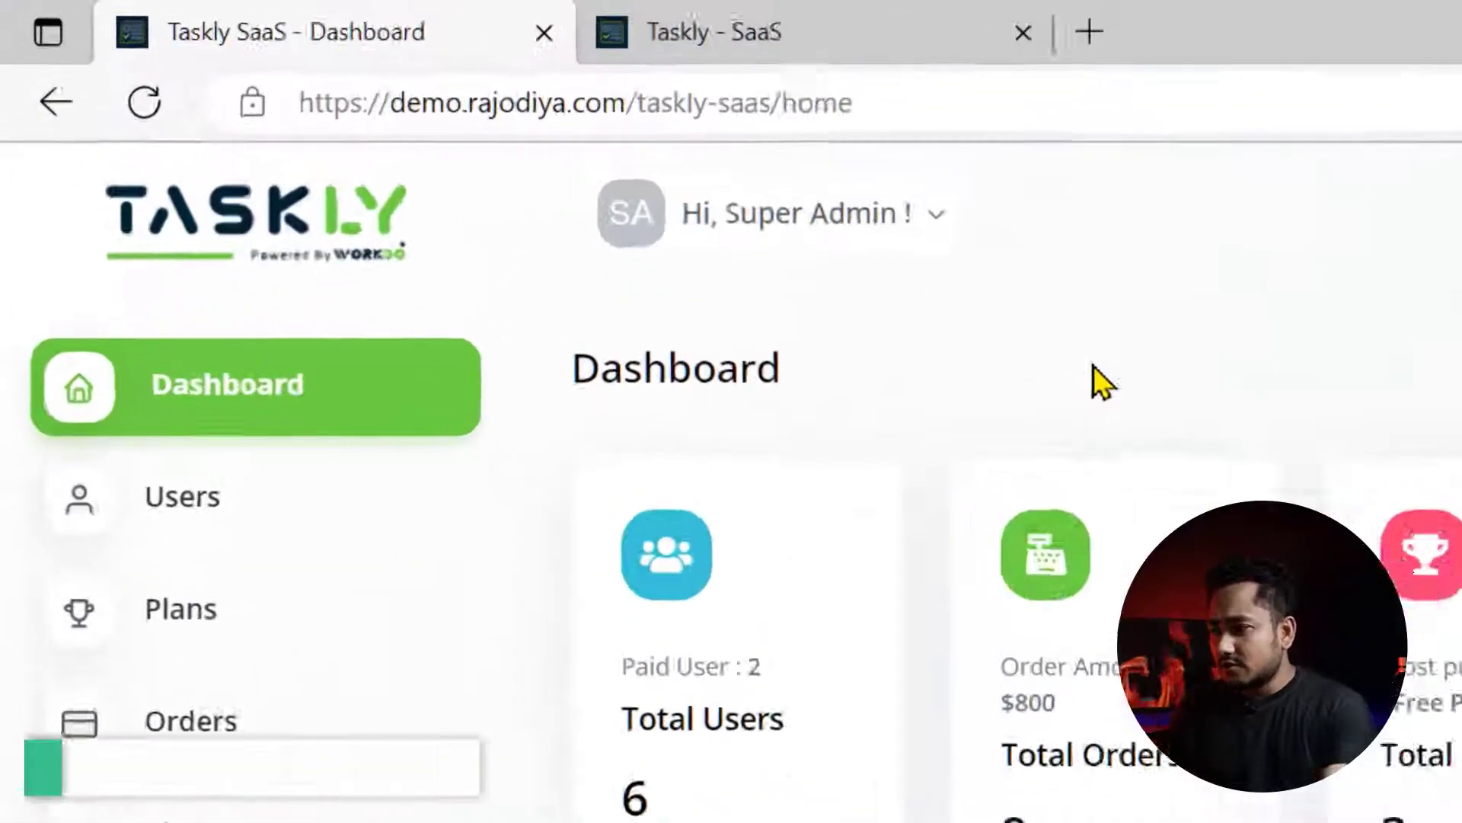
- Look at the admin account menu, the Users list and the Add User form, then close them
{"action": "left_click", "coordinate": [786, 212]}
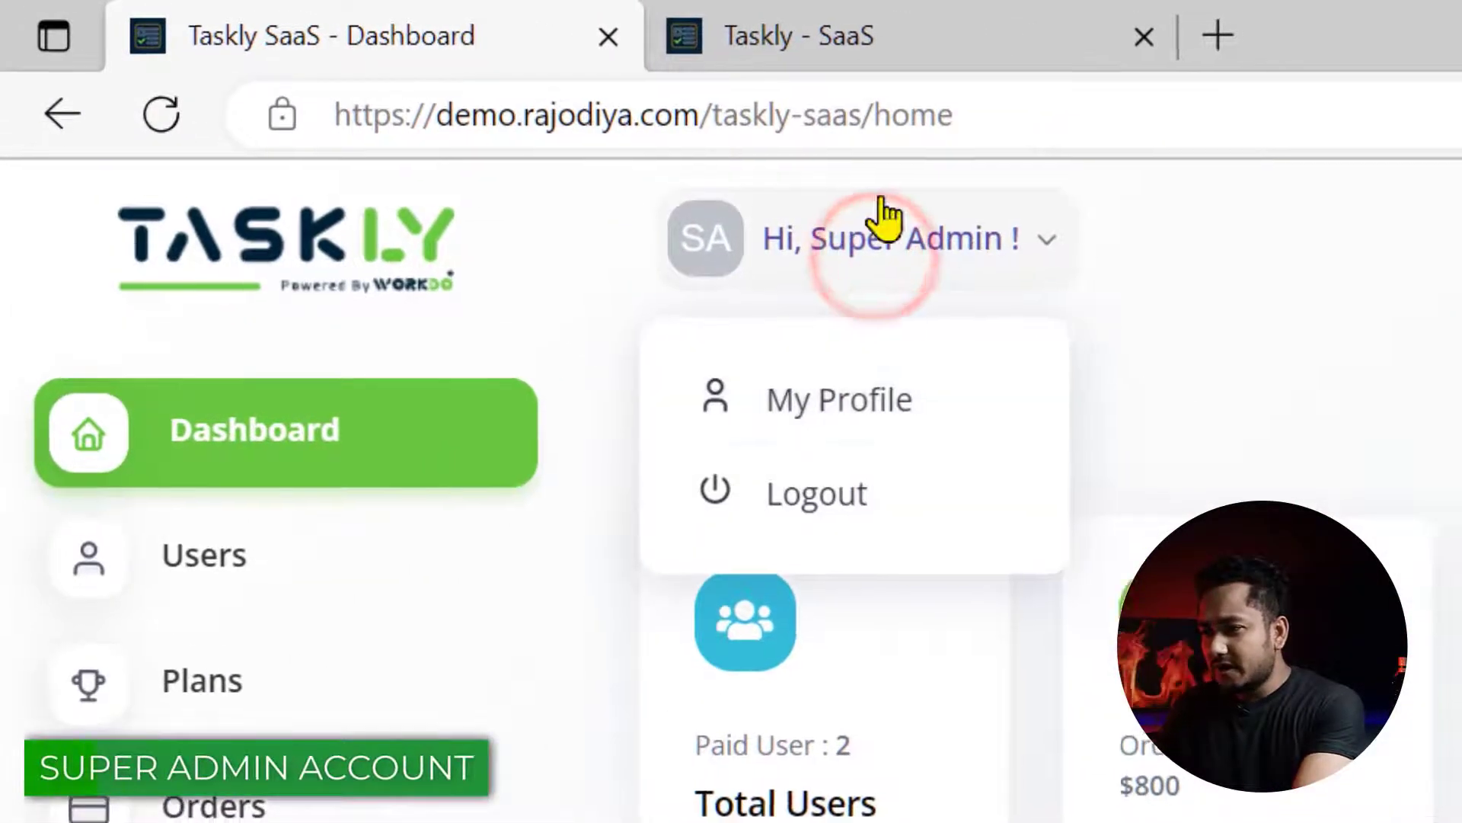
{"action": "left_click", "coordinate": [964, 206]}
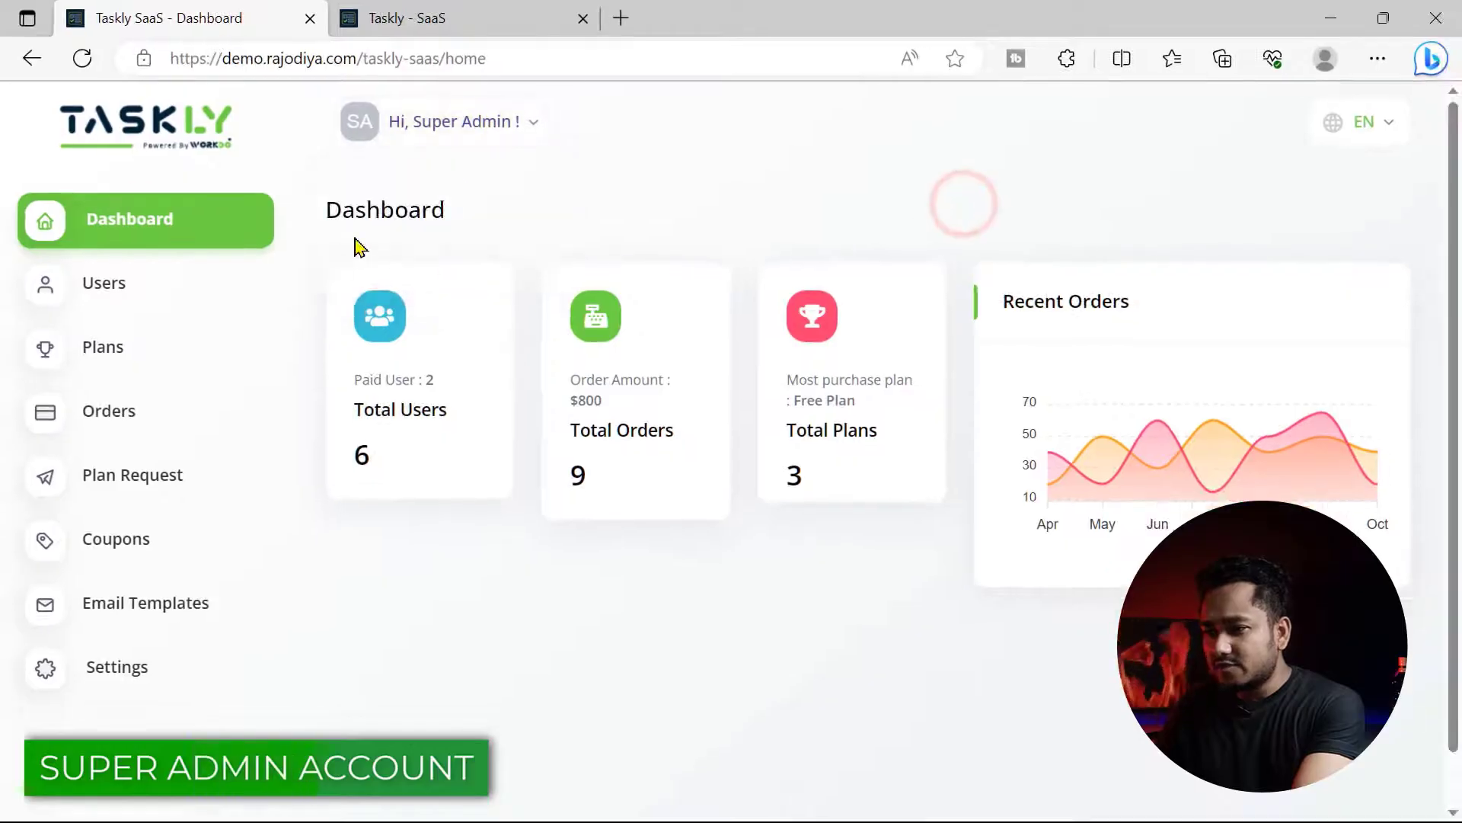
{"action": "left_click", "coordinate": [125, 290]}
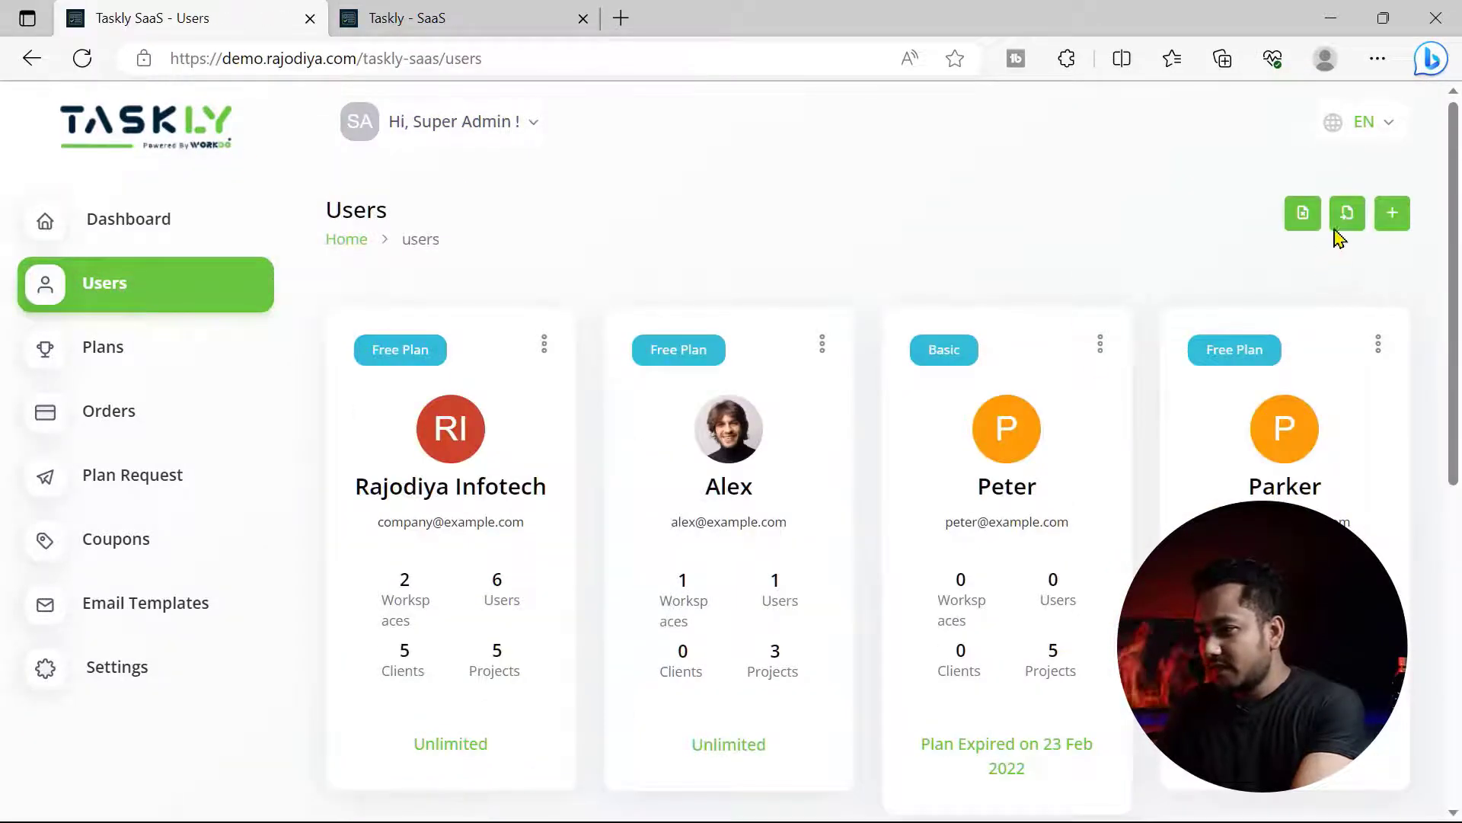
{"action": "left_click", "coordinate": [1391, 217]}
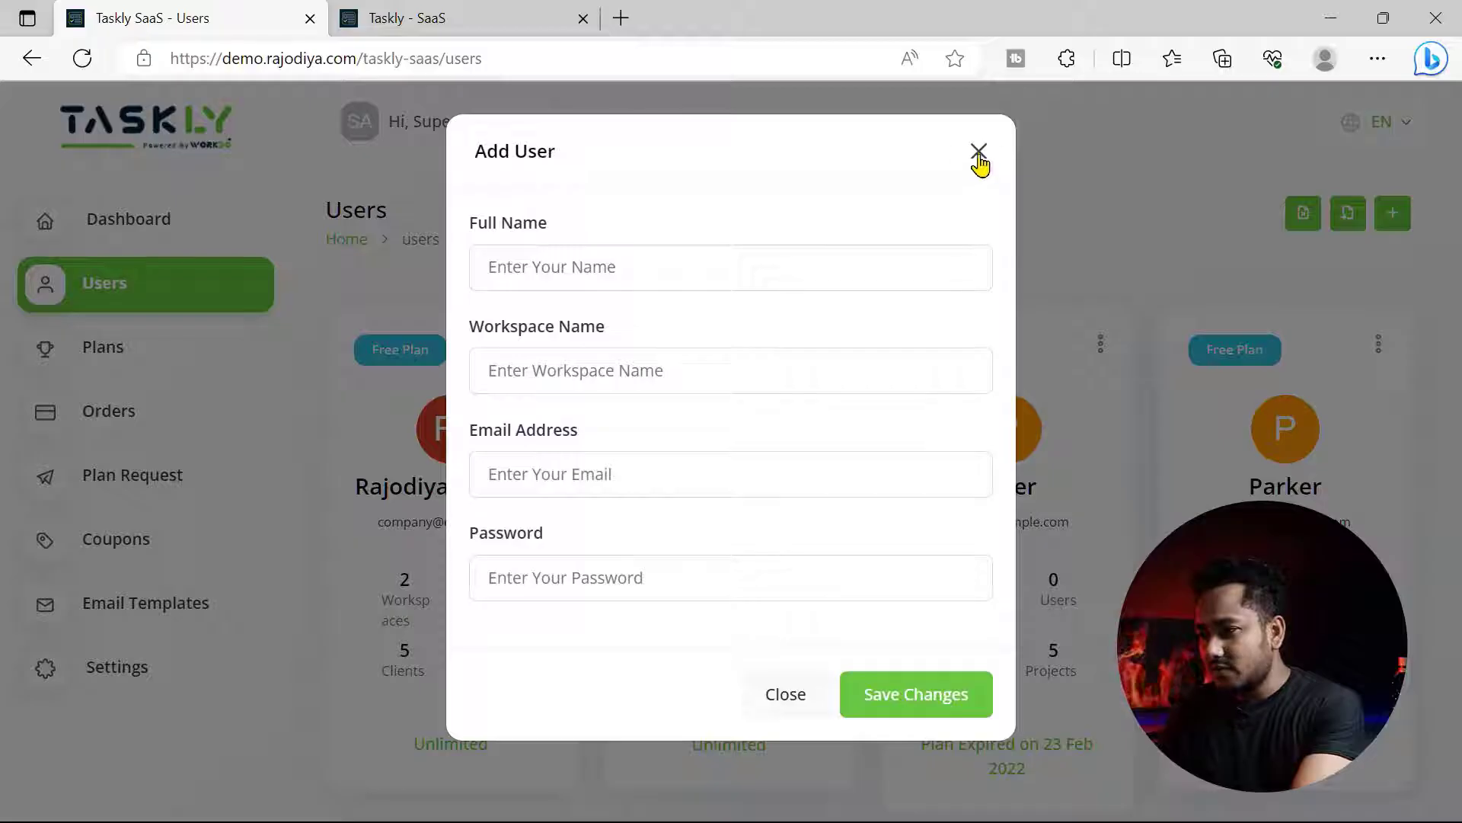
{"action": "left_click", "coordinate": [979, 152]}
- Look over the subscription Plans page, then switch to the public Taskly landing page
{"action": "left_click", "coordinate": [122, 351]}
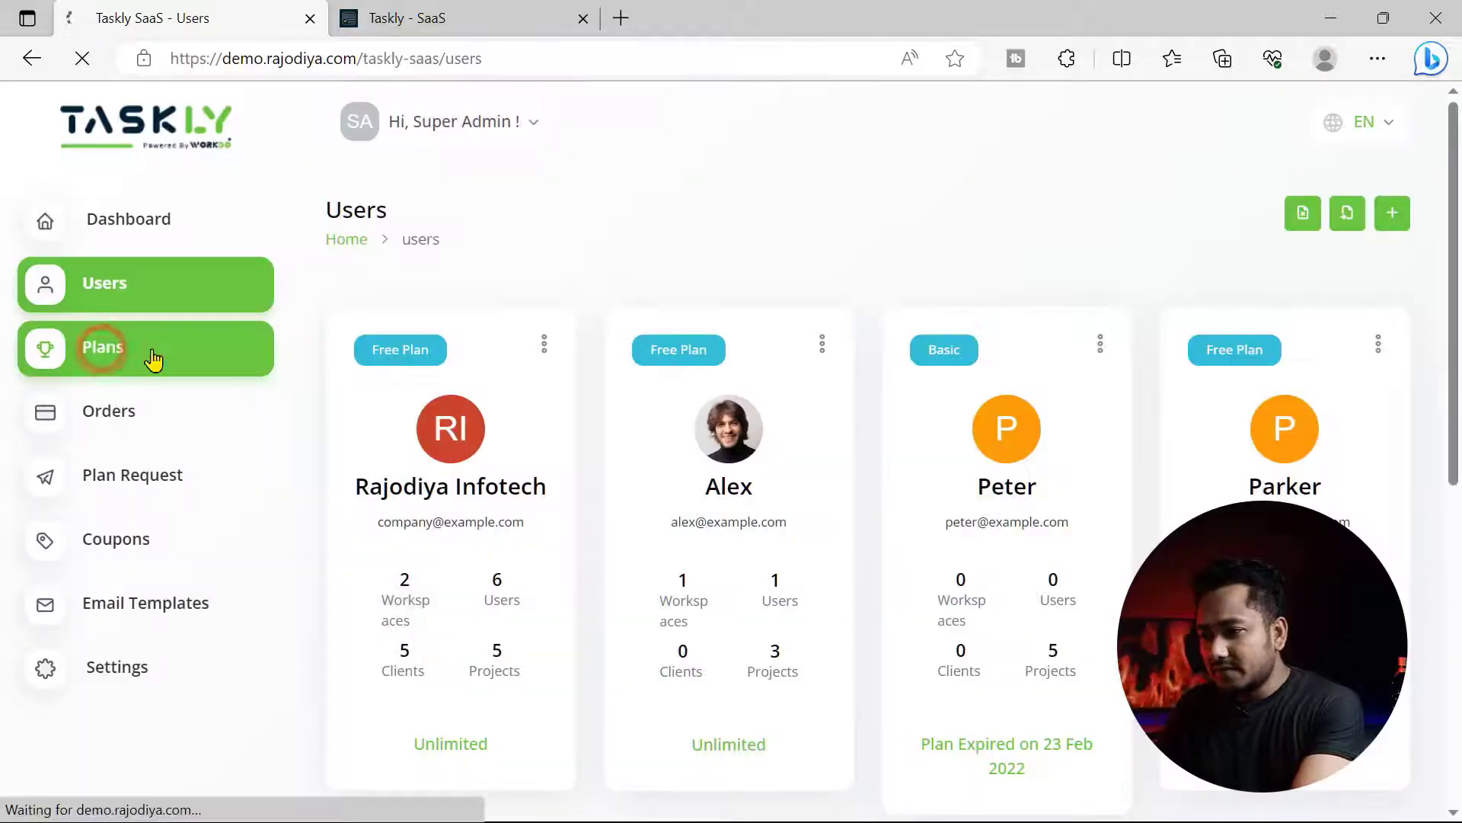
{"action": "scroll", "coordinate": [657, 415], "scroll_direction": "down", "scroll_amount": 3}
{"action": "scroll", "coordinate": [1155, 424], "scroll_direction": "up", "scroll_amount": 3}
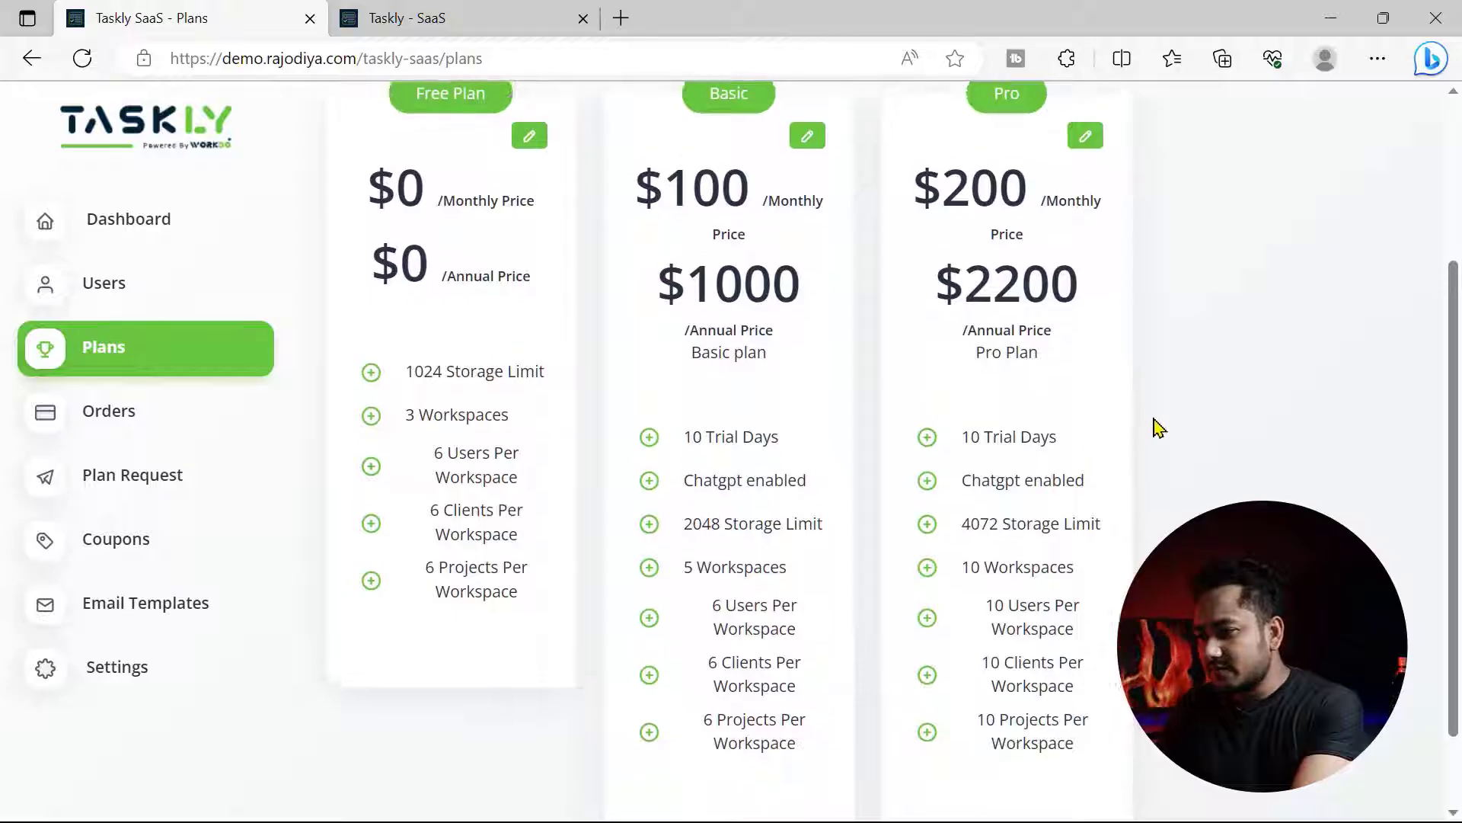
{"action": "left_click", "coordinate": [470, 17]}
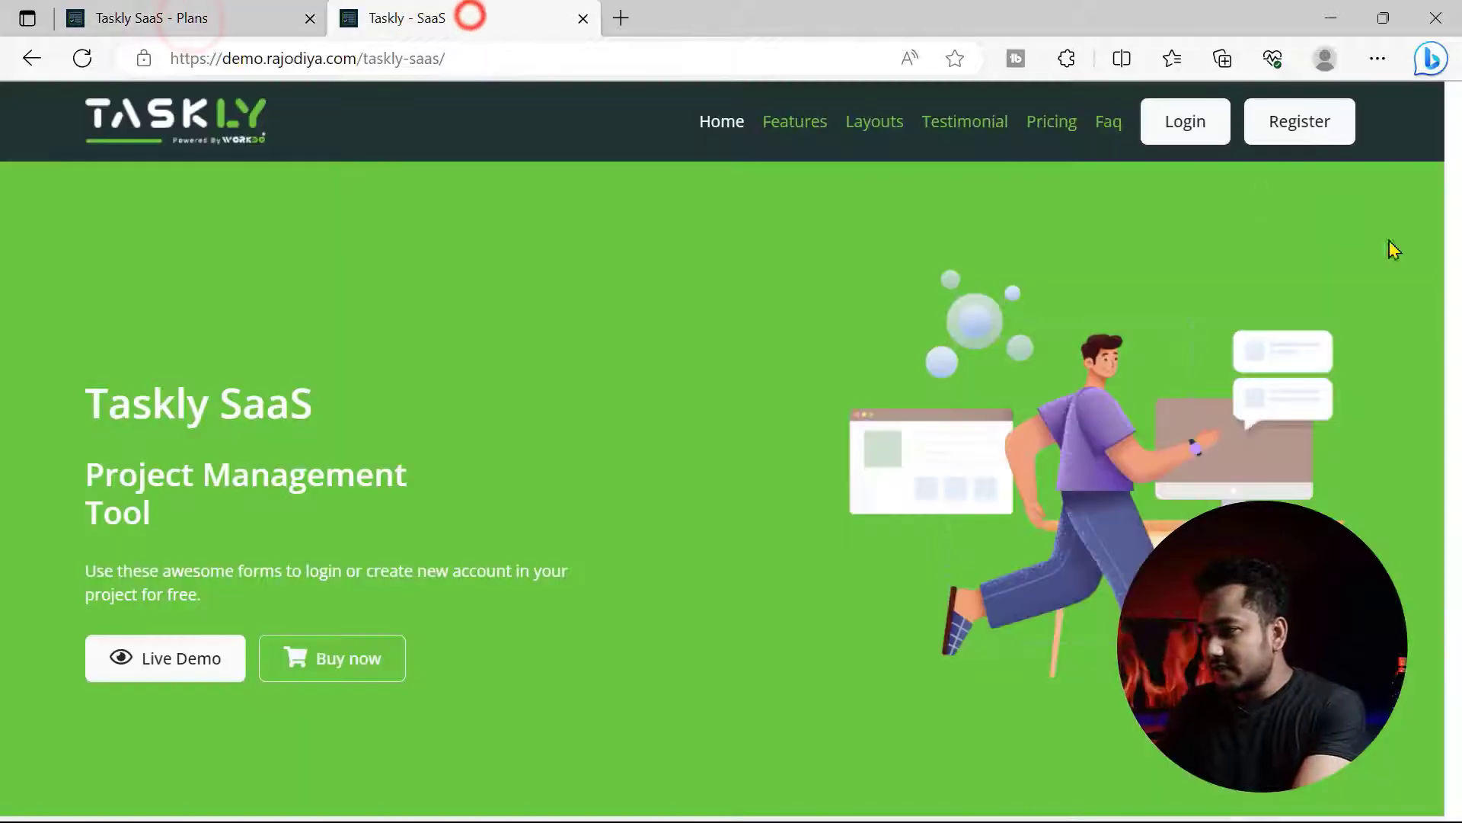
- Scroll the landing page down to its Pricing section
{"action": "left_click_drag", "start_coordinate": [1444, 131], "coordinate": [1447, 615]}
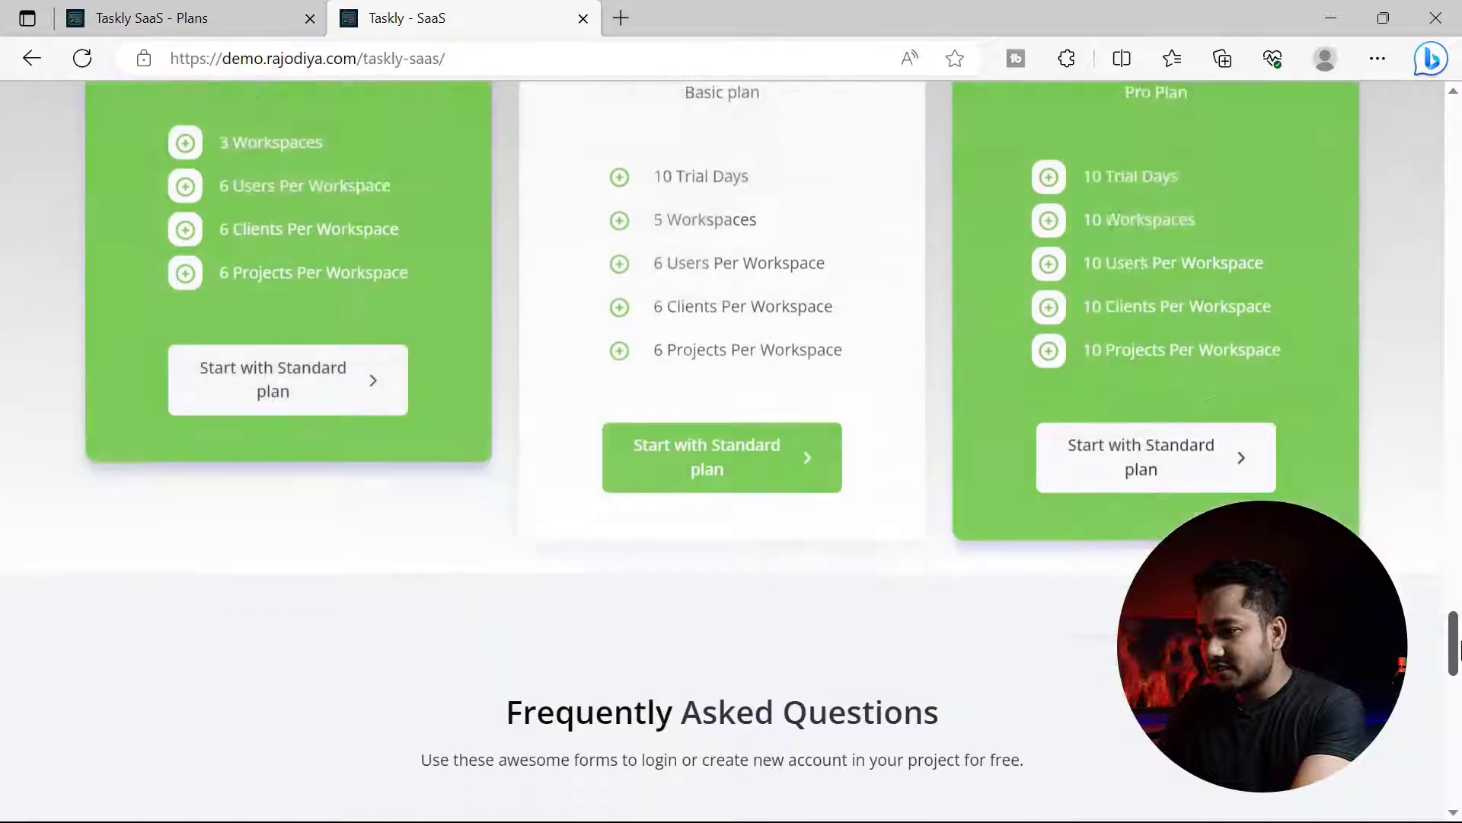
{"action": "scroll", "coordinate": [1085, 558], "scroll_direction": "up", "scroll_amount": 4}
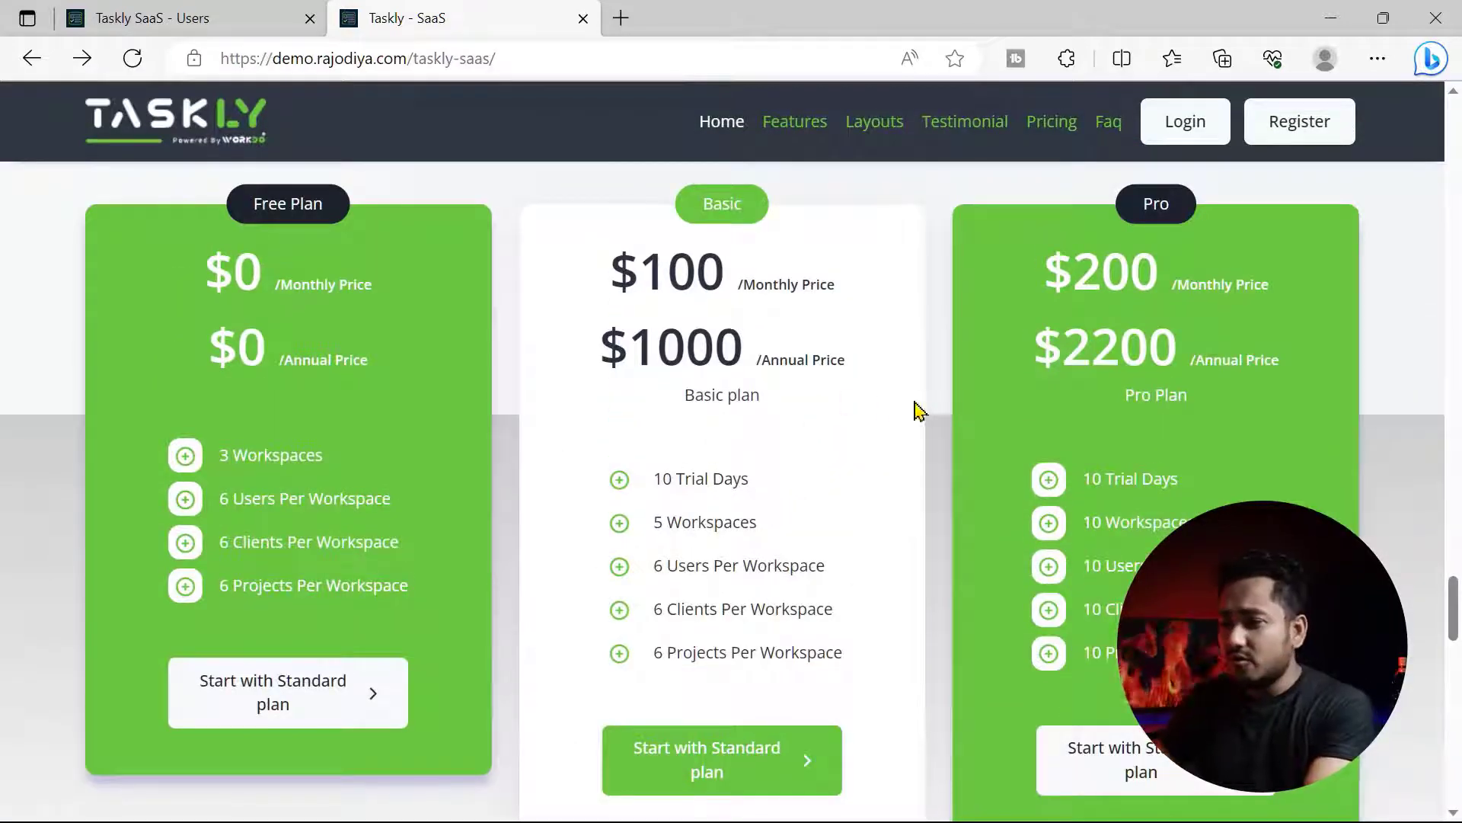
{"action": "scroll", "coordinate": [718, 615], "scroll_direction": "down", "scroll_amount": 1}
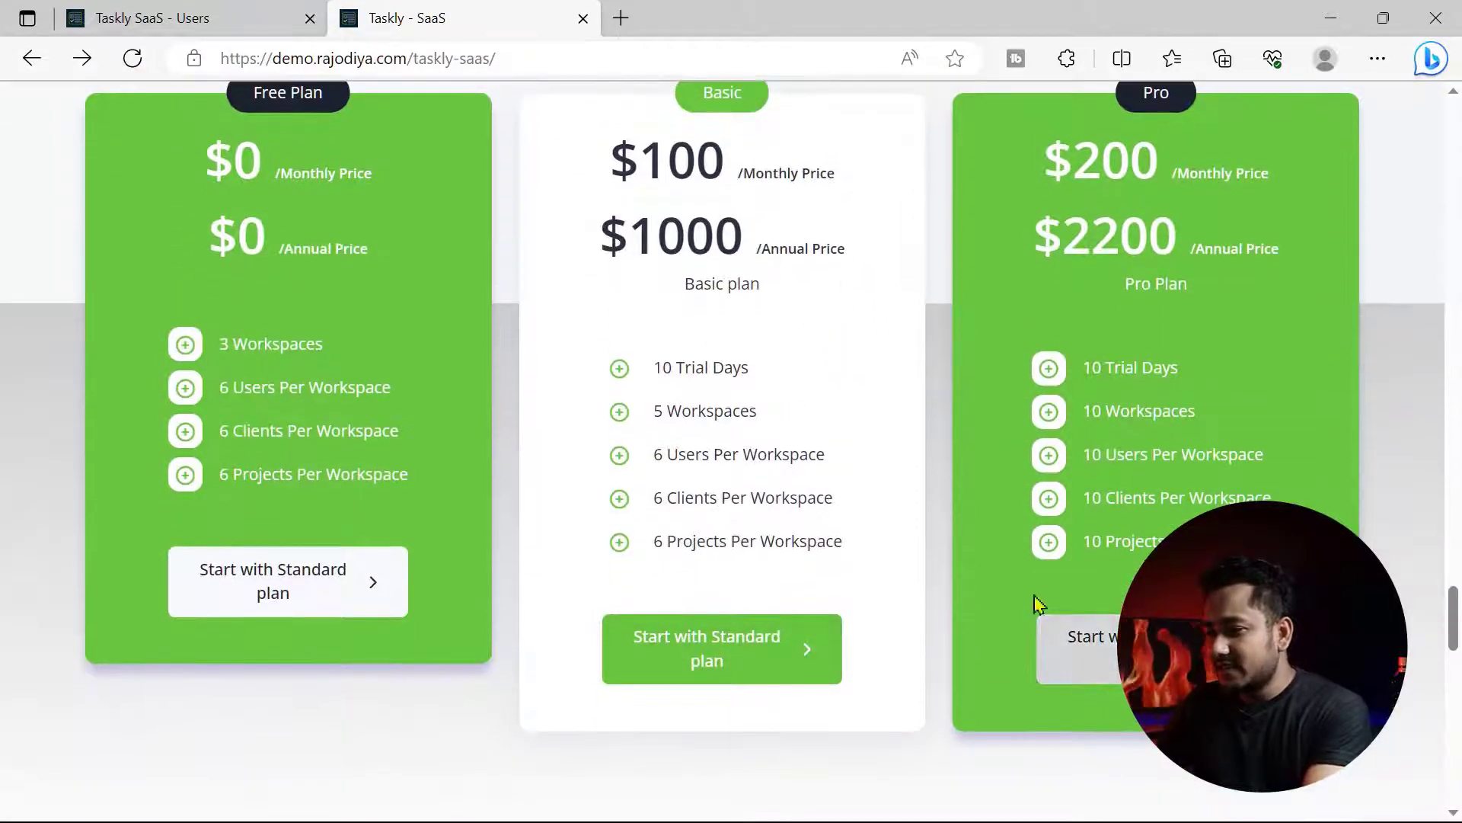
{"action": "scroll", "coordinate": [724, 623], "scroll_direction": "up", "scroll_amount": 2}
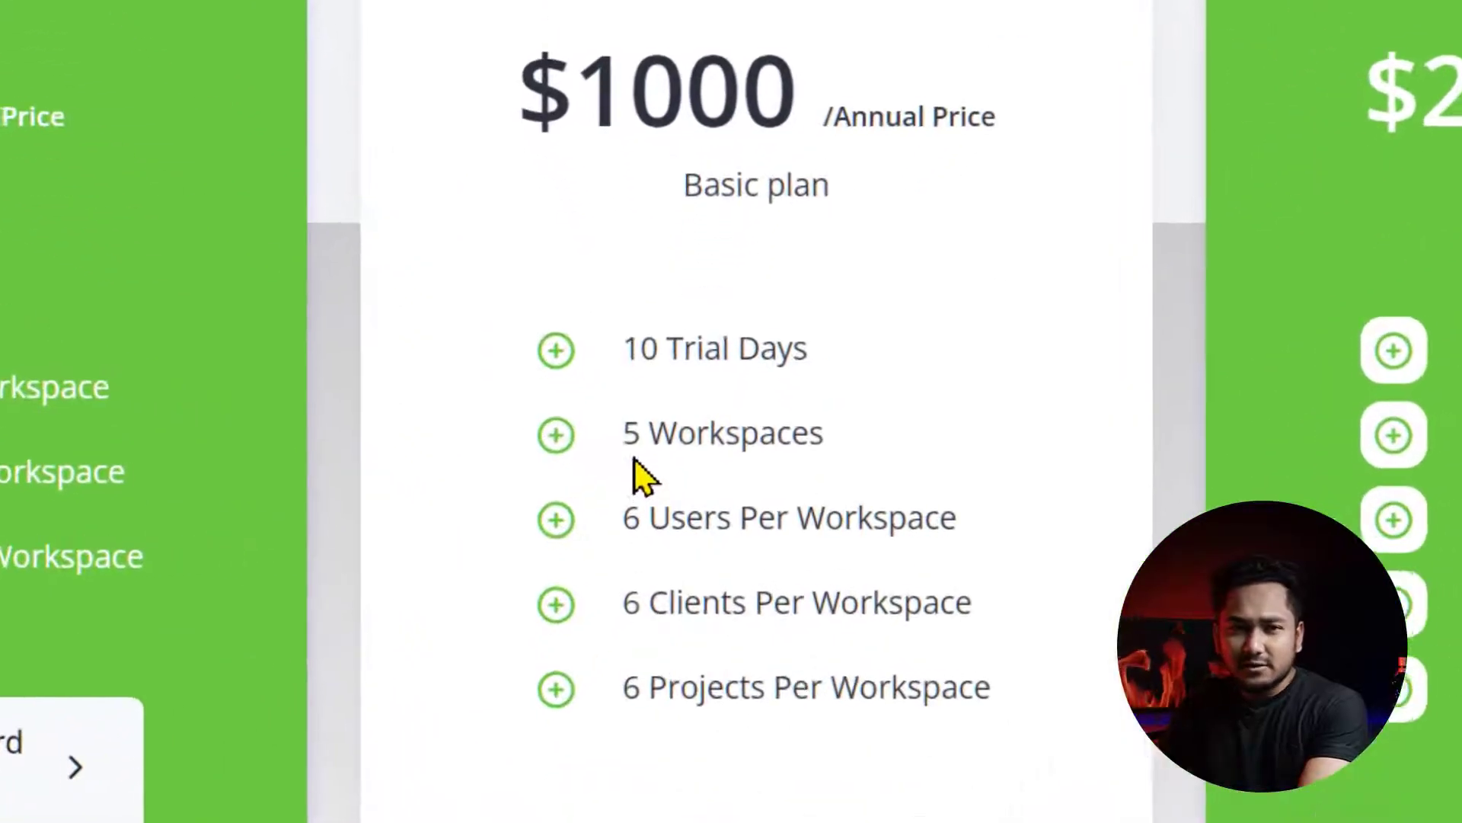
- Highlight the Basic plan's workspace, users-per-workspace and clients-per-workspace limits
{"action": "left_click_drag", "start_coordinate": [656, 563], "coordinate": [728, 561]}
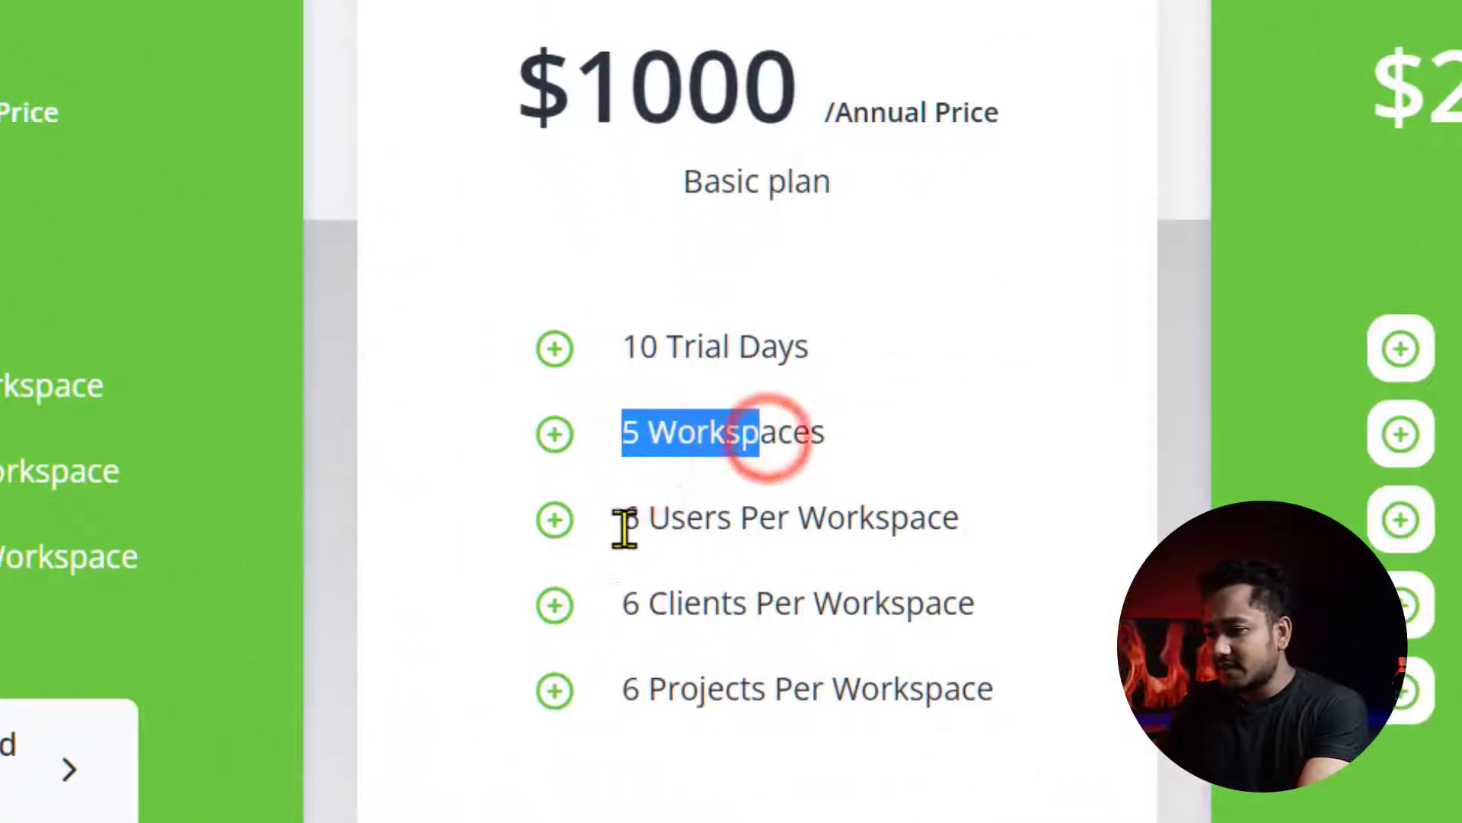
{"action": "left_click_drag", "start_coordinate": [622, 521], "coordinate": [917, 532]}
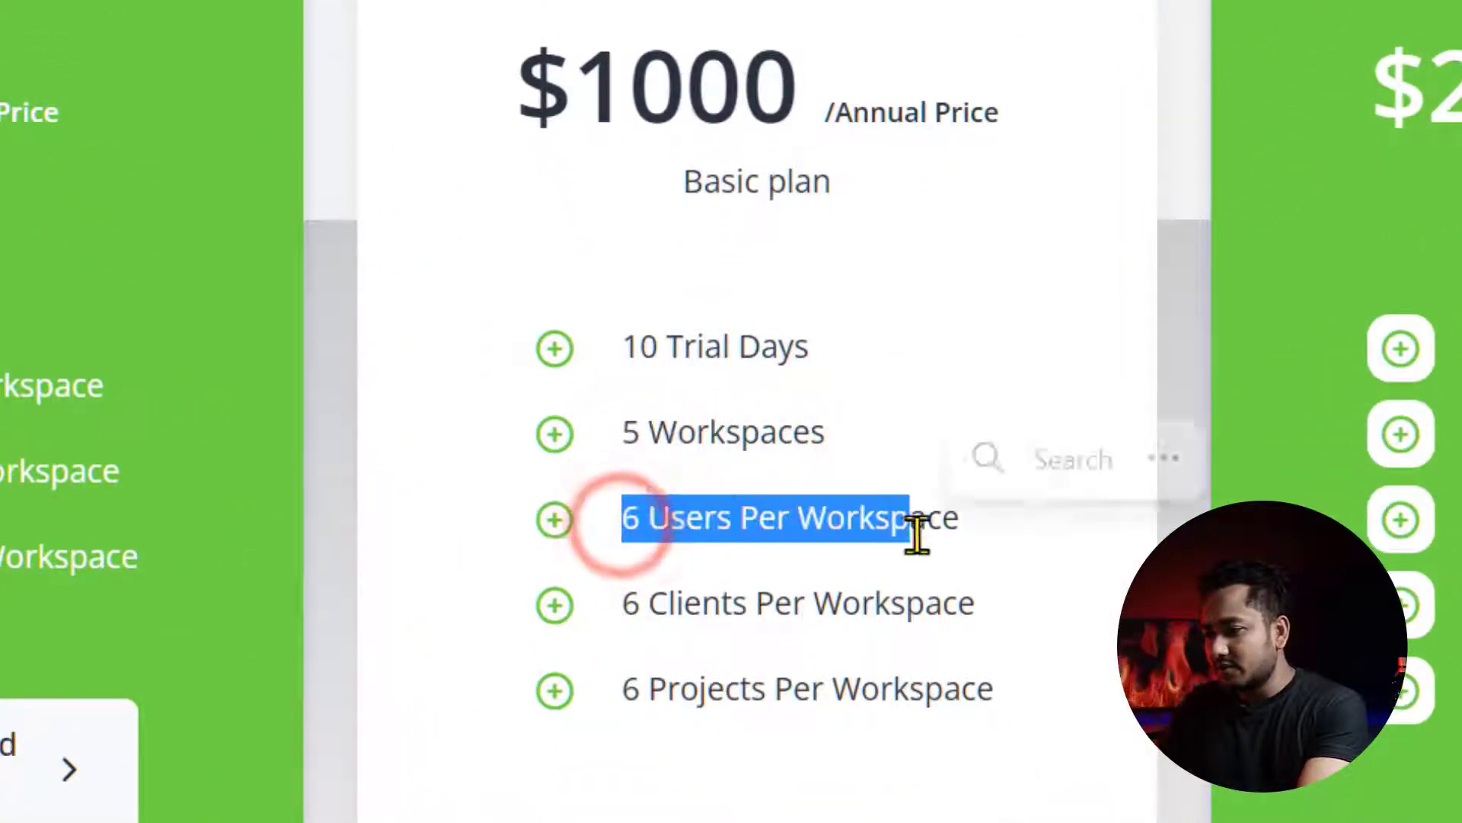
{"action": "left_click", "coordinate": [624, 599]}
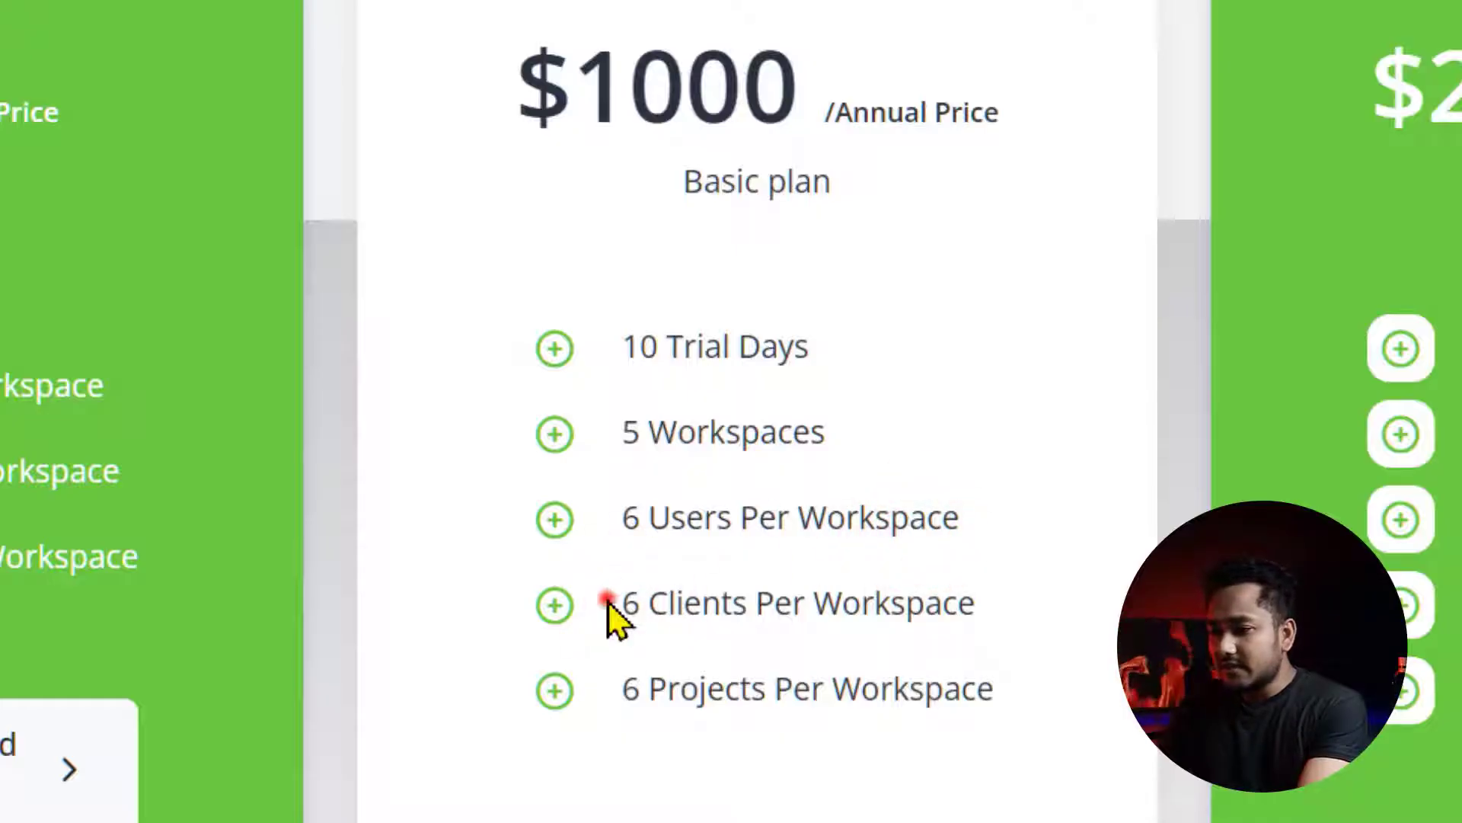
{"action": "left_click_drag", "start_coordinate": [608, 602], "coordinate": [784, 603]}
{"action": "left_click", "coordinate": [680, 677]}
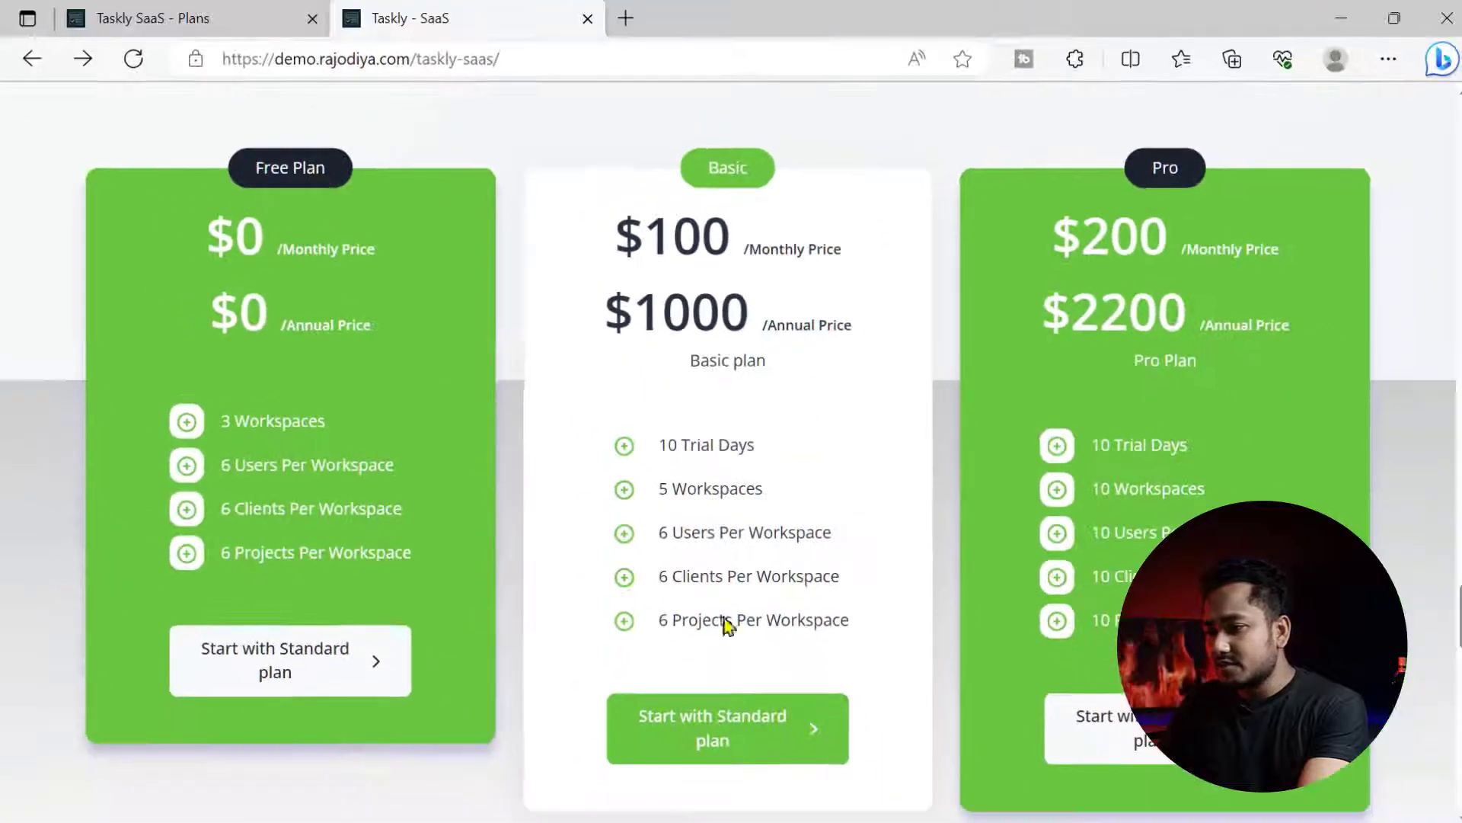
- Return to the admin Plans page, close the new plan form, and review the Users page
{"action": "left_click", "coordinate": [227, 27]}
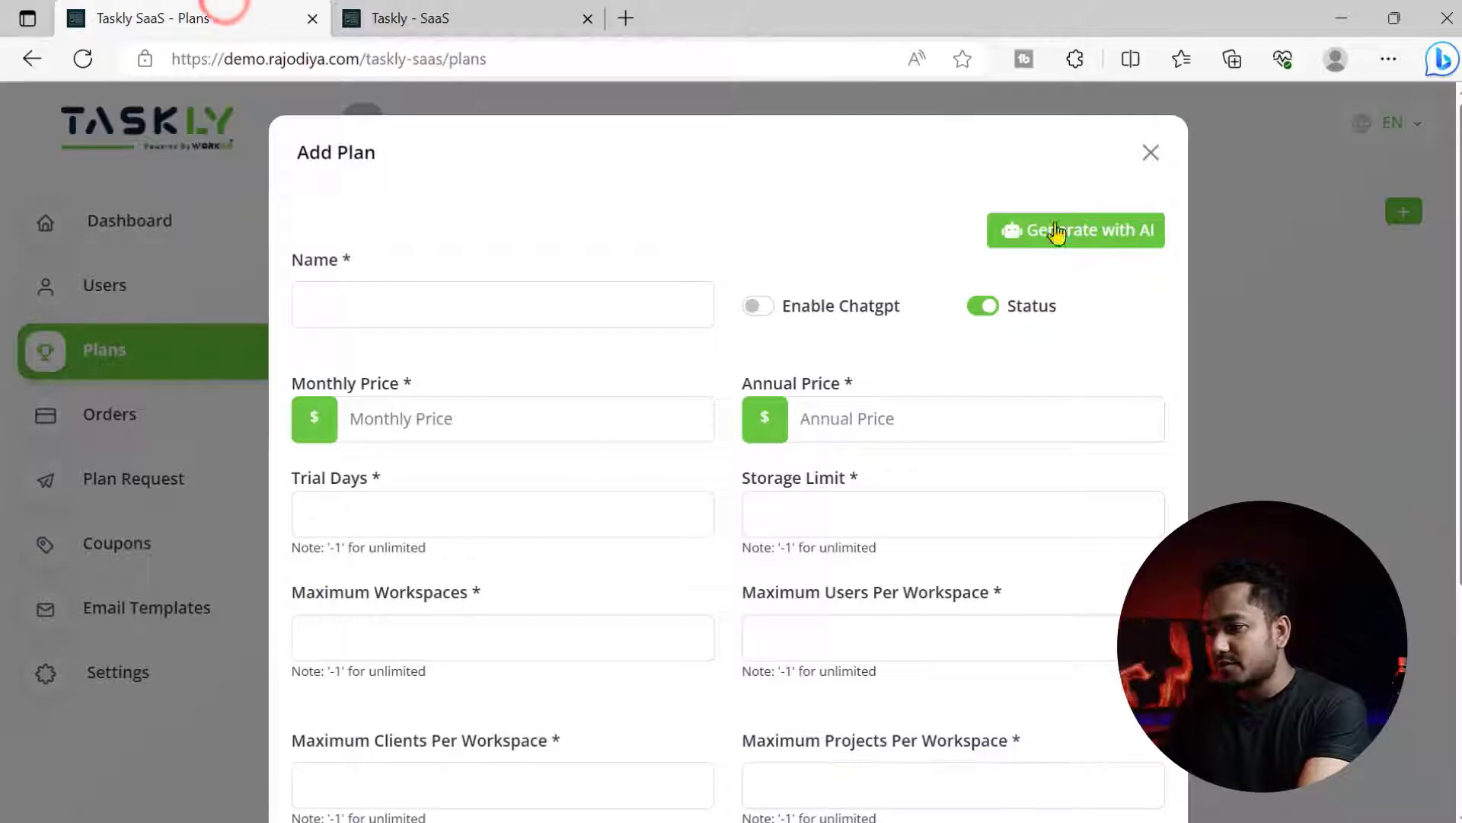
{"action": "left_click", "coordinate": [1135, 147]}
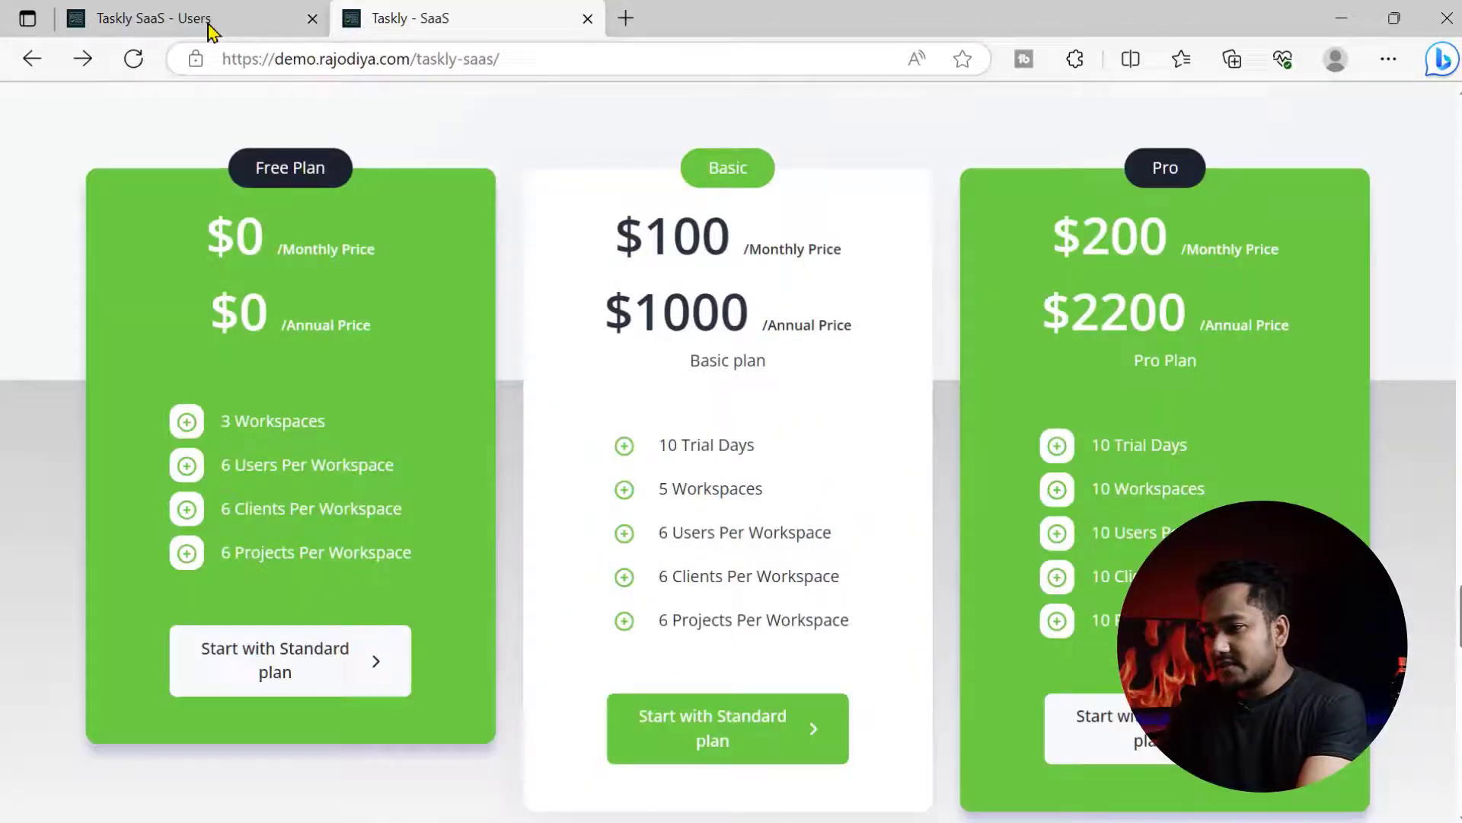
{"action": "left_click", "coordinate": [199, 21]}
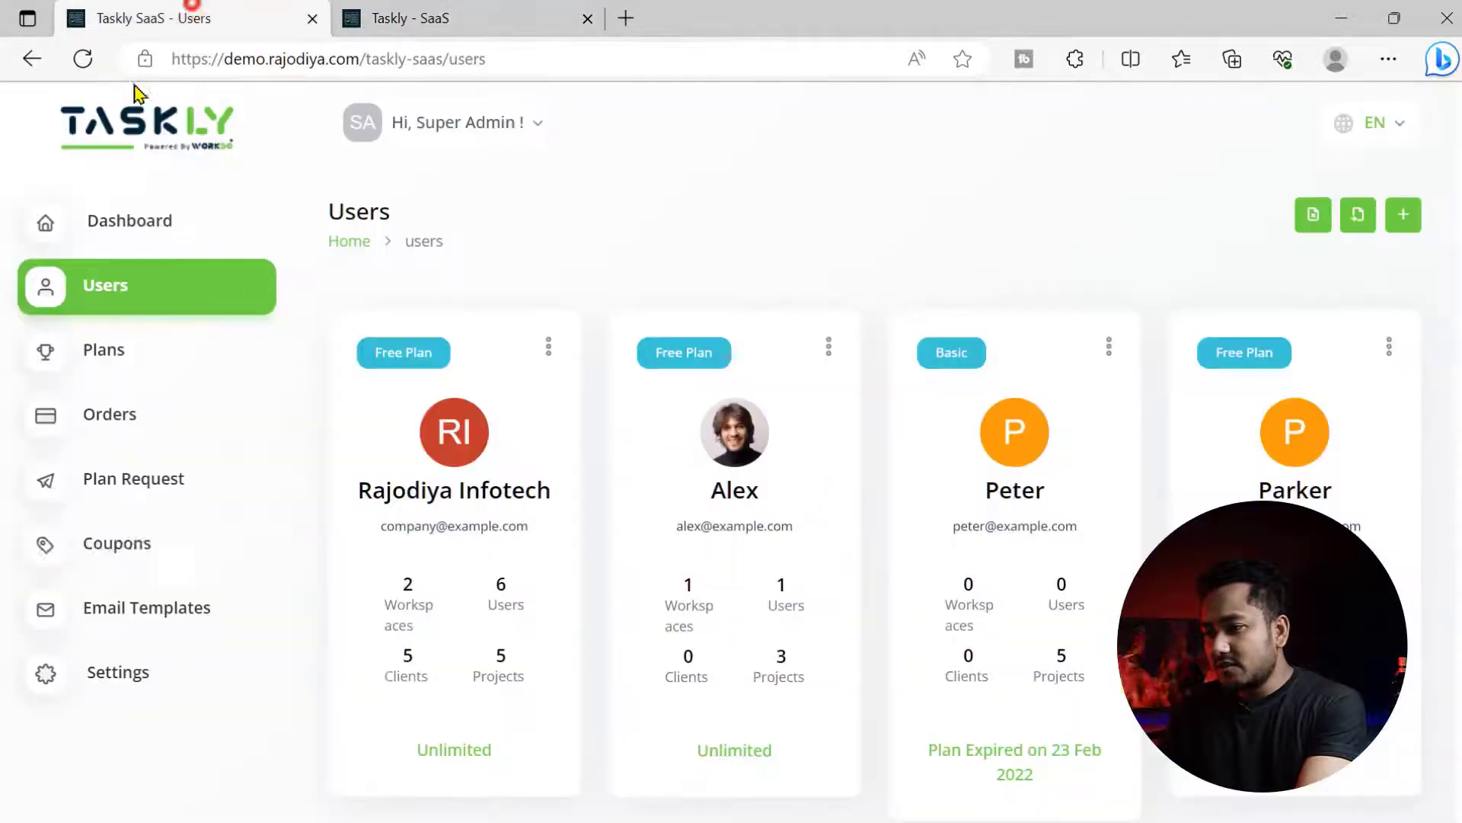
{"action": "scroll", "coordinate": [744, 480], "scroll_direction": "down", "scroll_amount": 5}
{"action": "scroll", "coordinate": [744, 479], "scroll_direction": "up", "scroll_amount": 5}
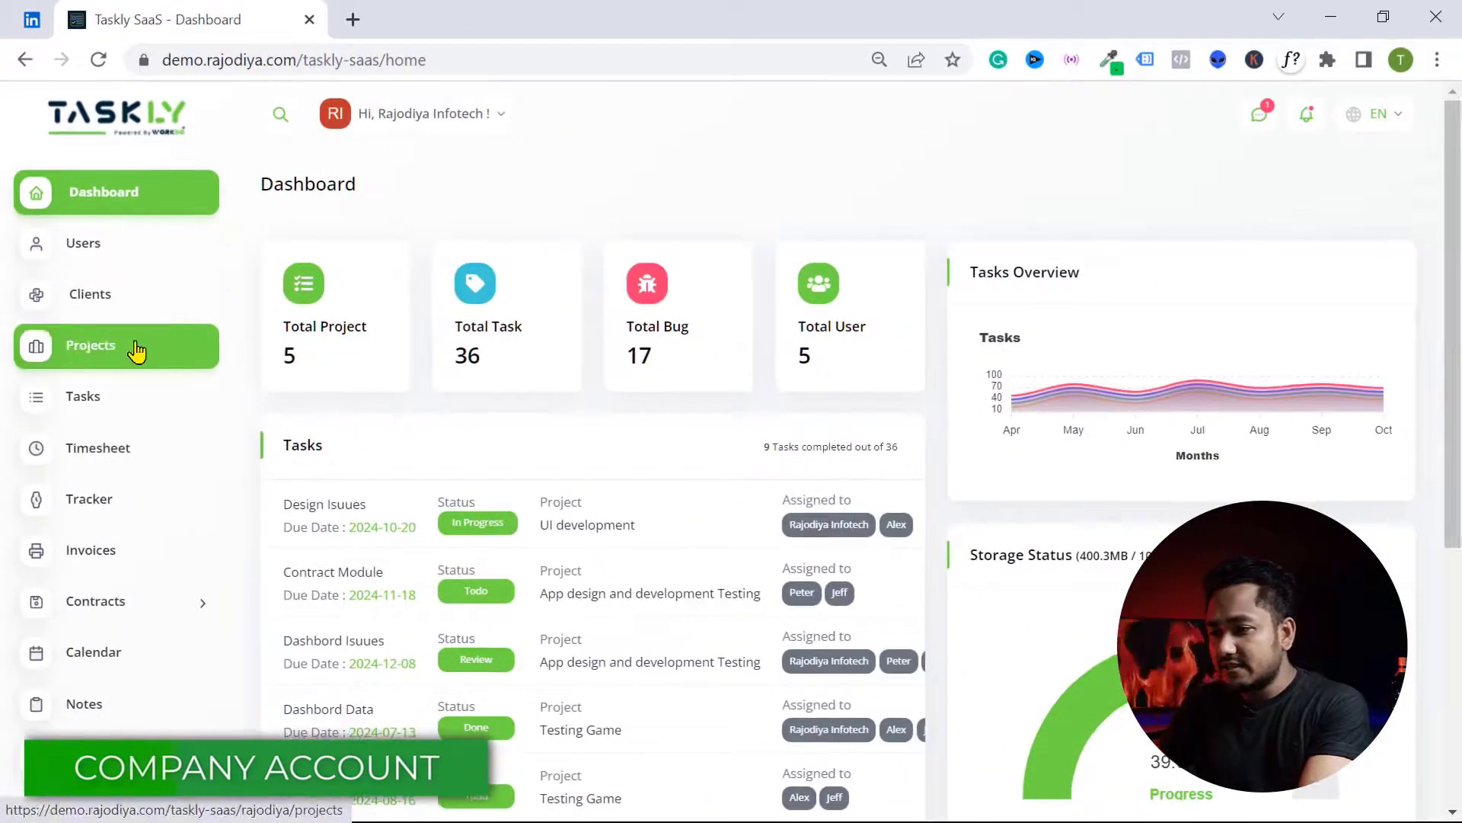
- Browse the company's projects and users, then open and review the App design and development Testing project
{"action": "left_click", "coordinate": [136, 349]}
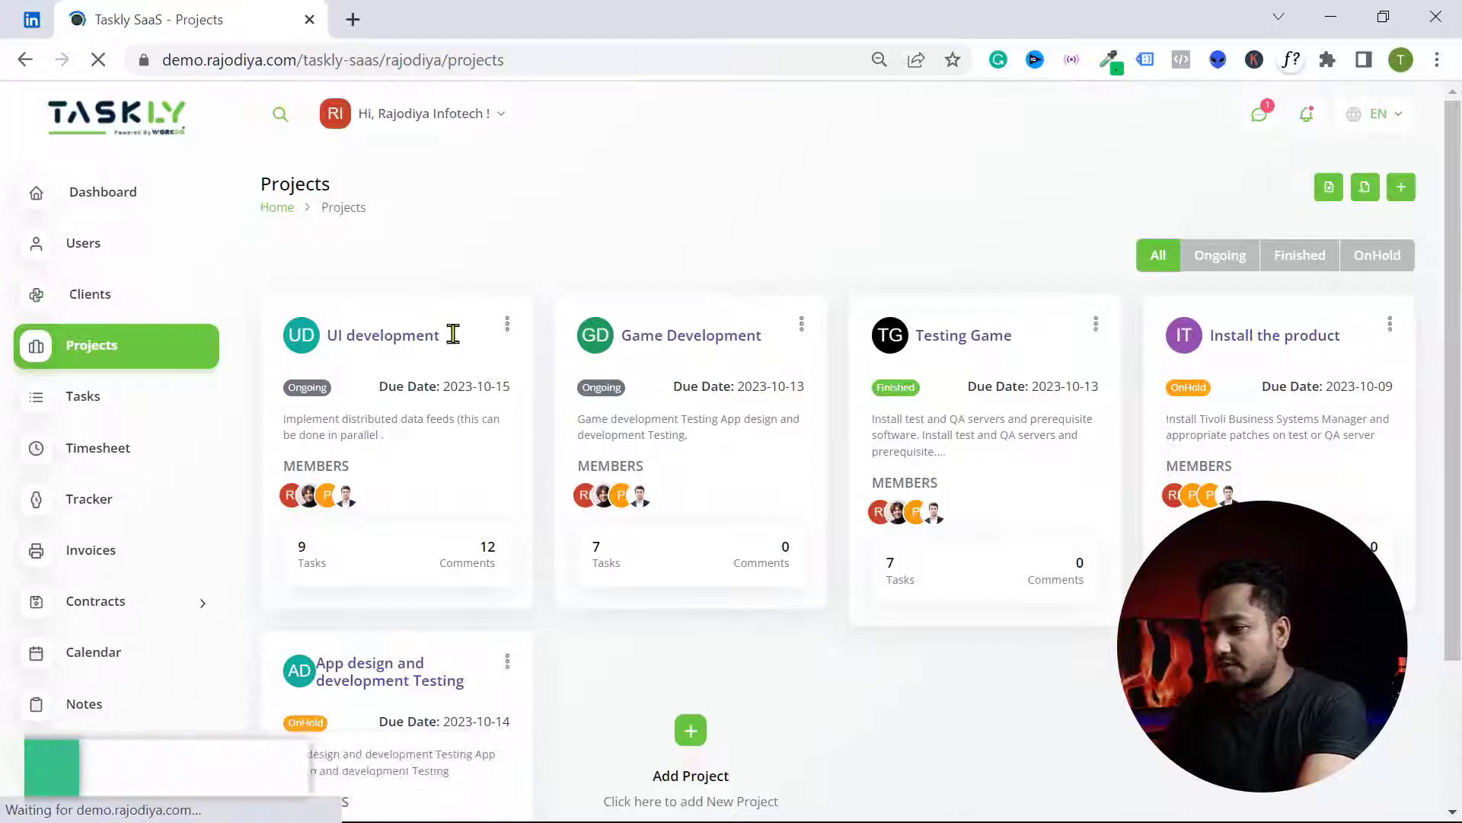
{"action": "left_click", "coordinate": [95, 257]}
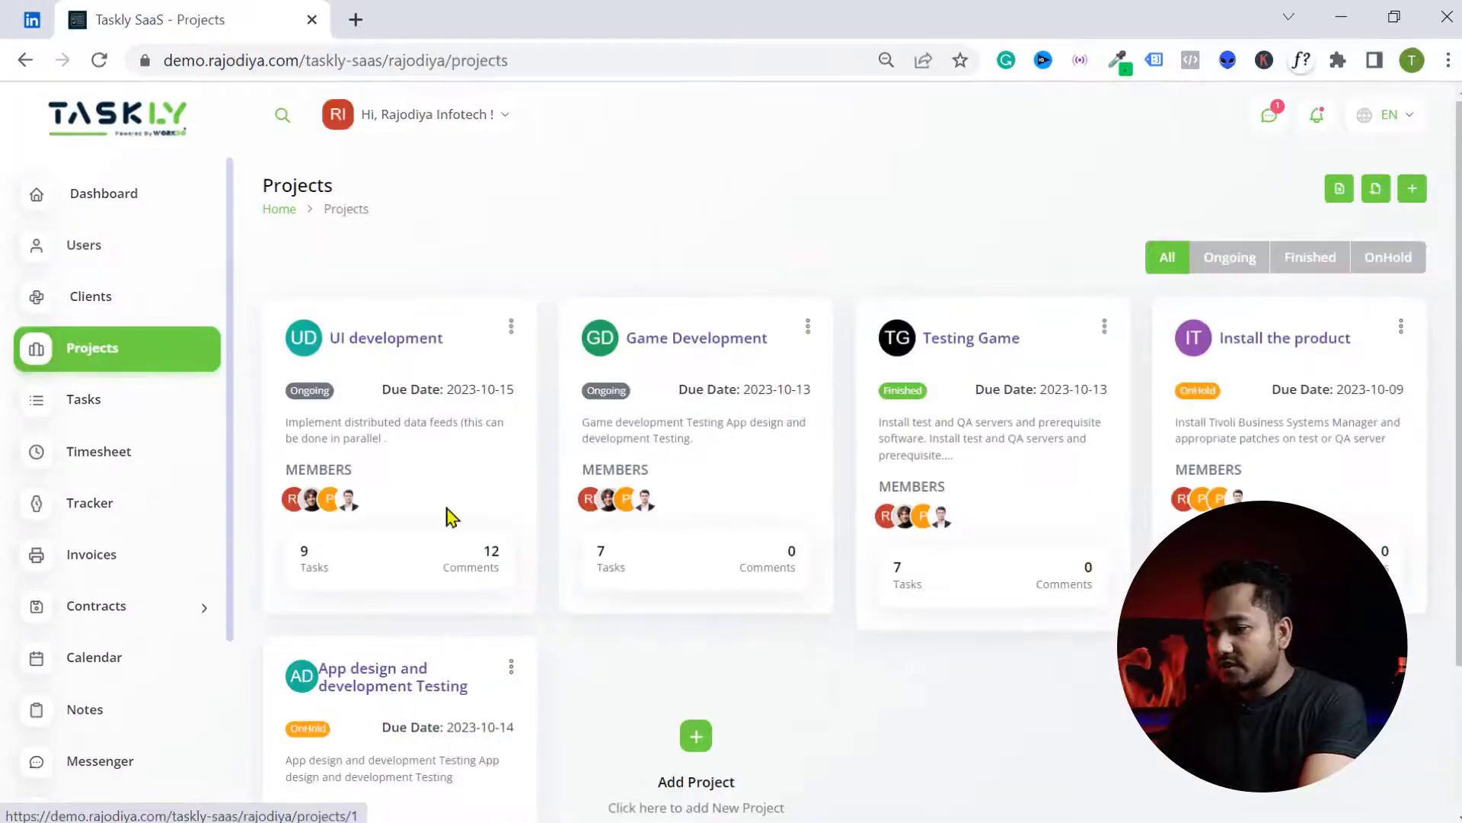
{"action": "scroll", "coordinate": [449, 518], "scroll_direction": "down", "scroll_amount": 3}
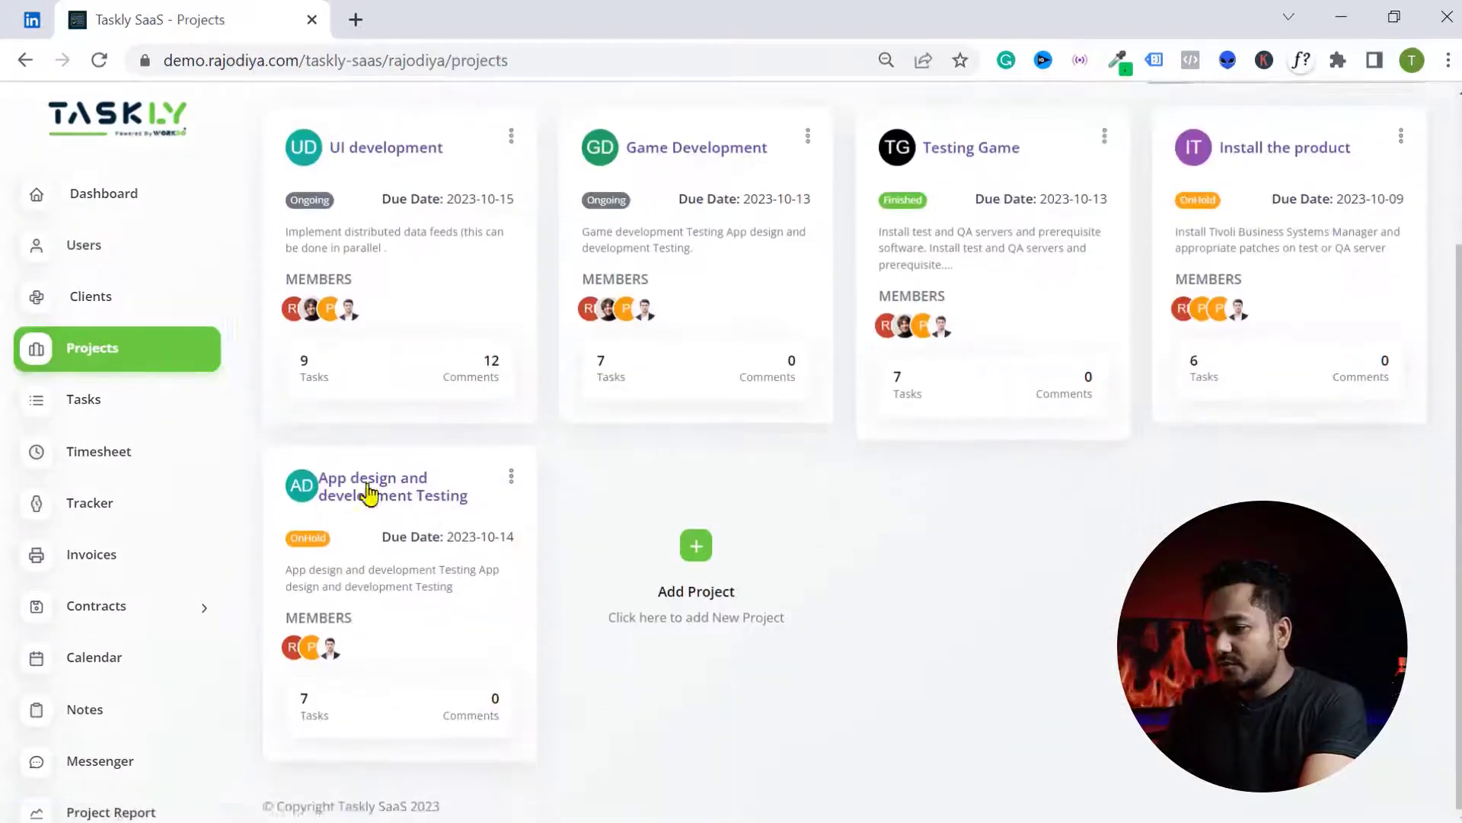
{"action": "left_click", "coordinate": [376, 477]}
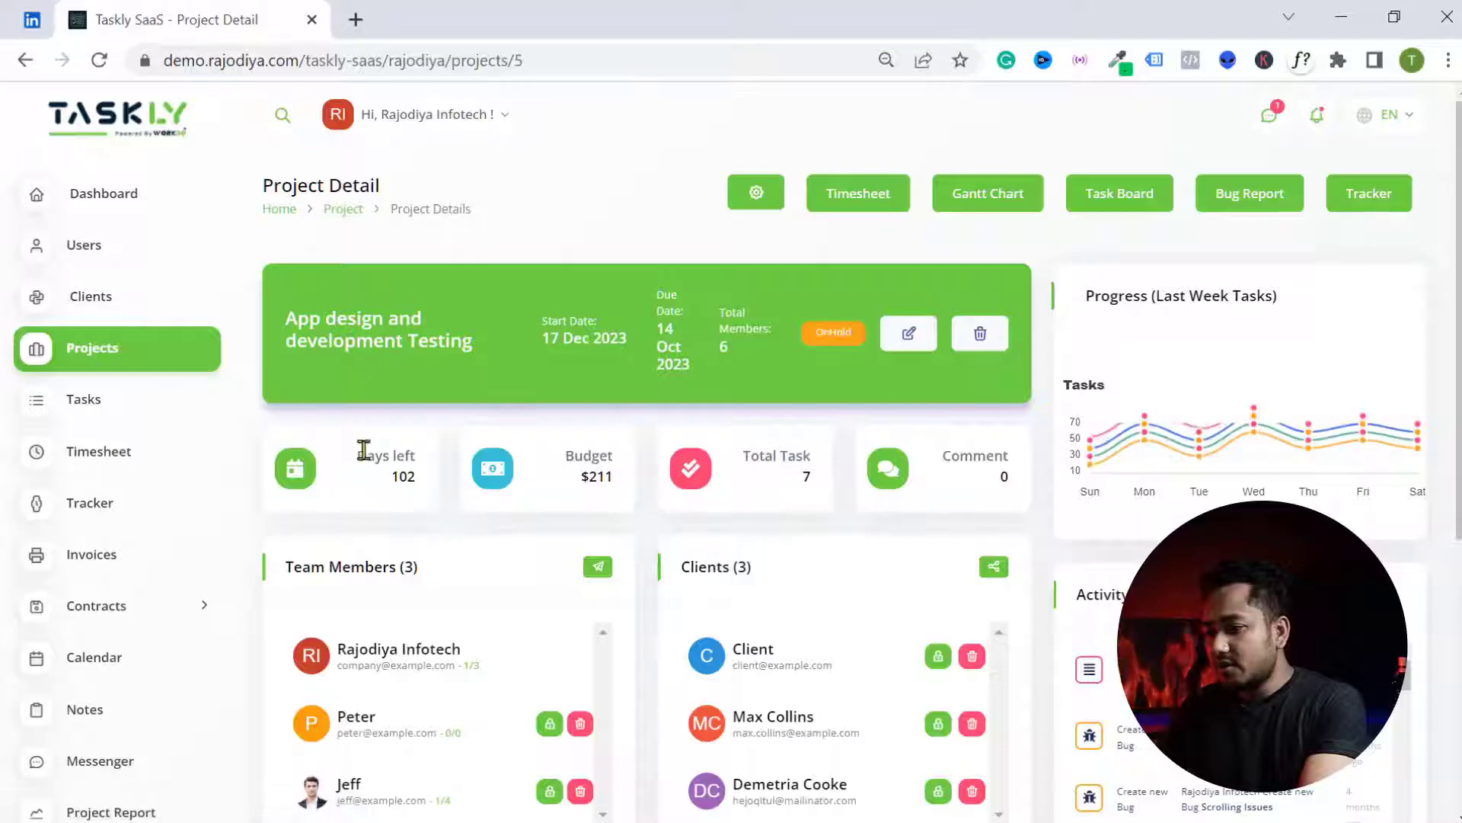
{"action": "scroll", "coordinate": [388, 426], "scroll_direction": "down", "scroll_amount": 2}
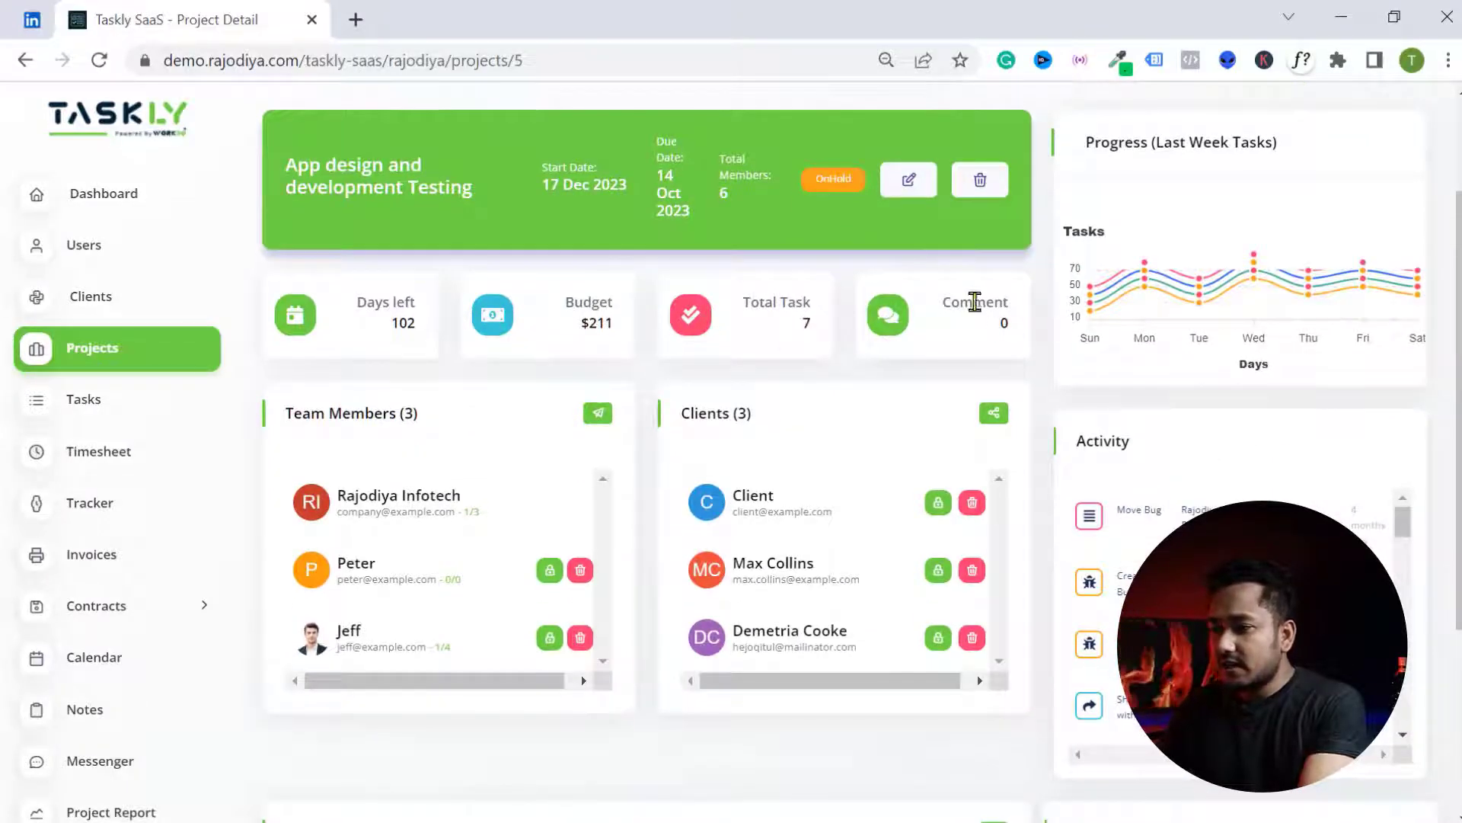
{"action": "scroll", "coordinate": [1257, 427], "scroll_direction": "up", "scroll_amount": 2}
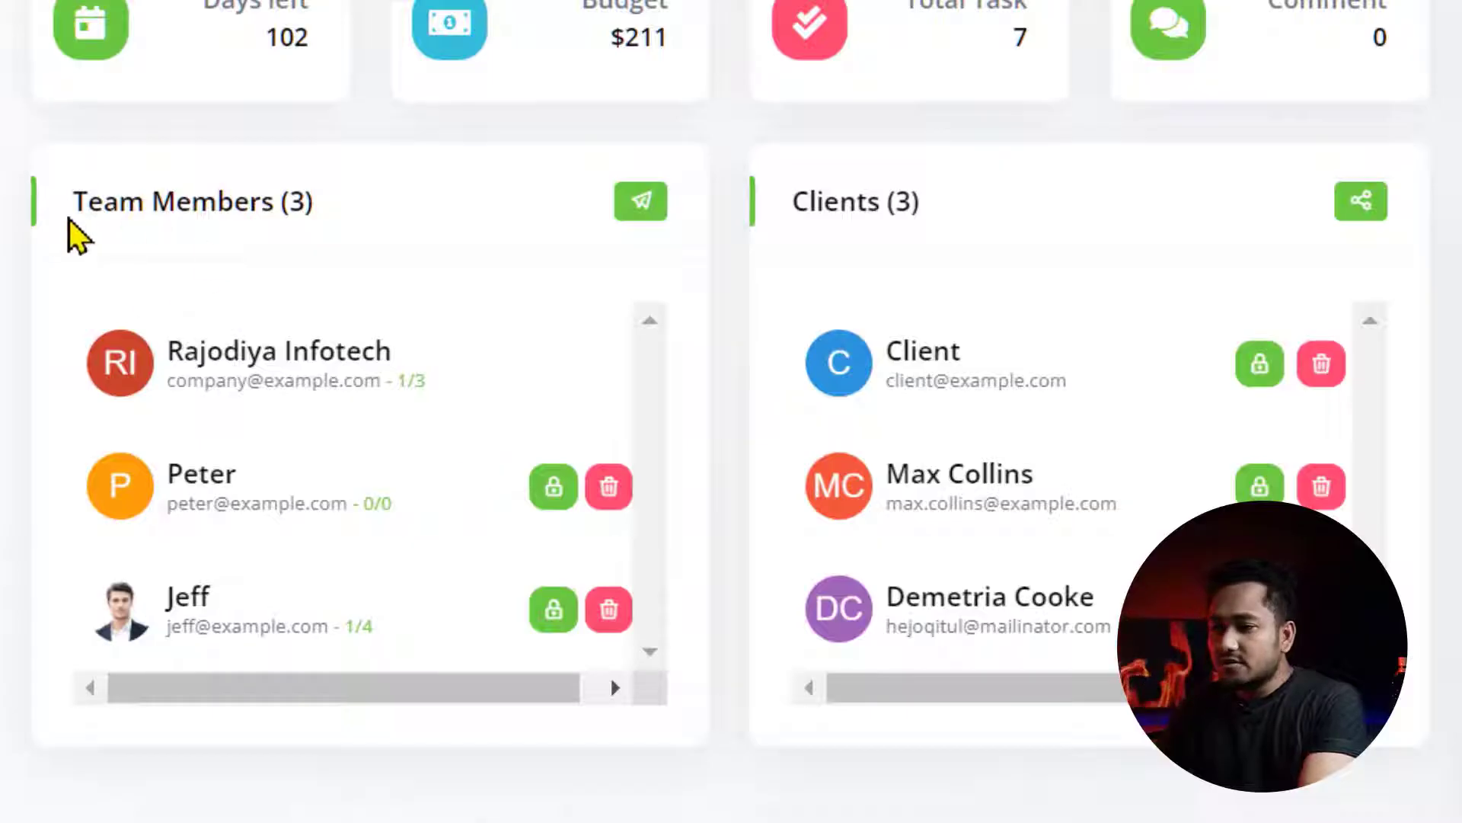
{"action": "scroll", "coordinate": [495, 320], "scroll_direction": "down", "scroll_amount": 2}
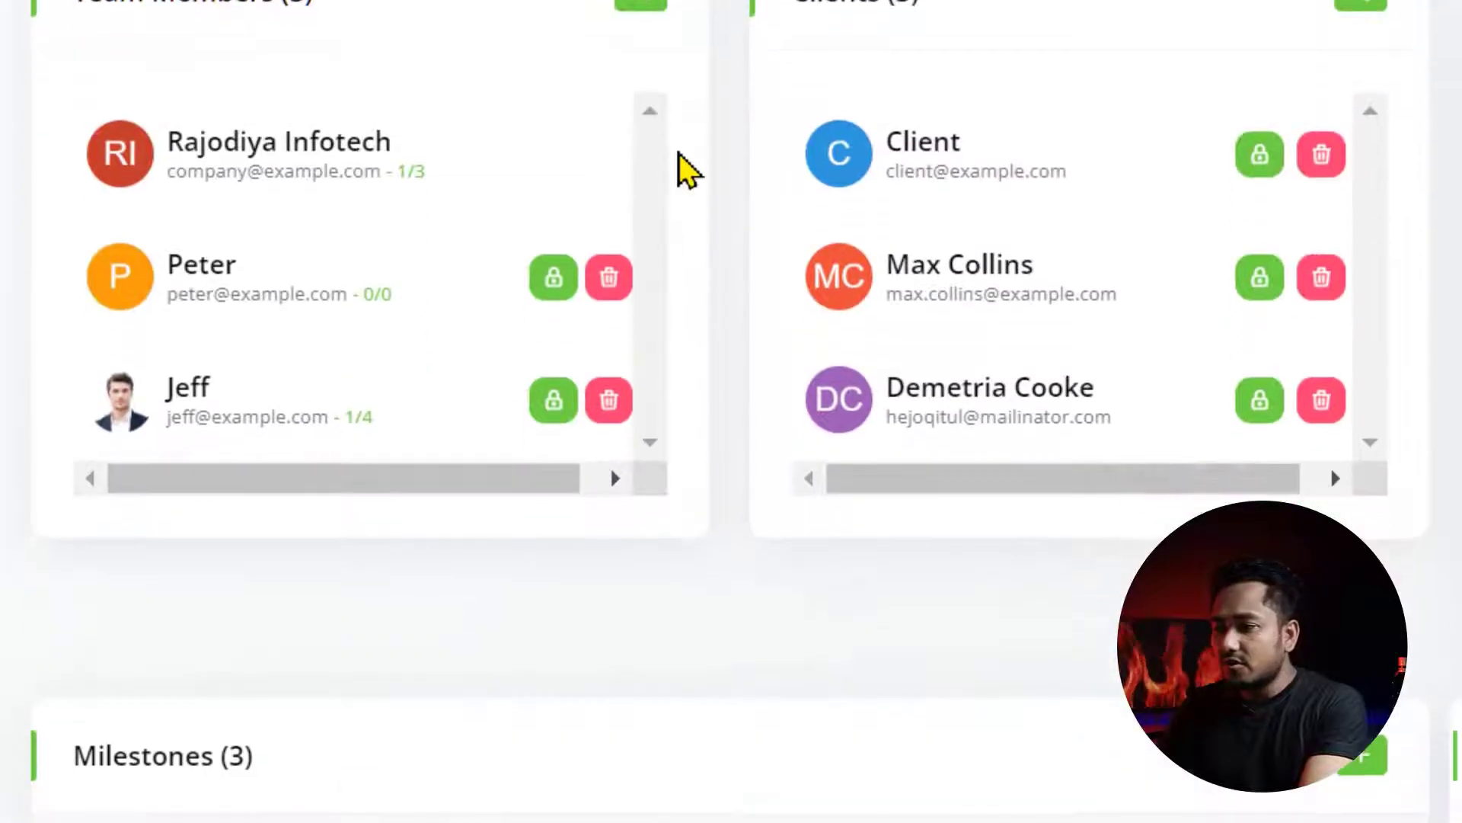
{"action": "scroll", "coordinate": [680, 163], "scroll_direction": "up", "scroll_amount": 2}
- Preview the users available in the Invite dialog and close it without inviting anyone
{"action": "left_click", "coordinate": [644, 197]}
{"action": "left_click", "coordinate": [624, 216]}
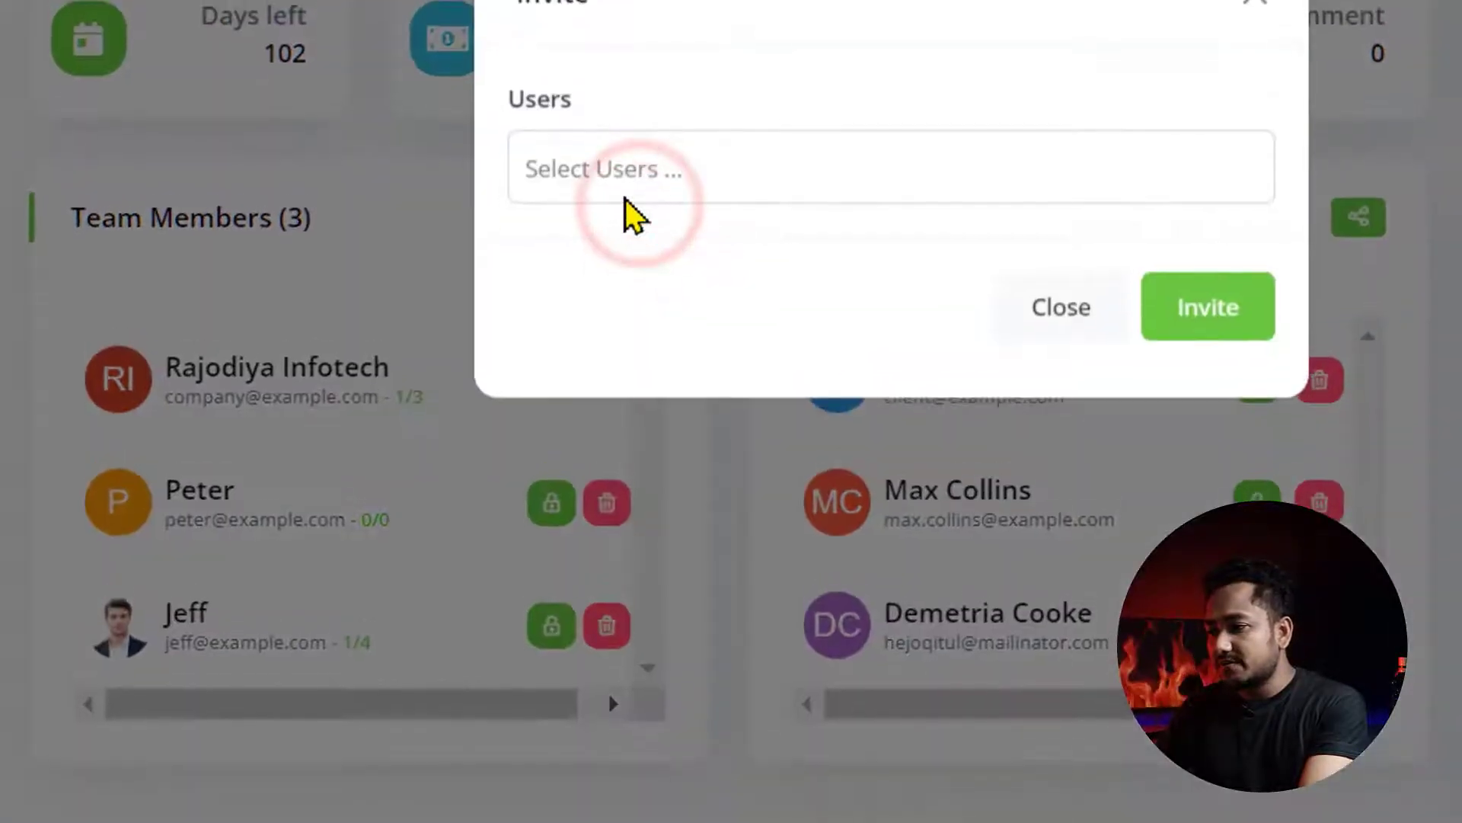
{"action": "left_click", "coordinate": [685, 261]}
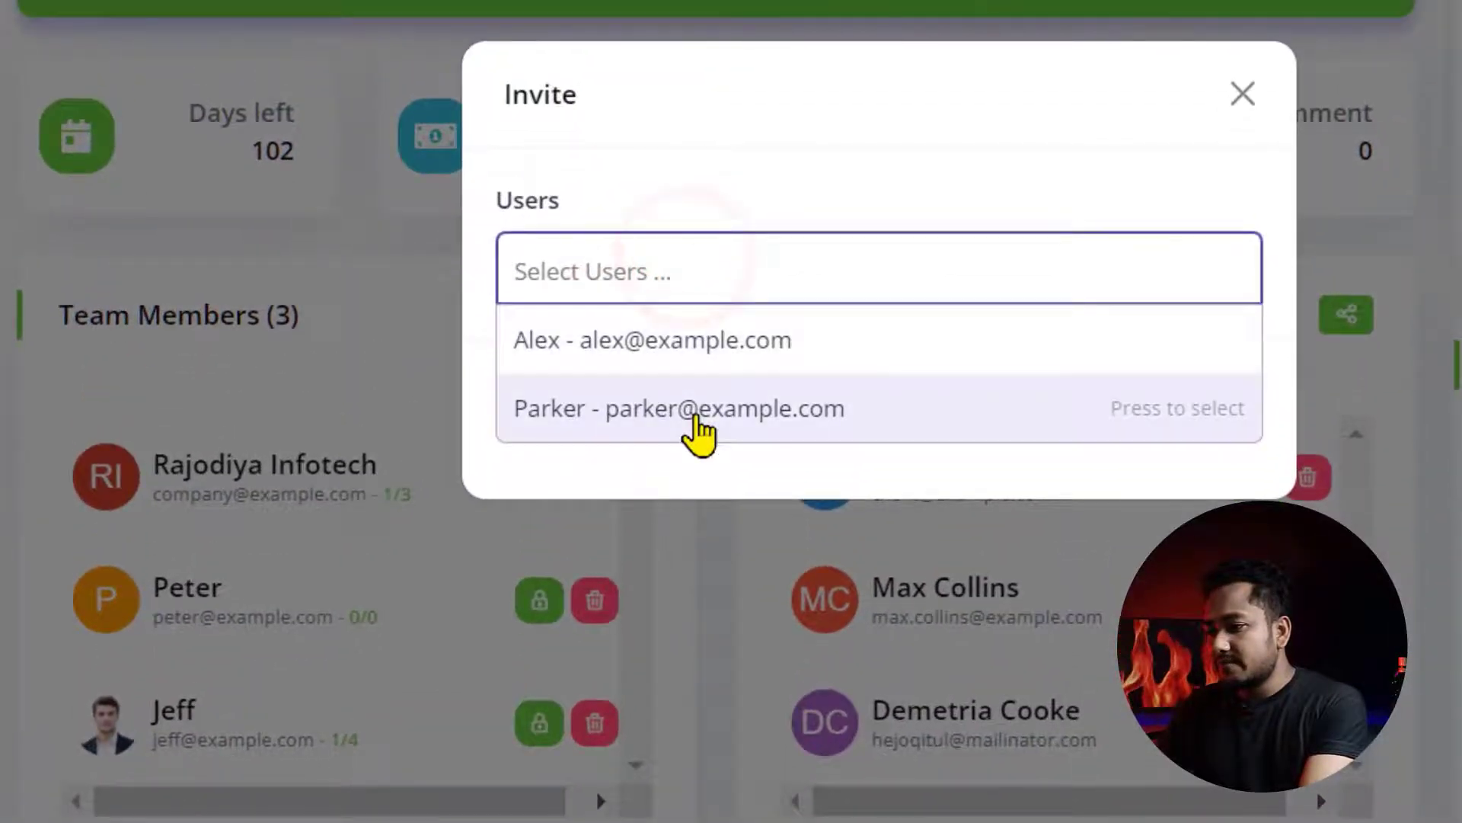
{"action": "left_click", "coordinate": [910, 137]}
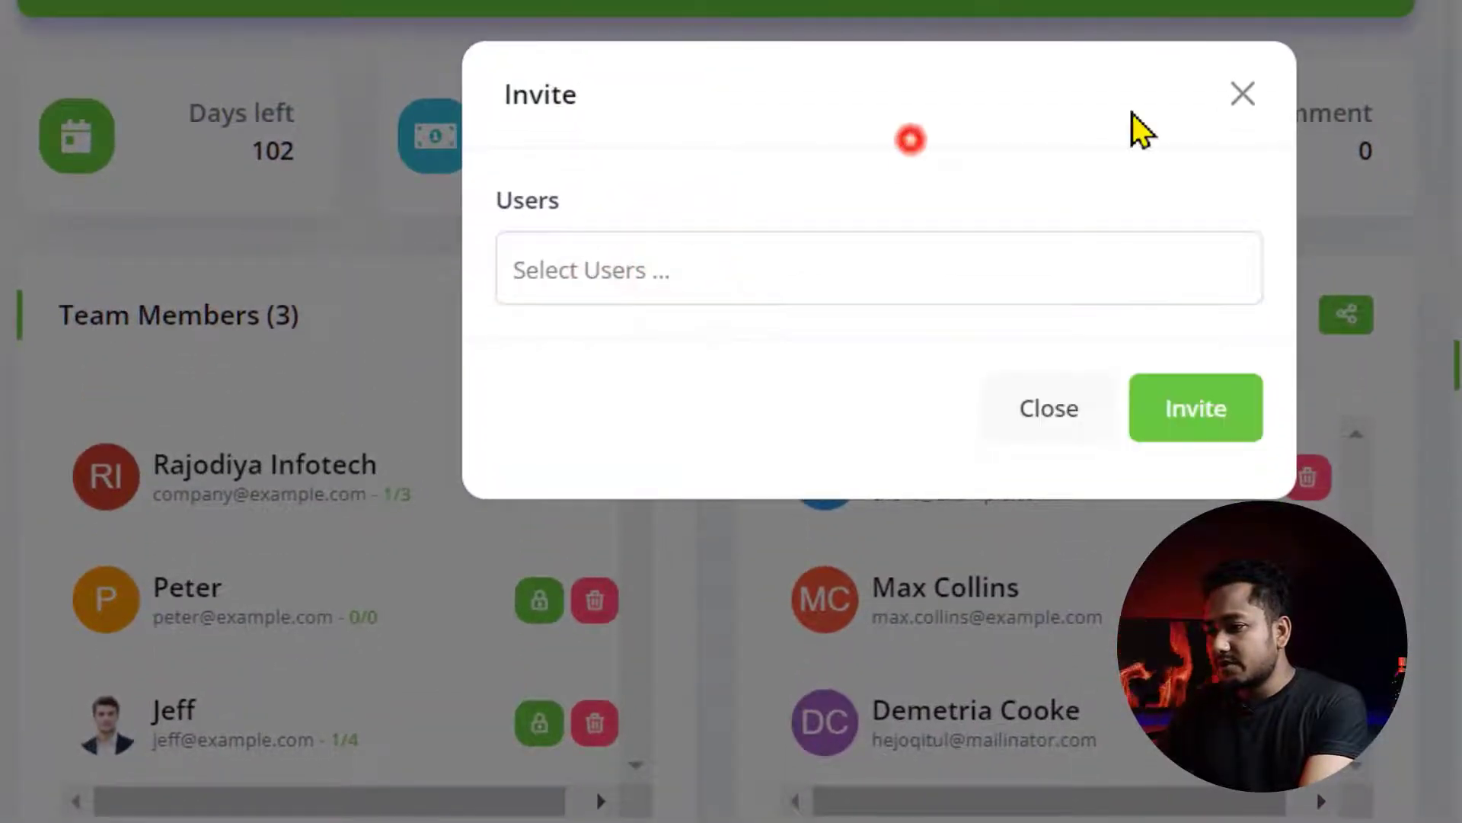
{"action": "left_click", "coordinate": [1242, 94]}
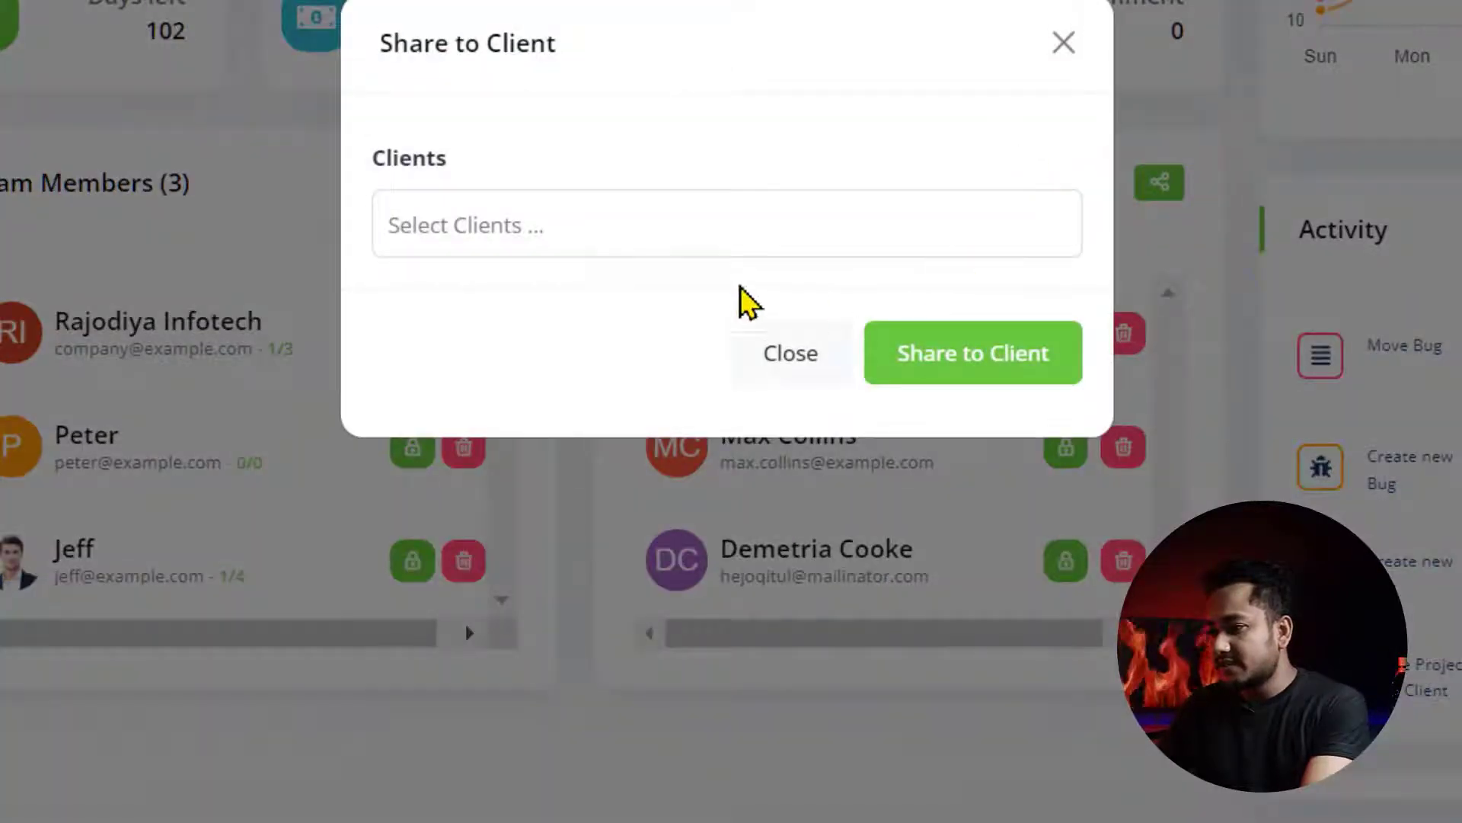
- Preview the Share to Client and Create Milestone dialogs, dismissing both
{"action": "left_click", "coordinate": [724, 219]}
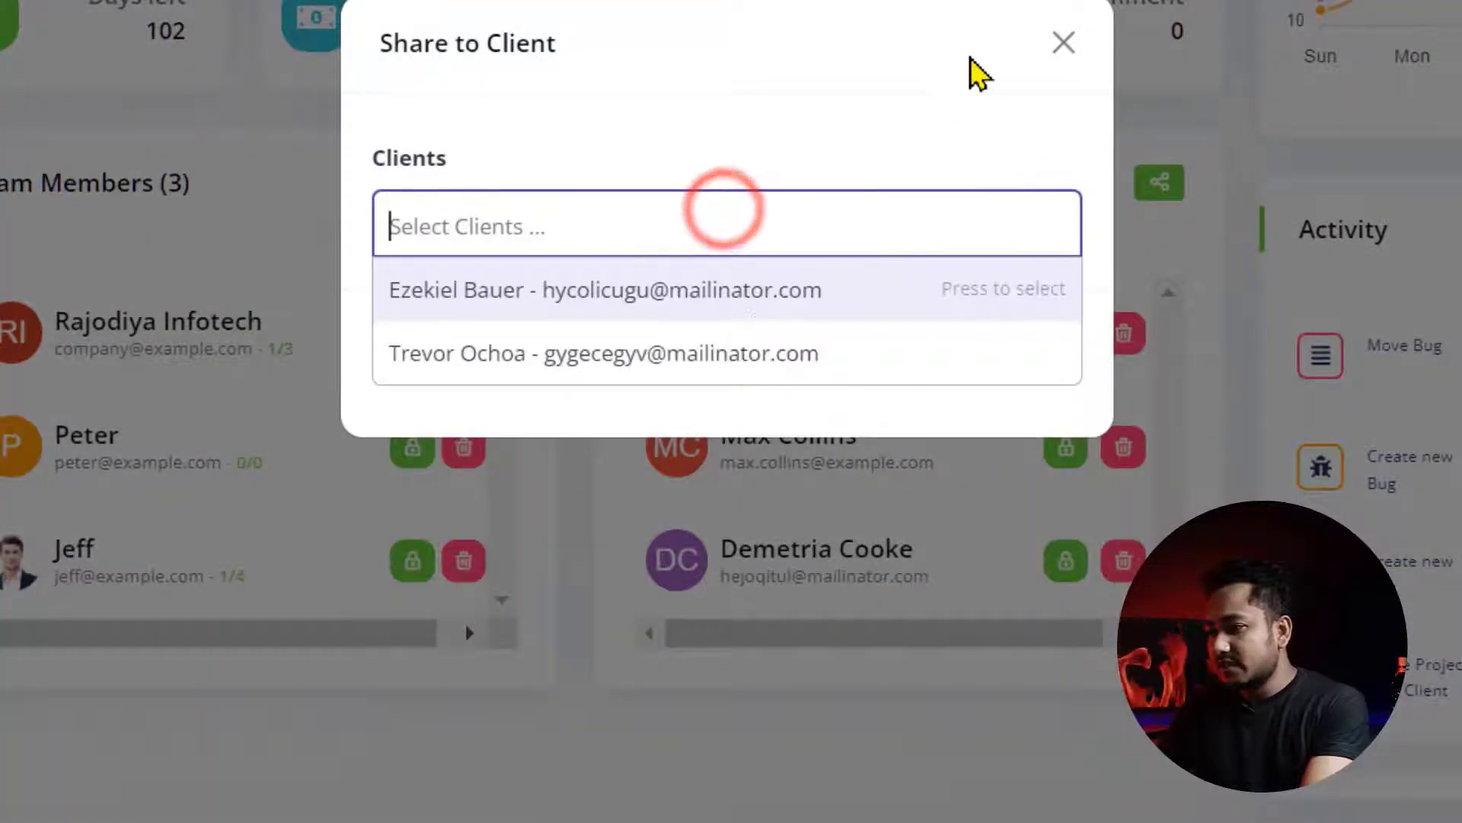
{"action": "left_click", "coordinate": [1064, 42]}
{"action": "scroll", "coordinate": [539, 414], "scroll_direction": "down", "scroll_amount": 4}
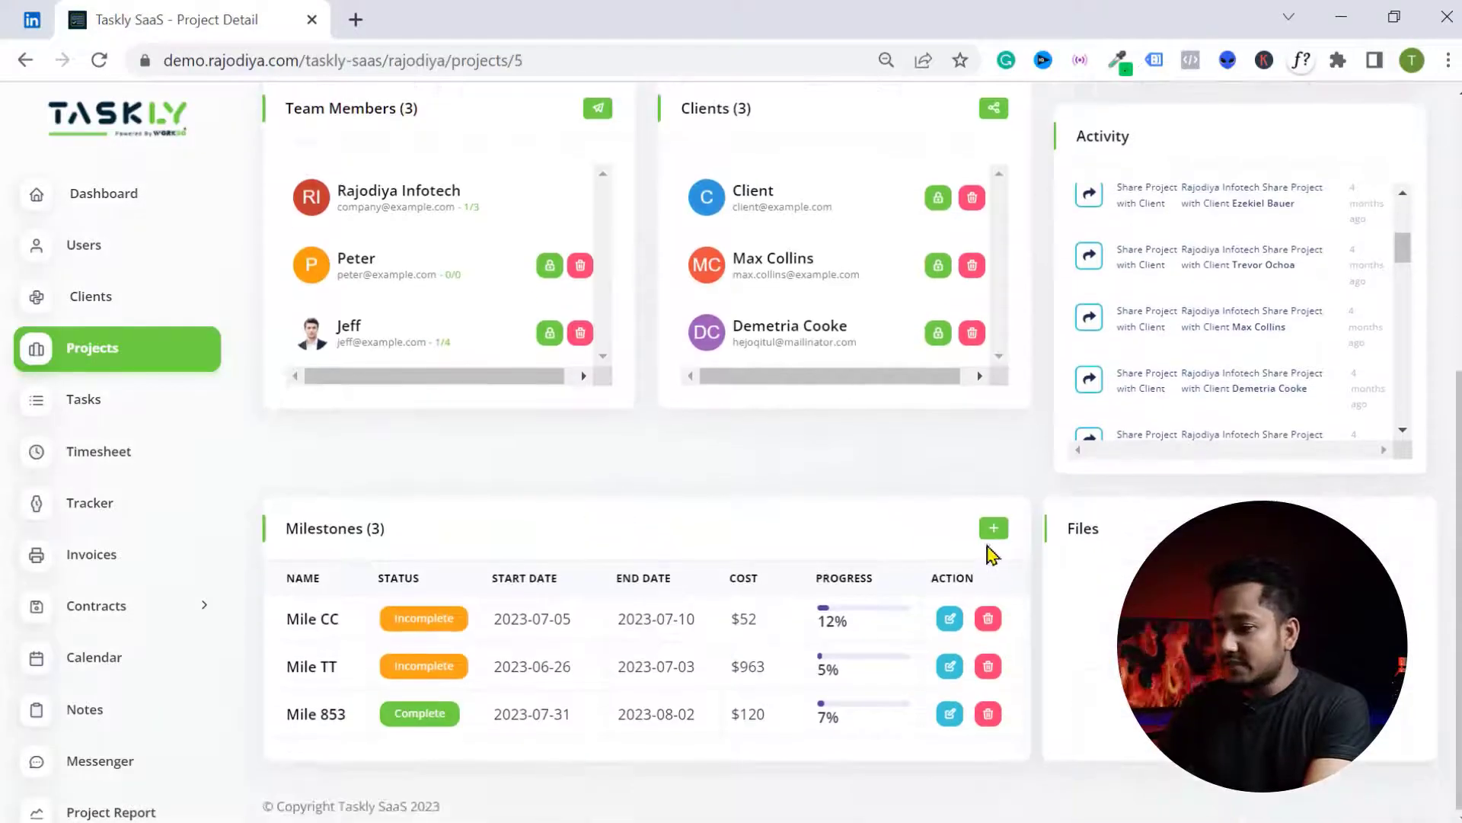
{"action": "left_click", "coordinate": [988, 533]}
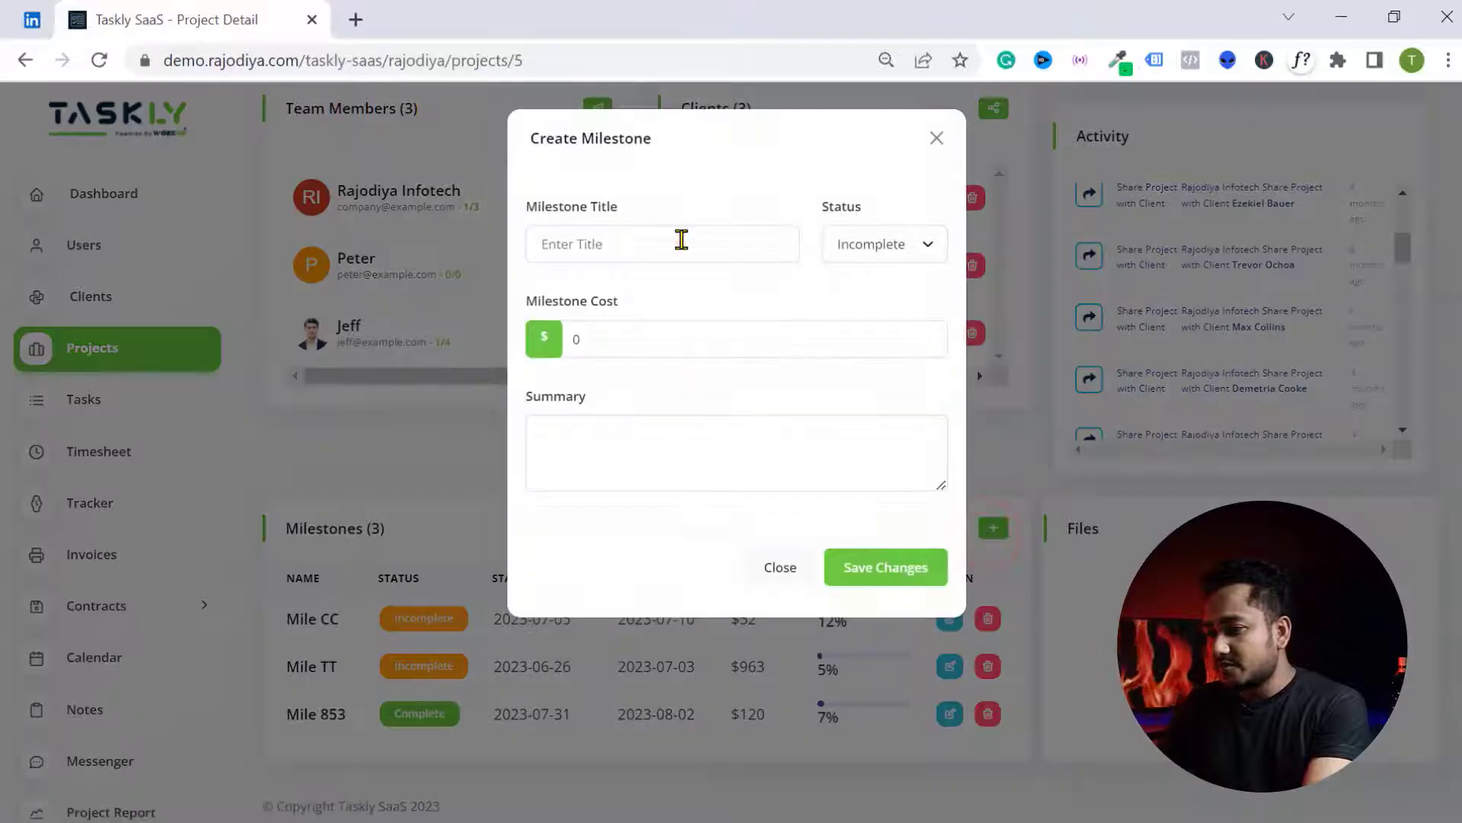
{"action": "key", "text": "Escape"}
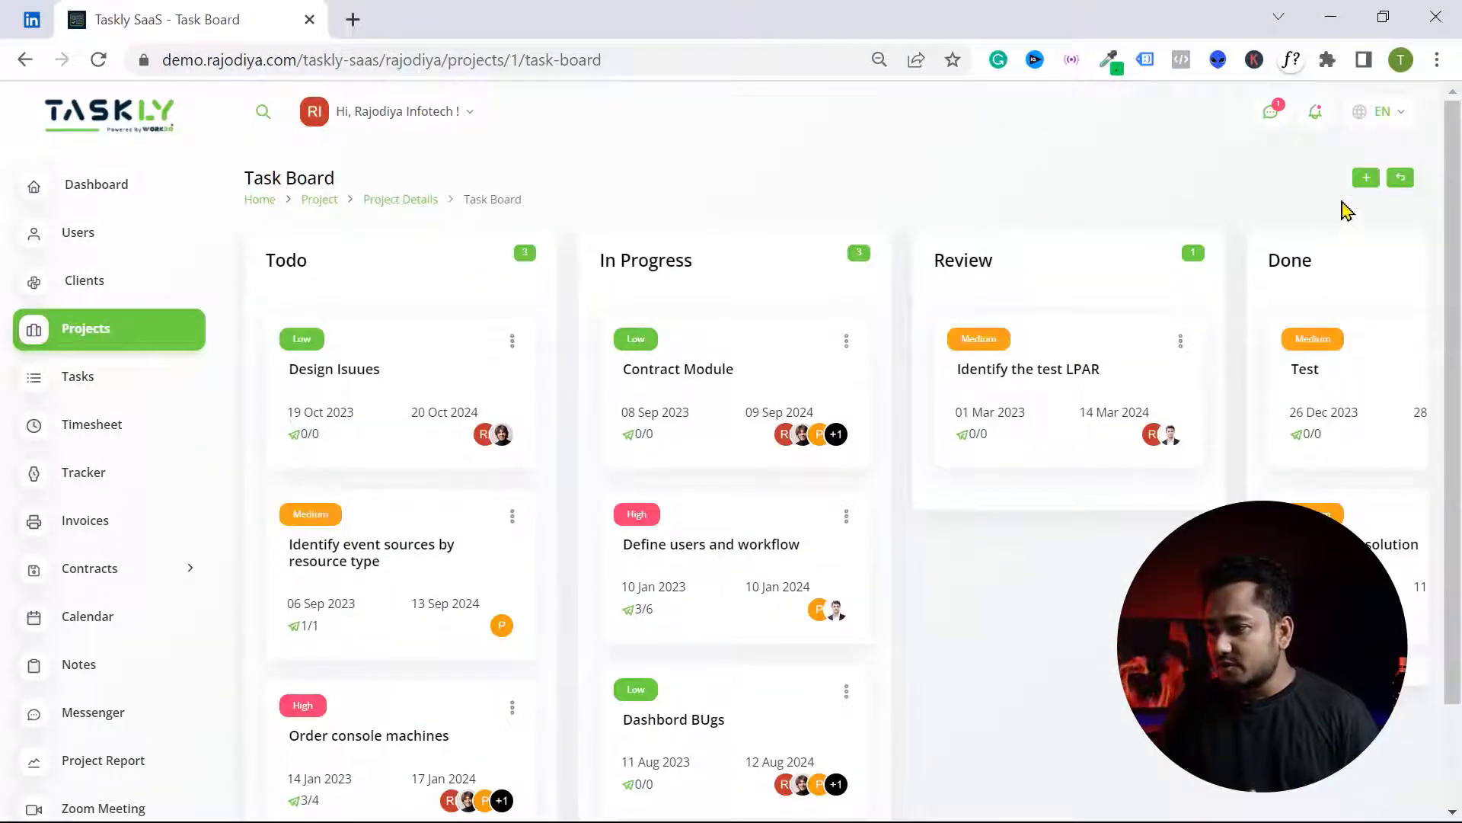
- Abandon a new UI development task, then move Design Isuues to In Progress and Contract Module to Review
{"action": "left_click", "coordinate": [1366, 180]}
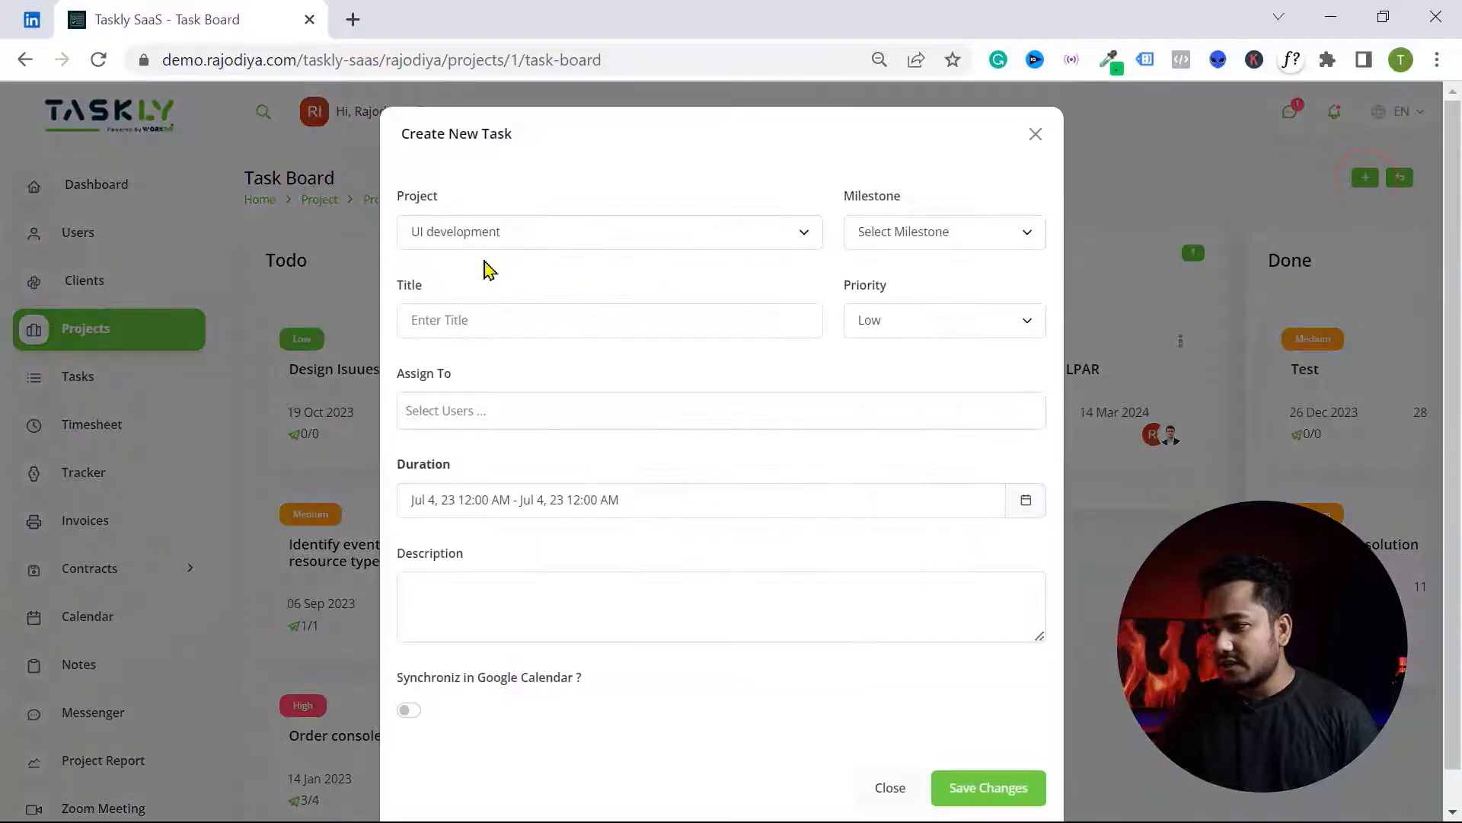
{"action": "left_click", "coordinate": [533, 230]}
{"action": "left_click", "coordinate": [487, 258]}
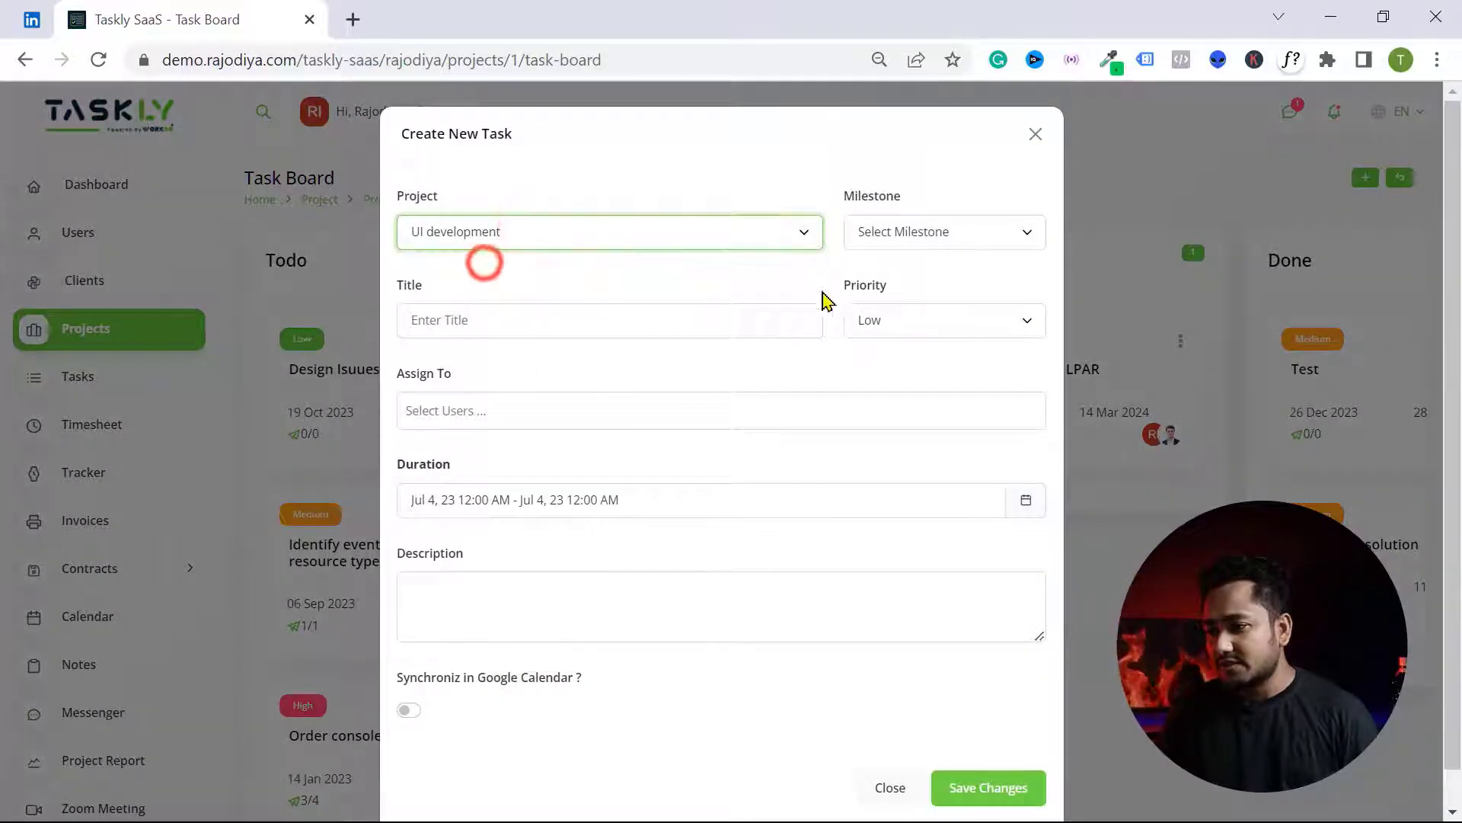
{"action": "left_click", "coordinate": [358, 423]}
{"action": "left_click_drag", "start_coordinate": [349, 406], "coordinate": [678, 427]}
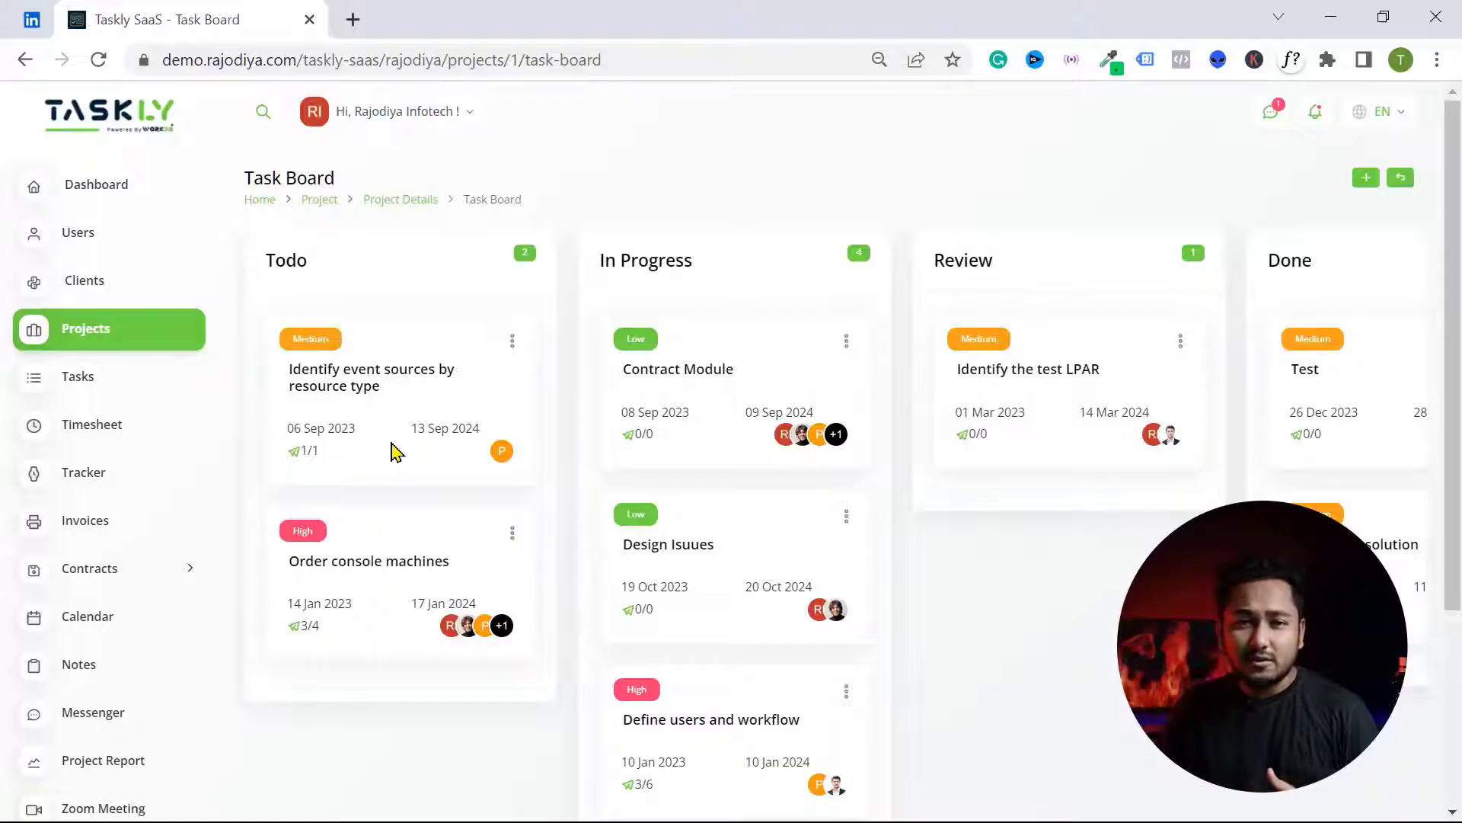
{"action": "left_click_drag", "start_coordinate": [723, 384], "coordinate": [1081, 381]}
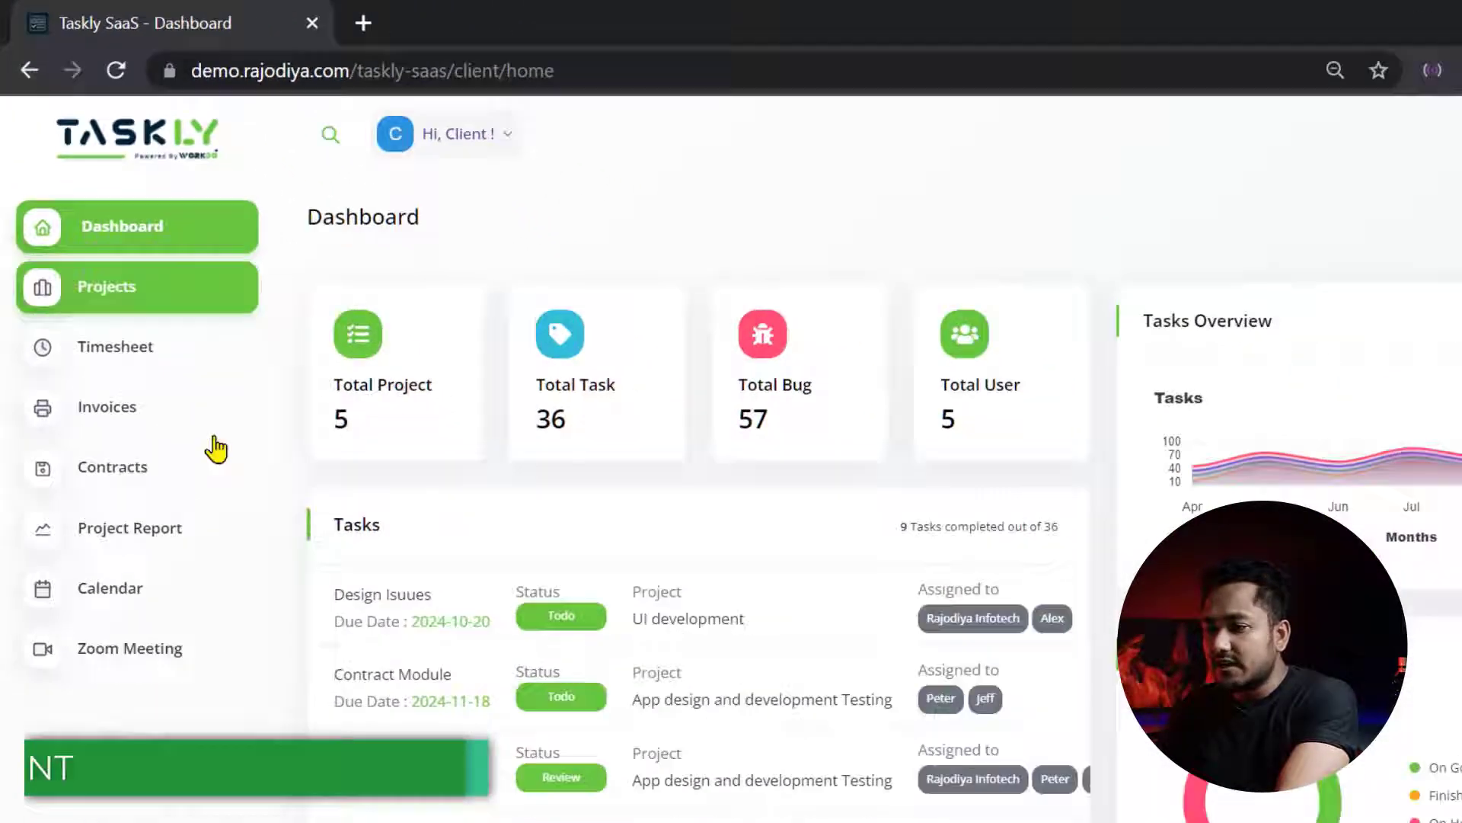
- Open the Project Report and scroll through the Game Development project's details
{"action": "scroll", "coordinate": [438, 281], "scroll_direction": "down", "scroll_amount": 2}
{"action": "left_click", "coordinate": [115, 537]}
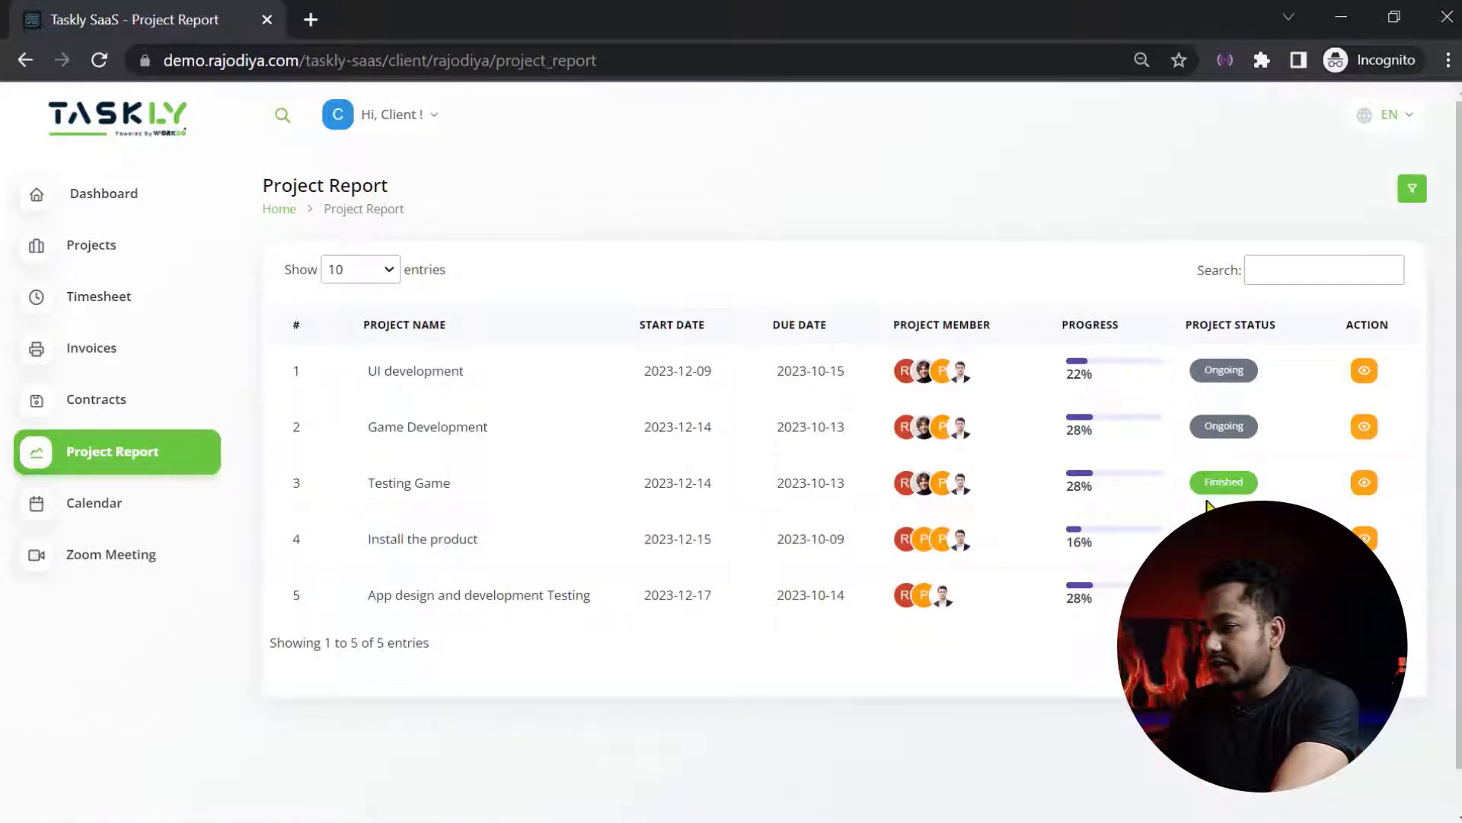
{"action": "left_click", "coordinate": [1363, 429]}
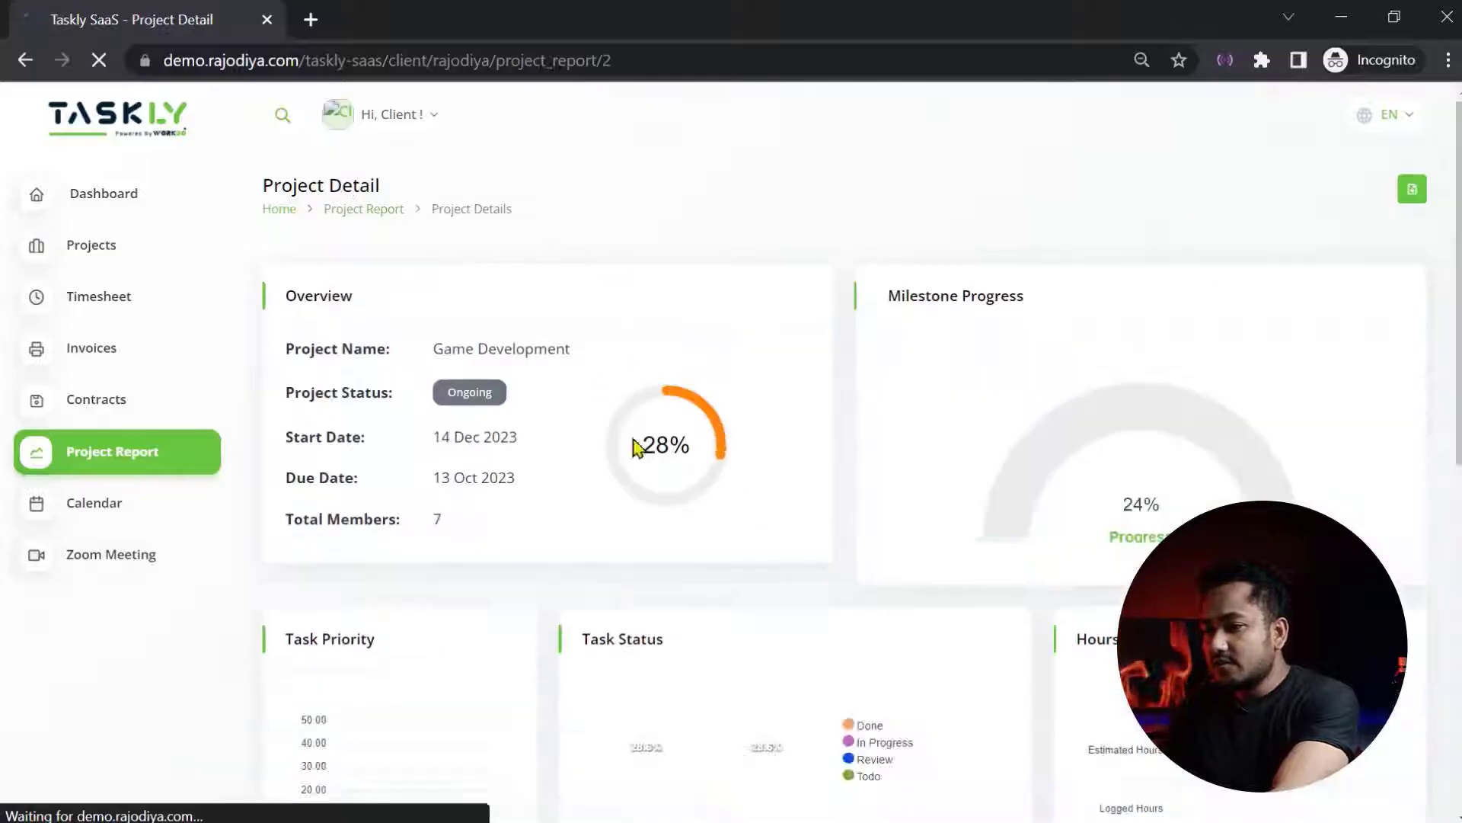
{"action": "scroll", "coordinate": [564, 391], "scroll_direction": "down", "scroll_amount": 5}
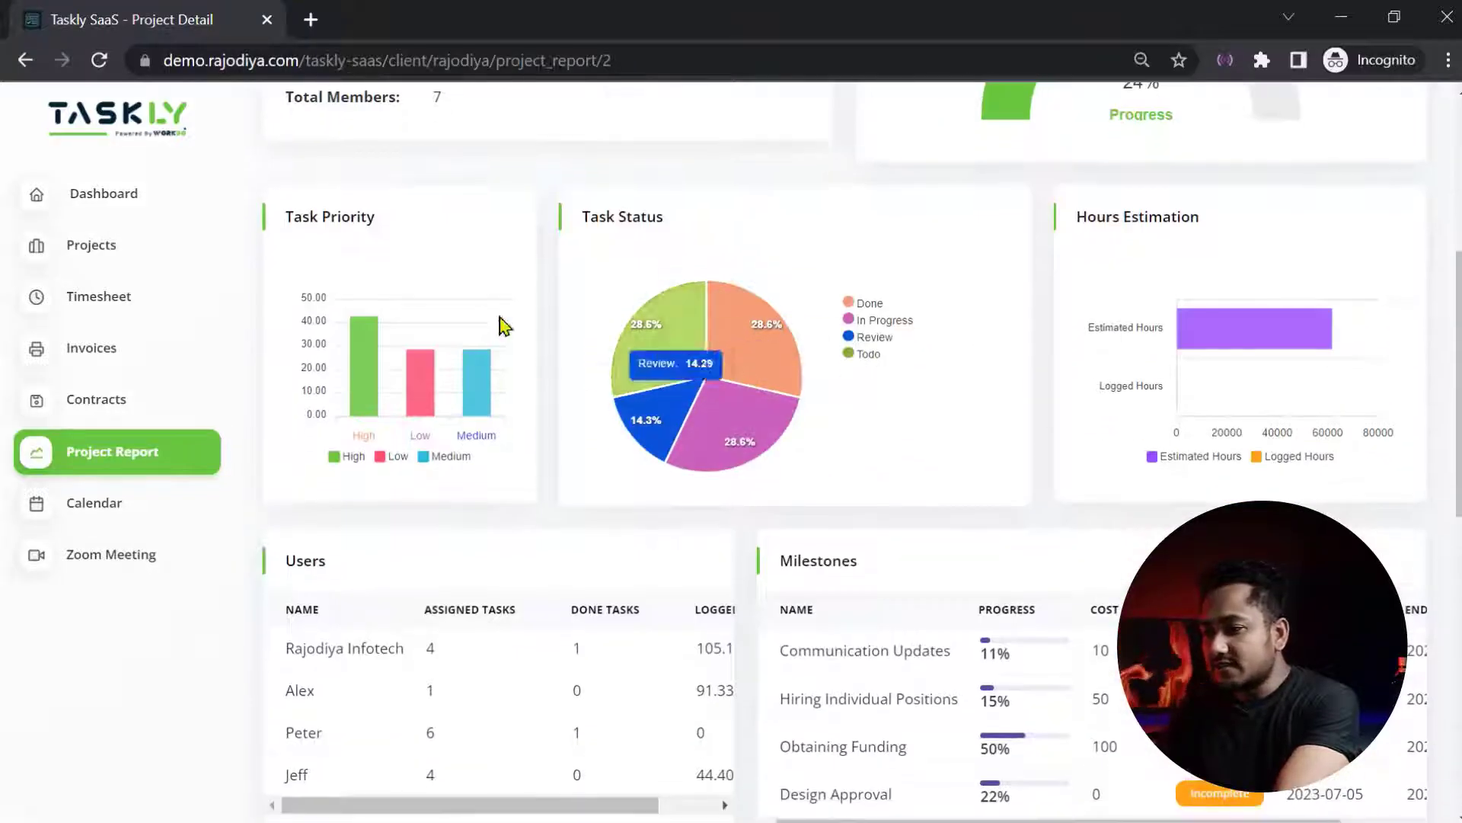
{"action": "scroll", "coordinate": [617, 411], "scroll_direction": "up", "scroll_amount": 2}
{"action": "scroll", "coordinate": [686, 419], "scroll_direction": "down", "scroll_amount": 5}
{"action": "scroll", "coordinate": [723, 457], "scroll_direction": "down", "scroll_amount": 7}
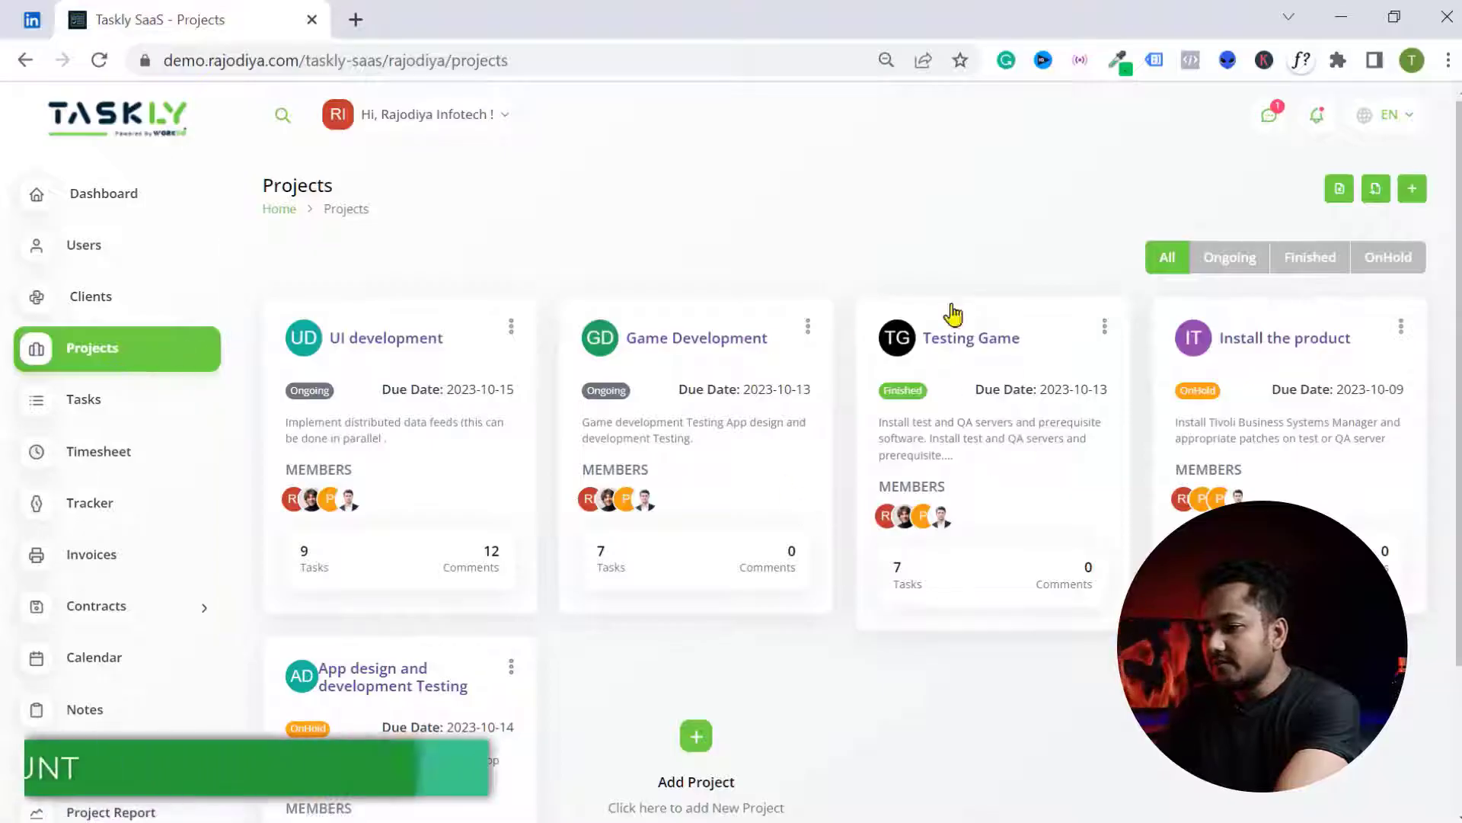
- Start a new invoice for the Game Development project with the discount cleared
{"action": "left_click", "coordinate": [190, 557]}
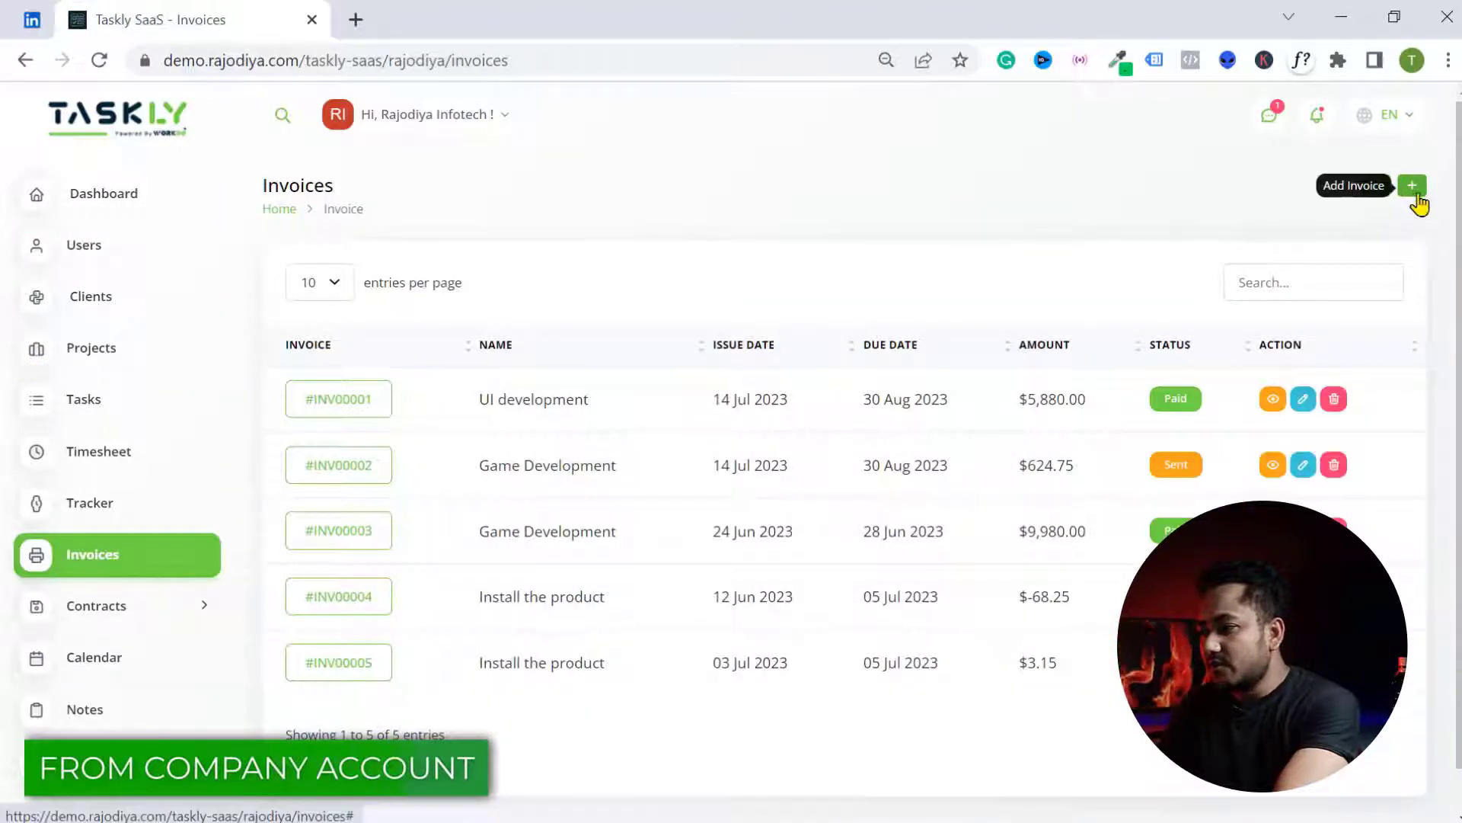
{"action": "left_click", "coordinate": [1414, 188]}
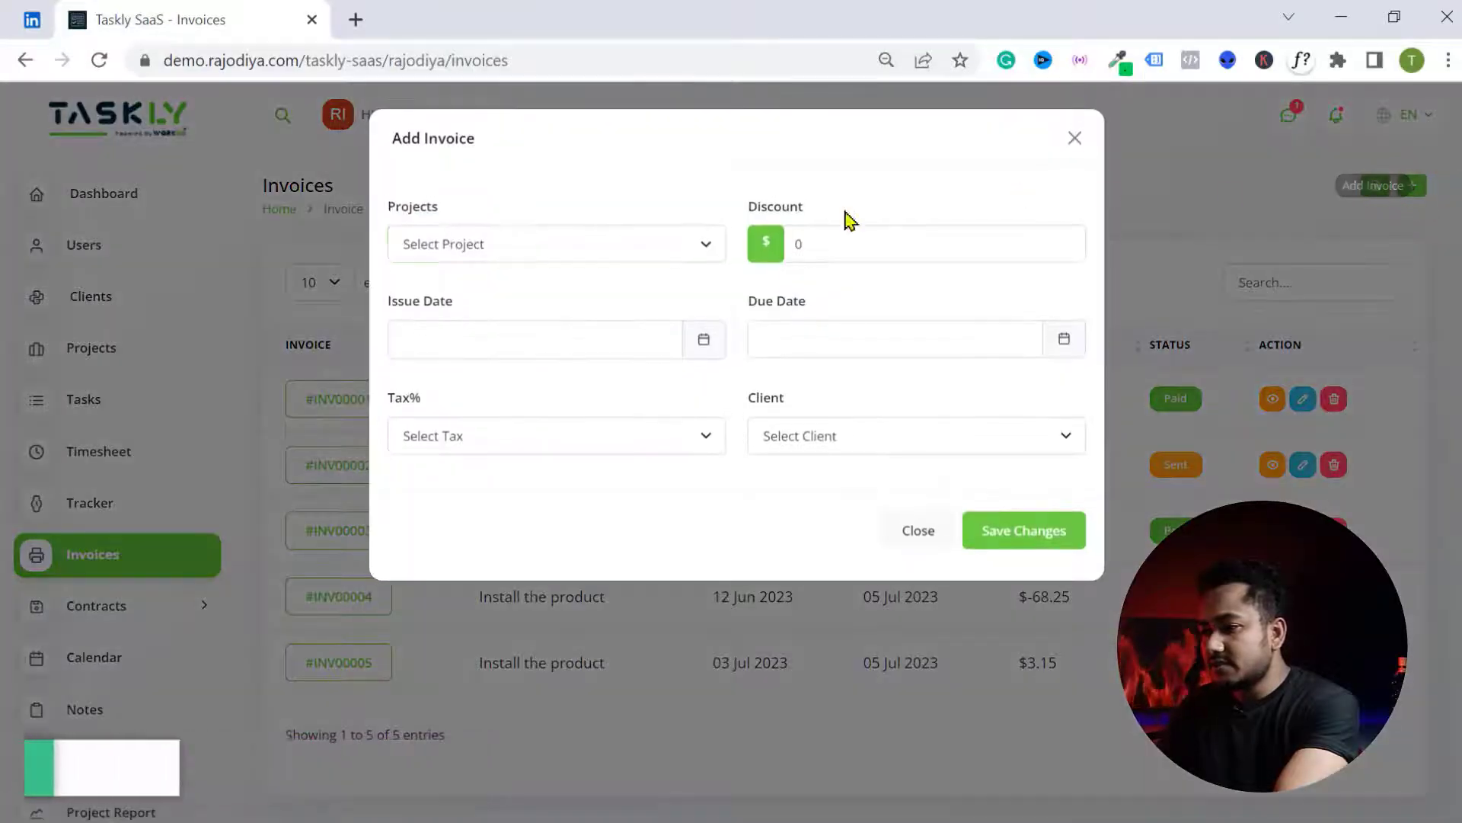
{"action": "left_click", "coordinate": [676, 237]}
{"action": "left_click", "coordinate": [507, 305]}
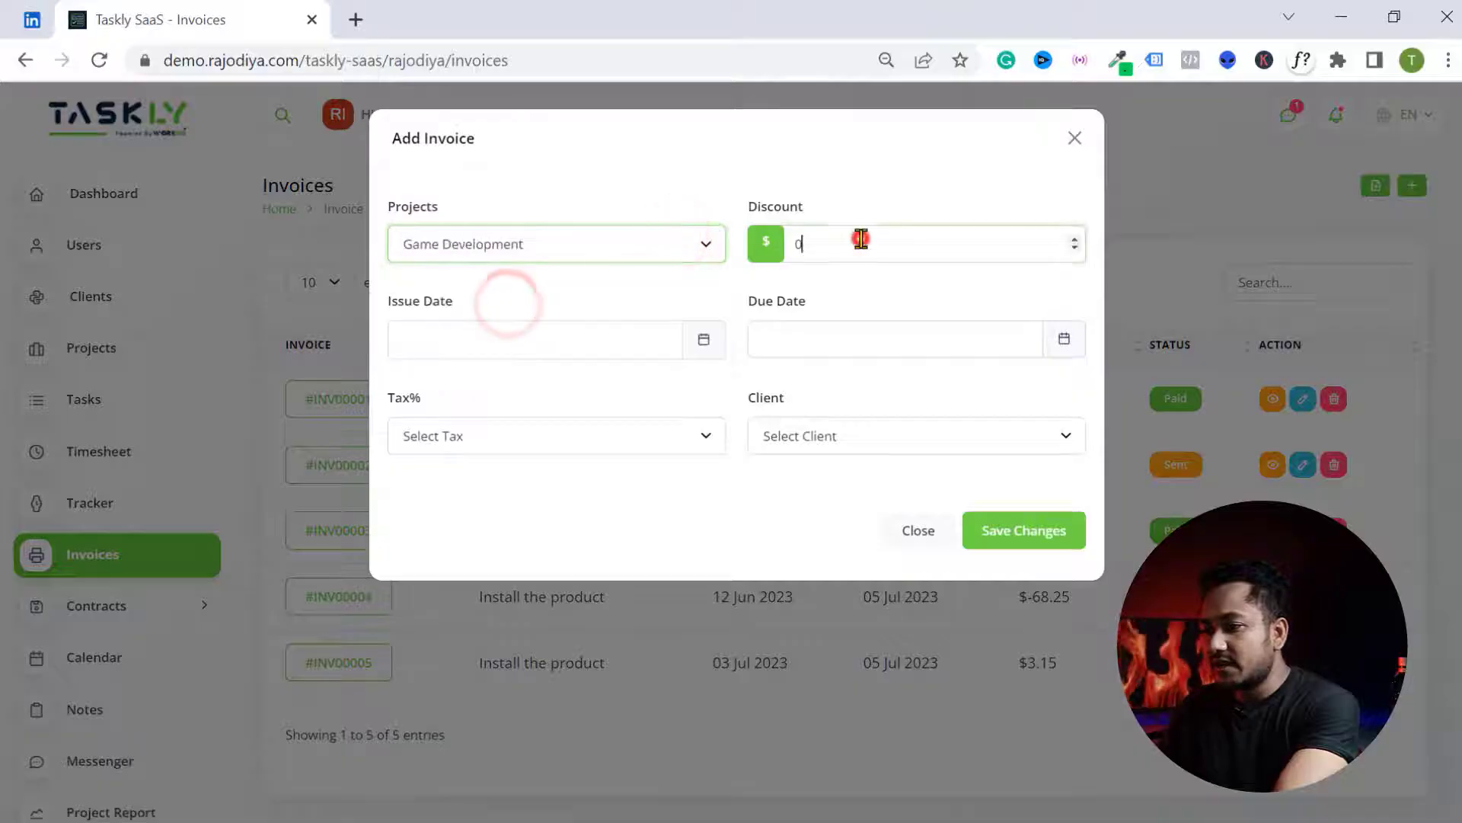
{"action": "left_click", "coordinate": [861, 239]}
{"action": "key", "text": "BackSpace"}
- Check the issue date, due date and tax fields, then choose the invoice's client
{"action": "left_click", "coordinate": [522, 336]}
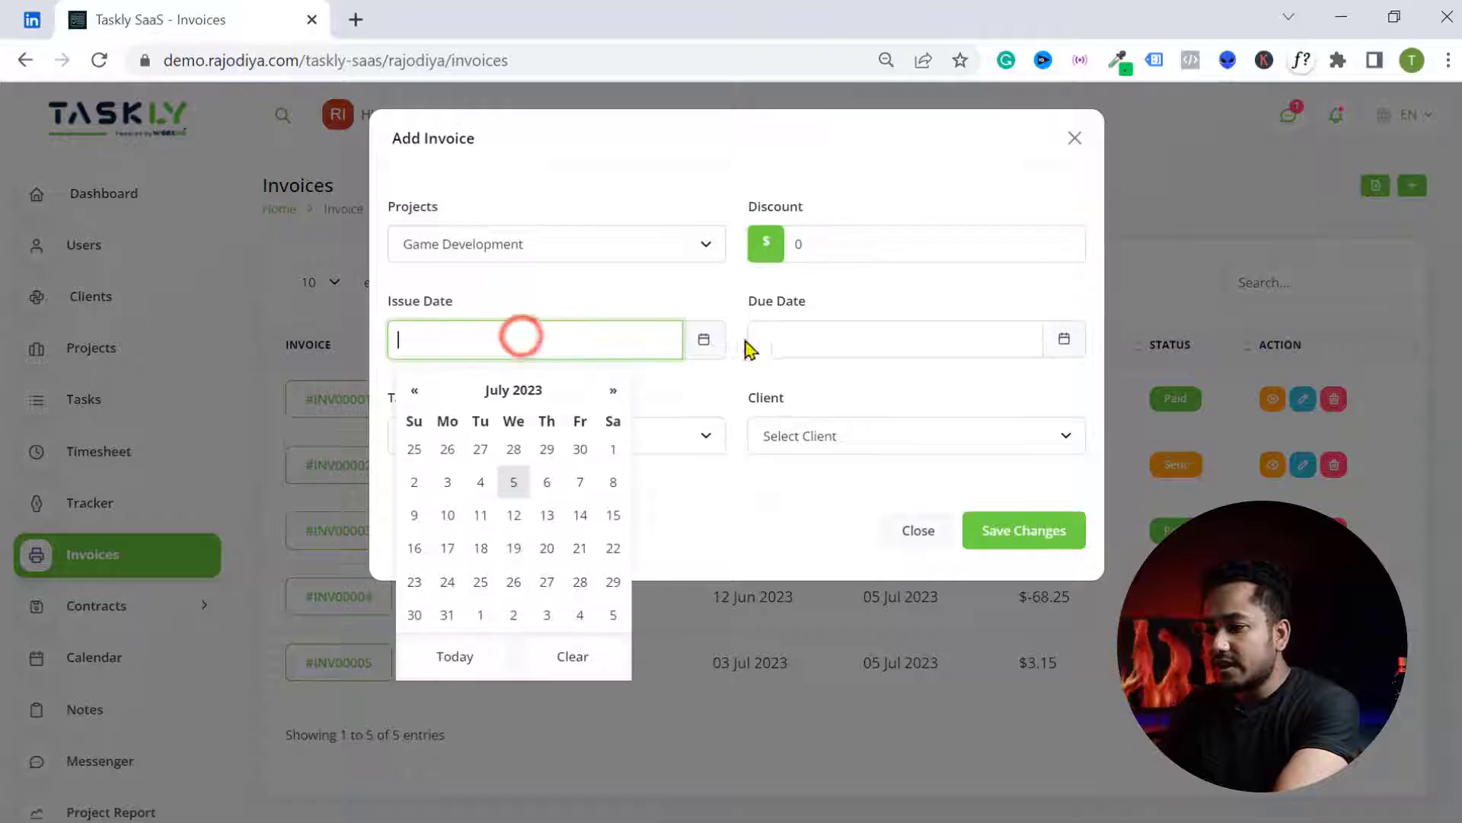
{"action": "left_click", "coordinate": [783, 336]}
{"action": "left_click", "coordinate": [576, 438]}
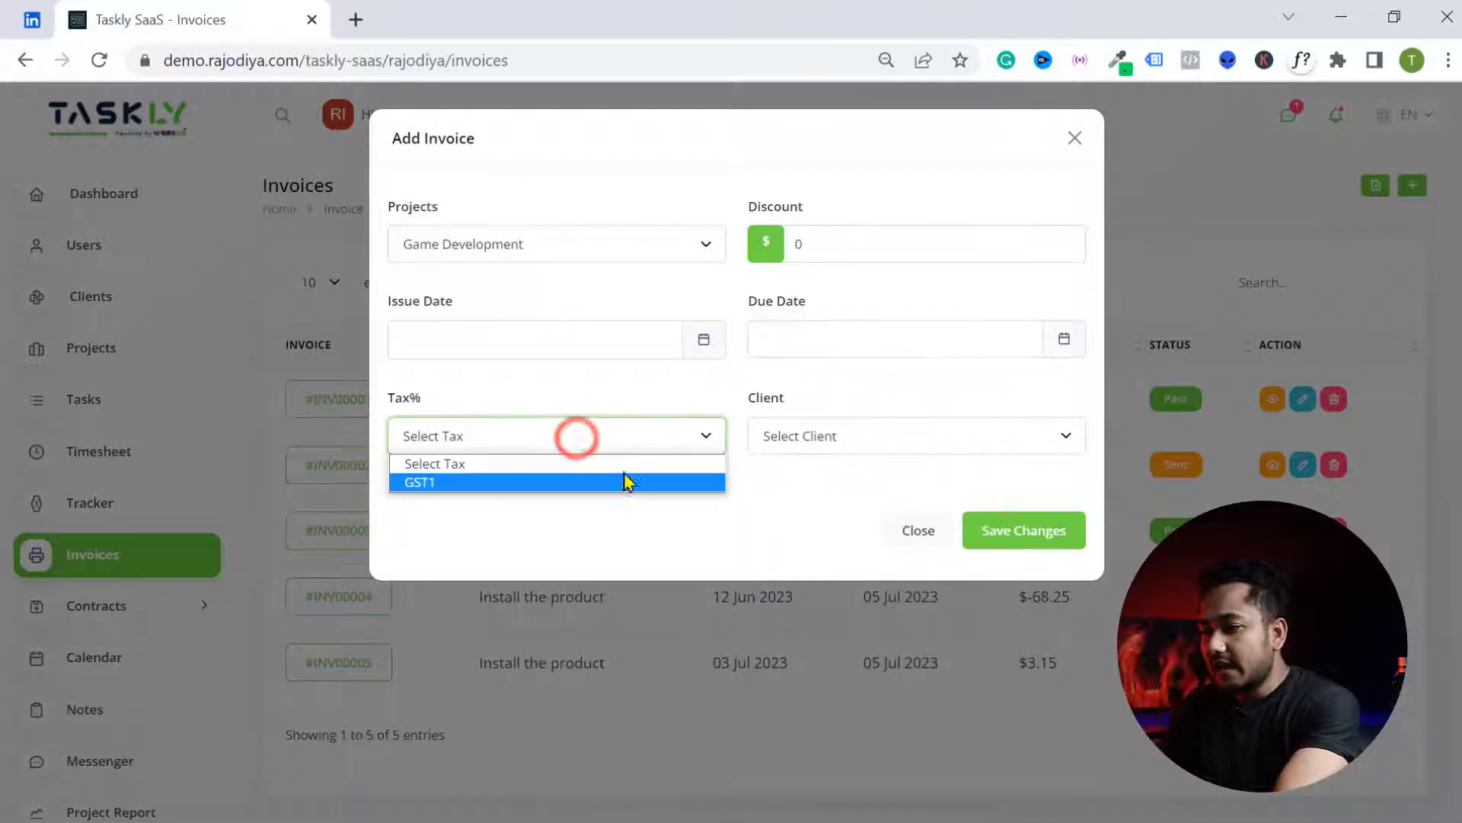
{"action": "left_click", "coordinate": [784, 432]}
{"action": "left_click", "coordinate": [822, 499]}
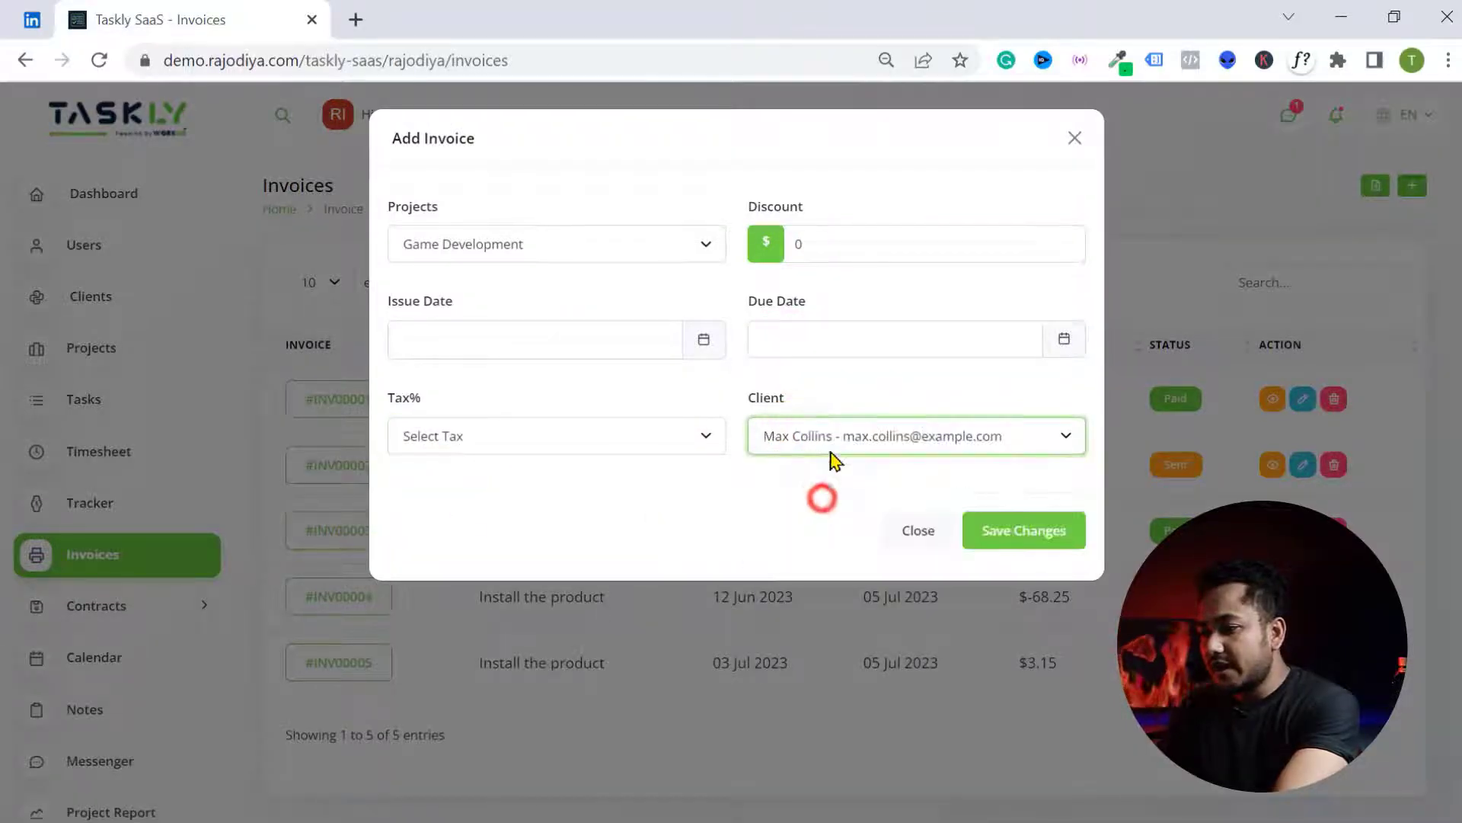
{"action": "left_click", "coordinate": [918, 440]}
{"action": "left_click", "coordinate": [831, 514]}
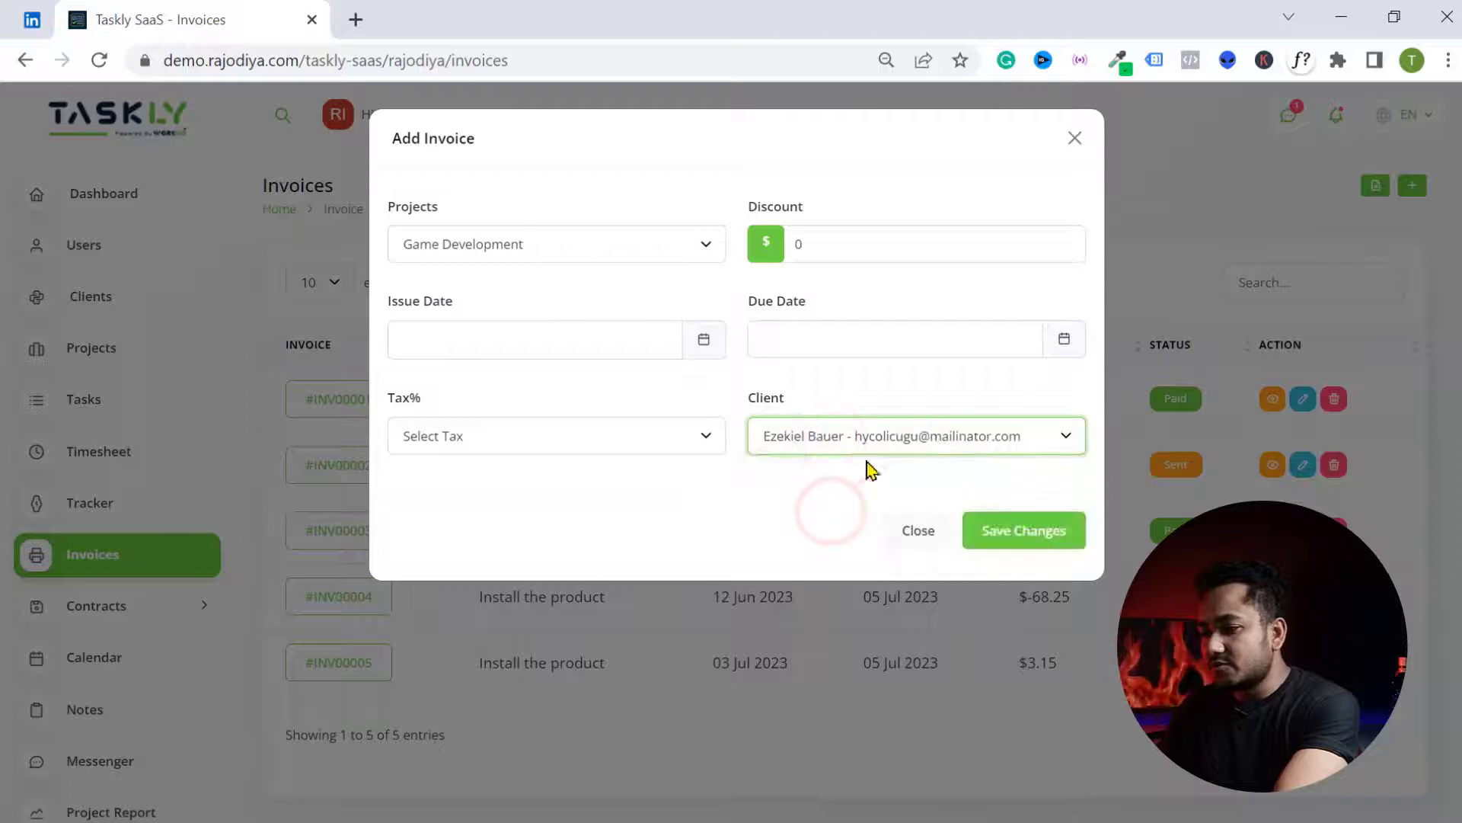
{"action": "left_click", "coordinate": [948, 450]}
{"action": "left_click", "coordinate": [894, 553]}
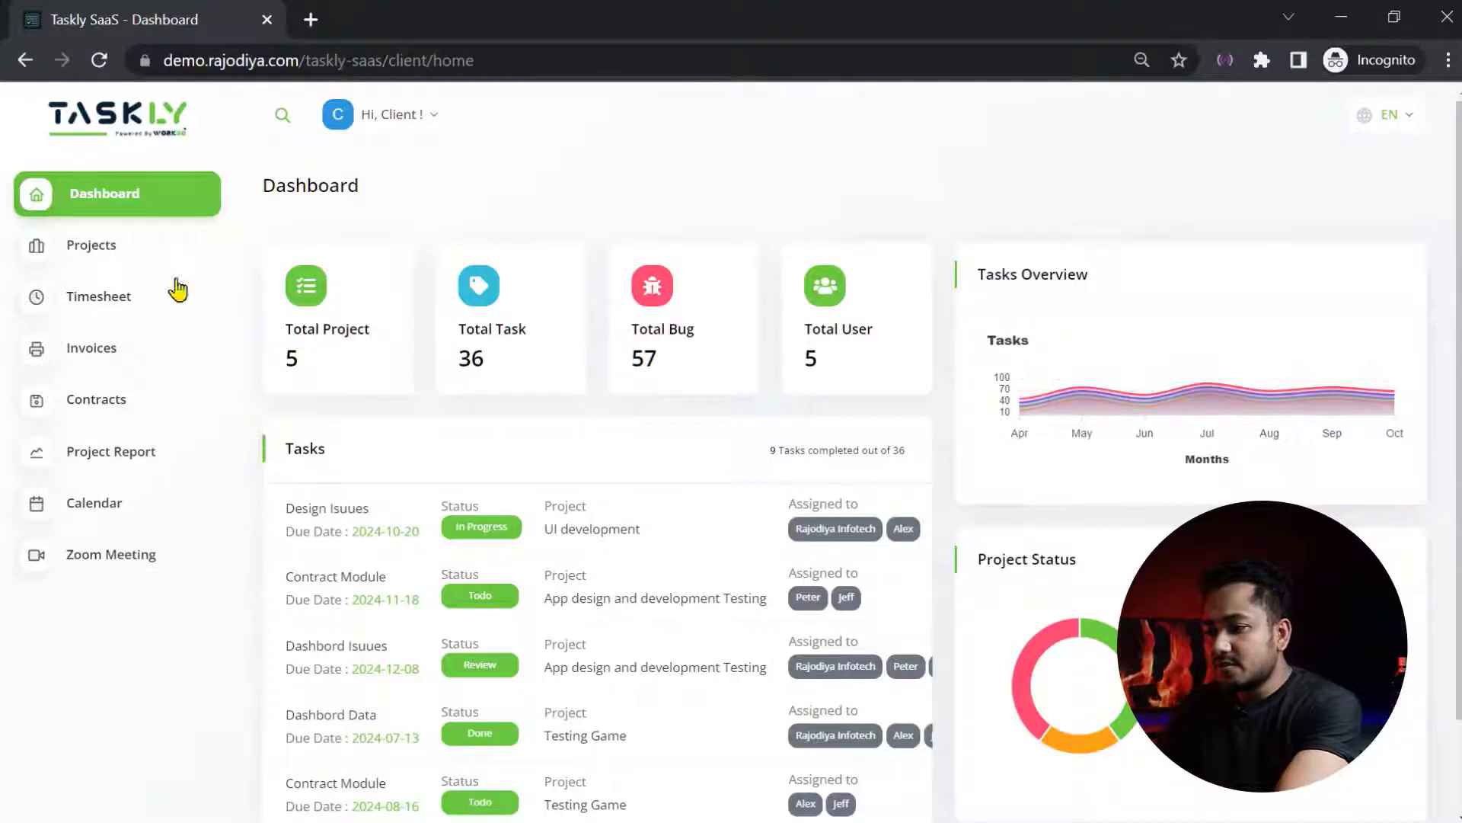
- As the client, open invoice #INV00001 and start paying it with Pay Now
{"action": "left_click", "coordinate": [96, 352]}
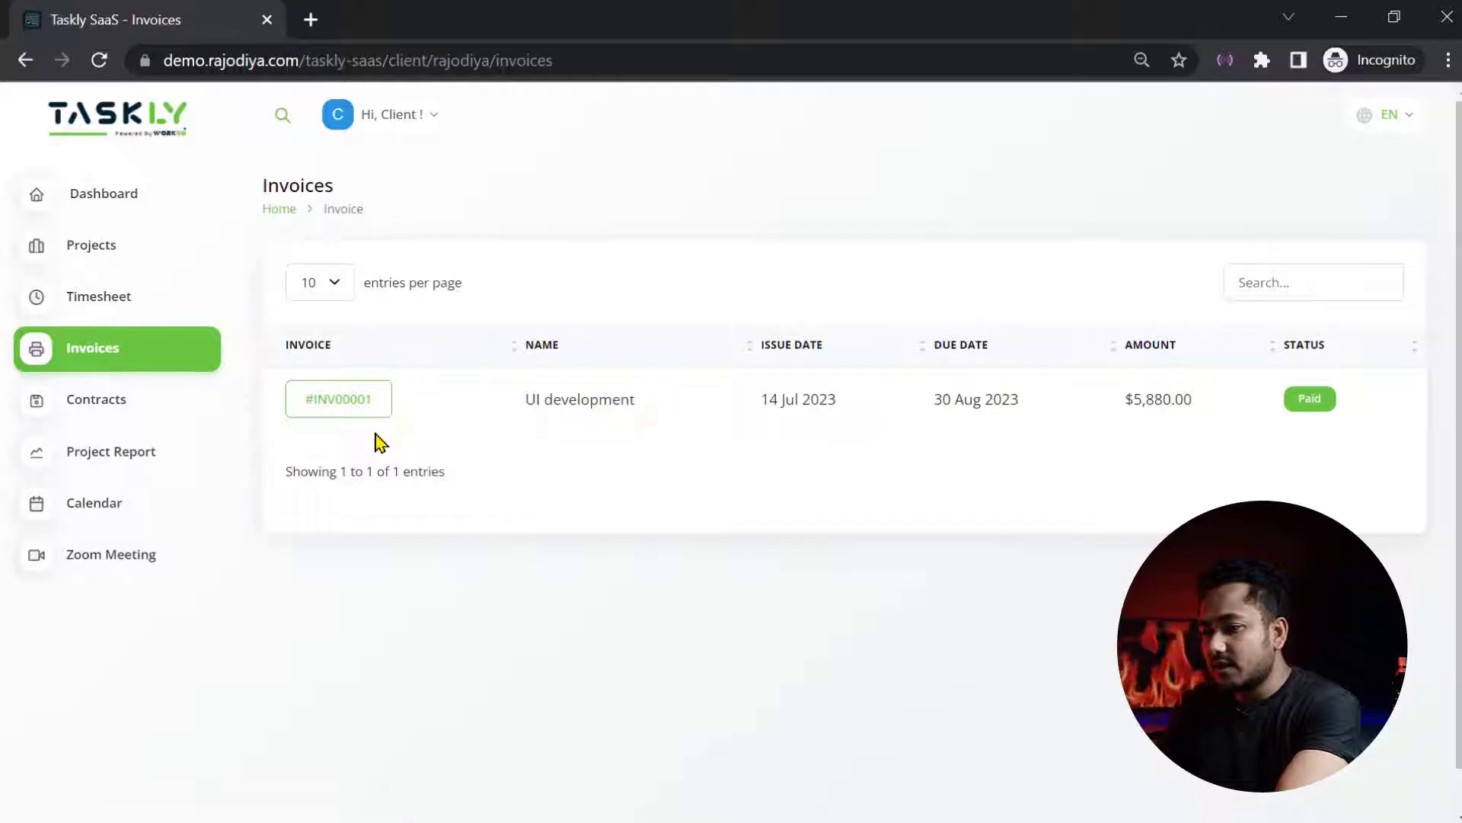
{"action": "left_click", "coordinate": [343, 411]}
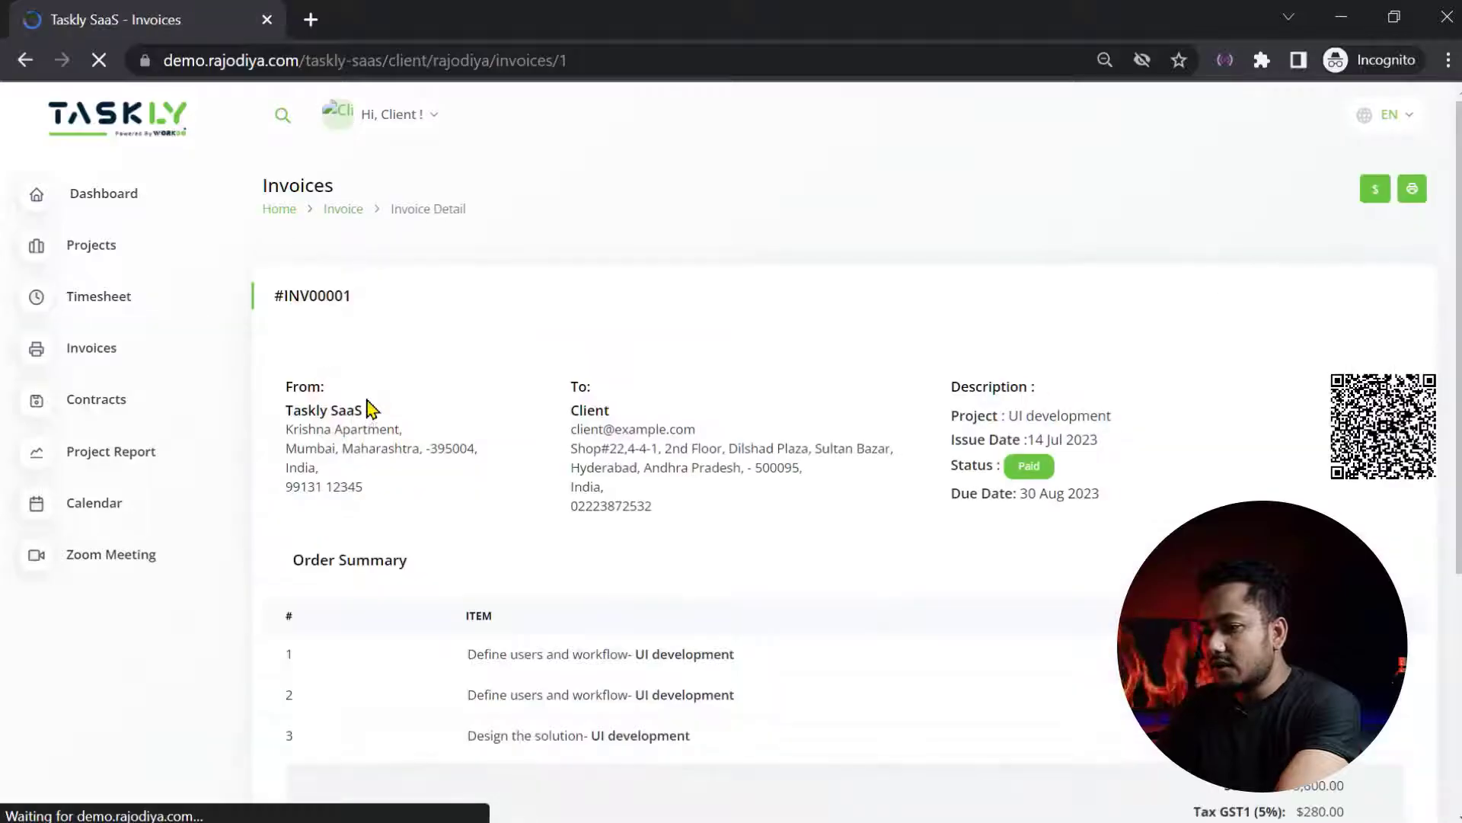
{"action": "scroll", "coordinate": [906, 430], "scroll_direction": "down", "scroll_amount": 4}
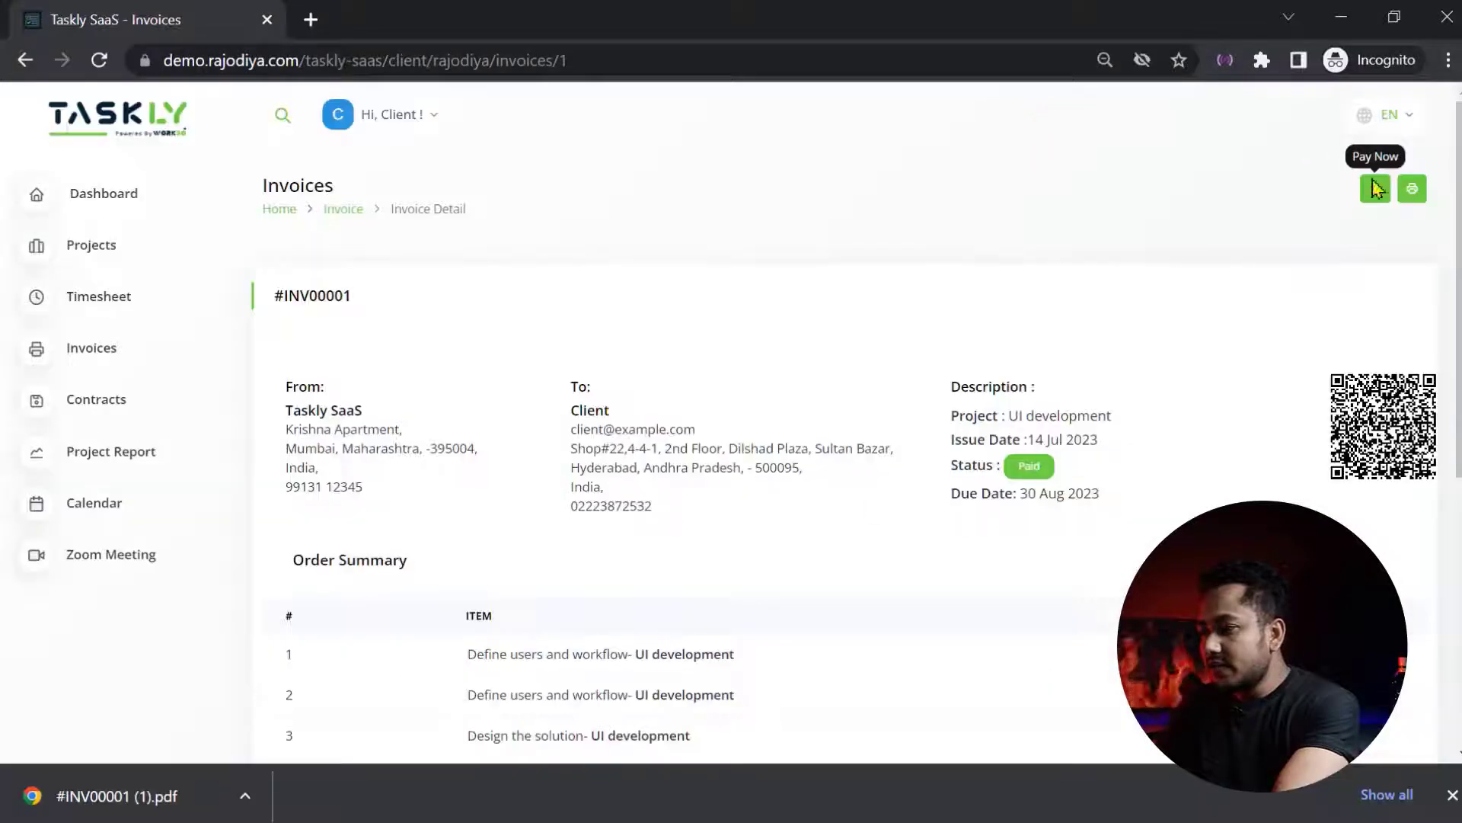
{"action": "left_click", "coordinate": [1375, 188]}
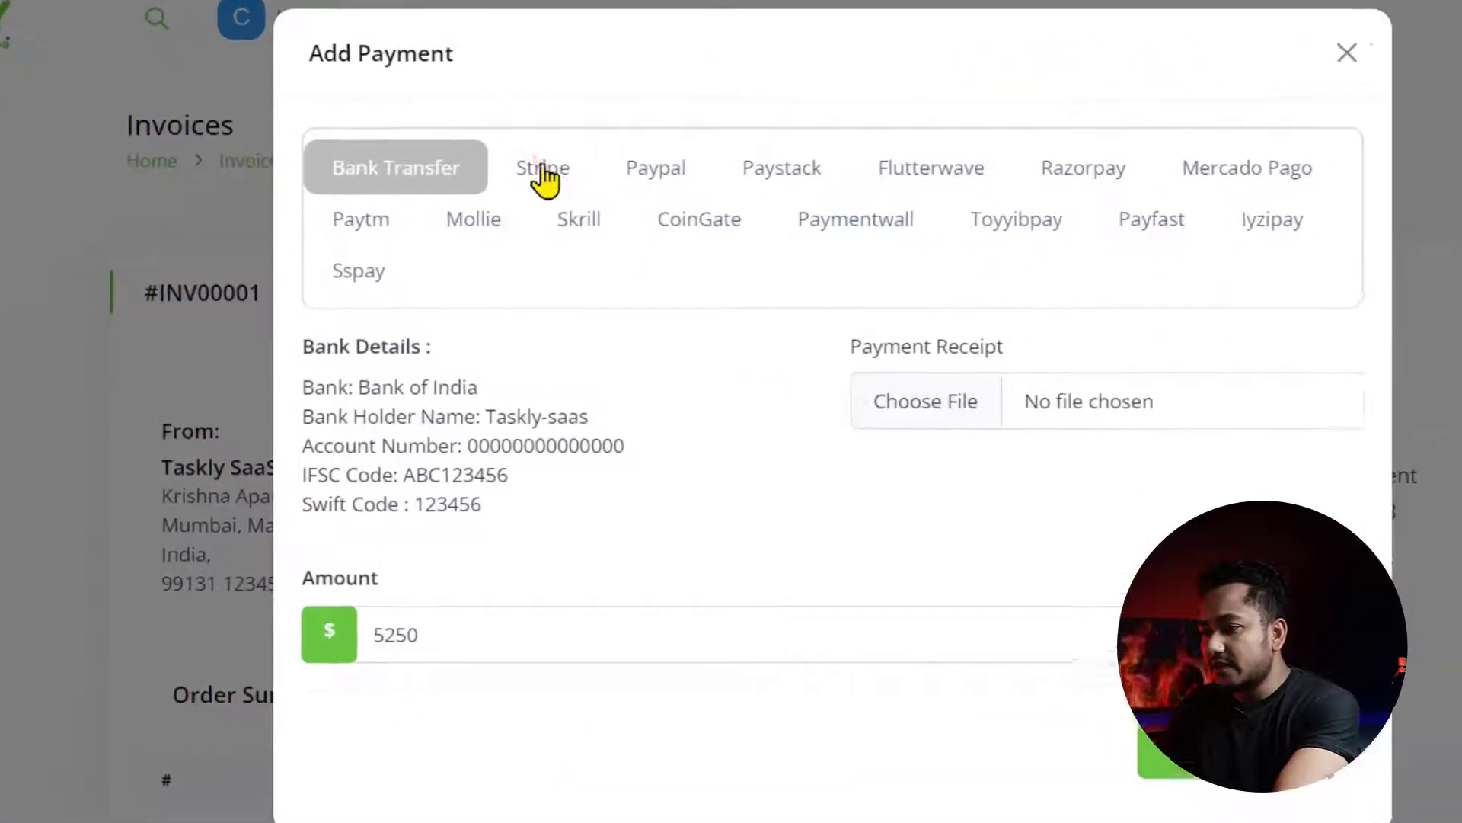
- Bring up the Stripe card payment form for the 5250 payment
{"action": "left_click", "coordinate": [538, 215]}
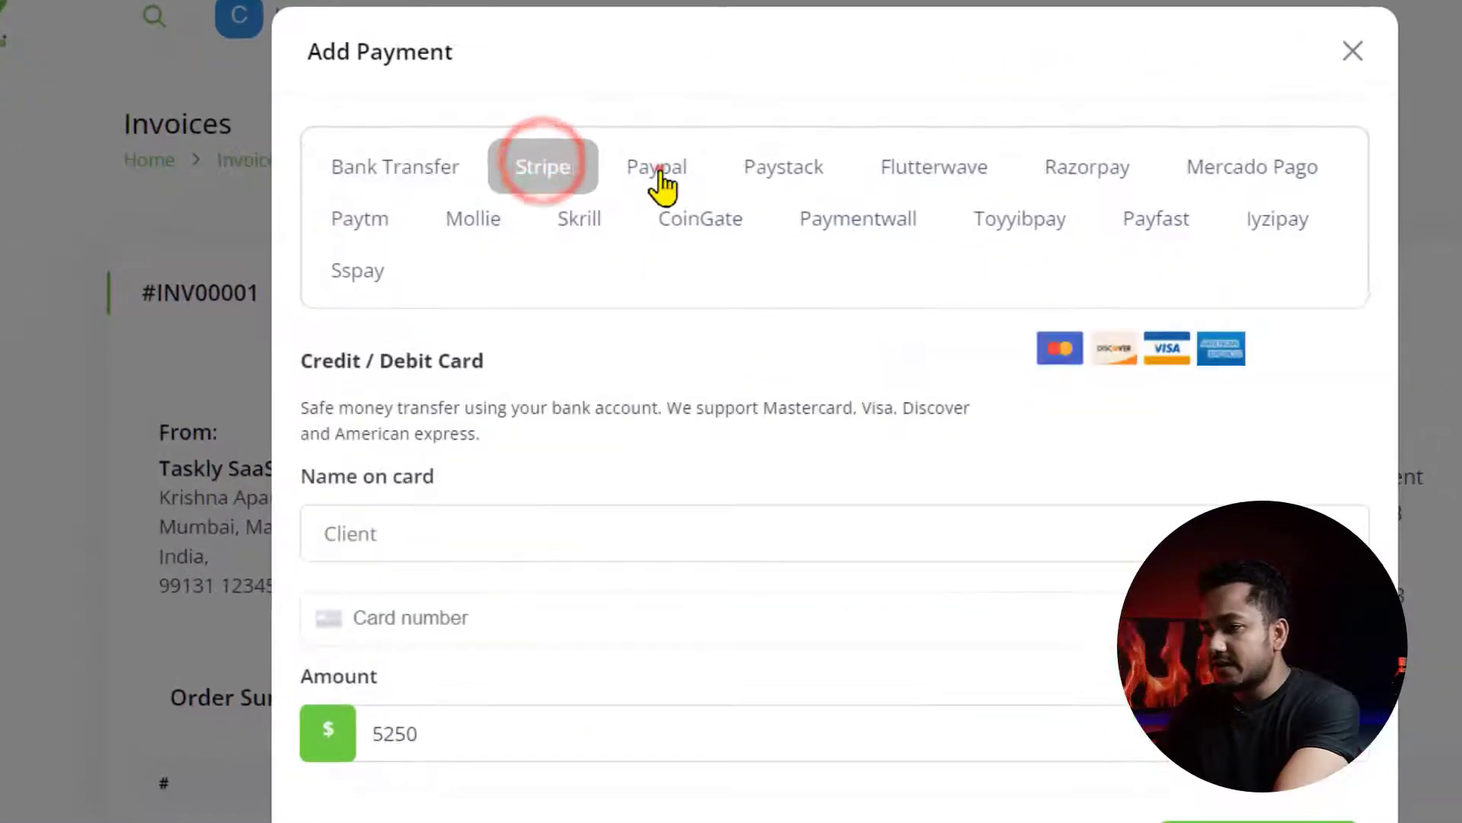
{"action": "left_click", "coordinate": [660, 172]}
{"action": "left_click", "coordinate": [547, 167]}
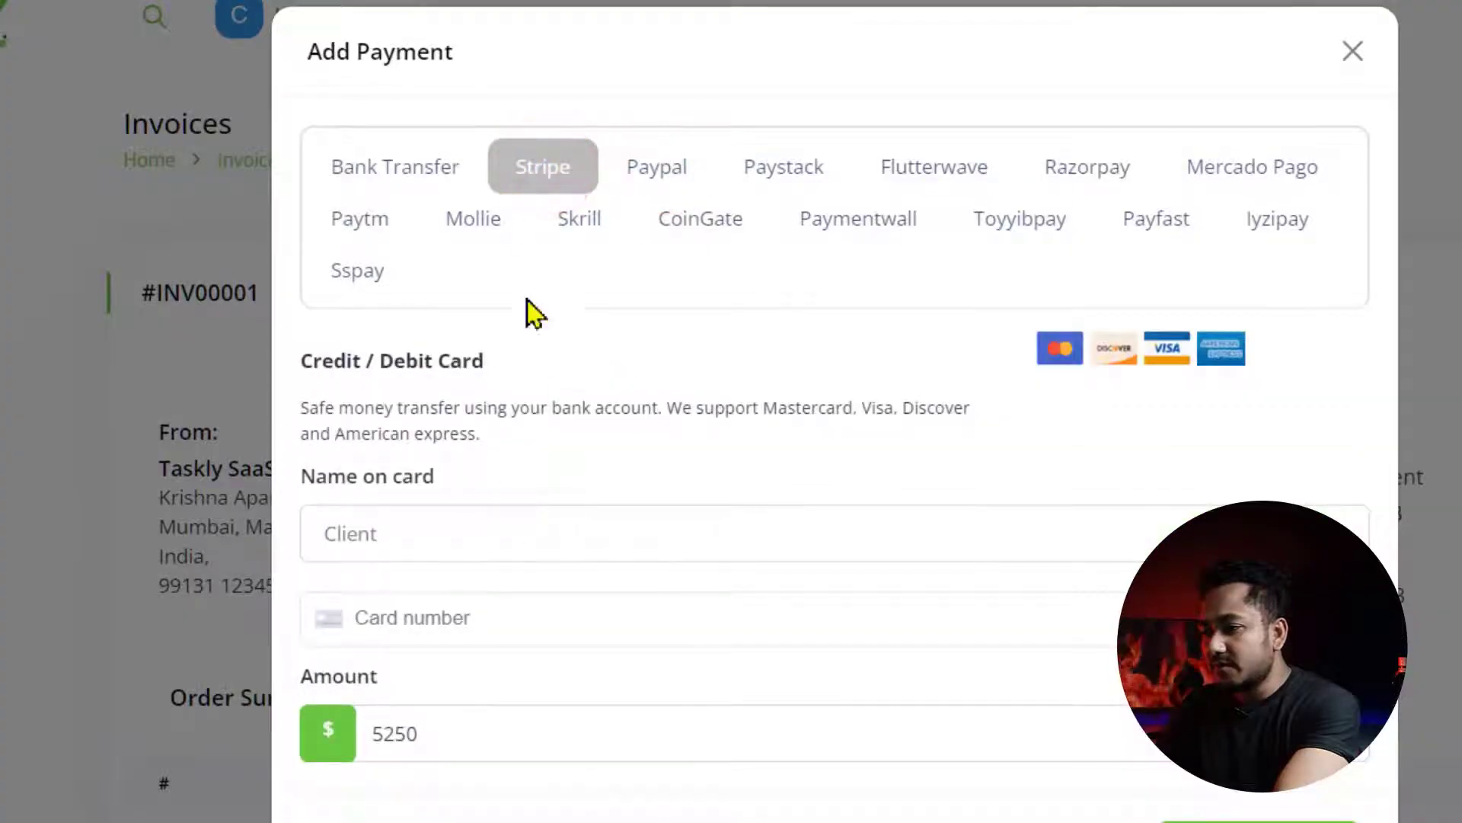
{"action": "left_click", "coordinate": [523, 542]}
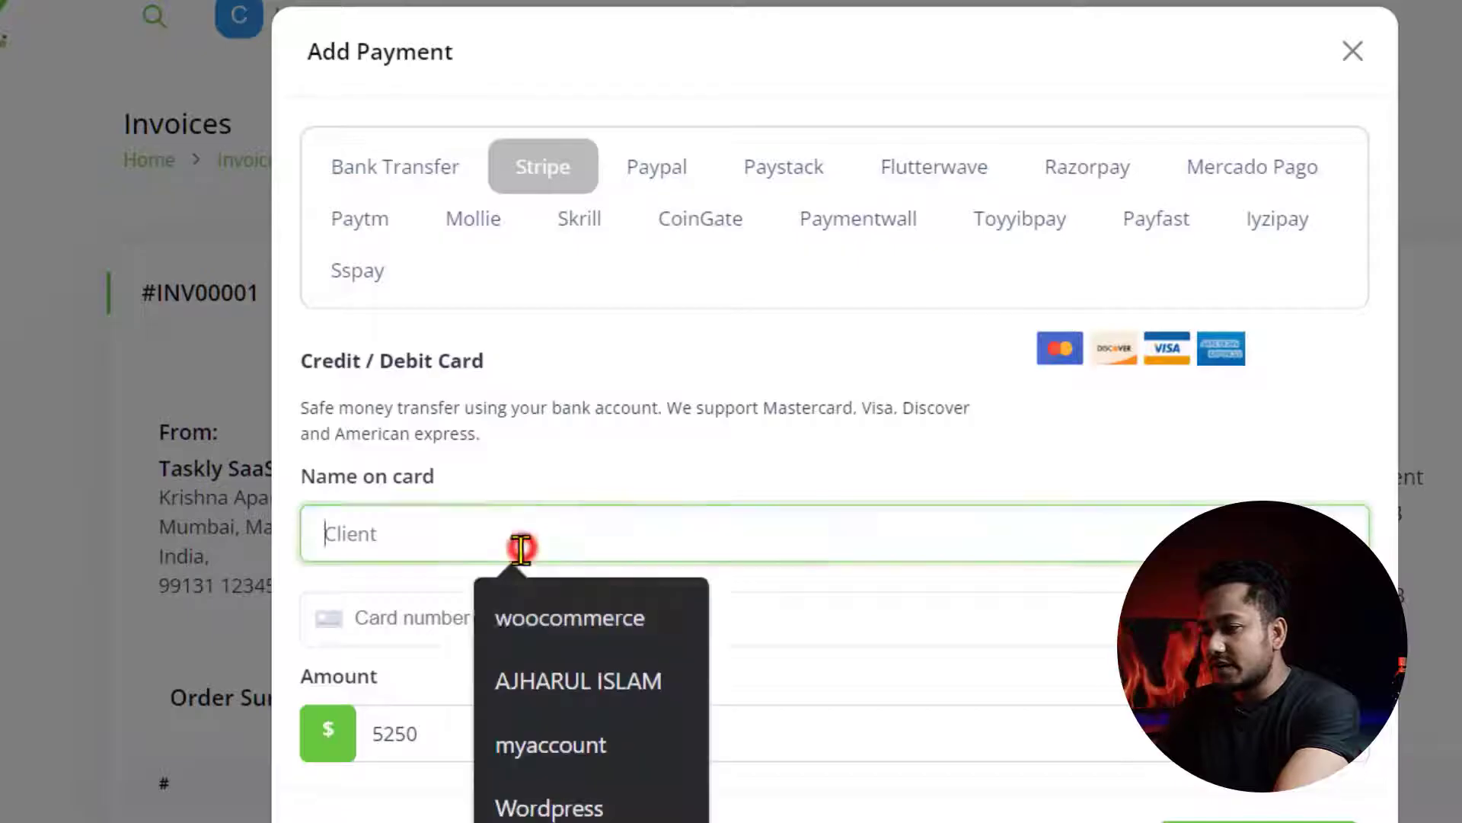
{"action": "left_click", "coordinate": [411, 640]}
- Preview the Paypal, Paystack, Paymentwall, Payfast, CoinGate and Toyyibpay payment options
{"action": "left_click", "coordinate": [635, 174]}
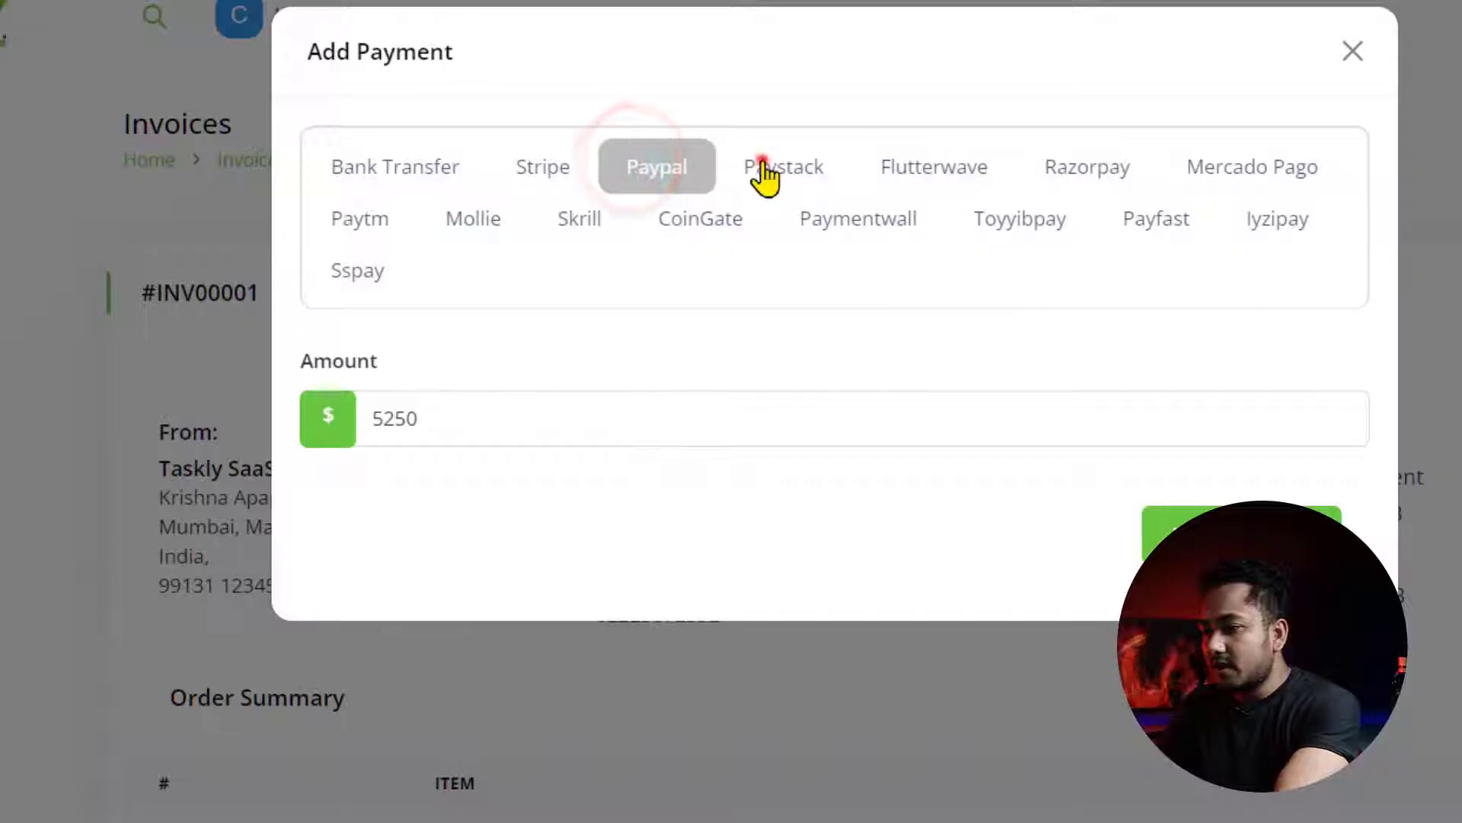
{"action": "left_click", "coordinate": [761, 169]}
{"action": "left_click", "coordinate": [895, 221]}
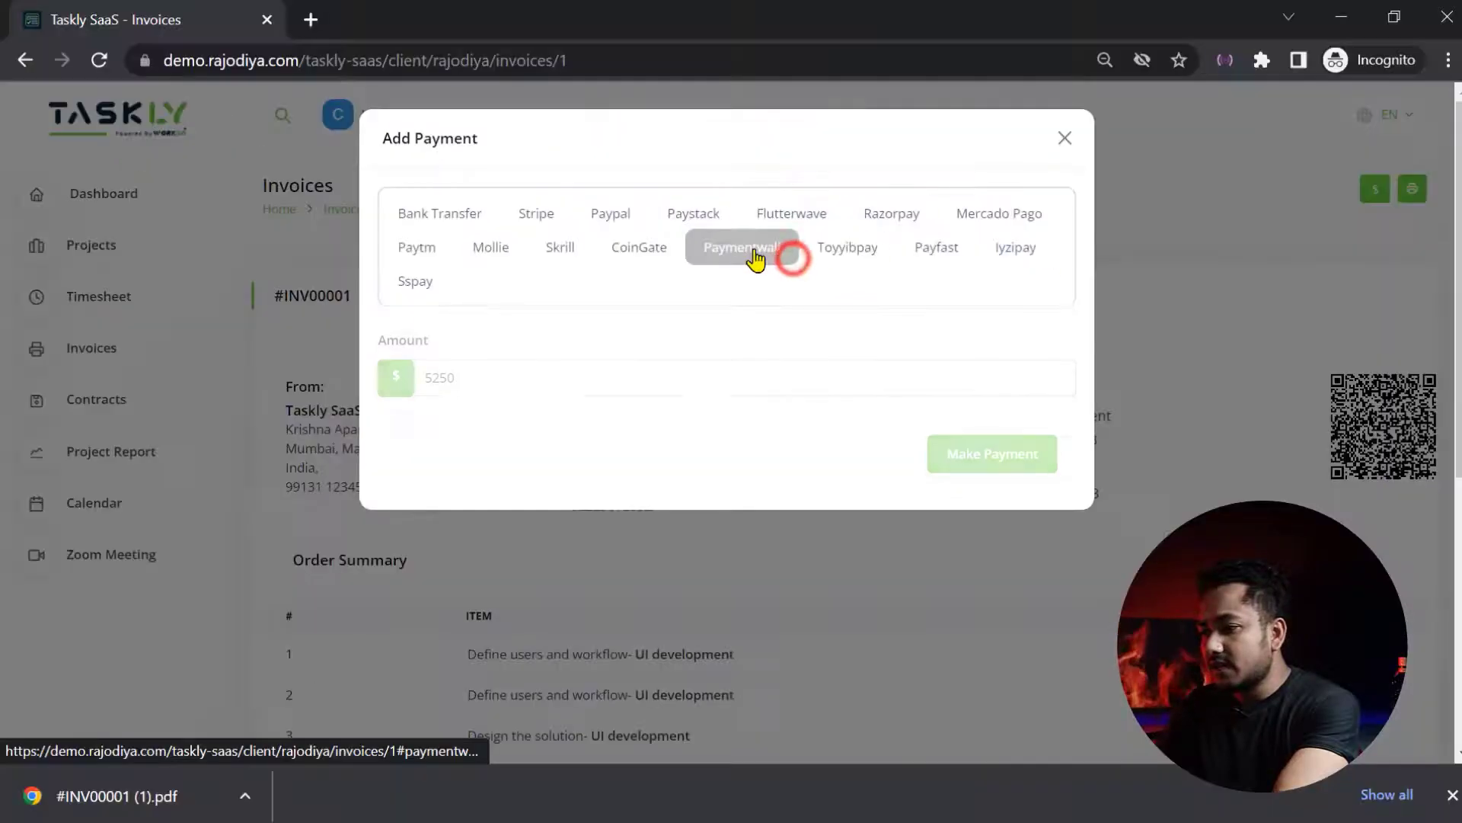
{"action": "left_click", "coordinate": [925, 242]}
{"action": "left_click", "coordinate": [639, 247]}
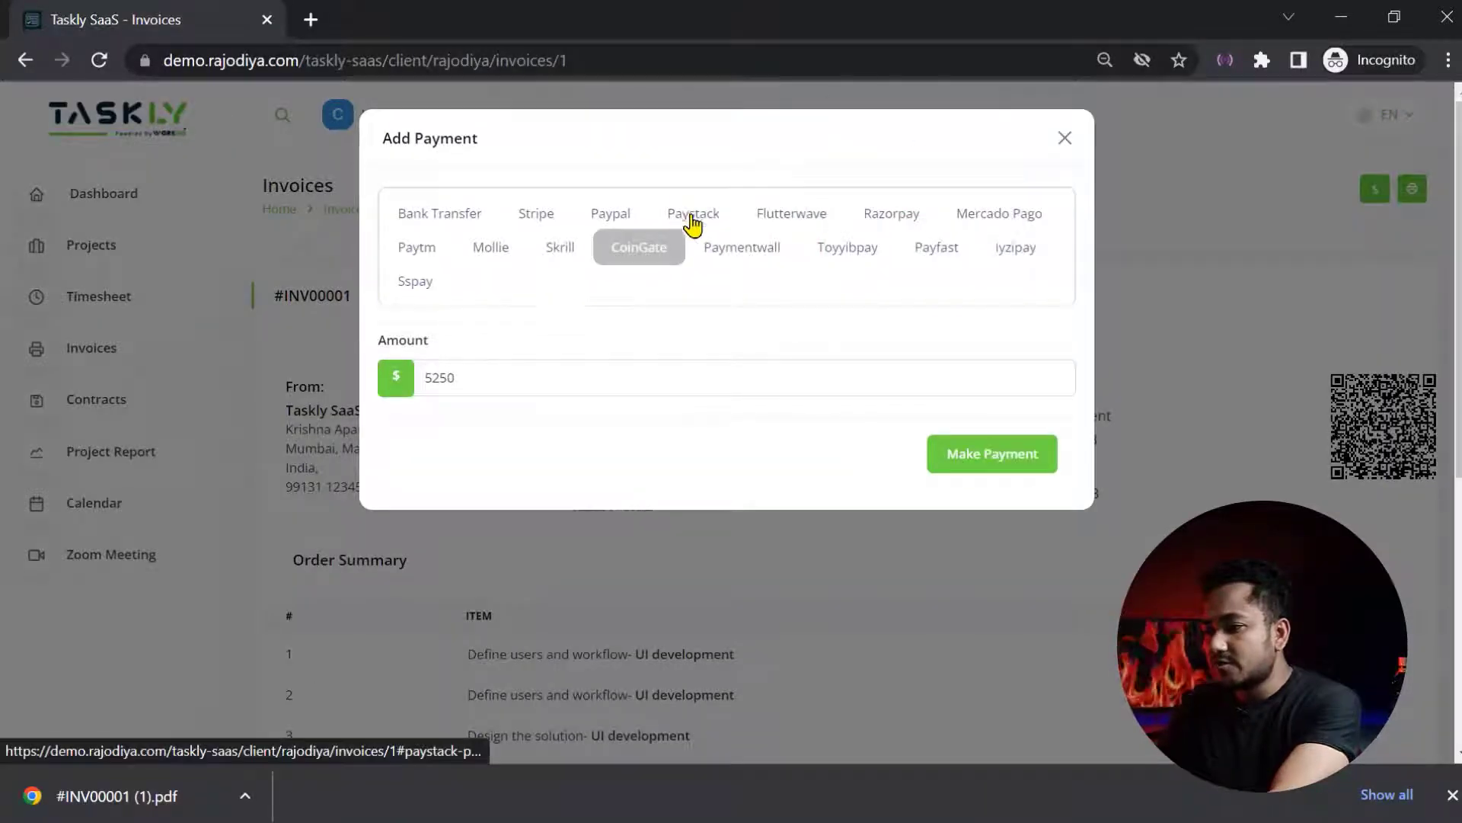
{"action": "left_click", "coordinate": [848, 246]}
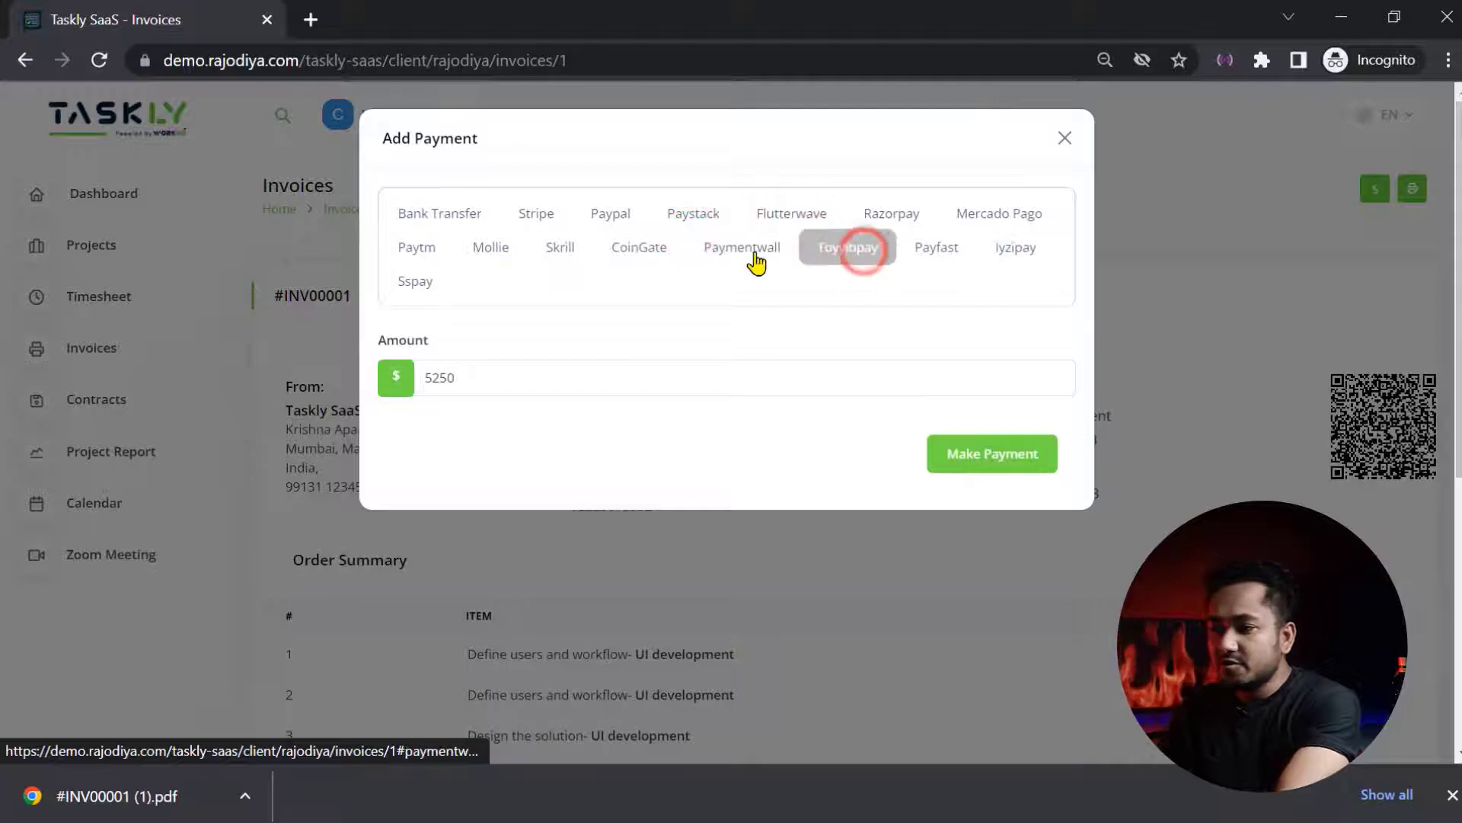
{"action": "left_click", "coordinate": [754, 247]}
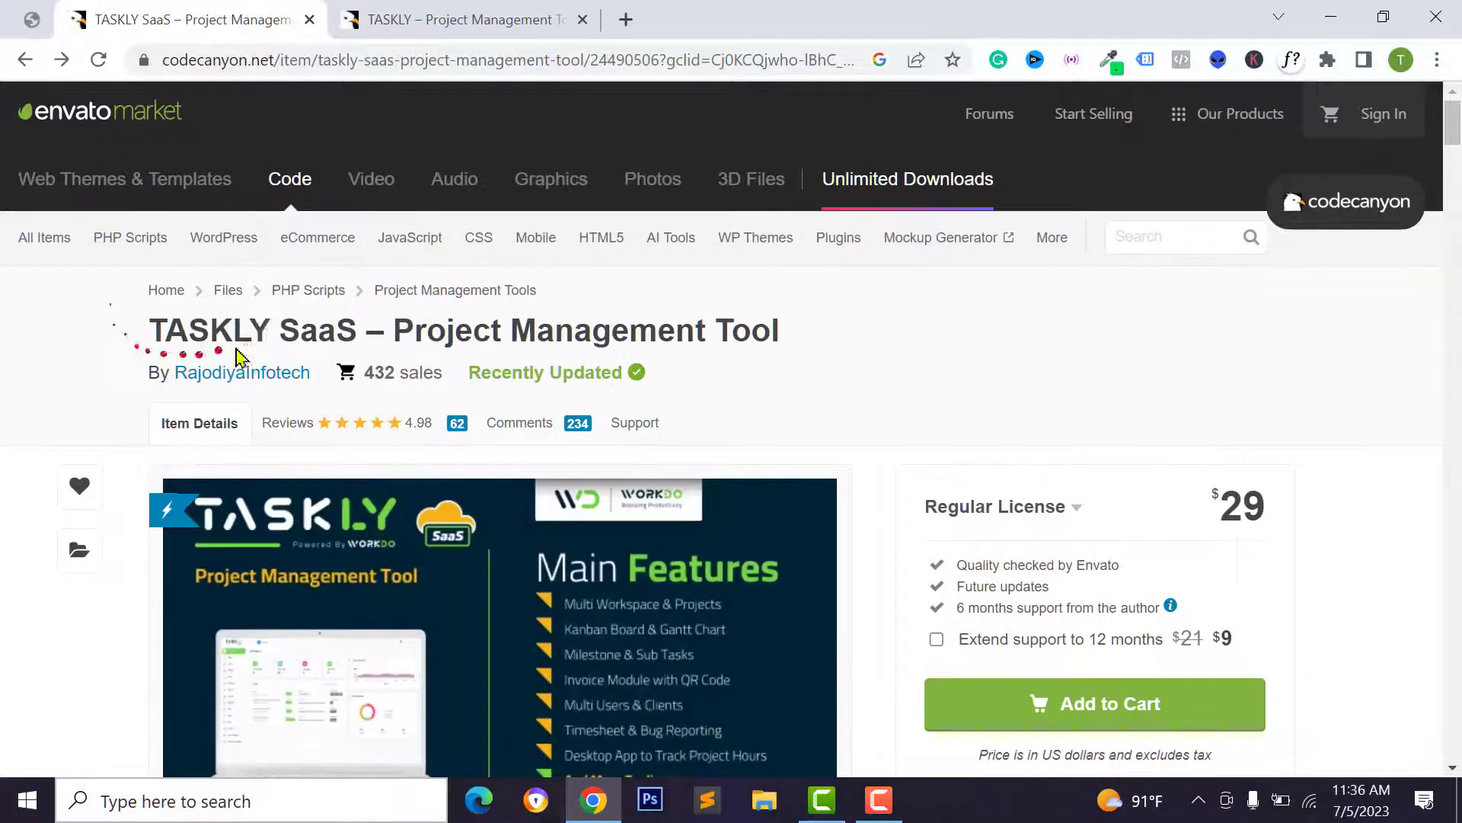
{"action": "left_click_drag", "start_coordinate": [278, 330], "coordinate": [358, 332]}
{"action": "left_click", "coordinate": [478, 29]}
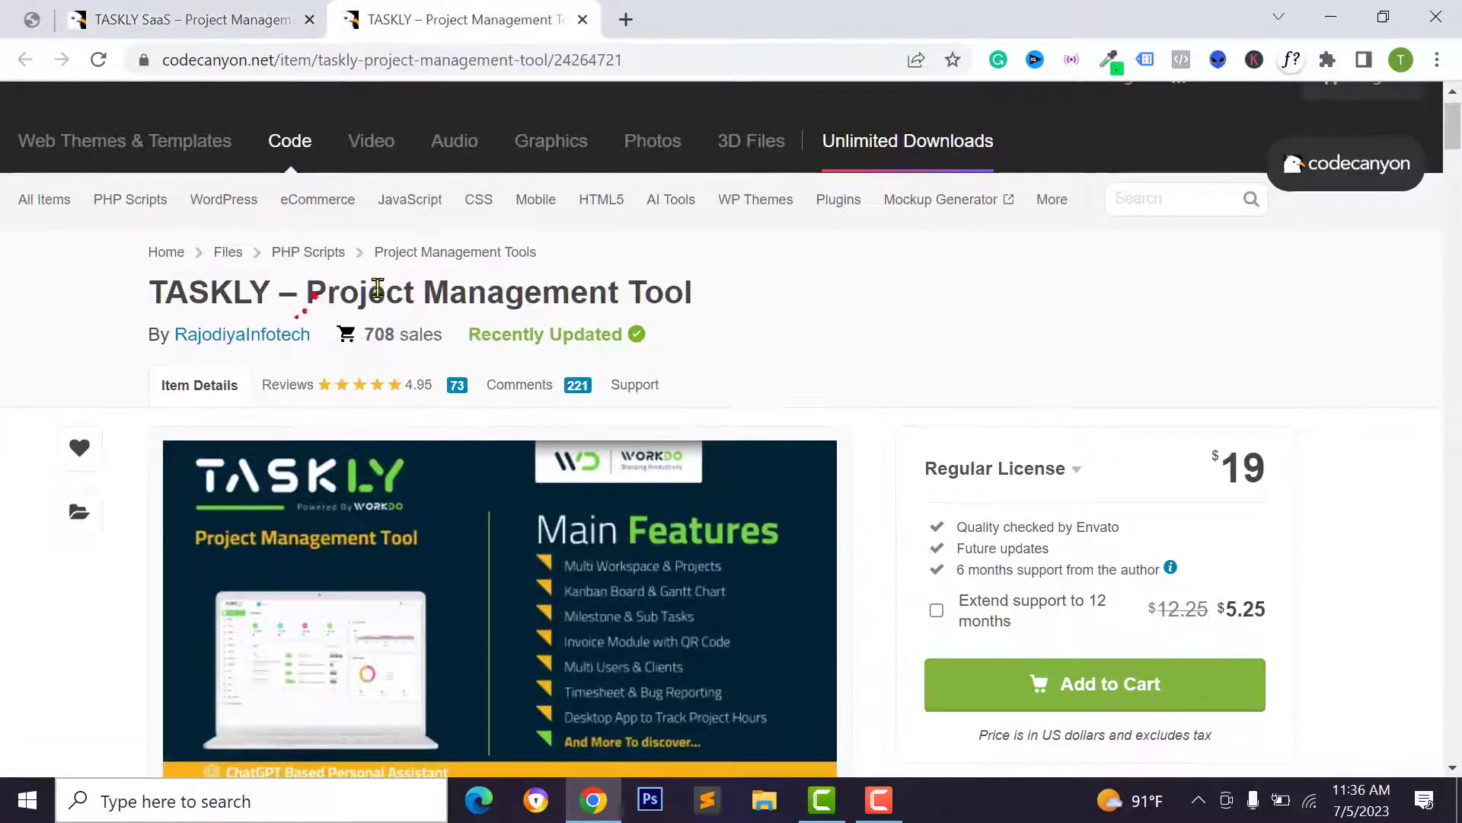
{"action": "left_click", "coordinate": [268, 21]}
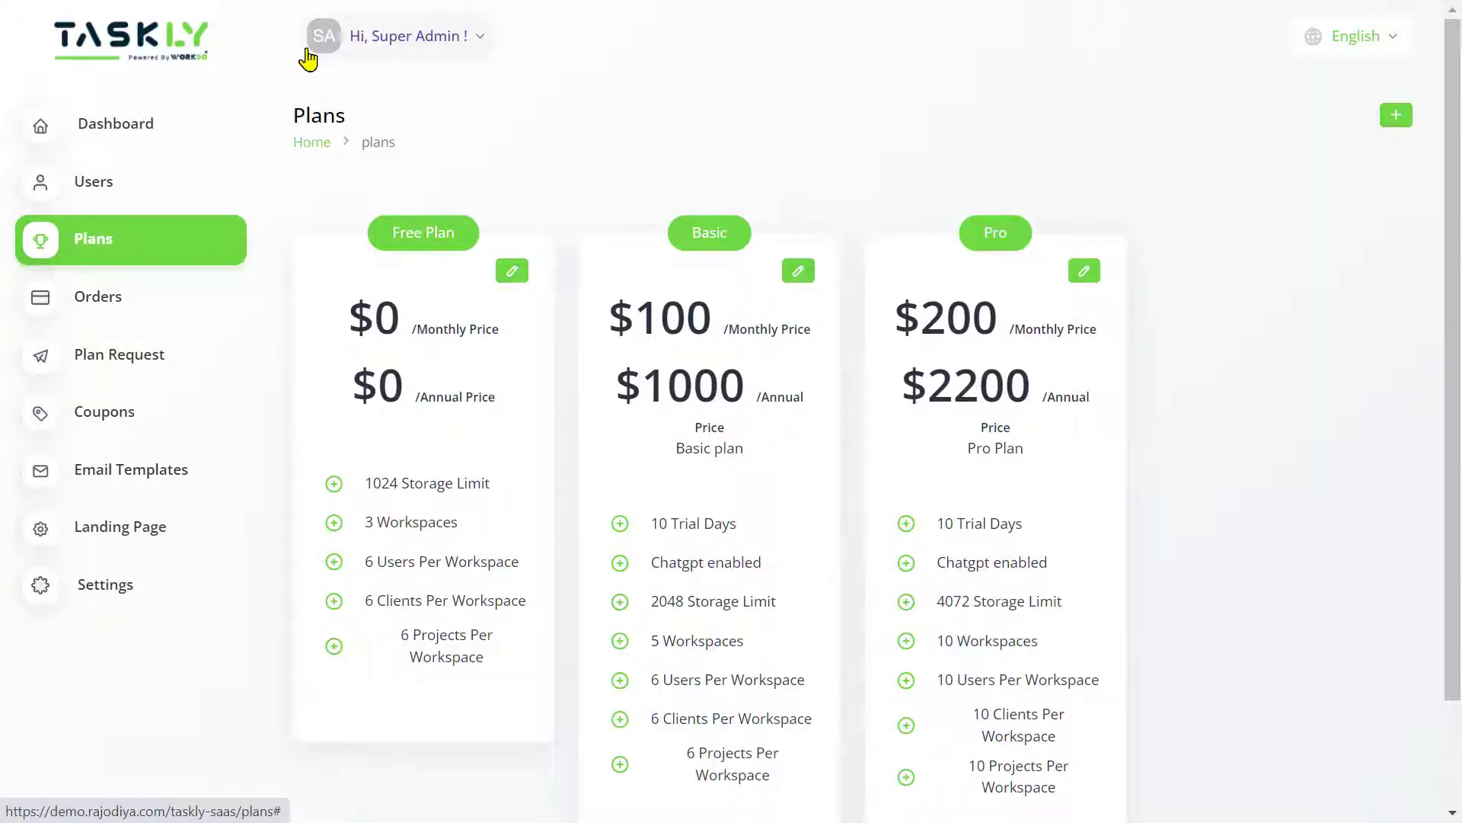
- Dismiss the Add User form without saving and scroll down through the user cards
{"action": "left_click", "coordinate": [1394, 123]}
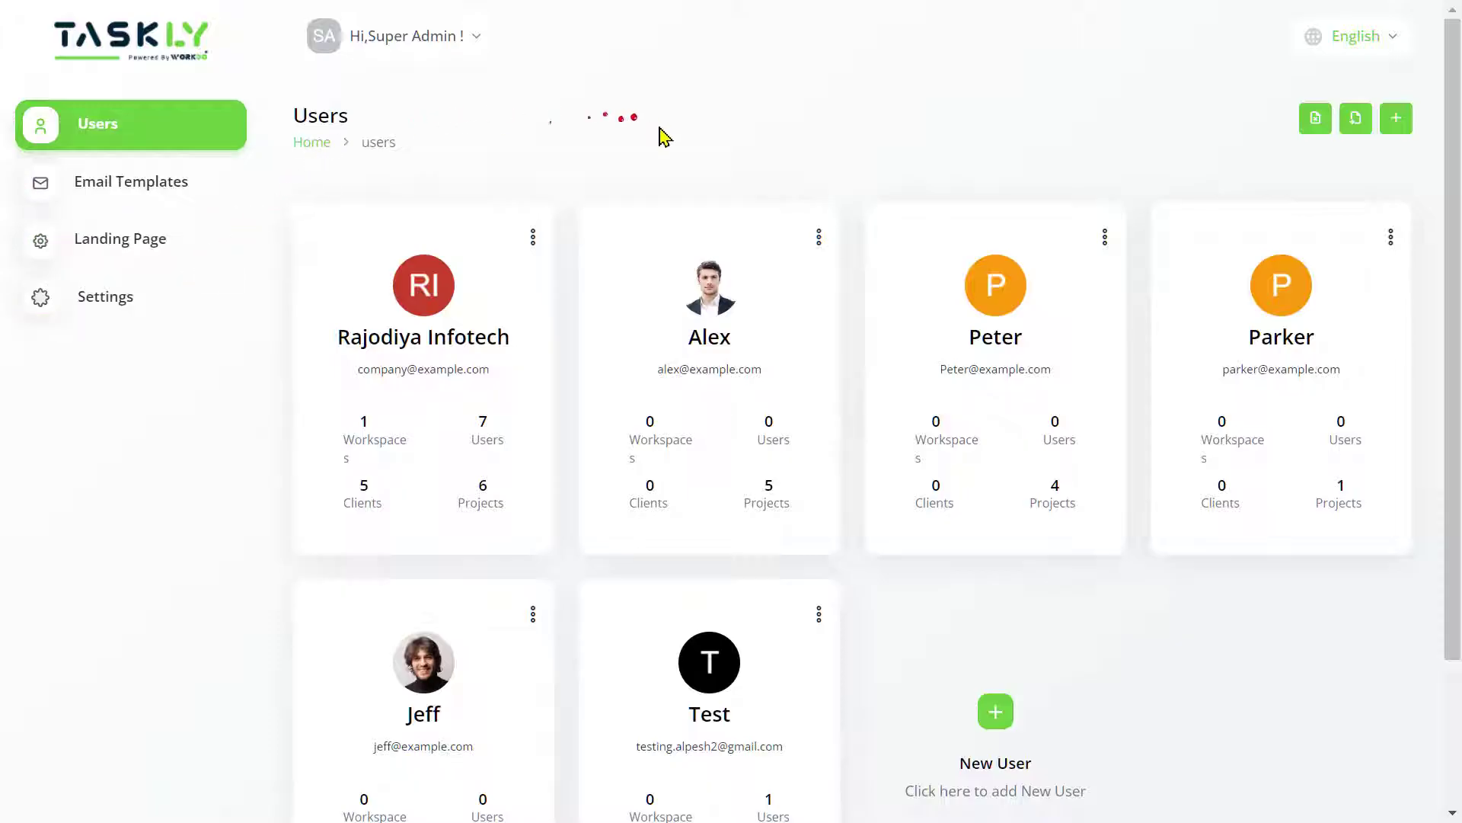
{"action": "left_click", "coordinate": [1396, 120]}
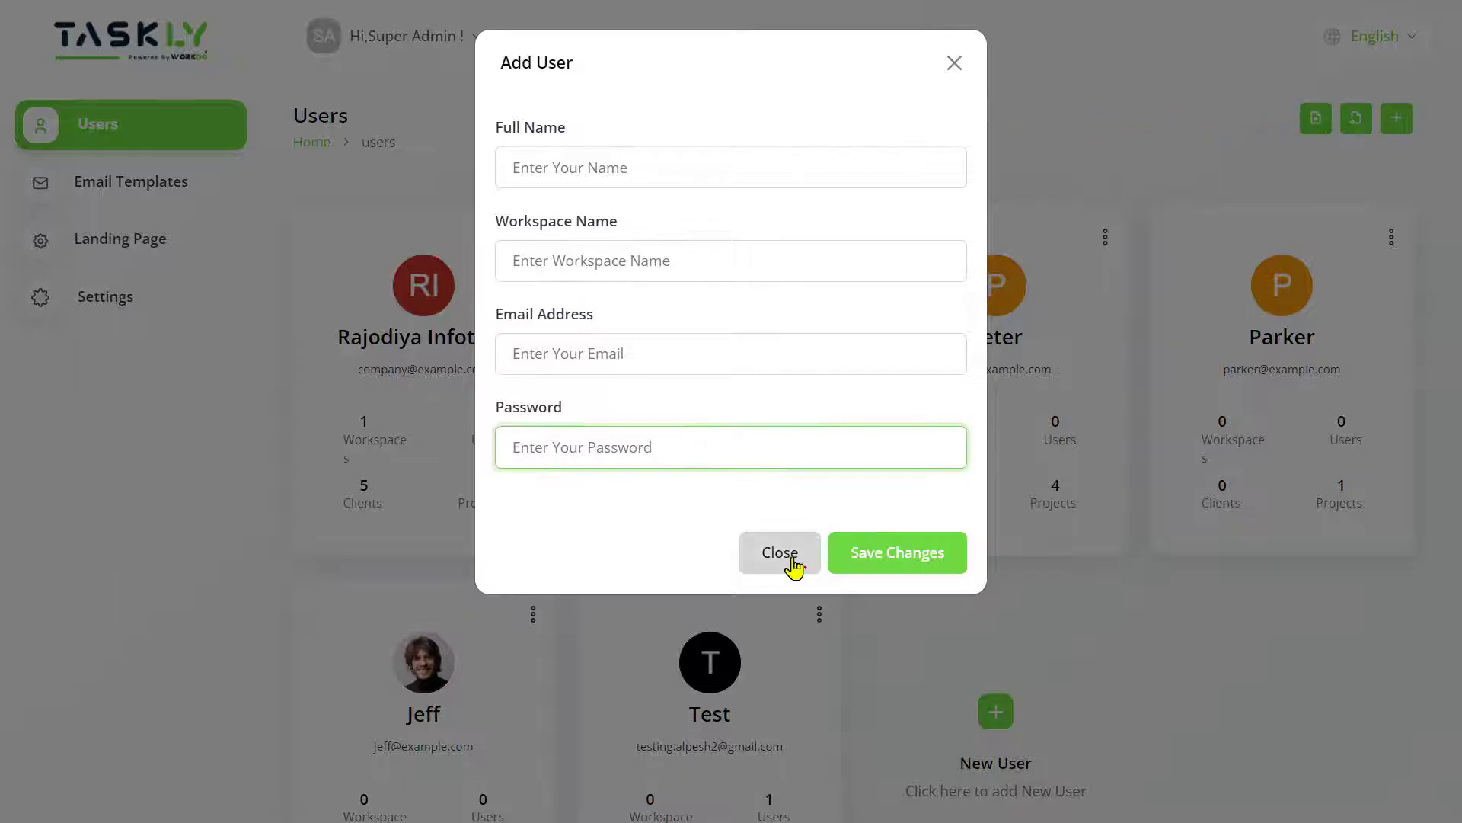
{"action": "left_click", "coordinate": [780, 554]}
{"action": "scroll", "coordinate": [794, 556], "scroll_direction": "down", "scroll_amount": 2}
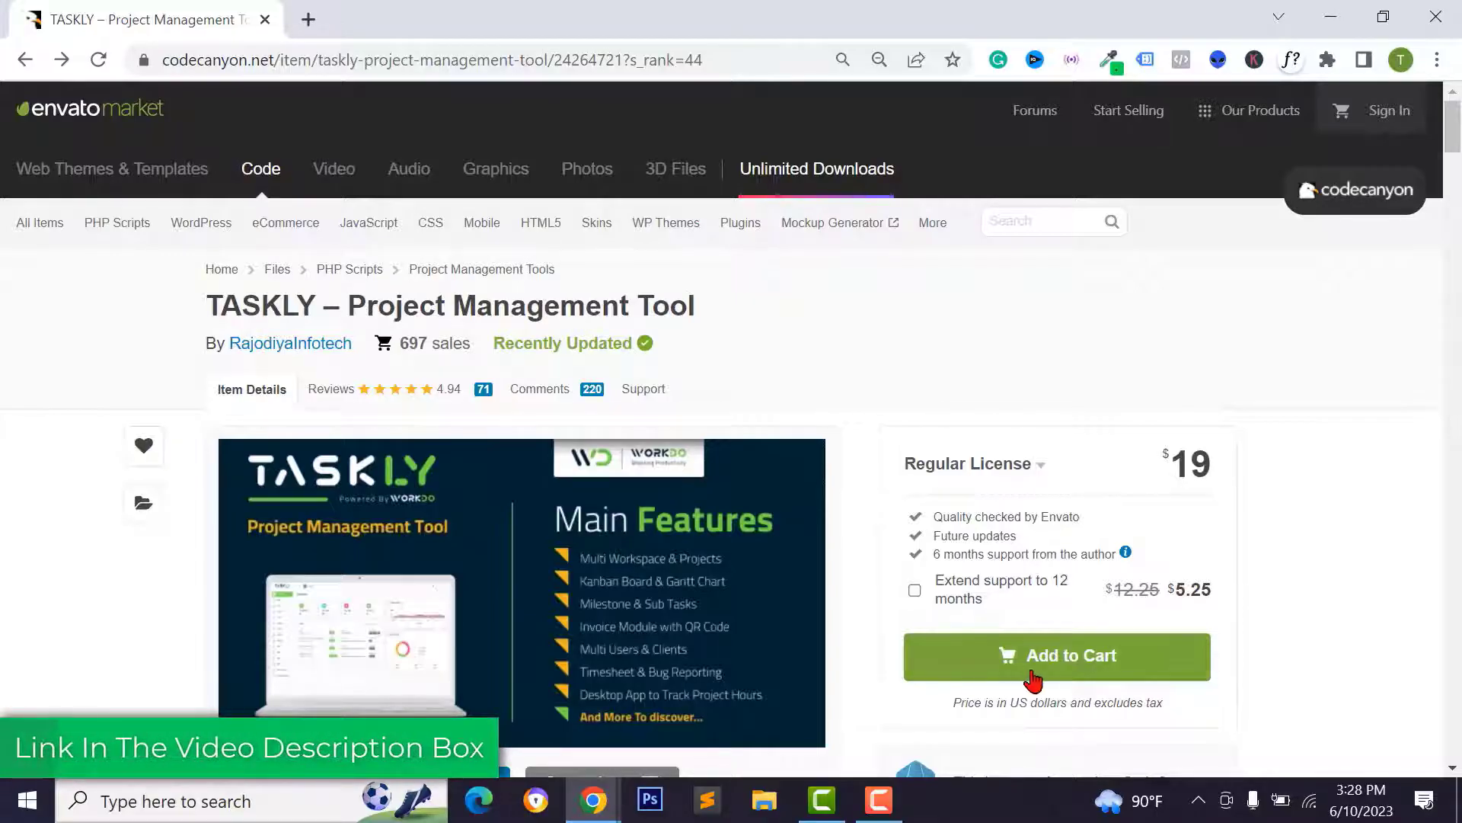
- Add TASKLY – Project Management Tool to the cart and check out for $21.00
{"action": "left_click", "coordinate": [1081, 677]}
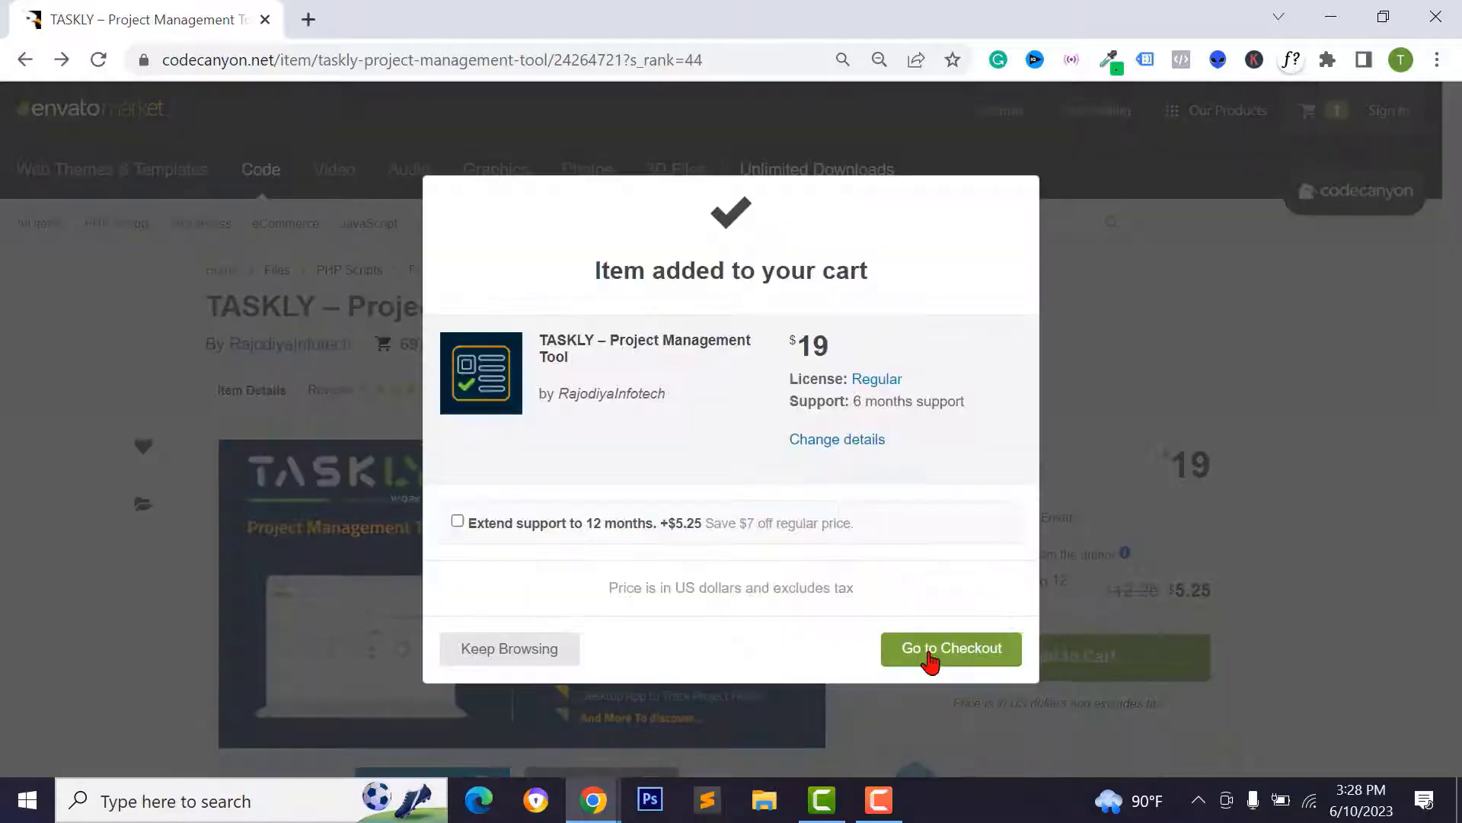
{"action": "left_click", "coordinate": [925, 652]}
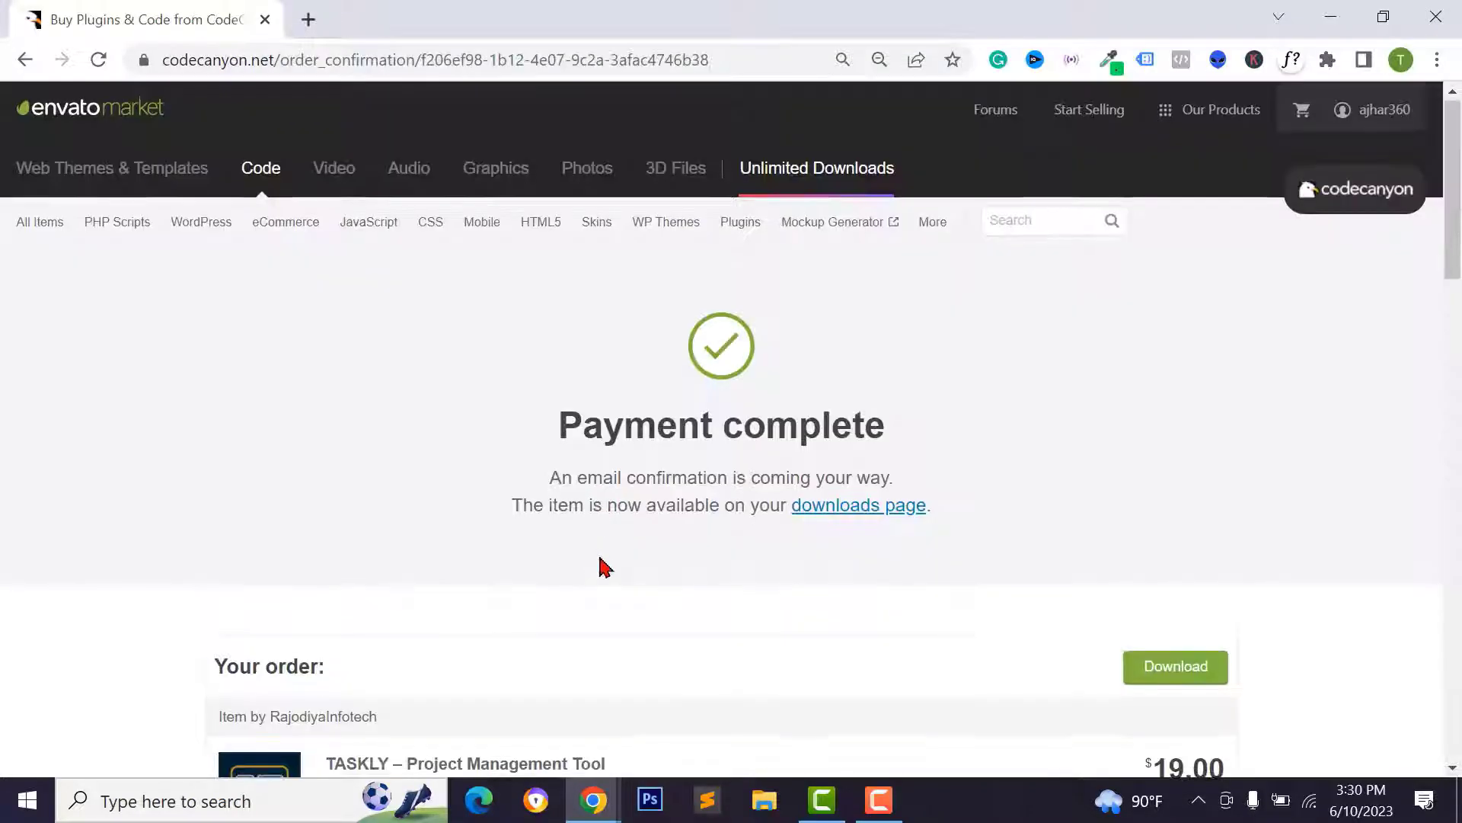
{"action": "scroll", "coordinate": [596, 587], "scroll_direction": "down", "scroll_amount": 3}
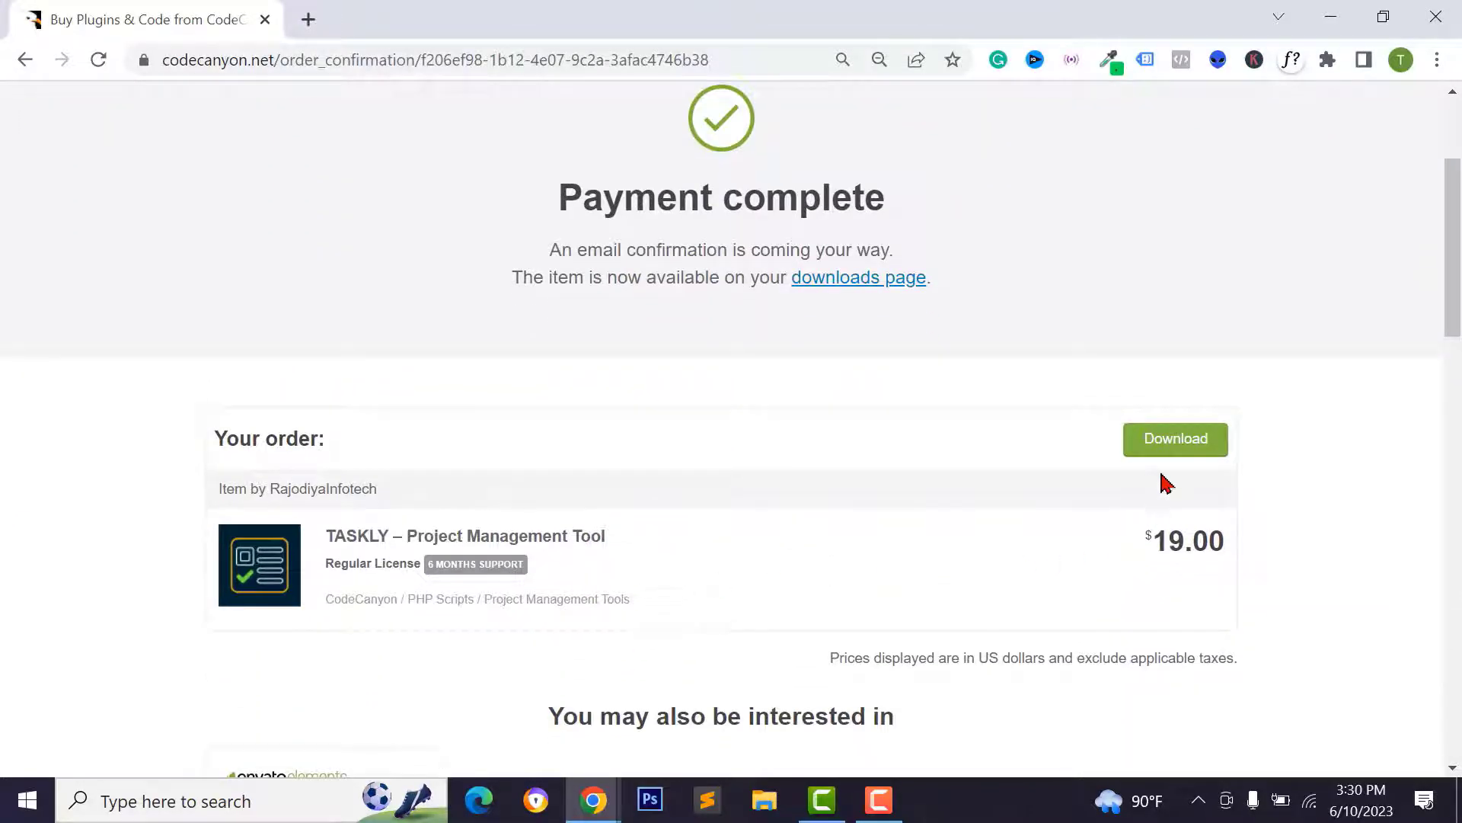
{"action": "scroll", "coordinate": [1165, 483], "scroll_direction": "up", "scroll_amount": 3}
- From the account's Downloads page, download TASKLY's all files & documentation zip and license PDF
{"action": "mouse_move", "coordinate": [1342, 115]}
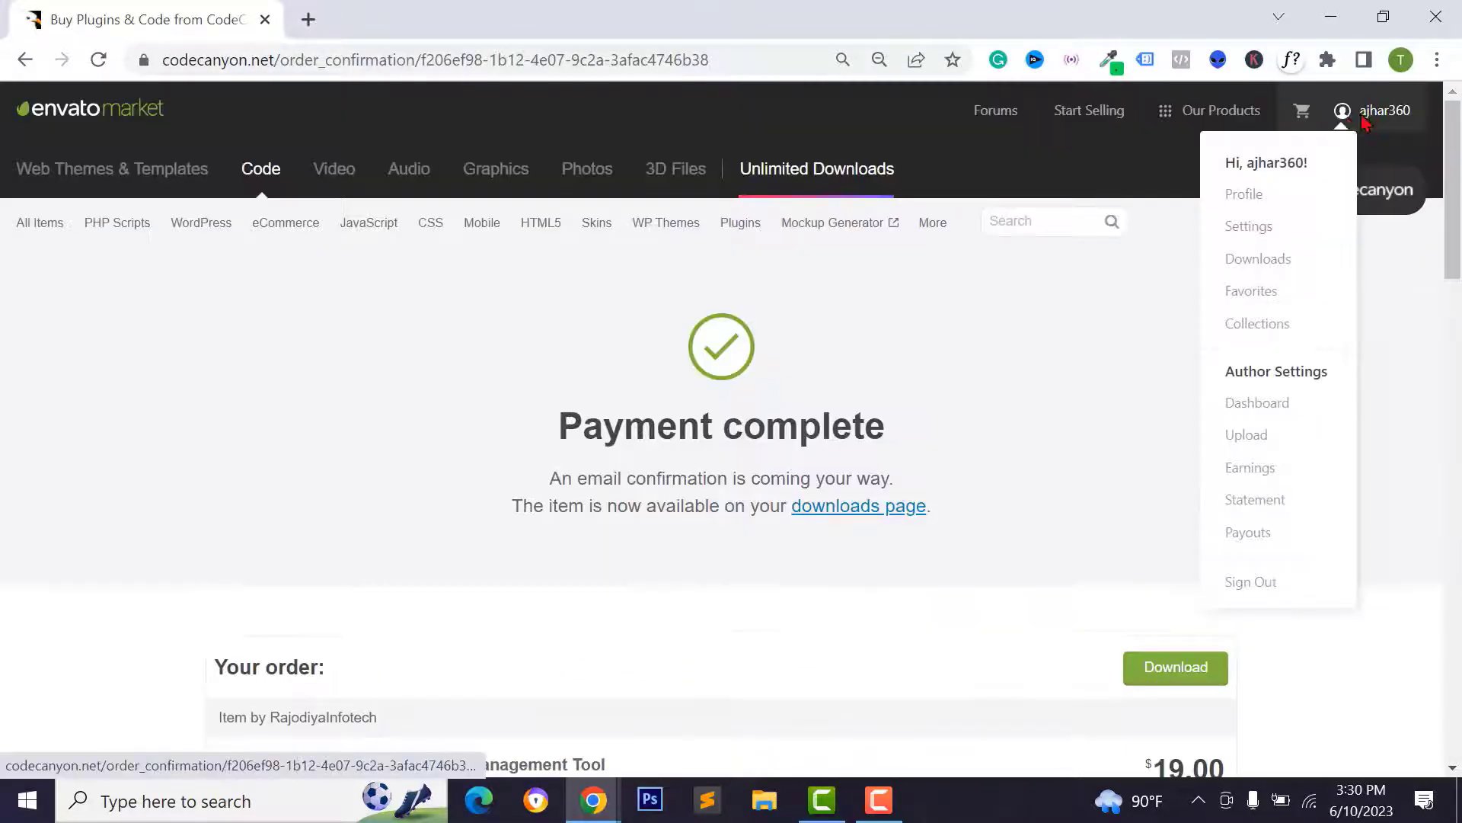
{"action": "left_click", "coordinate": [1258, 259]}
{"action": "scroll", "coordinate": [841, 408], "scroll_direction": "down", "scroll_amount": 2}
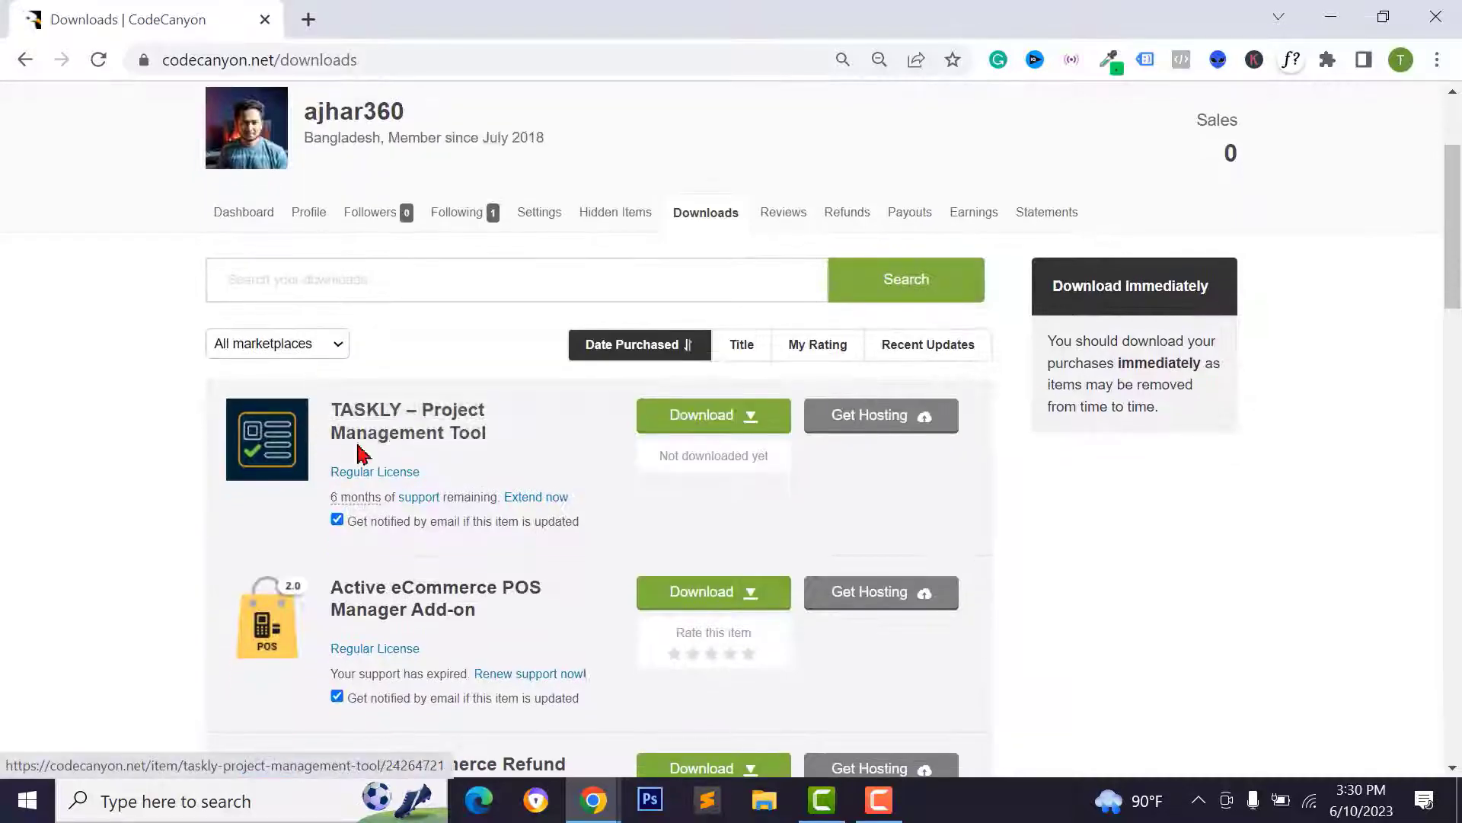
{"action": "left_click", "coordinate": [738, 429]}
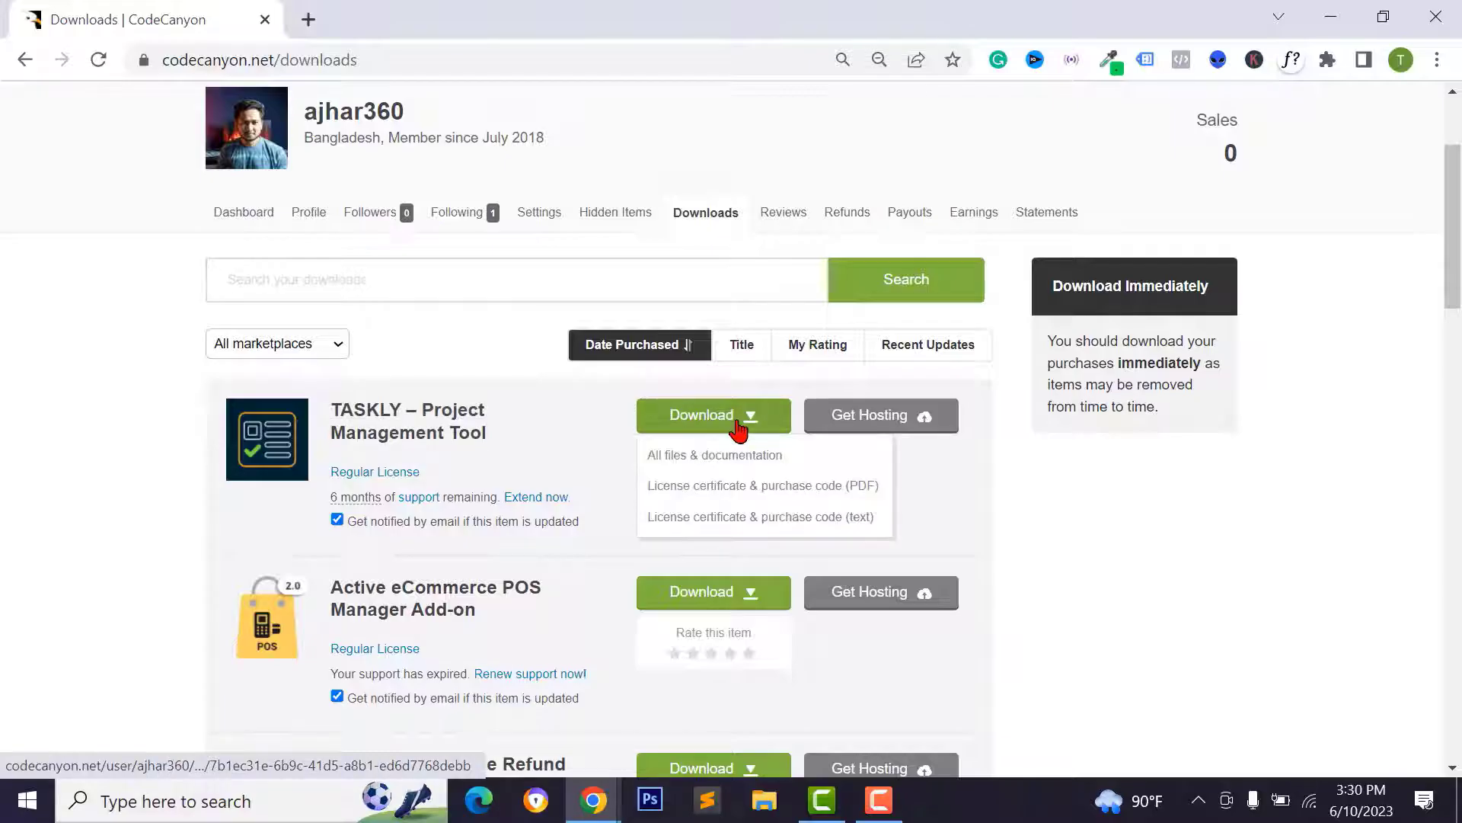
{"action": "left_click", "coordinate": [719, 457]}
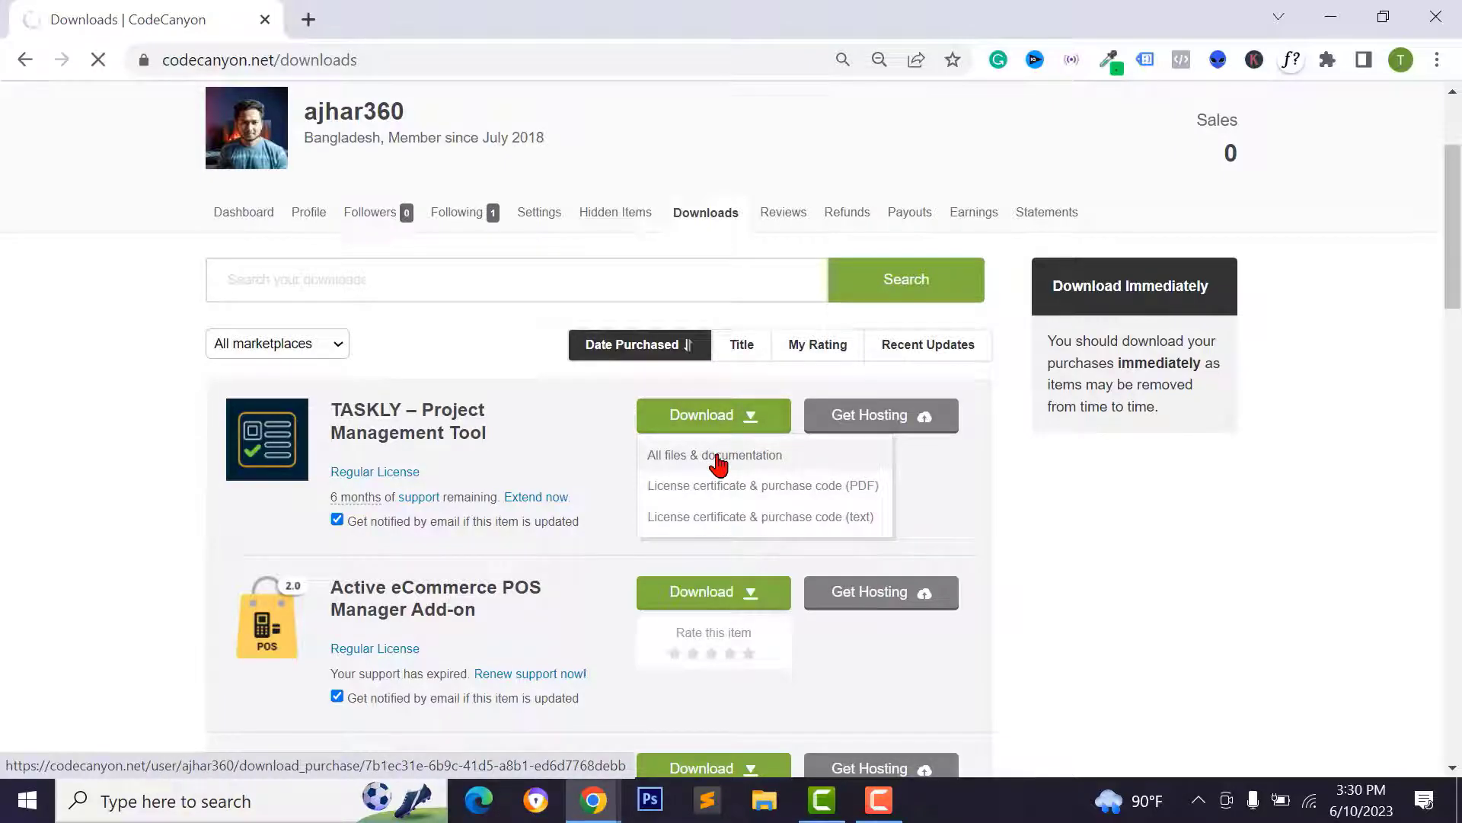
{"action": "left_click", "coordinate": [745, 488]}
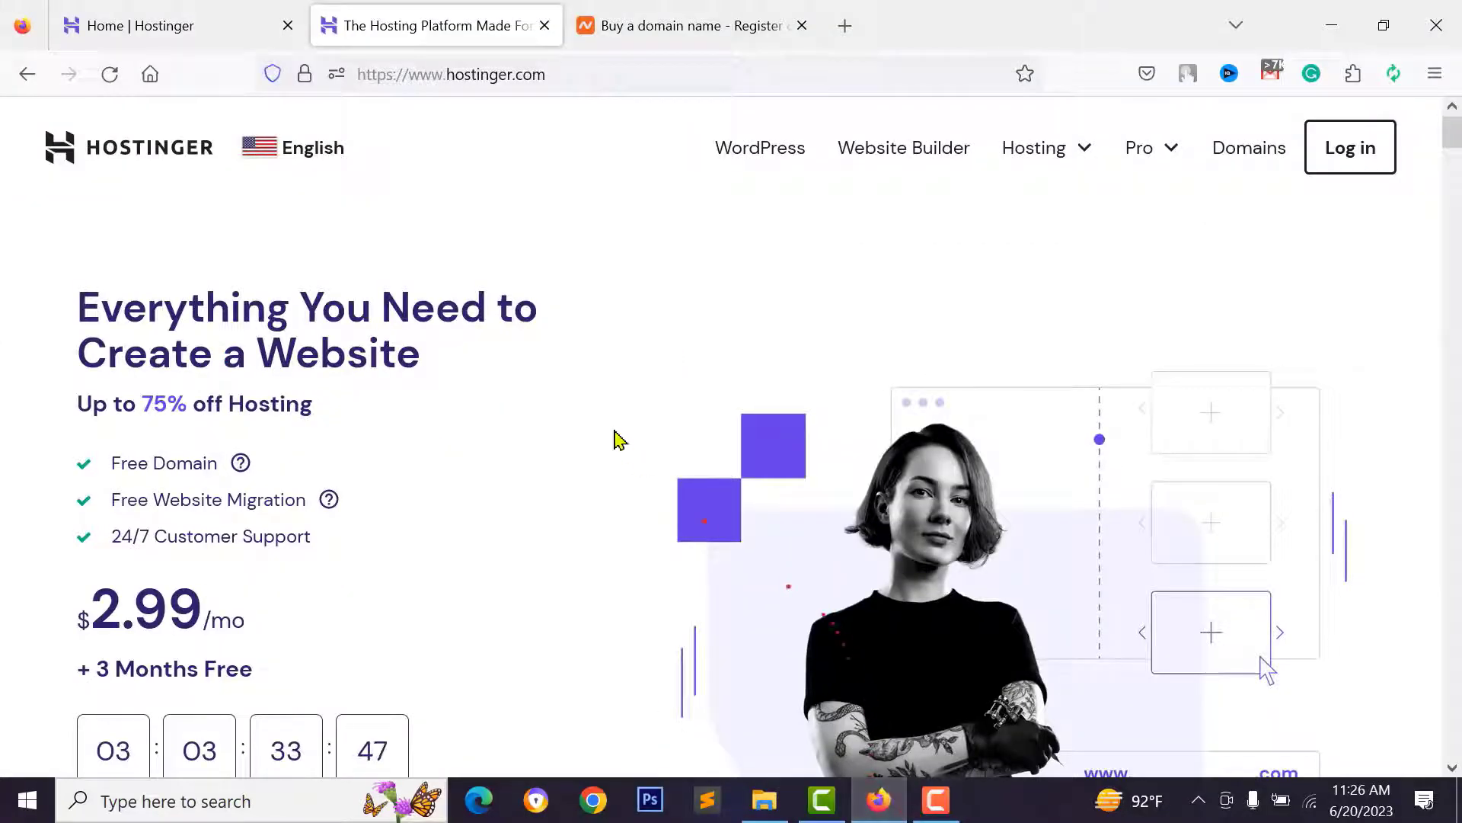
- Cycle through the Namecheap and Hostinger tabs, ending on the Home | Hostinger hPanel dashboard
{"action": "left_click", "coordinate": [638, 25]}
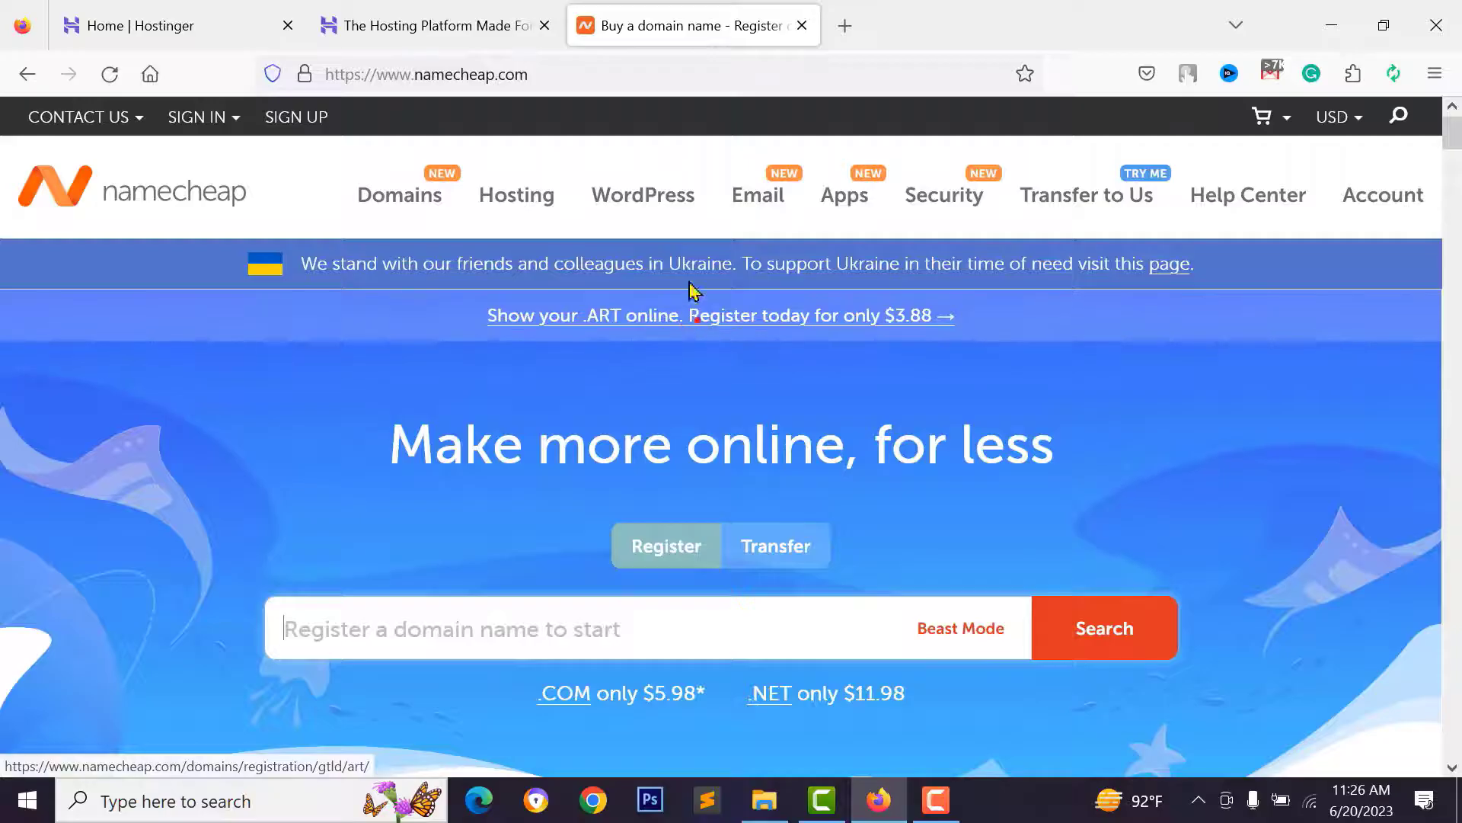
{"action": "left_click", "coordinate": [418, 31]}
{"action": "left_click", "coordinate": [170, 23]}
{"action": "left_click", "coordinate": [392, 31]}
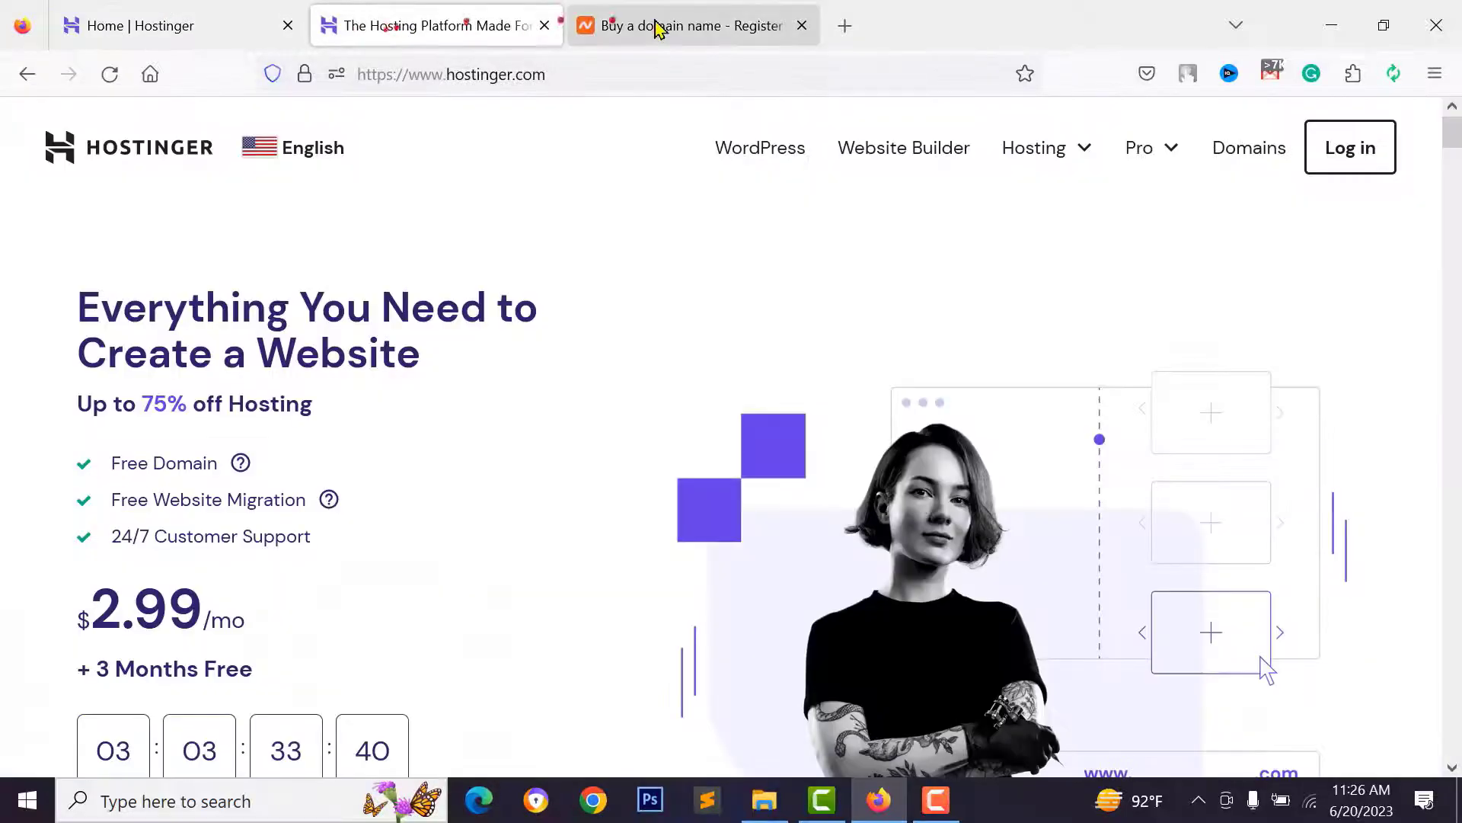
{"action": "left_click", "coordinate": [662, 26]}
{"action": "left_click", "coordinate": [156, 25]}
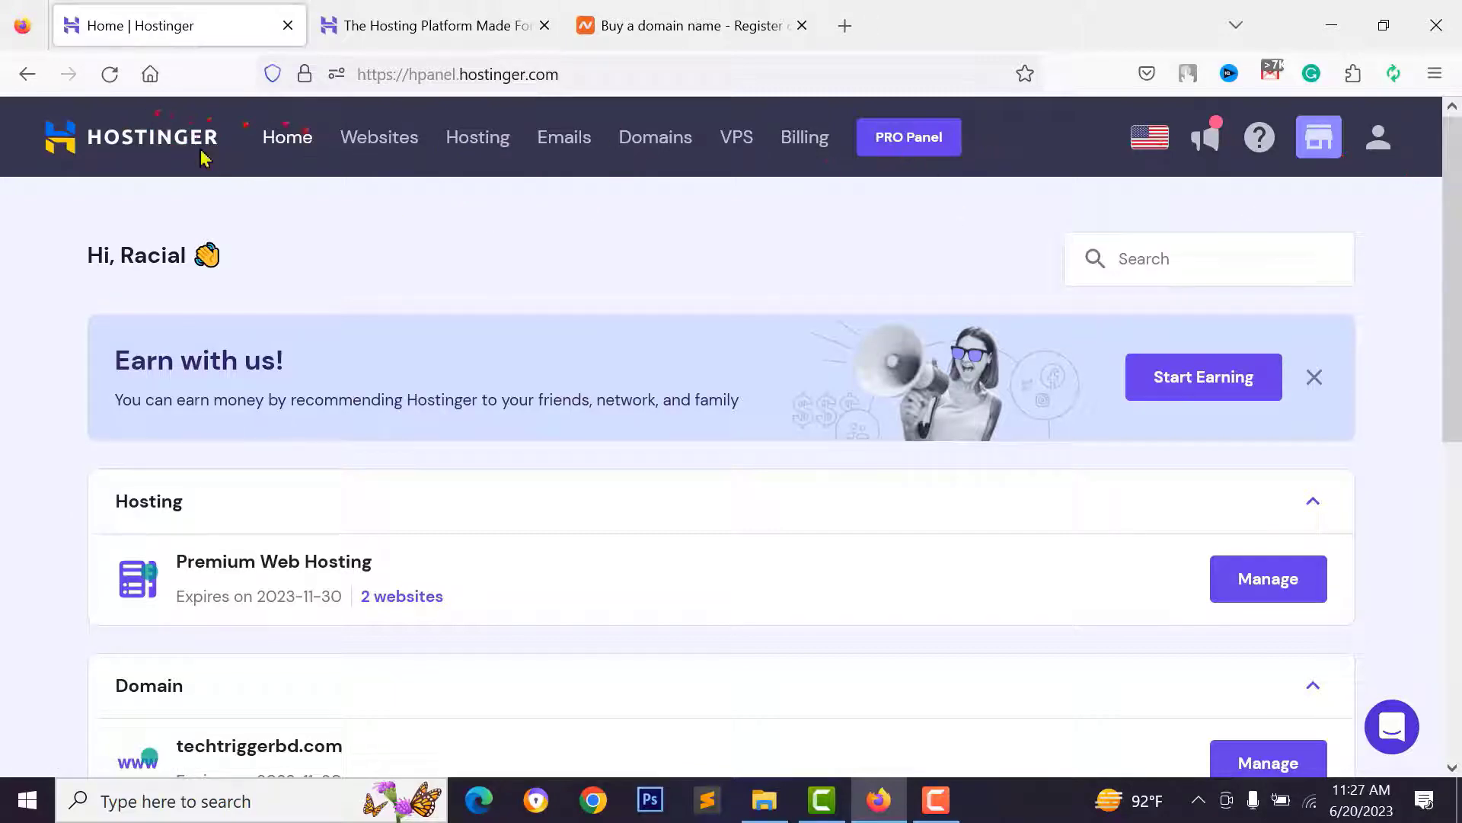
- Open the ajharrashed.com hosting dashboard from hPanel's Websites list
{"action": "scroll", "coordinate": [198, 158], "scroll_direction": "down", "scroll_amount": 2}
{"action": "scroll", "coordinate": [198, 157], "scroll_direction": "down", "scroll_amount": 3}
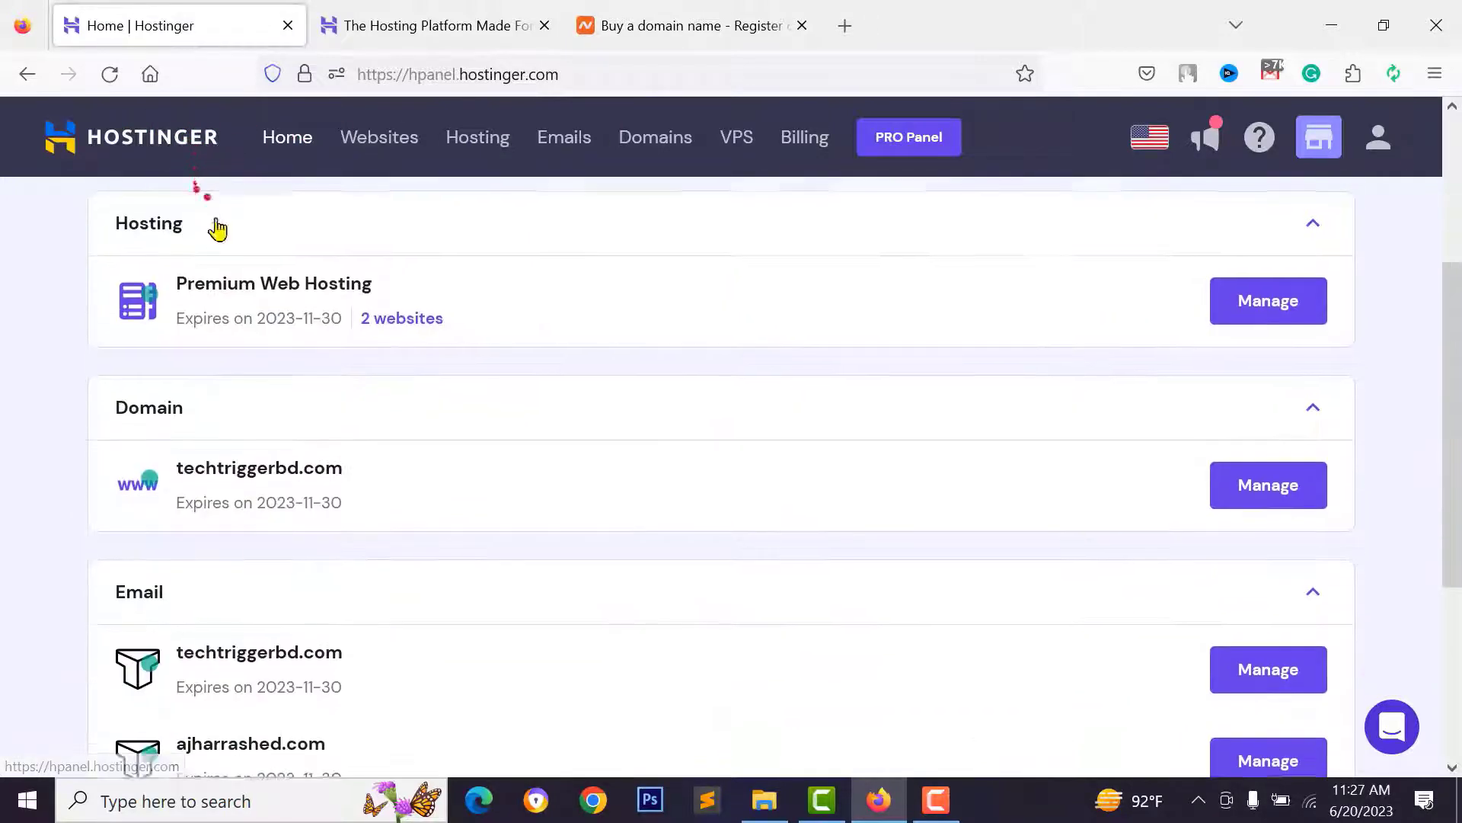
{"action": "scroll", "coordinate": [232, 339], "scroll_direction": "down", "scroll_amount": 2}
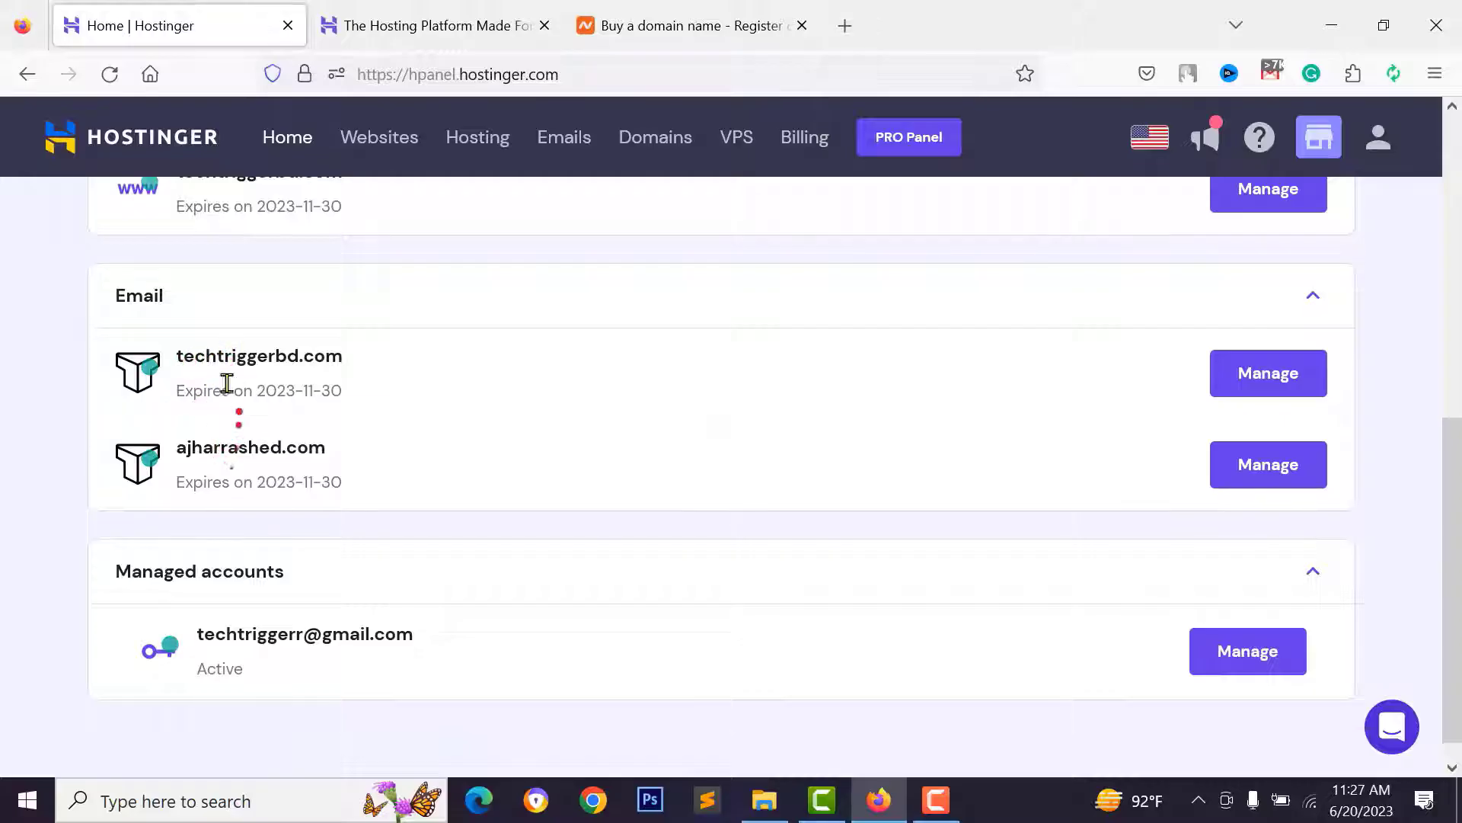
{"action": "scroll", "coordinate": [365, 362], "scroll_direction": "up", "scroll_amount": 2}
{"action": "scroll", "coordinate": [284, 313], "scroll_direction": "up", "scroll_amount": 2}
{"action": "scroll", "coordinate": [284, 314], "scroll_direction": "up", "scroll_amount": 2}
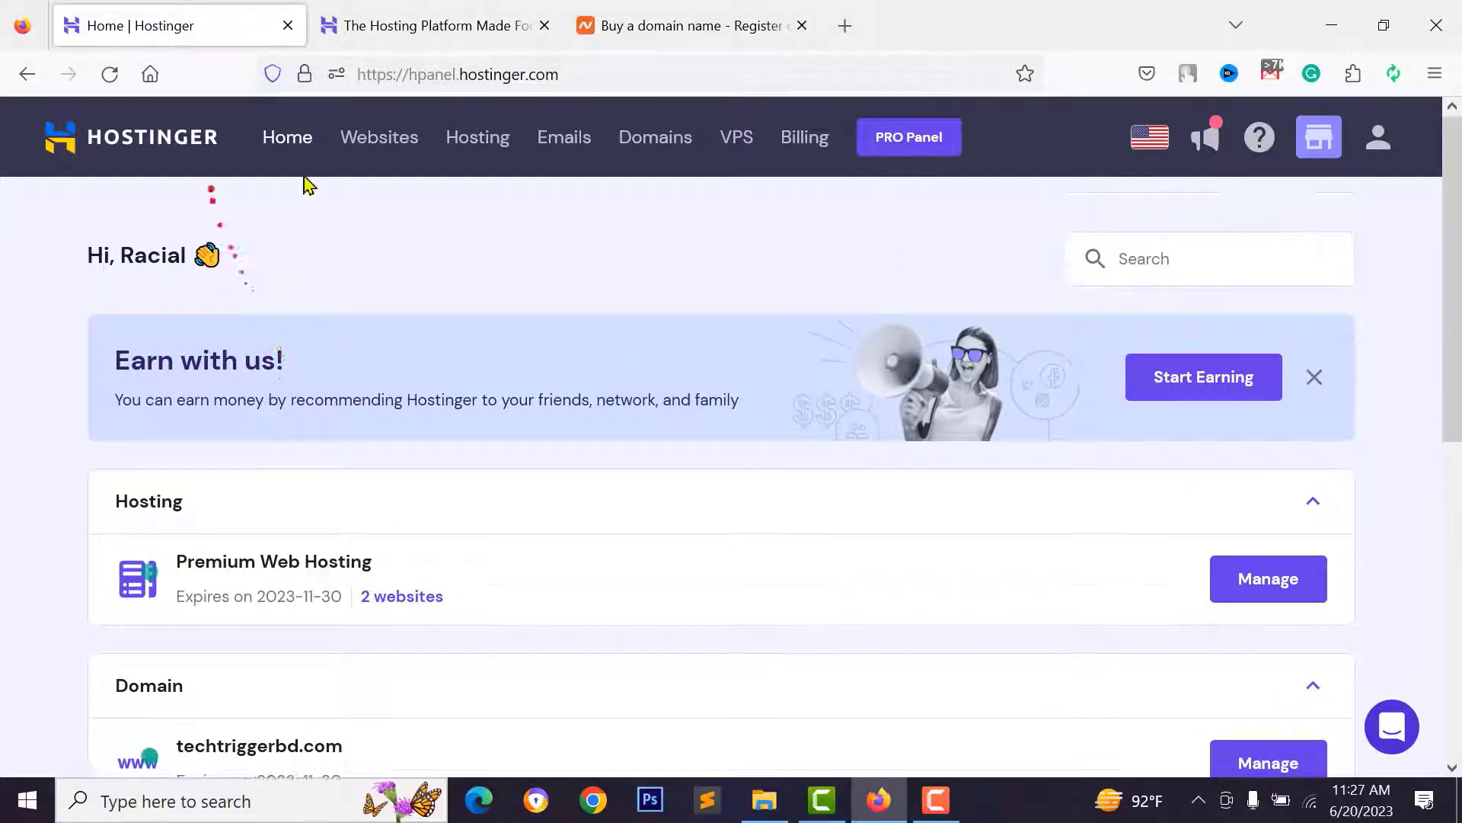
{"action": "left_click", "coordinate": [375, 145]}
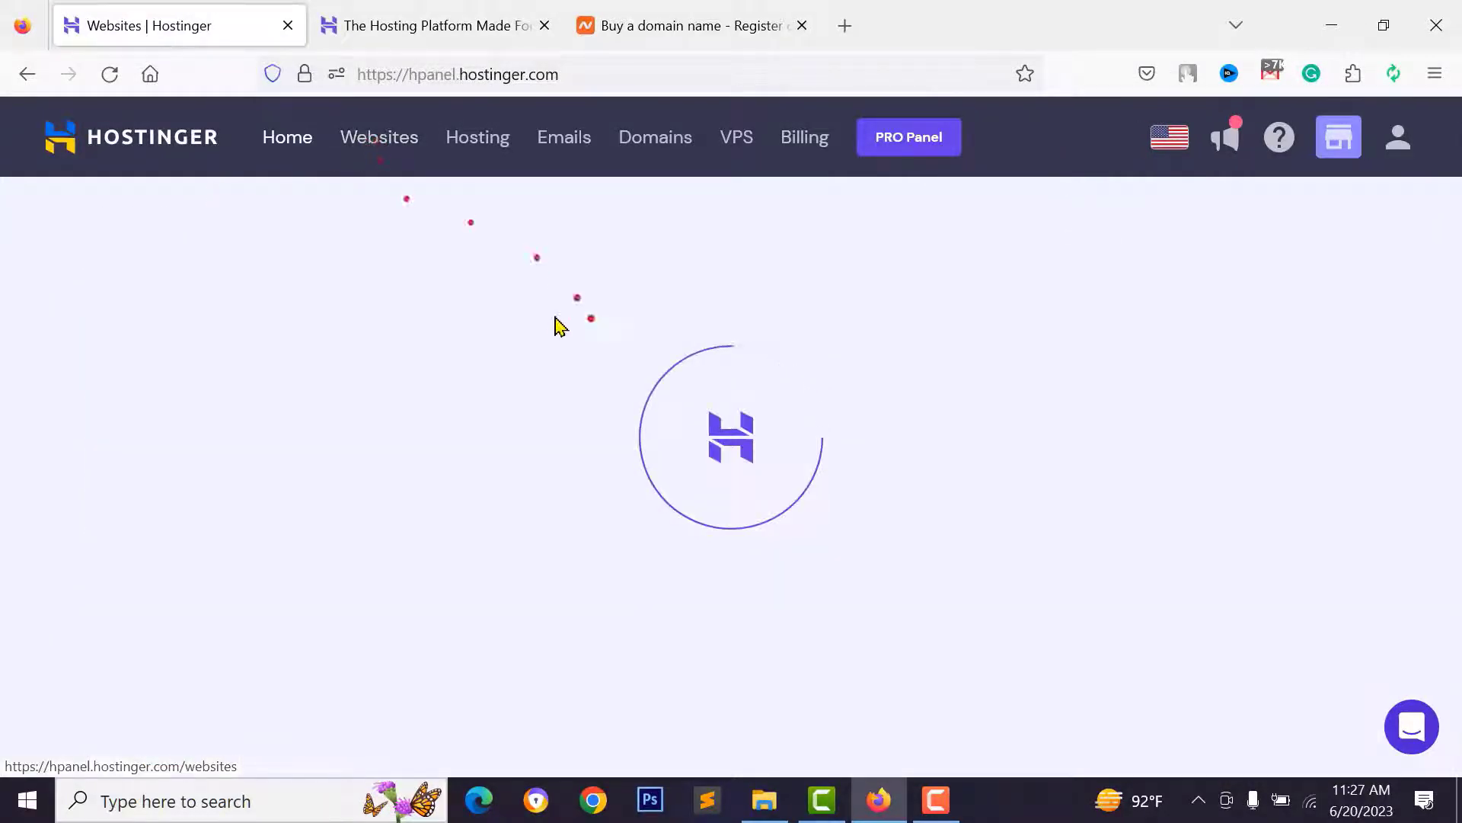
{"action": "scroll", "coordinate": [838, 366], "scroll_direction": "down", "scroll_amount": 2}
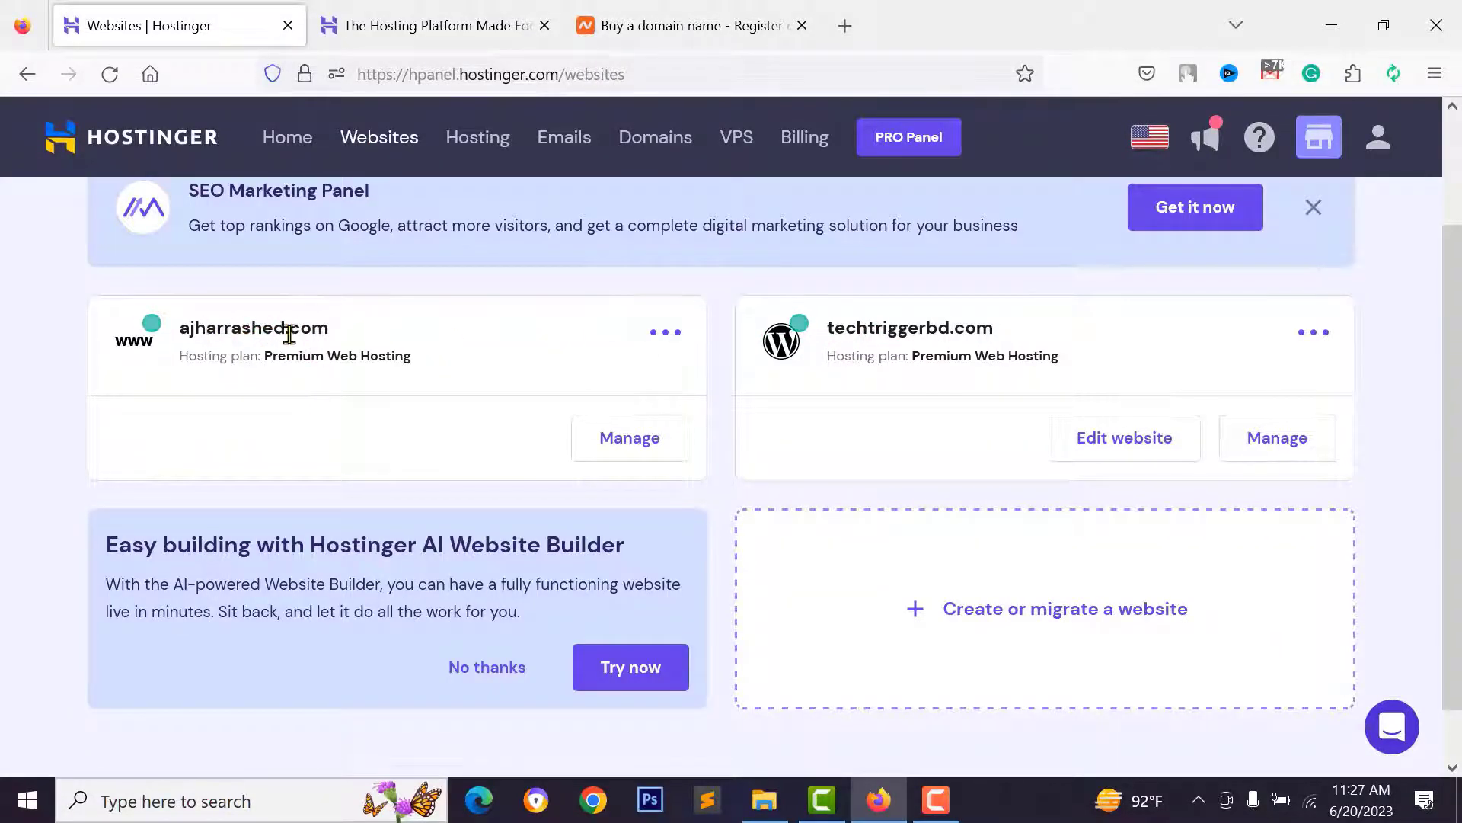
{"action": "left_click", "coordinate": [593, 447]}
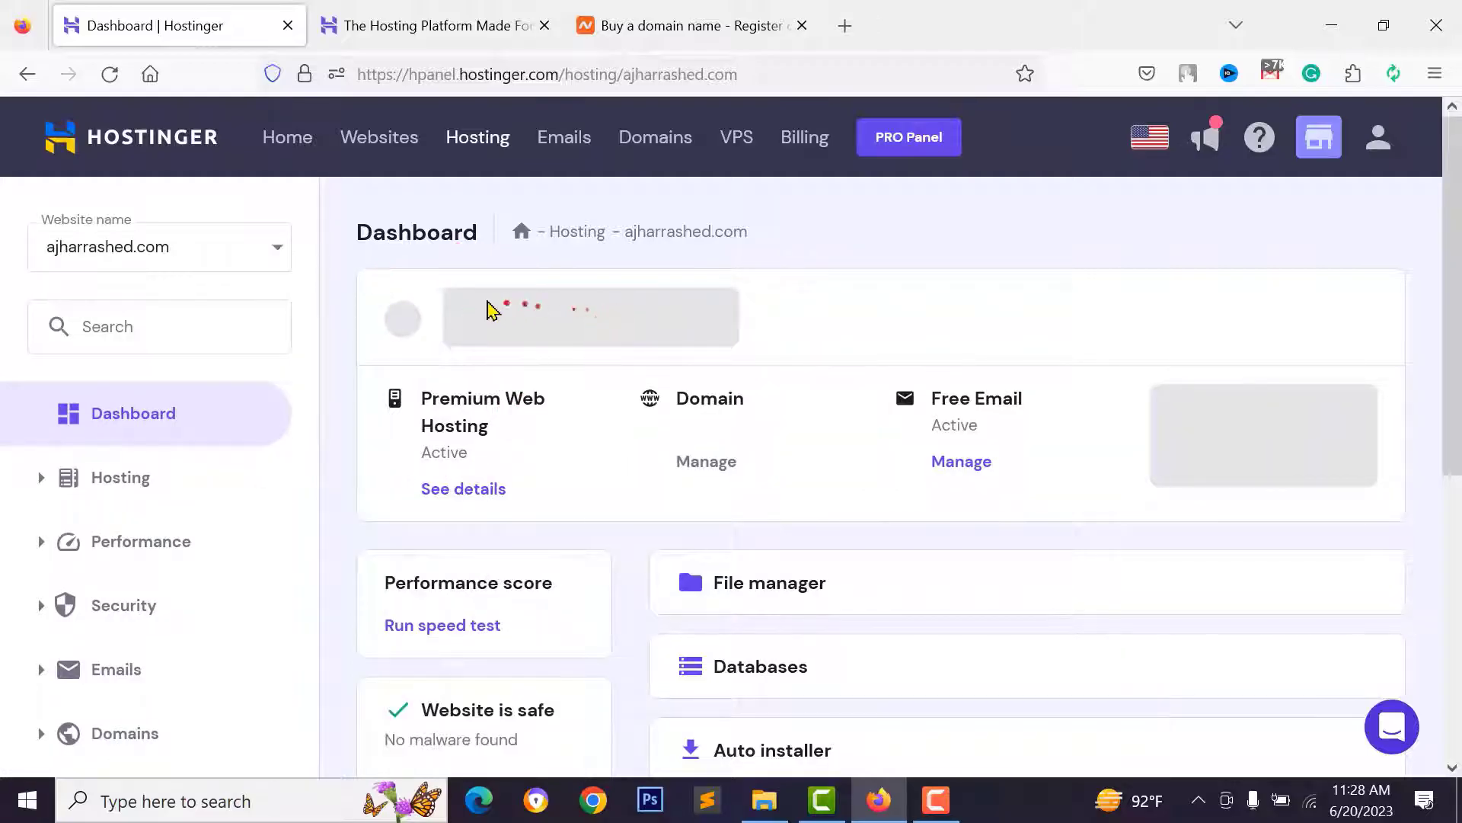
- Open the live ajharrashed.com site in a new tab, then expand Domains in the dashboard sidebar
{"action": "left_click", "coordinate": [573, 305]}
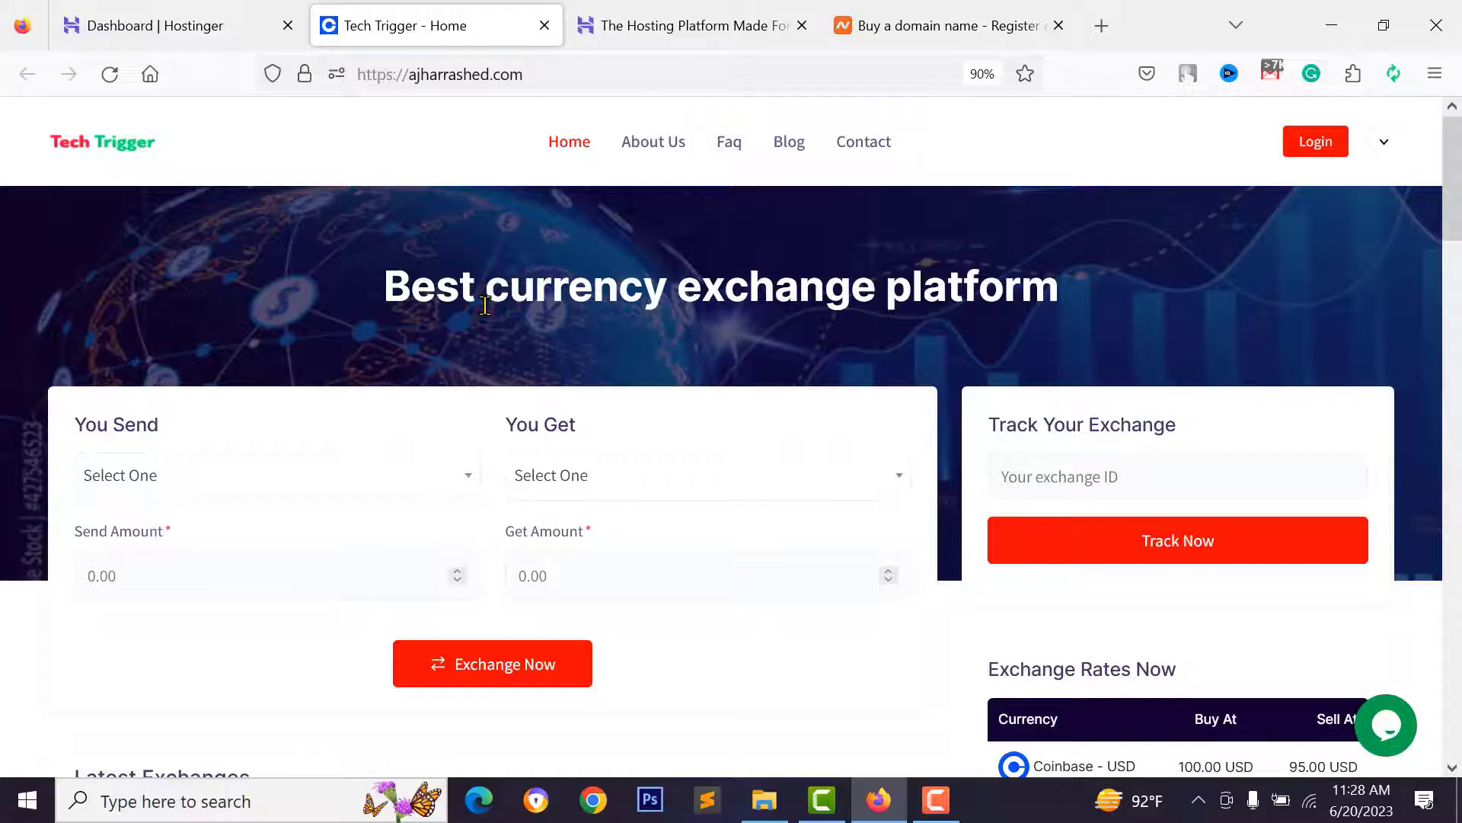
{"action": "left_click", "coordinate": [205, 20]}
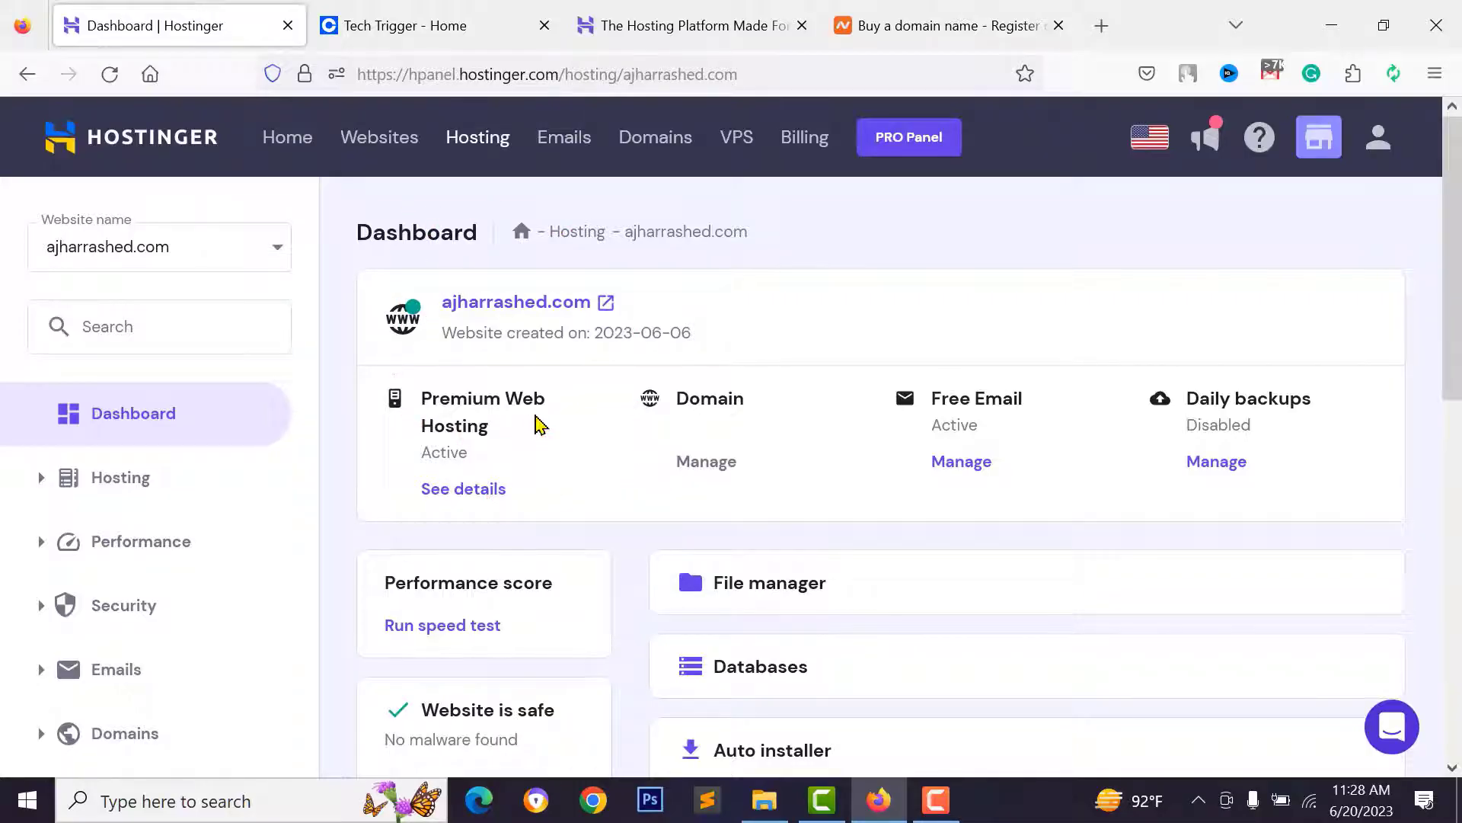
{"action": "scroll", "coordinate": [43, 447], "scroll_direction": "down", "scroll_amount": 6}
{"action": "scroll", "coordinate": [49, 457], "scroll_direction": "up", "scroll_amount": 2}
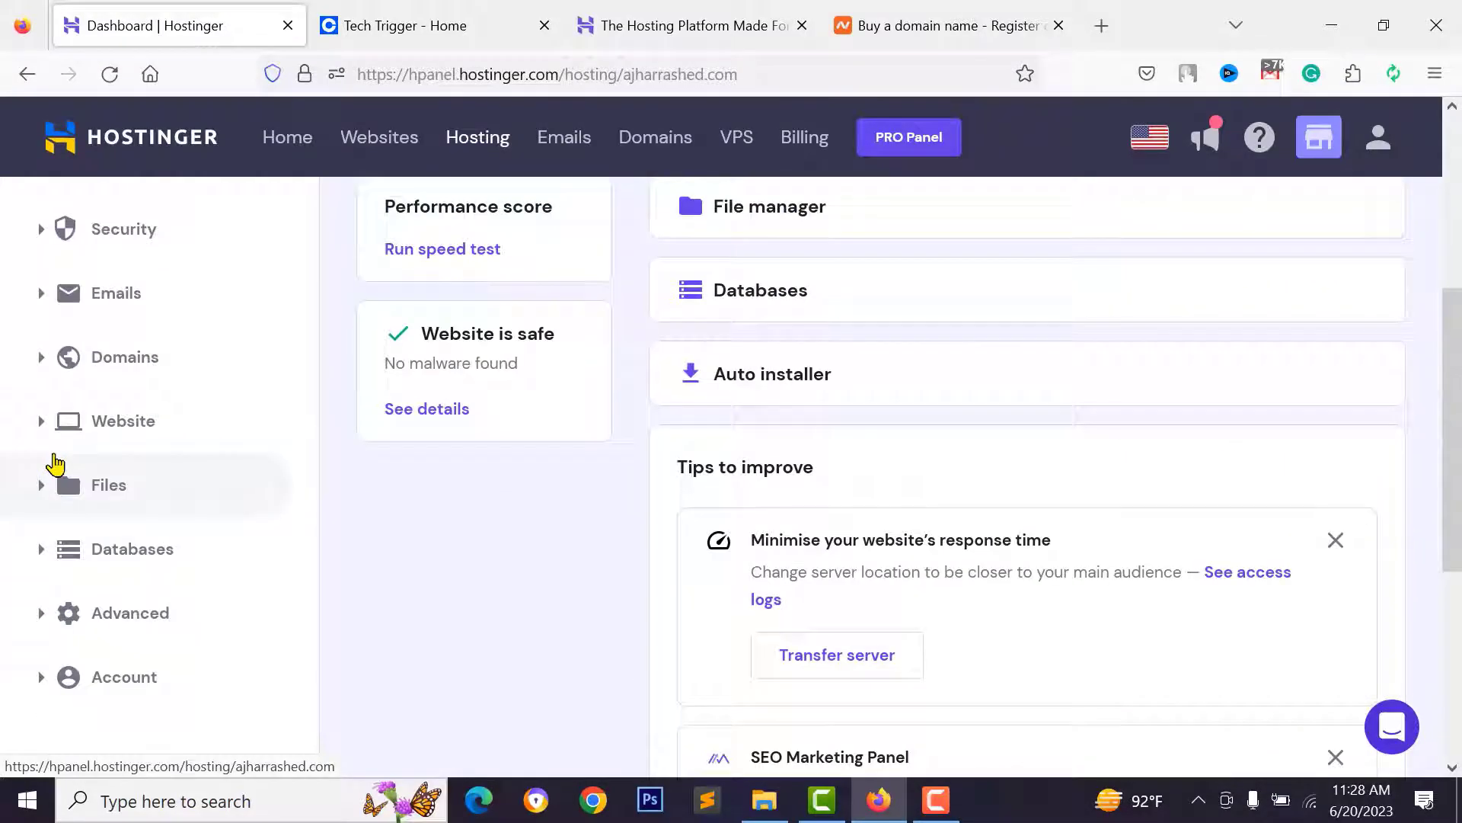
{"action": "left_click", "coordinate": [39, 364]}
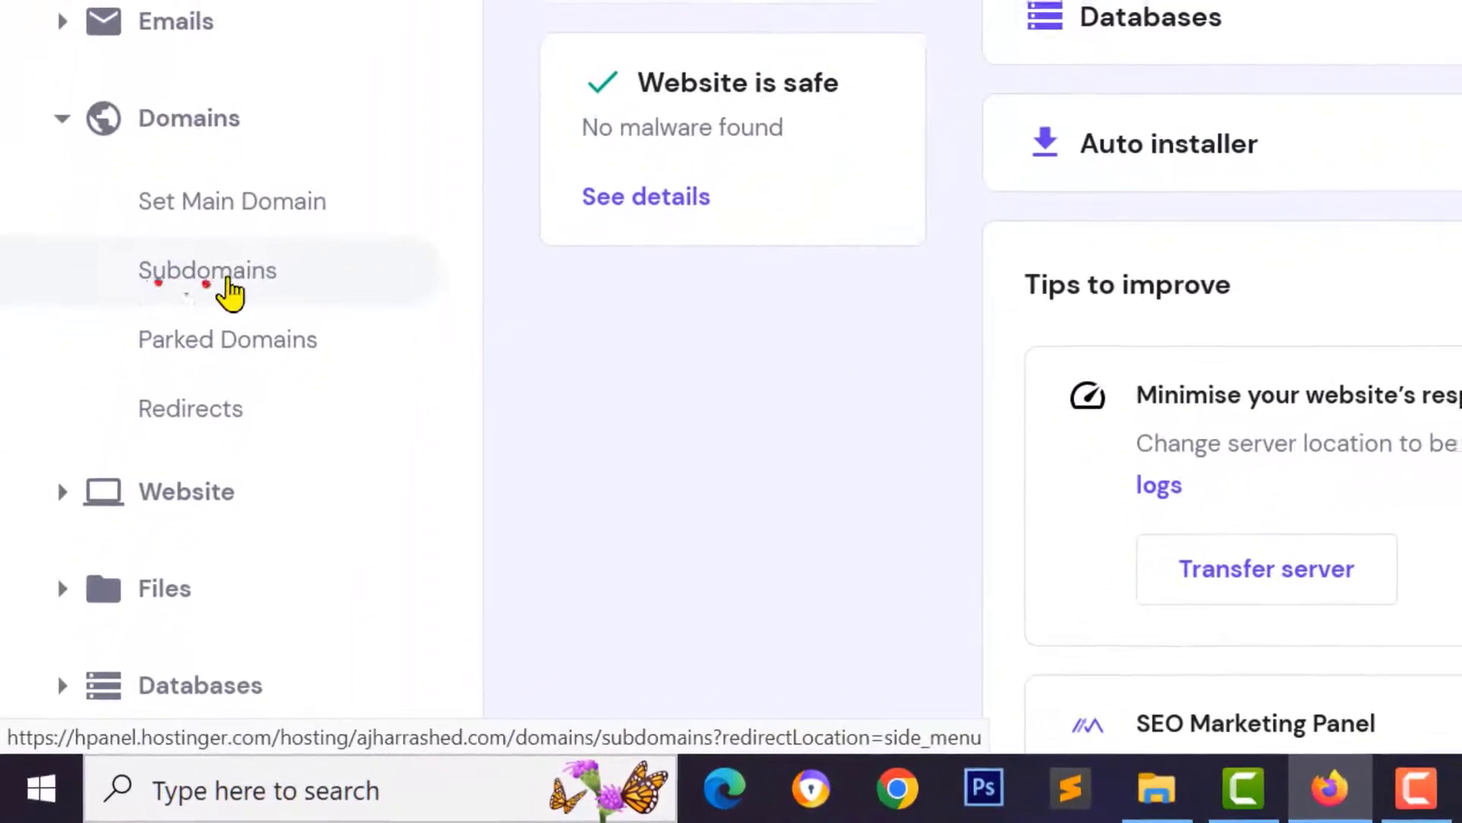
- On the Subdomains page, enter app as the new subdomain name
{"action": "left_click", "coordinate": [151, 460]}
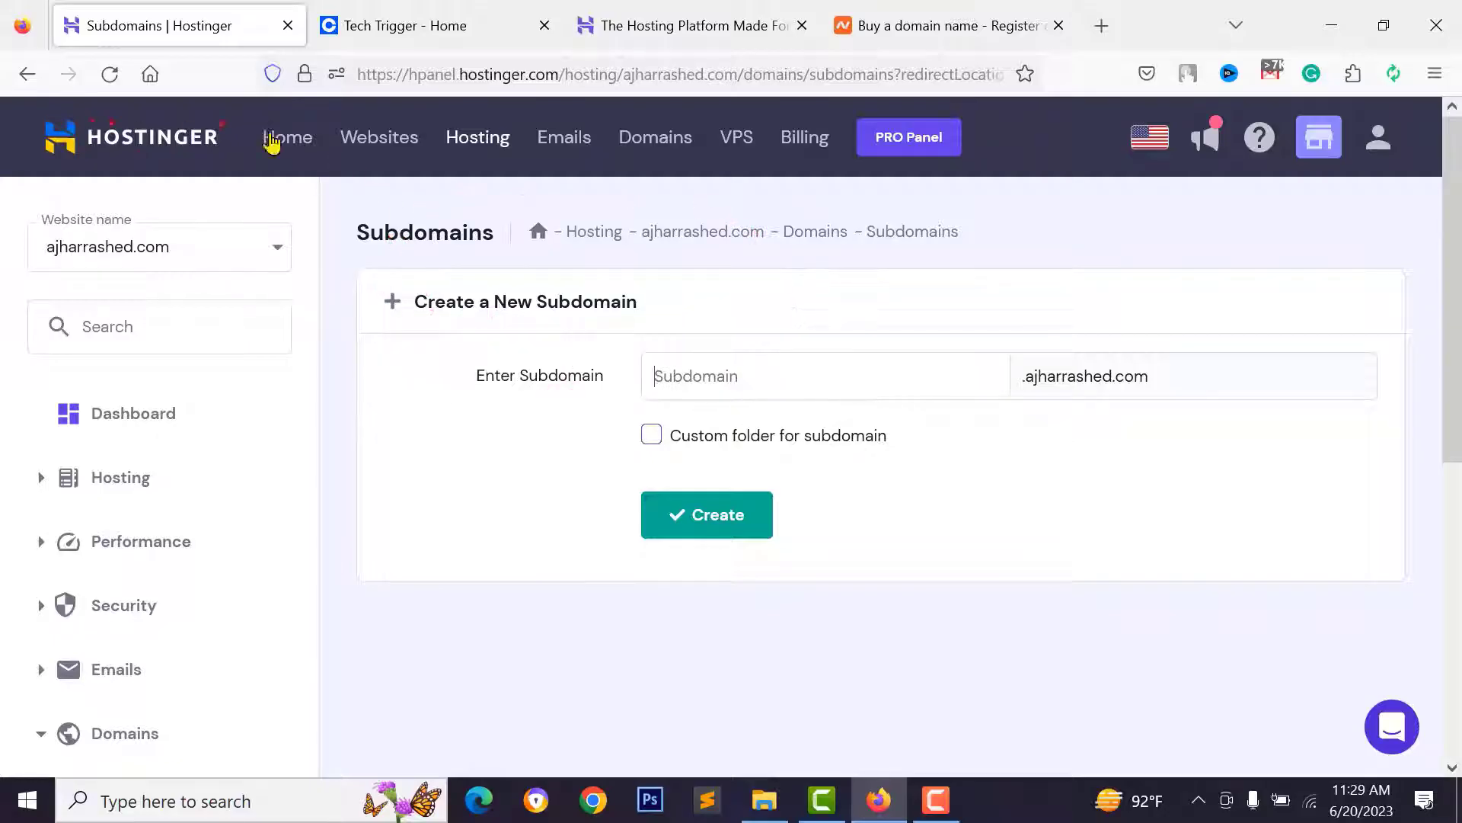
{"action": "left_click", "coordinate": [706, 380]}
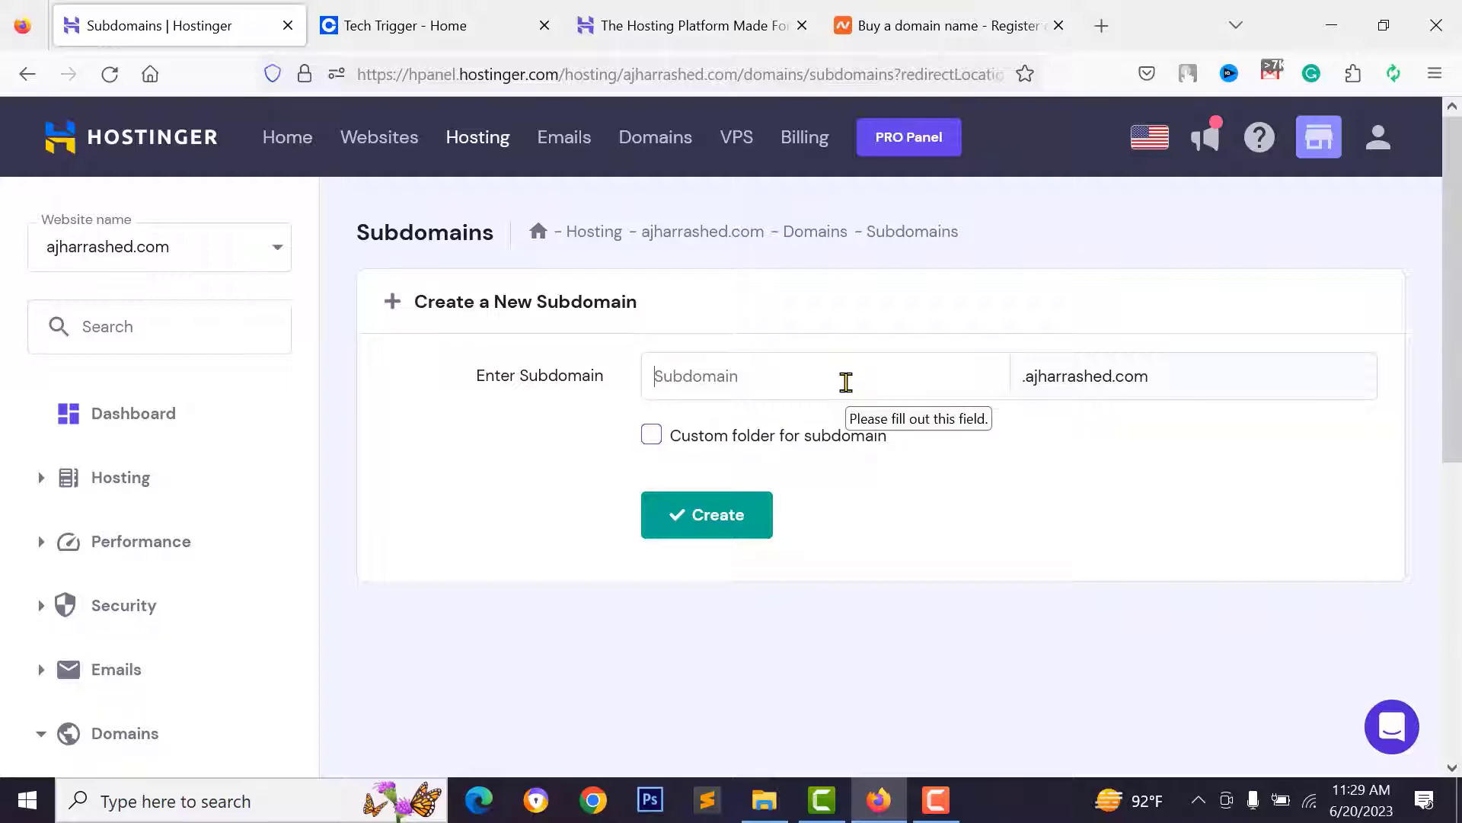
{"action": "type", "text": "app"}
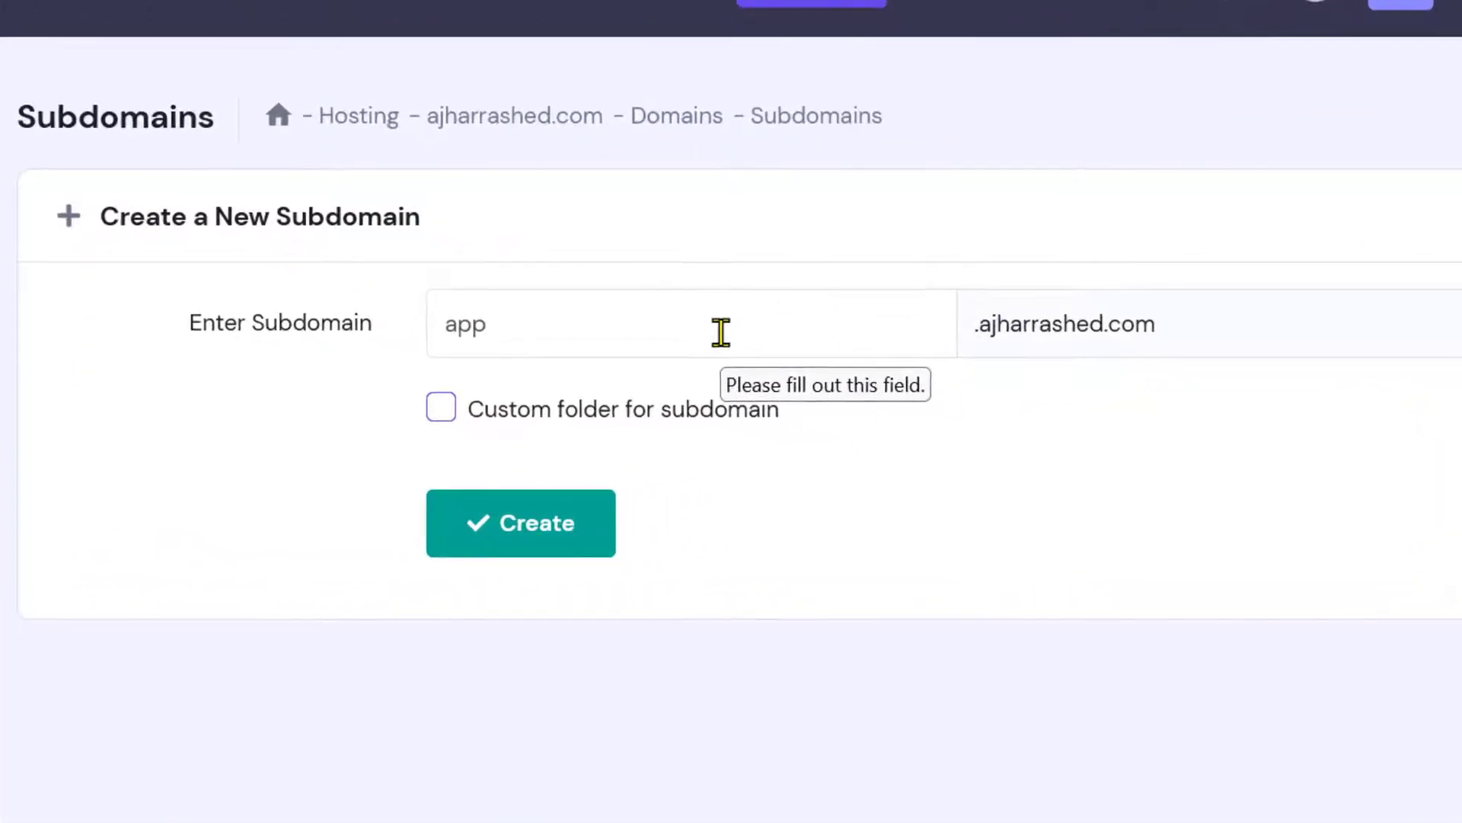
{"action": "key", "text": "BackSpace"}
{"action": "type", "text": "project"}
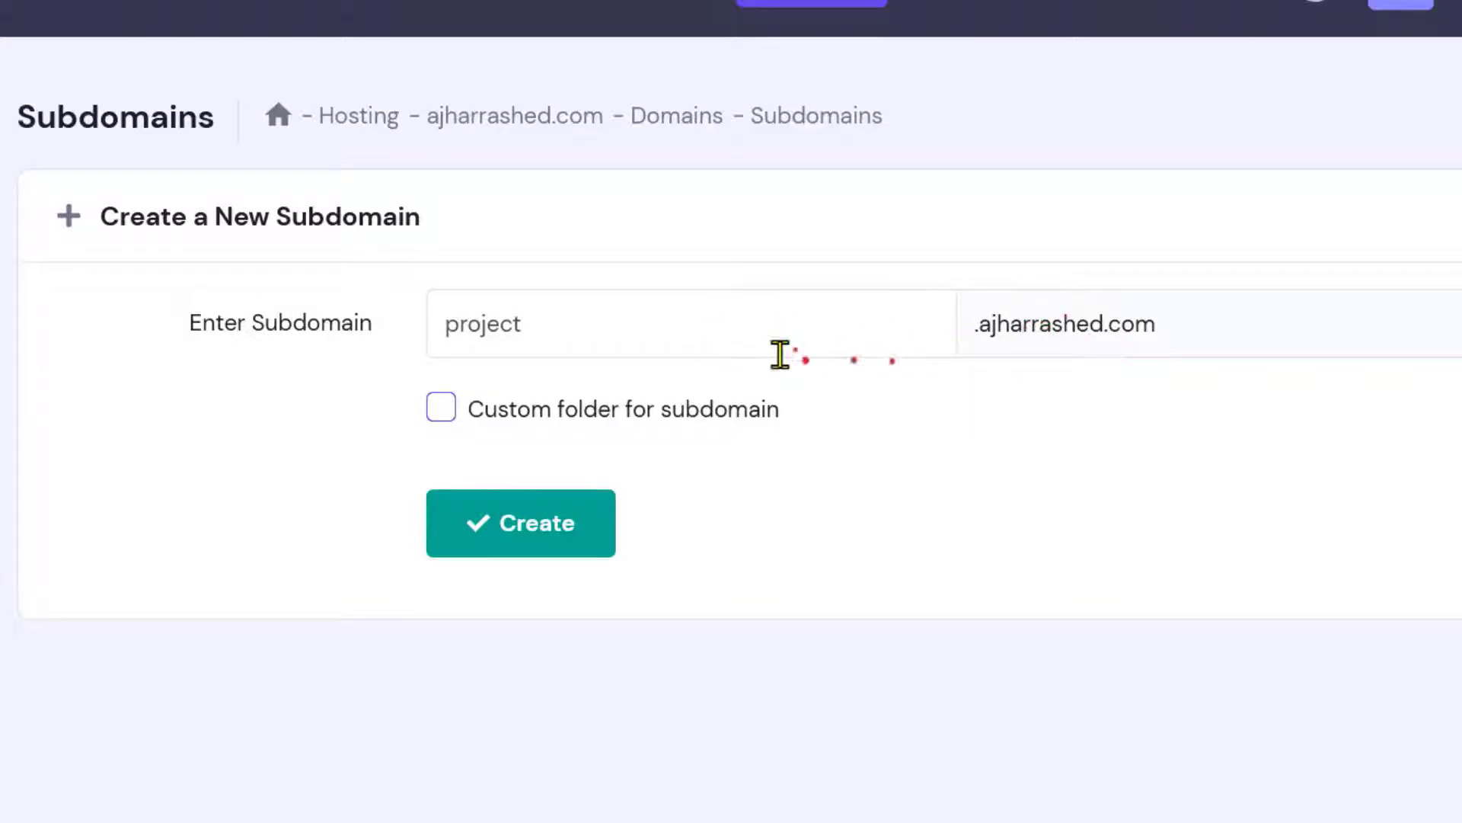
{"action": "key", "text": "BackSpace"}
{"action": "key", "text": "BackSpace"}
{"action": "key", "text": "BackSpace"}
{"action": "key", "text": "BackSpace"}
{"action": "key", "text": "BackSpace"}
{"action": "key", "text": "BackSpace"}
{"action": "key", "text": "BackSpace"}
{"action": "type", "text": "app"}
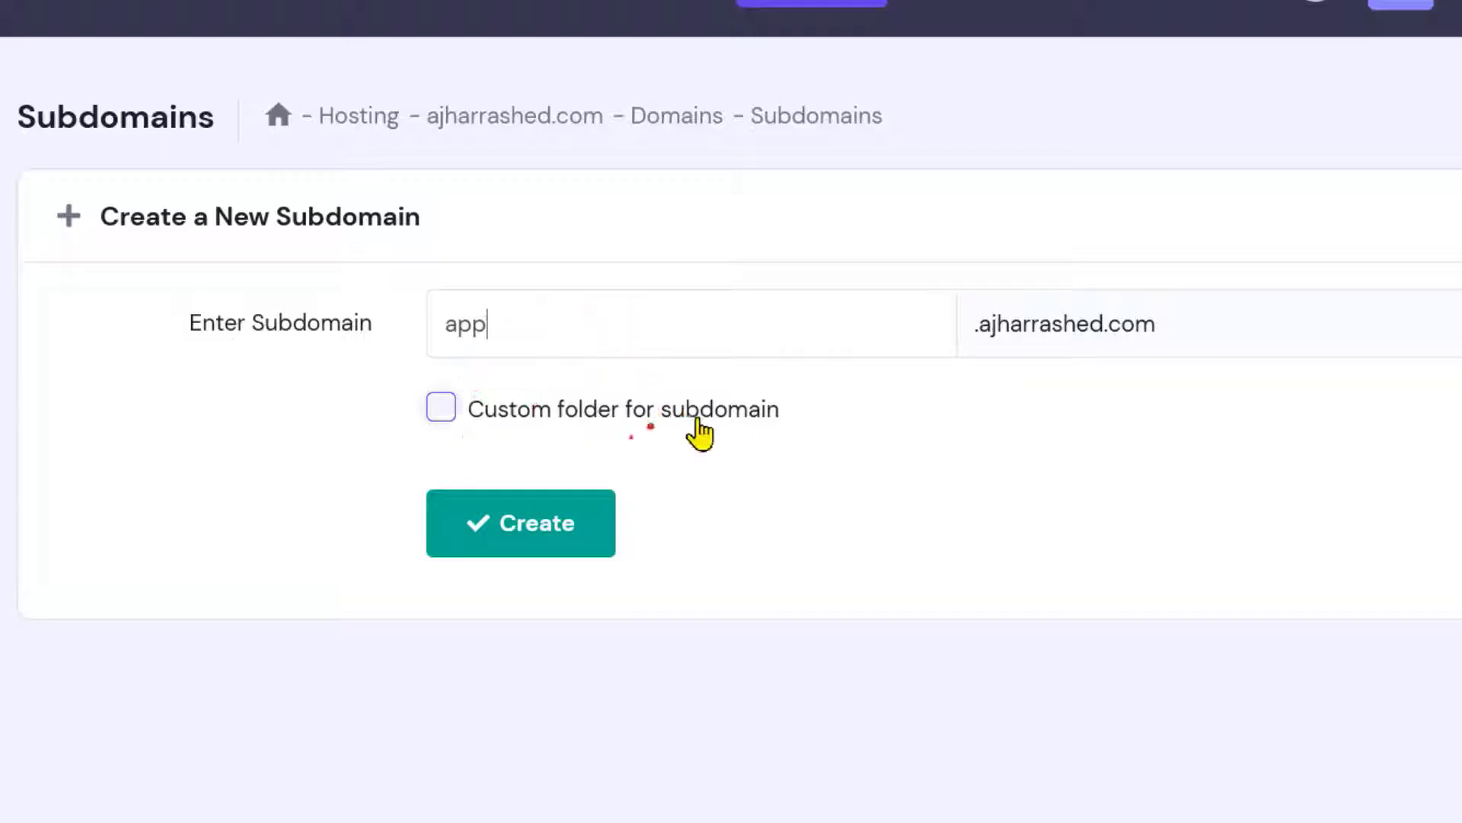
- Give it the custom folder app.ajharrashed.com and create the subdomain
{"action": "left_click", "coordinate": [445, 410]}
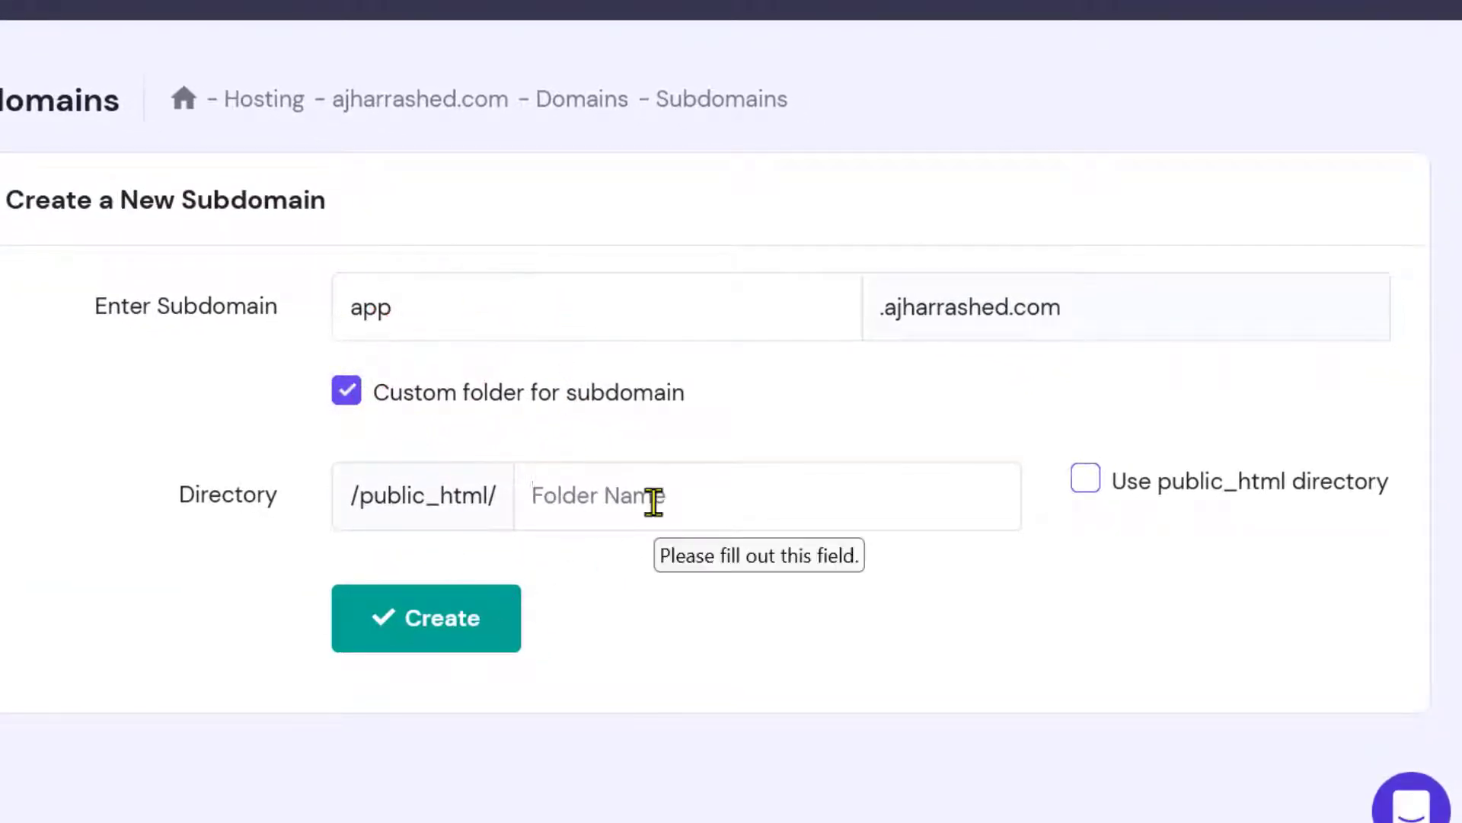
{"action": "type", "text": "app.ajharrashed.ocm"}
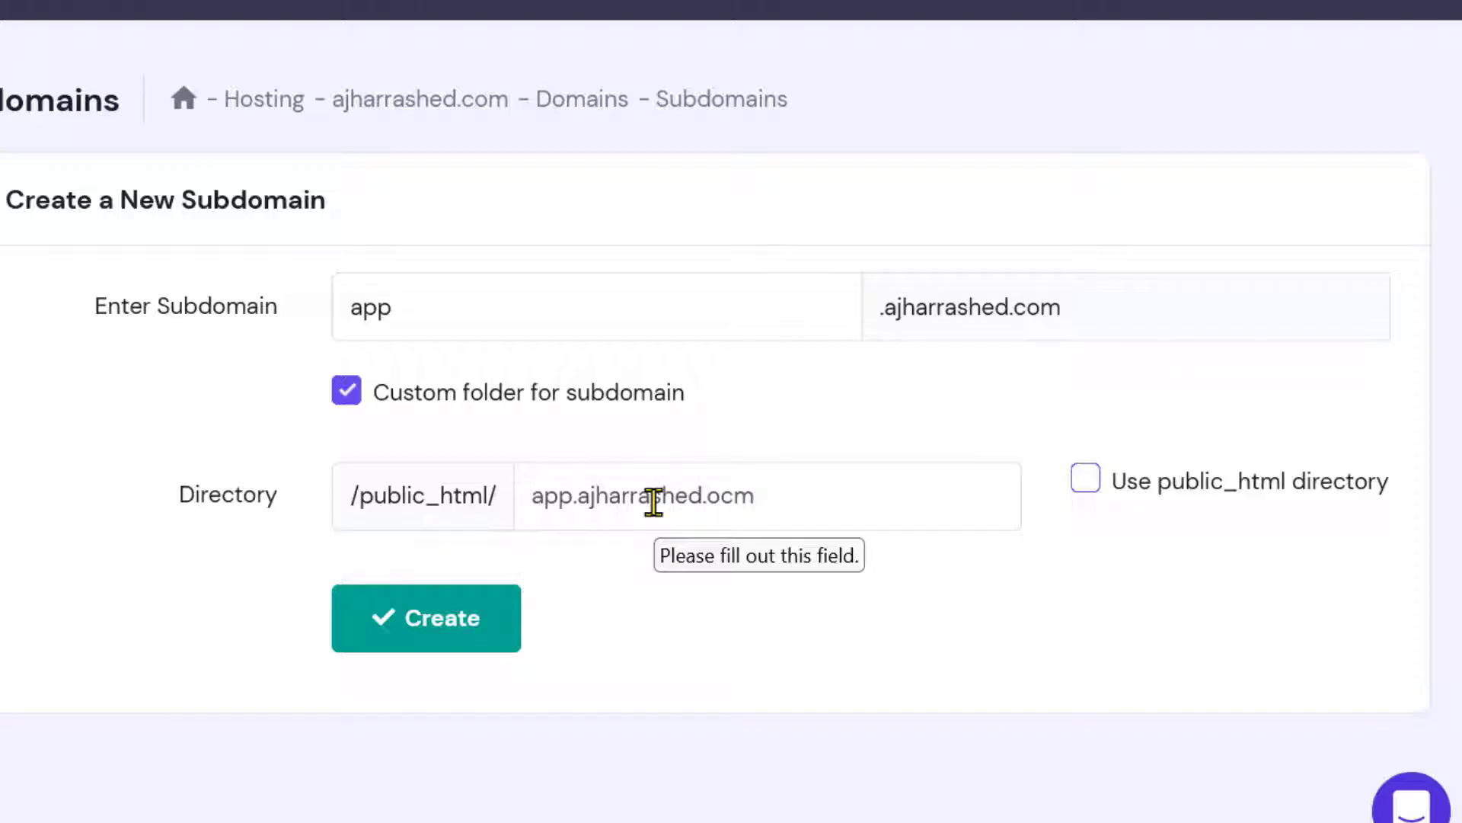
{"action": "key", "text": "BackSpace"}
{"action": "key", "text": "BackSpace"}
{"action": "key", "text": "BackSpace"}
{"action": "type", "text": "com"}
{"action": "left_click", "coordinate": [466, 617]}
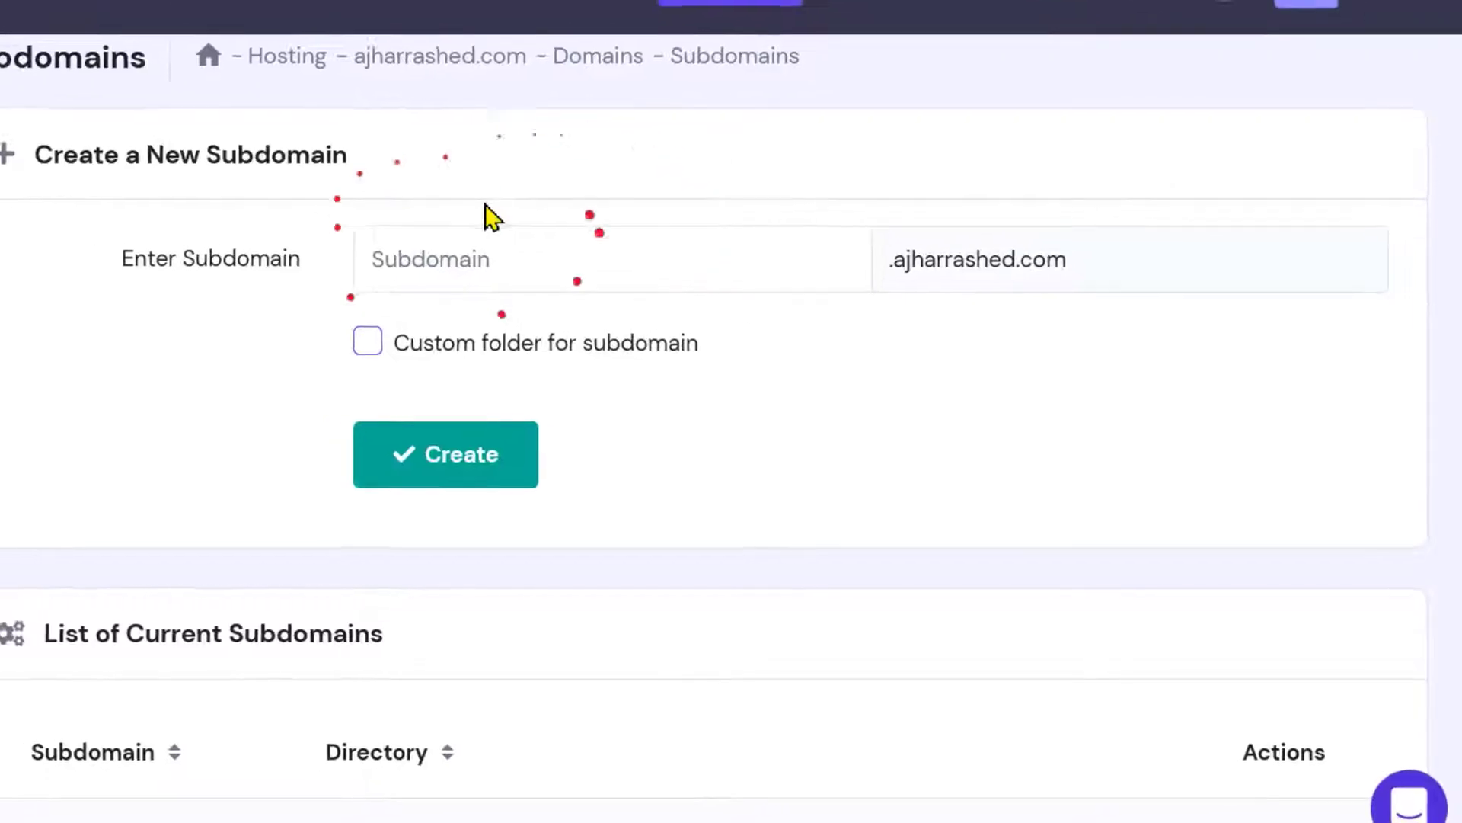
- Highlight the public_html and app.ajharrashed.com parts of the subdomain's directory path
{"action": "scroll", "coordinate": [762, 305], "scroll_direction": "down", "scroll_amount": 5}
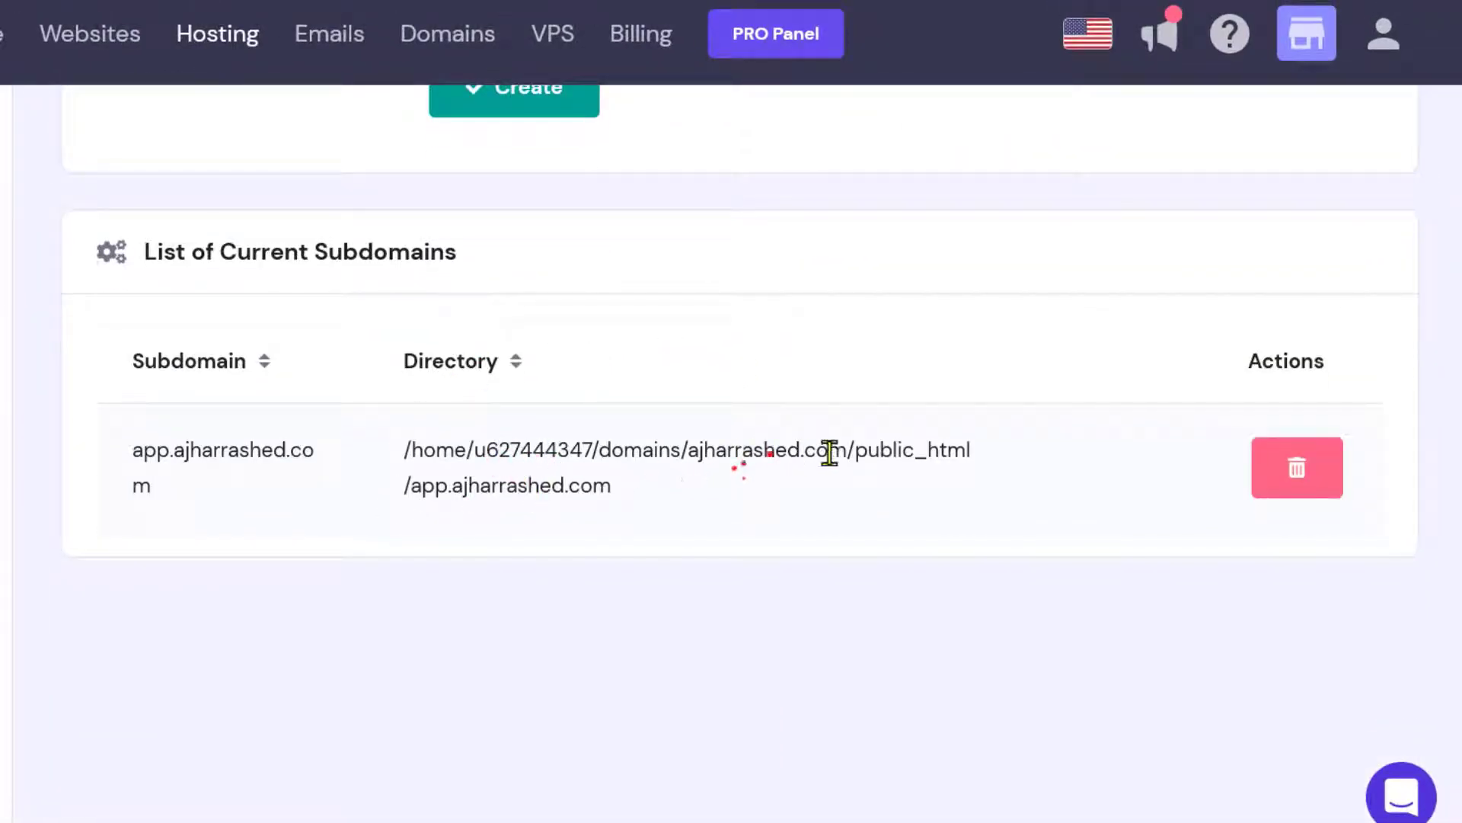
{"action": "left_click_drag", "start_coordinate": [859, 456], "coordinate": [988, 464]}
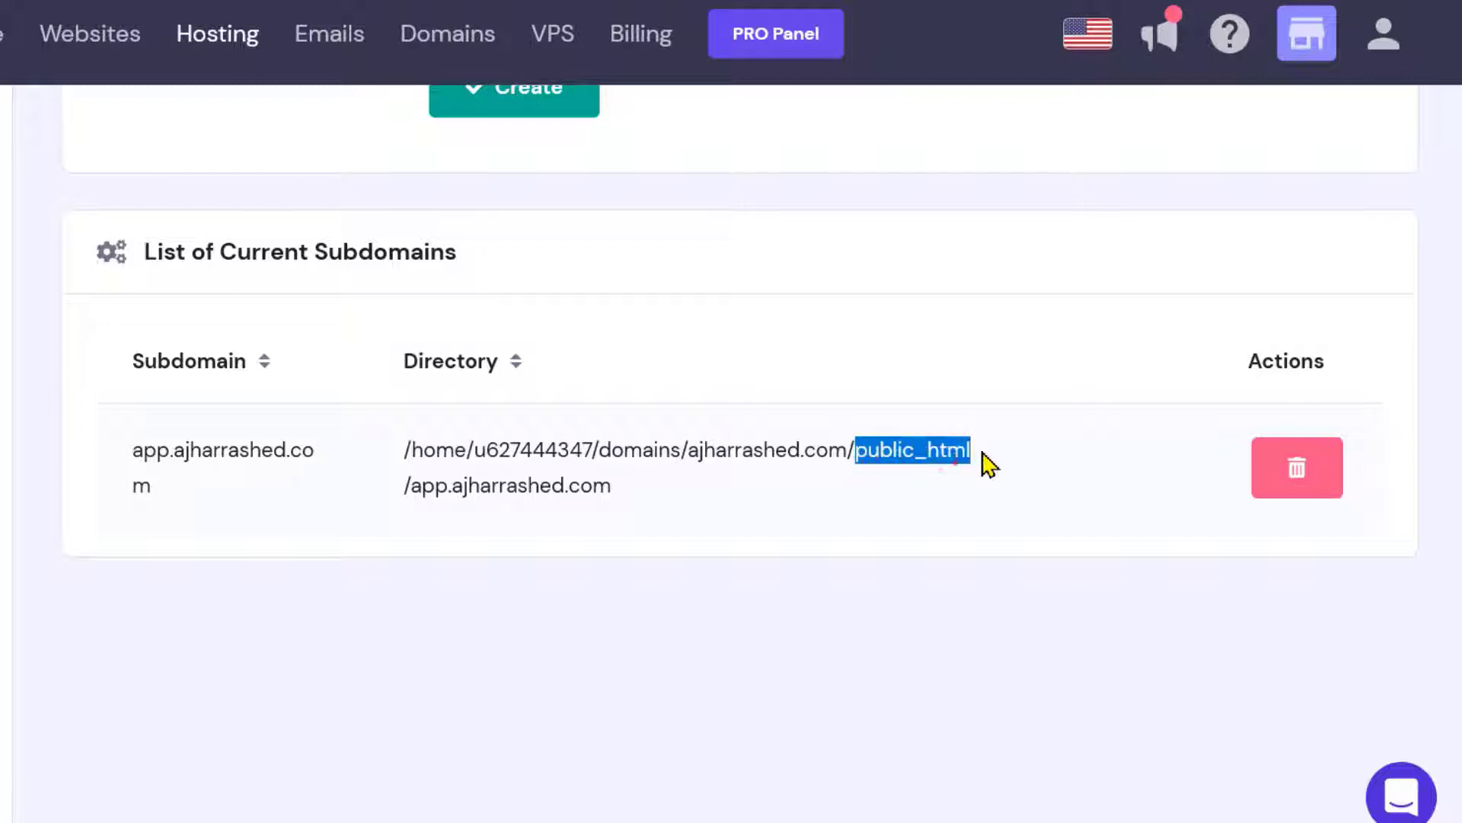
{"action": "left_click_drag", "start_coordinate": [405, 487], "coordinate": [626, 488]}
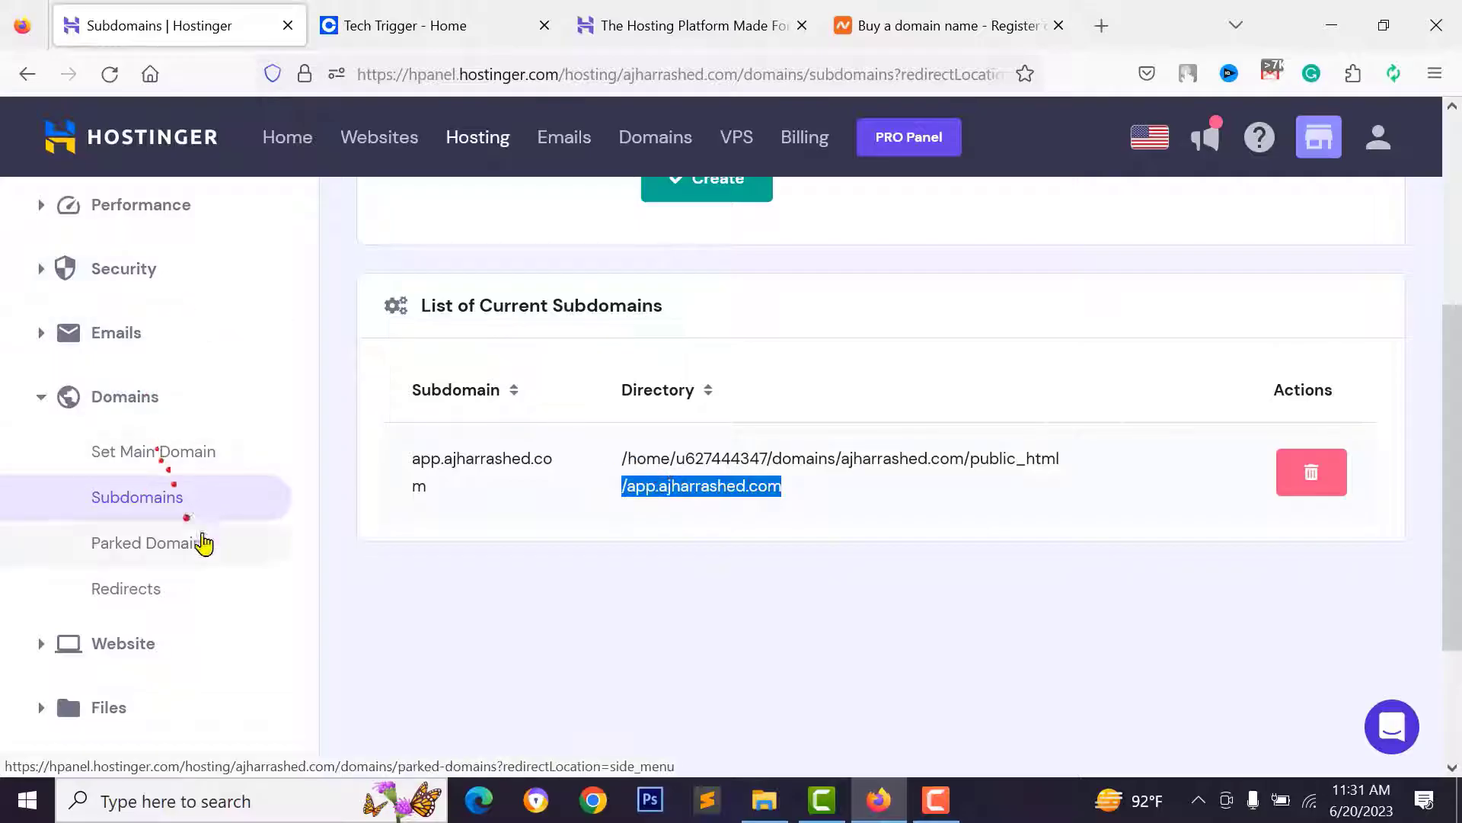
- Open the website's File Manager in a new tab from the hosting dashboard
{"action": "scroll", "coordinate": [182, 318], "scroll_direction": "up", "scroll_amount": 3}
{"action": "scroll", "coordinate": [183, 317], "scroll_direction": "up", "scroll_amount": 1}
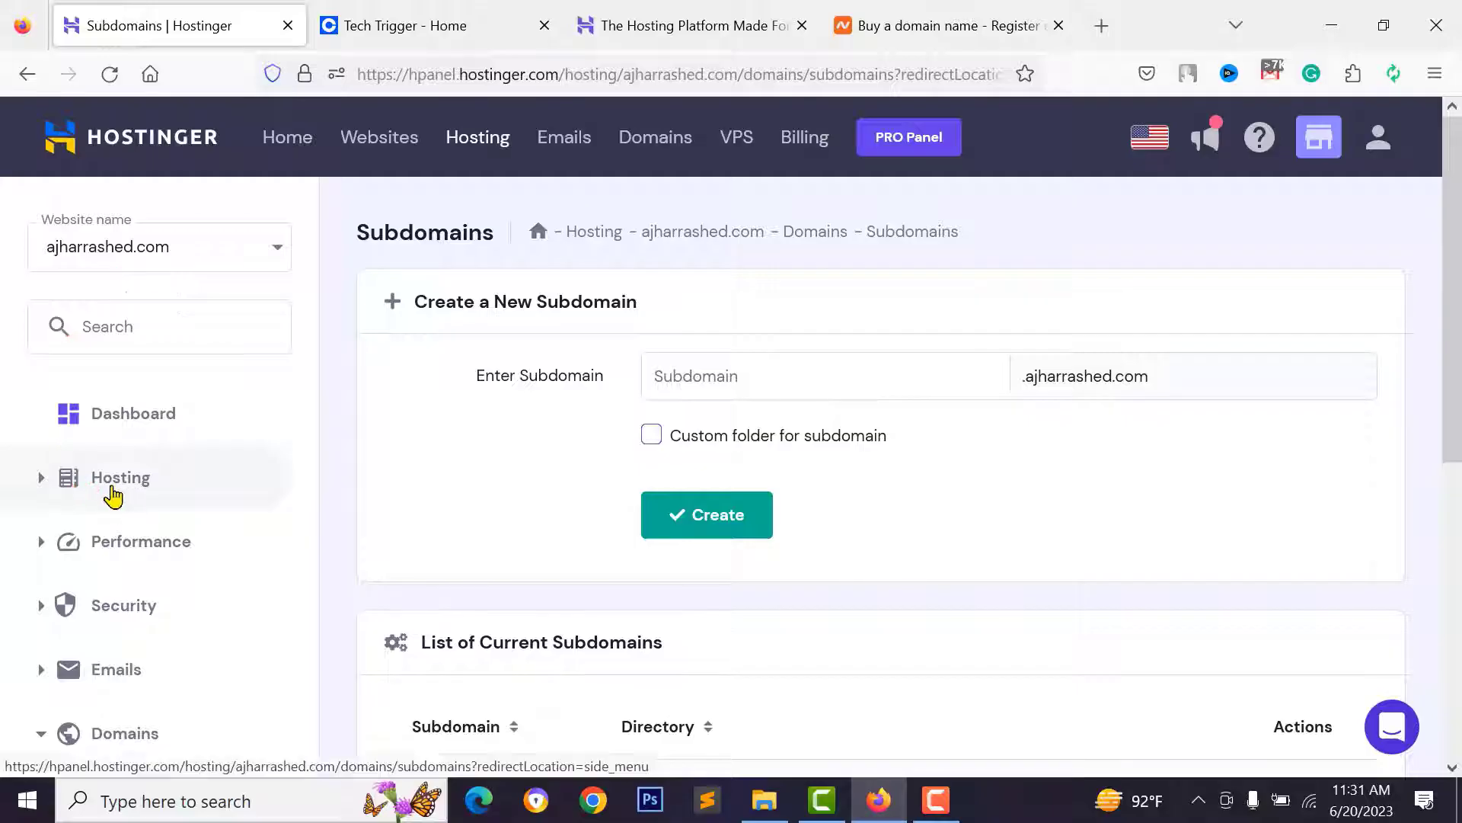
{"action": "left_click", "coordinate": [145, 418]}
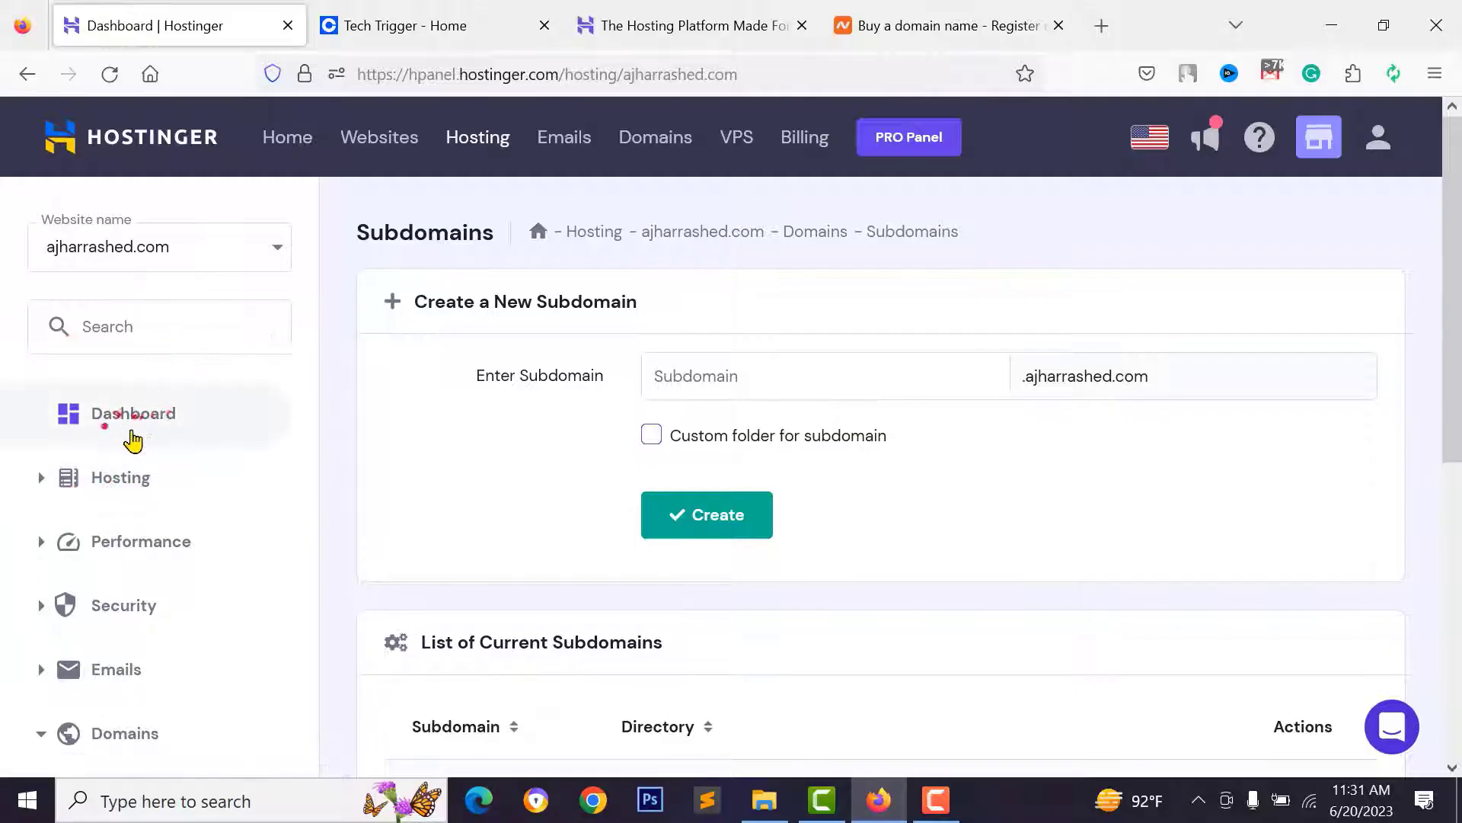
{"action": "scroll", "coordinate": [848, 399], "scroll_direction": "down", "scroll_amount": 3}
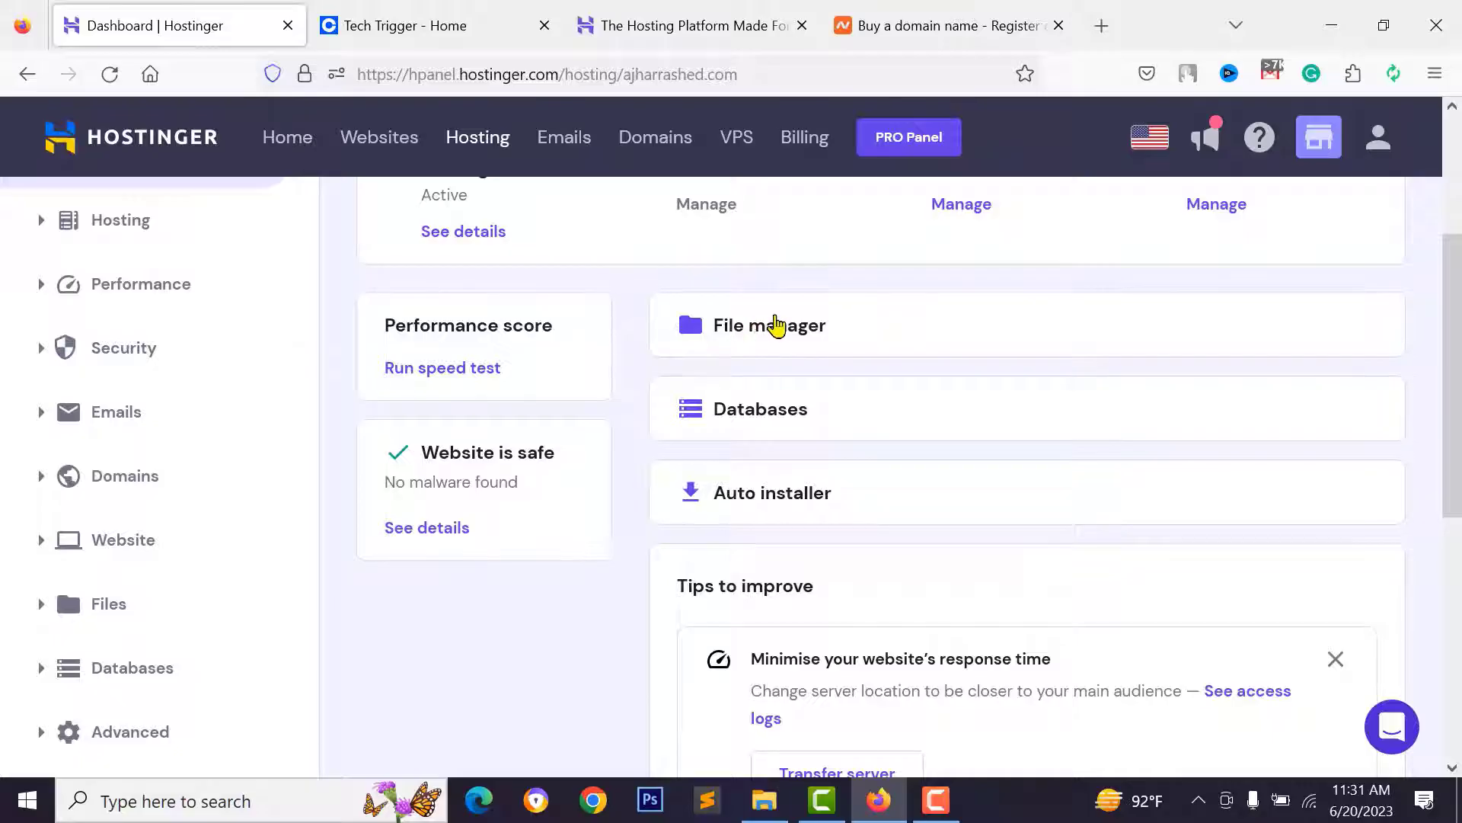
{"action": "left_click", "coordinate": [777, 326]}
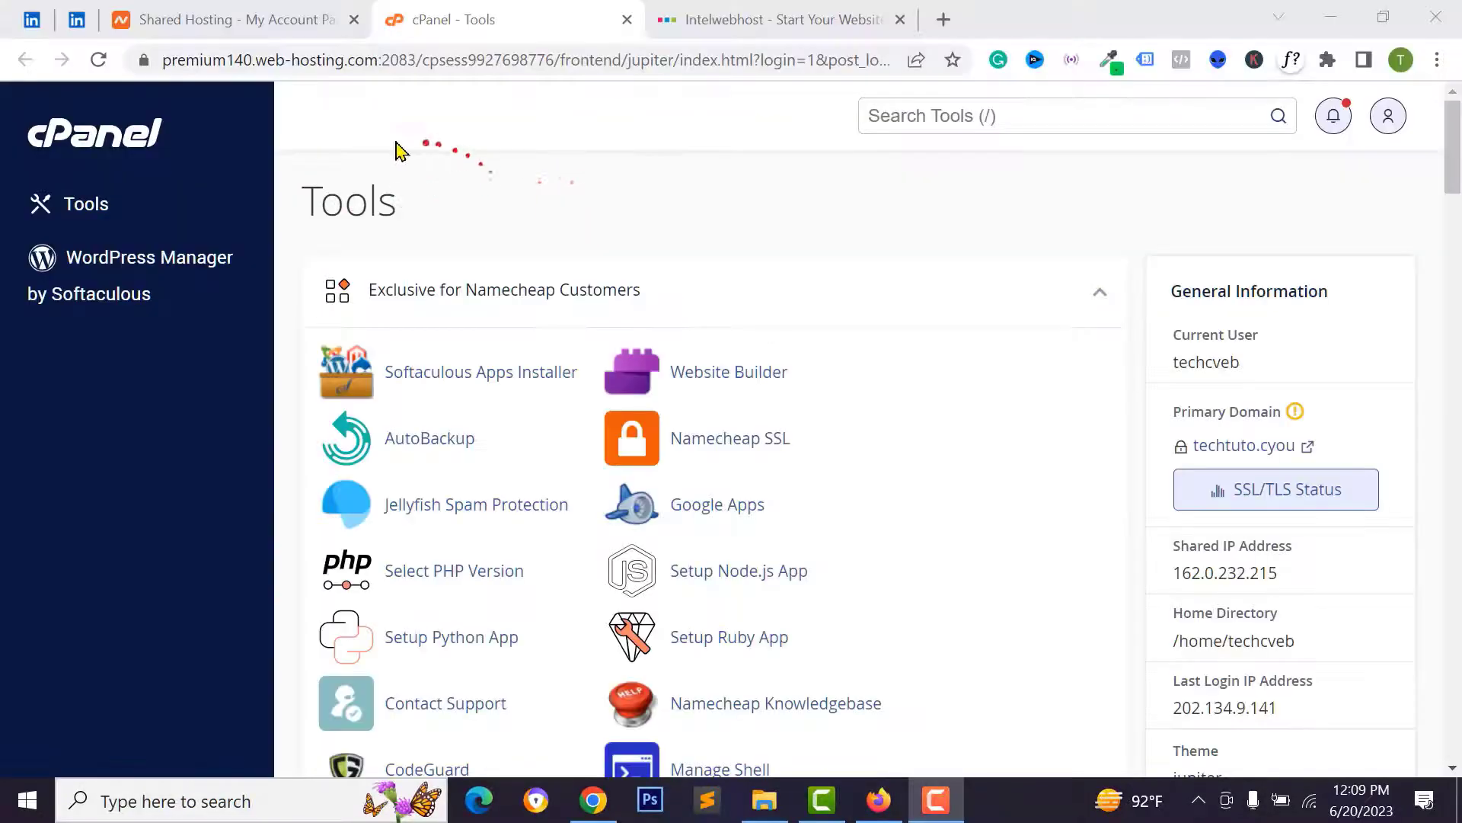
{"action": "scroll", "coordinate": [424, 303], "scroll_direction": "down", "scroll_amount": 7}
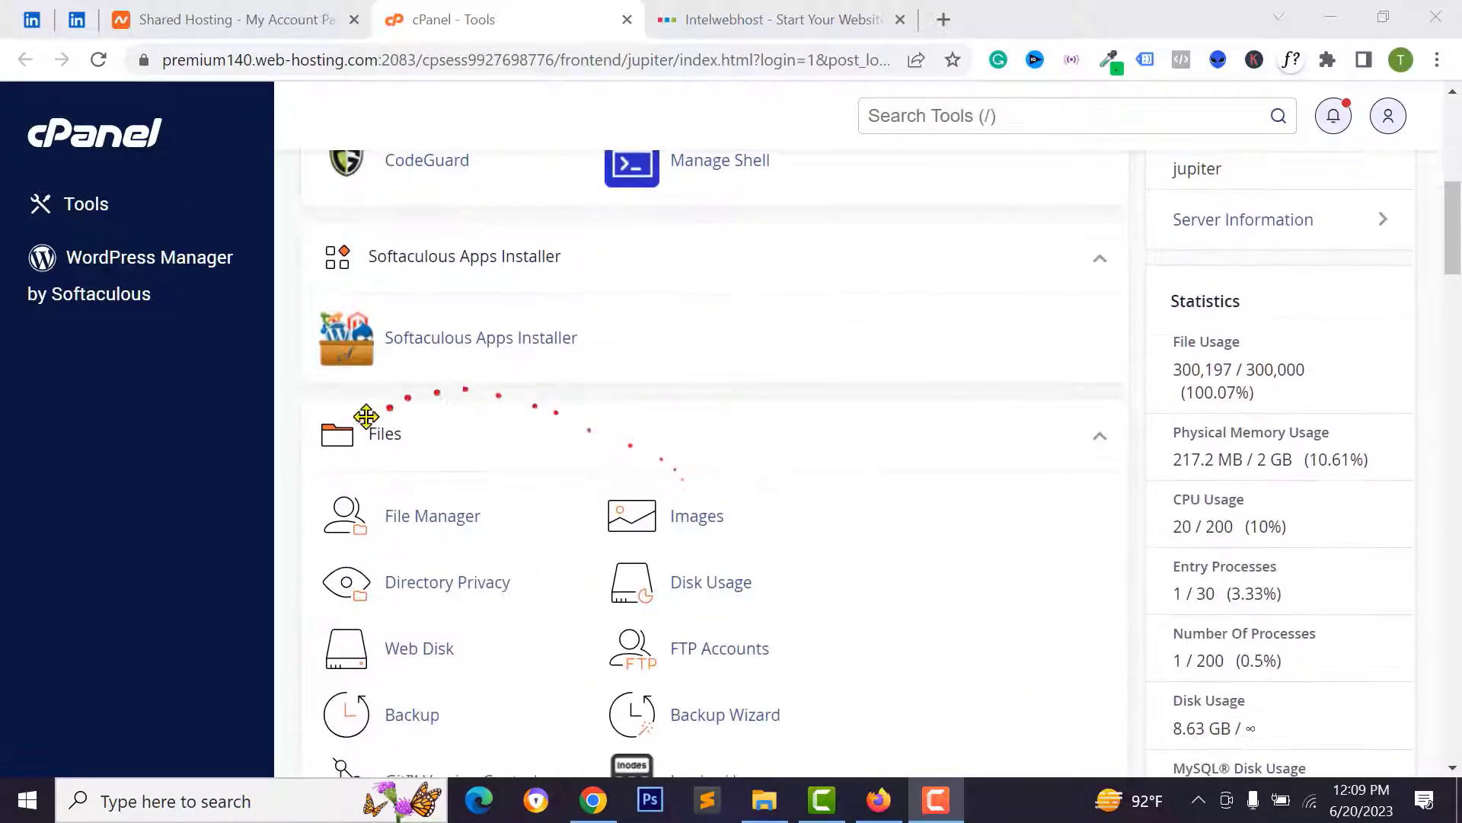
{"action": "left_click", "coordinate": [421, 515]}
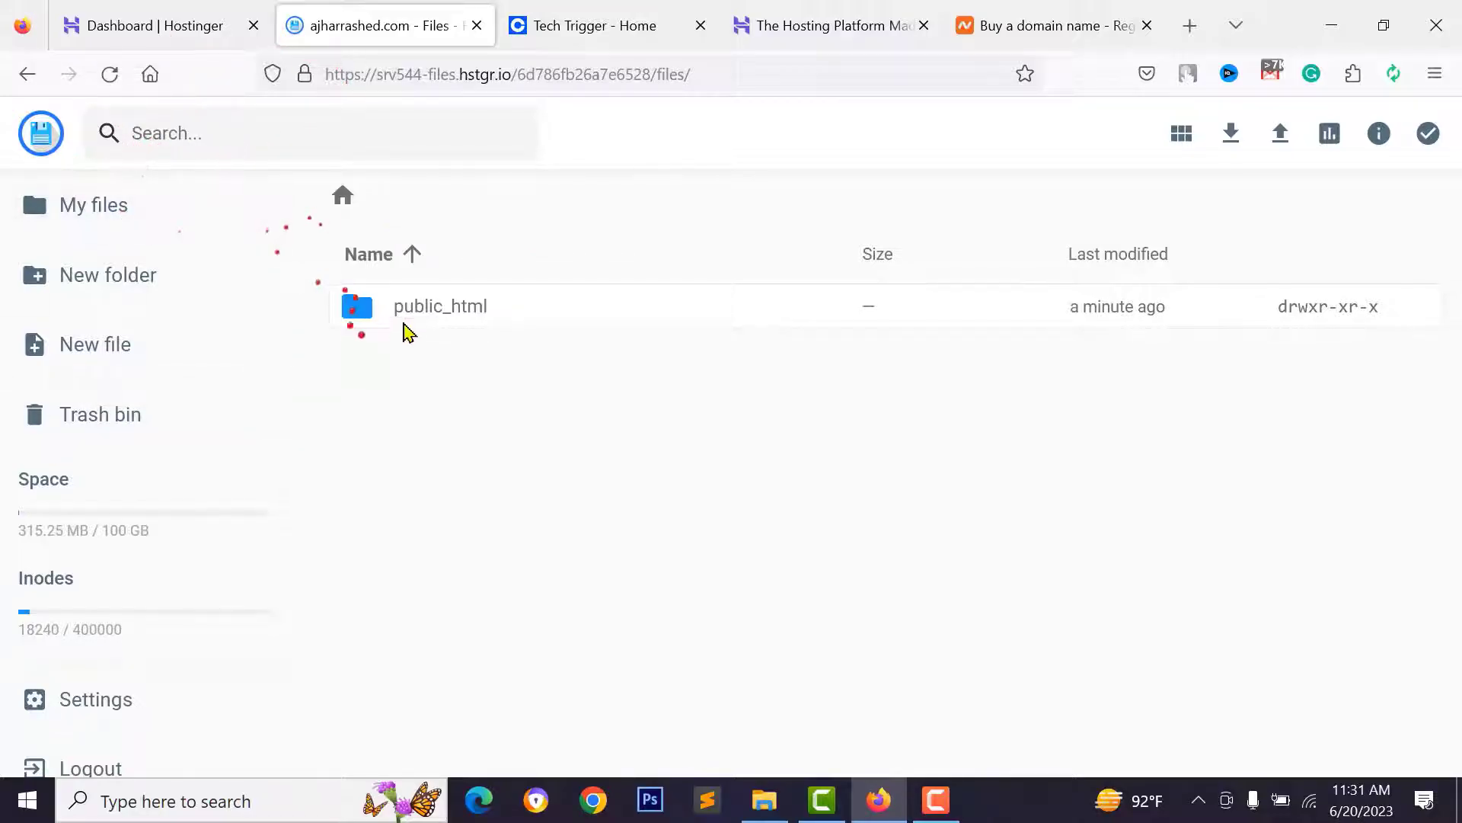
- In File Manager, open public_html and then the app.ajharrashed.com folder
{"action": "double_click", "coordinate": [455, 308]}
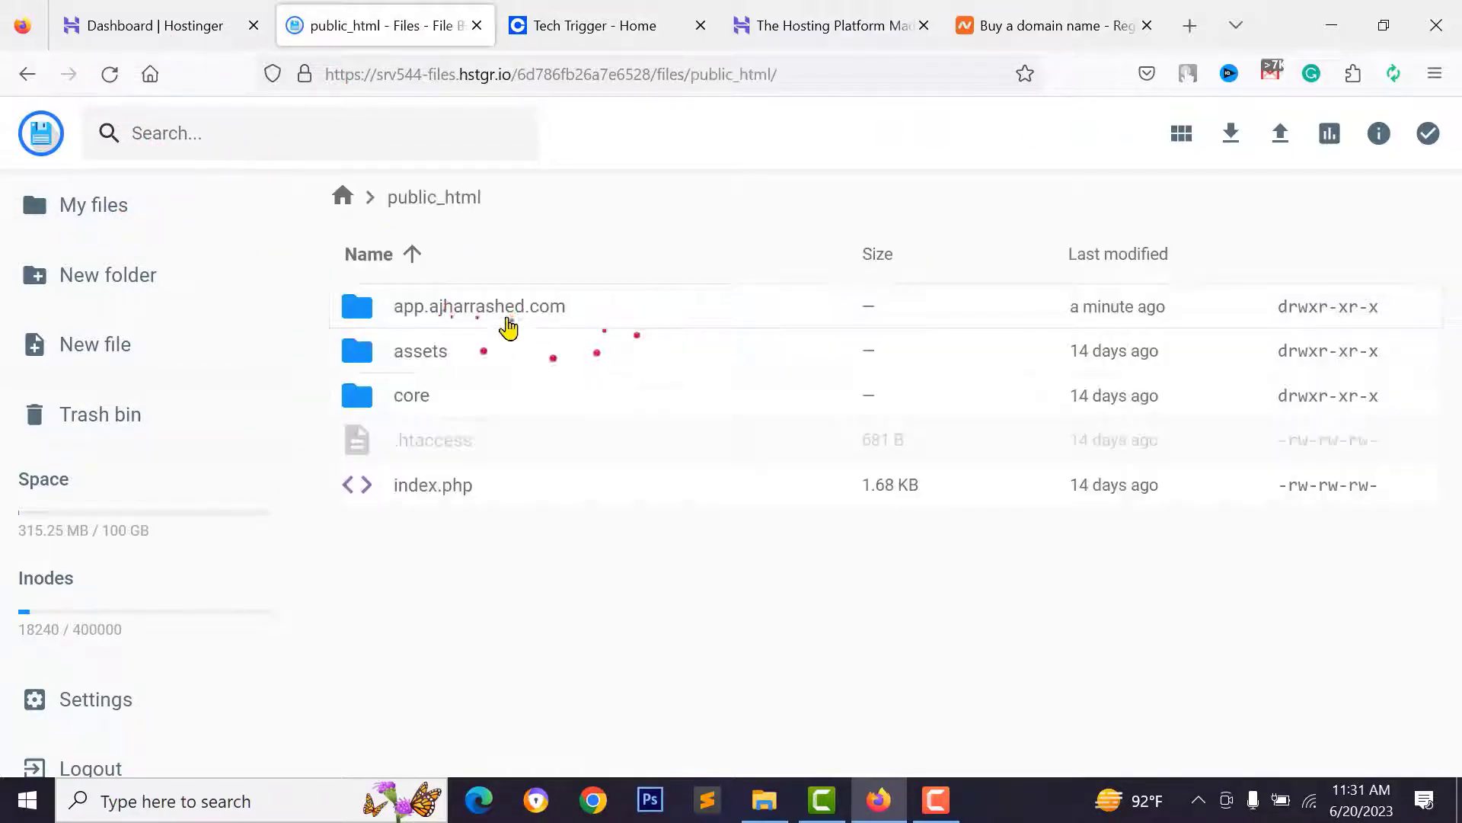
{"action": "left_click", "coordinate": [522, 312]}
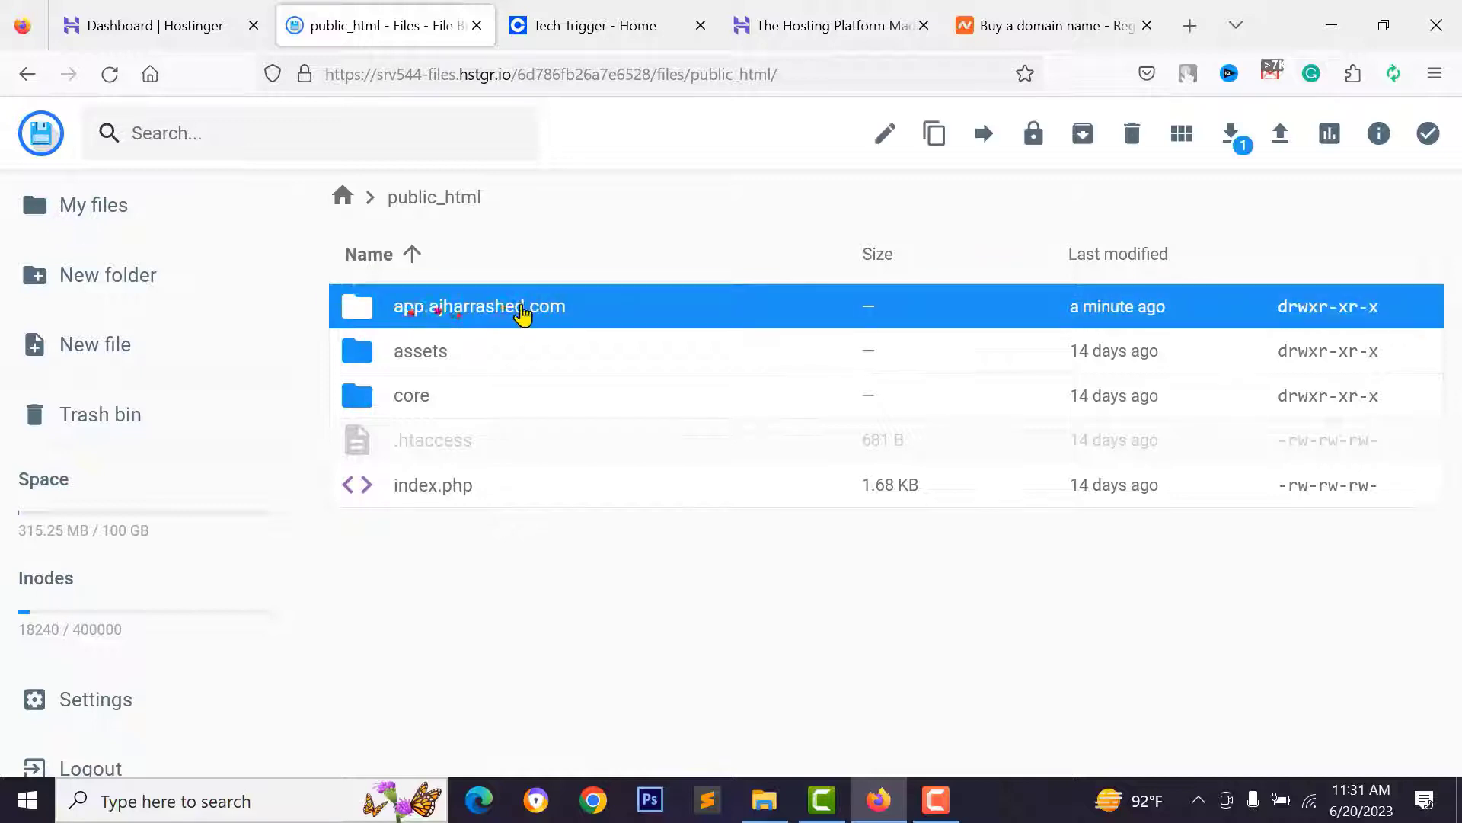
{"action": "double_click", "coordinate": [428, 308]}
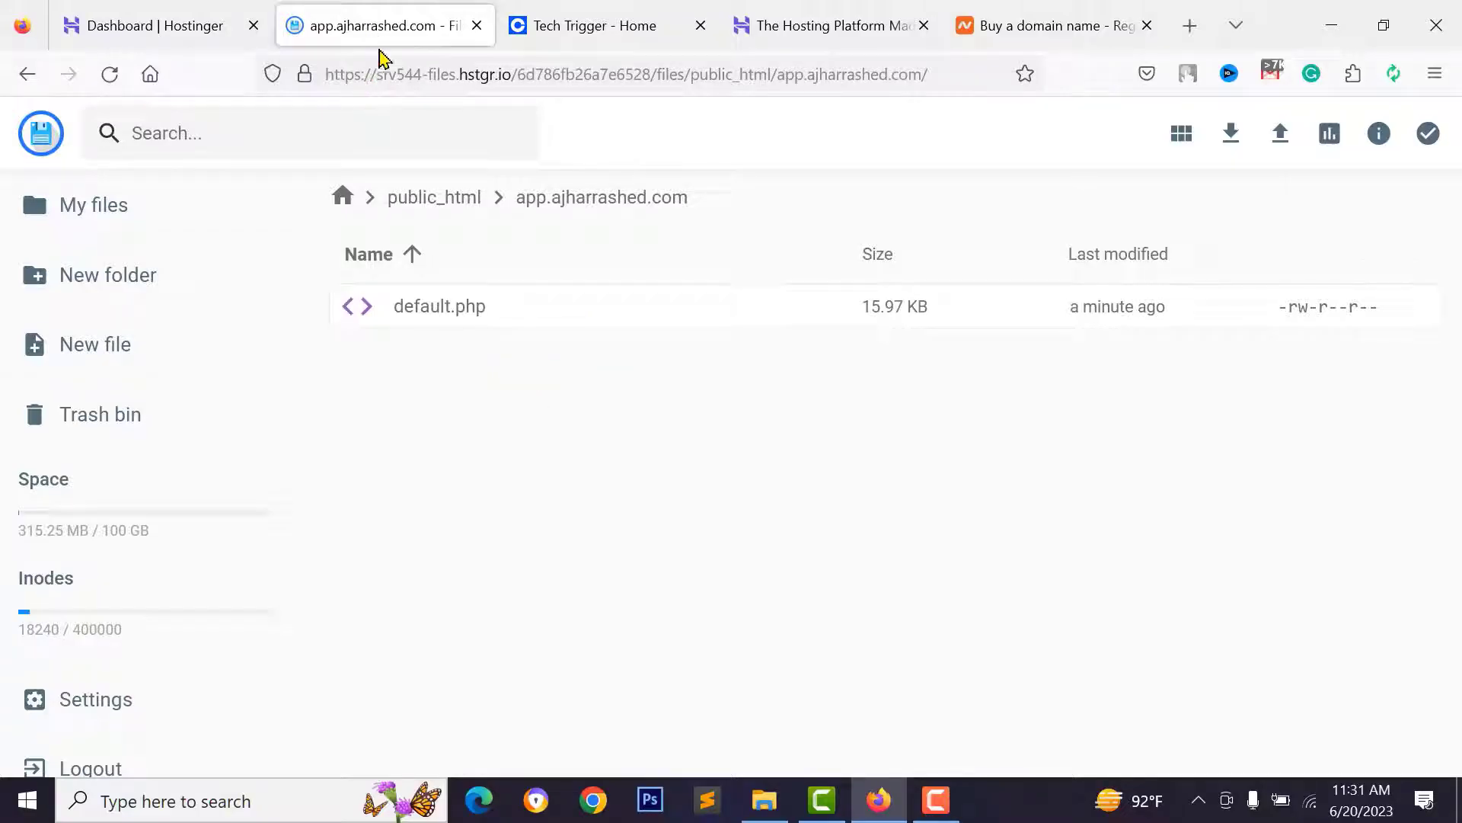
{"action": "left_click", "coordinate": [614, 34]}
{"action": "left_click", "coordinate": [454, 74]}
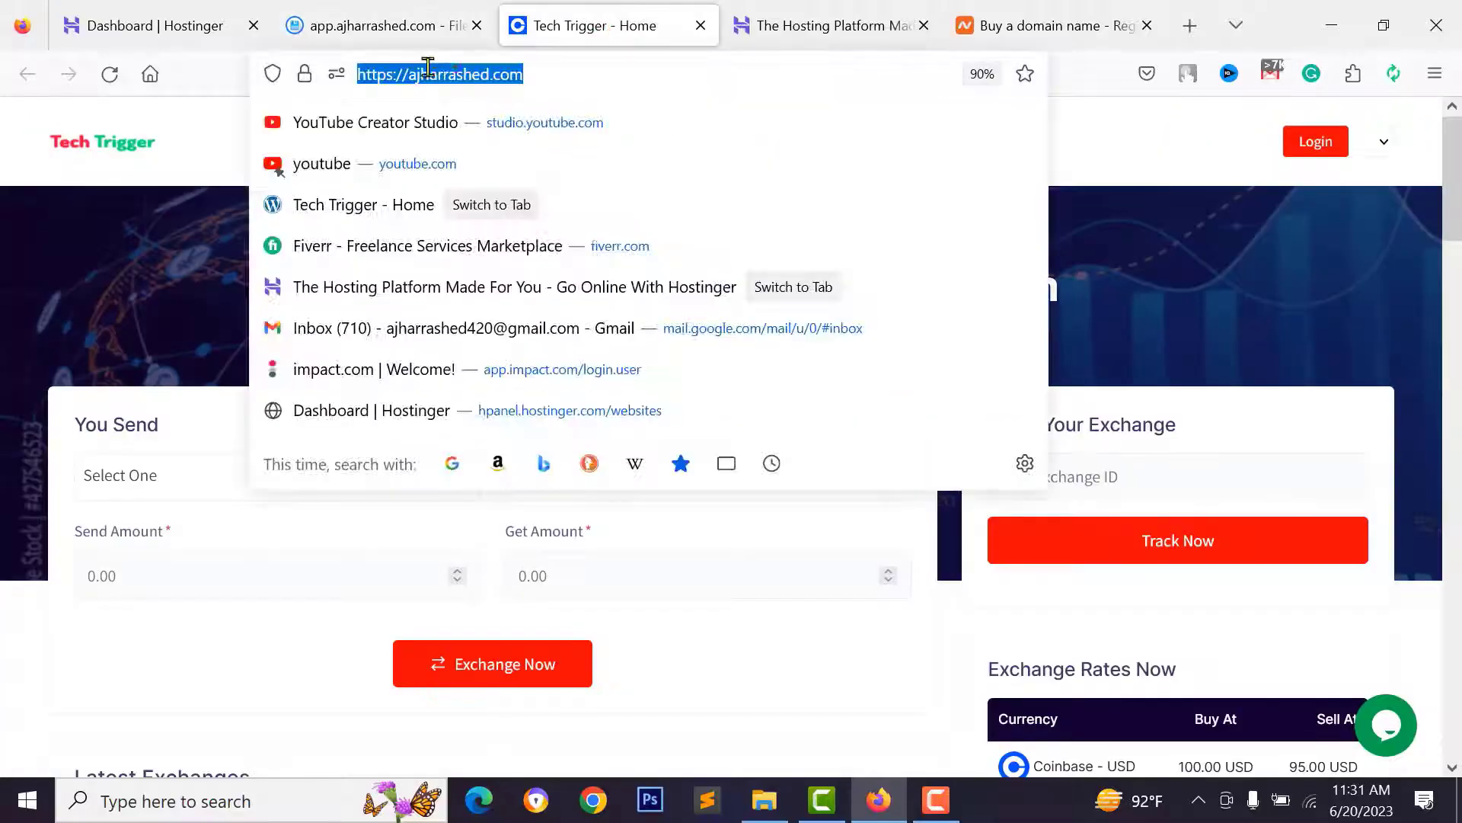
{"action": "left_click", "coordinate": [409, 74]}
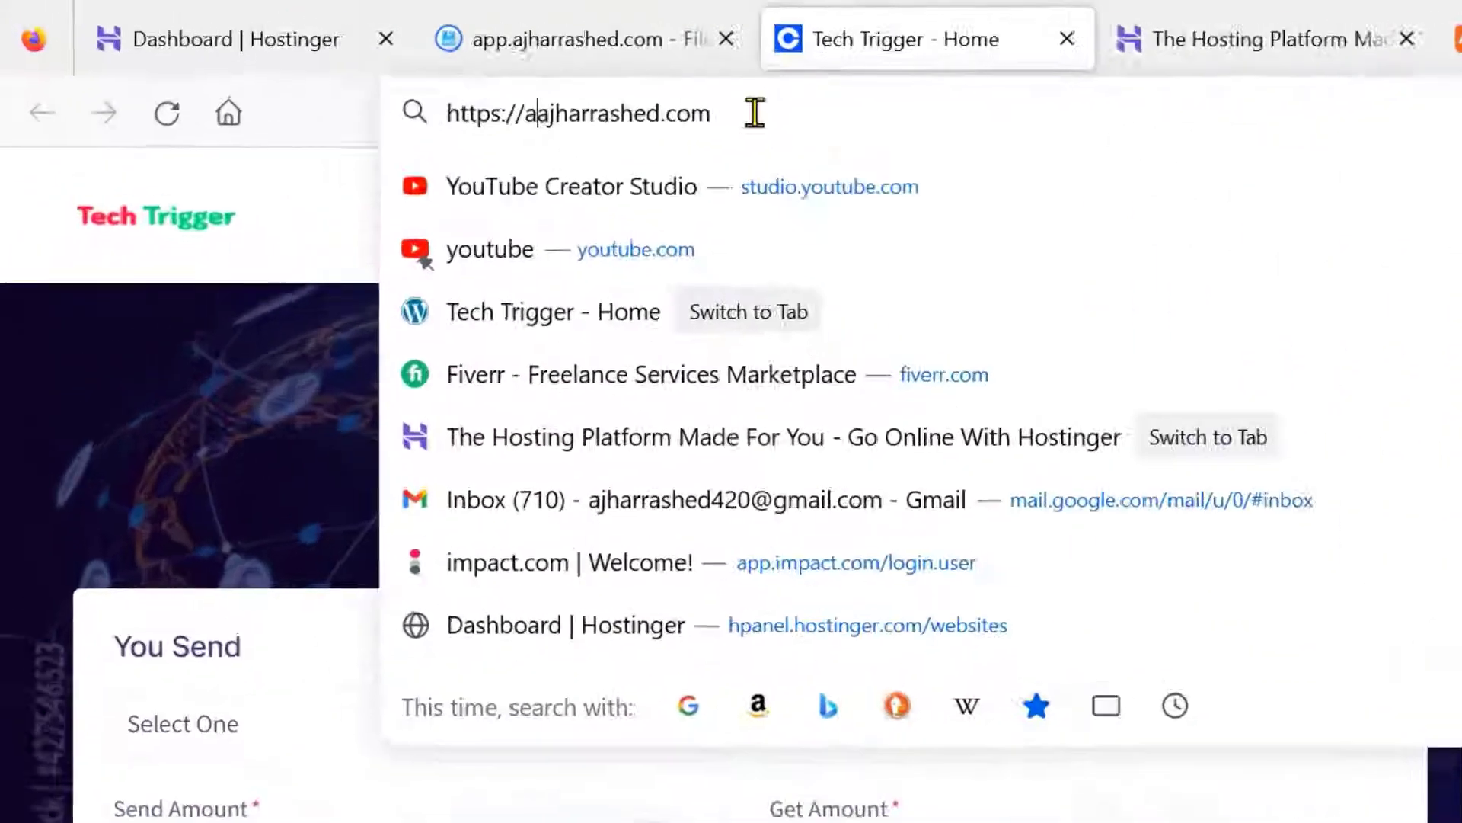
{"action": "type", "text": "app."}
{"action": "key", "text": "Return"}
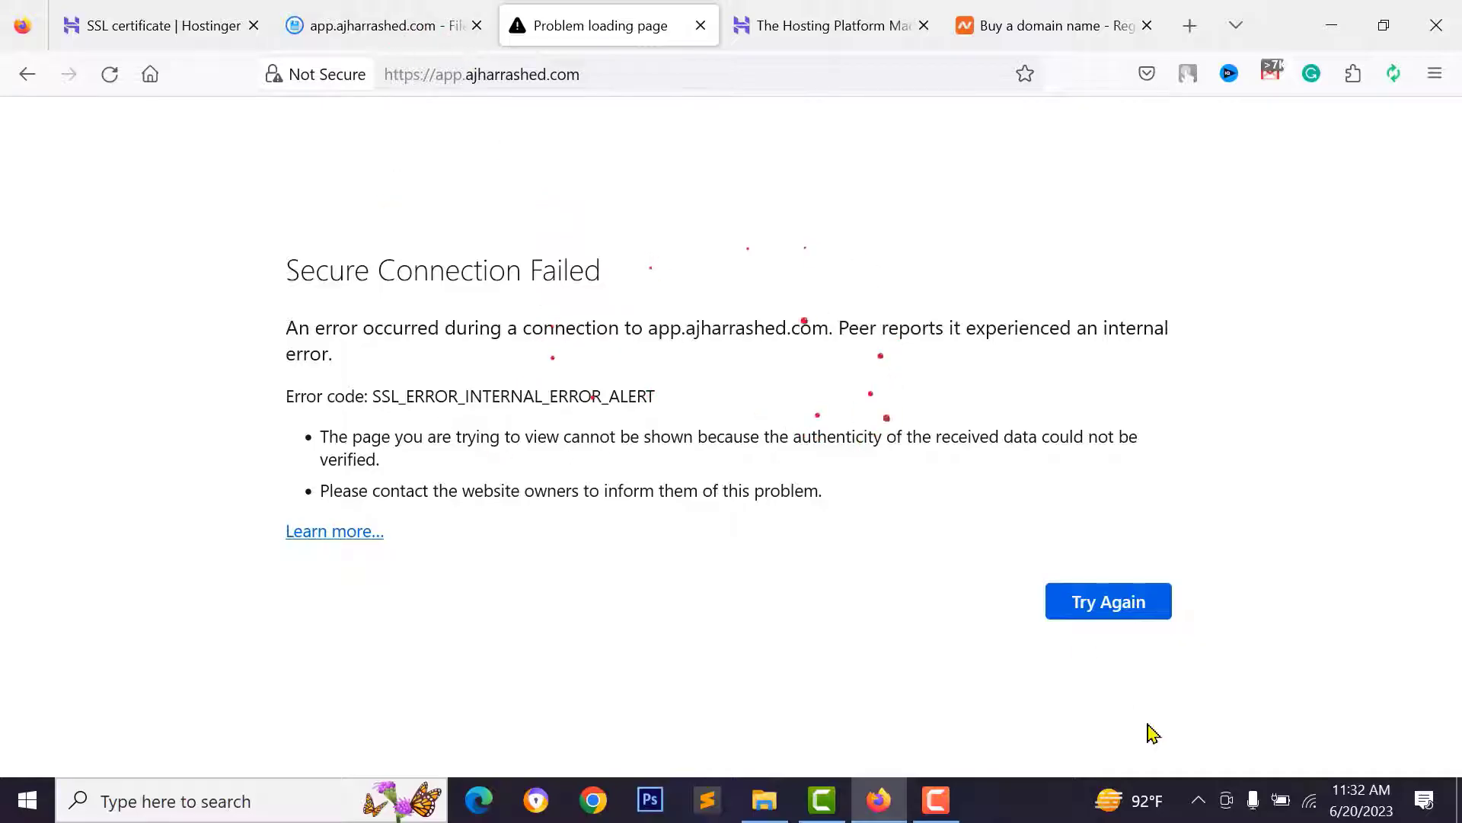
{"action": "left_click", "coordinate": [1080, 603]}
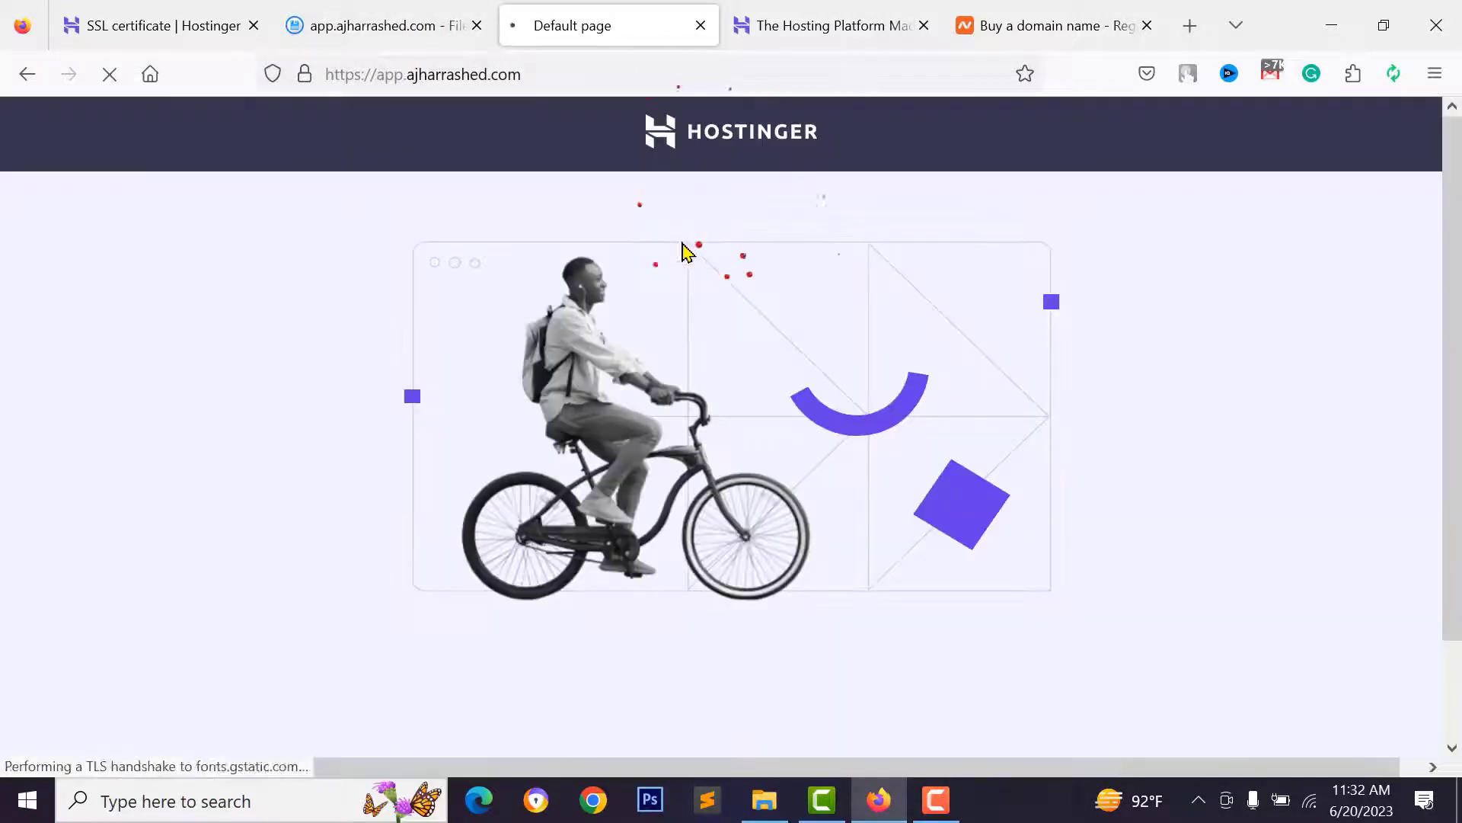
{"action": "left_click", "coordinate": [306, 73]}
{"action": "left_click", "coordinate": [729, 390]}
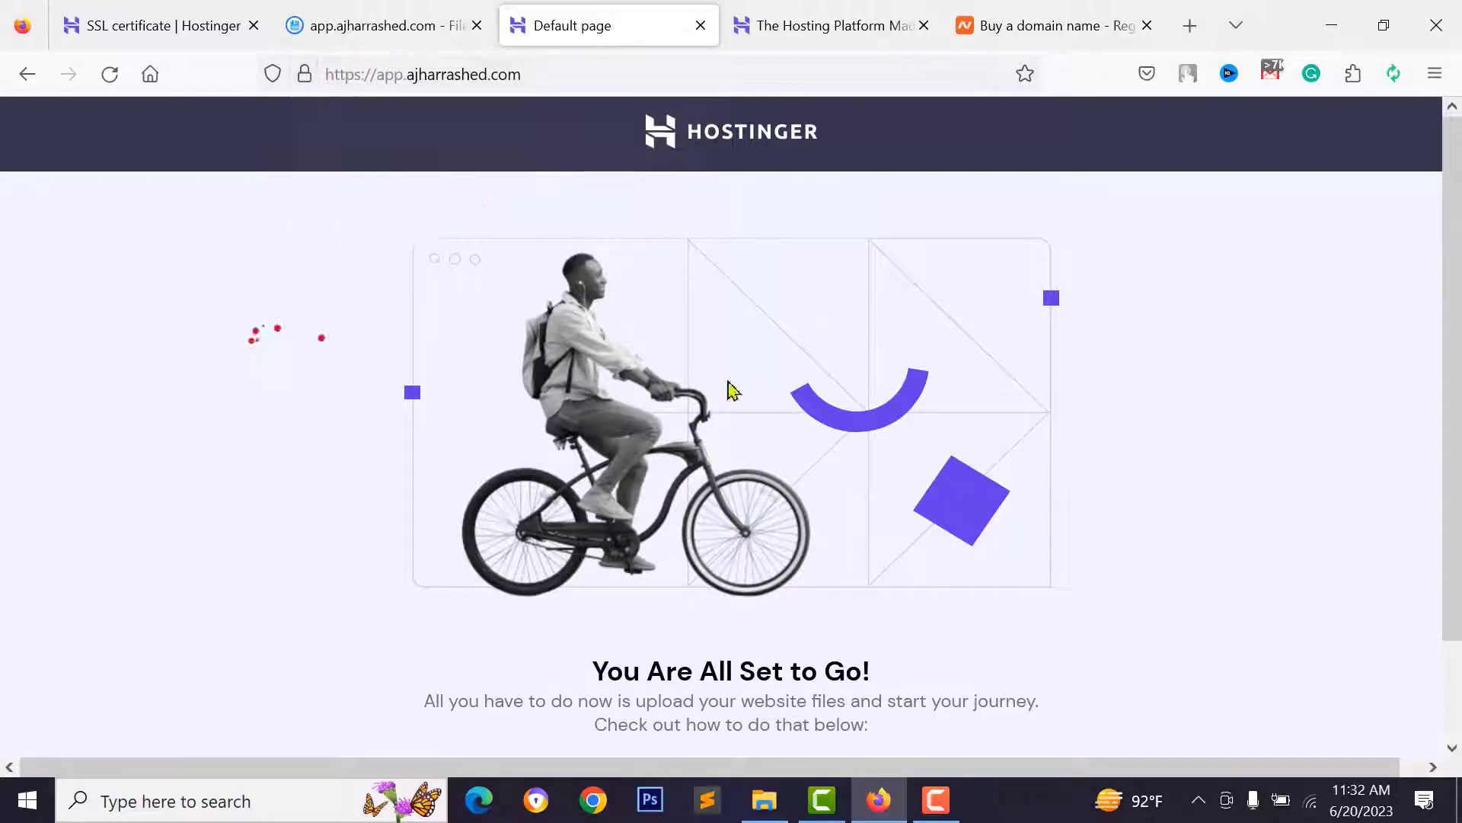
{"action": "left_click", "coordinate": [435, 34]}
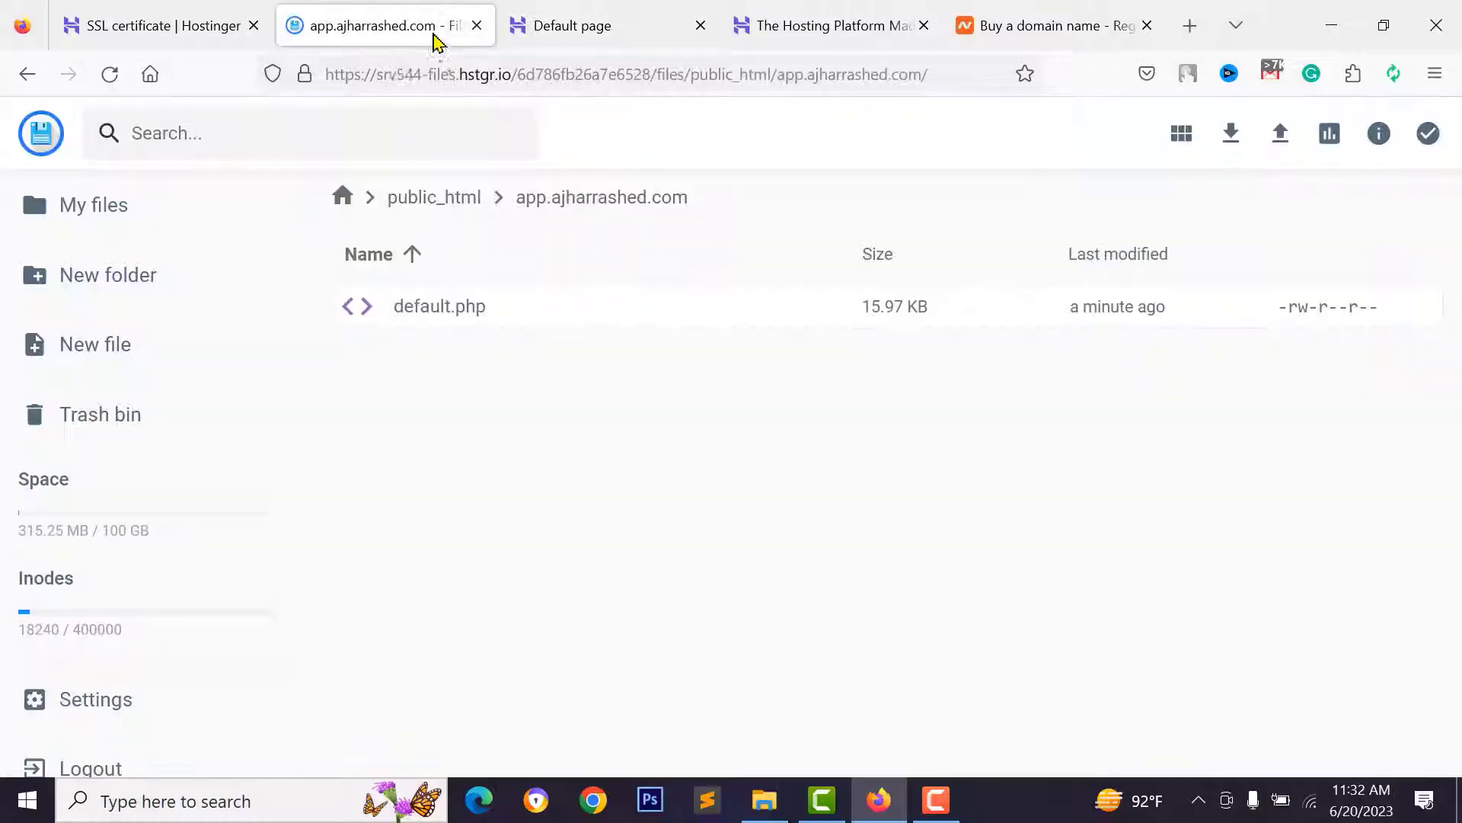
- Permanently delete default.php from the app.ajharrashed.com folder
{"action": "left_click", "coordinate": [578, 299]}
{"action": "right_click", "coordinate": [586, 295]}
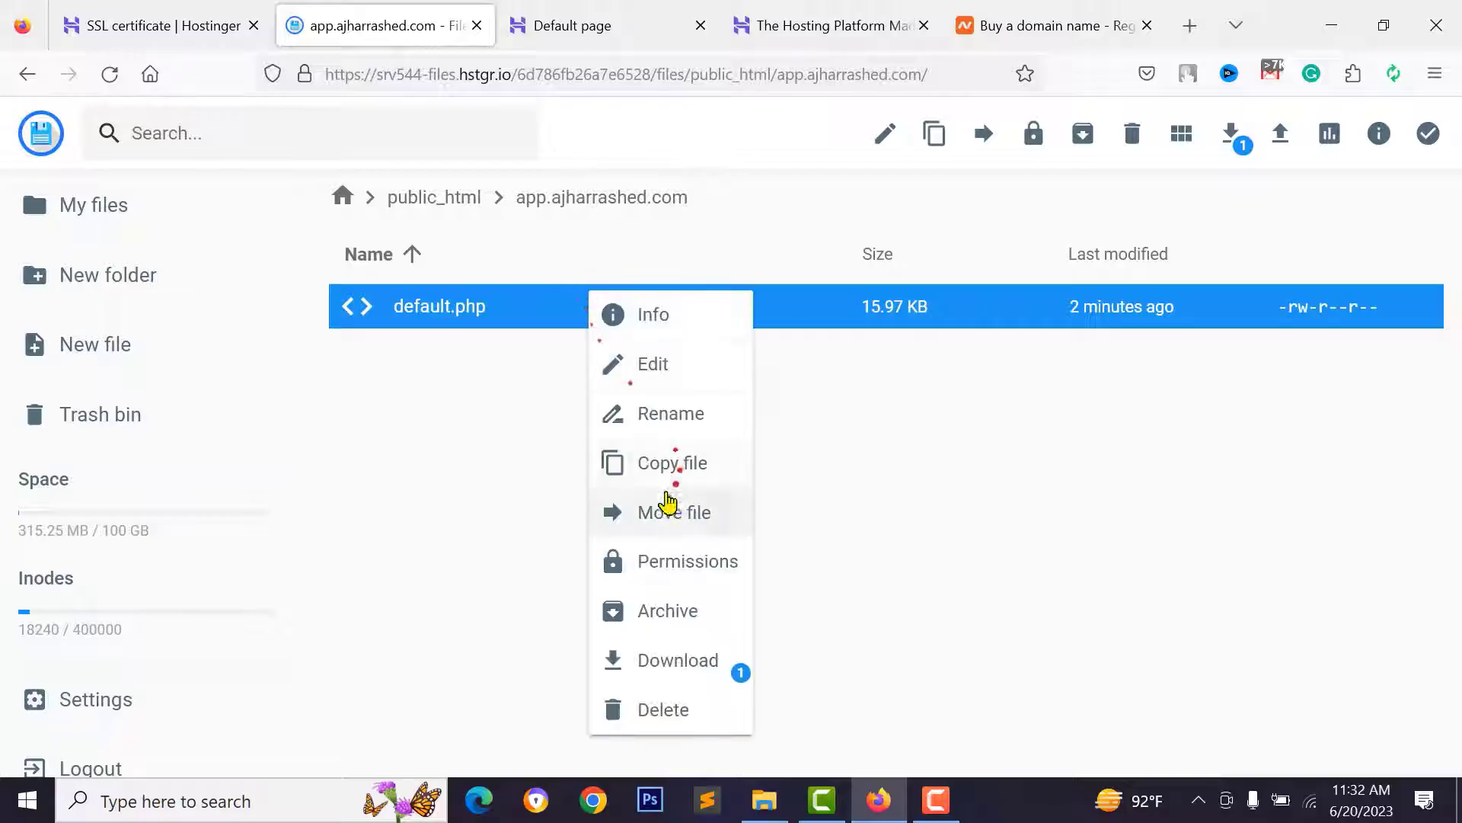
{"action": "left_click", "coordinate": [660, 715]}
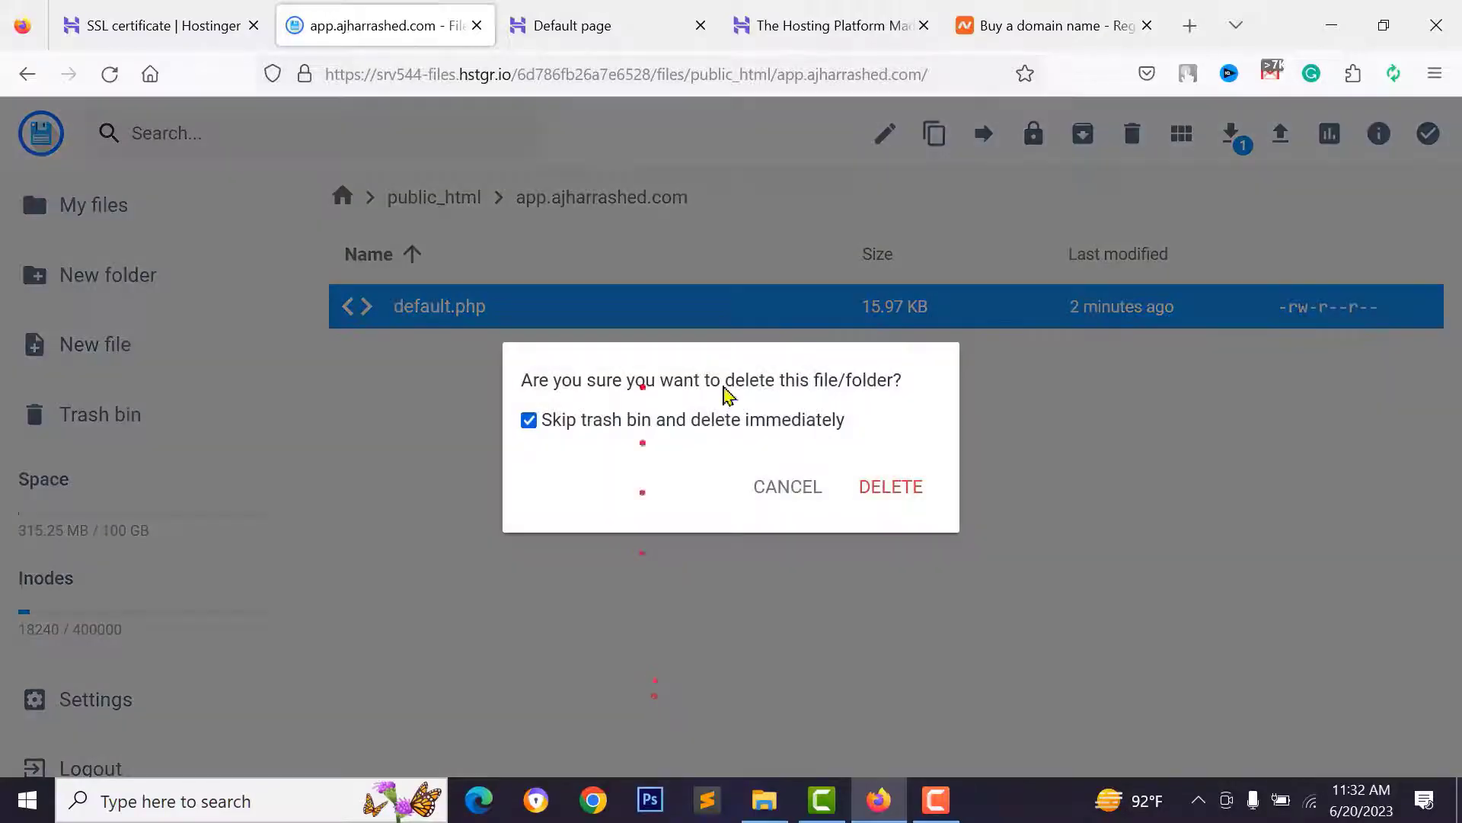
{"action": "left_click", "coordinate": [888, 488]}
- Reload the subdomain to confirm 403 Forbidden, then bring up File Manager's upload options
{"action": "left_click", "coordinate": [578, 26]}
{"action": "left_click", "coordinate": [110, 74]}
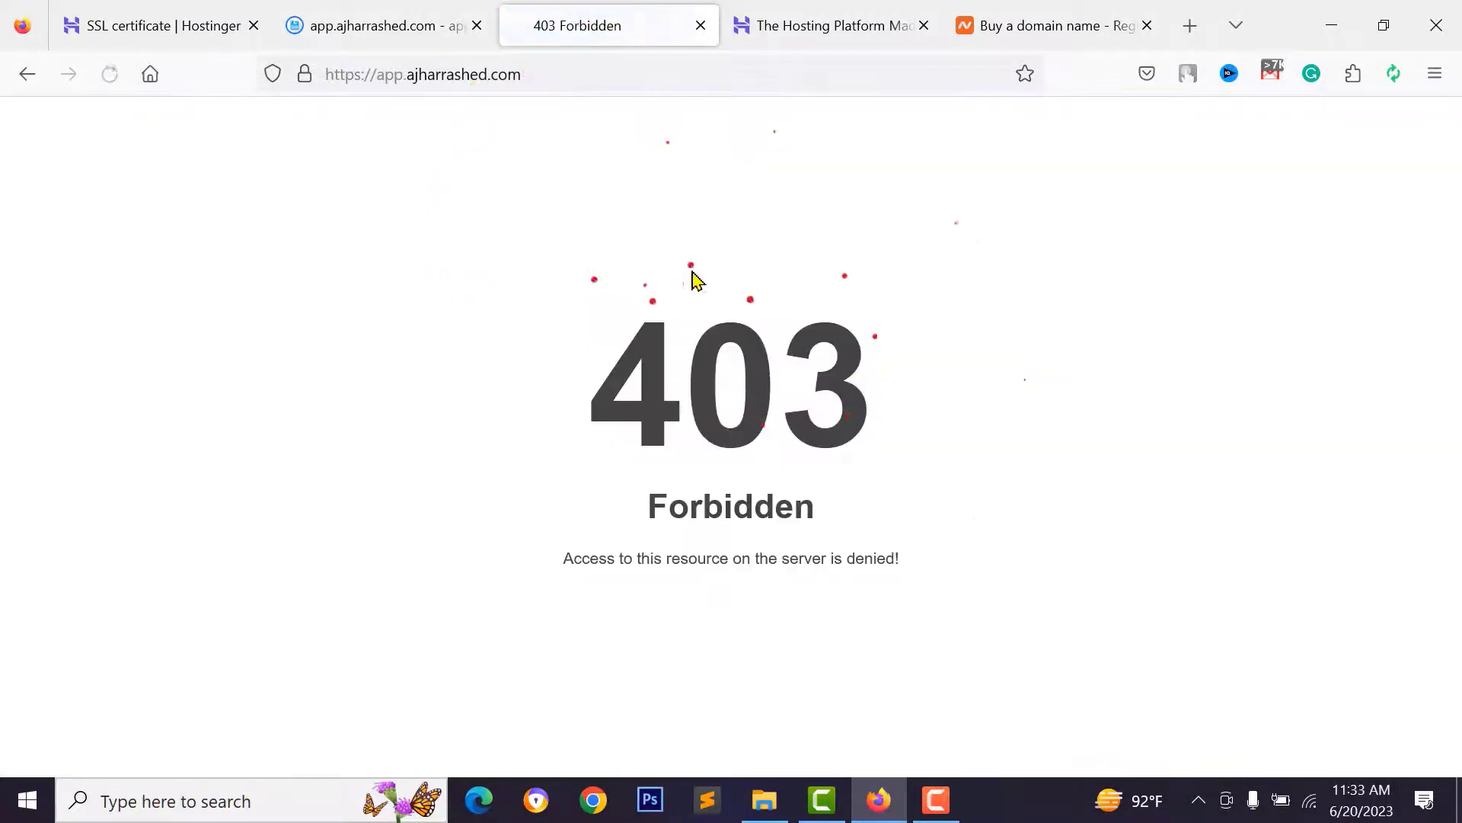
{"action": "left_click_drag", "start_coordinate": [634, 459], "coordinate": [815, 562]}
{"action": "left_click", "coordinate": [661, 350]}
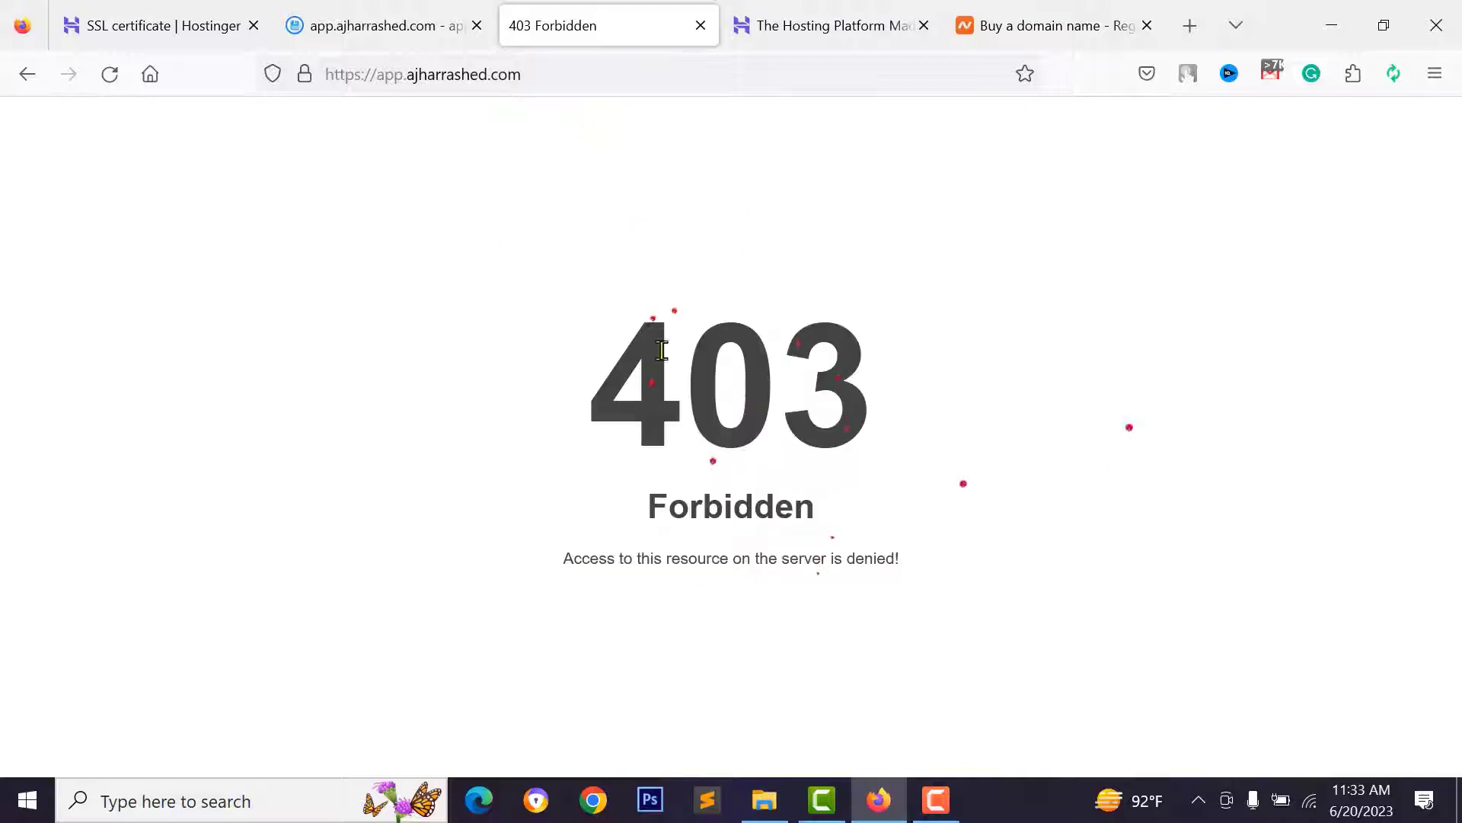
{"action": "left_click", "coordinate": [396, 26]}
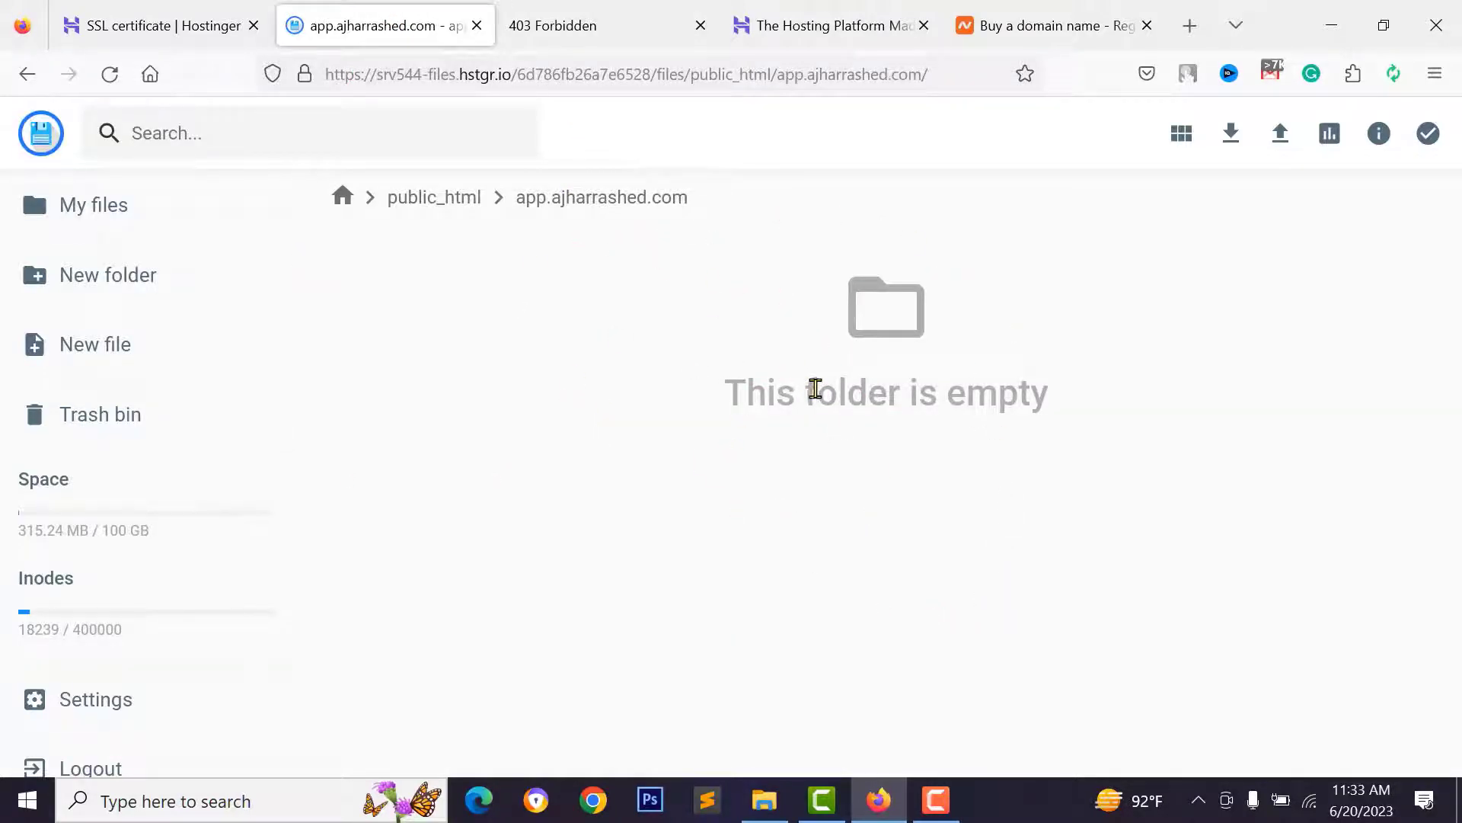
{"action": "left_click", "coordinate": [1279, 138]}
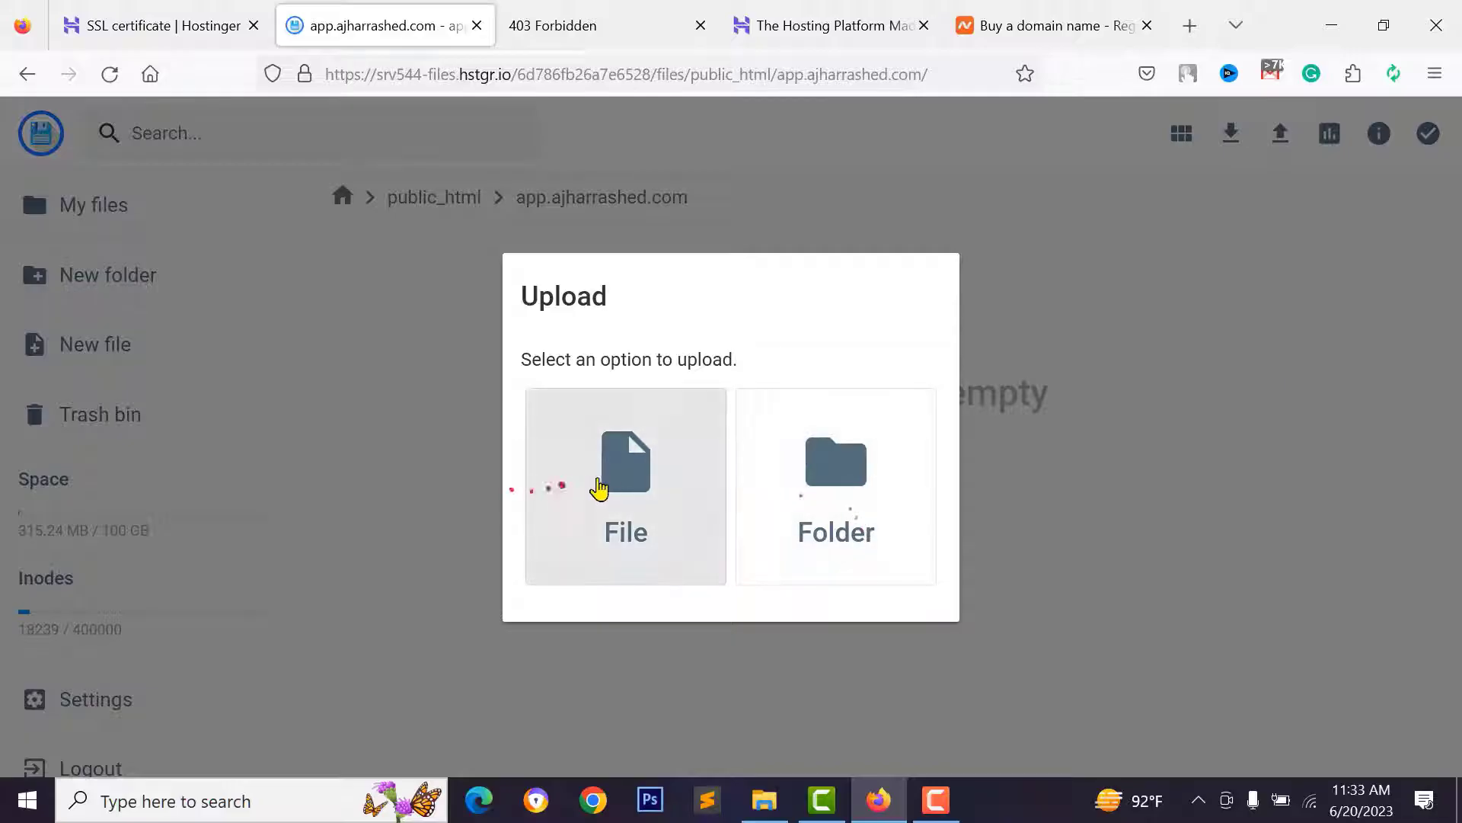
- Upload the Taskly codecanyon zip into the app.ajharrashed.com folder
{"action": "left_click", "coordinate": [681, 488]}
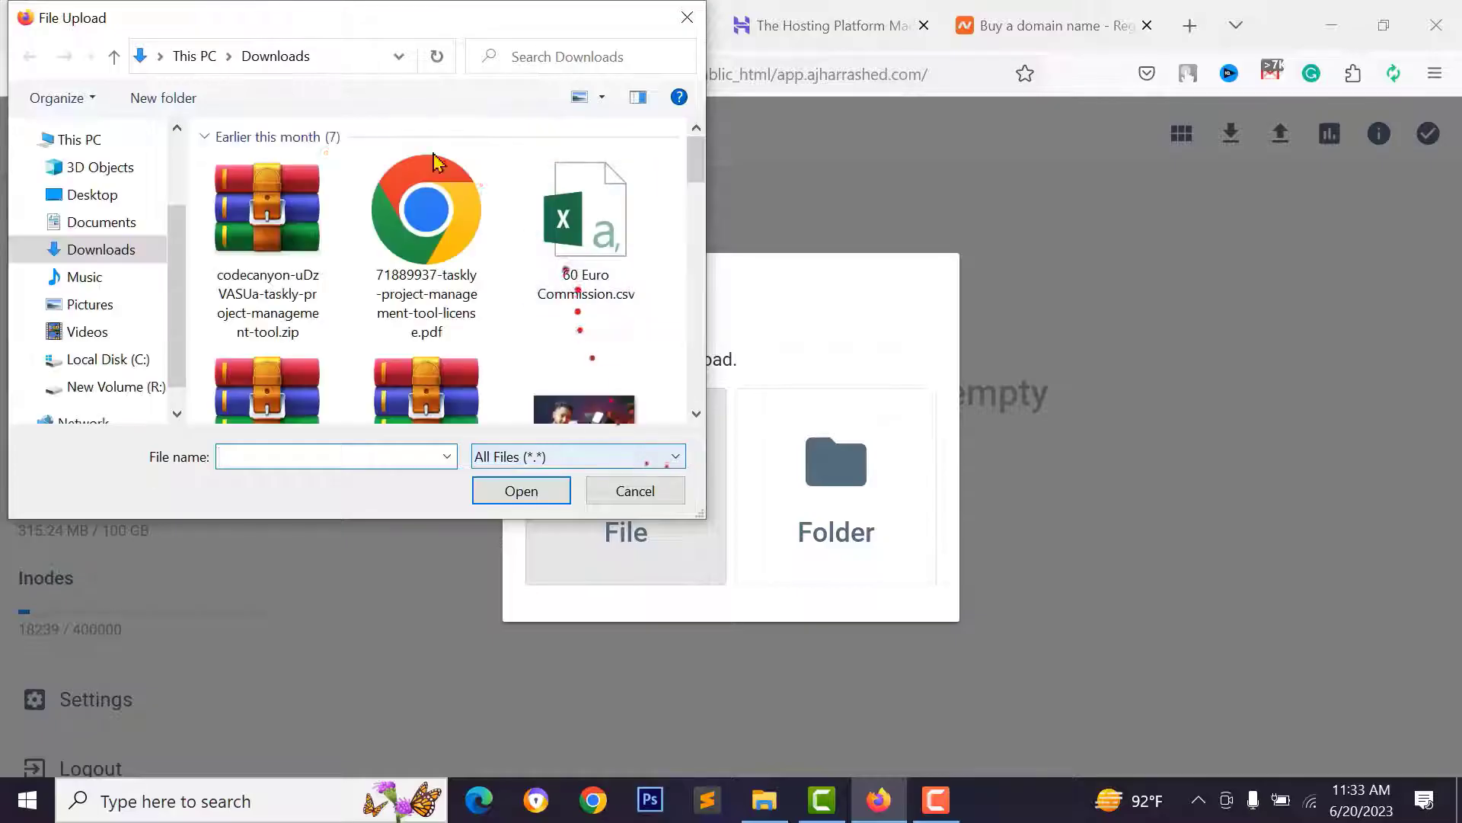
{"action": "left_click", "coordinate": [290, 234]}
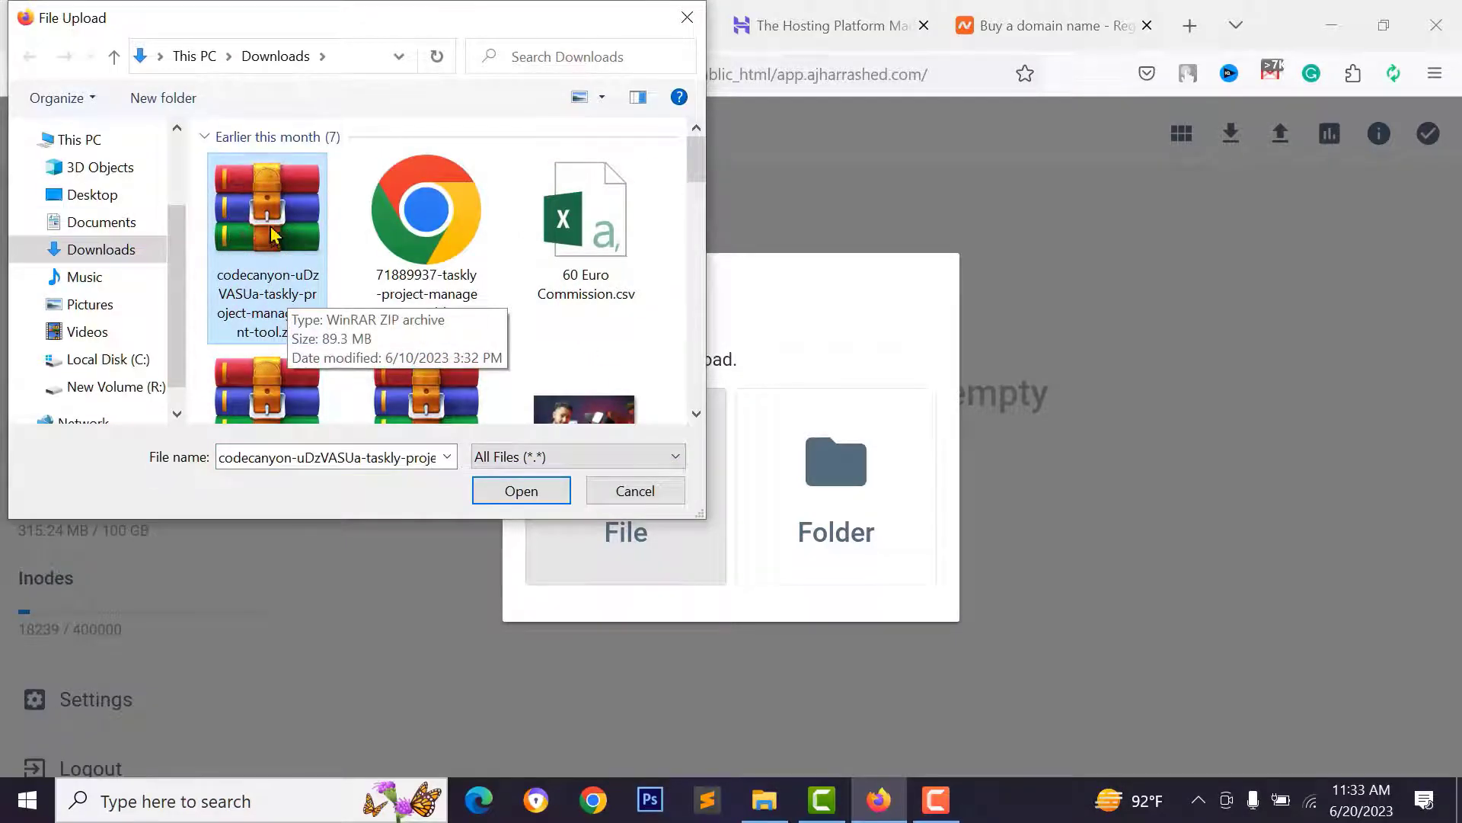
{"action": "left_click", "coordinate": [491, 491]}
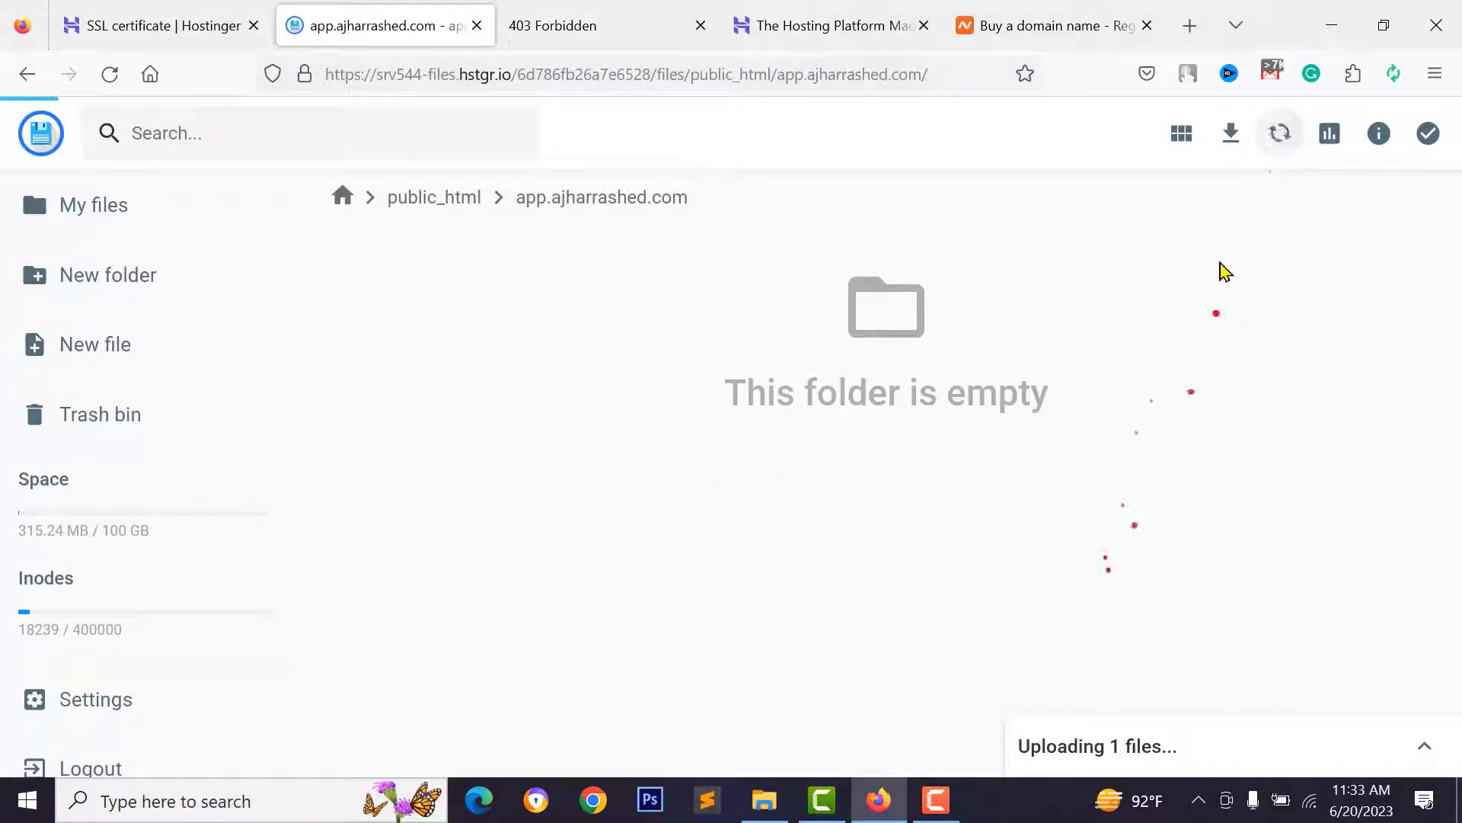
{"action": "left_click", "coordinate": [1423, 745]}
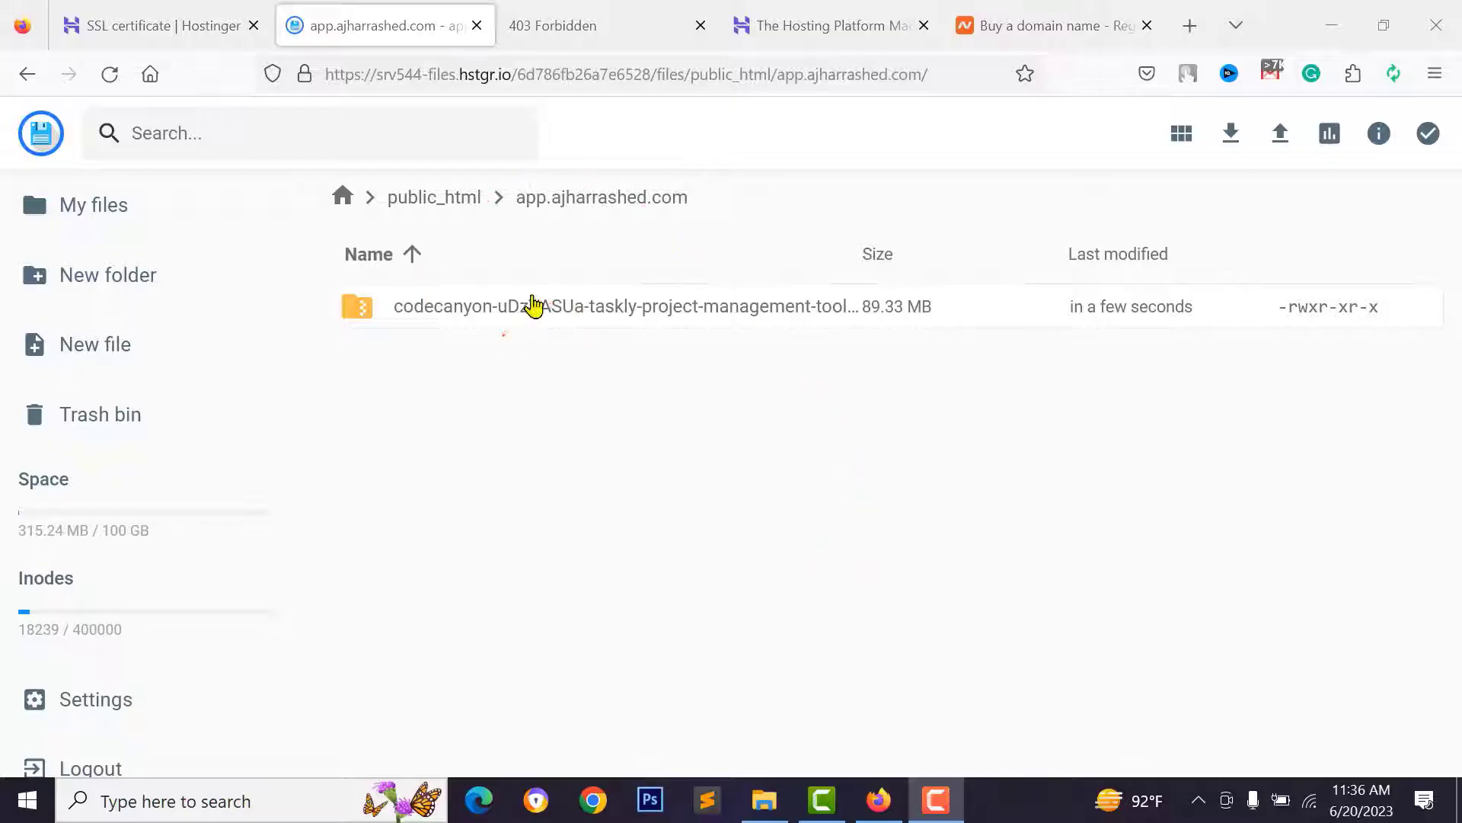
- Extract the uploaded zip into the current folder using / as the destination
{"action": "left_click", "coordinate": [511, 308]}
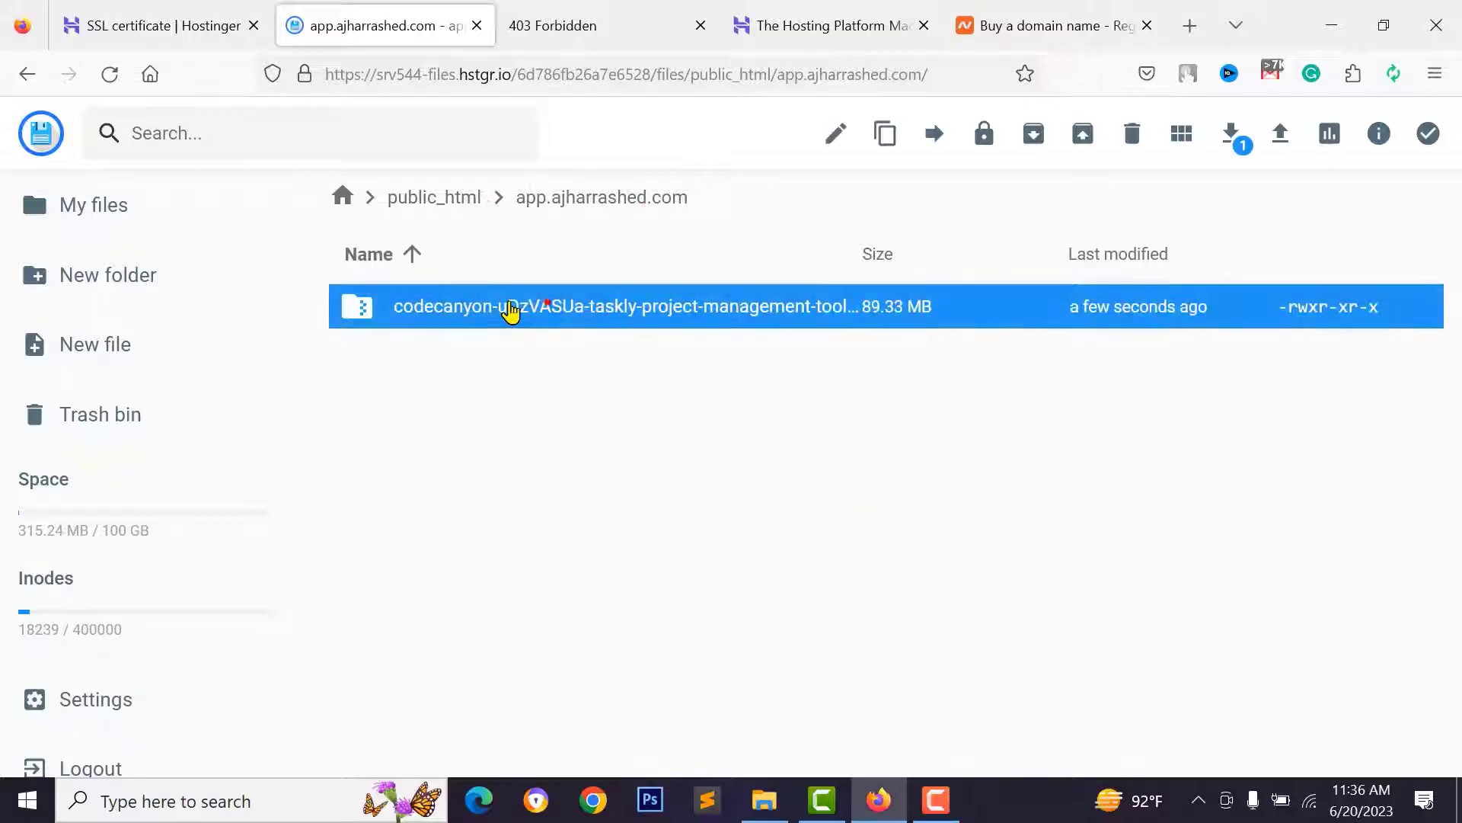
{"action": "right_click", "coordinate": [557, 303]}
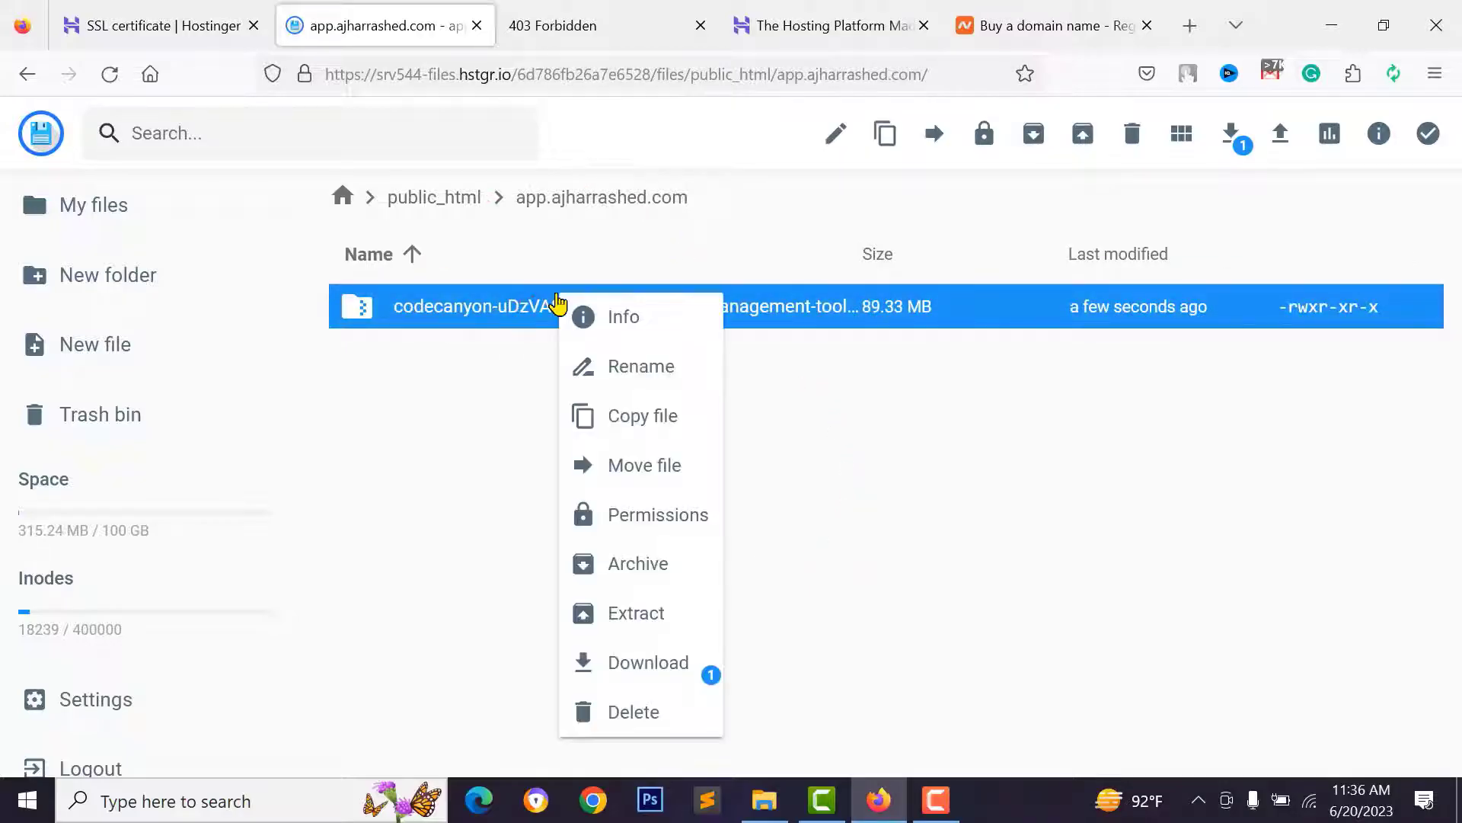
{"action": "right_click", "coordinate": [519, 303]}
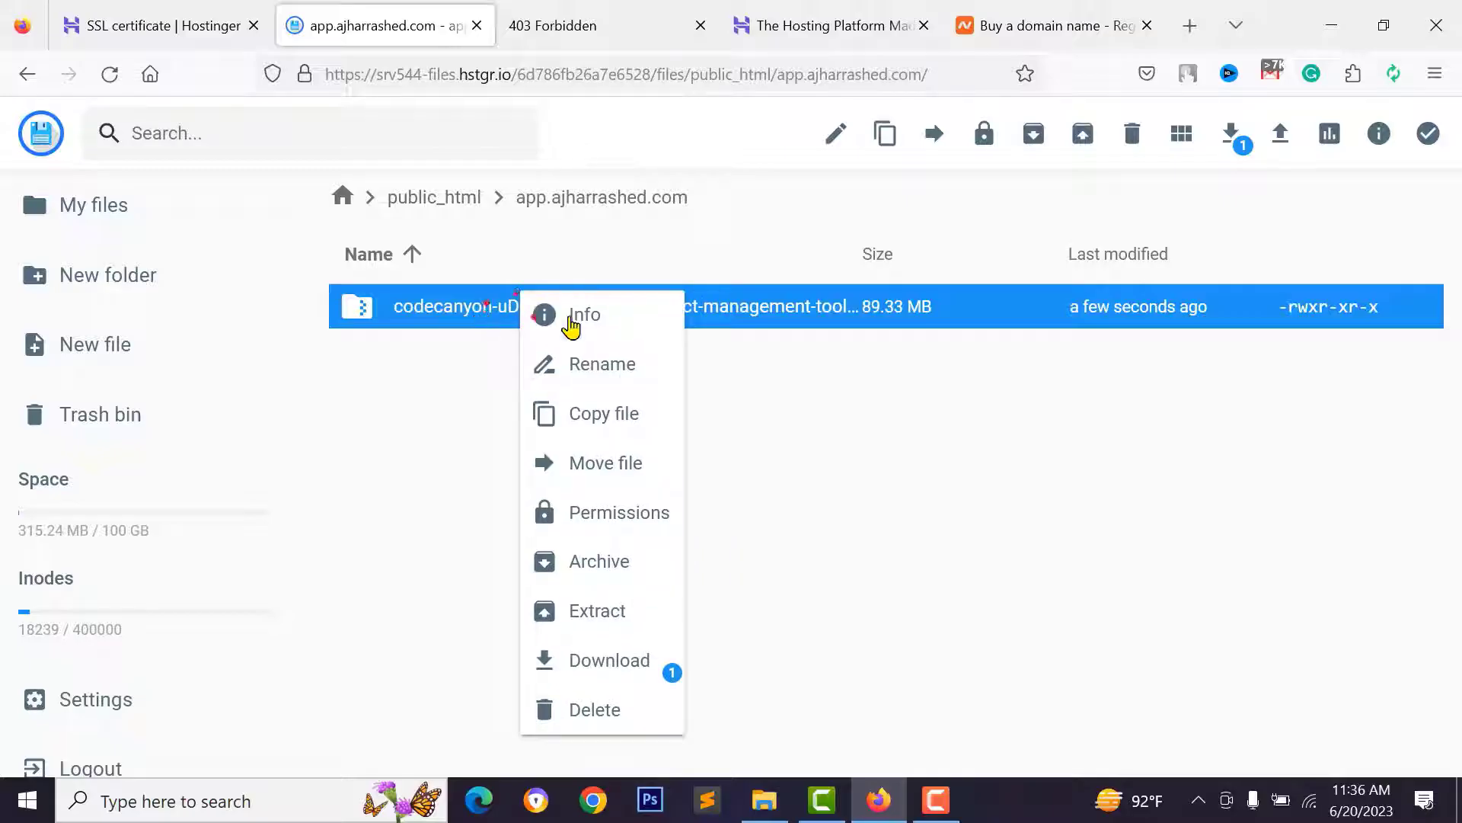
{"action": "left_click", "coordinate": [583, 610]}
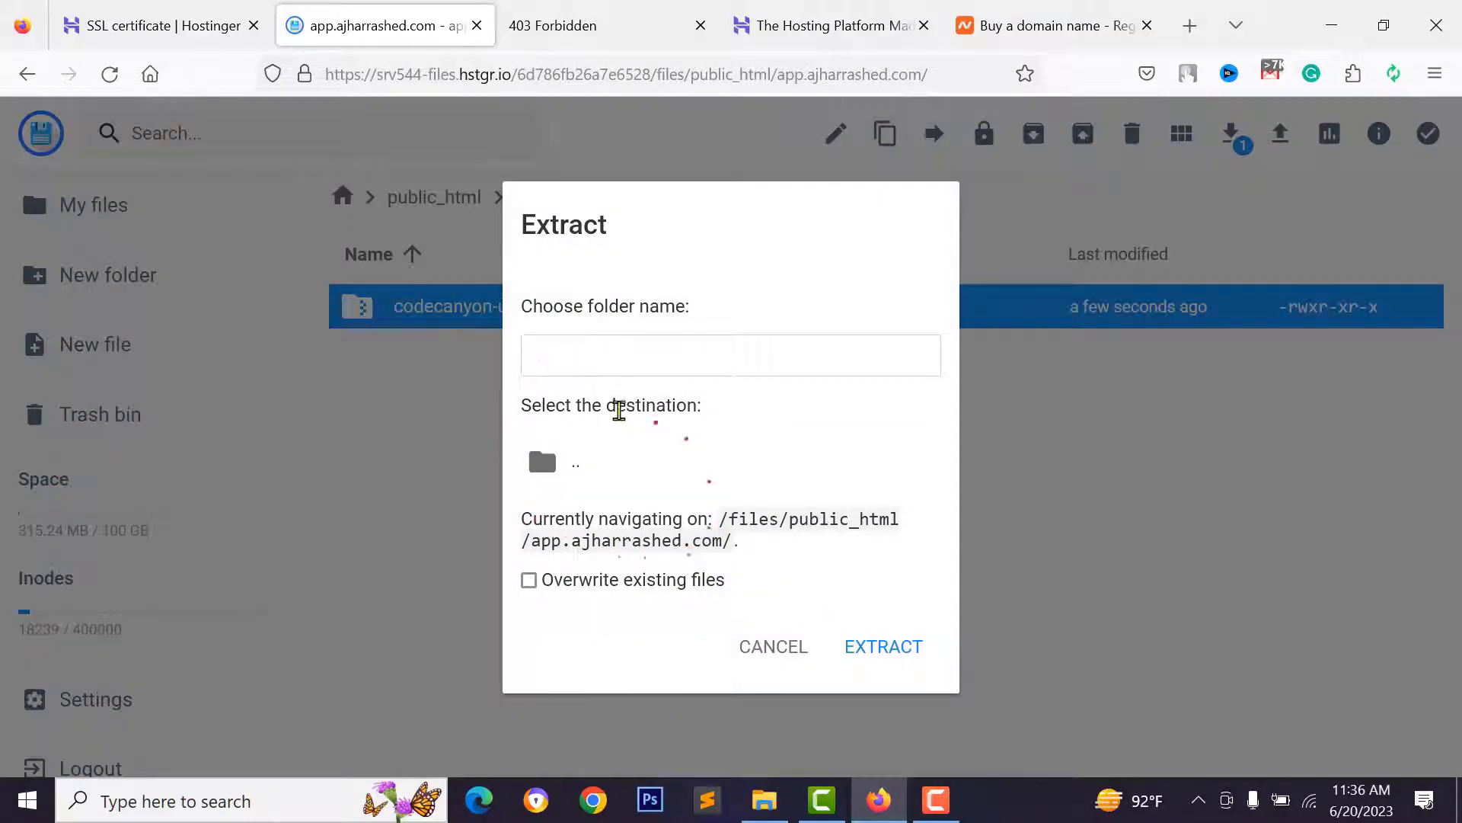
{"action": "triple_click", "coordinate": [679, 314]}
{"action": "left_click", "coordinate": [695, 326]}
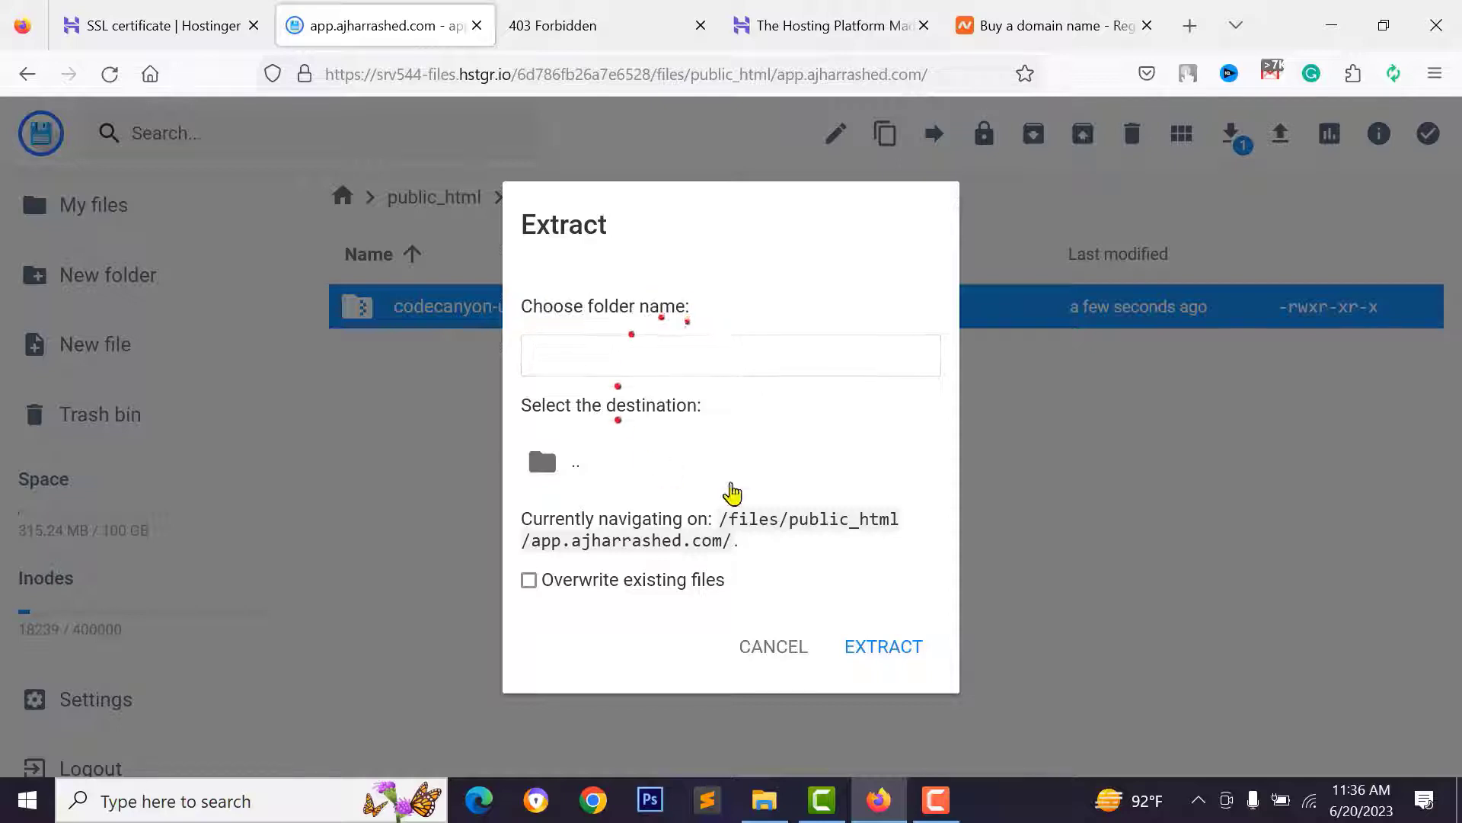
{"action": "left_click", "coordinate": [594, 336]}
{"action": "type", "text": "/"}
{"action": "left_click", "coordinate": [881, 649]}
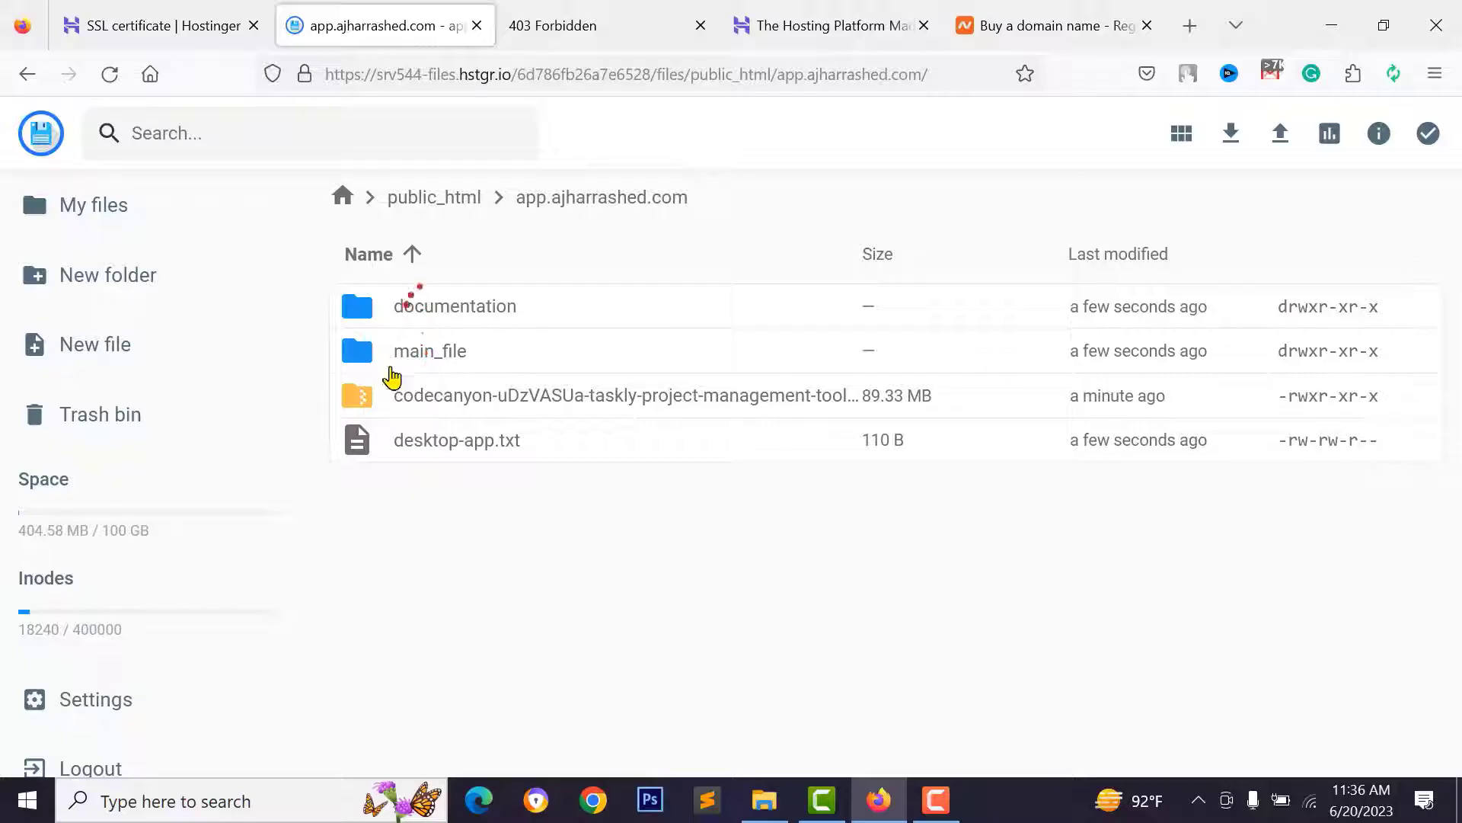
- Open the main_file folder and select all 31 items inside it
{"action": "double_click", "coordinate": [419, 350]}
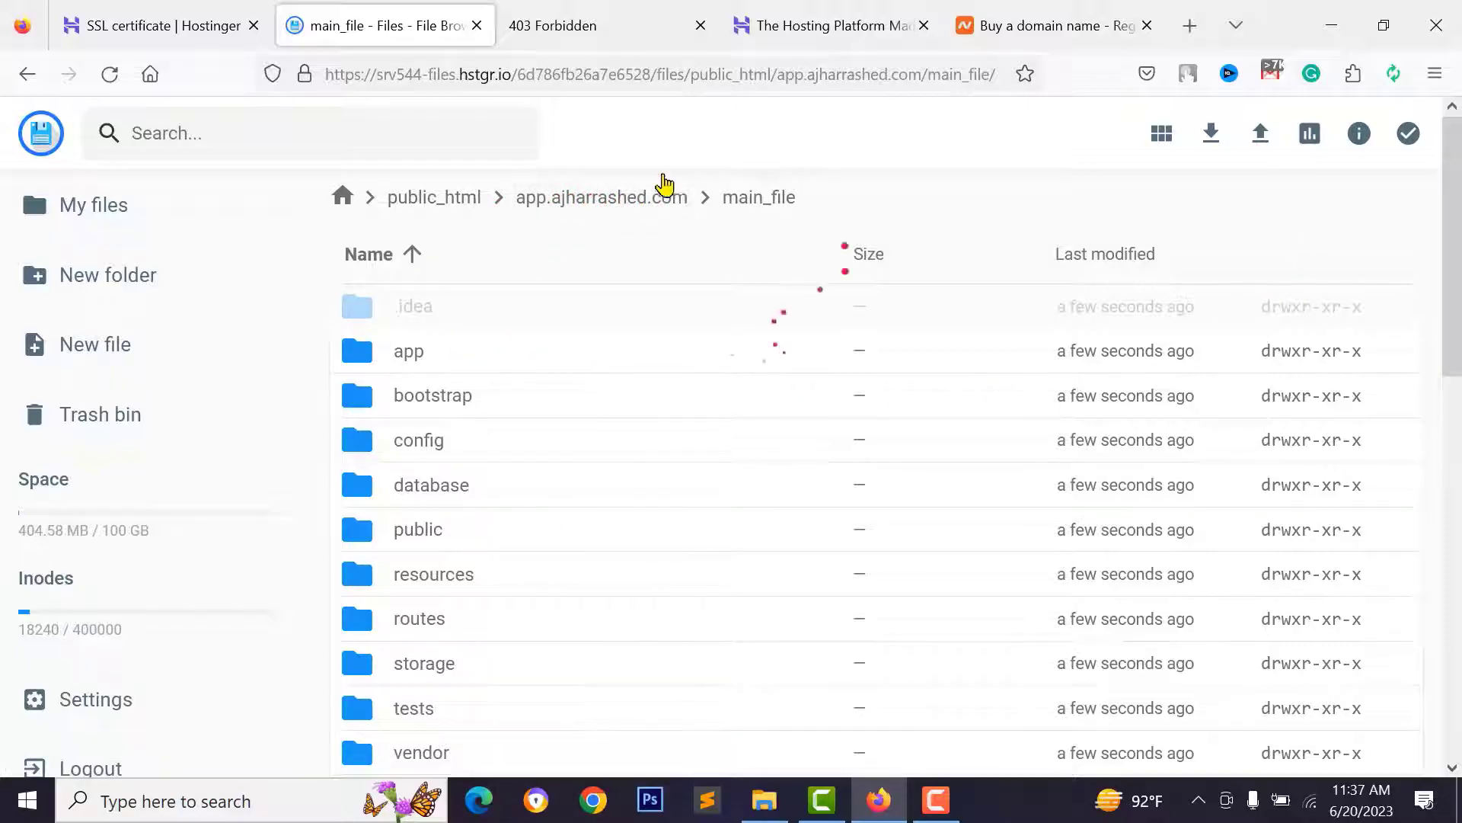
{"action": "left_click", "coordinate": [499, 308]}
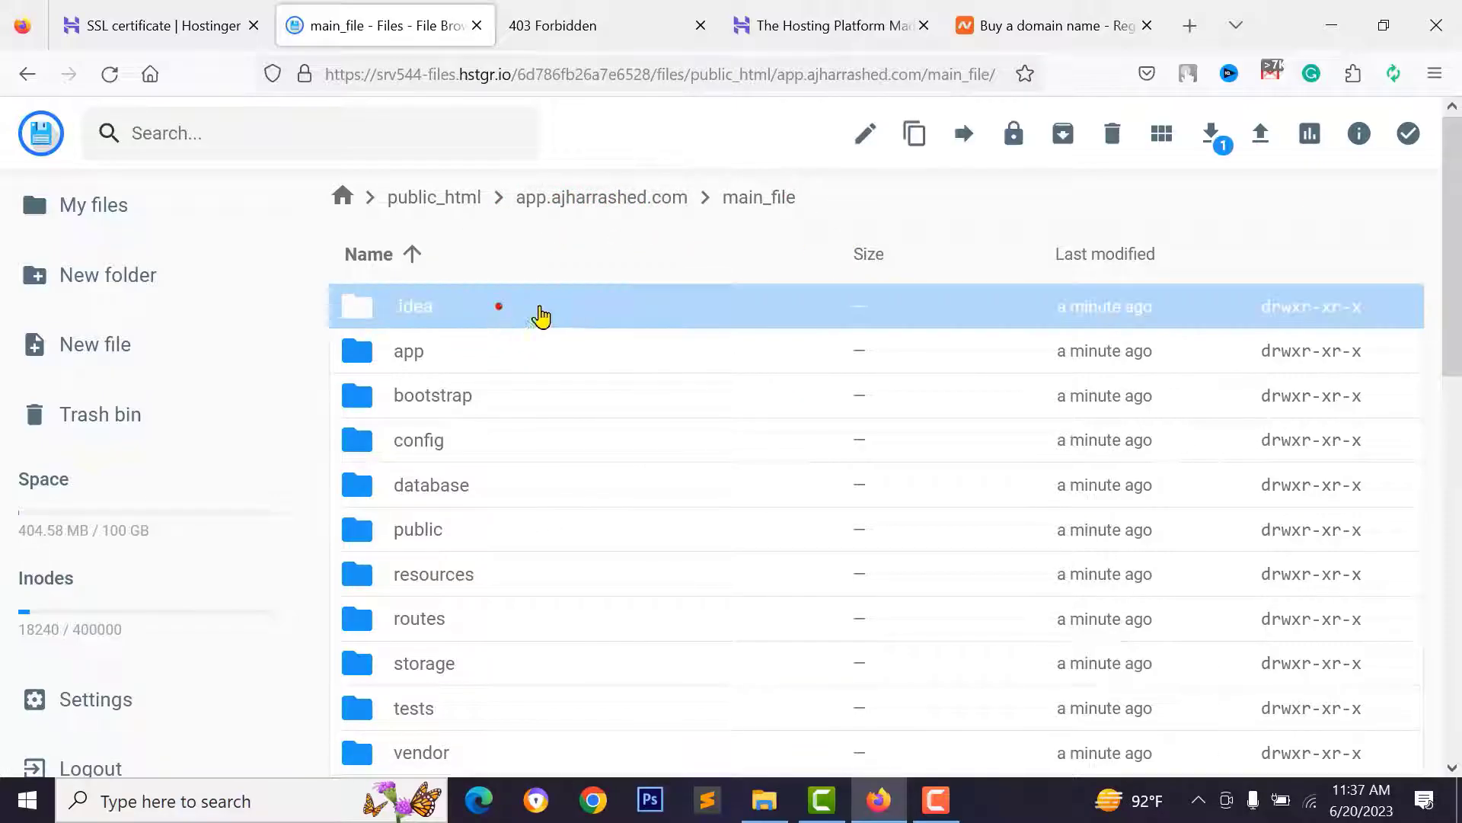
{"action": "scroll", "coordinate": [584, 308], "scroll_direction": "down", "scroll_amount": 10}
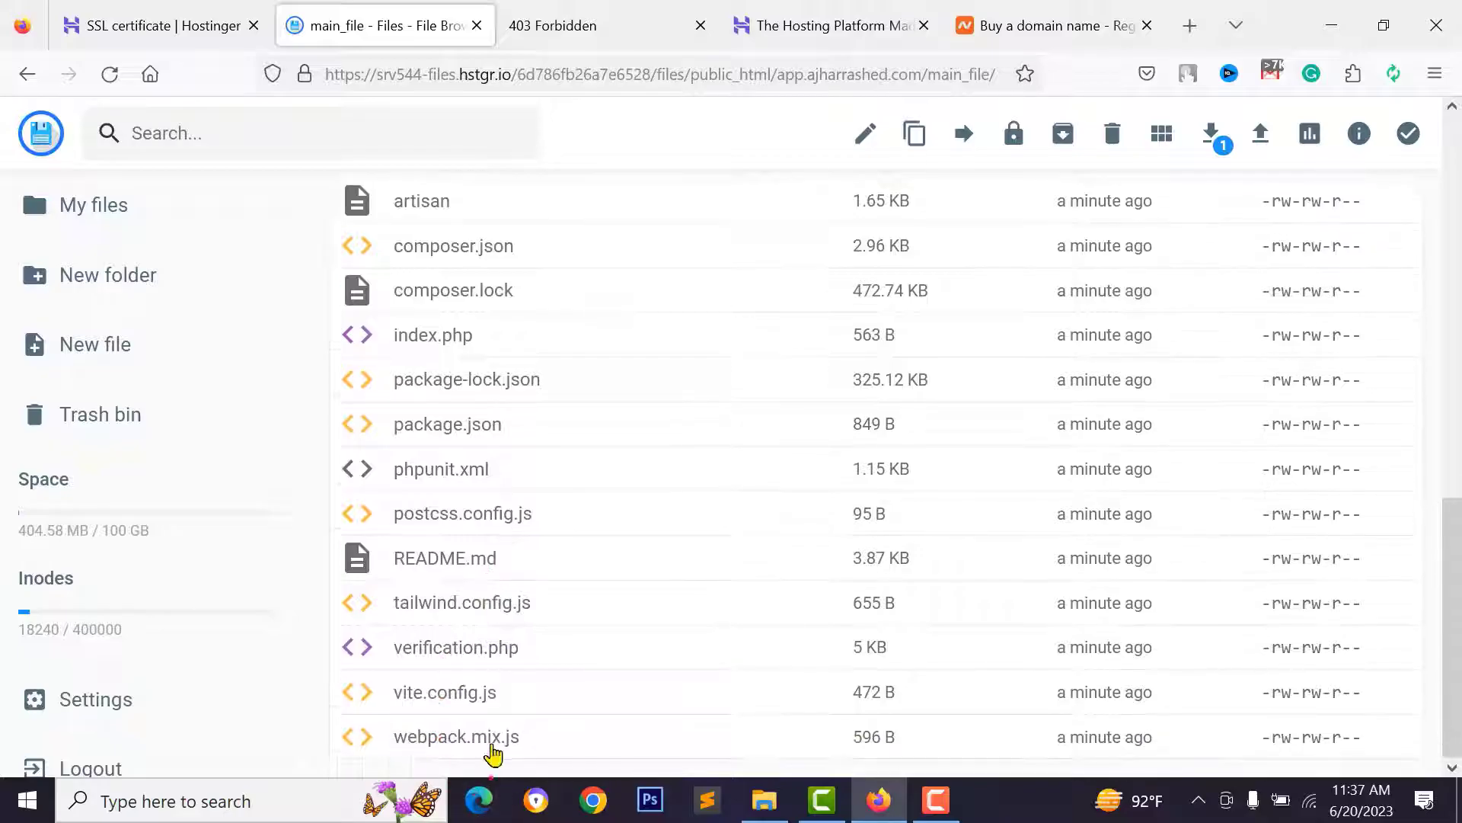
{"action": "left_click", "coordinate": [553, 745], "text": "shift"}
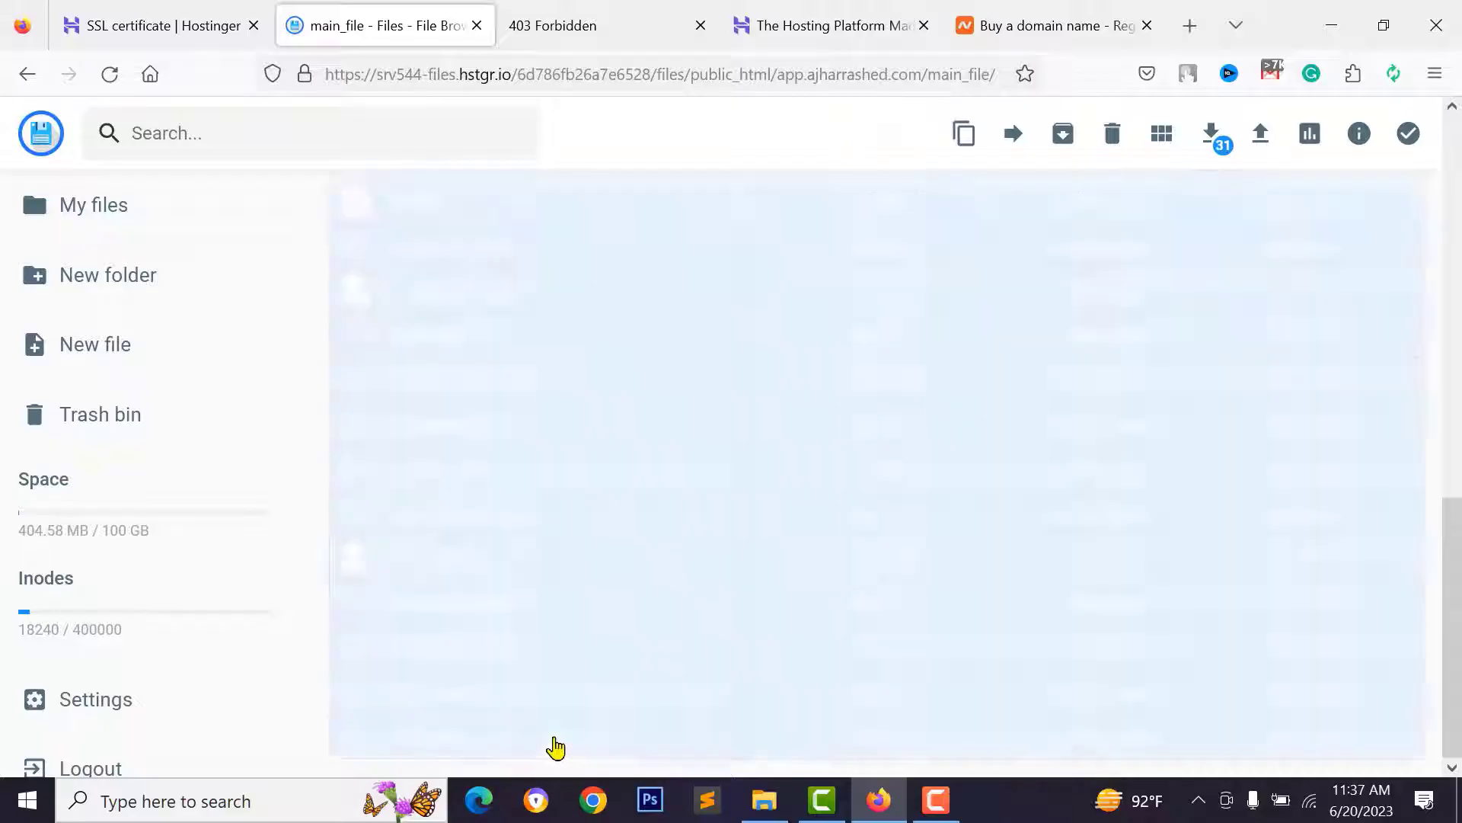
{"action": "scroll", "coordinate": [600, 568], "scroll_direction": "up", "scroll_amount": 10}
- Move the selected items up into the app.ajharrashed.com folder
{"action": "right_click", "coordinate": [573, 379]}
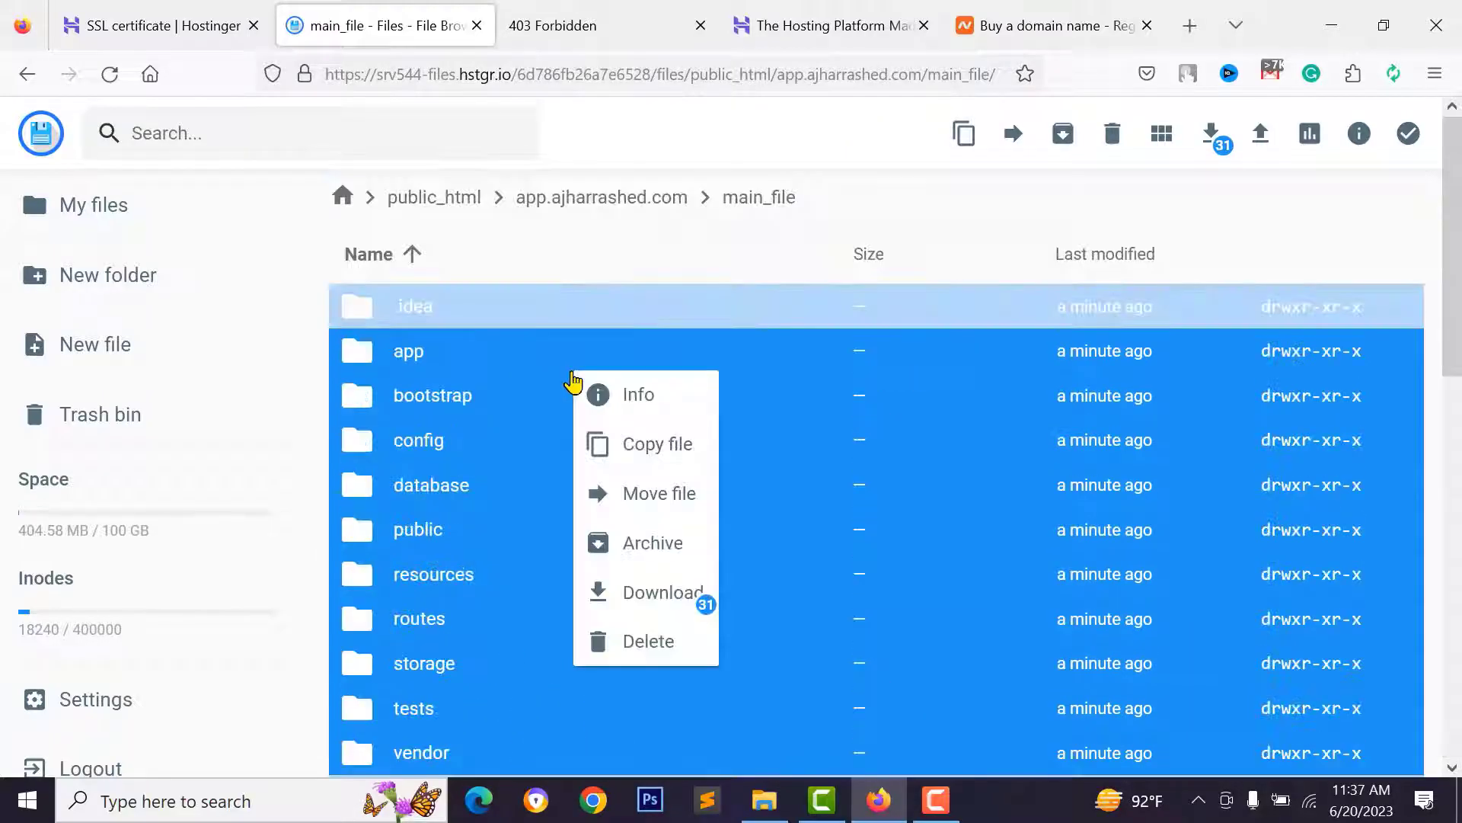
{"action": "left_click", "coordinate": [653, 493]}
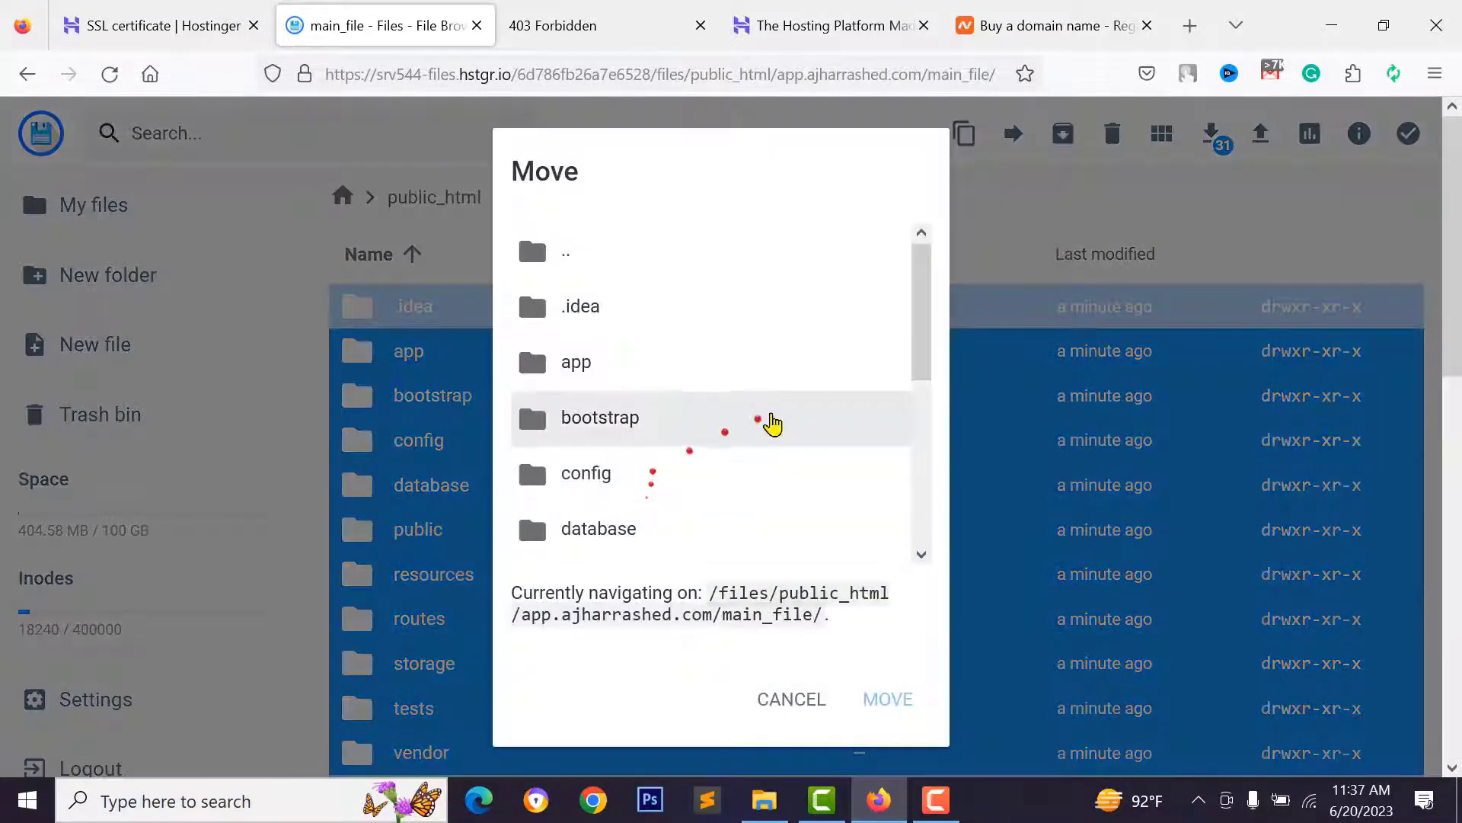
{"action": "double_click", "coordinate": [564, 263]}
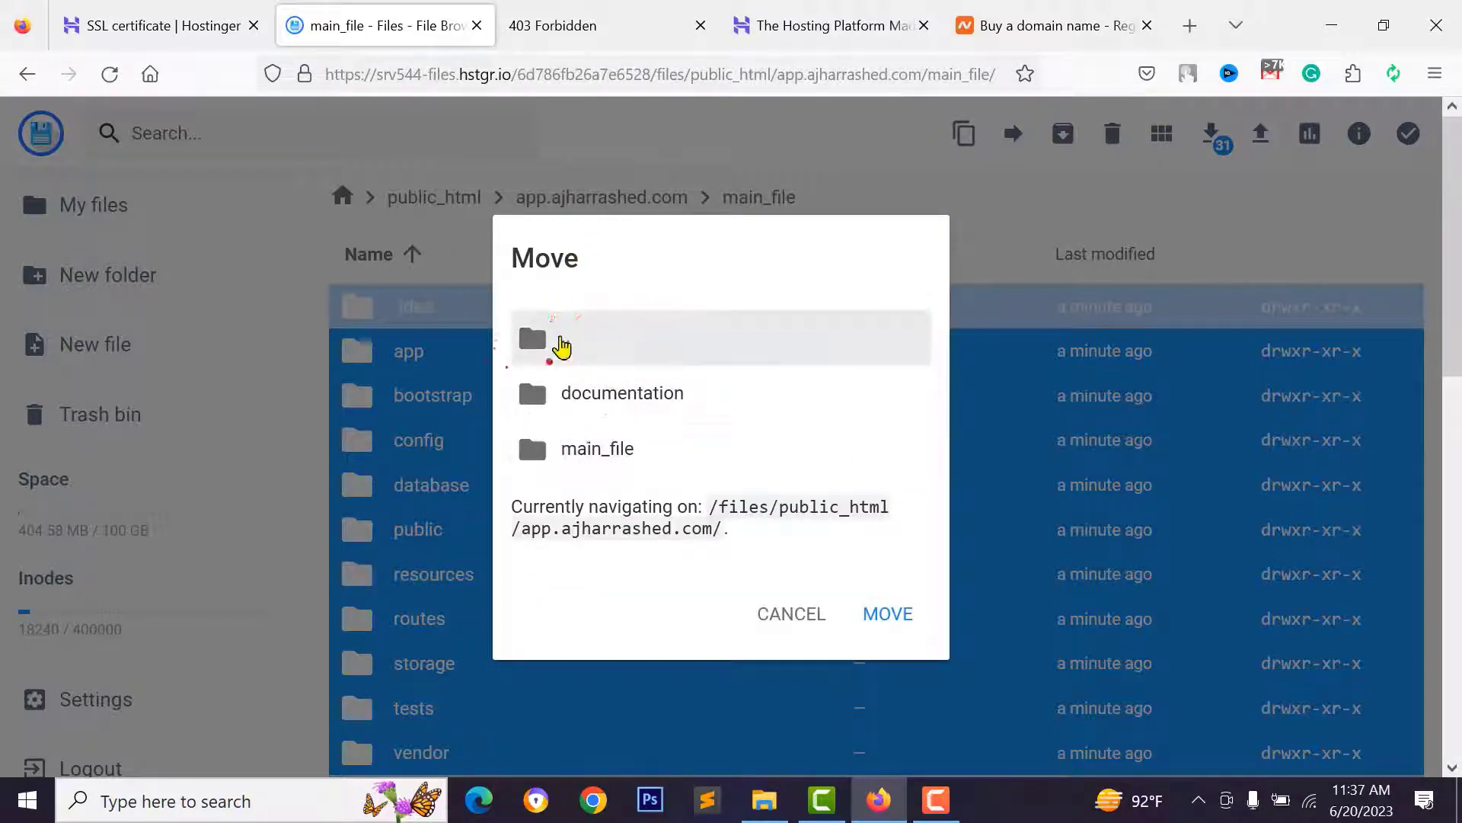
{"action": "left_click_drag", "start_coordinate": [720, 508], "coordinate": [881, 513]}
{"action": "left_click", "coordinate": [668, 526]}
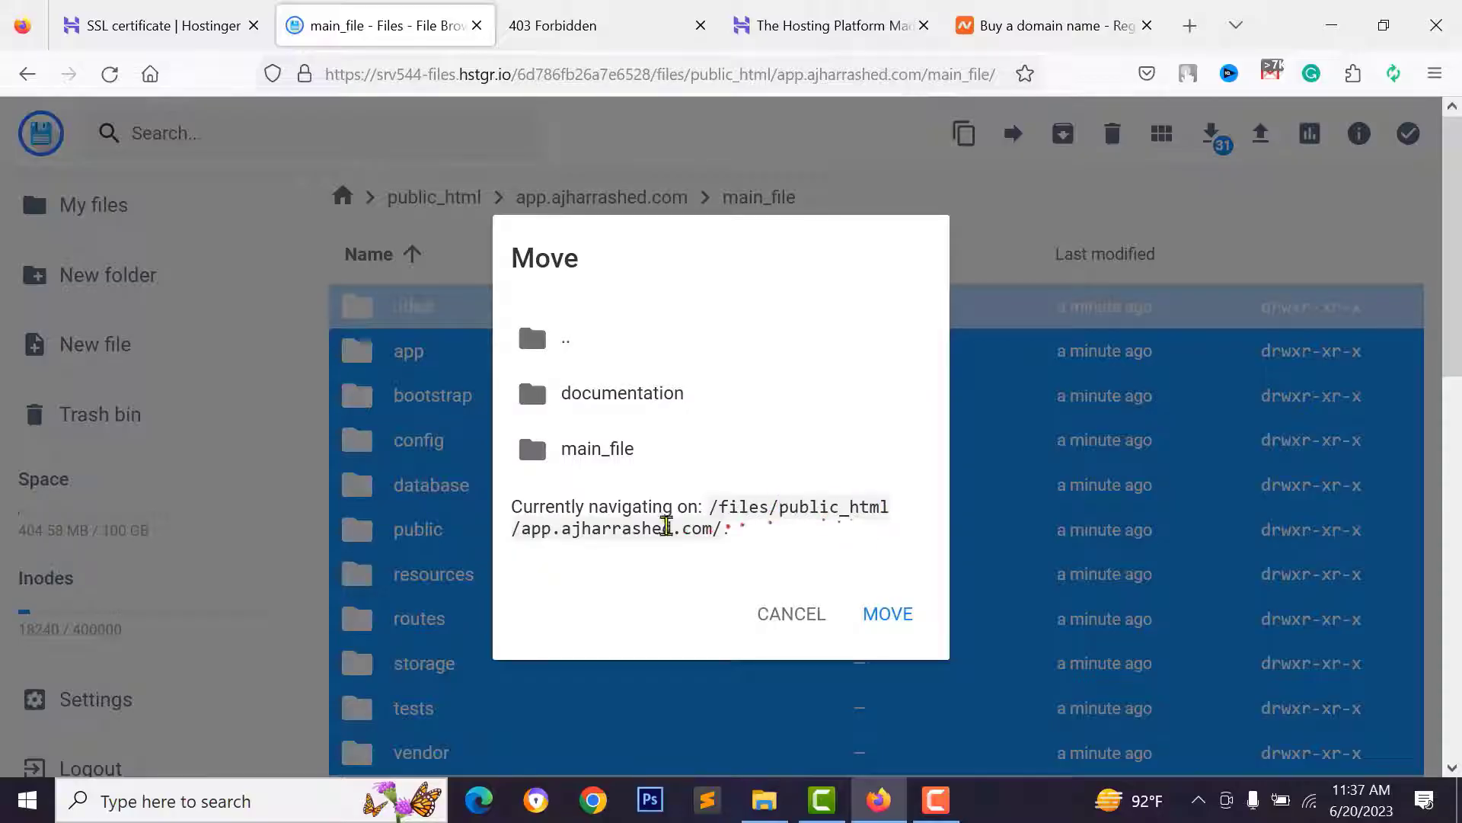
{"action": "left_click_drag", "start_coordinate": [607, 536], "coordinate": [722, 536]}
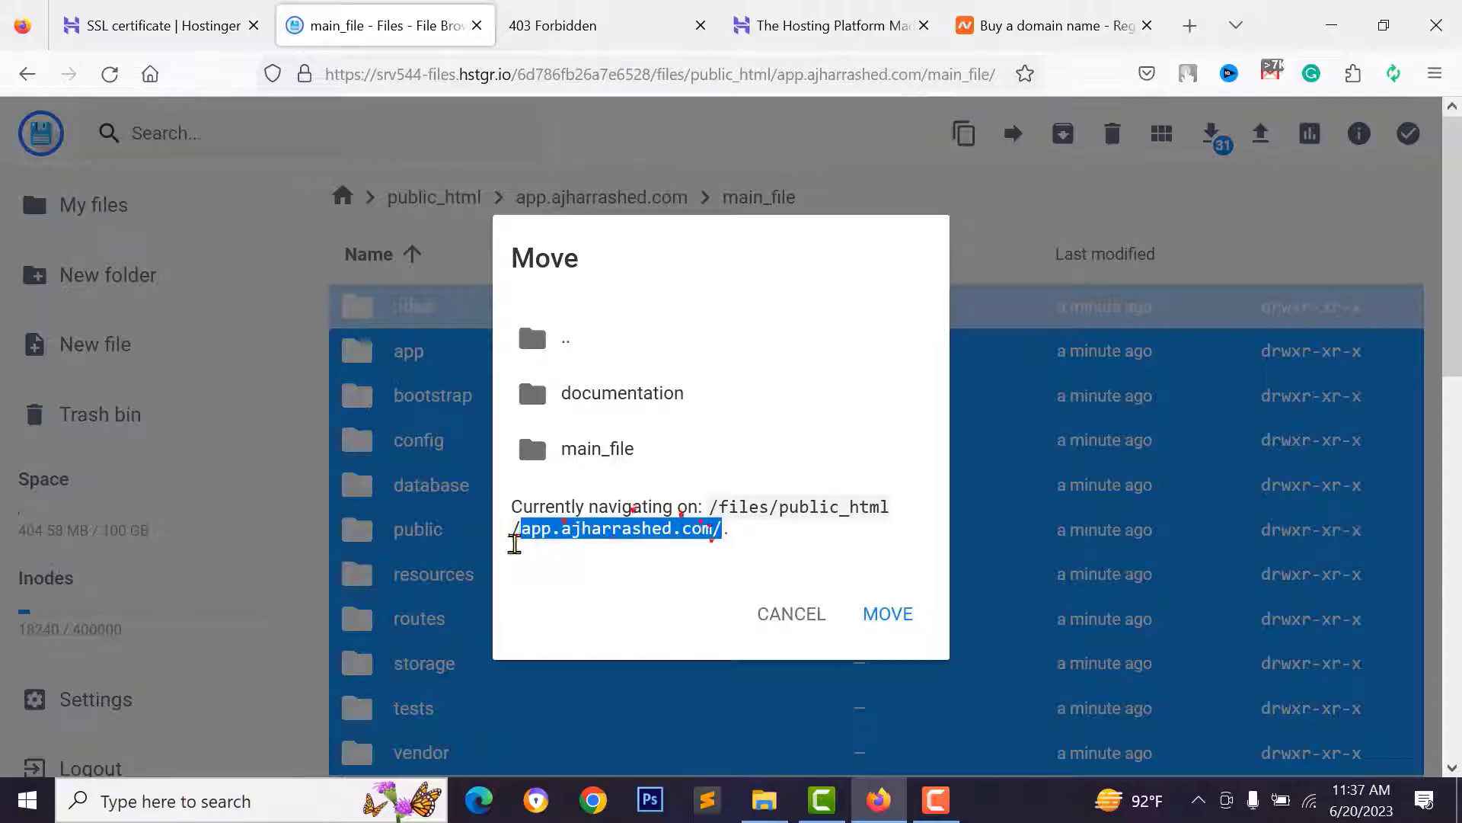
{"action": "left_click", "coordinate": [888, 613]}
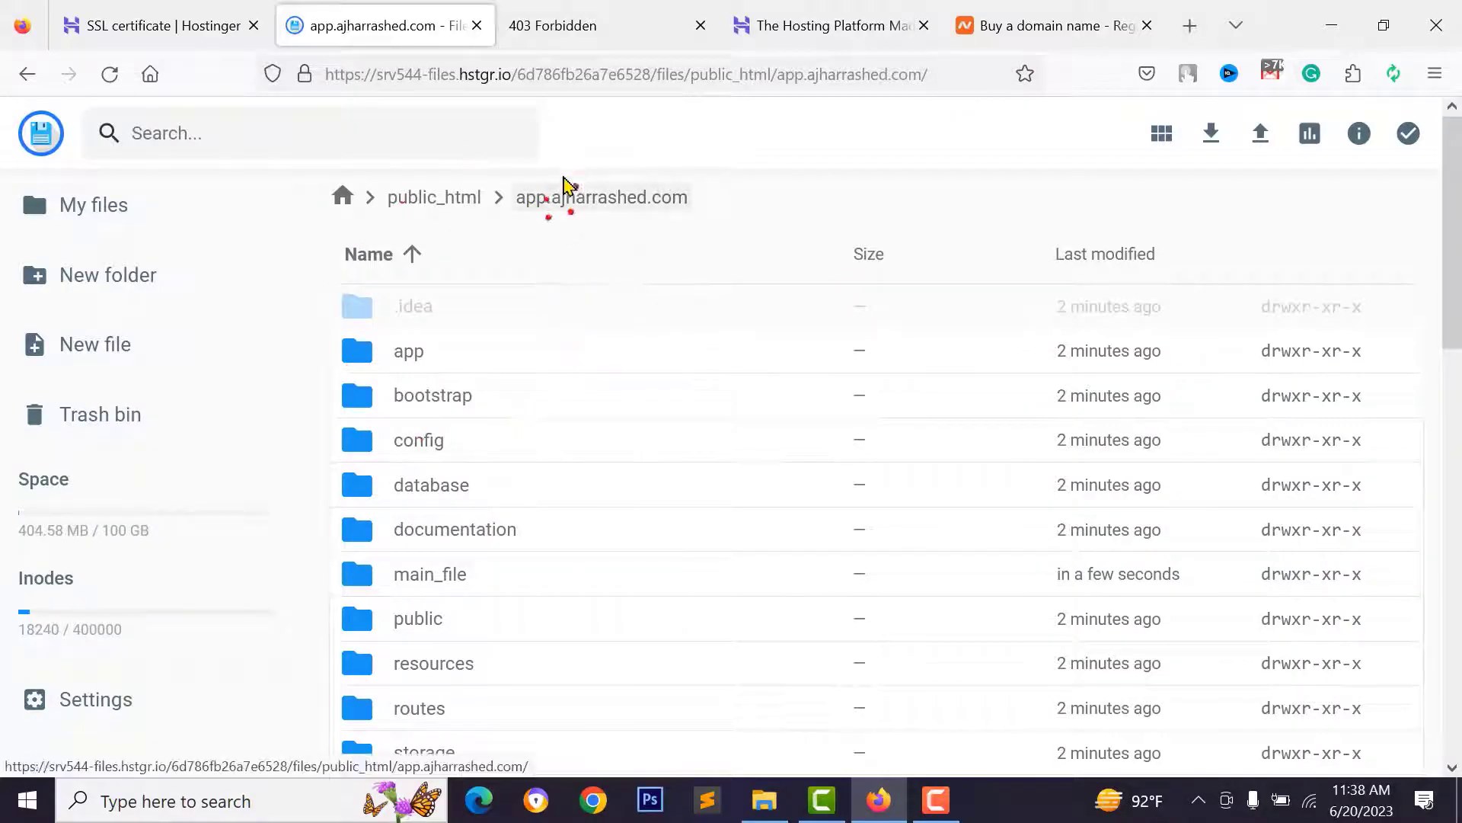
- Delete the documentation and main_file folders, then bring up the subdomain's 403 Forbidden tab
{"action": "scroll", "coordinate": [402, 477], "scroll_direction": "down", "scroll_amount": 10}
{"action": "left_click", "coordinate": [472, 372]}
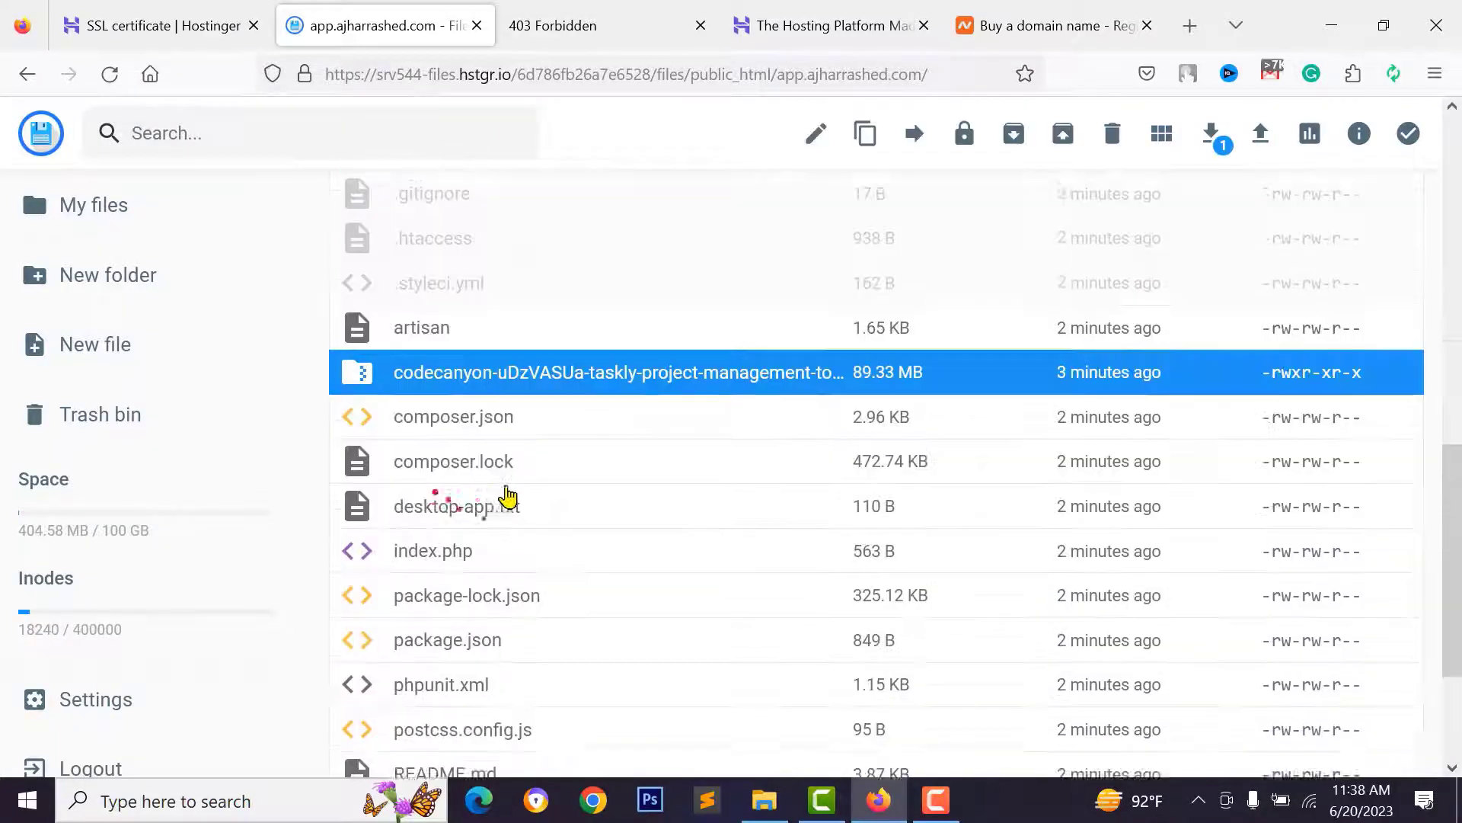
{"action": "scroll", "coordinate": [507, 496], "scroll_direction": "down", "scroll_amount": 3}
{"action": "scroll", "coordinate": [506, 460], "scroll_direction": "up", "scroll_amount": 8}
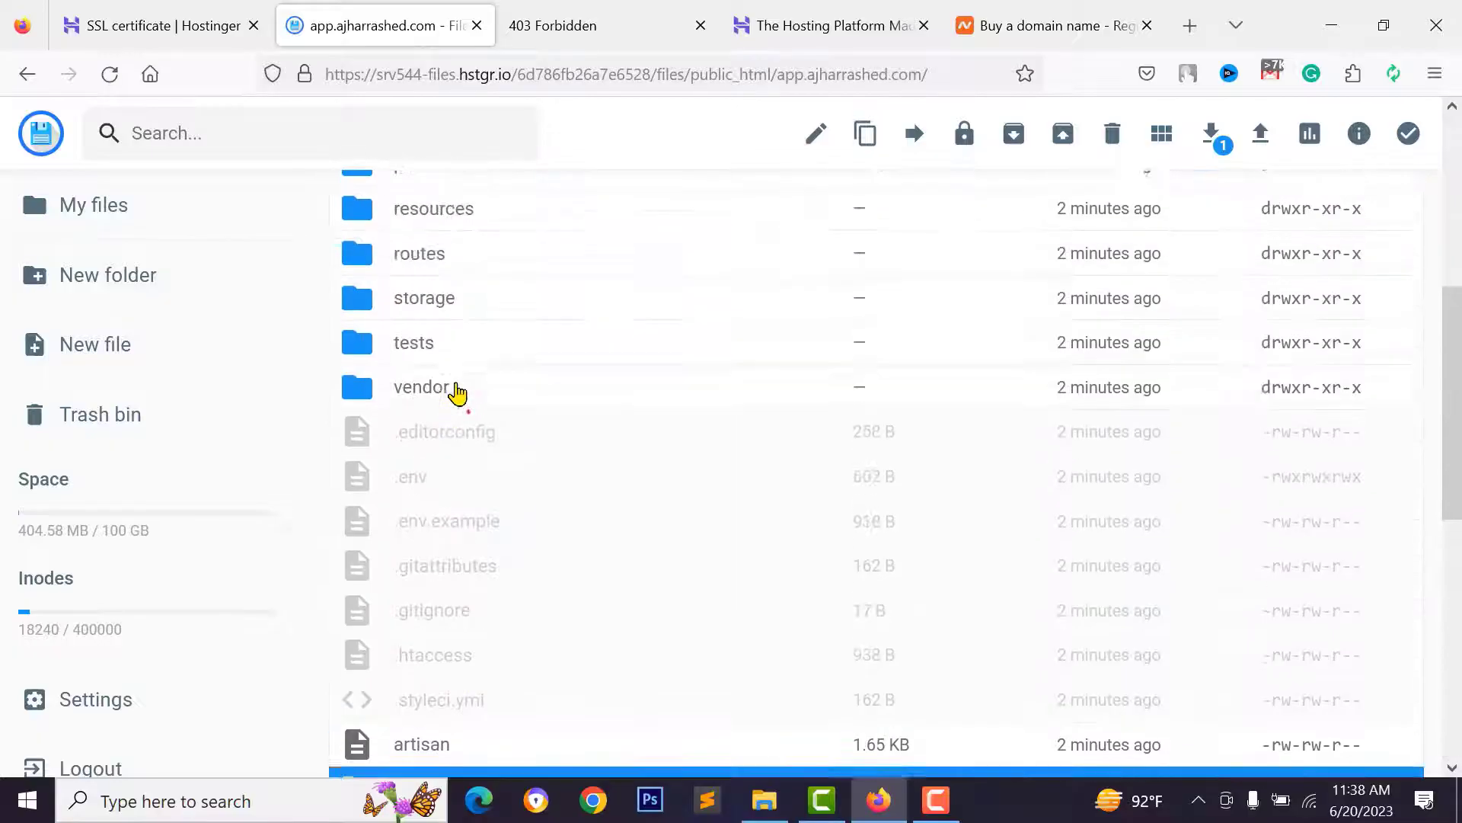
{"action": "scroll", "coordinate": [457, 392], "scroll_direction": "up", "scroll_amount": 5}
{"action": "left_click", "coordinate": [418, 497]}
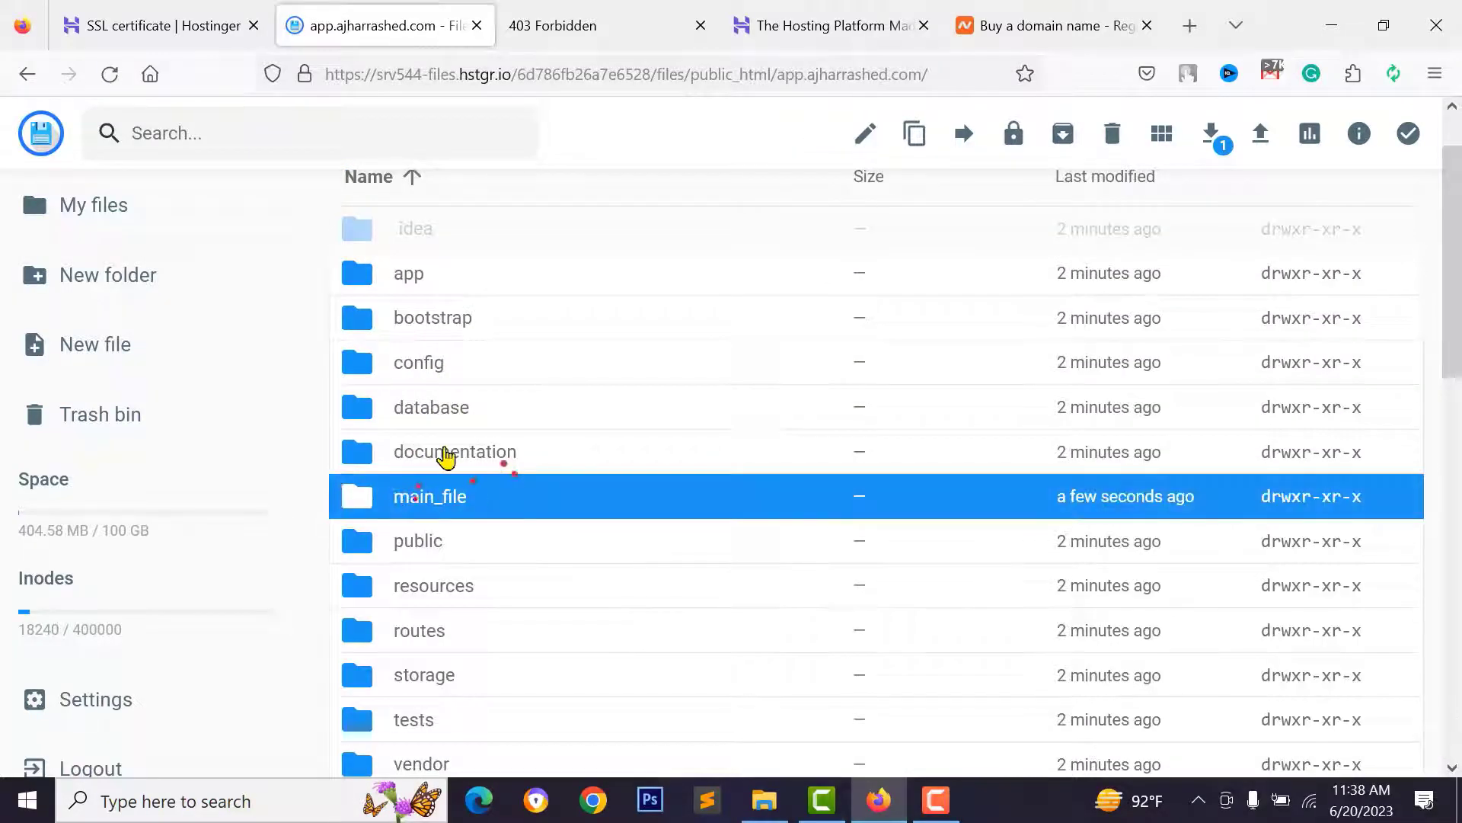
{"action": "left_click", "coordinate": [502, 456]}
{"action": "left_click", "coordinate": [460, 506], "text": "ctrl"}
{"action": "scroll", "coordinate": [512, 476], "scroll_direction": "down", "scroll_amount": 7}
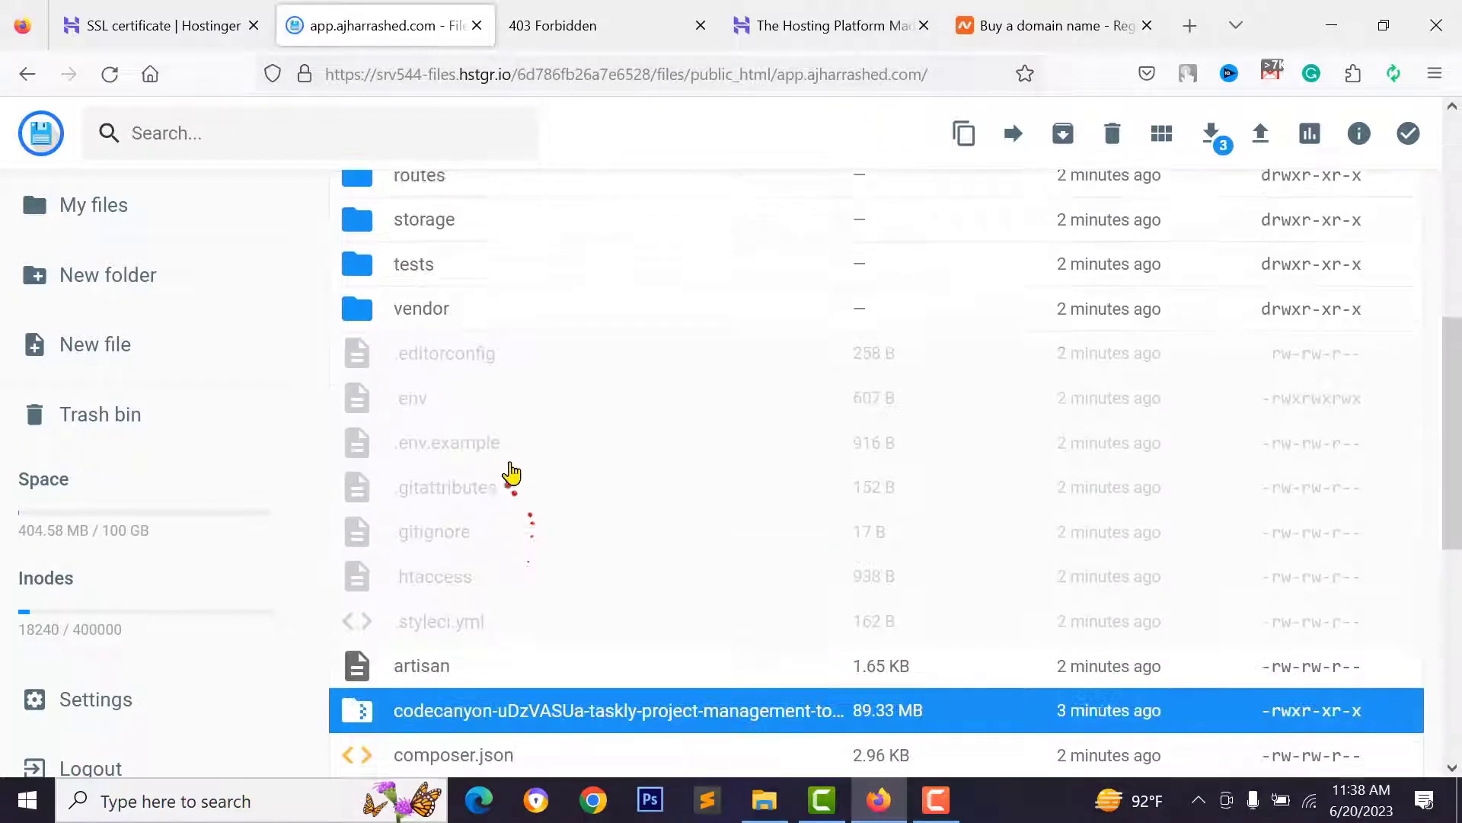
{"action": "scroll", "coordinate": [527, 358], "scroll_direction": "up", "scroll_amount": 5}
{"action": "left_click", "coordinate": [1112, 133]}
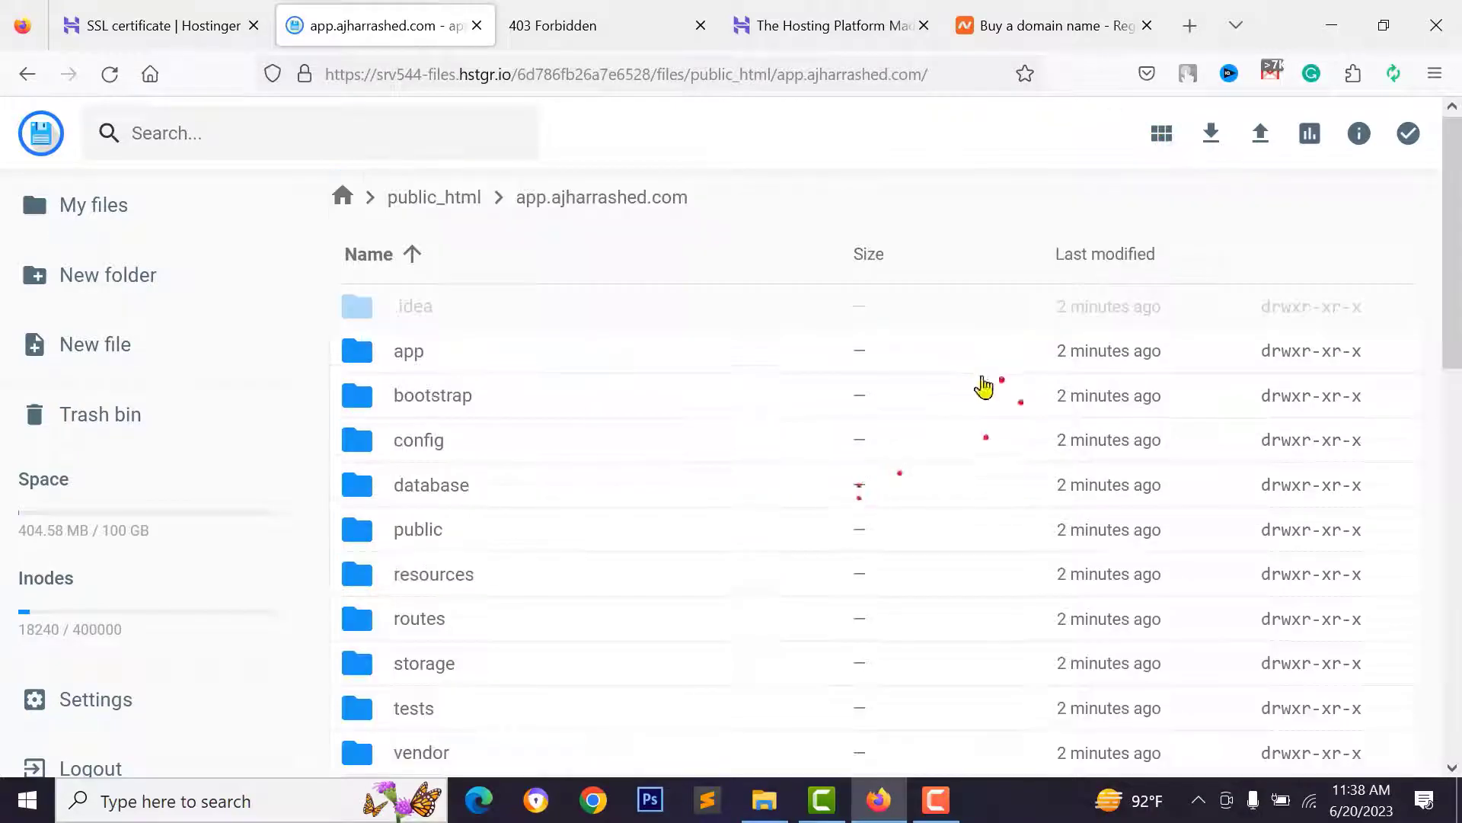
{"action": "left_click", "coordinate": [552, 26]}
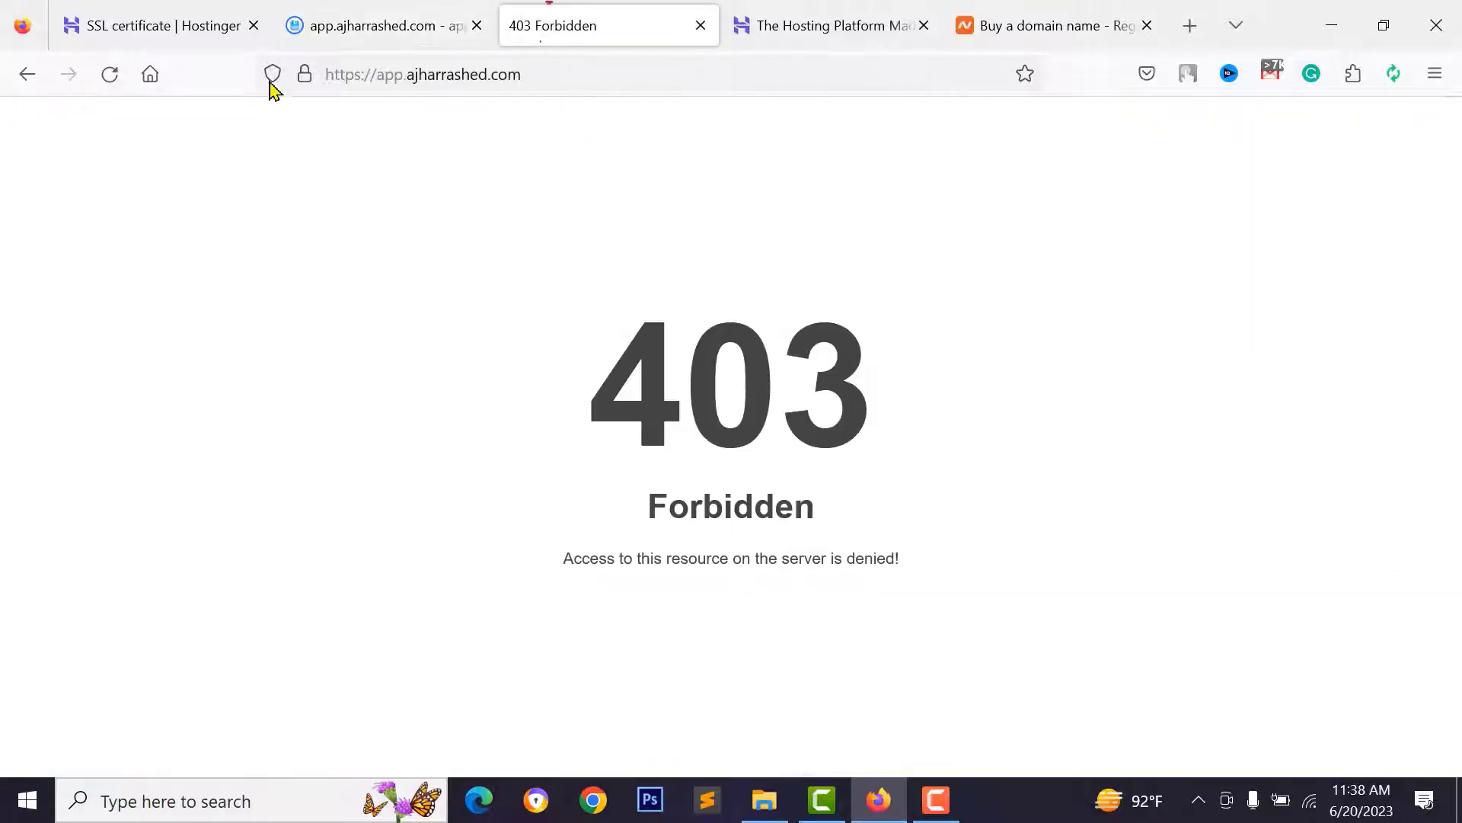
- Reload the subdomain and run the server requirements check, confirming PHP 8.1.18 passes everything
{"action": "left_click", "coordinate": [112, 74]}
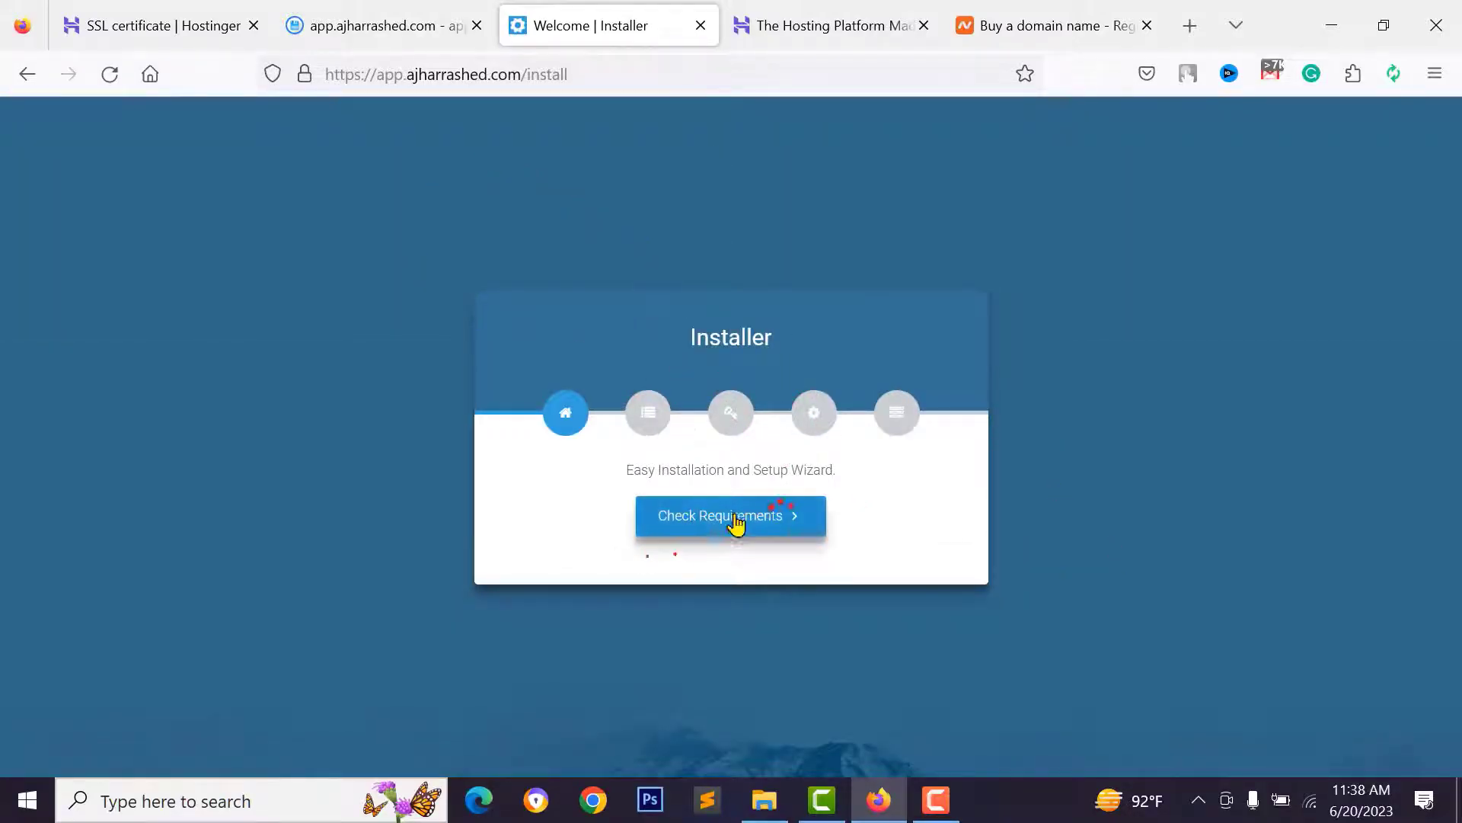
{"action": "left_click", "coordinate": [711, 527]}
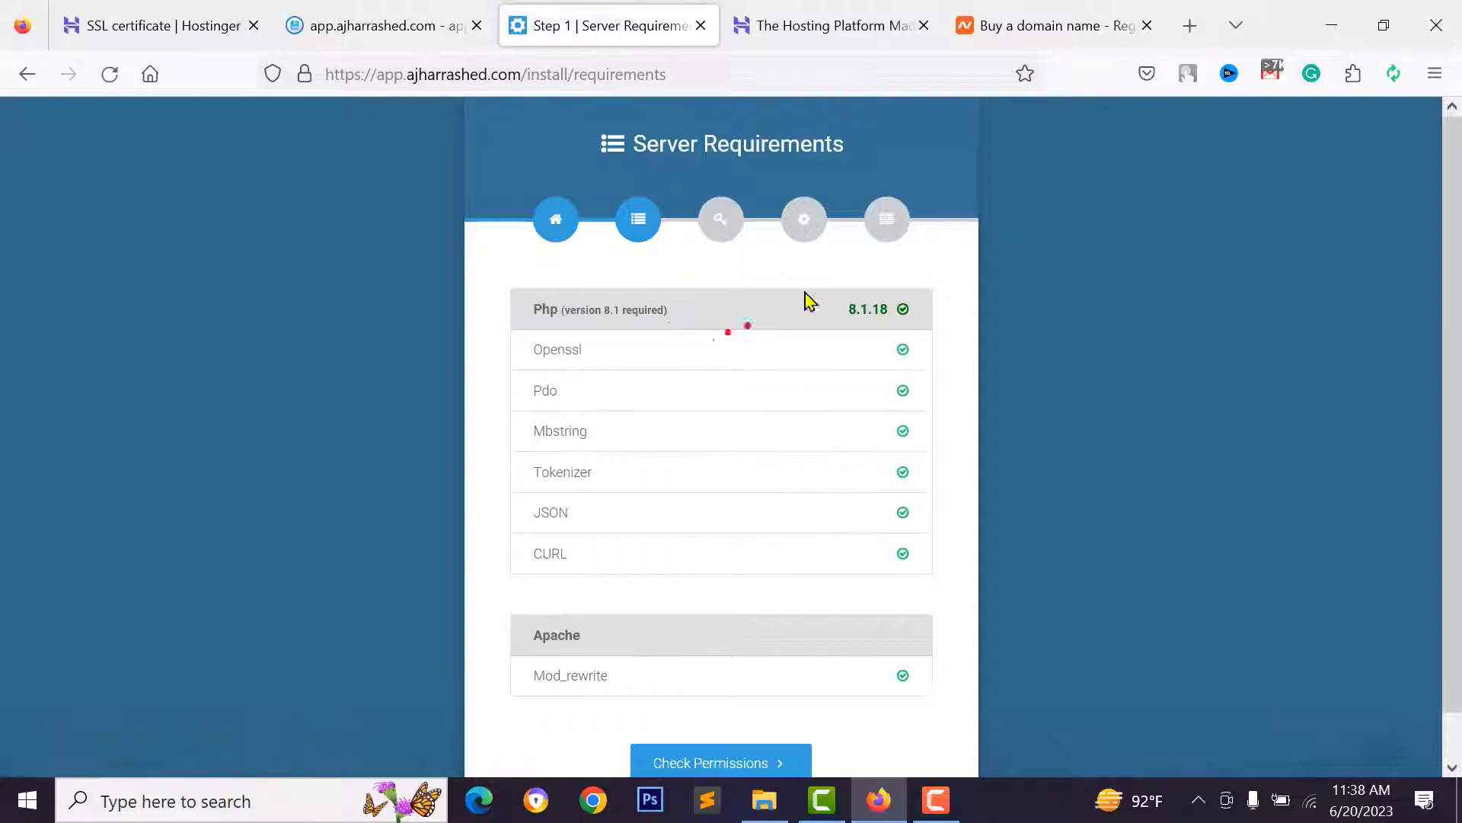
{"action": "left_click_drag", "start_coordinate": [531, 313], "coordinate": [699, 313]}
{"action": "left_click", "coordinate": [813, 314]}
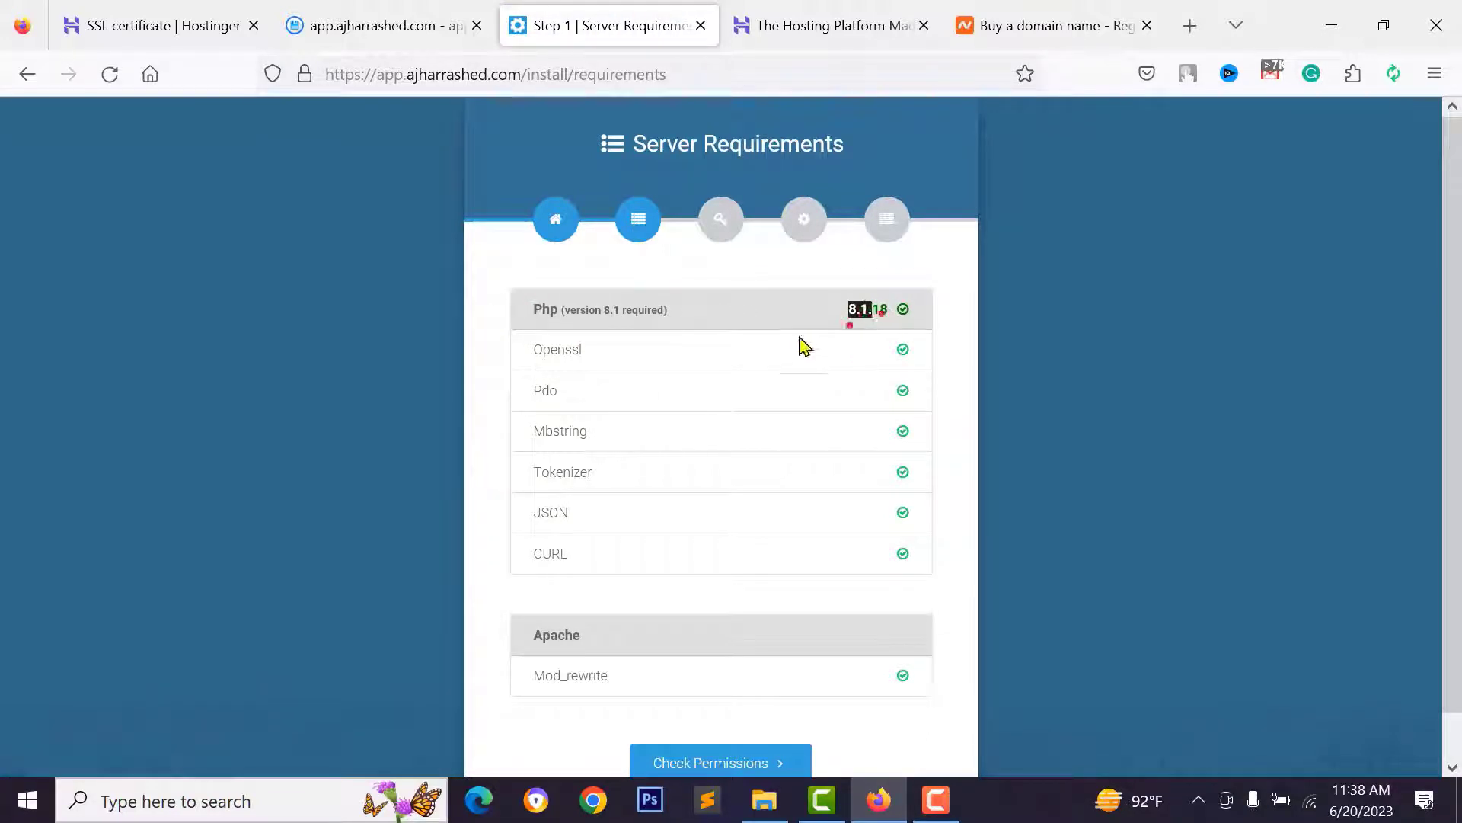
{"action": "scroll", "coordinate": [784, 432], "scroll_direction": "down", "scroll_amount": 1}
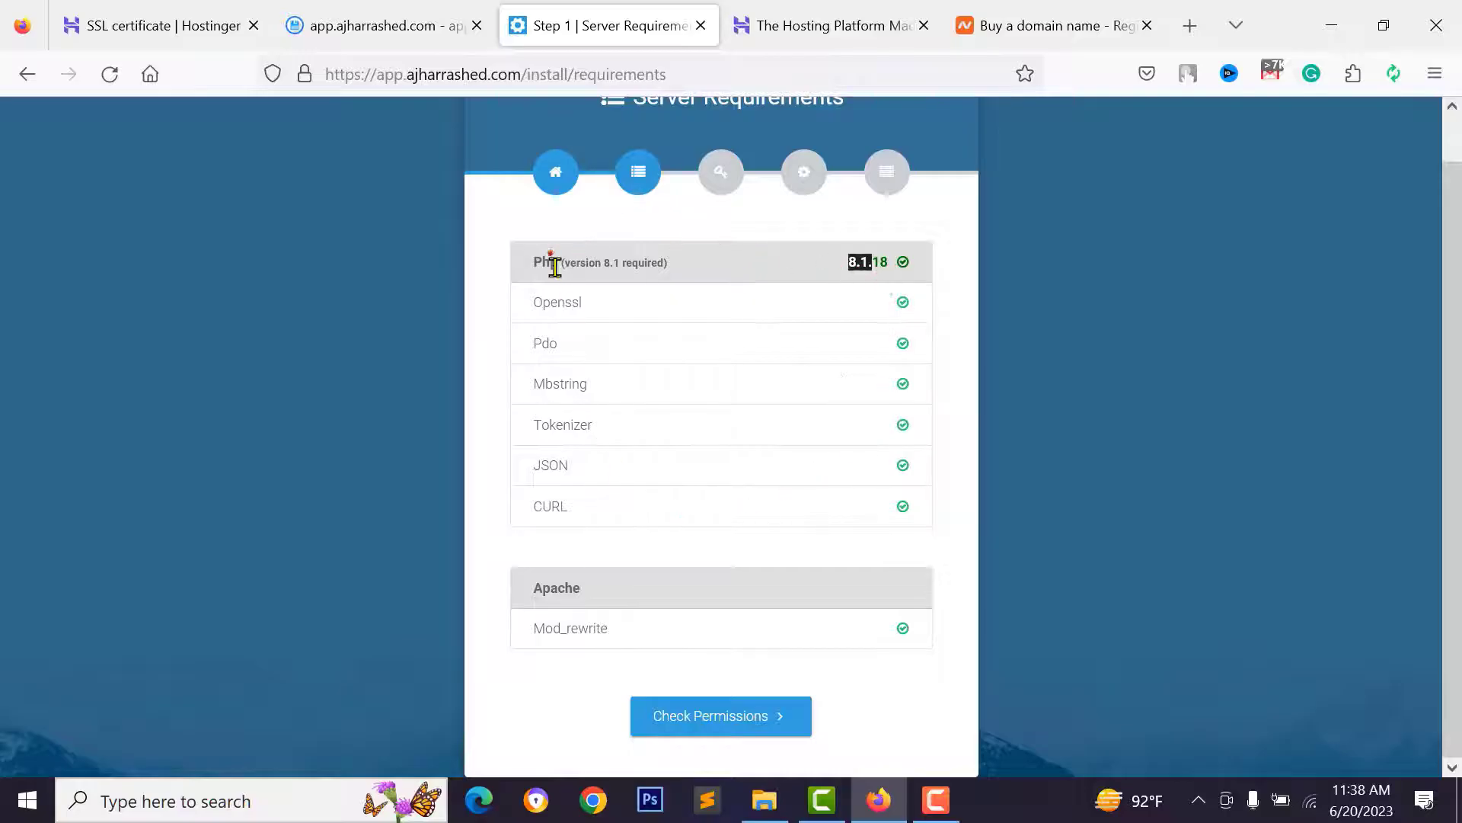
{"action": "left_click", "coordinate": [393, 9]}
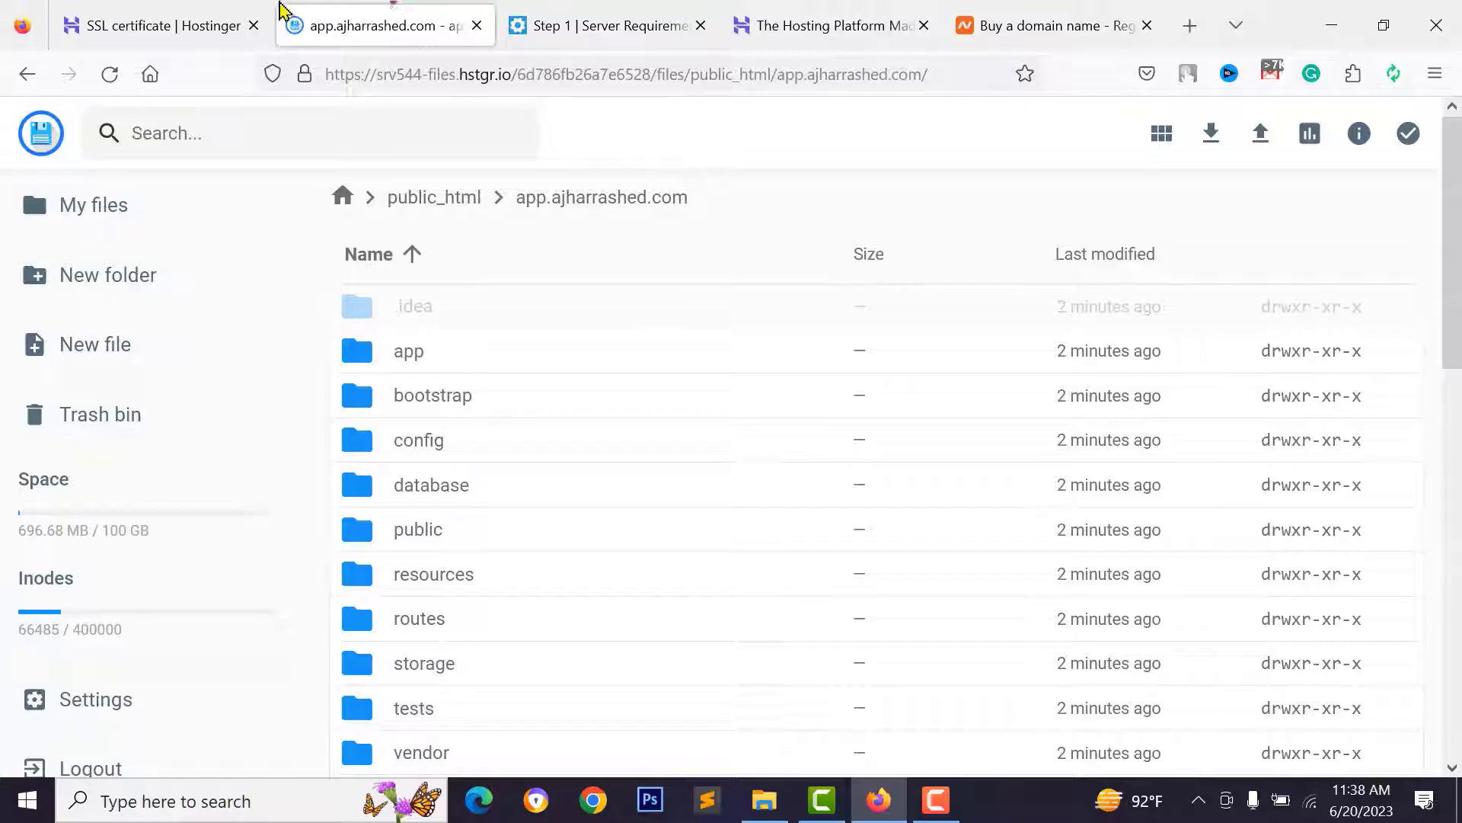
- Open the PHP Configuration page under Advanced in Hostinger hPanel
{"action": "left_click", "coordinate": [182, 25]}
{"action": "scroll", "coordinate": [68, 453], "scroll_direction": "down", "scroll_amount": 2}
{"action": "scroll", "coordinate": [98, 411], "scroll_direction": "up", "scroll_amount": 2}
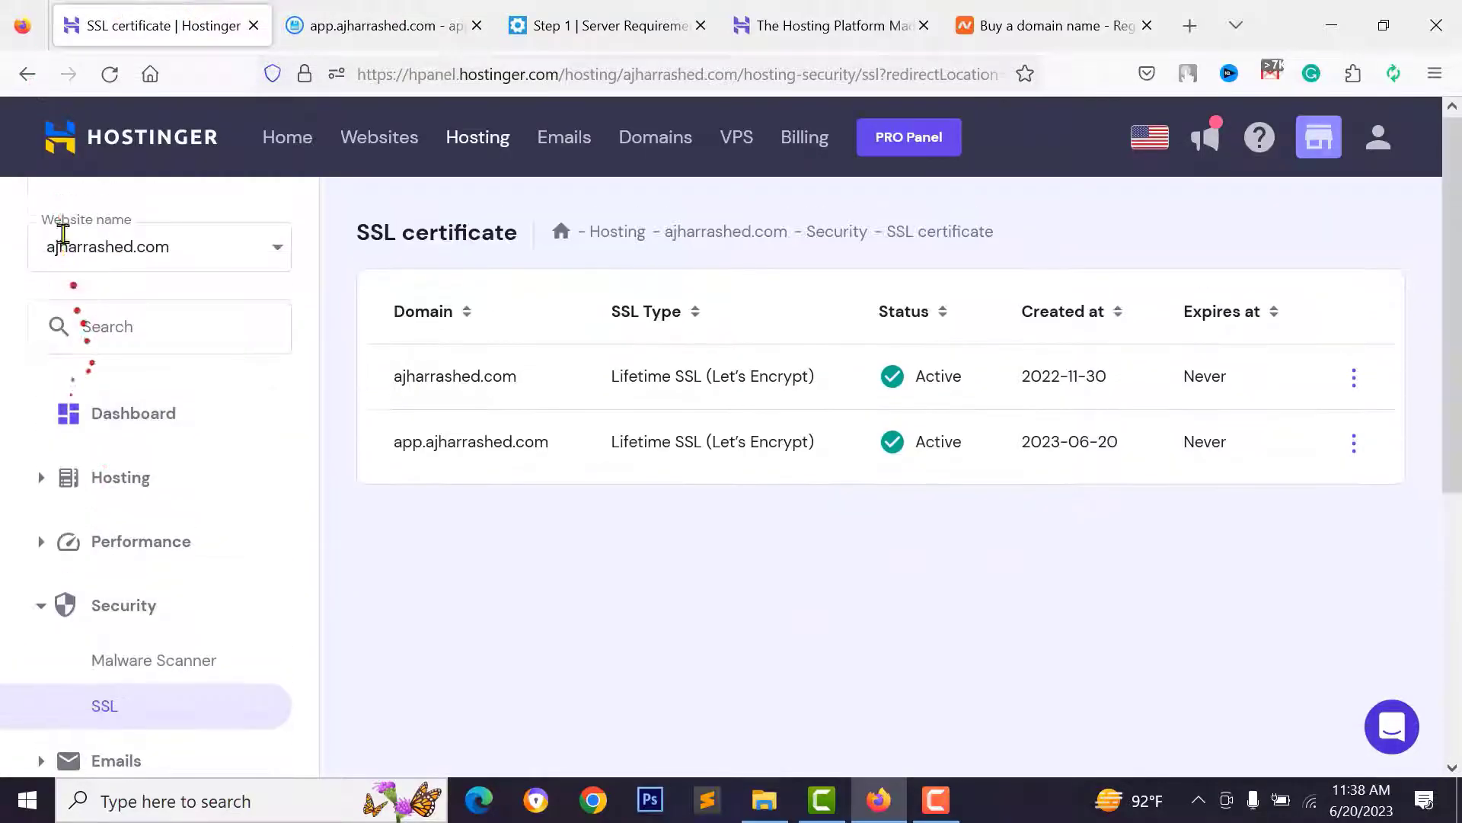
{"action": "scroll", "coordinate": [30, 362], "scroll_direction": "down", "scroll_amount": 5}
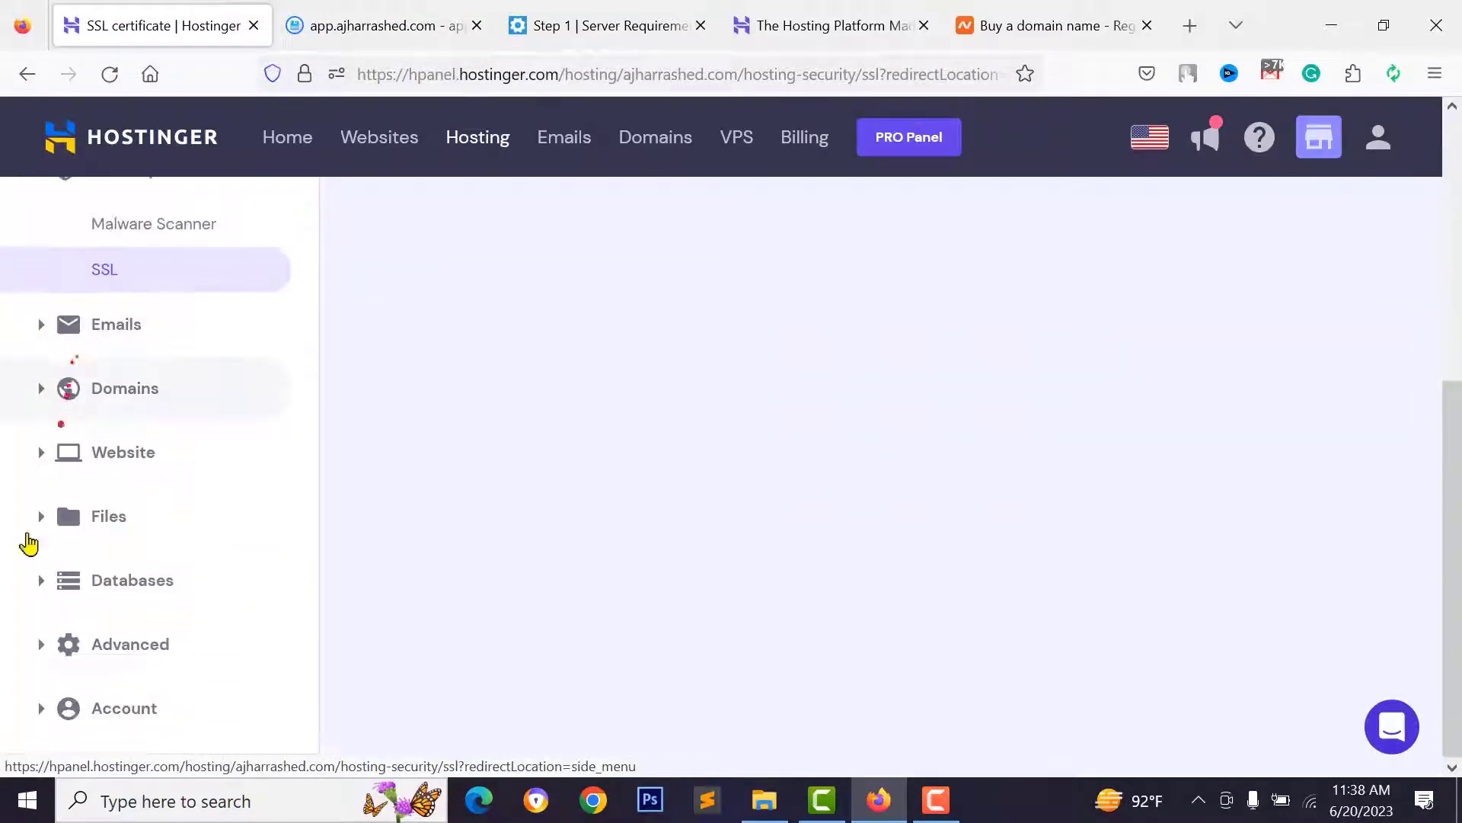
{"action": "left_click", "coordinate": [29, 660]}
{"action": "scroll", "coordinate": [163, 565], "scroll_direction": "down", "scroll_amount": 3}
{"action": "left_click", "coordinate": [174, 527]}
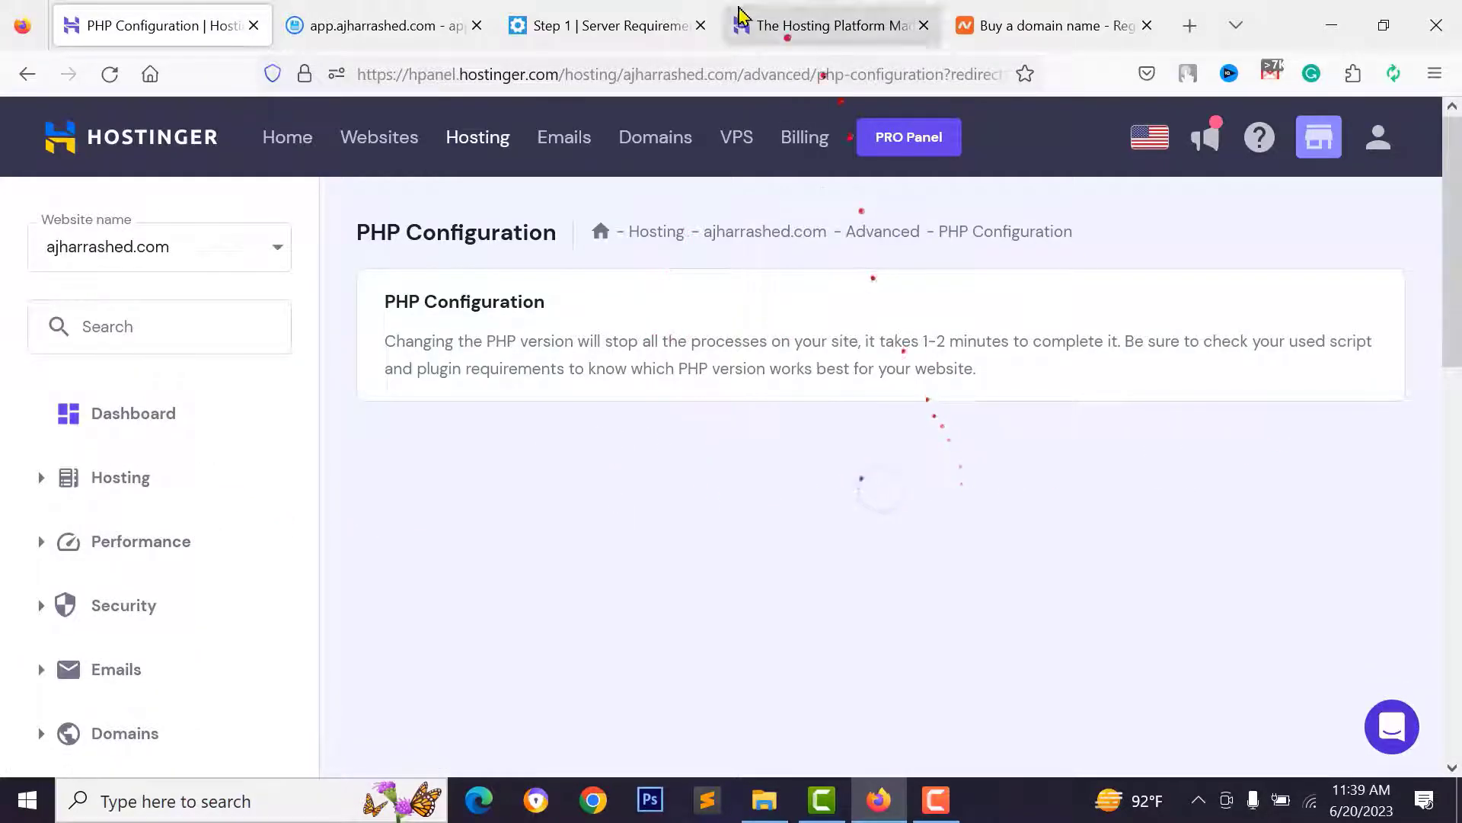
- Review the enabled PHP extensions, then return to the installer's requirements page
{"action": "left_click", "coordinate": [646, 15]}
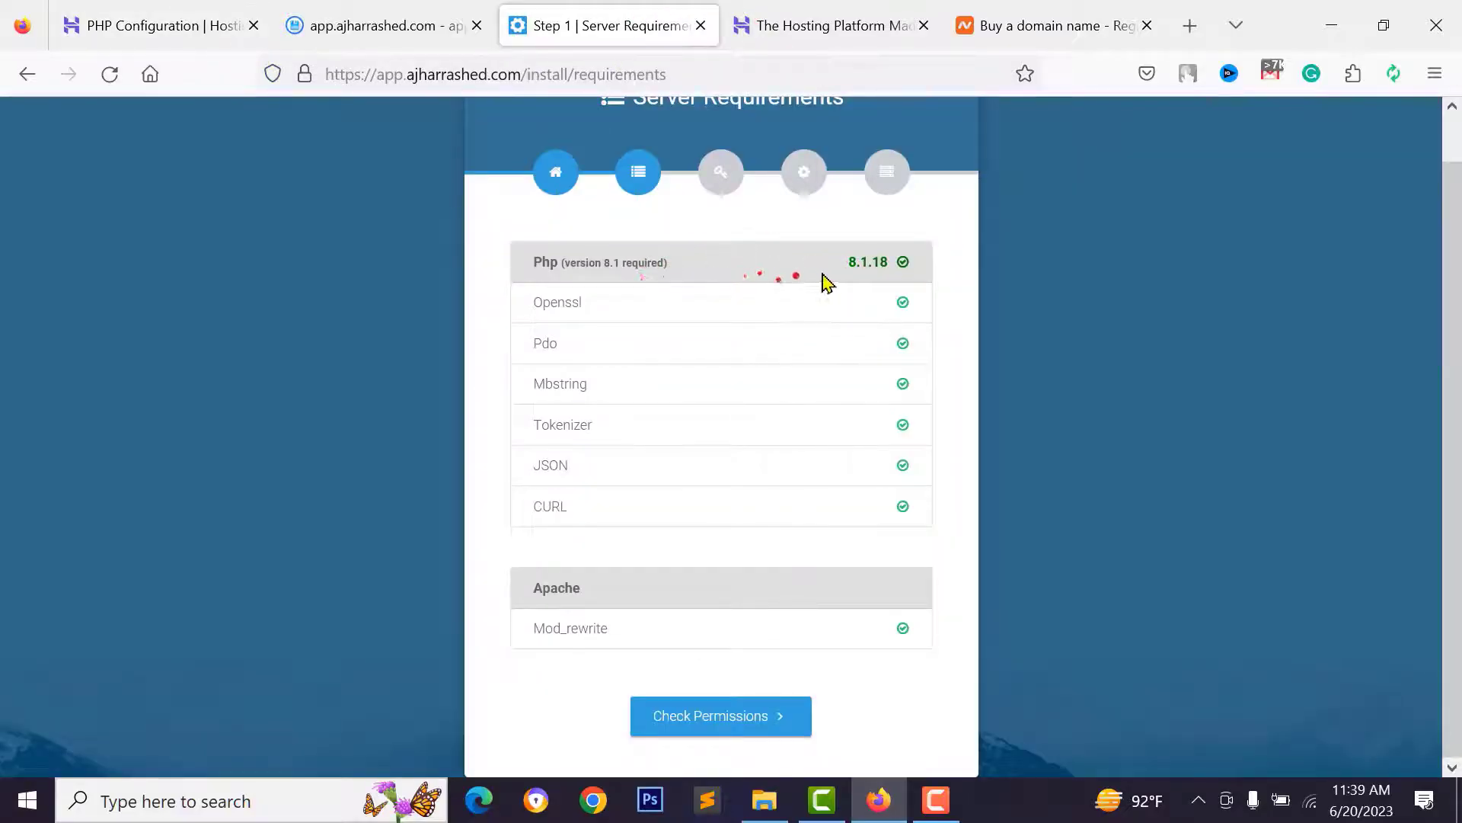
{"action": "key", "text": "ctrl+1"}
{"action": "left_click", "coordinate": [602, 289]}
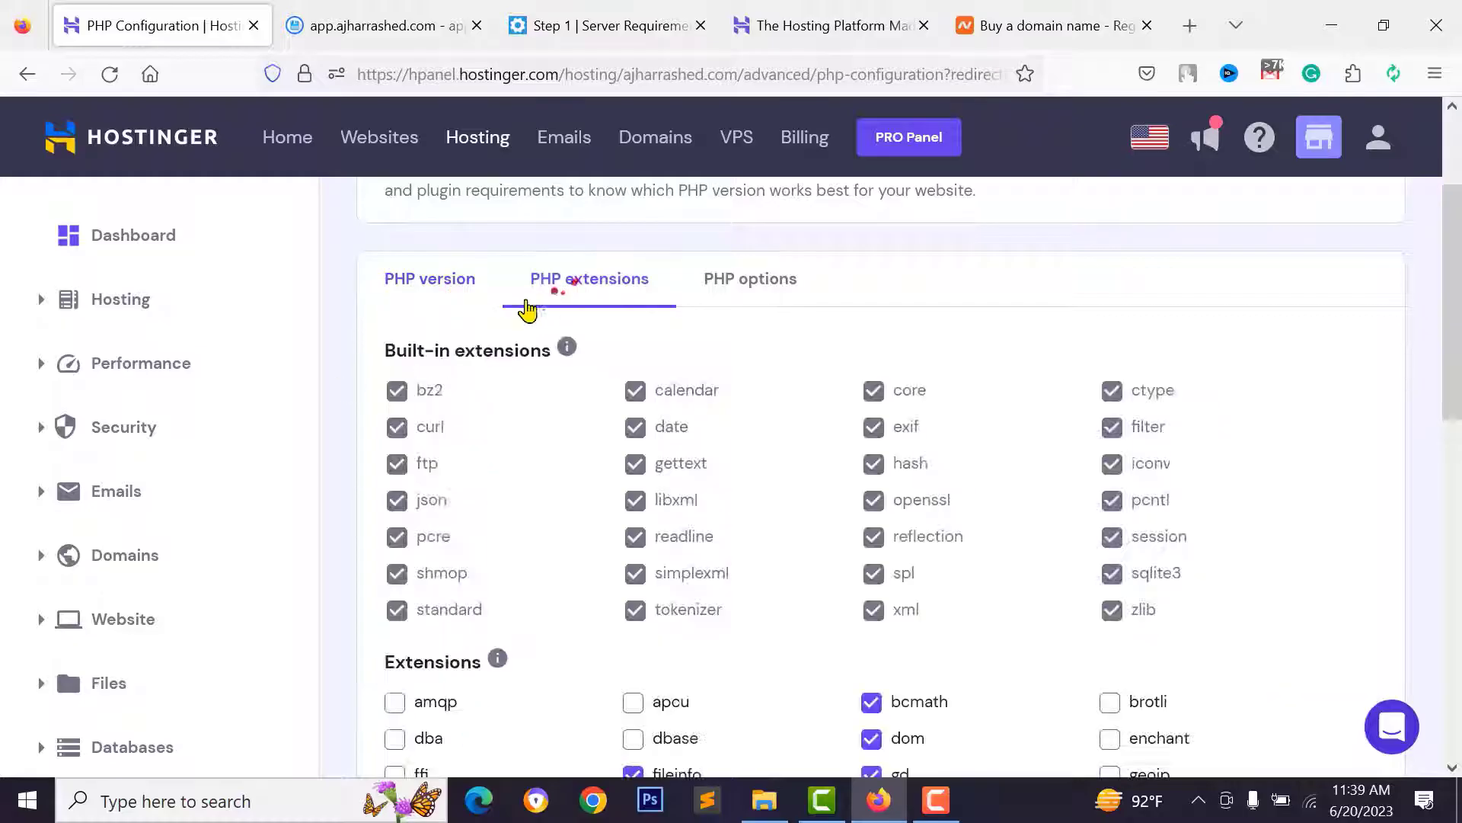
{"action": "scroll", "coordinate": [602, 371], "scroll_direction": "down", "scroll_amount": 3}
{"action": "scroll", "coordinate": [602, 371], "scroll_direction": "down", "scroll_amount": 4}
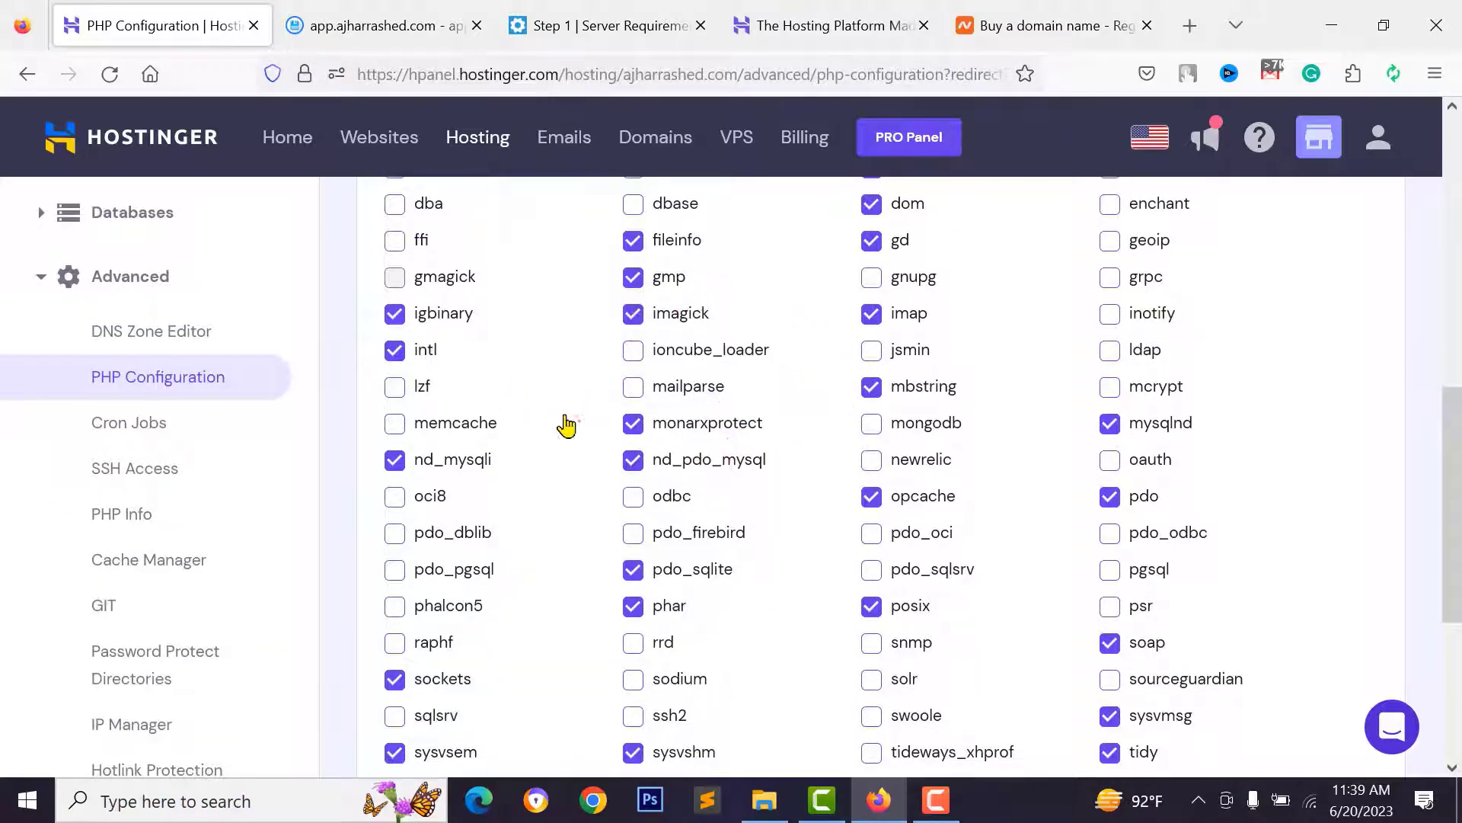
{"action": "key", "text": "ctrl+3"}
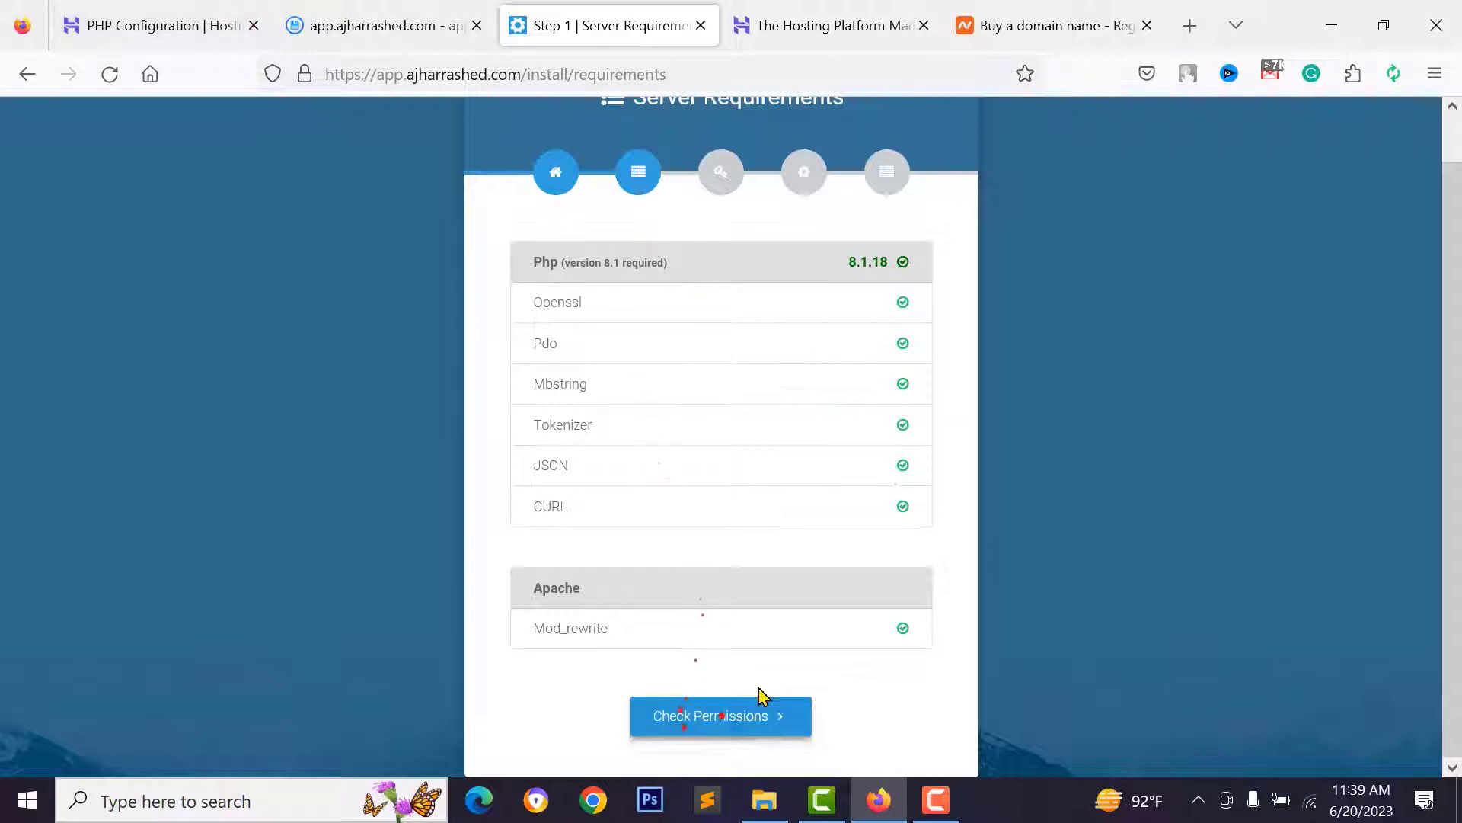
- Advance to the Permissions step and review the folders, like Storage/, needing 777
{"action": "left_click", "coordinate": [696, 733]}
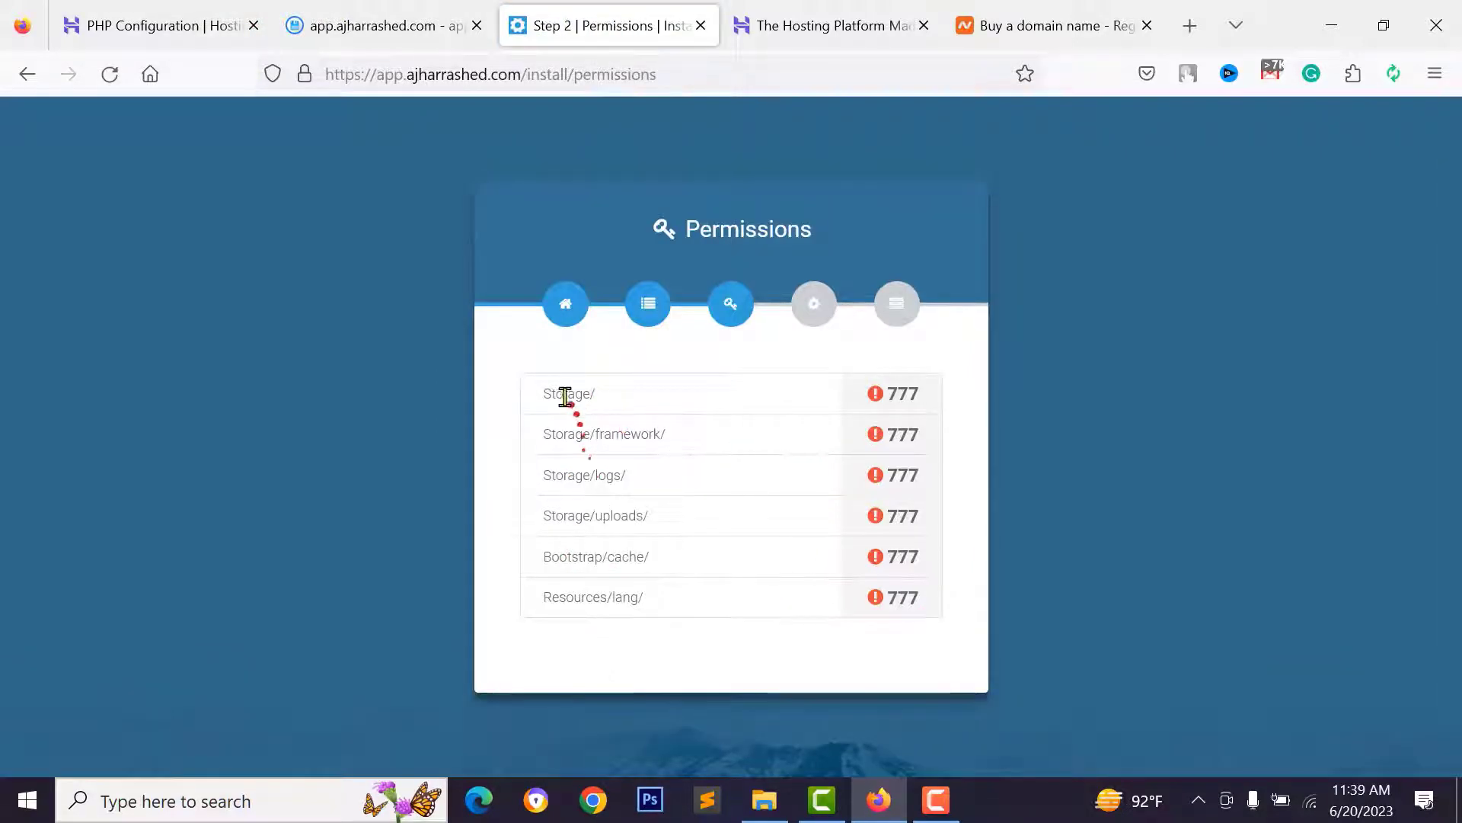
{"action": "left_click", "coordinate": [890, 391]}
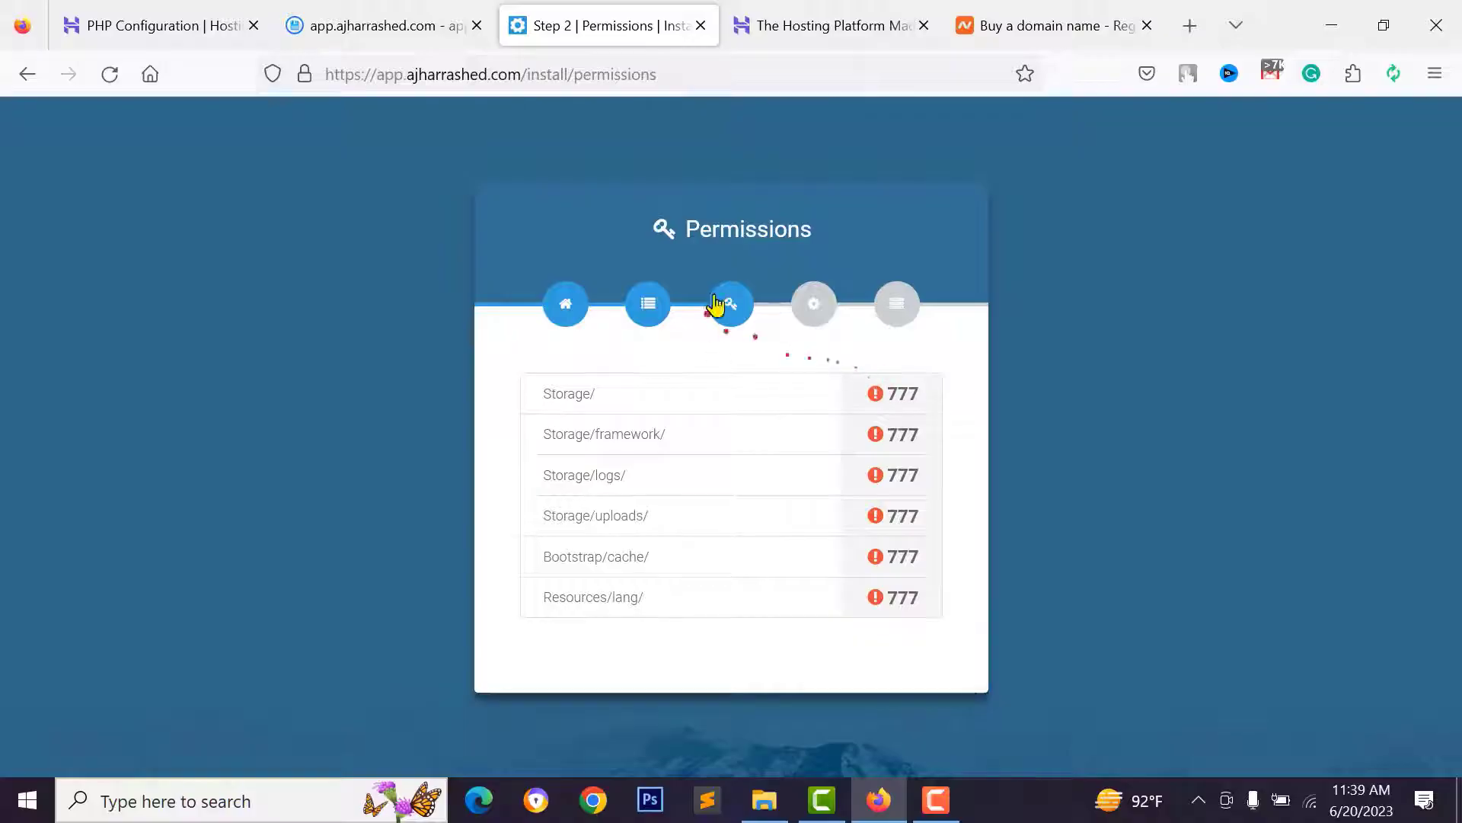
{"action": "double_click", "coordinate": [568, 393]}
{"action": "left_click_drag", "start_coordinate": [543, 434], "coordinate": [689, 448]}
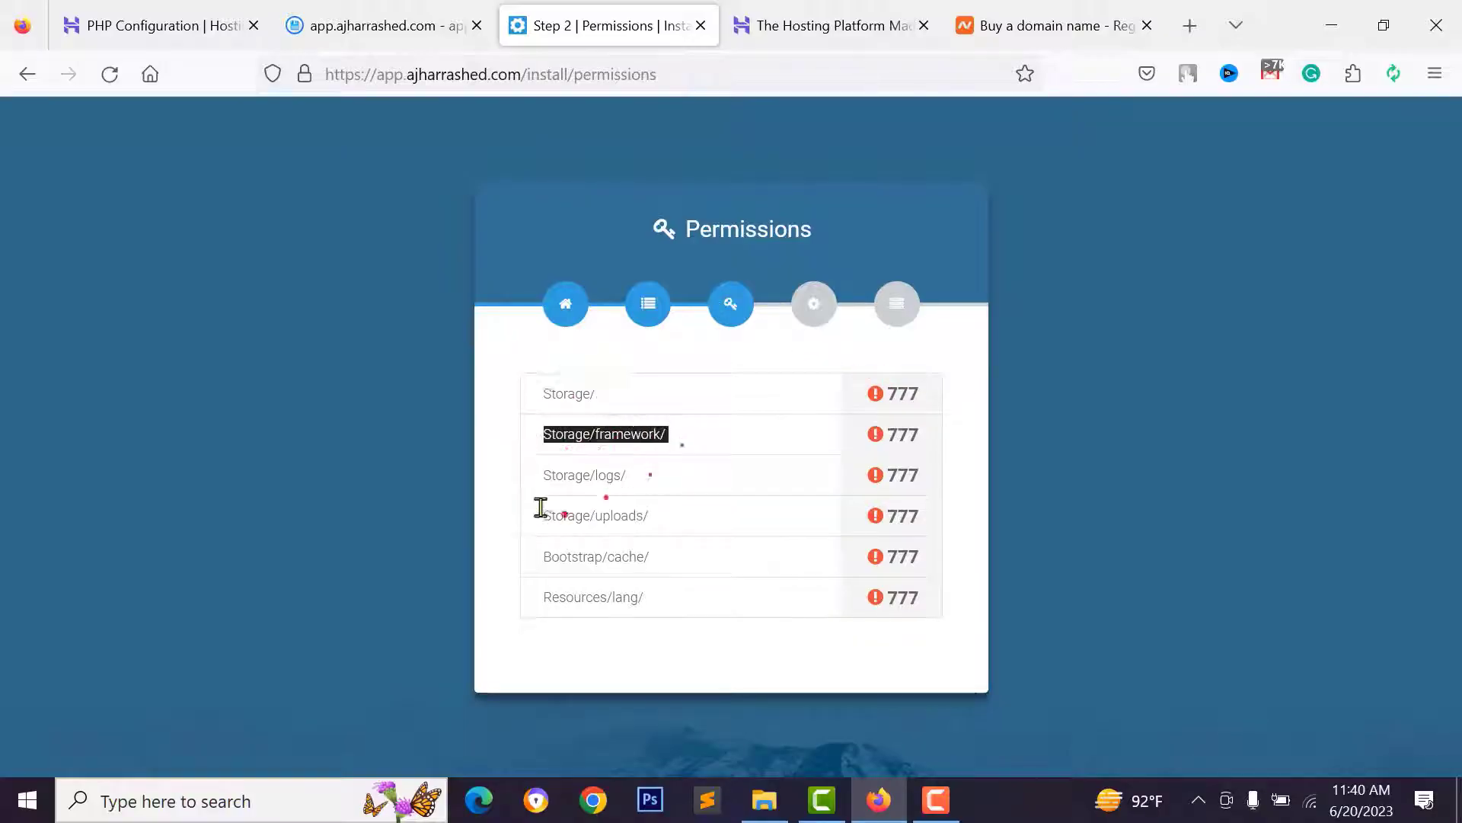
- Set the storage folder's permissions to 777 (rwxrwxrwx) in File Manager
{"action": "left_click", "coordinate": [371, 21]}
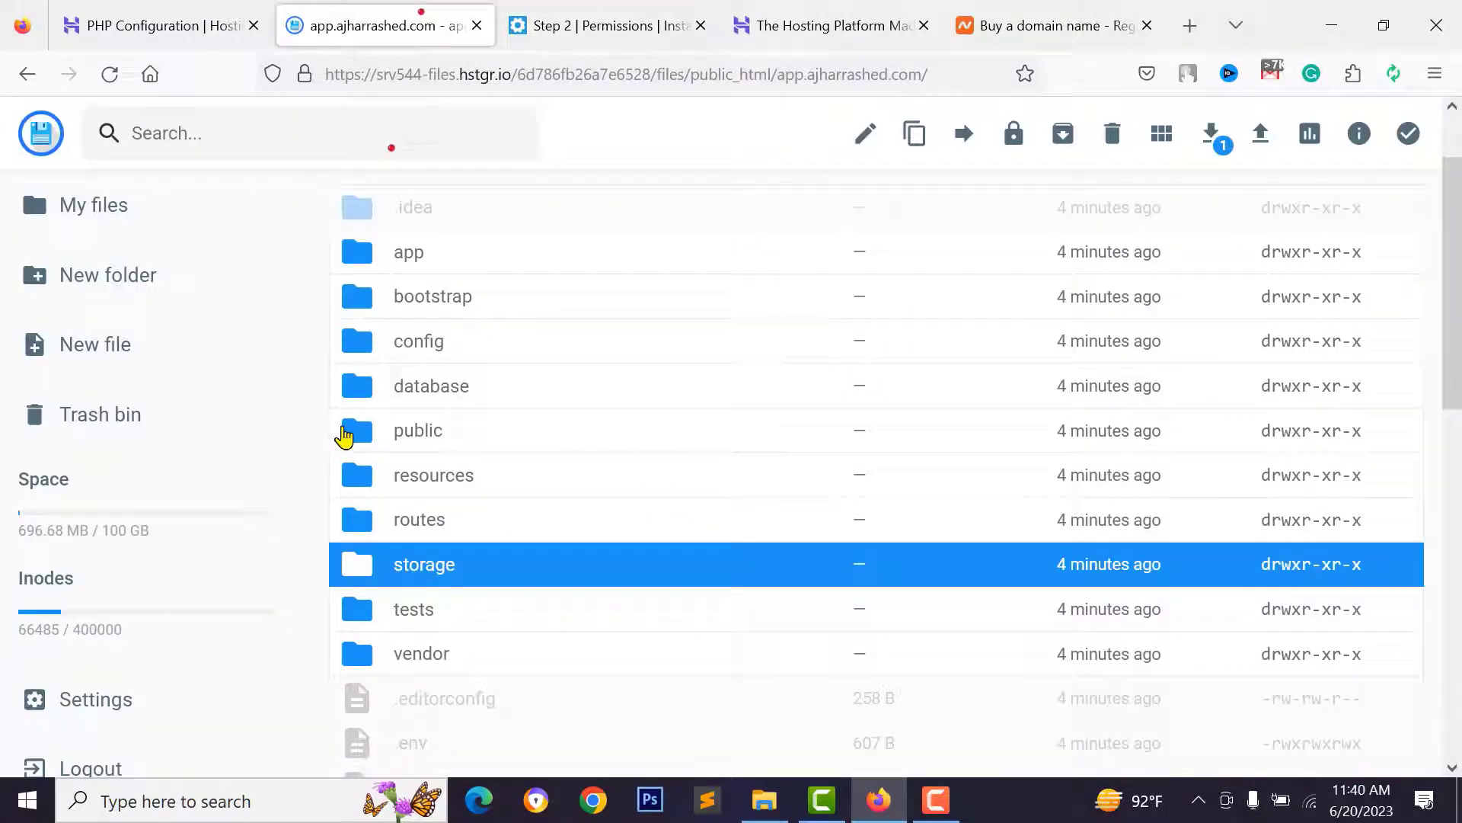
{"action": "right_click", "coordinate": [412, 565]}
{"action": "scroll", "coordinate": [427, 570], "scroll_direction": "down", "scroll_amount": 4}
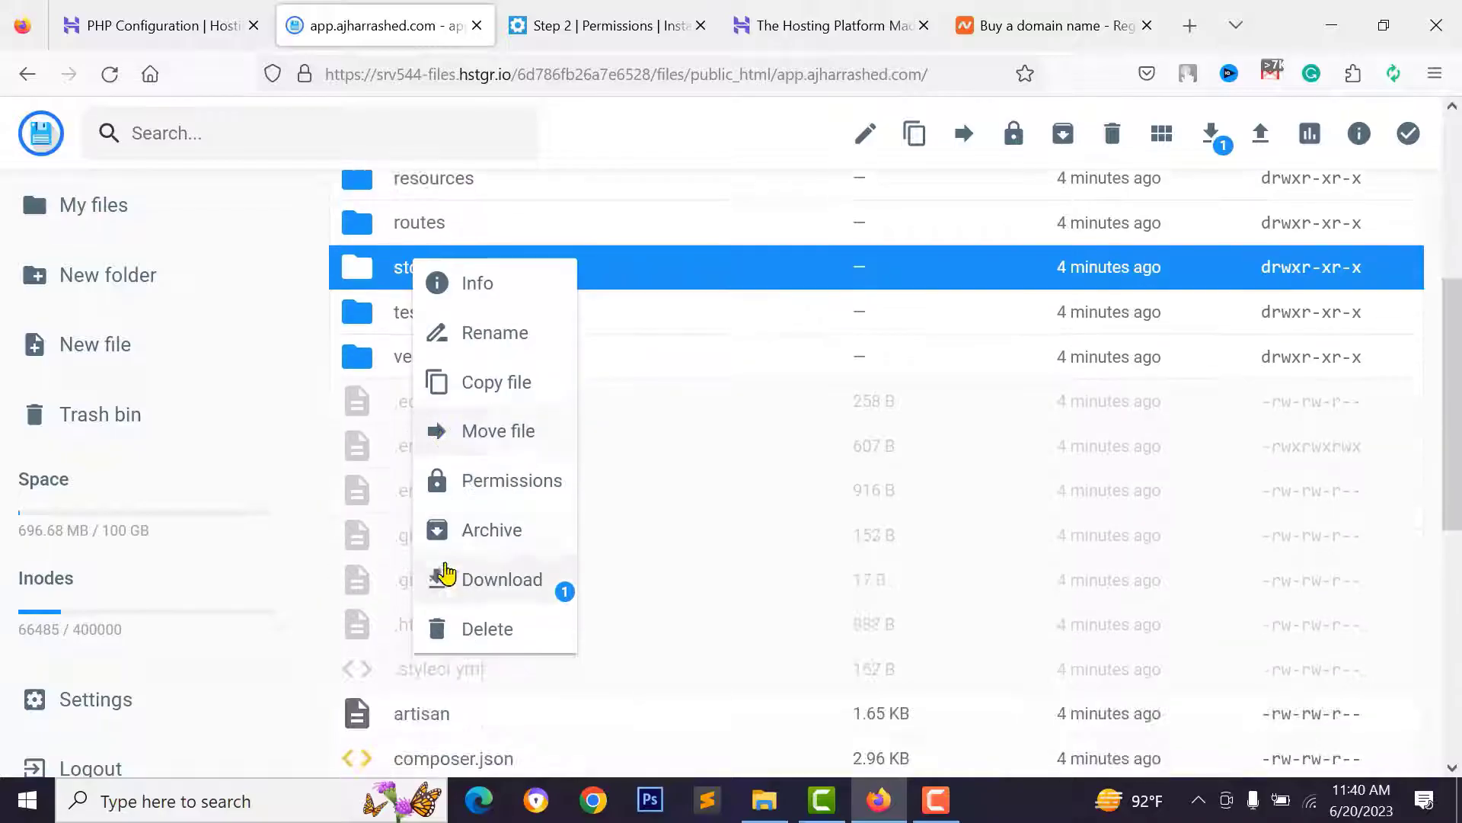
{"action": "left_click", "coordinate": [492, 490]}
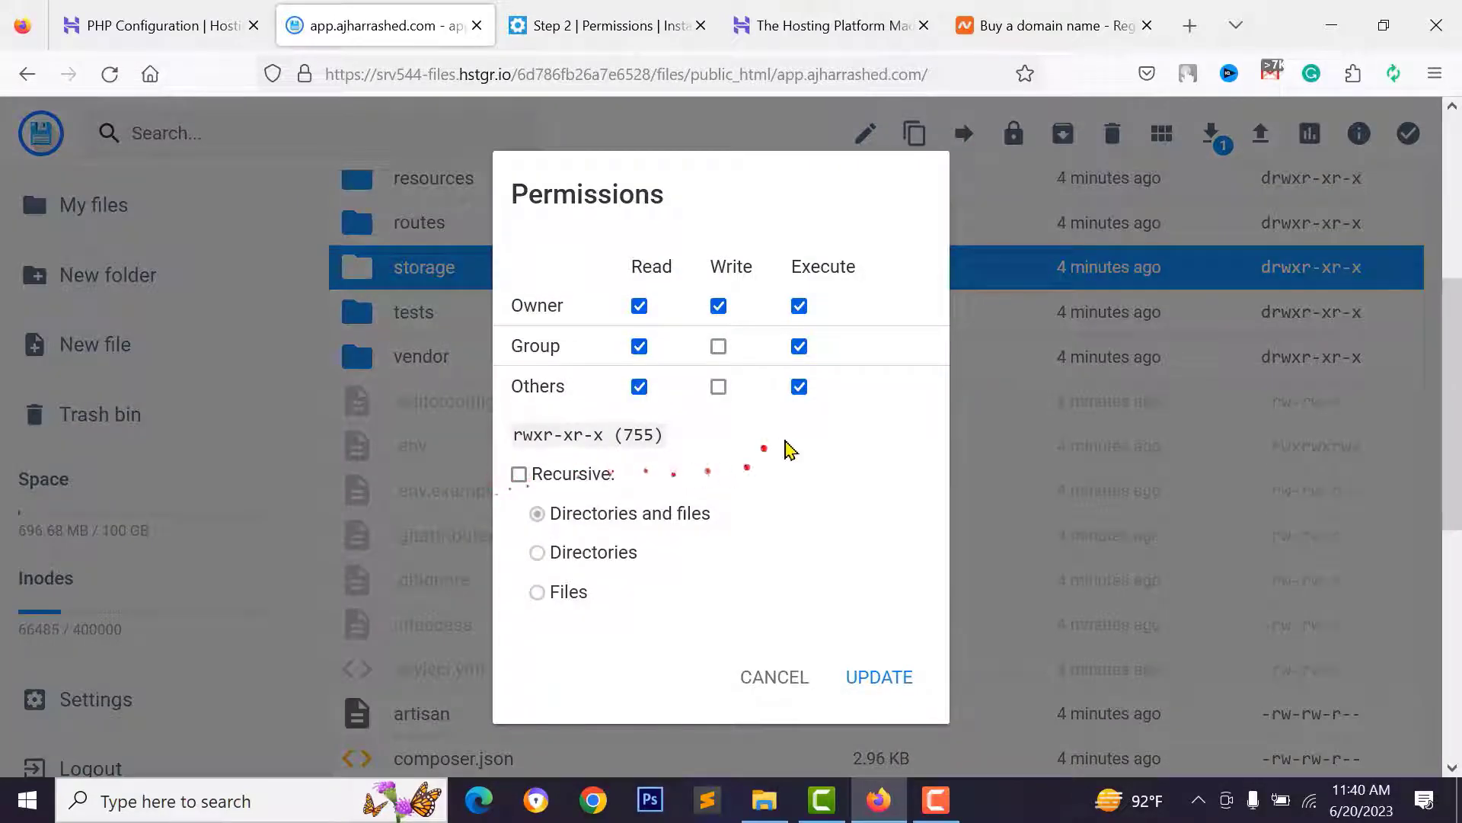
{"action": "left_click", "coordinate": [718, 345]}
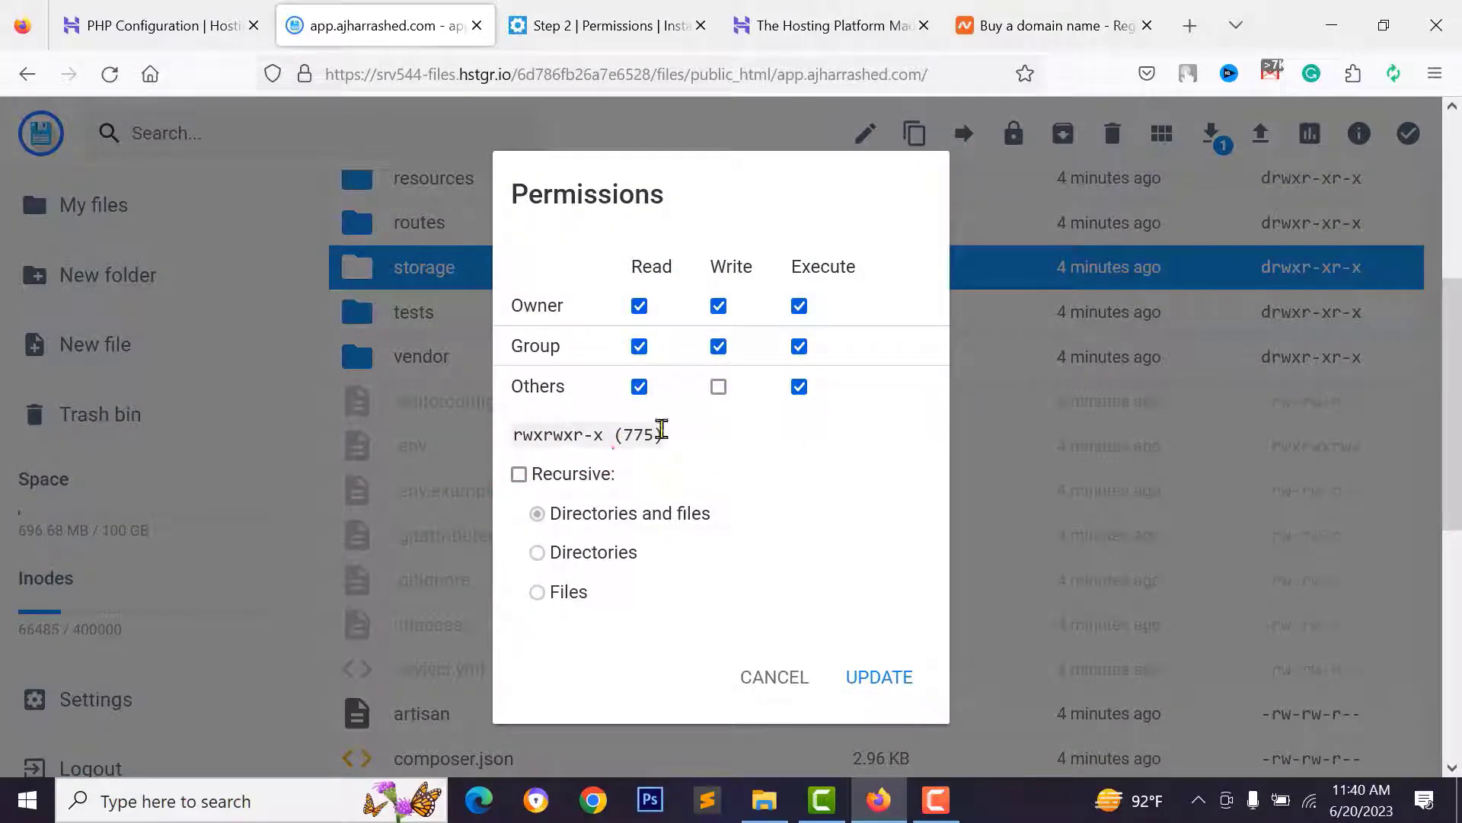
{"action": "left_click", "coordinate": [719, 387]}
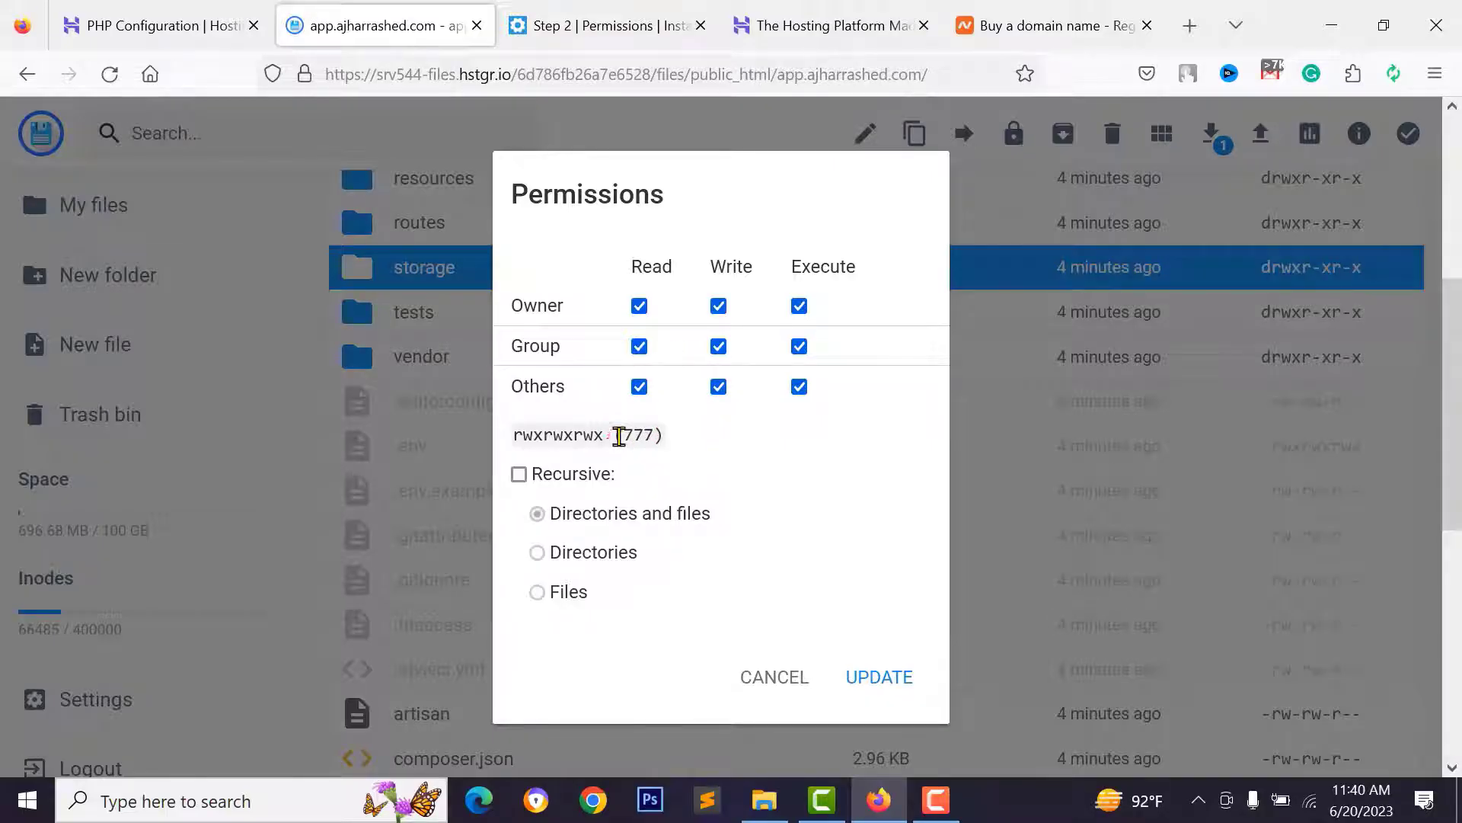
{"action": "left_click_drag", "start_coordinate": [617, 434], "coordinate": [646, 436]}
{"action": "left_click", "coordinate": [647, 437]}
{"action": "left_click", "coordinate": [852, 680]}
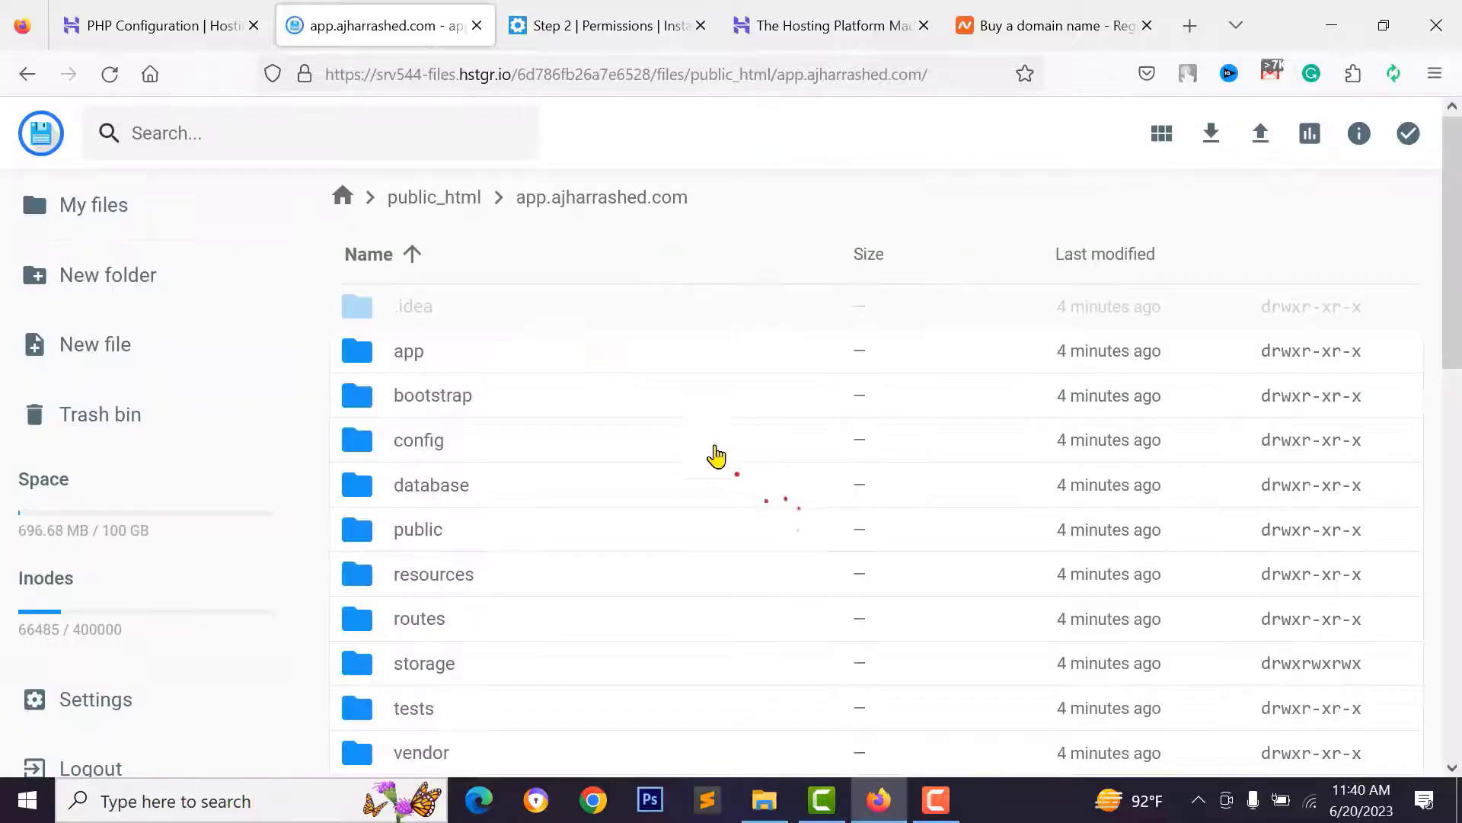
- Reload the installer's Permissions check to confirm Storage/ now passes
{"action": "left_click", "coordinate": [609, 15]}
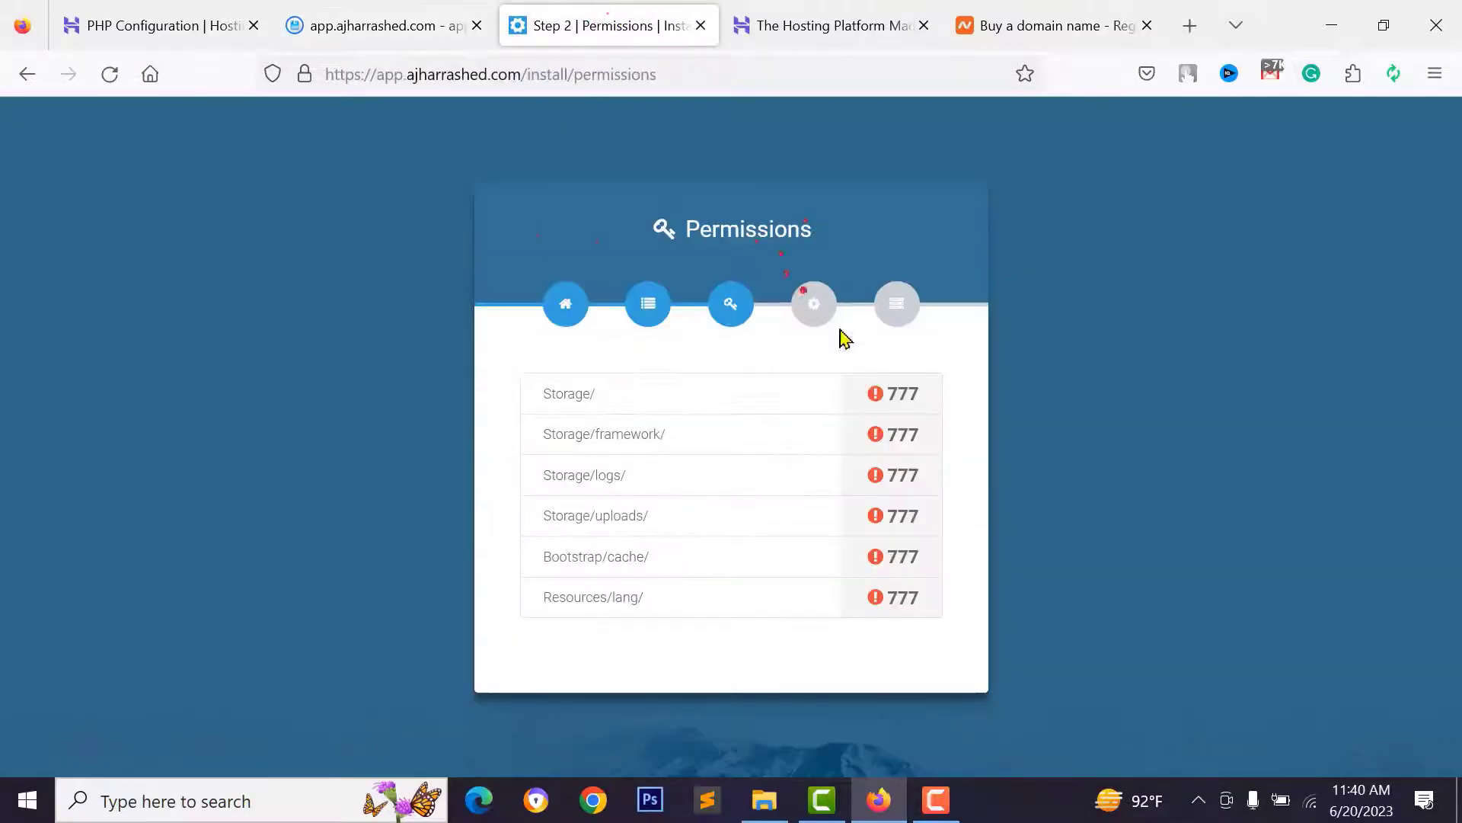
{"action": "left_click", "coordinate": [109, 73]}
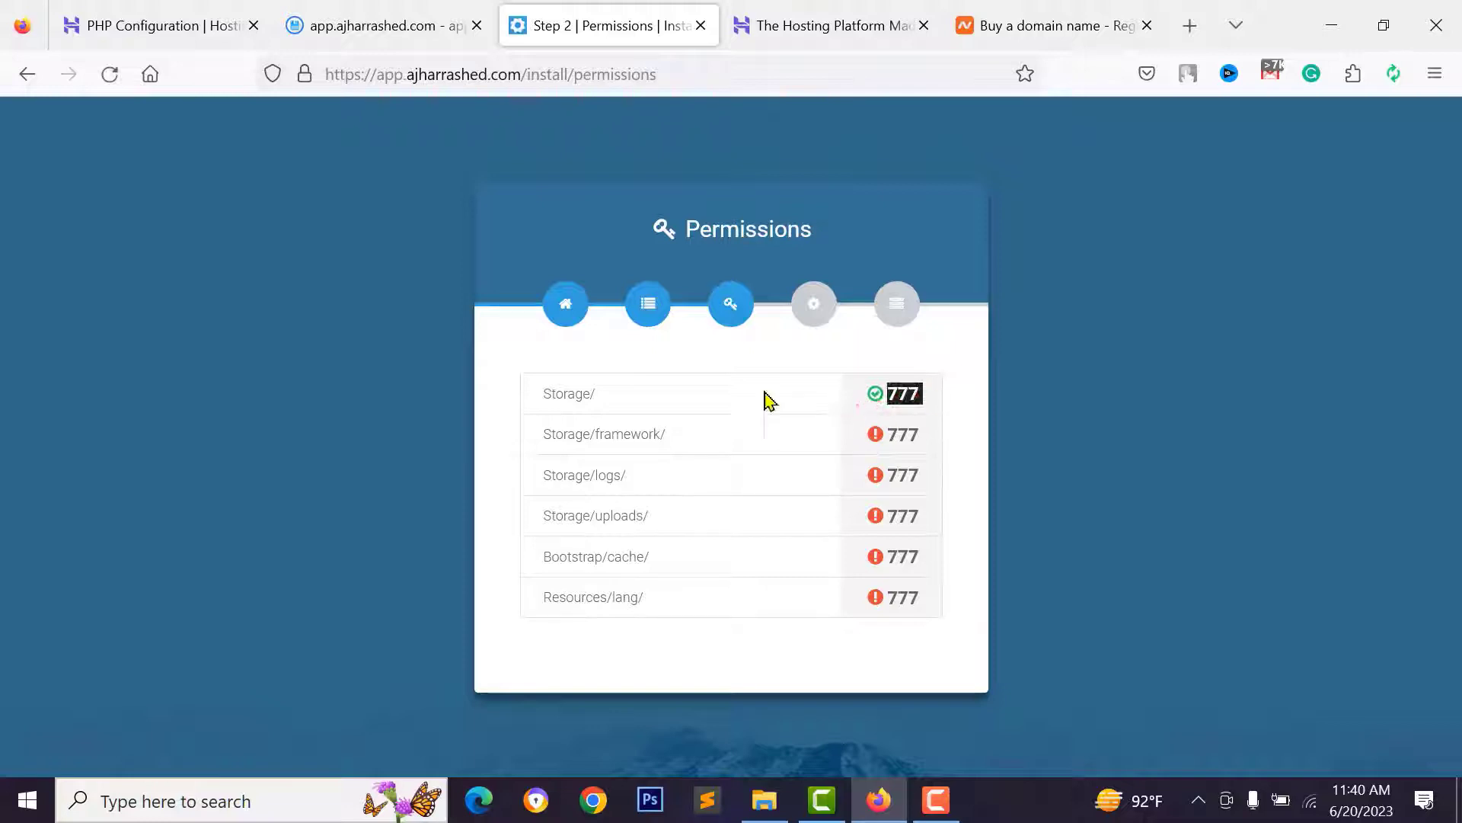
{"action": "left_click_drag", "start_coordinate": [519, 398], "coordinate": [829, 409]}
{"action": "left_click", "coordinate": [945, 409]}
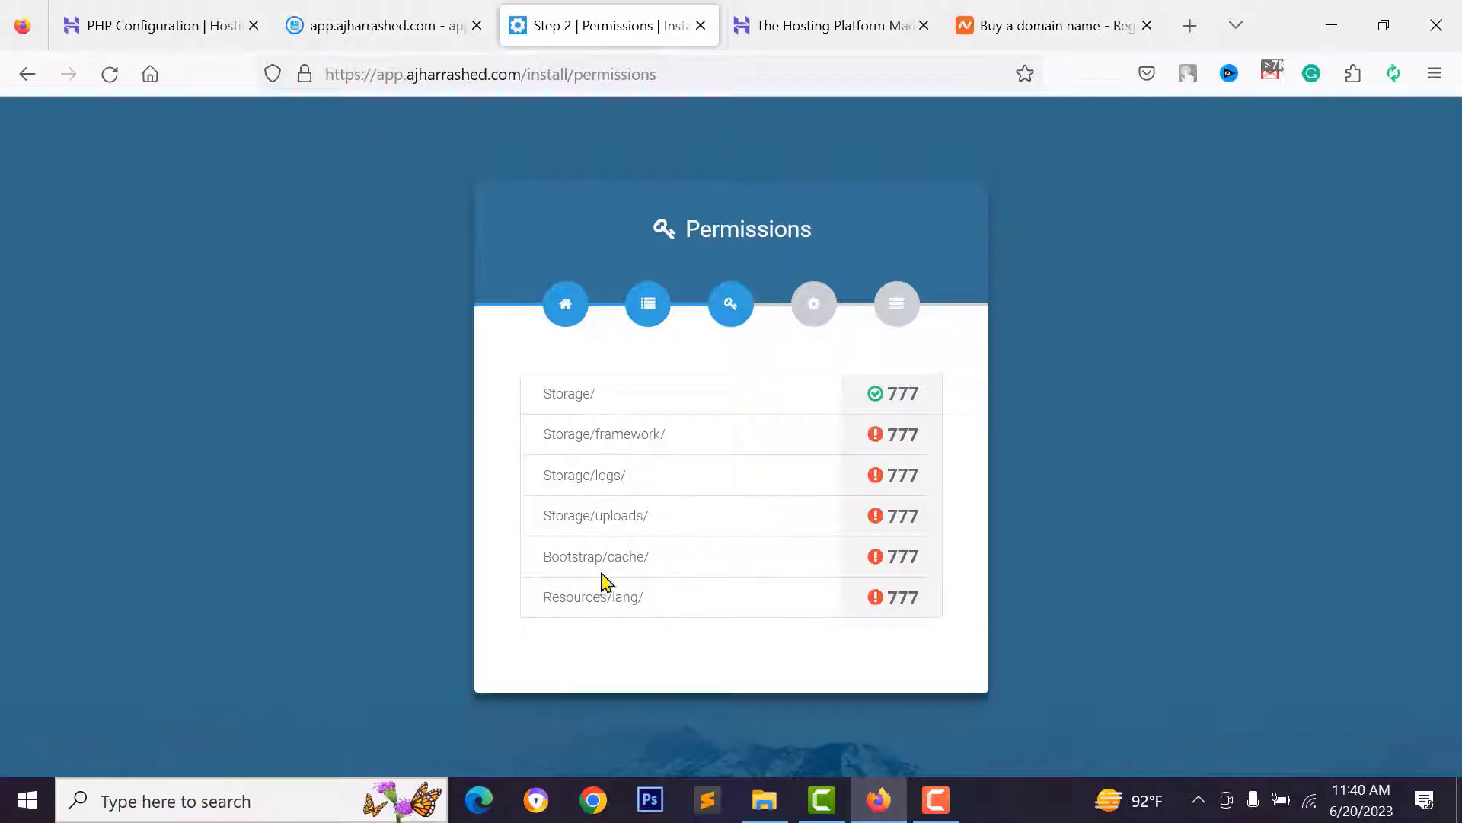
- Open the storage folder and bring up the actions for its framework subfolder
{"action": "left_click", "coordinate": [373, 25]}
{"action": "scroll", "coordinate": [427, 457], "scroll_direction": "down", "scroll_amount": 3}
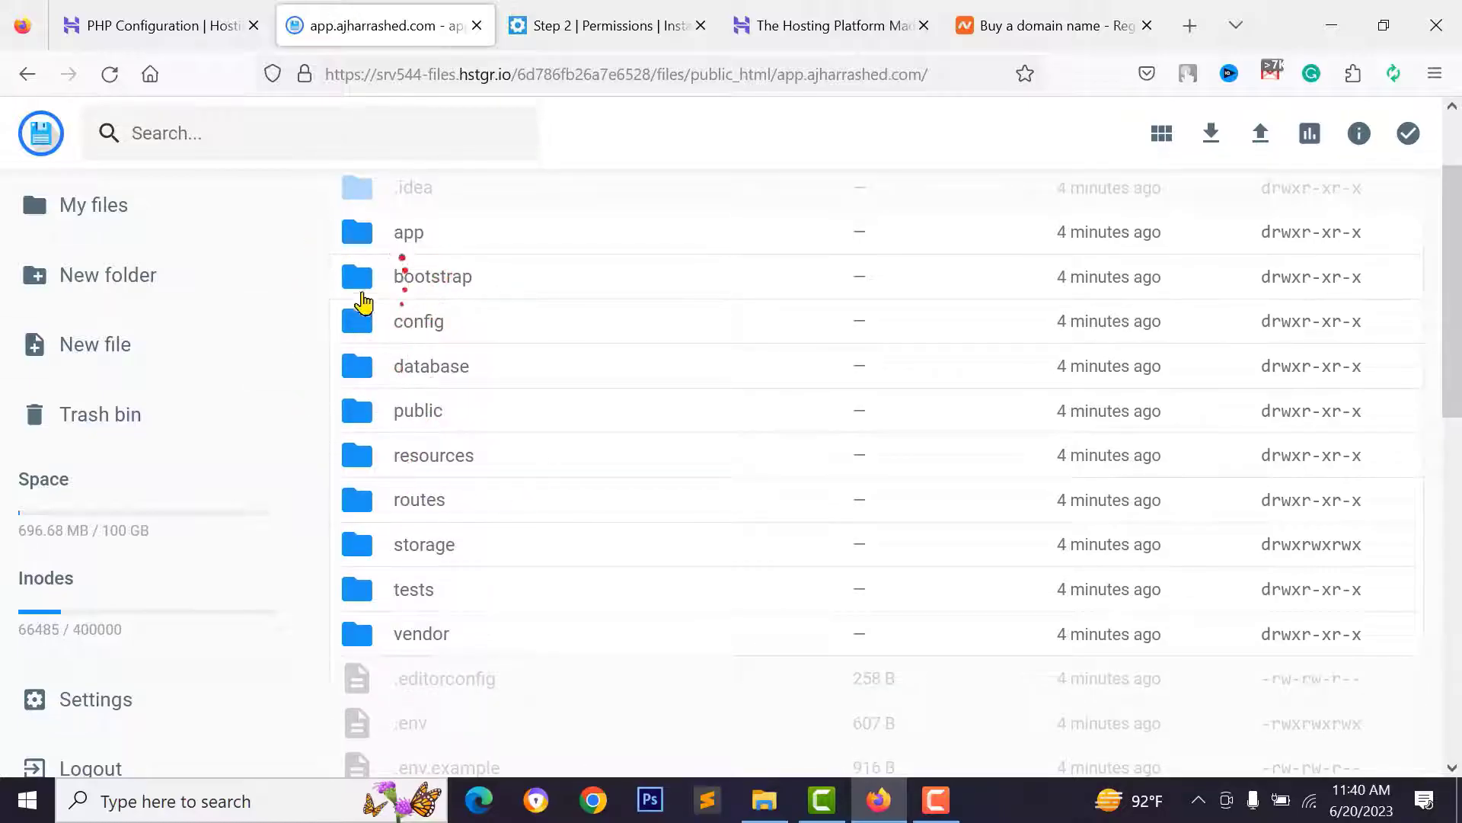
{"action": "double_click", "coordinate": [382, 539]}
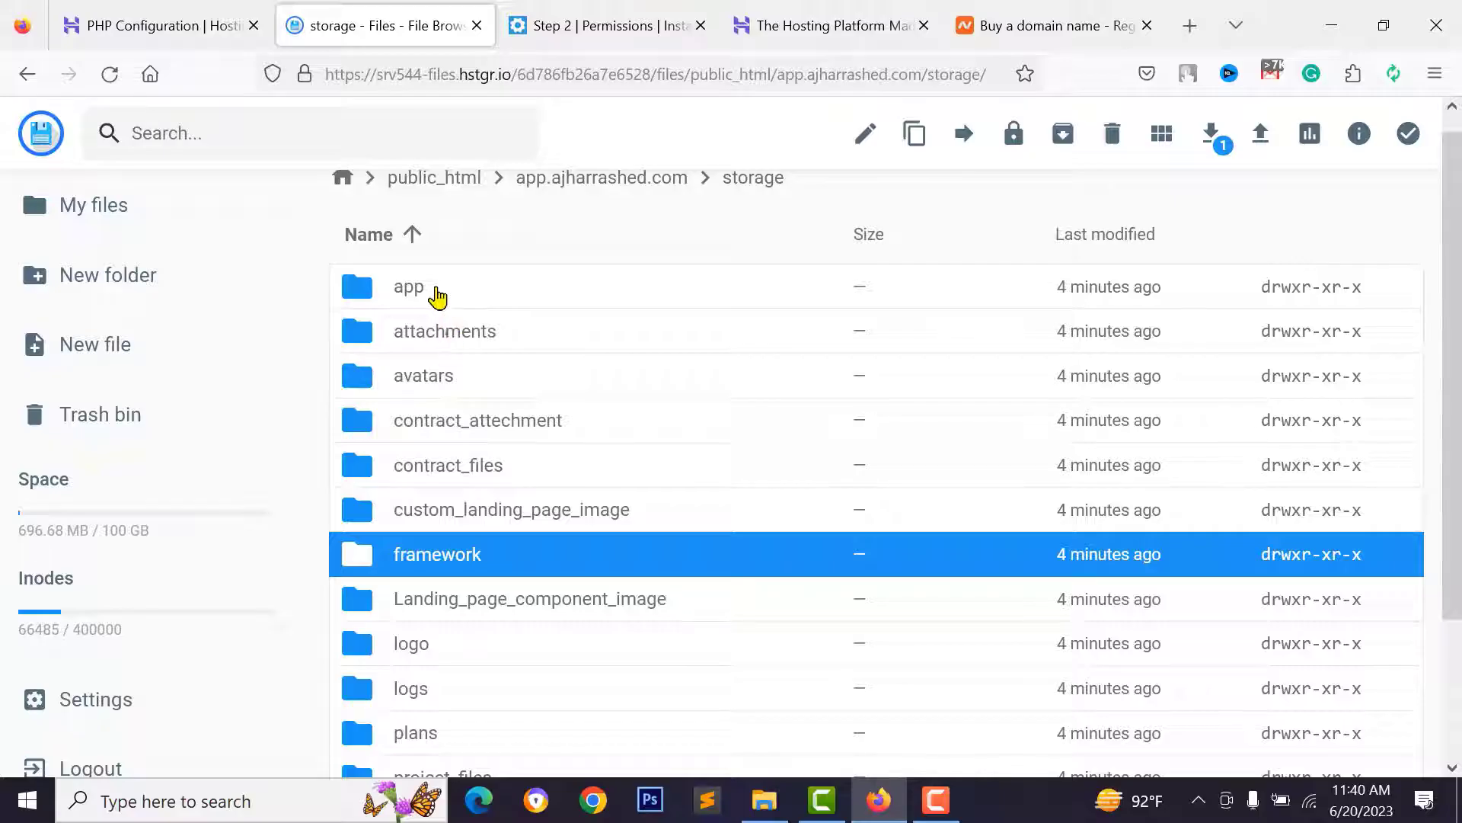
{"action": "right_click", "coordinate": [462, 560]}
{"action": "scroll", "coordinate": [533, 715], "scroll_direction": "down", "scroll_amount": 2}
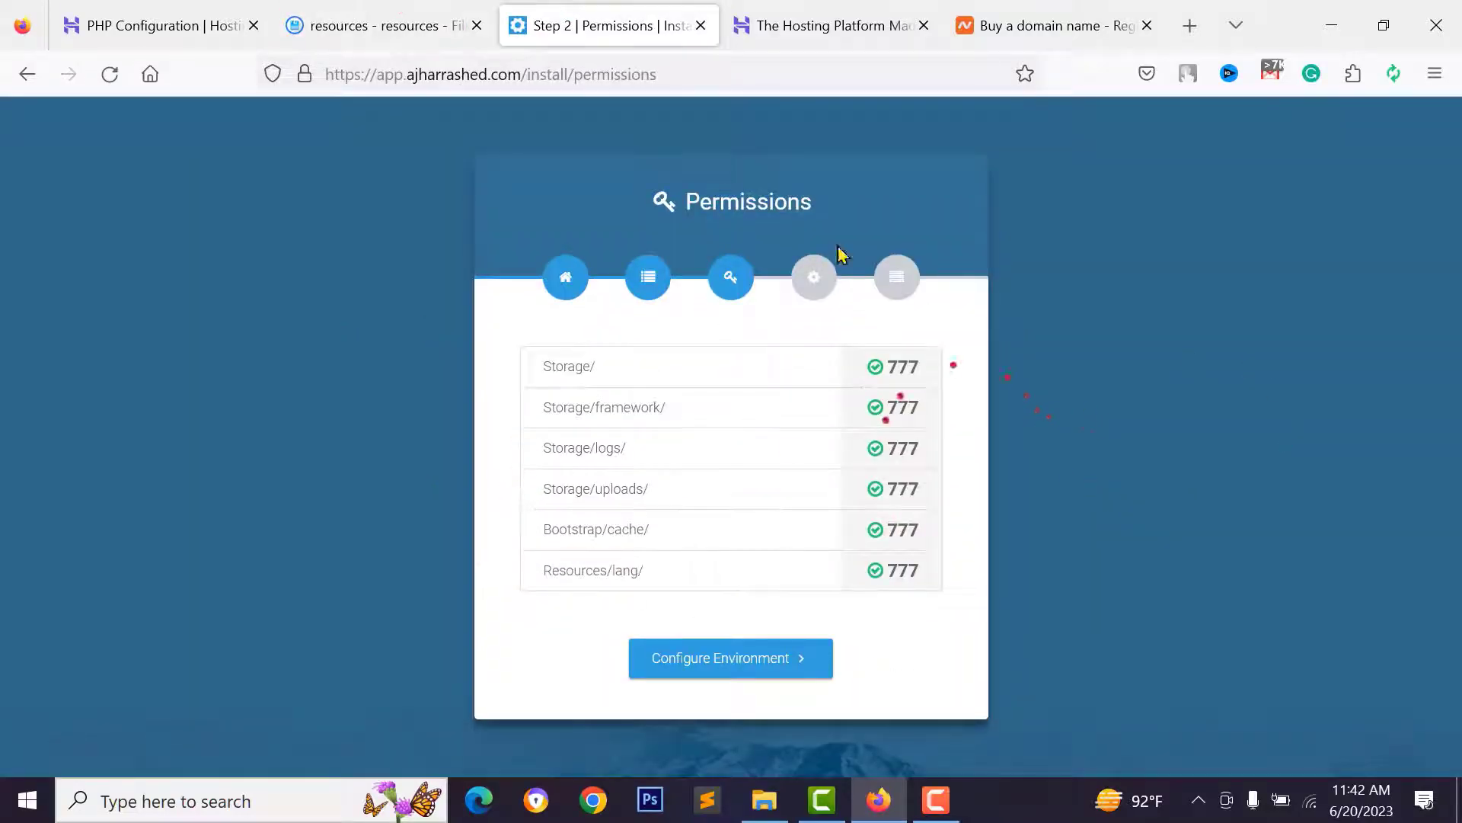
- Open the environment step's Form Wizard Setup and enter the App Name 'WP Methdos'
{"action": "left_click", "coordinate": [774, 670]}
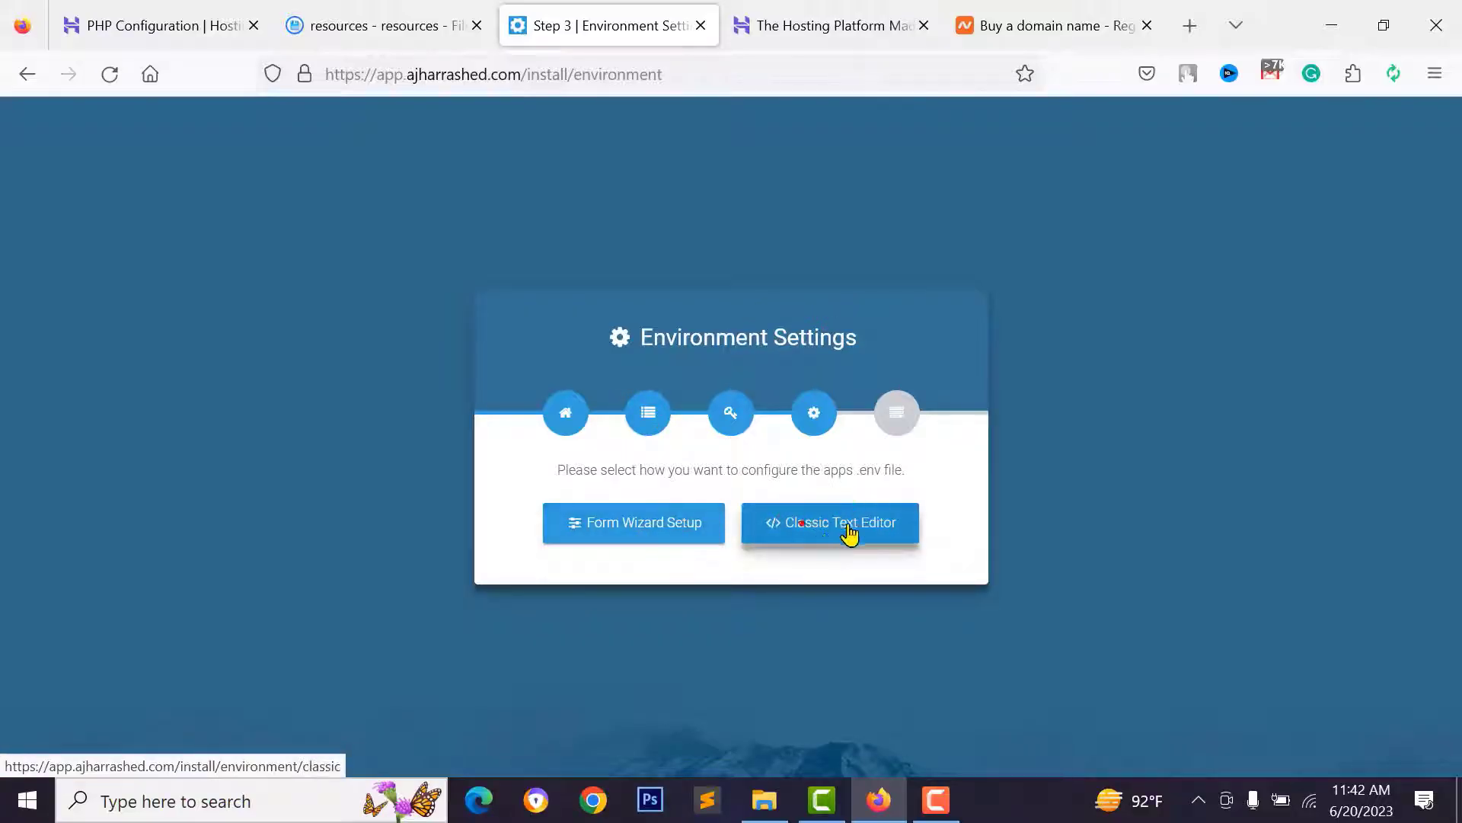
{"action": "left_click", "coordinate": [654, 533]}
{"action": "scroll", "coordinate": [555, 480], "scroll_direction": "down", "scroll_amount": 3}
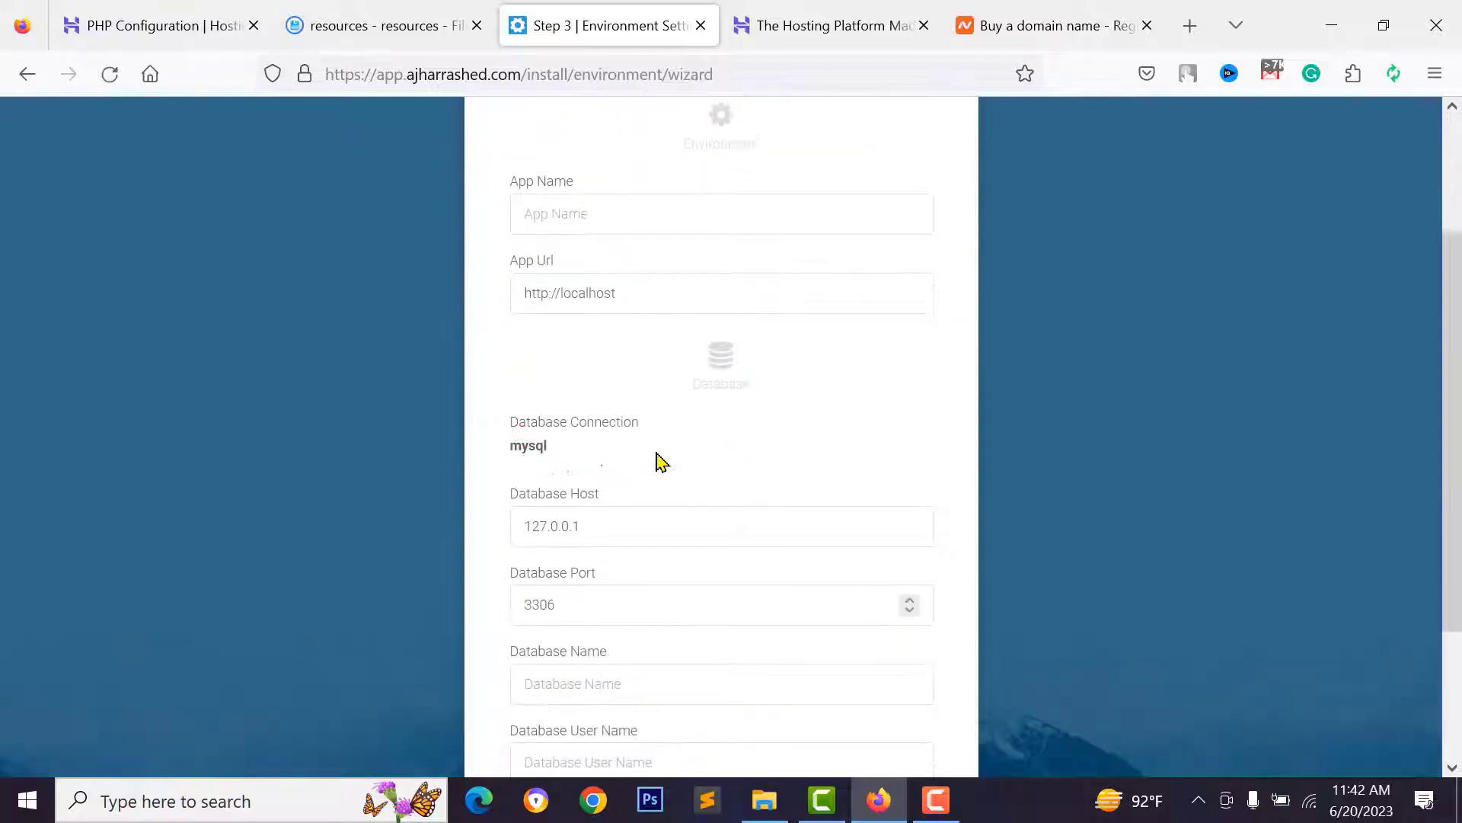
{"action": "scroll", "coordinate": [659, 461], "scroll_direction": "up", "scroll_amount": 2}
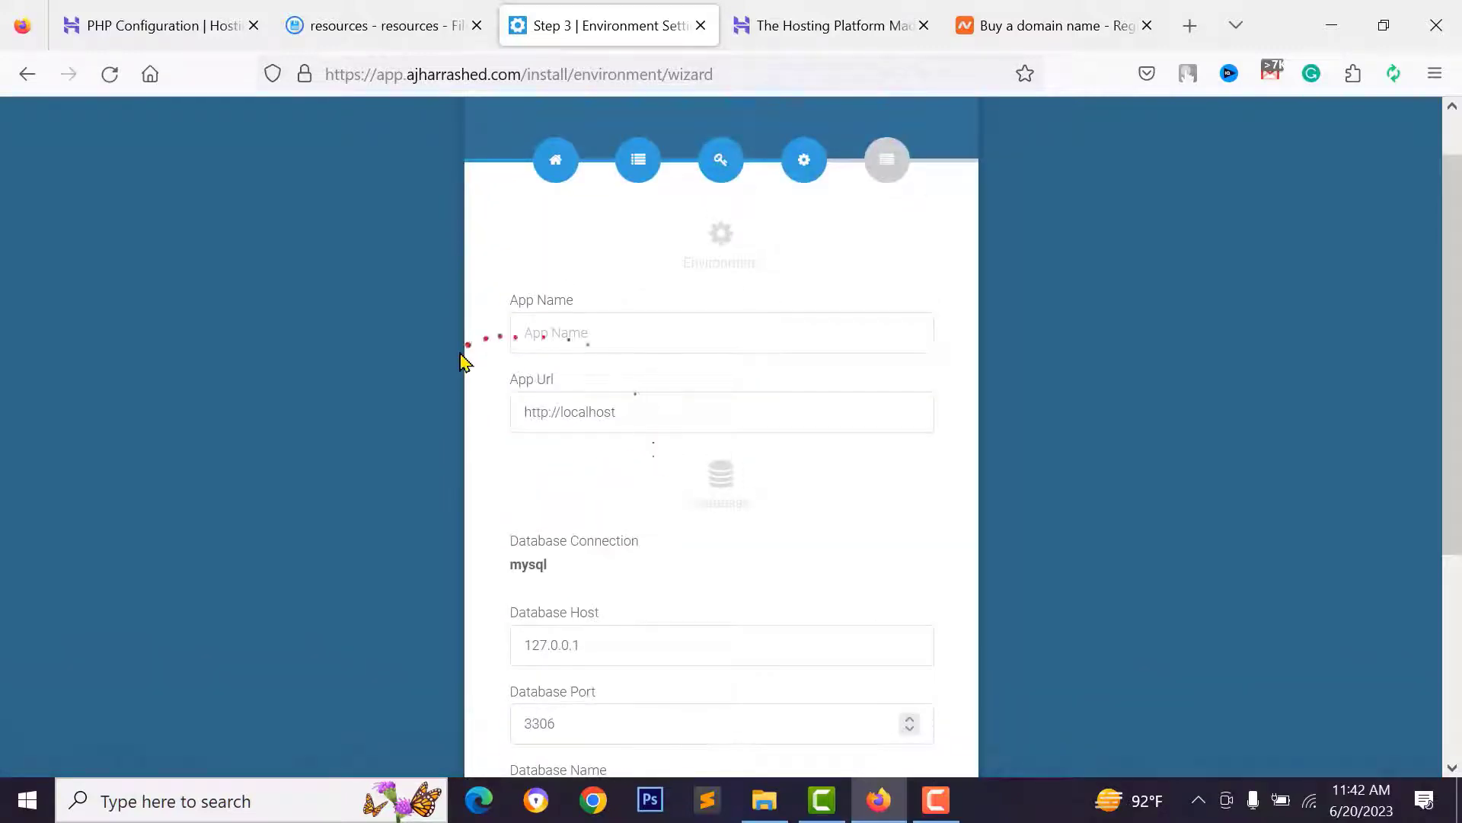
{"action": "left_click", "coordinate": [555, 330]}
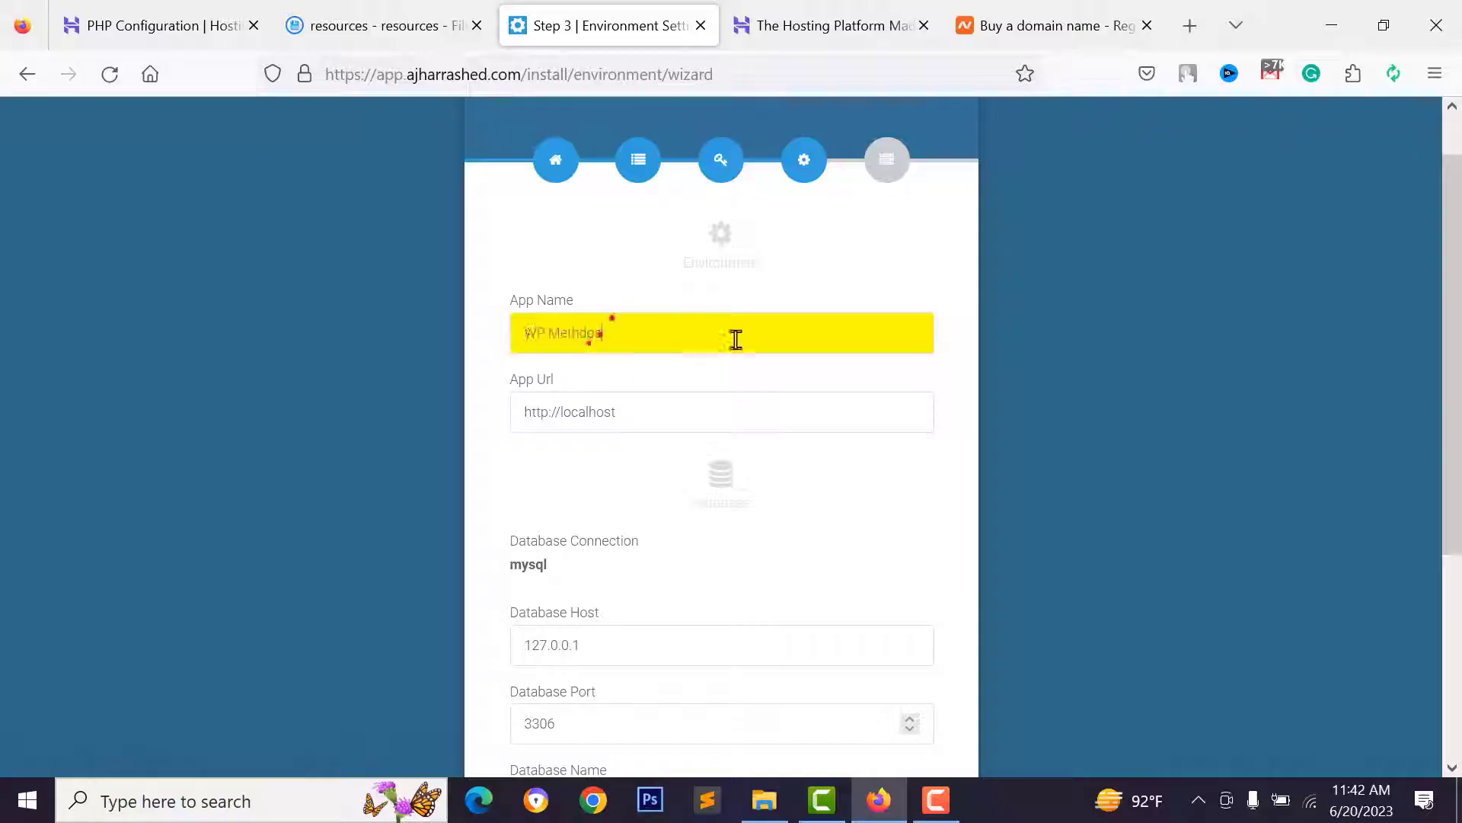
{"action": "left_click", "coordinate": [718, 406]}
{"action": "left_click_drag", "start_coordinate": [718, 405], "coordinate": [526, 414]}
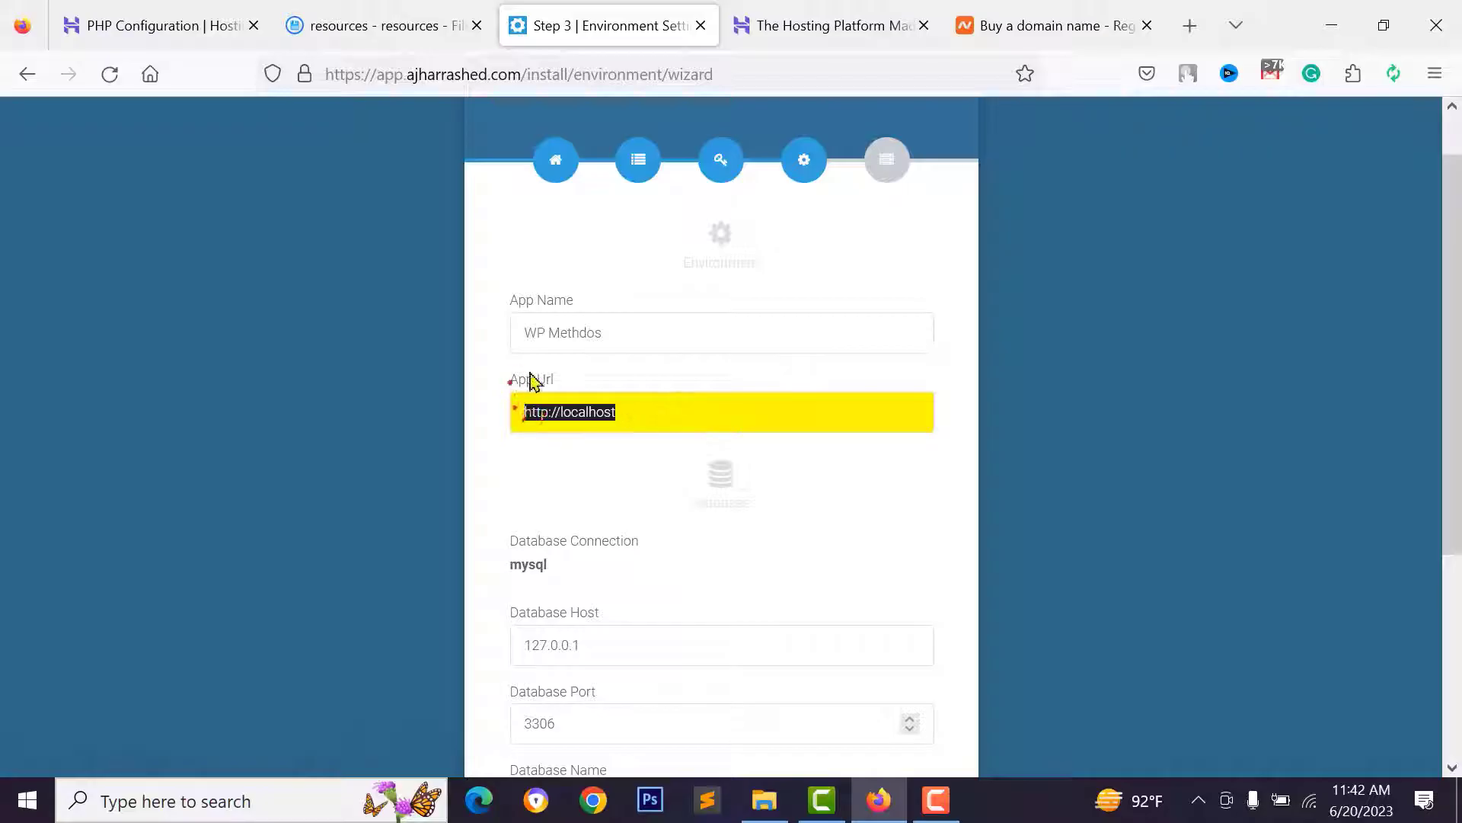
{"action": "left_click", "coordinate": [614, 417]}
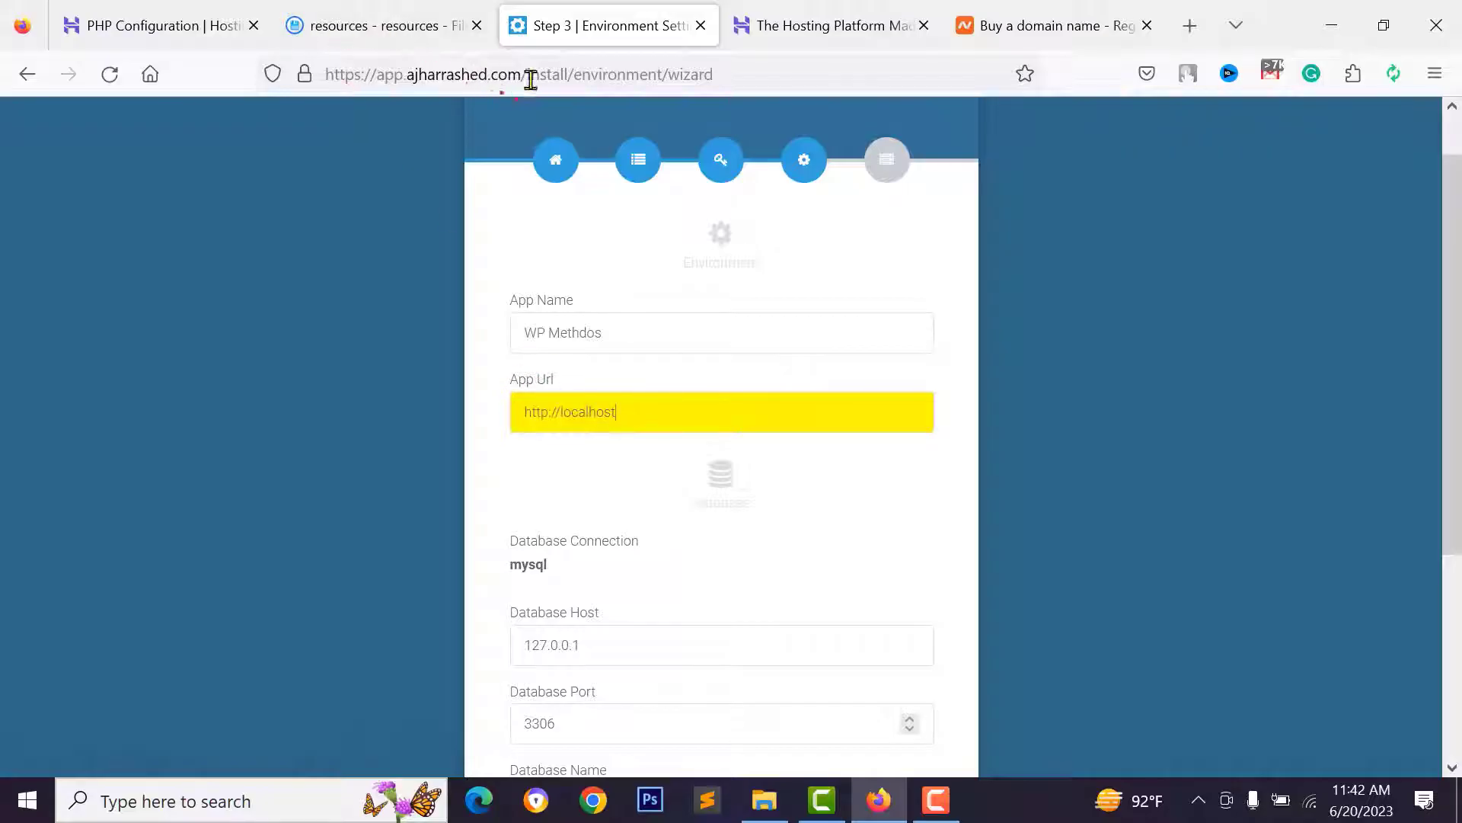
{"action": "left_click_drag", "start_coordinate": [520, 73], "coordinate": [320, 82]}
{"action": "right_click", "coordinate": [420, 77]}
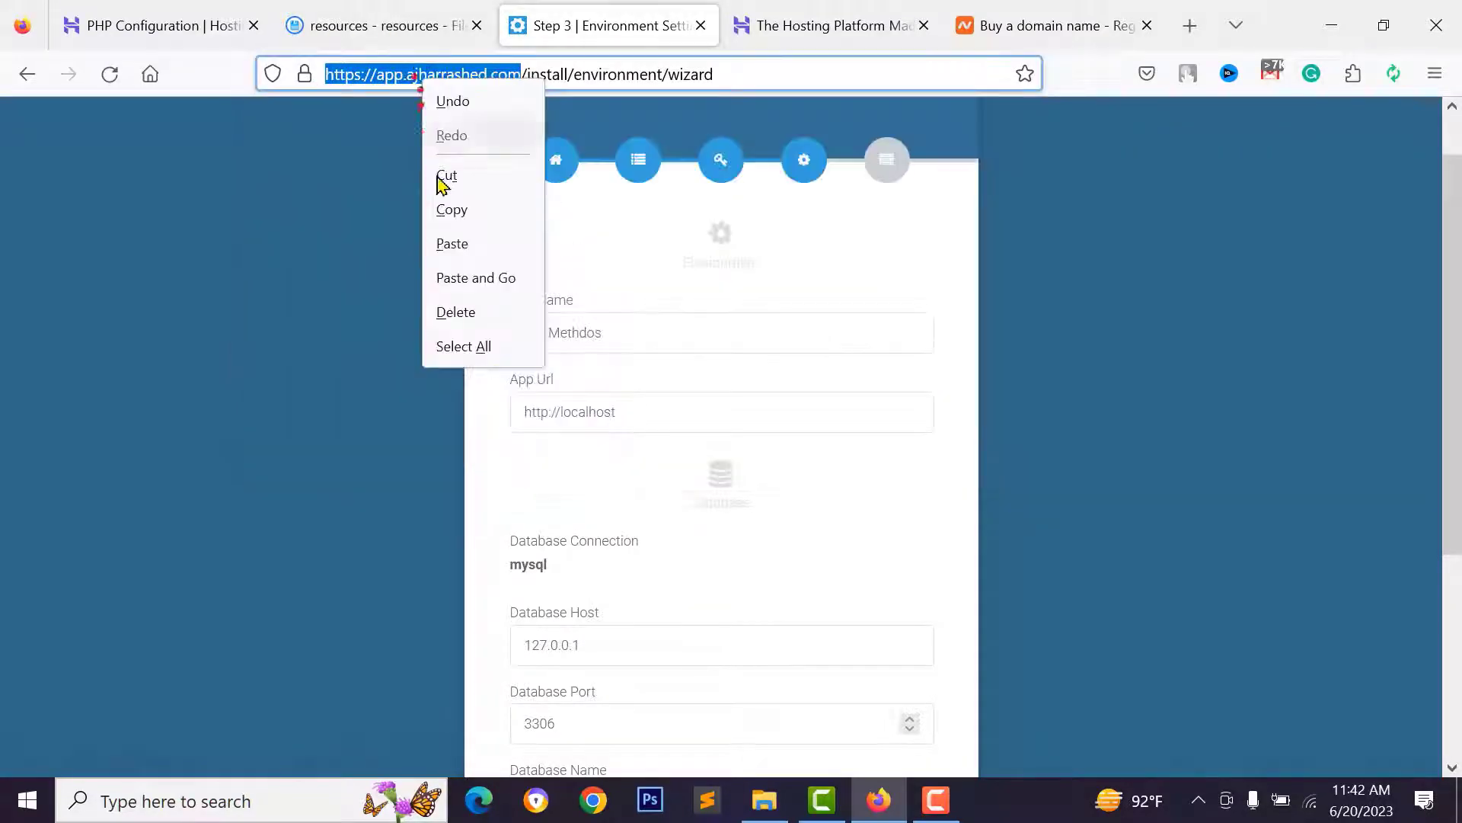
{"action": "left_click", "coordinate": [454, 213]}
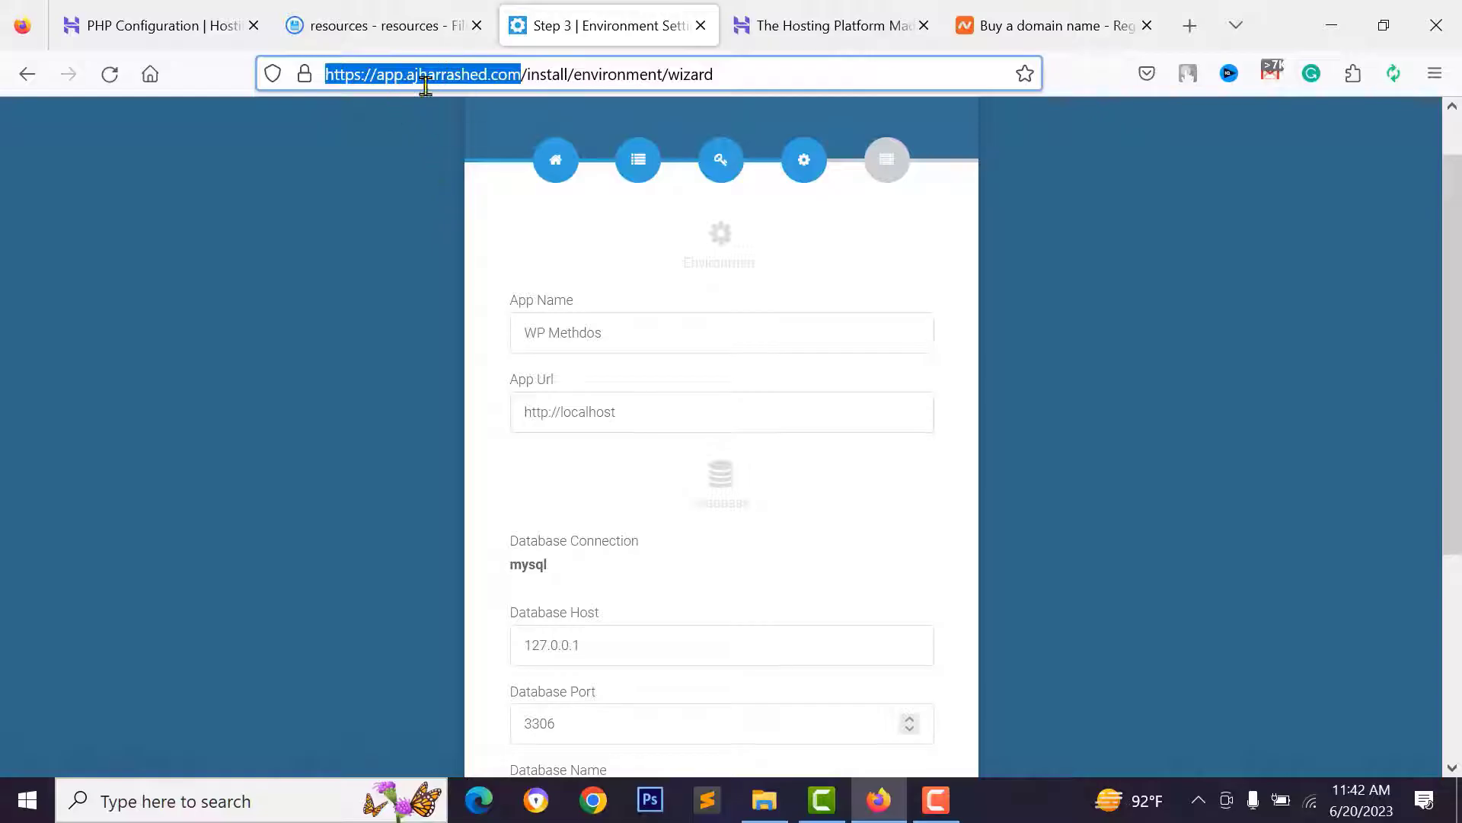
{"action": "left_click_drag", "start_coordinate": [659, 418], "coordinate": [480, 418]}
{"action": "right_click", "coordinate": [582, 415]}
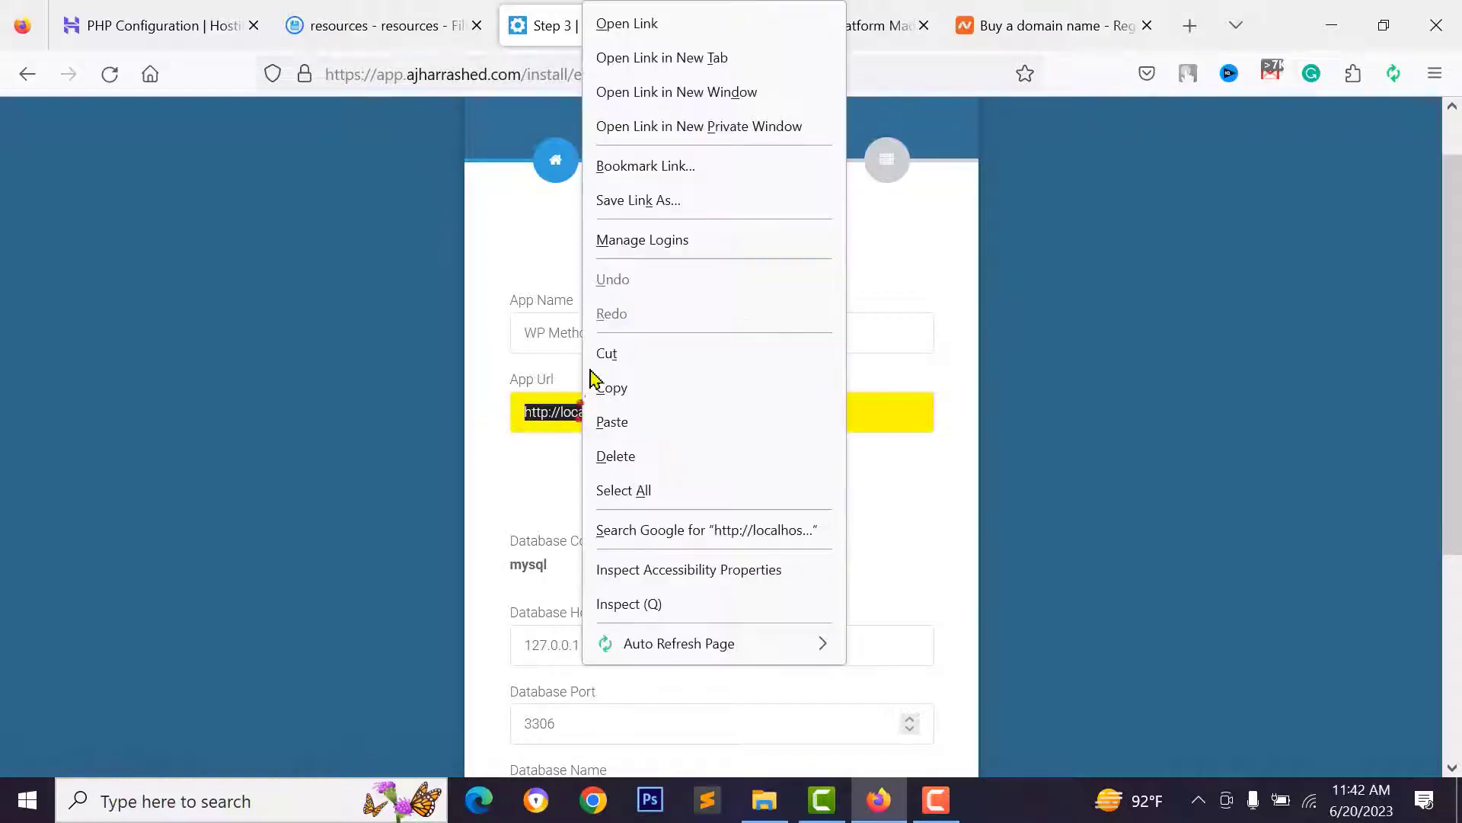
{"action": "left_click", "coordinate": [612, 422]}
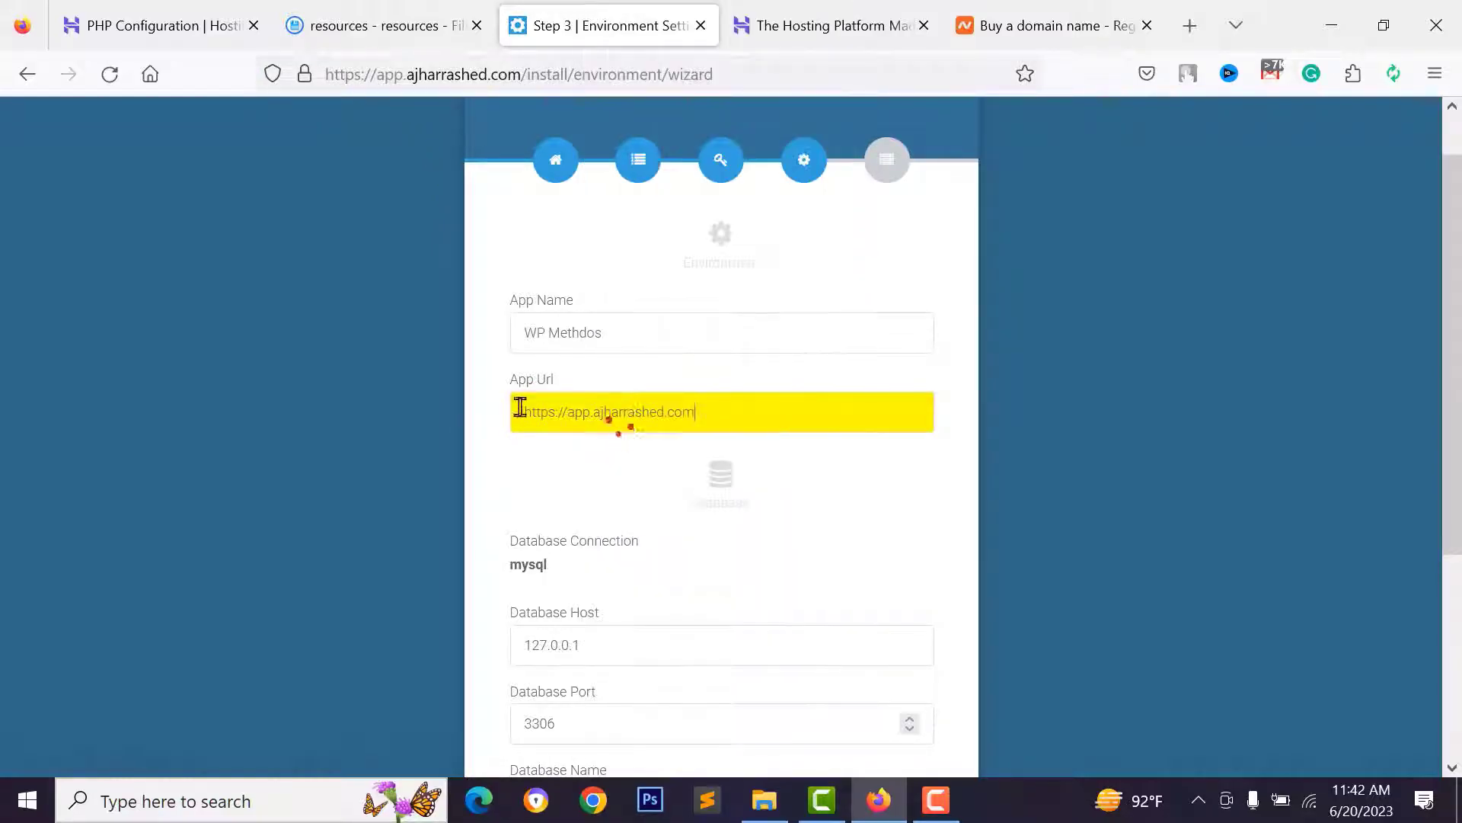
{"action": "left_click", "coordinate": [476, 455]}
- Review the Database Host, Port and Name fields before preparing a database
{"action": "scroll", "coordinate": [482, 505], "scroll_direction": "down", "scroll_amount": 4}
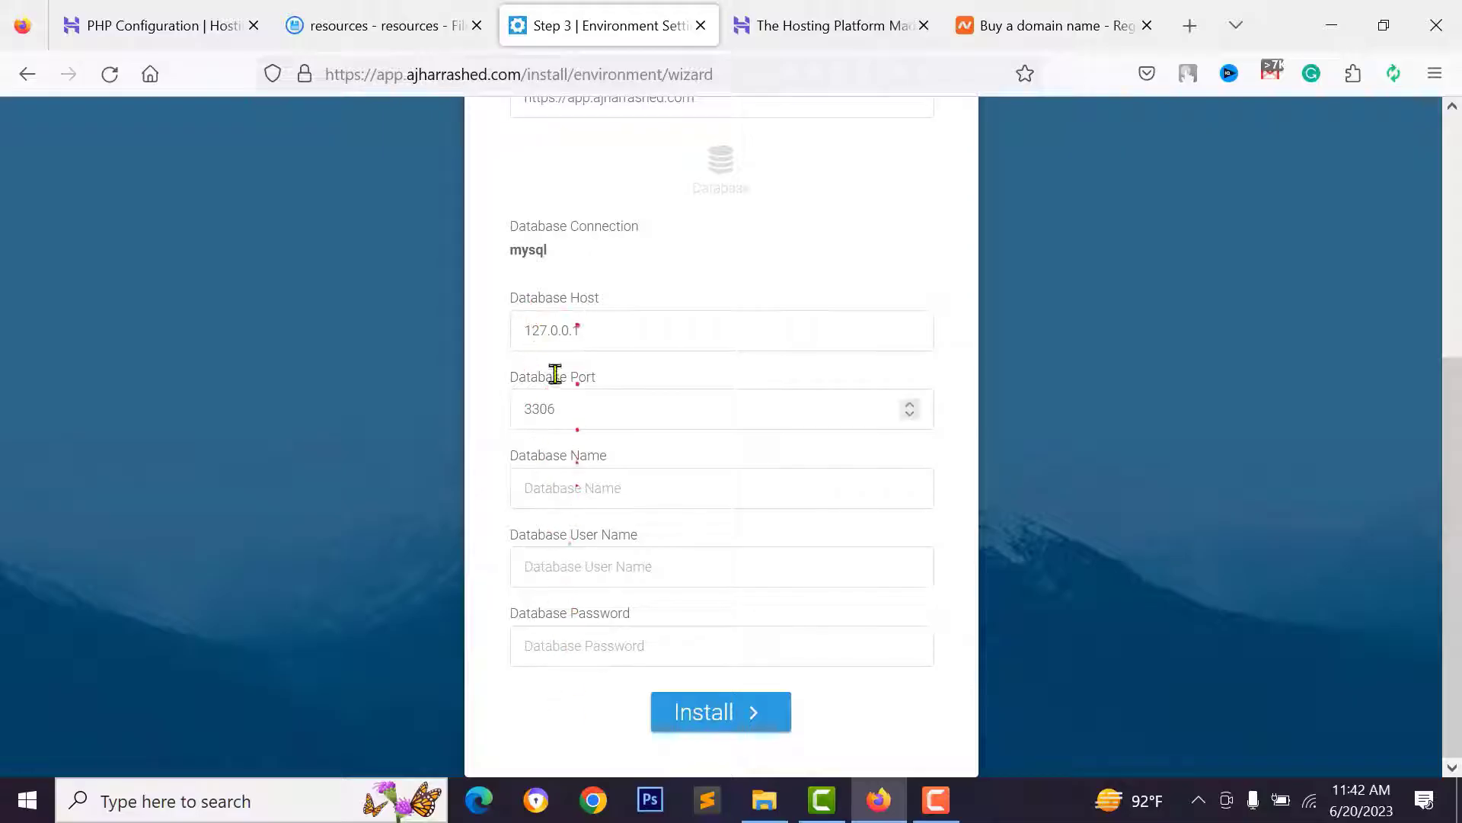
{"action": "left_click", "coordinate": [592, 331]}
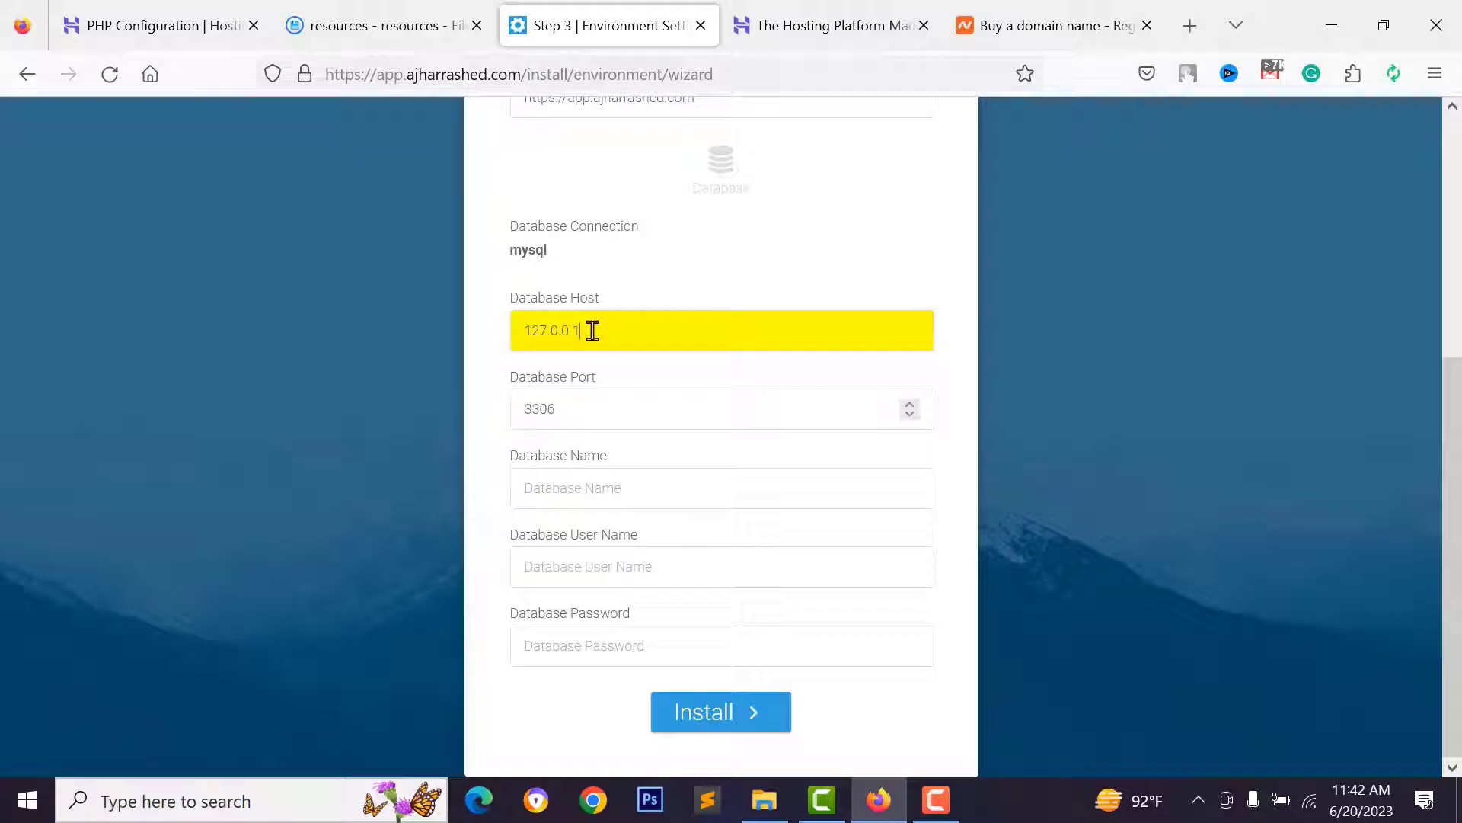
{"action": "left_click", "coordinate": [559, 420]}
{"action": "left_click", "coordinate": [584, 491]}
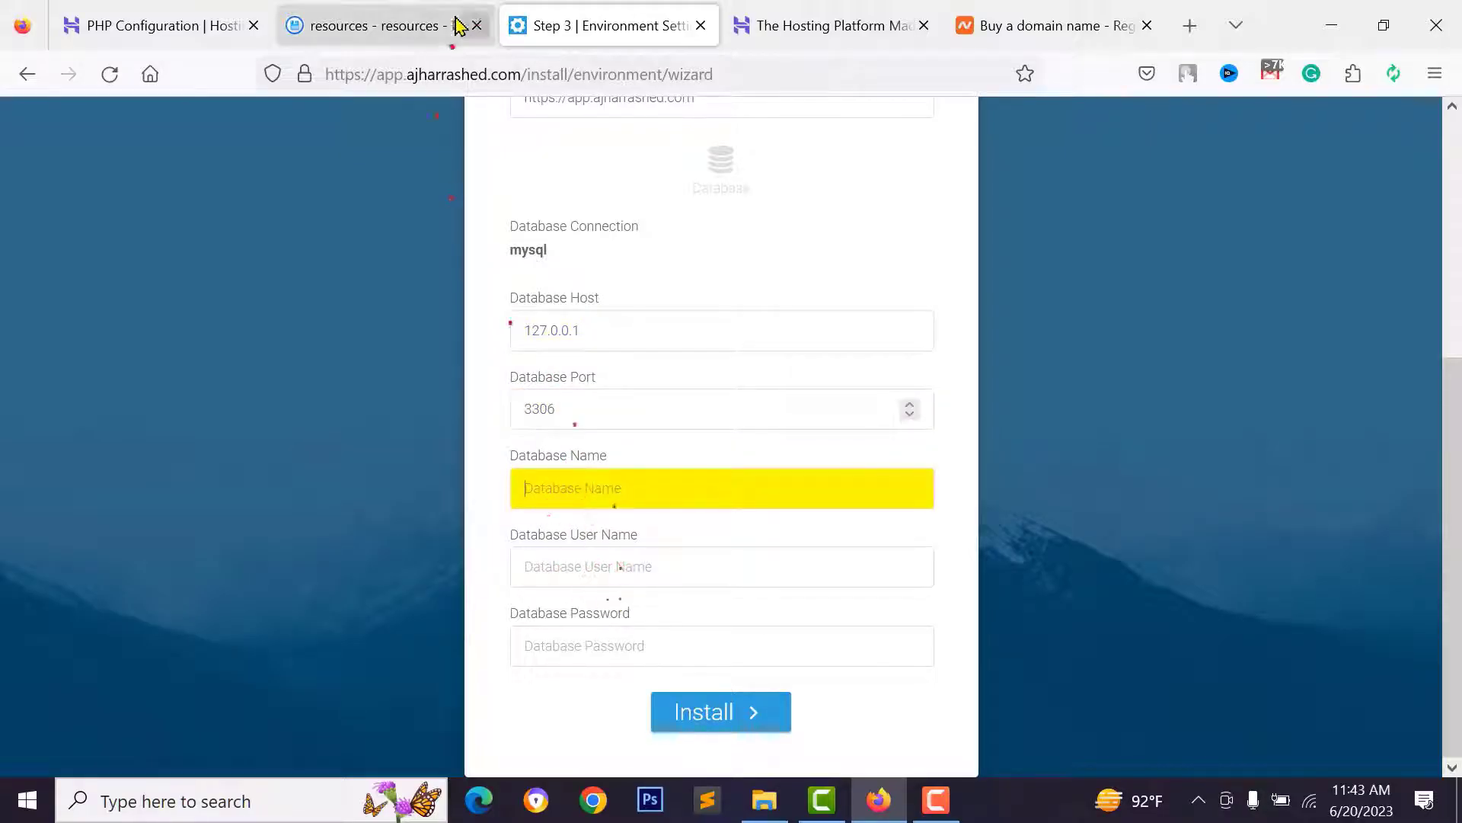
{"action": "left_click", "coordinate": [160, 25]}
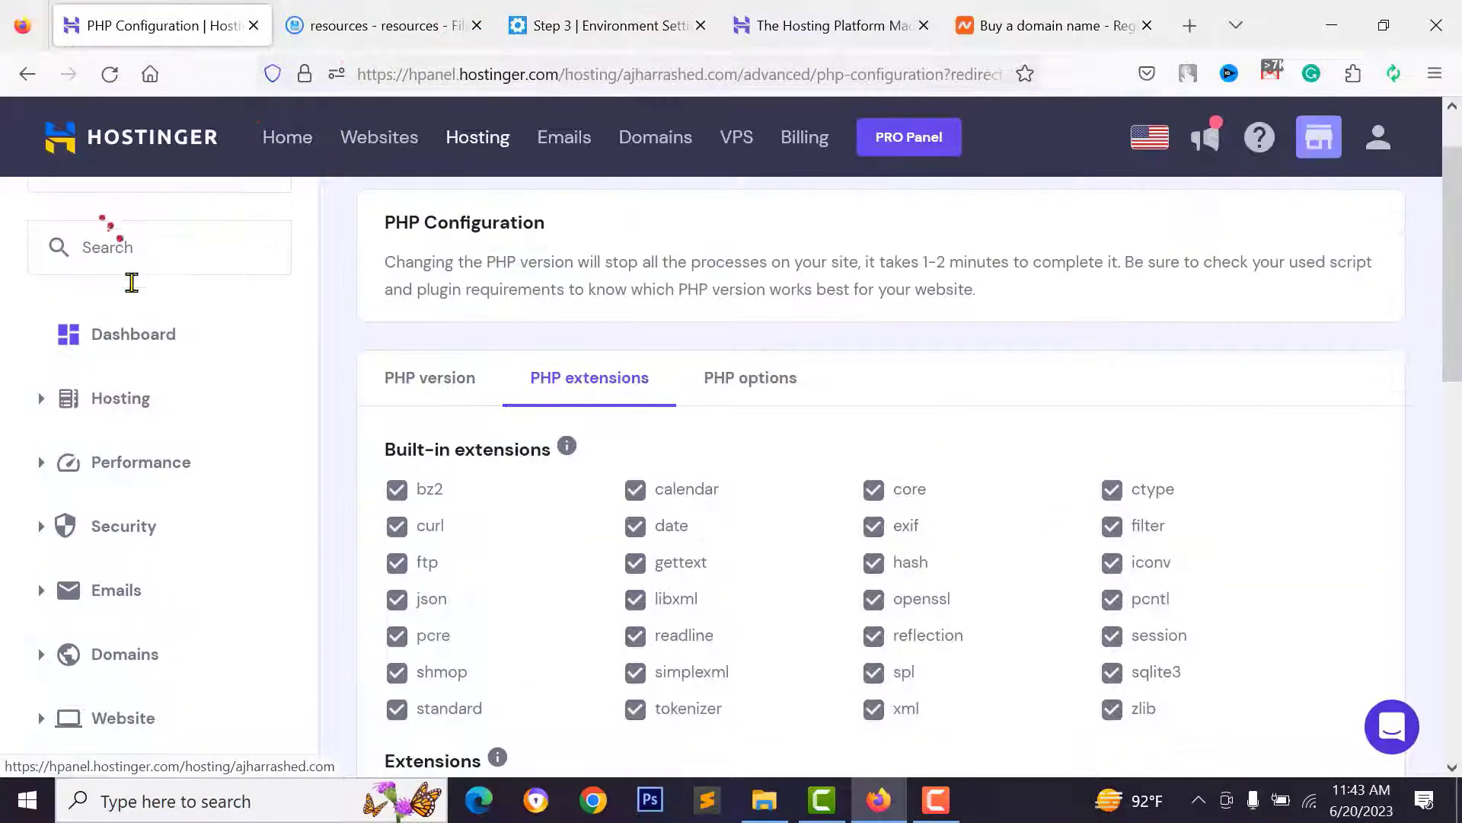
- Open hPanel's MySQL Databases page and begin naming the new app database
{"action": "left_click", "coordinate": [137, 340]}
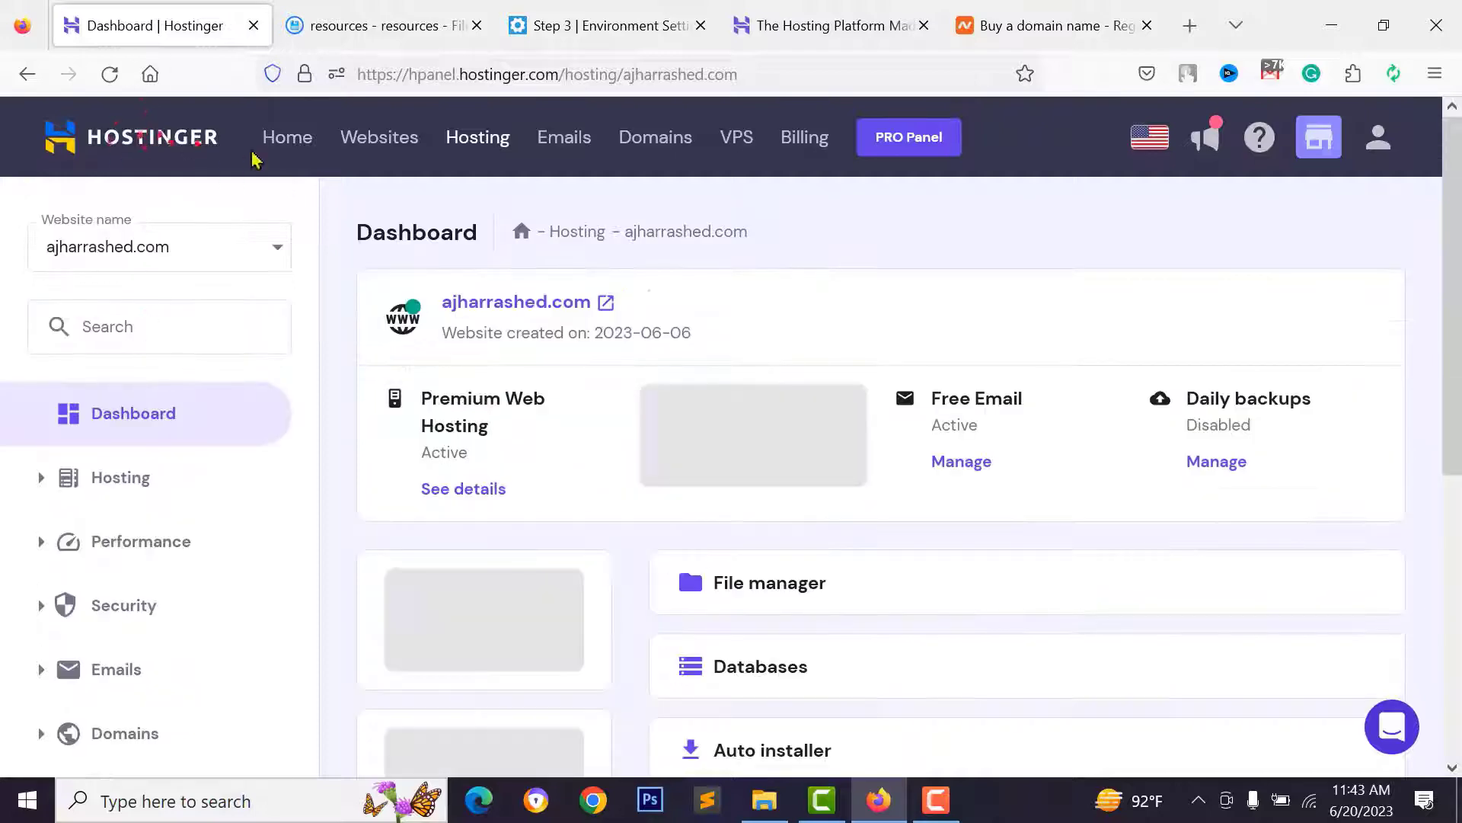
{"action": "scroll", "coordinate": [770, 375], "scroll_direction": "down", "scroll_amount": 3}
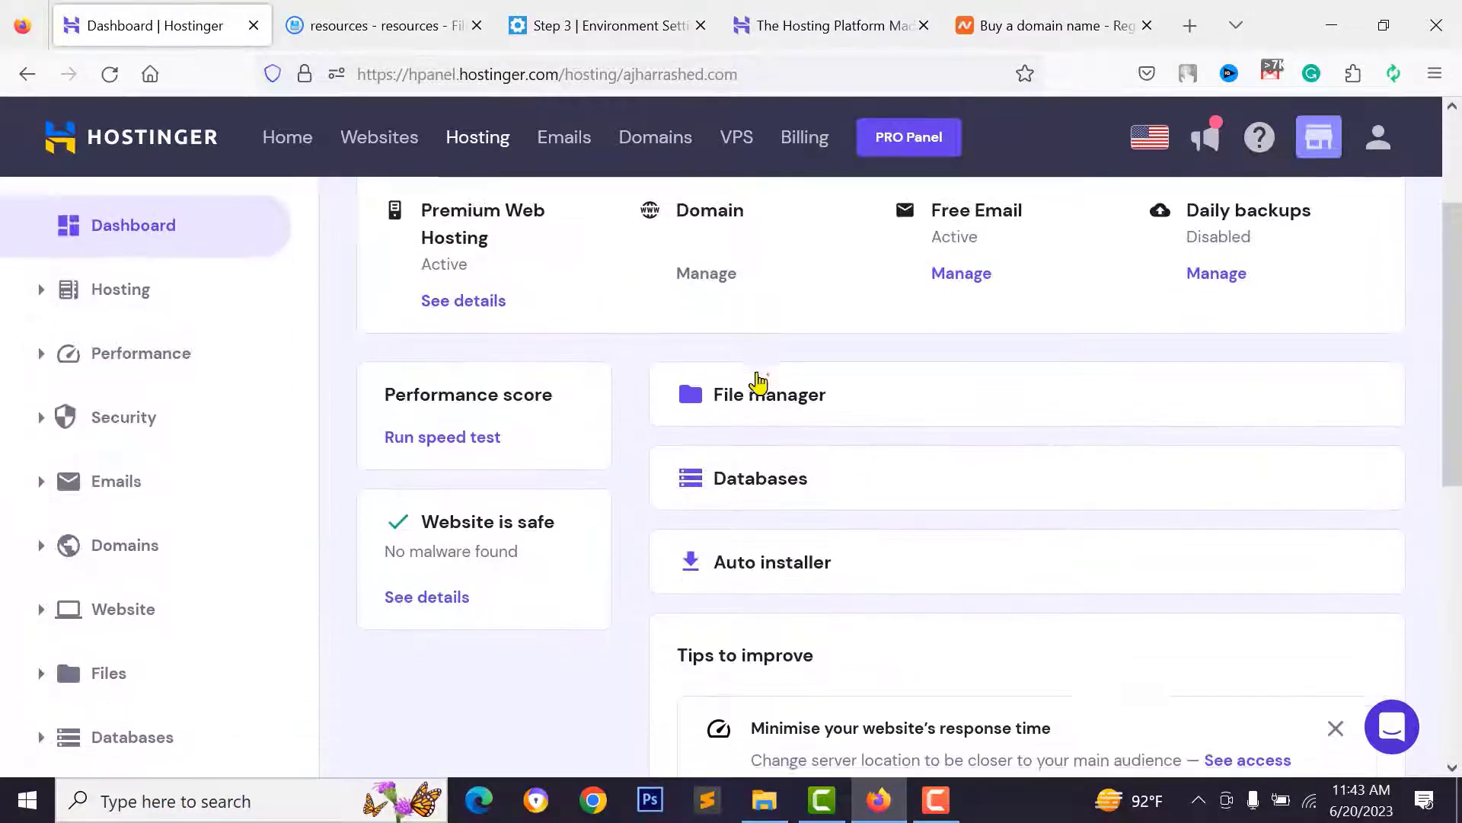
{"action": "scroll", "coordinate": [759, 381], "scroll_direction": "down", "scroll_amount": 2}
{"action": "left_click", "coordinate": [830, 361]}
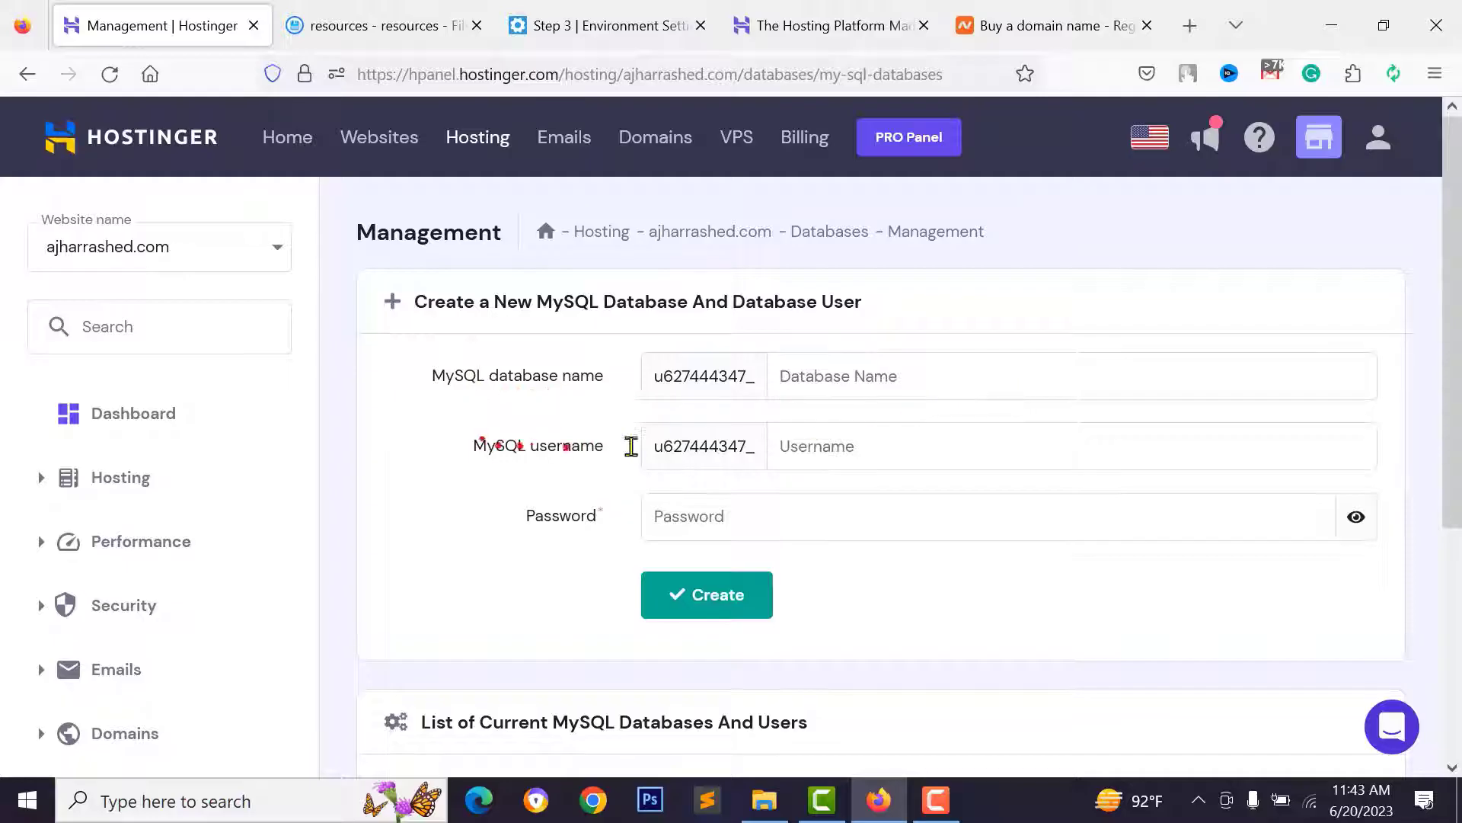
{"action": "left_click", "coordinate": [895, 381]}
{"action": "type", "text": "app"}
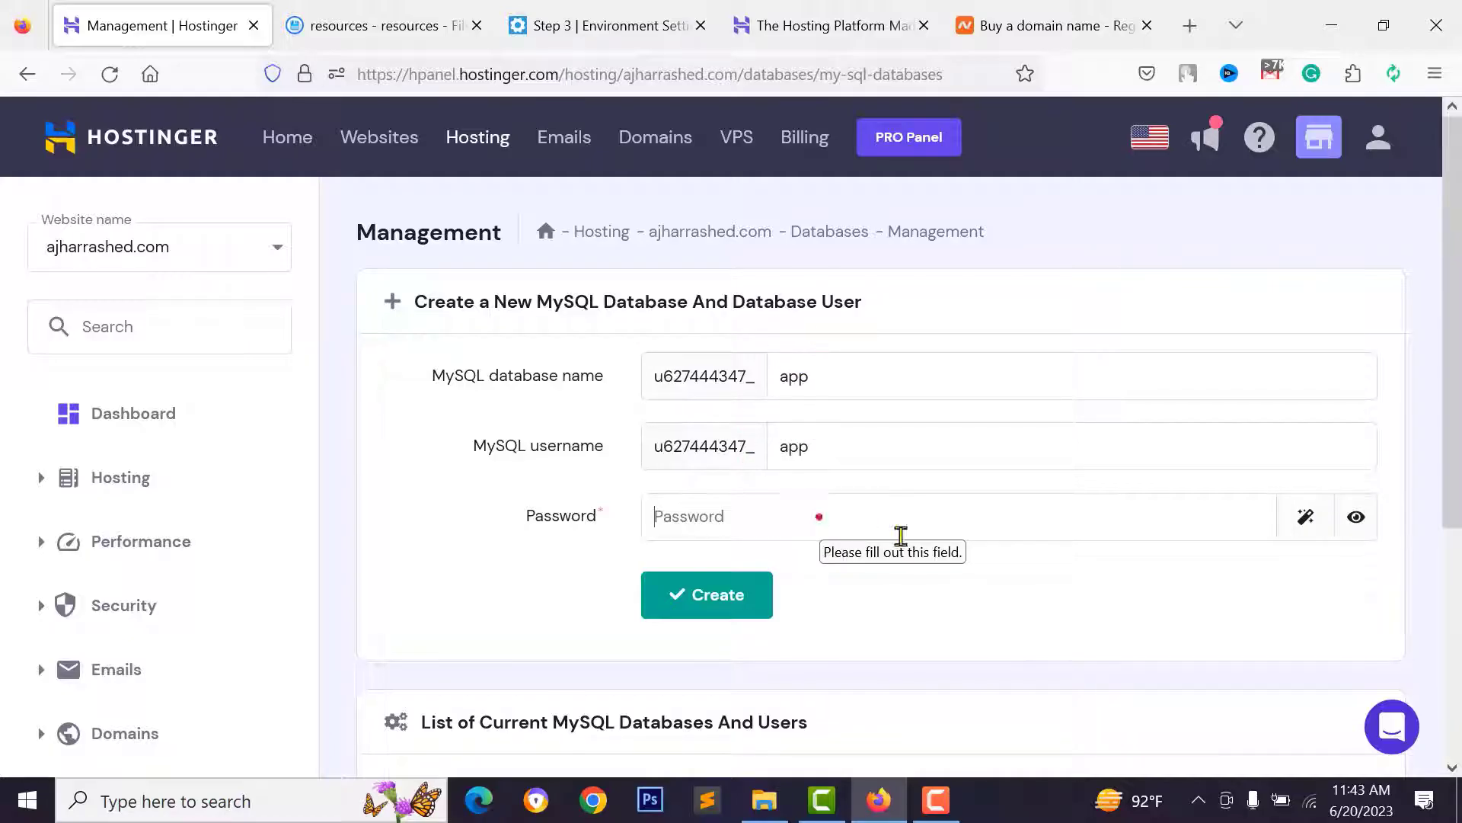
- Generate a user password, paste it into the installer's Database Password, and create the database
{"action": "left_click", "coordinate": [1305, 517]}
{"action": "double_click", "coordinate": [797, 516]}
{"action": "right_click", "coordinate": [690, 515]}
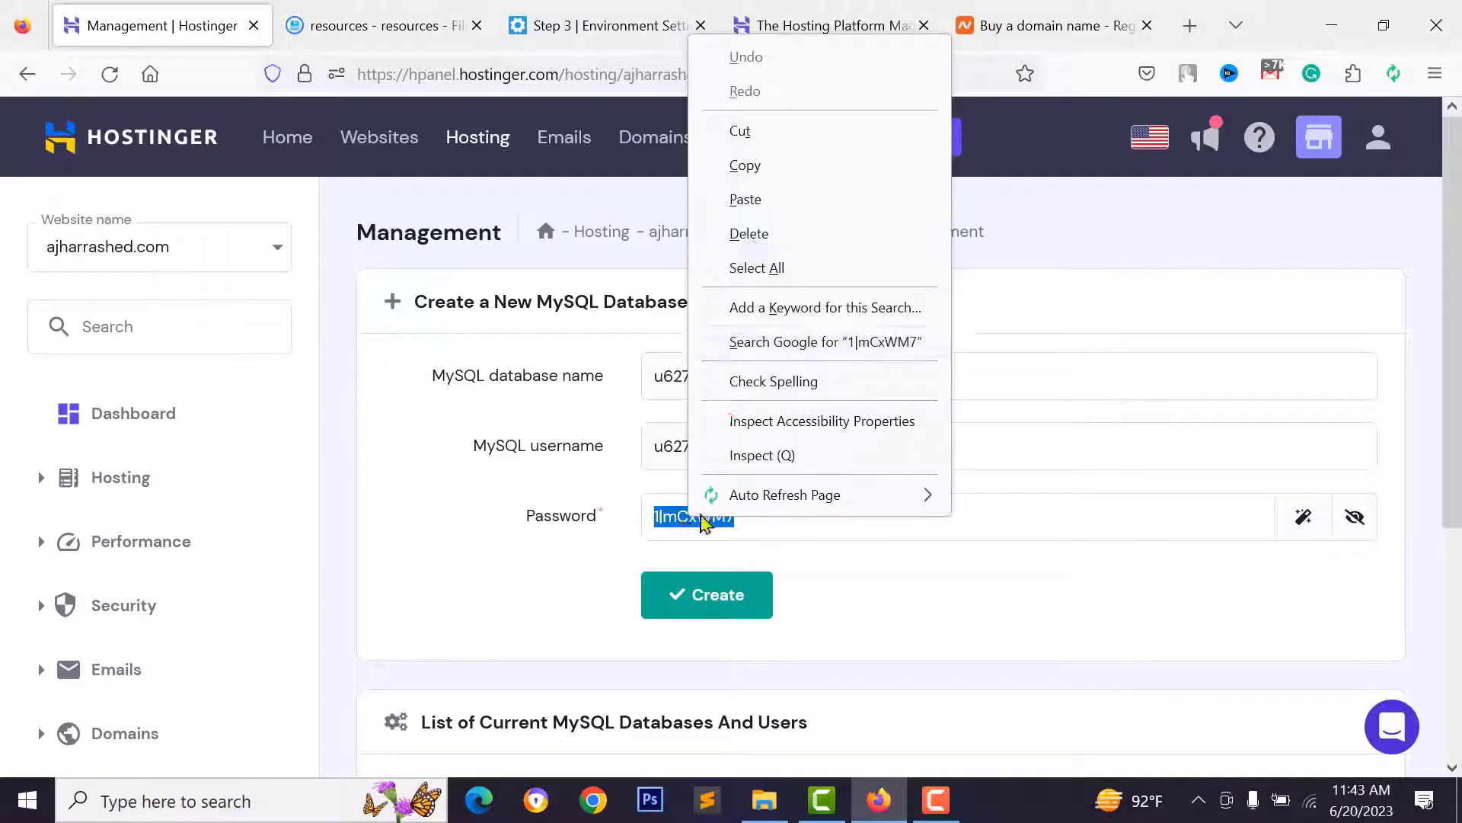
{"action": "left_click", "coordinate": [745, 166]}
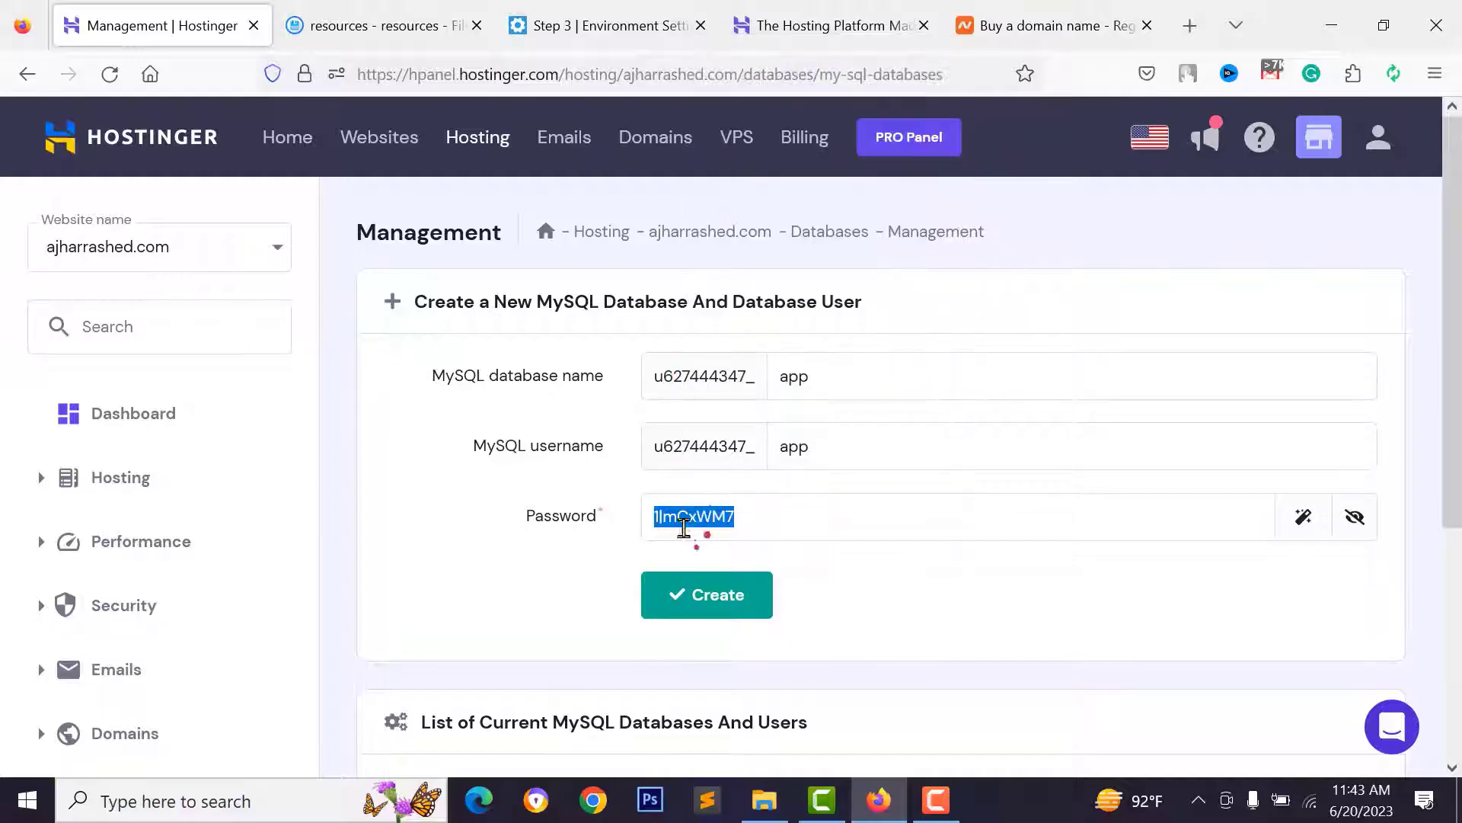
{"action": "left_click", "coordinate": [533, 25]}
{"action": "right_click", "coordinate": [591, 644]}
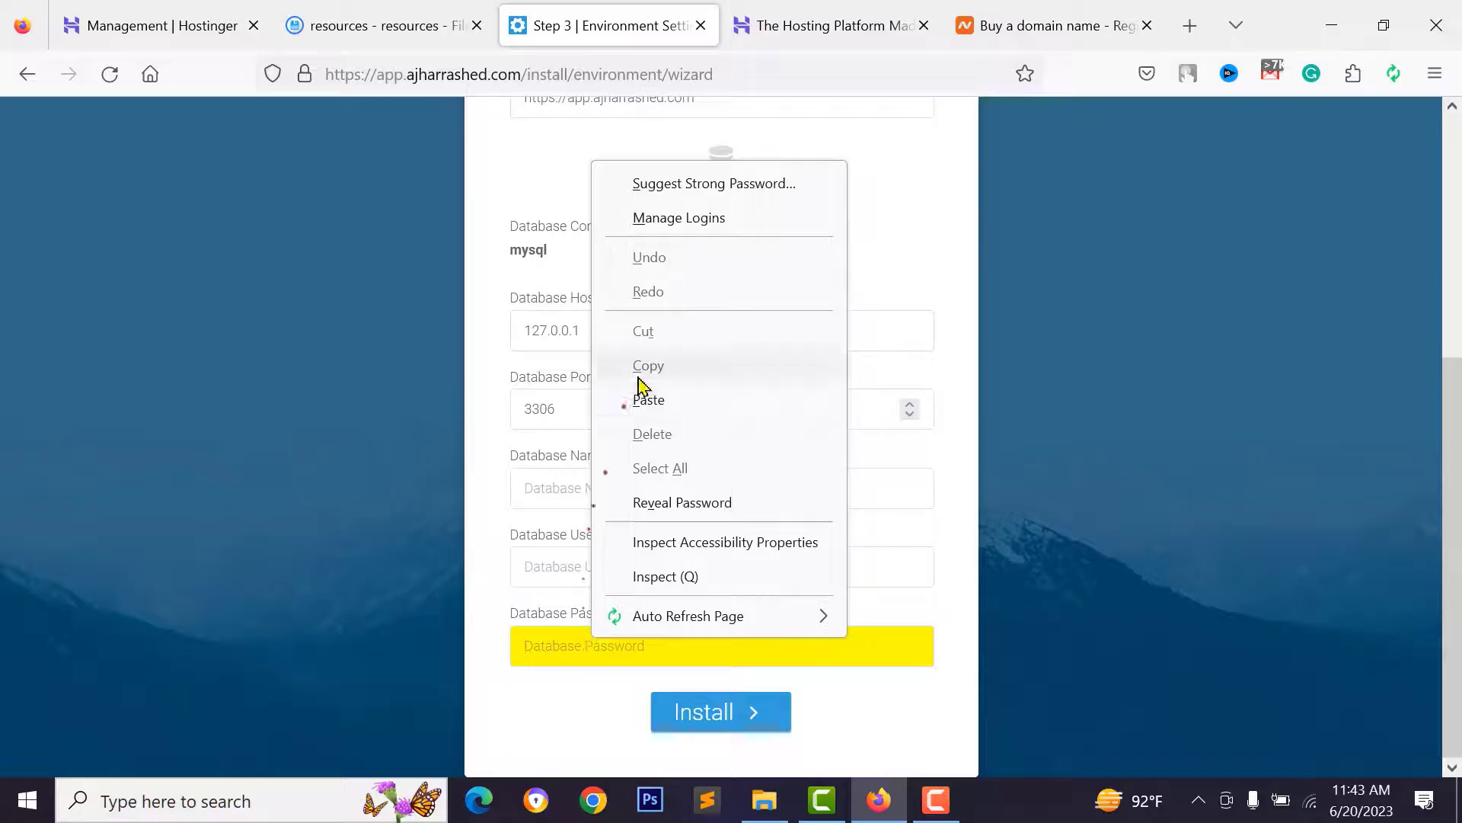
{"action": "left_click", "coordinate": [648, 399]}
{"action": "left_click", "coordinate": [387, 30]}
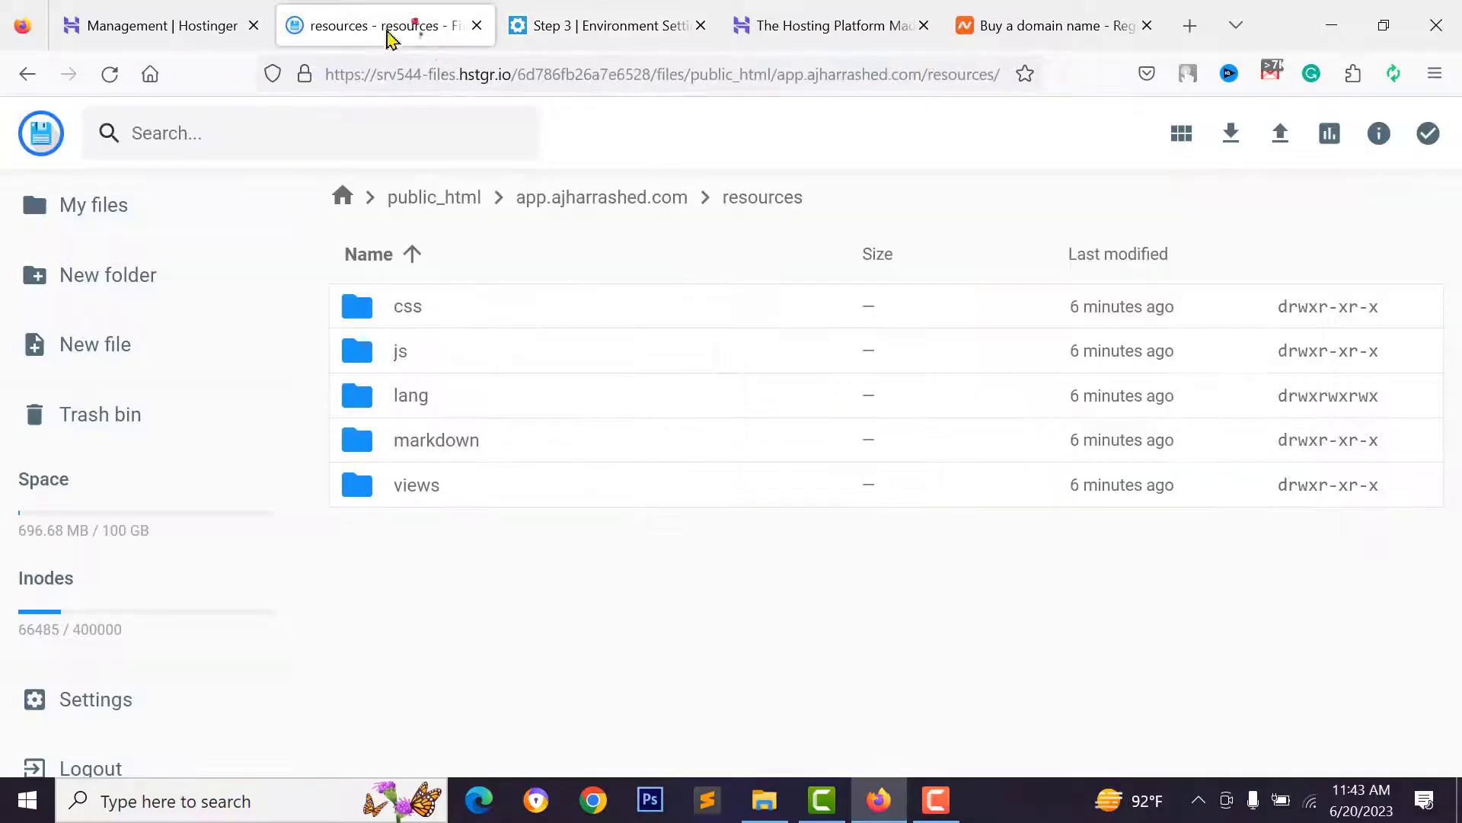
{"action": "left_click", "coordinate": [188, 11]}
{"action": "left_click", "coordinate": [730, 625]}
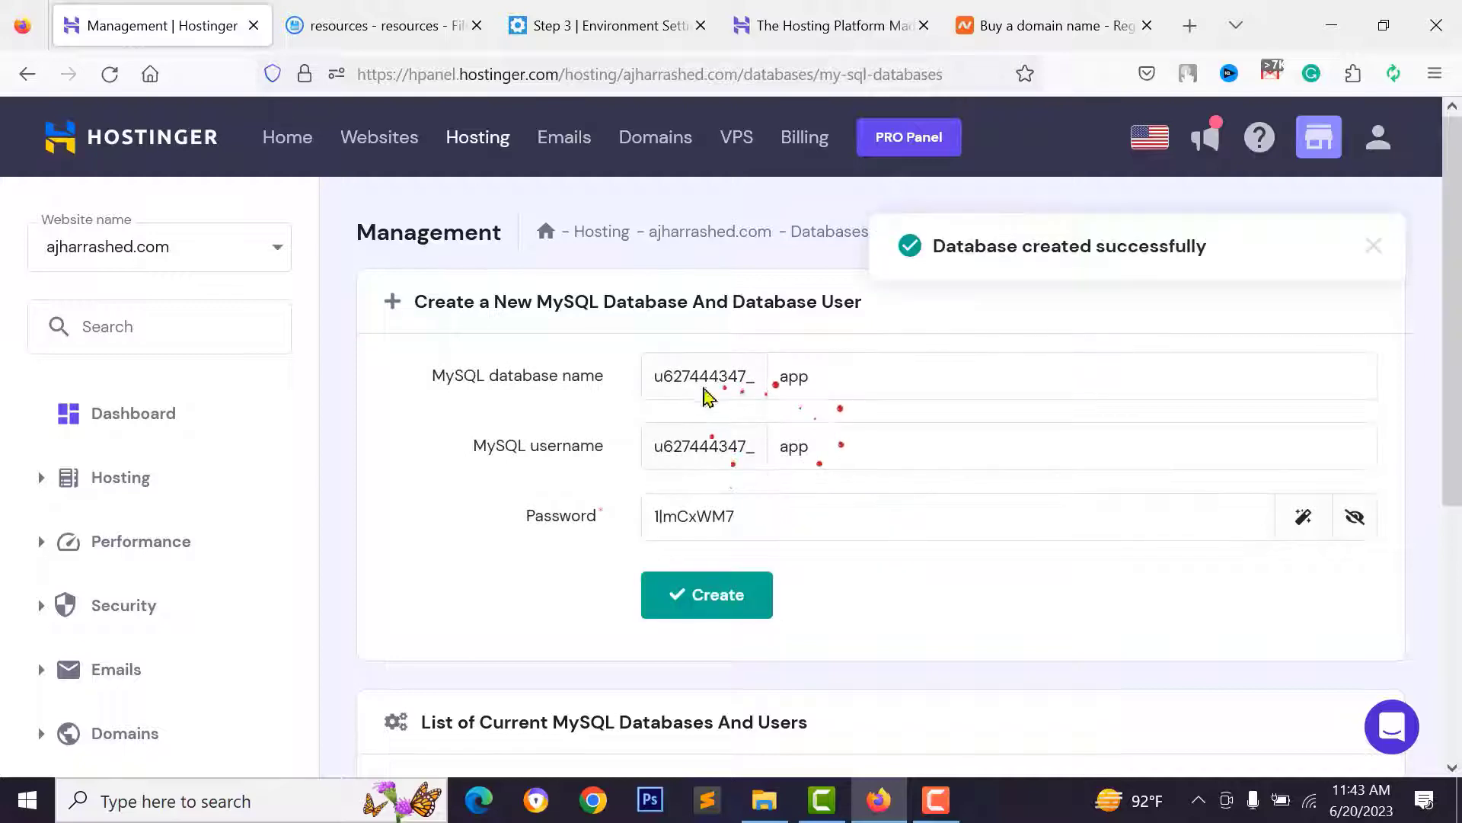
- Copy the new app database name from hPanel into the installer's Database Name field
{"action": "scroll", "coordinate": [697, 411], "scroll_direction": "down", "scroll_amount": 5}
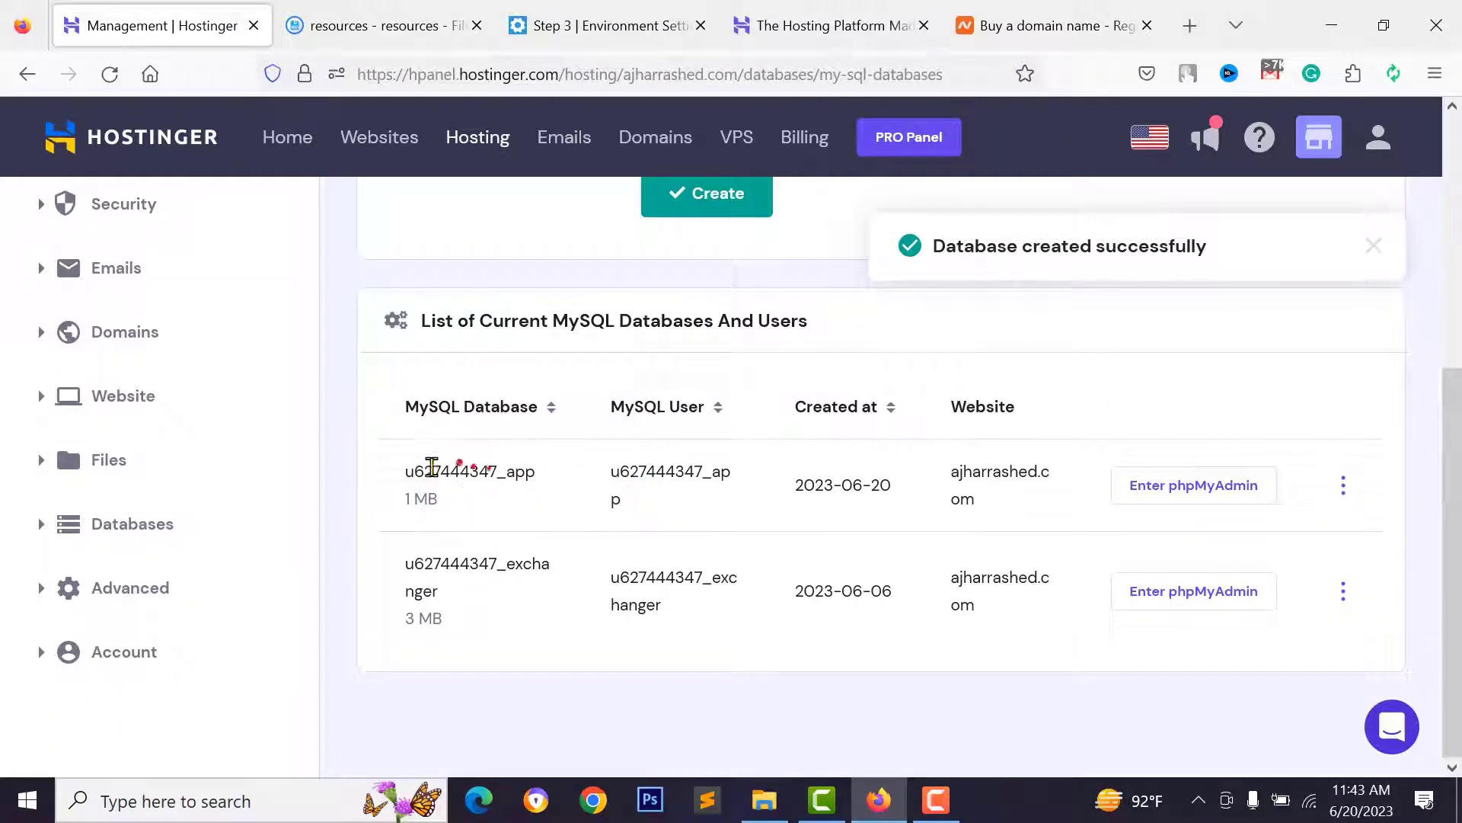
{"action": "left_click_drag", "start_coordinate": [405, 470], "coordinate": [537, 473]}
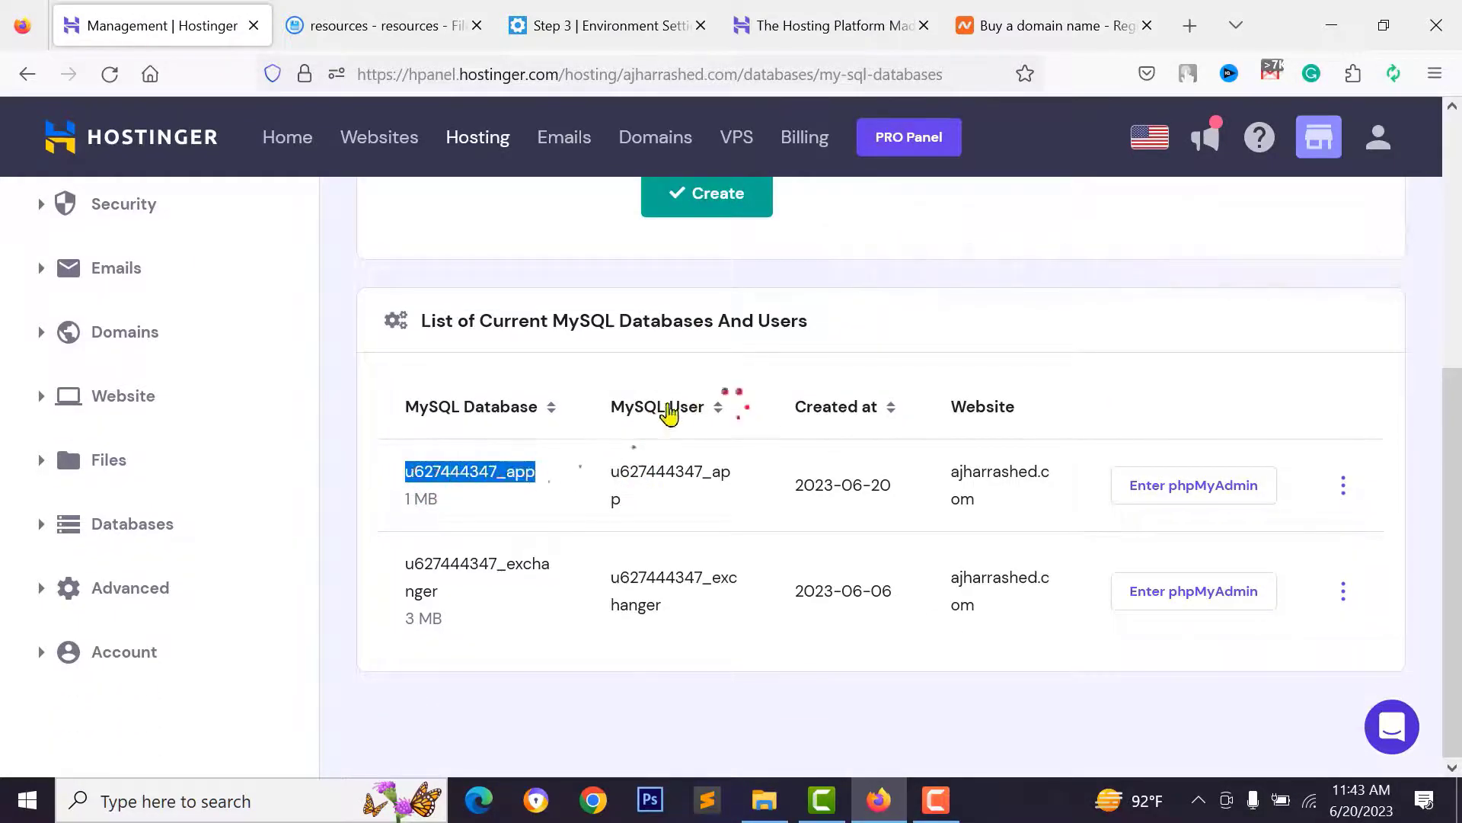
{"action": "right_click", "coordinate": [498, 474]}
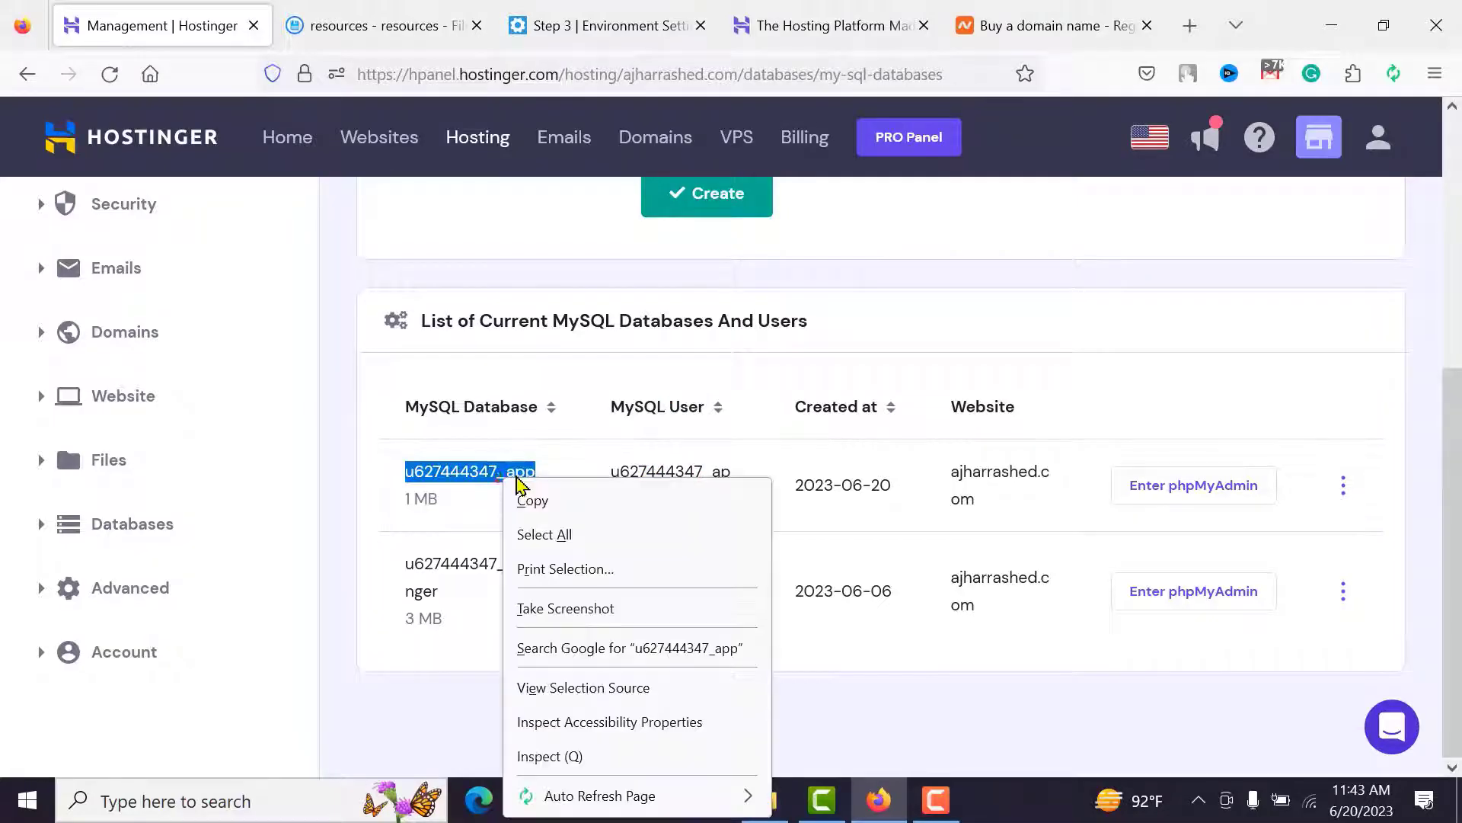
{"action": "left_click", "coordinate": [530, 501]}
{"action": "left_click", "coordinate": [446, 10]}
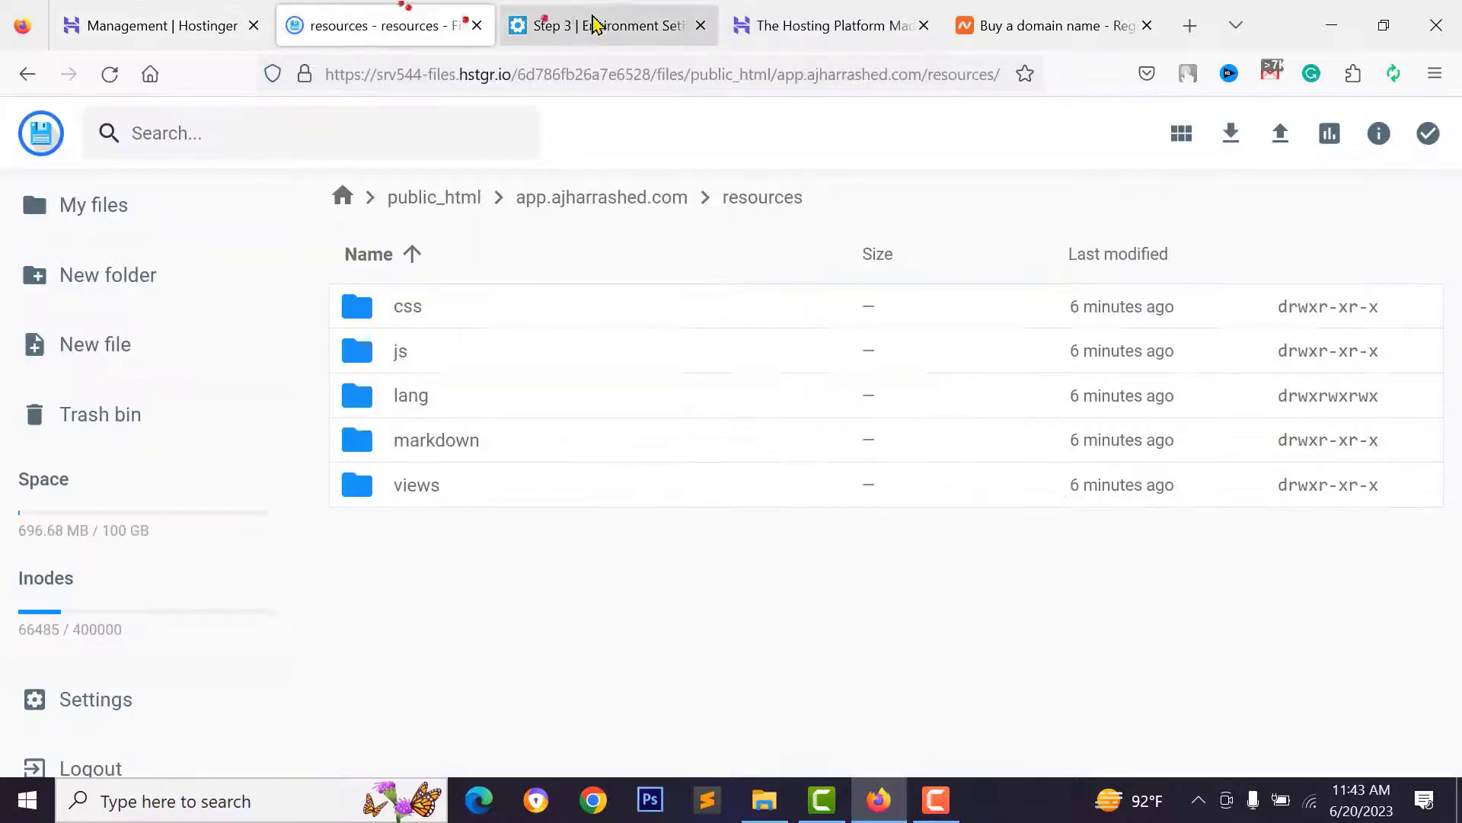
{"action": "left_click", "coordinate": [594, 25]}
{"action": "right_click", "coordinate": [601, 488]}
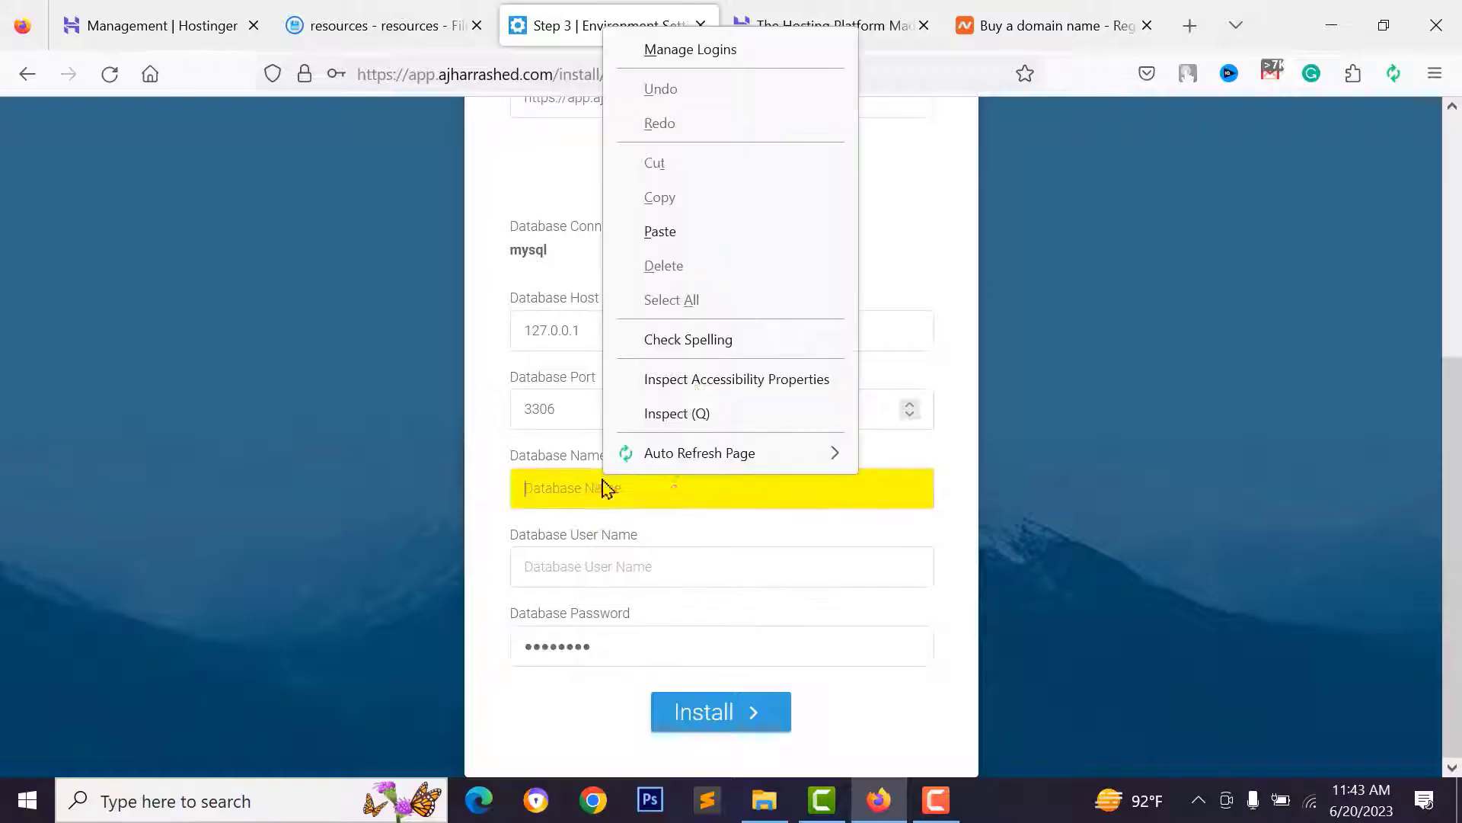
{"action": "left_click", "coordinate": [659, 231]}
- Copy the new database user name into the installer's Database User Name field
{"action": "left_click", "coordinate": [328, 25]}
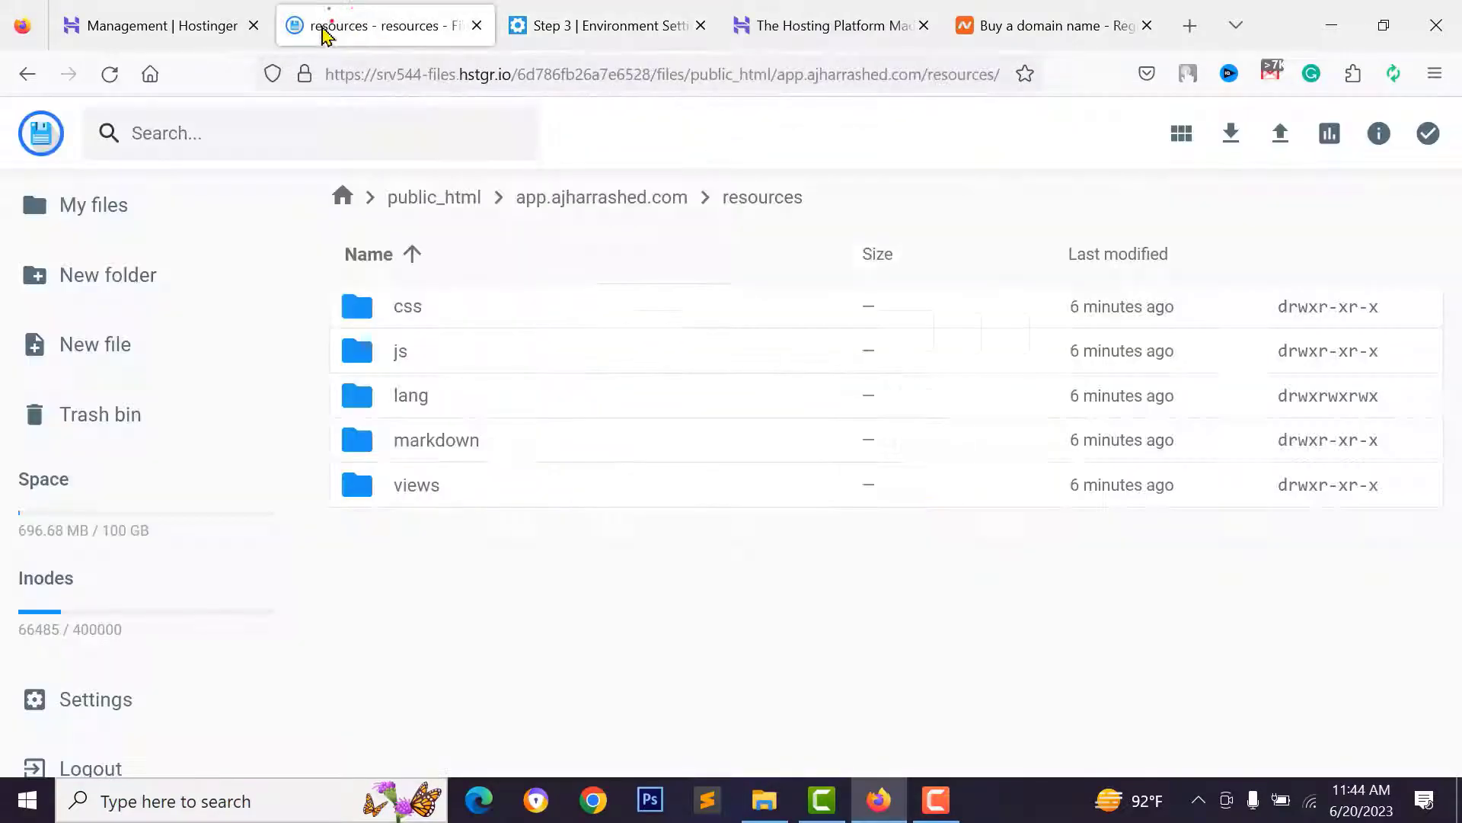
{"action": "left_click", "coordinate": [198, 25]}
{"action": "left_click_drag", "start_coordinate": [610, 470], "coordinate": [637, 510]}
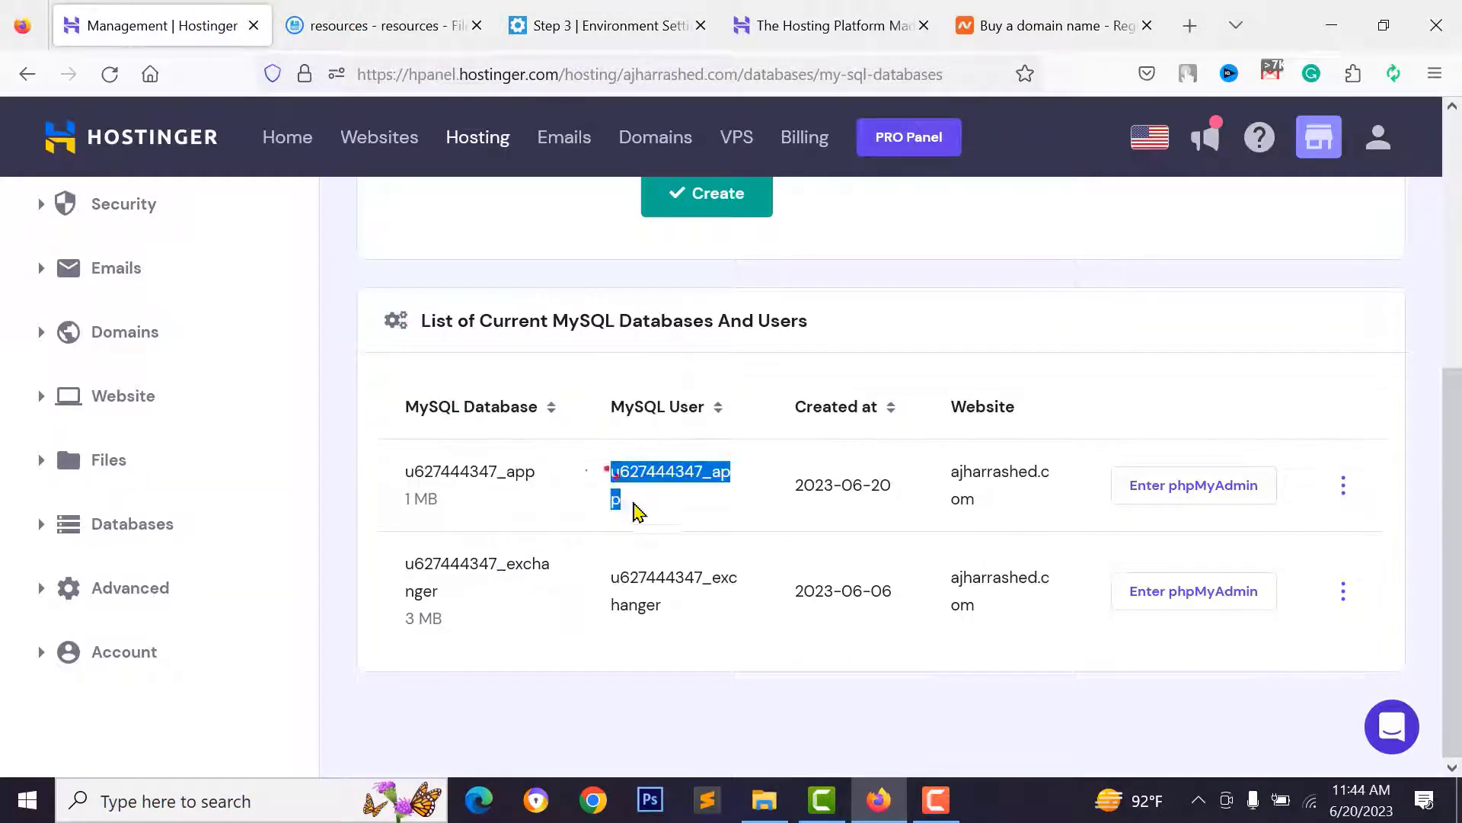
{"action": "right_click", "coordinate": [614, 474]}
{"action": "left_click", "coordinate": [643, 495]}
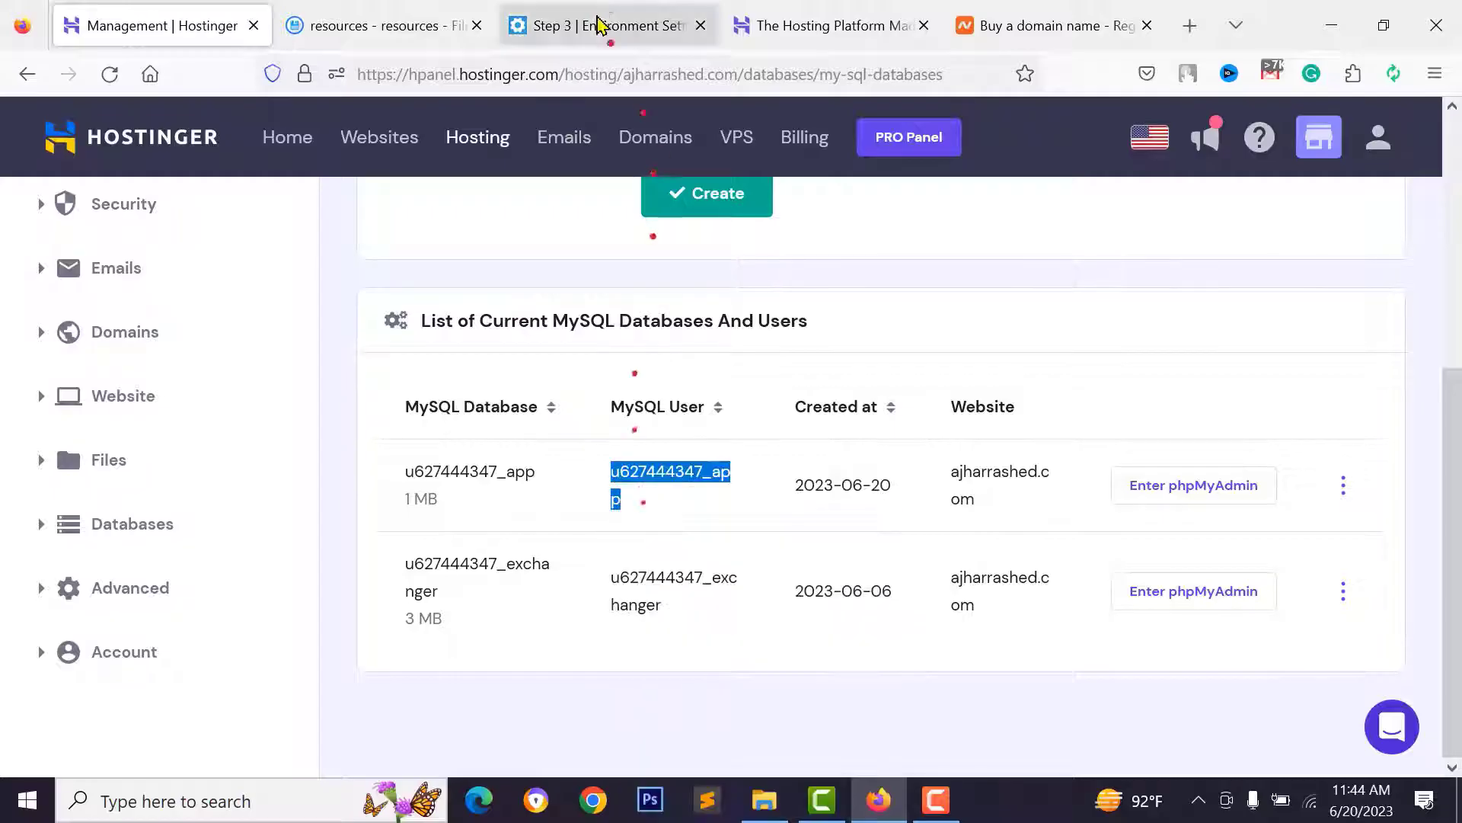
{"action": "left_click", "coordinate": [609, 25]}
{"action": "left_click", "coordinate": [627, 561]}
{"action": "right_click", "coordinate": [632, 561]}
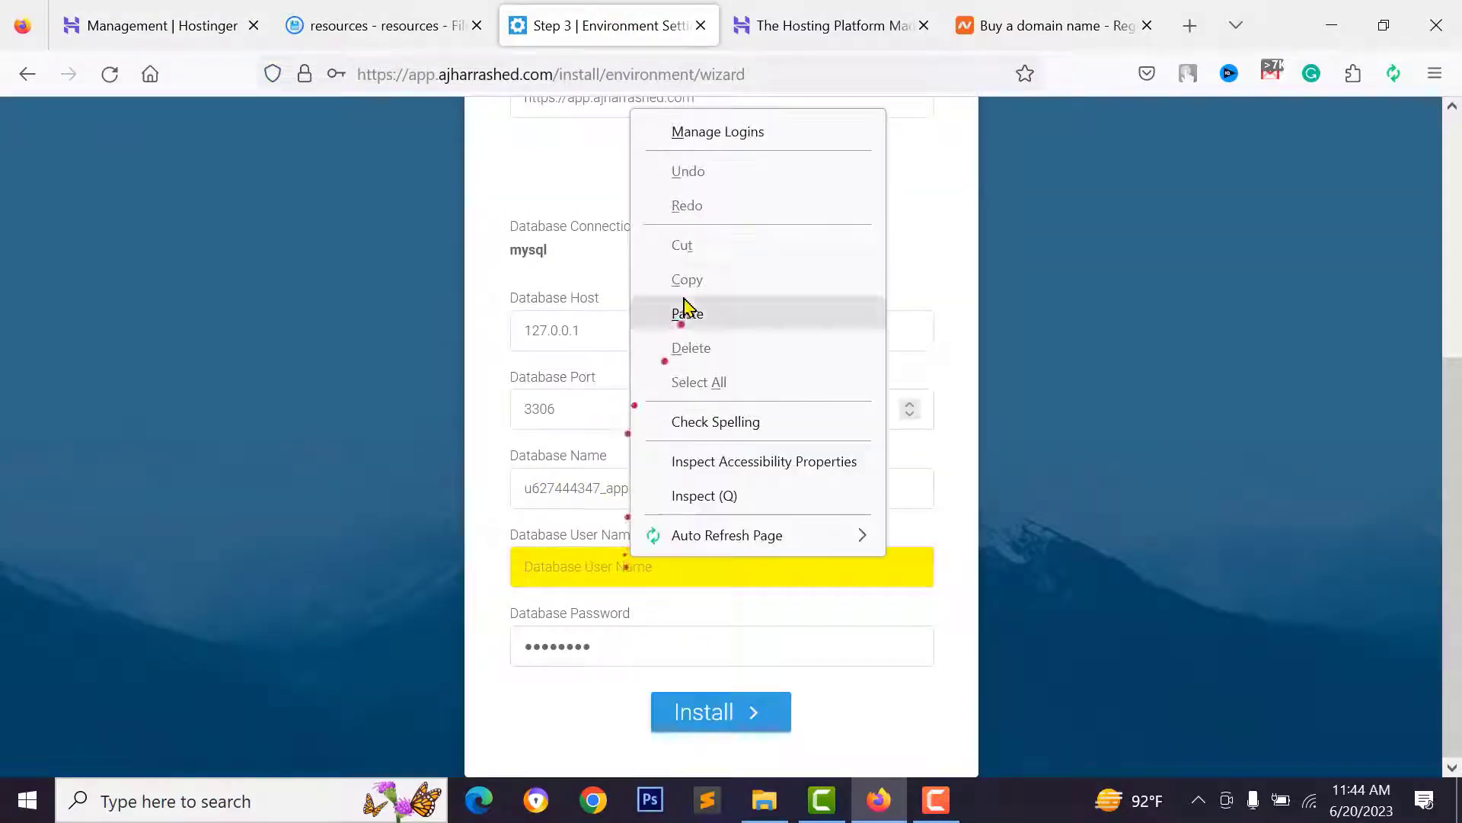
{"action": "left_click", "coordinate": [685, 310]}
{"action": "left_click", "coordinate": [491, 588]}
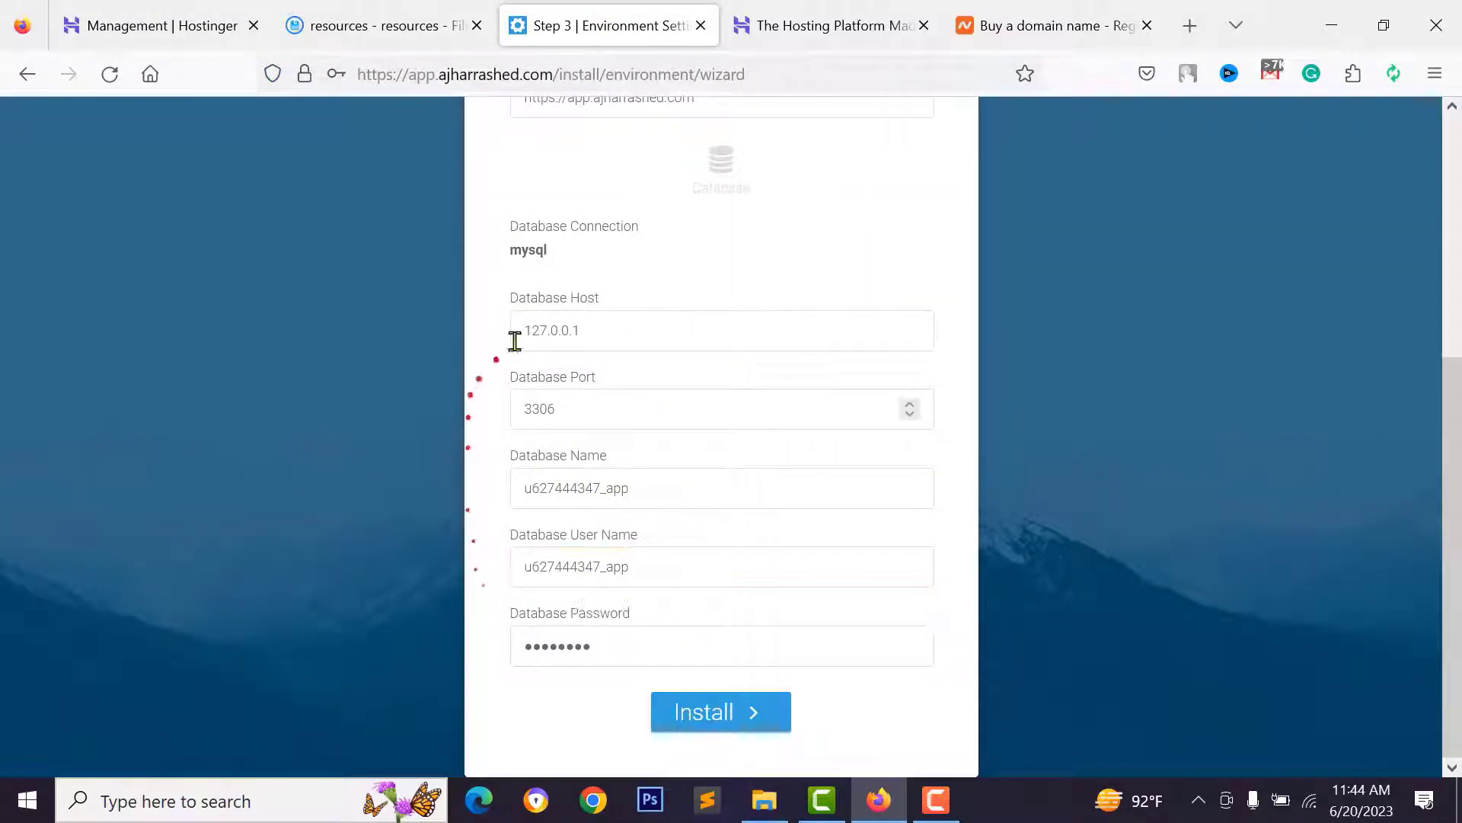
- Verify host 127.0.0.1 and port 3306, then start the installation
{"action": "left_click", "coordinate": [628, 341]}
{"action": "left_click", "coordinate": [572, 407]}
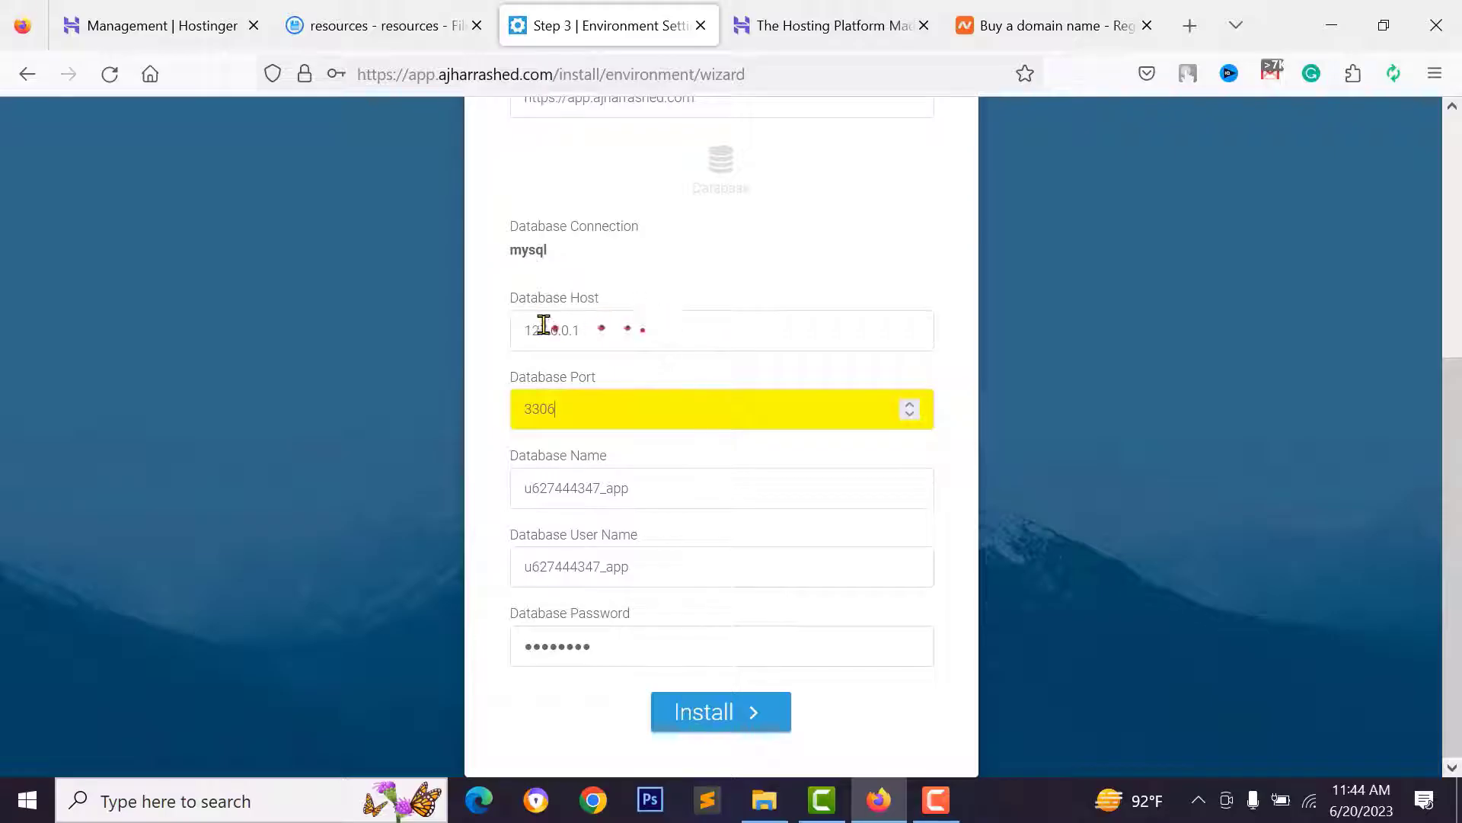
{"action": "left_click", "coordinate": [607, 323]}
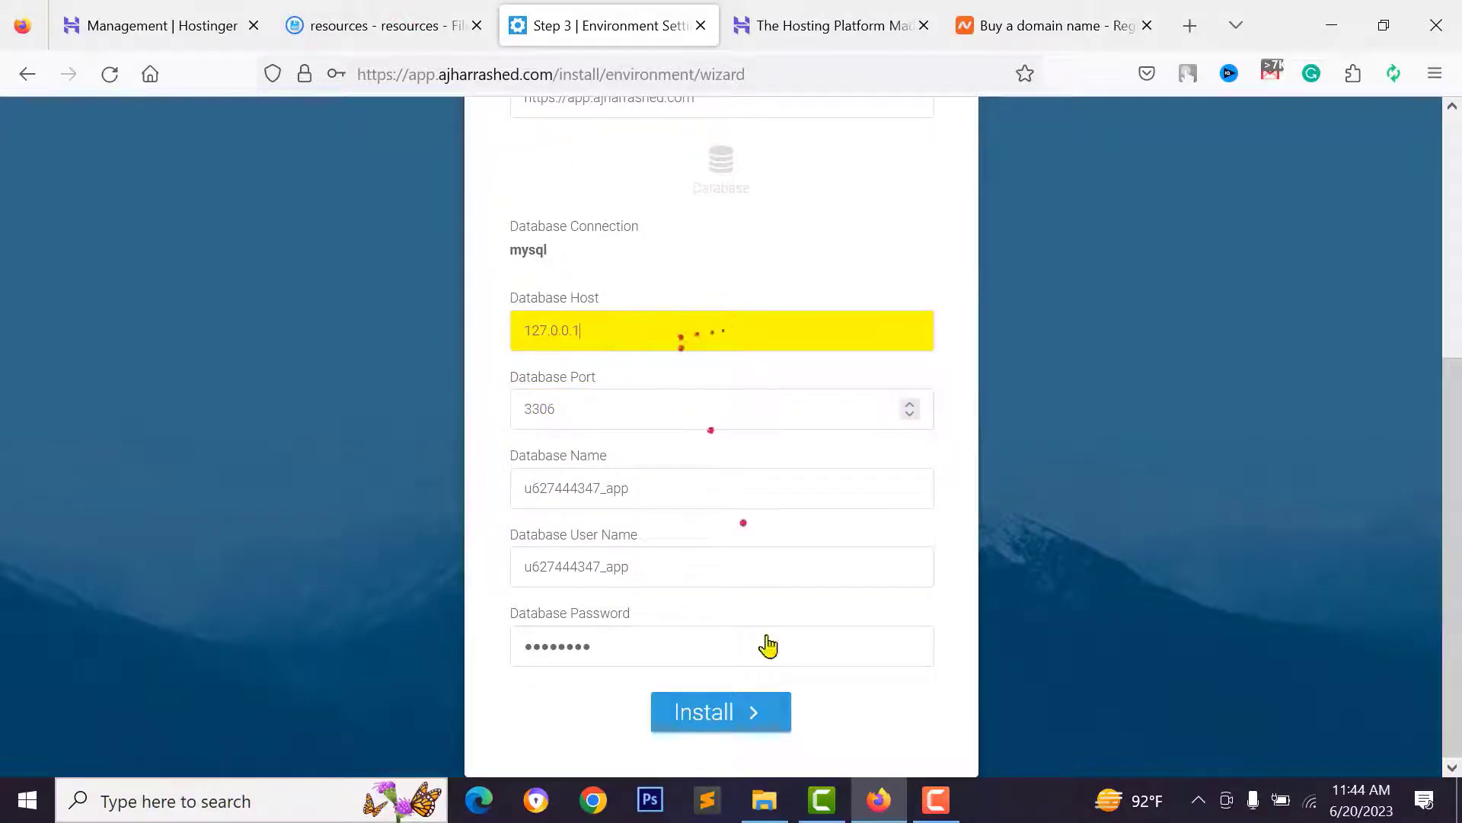
{"action": "left_click", "coordinate": [737, 708]}
- Decline saving the login and check the installation success message
{"action": "left_click", "coordinate": [626, 362]}
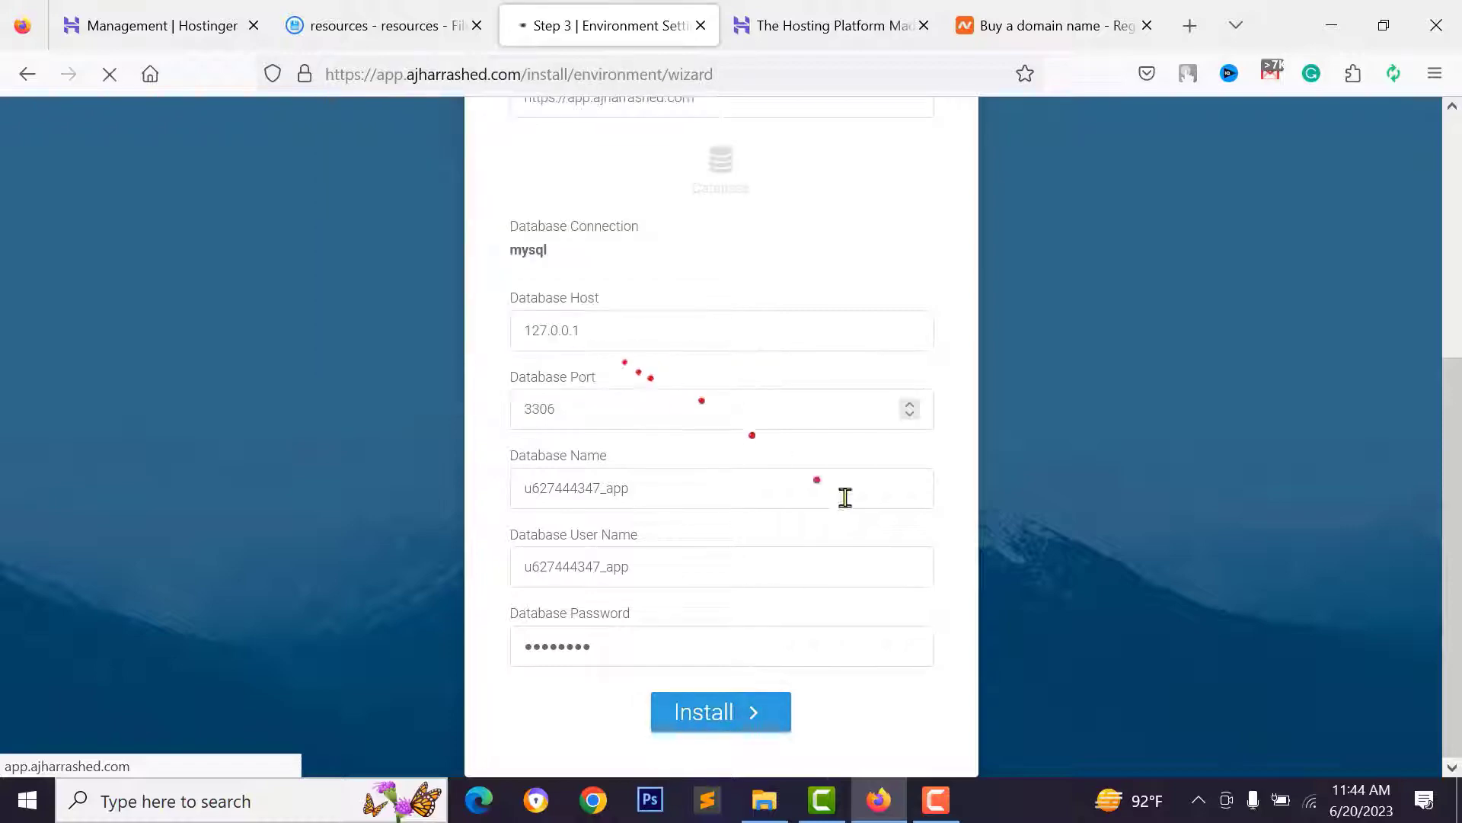
{"action": "scroll", "coordinate": [761, 440], "scroll_direction": "up", "scroll_amount": 3}
{"action": "scroll", "coordinate": [757, 396], "scroll_direction": "up", "scroll_amount": 3}
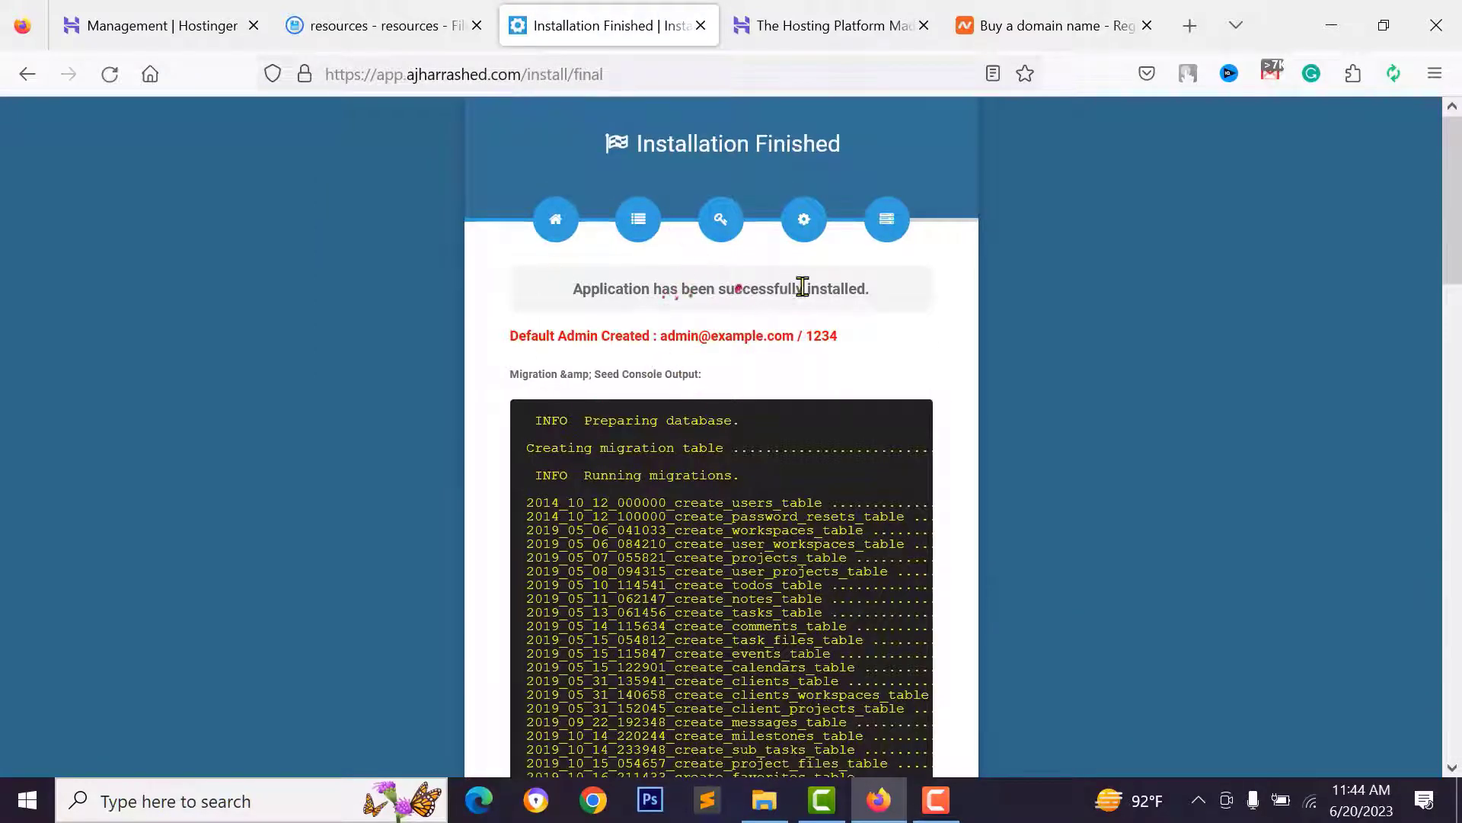
{"action": "left_click_drag", "start_coordinate": [578, 288], "coordinate": [885, 292]}
{"action": "left_click", "coordinate": [885, 292]}
- Copy the default admin credentials and review the migration output
{"action": "left_click_drag", "start_coordinate": [737, 336], "coordinate": [888, 345]}
{"action": "right_click", "coordinate": [778, 338]}
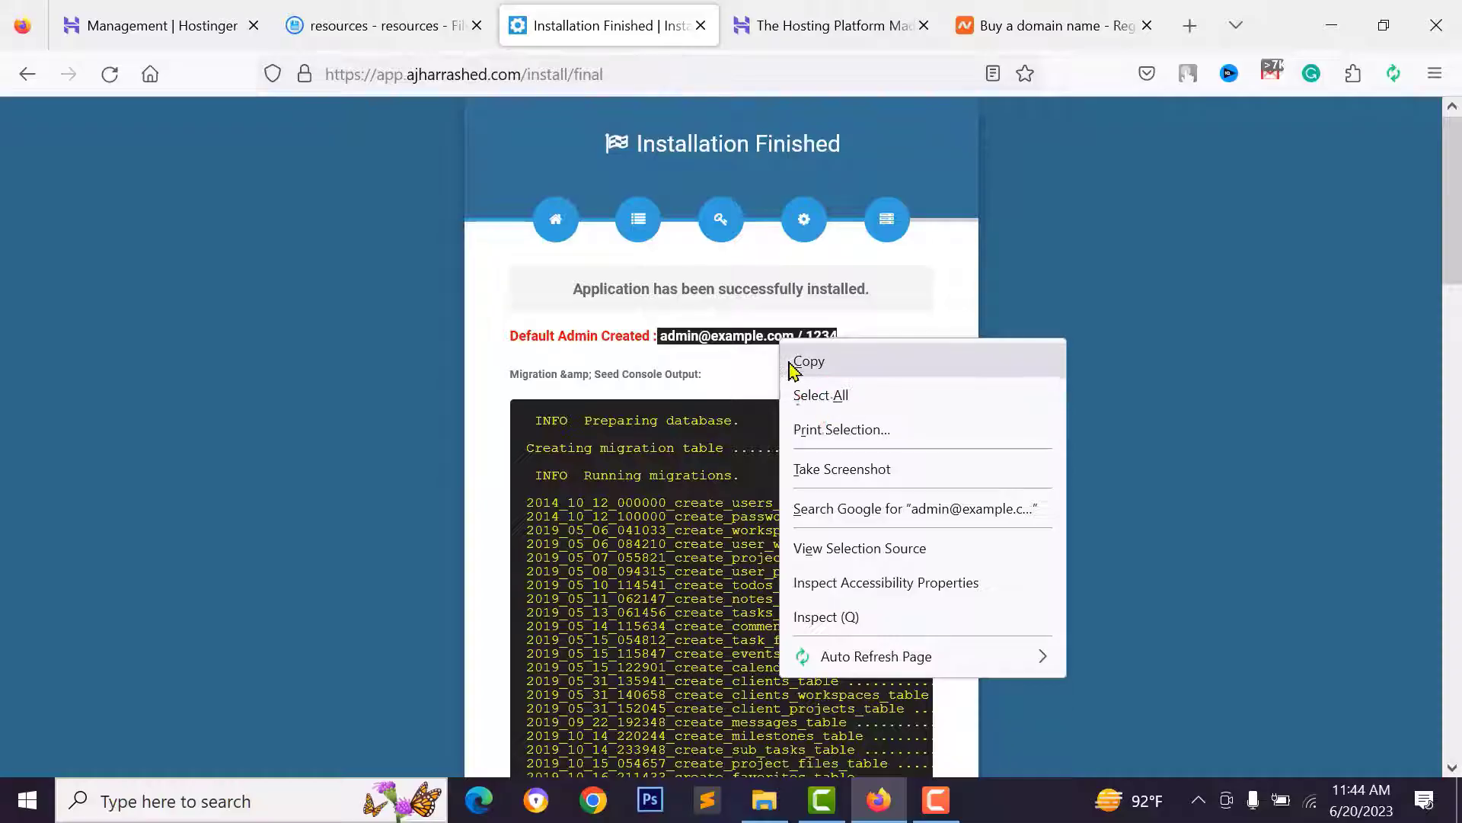
{"action": "left_click", "coordinate": [793, 363]}
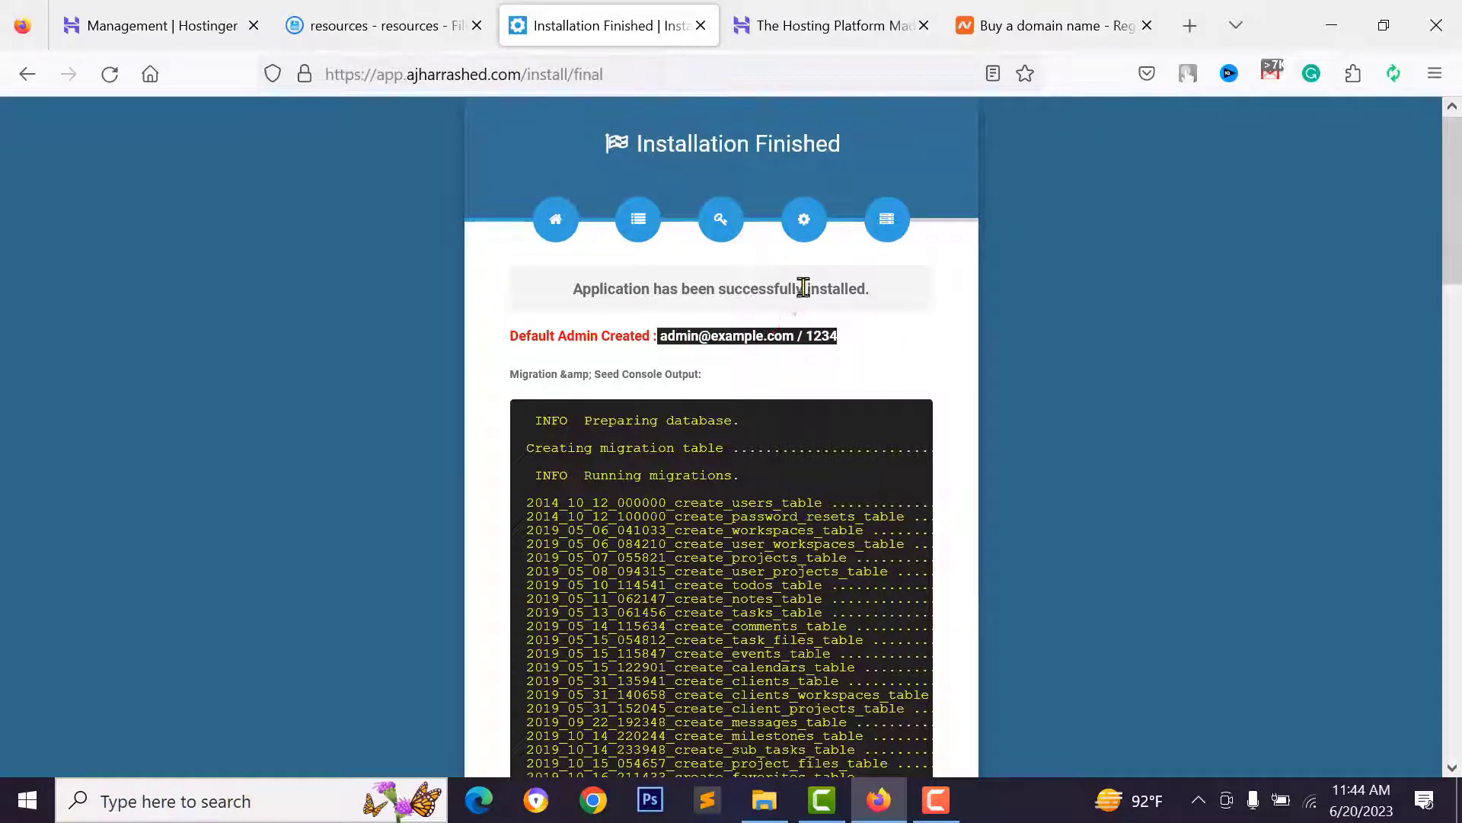
{"action": "scroll", "coordinate": [842, 365], "scroll_direction": "down", "scroll_amount": 7}
{"action": "scroll", "coordinate": [727, 259], "scroll_direction": "up", "scroll_amount": 5}
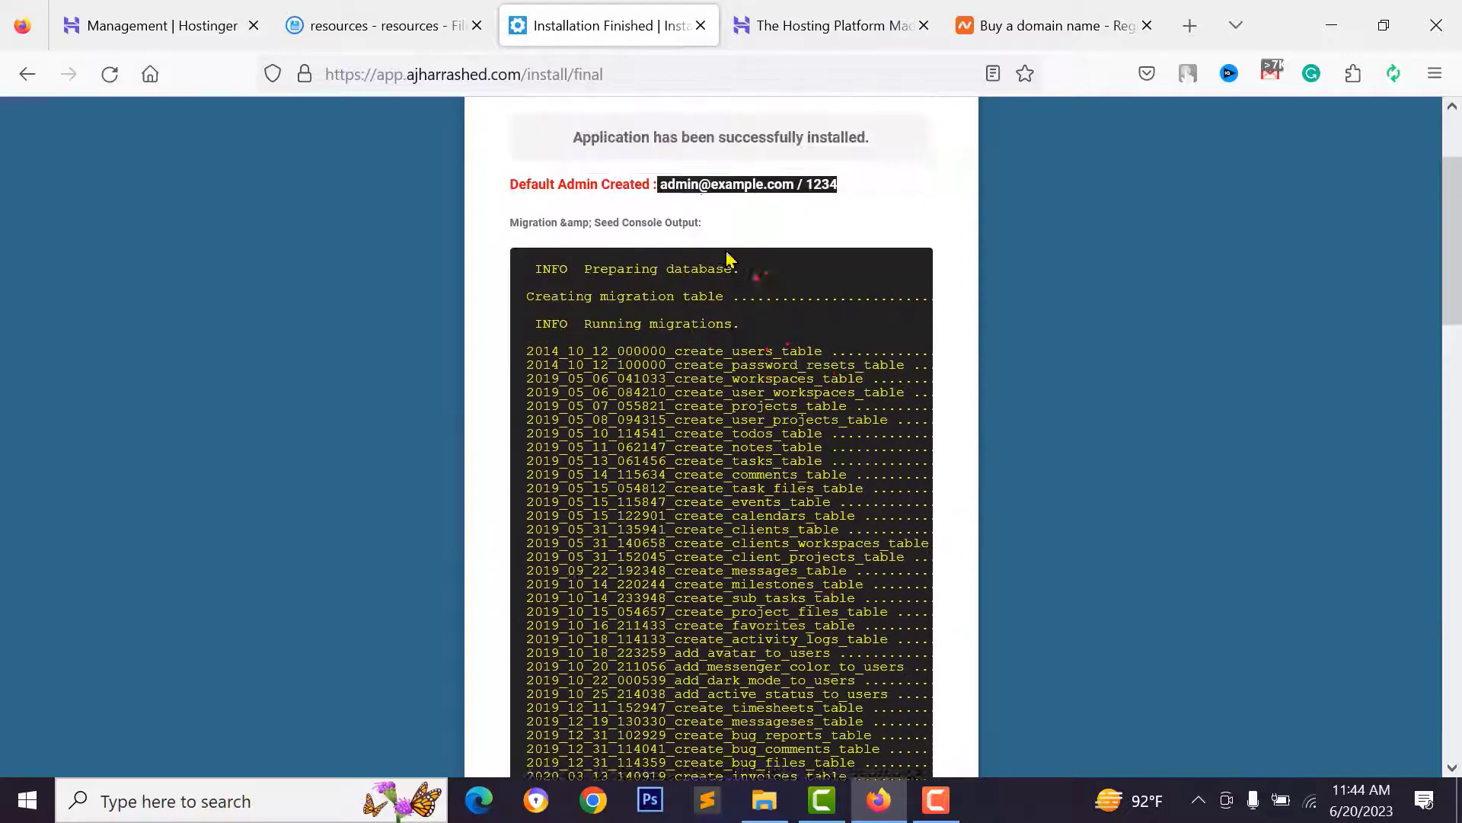
{"action": "scroll", "coordinate": [551, 124], "scroll_direction": "up", "scroll_amount": 2}
{"action": "left_click_drag", "start_coordinate": [526, 74], "coordinate": [661, 74]}
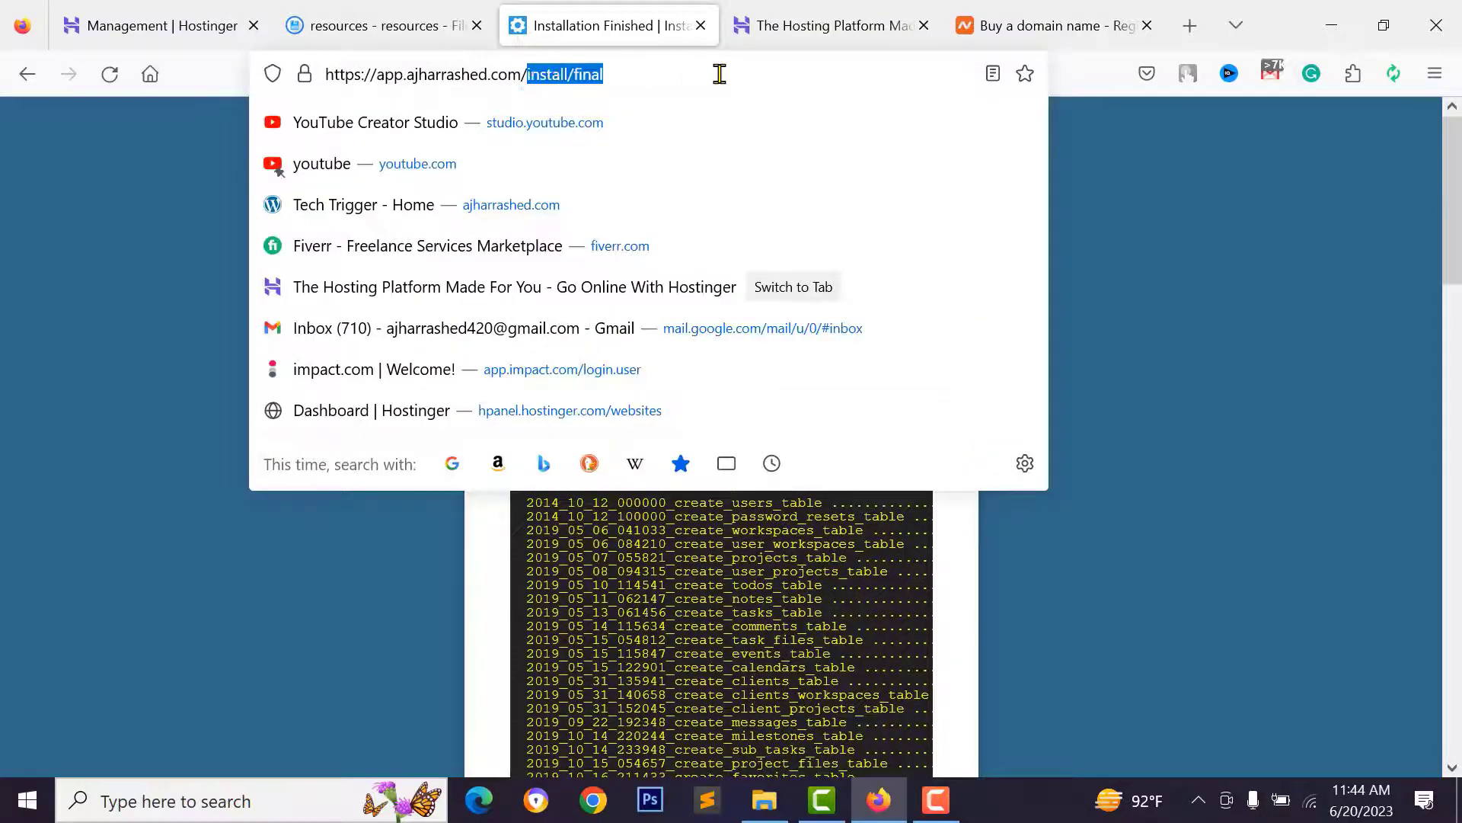
- Load the app home page without install/final, accept all cookies, and go to Login
{"action": "key", "text": "BackSpace"}
{"action": "key", "text": "Return"}
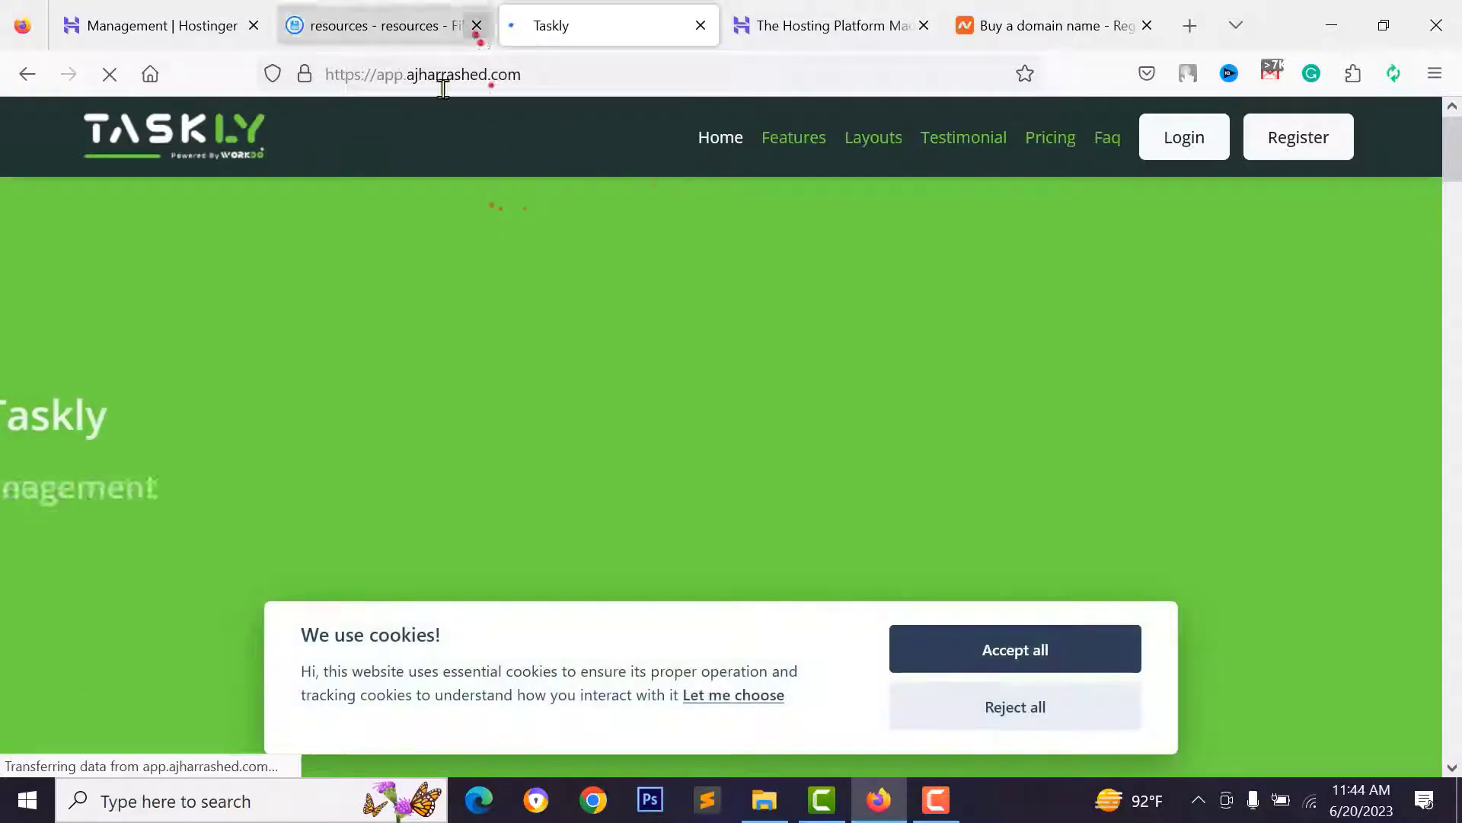
{"action": "left_click", "coordinate": [1063, 656]}
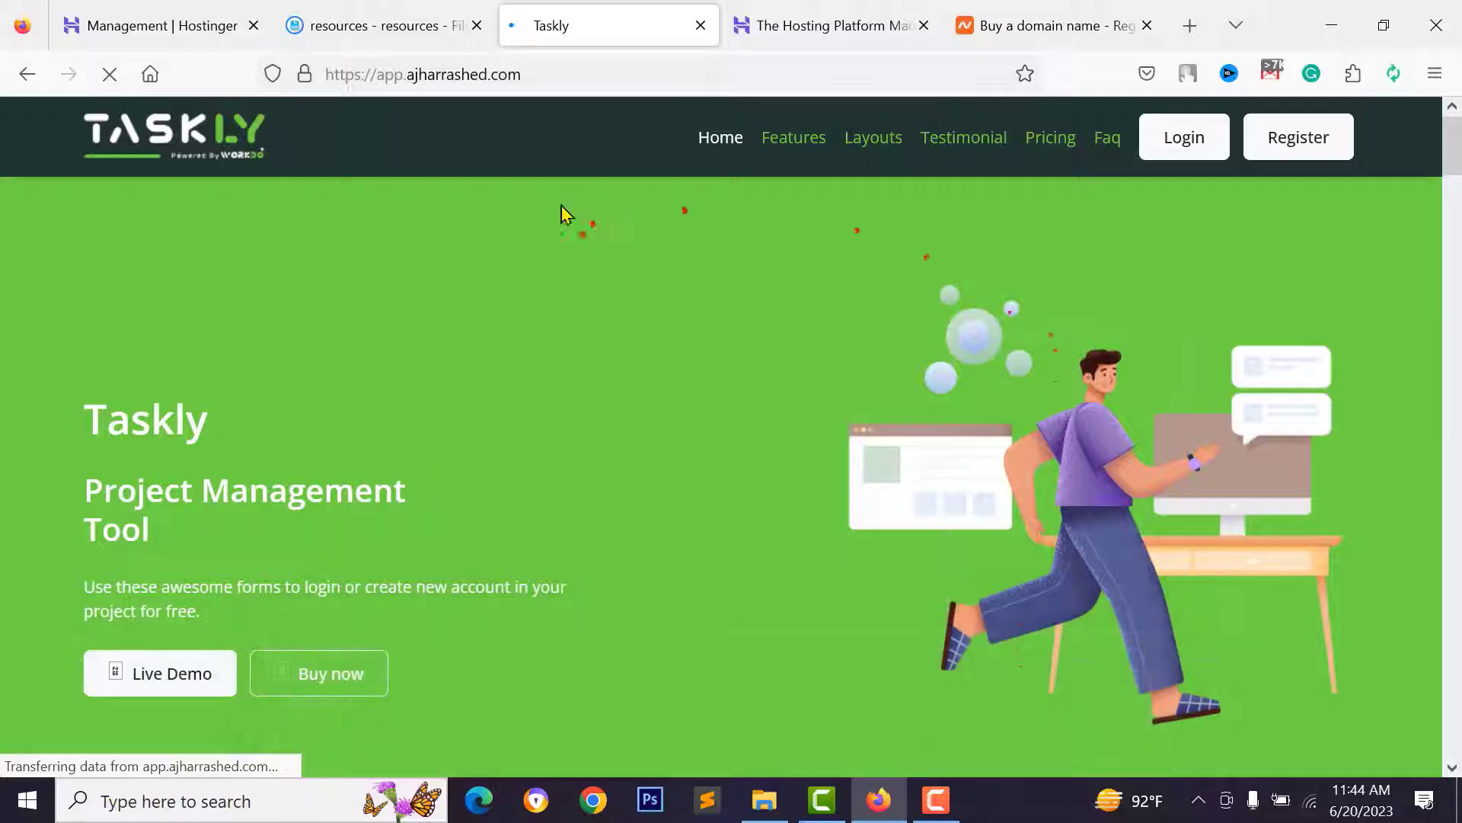
{"action": "left_click", "coordinate": [1165, 144]}
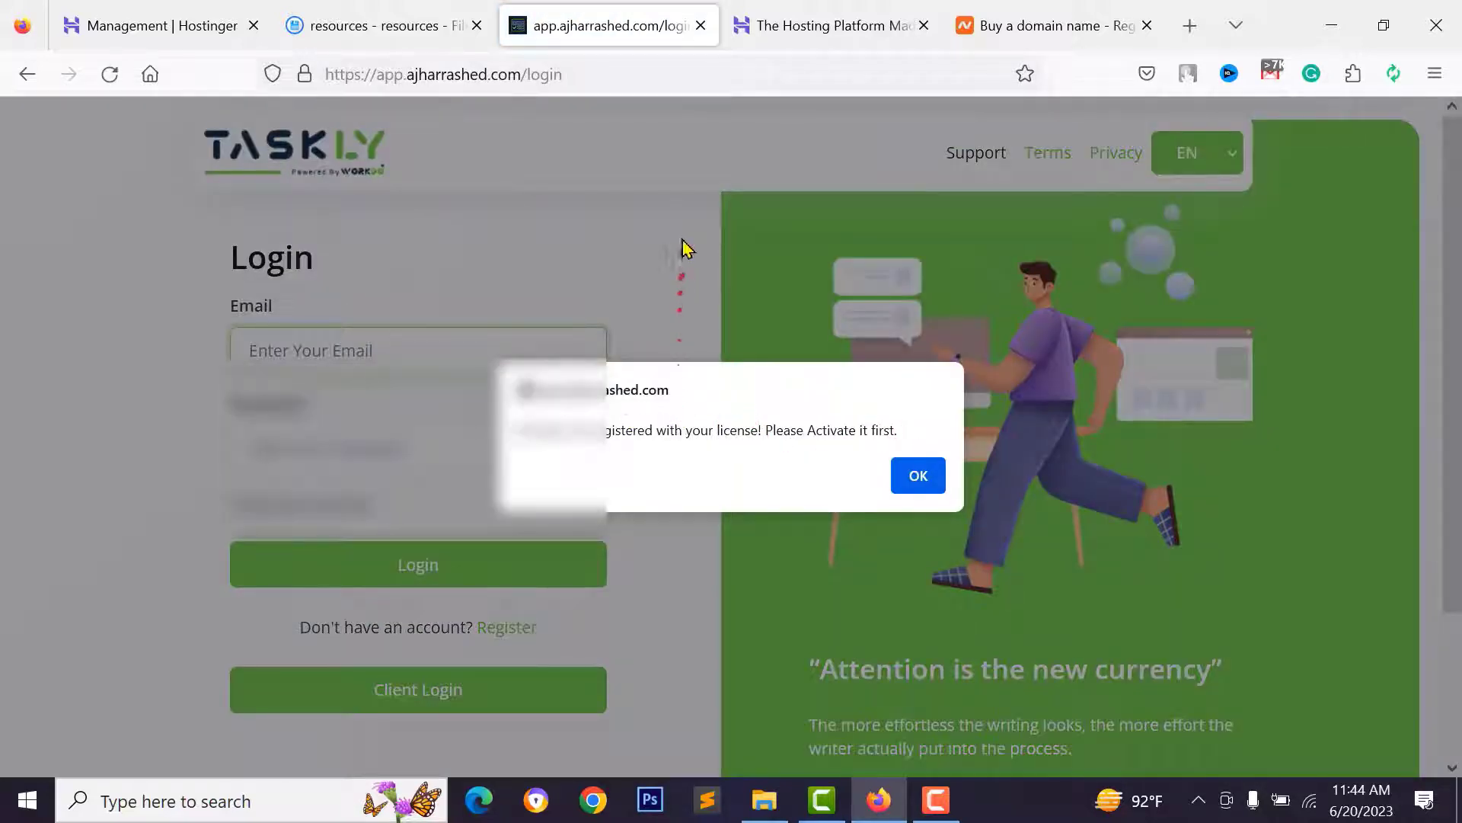
- Review the license warning that the script is unactivated and dismiss the alert
{"action": "left_click_drag", "start_coordinate": [516, 431], "coordinate": [836, 439]}
{"action": "left_click", "coordinate": [679, 431]}
{"action": "left_click", "coordinate": [840, 434]}
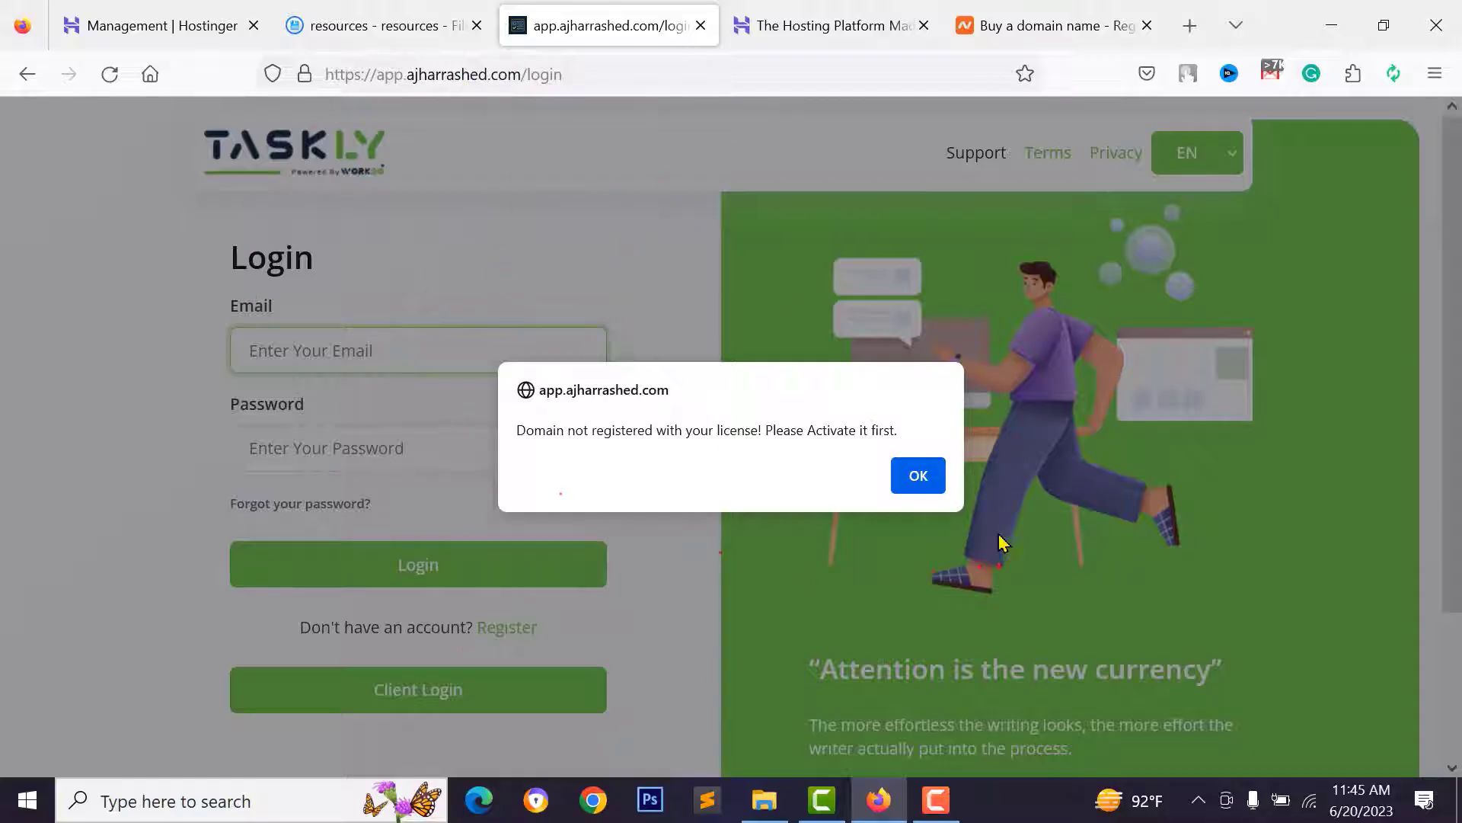
{"action": "left_click", "coordinate": [918, 476]}
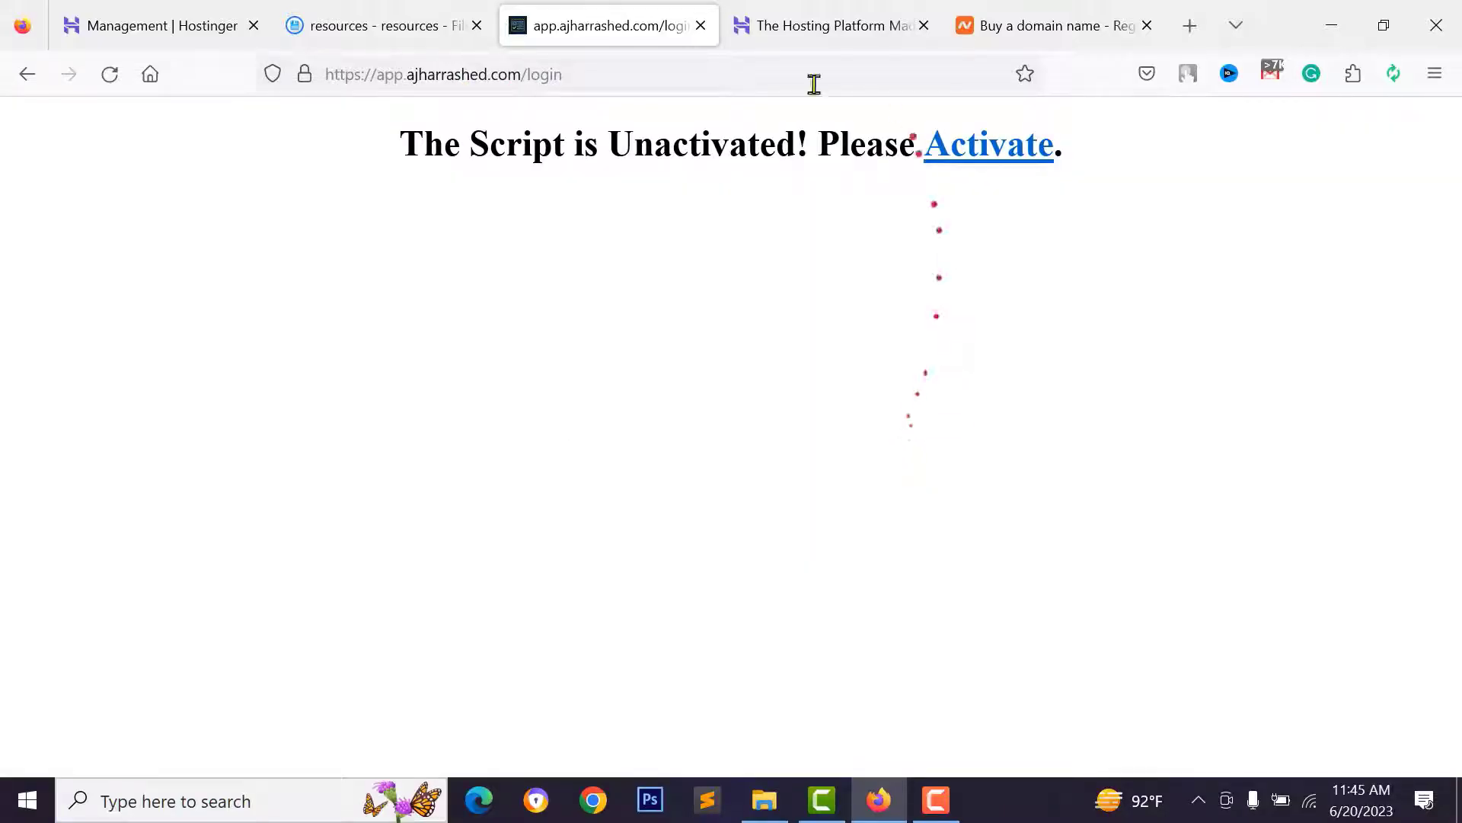
- Go from the unactivated notice to the Rajodiya Product Activation page via Activate
{"action": "left_click_drag", "start_coordinate": [402, 144], "coordinate": [824, 147]}
{"action": "left_click", "coordinate": [823, 147]}
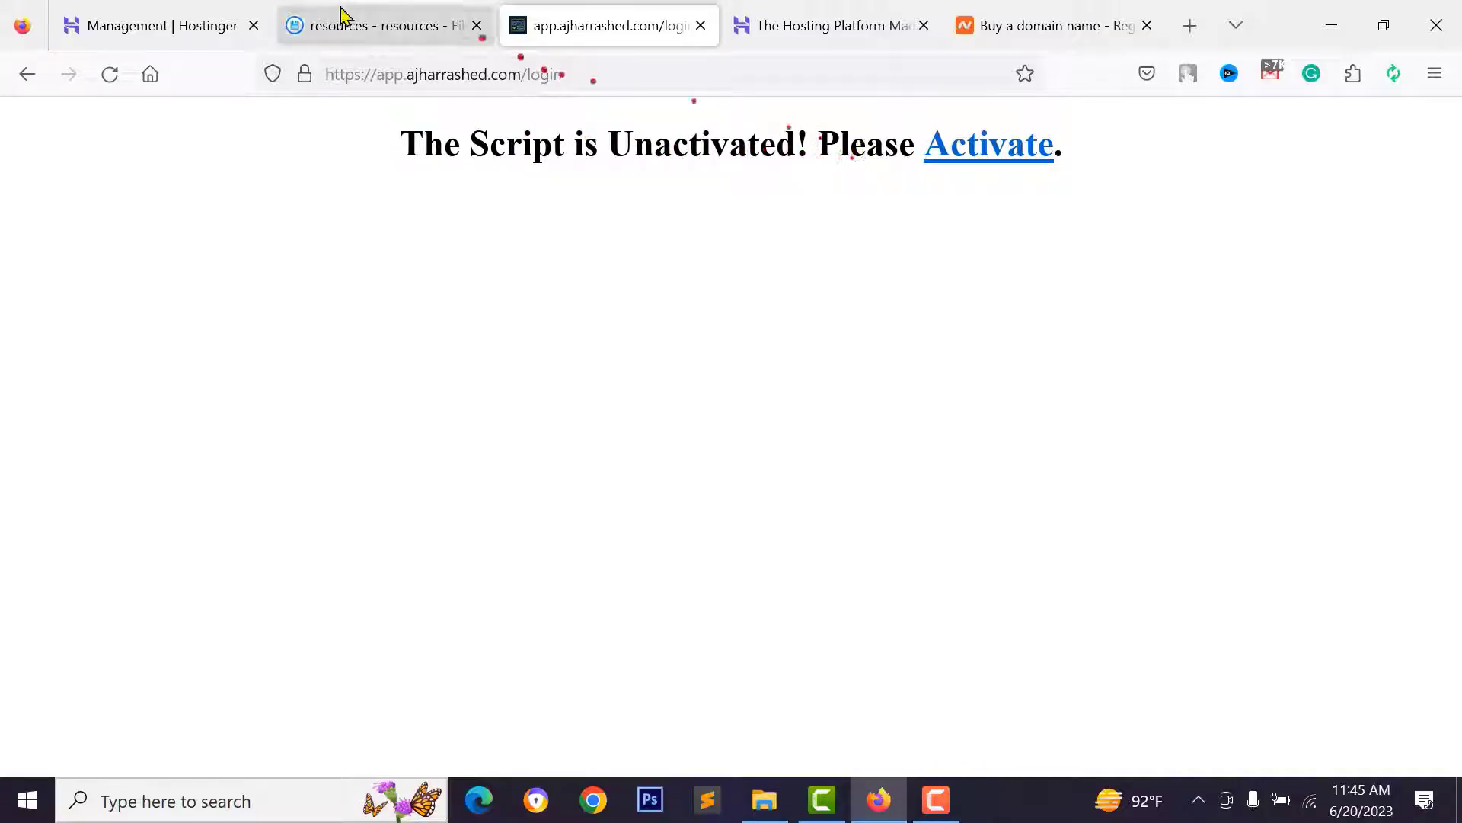
{"action": "left_click", "coordinate": [990, 157]}
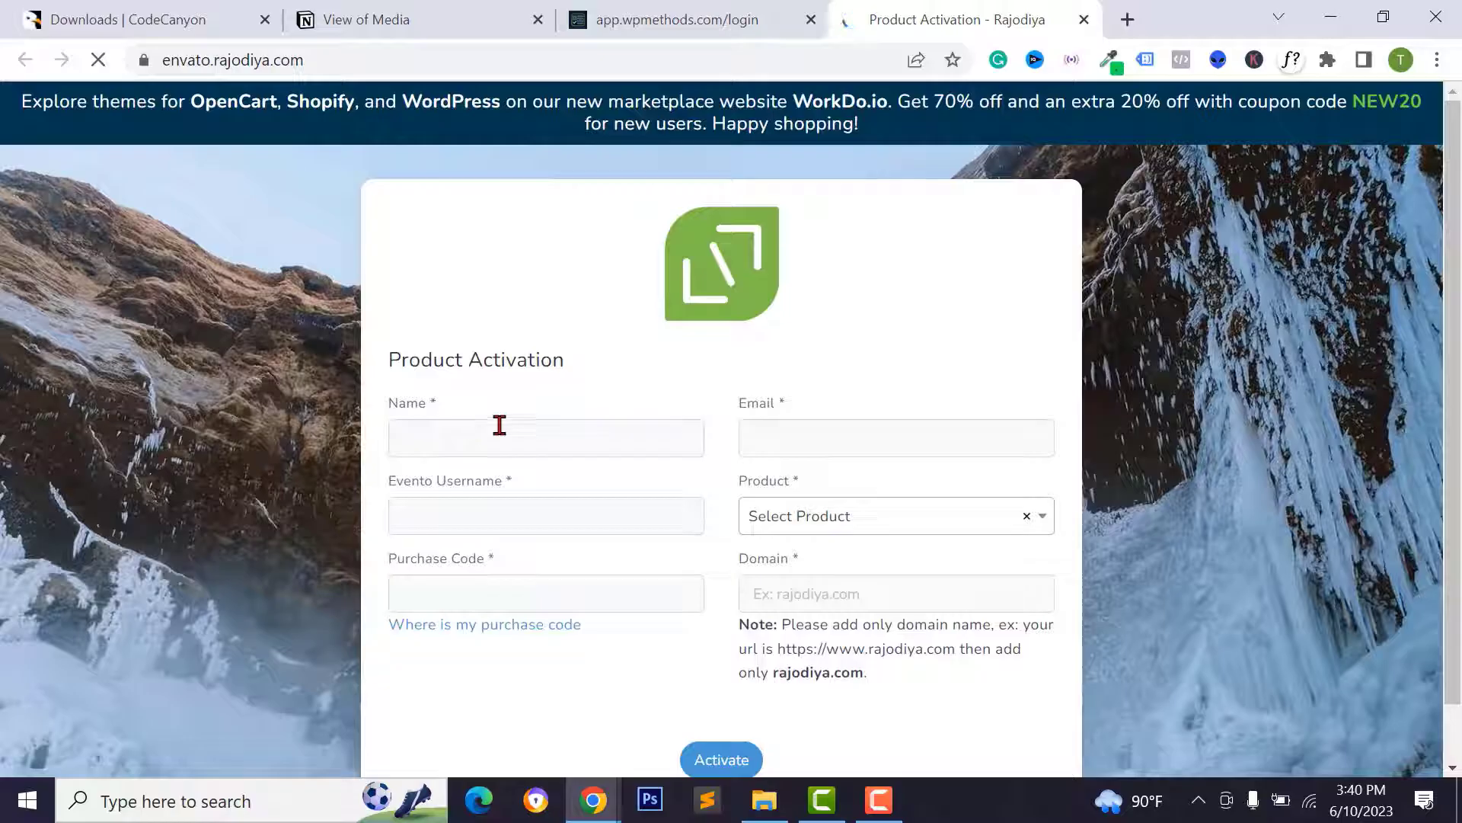
- Start entering the buyer's name in the activation form's Name field
{"action": "left_click_drag", "start_coordinate": [404, 364], "coordinate": [558, 359]}
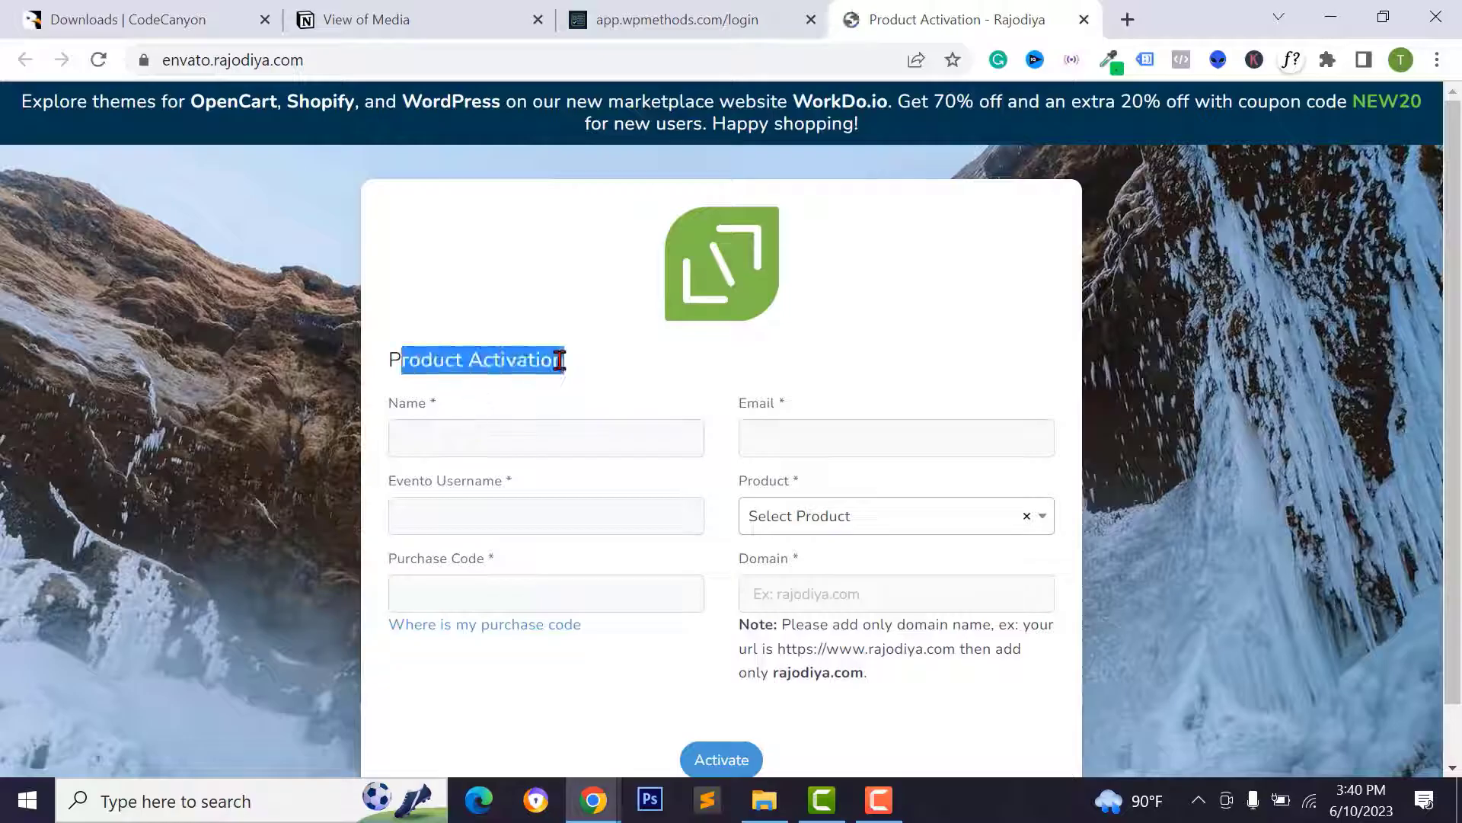
{"action": "left_click", "coordinate": [474, 437]}
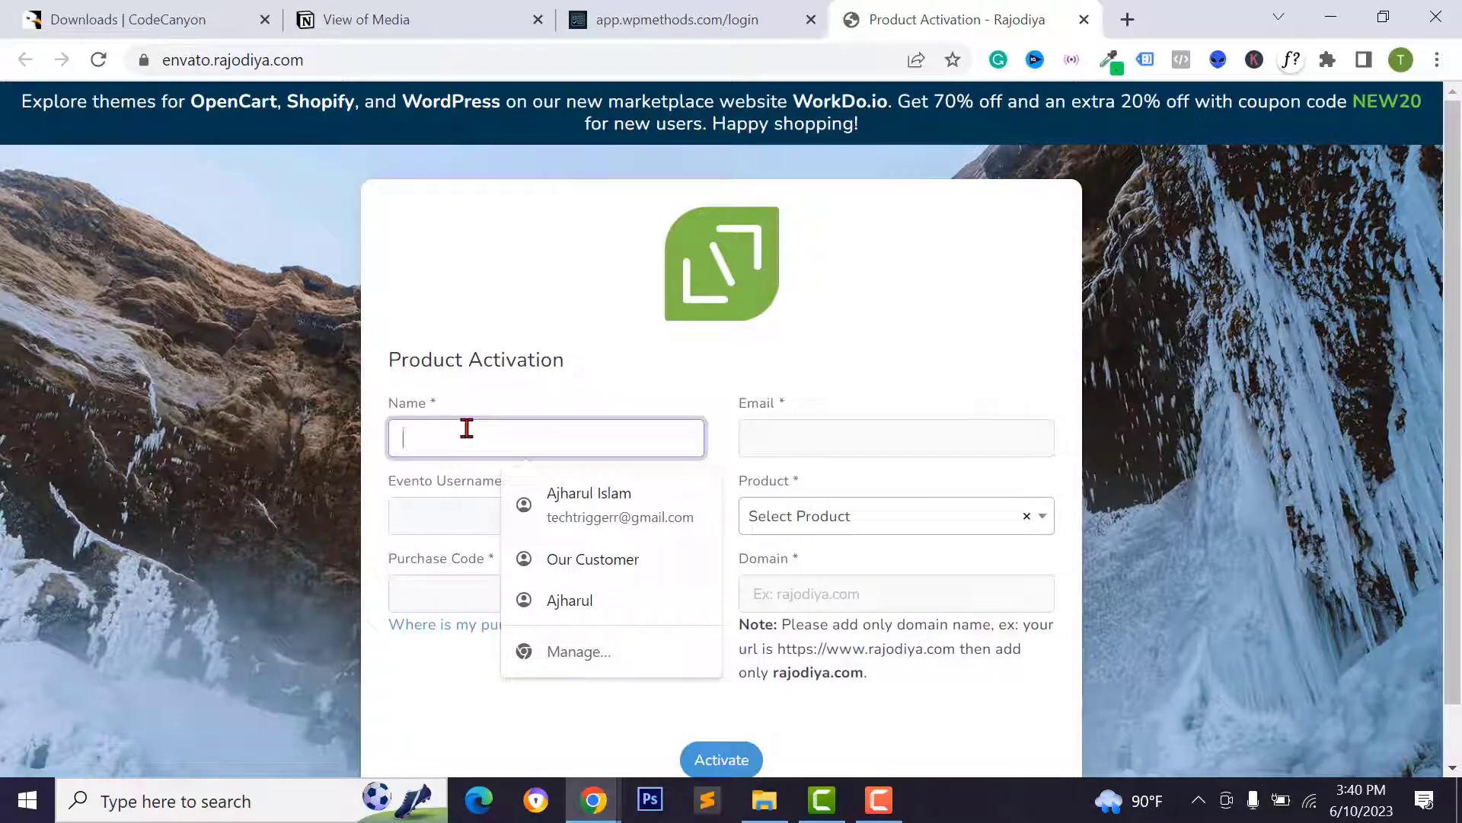
{"action": "type", "text": "Ajh"}
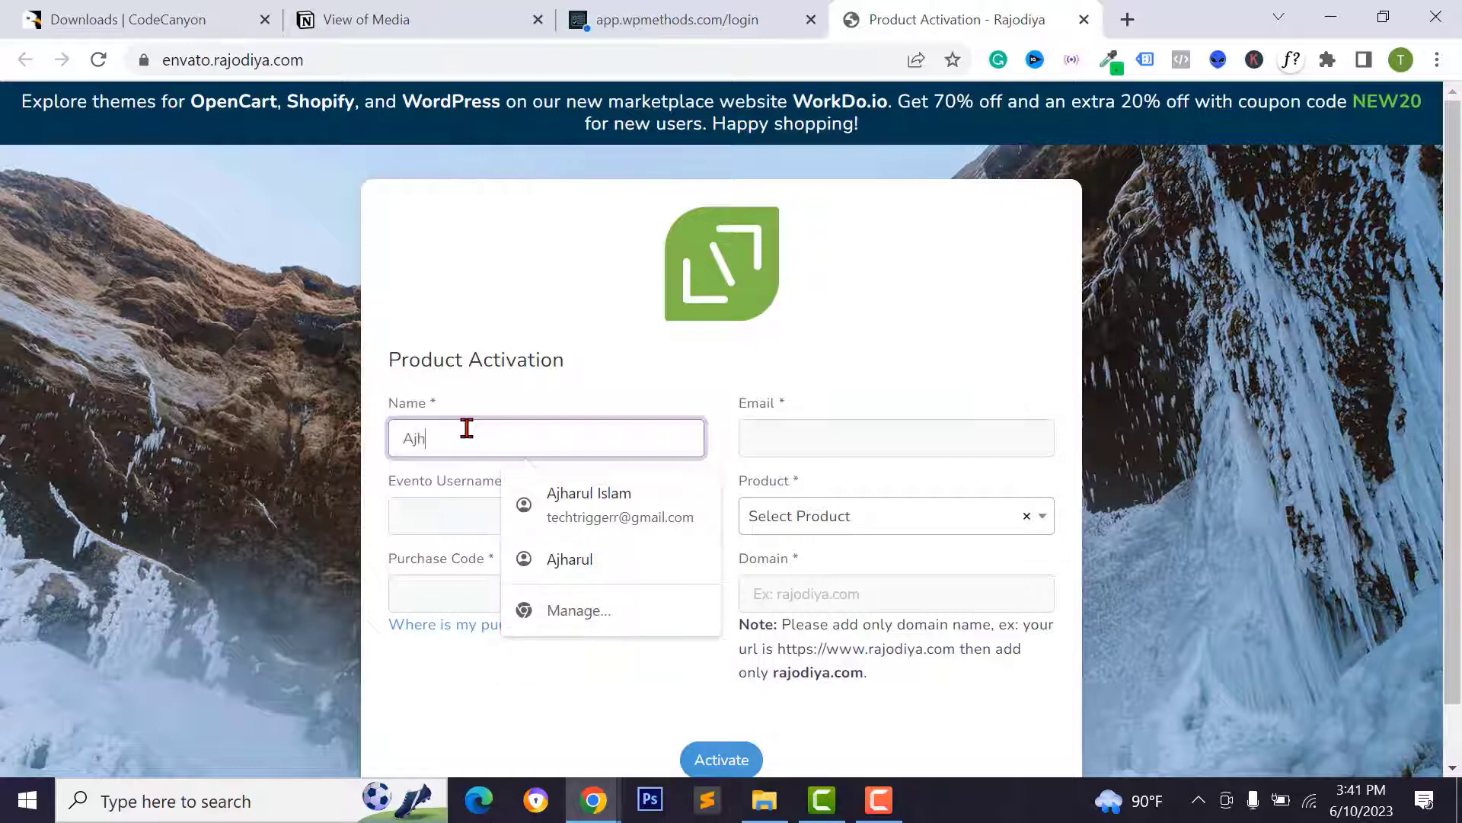
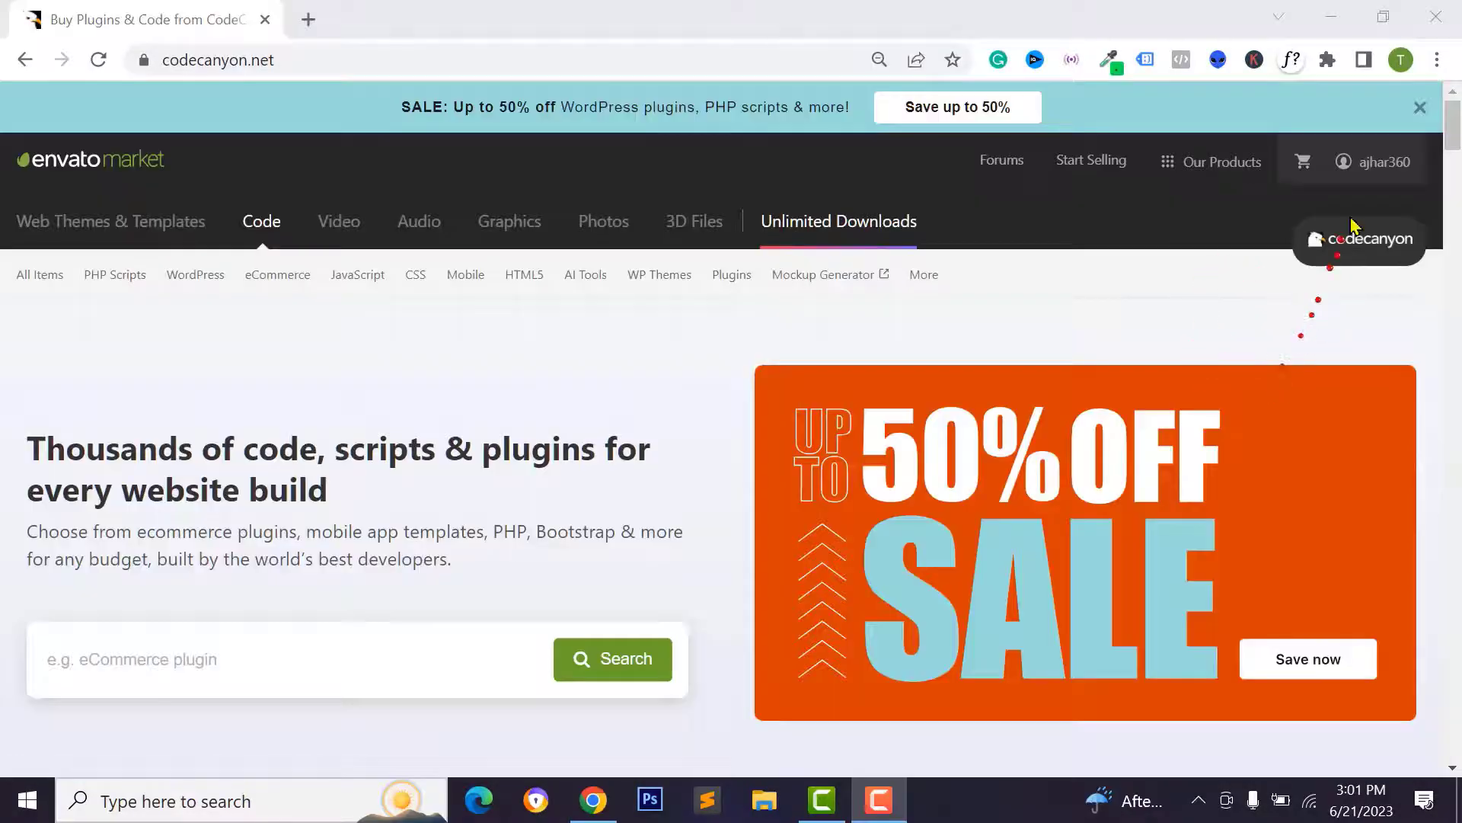
- Copy the marketplace account username and select TASKLY – Project Management Tool as the product
{"action": "mouse_move", "coordinate": [1380, 171]}
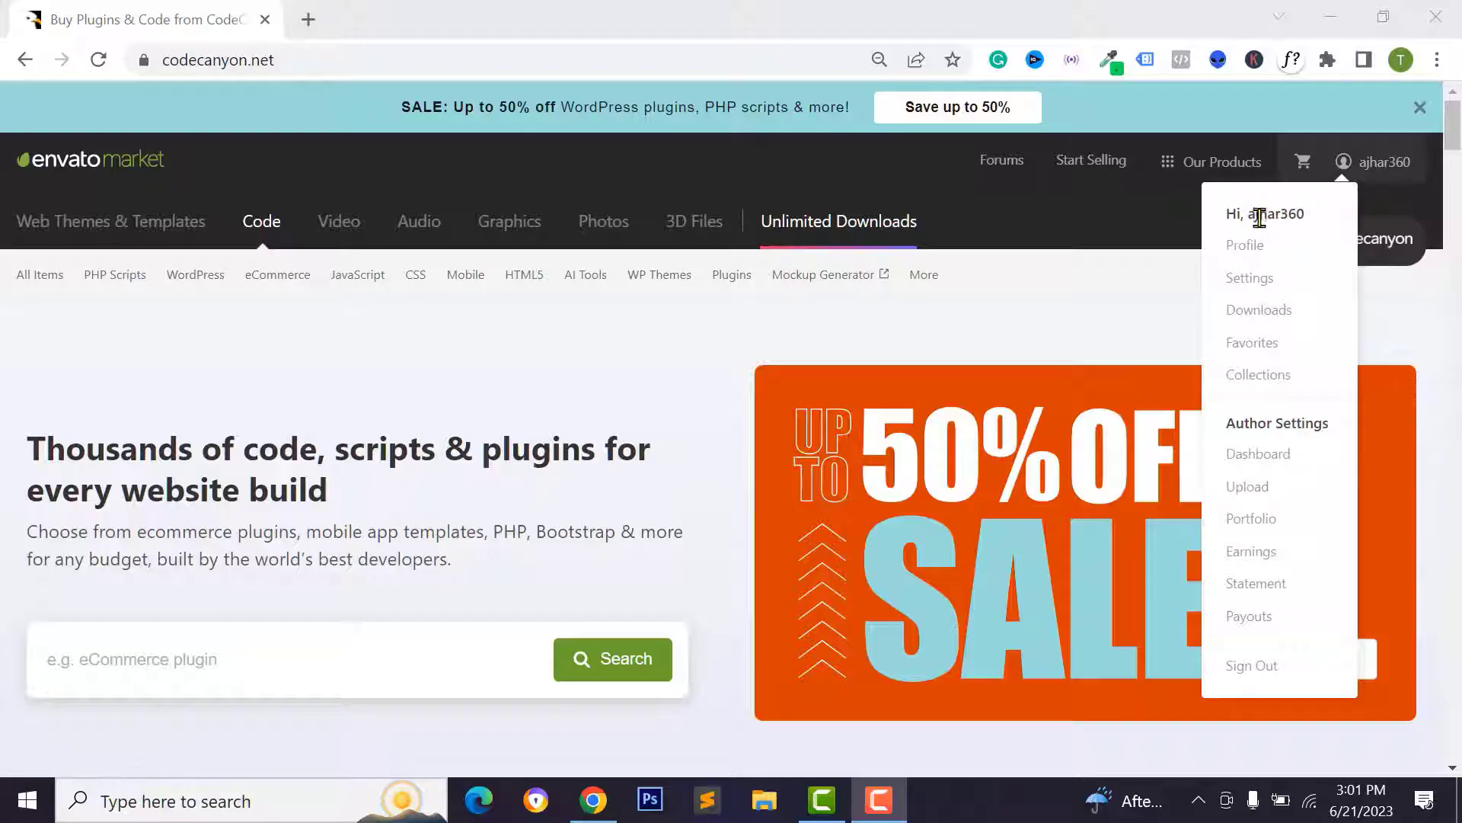
{"action": "left_click_drag", "start_coordinate": [1244, 216], "coordinate": [1296, 216]}
{"action": "left_click_drag", "start_coordinate": [1295, 216], "coordinate": [1307, 215]}
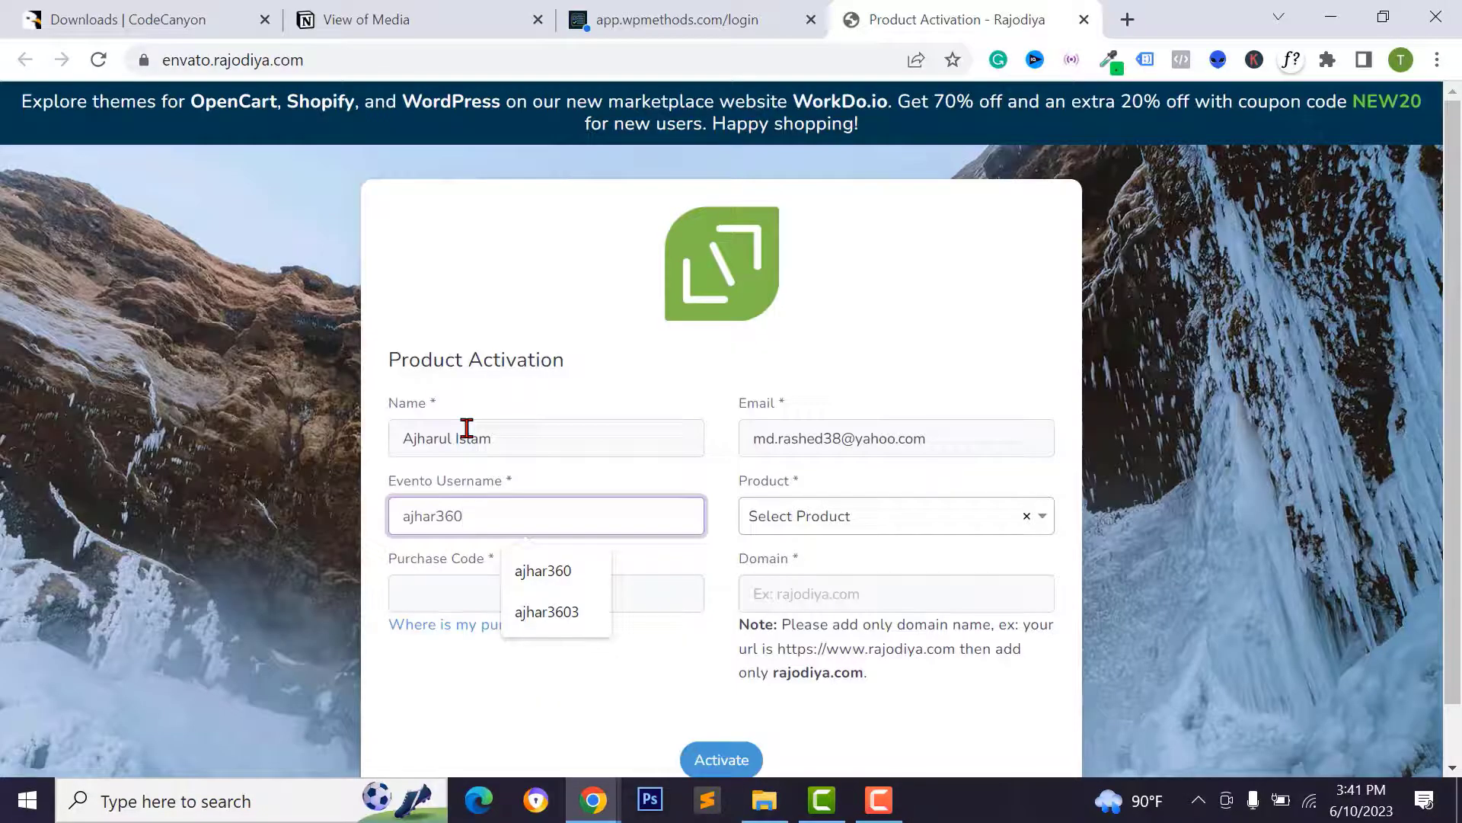
{"action": "left_click", "coordinate": [861, 526]}
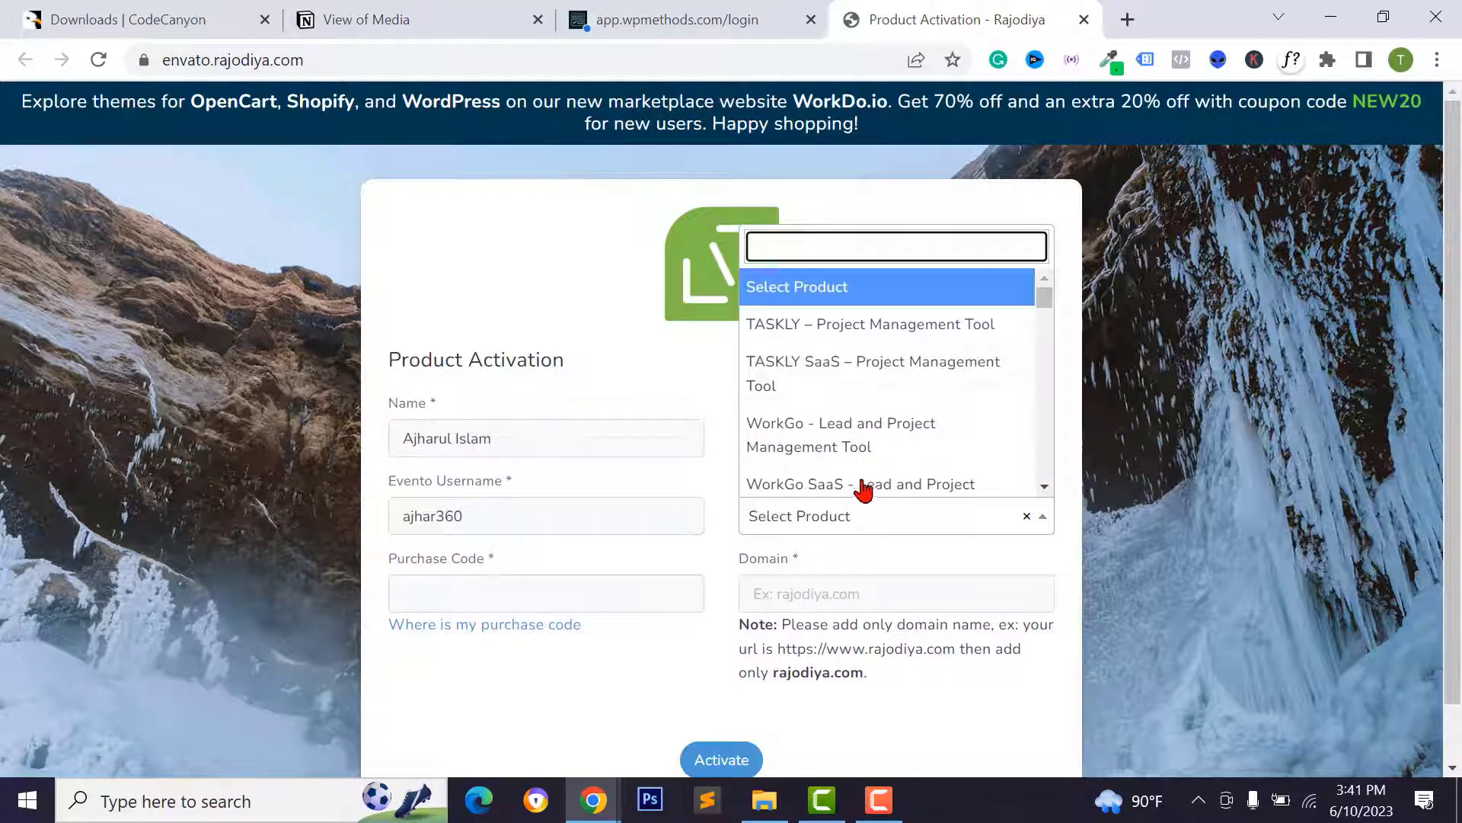
{"action": "left_click", "coordinate": [854, 333]}
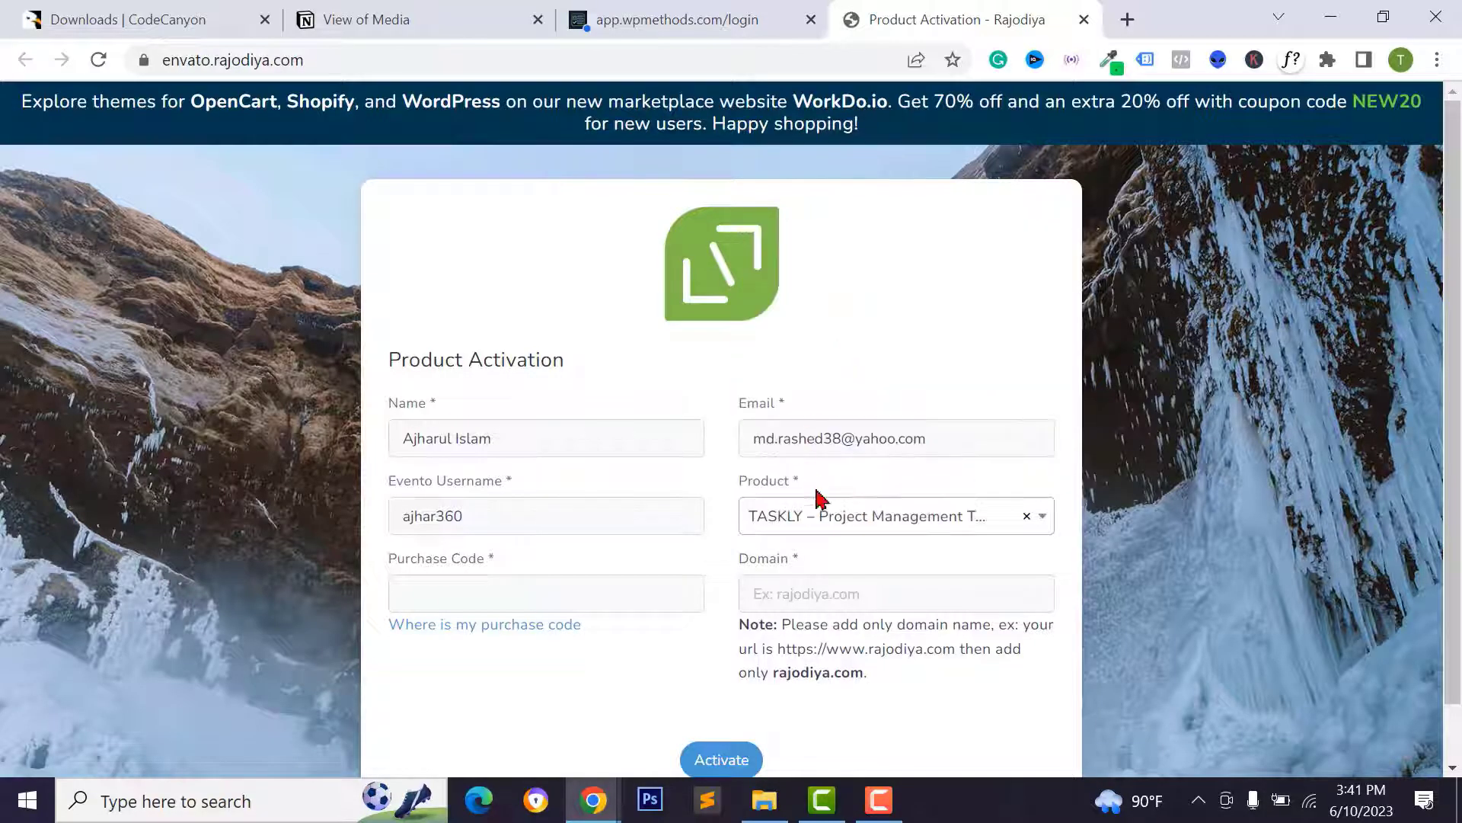
- Copy the purchase code from the Taskly licence certificate PDF into the Purchase Code field
{"action": "left_click", "coordinate": [489, 591]}
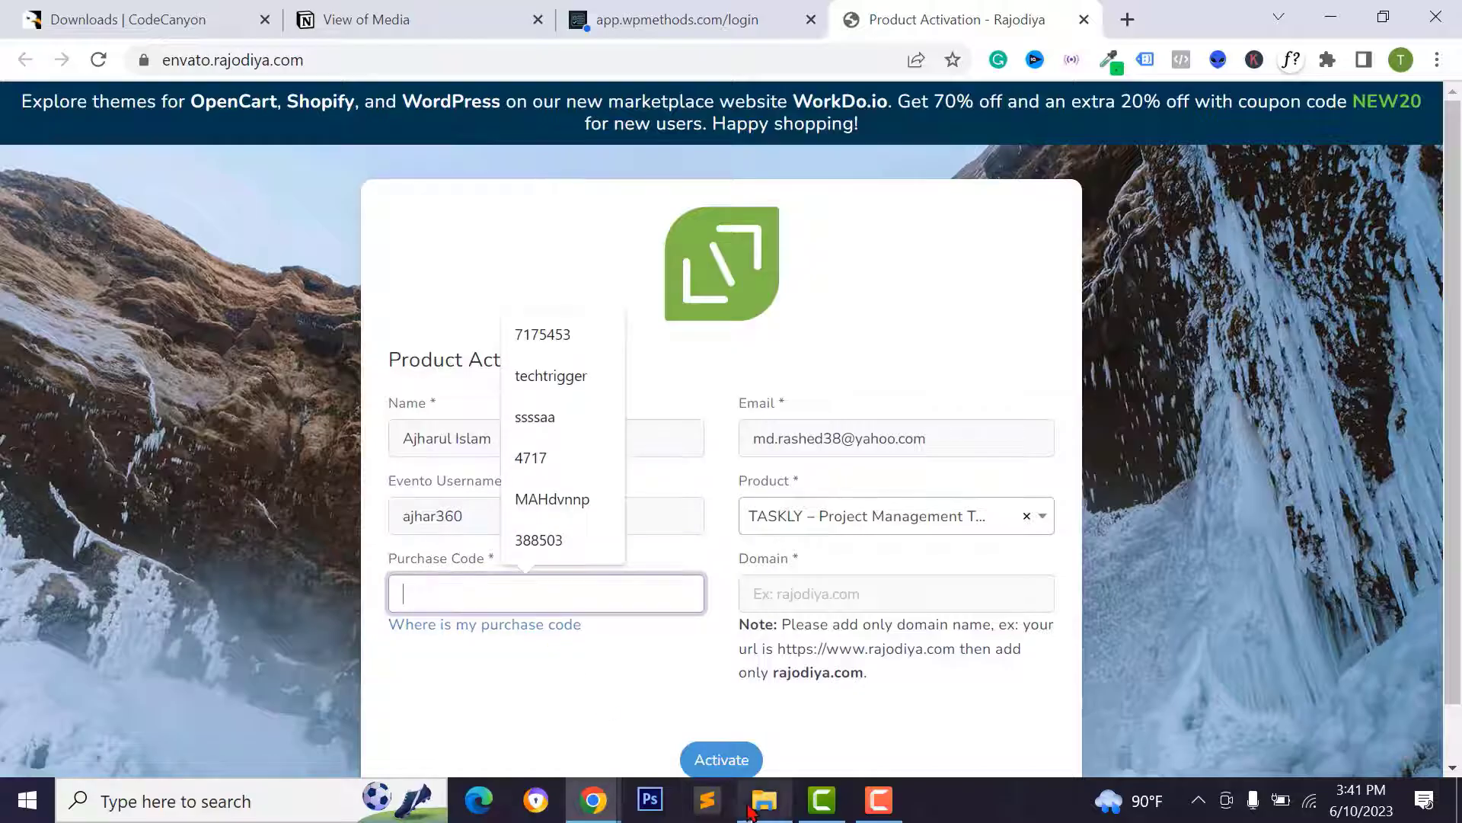
{"action": "left_click", "coordinate": [755, 806]}
{"action": "left_click", "coordinate": [597, 383]}
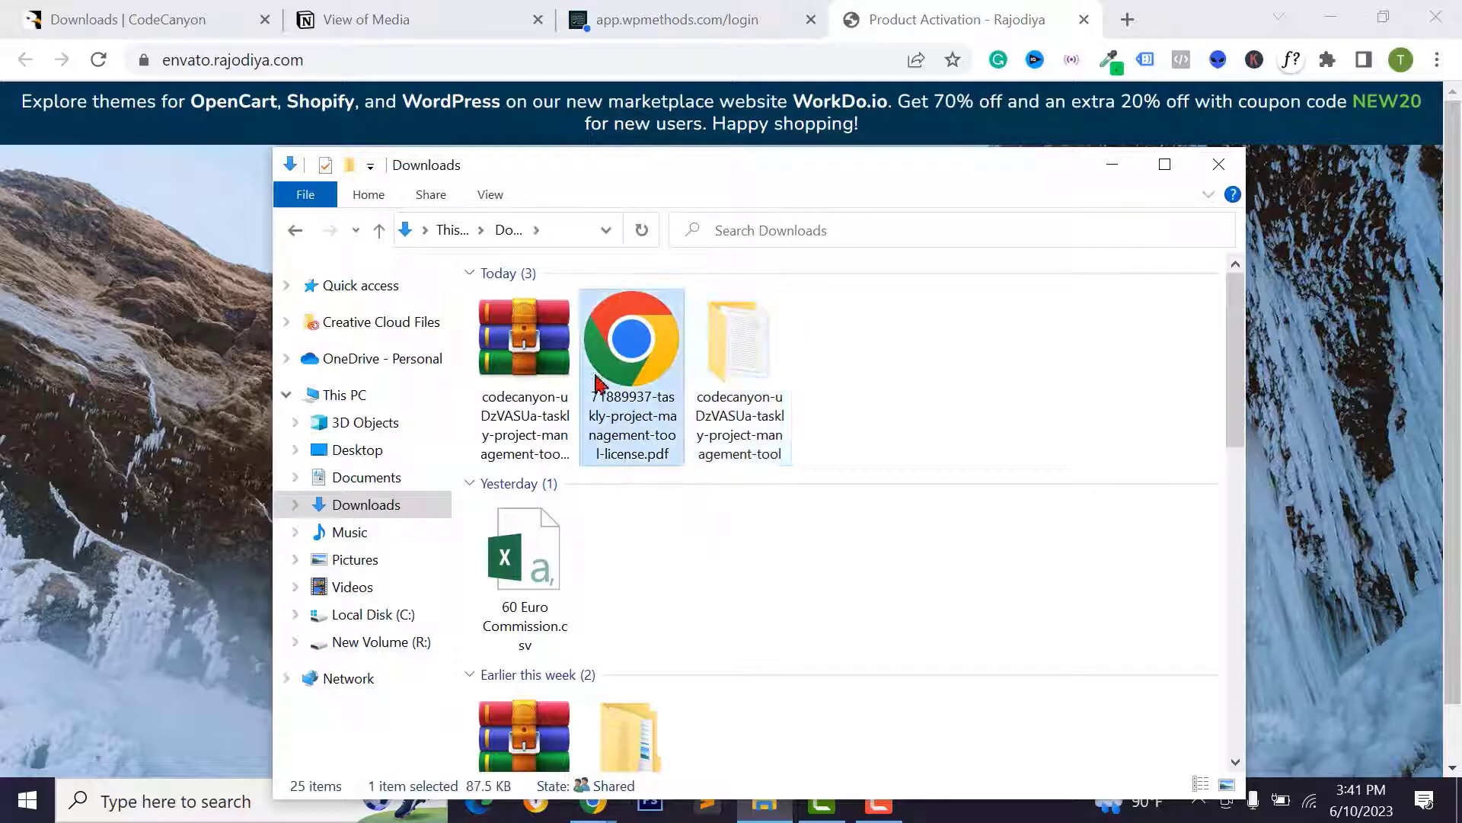
{"action": "double_click", "coordinate": [638, 393]}
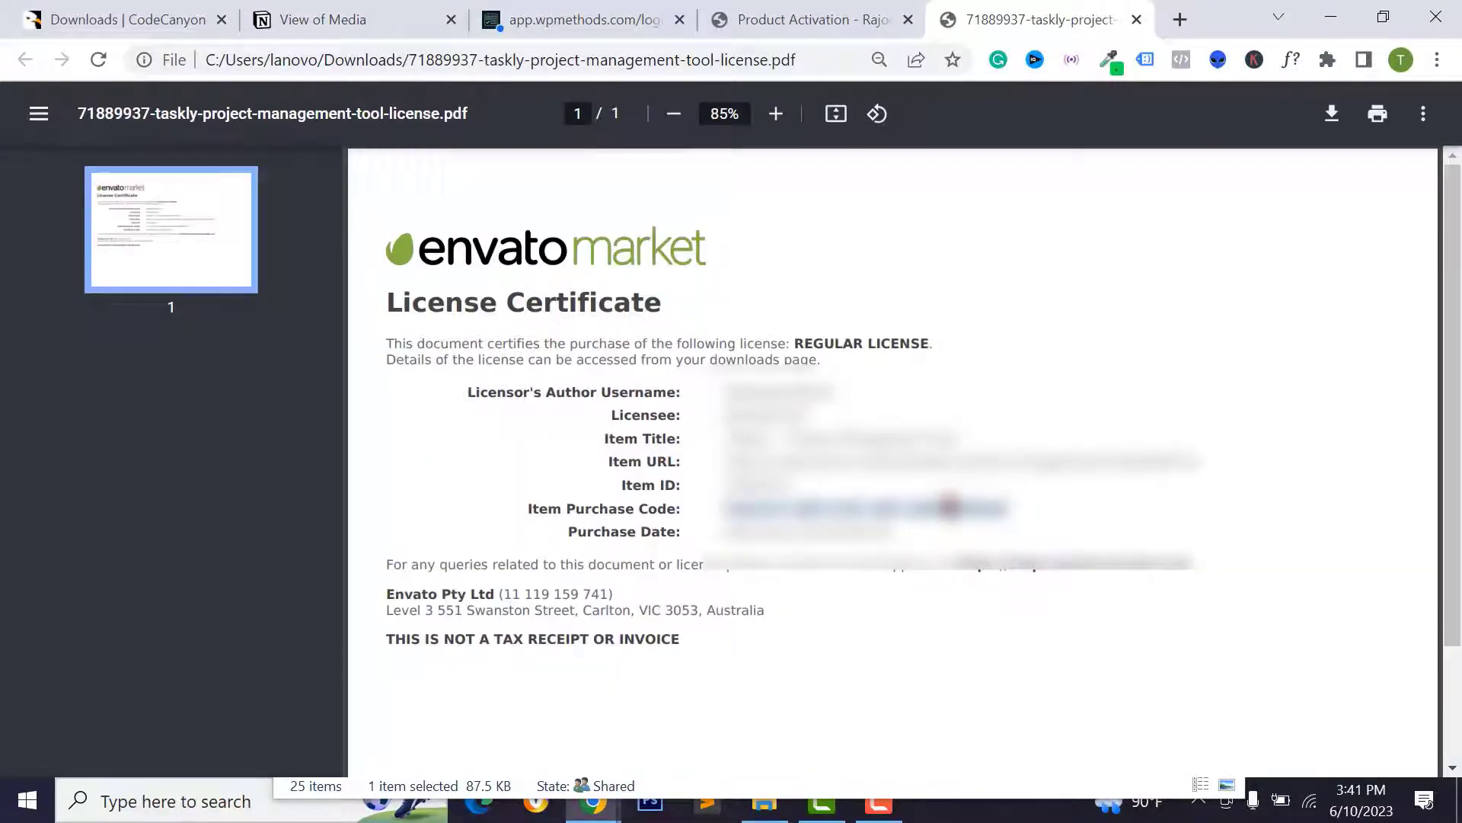
{"action": "right_click", "coordinate": [967, 224]}
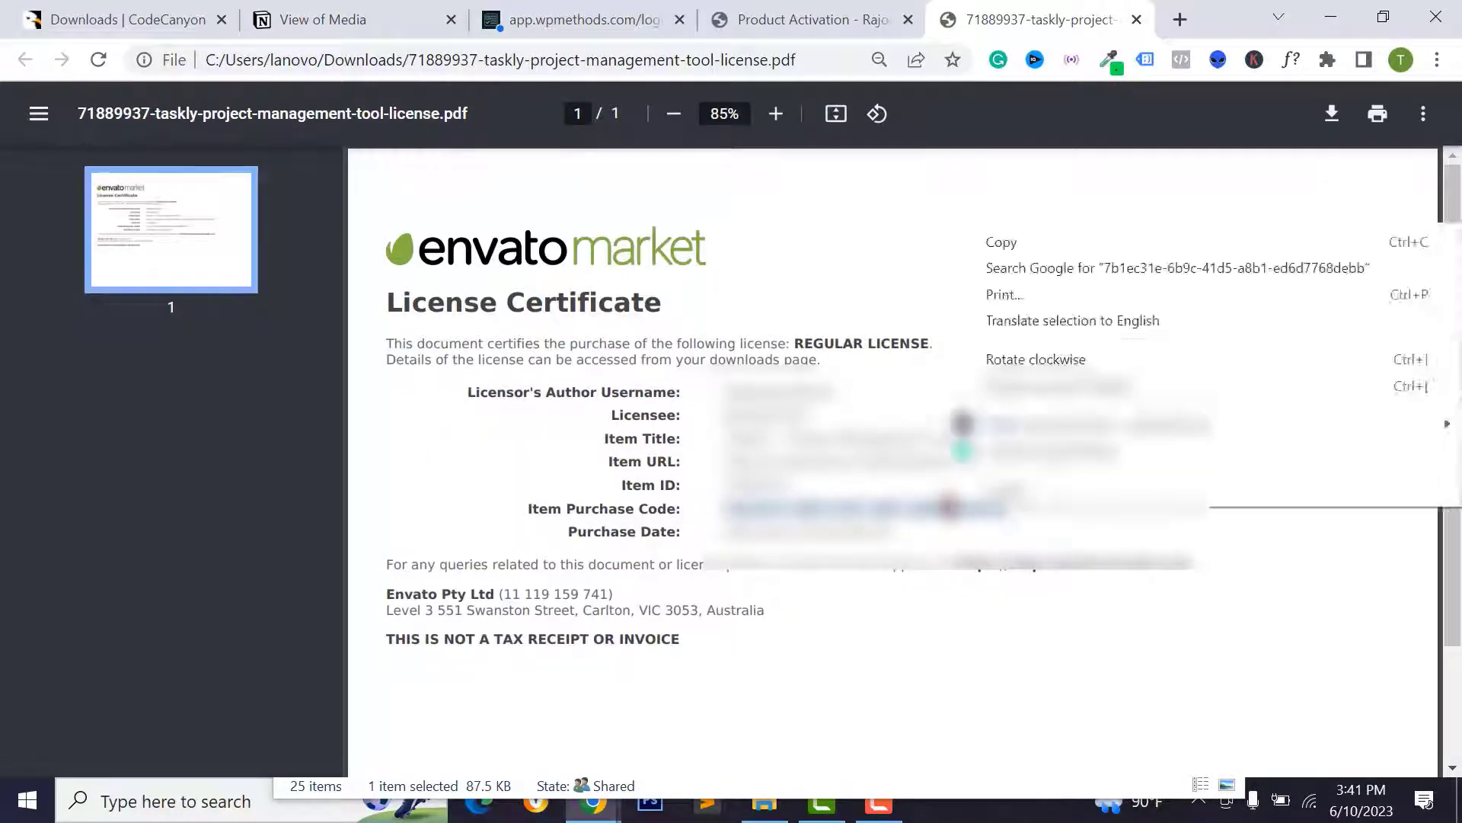
{"action": "left_click", "coordinate": [990, 241]}
{"action": "left_click", "coordinate": [762, 21]}
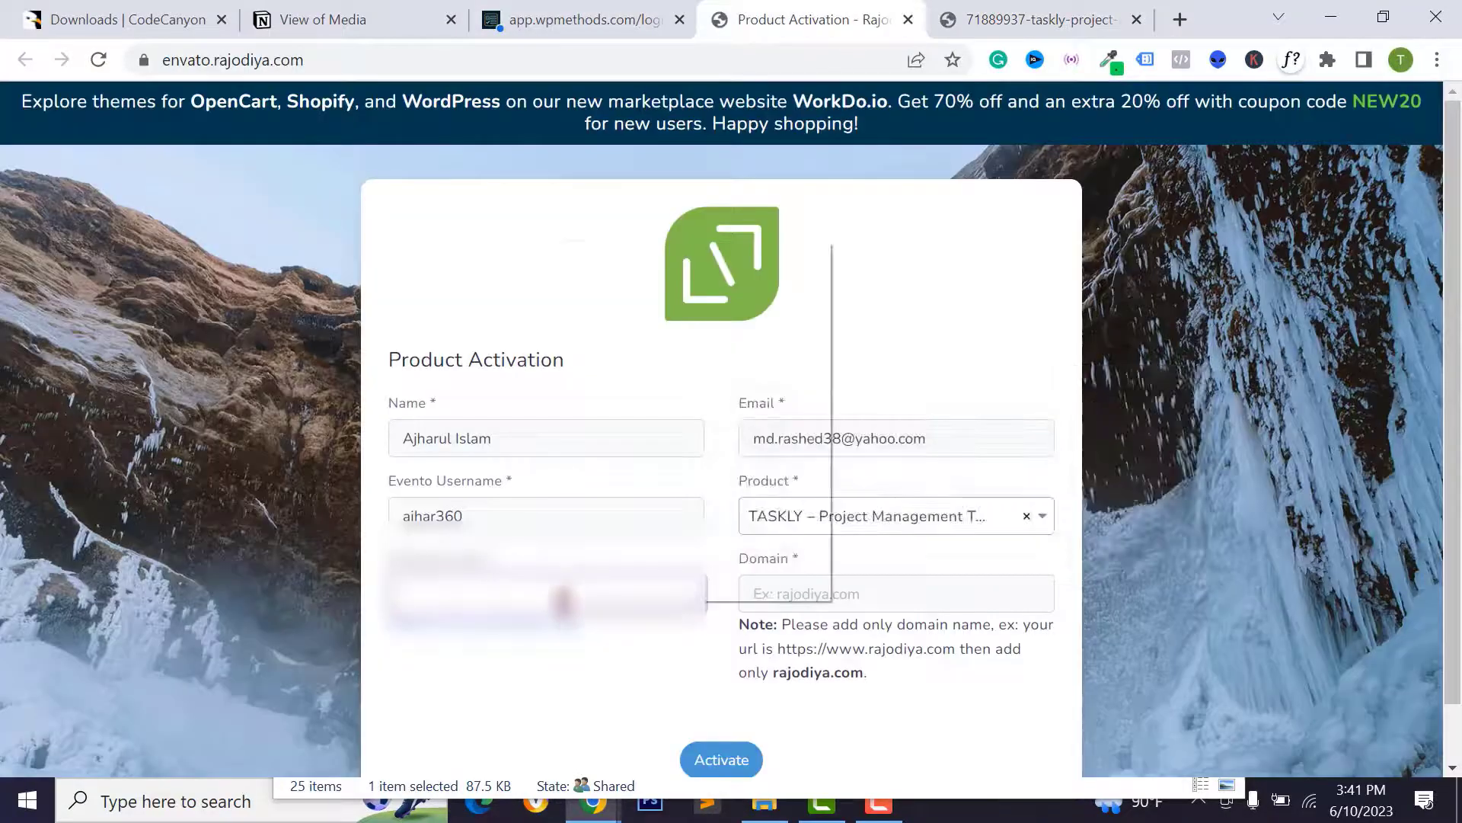
{"action": "right_click", "coordinate": [570, 602]}
{"action": "left_click", "coordinate": [638, 422]}
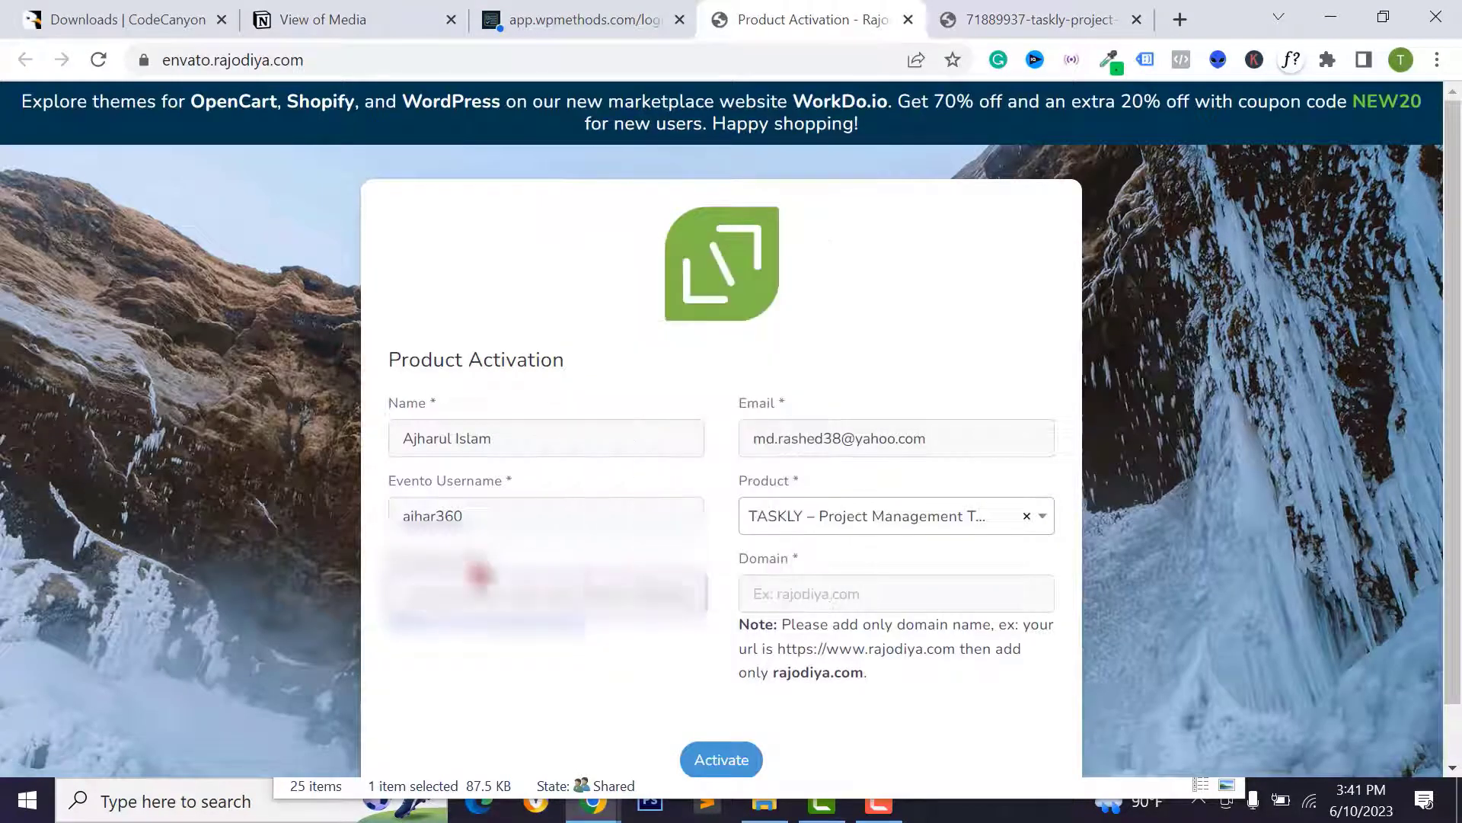
- Enter app.wpmethods.com as the domain and submit the activation
{"action": "left_click", "coordinate": [787, 599]}
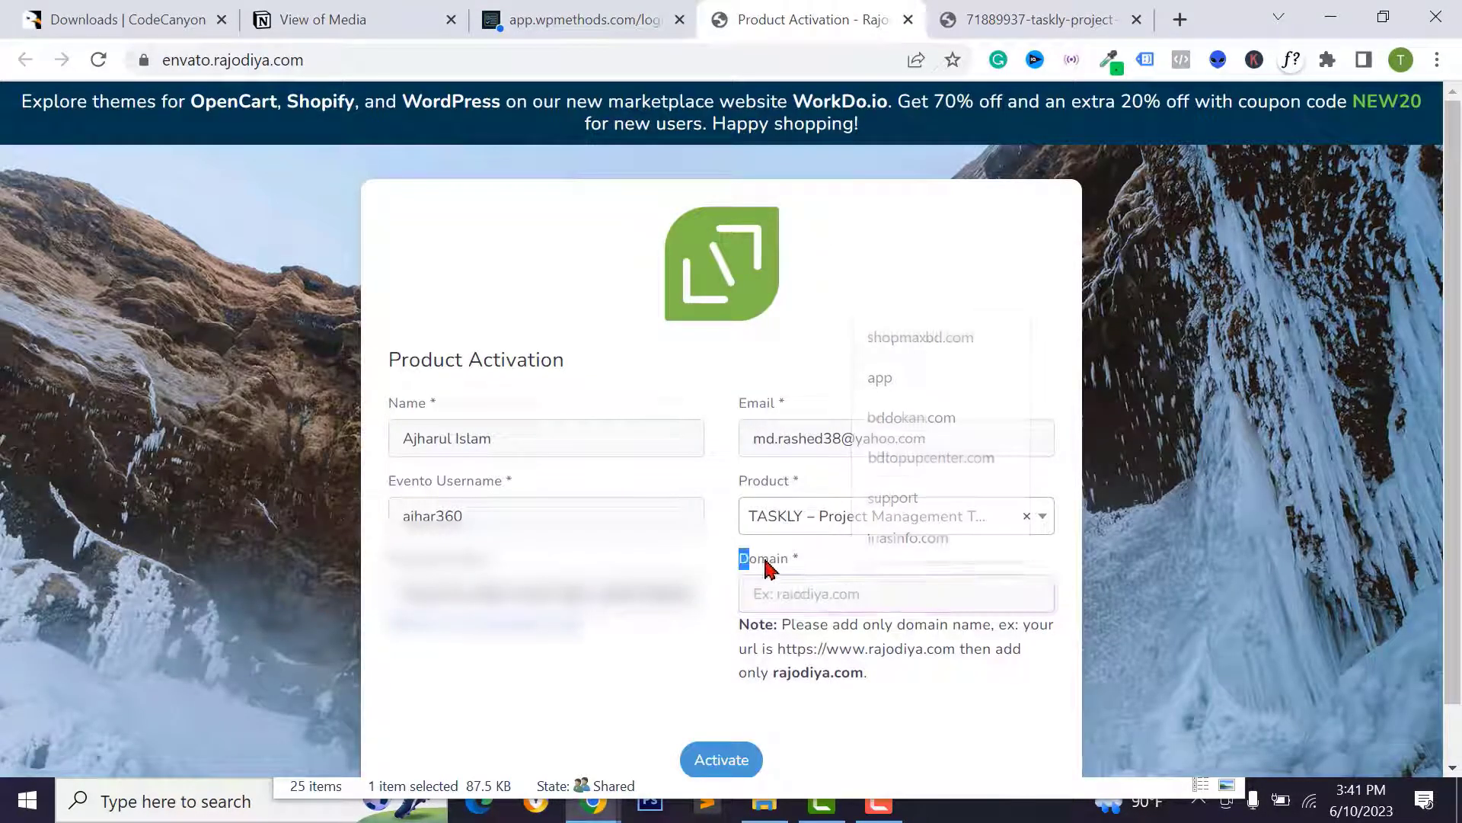
{"action": "left_click_drag", "start_coordinate": [747, 561], "coordinate": [792, 591]}
{"action": "left_click", "coordinate": [793, 592]}
{"action": "type", "text": "app.wpmeth"}
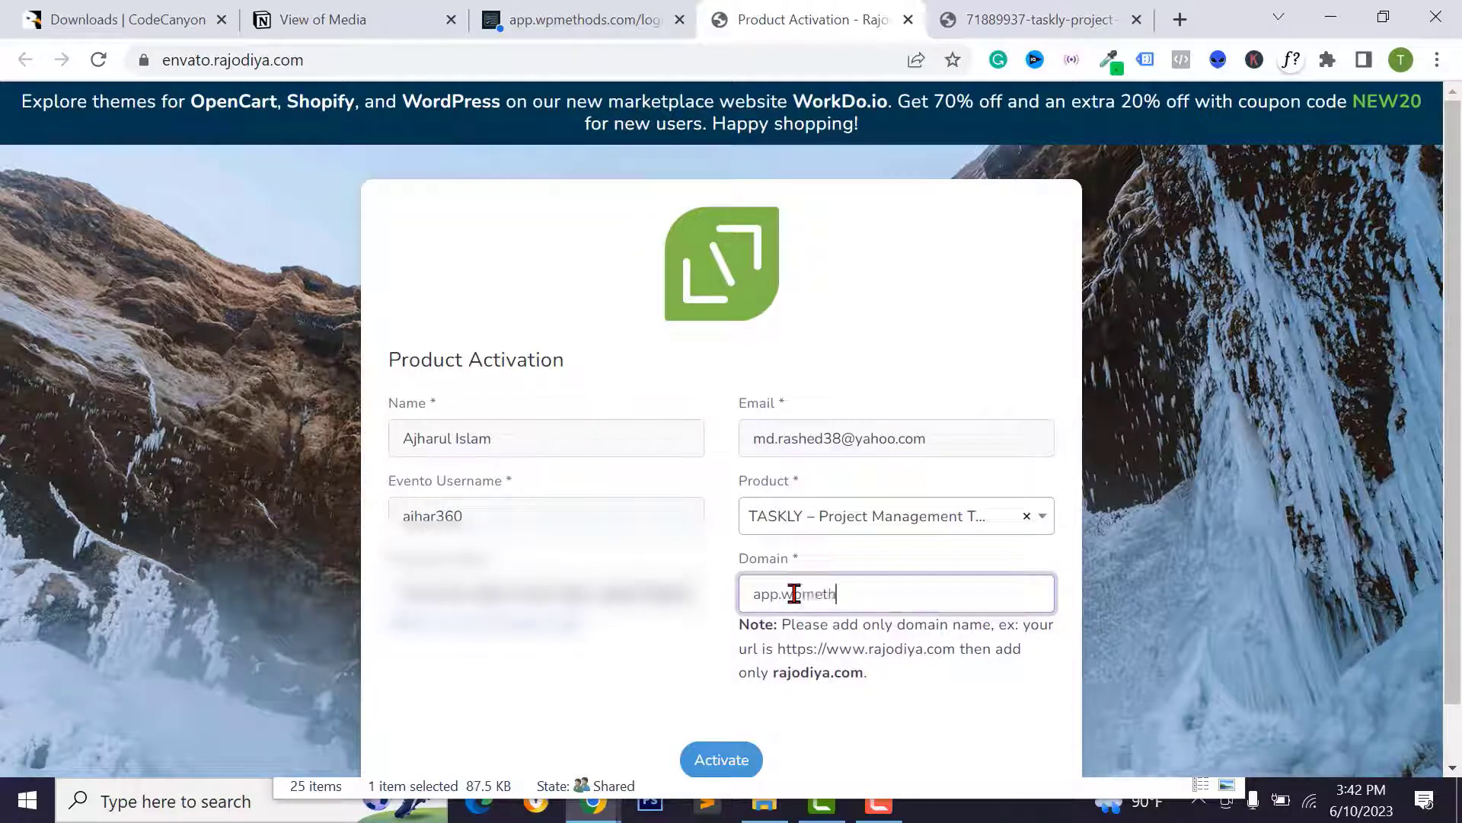
{"action": "type", "text": "ods.com"}
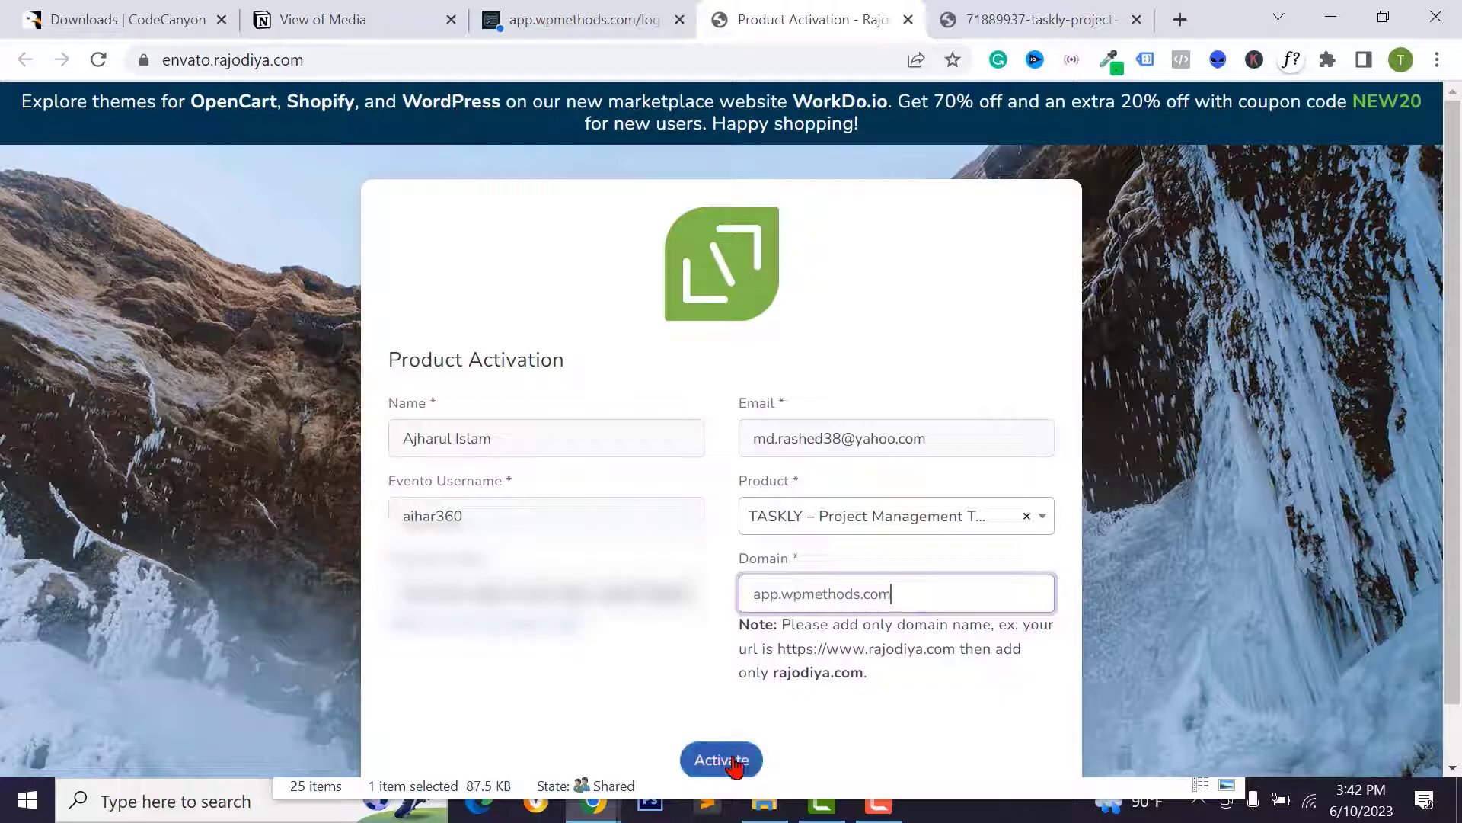
{"action": "left_click", "coordinate": [720, 760]}
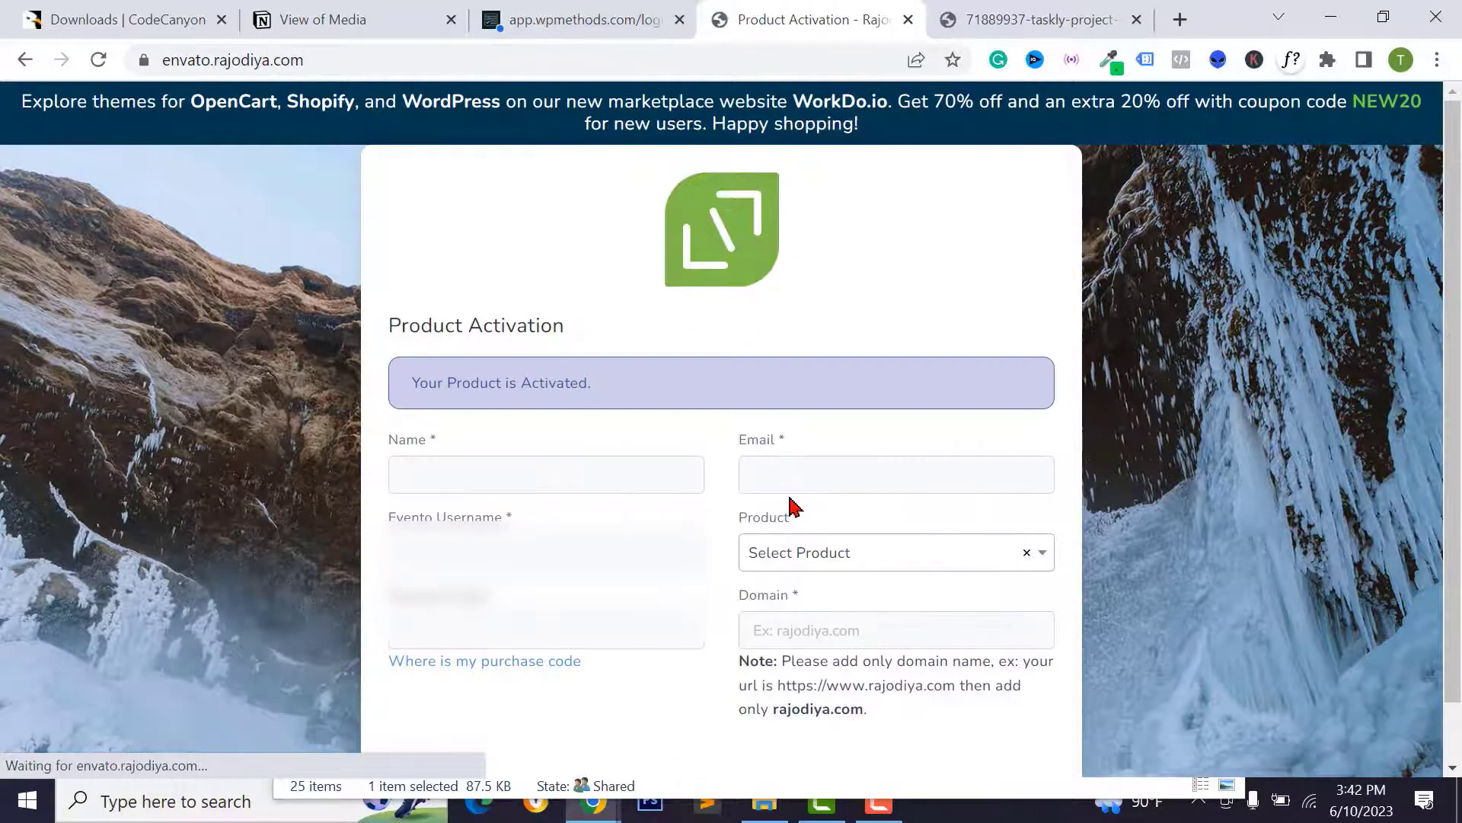
- Return to the Taskly site, dismiss the licence warning, reload, and log in as admin
{"action": "left_click_drag", "start_coordinate": [411, 396], "coordinate": [610, 393]}
{"action": "left_click", "coordinate": [609, 392]}
{"action": "left_click", "coordinate": [575, 19]}
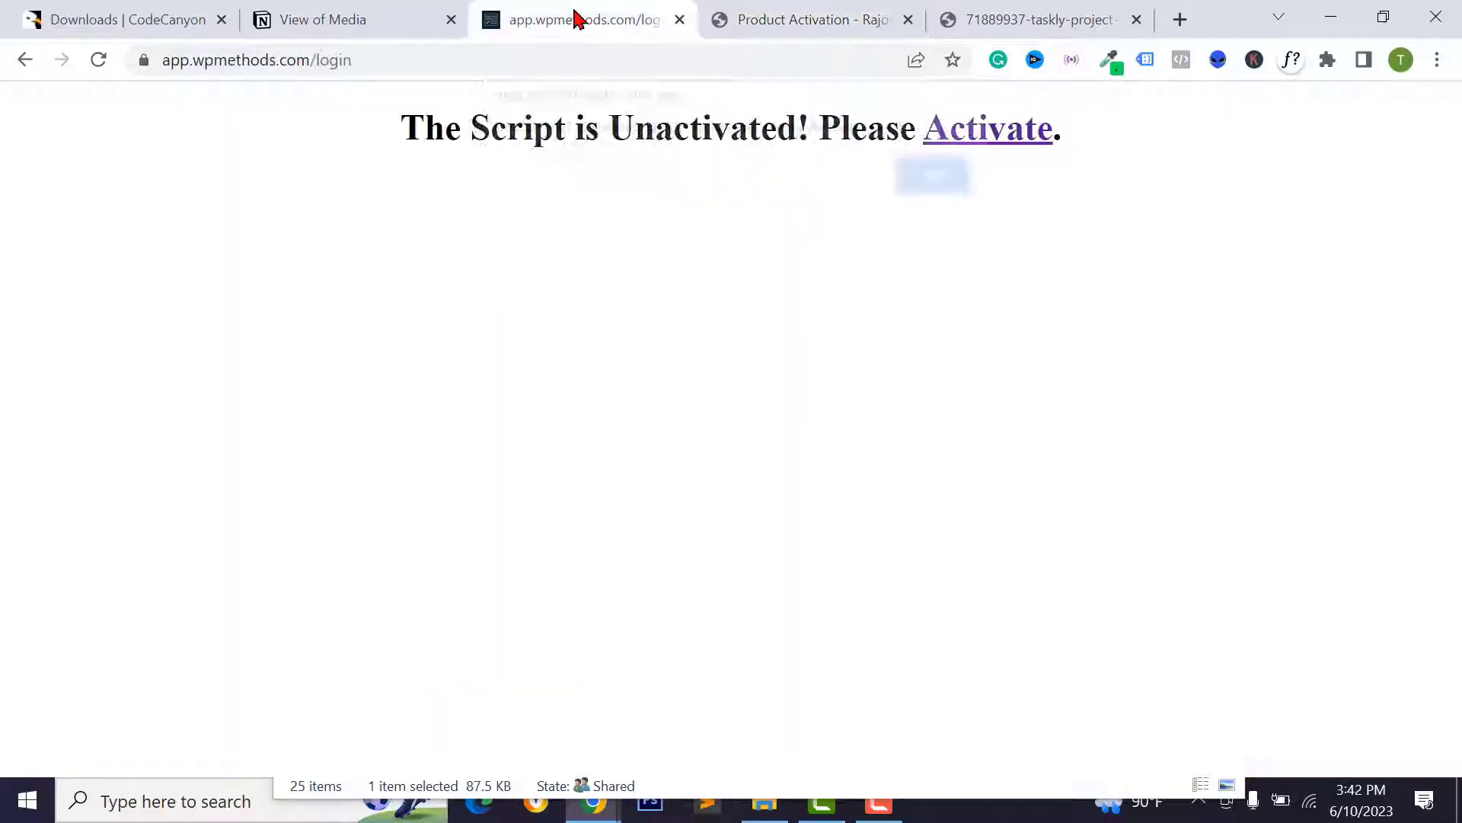
{"action": "left_click", "coordinate": [96, 59]}
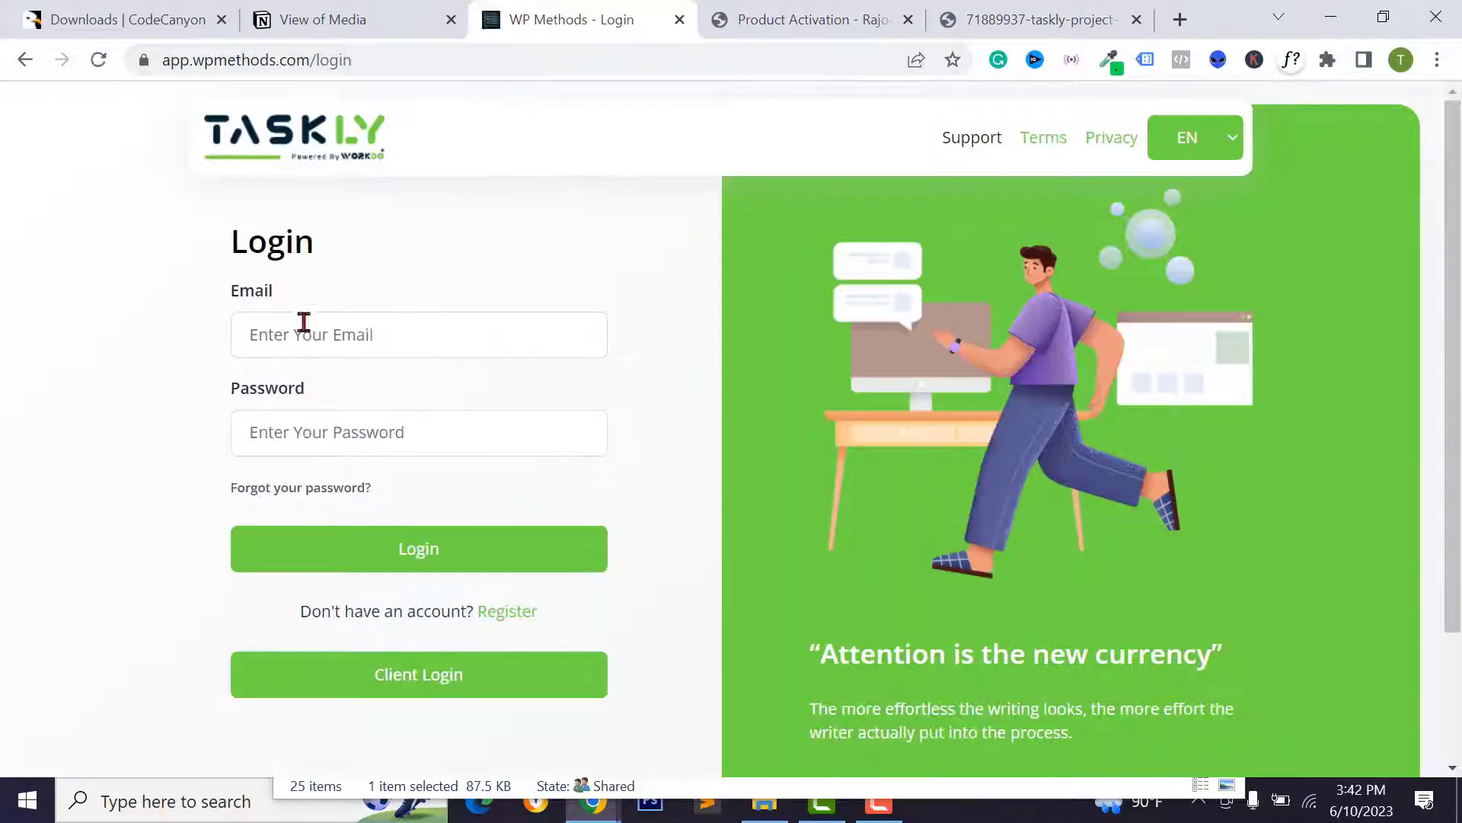
{"action": "scroll", "coordinate": [418, 353], "scroll_direction": "down", "scroll_amount": 3}
{"action": "scroll", "coordinate": [467, 447], "scroll_direction": "up", "scroll_amount": 3}
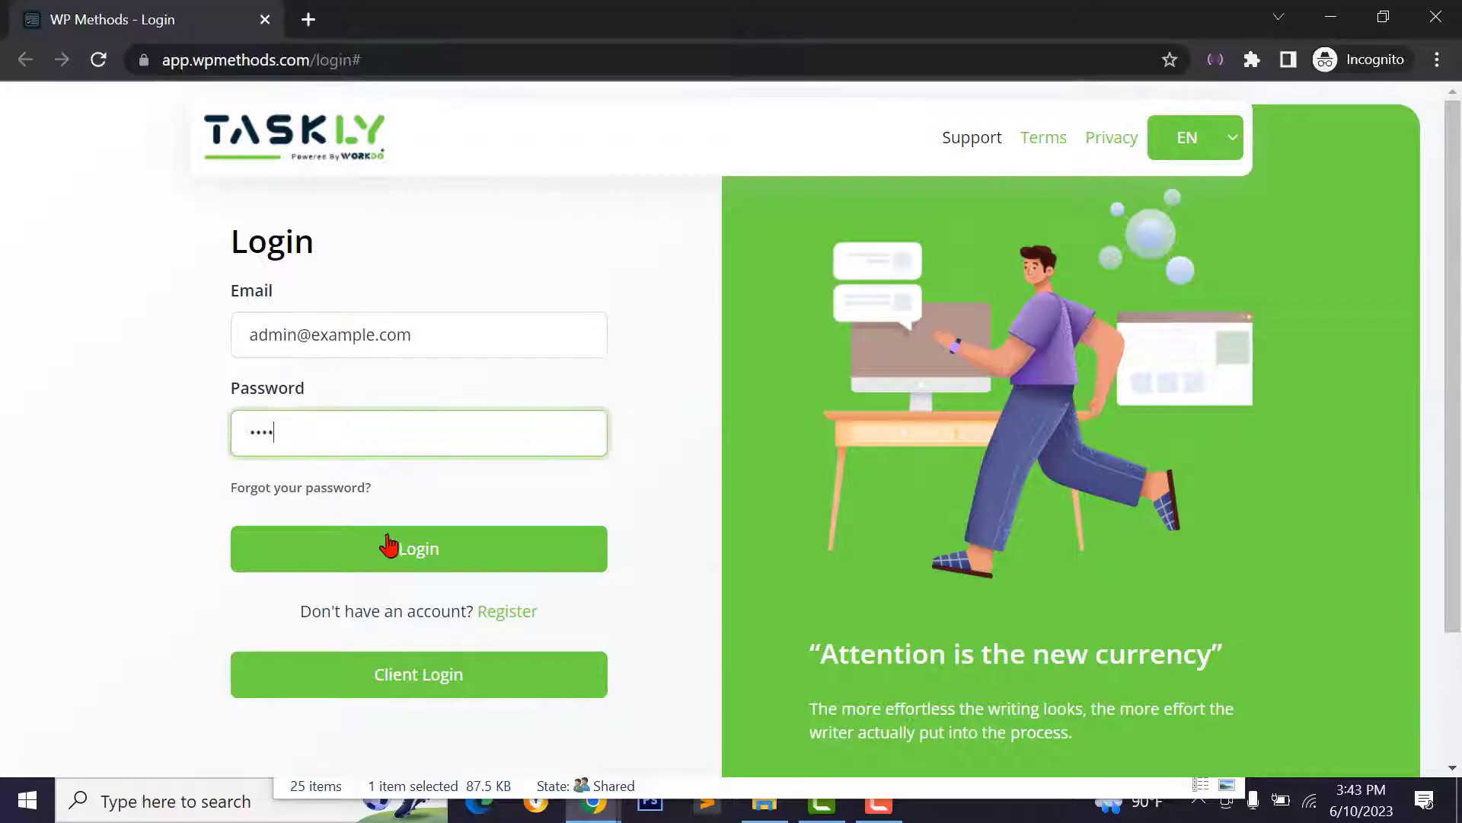
{"action": "left_click", "coordinate": [409, 551]}
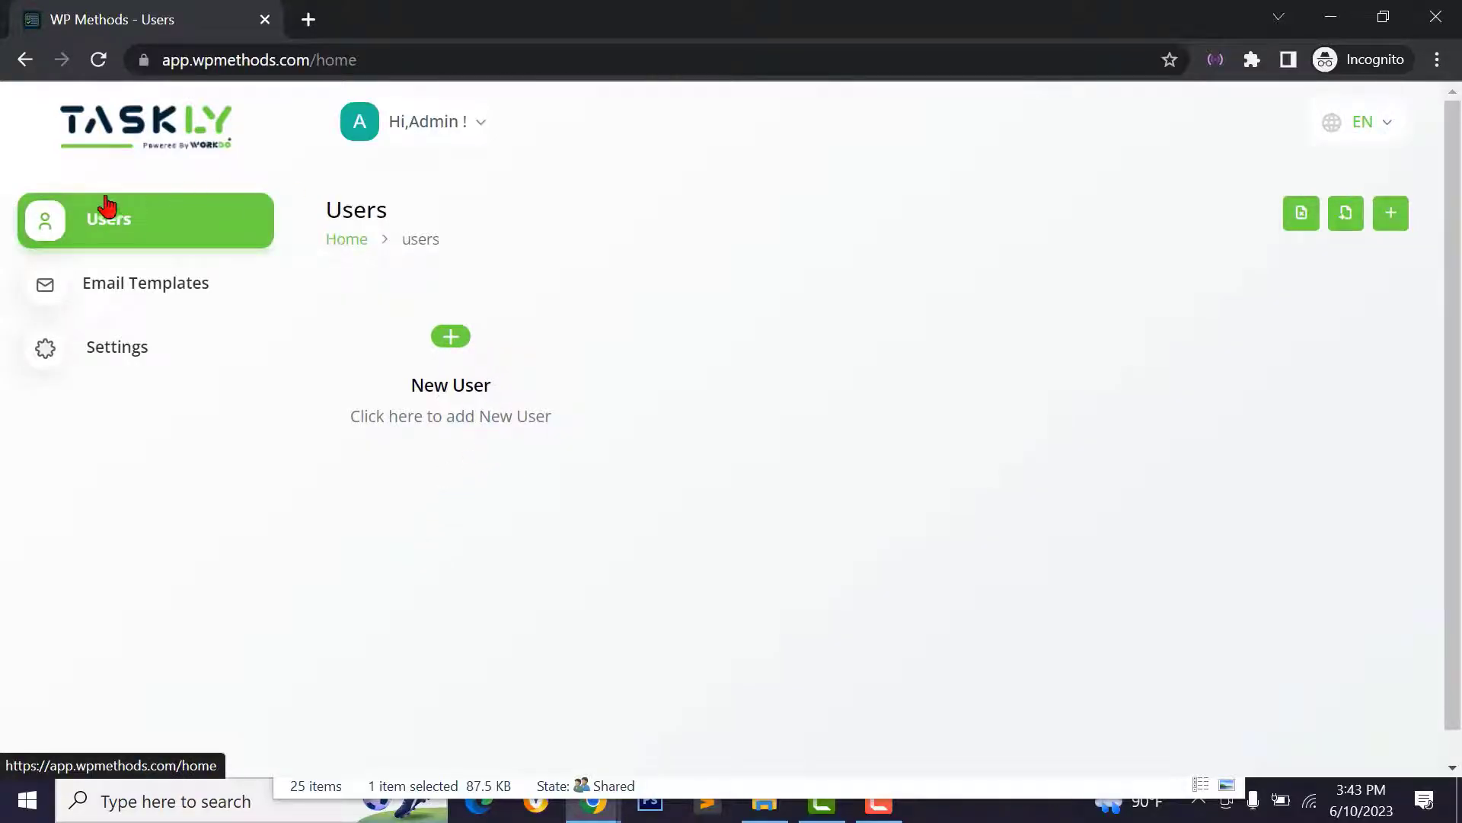
- Replace the admin's e-mail address in My Profile with the new address and save
{"action": "left_click", "coordinate": [476, 127]}
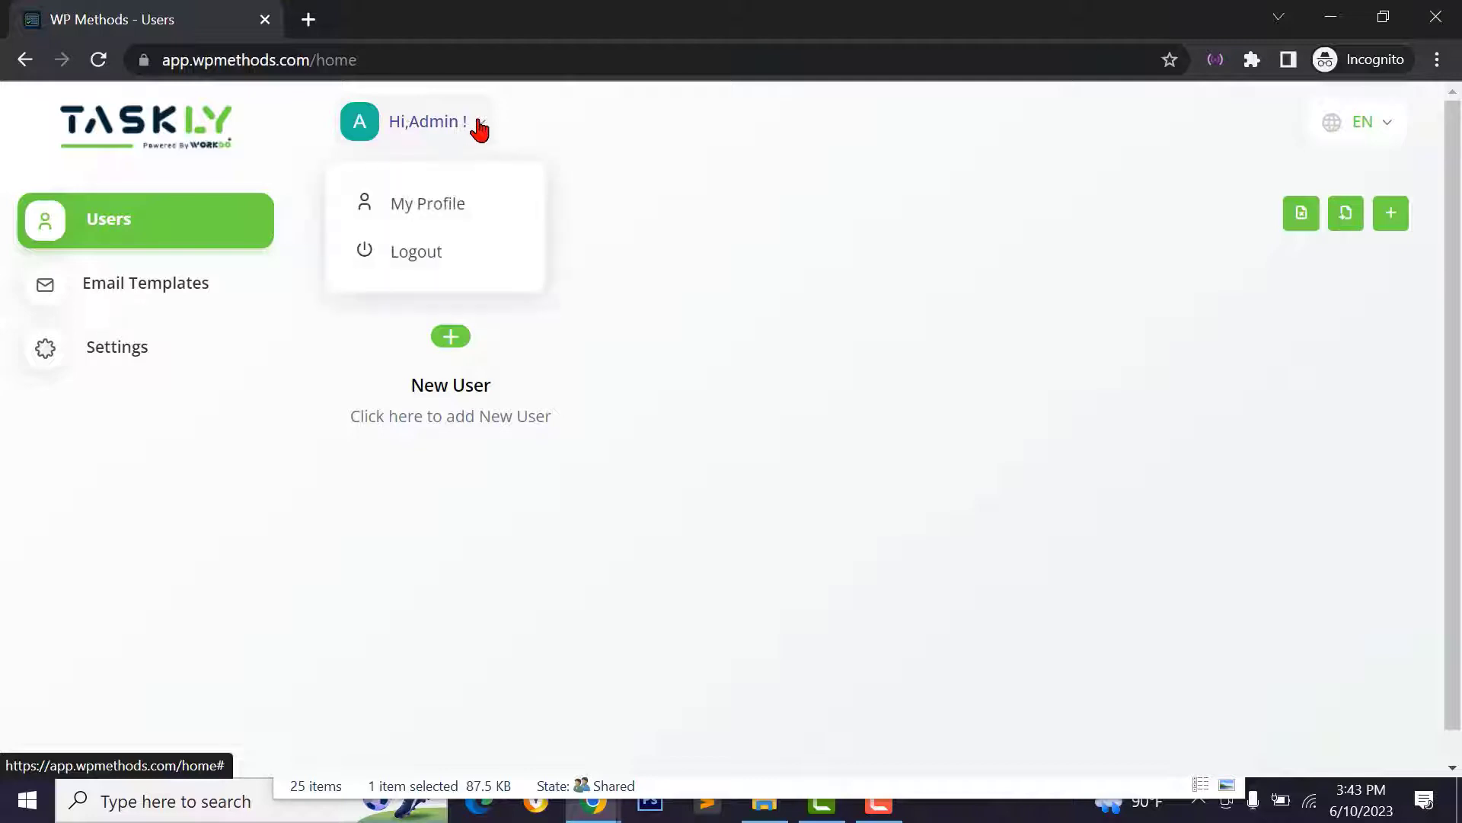
{"action": "left_click", "coordinate": [477, 127]}
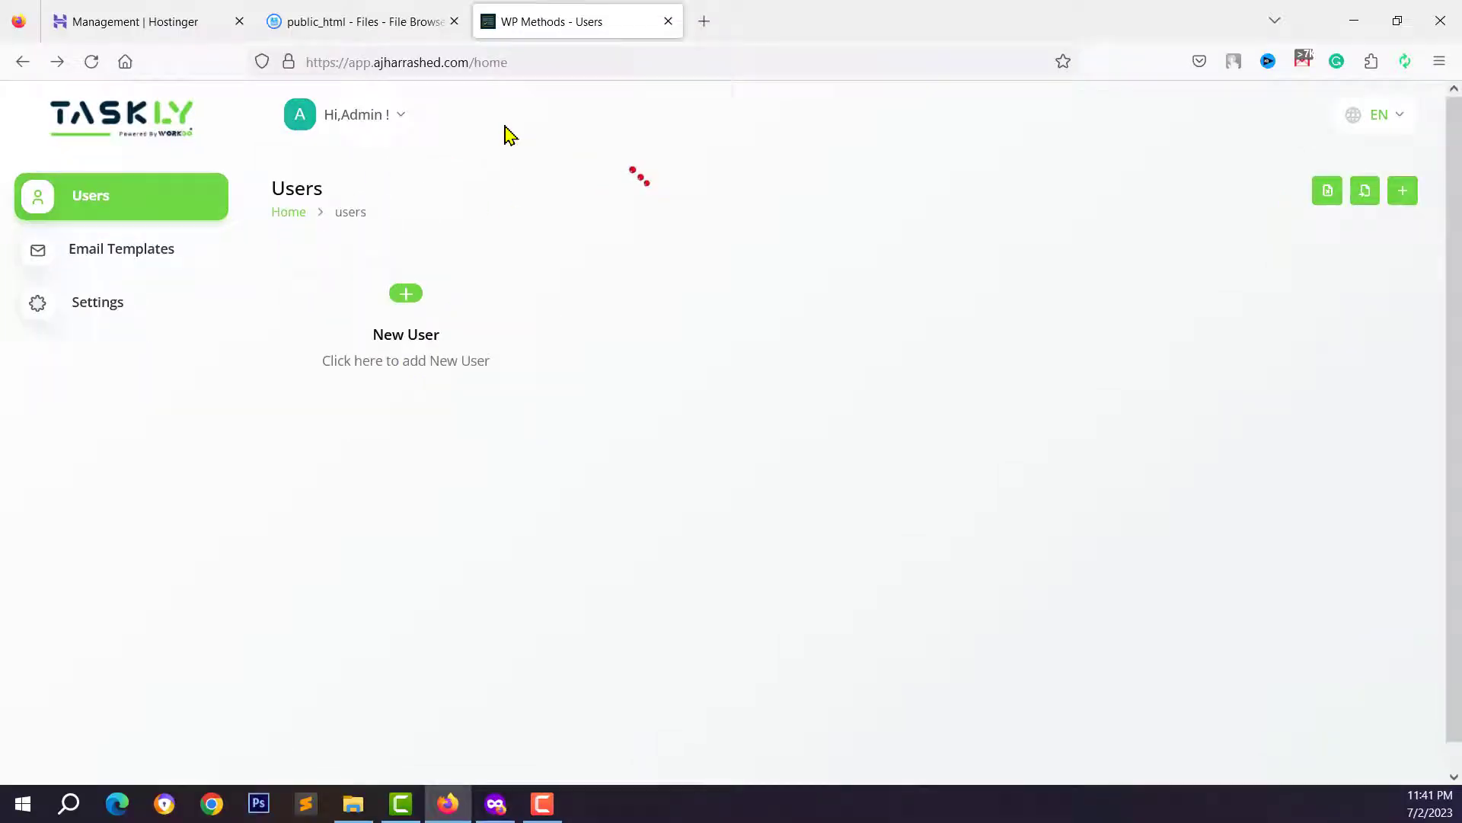
{"action": "left_click", "coordinate": [347, 120]}
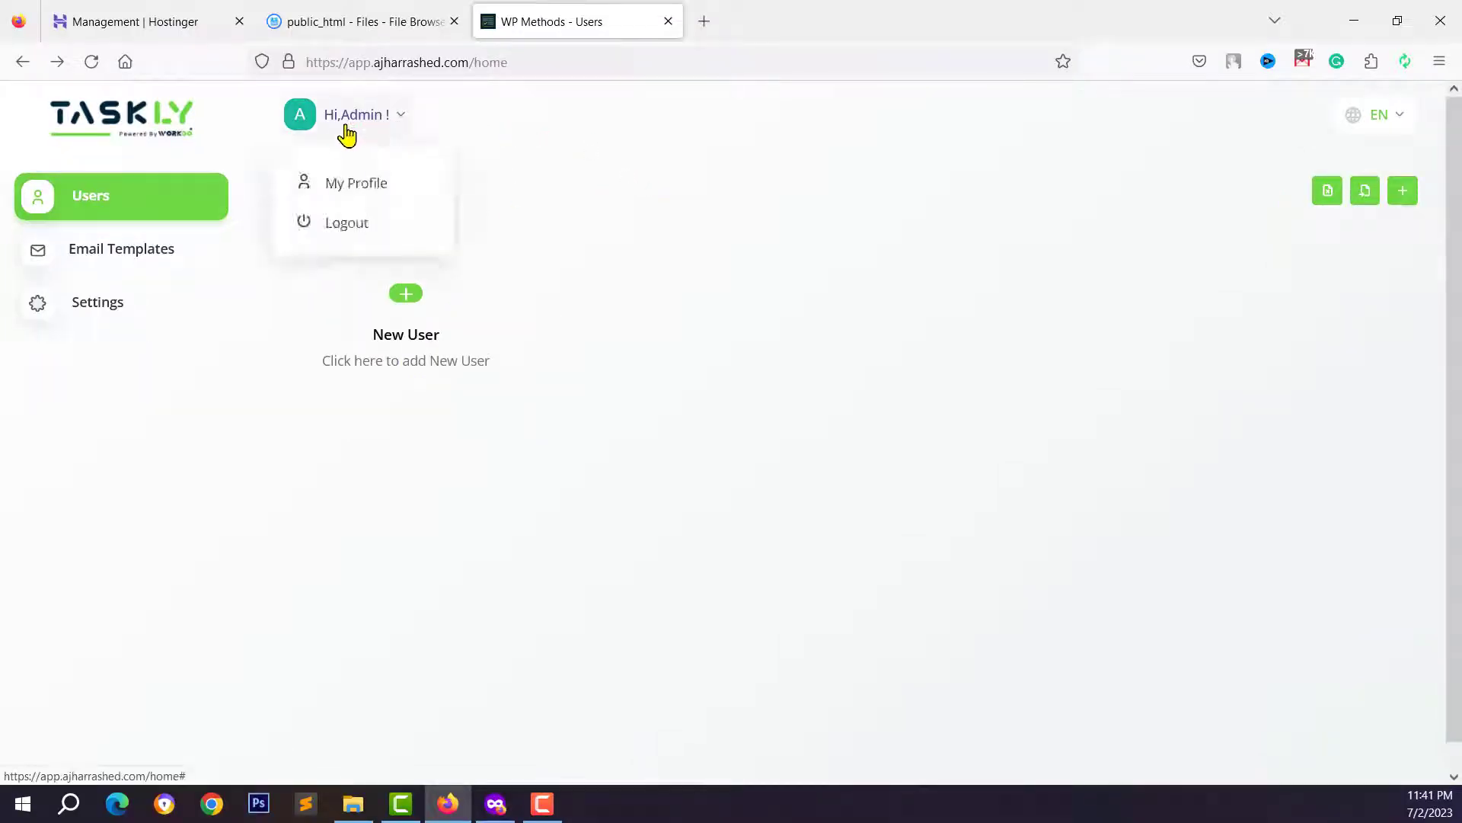
{"action": "left_click", "coordinate": [373, 190]}
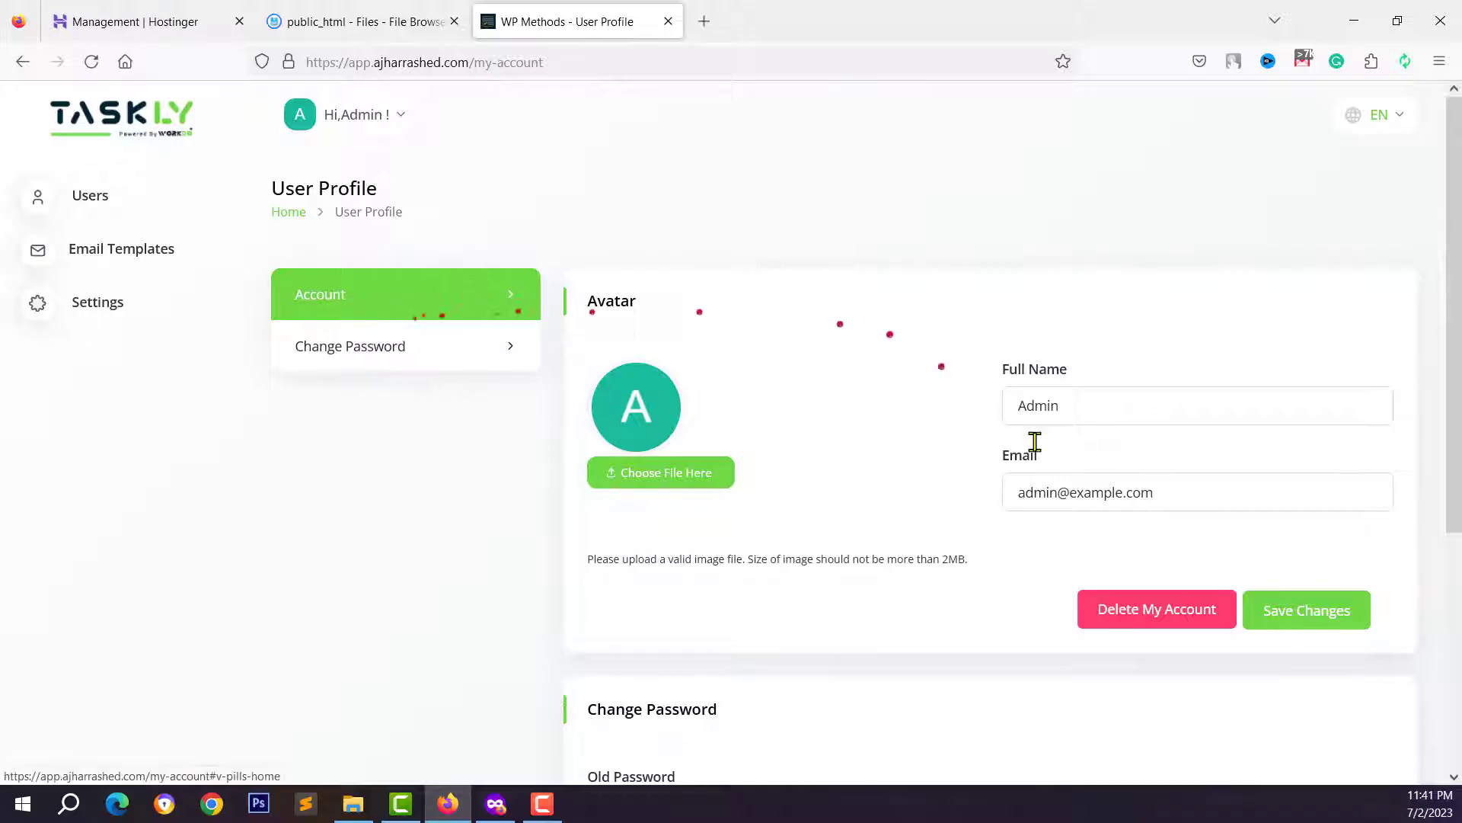
{"action": "left_click", "coordinate": [1052, 412]}
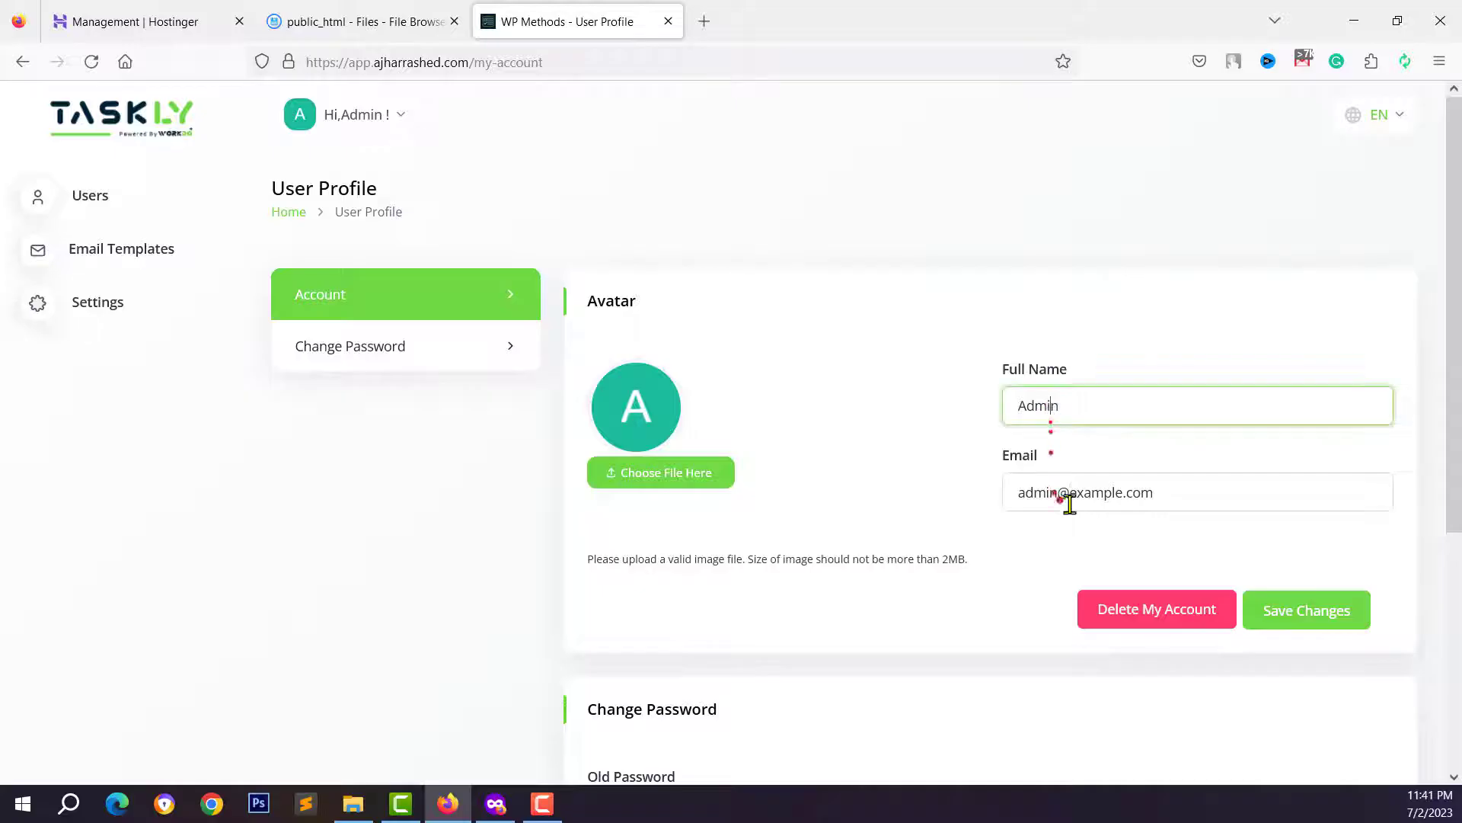
{"action": "left_click", "coordinate": [1069, 494]}
{"action": "left_click_drag", "start_coordinate": [1091, 493], "coordinate": [1068, 490]}
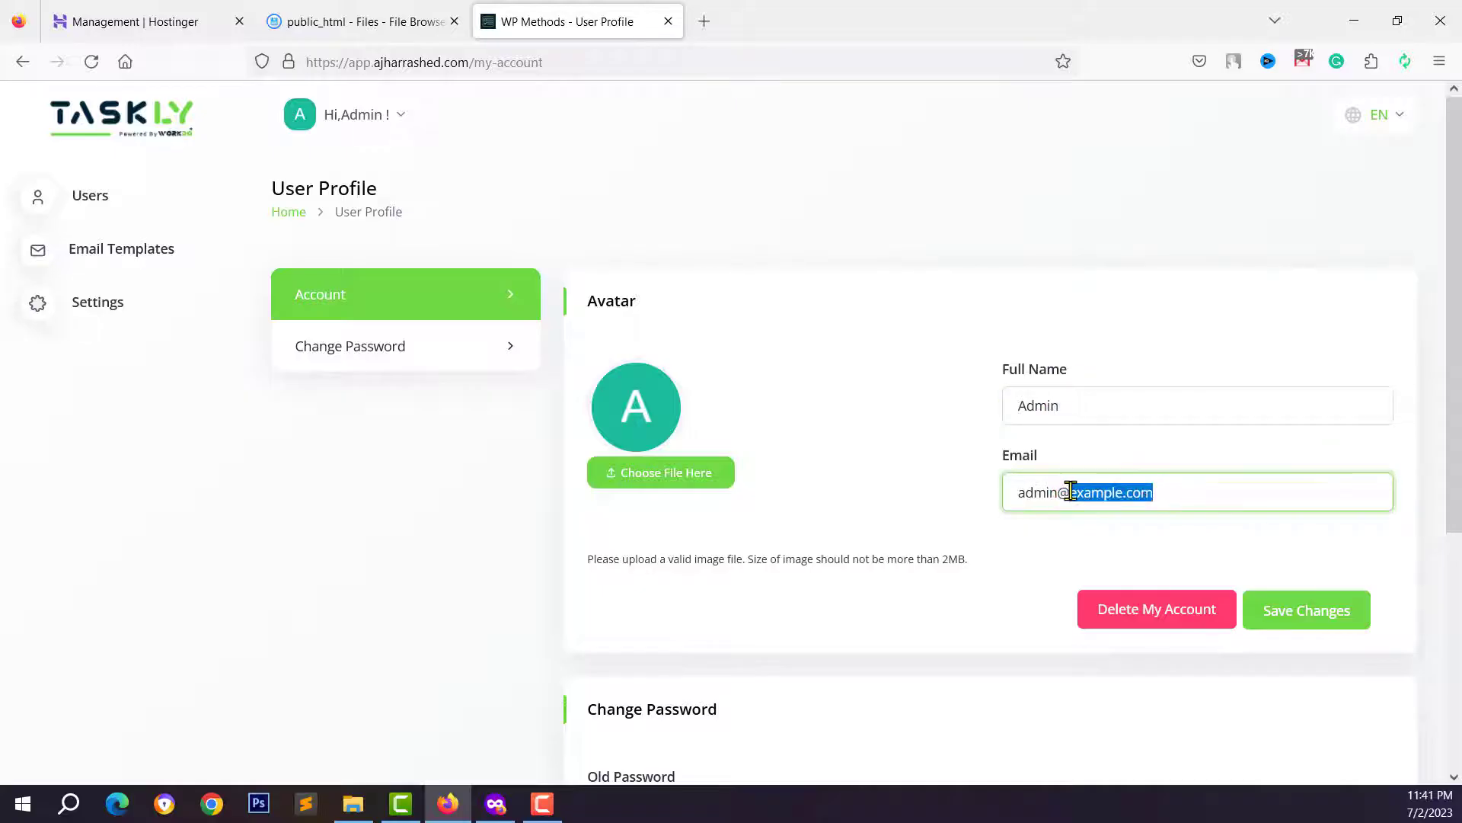
{"action": "left_click", "coordinate": [1060, 491]}
{"action": "left_click_drag", "start_coordinate": [1169, 495], "coordinate": [994, 517]}
{"action": "key", "text": "ctrl+v"}
{"action": "left_click", "coordinate": [1294, 619]}
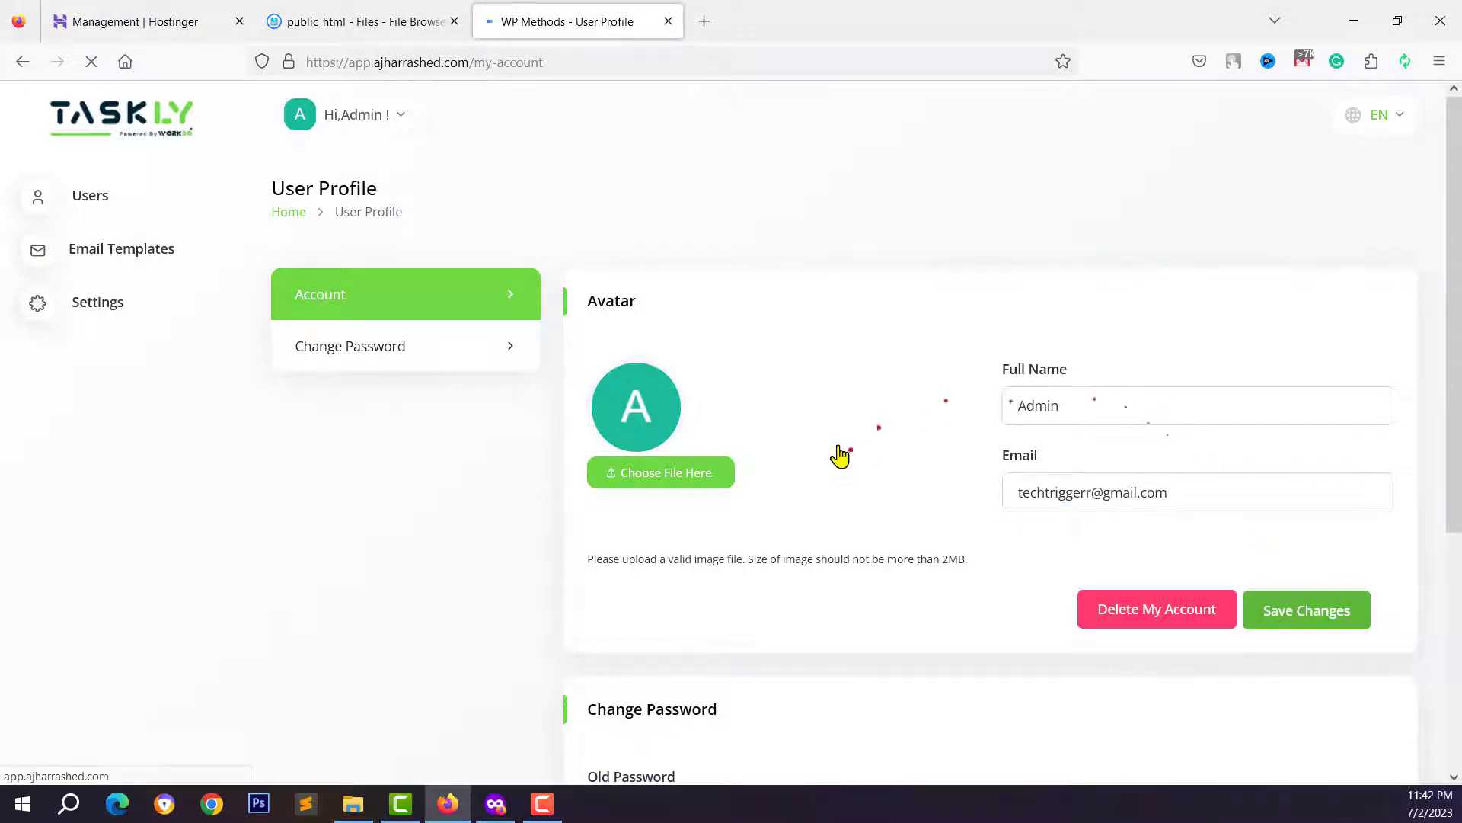
- Set and confirm a new admin password, skipping the browser's offer to save it
{"action": "left_click", "coordinate": [320, 348]}
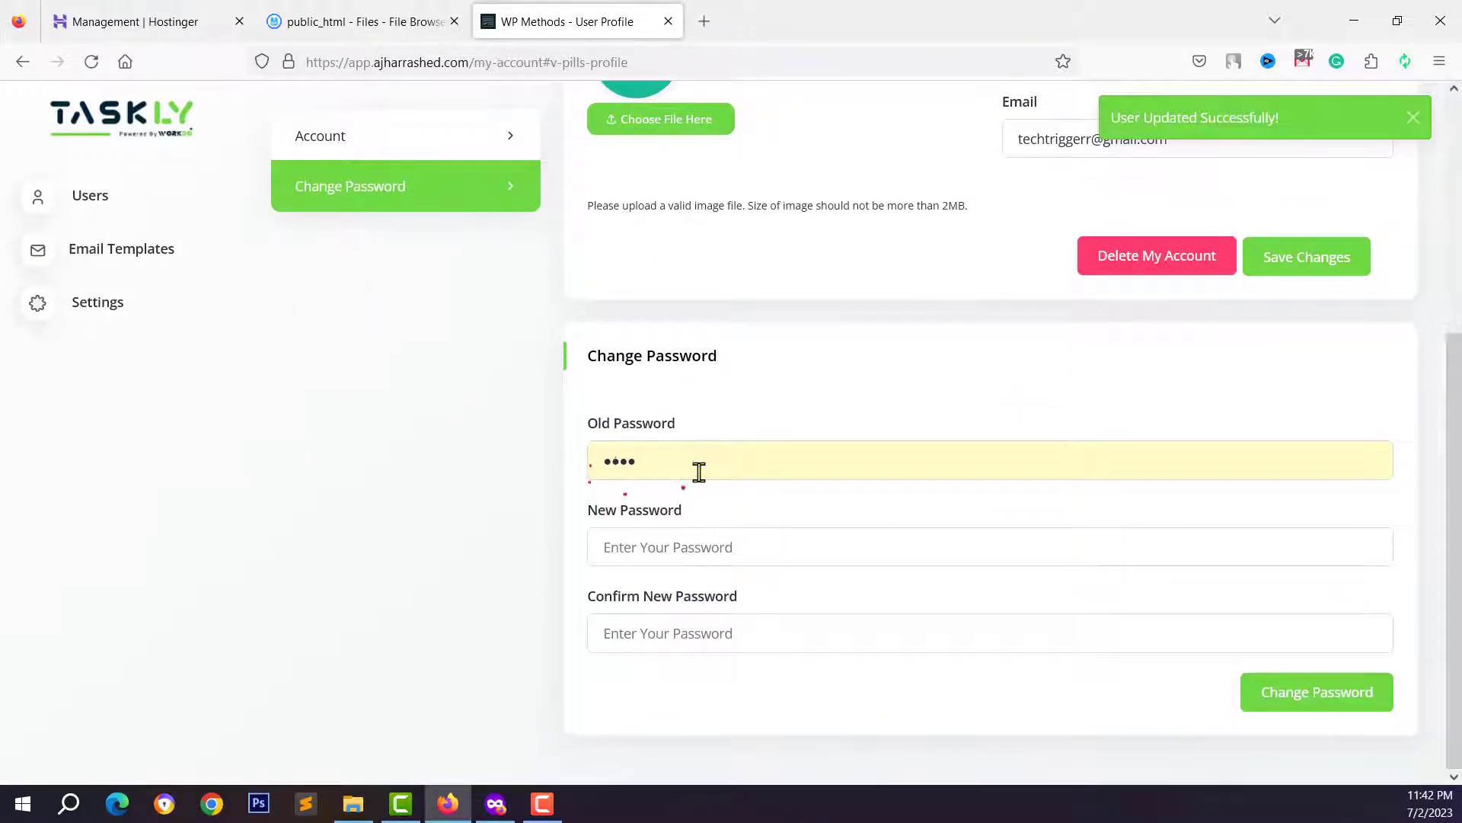
{"action": "left_click_drag", "start_coordinate": [699, 472], "coordinate": [631, 464]}
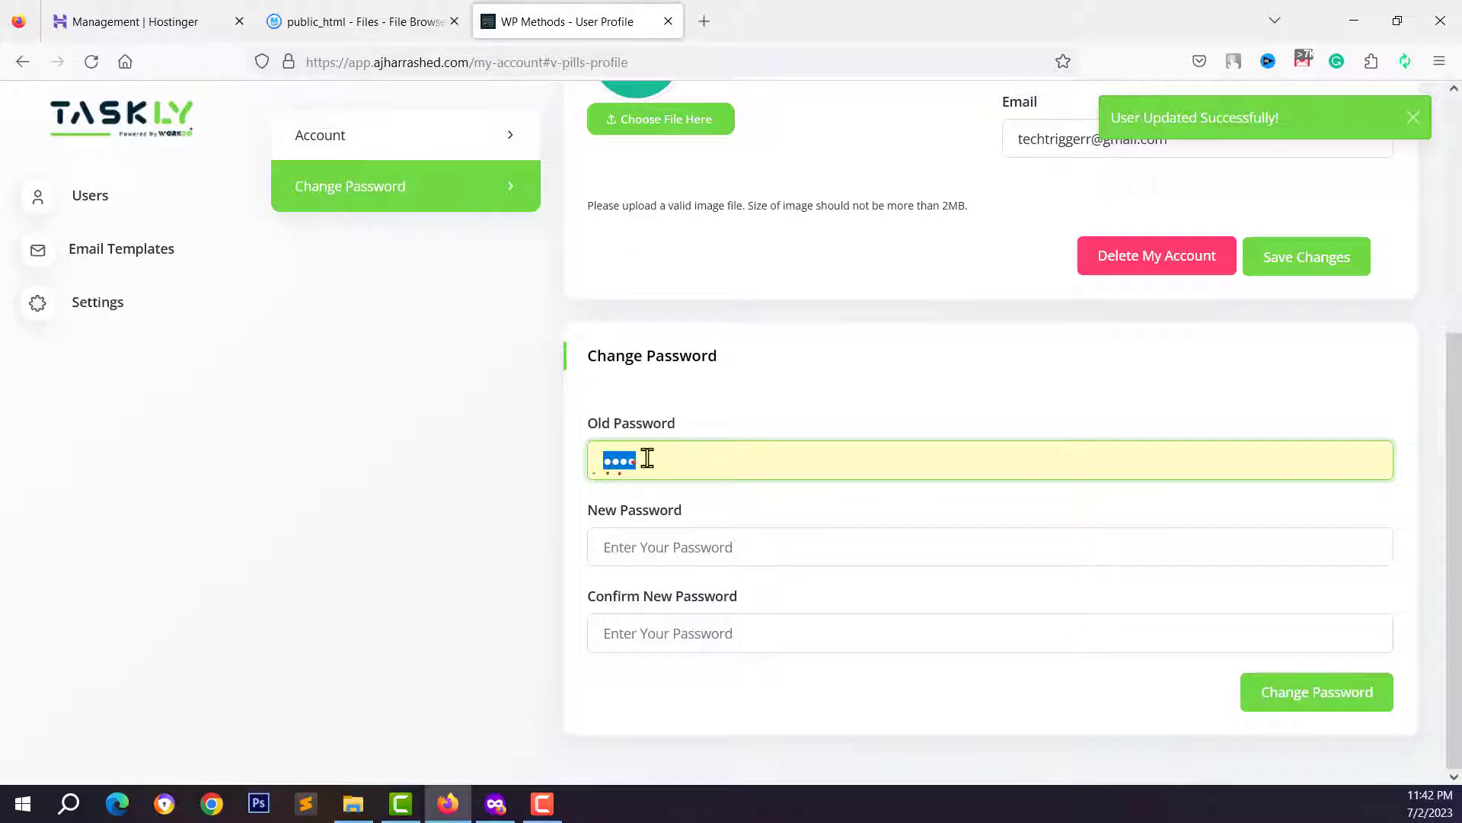
{"action": "left_click", "coordinate": [652, 545]}
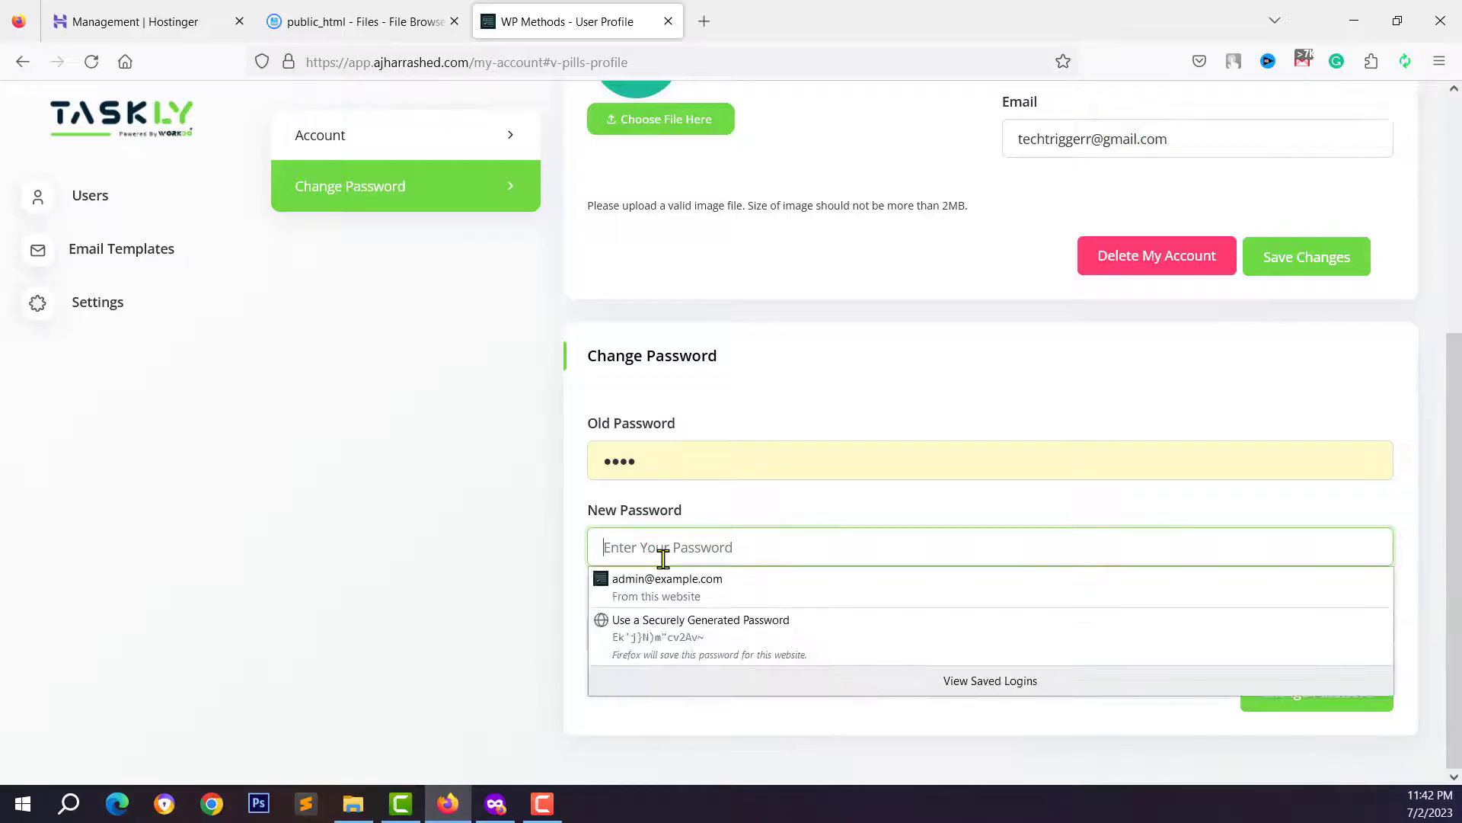
{"action": "type", "text": "••••••••••••"}
{"action": "left_click", "coordinate": [675, 632]}
{"action": "type", "text": "••••••••••••"}
{"action": "left_click", "coordinate": [1274, 710]}
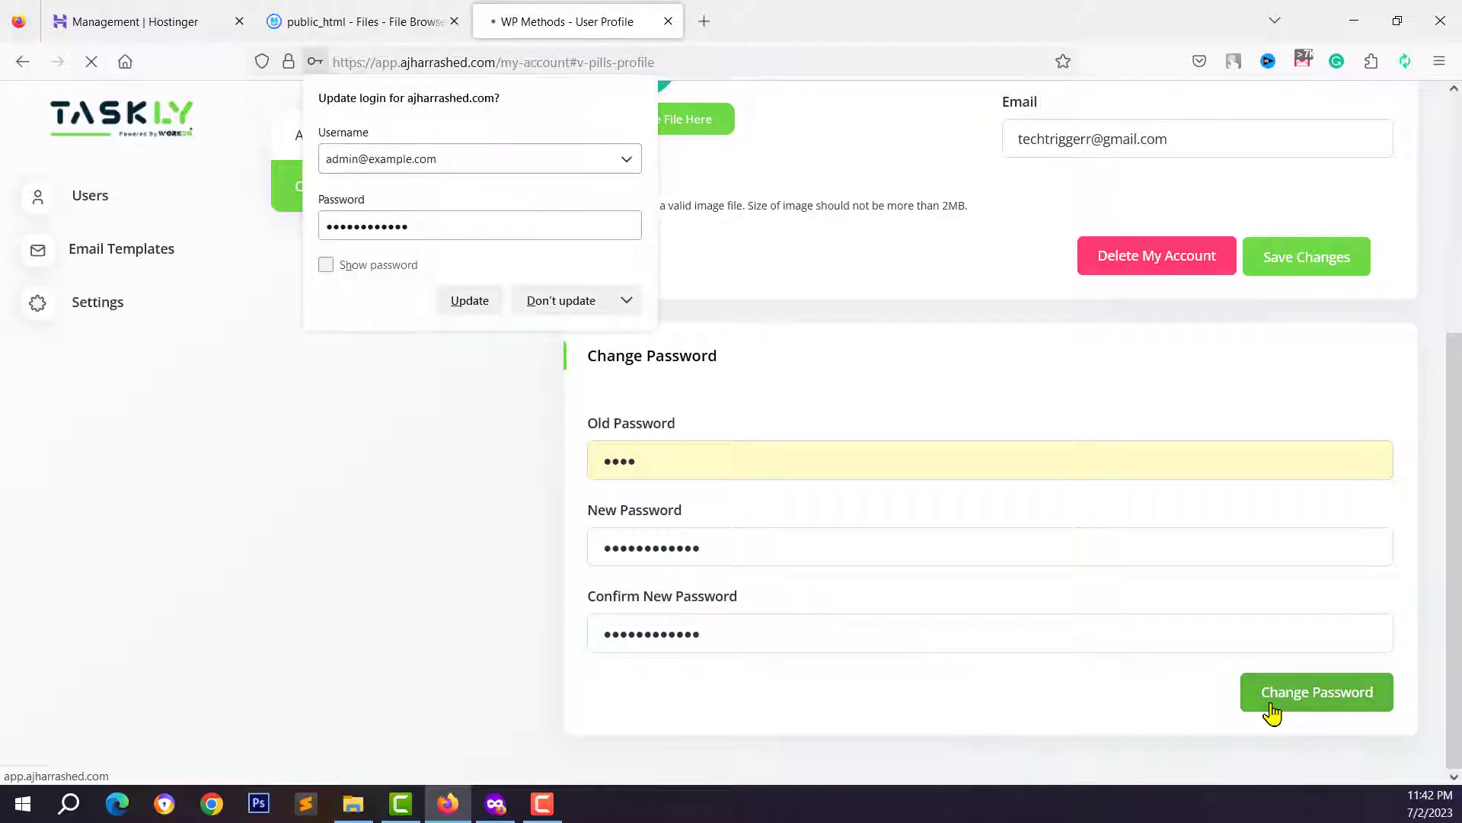
{"action": "left_click", "coordinate": [557, 302]}
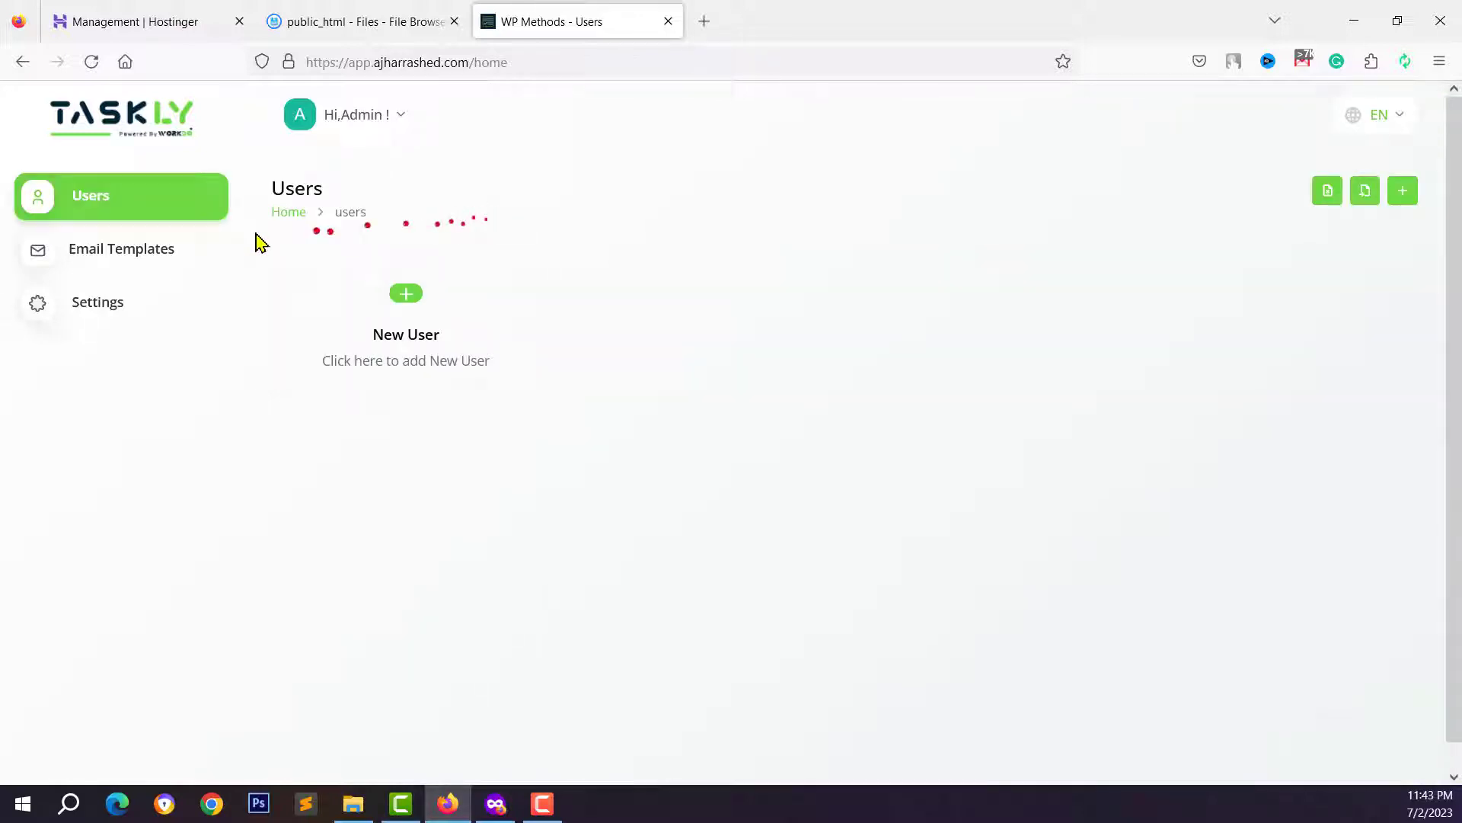
- Upload logo.jpg as both dark and light logos and fev icon.jpg as the favicon
{"action": "left_click", "coordinate": [85, 314]}
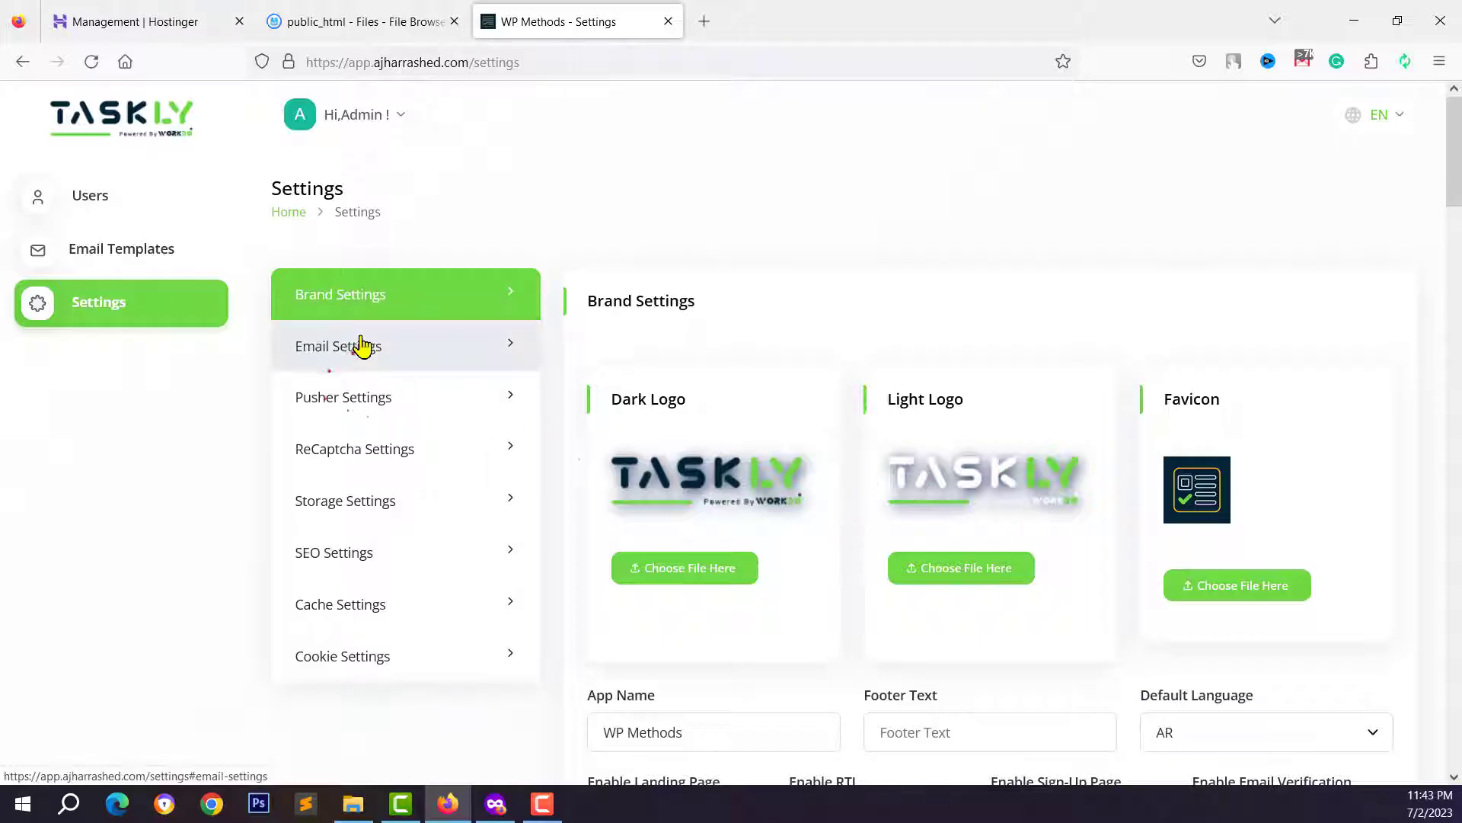
{"action": "left_click", "coordinate": [377, 361]}
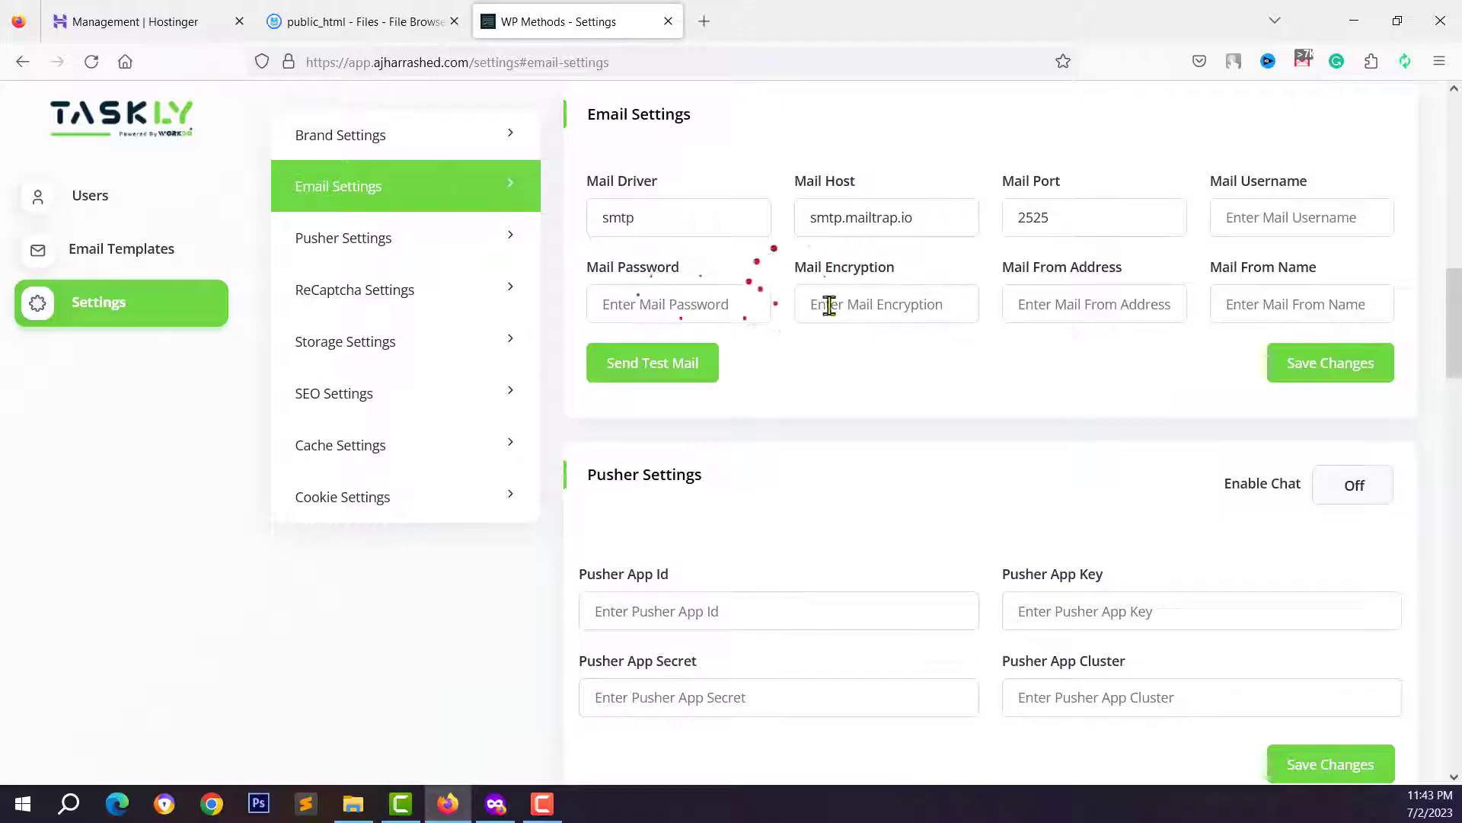
{"action": "scroll", "coordinate": [694, 450], "scroll_direction": "up", "scroll_amount": 3}
{"action": "scroll", "coordinate": [695, 450], "scroll_direction": "down", "scroll_amount": 2}
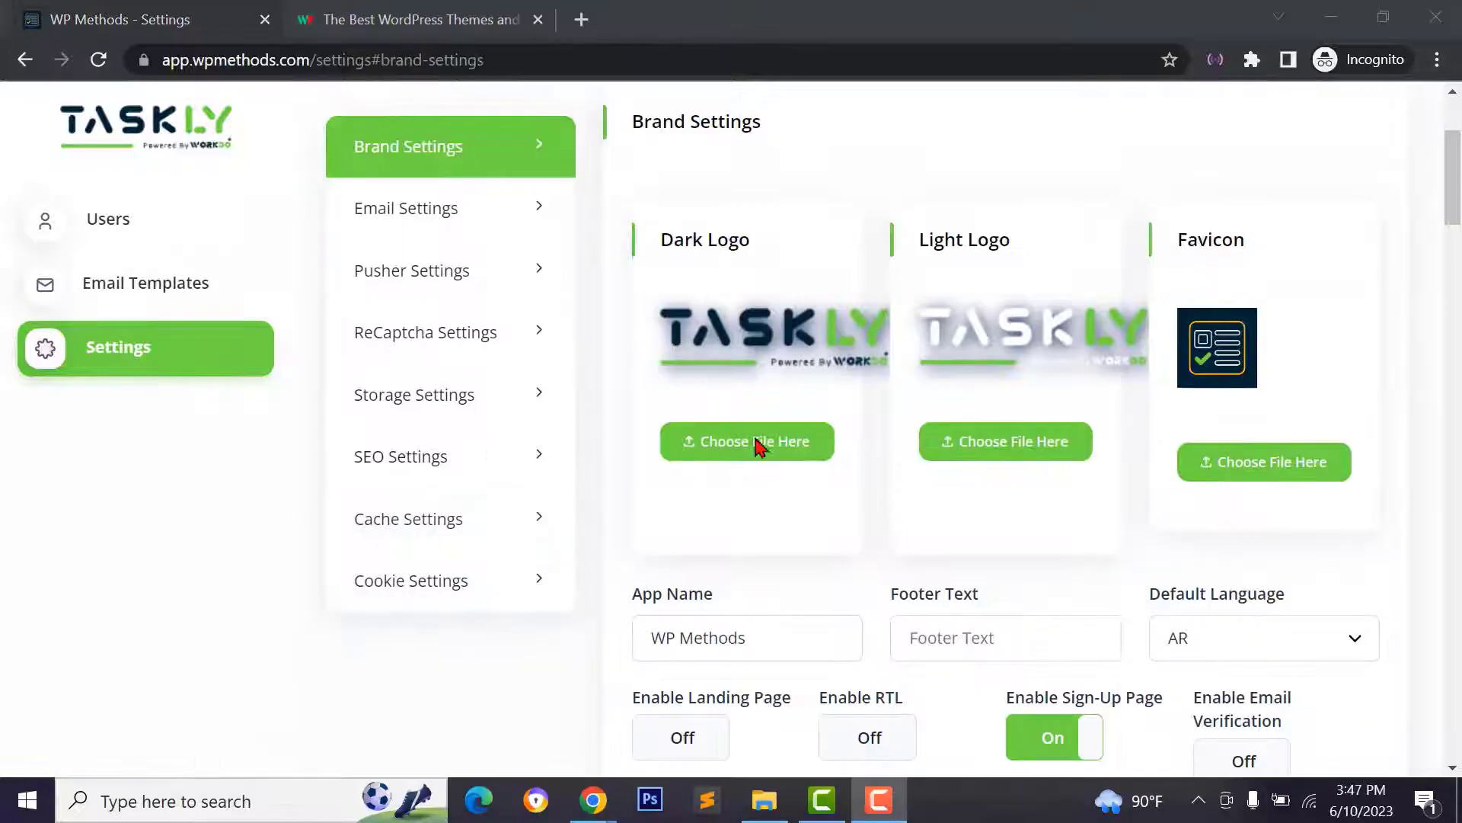
{"action": "left_click", "coordinate": [752, 455]}
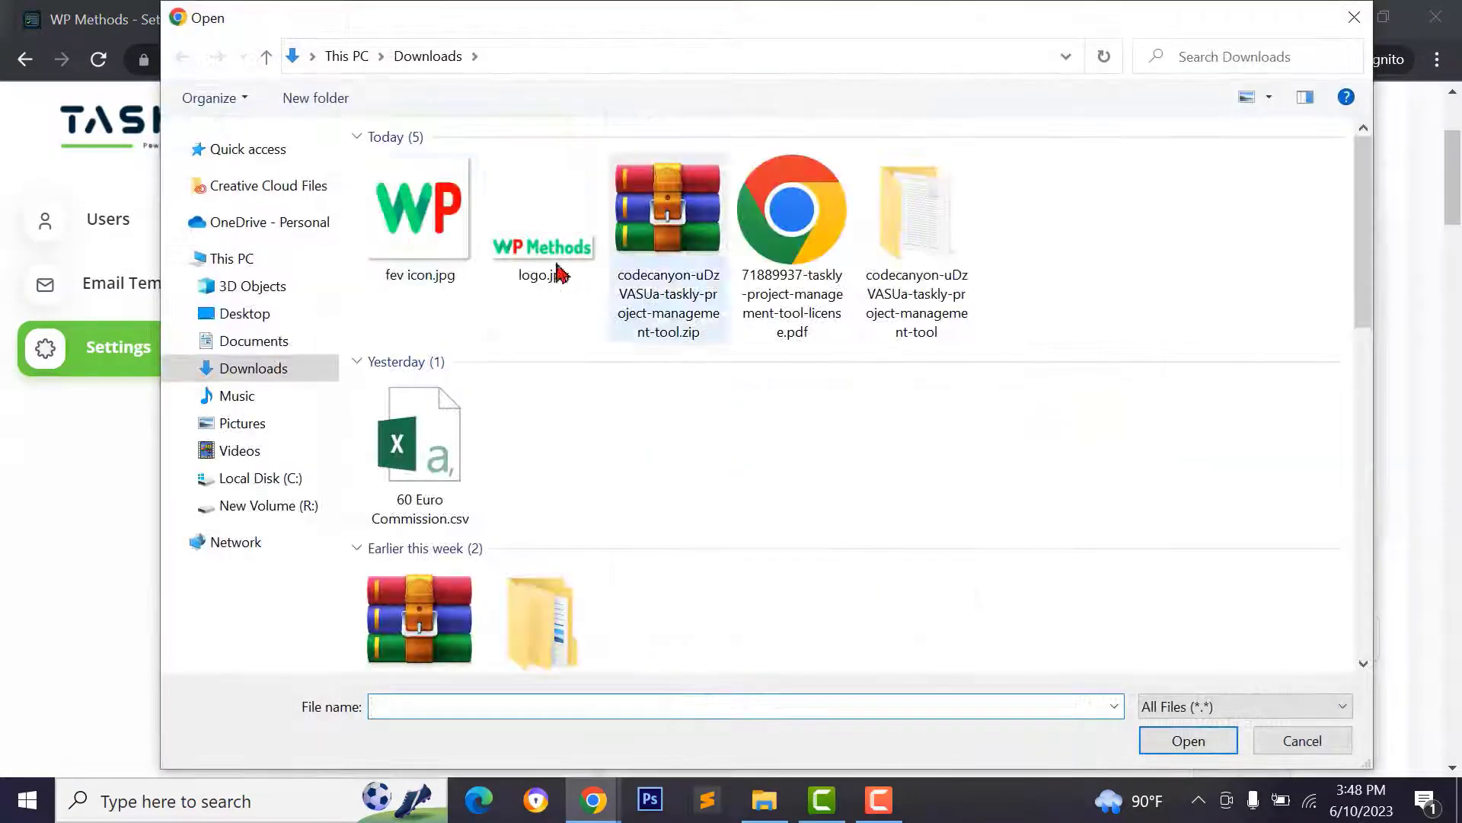
{"action": "left_click", "coordinate": [538, 266]}
{"action": "left_click", "coordinate": [1194, 739]}
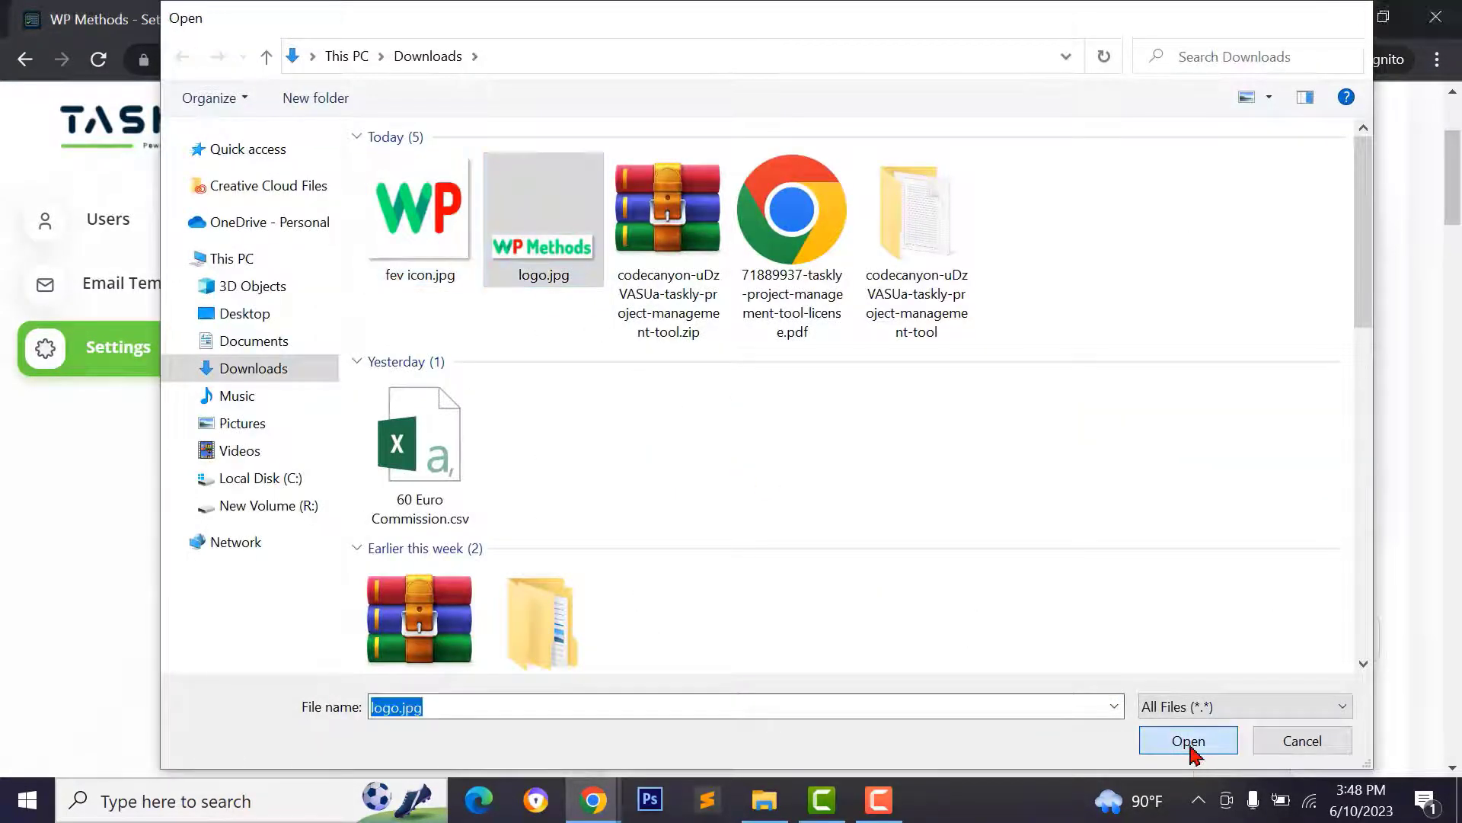
{"action": "left_click", "coordinate": [996, 455]}
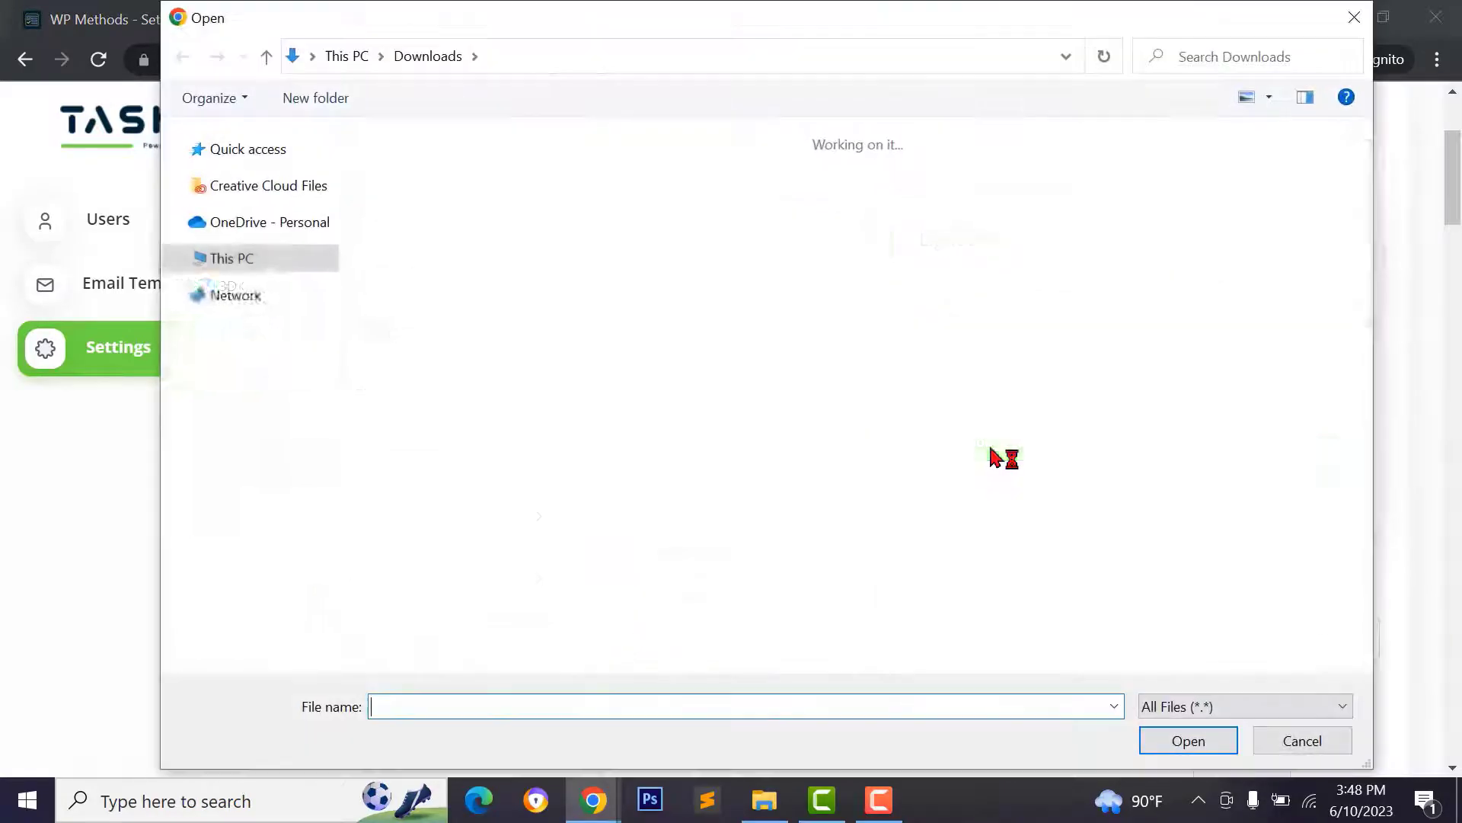
{"action": "left_click", "coordinate": [1188, 740]}
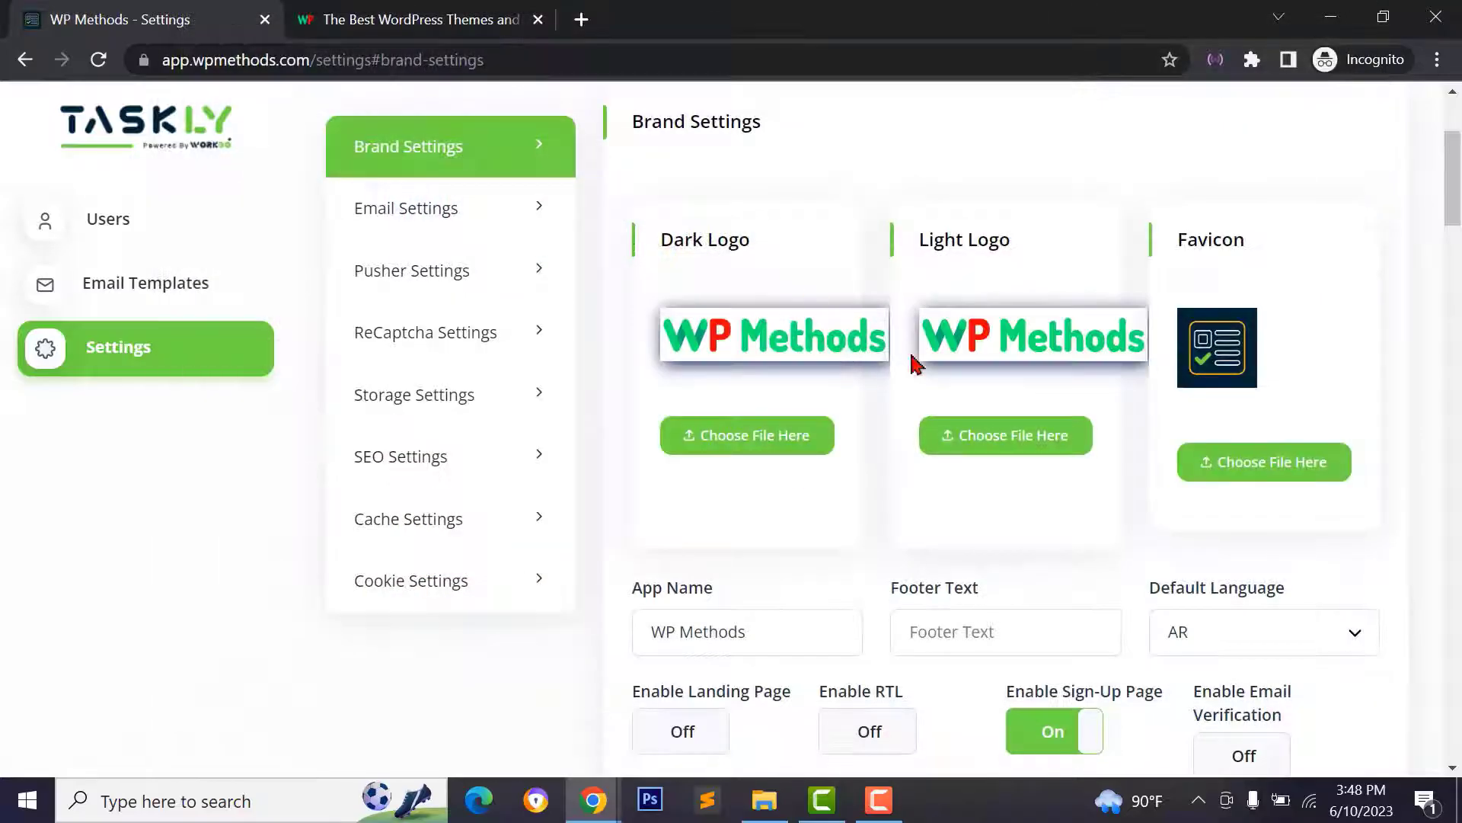
{"action": "left_click", "coordinate": [1241, 462]}
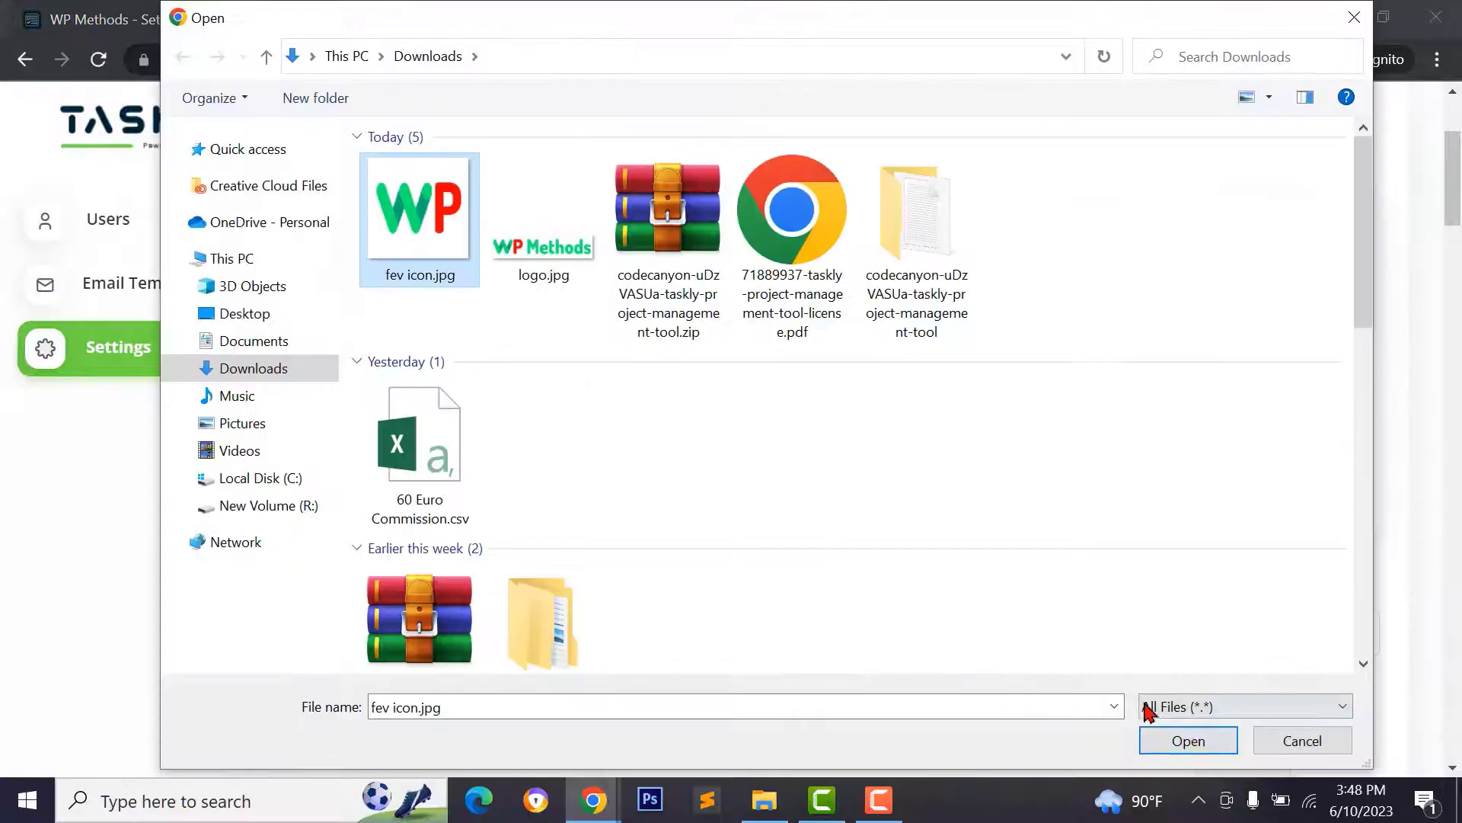
{"action": "left_click", "coordinate": [1188, 739]}
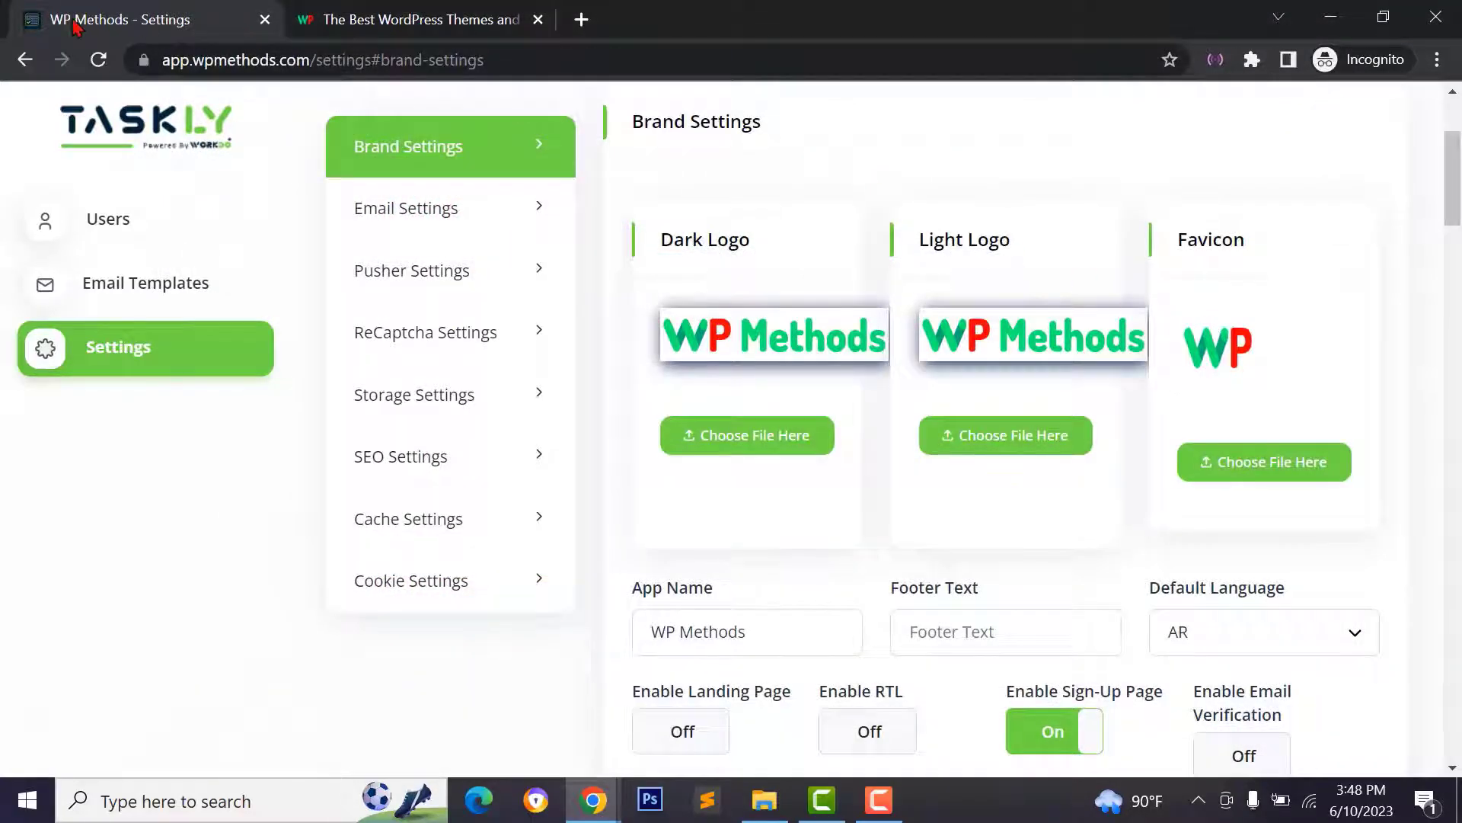
- Set the primary theme colour to dark green
{"action": "left_click", "coordinate": [538, 21]}
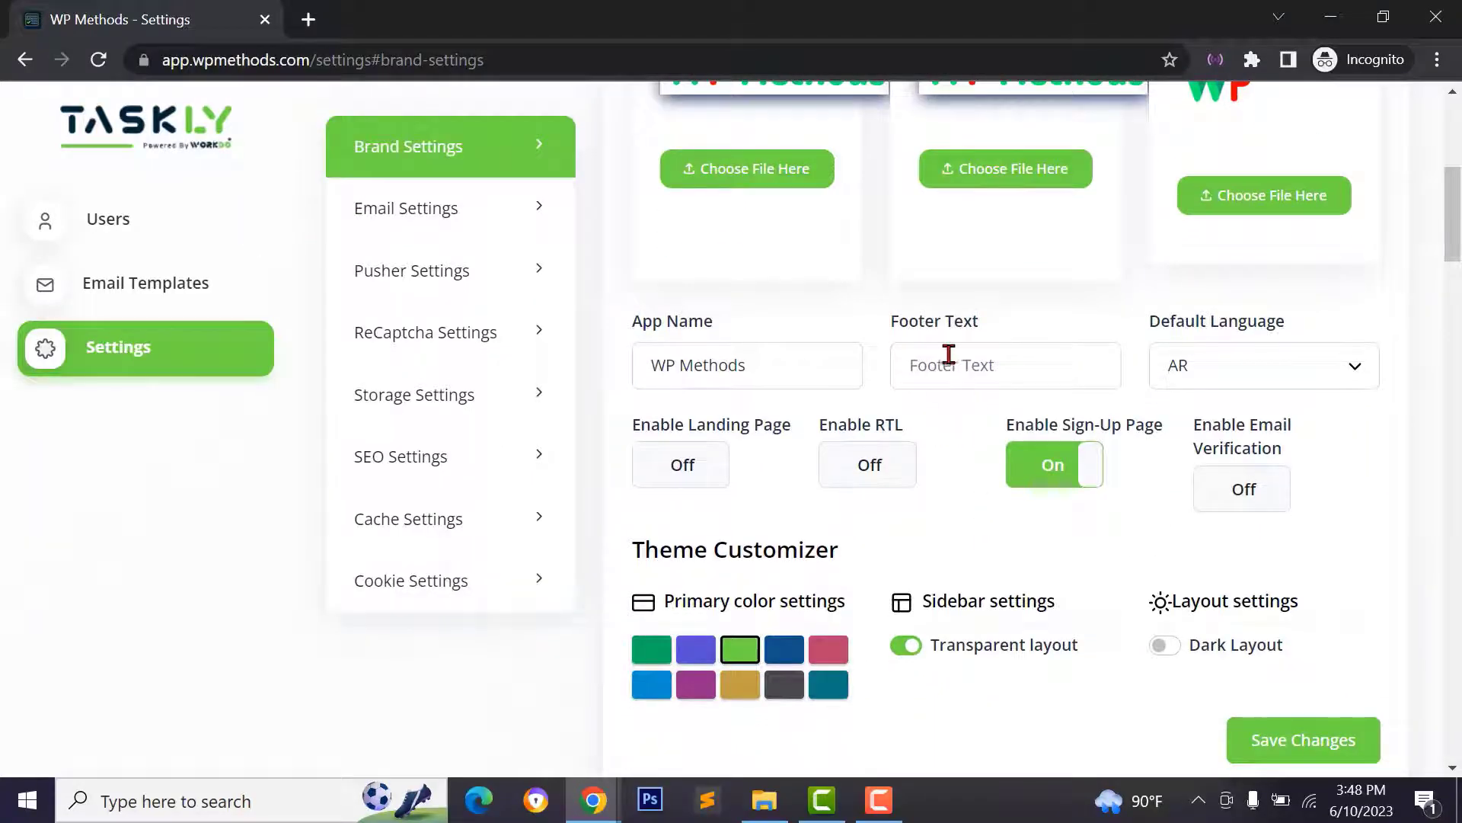
{"action": "left_click", "coordinate": [931, 365]}
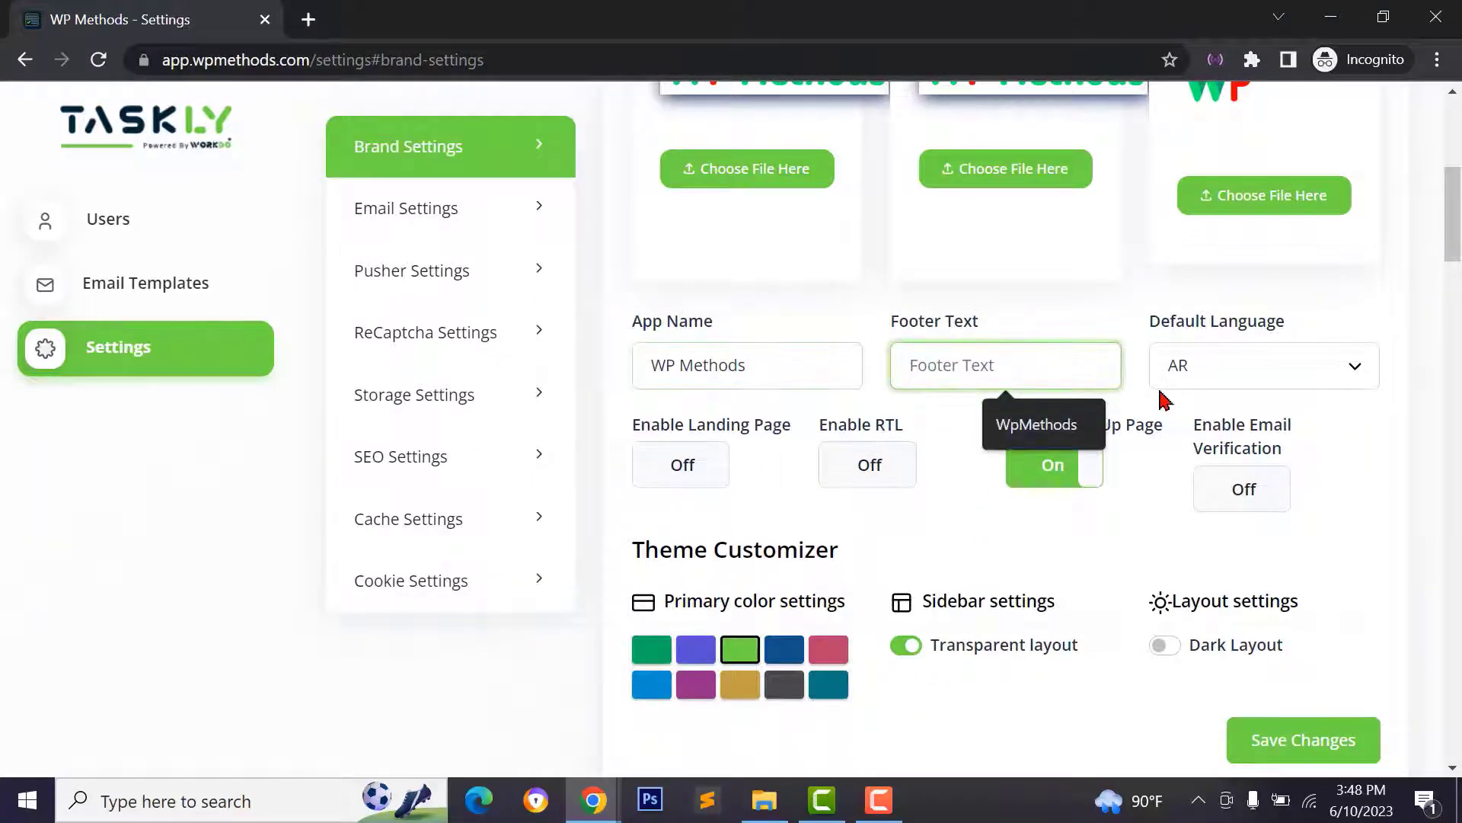
{"action": "left_click", "coordinate": [1346, 450]}
{"action": "scroll", "coordinate": [1342, 447], "scroll_direction": "down", "scroll_amount": 2}
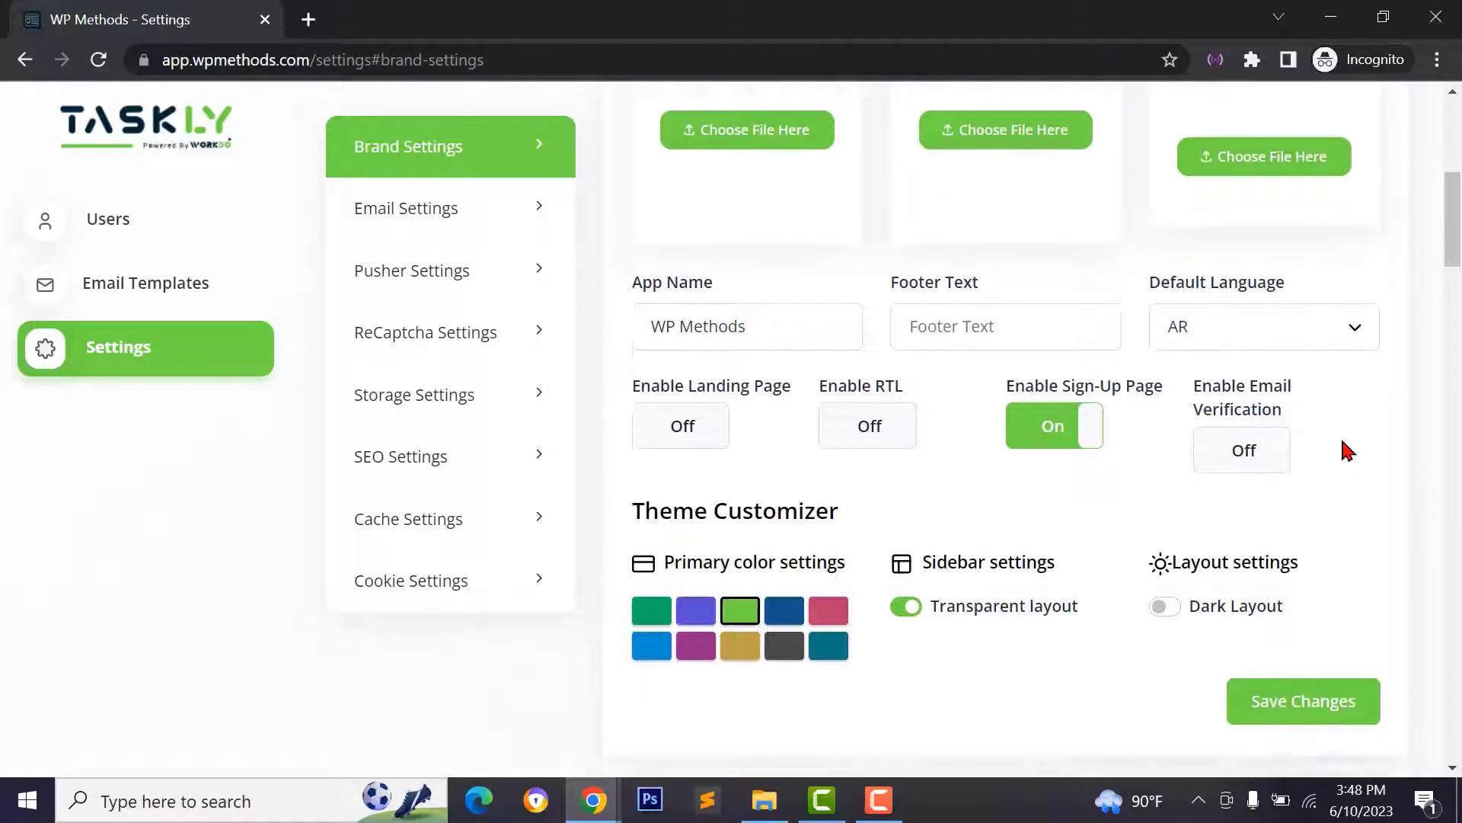
{"action": "scroll", "coordinate": [842, 567], "scroll_direction": "down", "scroll_amount": 3}
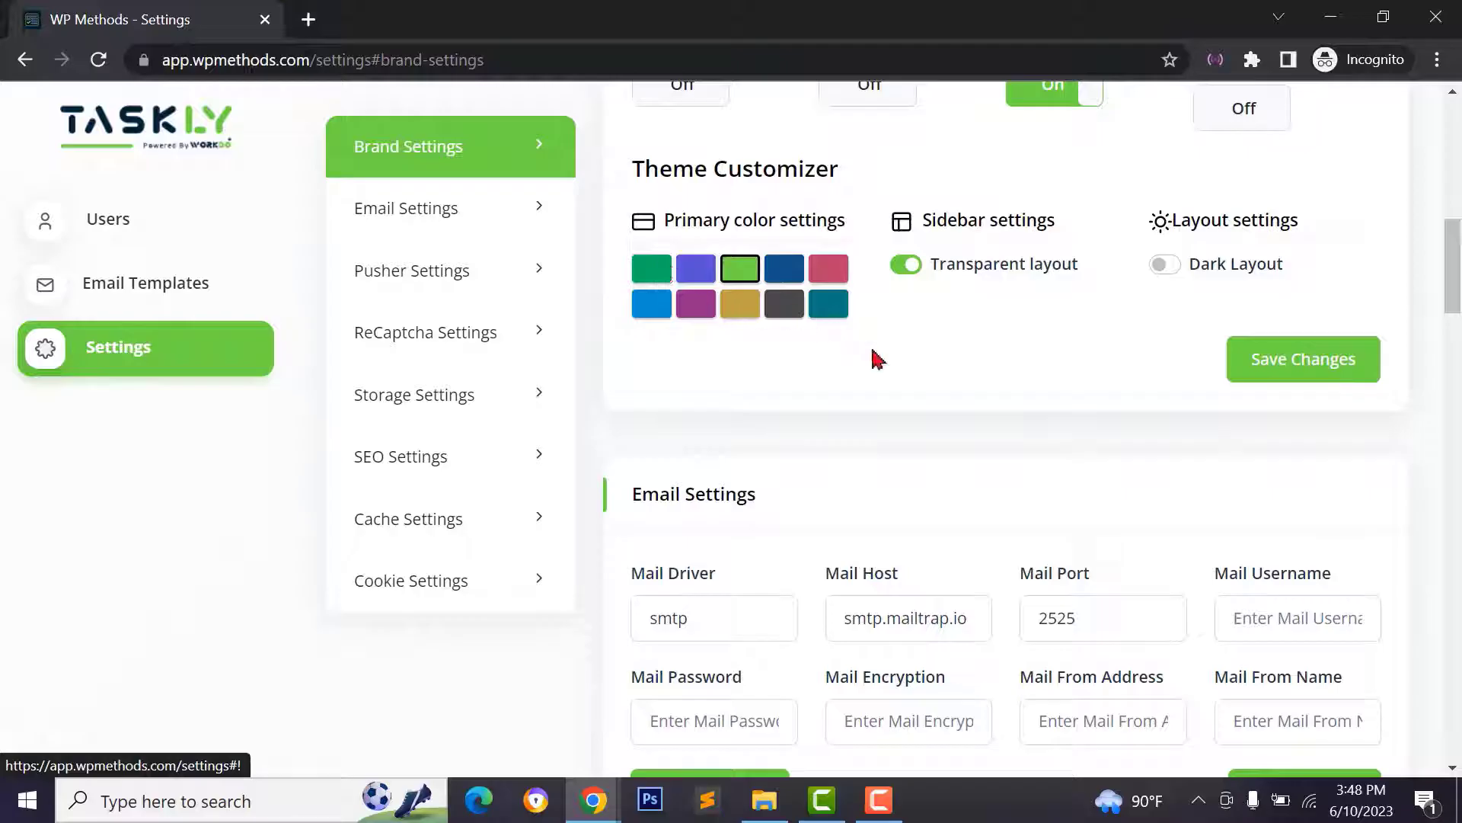
{"action": "left_click", "coordinate": [663, 279]}
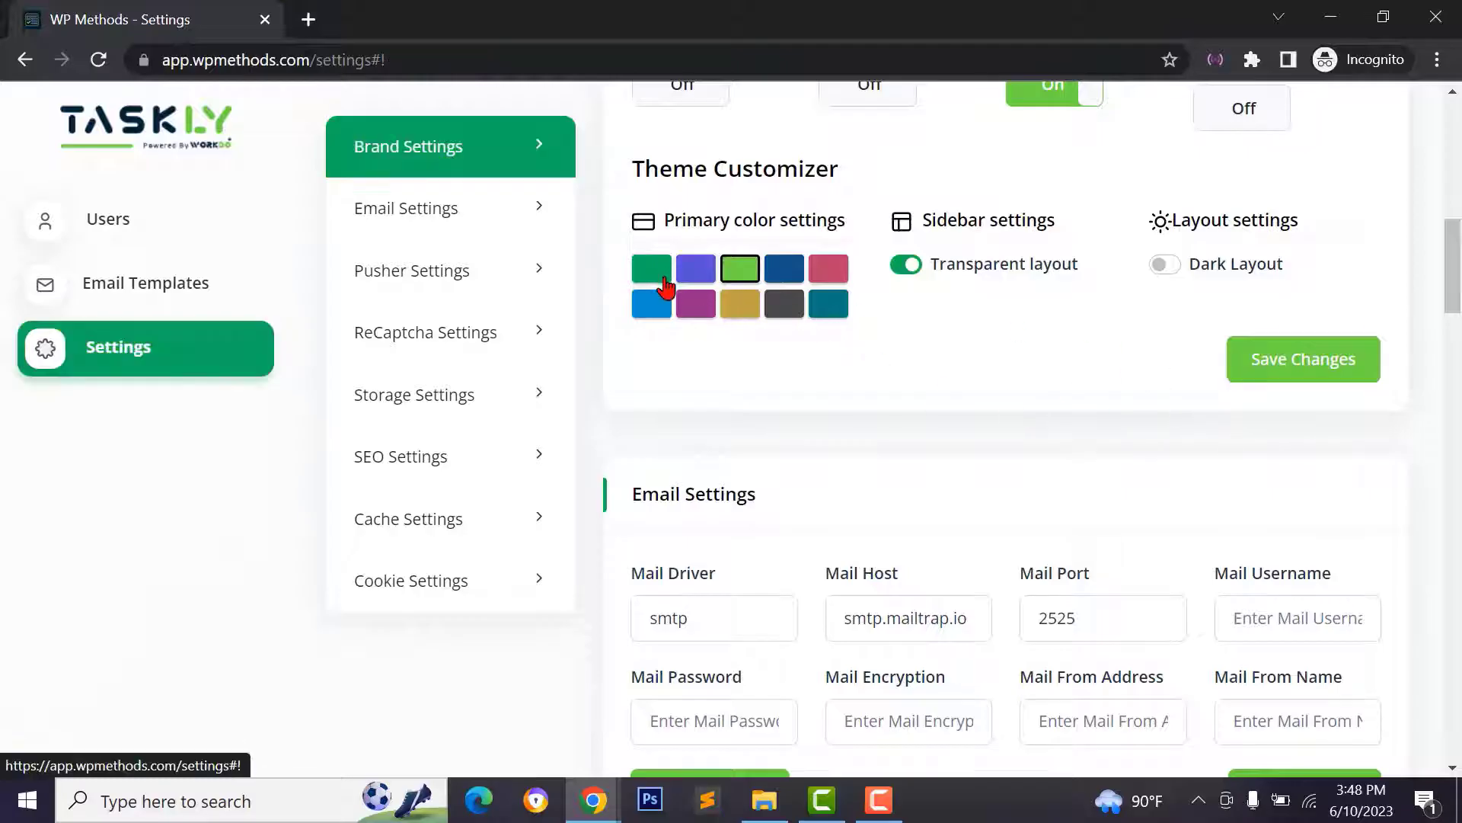
{"action": "left_click", "coordinate": [731, 283]}
{"action": "scroll", "coordinate": [832, 434], "scroll_direction": "up", "scroll_amount": 2}
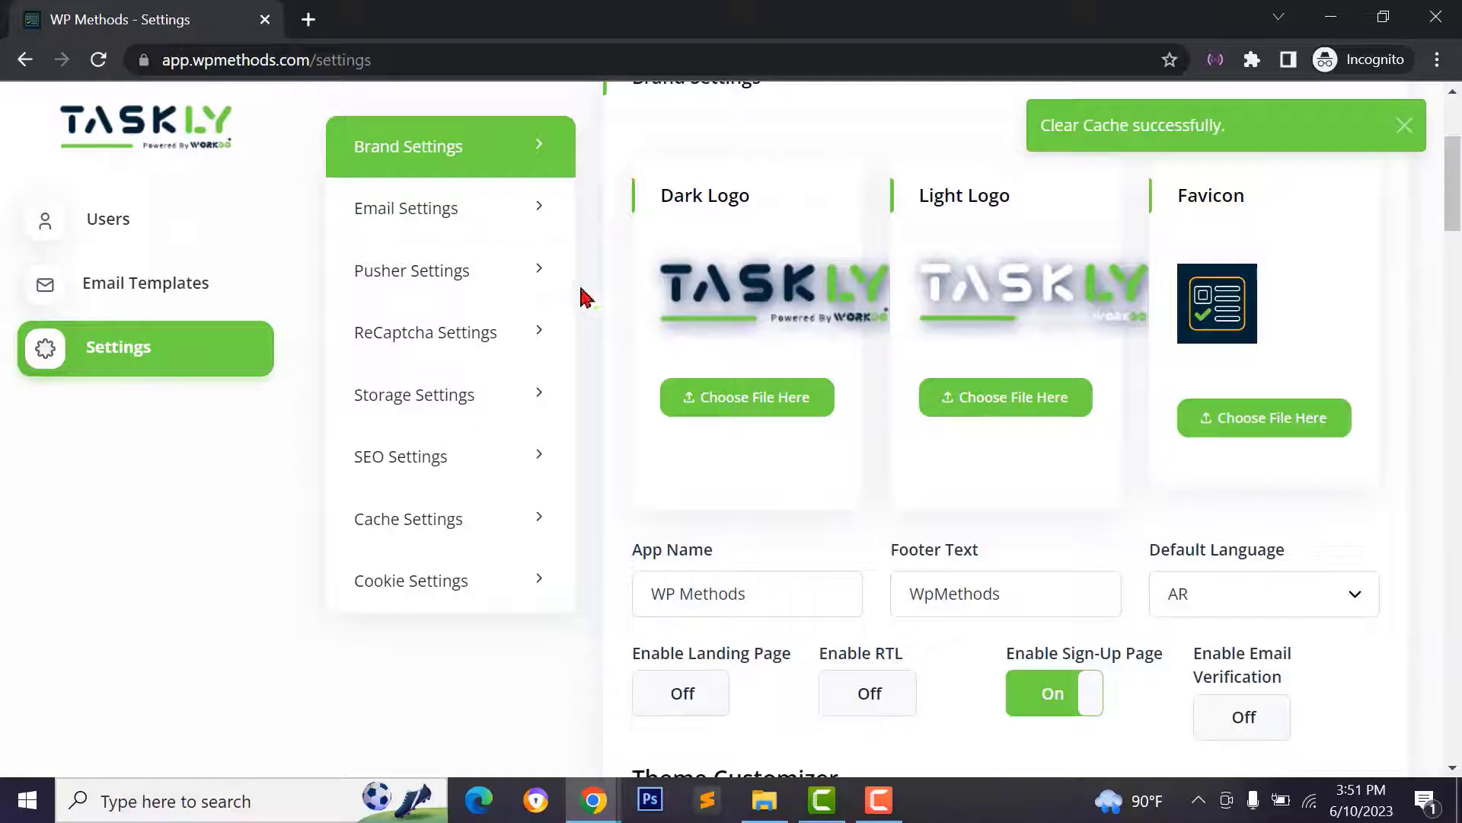
- Review the Email Settings fields: driver smtp, host smtp.mailtrap.io, port 2525, plus password, encryption and sender fields
{"action": "left_click", "coordinate": [450, 235]}
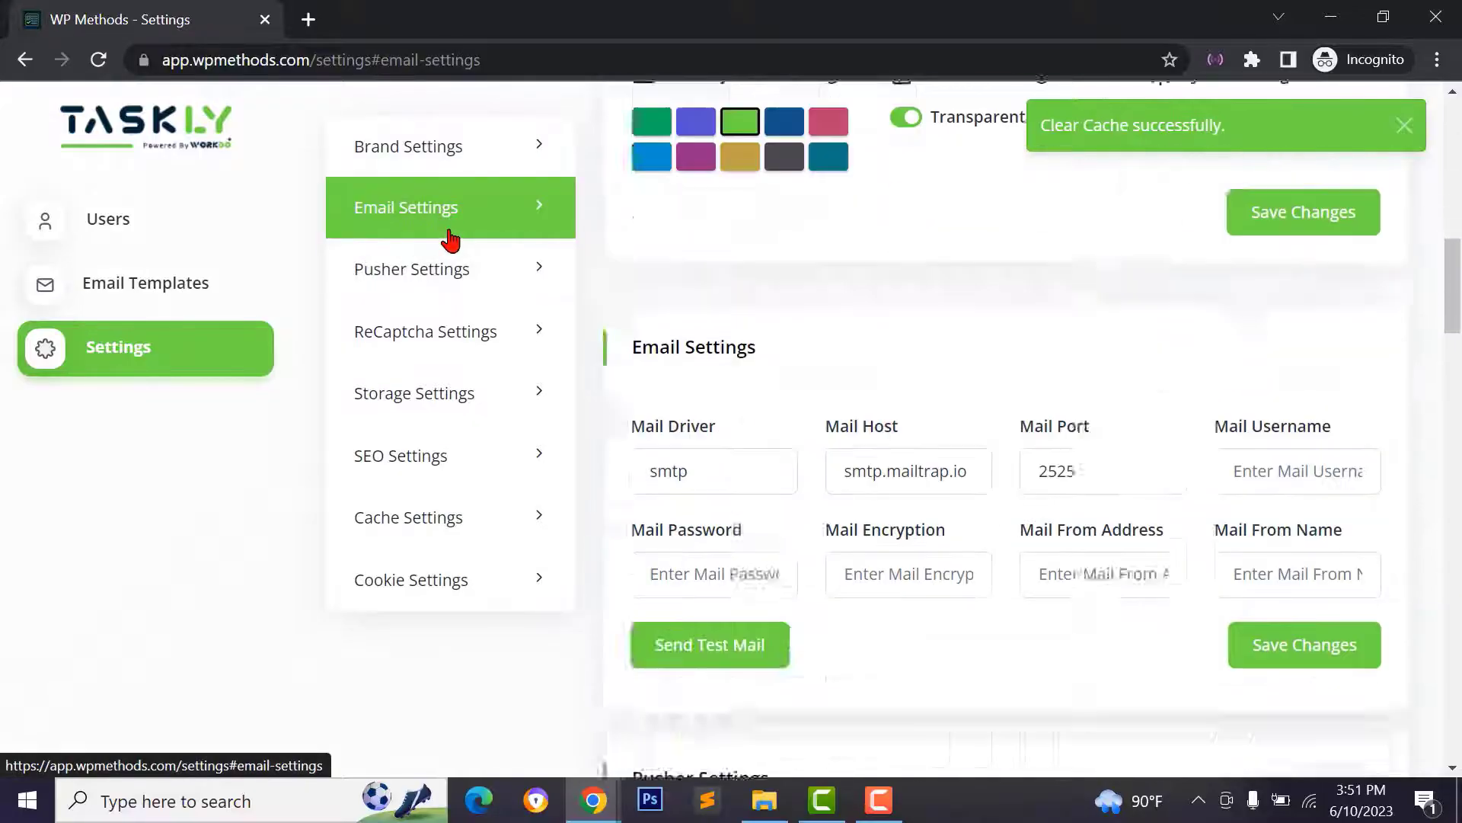
{"action": "left_click", "coordinate": [694, 251]}
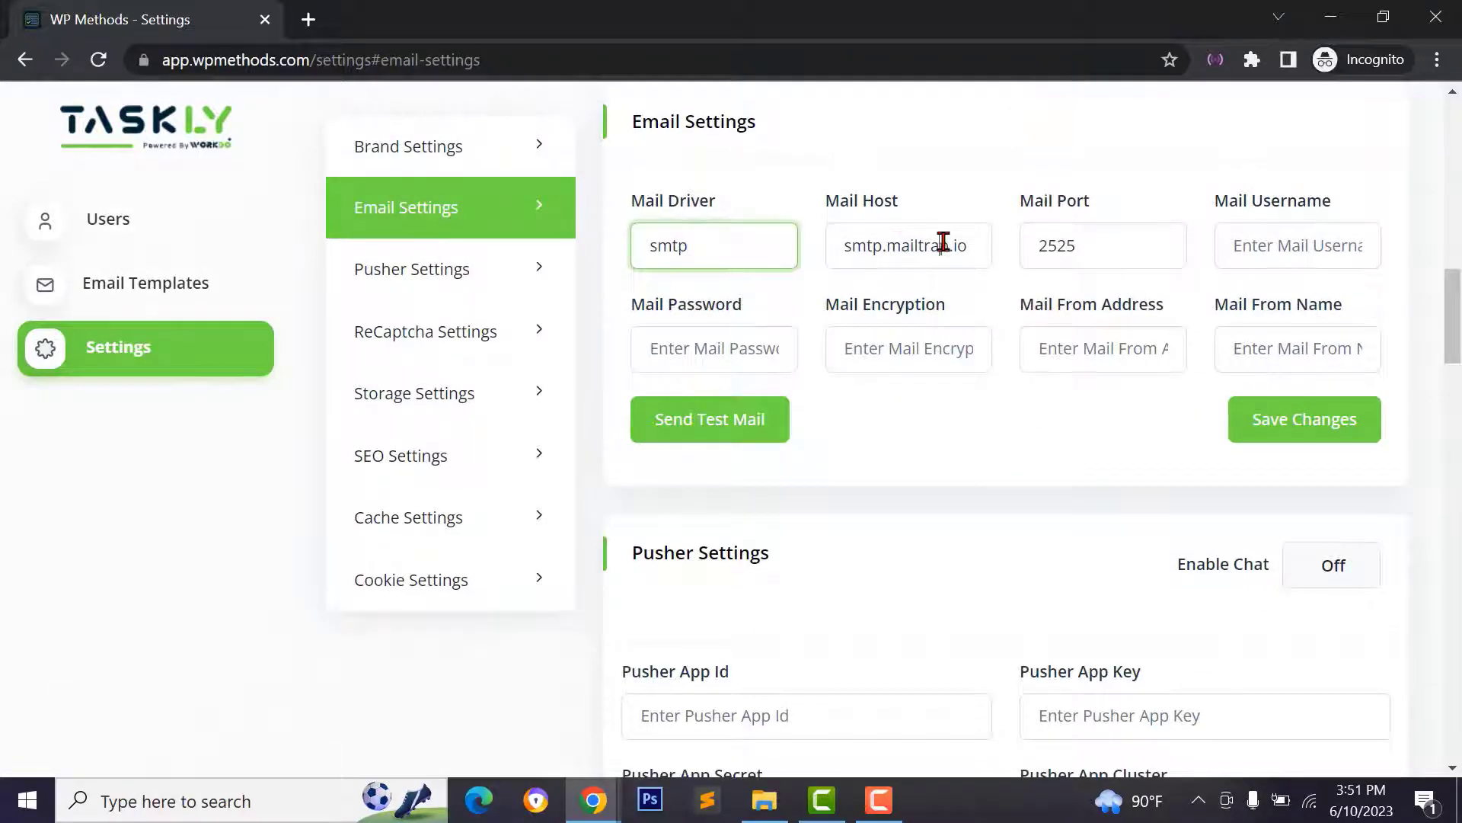
{"action": "left_click_drag", "start_coordinate": [963, 244], "coordinate": [849, 246]}
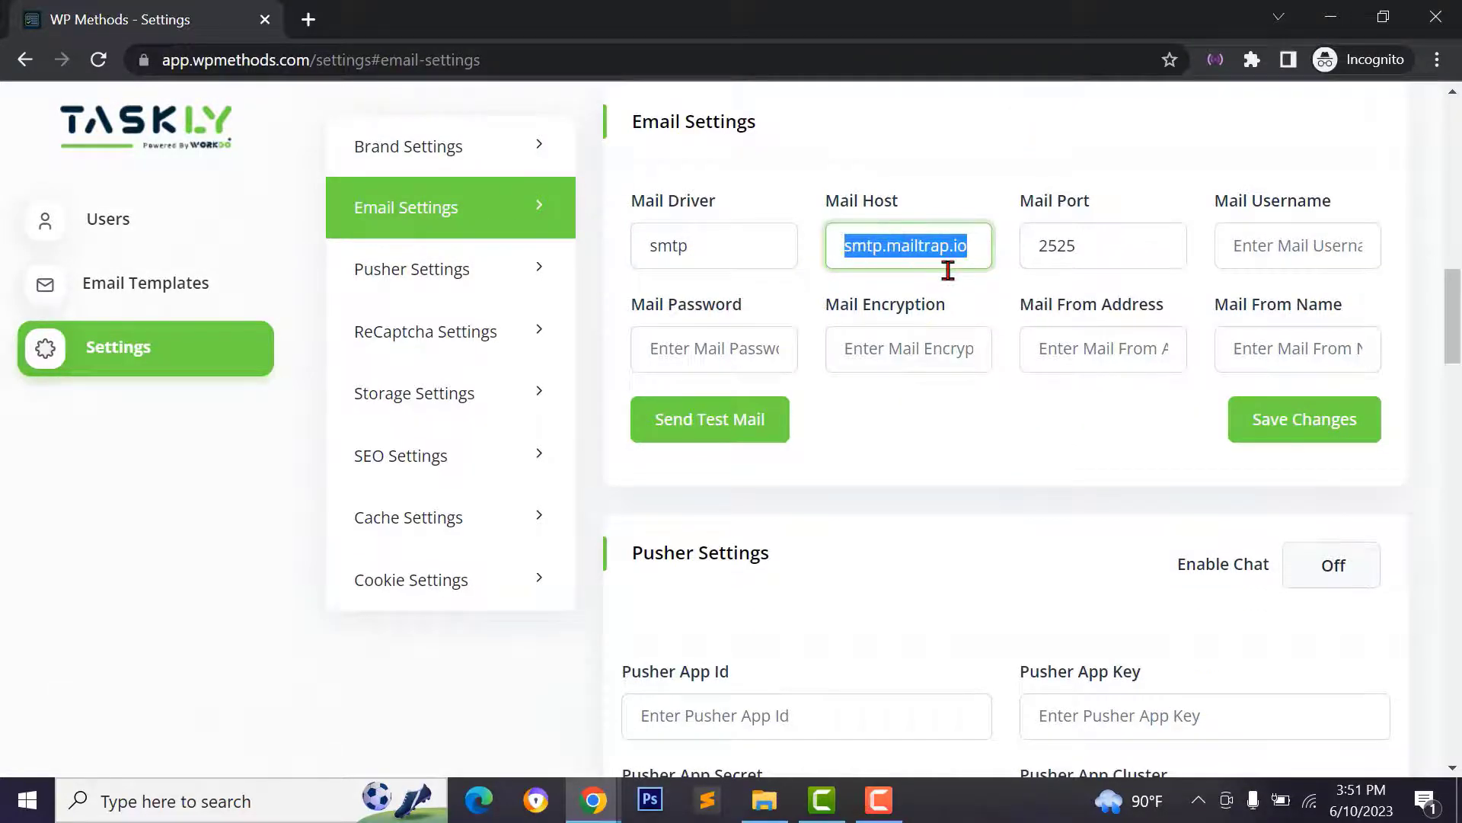
{"action": "left_click", "coordinate": [1097, 264]}
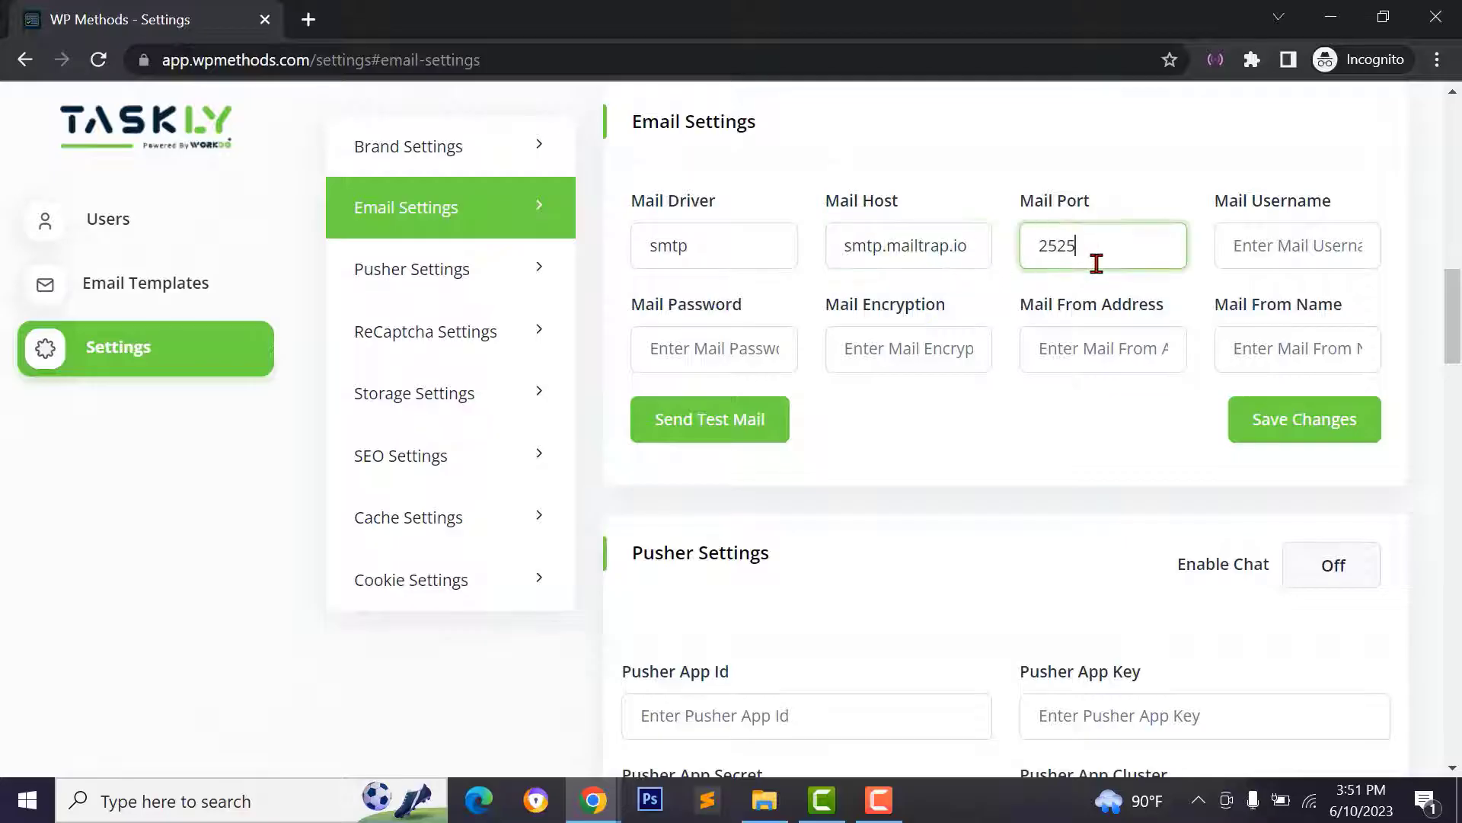
{"action": "left_click", "coordinate": [767, 353]}
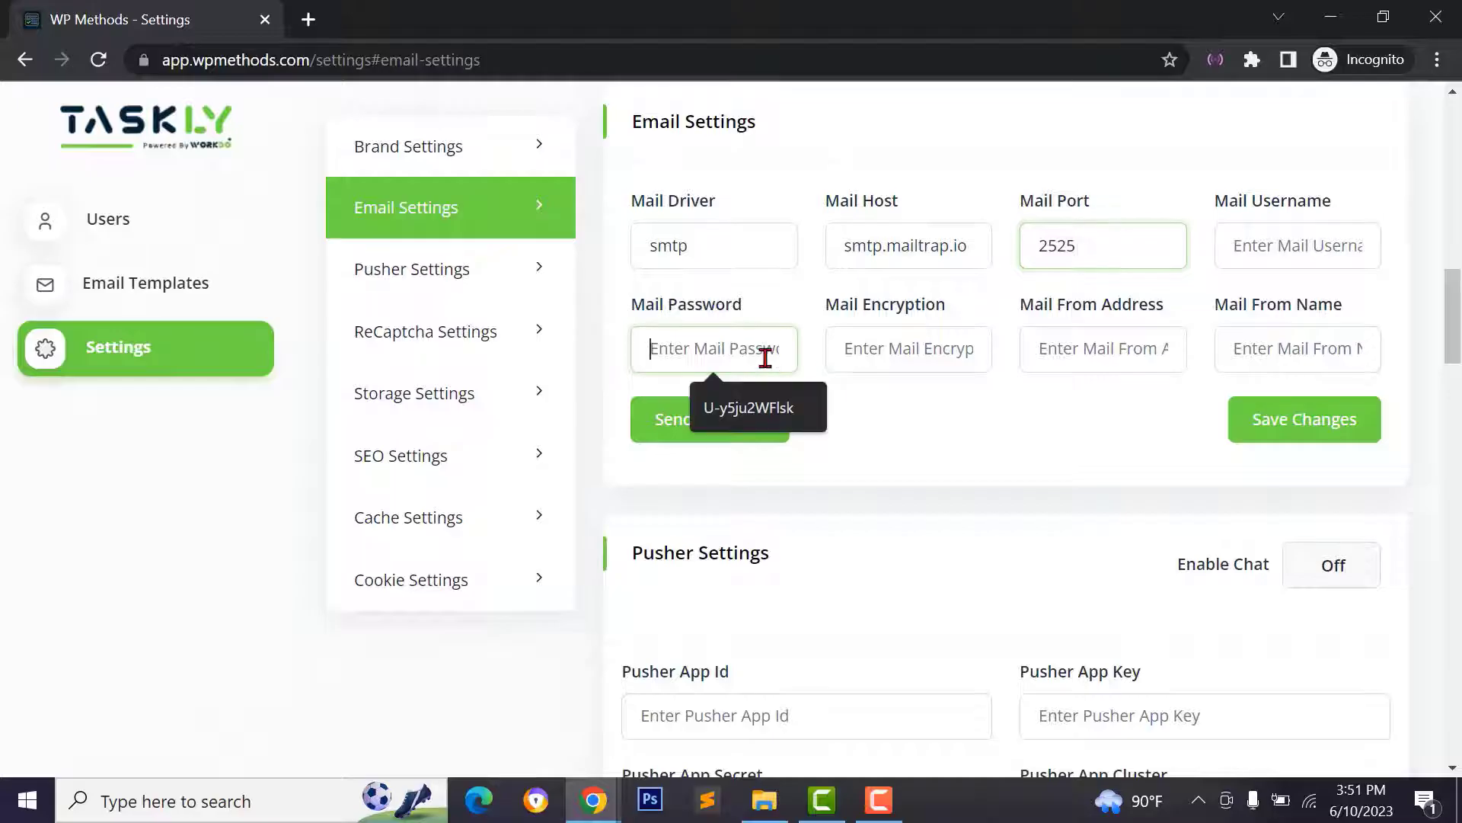
{"action": "left_click", "coordinate": [916, 352]}
{"action": "left_click", "coordinate": [1071, 348]}
{"action": "left_click", "coordinate": [1266, 348]}
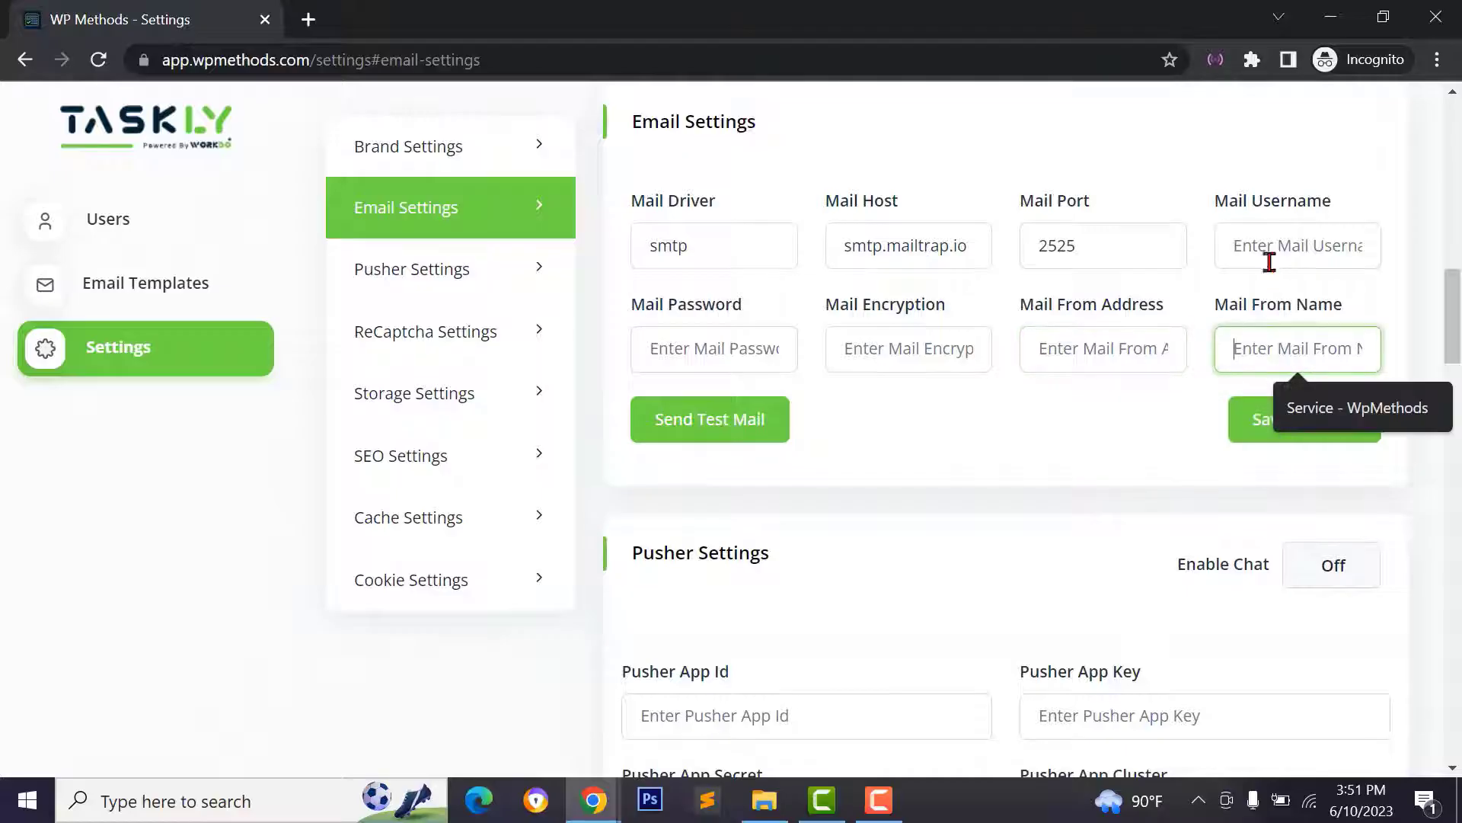
{"action": "left_click", "coordinate": [1270, 248]}
{"action": "left_click", "coordinate": [1071, 246]}
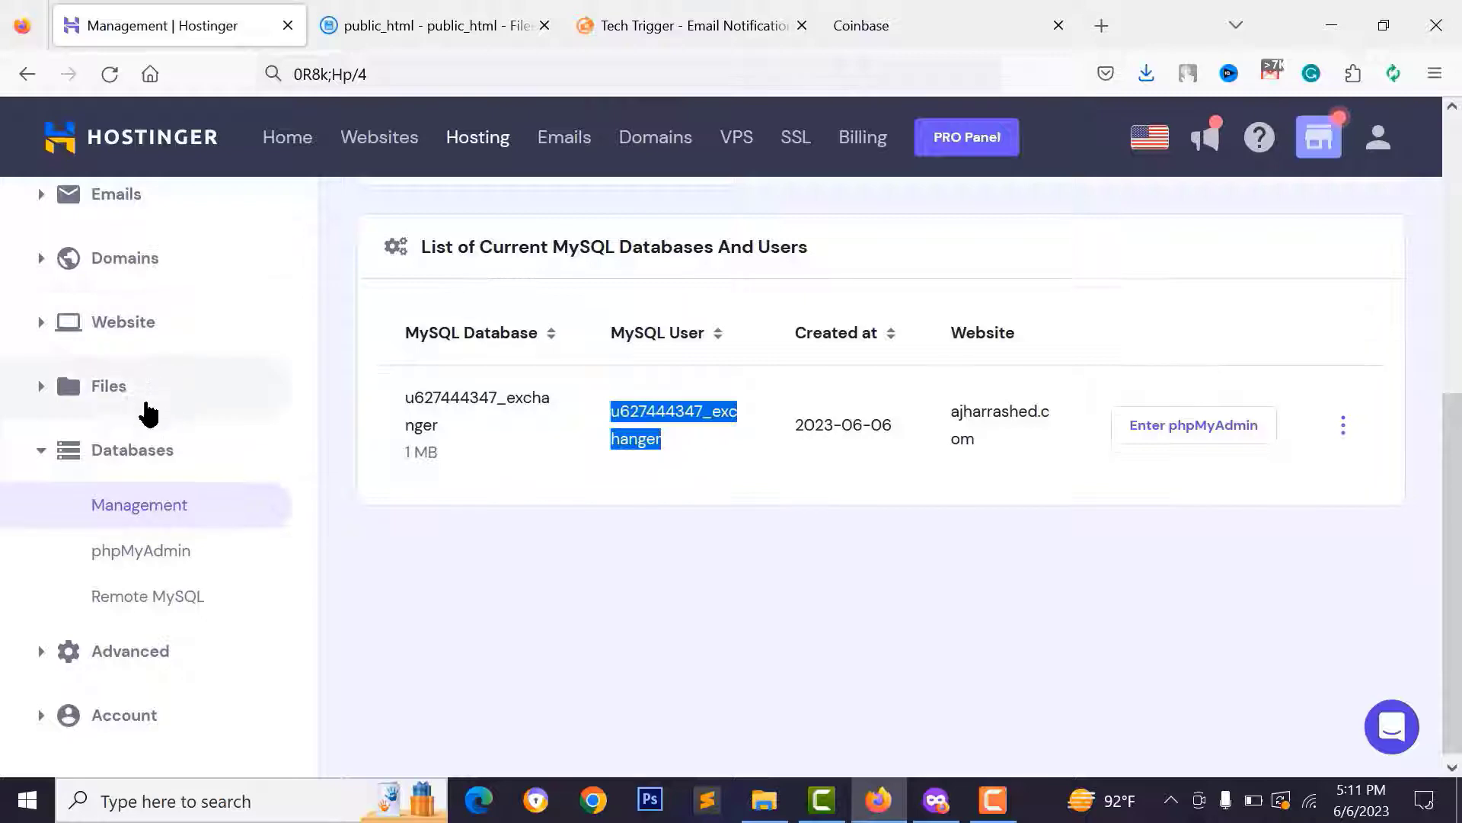
{"action": "scroll", "coordinate": [144, 411], "scroll_direction": "up", "scroll_amount": 8}
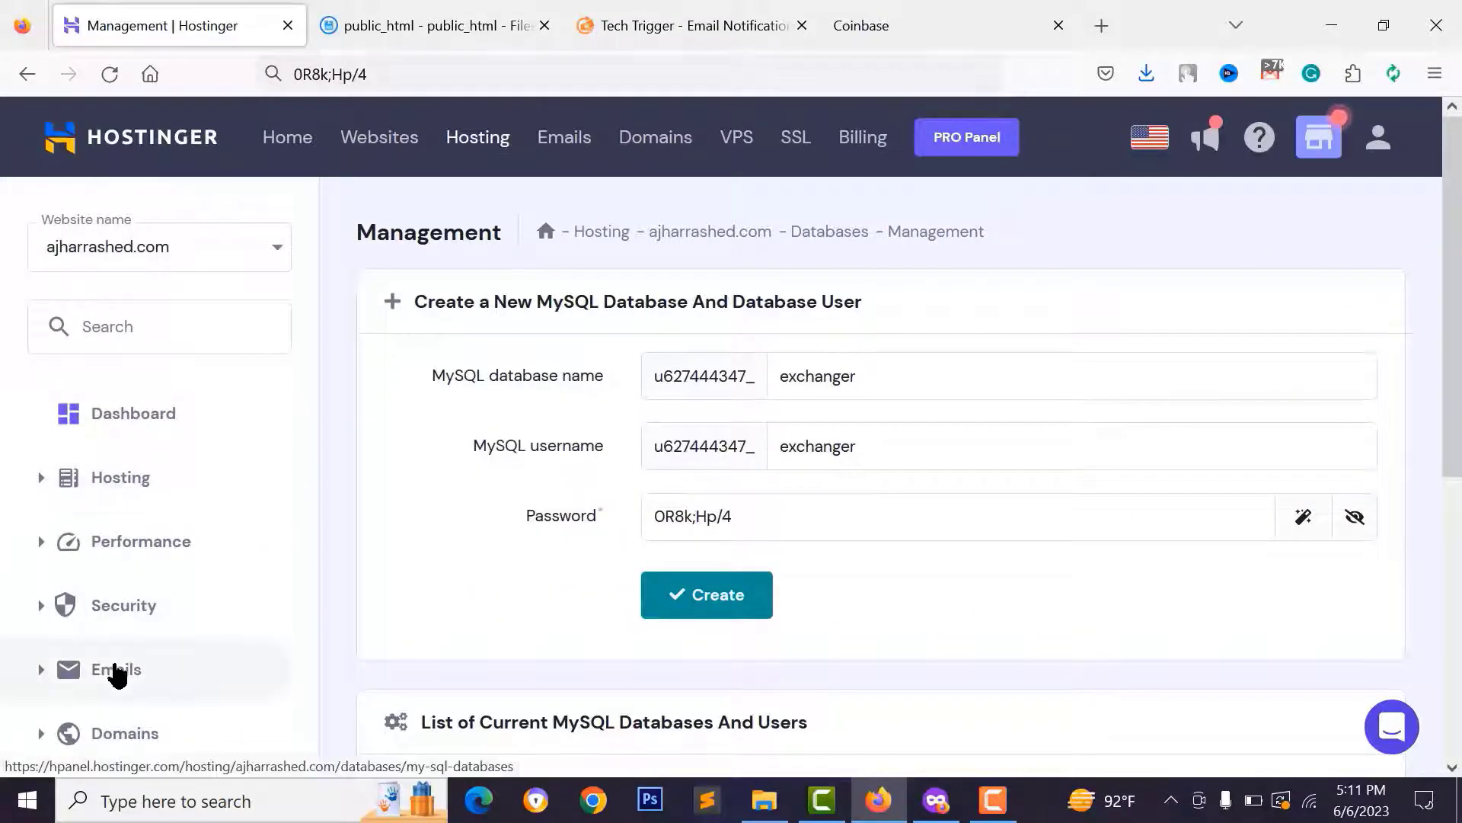
- Open email accounts for ajharrashed.com and choose the free Titan email plan
{"action": "left_click", "coordinate": [116, 668]}
{"action": "scroll", "coordinate": [153, 675], "scroll_direction": "down", "scroll_amount": 2}
{"action": "left_click", "coordinate": [162, 564]}
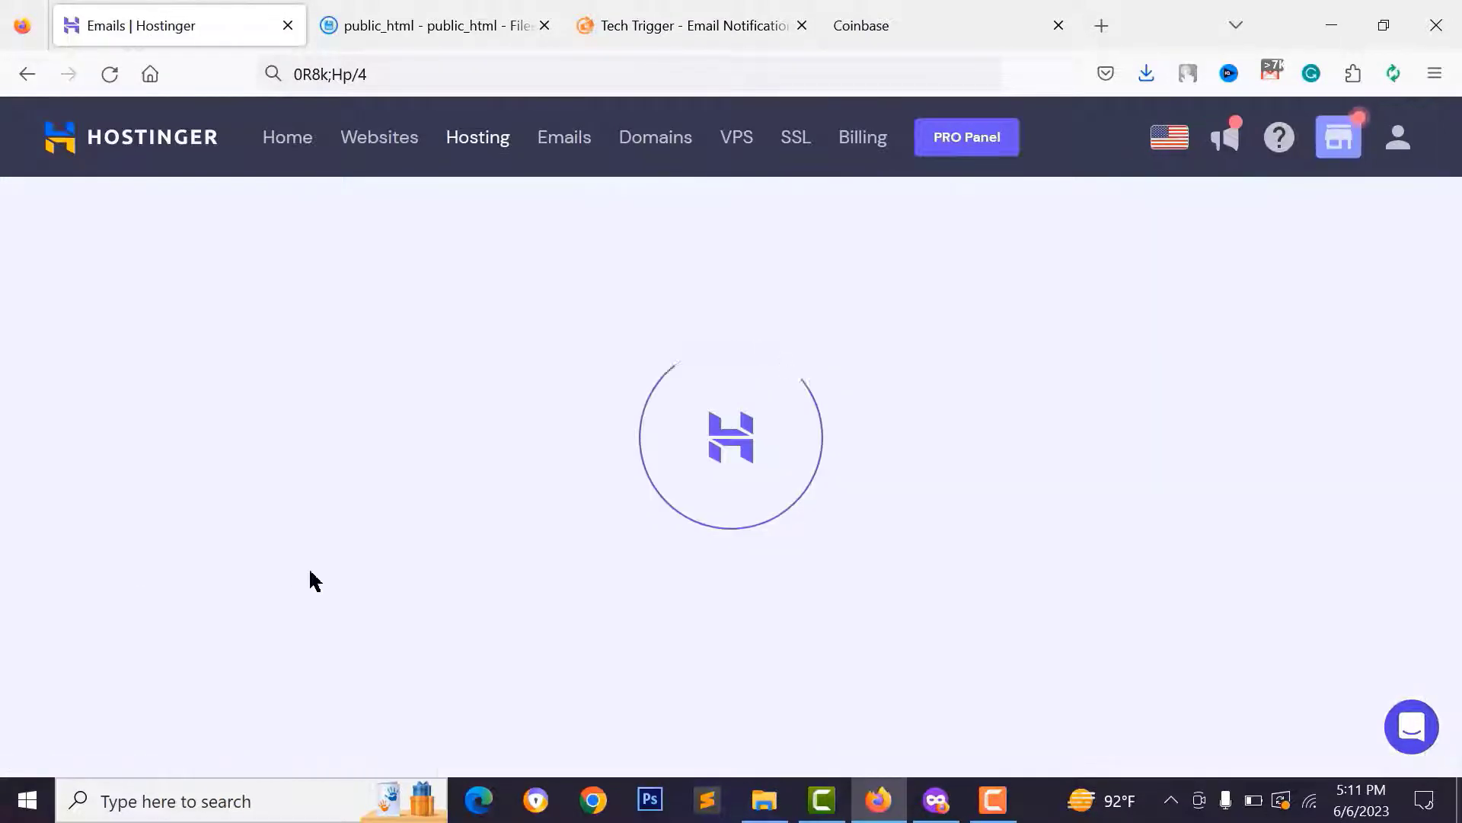
{"action": "left_click", "coordinate": [1260, 506]}
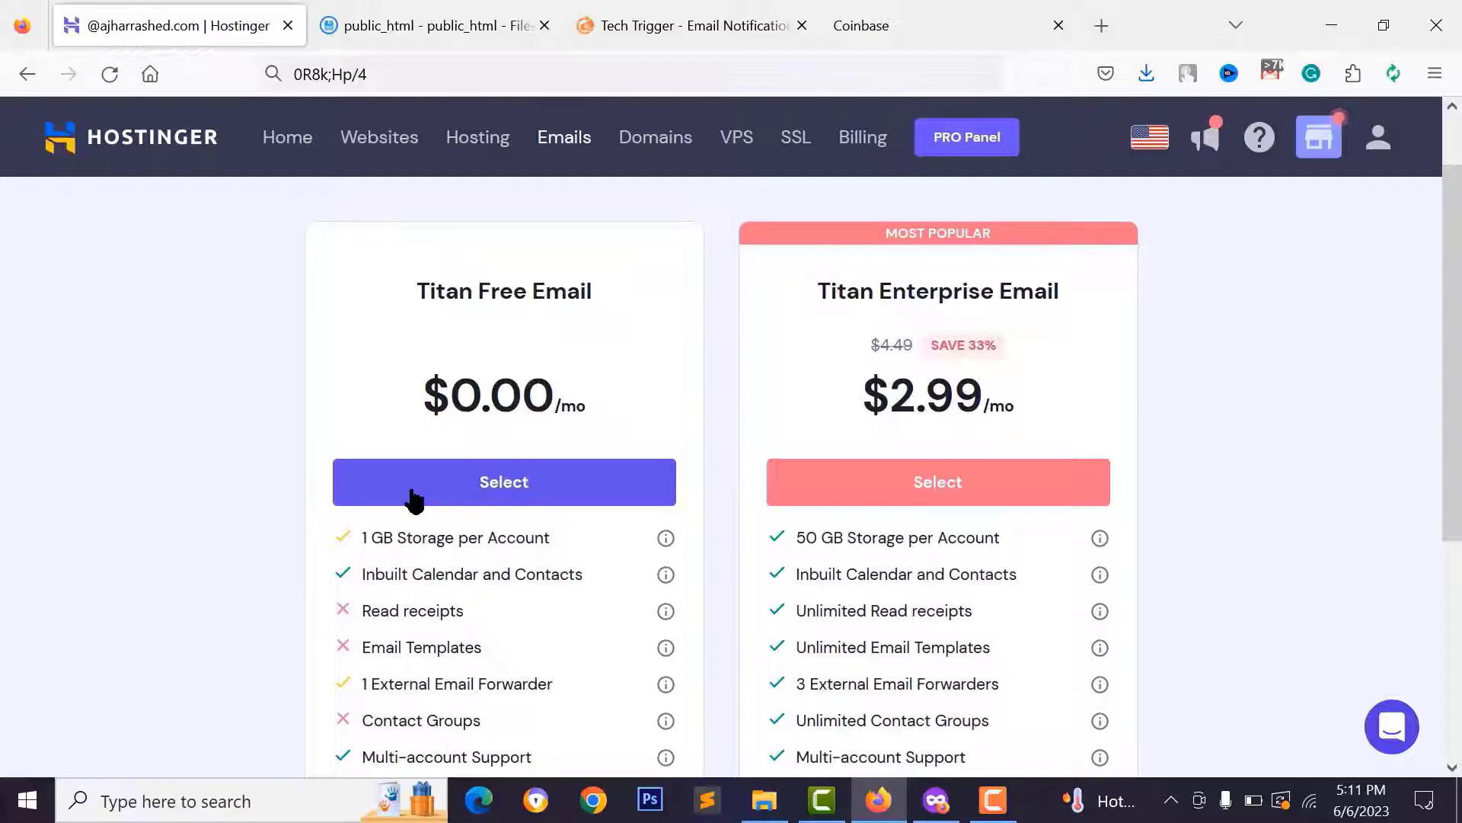
{"action": "left_click", "coordinate": [451, 497]}
- Name the new mailbox service and have its password generated and revealed
{"action": "left_click", "coordinate": [156, 371]}
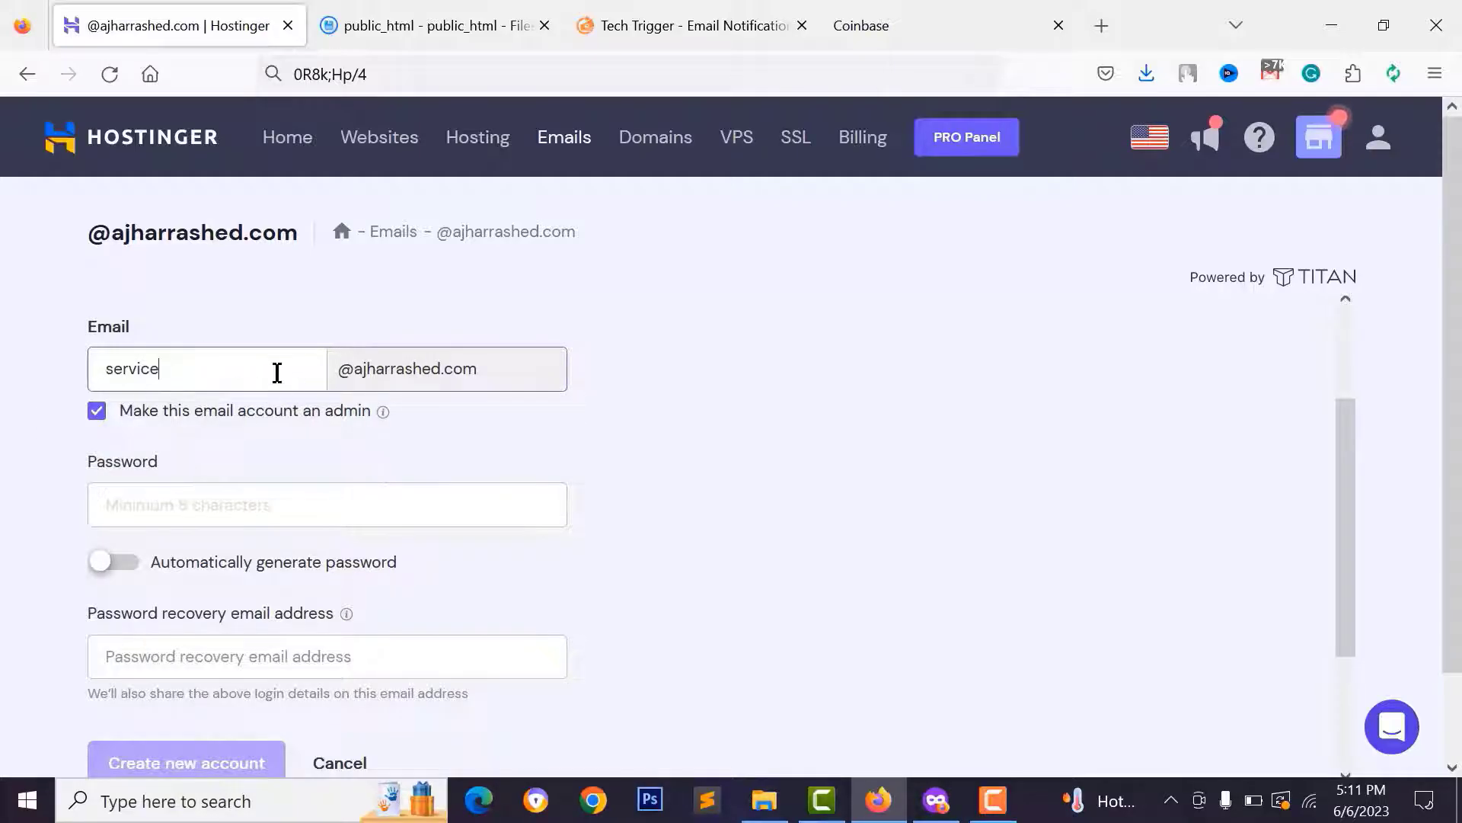
{"action": "left_click", "coordinate": [254, 514]}
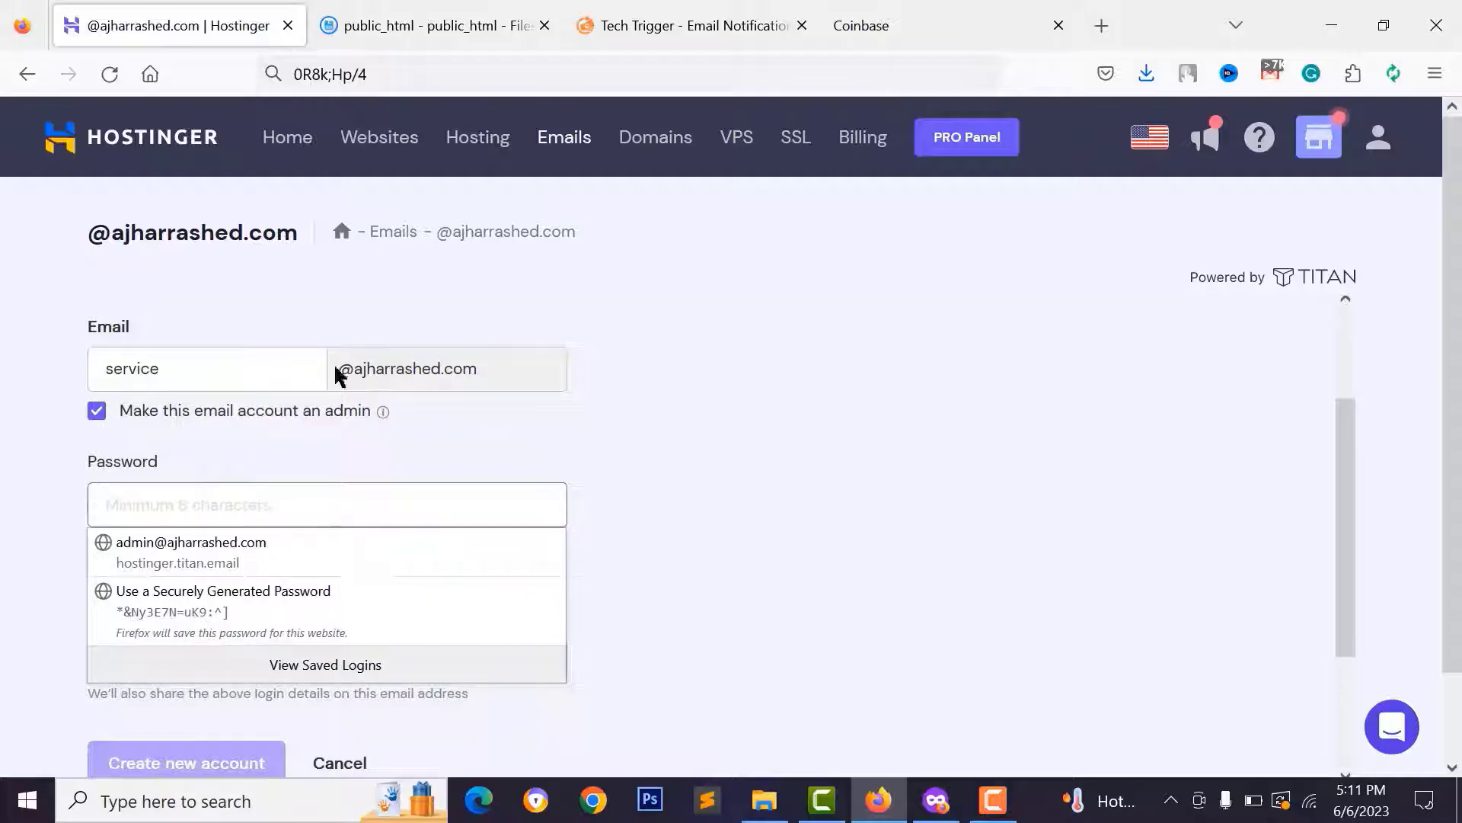
{"action": "left_click", "coordinate": [23, 436]}
{"action": "left_click", "coordinate": [211, 510]}
{"action": "left_click", "coordinate": [144, 479]}
{"action": "scroll", "coordinate": [222, 511], "scroll_direction": "down", "scroll_amount": 3}
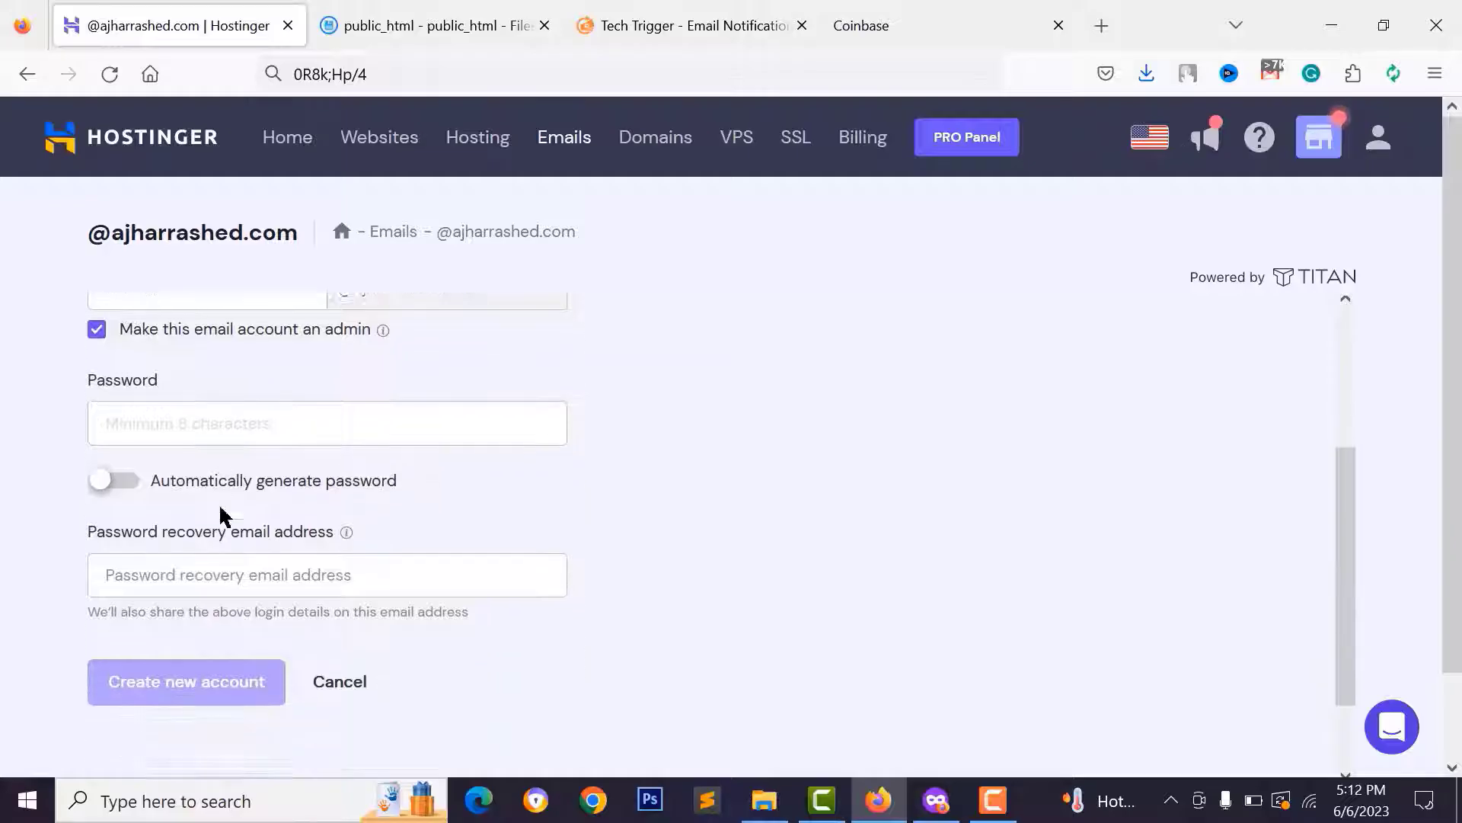
{"action": "scroll", "coordinate": [229, 496], "scroll_direction": "up", "scroll_amount": 2}
{"action": "left_click", "coordinate": [118, 525]}
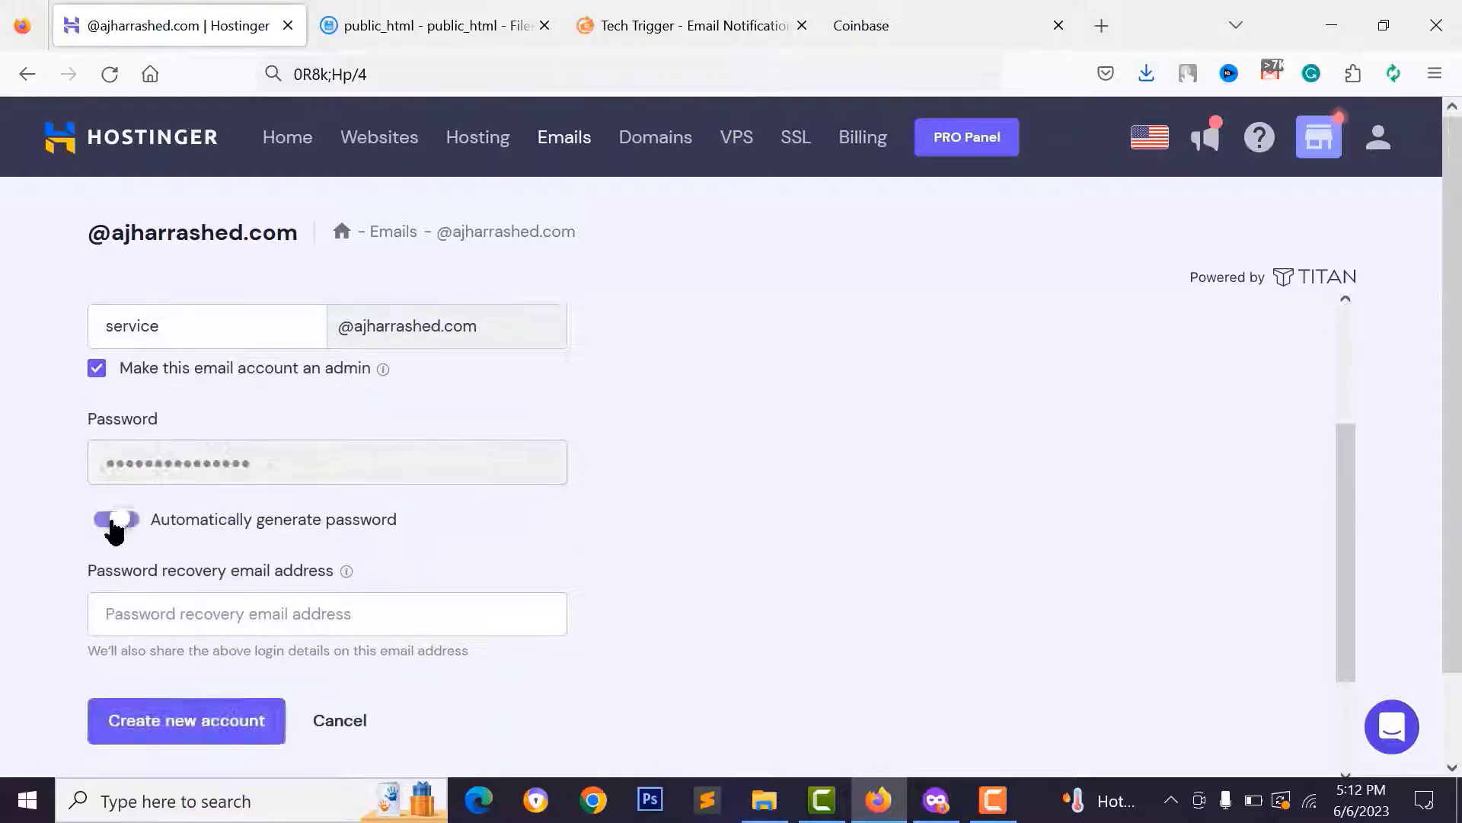
{"action": "left_click", "coordinate": [535, 462]}
- Copy the generated password, verify it pastes correctly, and create the service mailbox
{"action": "left_click_drag", "start_coordinate": [278, 463], "coordinate": [92, 473]}
{"action": "right_click", "coordinate": [124, 478]}
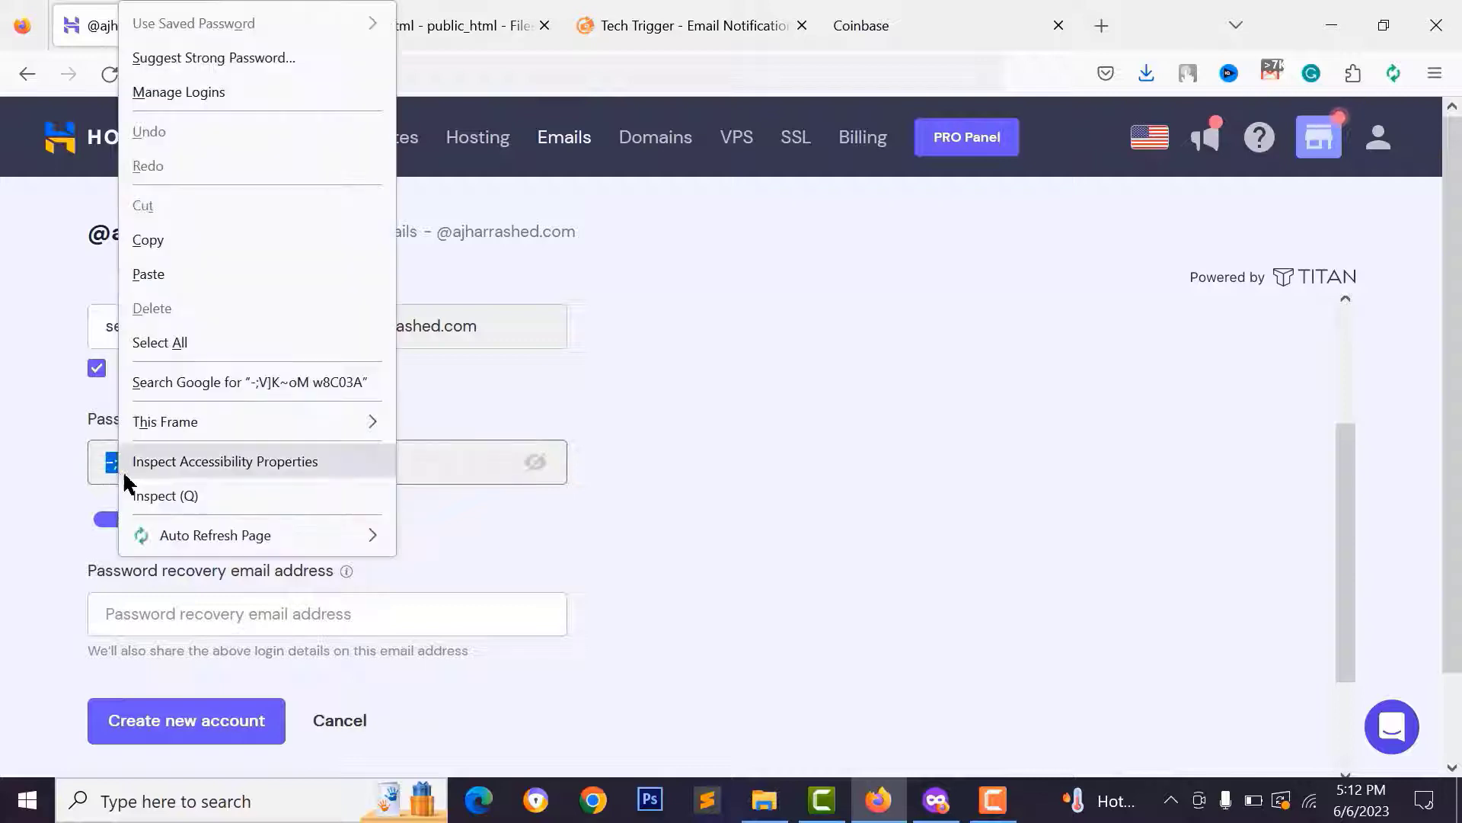
{"action": "left_click", "coordinate": [148, 239]}
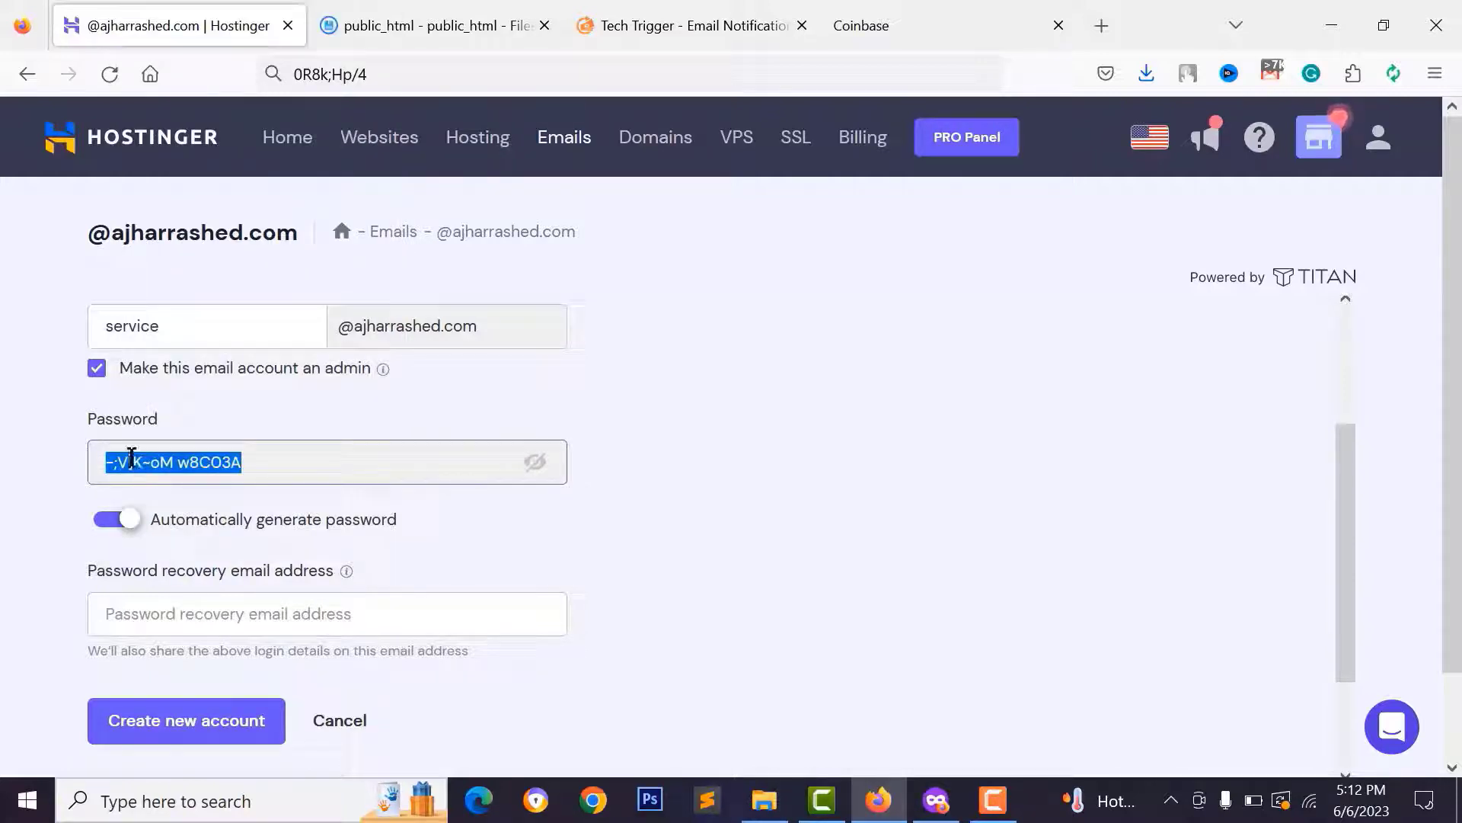
{"action": "left_click", "coordinate": [375, 70]}
{"action": "double_click", "coordinate": [388, 76]}
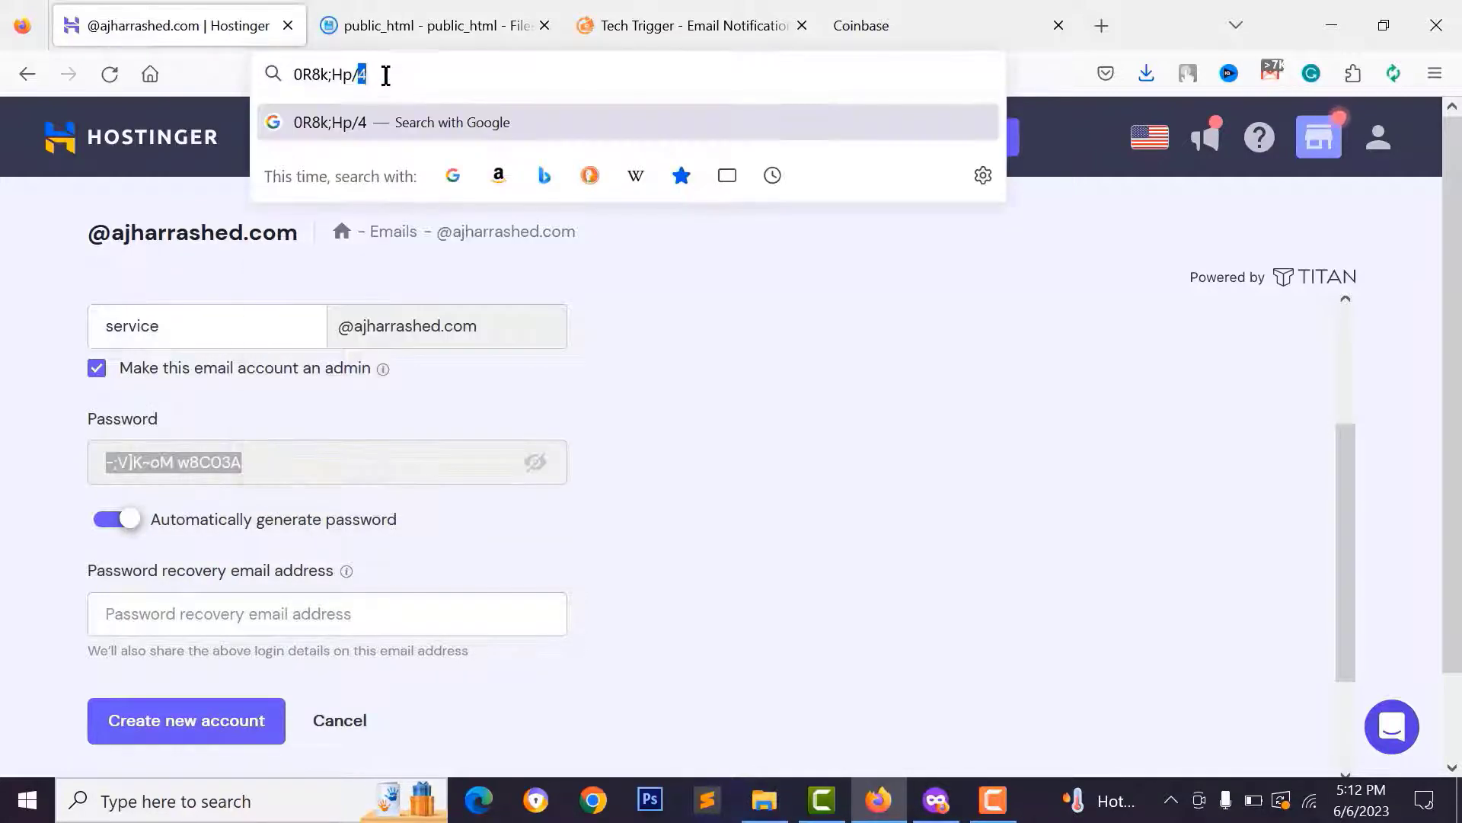
{"action": "key", "text": "ctrl+a"}
{"action": "left_click", "coordinate": [398, 15]}
{"action": "left_click", "coordinate": [340, 69]}
{"action": "key", "text": "ctrl+v"}
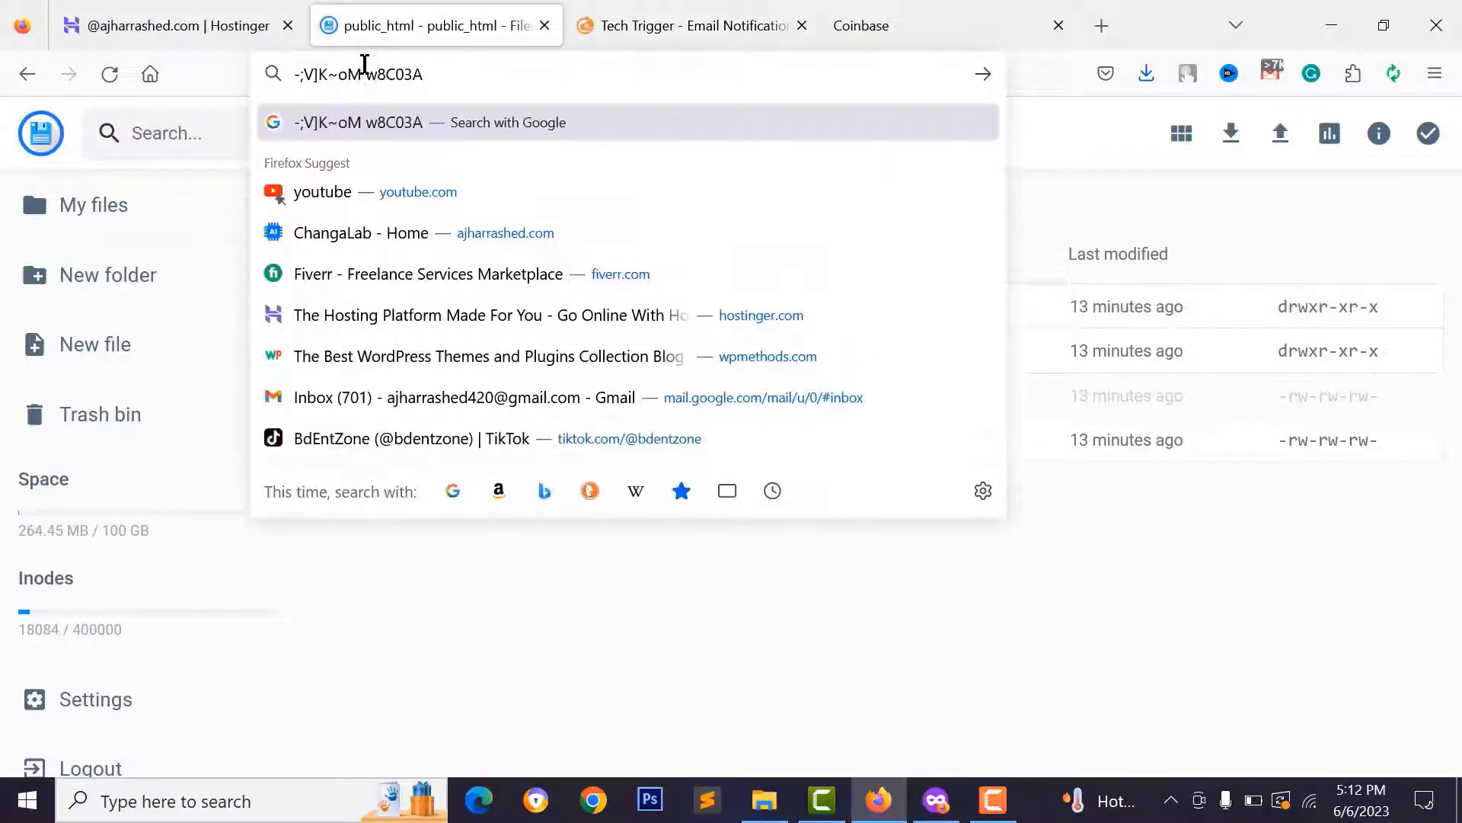
{"action": "left_click", "coordinate": [250, 32]}
{"action": "left_click", "coordinate": [659, 590]}
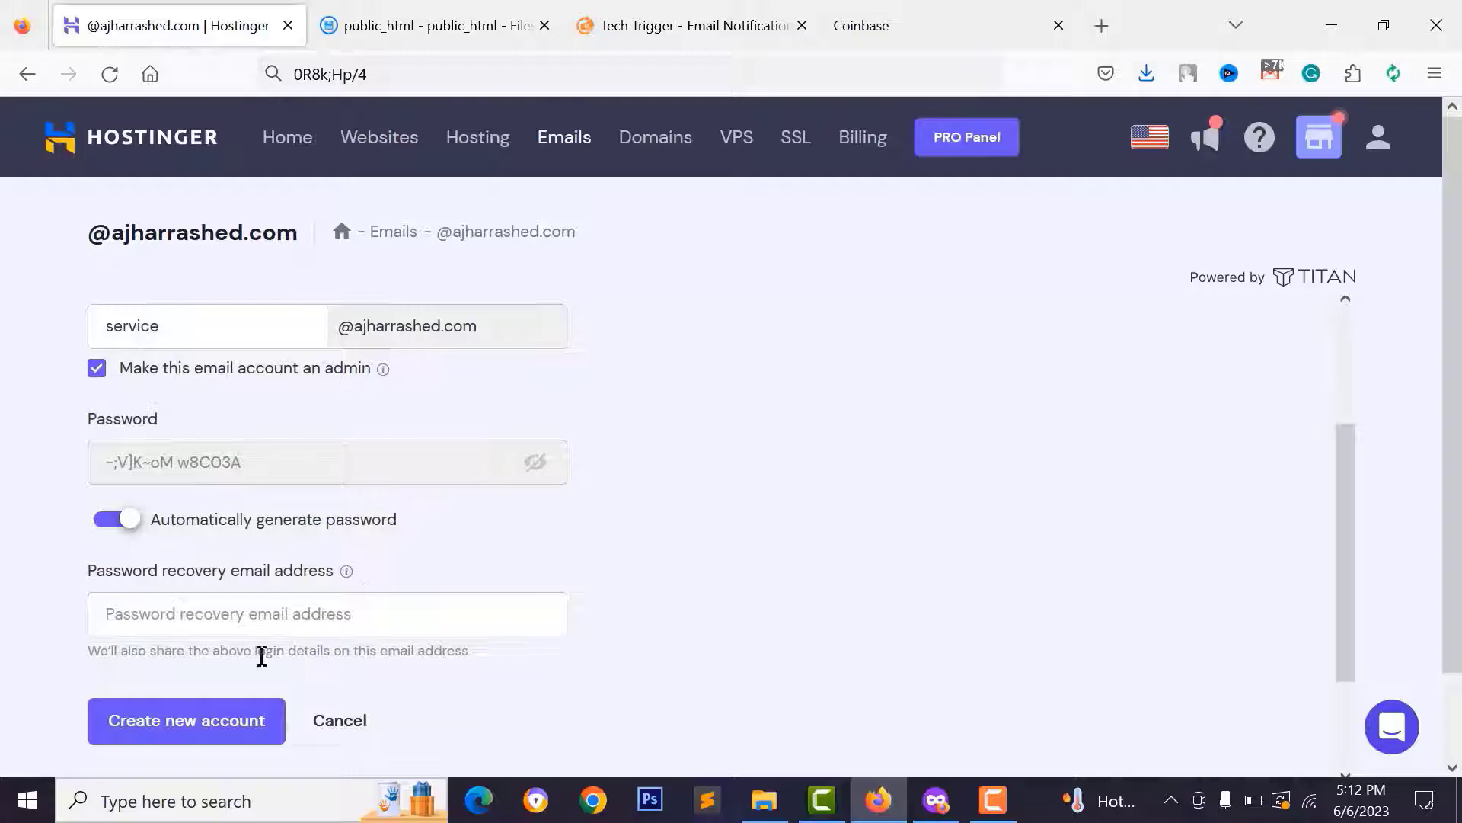
{"action": "left_click", "coordinate": [244, 720]}
{"action": "scroll", "coordinate": [418, 376], "scroll_direction": "down", "scroll_amount": 3}
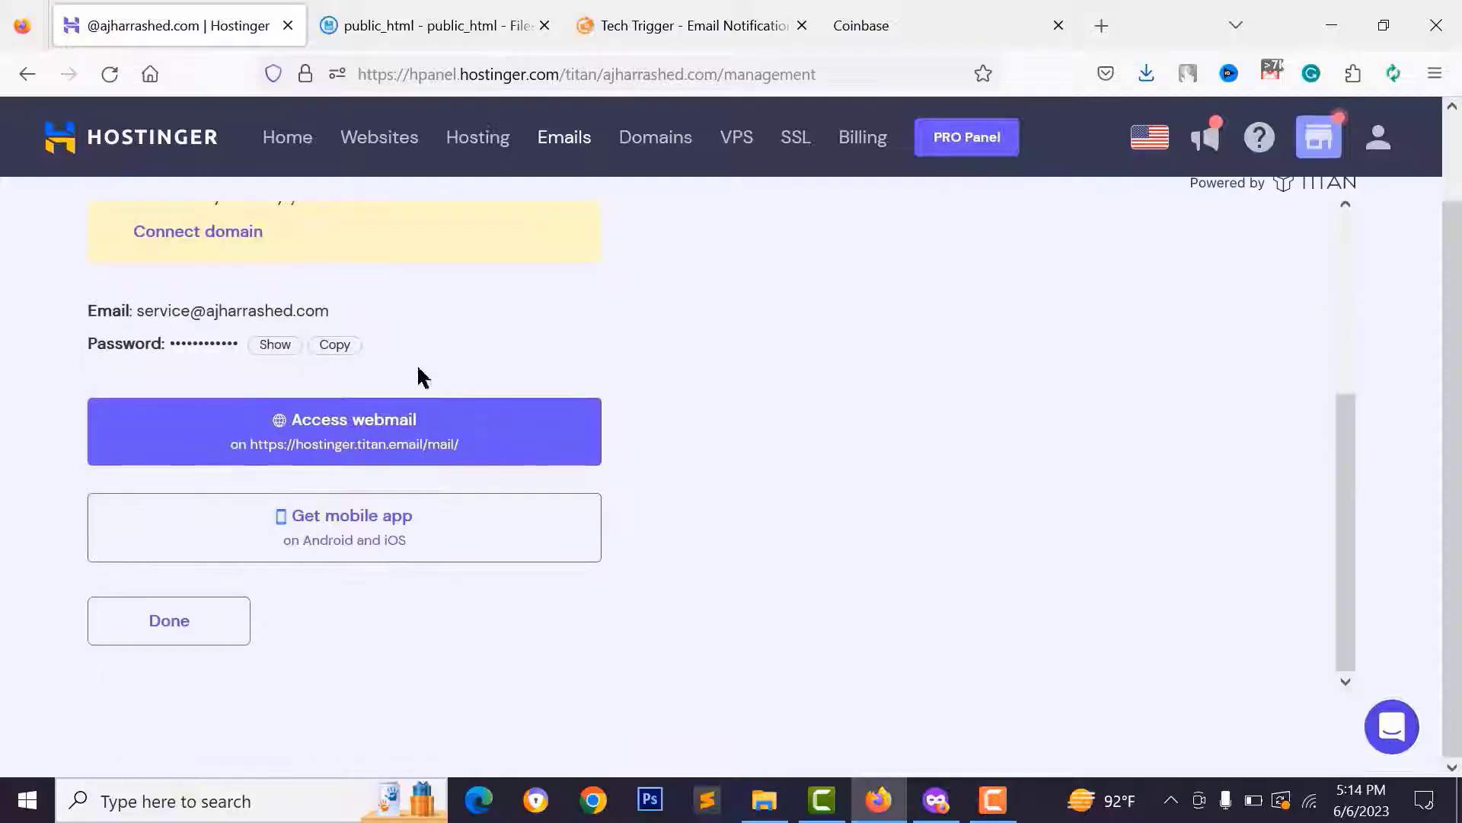
- Open the service mailbox's webmail, log in with the copied password, and postpone the recovery email
{"action": "left_click", "coordinate": [177, 621]}
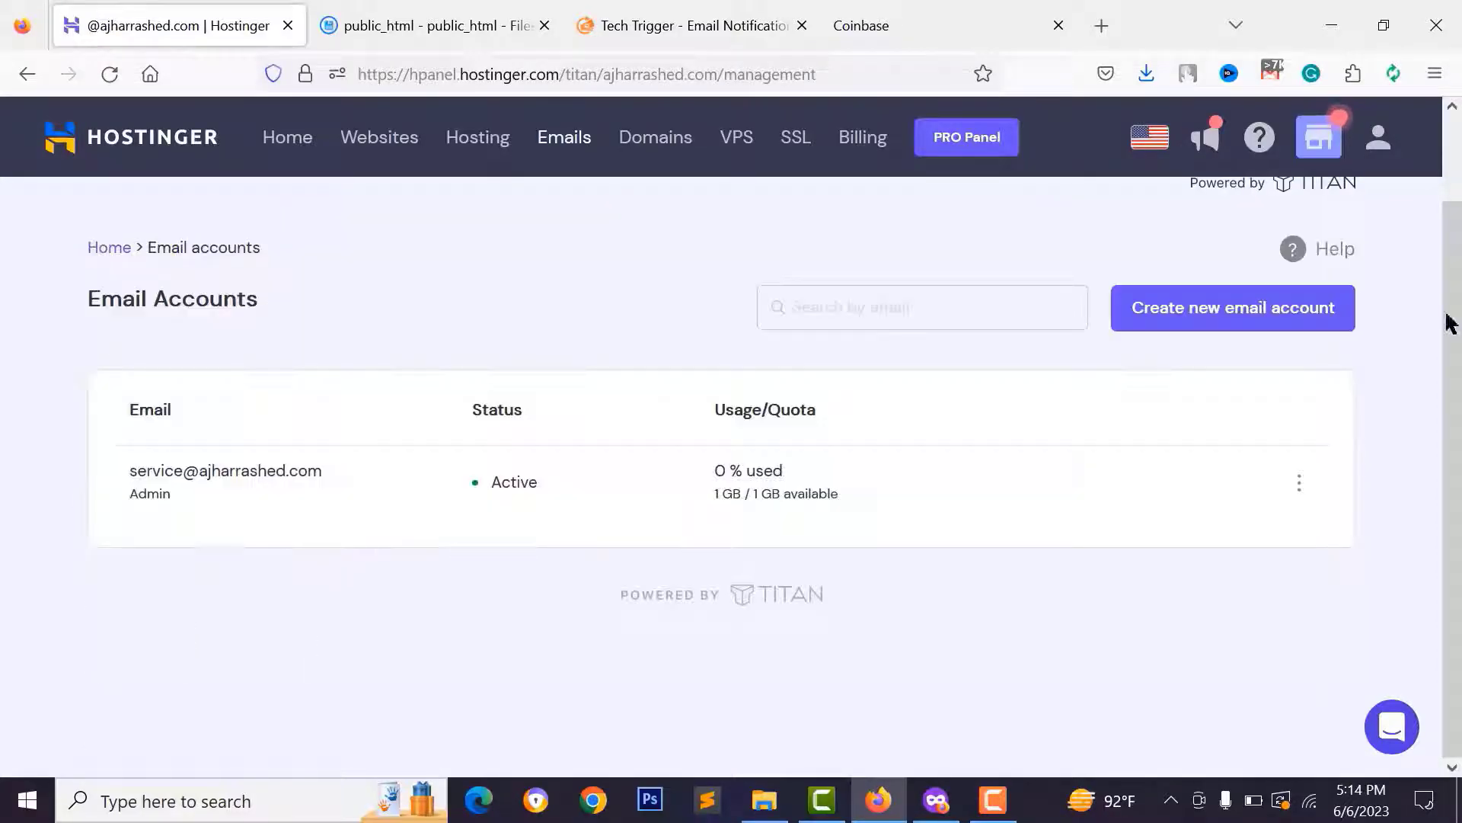
{"action": "left_click", "coordinate": [1298, 488]}
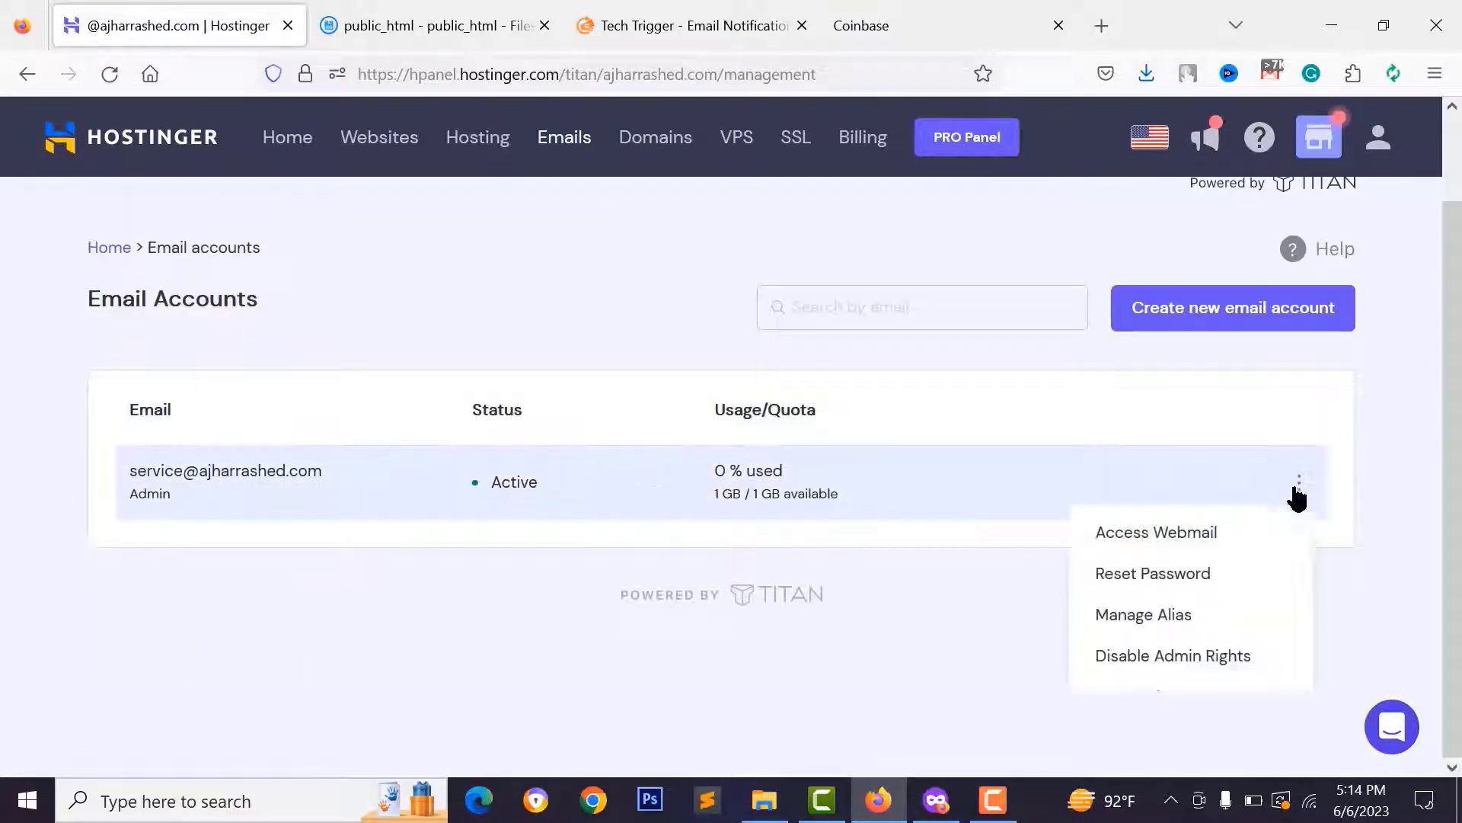
{"action": "left_click", "coordinate": [1165, 537]}
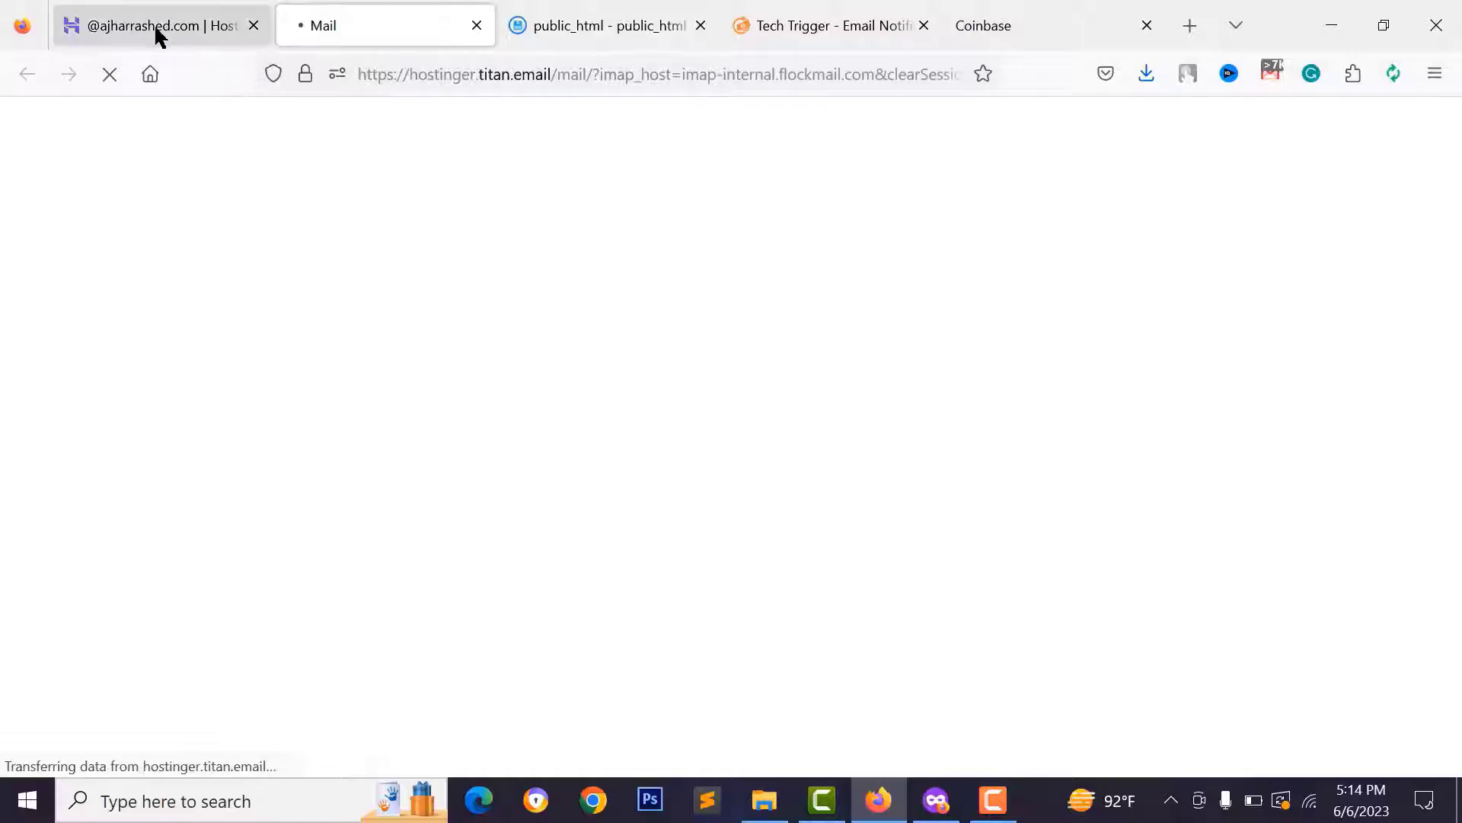
{"action": "left_click", "coordinate": [156, 32]}
{"action": "left_click", "coordinate": [1298, 483]}
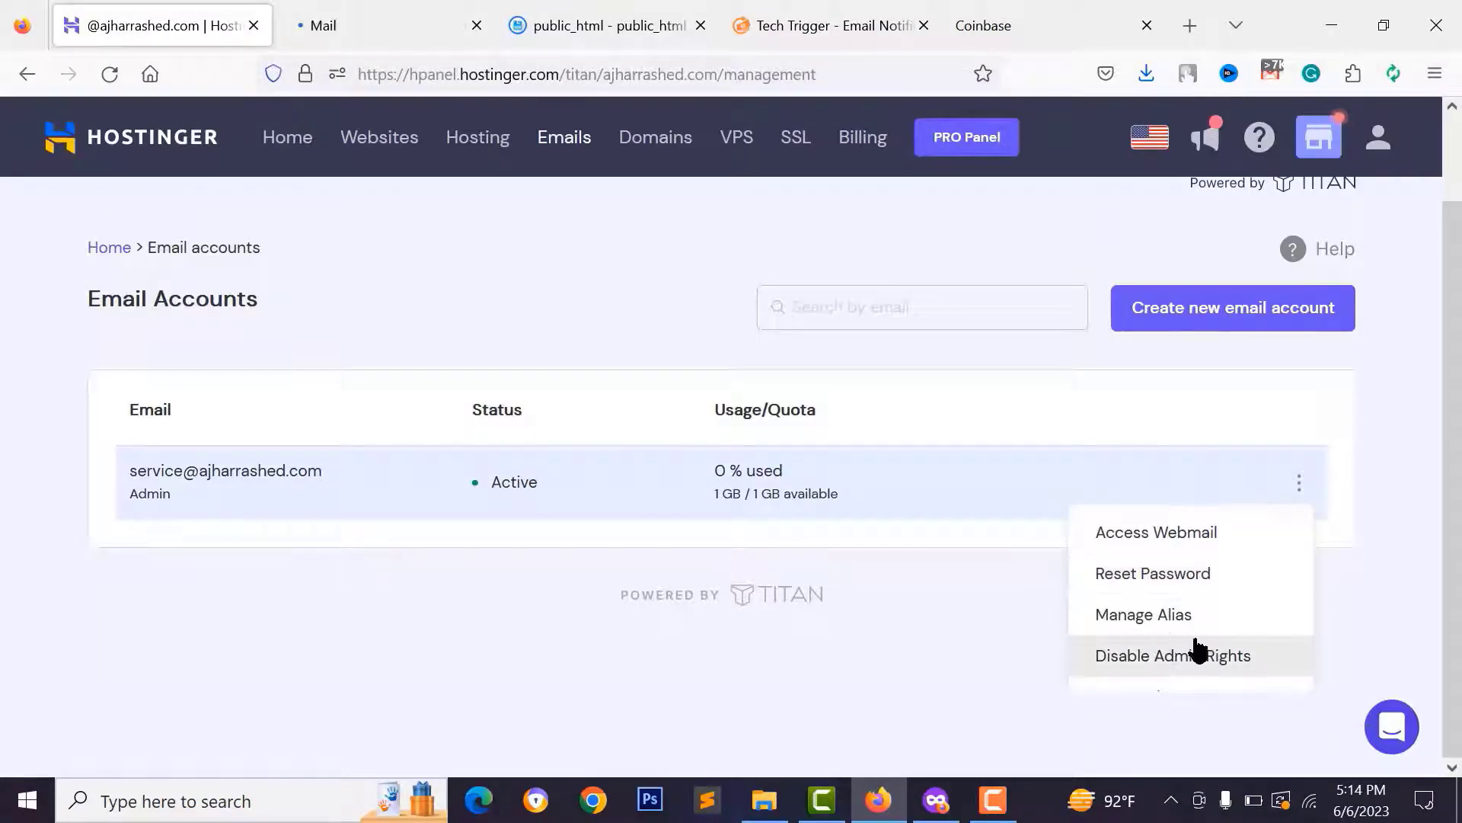
{"action": "left_click", "coordinate": [373, 11]}
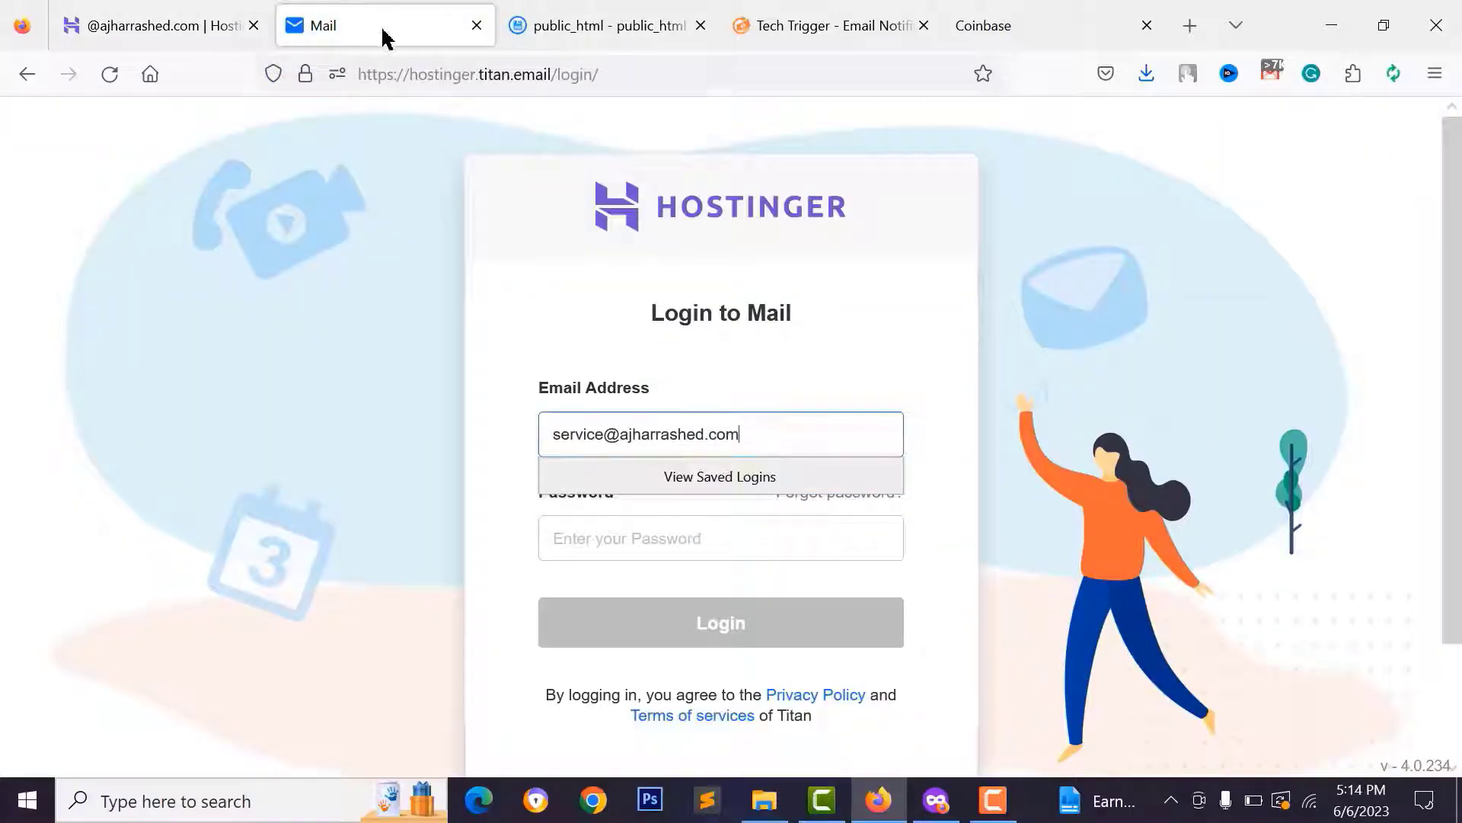
{"action": "left_click", "coordinate": [640, 538]}
{"action": "right_click", "coordinate": [640, 538]}
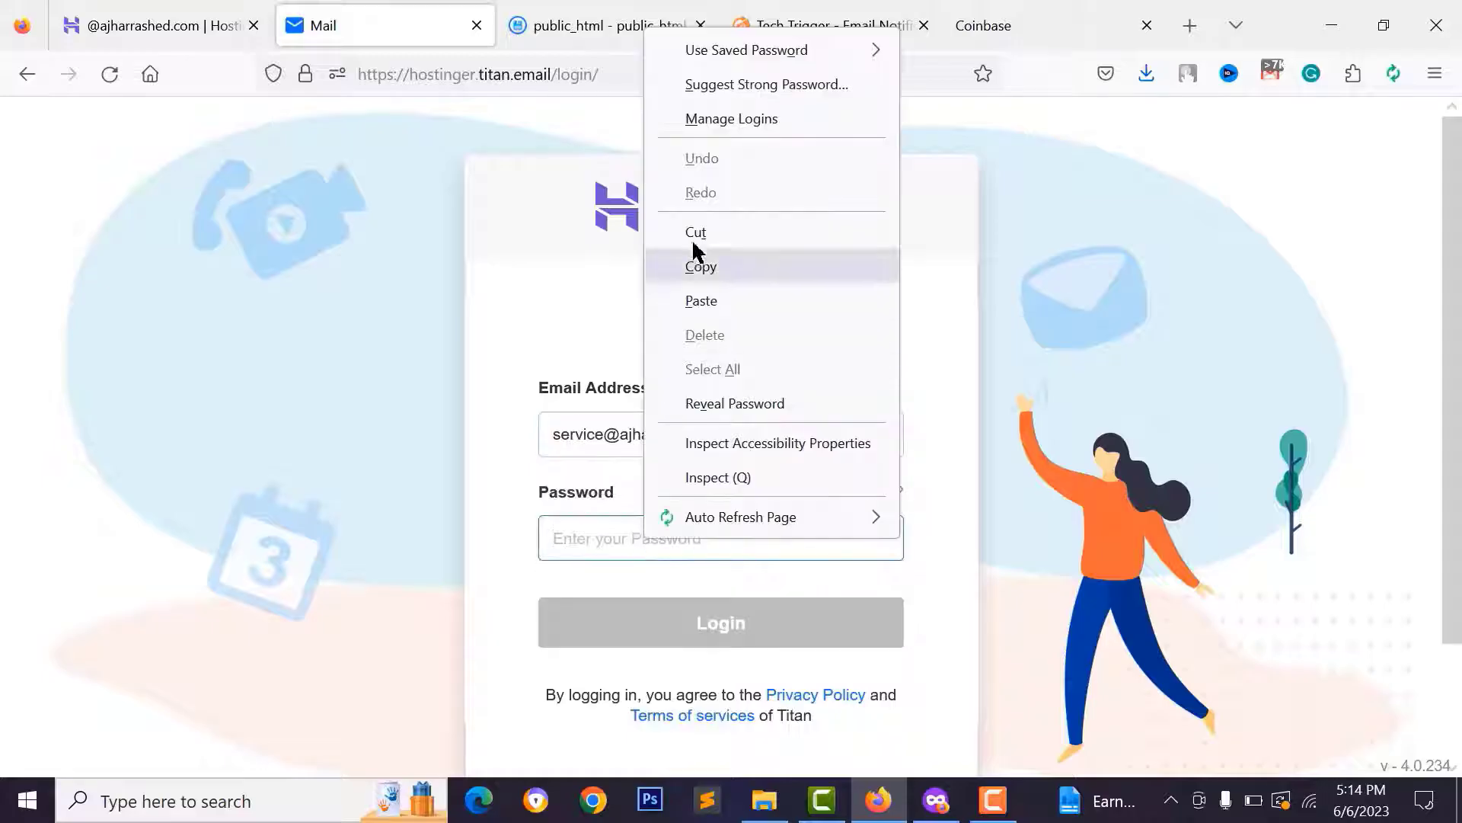
{"action": "left_click", "coordinate": [709, 304]}
{"action": "left_click", "coordinate": [751, 640]}
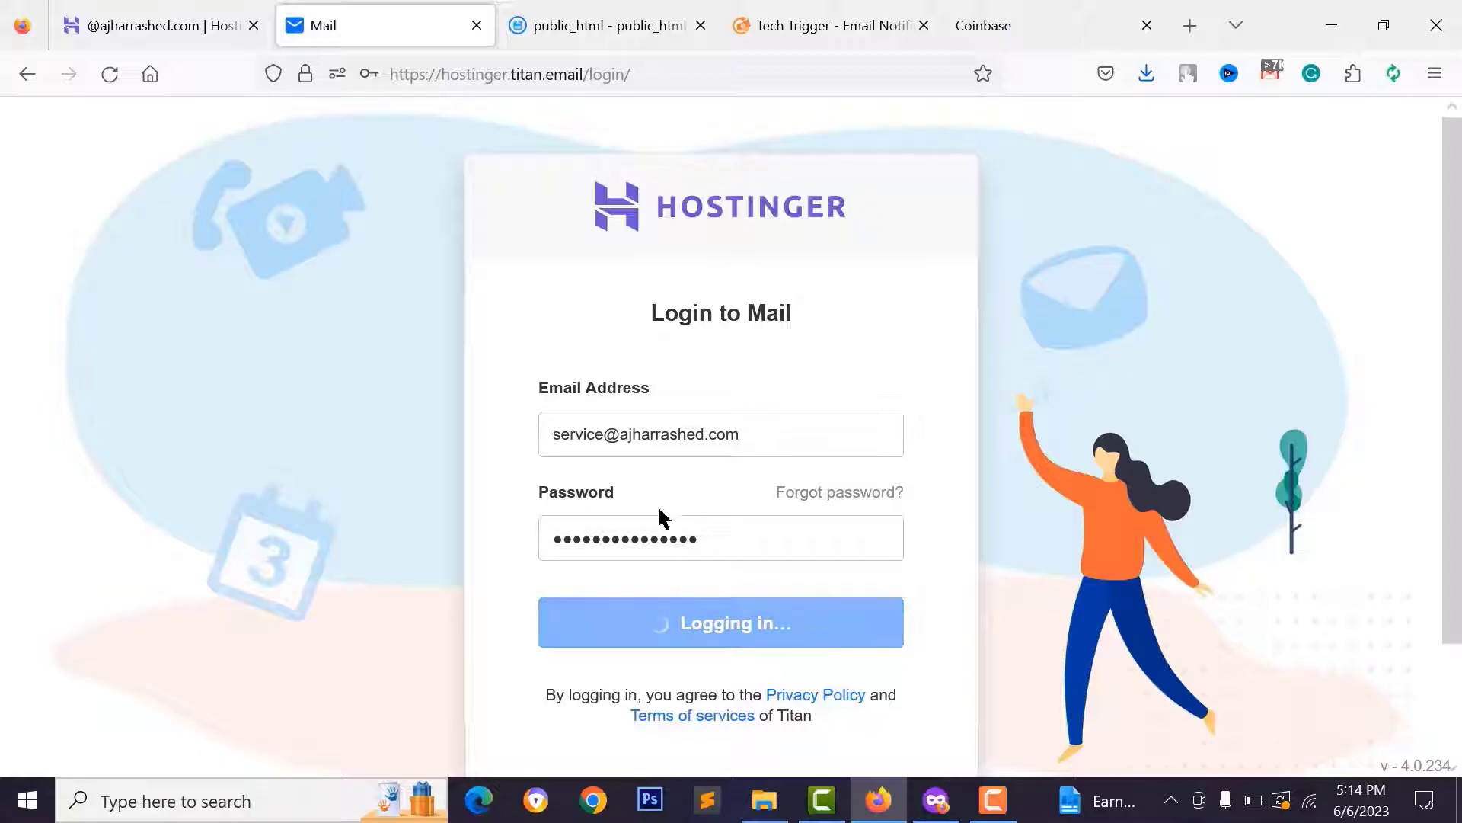
{"action": "left_click", "coordinate": [735, 757]}
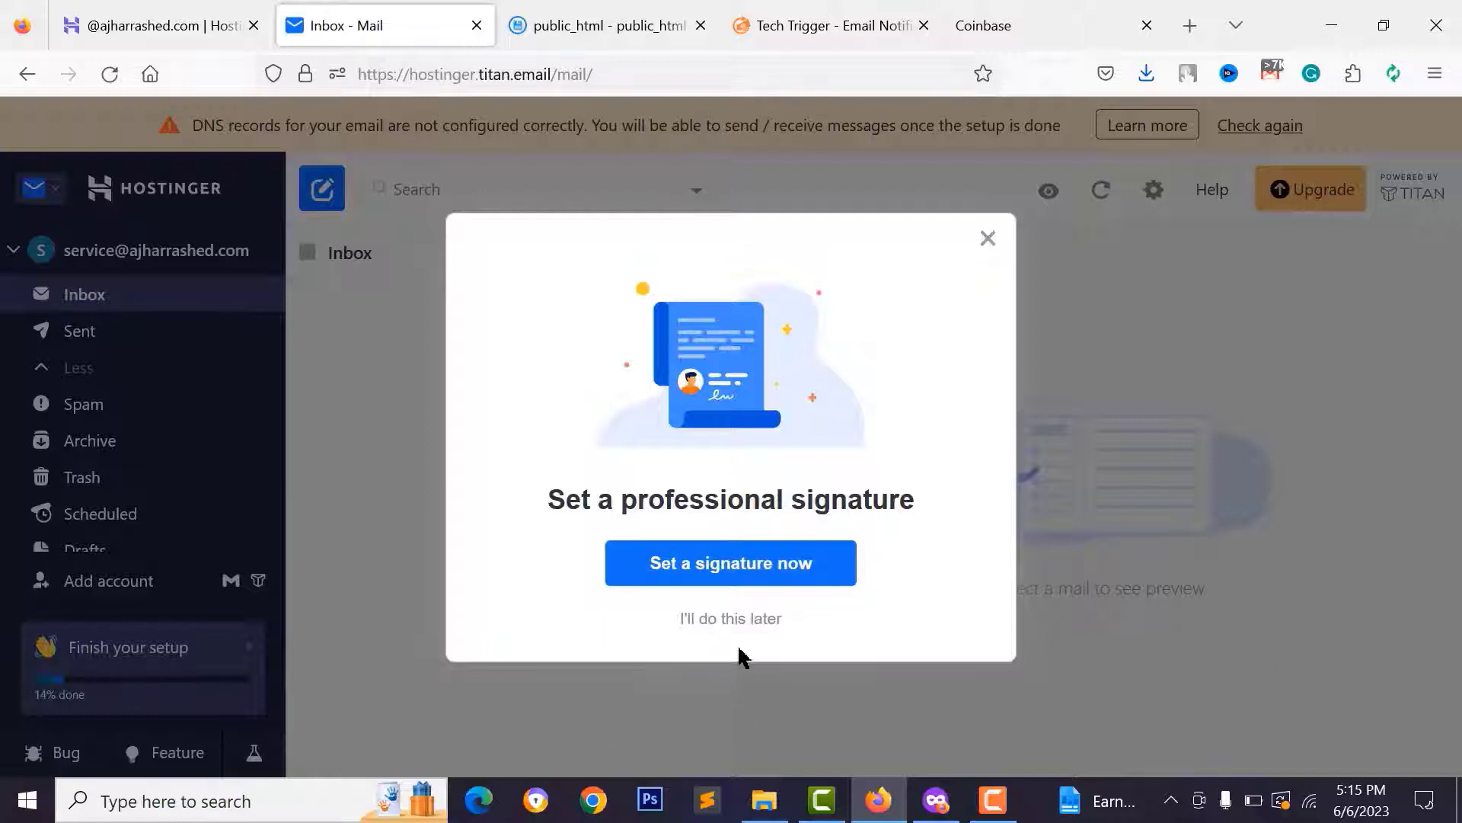
- Dismiss the signature, mobile app and setup prompts, then open the Configure 3rd party apps help
{"action": "left_click", "coordinate": [715, 619]}
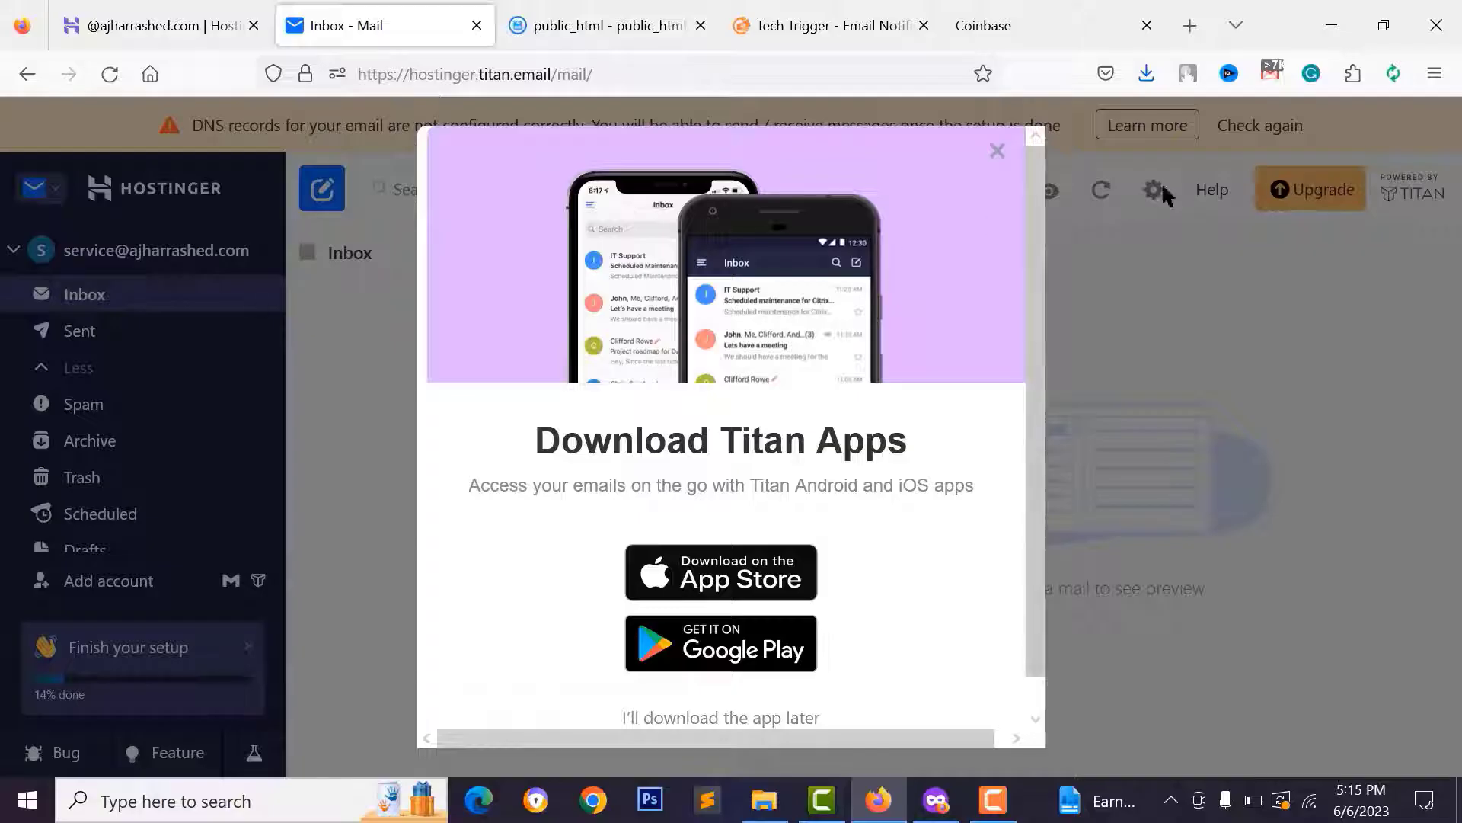
{"action": "left_click", "coordinate": [997, 152]}
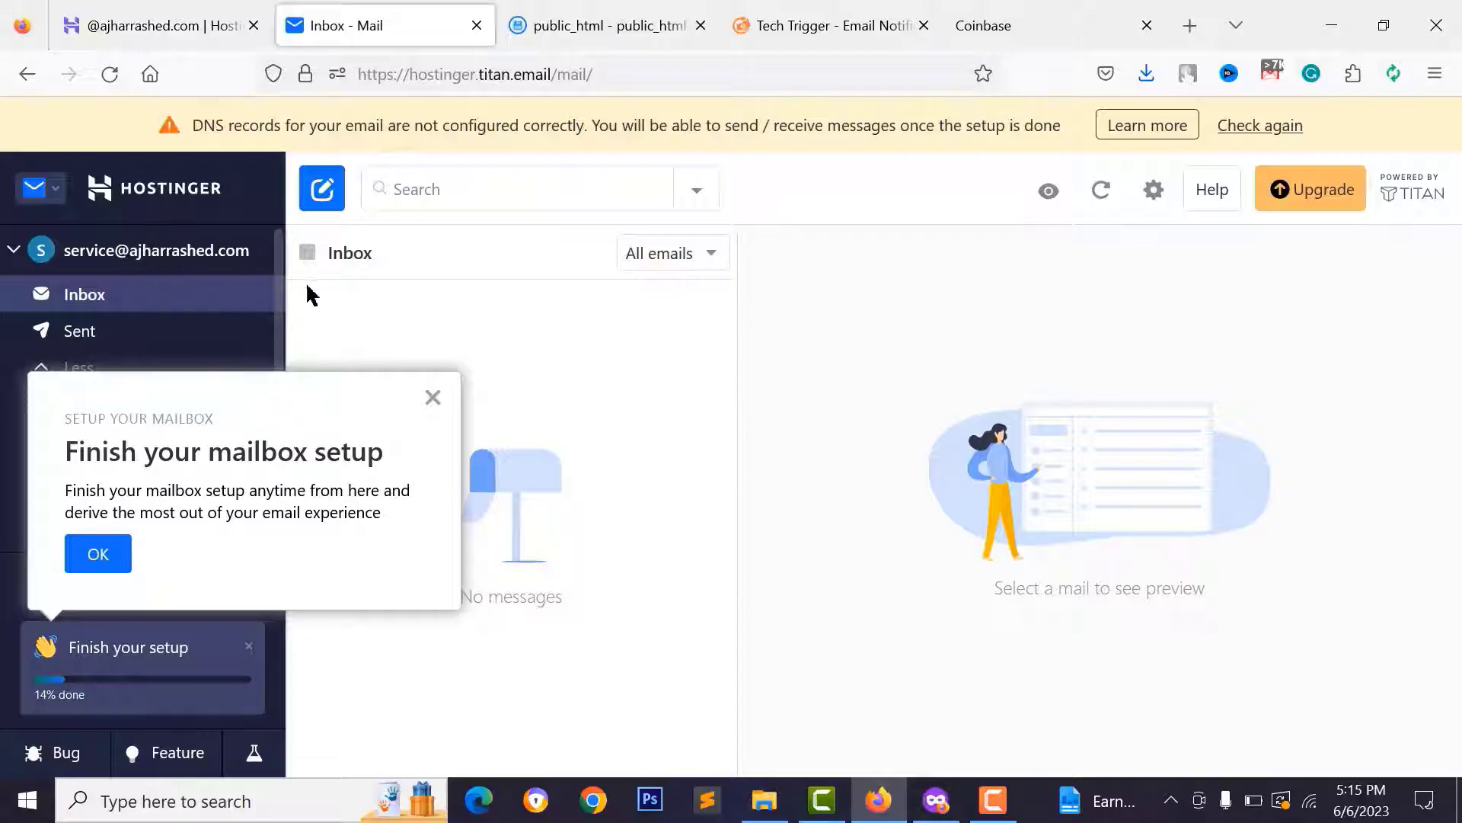
{"action": "left_click", "coordinate": [432, 398]}
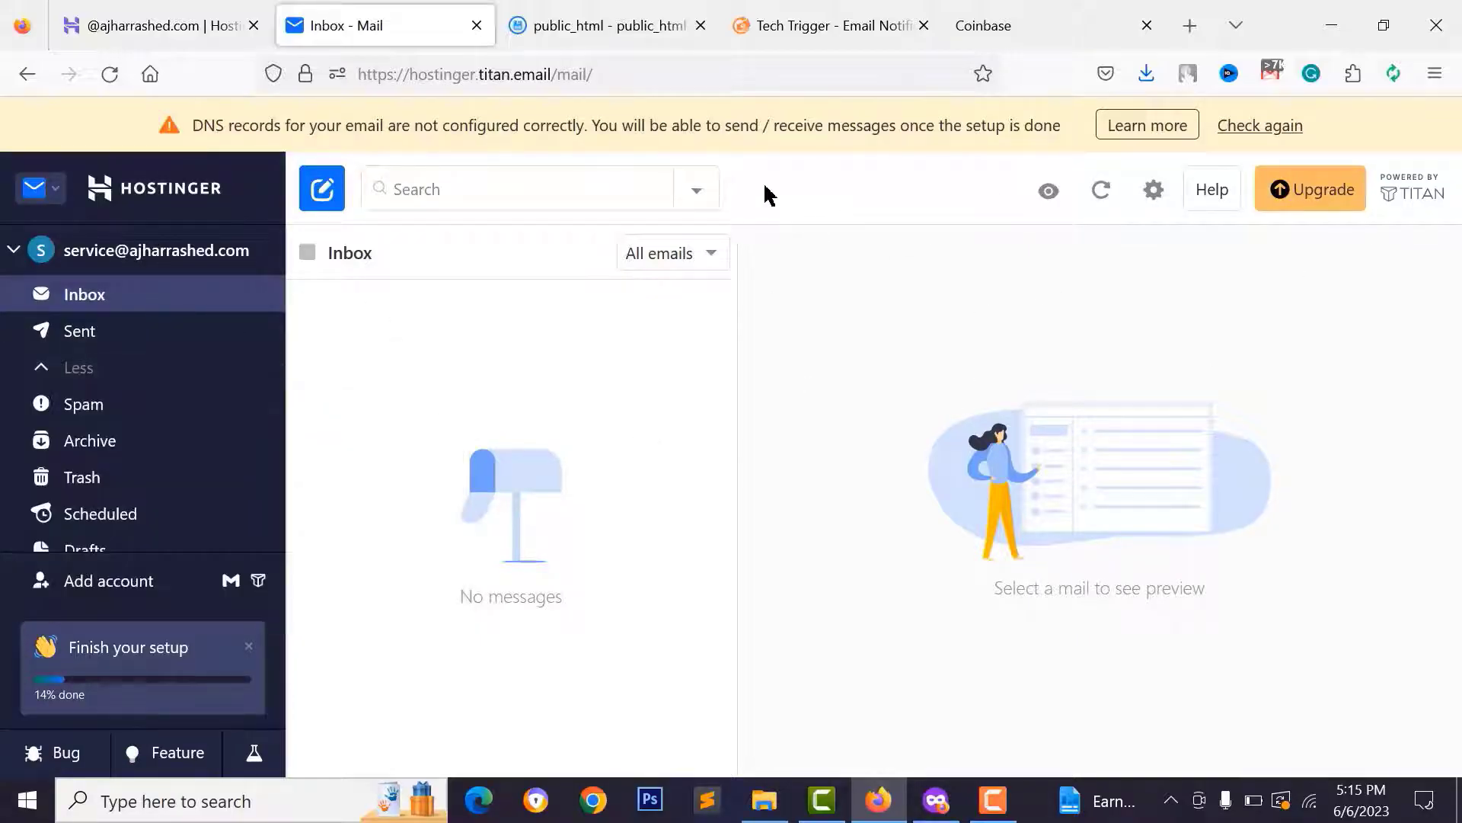
{"action": "left_click", "coordinate": [1154, 192]}
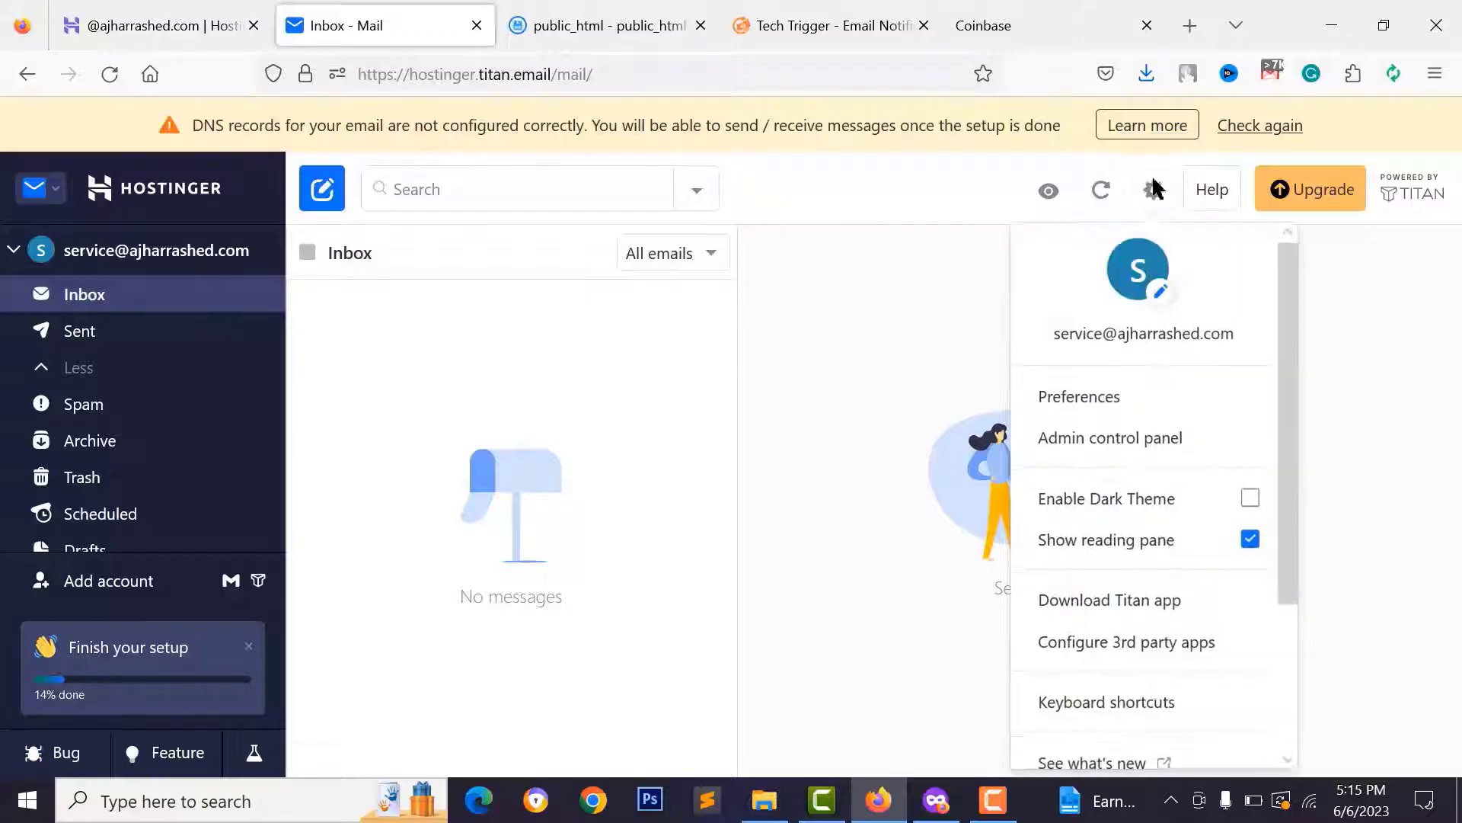
{"action": "scroll", "coordinate": [1105, 533], "scroll_direction": "down", "scroll_amount": 2}
{"action": "scroll", "coordinate": [1105, 563], "scroll_direction": "down", "scroll_amount": 1}
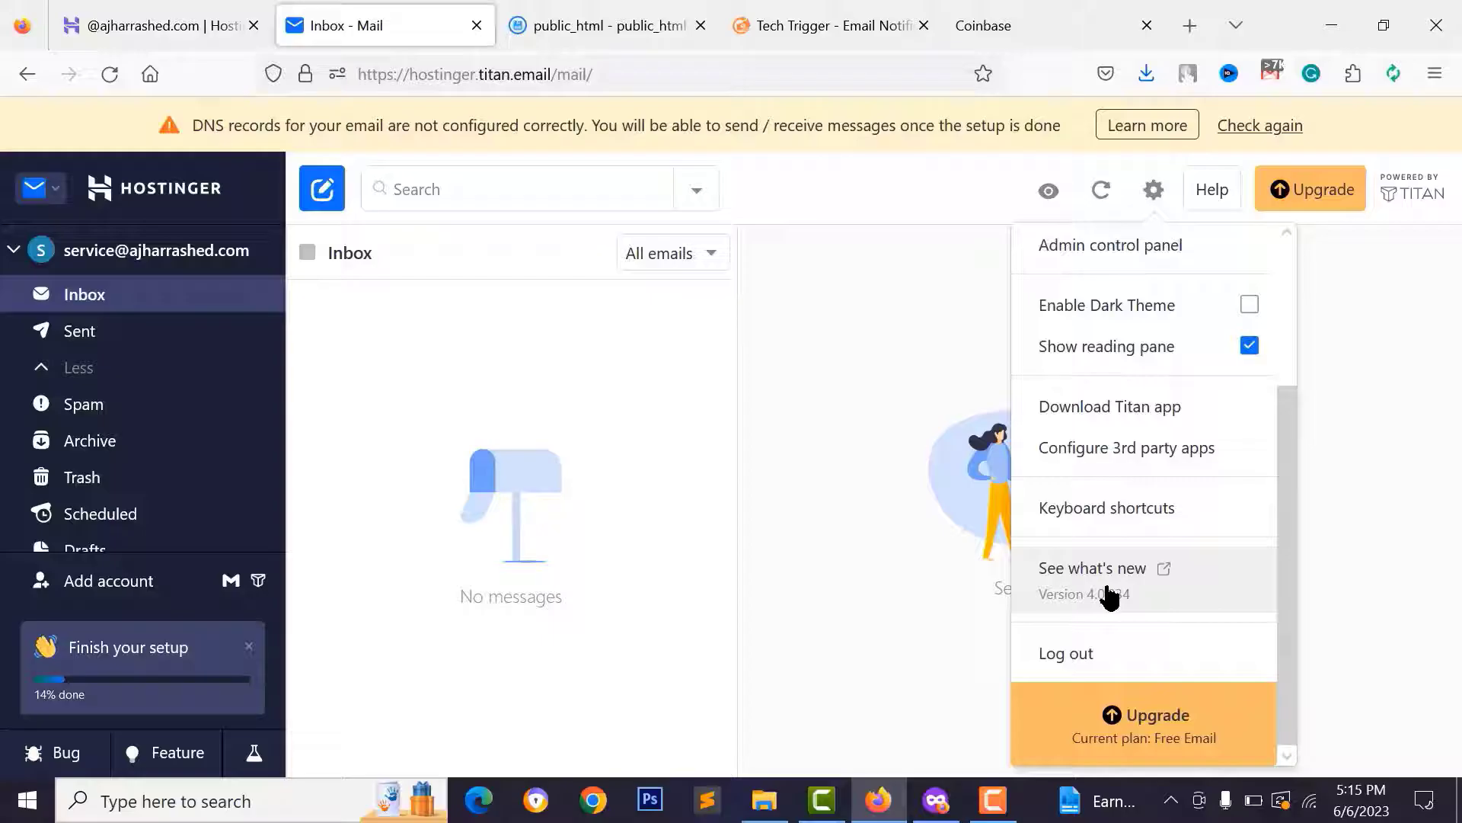
{"action": "left_click", "coordinate": [1120, 457]}
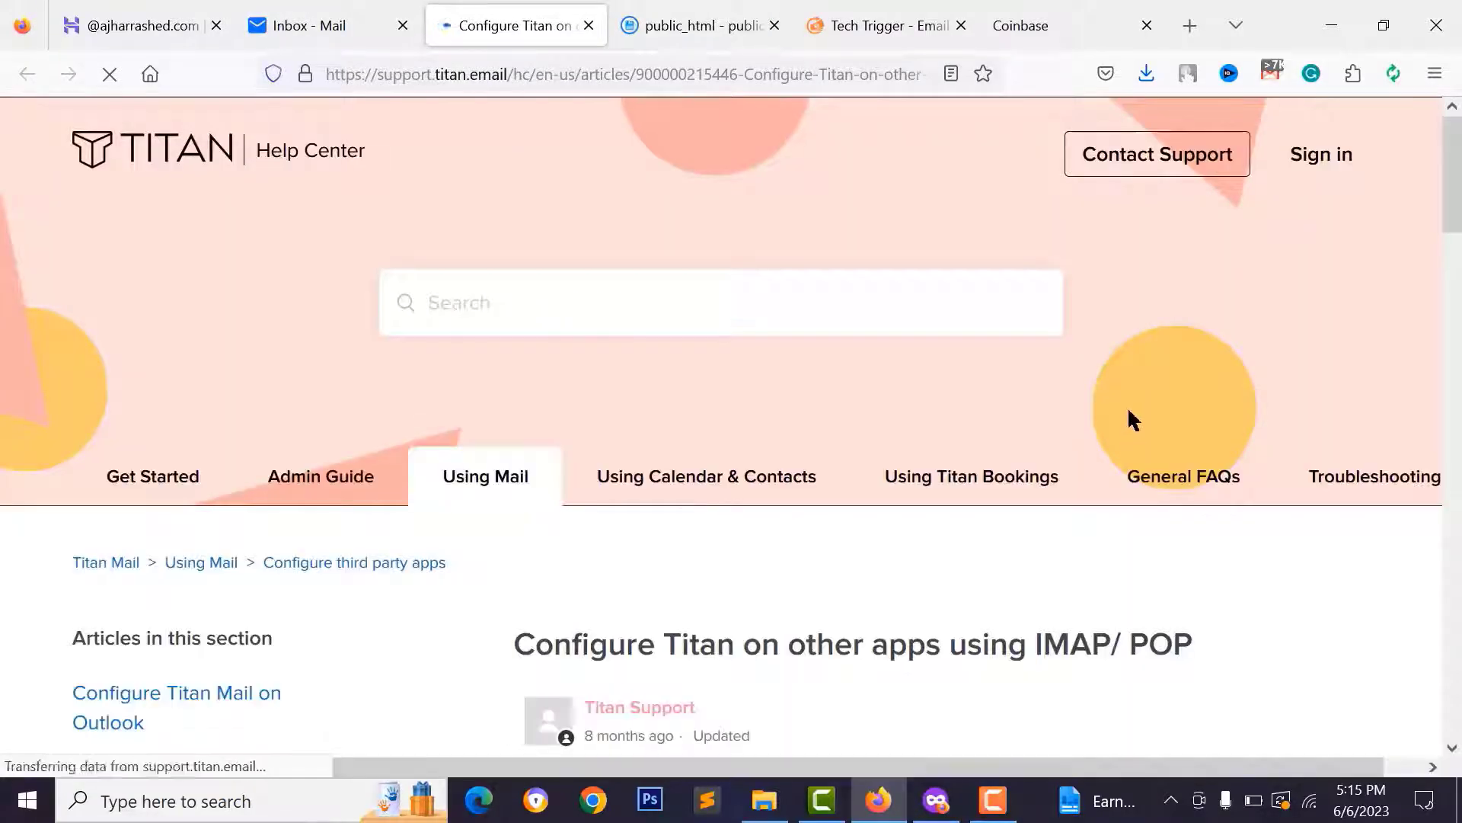
- Copy the outgoing server address smtp.titan.email from the IMAP section and return to the inbox
{"action": "scroll", "coordinate": [1127, 419], "scroll_direction": "down", "scroll_amount": 4}
{"action": "scroll", "coordinate": [922, 544], "scroll_direction": "down", "scroll_amount": 10}
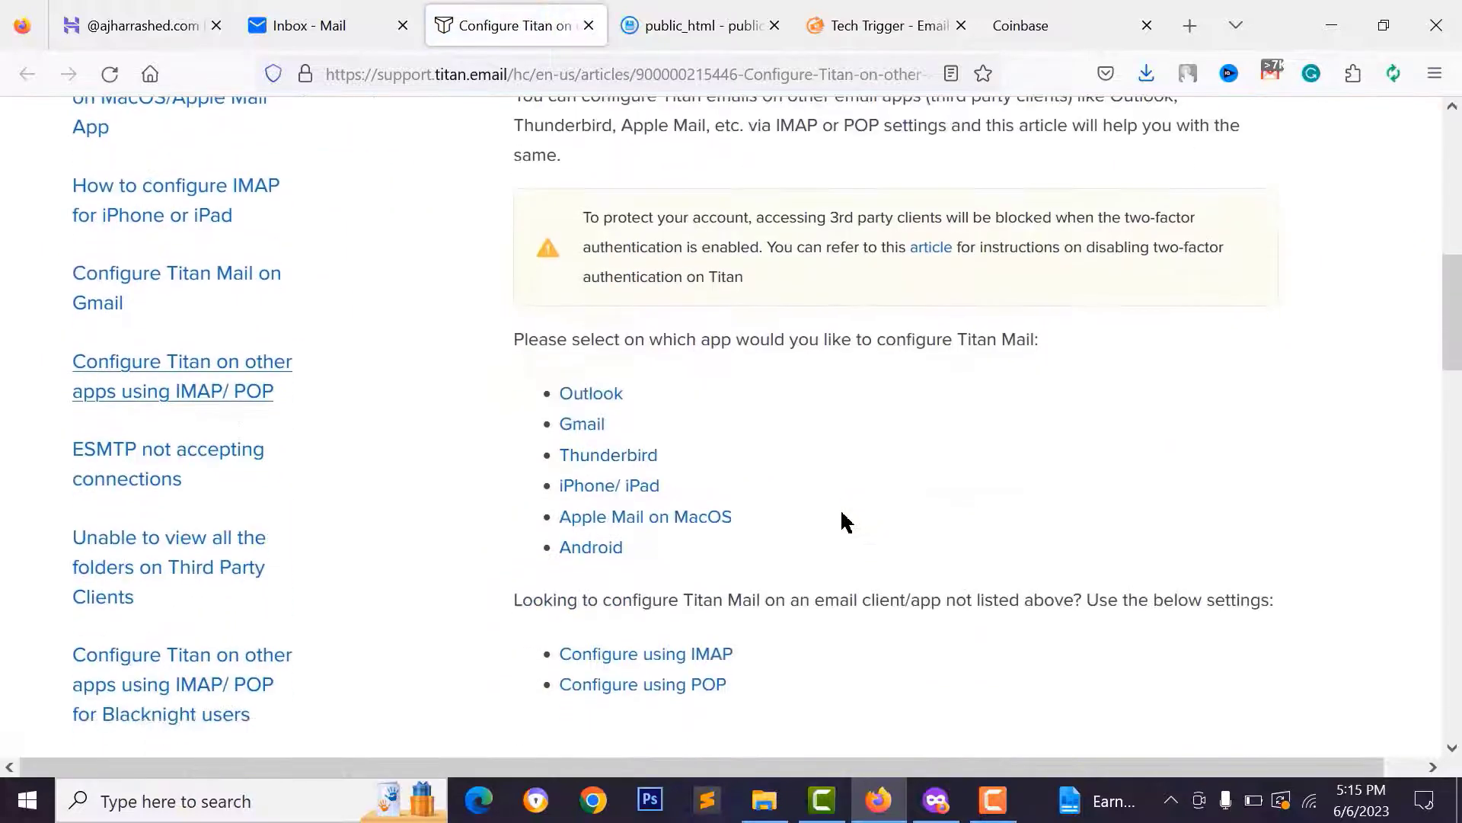
{"action": "scroll", "coordinate": [842, 521], "scroll_direction": "down", "scroll_amount": 4}
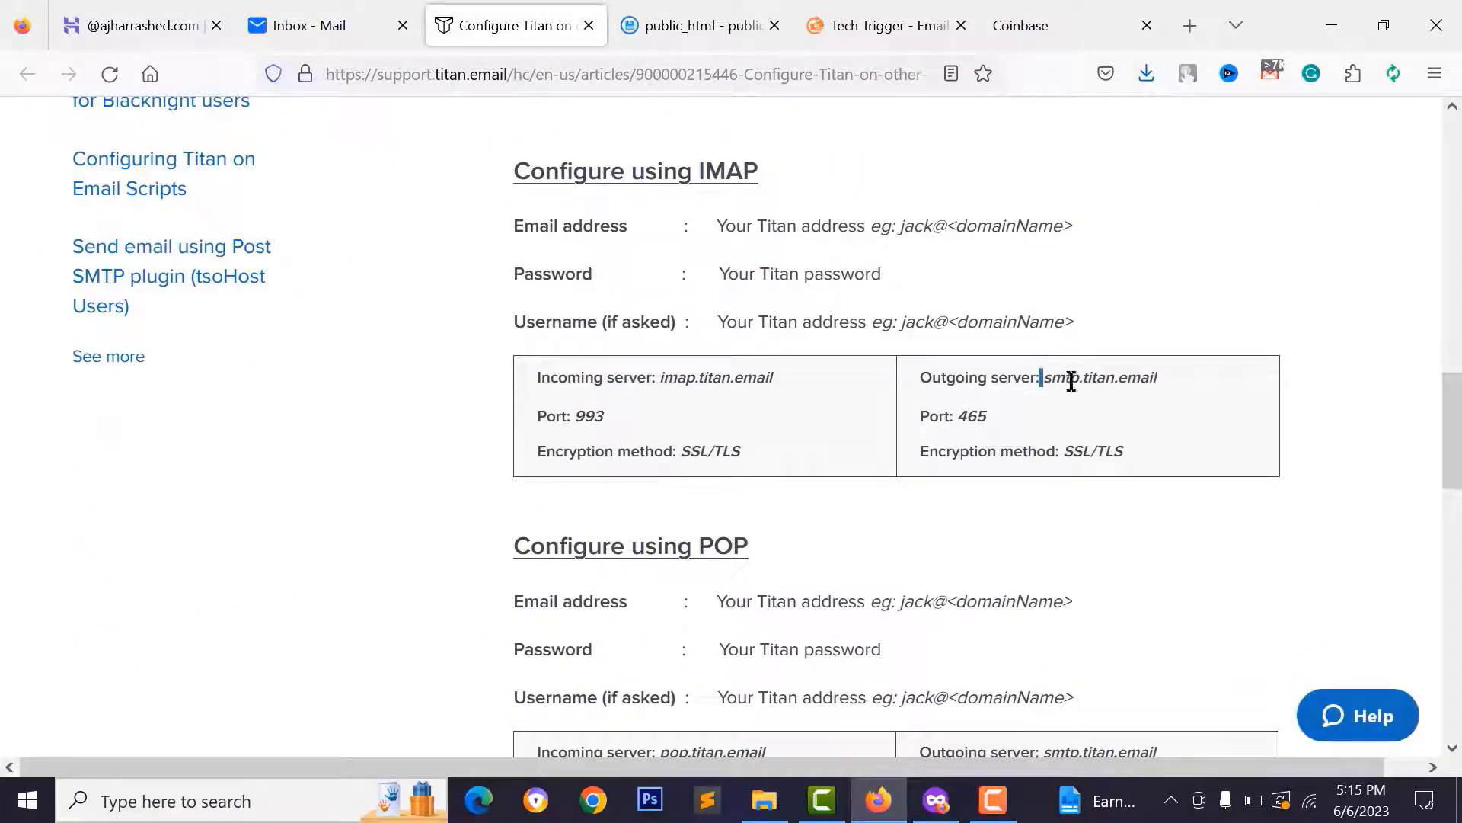
{"action": "mouse_move", "coordinate": [1070, 381]}
{"action": "left_mouse_down"}
{"action": "mouse_move", "coordinate": [1218, 402]}
{"action": "mouse_move", "coordinate": [1074, 378]}
{"action": "left_mouse_up"}
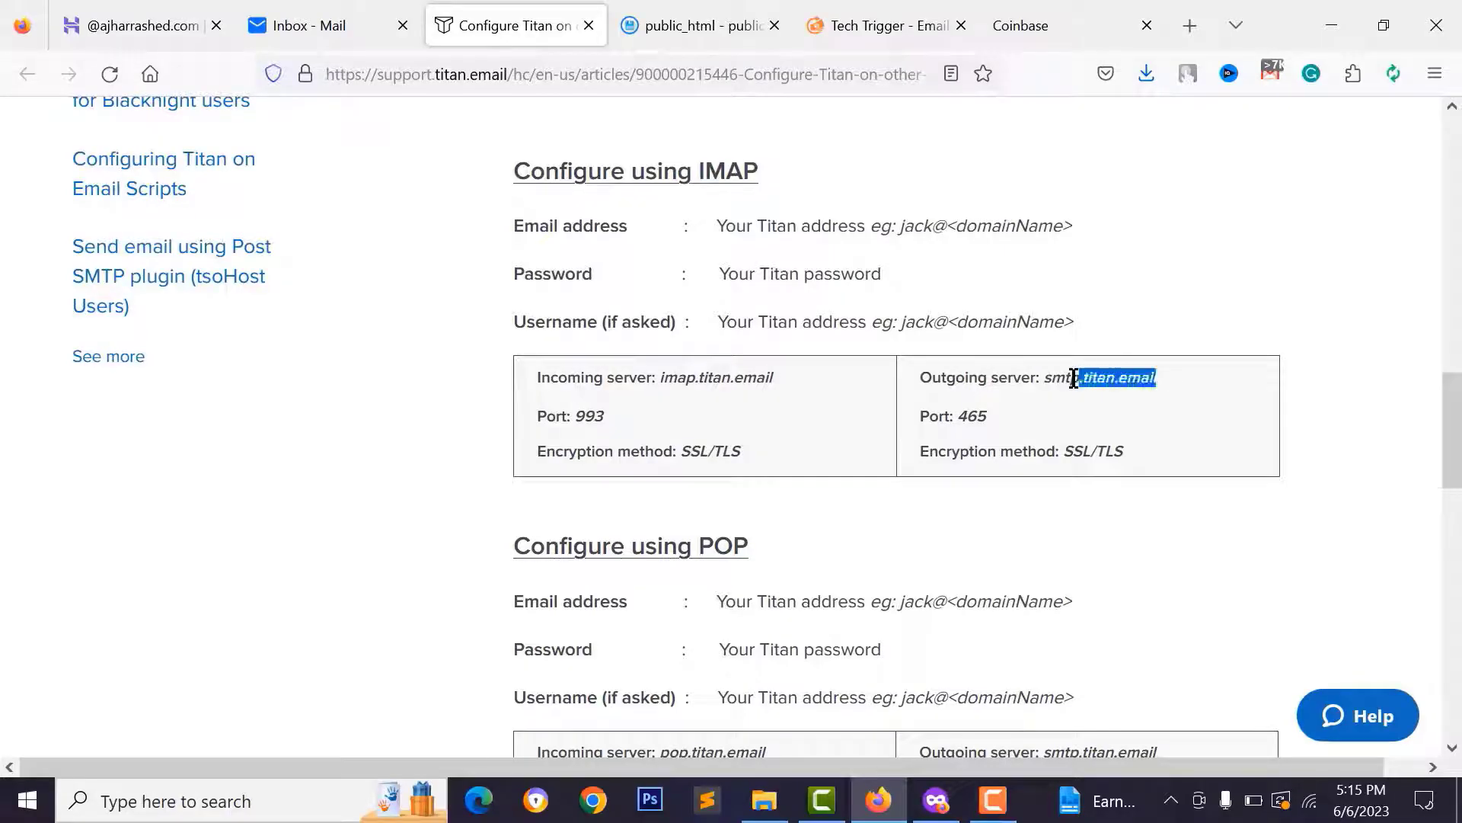
{"action": "right_click", "coordinate": [1062, 379]}
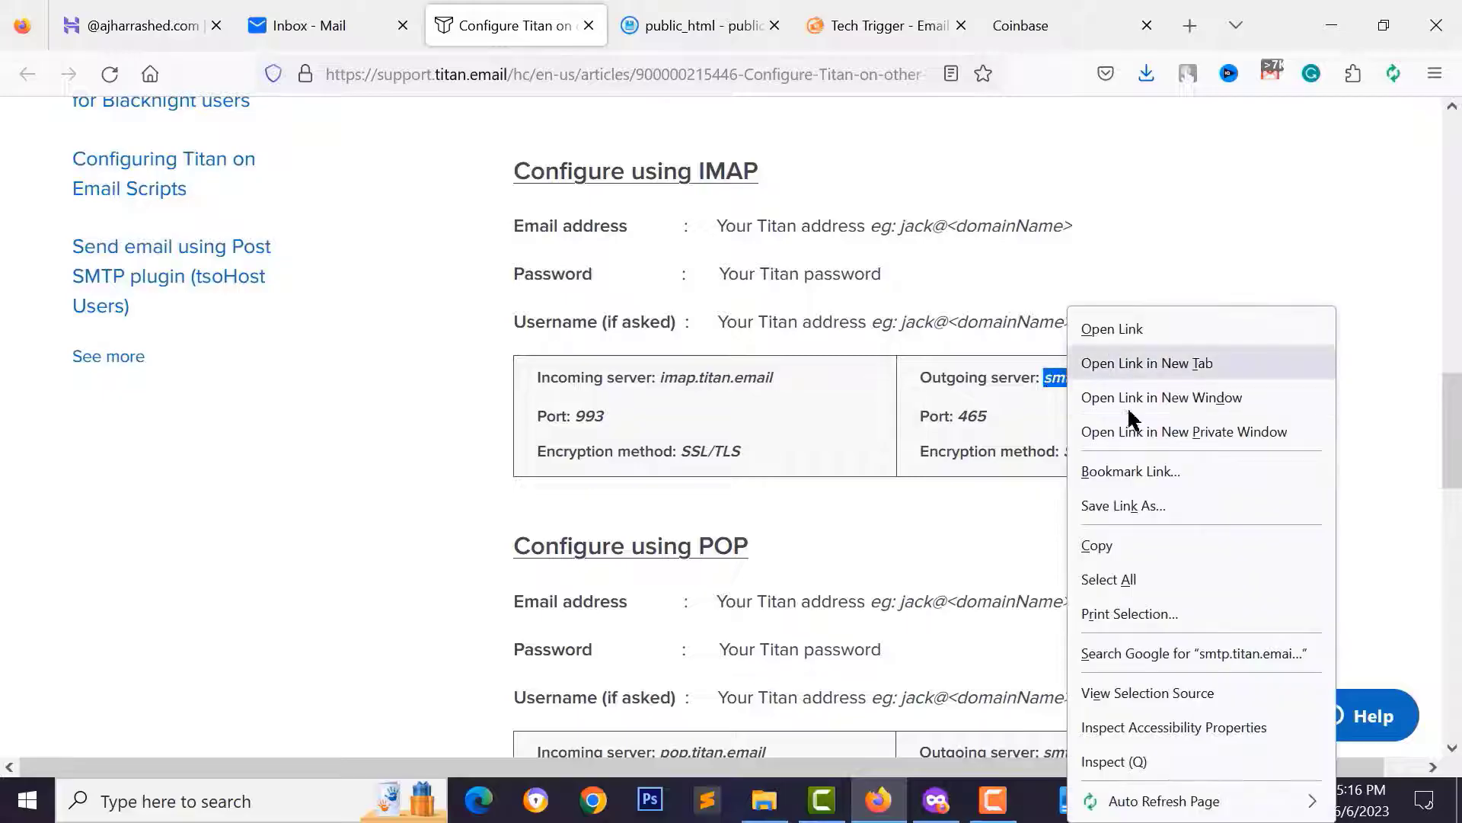
{"action": "left_click", "coordinate": [1104, 547]}
{"action": "left_click", "coordinate": [308, 26]}
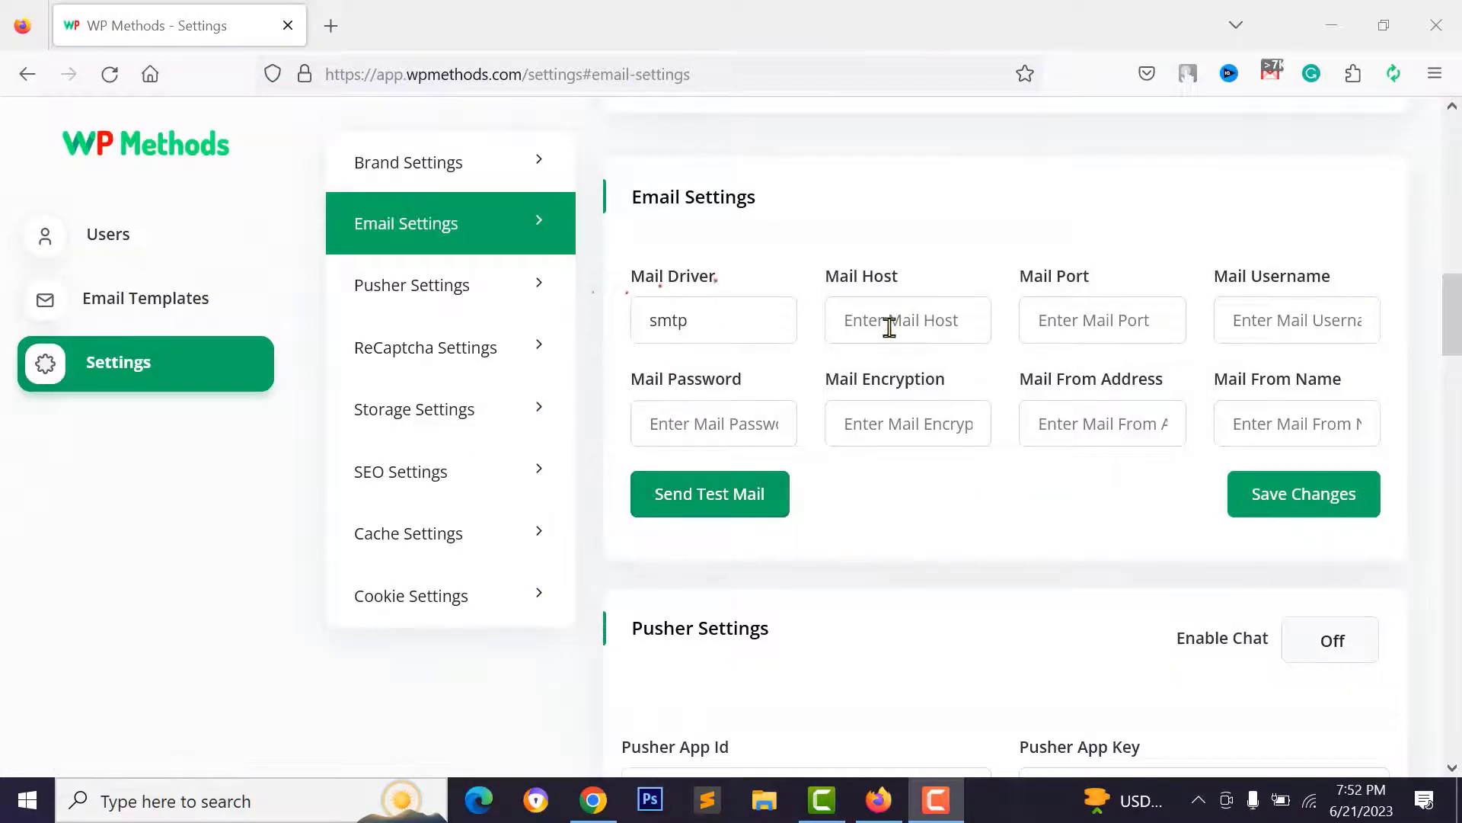
- Fill Mail Host with smtp.titan.email and Mail Port with 465 from the Titan article
{"action": "right_click", "coordinate": [890, 328]}
{"action": "left_click", "coordinate": [944, 496]}
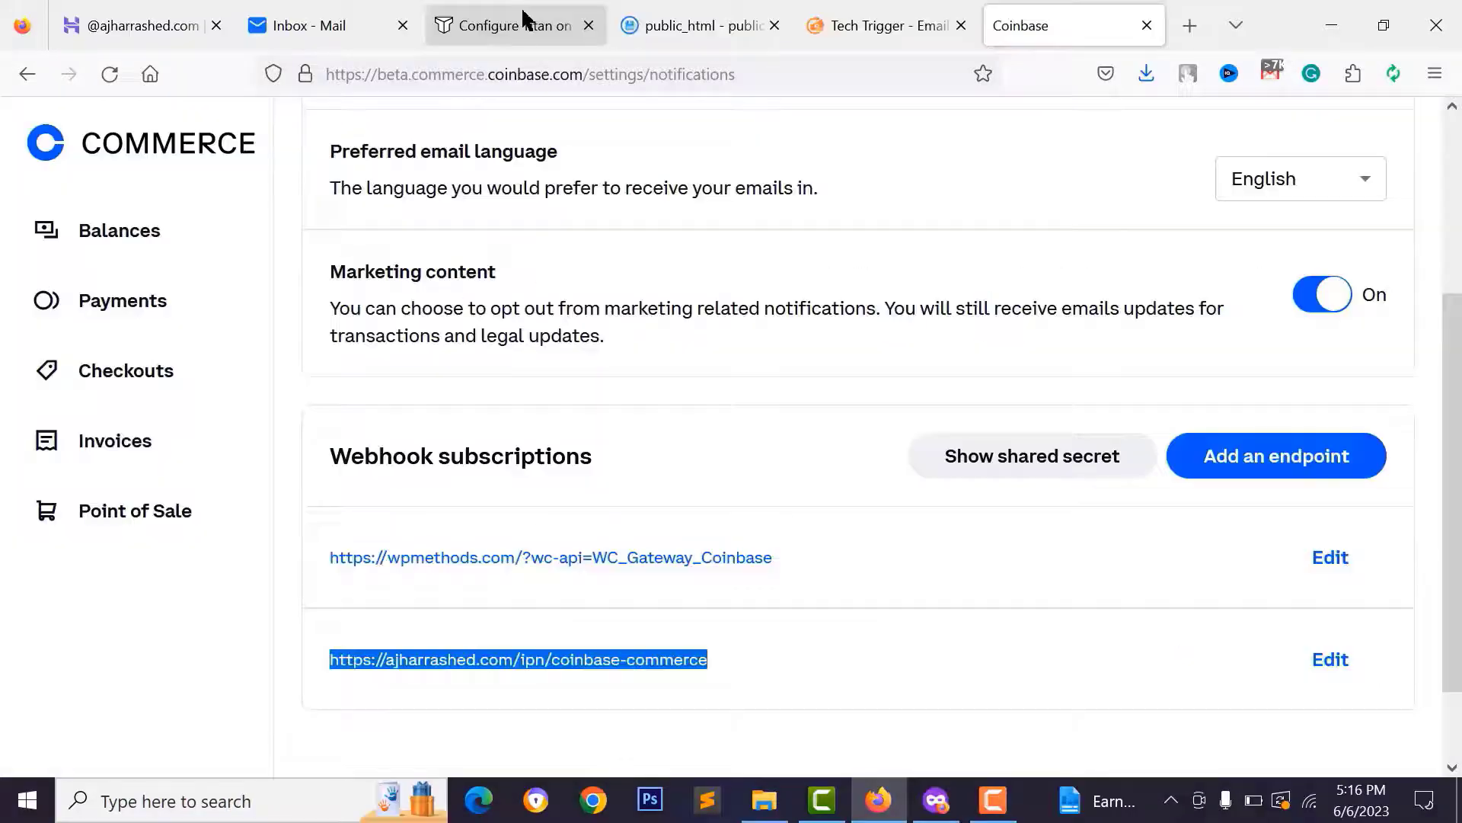
{"action": "left_click", "coordinate": [522, 19]}
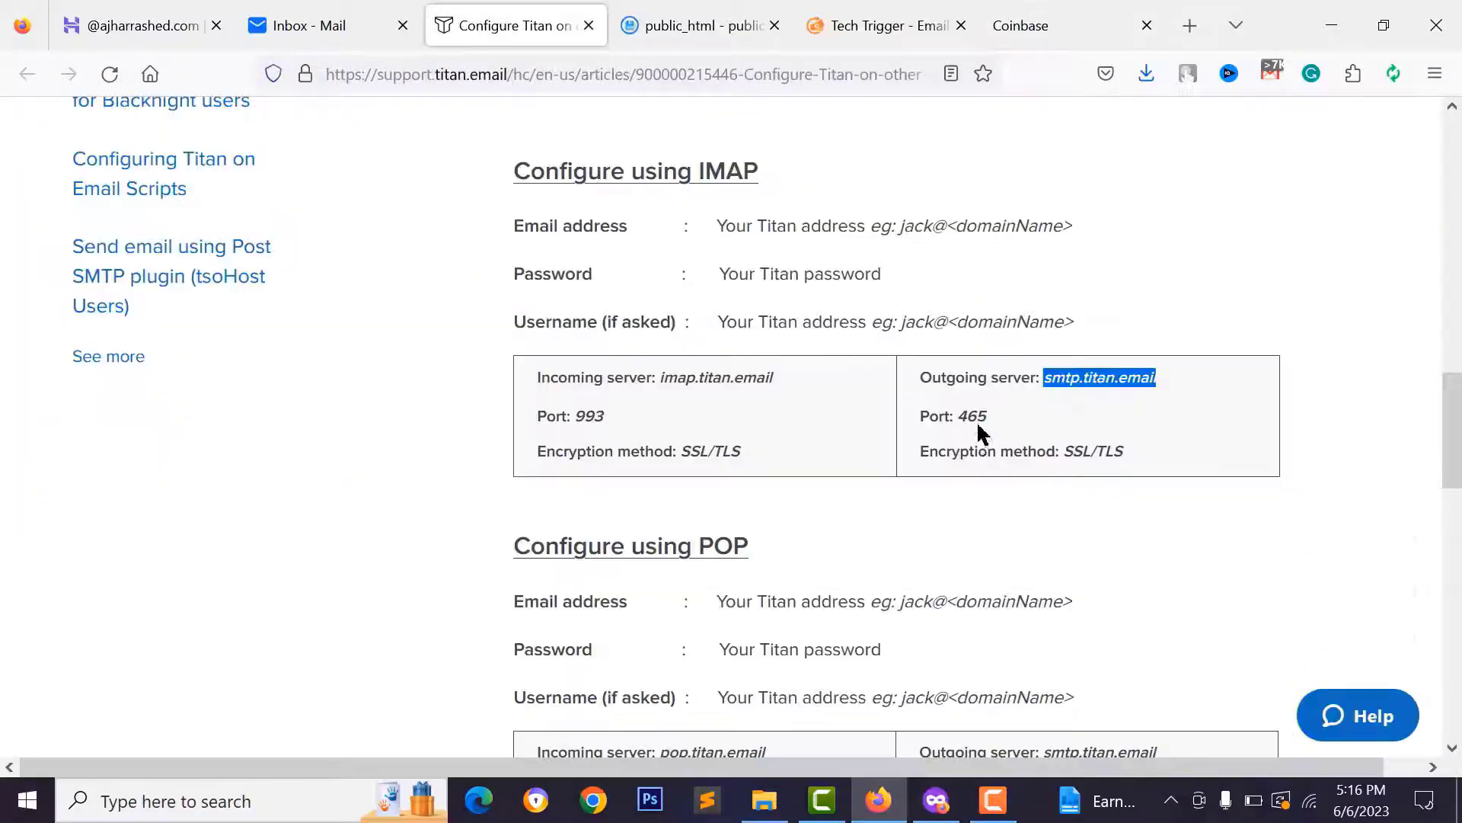
{"action": "left_click_drag", "start_coordinate": [960, 415], "coordinate": [1000, 423]}
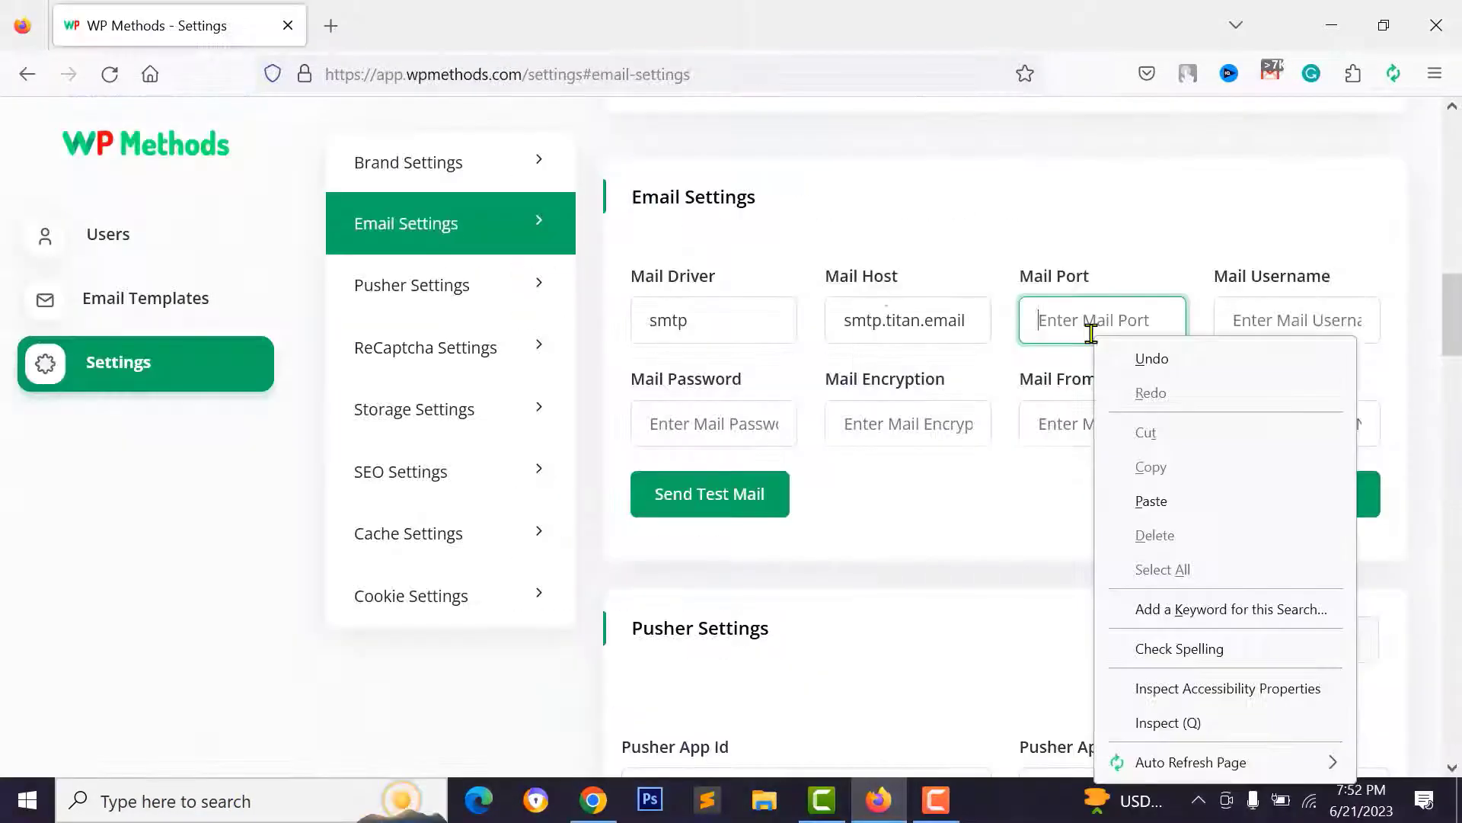
{"action": "left_click", "coordinate": [1141, 504]}
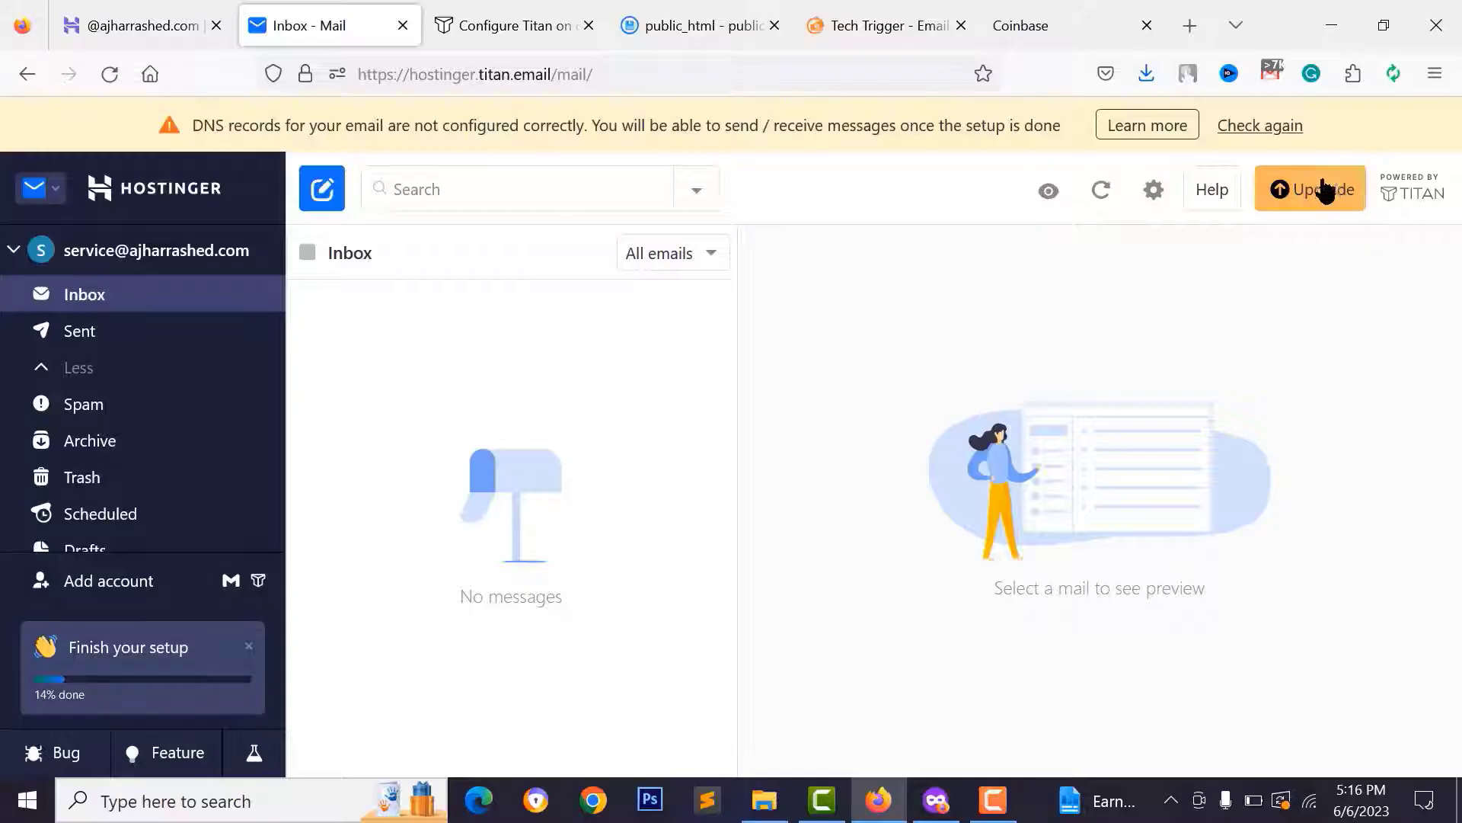
- Paste the mailbox address as username, paste the mail password, and set encryption to ssl
{"action": "left_click_drag", "start_coordinate": [255, 256], "coordinate": [62, 267]}
{"action": "key", "text": "ctrl+c"}
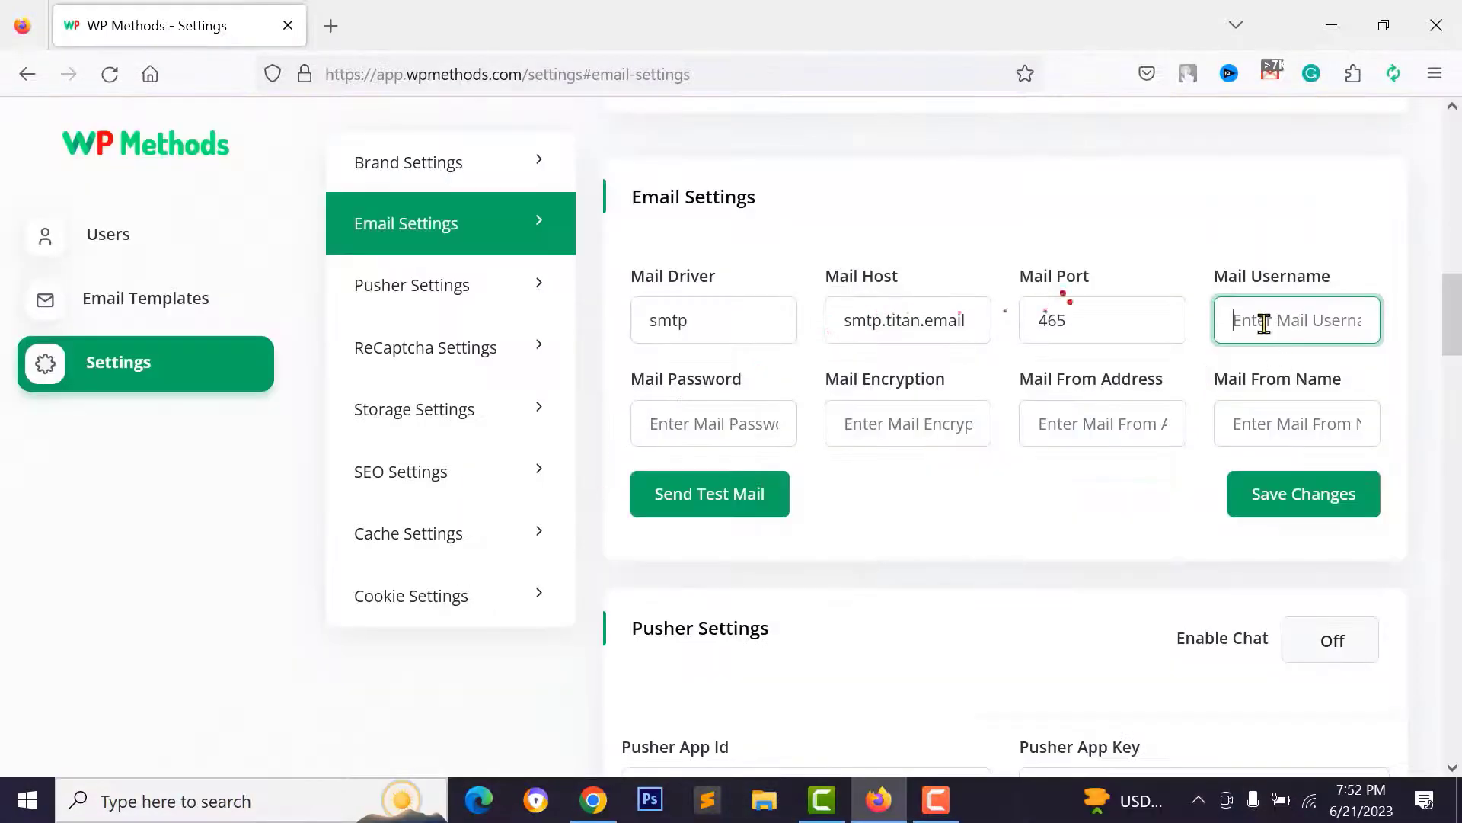
{"action": "right_click", "coordinate": [1259, 323]}
{"action": "left_click", "coordinate": [1256, 491]}
{"action": "left_click", "coordinate": [711, 424]}
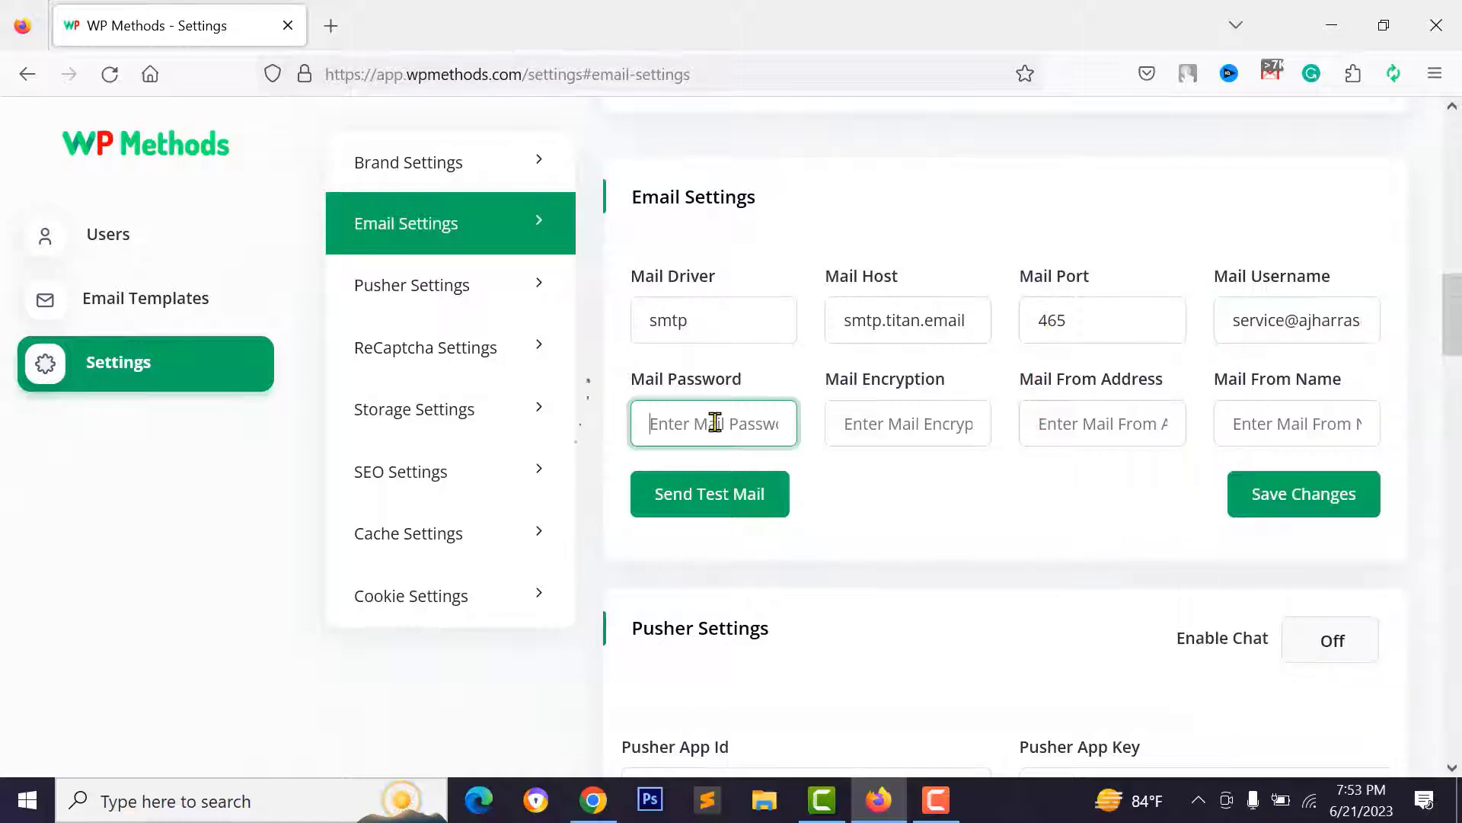
{"action": "right_click", "coordinate": [716, 424]}
{"action": "left_click", "coordinate": [769, 168]}
{"action": "left_click", "coordinate": [884, 427]}
{"action": "type", "text": "ssl"}
{"action": "left_click", "coordinate": [1093, 432]}
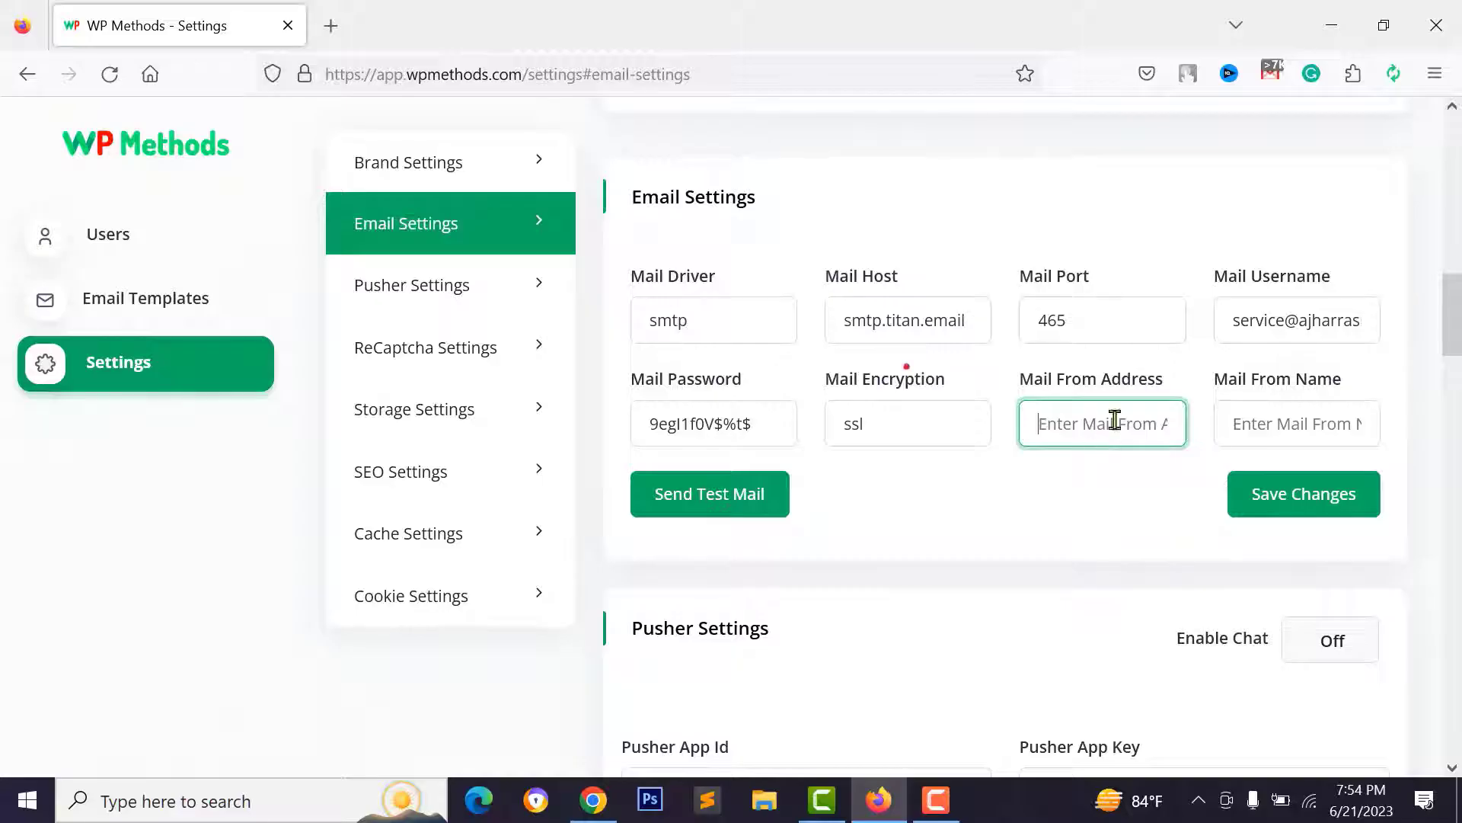
- Copy the username into Mail From Address, fill the From Name, and save the email settings
{"action": "triple_click", "coordinate": [1280, 315]}
{"action": "right_click", "coordinate": [1281, 315]}
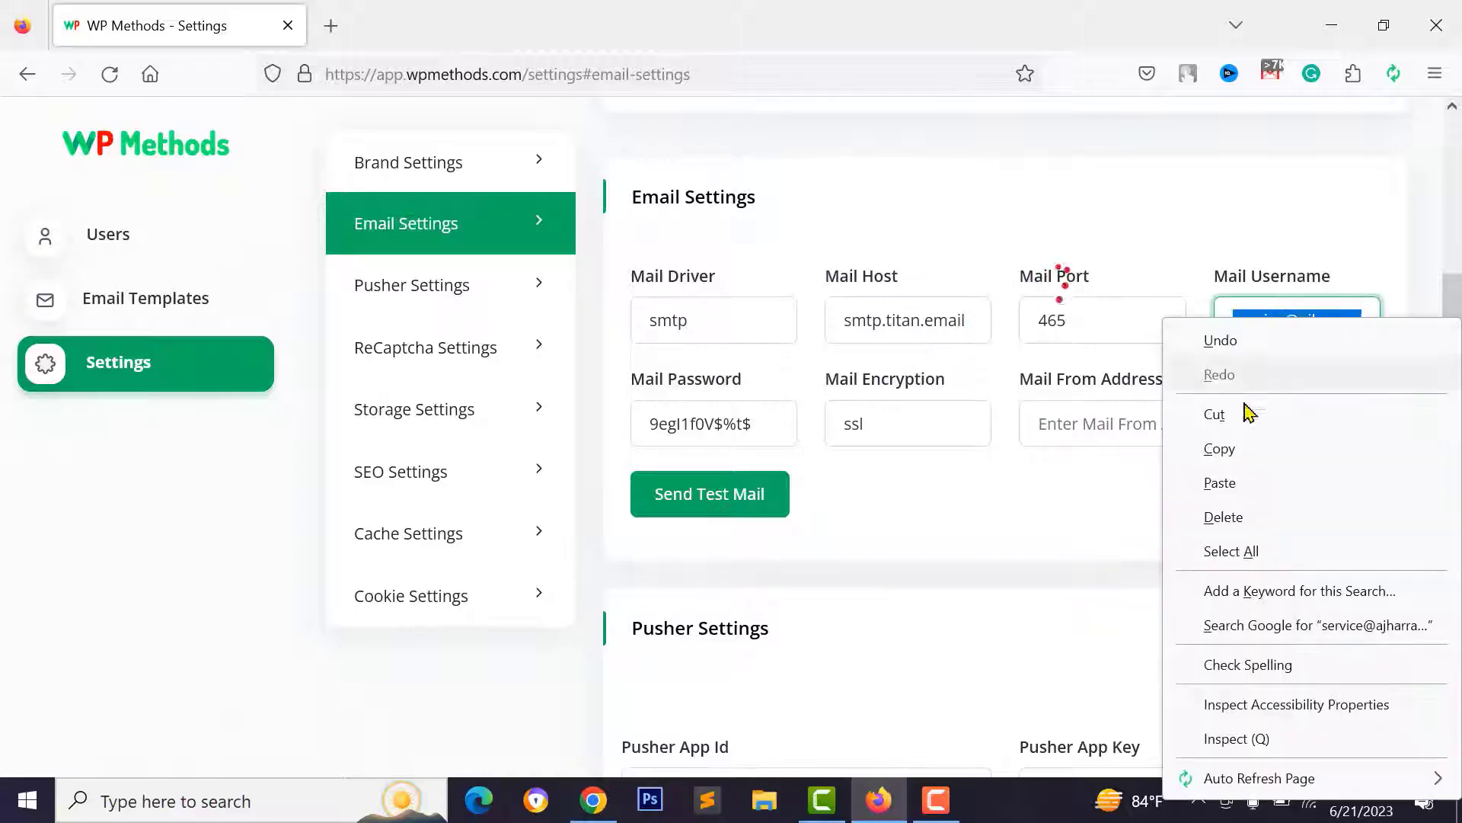
{"action": "left_click", "coordinate": [1220, 449]}
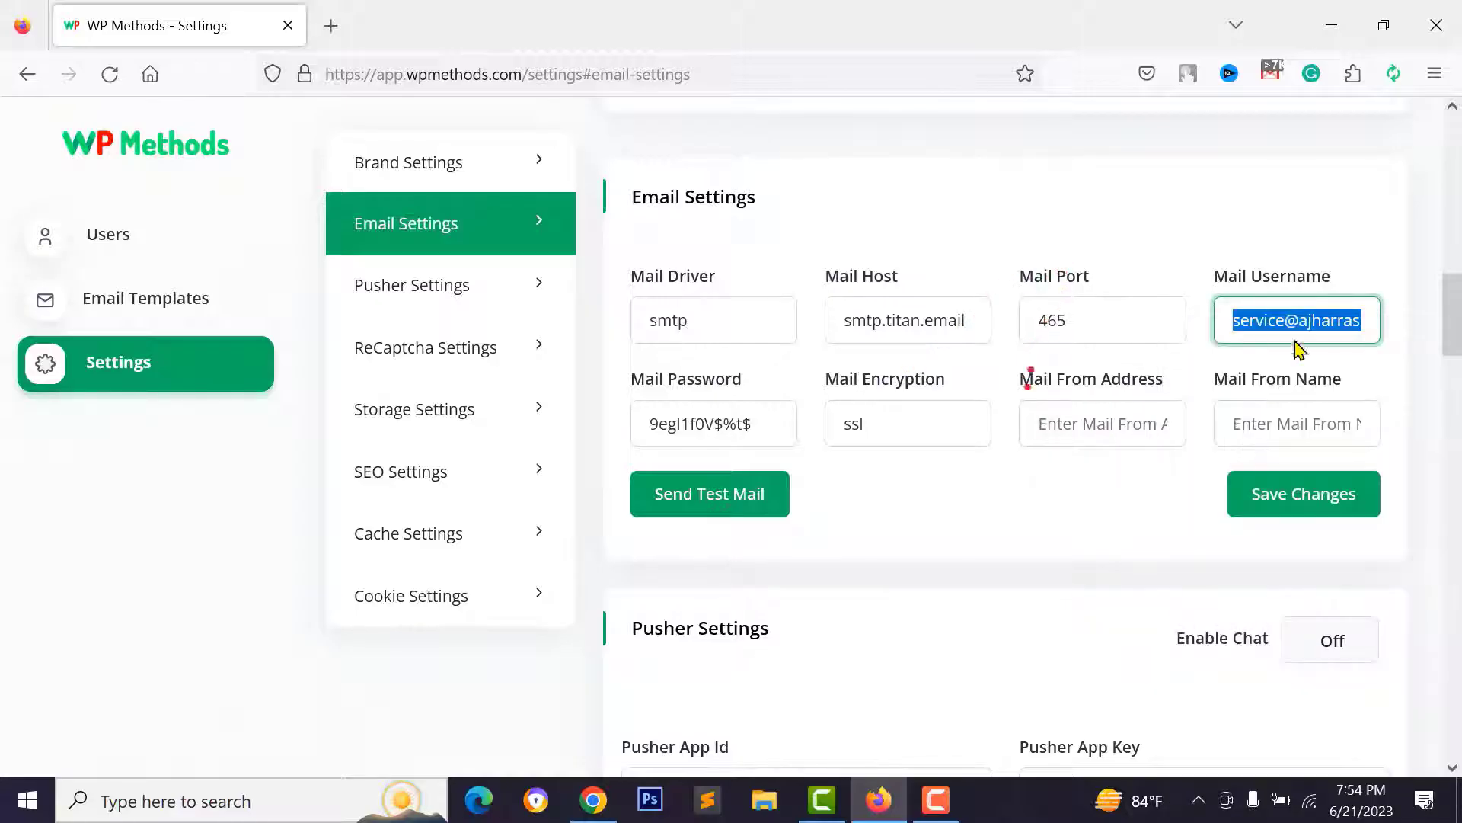
{"action": "right_click", "coordinate": [1110, 429]}
{"action": "left_click", "coordinate": [1177, 163]}
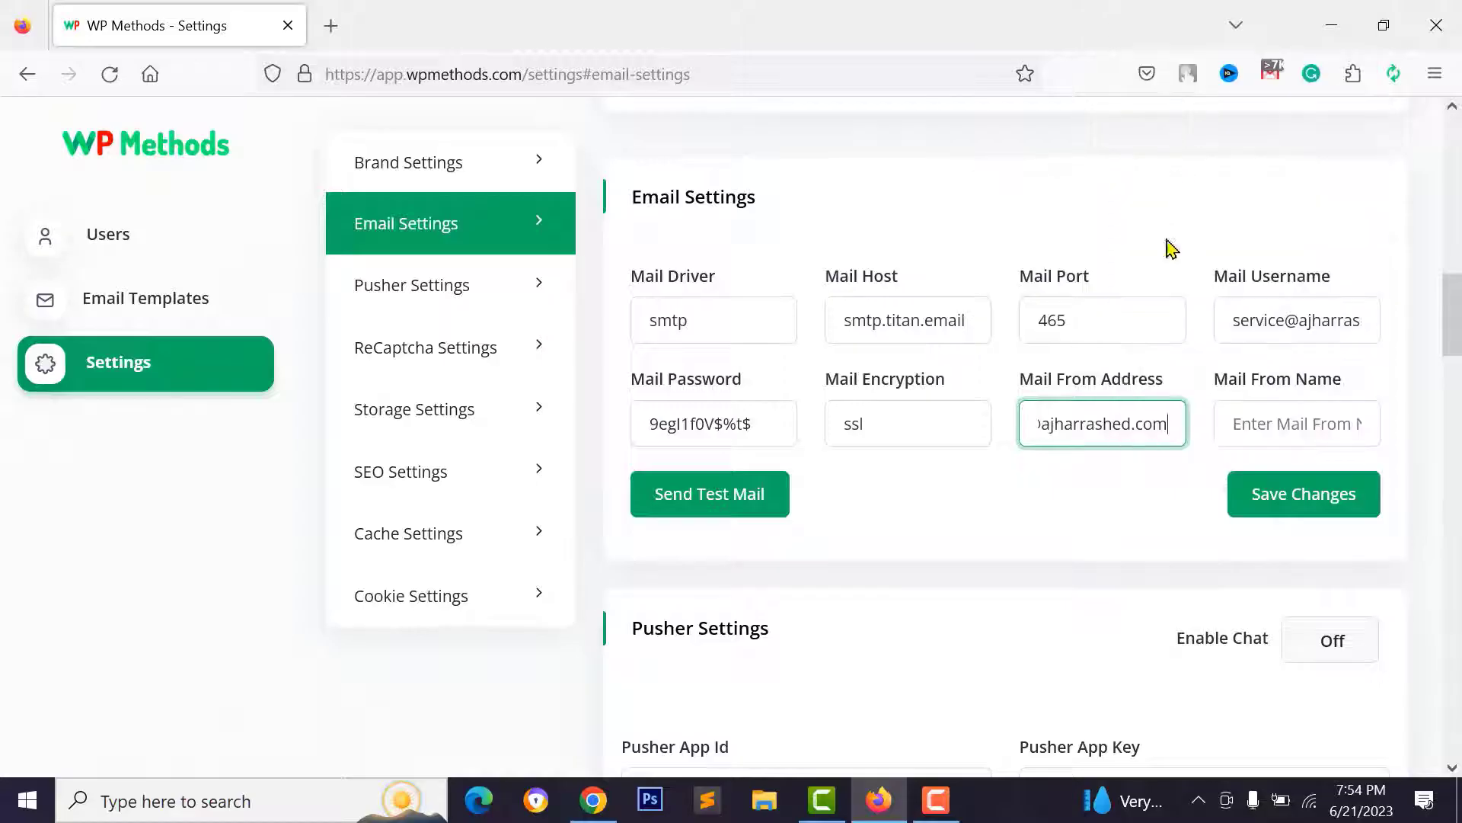
{"action": "left_click", "coordinate": [1284, 431]}
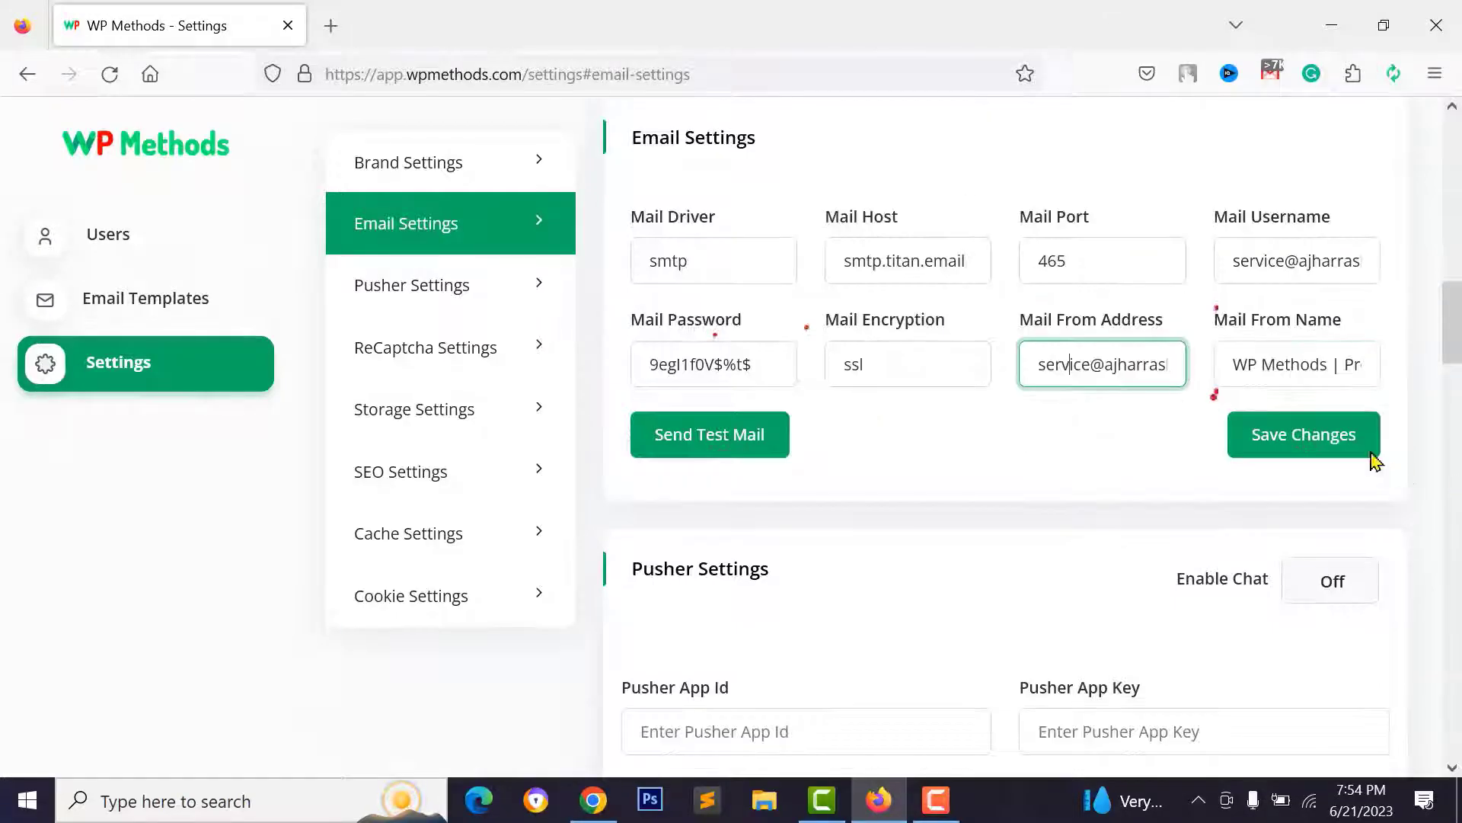
{"action": "left_click", "coordinate": [1276, 438]}
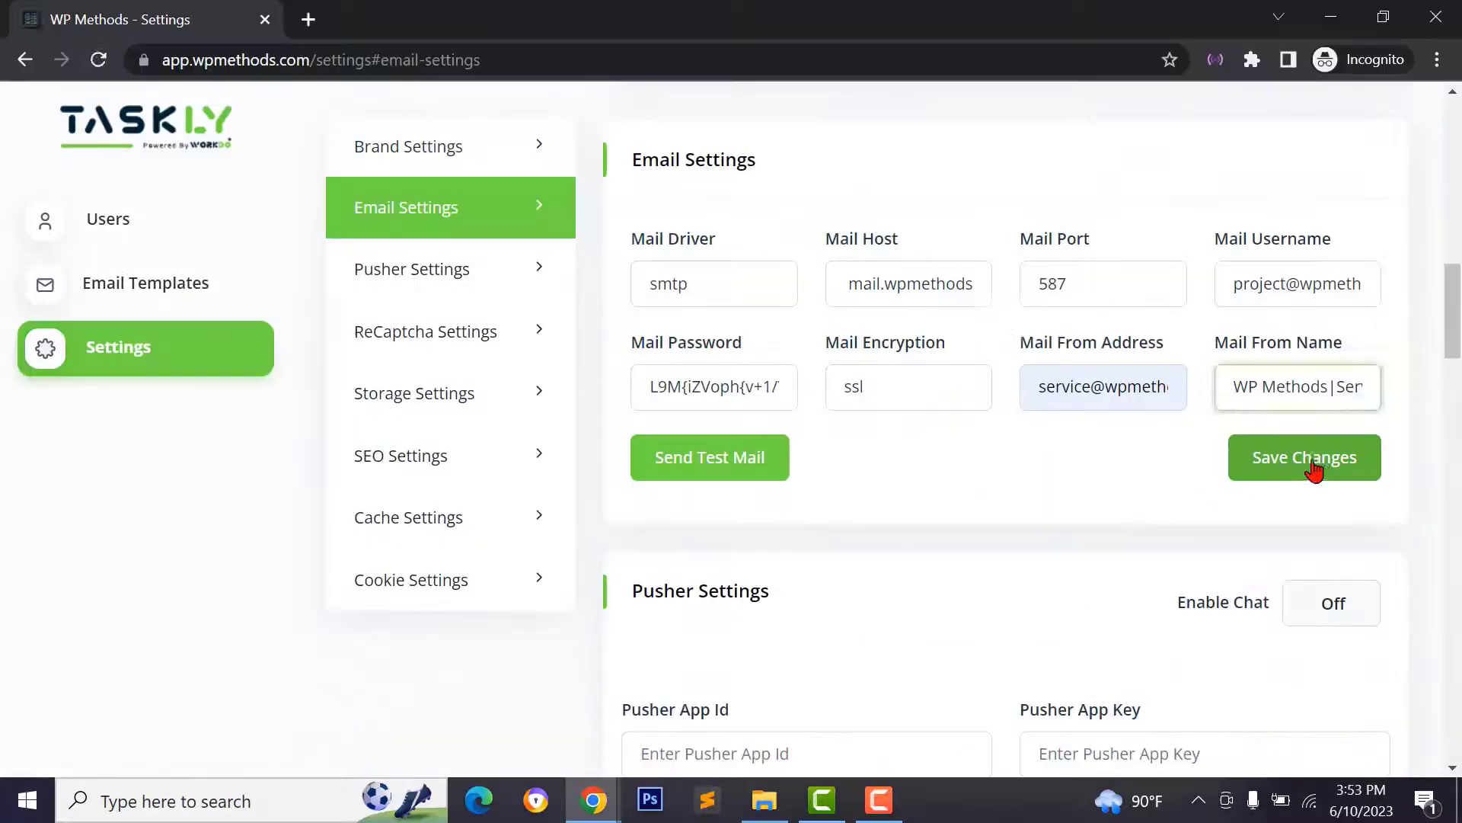
{"action": "left_click", "coordinate": [1306, 457]}
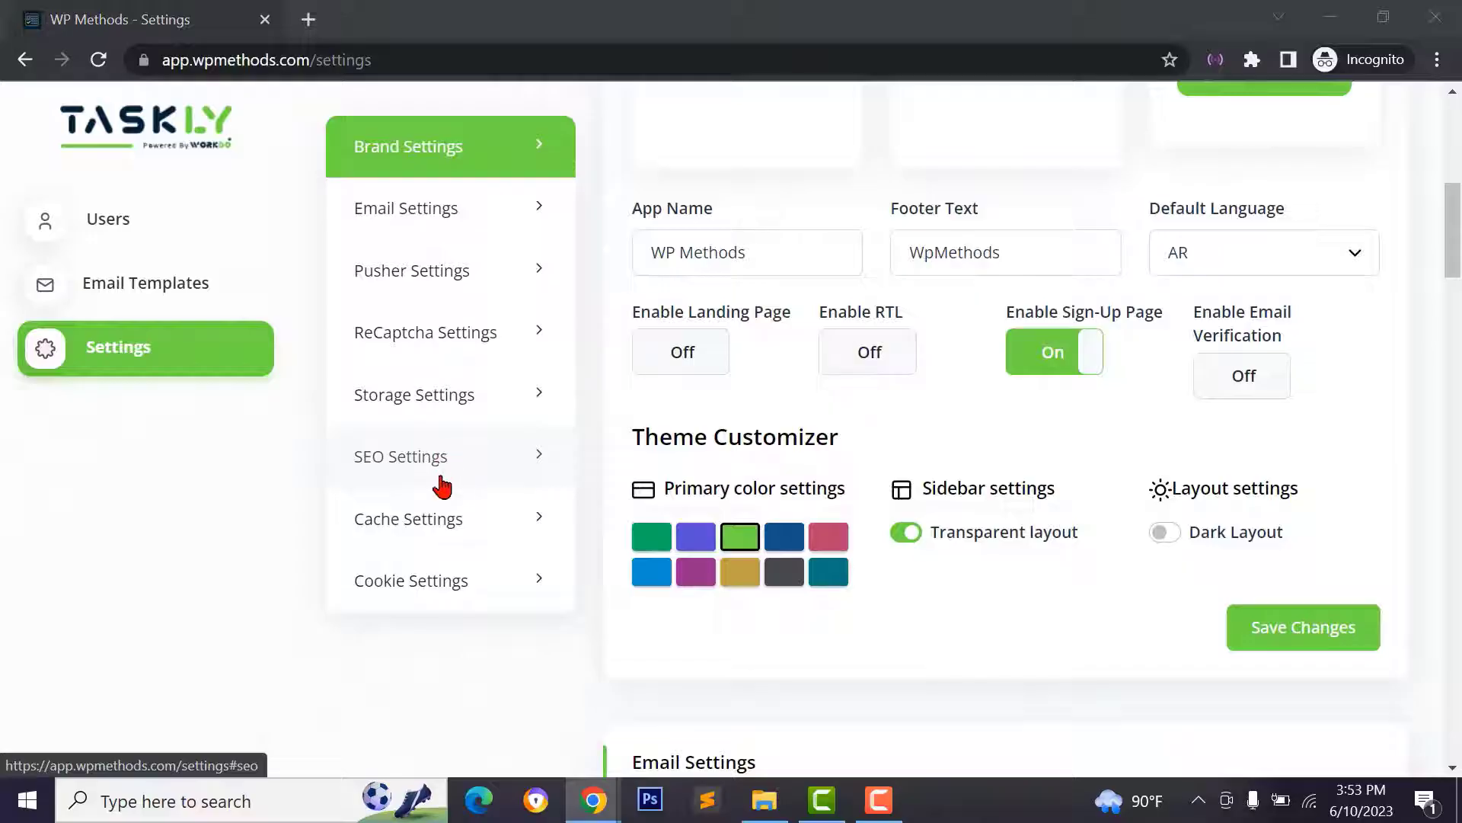
- Replace the SEO meta keywords with 'WP Methods | Projetcs'
{"action": "left_click", "coordinate": [422, 463]}
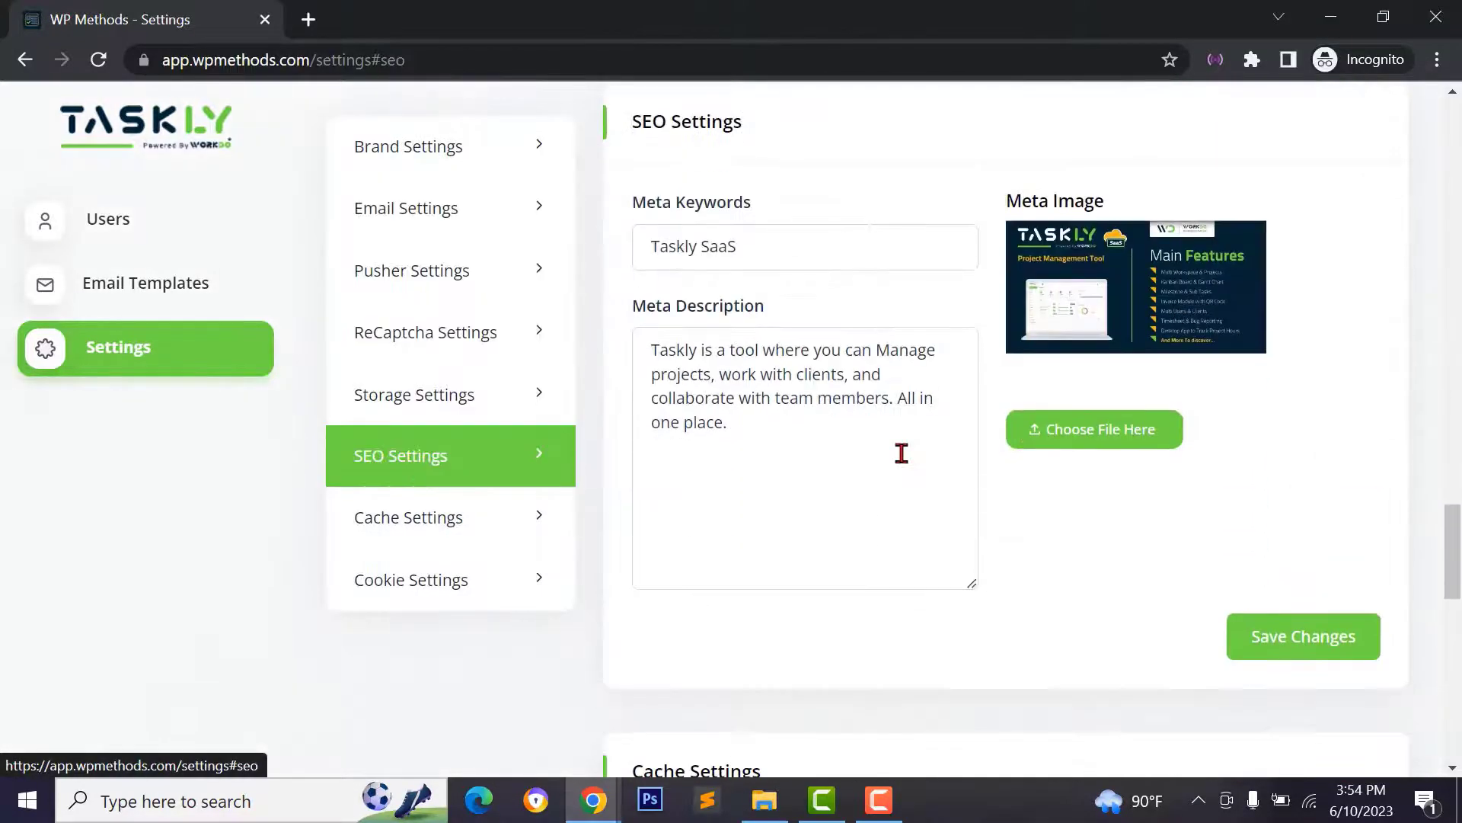
{"action": "left_click", "coordinate": [849, 436]}
{"action": "left_click", "coordinate": [798, 257]}
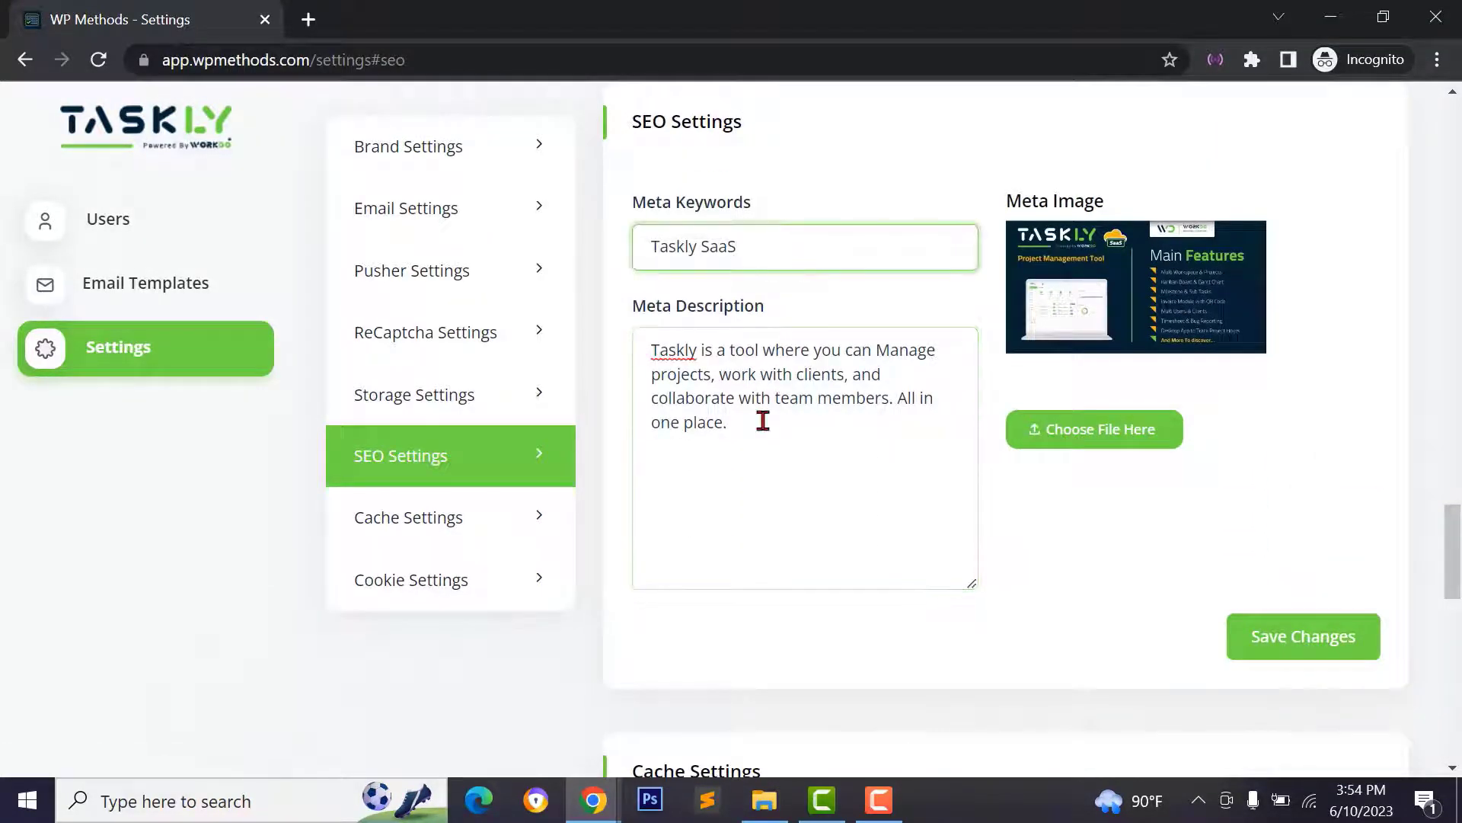
{"action": "left_click", "coordinate": [761, 418]}
{"action": "left_click_drag", "start_coordinate": [774, 244], "coordinate": [645, 257]}
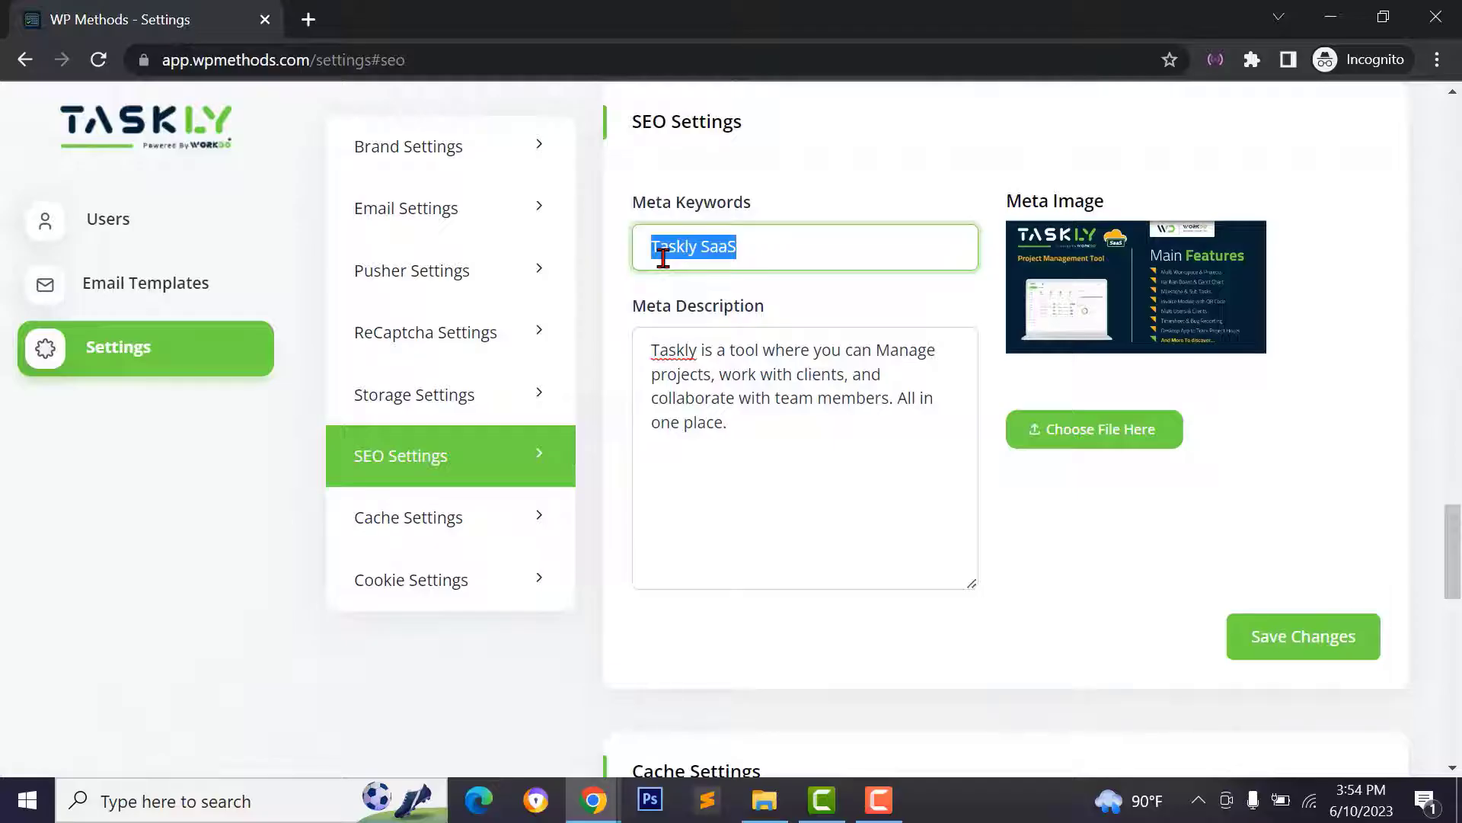
{"action": "type", "text": "WP Methods "}
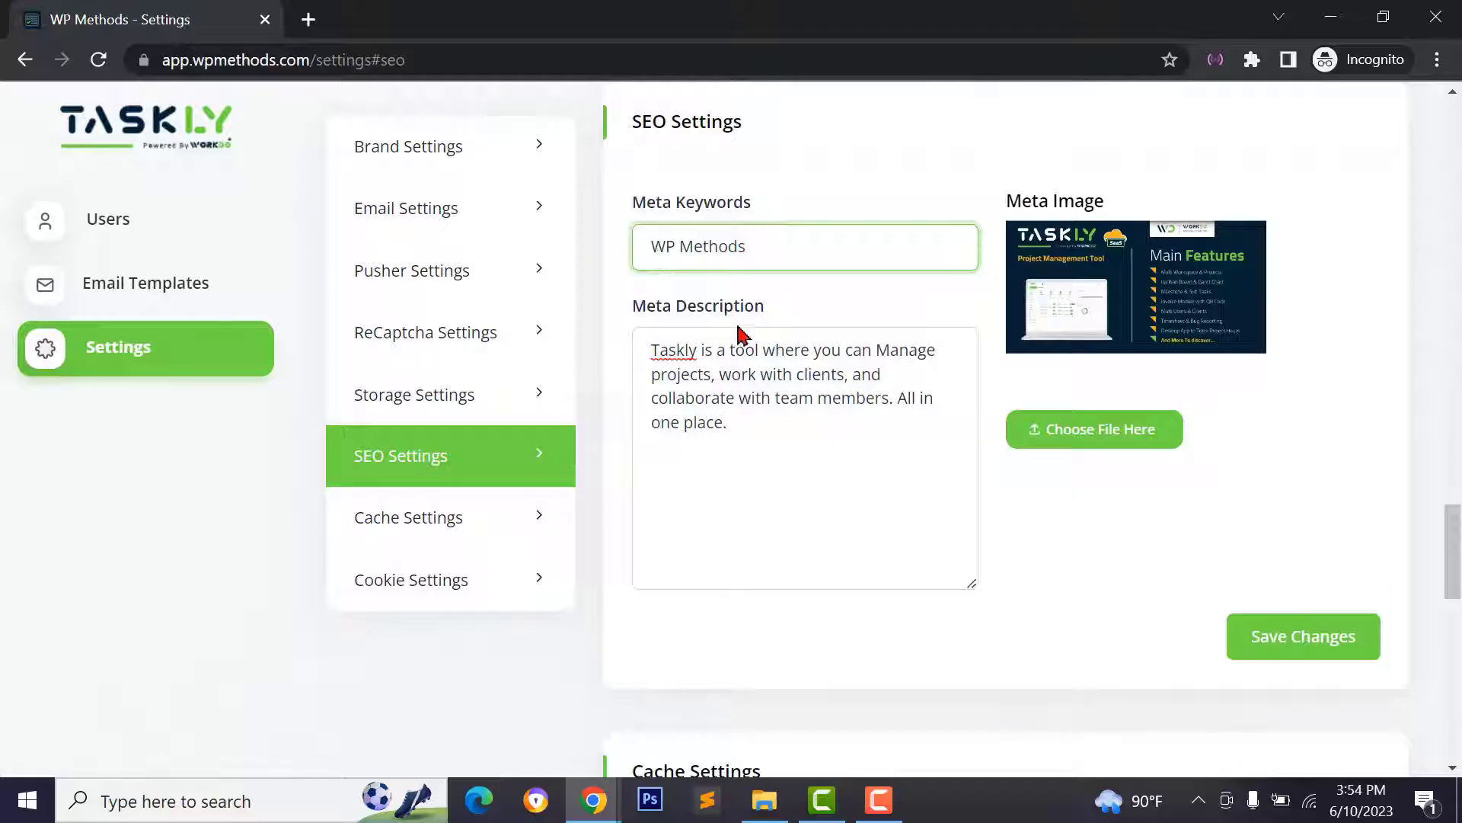
{"action": "type", "text": "| Projetcs"}
- Paste a new niches-focused meta description and choose Screenshot_1.png as the meta image
{"action": "left_click_drag", "start_coordinate": [652, 353], "coordinate": [689, 354]}
{"action": "key", "text": "ctrl+a"}
{"action": "type", "text": "We cover a wide range of niches and we are expanding gradually. We are helping hundreds of companies, startups and individuals to build professional websites for their company, shop, brand, and agency using our premium themes, codes, and services."}
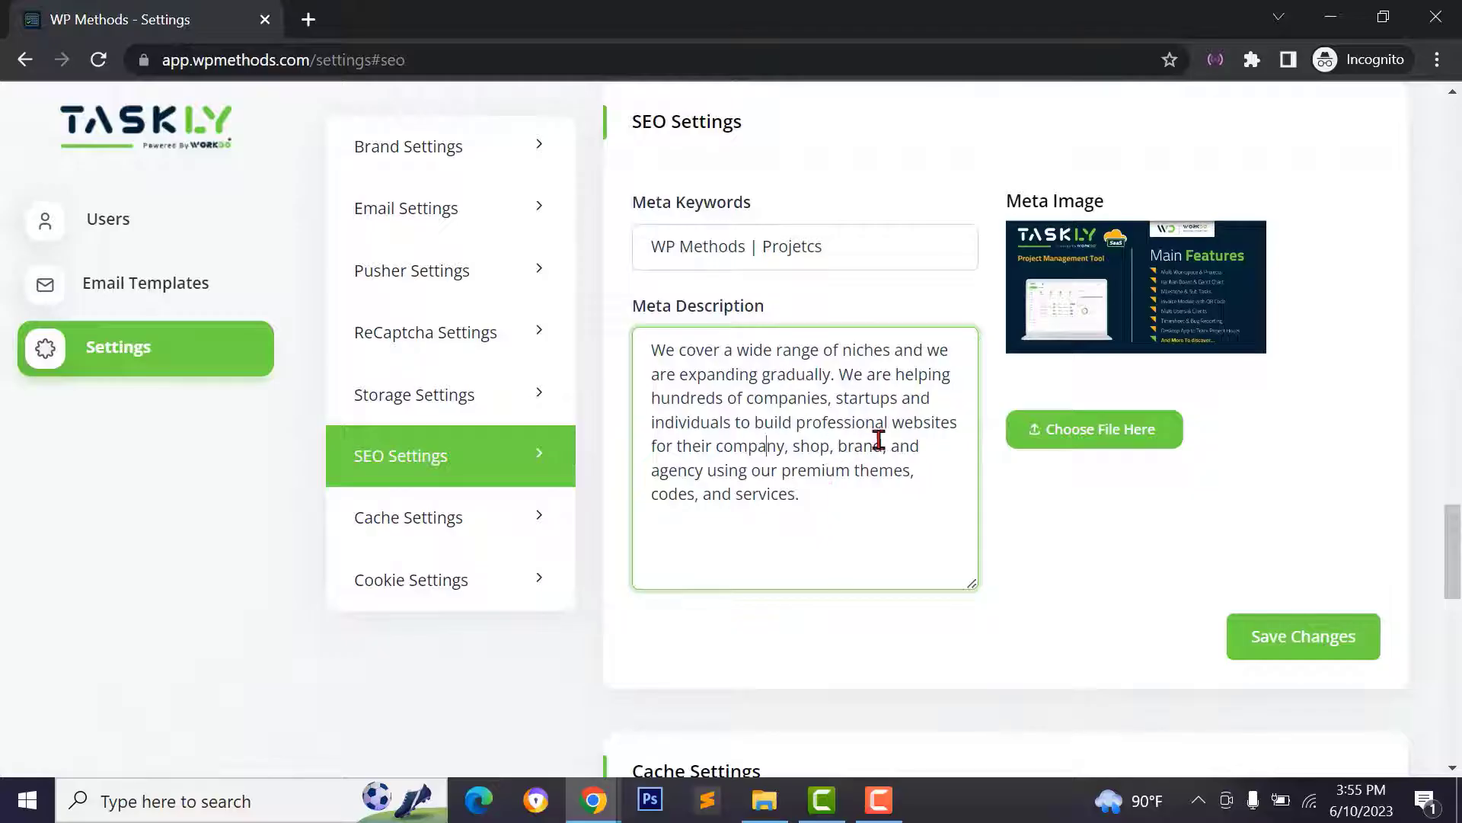
{"action": "left_click", "coordinate": [1123, 431]}
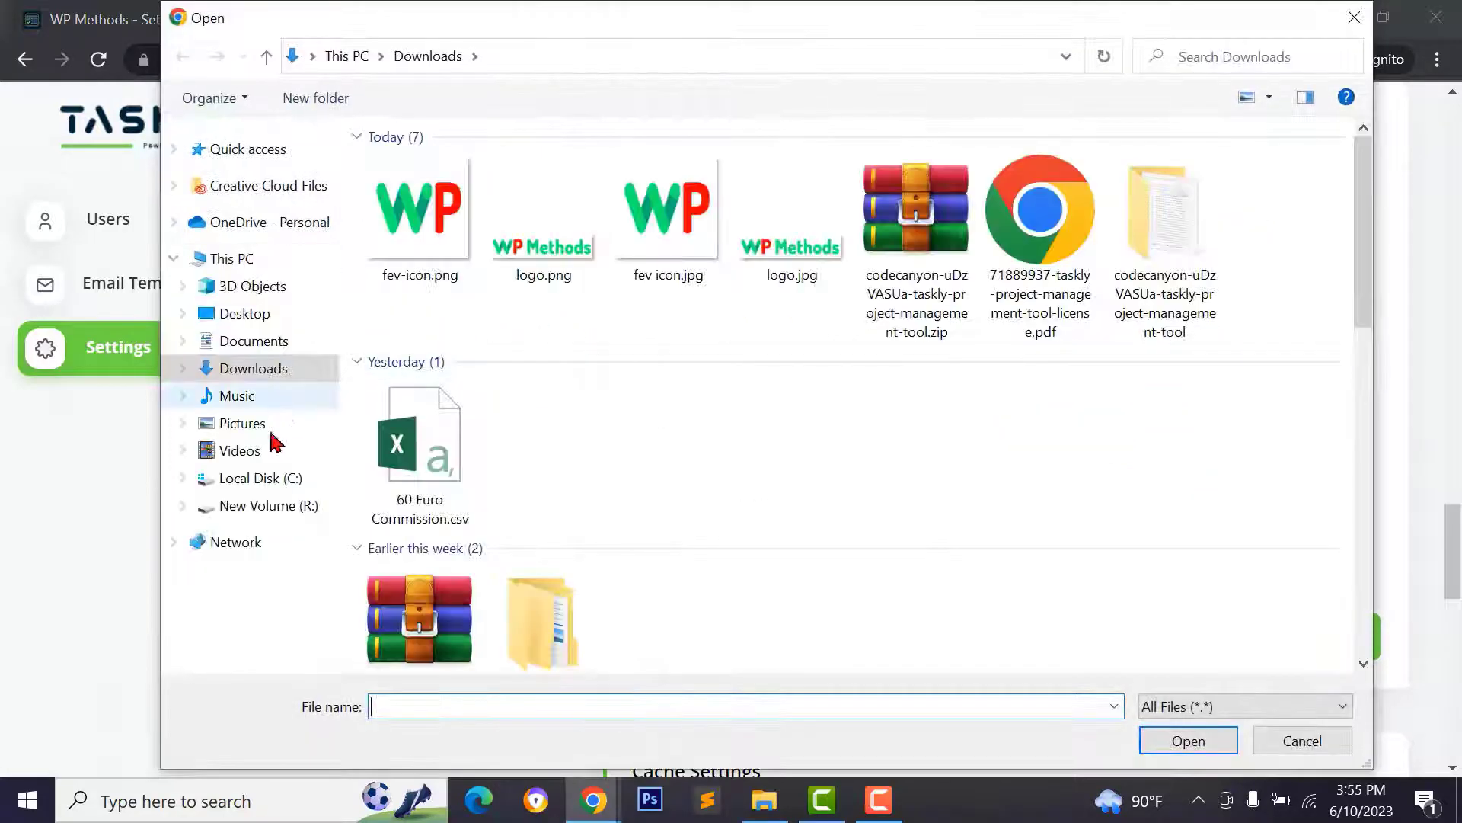
{"action": "left_click", "coordinate": [1288, 213]}
{"action": "left_click", "coordinate": [1219, 743]}
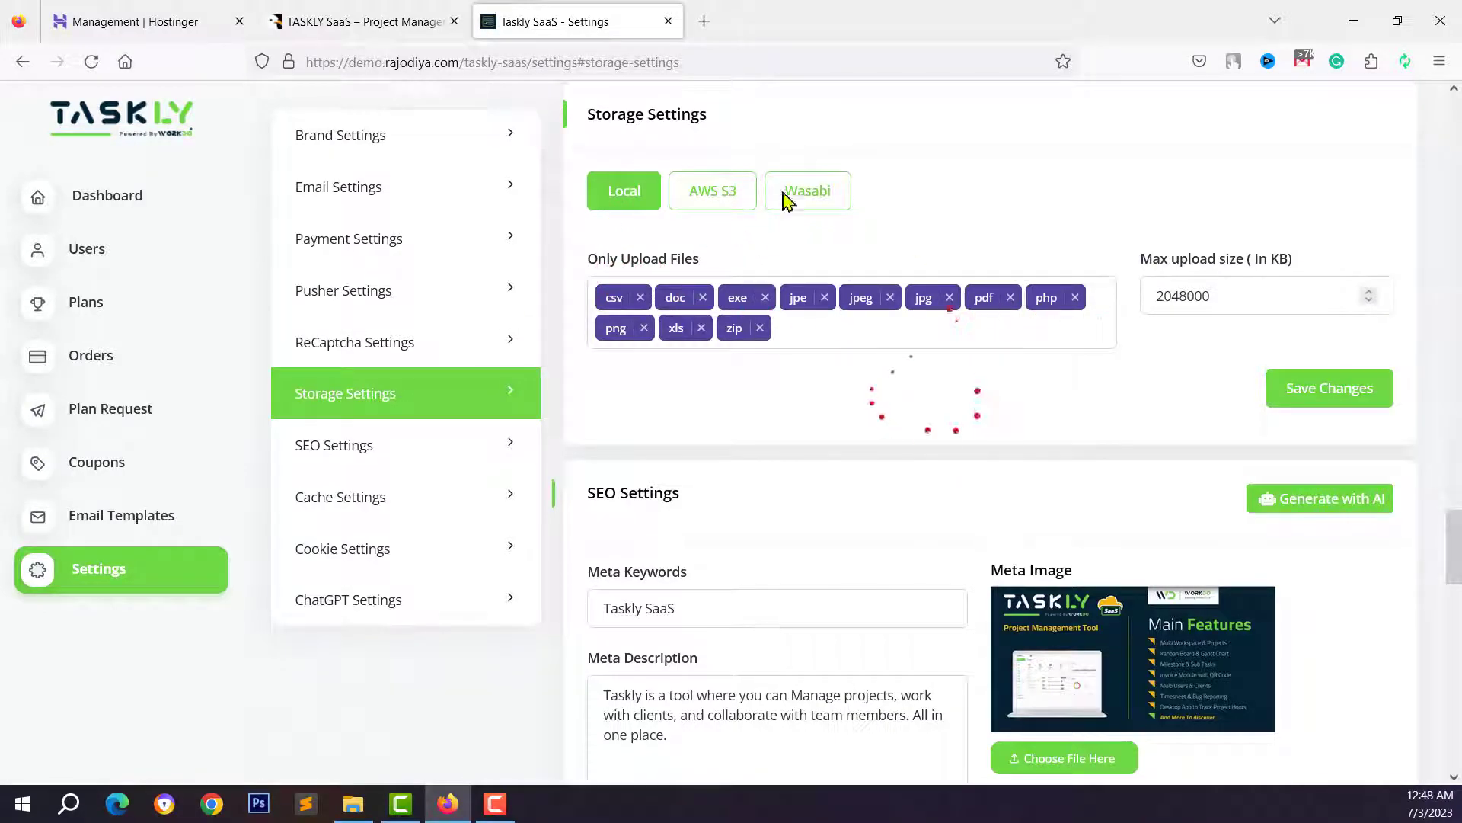
- Compare the AWS S3 and Wasabi storage options, settle on AWS S3, and check the S3 Key field
{"action": "left_click", "coordinate": [714, 201]}
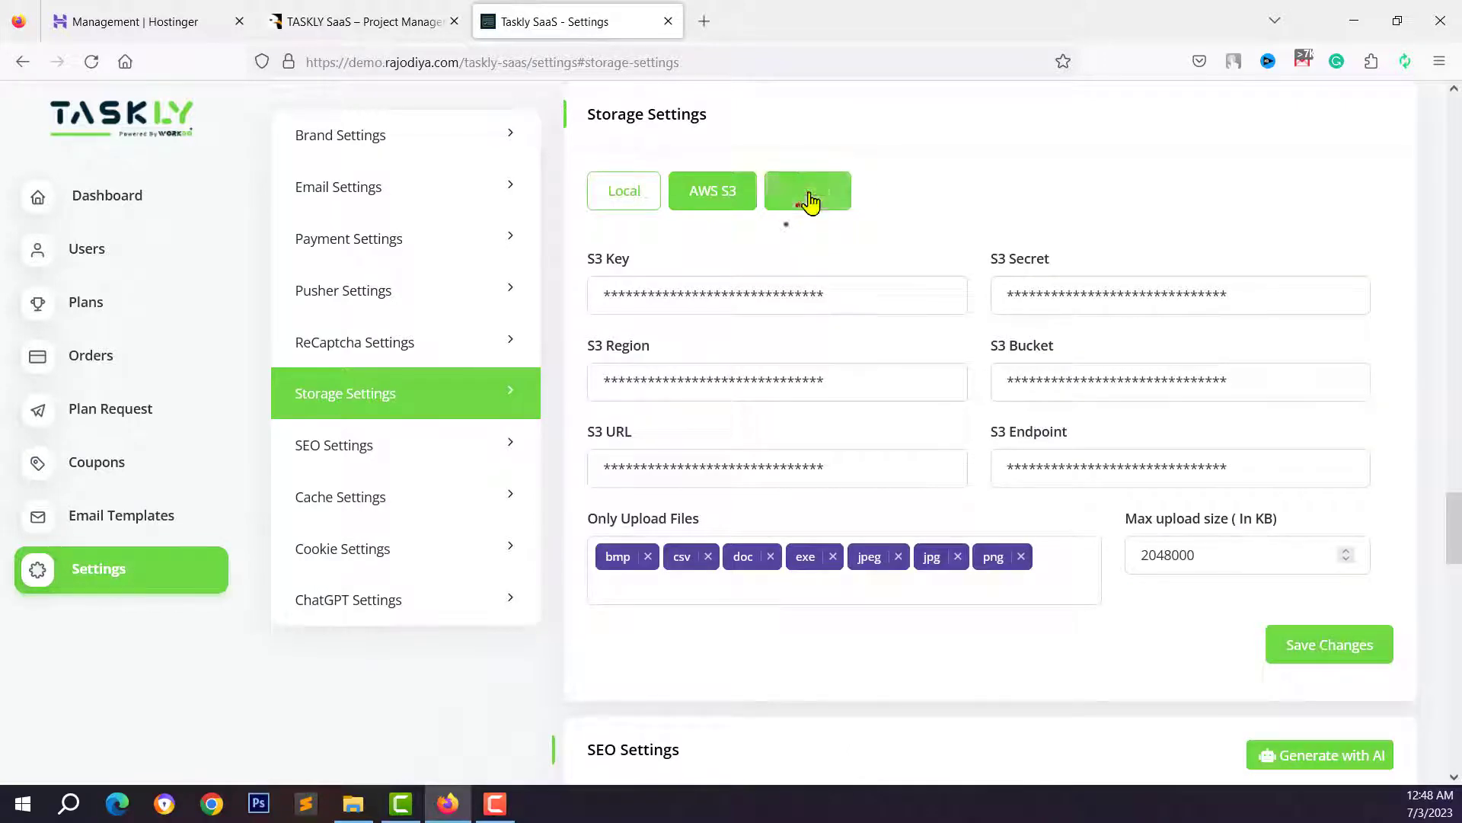
{"action": "left_click", "coordinate": [804, 209]}
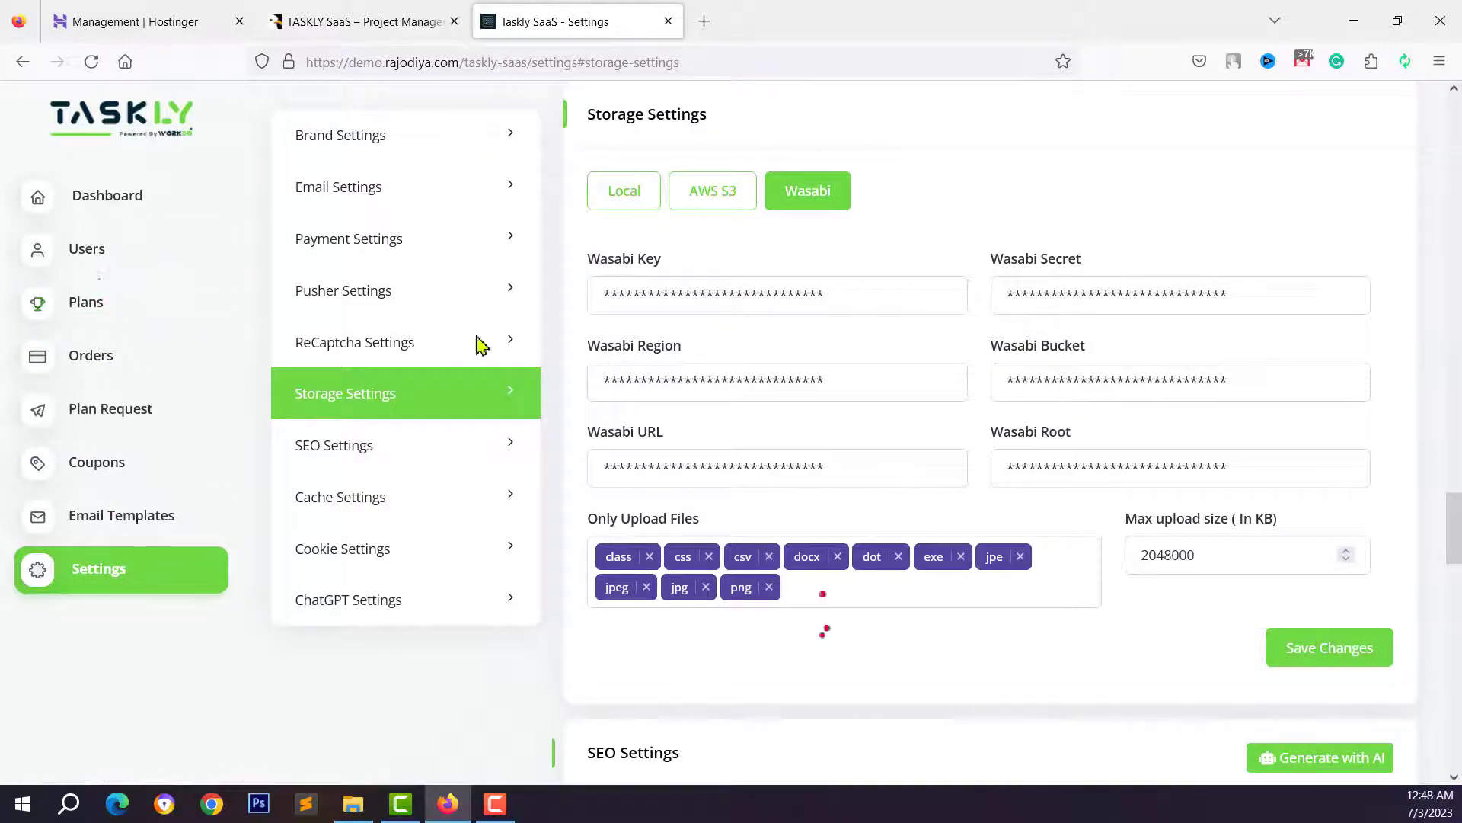
{"action": "left_click", "coordinate": [695, 200]}
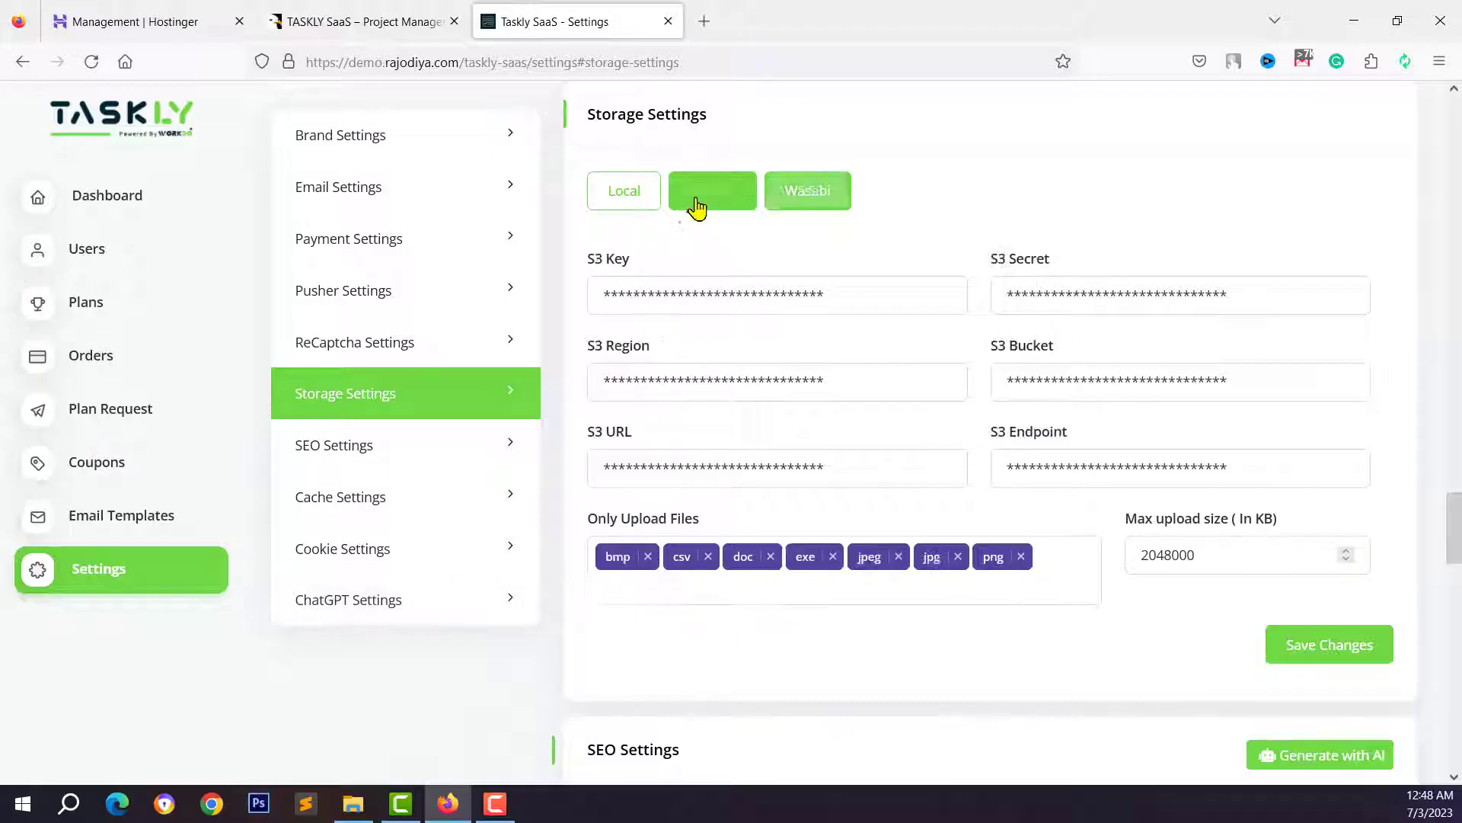
{"action": "left_click", "coordinate": [708, 296]}
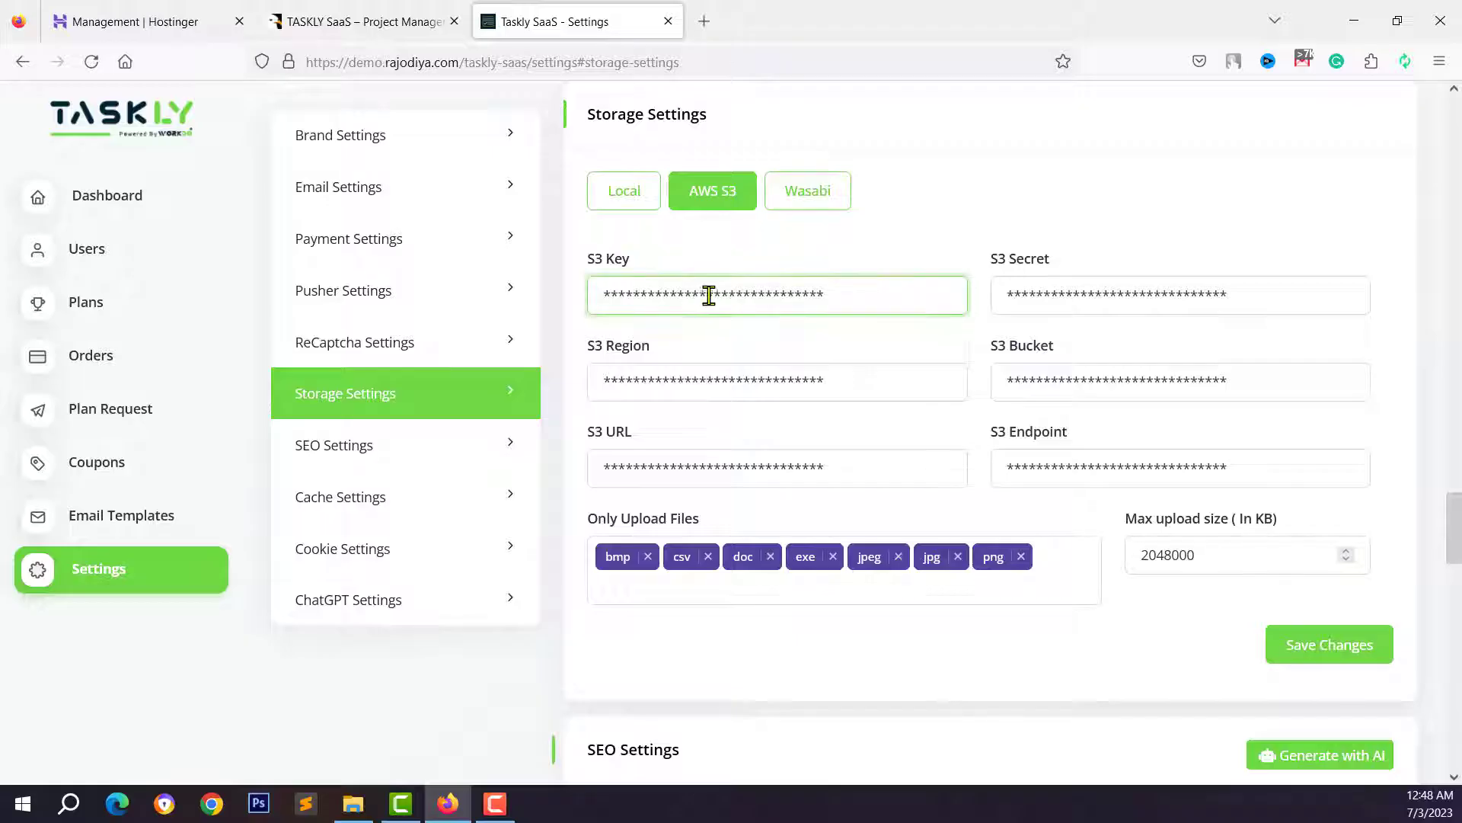
{"action": "left_click", "coordinate": [828, 228]}
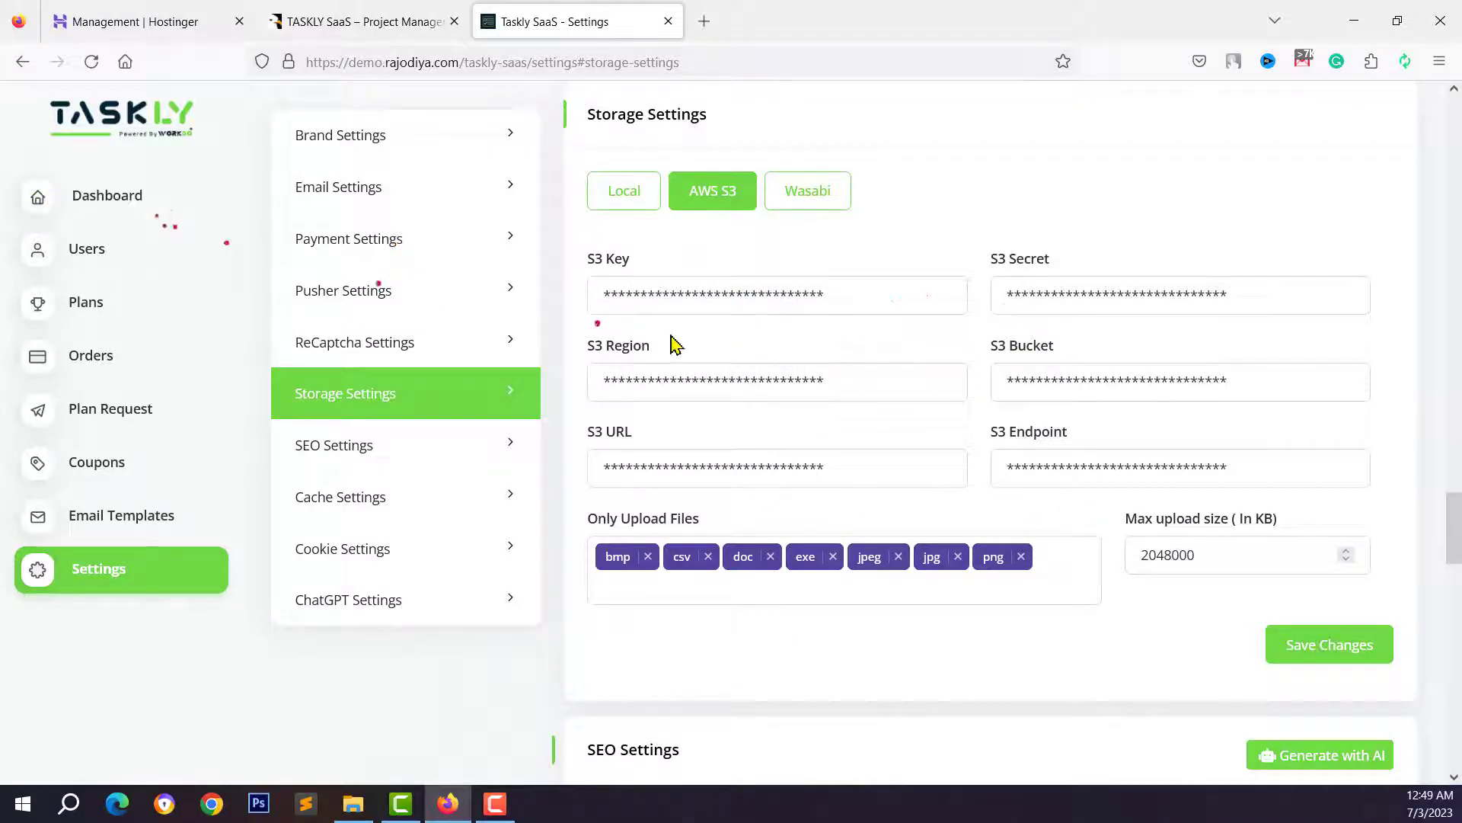
{"action": "left_click", "coordinate": [670, 295]}
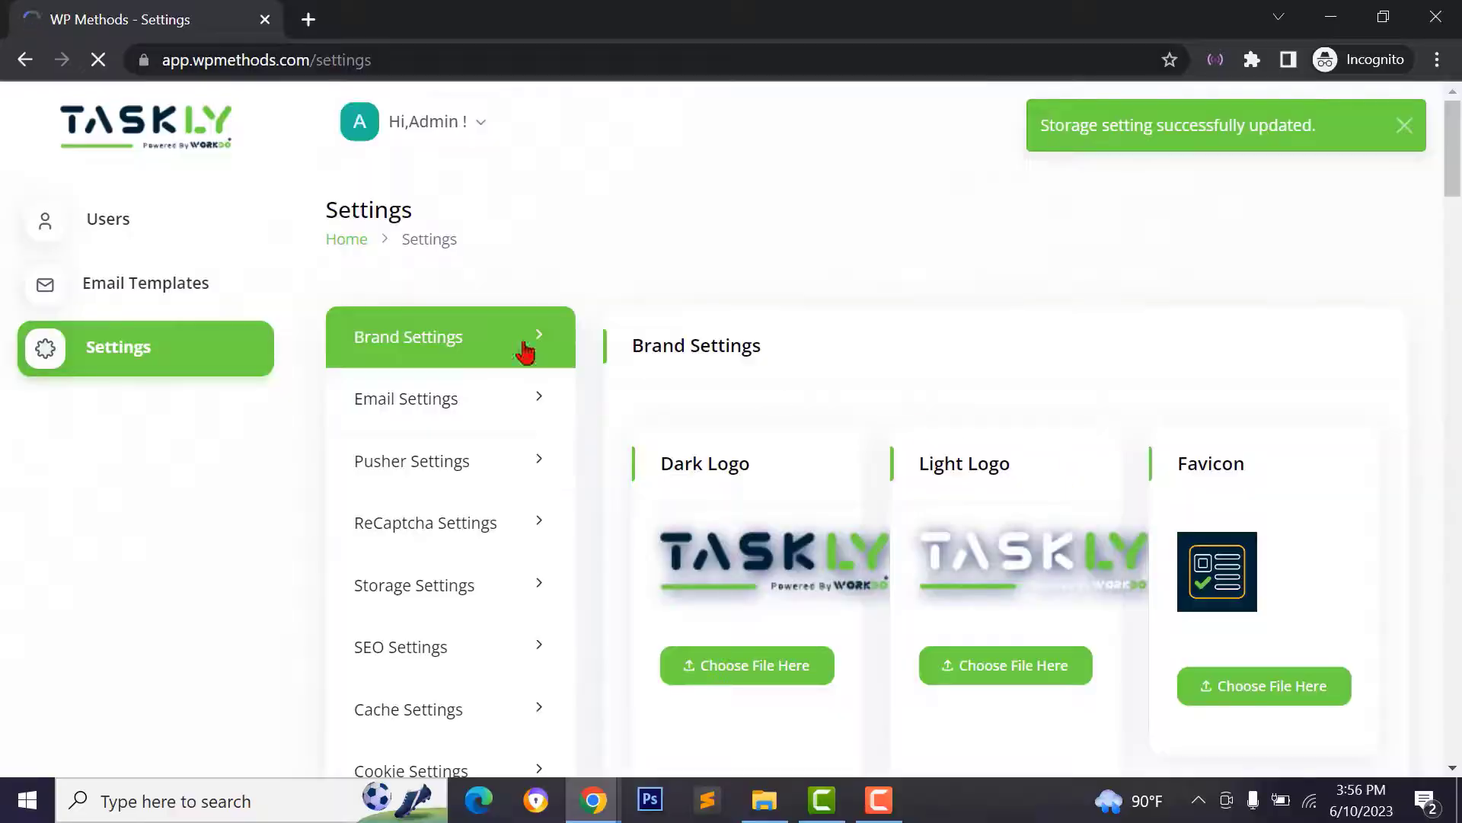
- Browse the Storage, SEO and Cache settings sections
{"action": "left_click", "coordinate": [425, 609]}
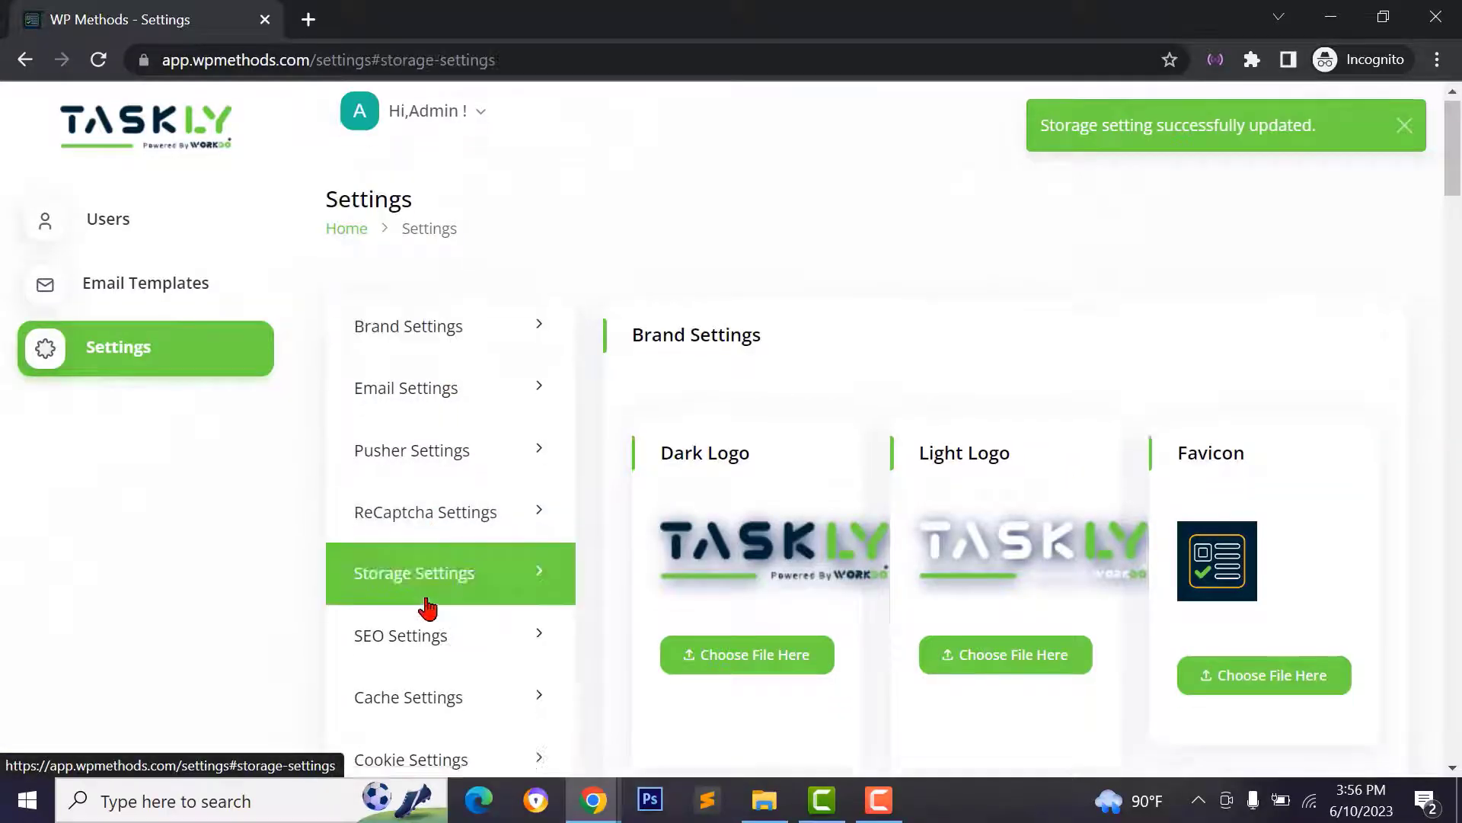
{"action": "left_click", "coordinate": [419, 479]}
{"action": "left_click", "coordinate": [421, 518]}
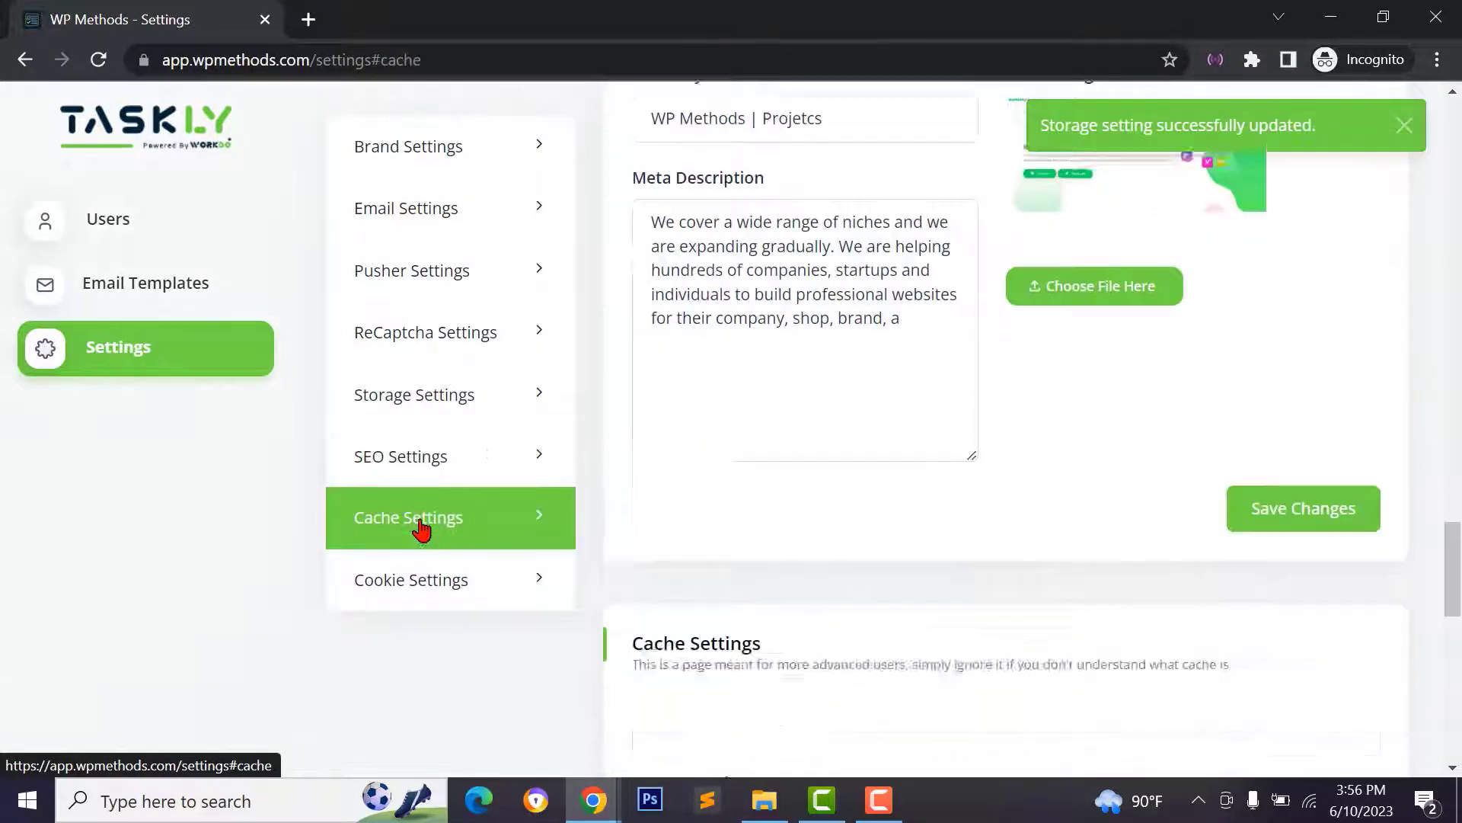
{"action": "scroll", "coordinate": [842, 574], "scroll_direction": "down", "scroll_amount": 3}
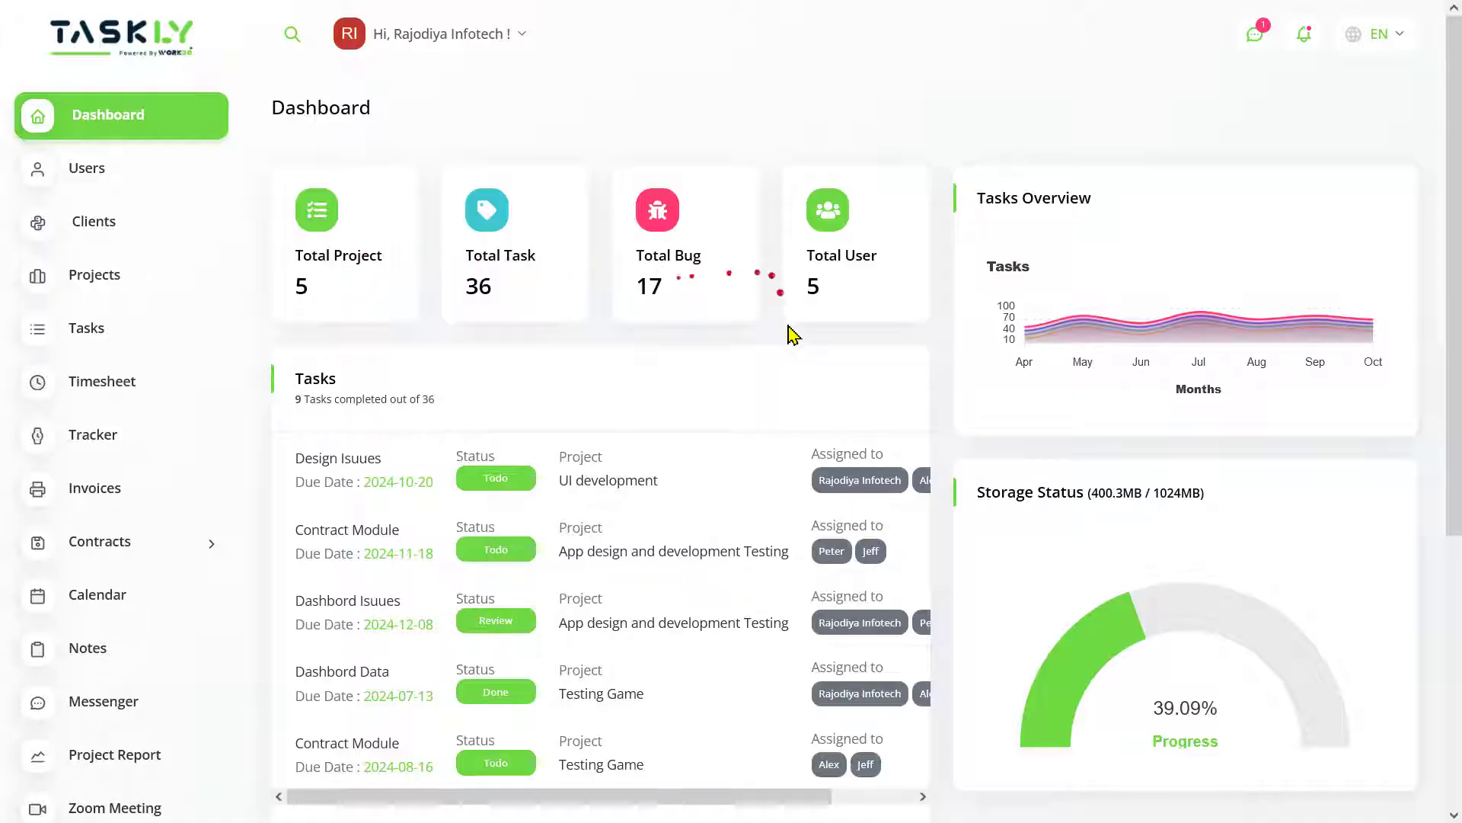
- Scroll through the page to review its contents
{"action": "scroll", "coordinate": [770, 391], "scroll_direction": "down", "scroll_amount": 2}
{"action": "scroll", "coordinate": [461, 571], "scroll_direction": "down", "scroll_amount": 2}
{"action": "scroll", "coordinate": [461, 572], "scroll_direction": "down", "scroll_amount": 2}
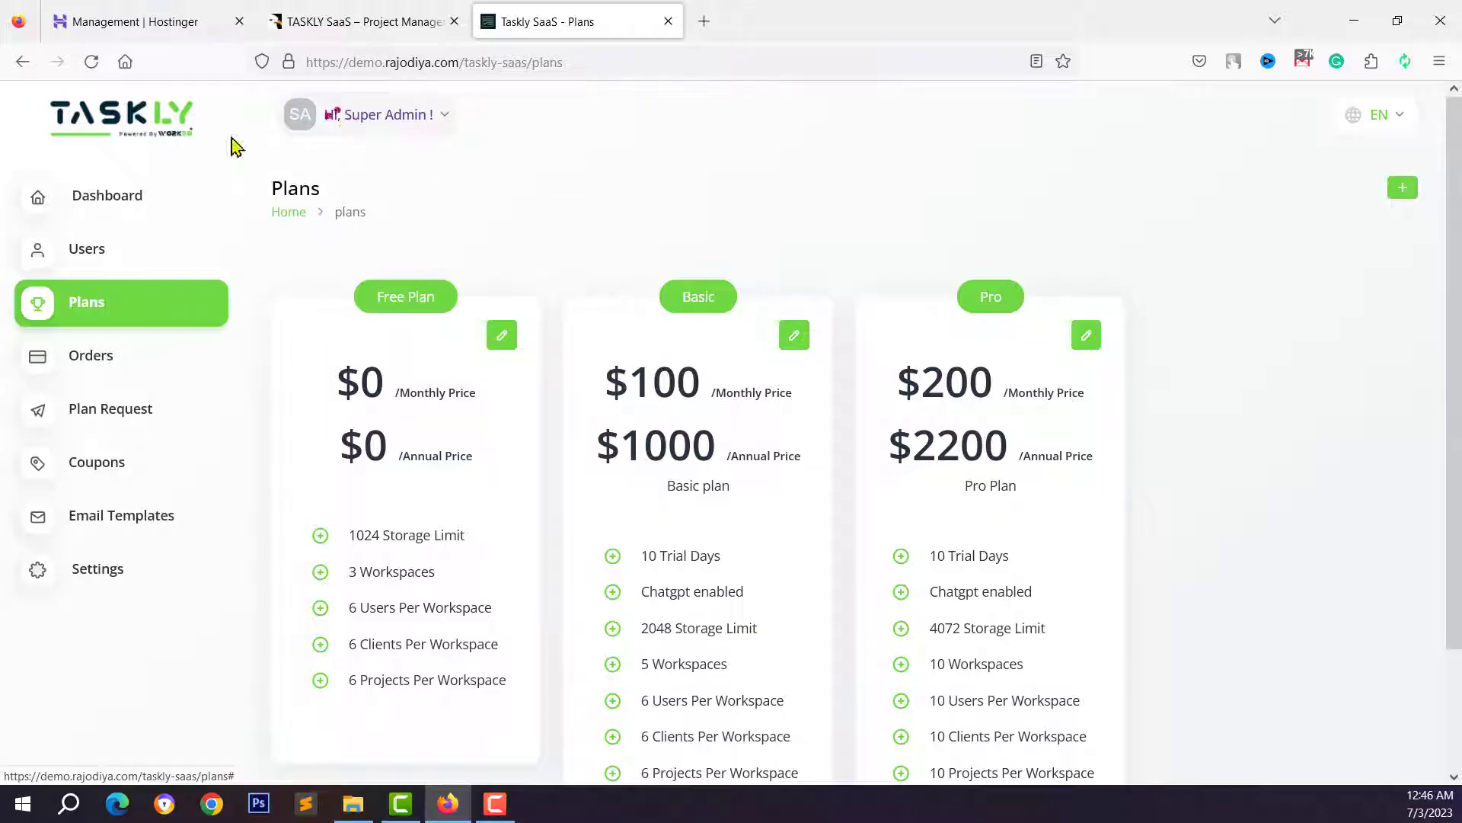
{"action": "scroll", "coordinate": [1013, 426], "scroll_direction": "down", "scroll_amount": 3}
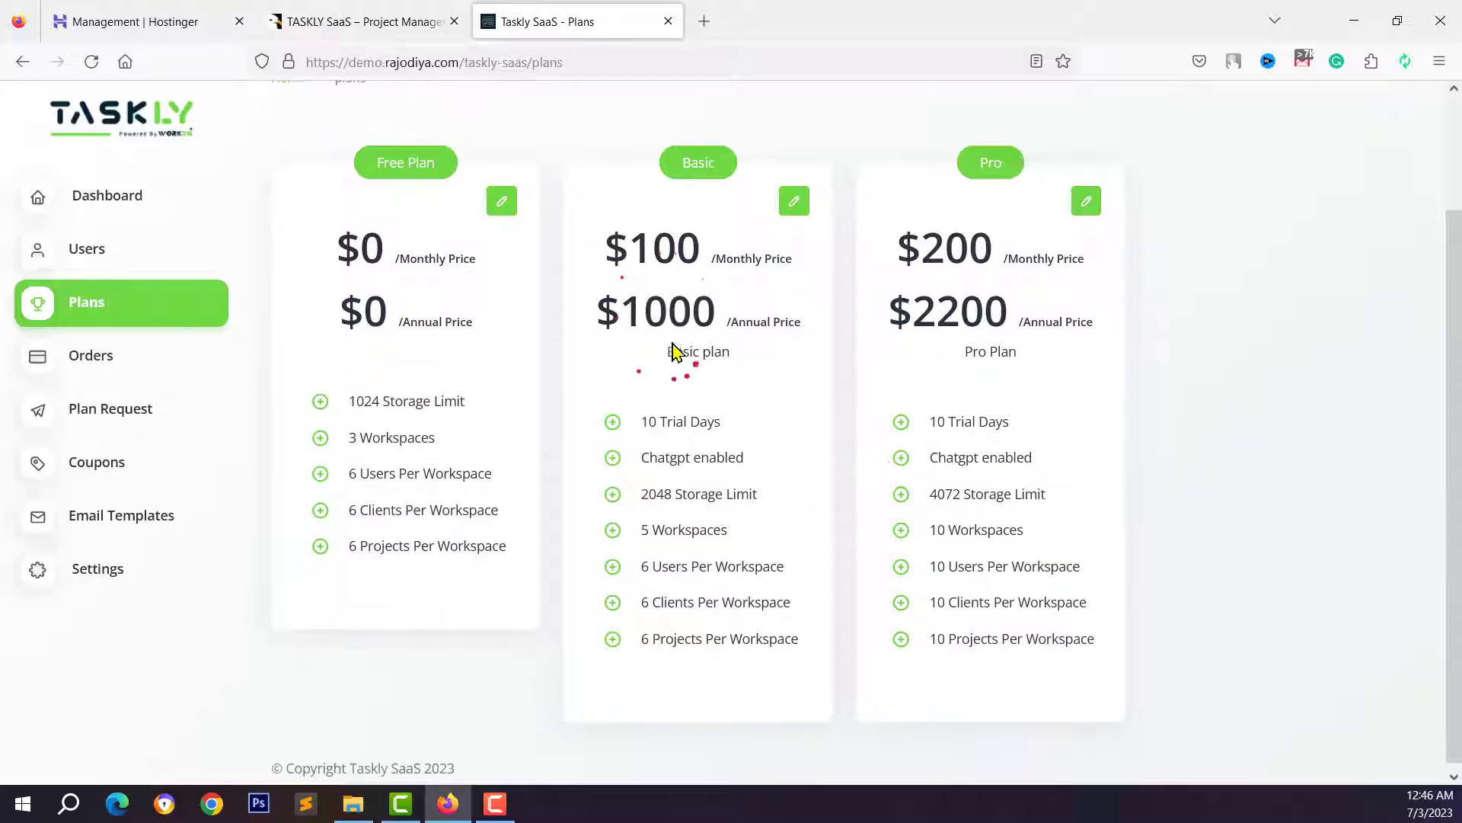
{"action": "scroll", "coordinate": [724, 320], "scroll_direction": "up", "scroll_amount": 1}
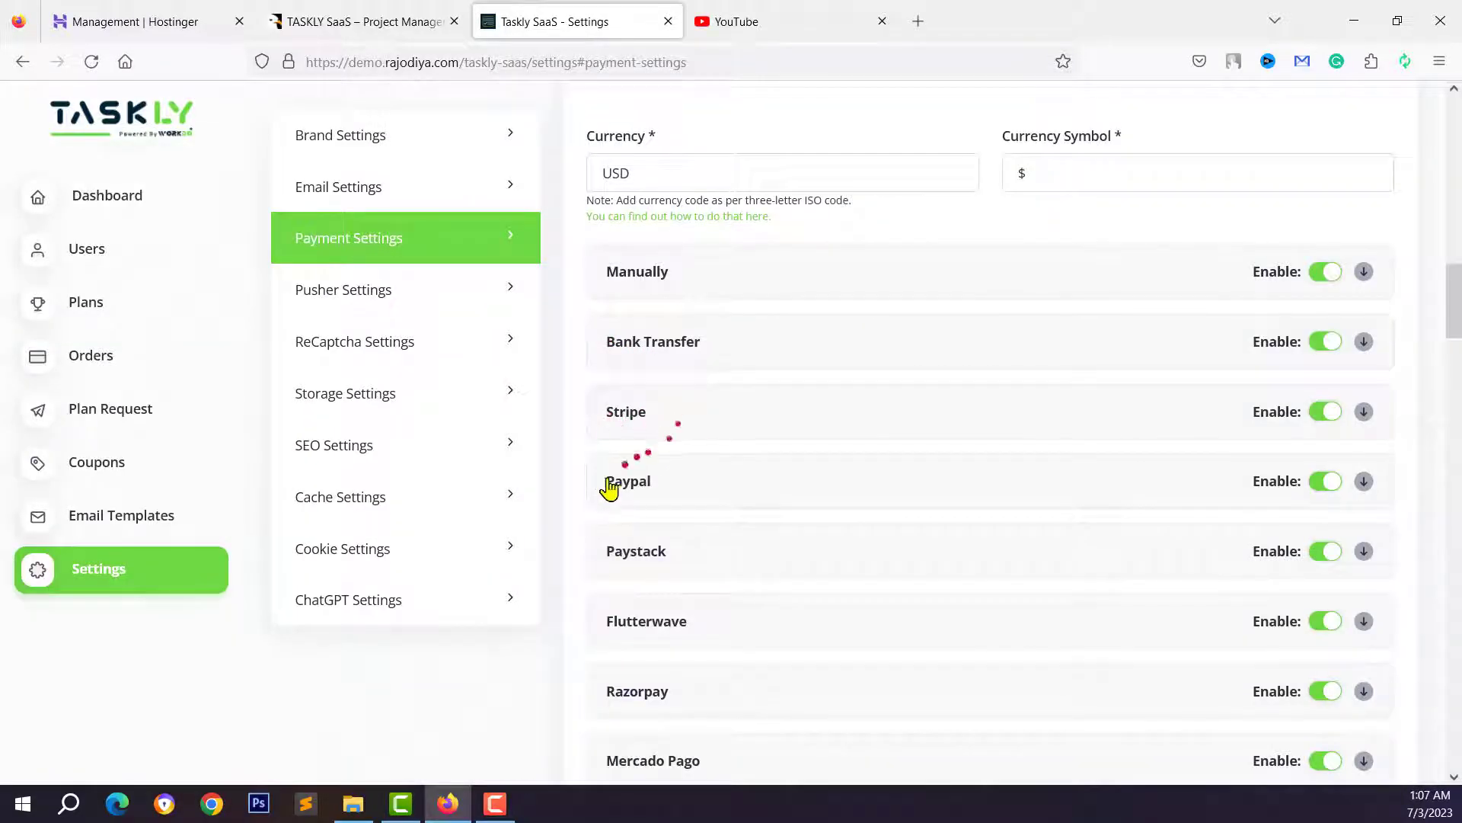
{"action": "scroll", "coordinate": [666, 562], "scroll_direction": "down", "scroll_amount": 2}
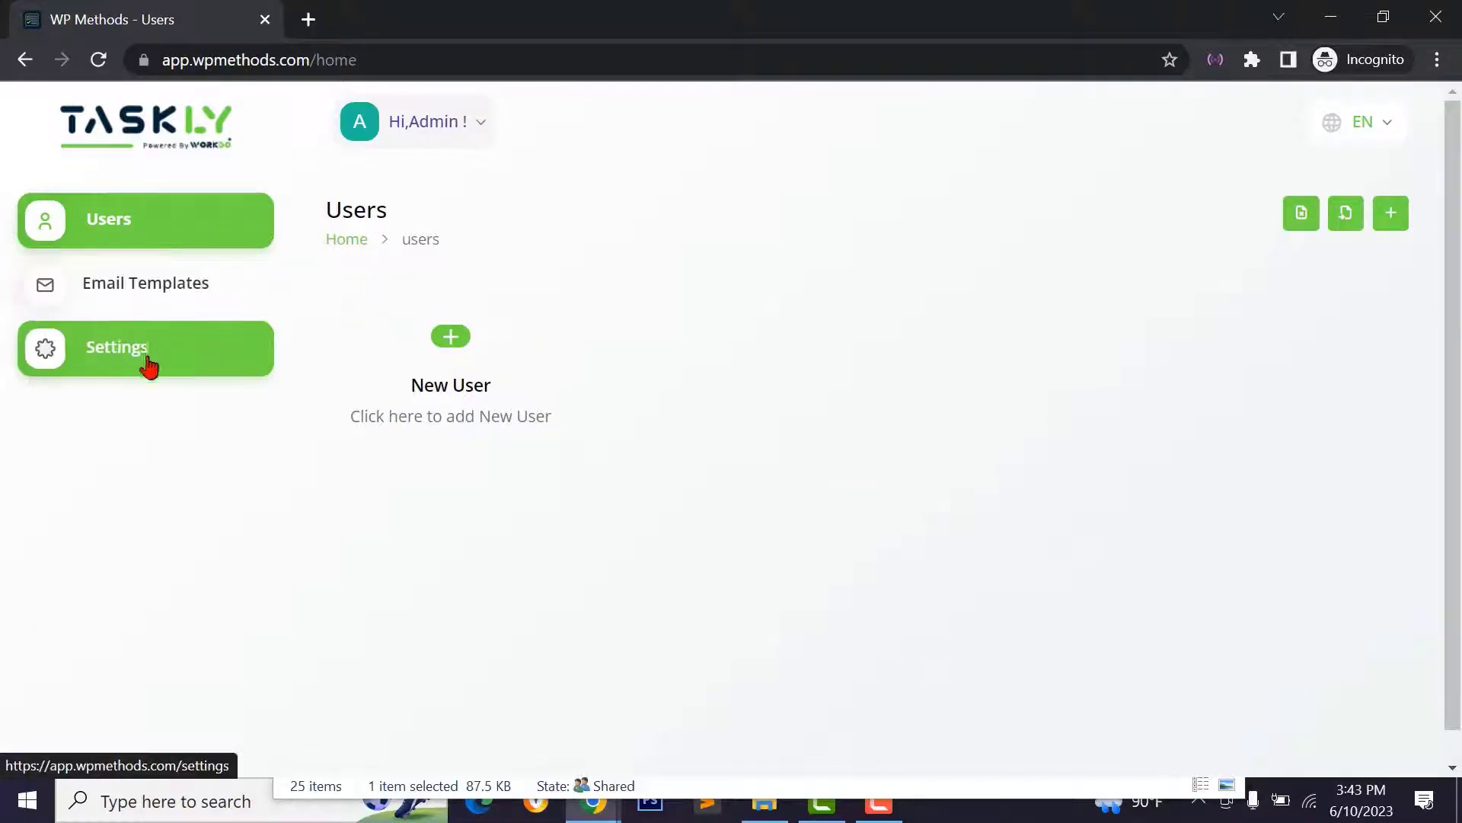
- Start a new user and enter the user's full name
{"action": "left_click", "coordinate": [449, 340]}
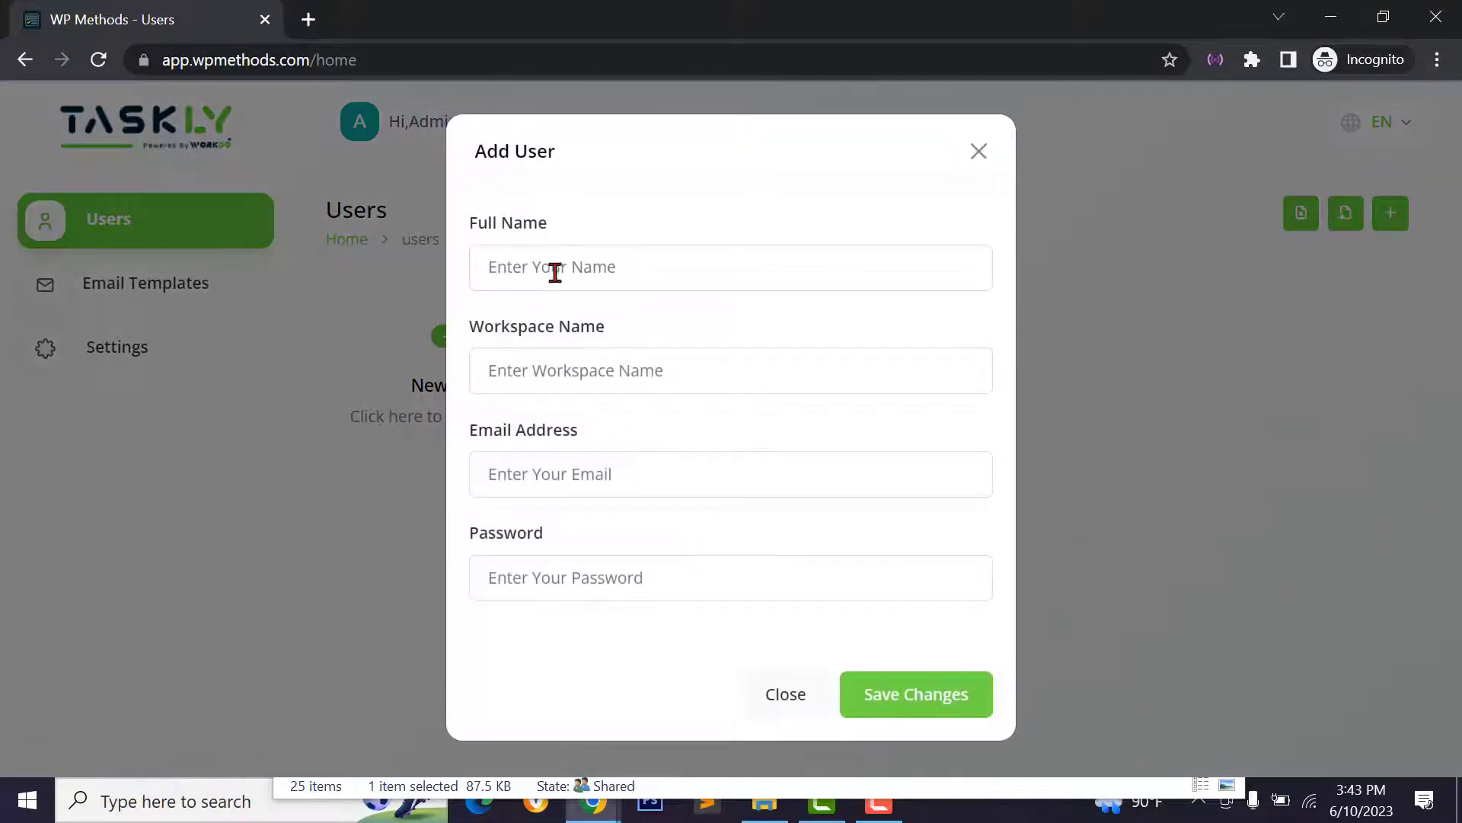
{"action": "left_click", "coordinate": [567, 272]}
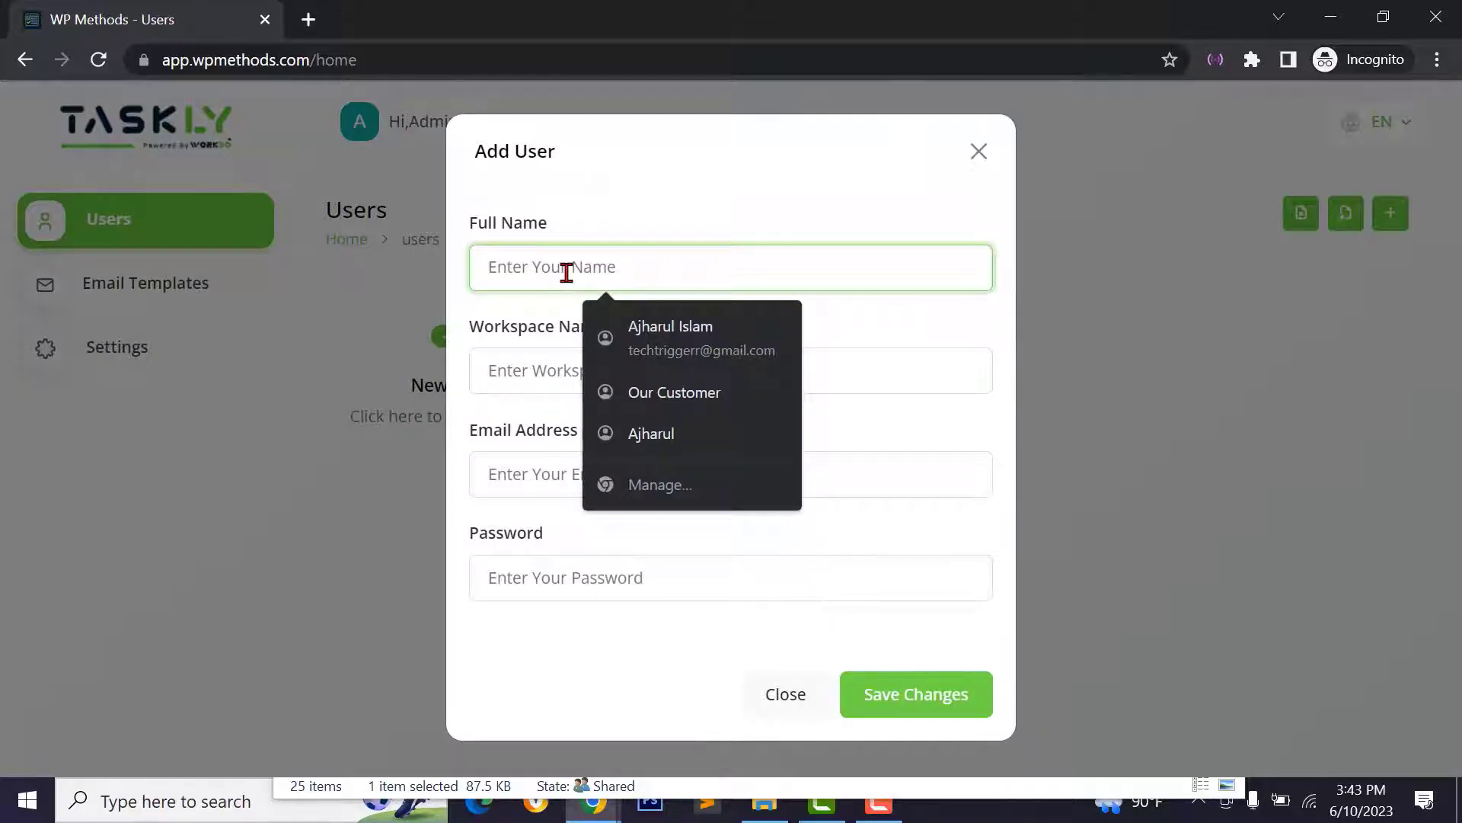
{"action": "type", "text": "WP"}
{"action": "key", "text": "BackSpace"}
{"action": "key", "text": "BackSpace"}
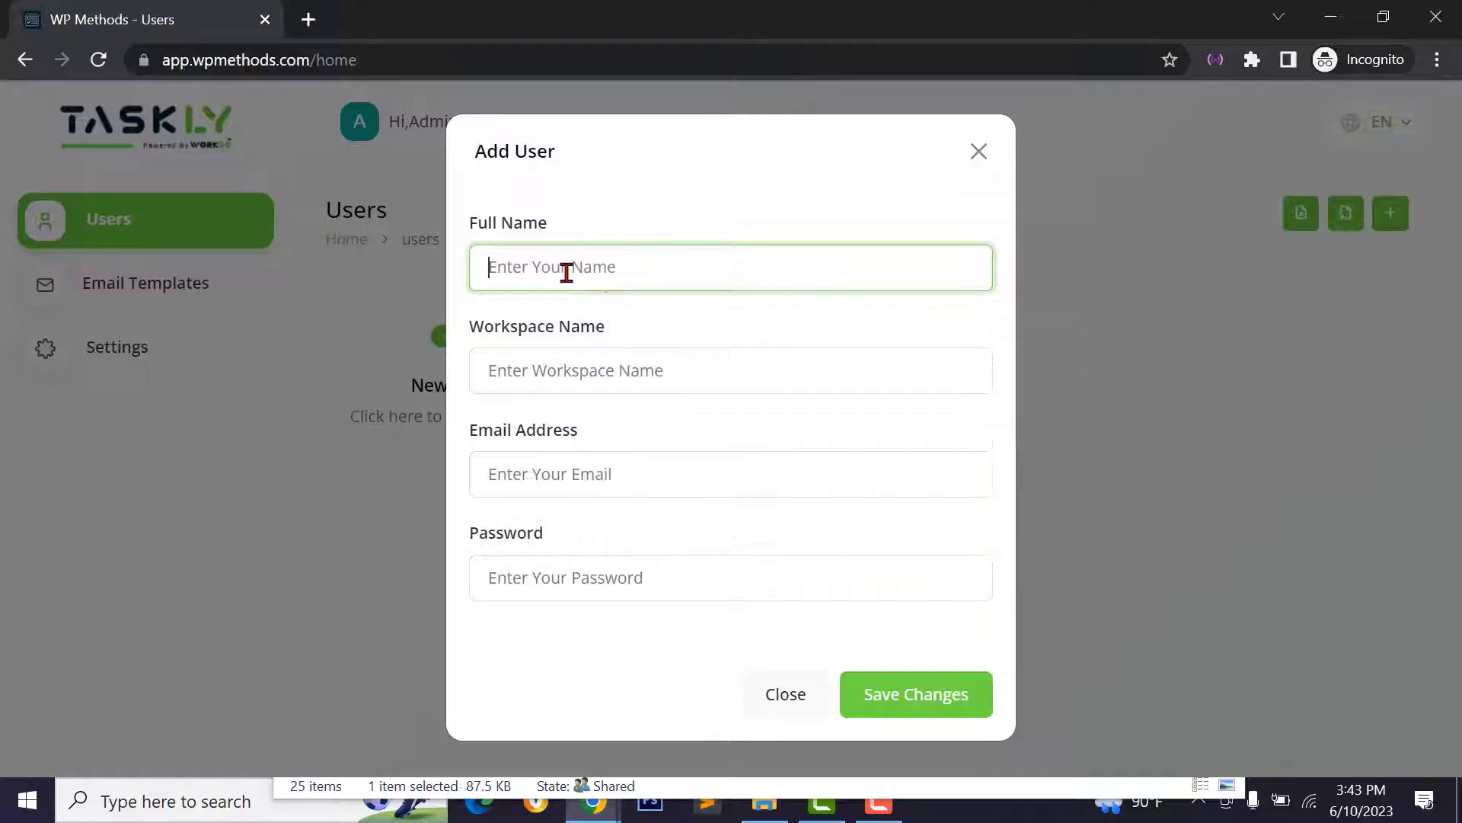
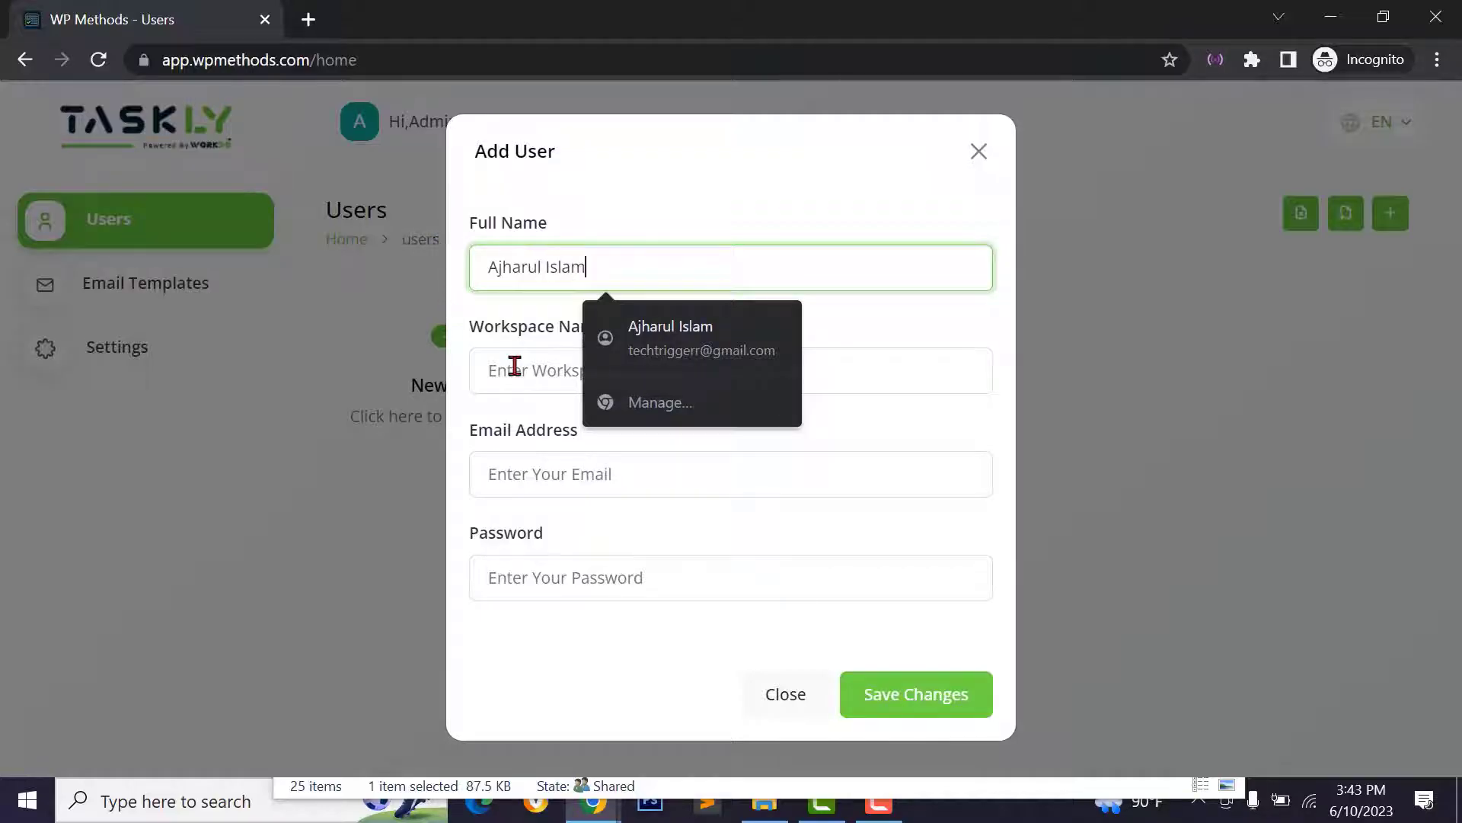
{"action": "left_click", "coordinate": [515, 367]}
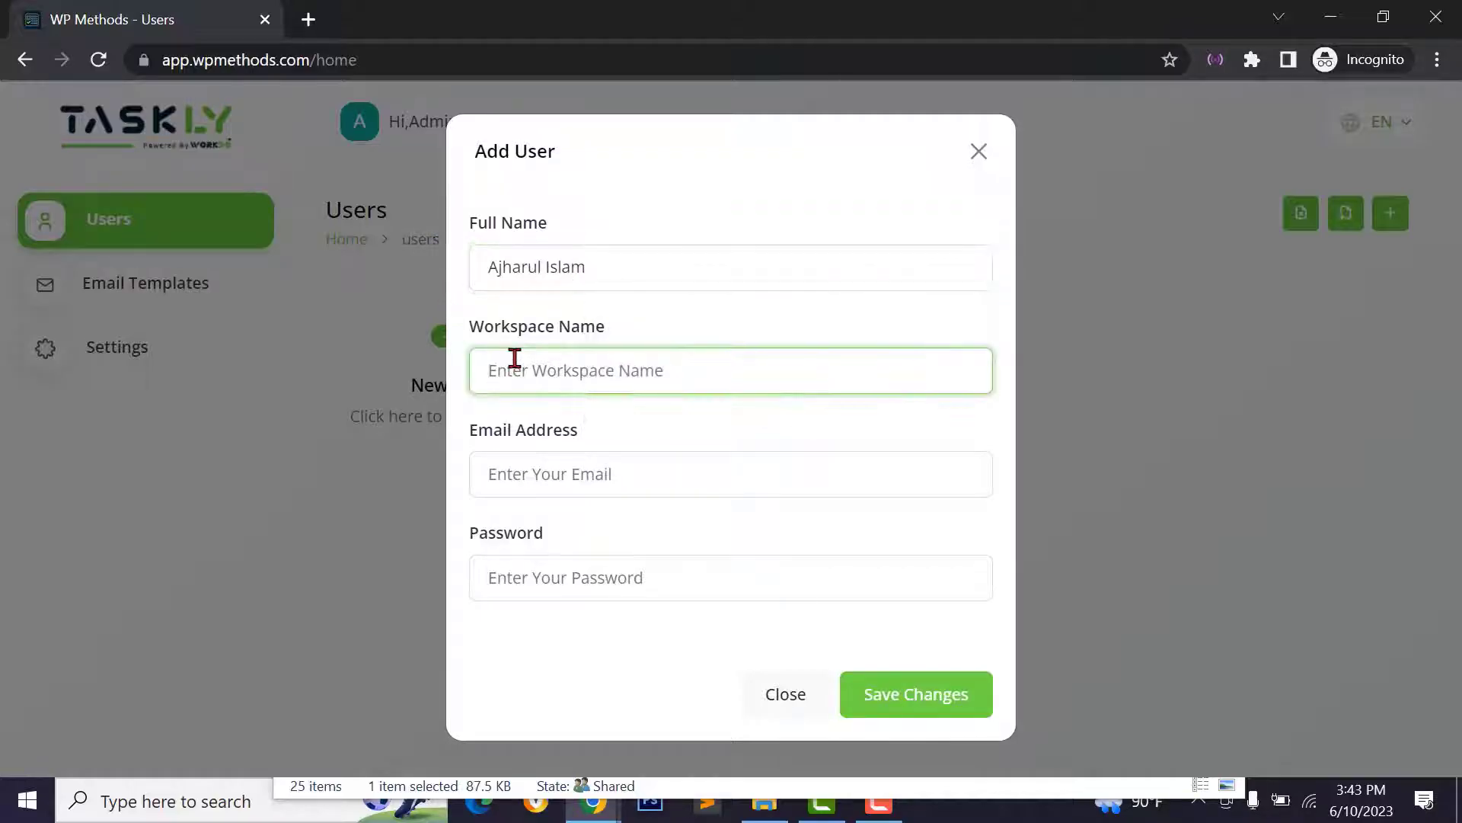
- Fill workspace WP Methods, the user's e-mail address and password, then save the user
{"action": "type", "text": "WP Methods"}
{"action": "left_click", "coordinate": [543, 474]}
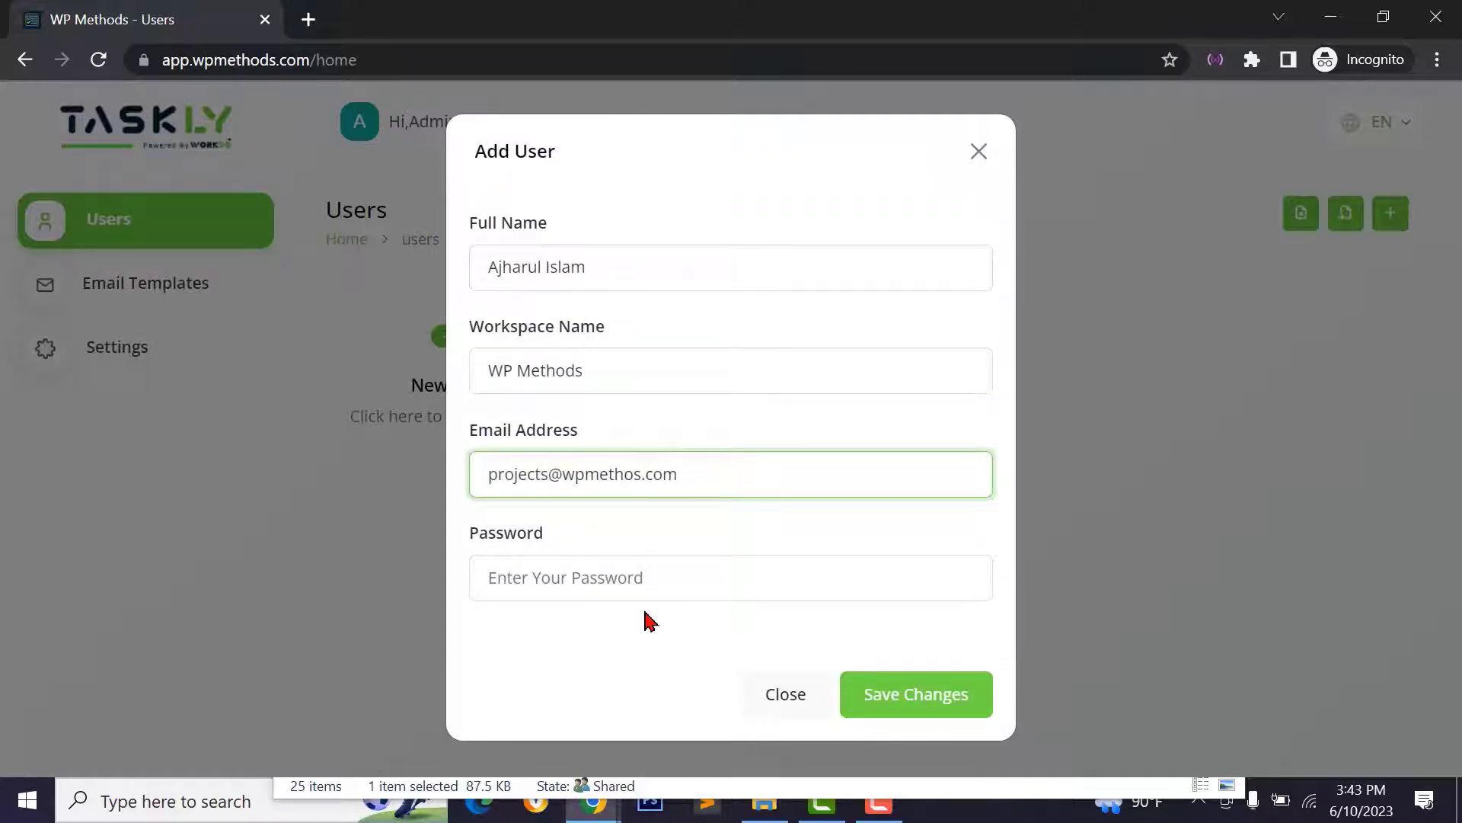
{"action": "left_click", "coordinate": [661, 568]}
{"action": "type", "text": "123"}
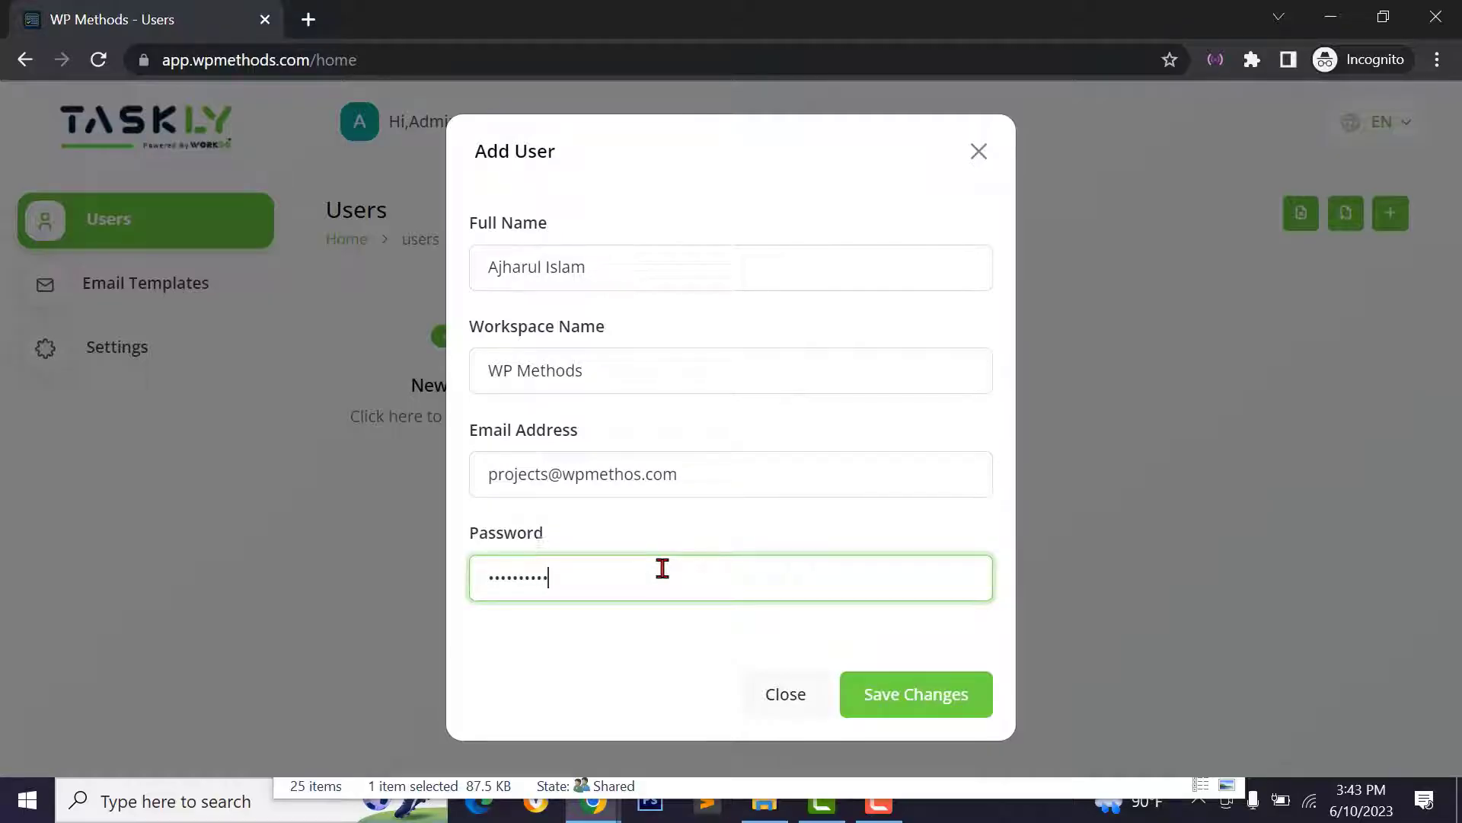
{"action": "left_click", "coordinate": [957, 693]}
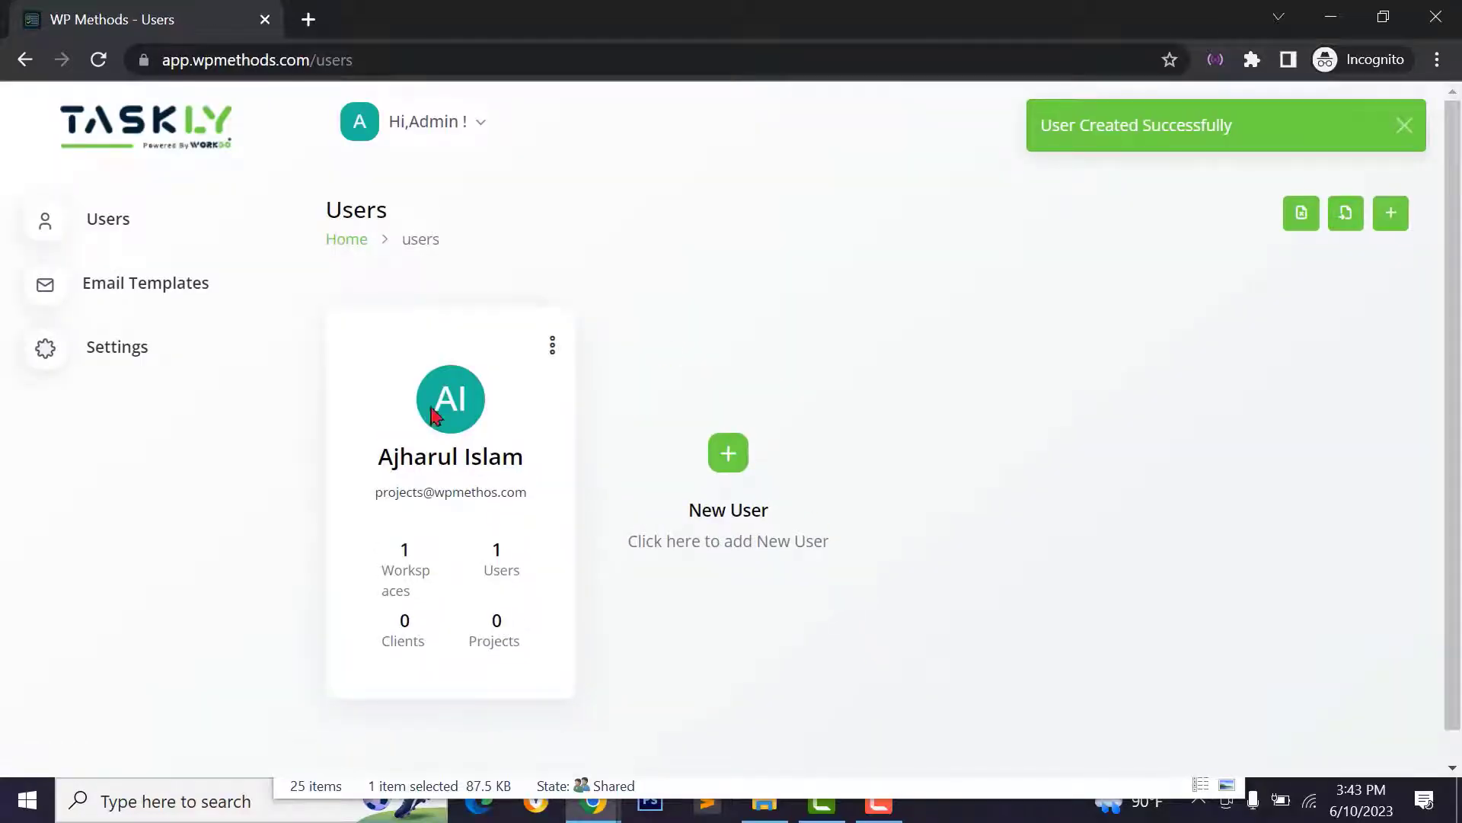
- Check the new user's card and e-mail, then log out of the admin account
{"action": "left_click", "coordinate": [551, 358]}
{"action": "left_click", "coordinate": [551, 358]}
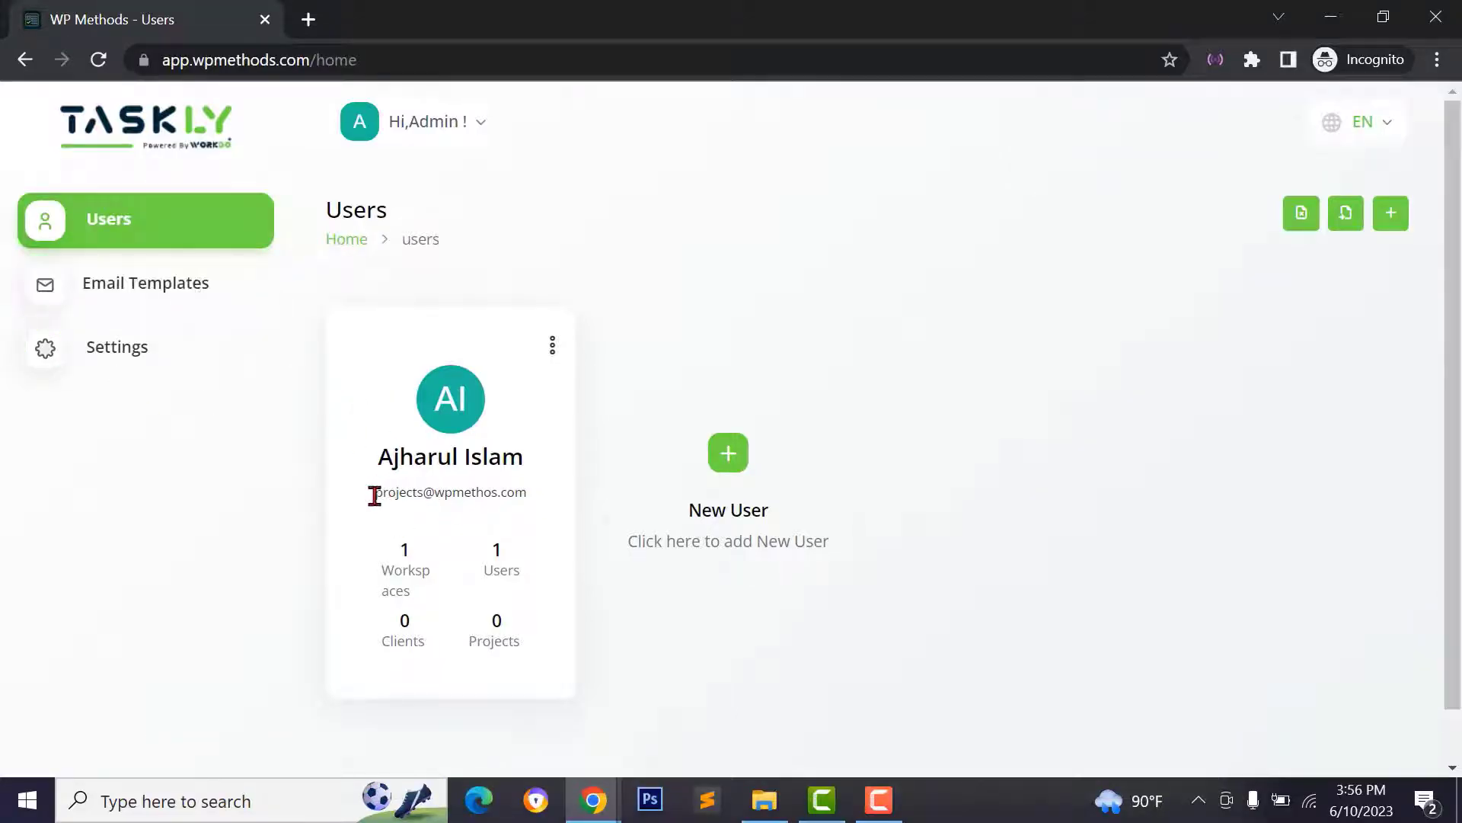
{"action": "left_click_drag", "start_coordinate": [384, 495], "coordinate": [447, 508]}
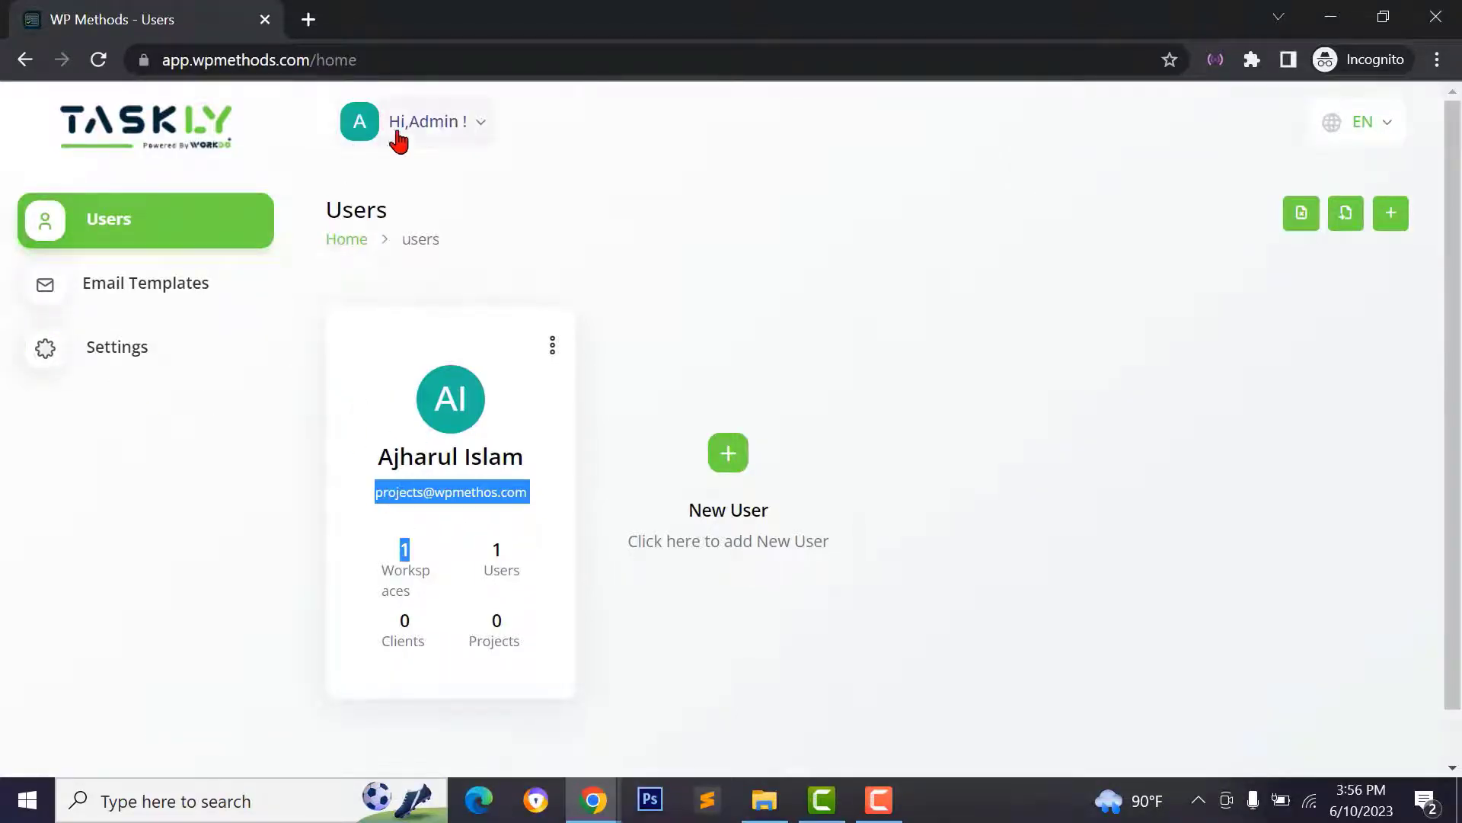
{"action": "left_click", "coordinate": [448, 140]}
{"action": "left_click", "coordinate": [416, 251]}
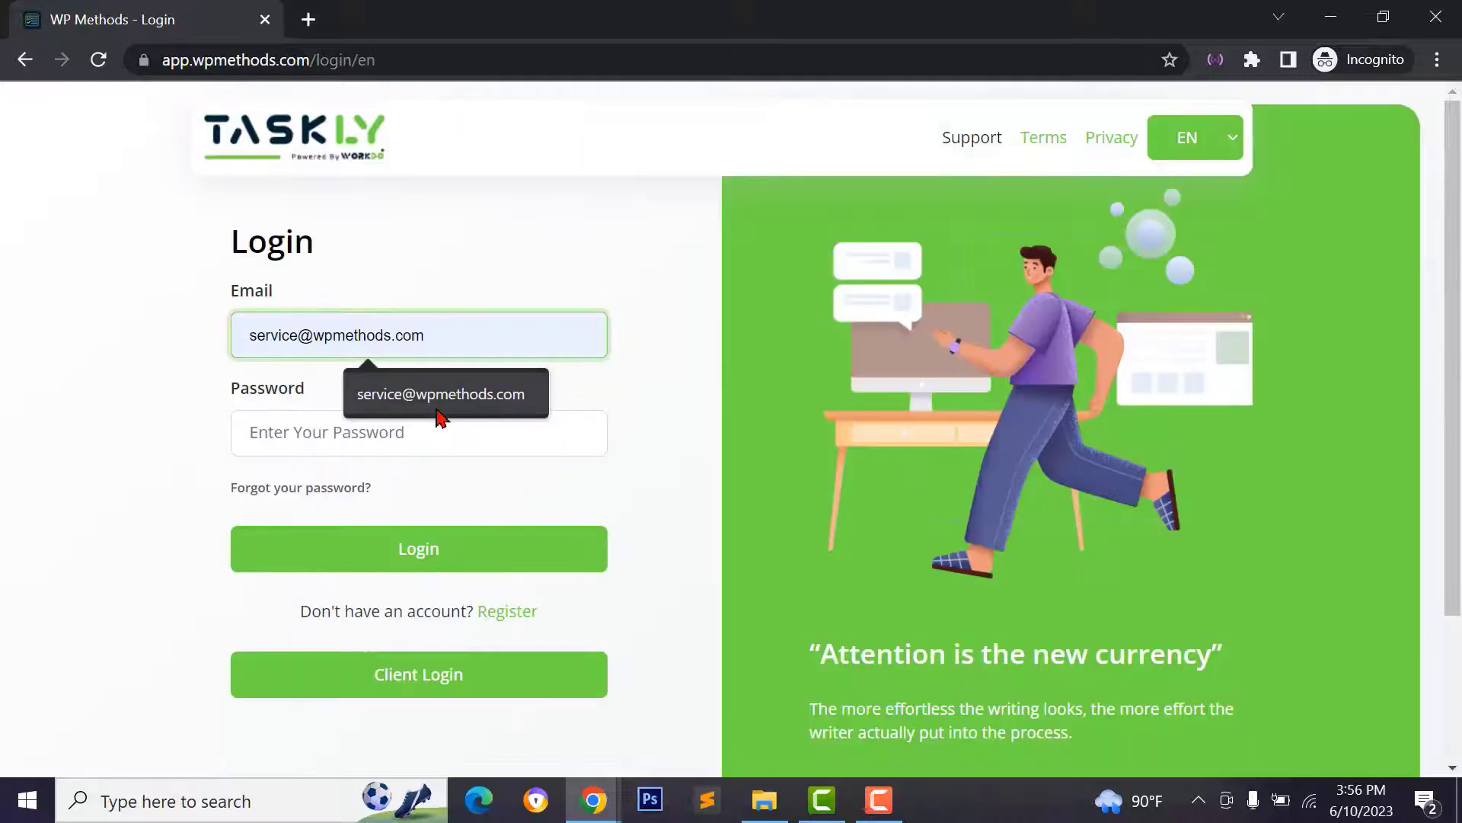
- Log in as the new user with their password and view the WP Methods dashboard
{"action": "left_click", "coordinate": [347, 427]}
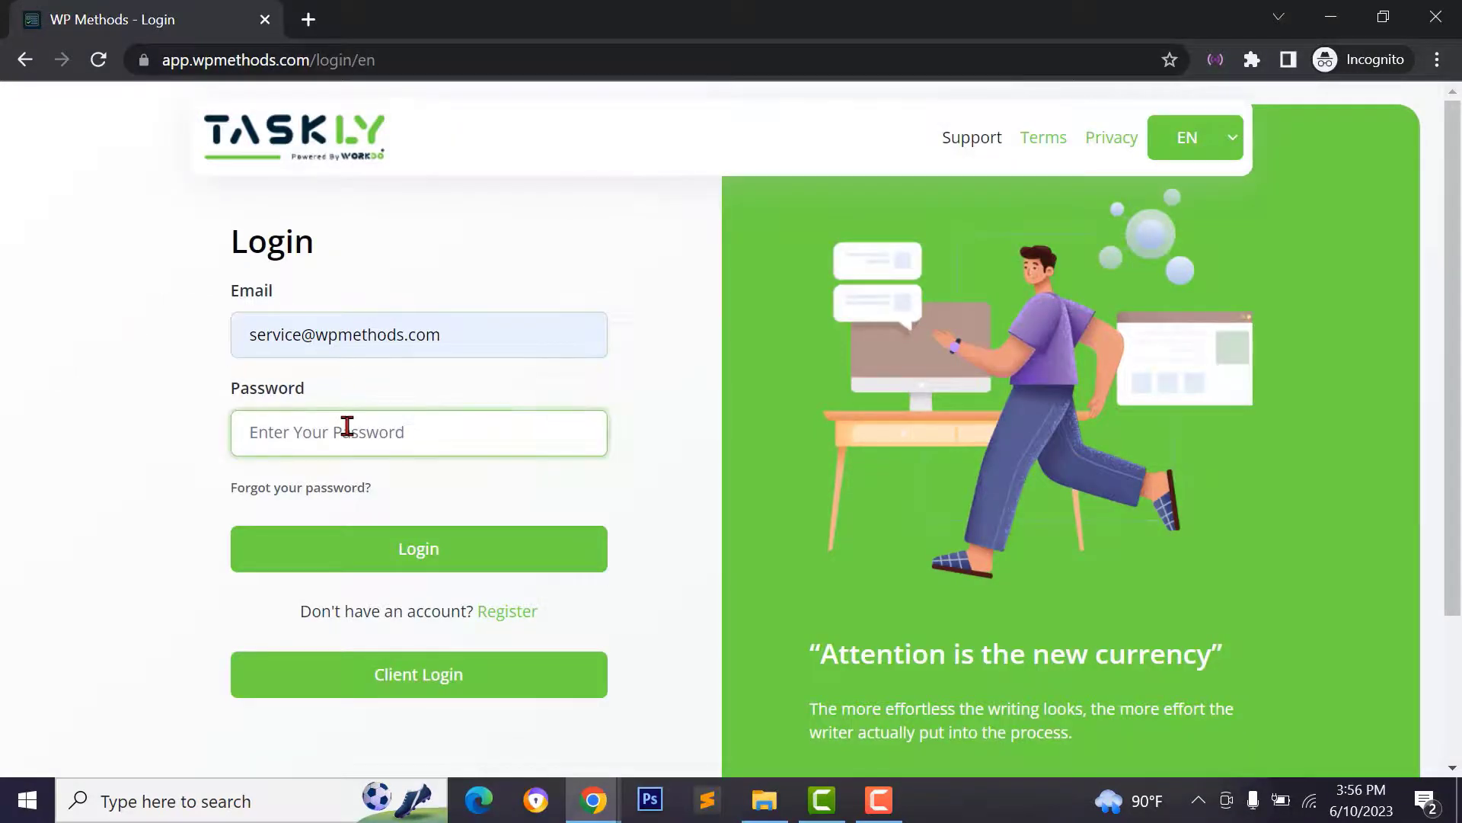
{"action": "type", "text": "*"}
{"action": "left_click", "coordinate": [434, 591]}
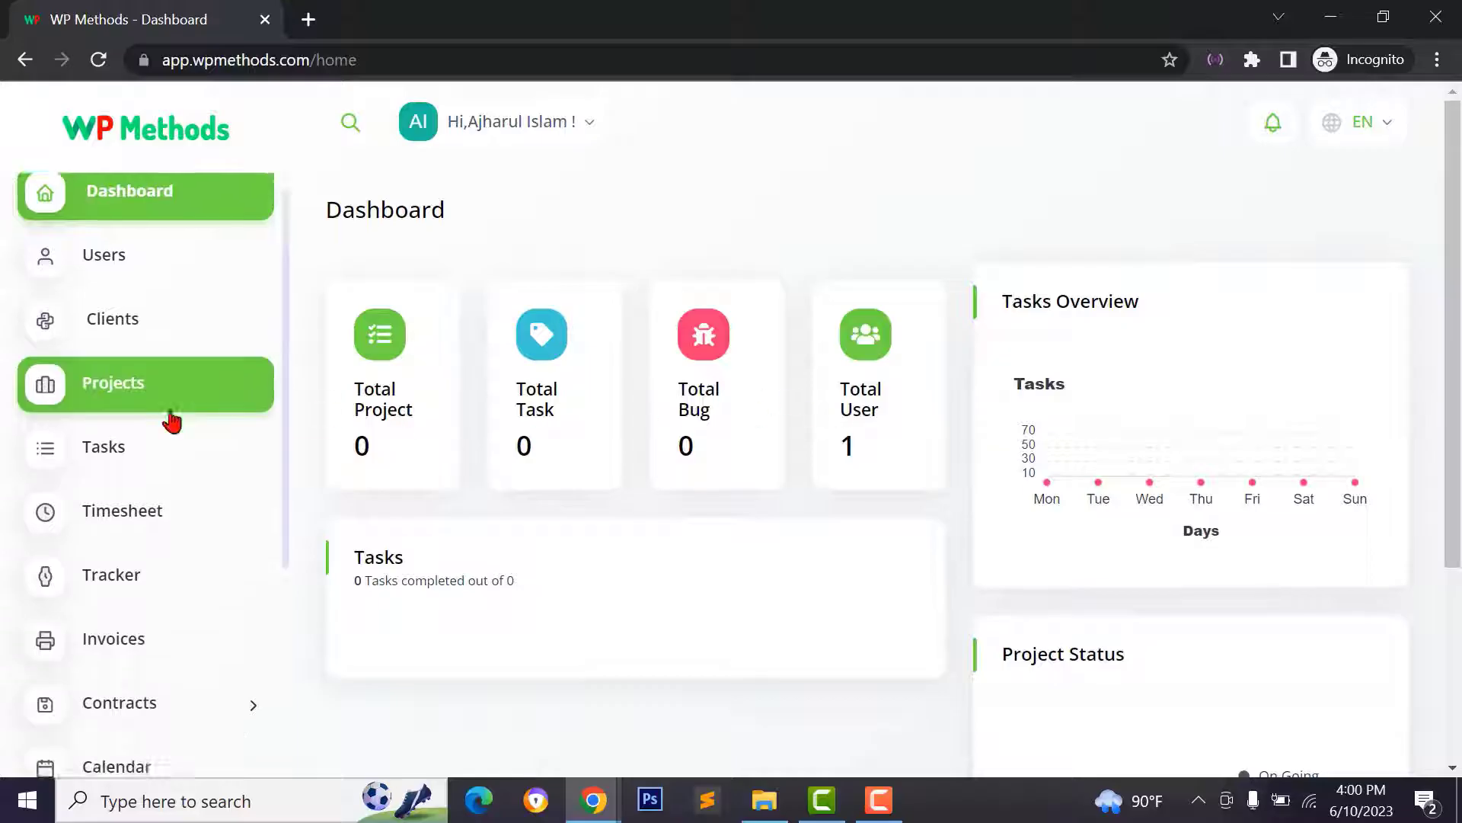
{"action": "scroll", "coordinate": [121, 490], "scroll_direction": "down", "scroll_amount": 2}
{"action": "scroll", "coordinate": [137, 359], "scroll_direction": "up", "scroll_amount": 2}
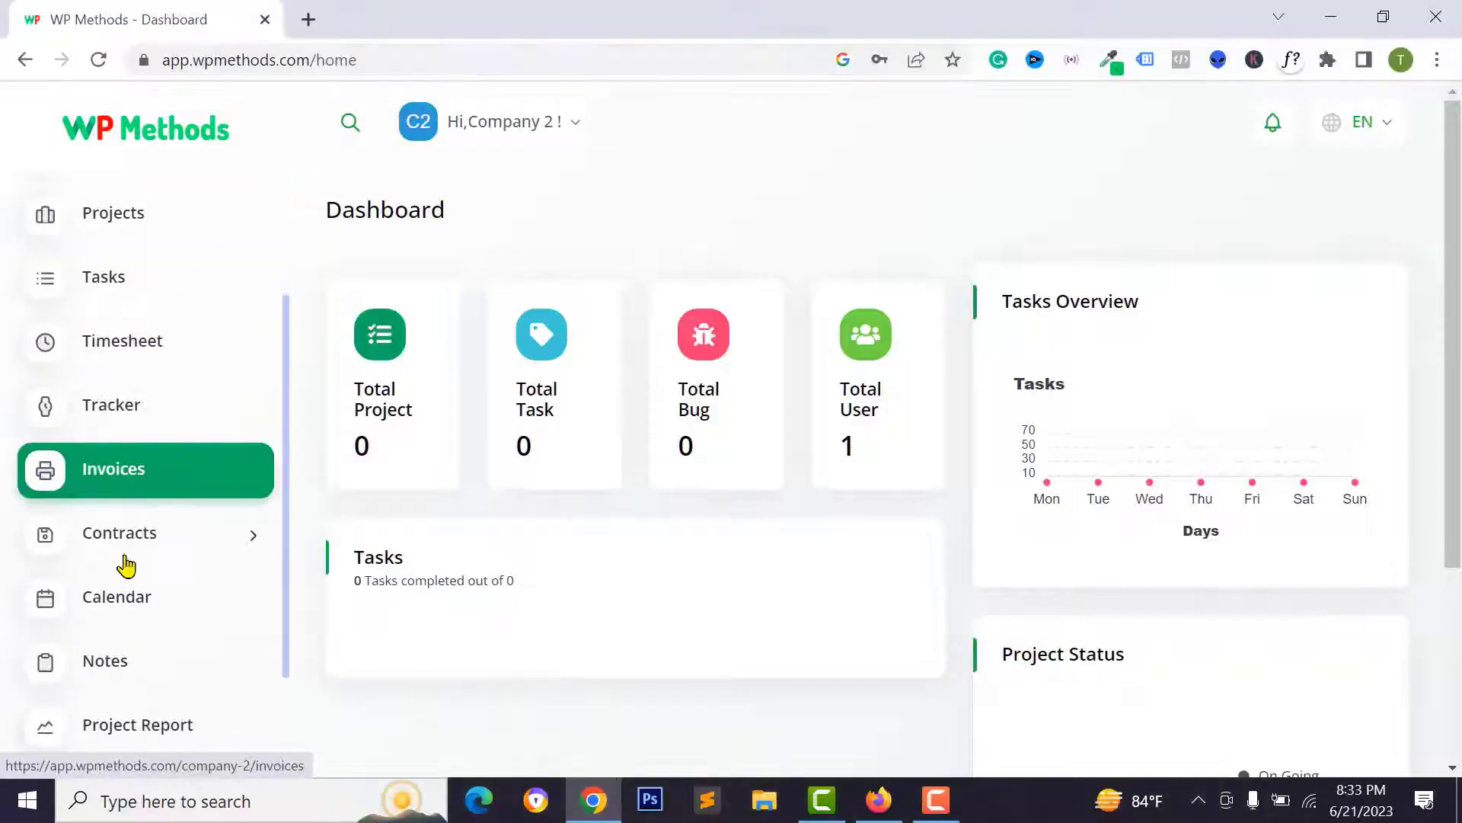
- Go to Workspace Settings from the settings menu
{"action": "scroll", "coordinate": [125, 564], "scroll_direction": "down", "scroll_amount": 2}
{"action": "left_click", "coordinate": [145, 709]}
{"action": "scroll", "coordinate": [144, 723], "scroll_direction": "down", "scroll_amount": 5}
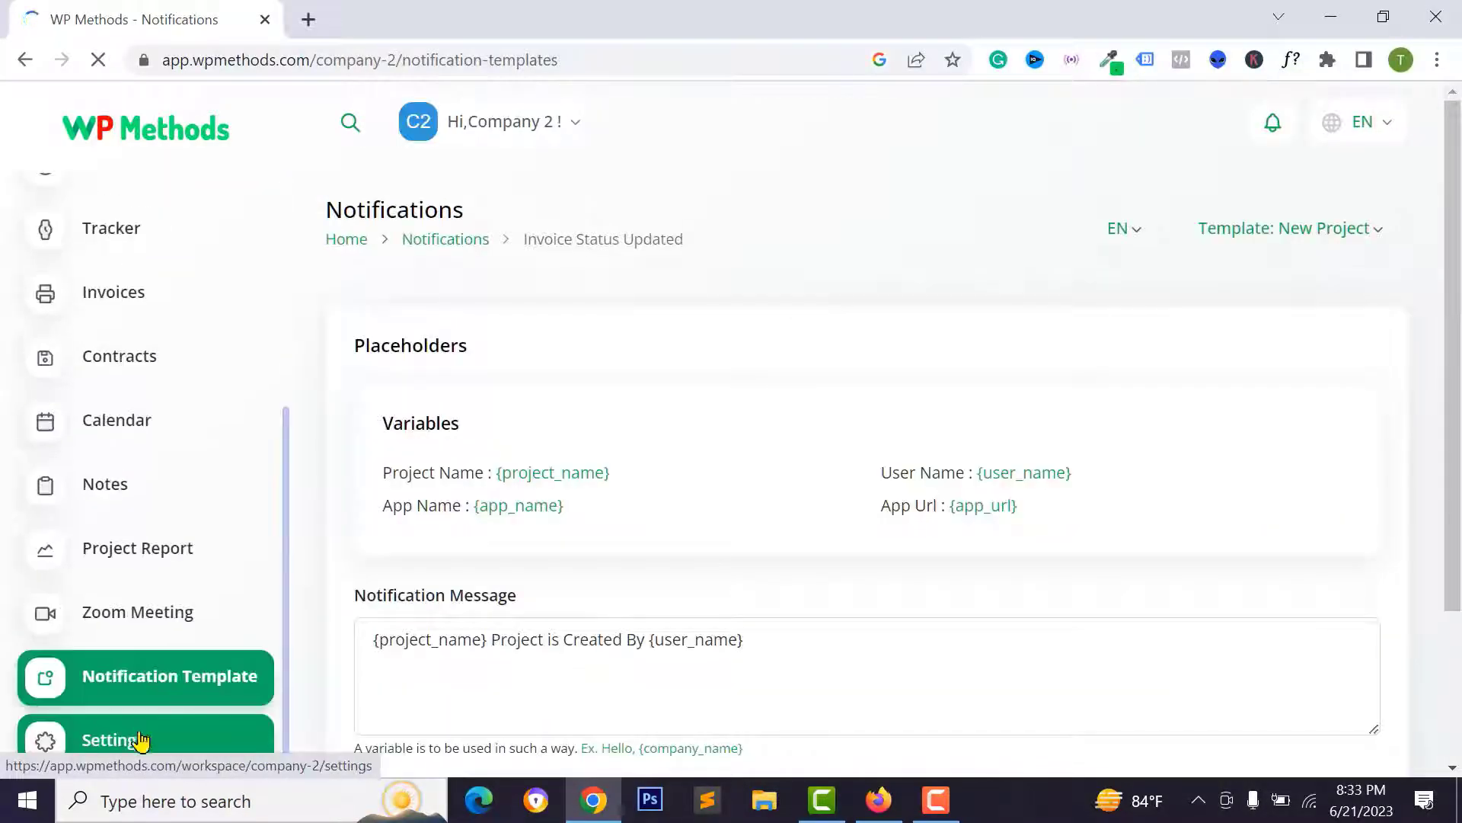
{"action": "left_click", "coordinate": [135, 738]}
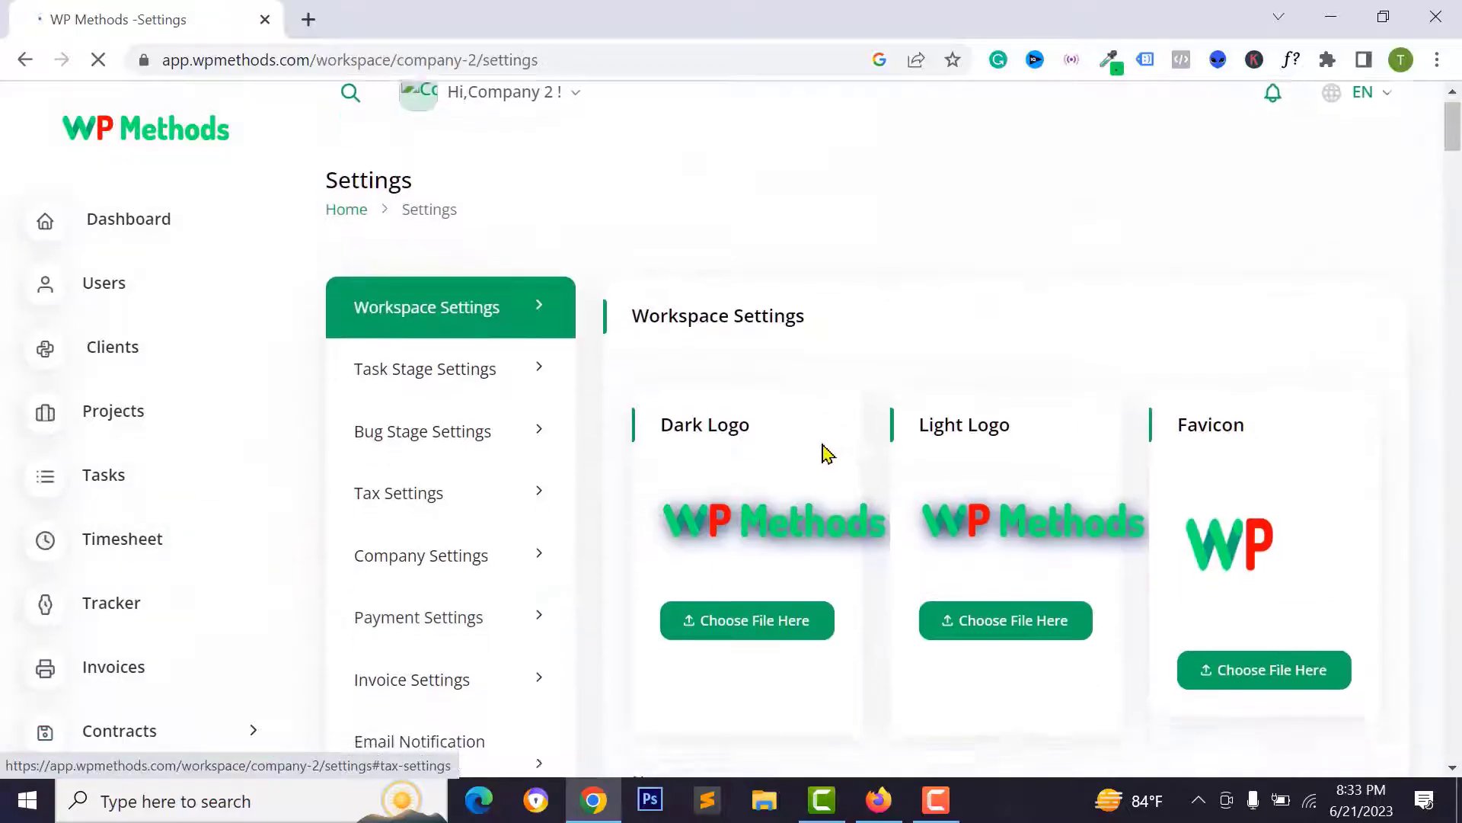
{"action": "scroll", "coordinate": [799, 411], "scroll_direction": "down", "scroll_amount": 3}
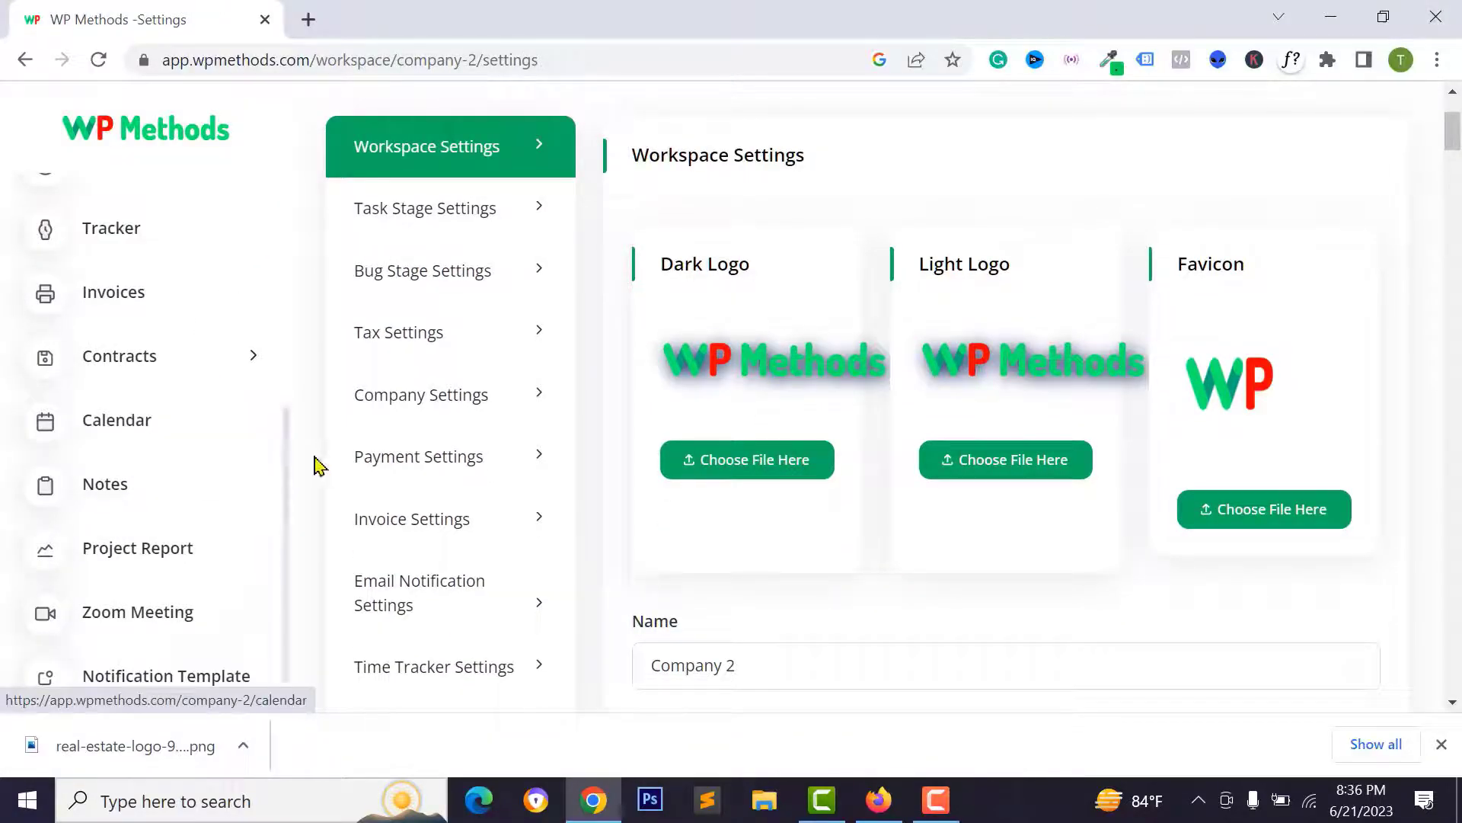
{"action": "scroll", "coordinate": [343, 272], "scroll_direction": "up", "scroll_amount": 3}
{"action": "scroll", "coordinate": [343, 272], "scroll_direction": "down", "scroll_amount": 3}
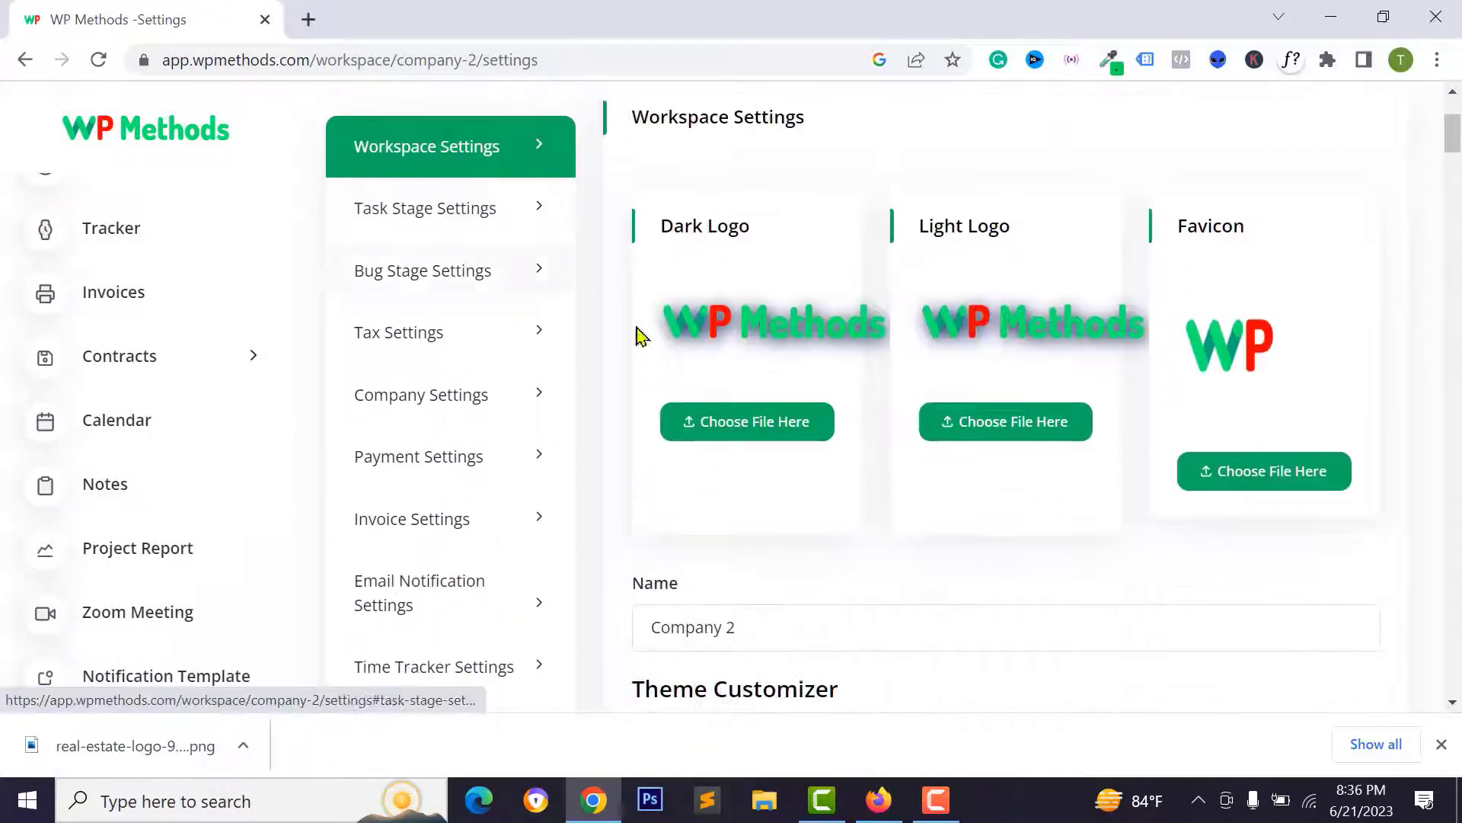
- Set both the dark and light logos to the real-estate COMPANY logo file
{"action": "left_click", "coordinate": [768, 421]}
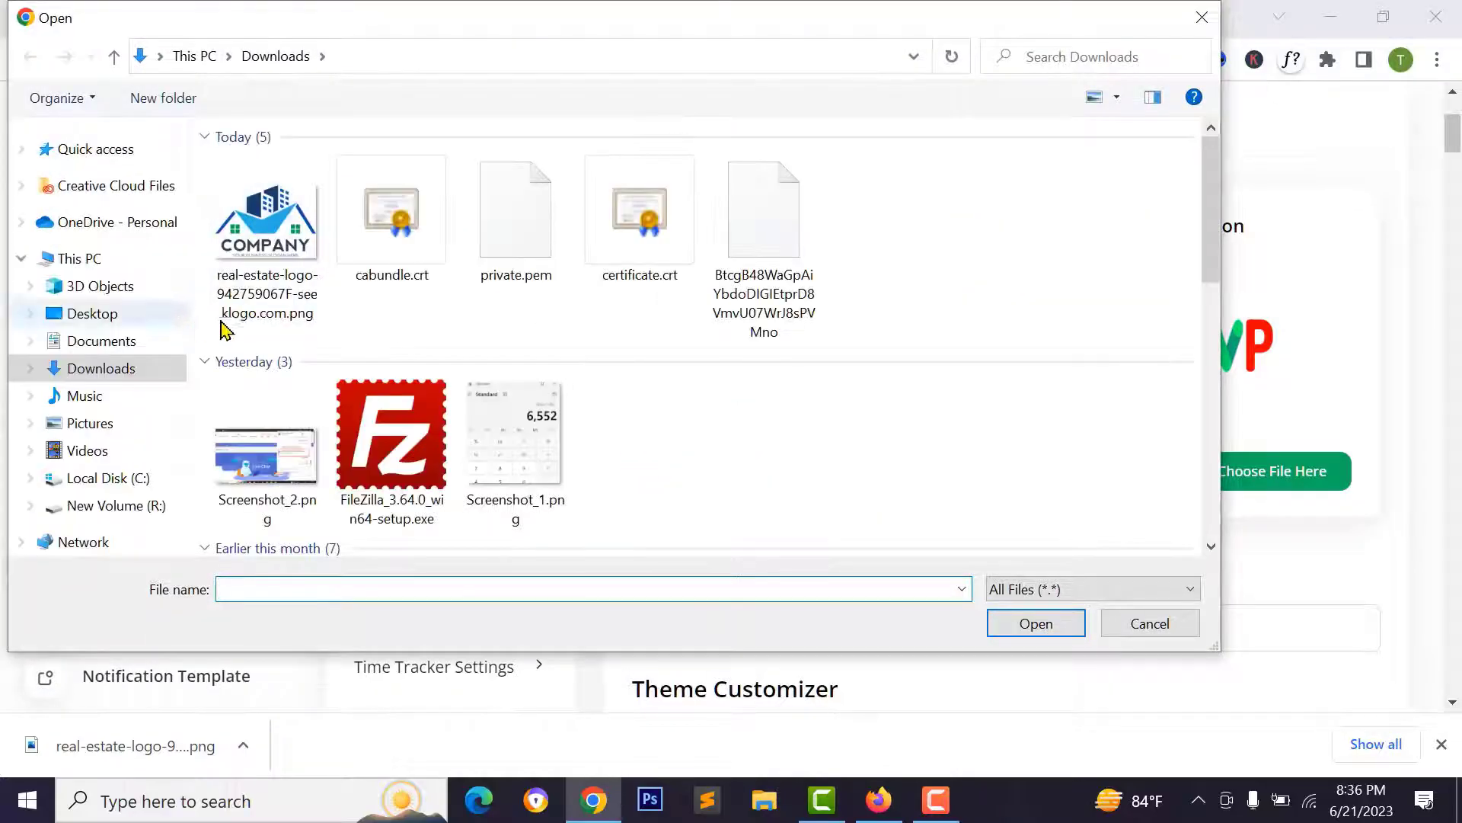
{"action": "left_click", "coordinate": [268, 245]}
{"action": "left_click", "coordinate": [1009, 625]}
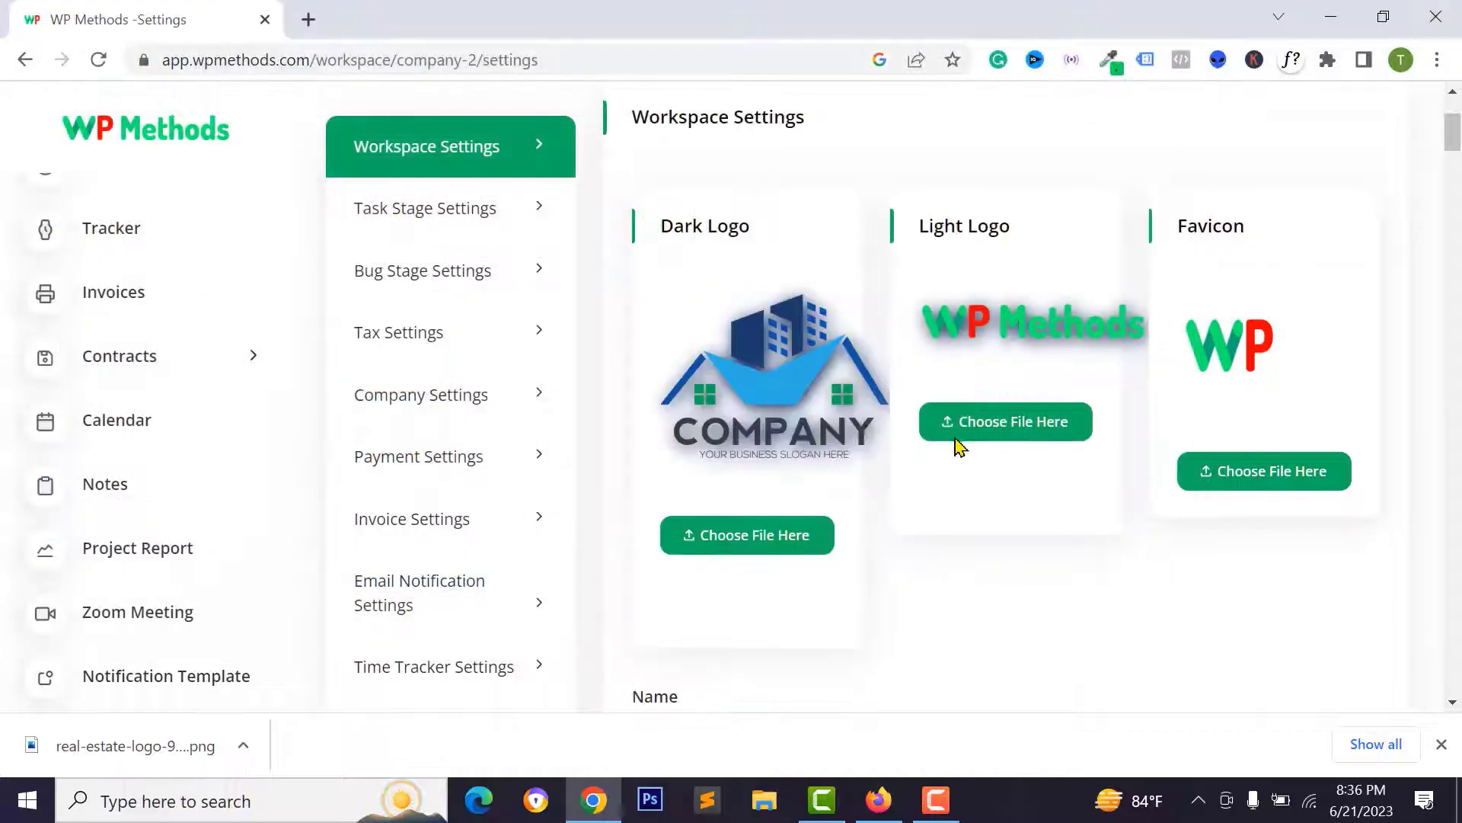
{"action": "left_click", "coordinate": [952, 422]}
{"action": "left_click", "coordinate": [294, 230]}
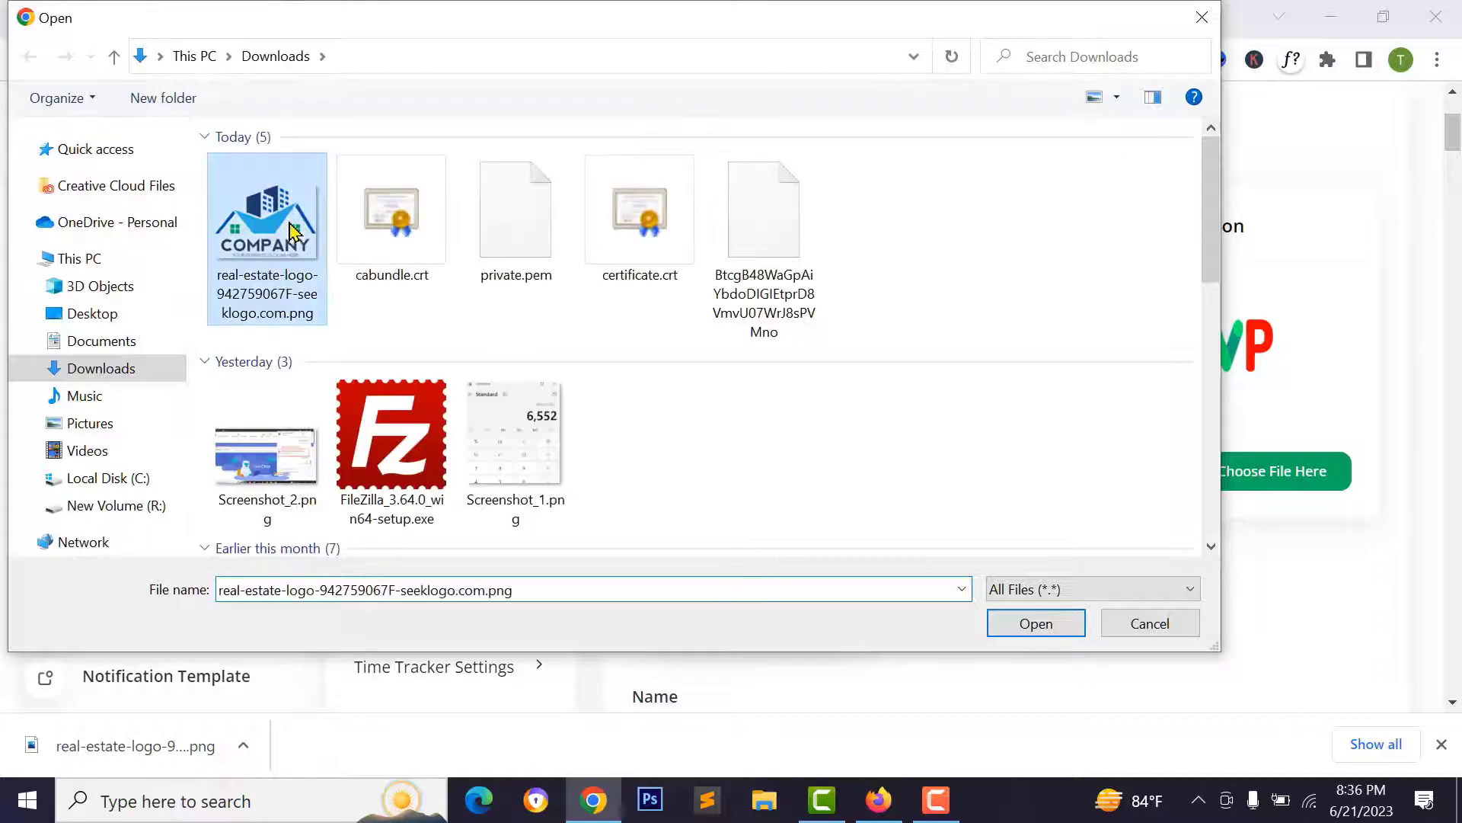
{"action": "left_click", "coordinate": [1037, 626]}
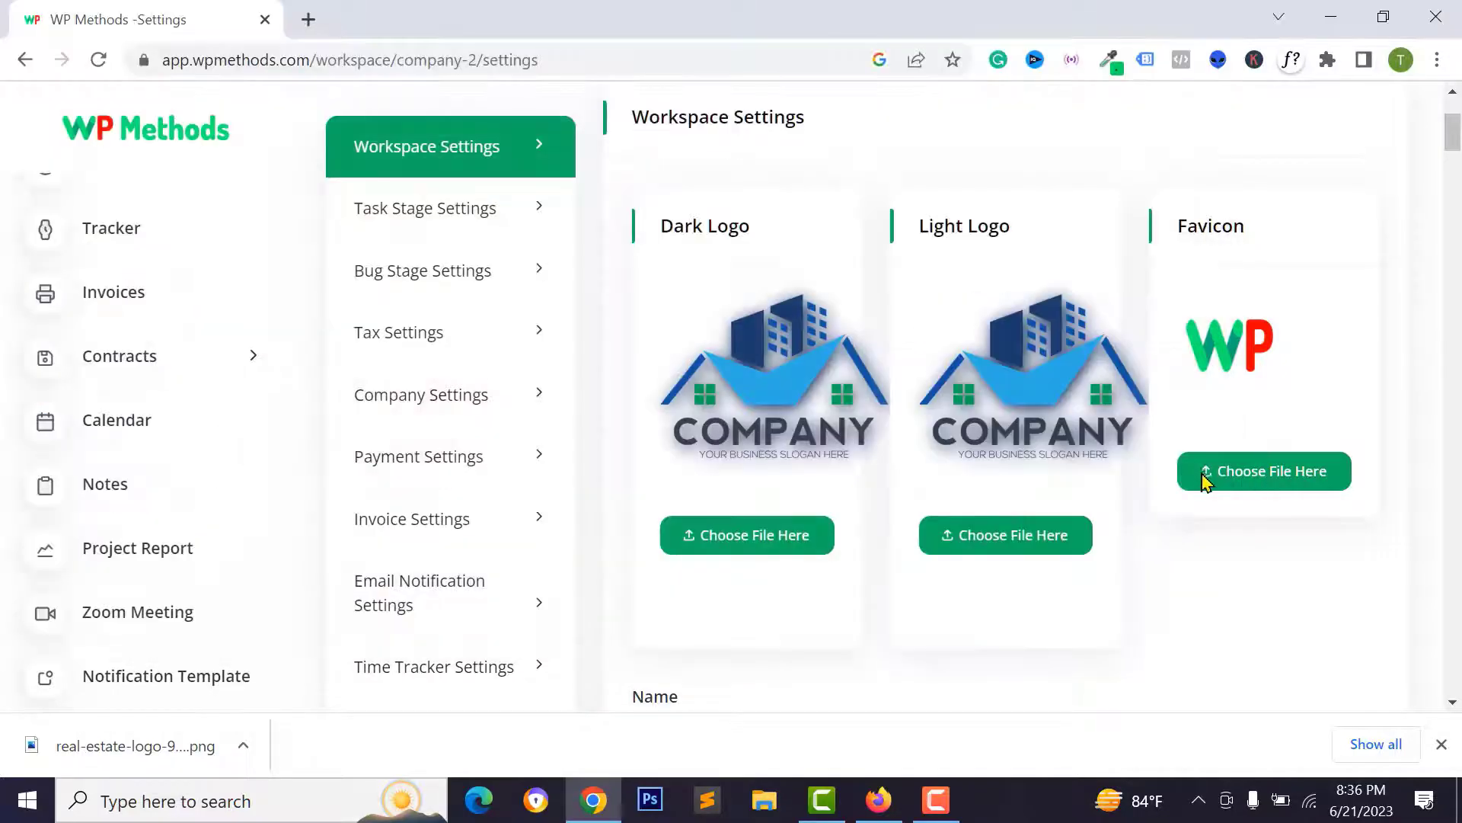
- Save the workspace settings with the new logos
{"action": "scroll", "coordinate": [881, 395], "scroll_direction": "down", "scroll_amount": 7}
{"action": "left_click", "coordinate": [1299, 431]}
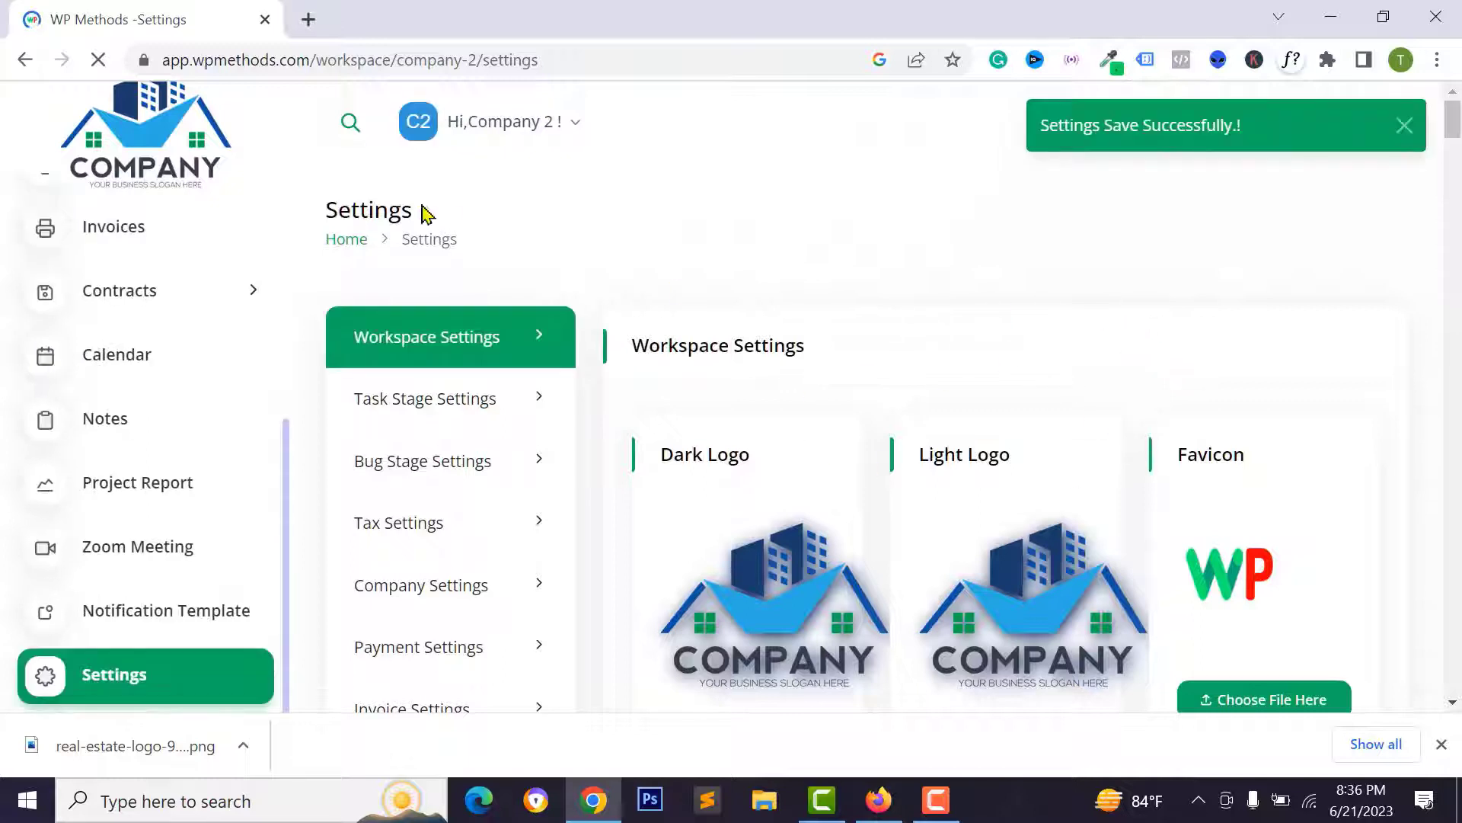
{"action": "scroll", "coordinate": [102, 145], "scroll_direction": "up", "scroll_amount": 2}
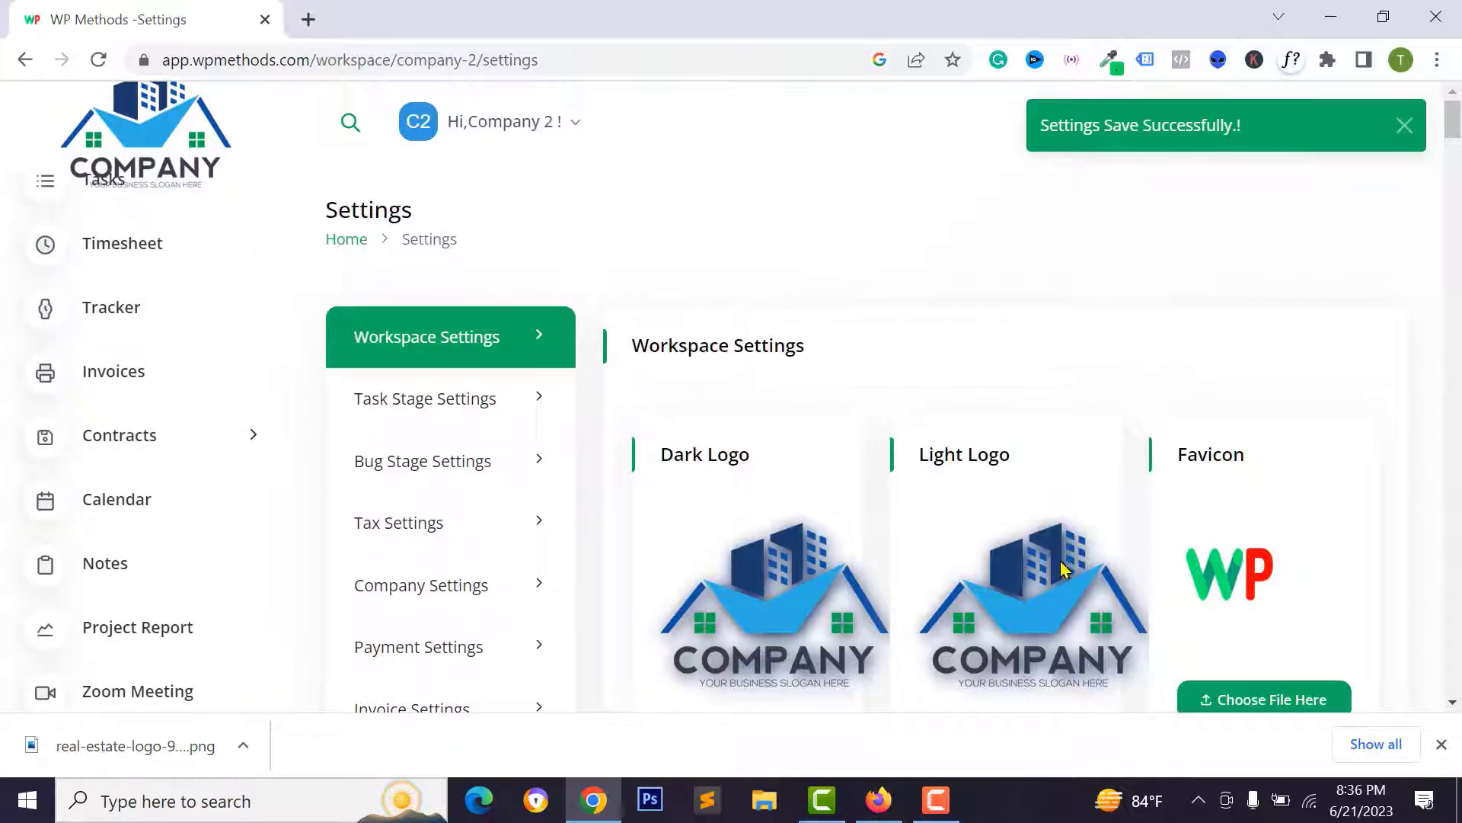
{"action": "scroll", "coordinate": [952, 534], "scroll_direction": "down", "scroll_amount": 2}
{"action": "scroll", "coordinate": [85, 316], "scroll_direction": "up", "scroll_amount": 2}
{"action": "scroll", "coordinate": [85, 316], "scroll_direction": "up", "scroll_amount": 3}
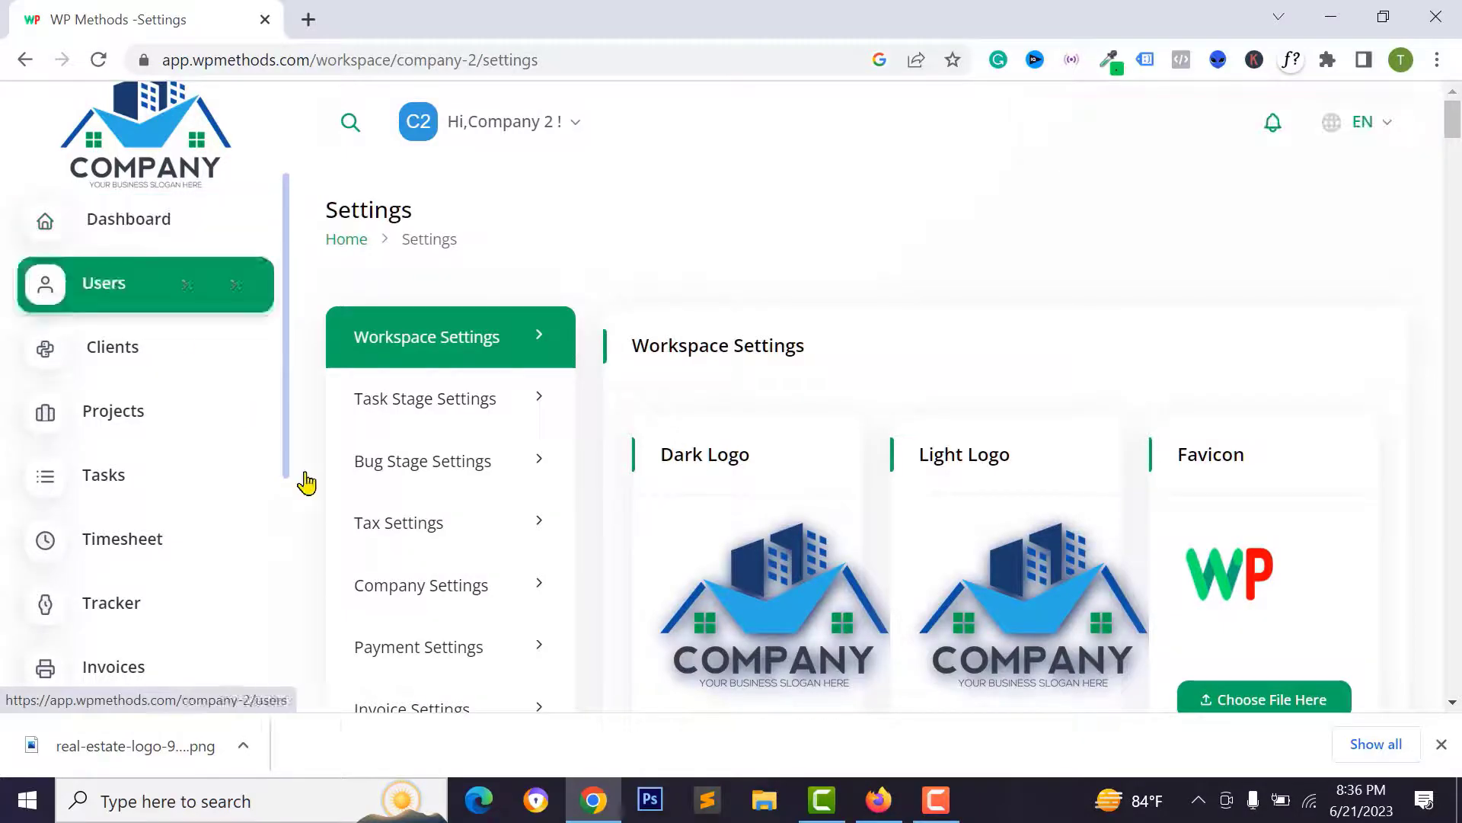
- From the workspace Users list, start inviting a new member user by e-mail
{"action": "left_click", "coordinate": [1441, 744]}
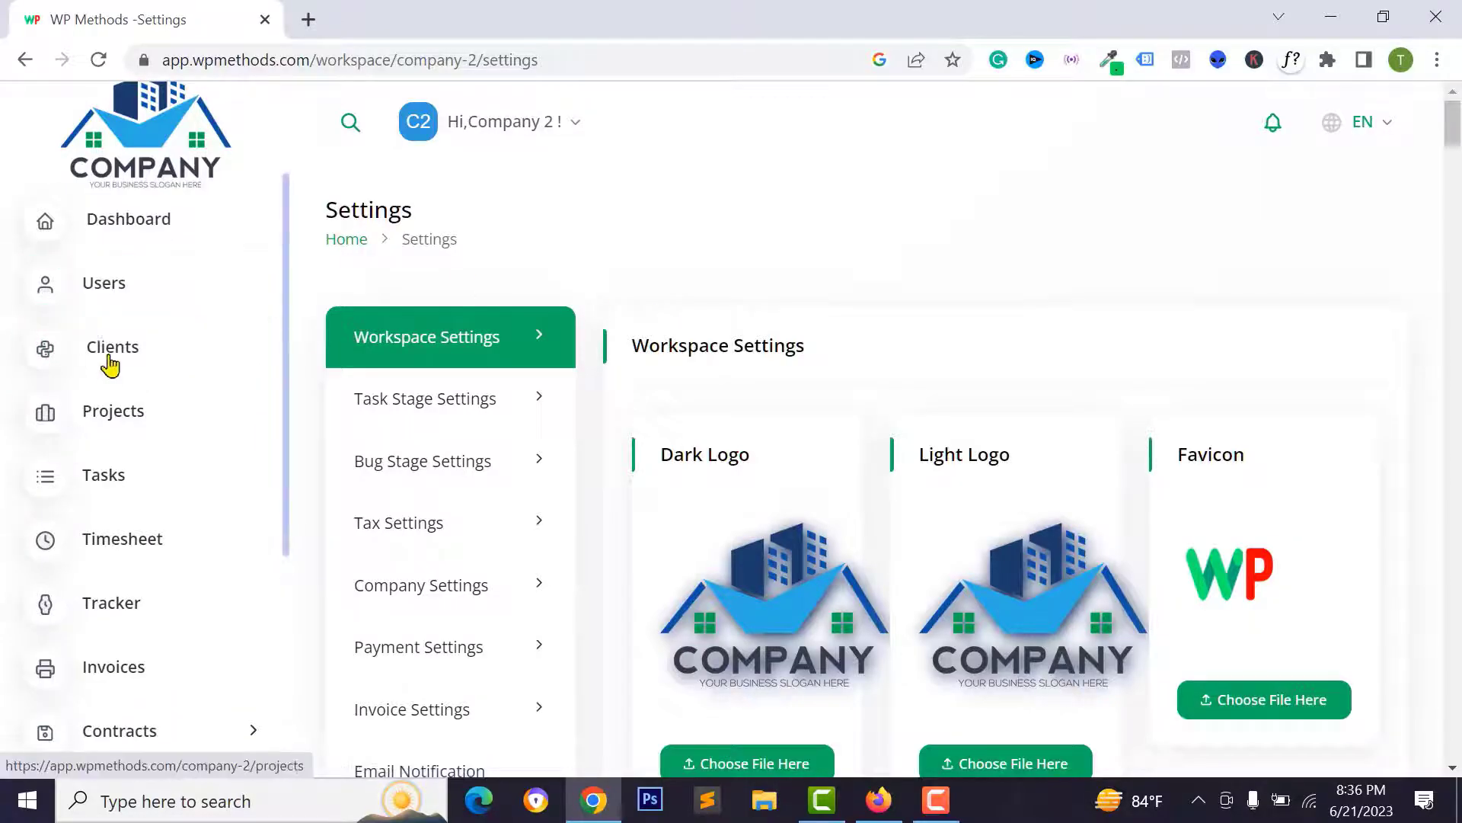
{"action": "left_click", "coordinate": [111, 311]}
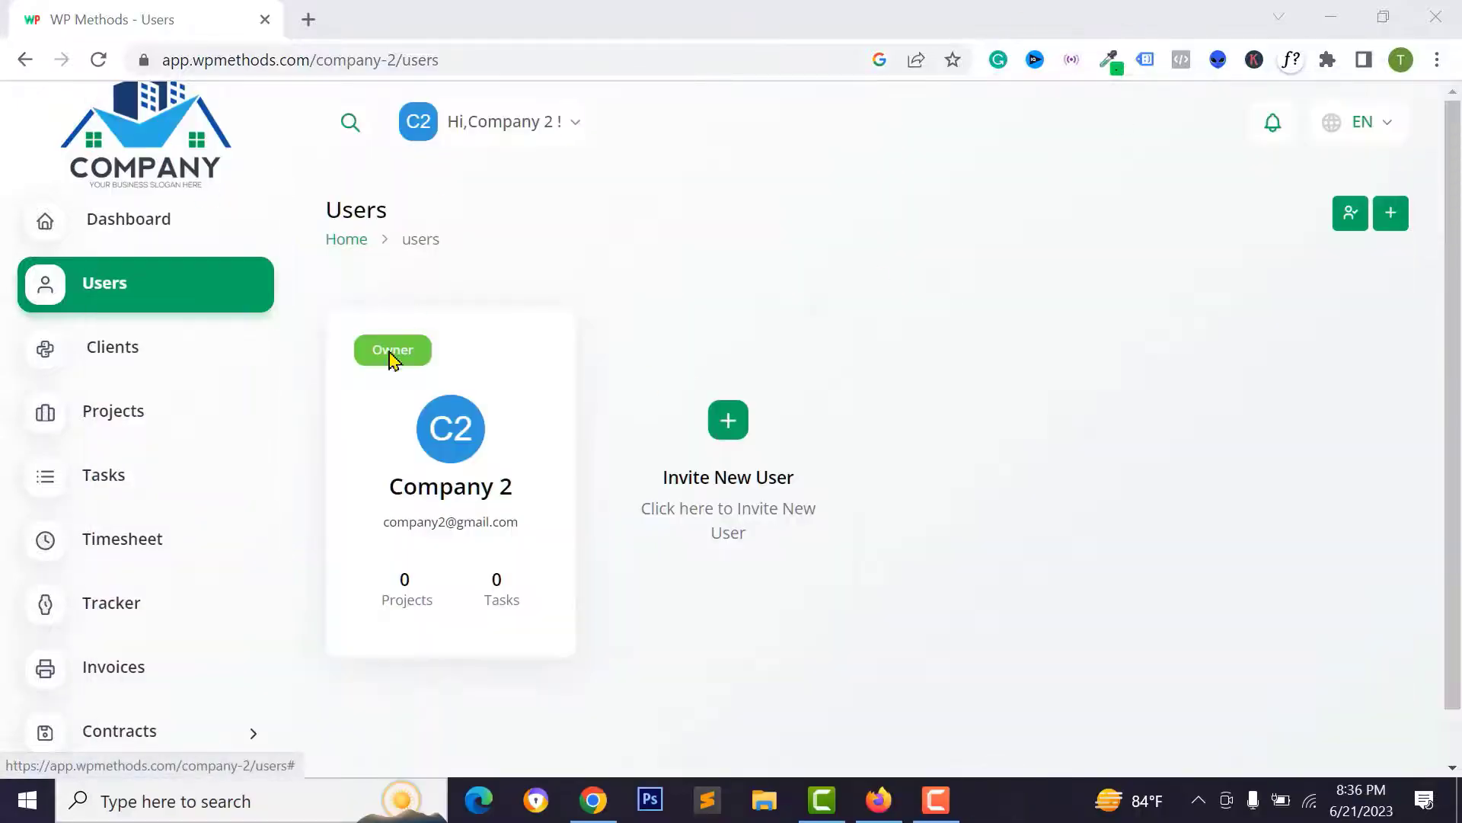
{"action": "left_click", "coordinate": [727, 438]}
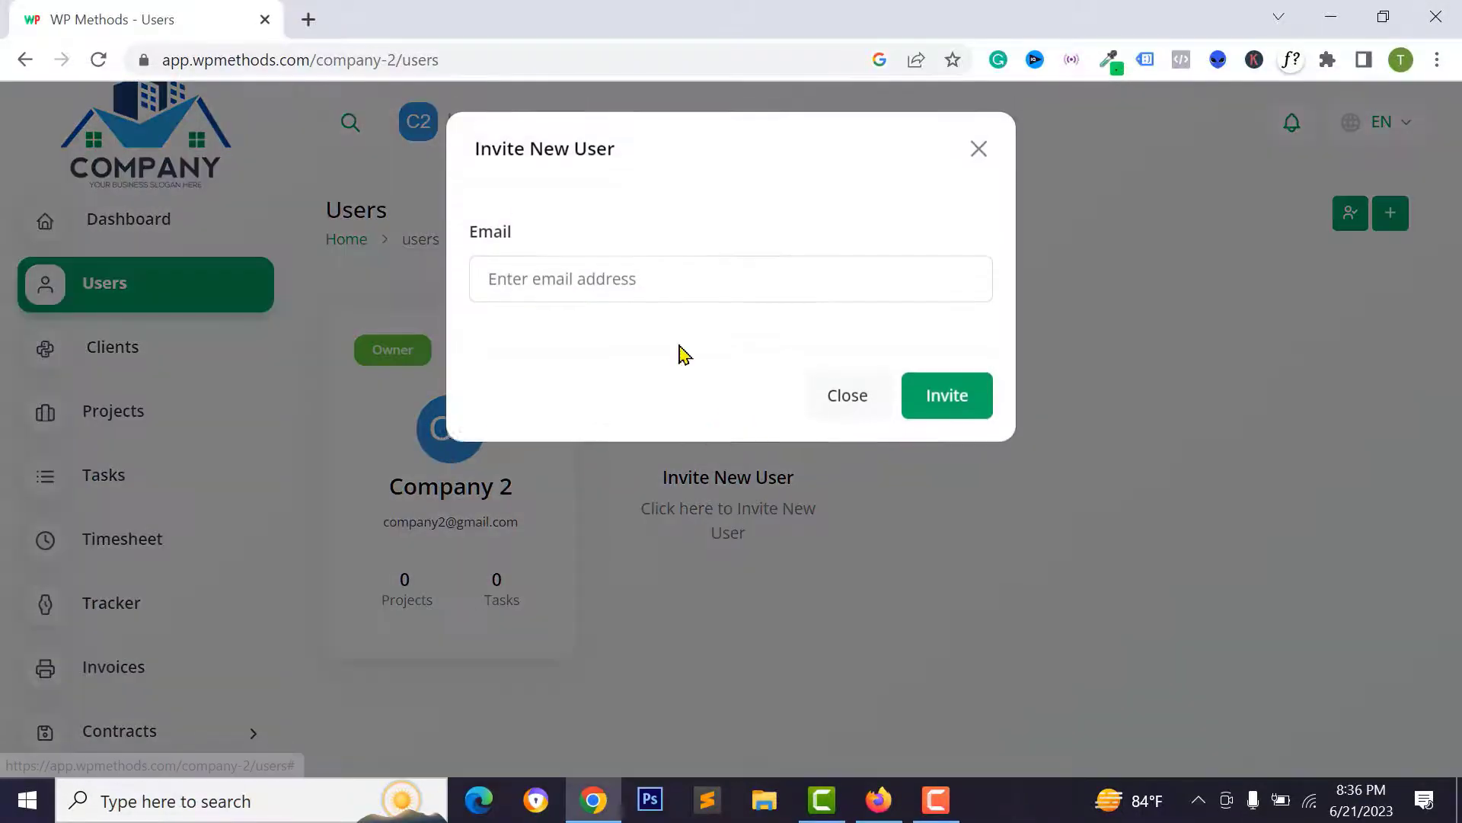
{"action": "left_click", "coordinate": [604, 270]}
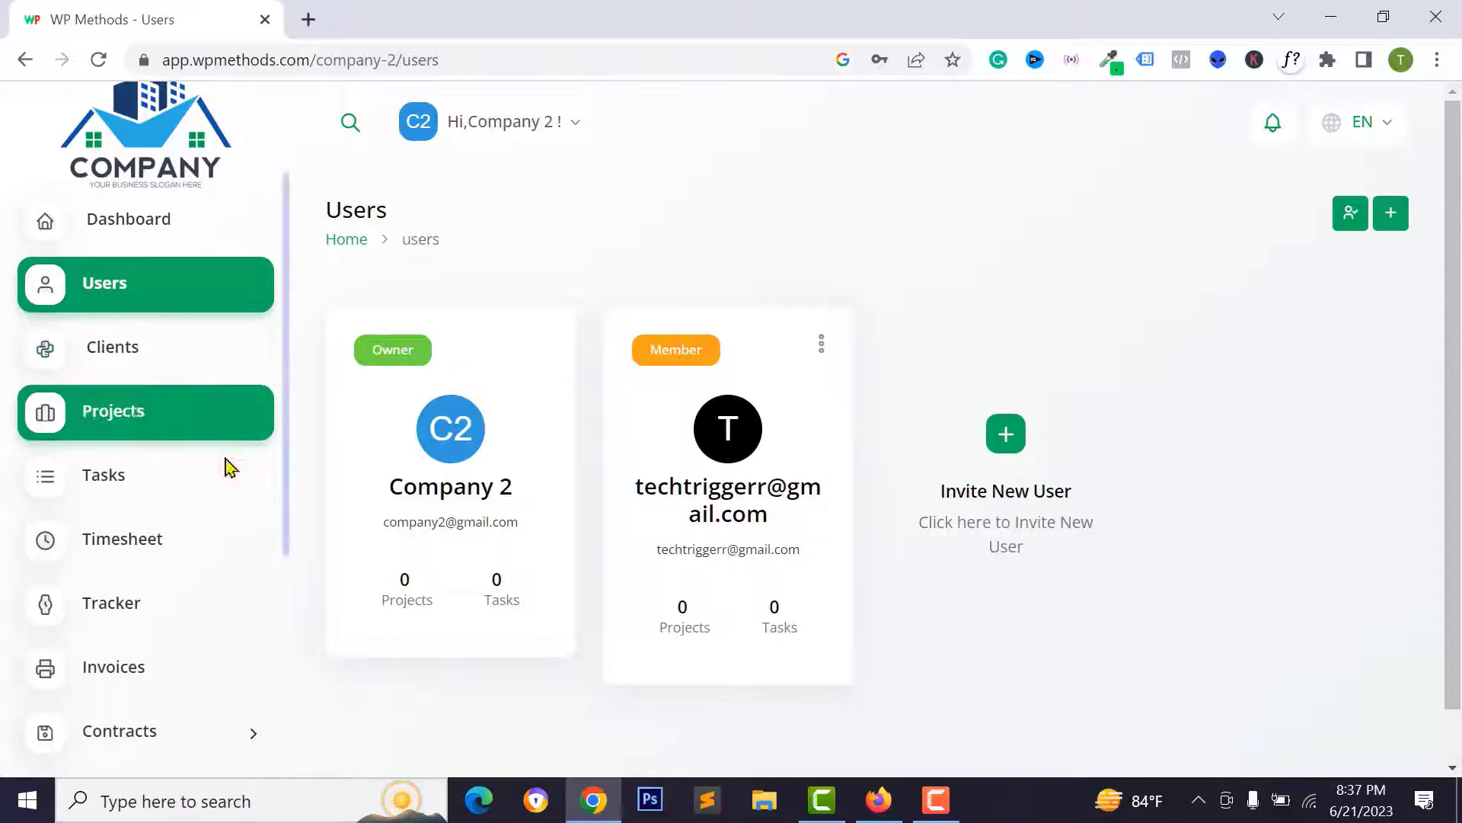
- Submit a new client from the Clients list, then go to the Projects page
{"action": "left_click", "coordinate": [145, 356]}
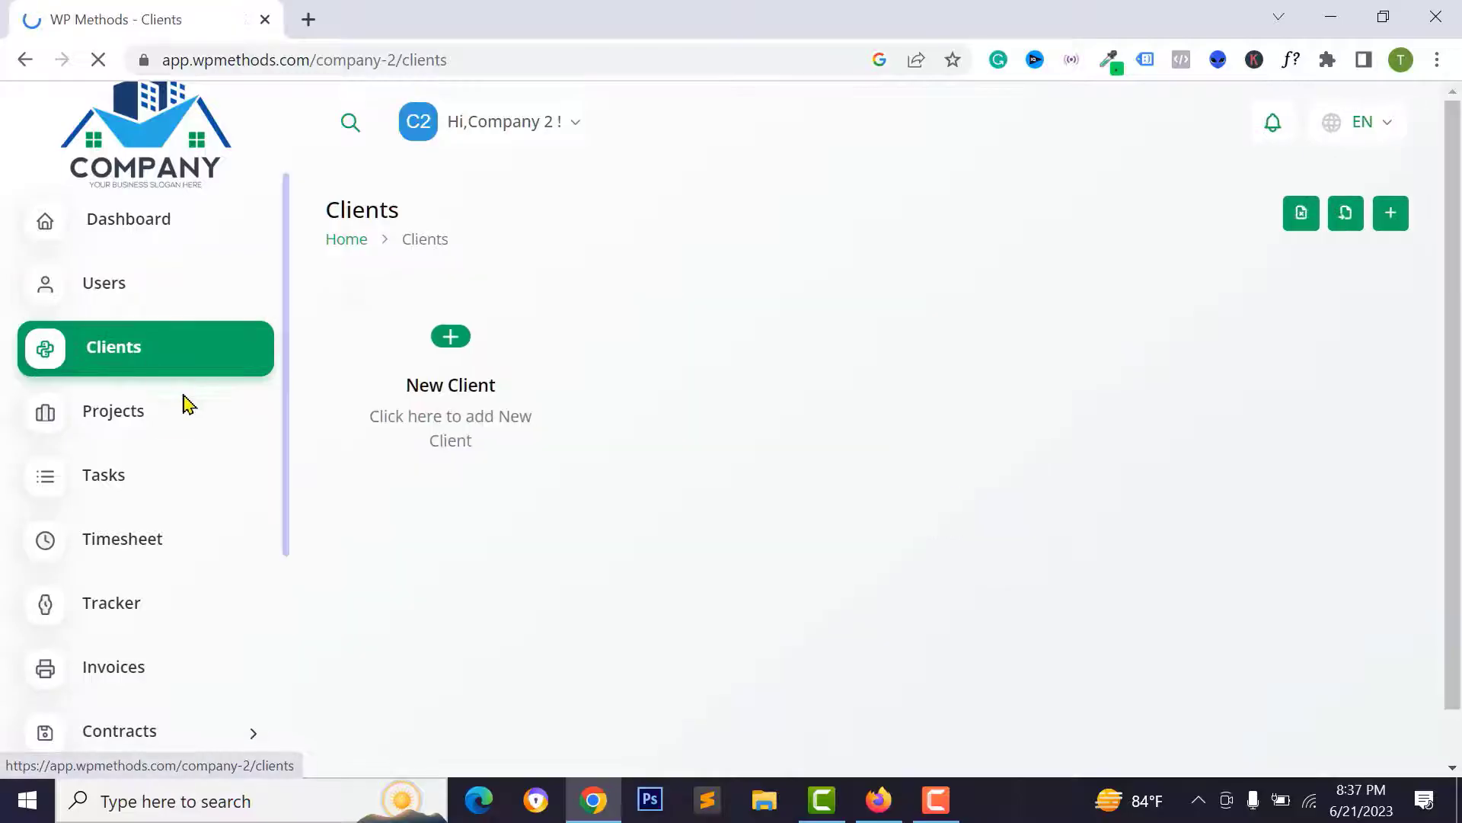
{"action": "left_click", "coordinate": [462, 347]}
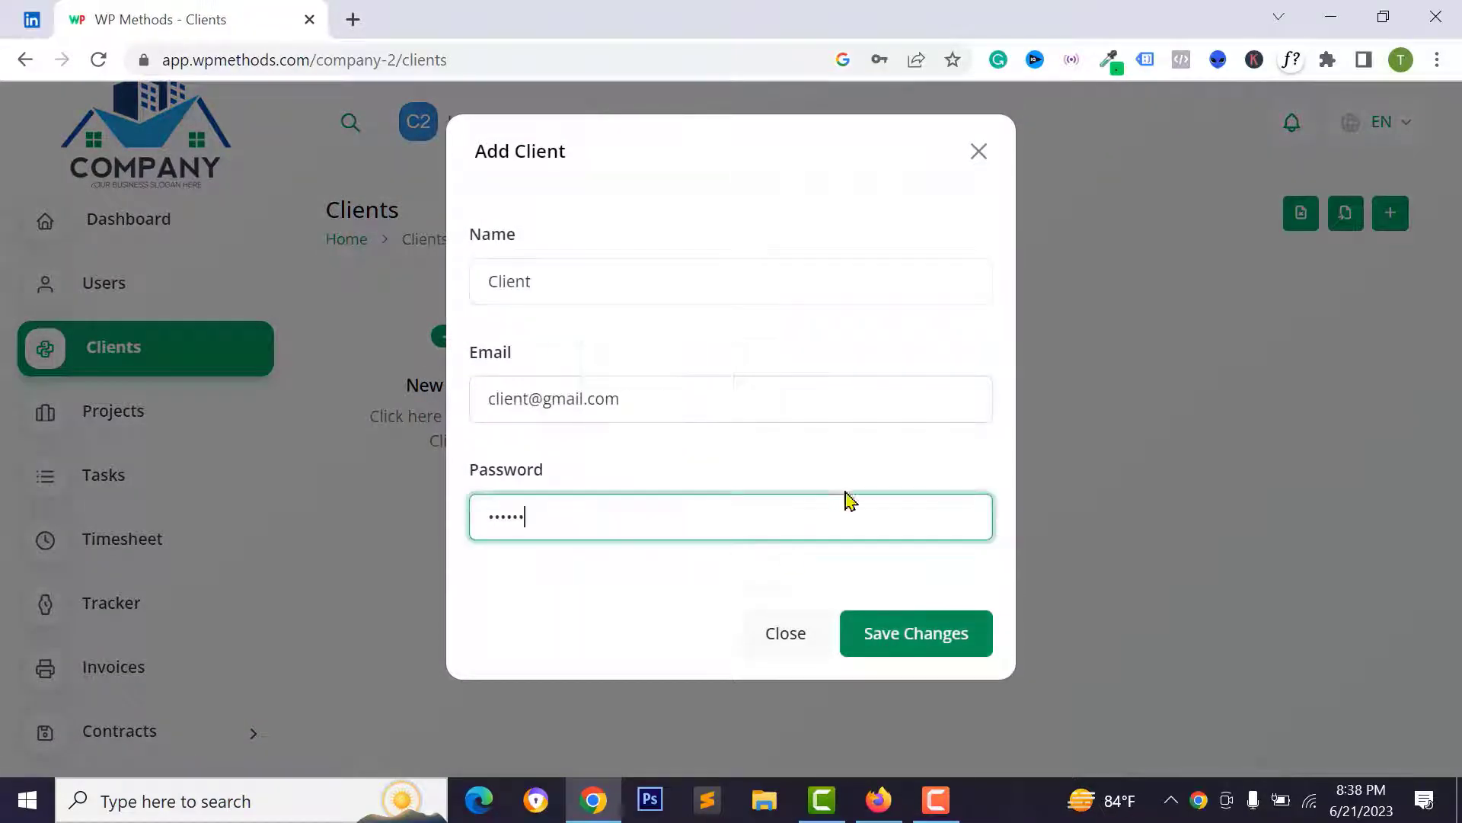
{"action": "key", "text": "Return"}
{"action": "left_click", "coordinate": [115, 435]}
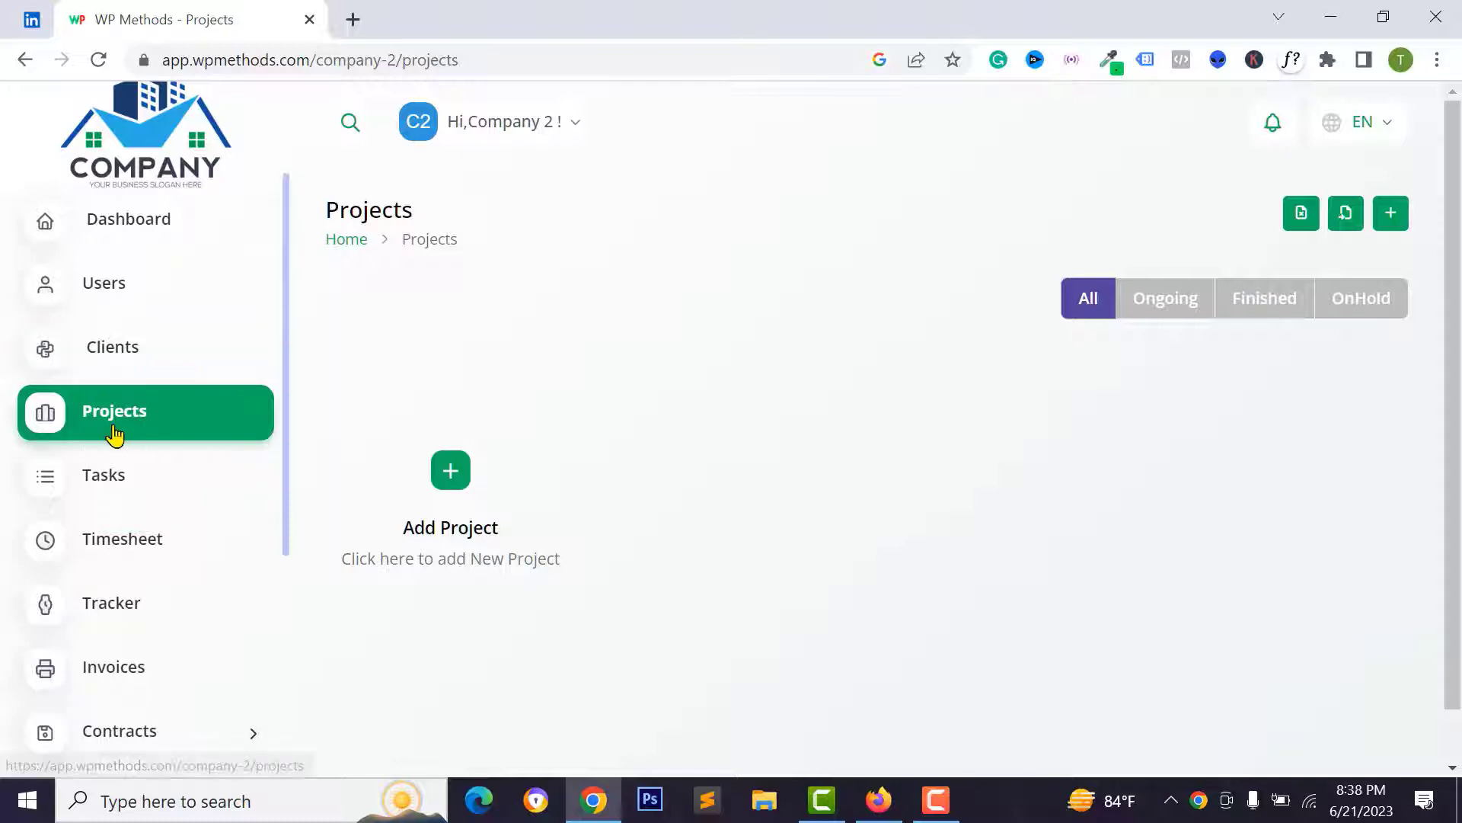
- Create the project 'Wordpress Ecommerce Webite' with a description and one added team member
{"action": "left_click", "coordinate": [450, 471]}
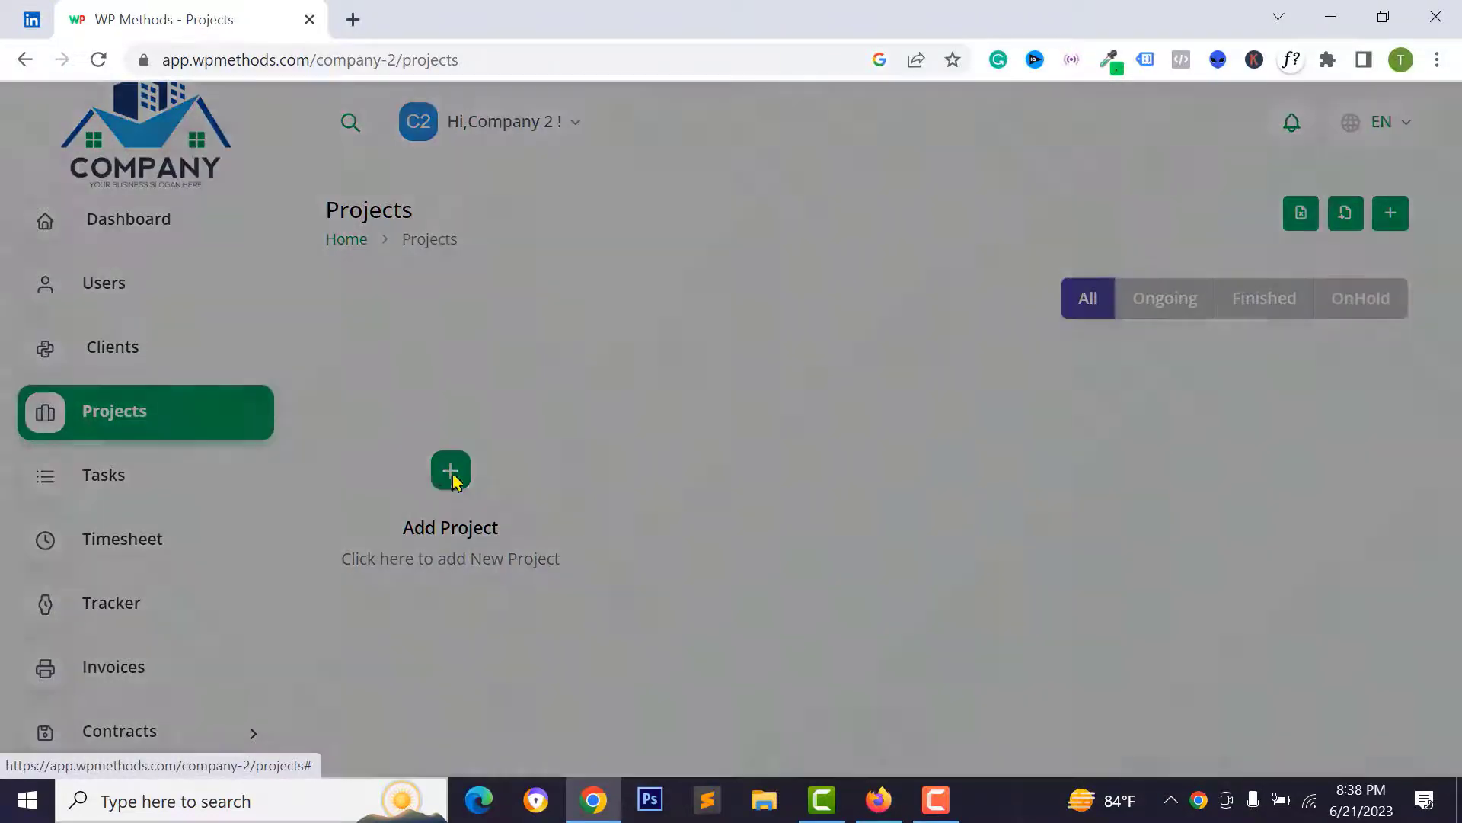
{"action": "left_click", "coordinate": [620, 280]}
{"action": "type", "text": "Wordpress Ecommer"}
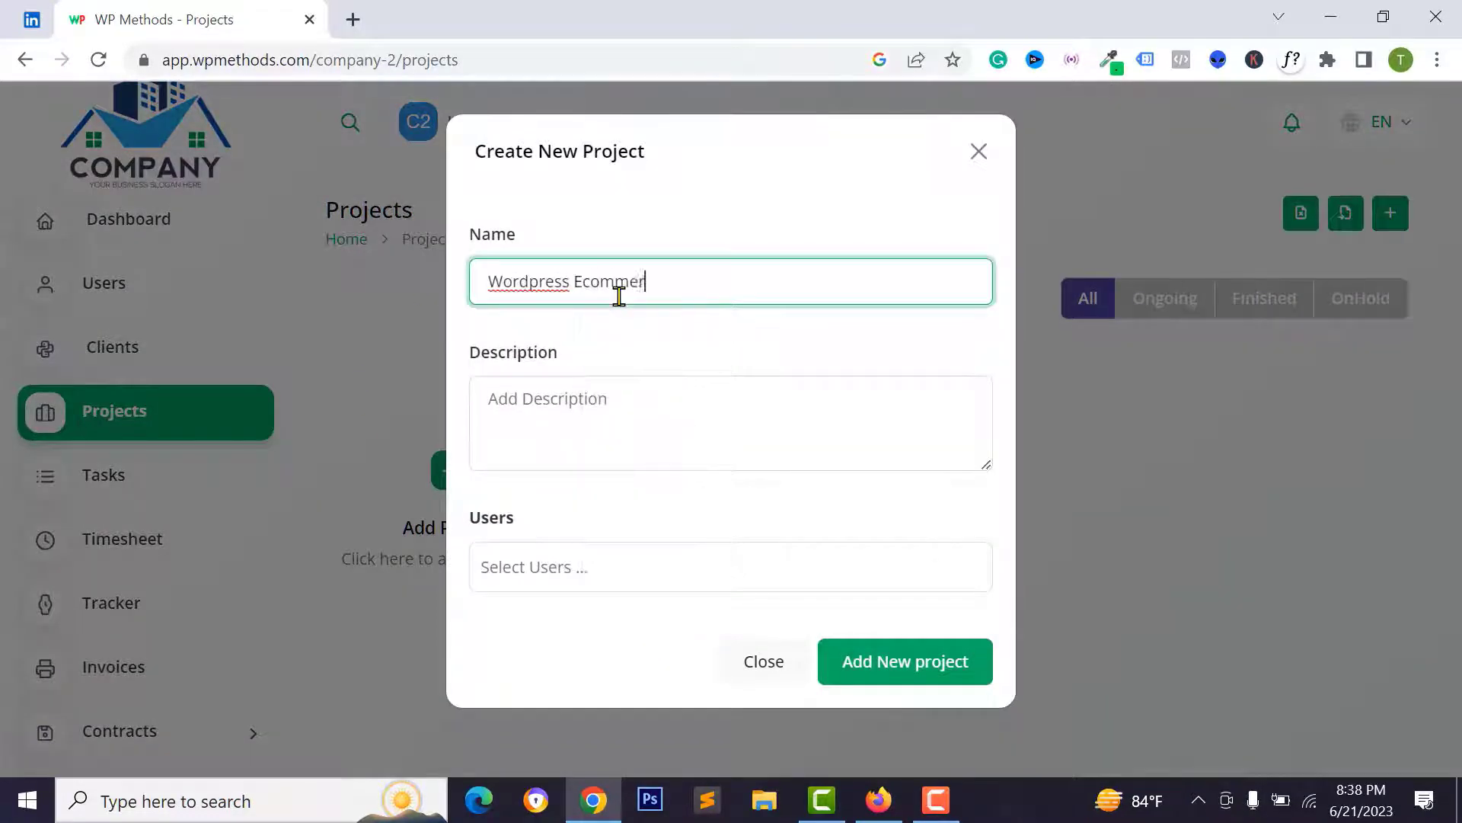
{"action": "type", "text": "ce Webite"}
{"action": "left_click", "coordinate": [609, 419]}
{"action": "type", "text": "dfsdfsdf"}
{"action": "left_click", "coordinate": [607, 568]}
{"action": "left_click", "coordinate": [579, 614]}
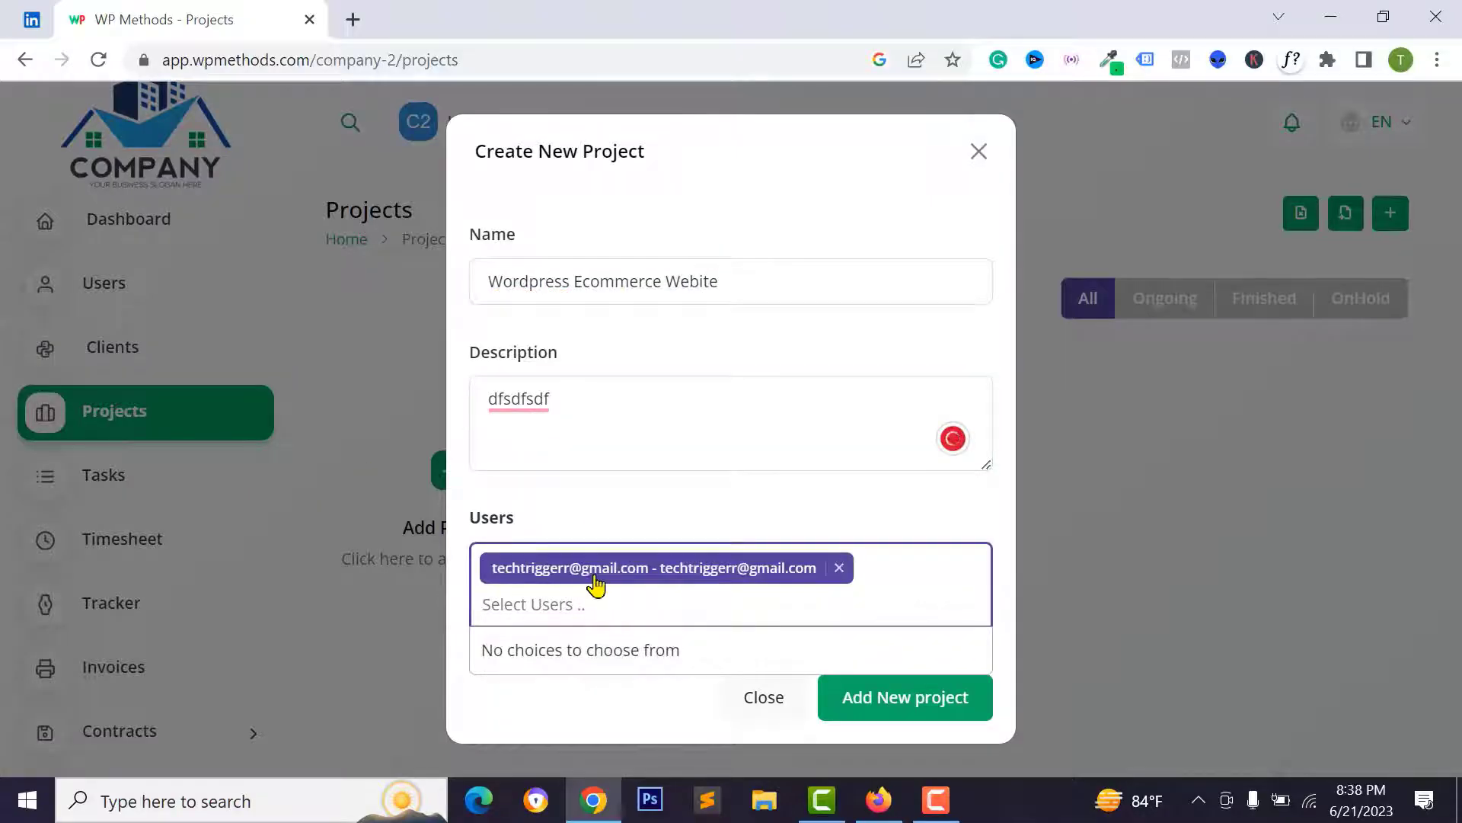
{"action": "left_click", "coordinate": [896, 713]}
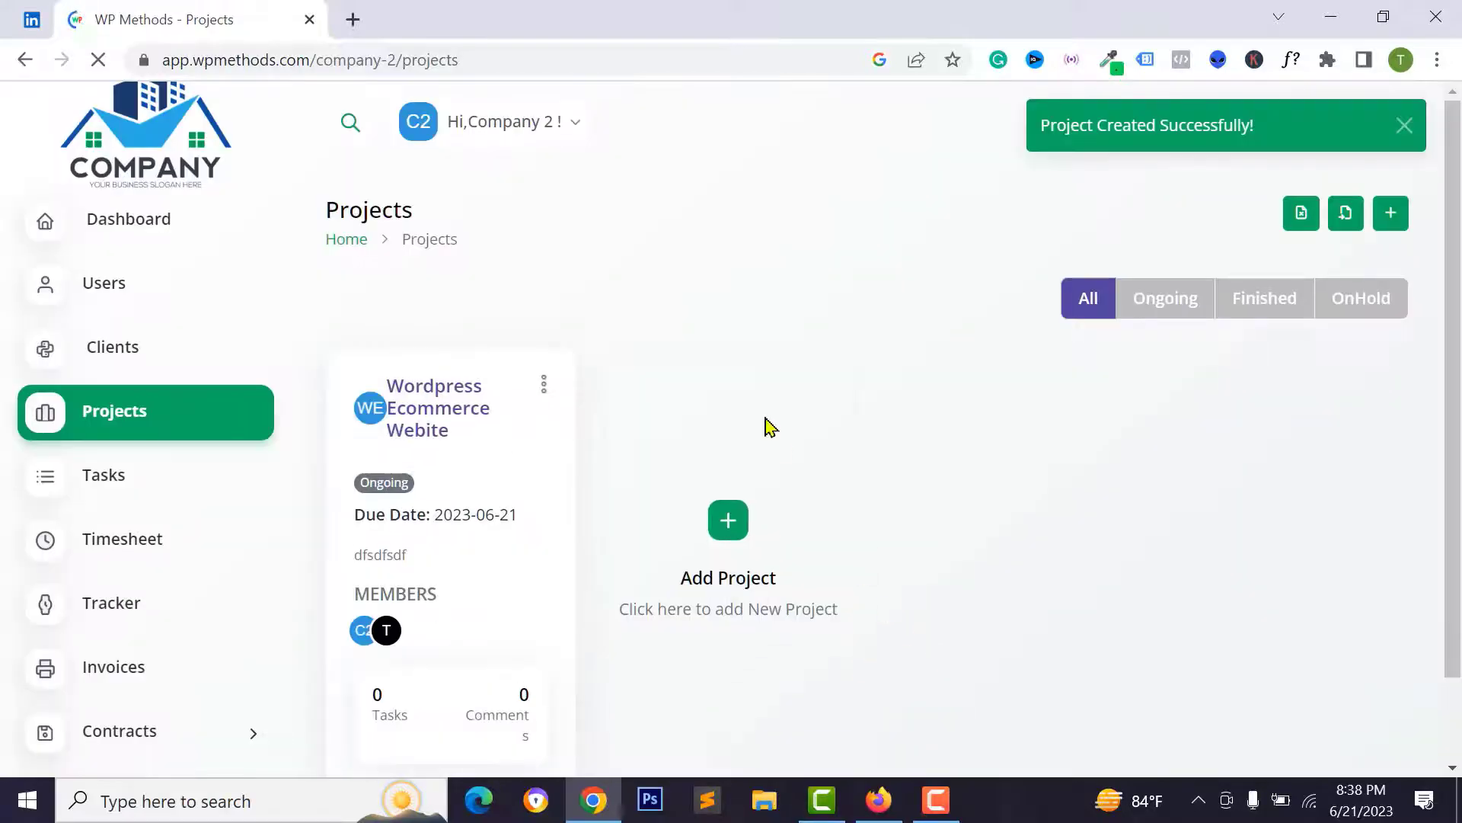
- Zoom the page out and bring up the Wordpress Ecommerce Webite project's detail page
{"action": "scroll", "coordinate": [615, 394], "scroll_direction": "down", "scroll_amount": 2}
{"action": "scroll", "coordinate": [603, 434], "scroll_direction": "up", "scroll_amount": 2}
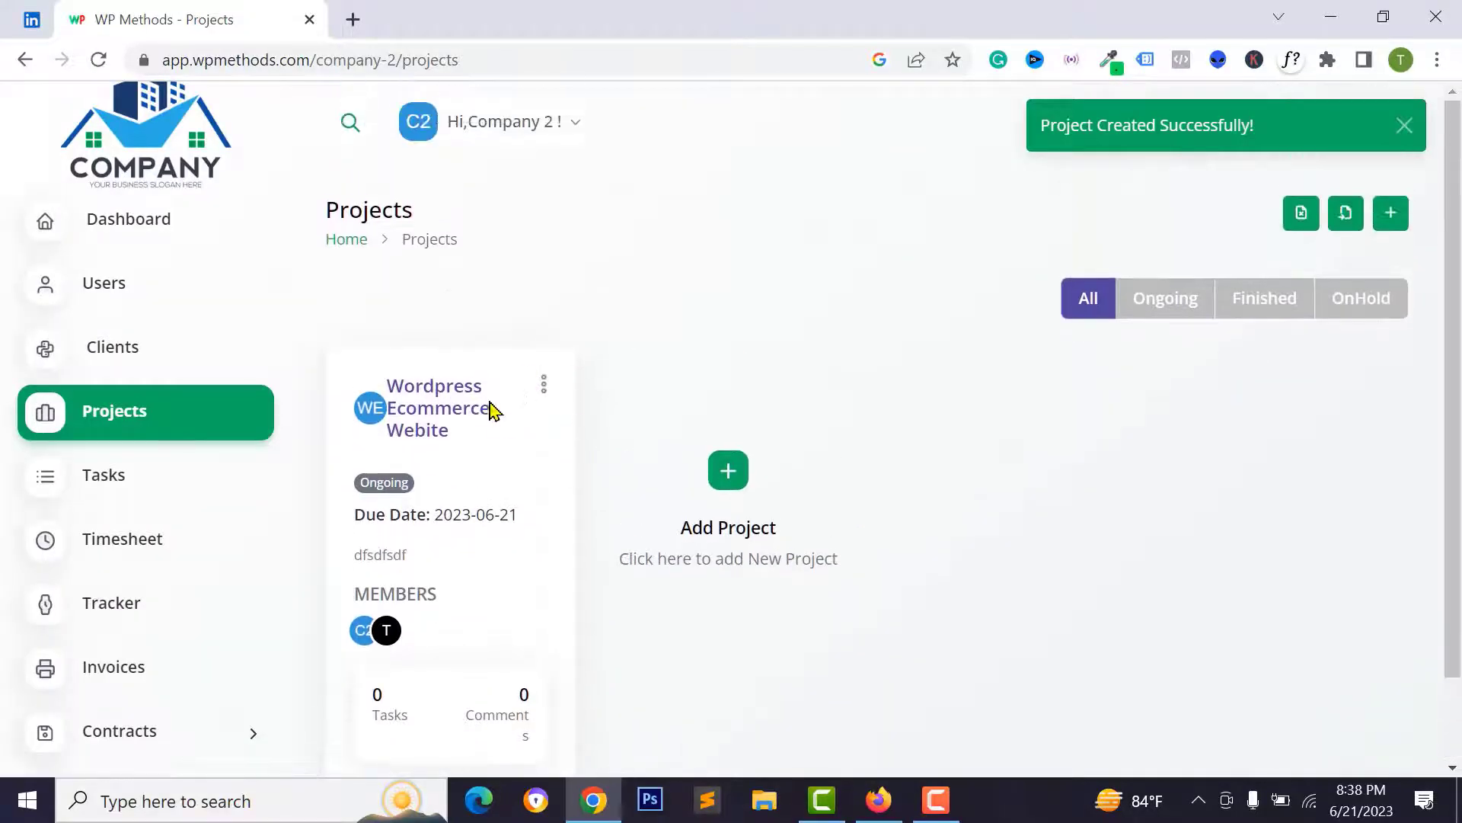
{"action": "scroll", "coordinate": [444, 436], "scroll_direction": "down", "scroll_amount": 1}
{"action": "key", "text": "ctrl+minus"}
{"action": "key", "text": "ctrl+minus"}
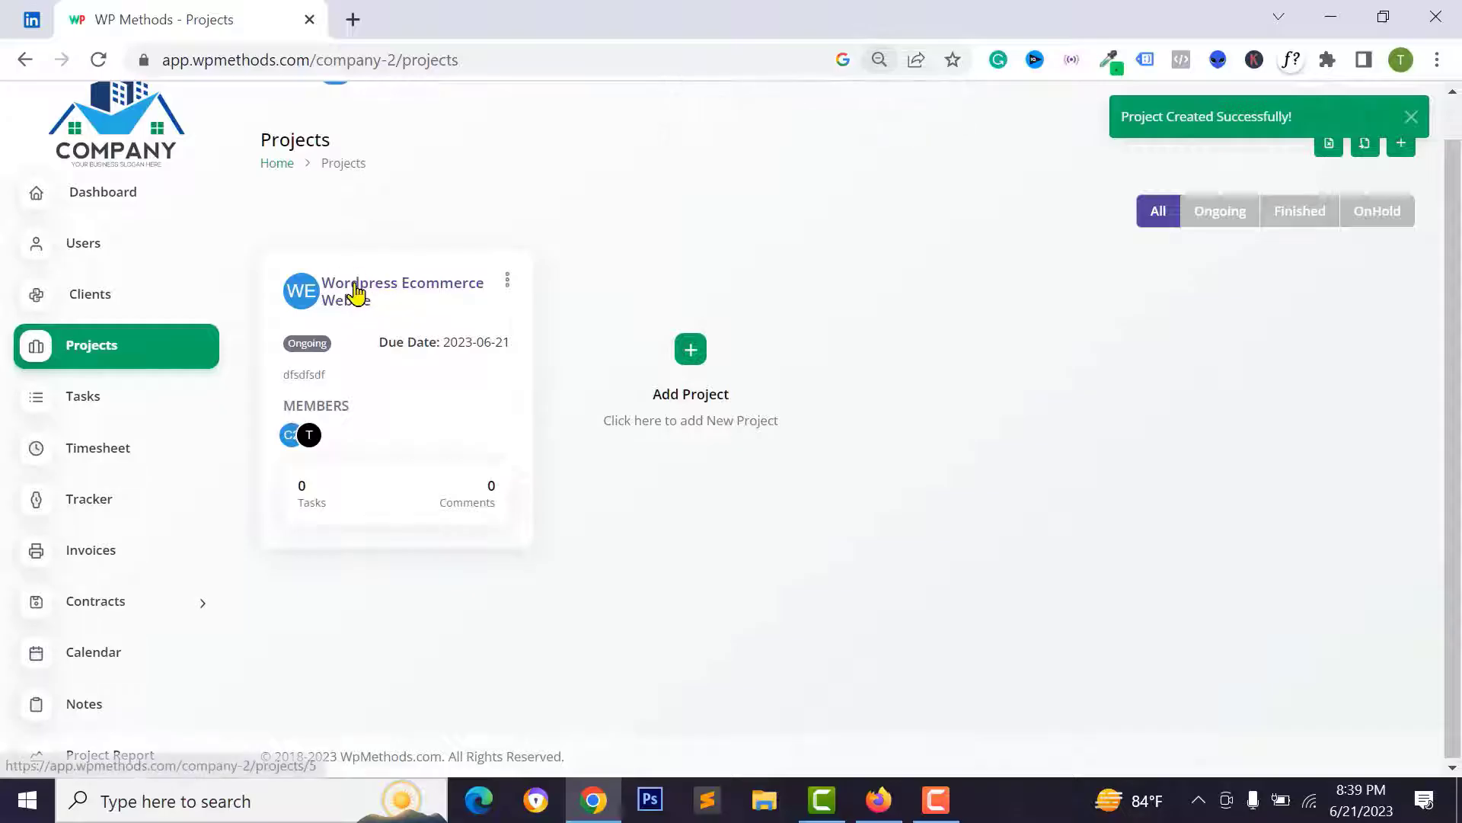
{"action": "left_click", "coordinate": [358, 293]}
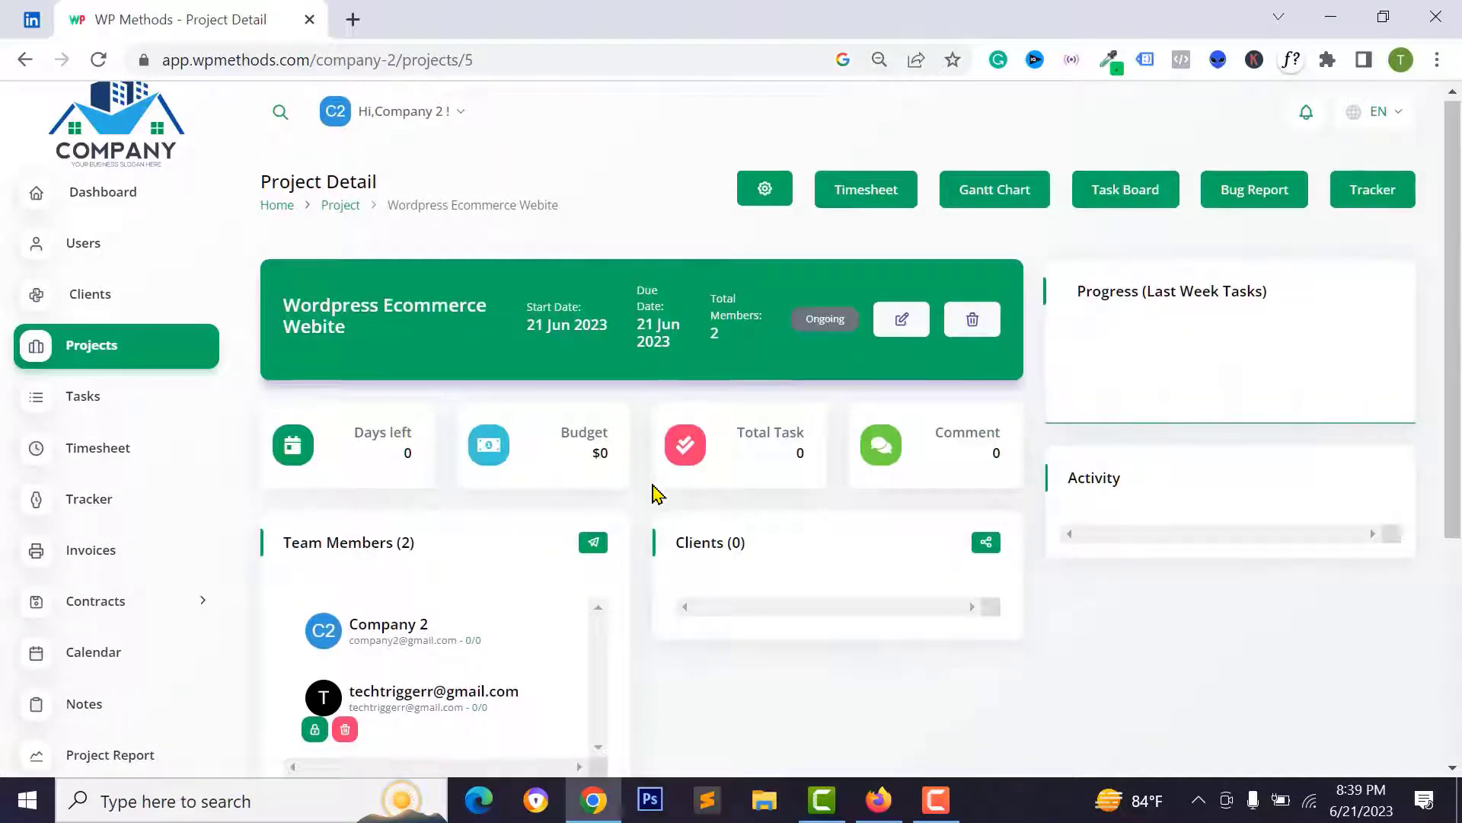
{"action": "scroll", "coordinate": [653, 491], "scroll_direction": "down", "scroll_amount": 4}
{"action": "scroll", "coordinate": [509, 411], "scroll_direction": "up", "scroll_amount": 2}
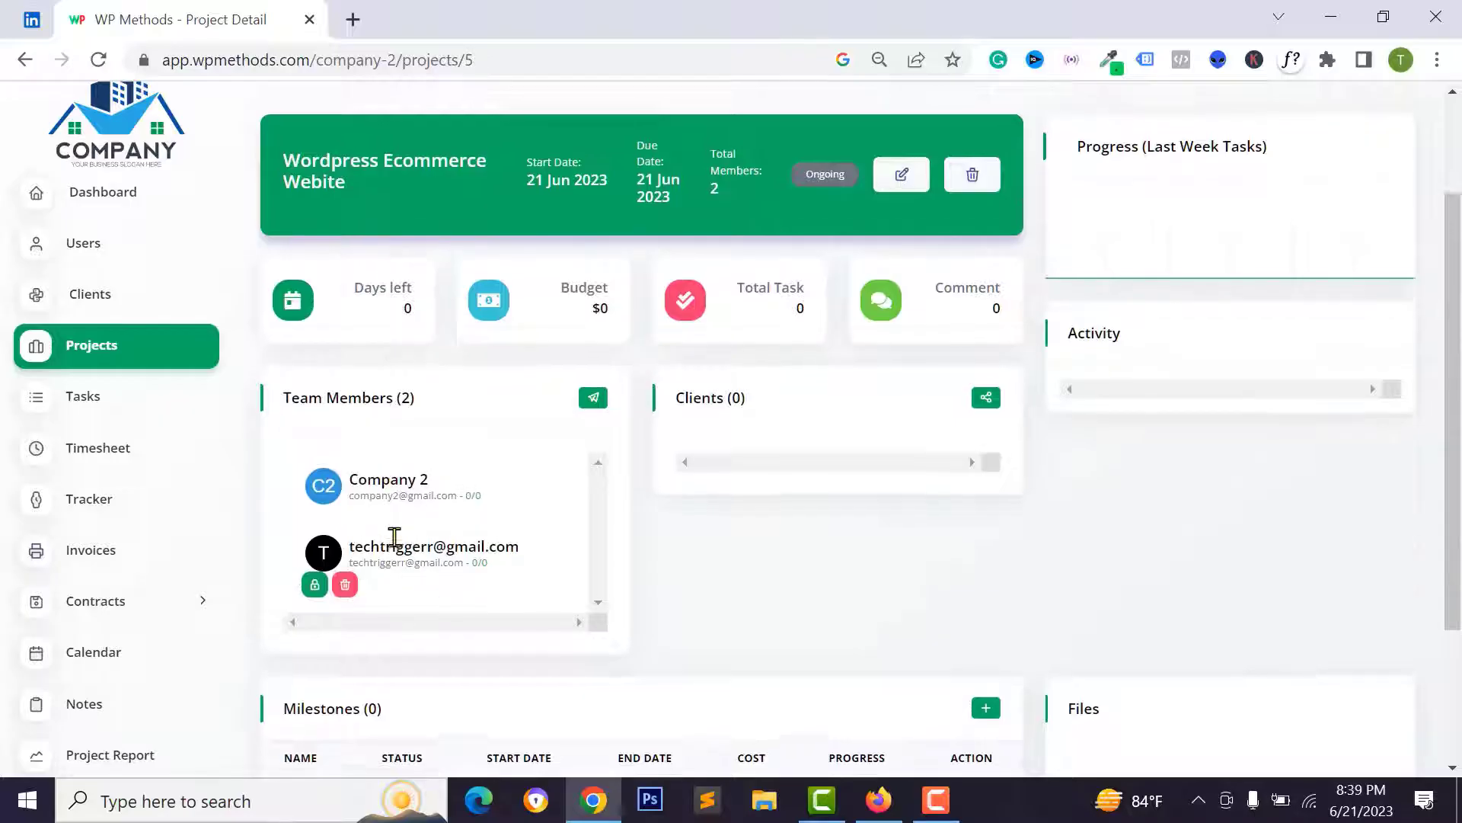
{"action": "scroll", "coordinate": [810, 505], "scroll_direction": "up", "scroll_amount": 2}
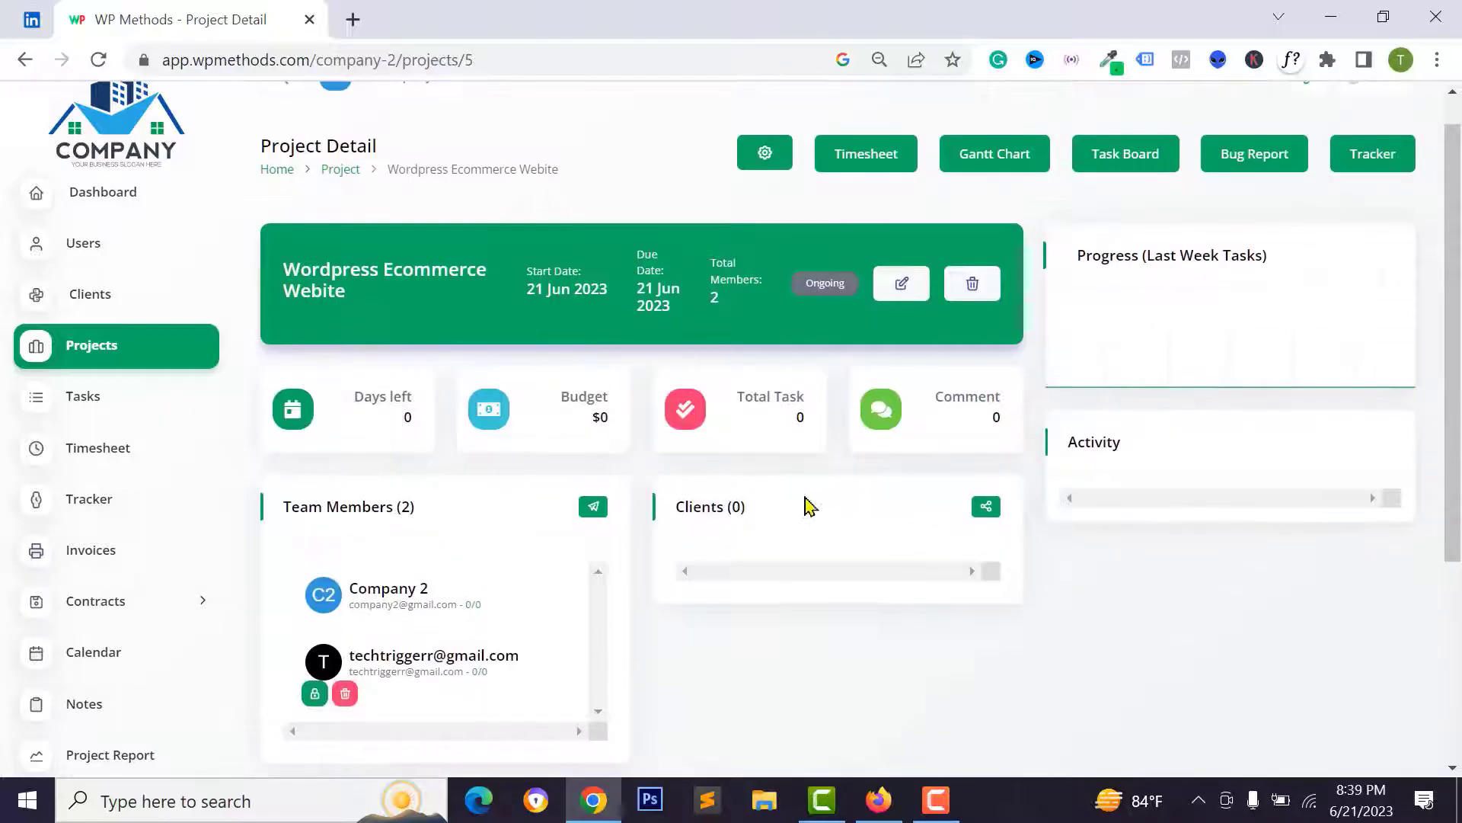
- Share the project with the chosen client
{"action": "left_click", "coordinate": [987, 508]}
{"action": "left_click", "coordinate": [714, 245]}
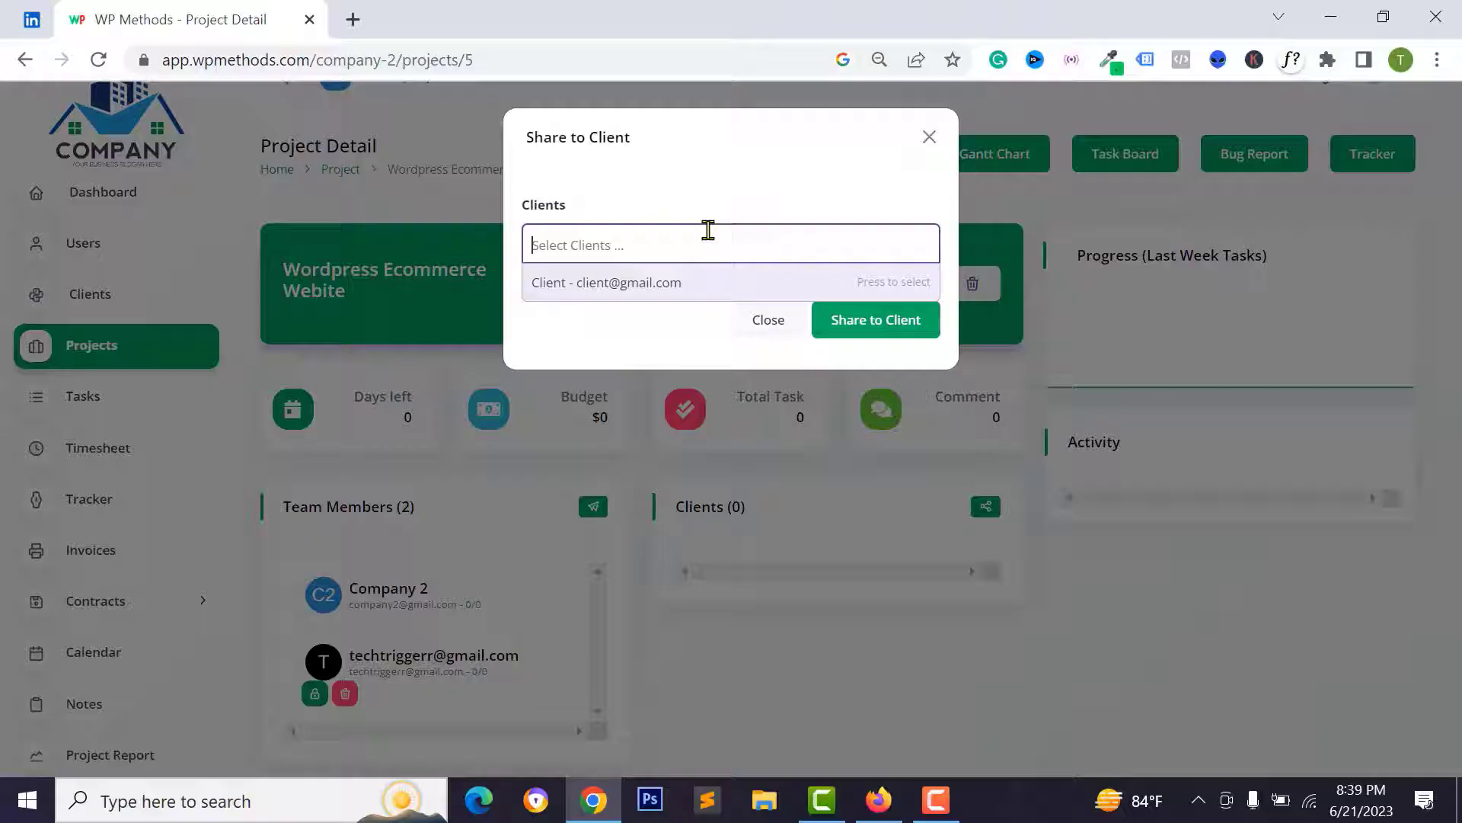
{"action": "left_click", "coordinate": [633, 284]}
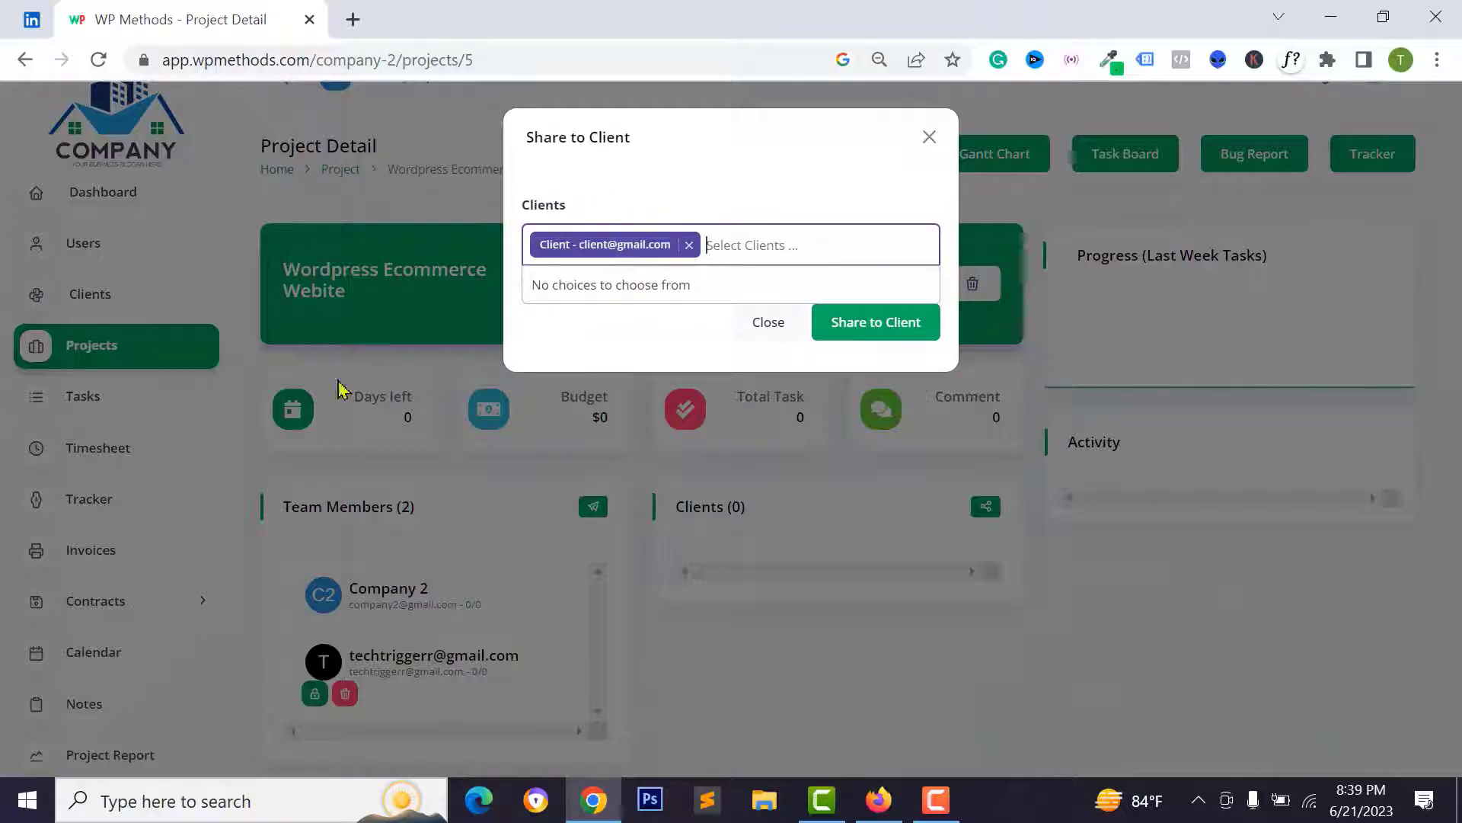
{"action": "left_click", "coordinate": [885, 340]}
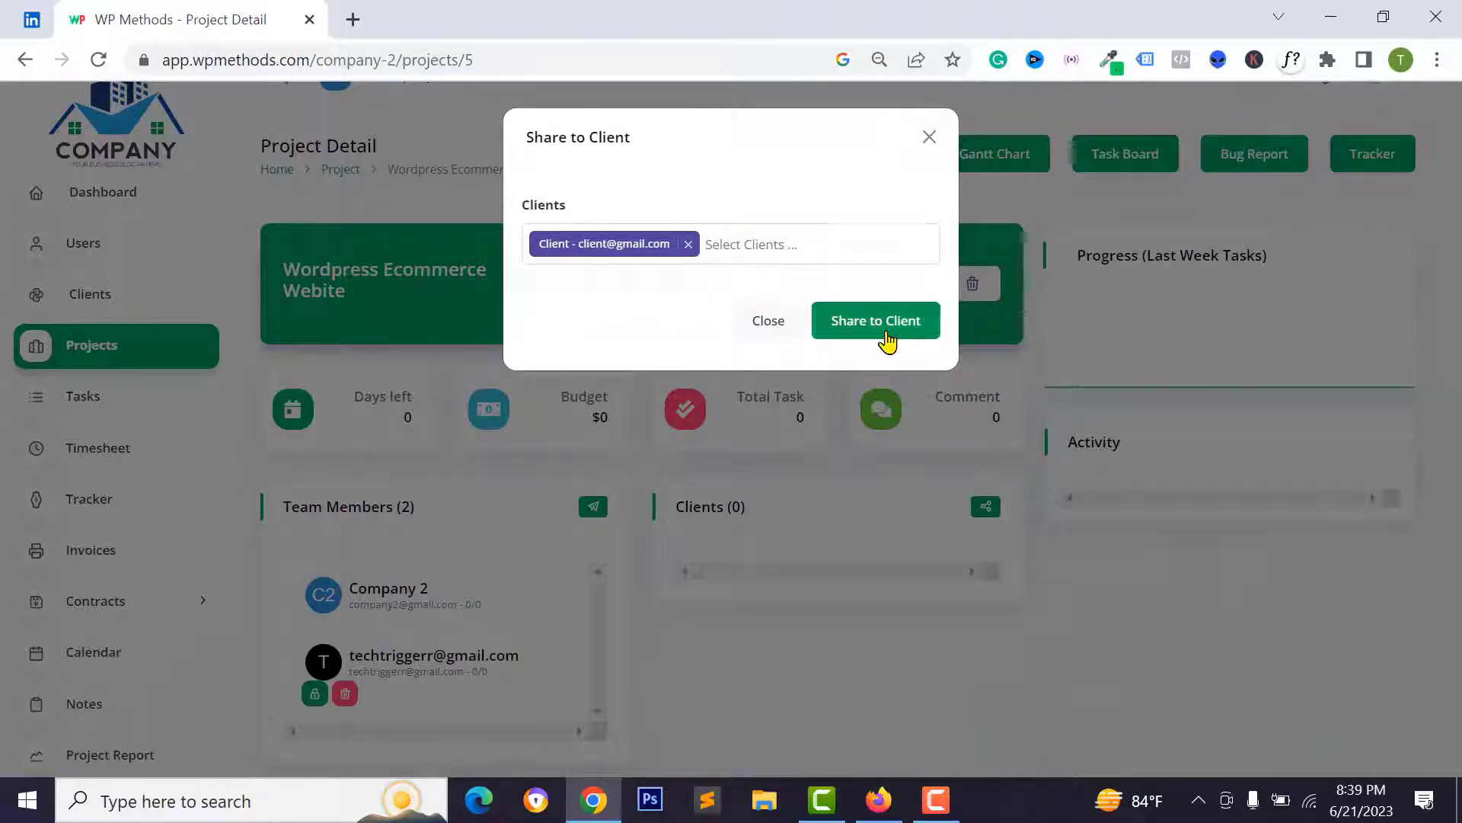
{"action": "scroll", "coordinate": [769, 610], "scroll_direction": "down", "scroll_amount": 2}
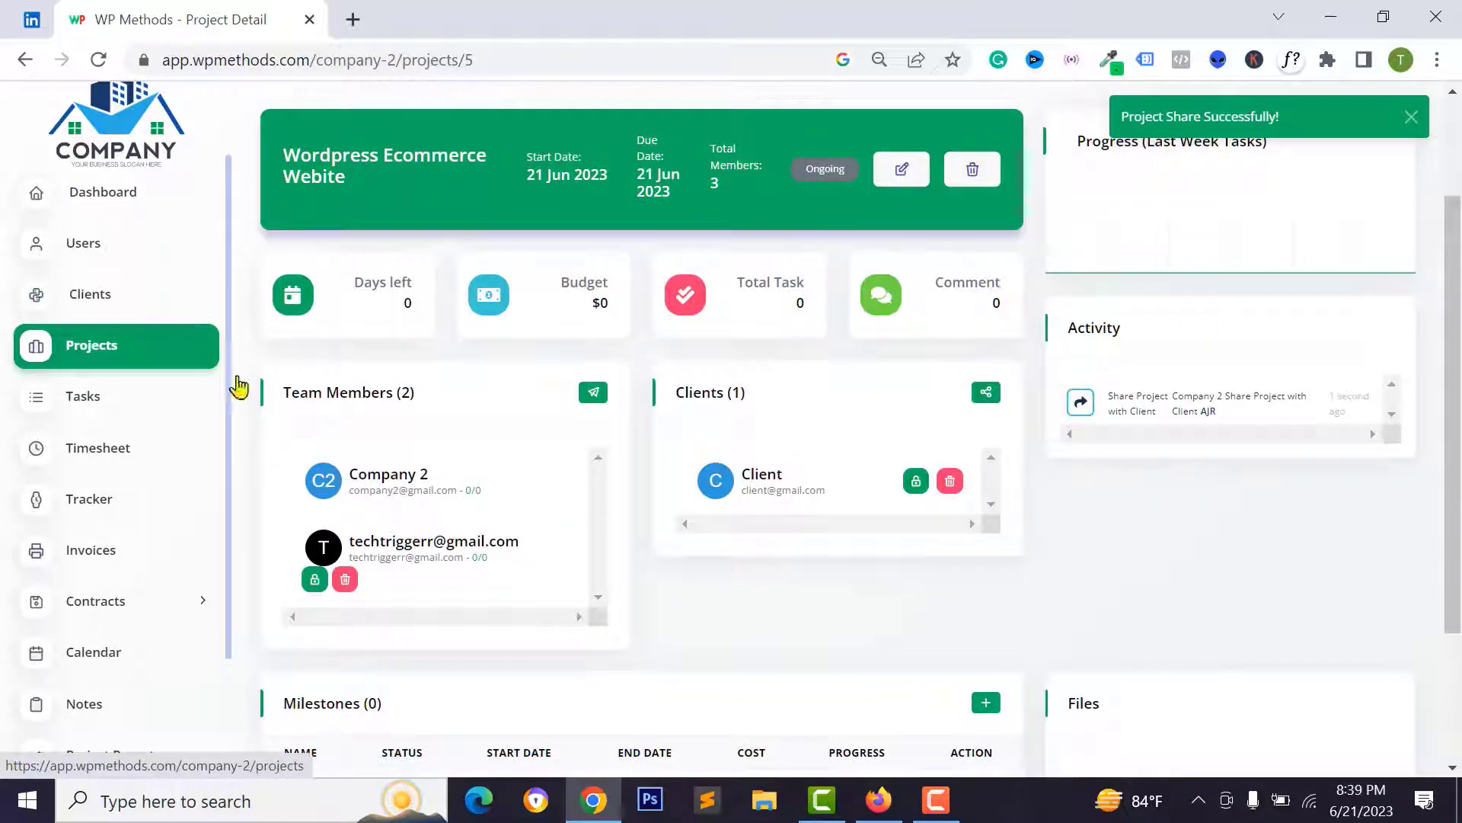
{"action": "scroll", "coordinate": [1051, 457], "scroll_direction": "up", "scroll_amount": 2}
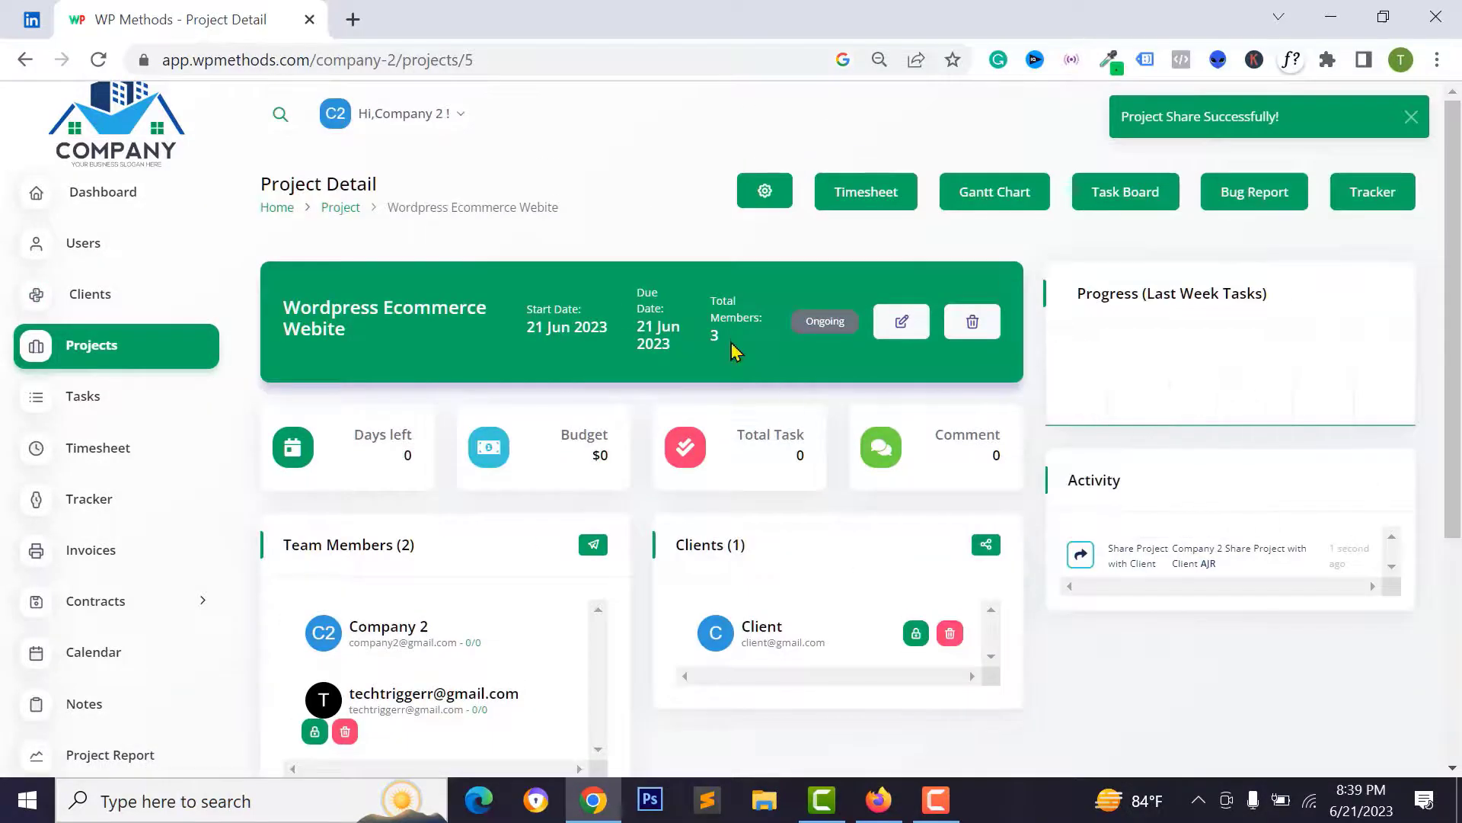
- Edit the project to a $250 budget and a 30 Jun 2023 end date, keeping status Ongoing
{"action": "left_click", "coordinate": [901, 322]}
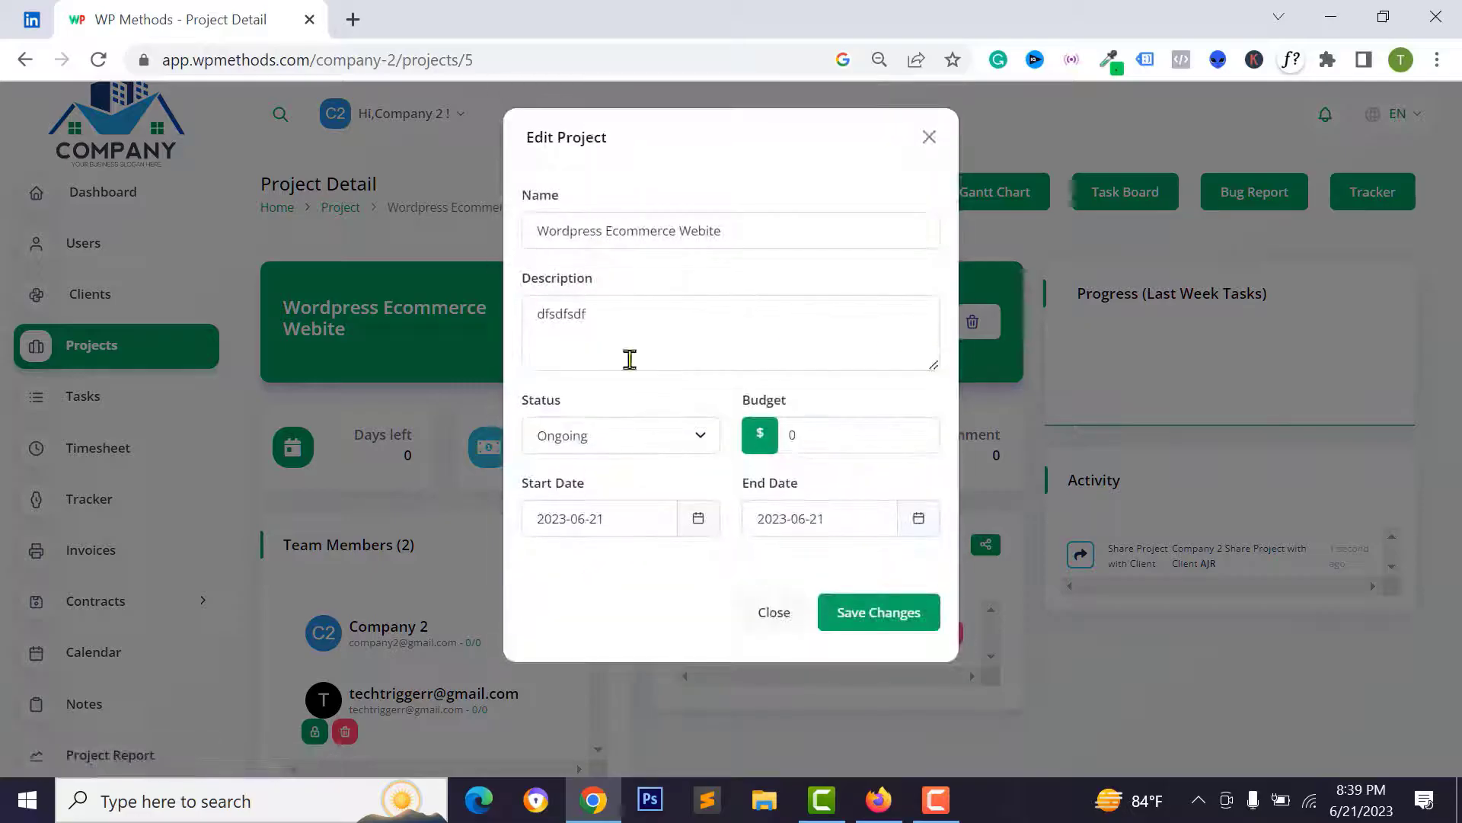
{"action": "left_click", "coordinate": [607, 437]}
{"action": "left_click", "coordinate": [540, 466]}
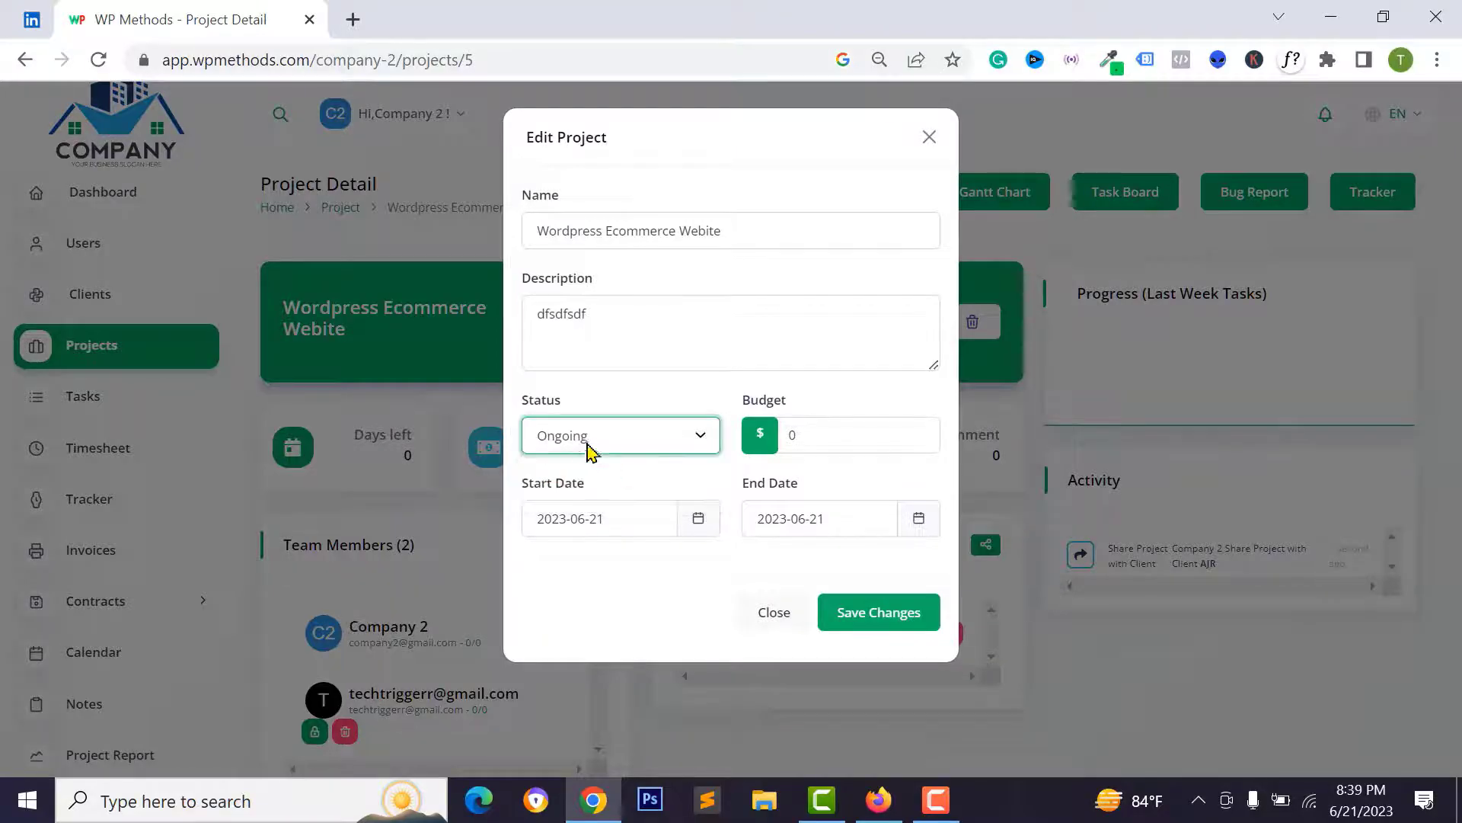
{"action": "left_click_drag", "start_coordinate": [866, 422], "coordinate": [785, 431]}
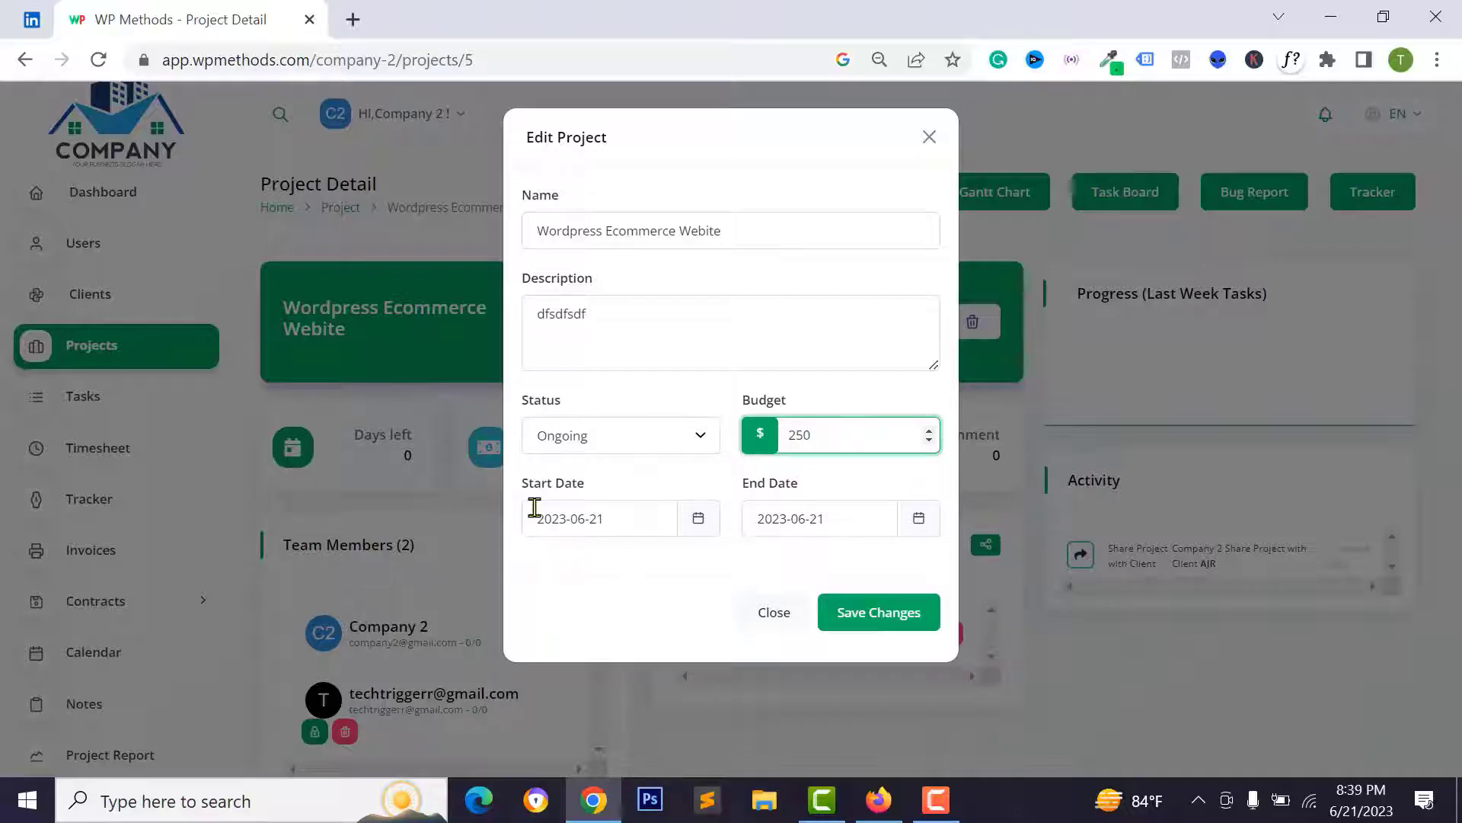
{"action": "left_click", "coordinate": [629, 520]}
{"action": "left_click", "coordinate": [853, 526]}
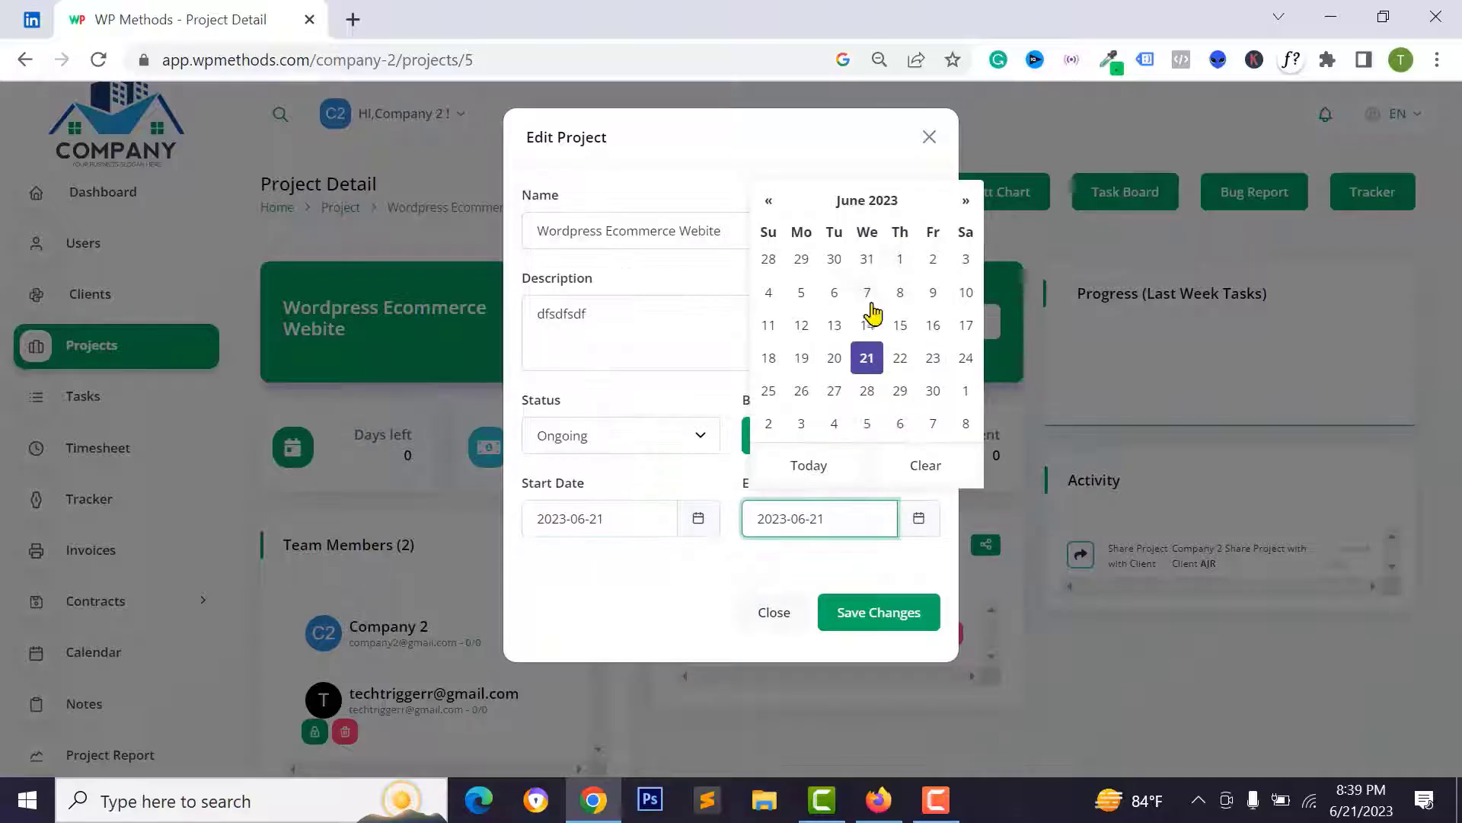
{"action": "left_click", "coordinate": [933, 389]}
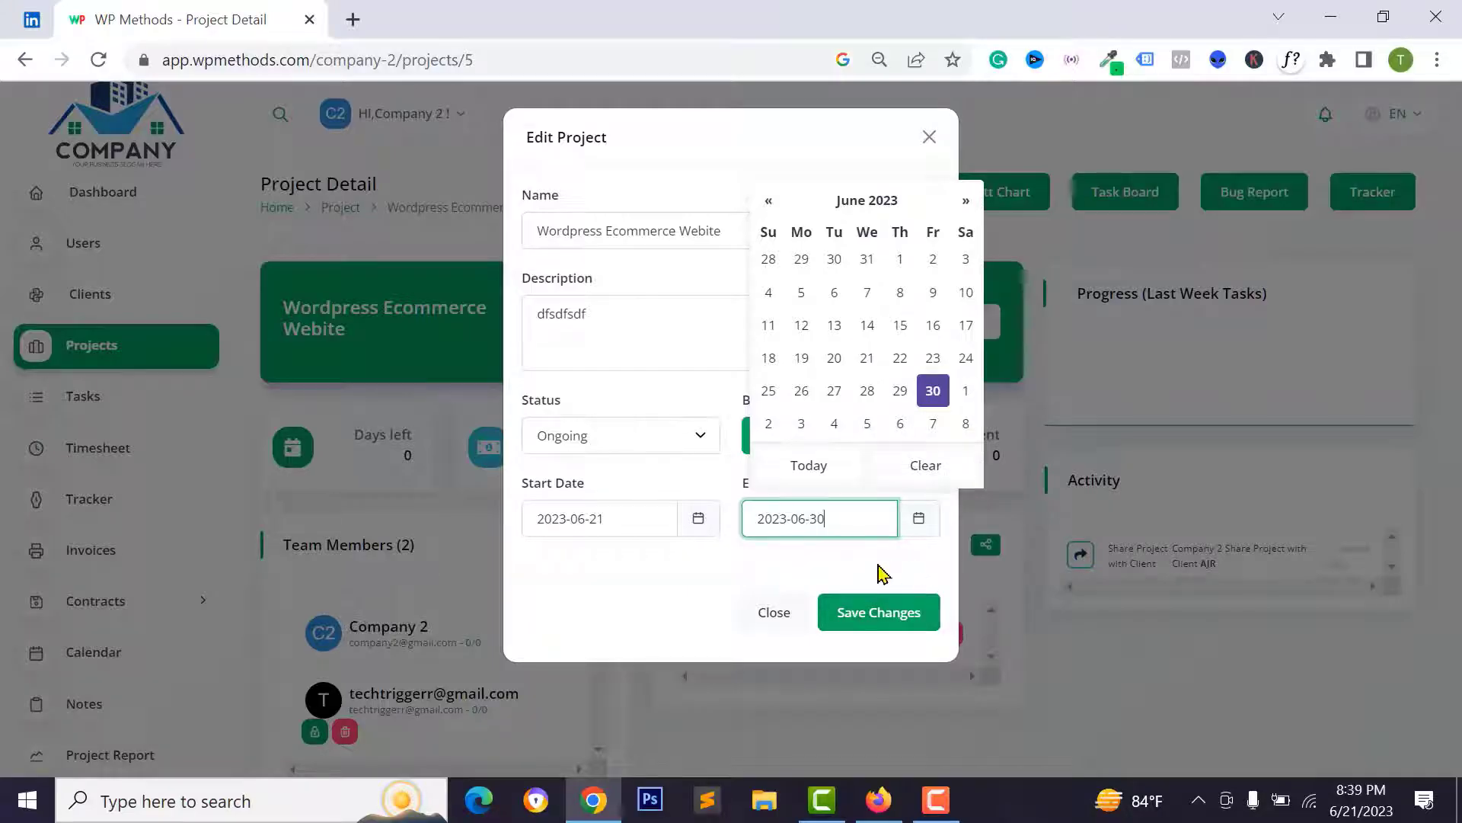
{"action": "left_click", "coordinate": [881, 617]}
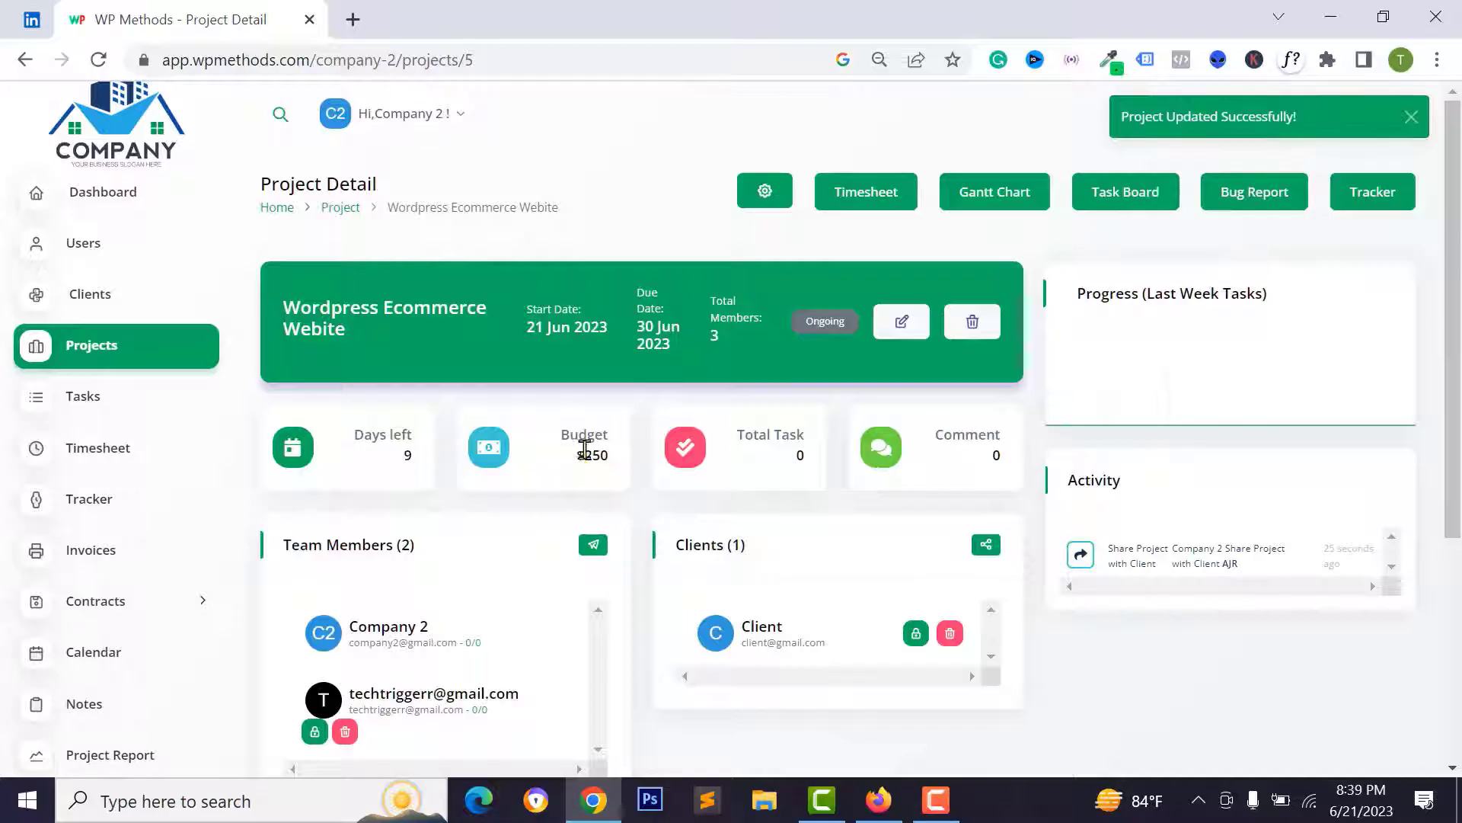
{"action": "left_click", "coordinate": [795, 436]}
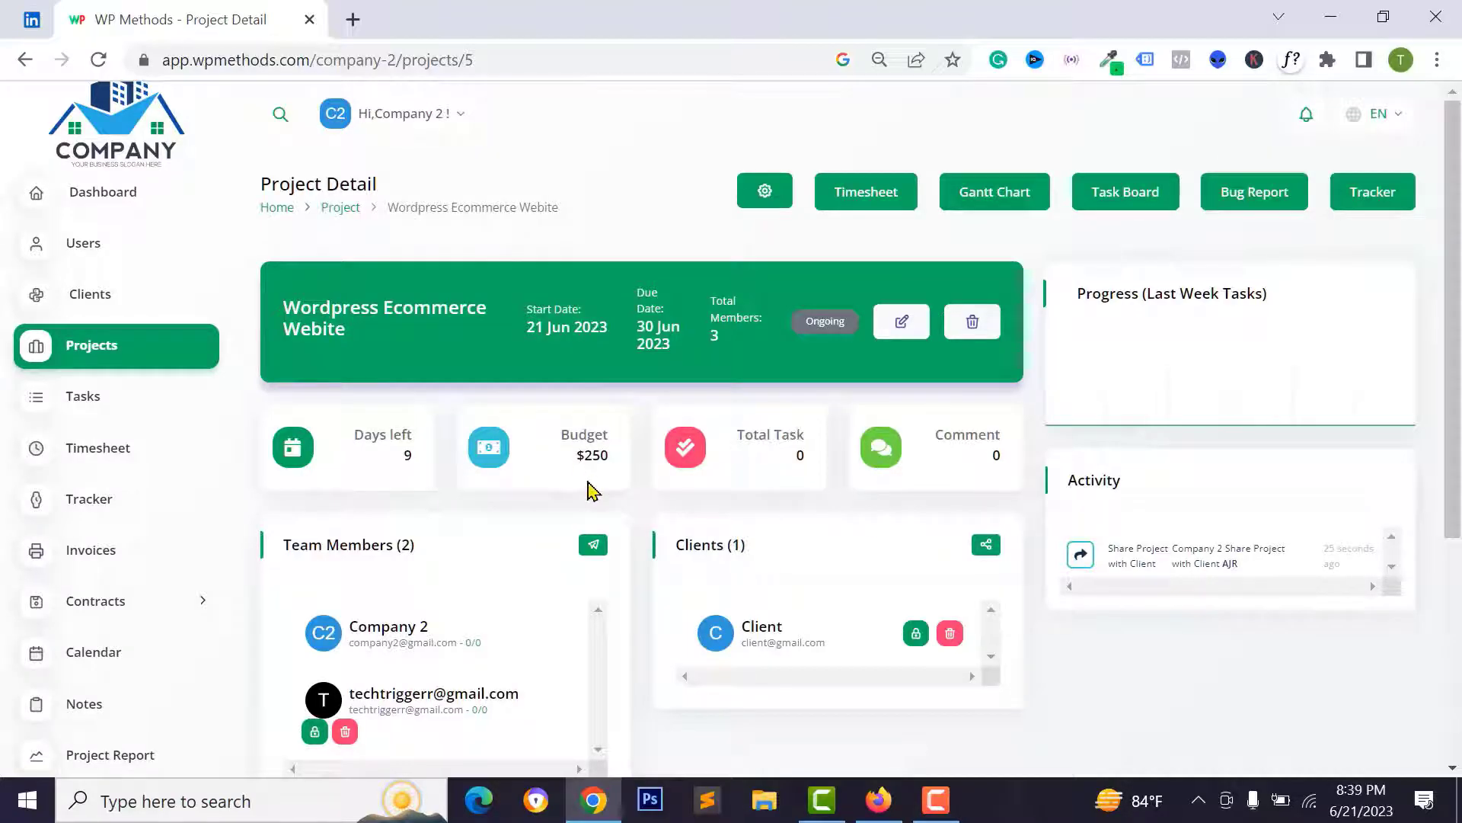
- Open the Wordpress Ecommerce Webite project's Task Board and start adding a task
{"action": "double_click", "coordinate": [959, 430]}
{"action": "double_click", "coordinate": [392, 435]}
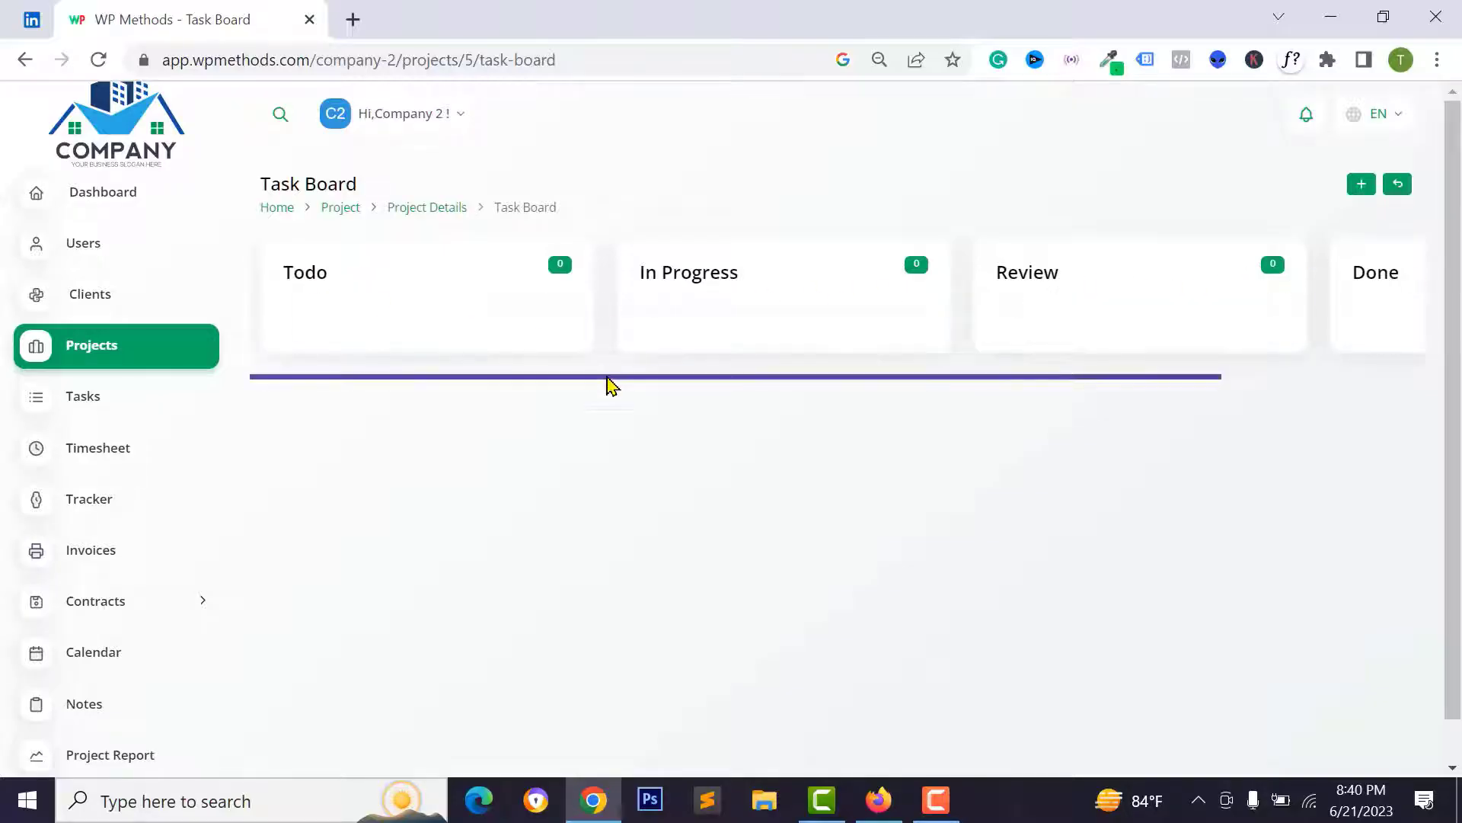
{"action": "left_click_drag", "start_coordinate": [605, 377], "coordinate": [522, 416]}
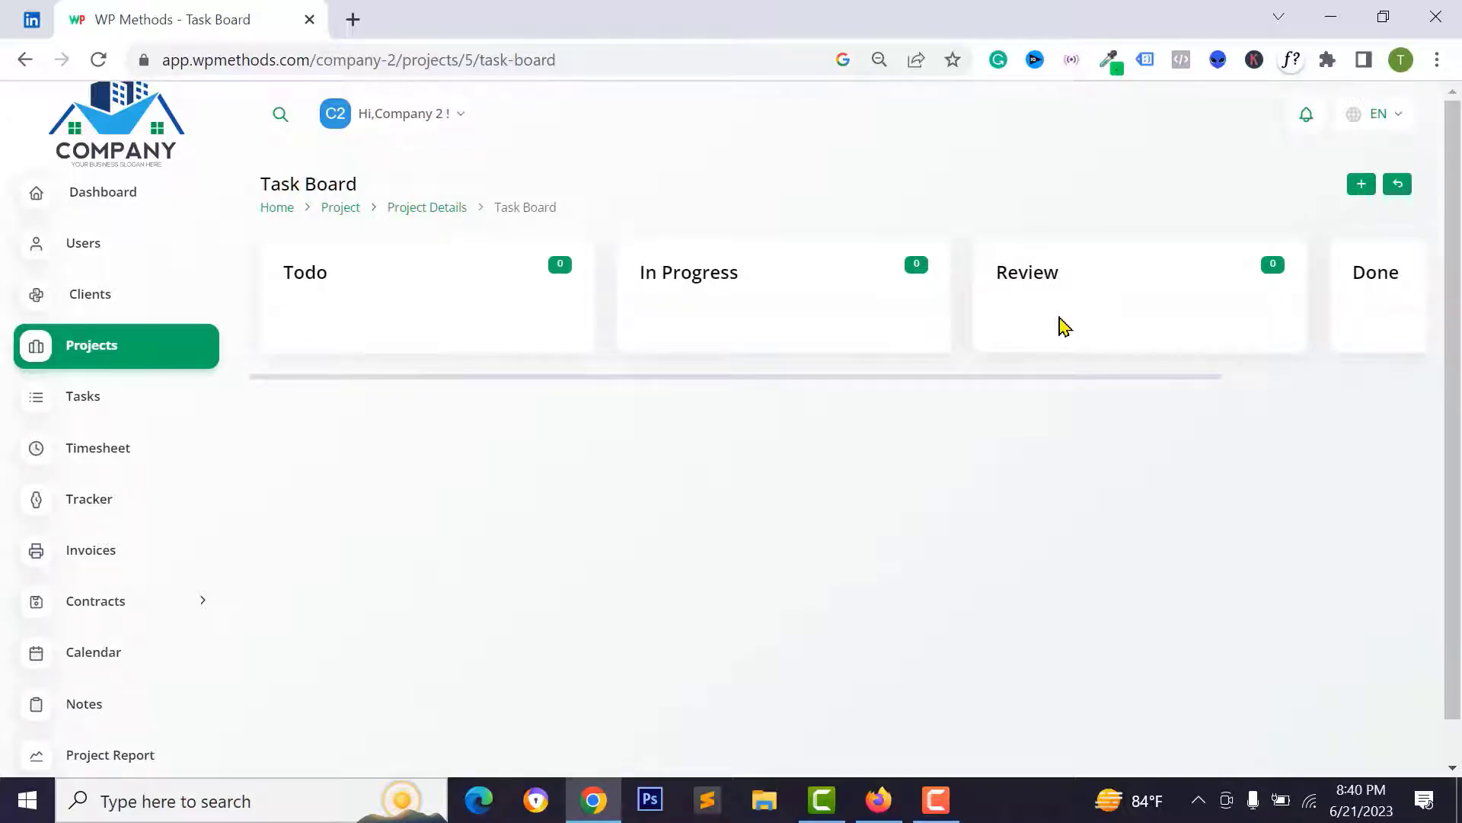
{"action": "left_click", "coordinate": [1362, 189]}
- Title a new Wordpress Ecommerce Webite task 'Wordpress Theme Installation', leaving the milestone unset
{"action": "left_click", "coordinate": [551, 257]}
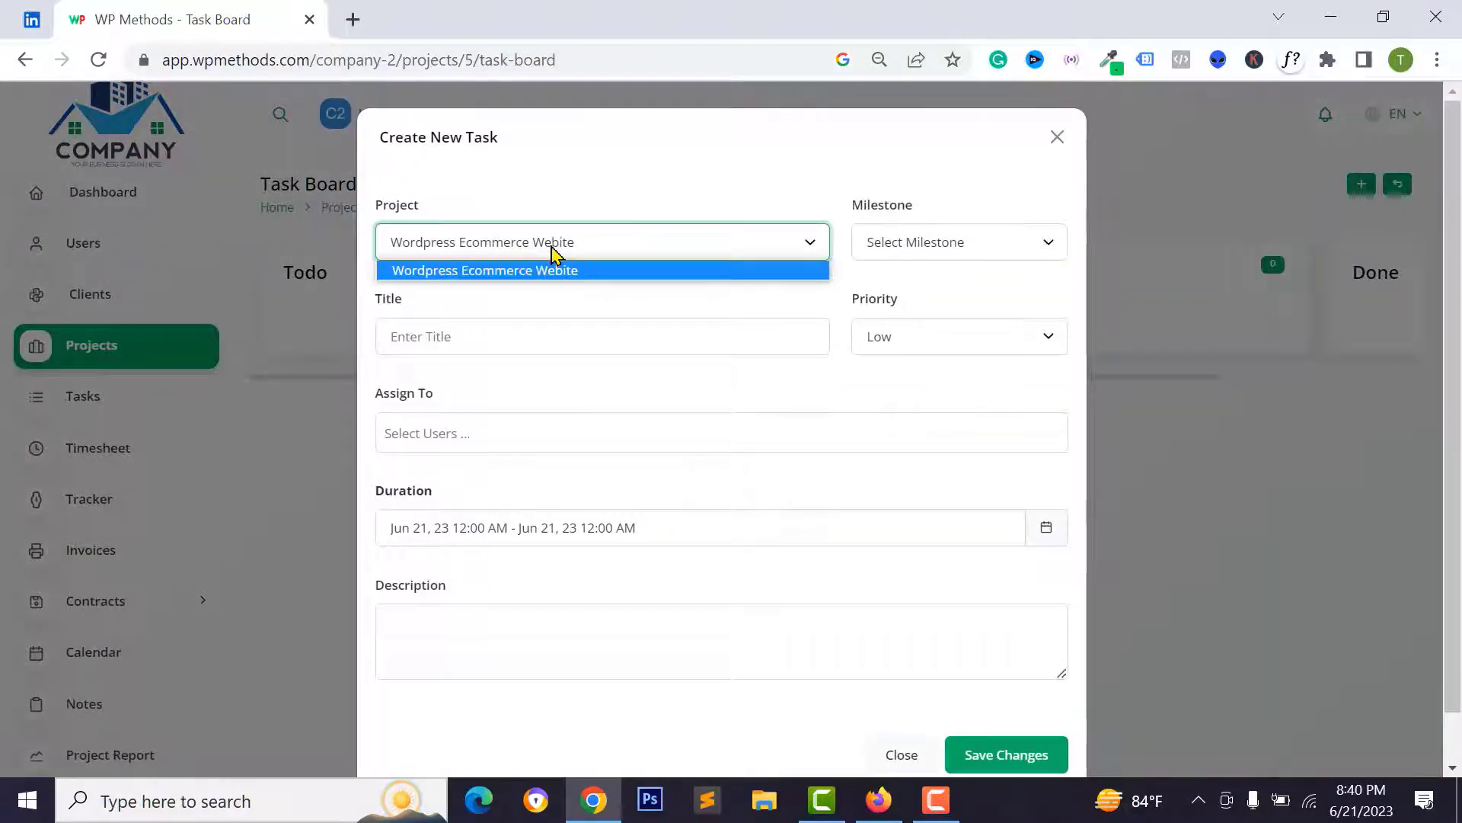
{"action": "left_click", "coordinate": [480, 271]}
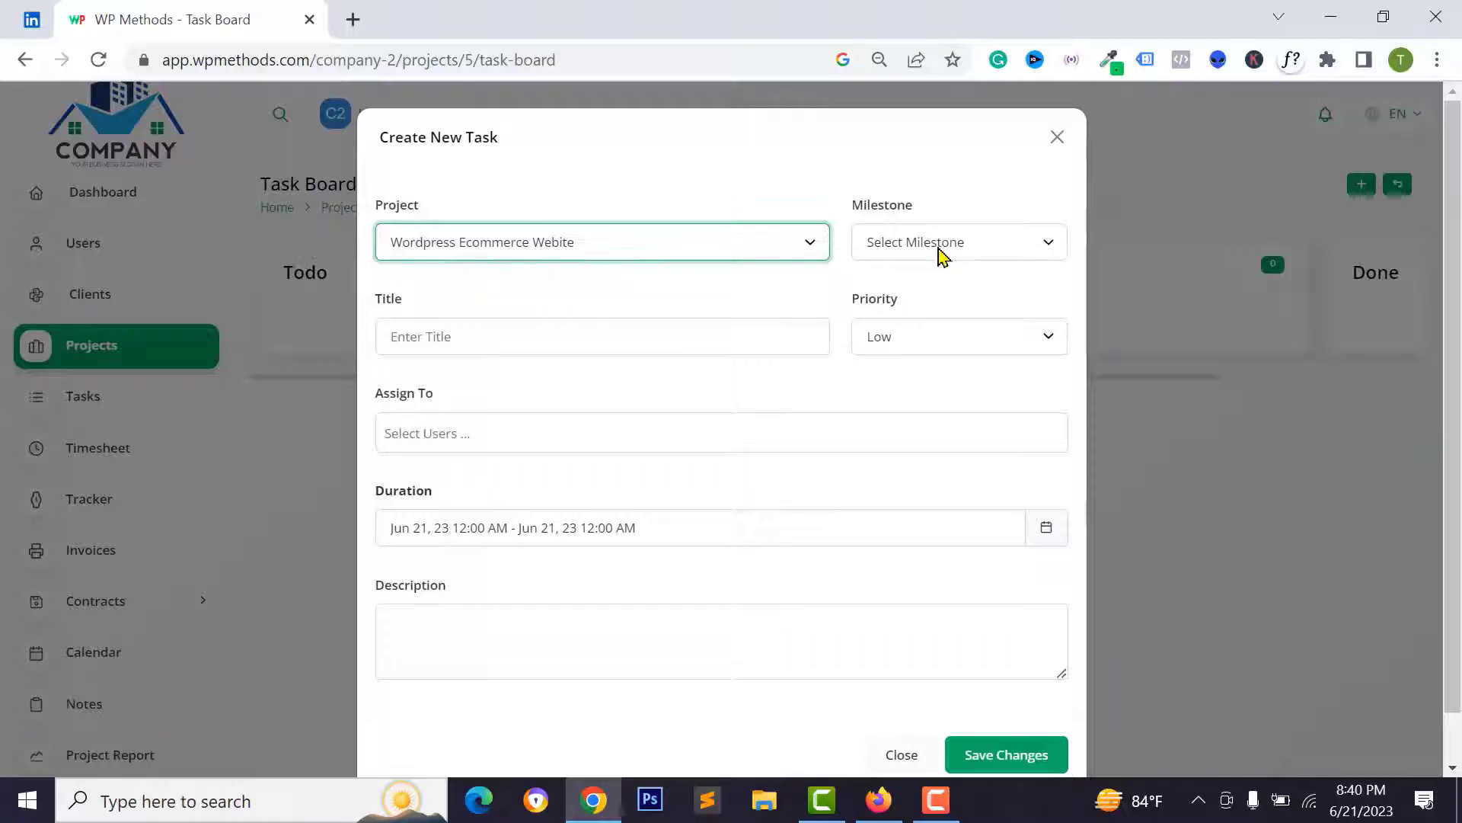
{"action": "left_click", "coordinate": [940, 252]}
{"action": "left_click", "coordinate": [924, 277]}
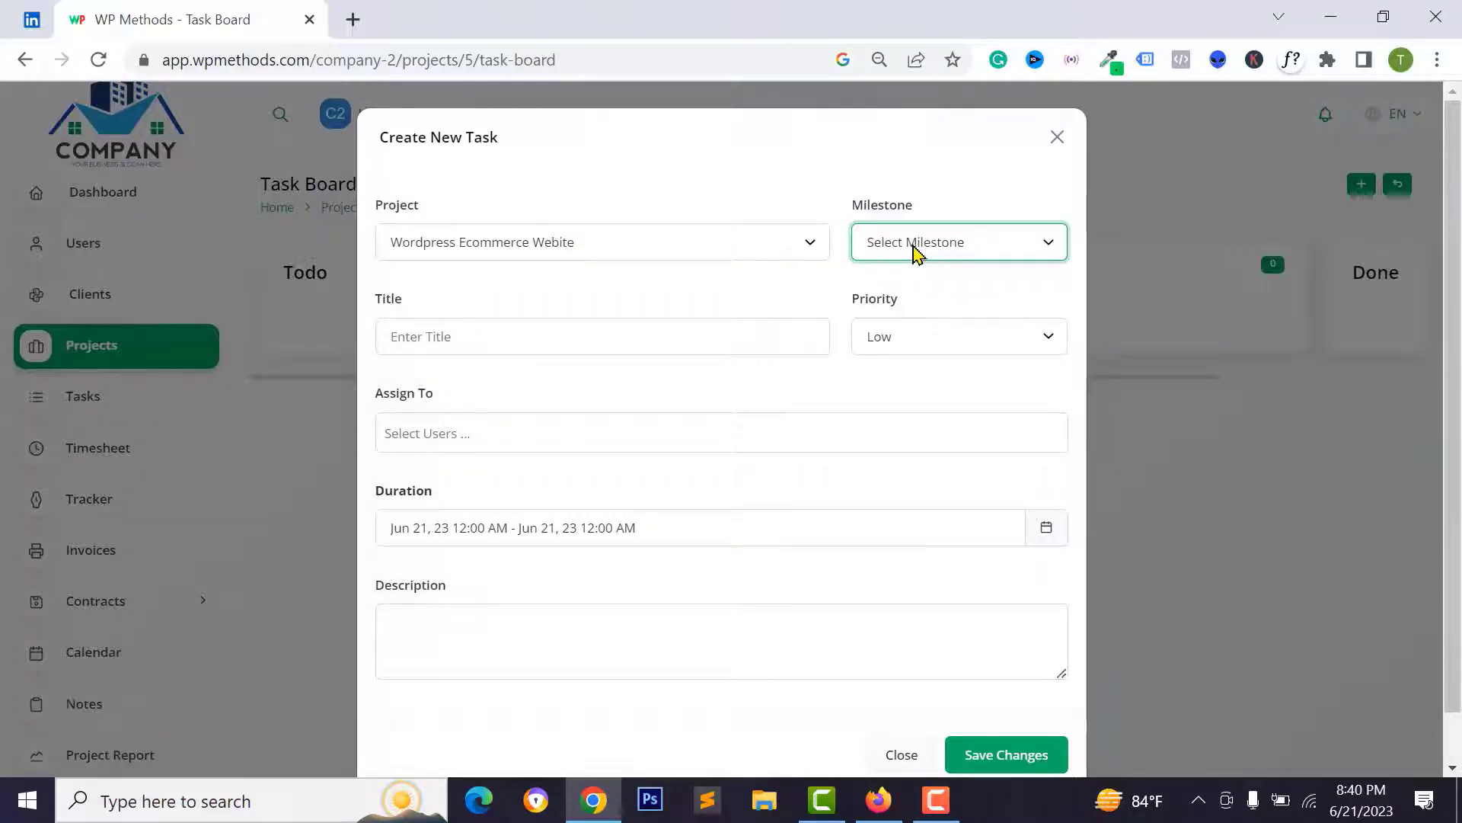
{"action": "left_click", "coordinate": [914, 252]}
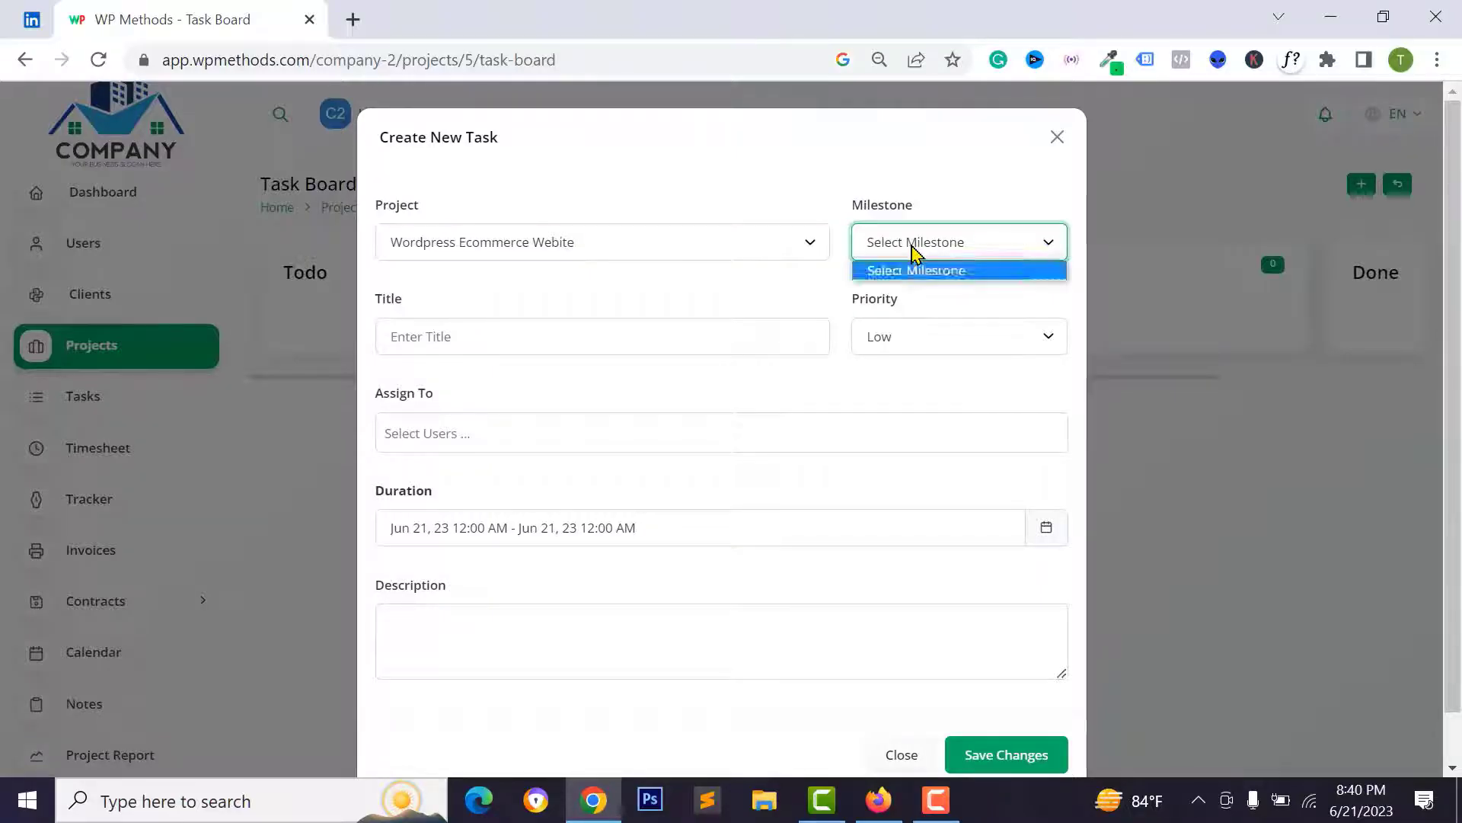
{"action": "left_click", "coordinate": [917, 270]}
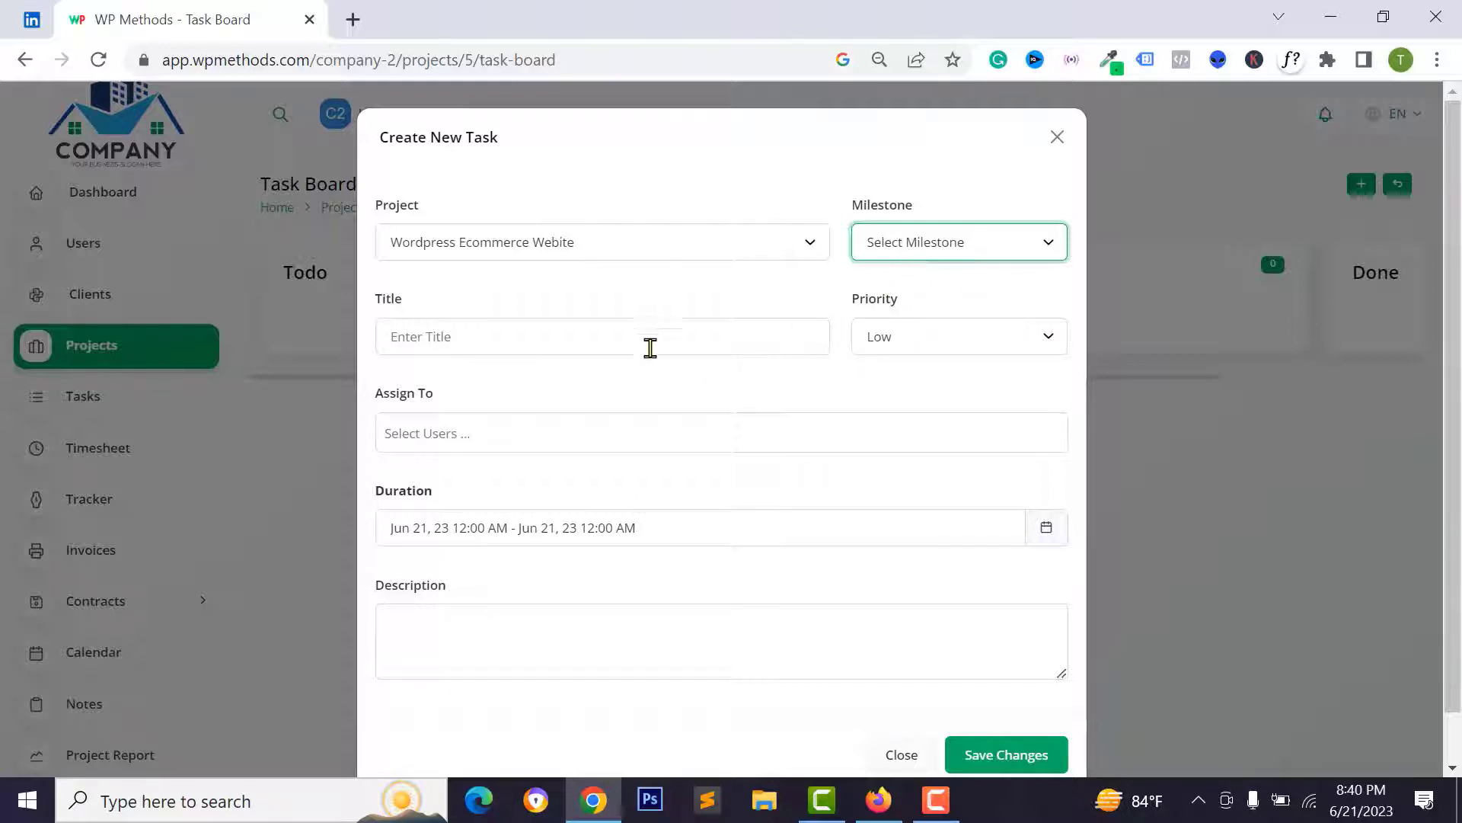
{"action": "left_click", "coordinate": [673, 336]}
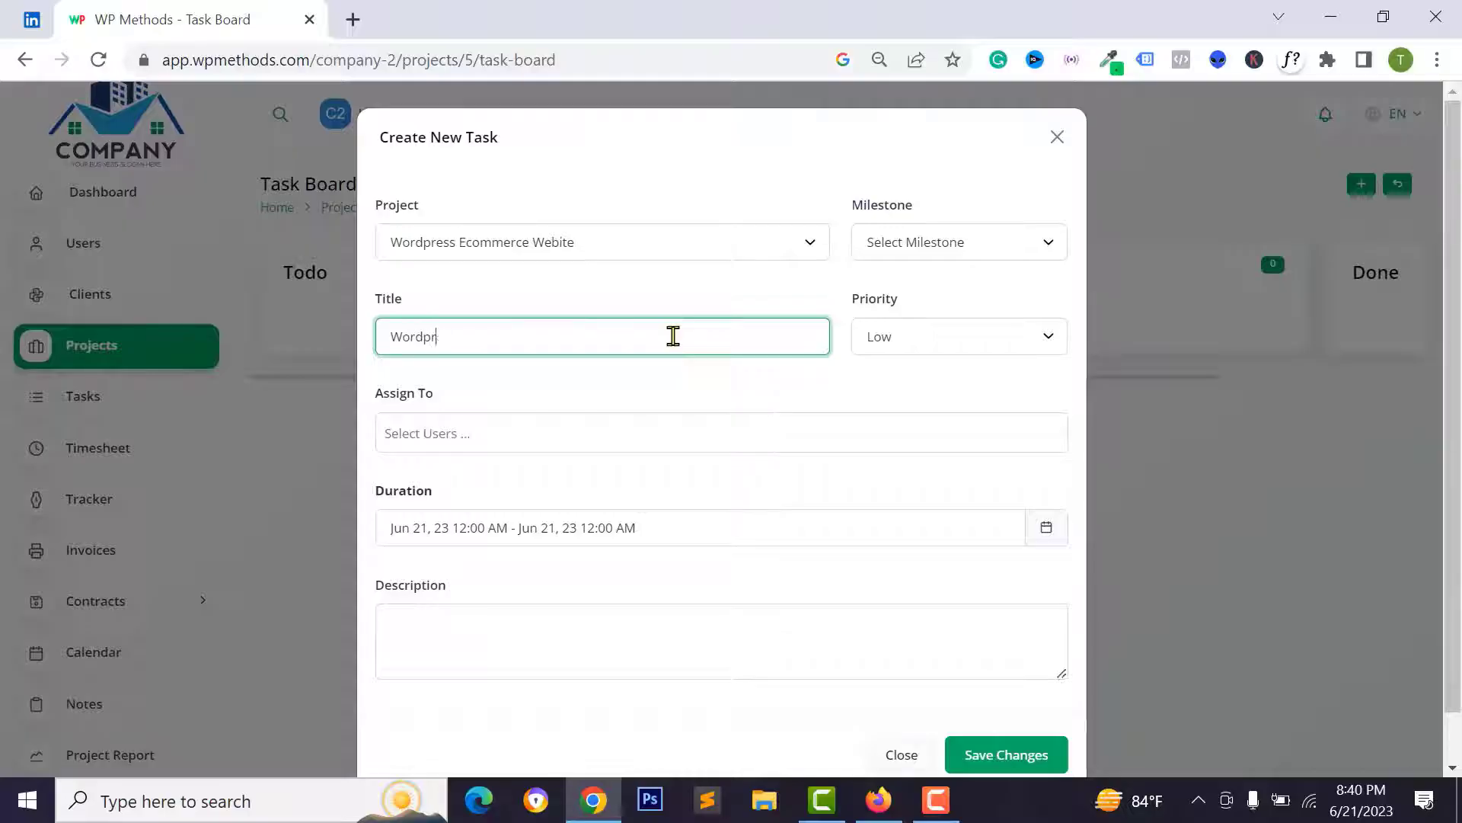
{"action": "type", "text": "Wordpress Theme Installation"}
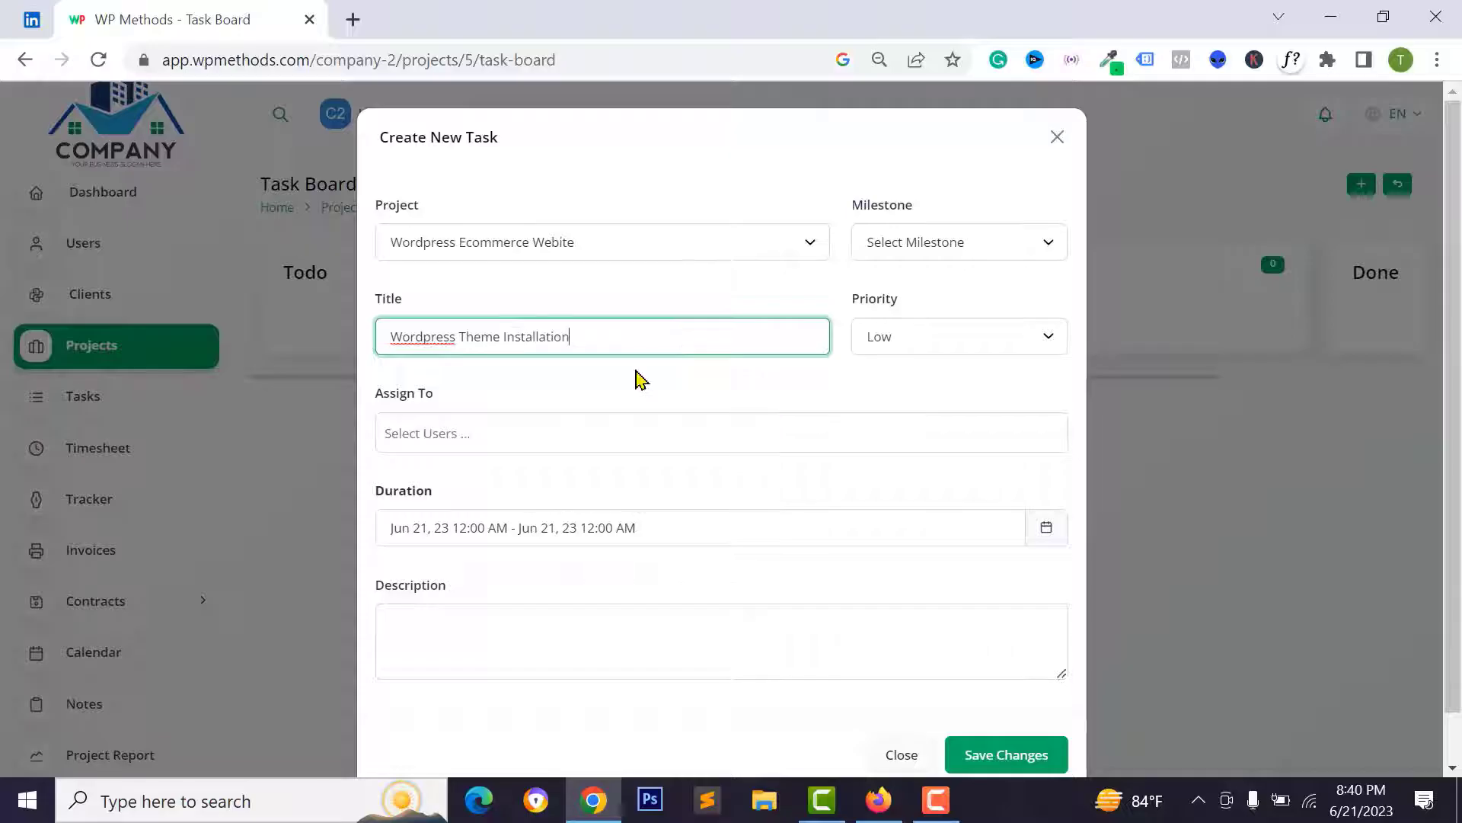
- Assign it to the second user, add description 'f f sds dsd', and save the task
{"action": "left_click", "coordinate": [460, 430]}
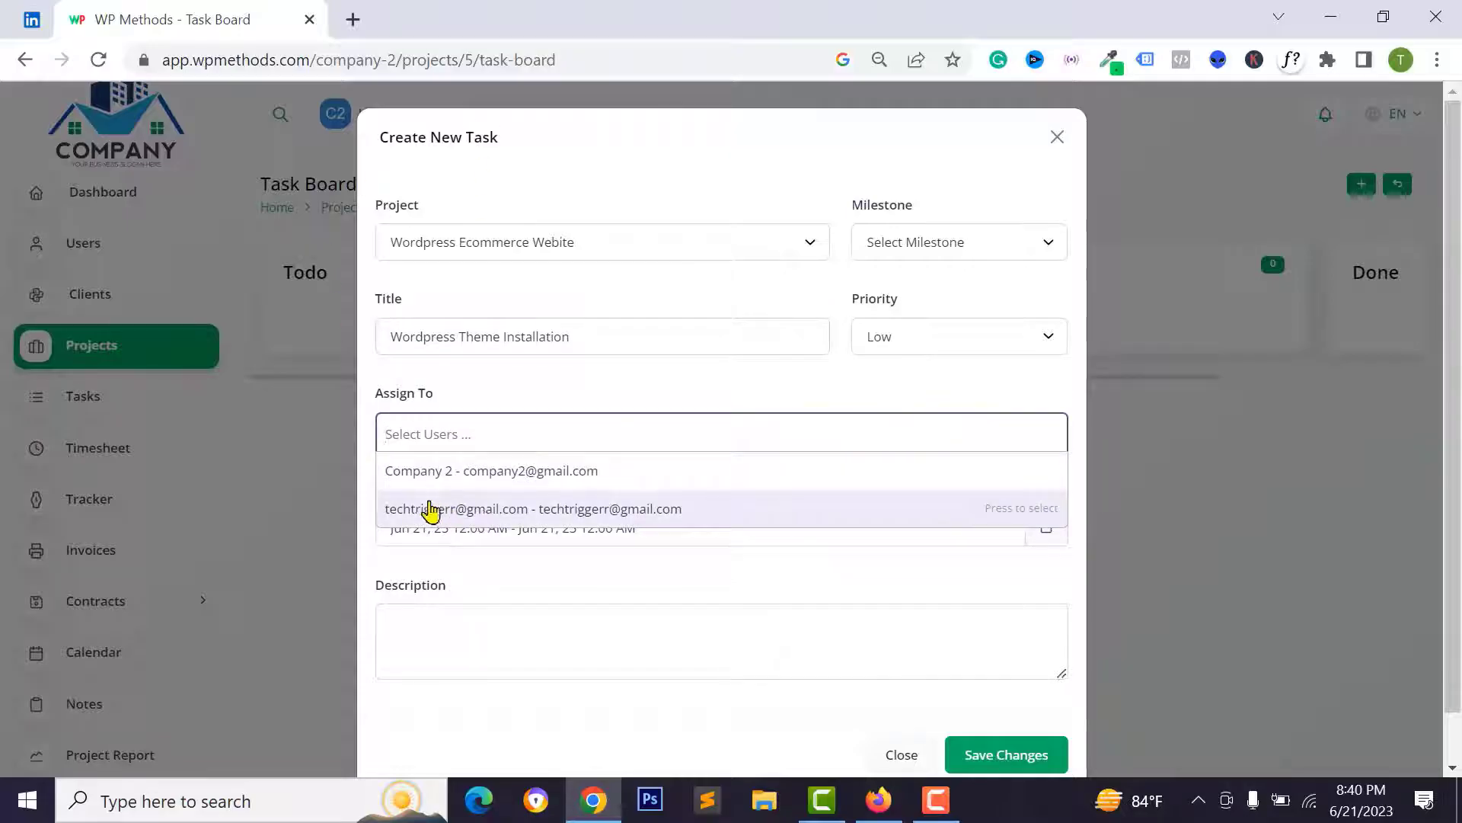
{"action": "left_click", "coordinate": [465, 509]}
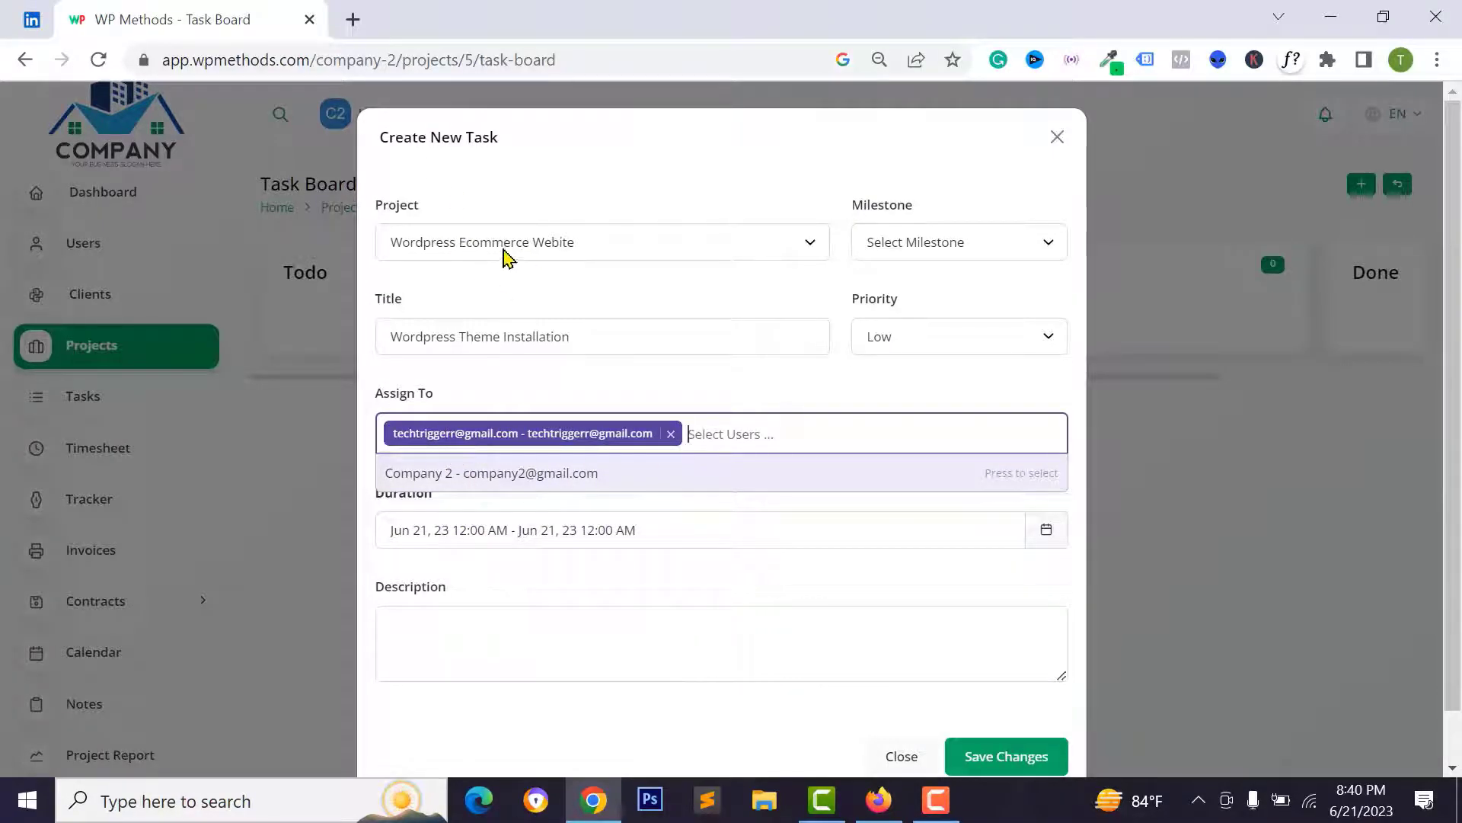
{"action": "left_click", "coordinate": [506, 620]}
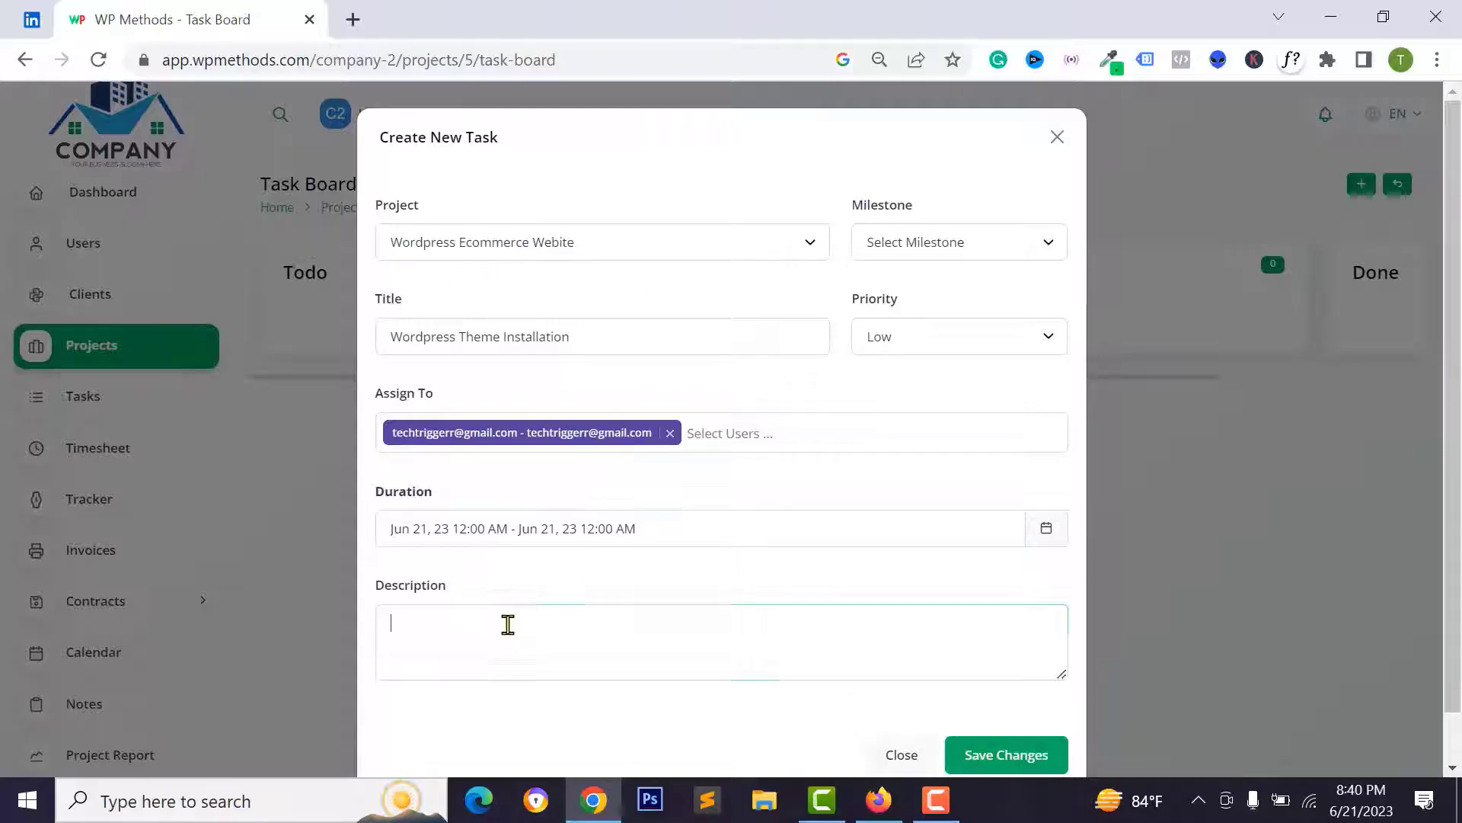
{"action": "scroll", "coordinate": [407, 581], "scroll_direction": "down", "scroll_amount": 1}
{"action": "type", "text": "f f sds dsd"}
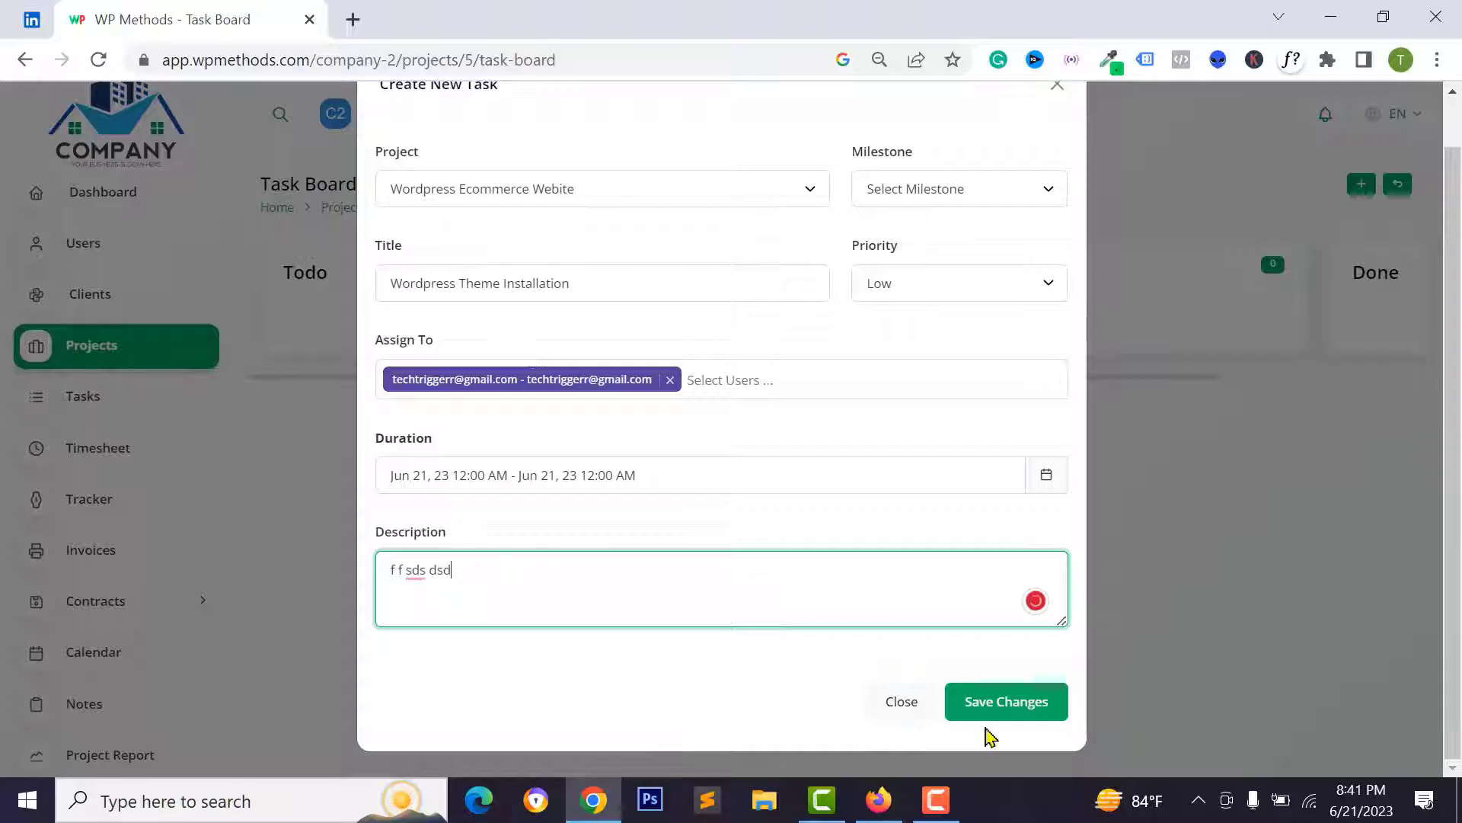
{"action": "left_click", "coordinate": [1002, 709]}
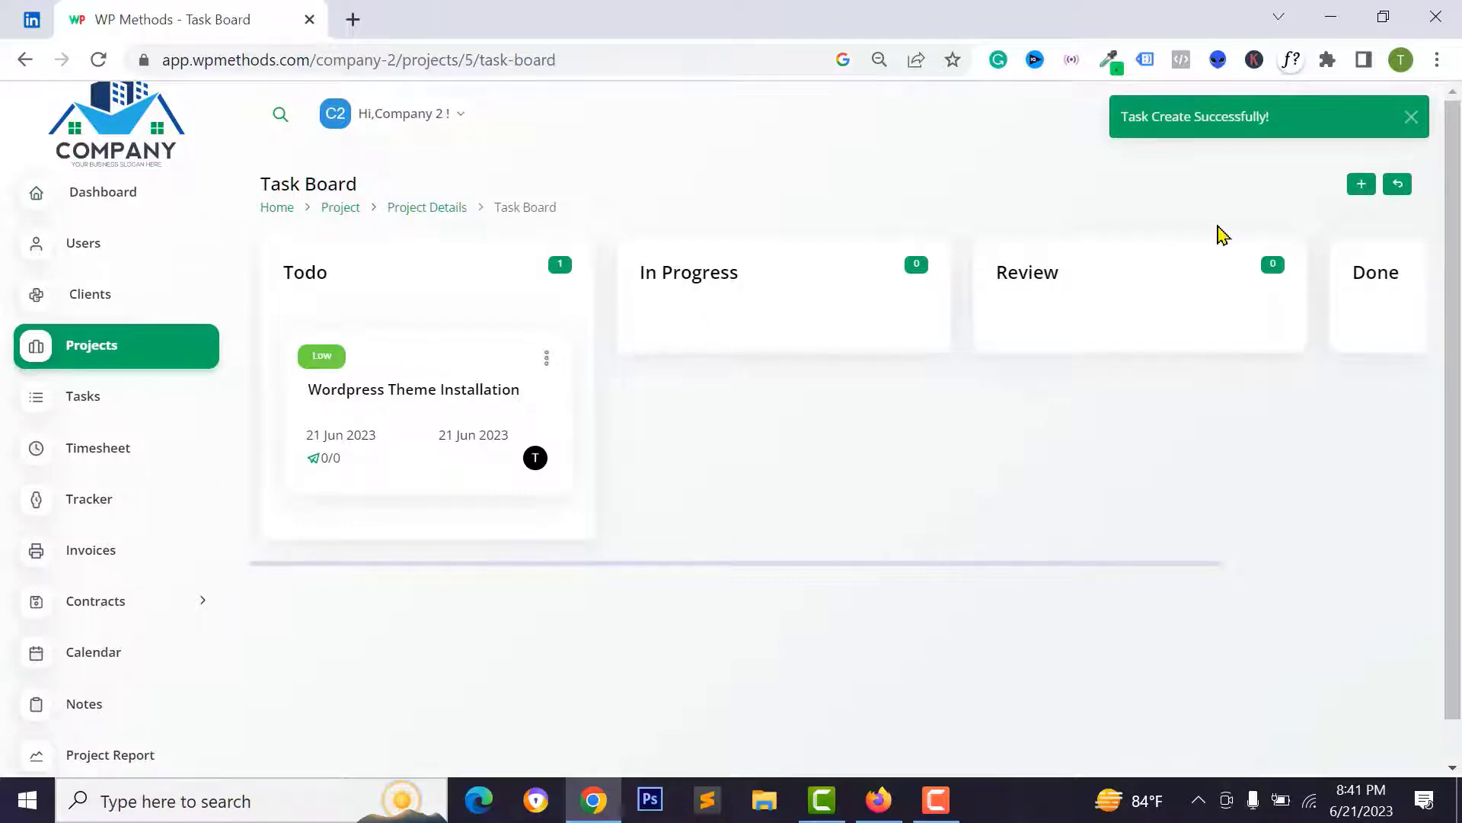
{"action": "left_click", "coordinate": [1361, 184]}
- Title the new task 'Logo Desgin for Website' and assign it to Company 2 only
{"action": "left_click", "coordinate": [470, 349]}
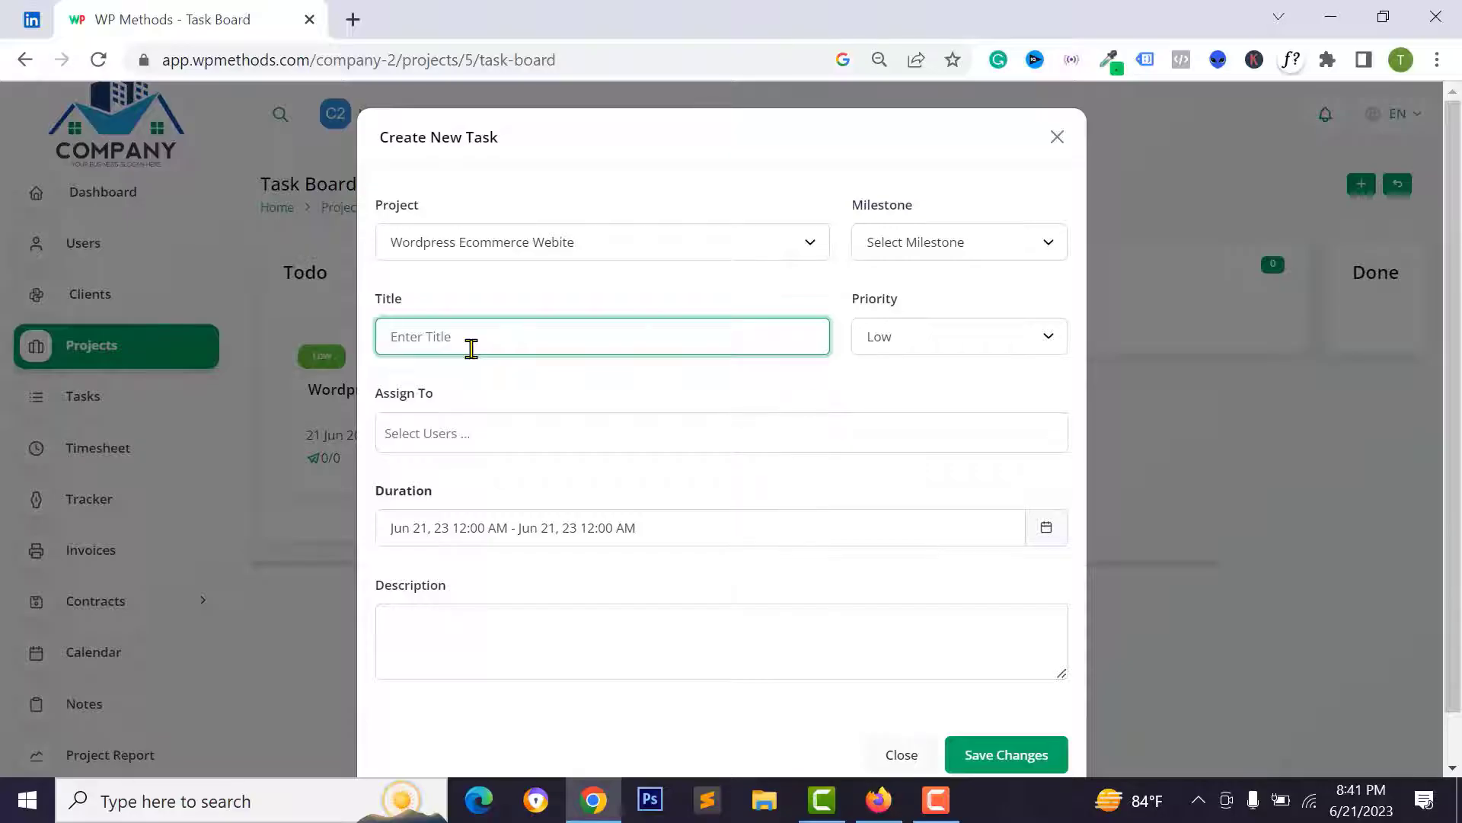
{"action": "type", "text": "Logo Desgin for Website"}
{"action": "left_click", "coordinate": [612, 432]}
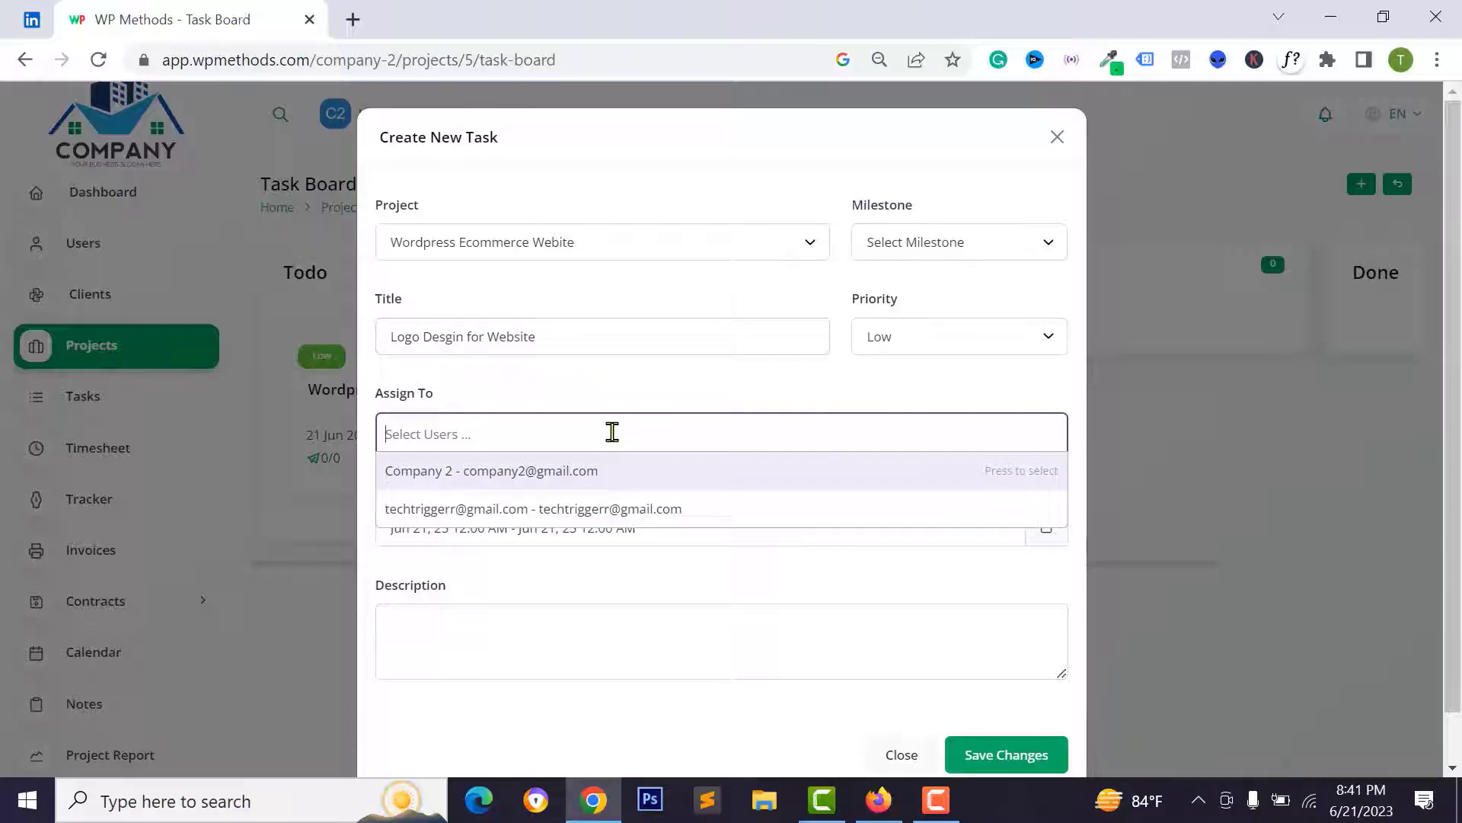
{"action": "left_click", "coordinate": [457, 509]}
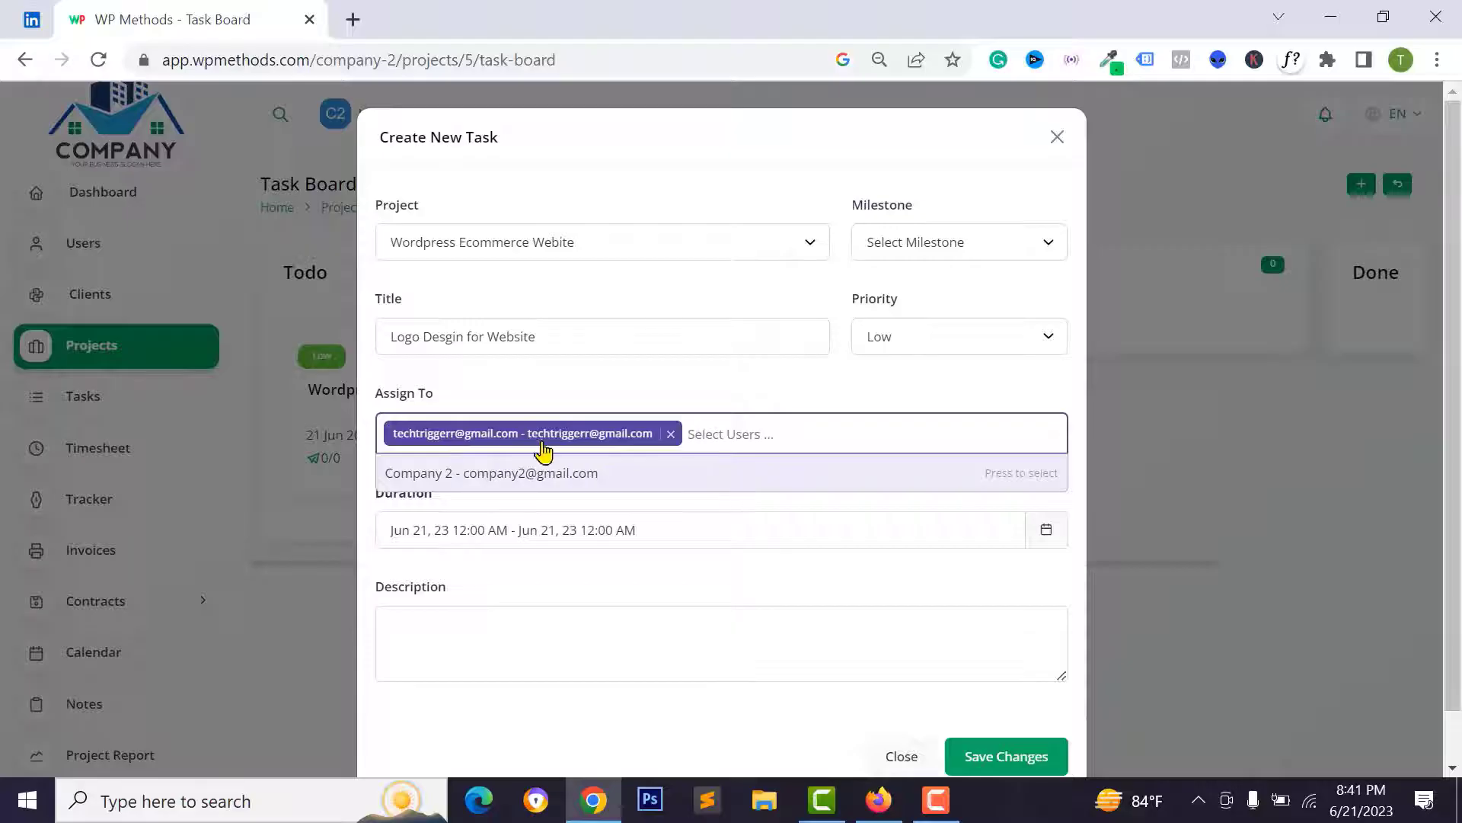
{"action": "left_click", "coordinate": [670, 434]}
{"action": "left_click", "coordinate": [470, 472]}
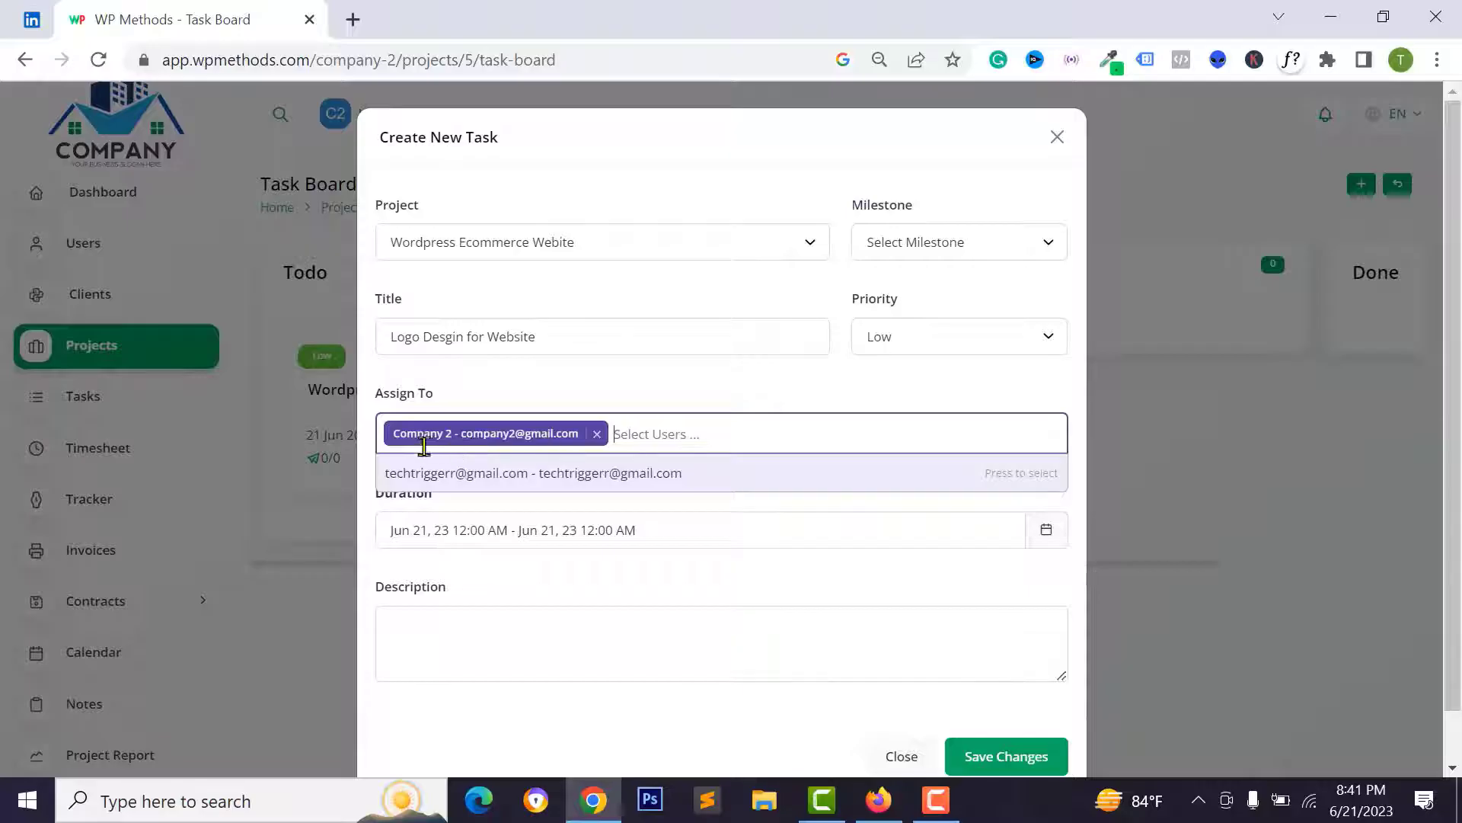
{"action": "left_click", "coordinate": [550, 626]}
- Set its duration to 15–22 Jun 2023, add description 'sdfsdf', and save it
{"action": "left_click", "coordinate": [539, 536]}
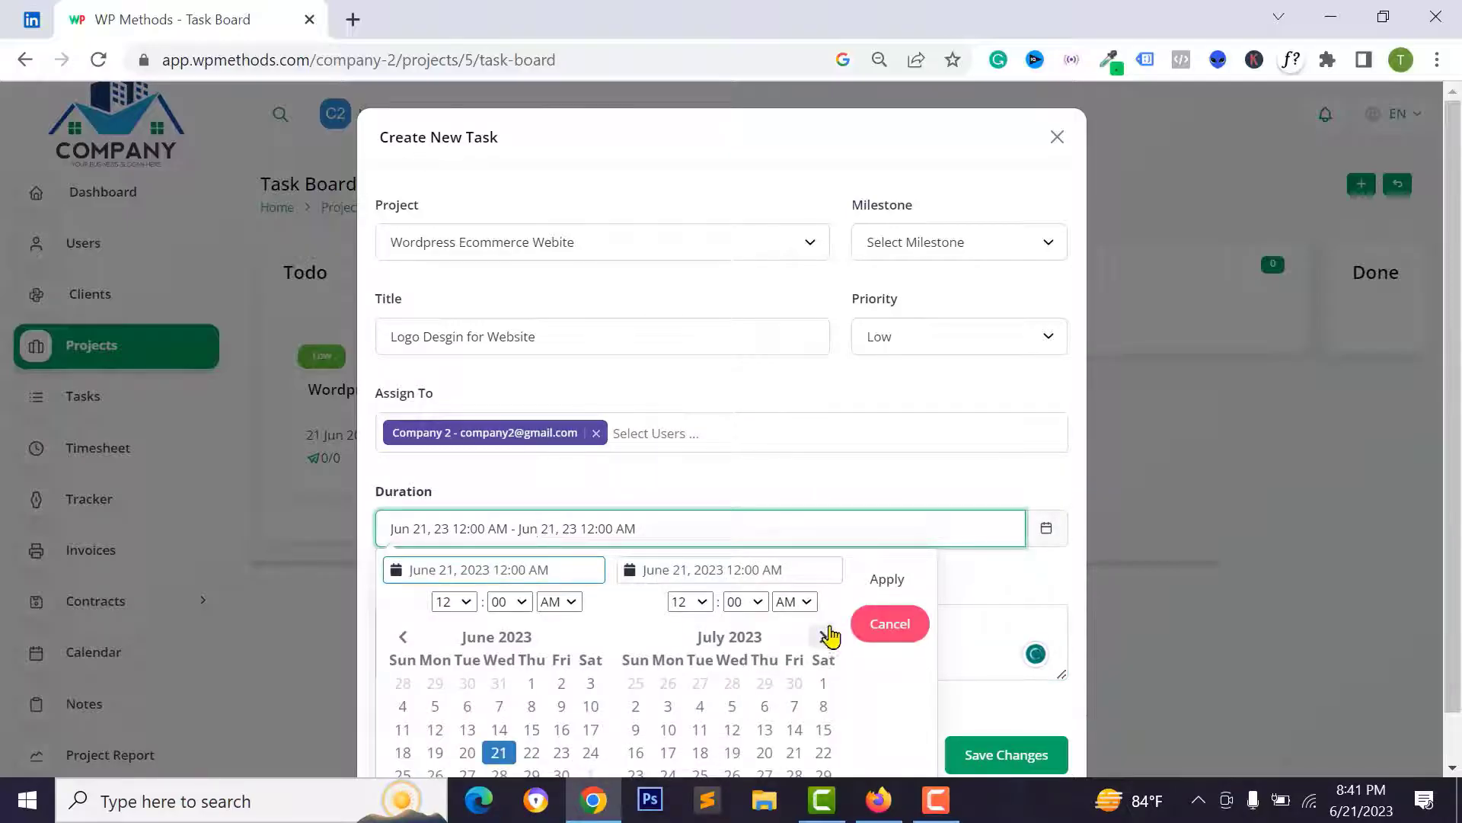
{"action": "left_click", "coordinate": [568, 594]}
{"action": "type", "text": "sdfsdf"}
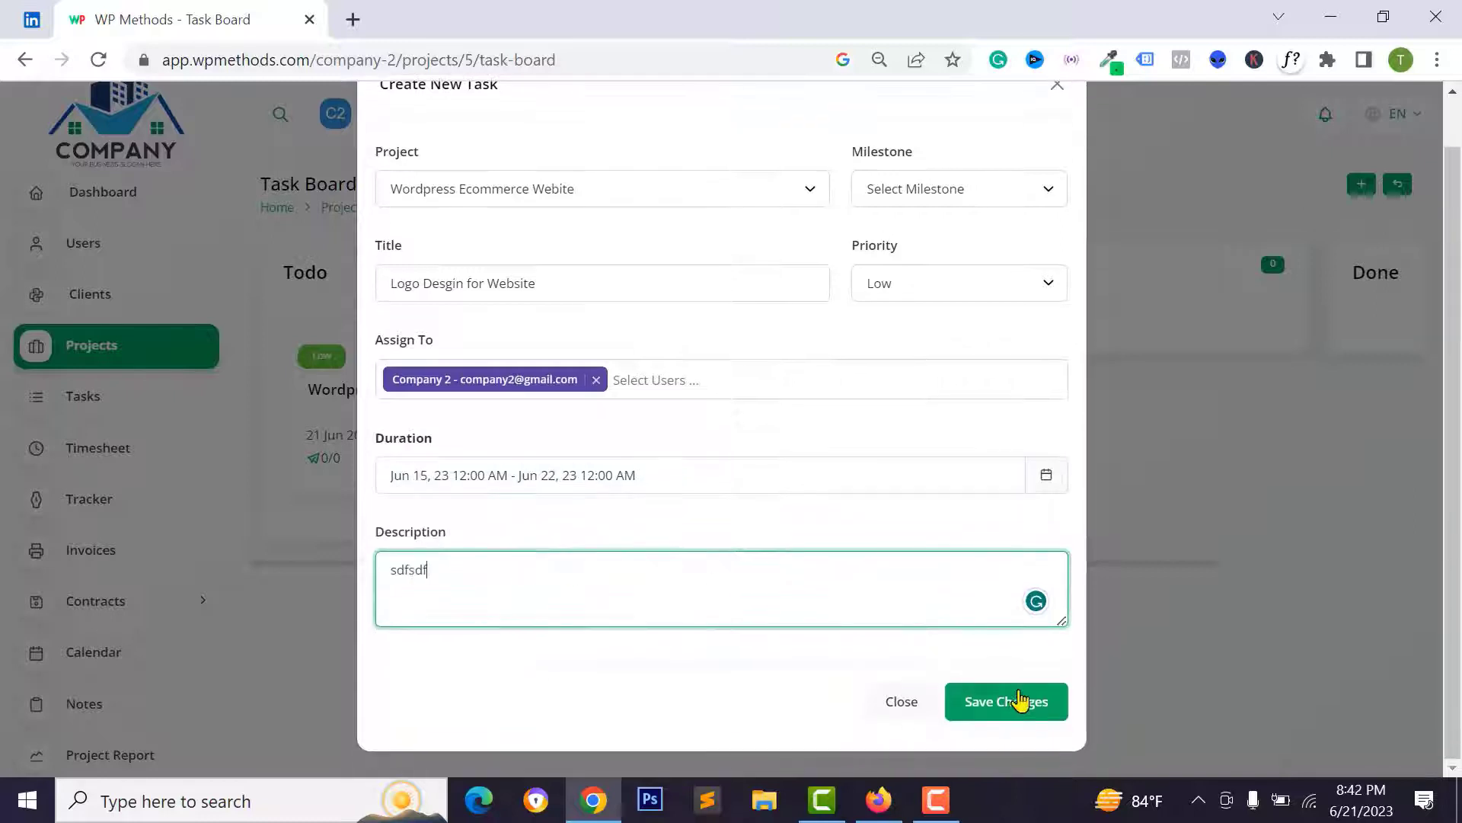
{"action": "left_click", "coordinate": [957, 700]}
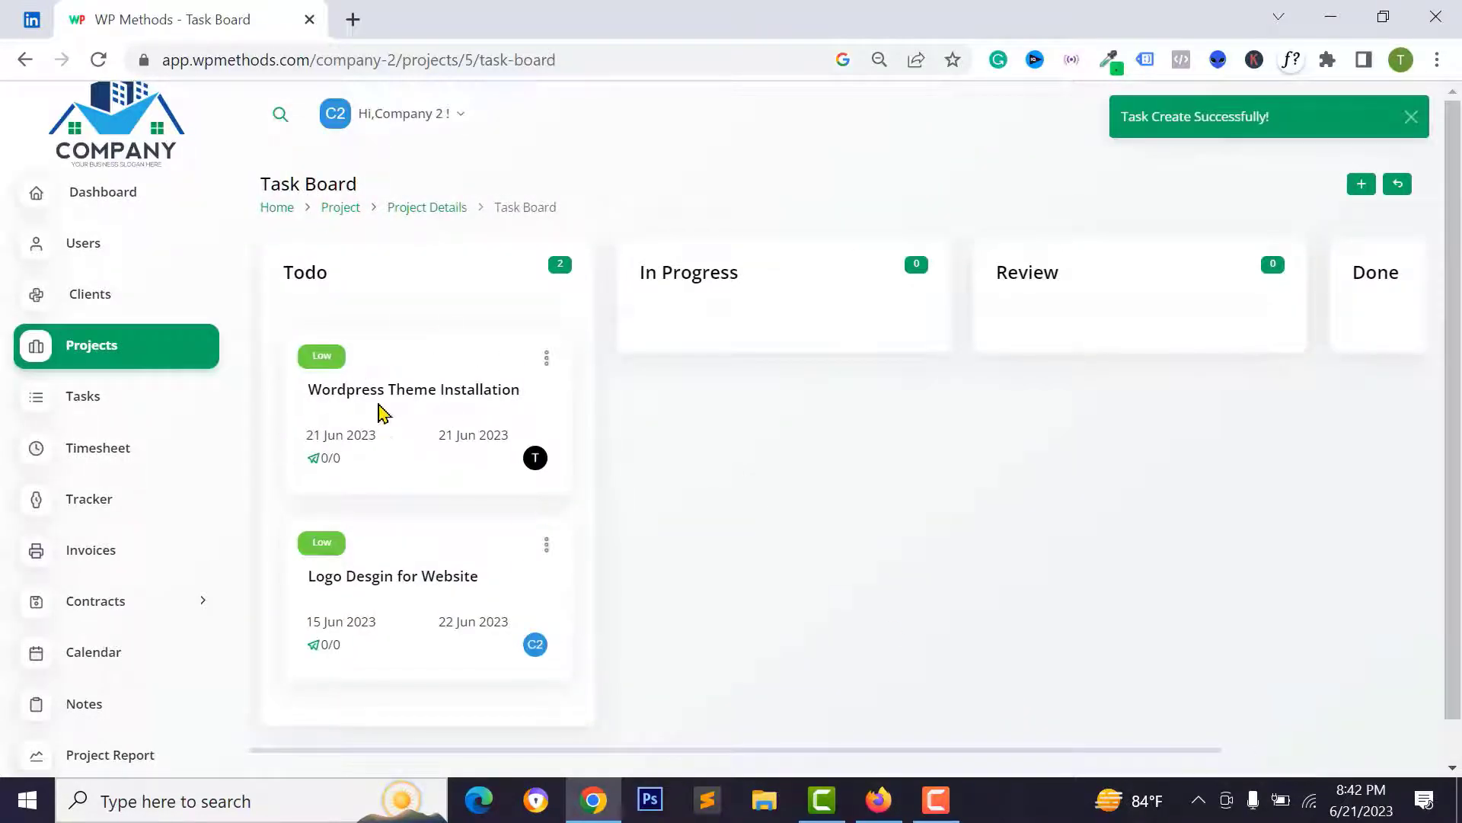
- Copy the client's email address from the Clients page
{"action": "left_click", "coordinate": [111, 259]}
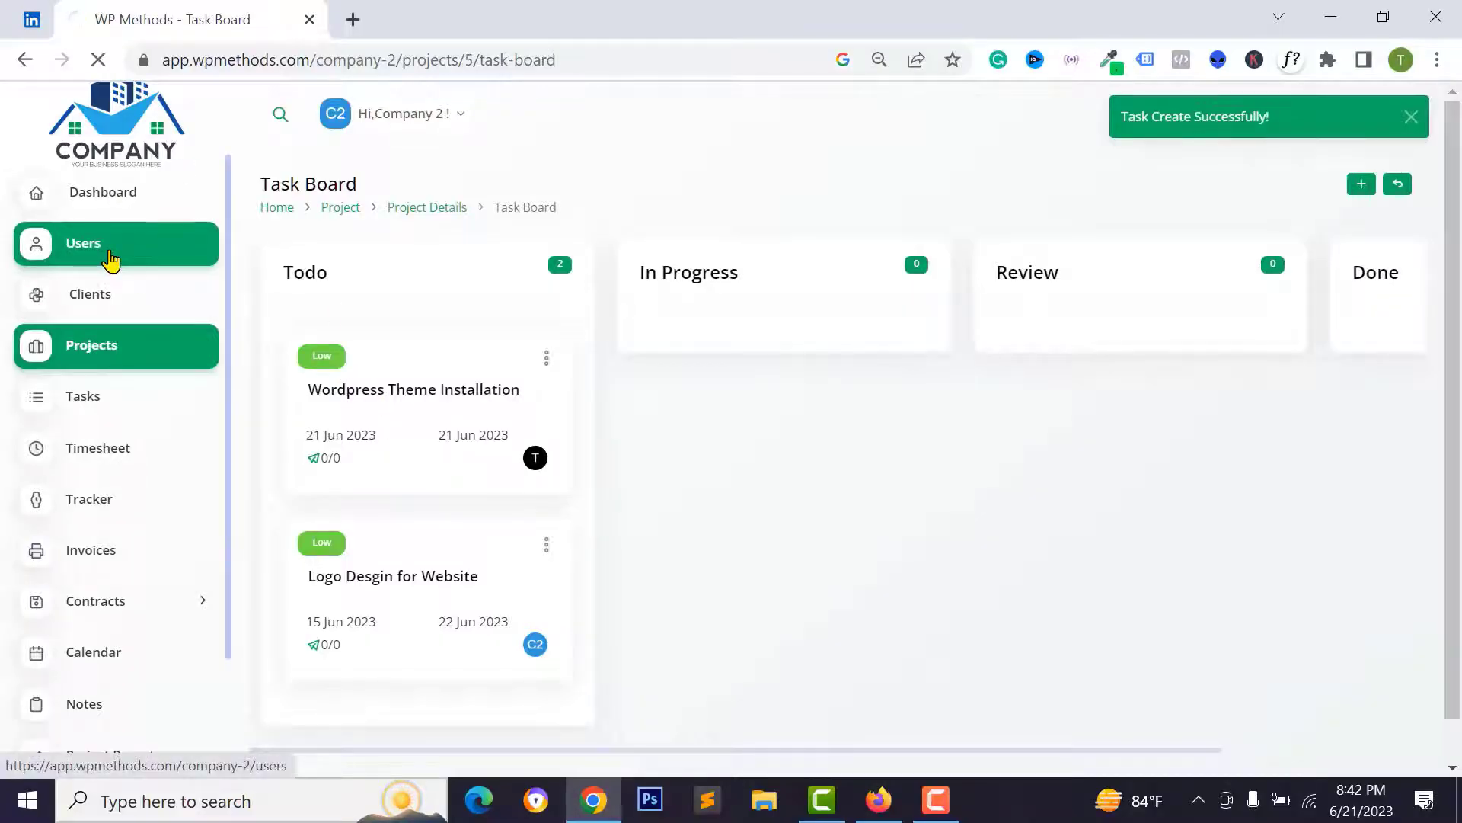
{"action": "left_click", "coordinate": [104, 299]}
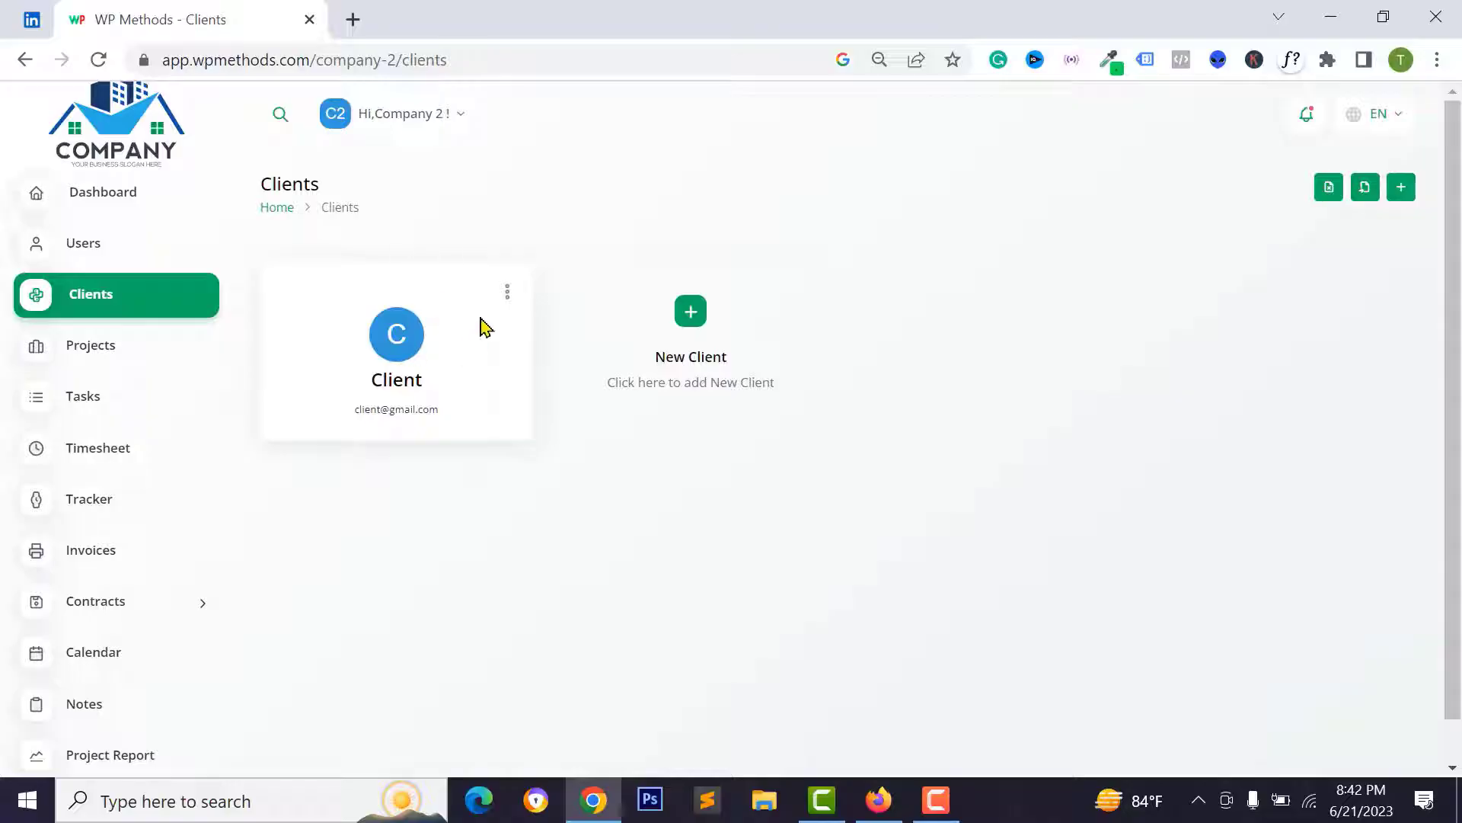
{"action": "left_click", "coordinate": [506, 297]}
{"action": "left_click", "coordinate": [392, 409]}
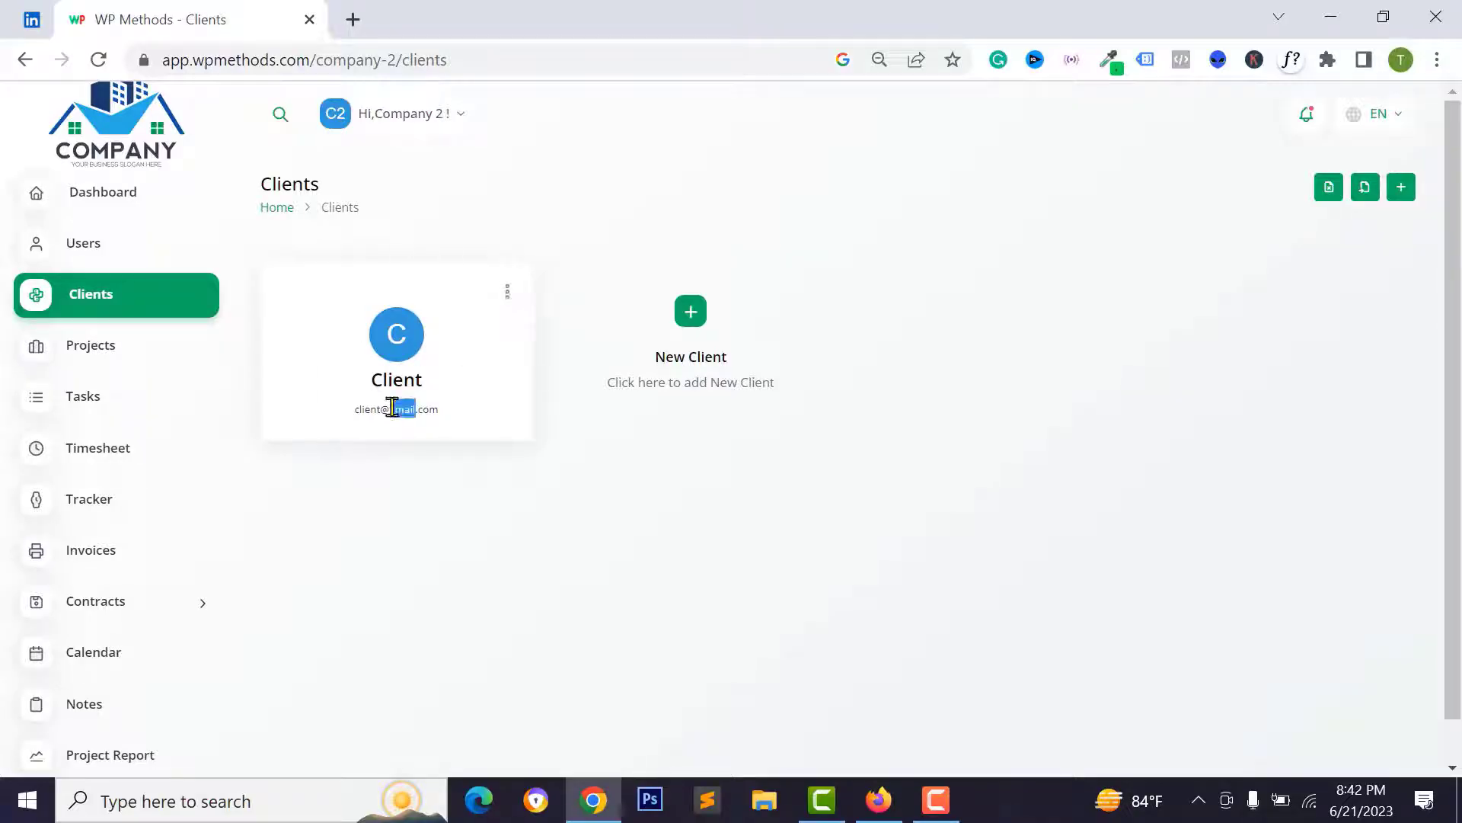
{"action": "triple_click", "coordinate": [392, 409]}
{"action": "right_click", "coordinate": [392, 412]}
{"action": "left_click", "coordinate": [445, 424]}
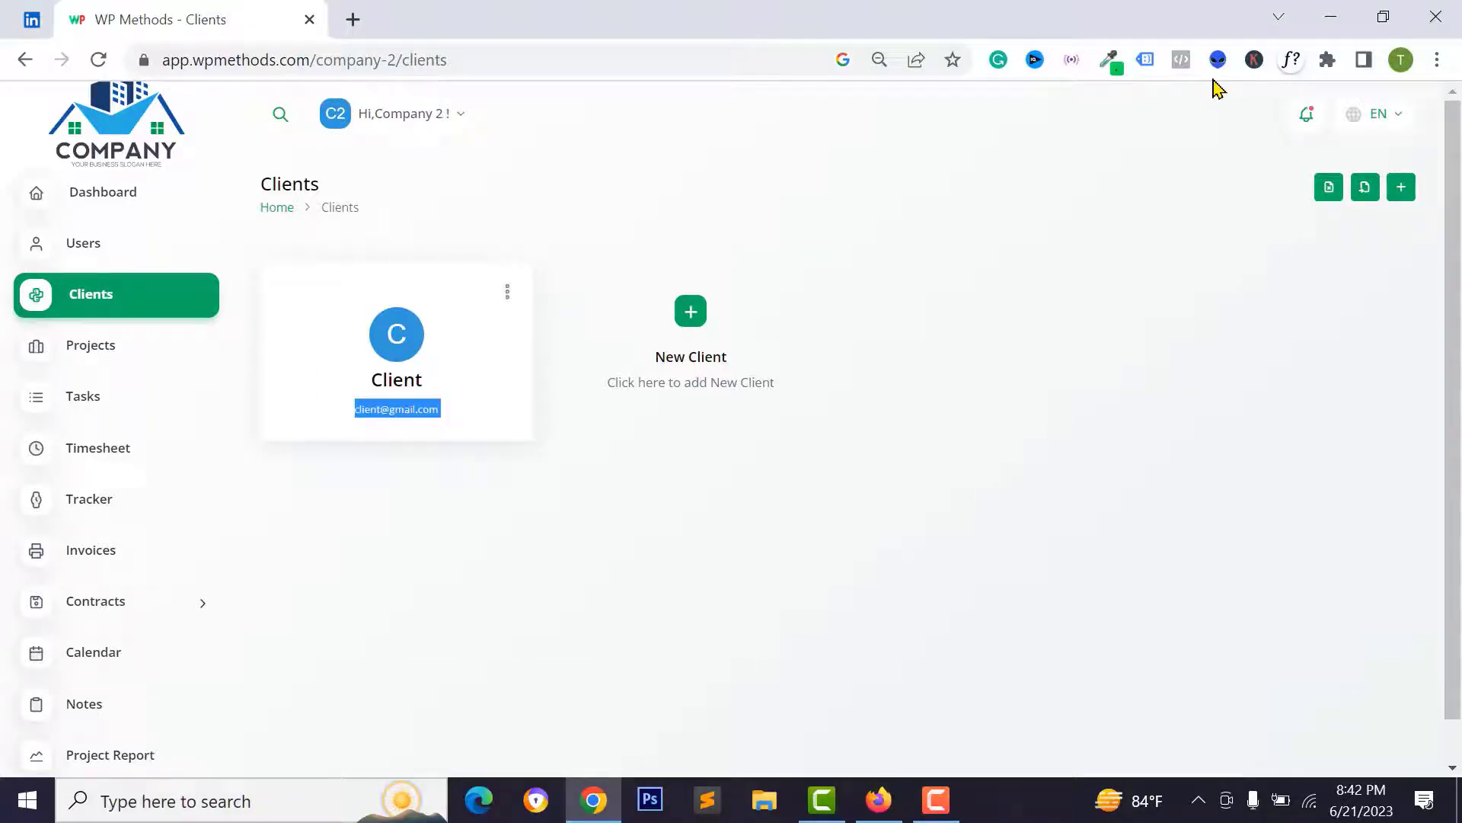
- Open a private browser window, accept cookies, and switch to the Client Login form
{"action": "left_click", "coordinate": [1437, 59]}
{"action": "left_click", "coordinate": [1207, 149]}
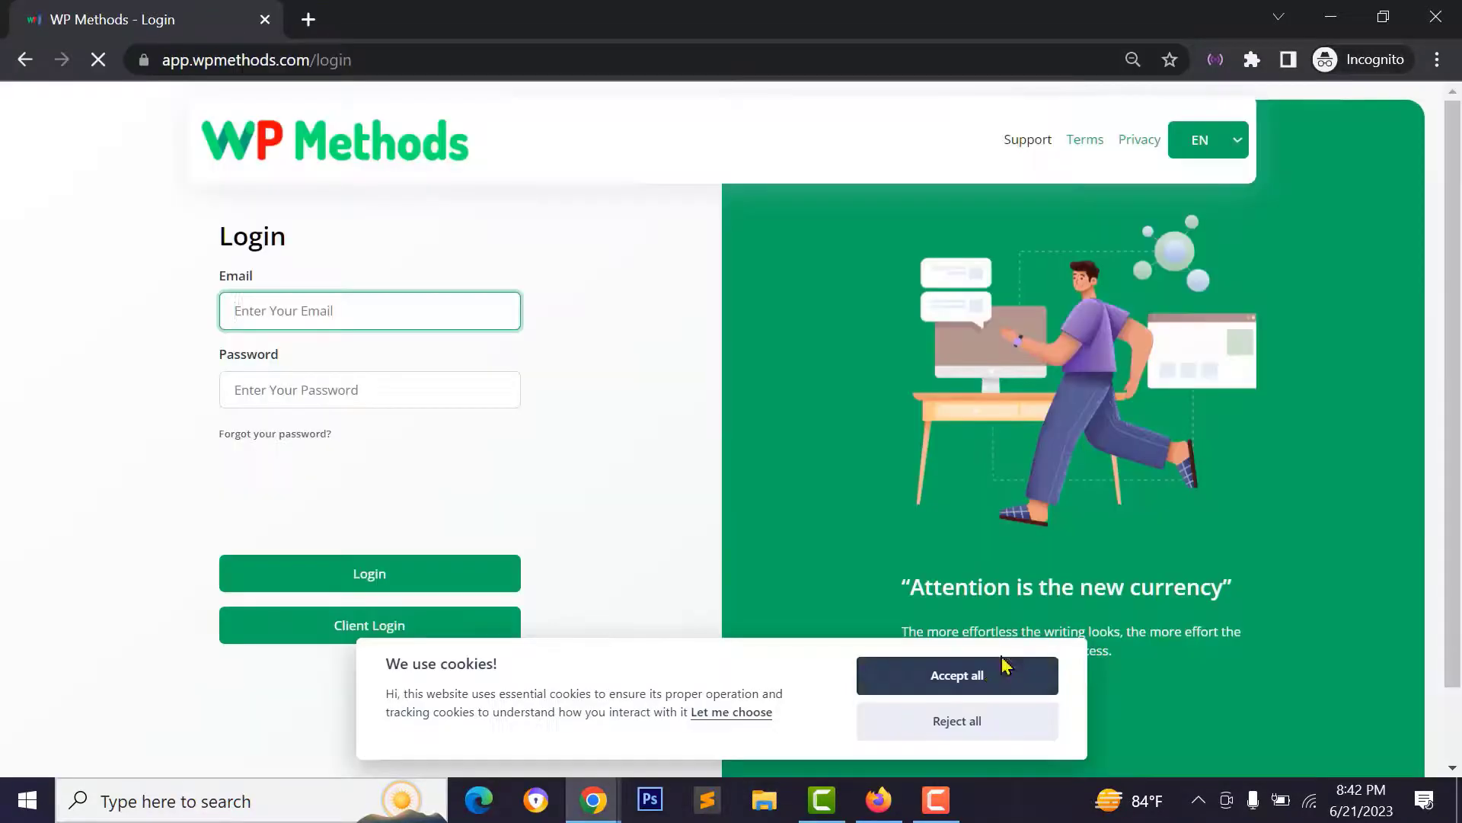
{"action": "left_click", "coordinate": [998, 675]}
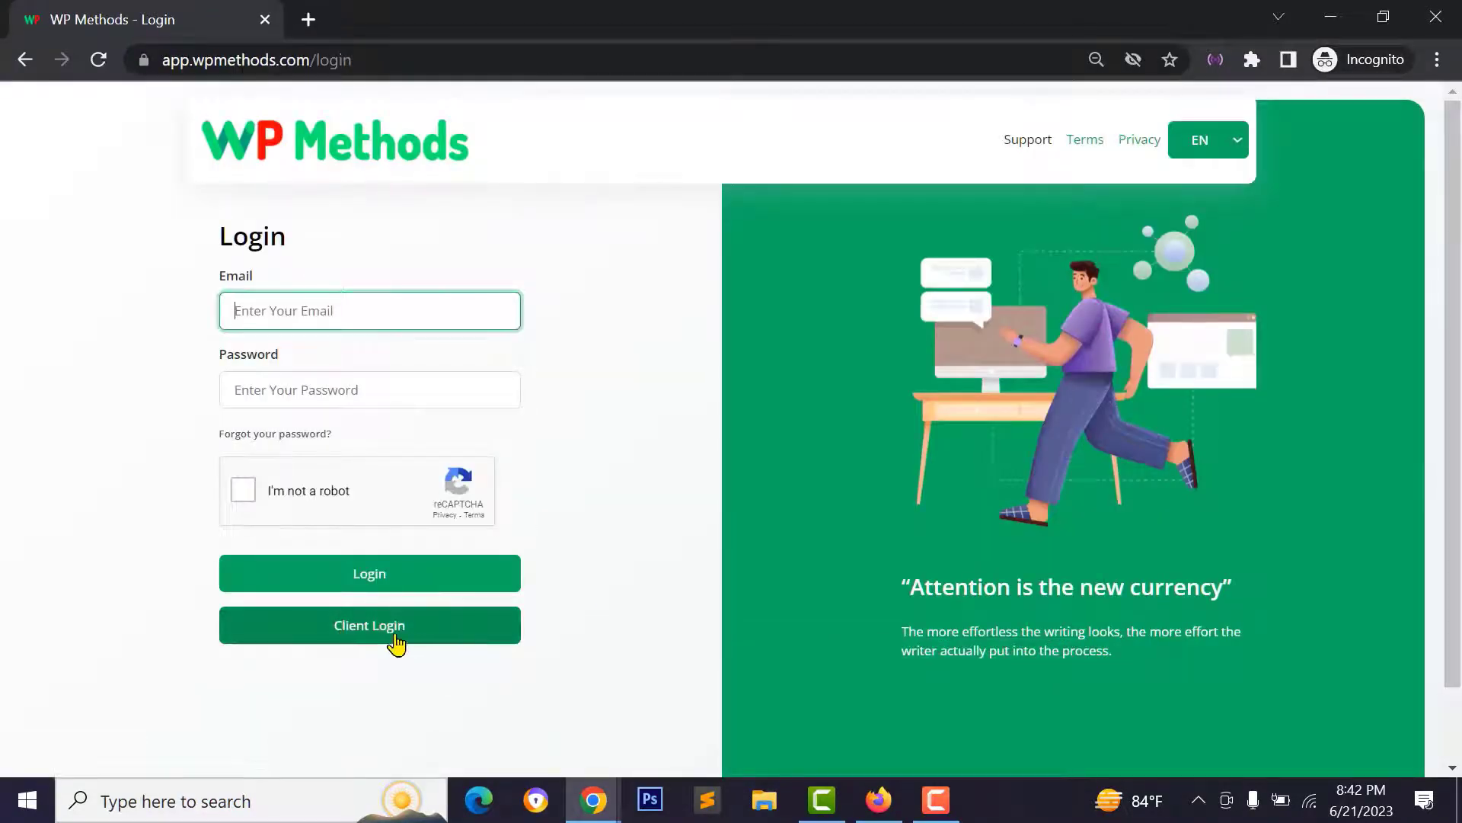
{"action": "left_click", "coordinate": [406, 644]}
- Sign in as the client with the pasted email and account password, passing reCAPTCHA
{"action": "left_click", "coordinate": [322, 315]}
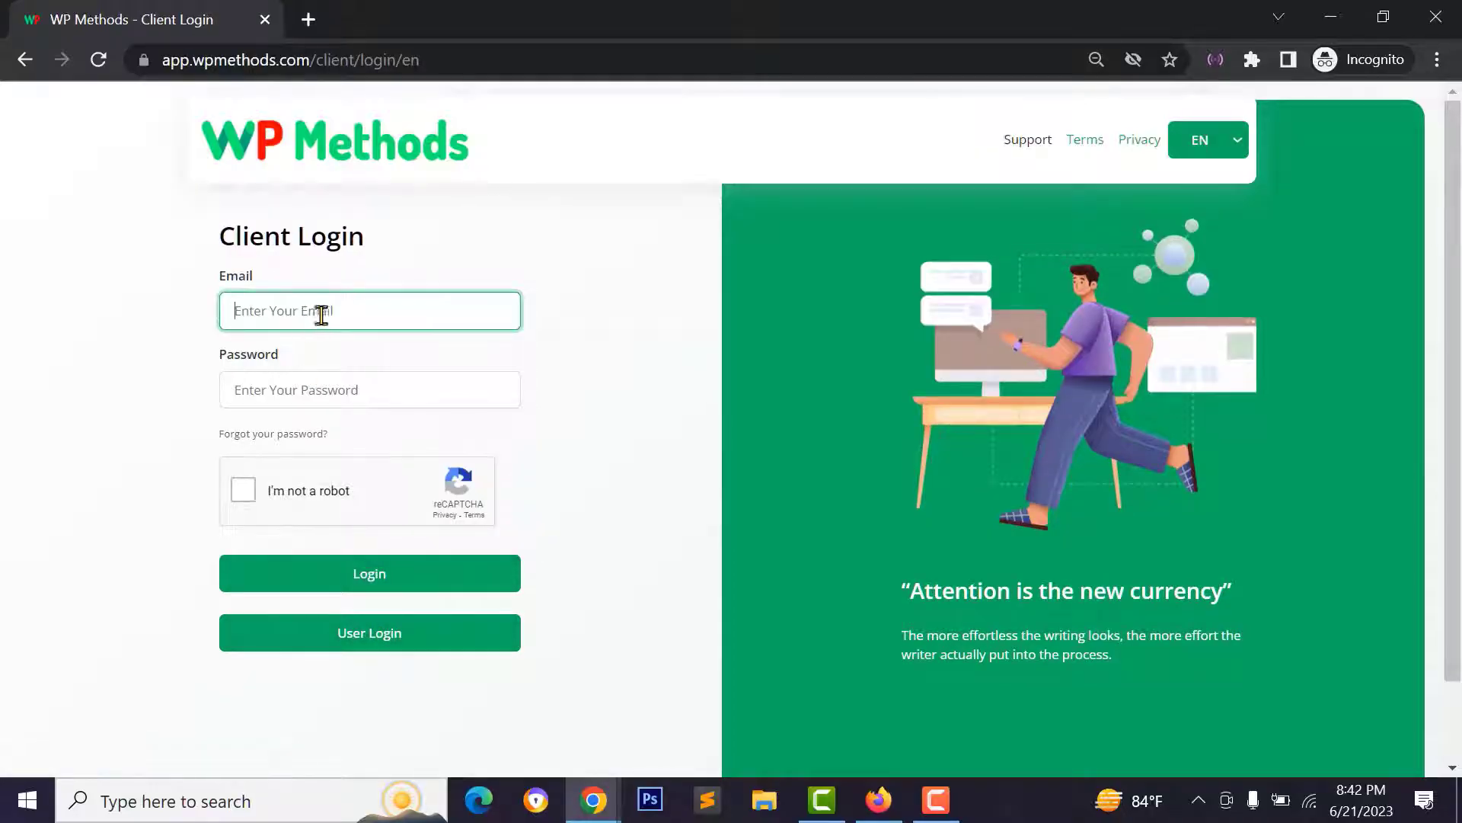
{"action": "key", "text": "ctrl+v"}
{"action": "left_click", "coordinate": [276, 391]}
{"action": "type", "text": "1"}
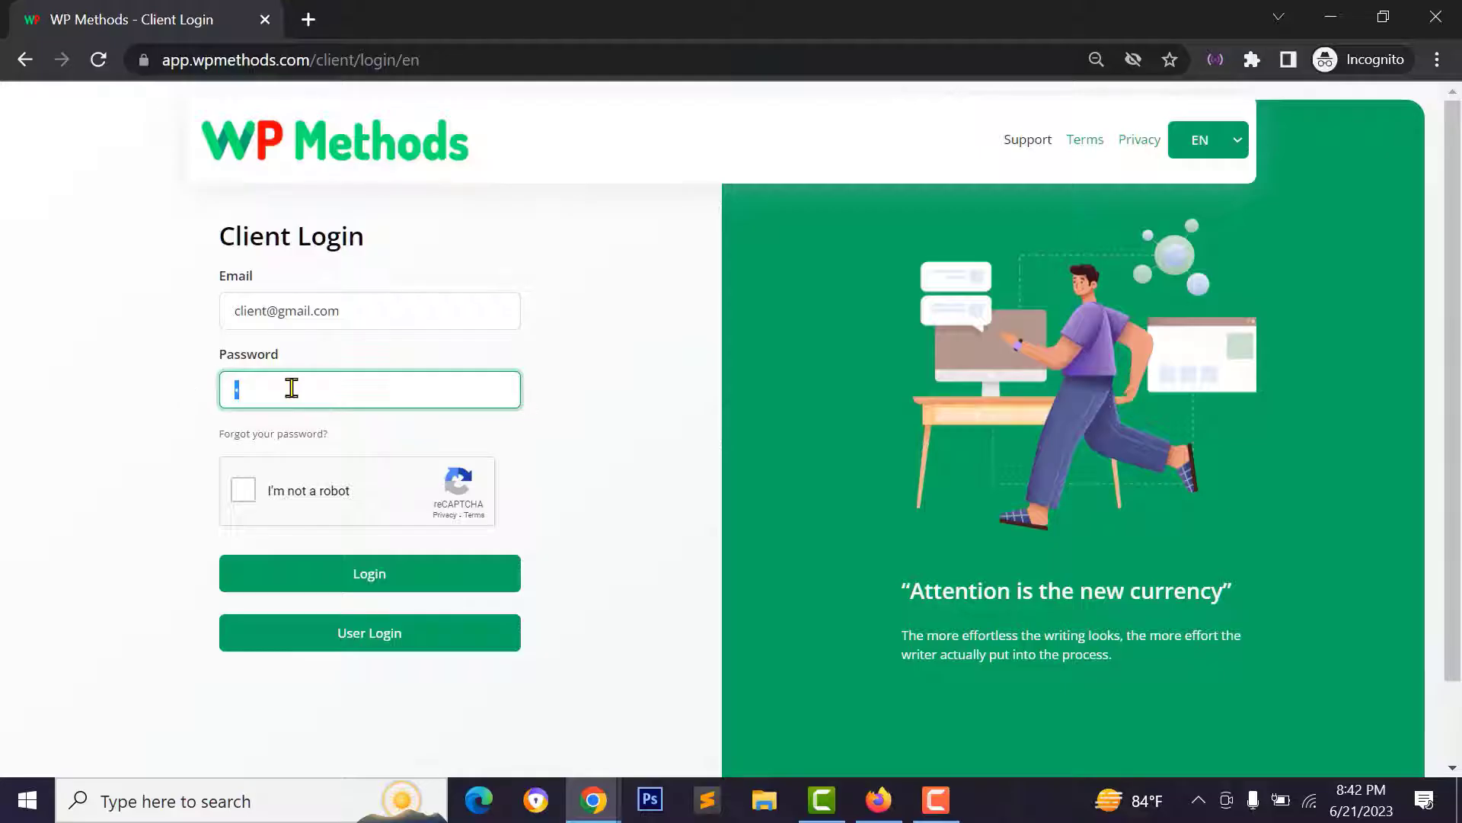
{"action": "type", "text": "2345678"}
{"action": "left_click", "coordinate": [244, 489]}
{"action": "left_click", "coordinate": [359, 587]}
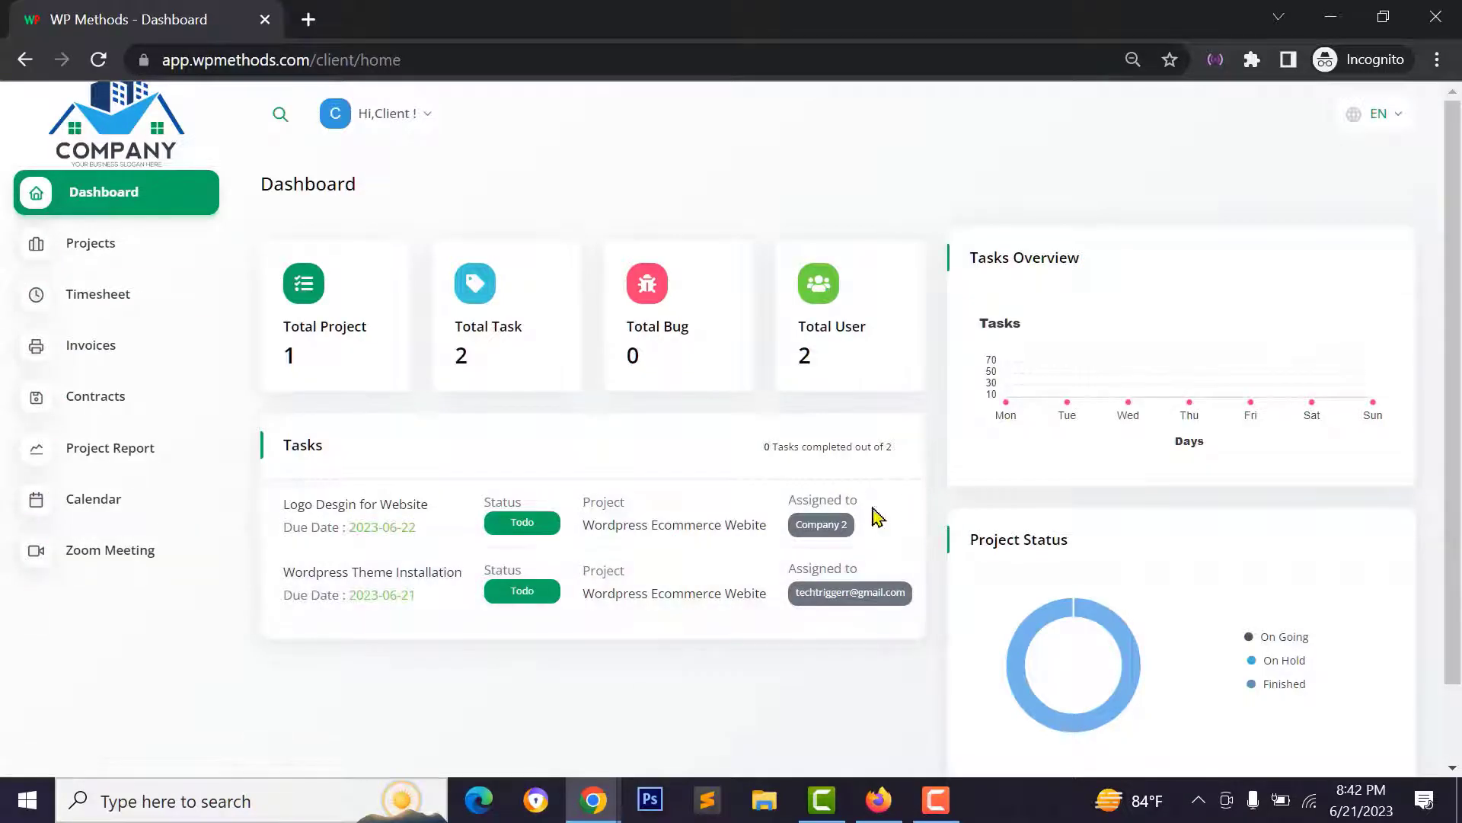
- Inspect the client's dashboard tasks and browse the client's projects list
{"action": "triple_click", "coordinate": [803, 526]}
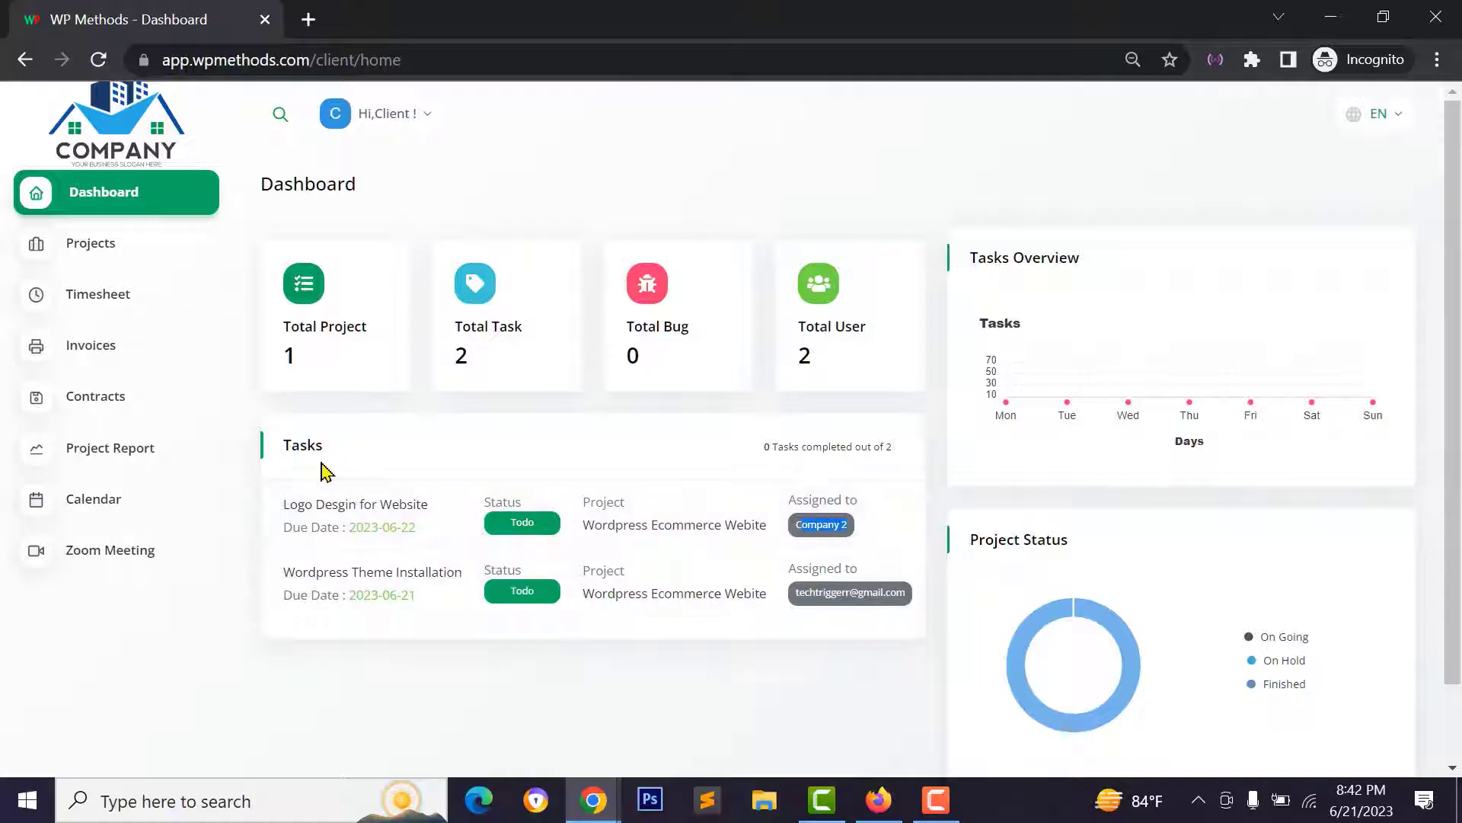
{"action": "left_click", "coordinate": [593, 473]}
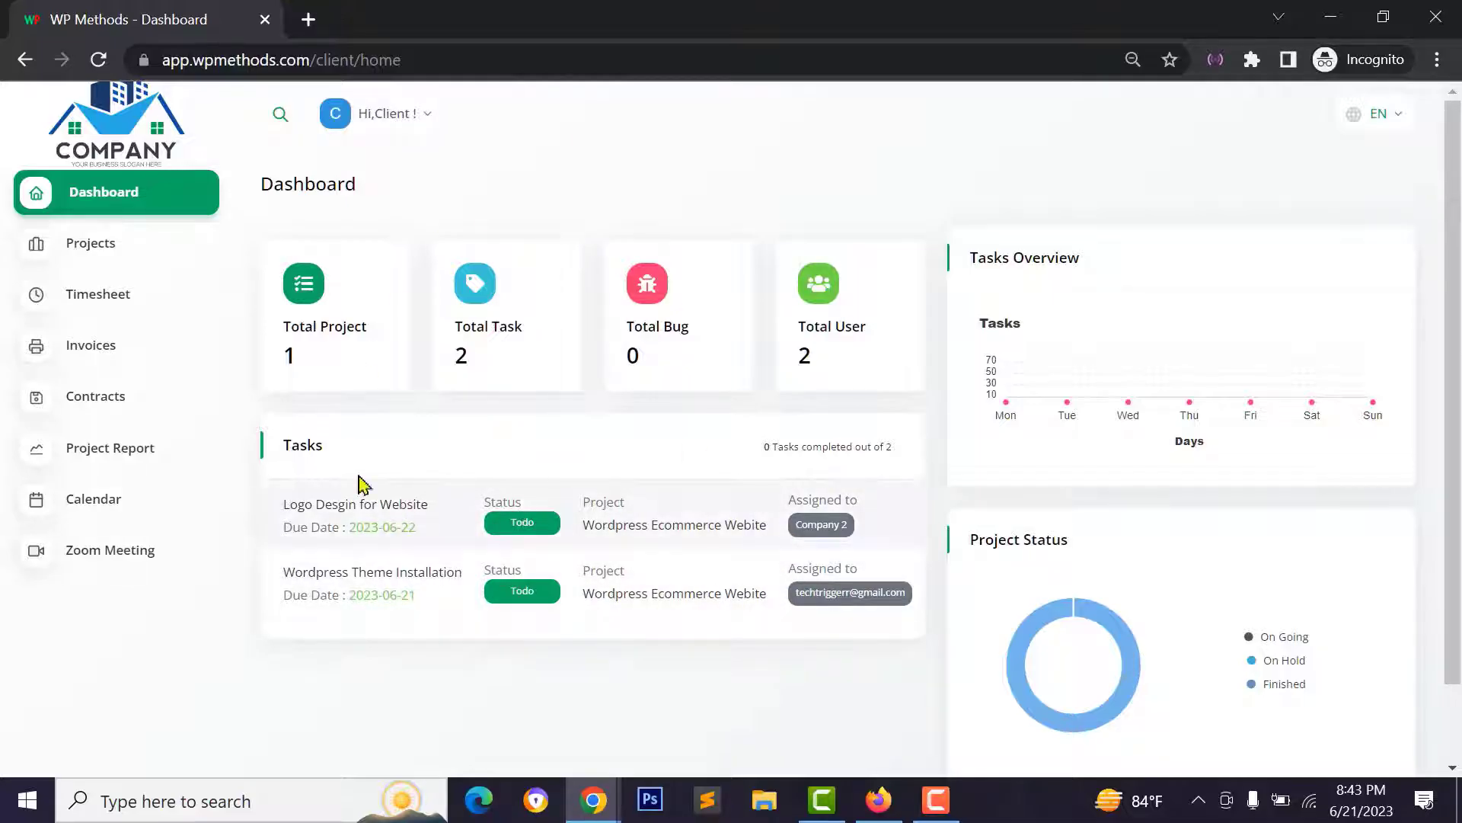
{"action": "left_click", "coordinate": [135, 243]}
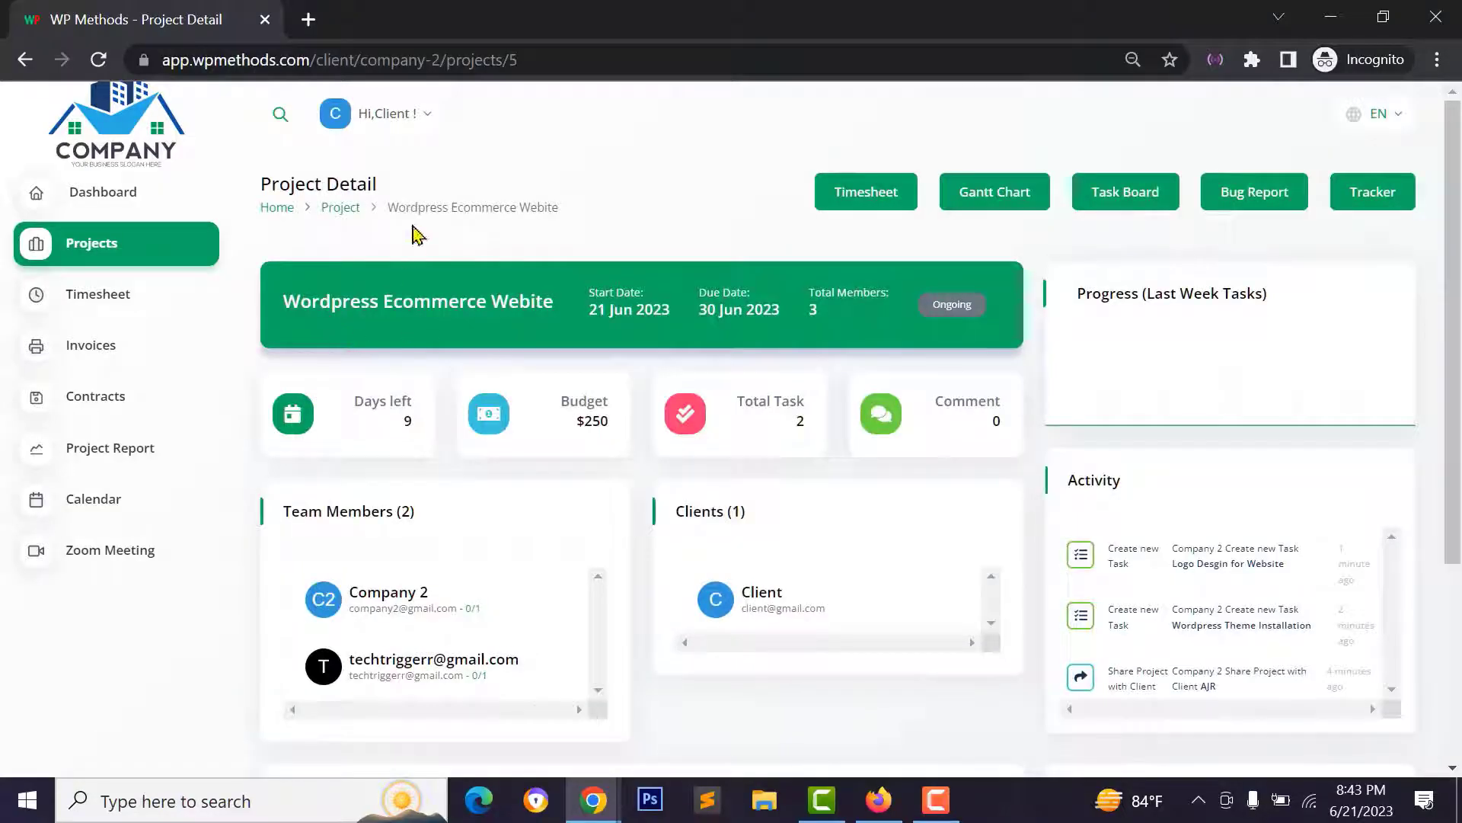
{"action": "scroll", "coordinate": [904, 522], "scroll_direction": "down", "scroll_amount": 4}
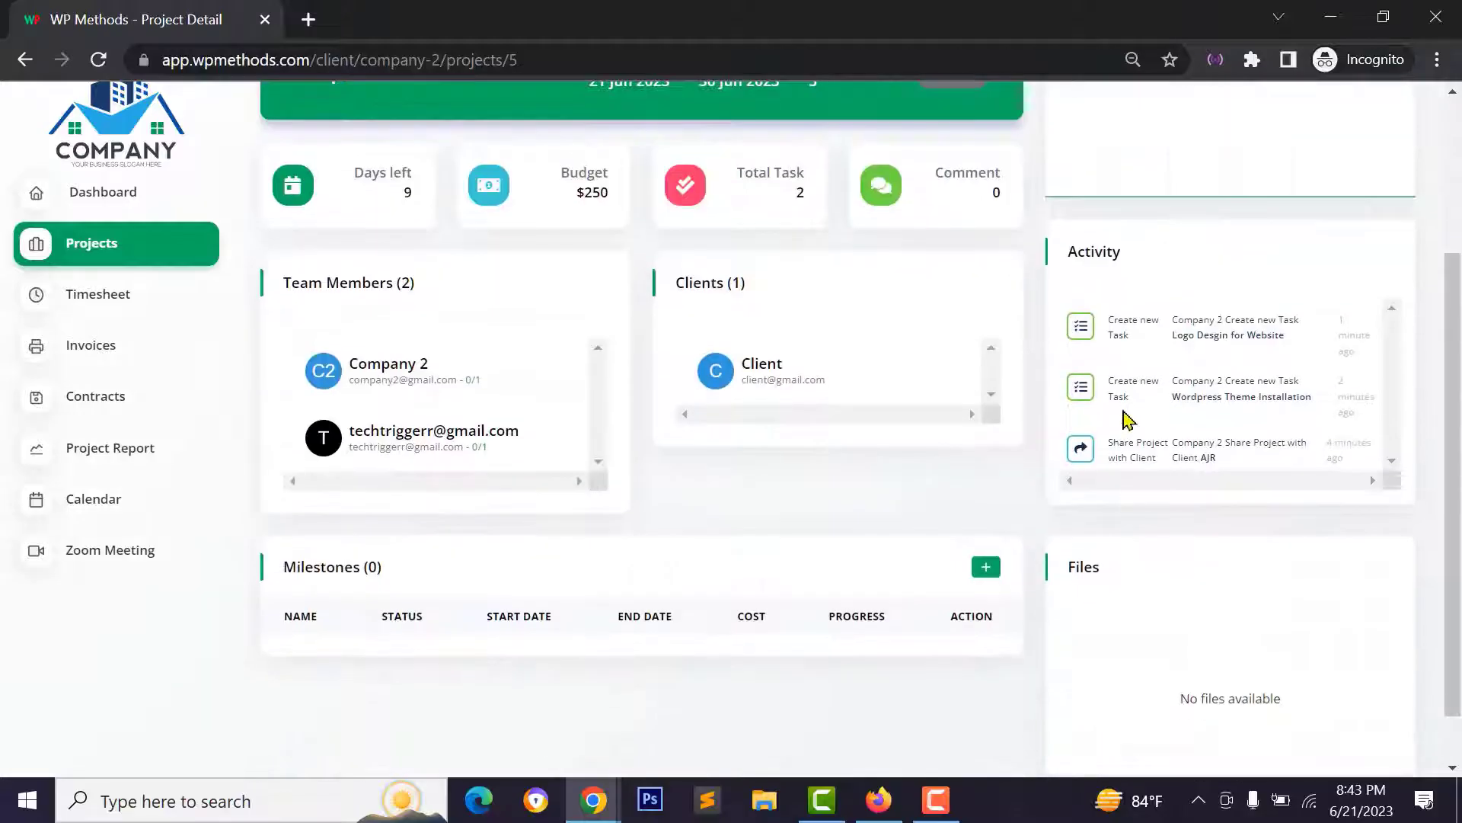
{"action": "scroll", "coordinate": [1146, 426], "scroll_direction": "up", "scroll_amount": 2}
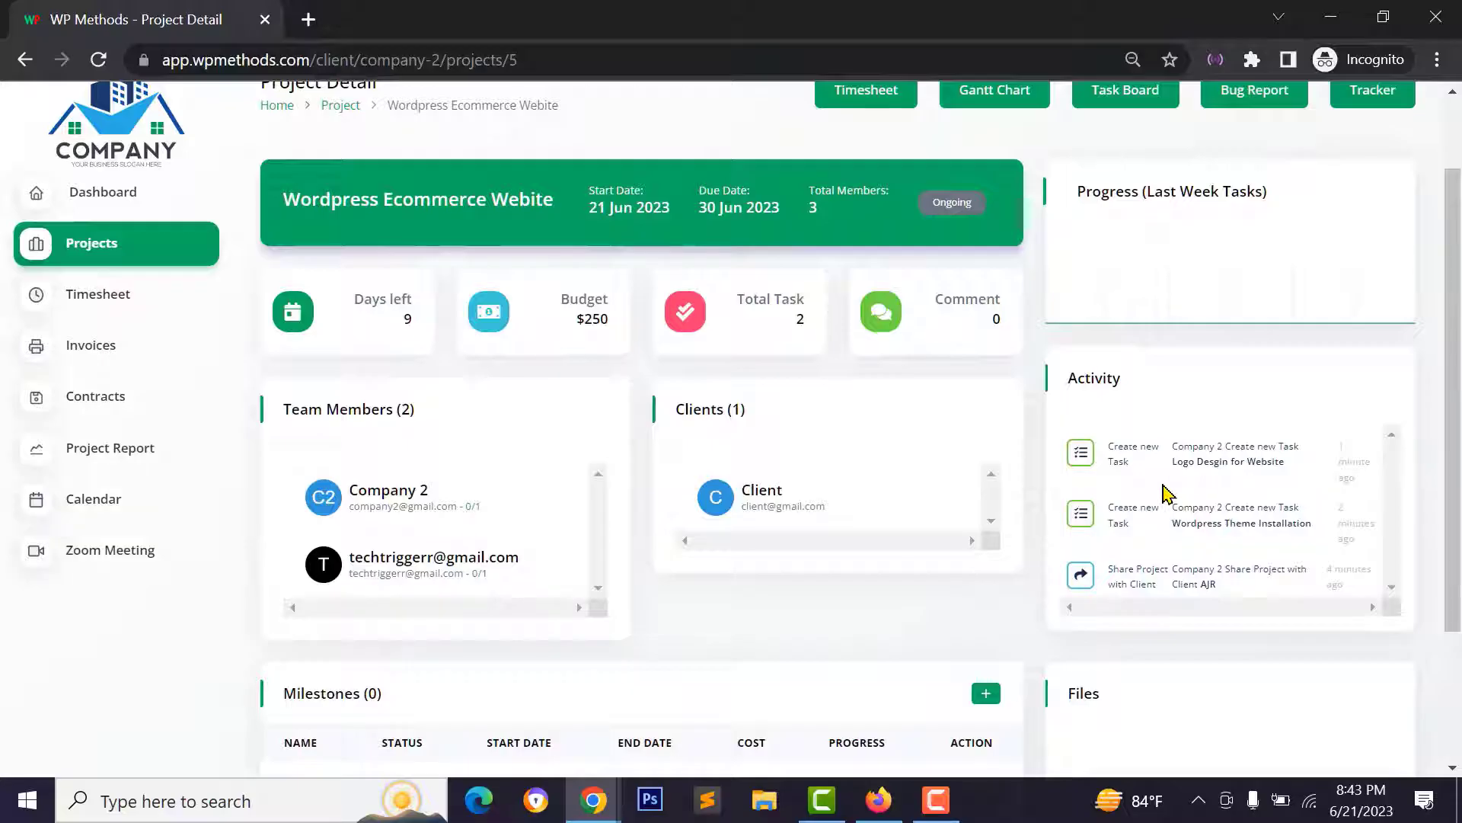
{"action": "scroll", "coordinate": [761, 533], "scroll_direction": "down", "scroll_amount": 2}
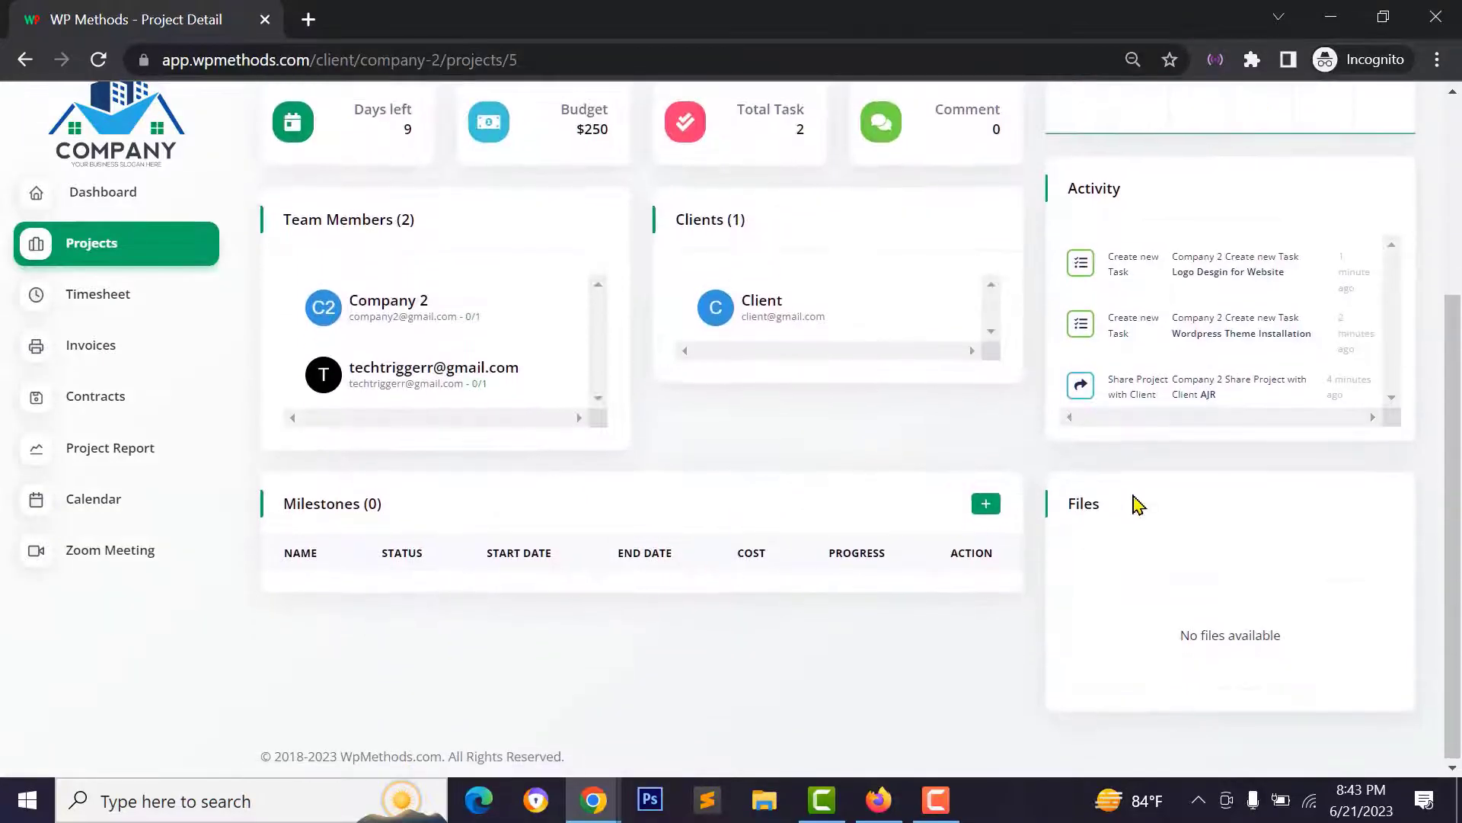
{"action": "scroll", "coordinate": [1146, 472], "scroll_direction": "up", "scroll_amount": 3}
{"action": "scroll", "coordinate": [1029, 547], "scroll_direction": "down", "scroll_amount": 3}
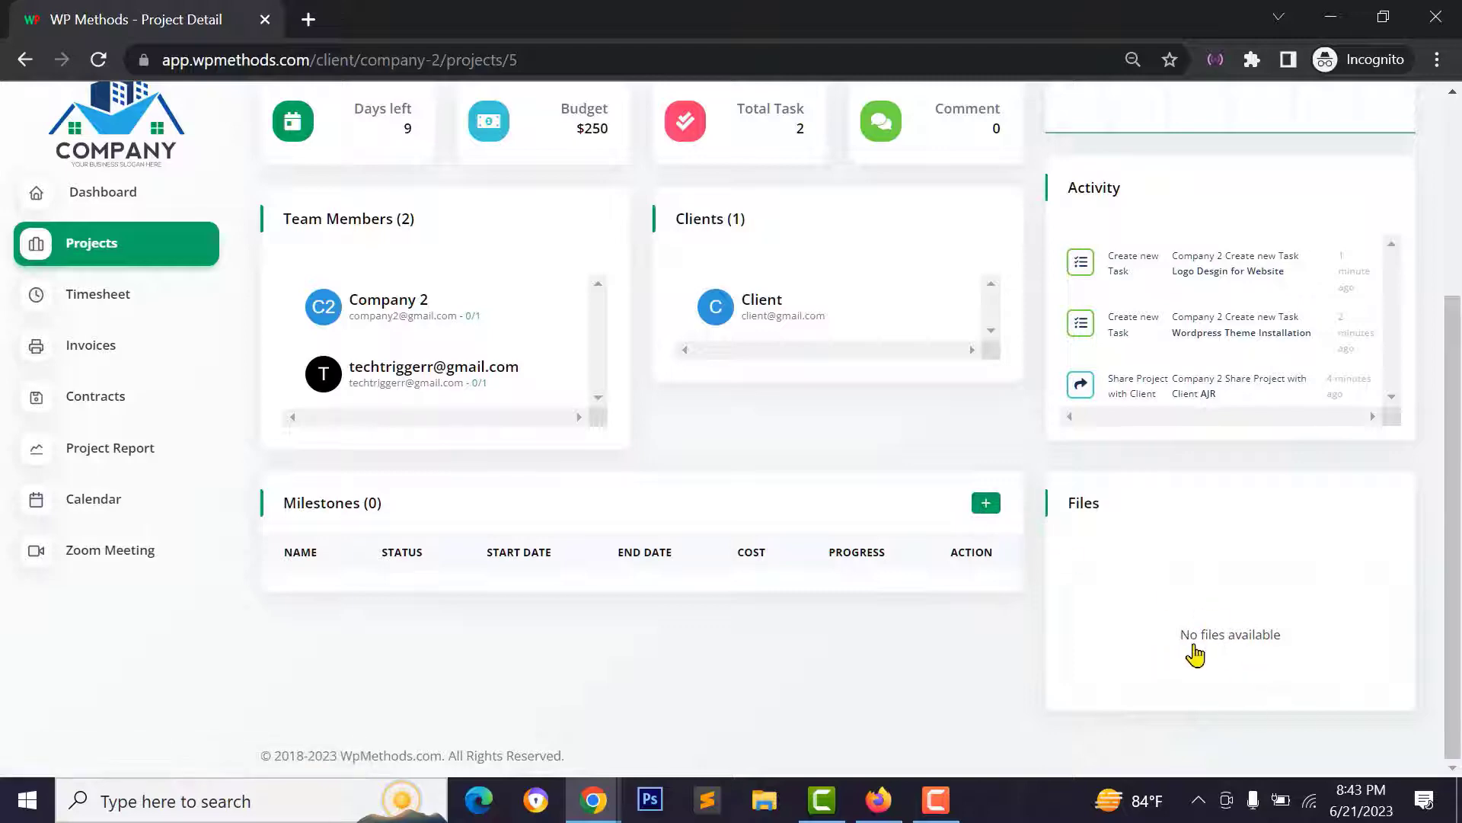
{"action": "scroll", "coordinate": [1183, 621], "scroll_direction": "up", "scroll_amount": 4}
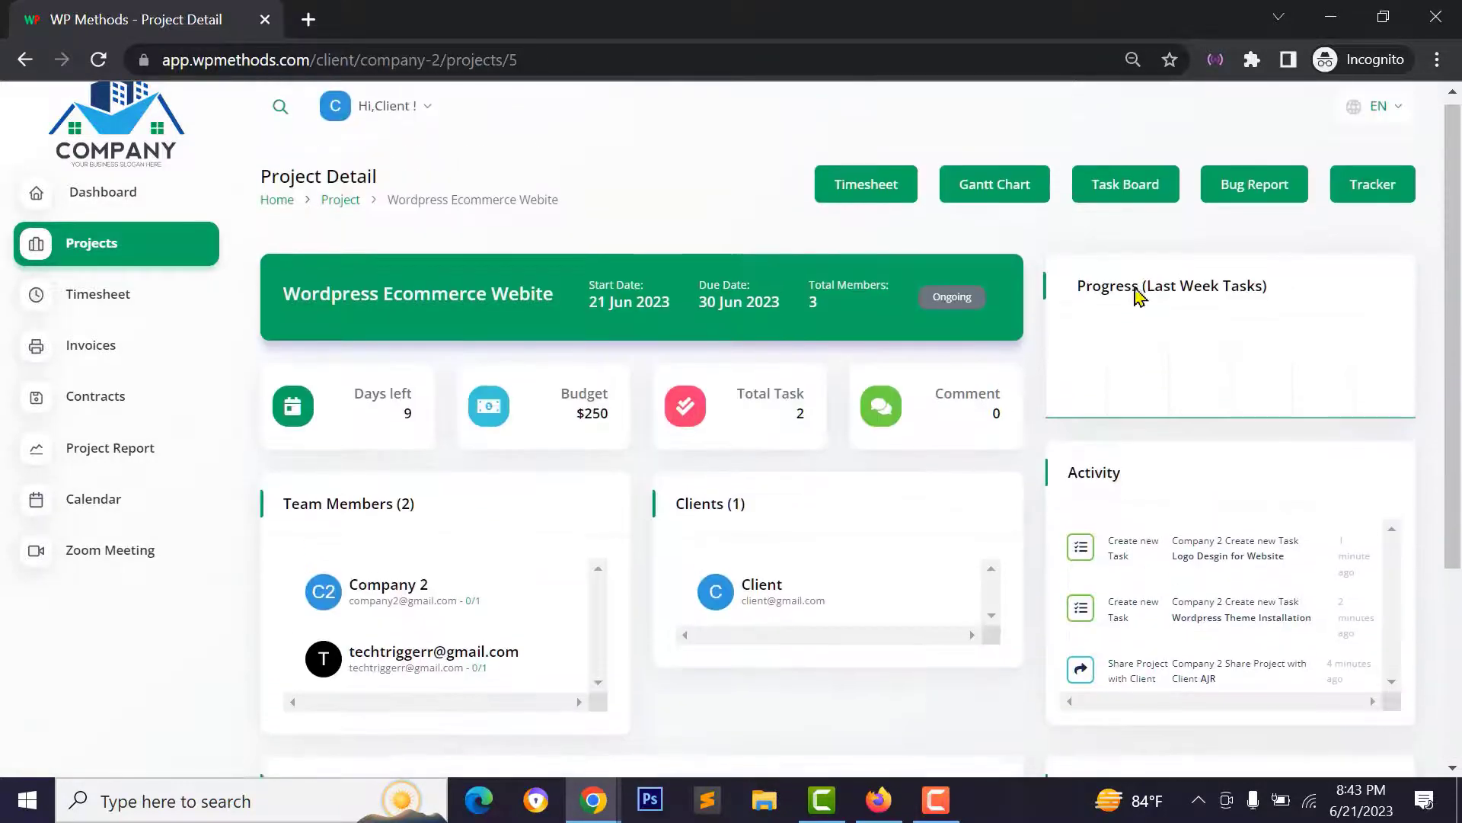
- View the project's Task Board and Project Report as the client, then return to the admin window
{"action": "left_click", "coordinate": [1125, 193]}
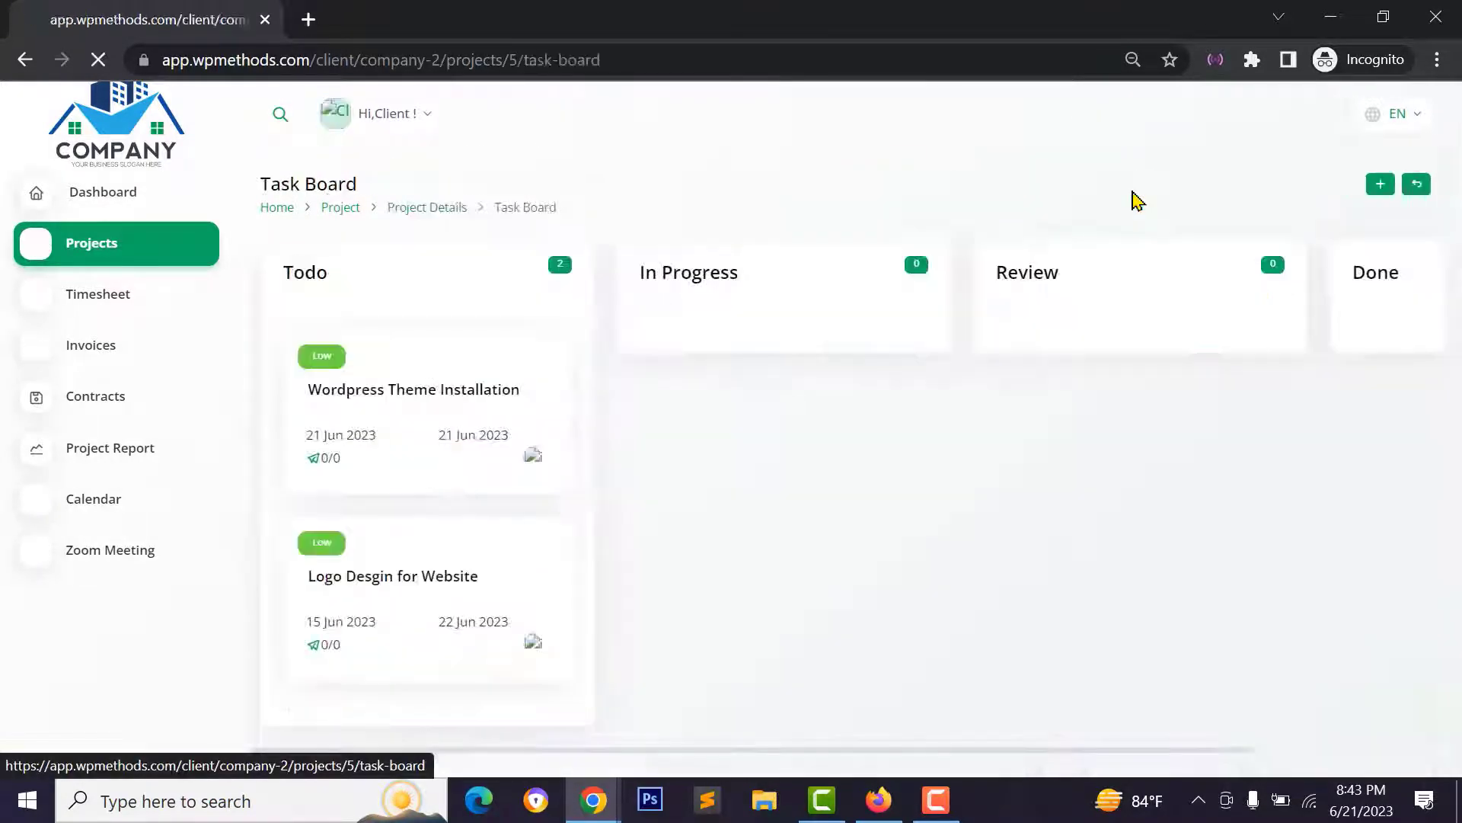
{"action": "left_click", "coordinate": [1361, 183]}
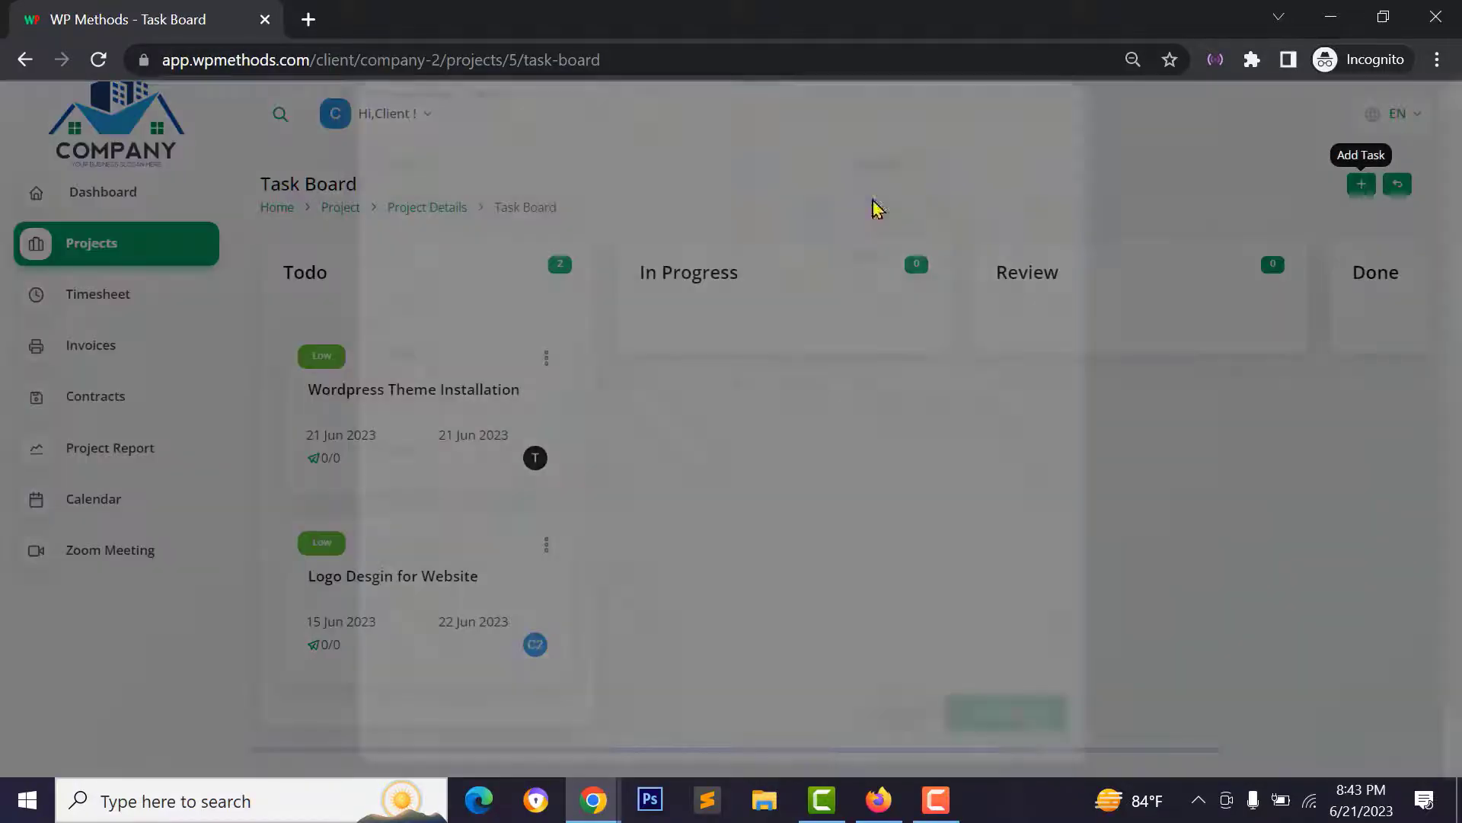
{"action": "left_click", "coordinate": [118, 457]}
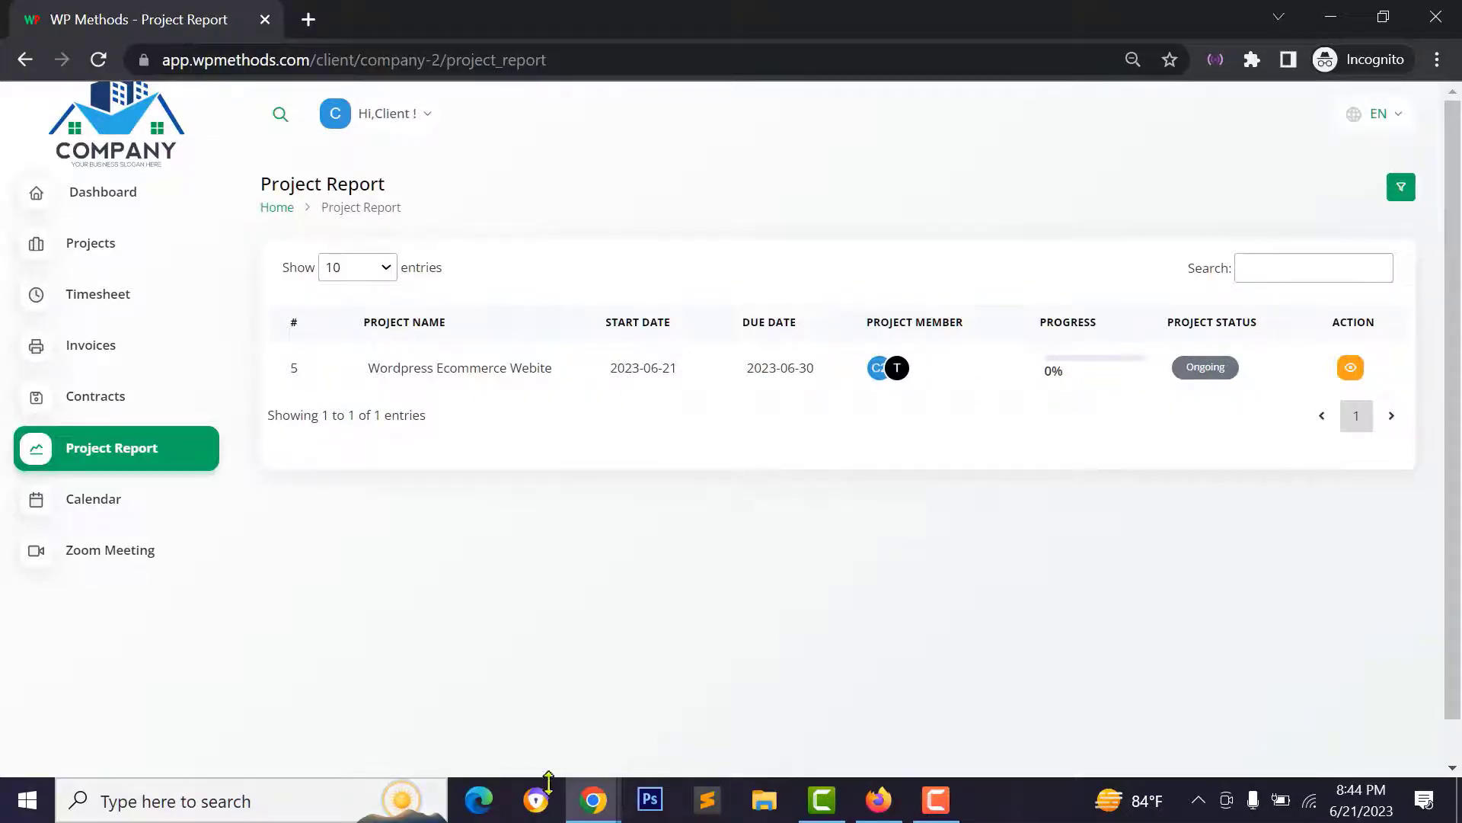
{"action": "mouse_move", "coordinate": [601, 803]}
{"action": "left_click", "coordinate": [496, 718]}
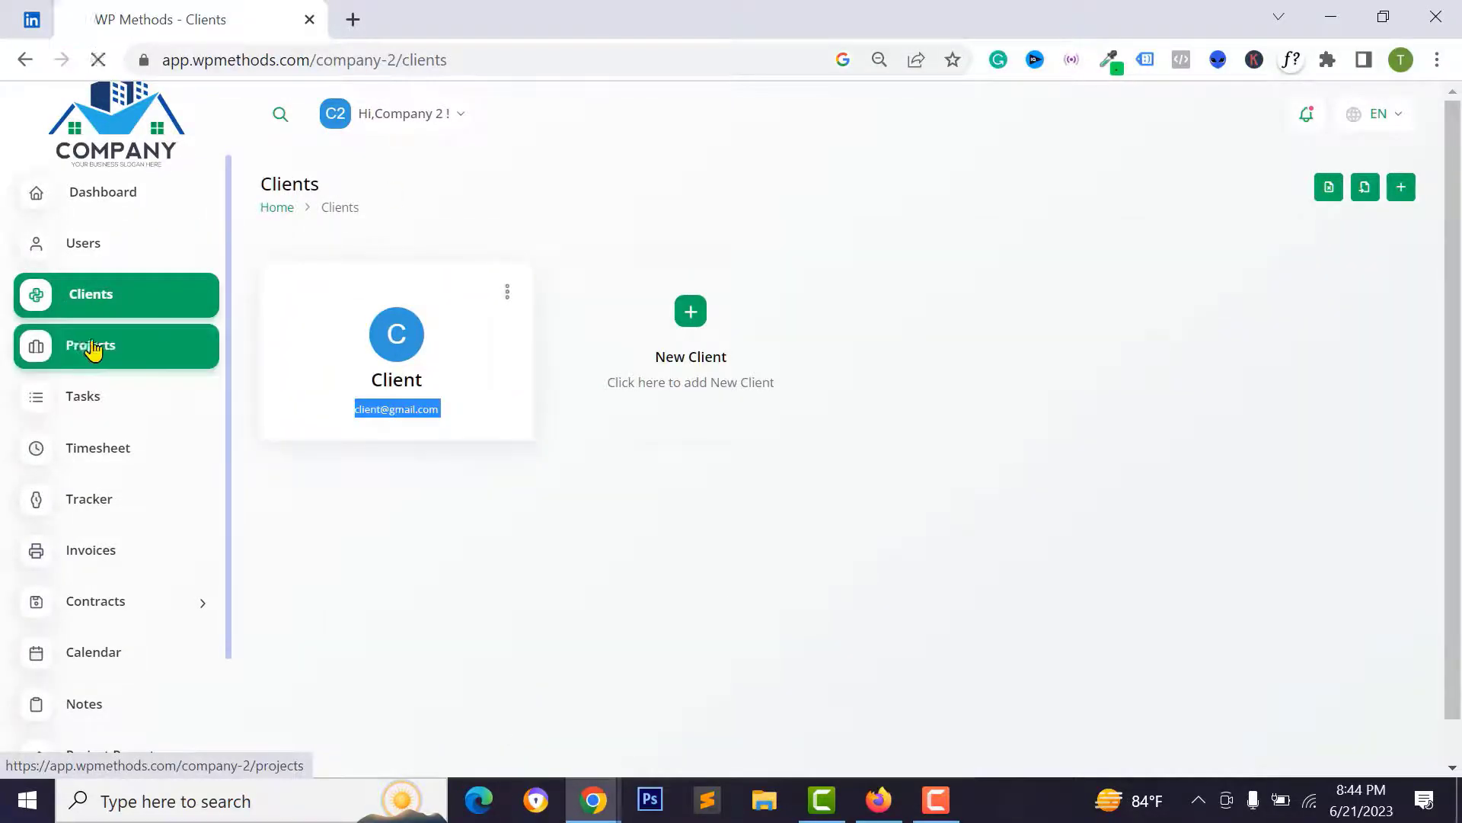
- Open the Wordpress Ecommerce Webite Task Board and zoom out so all columns fit
{"action": "left_click", "coordinate": [93, 349]}
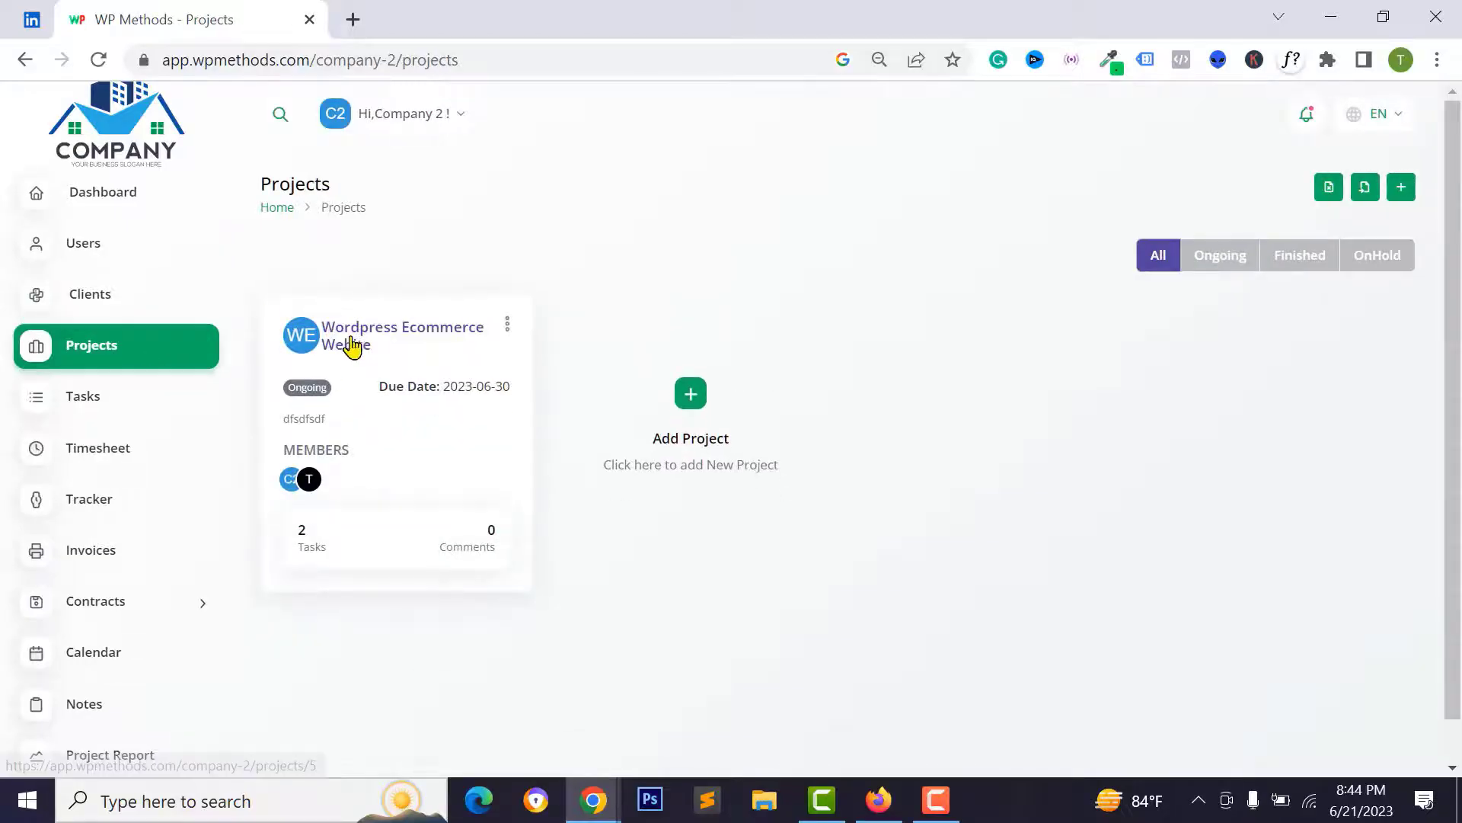
{"action": "left_click", "coordinate": [352, 342]}
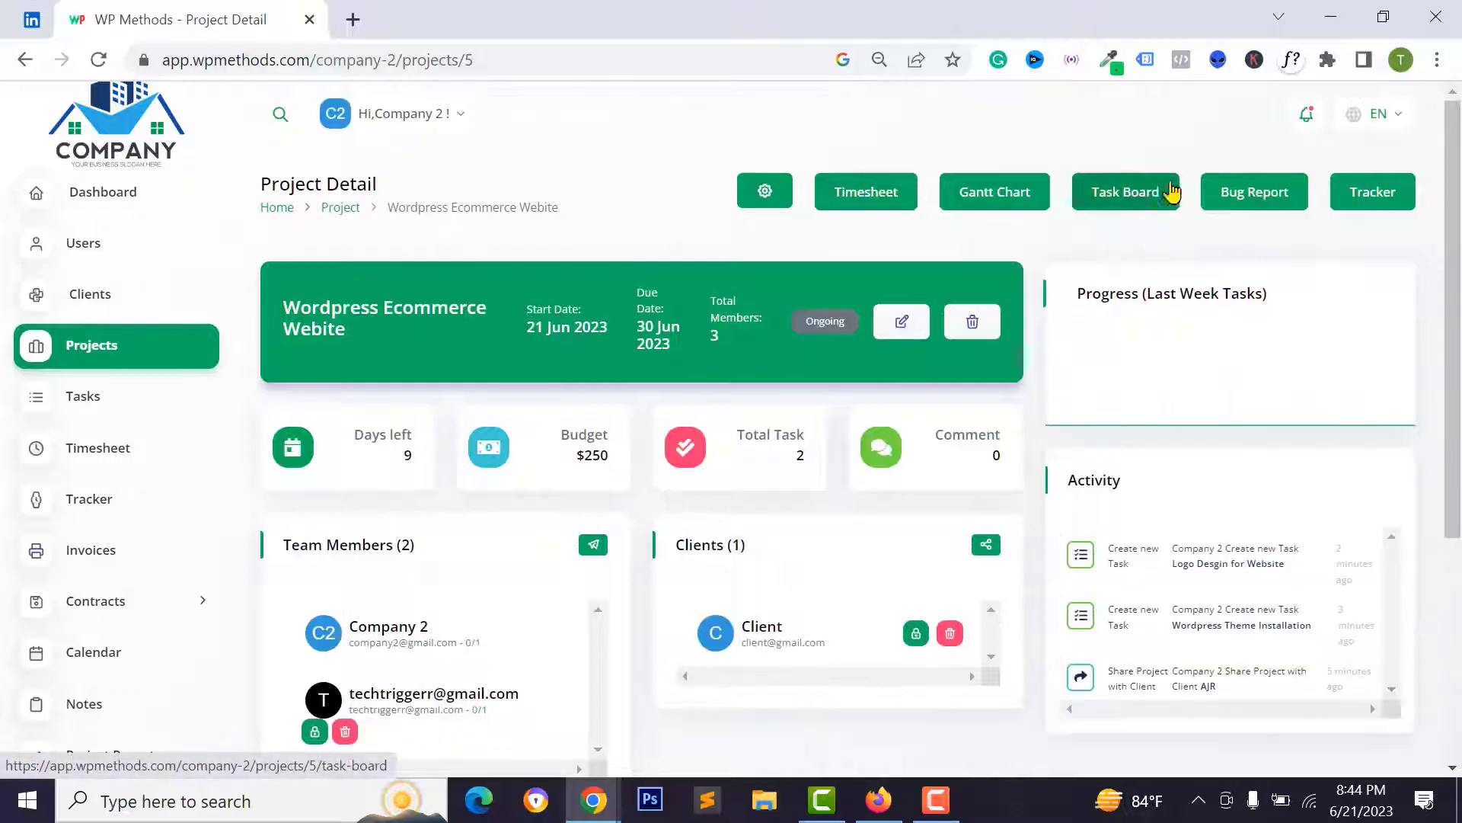
{"action": "left_click", "coordinate": [1138, 195]}
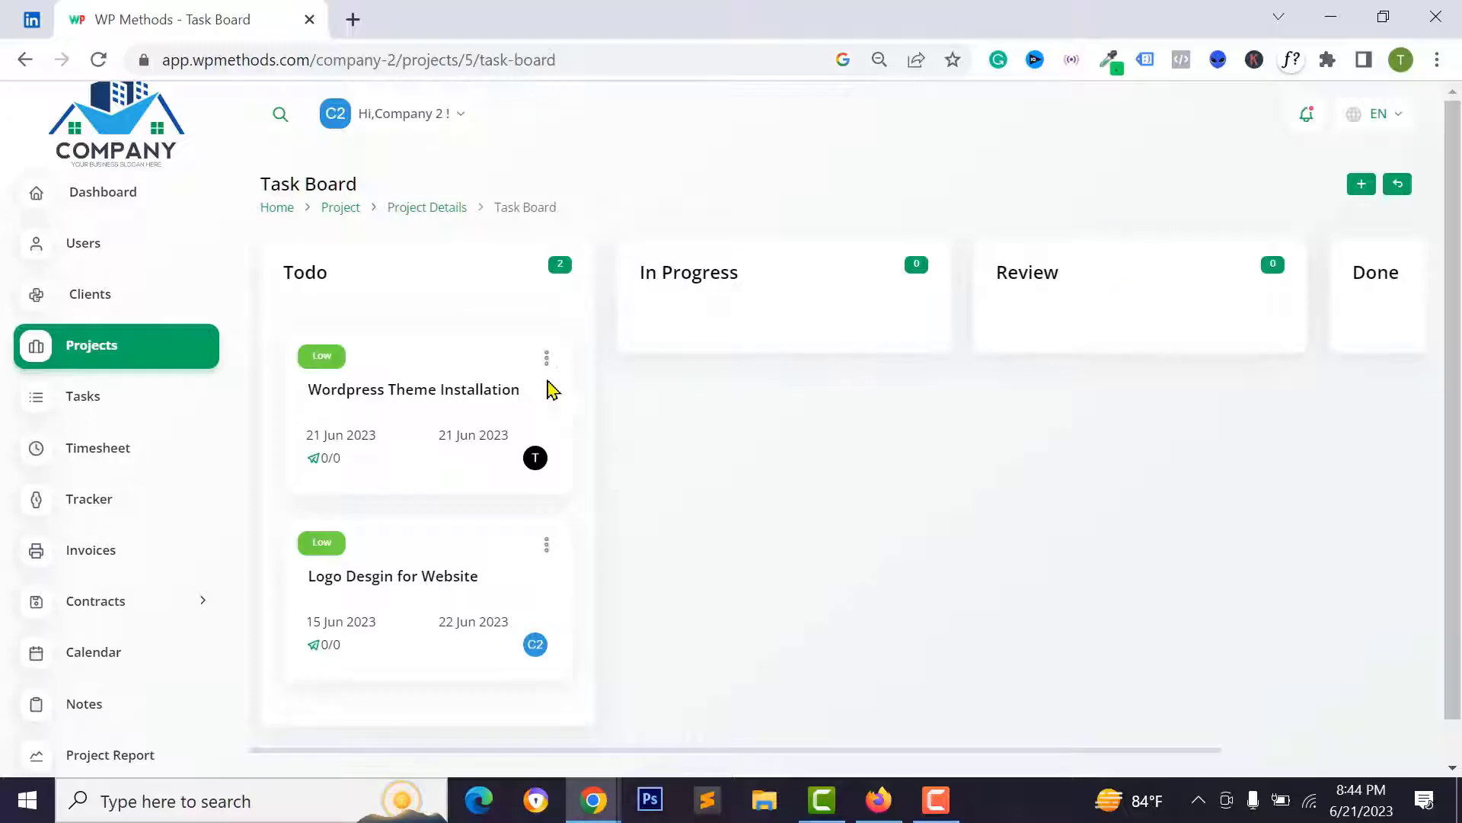
{"action": "key", "text": "ctrl+minus"}
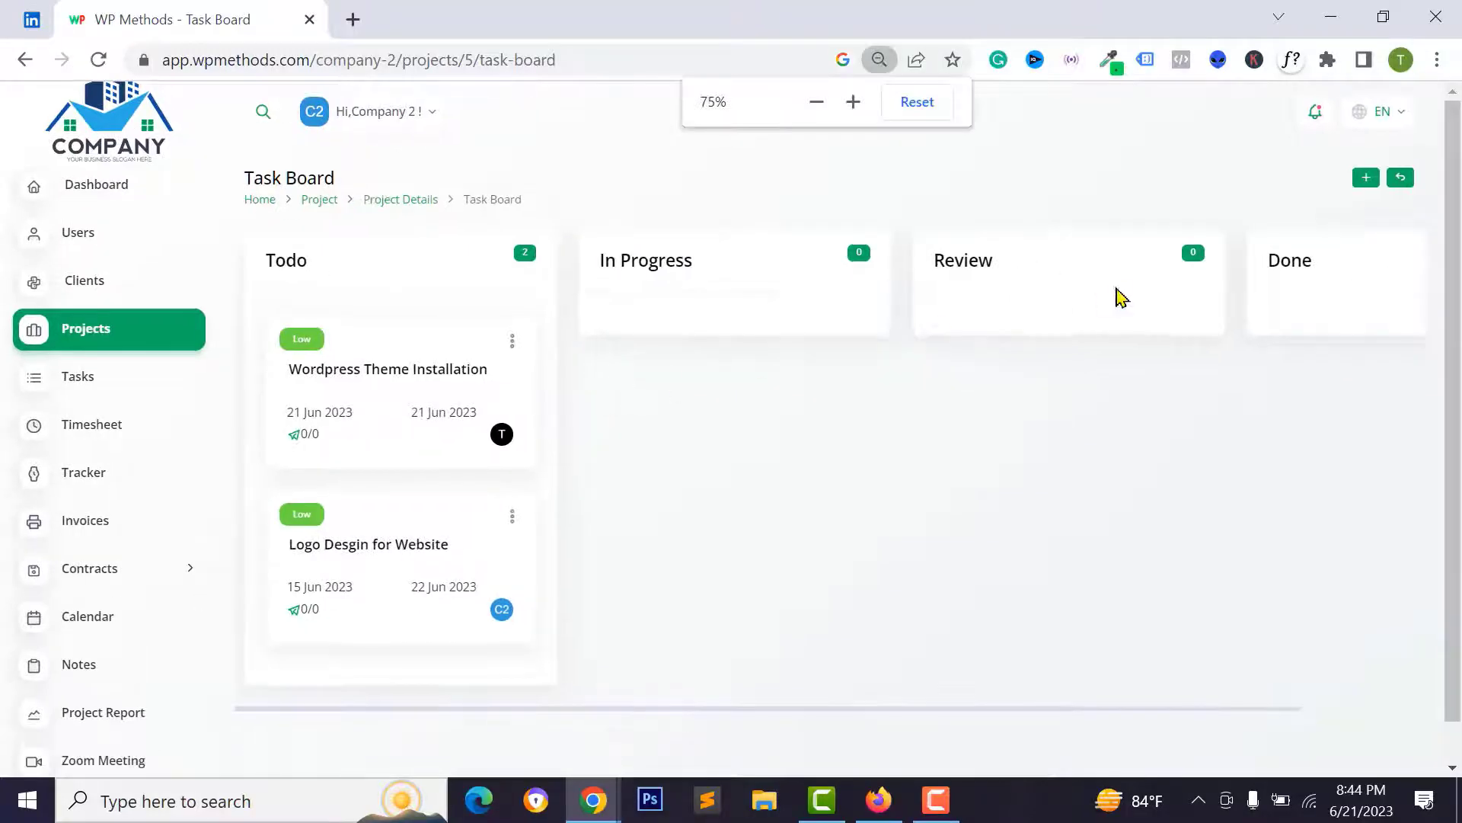
{"action": "key", "text": "ctrl+minus"}
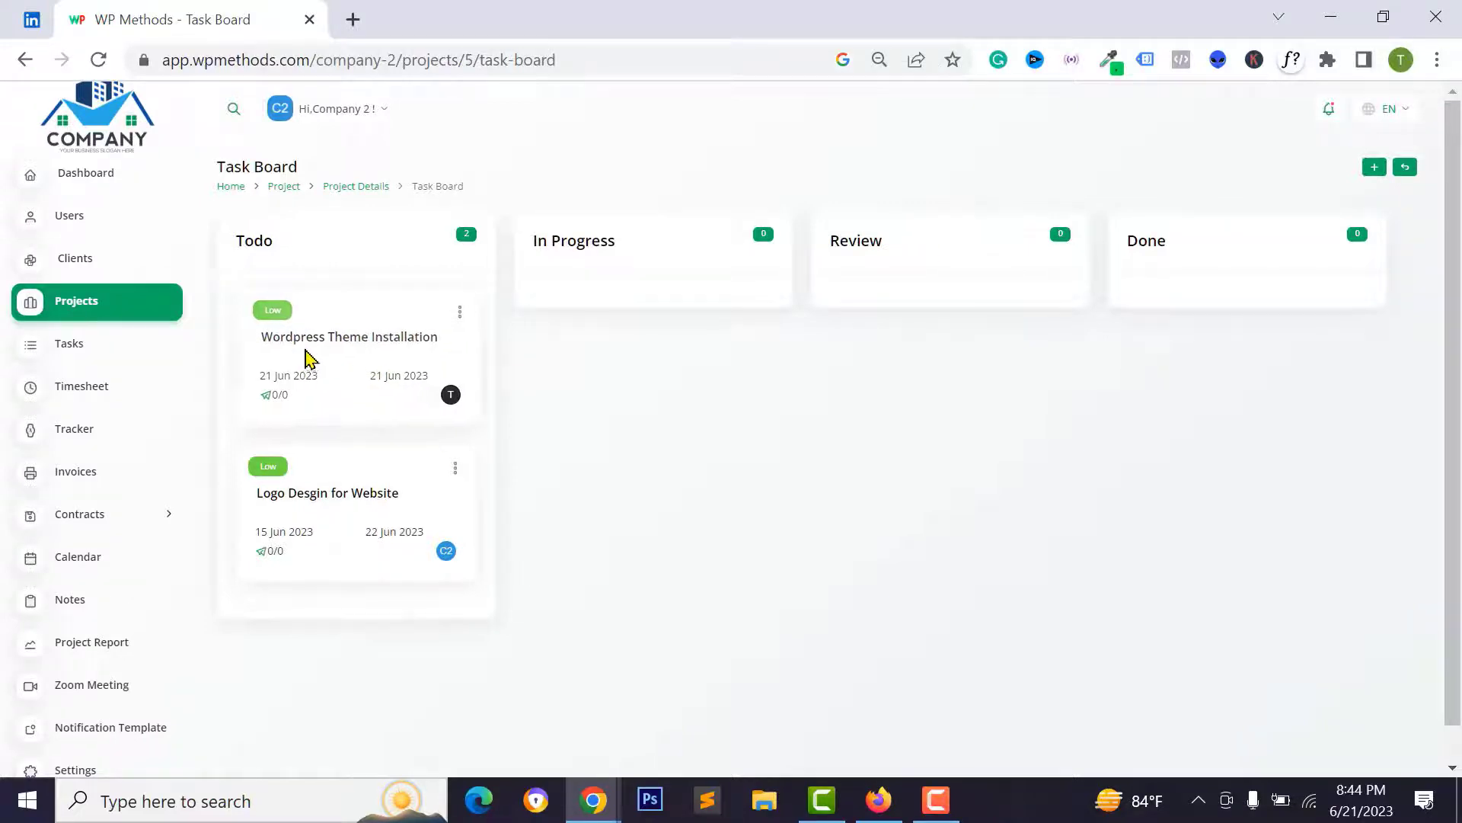
- Drag Wordpress Theme Installation through Review into the Done column
{"action": "left_click_drag", "start_coordinate": [303, 359], "coordinate": [909, 363]}
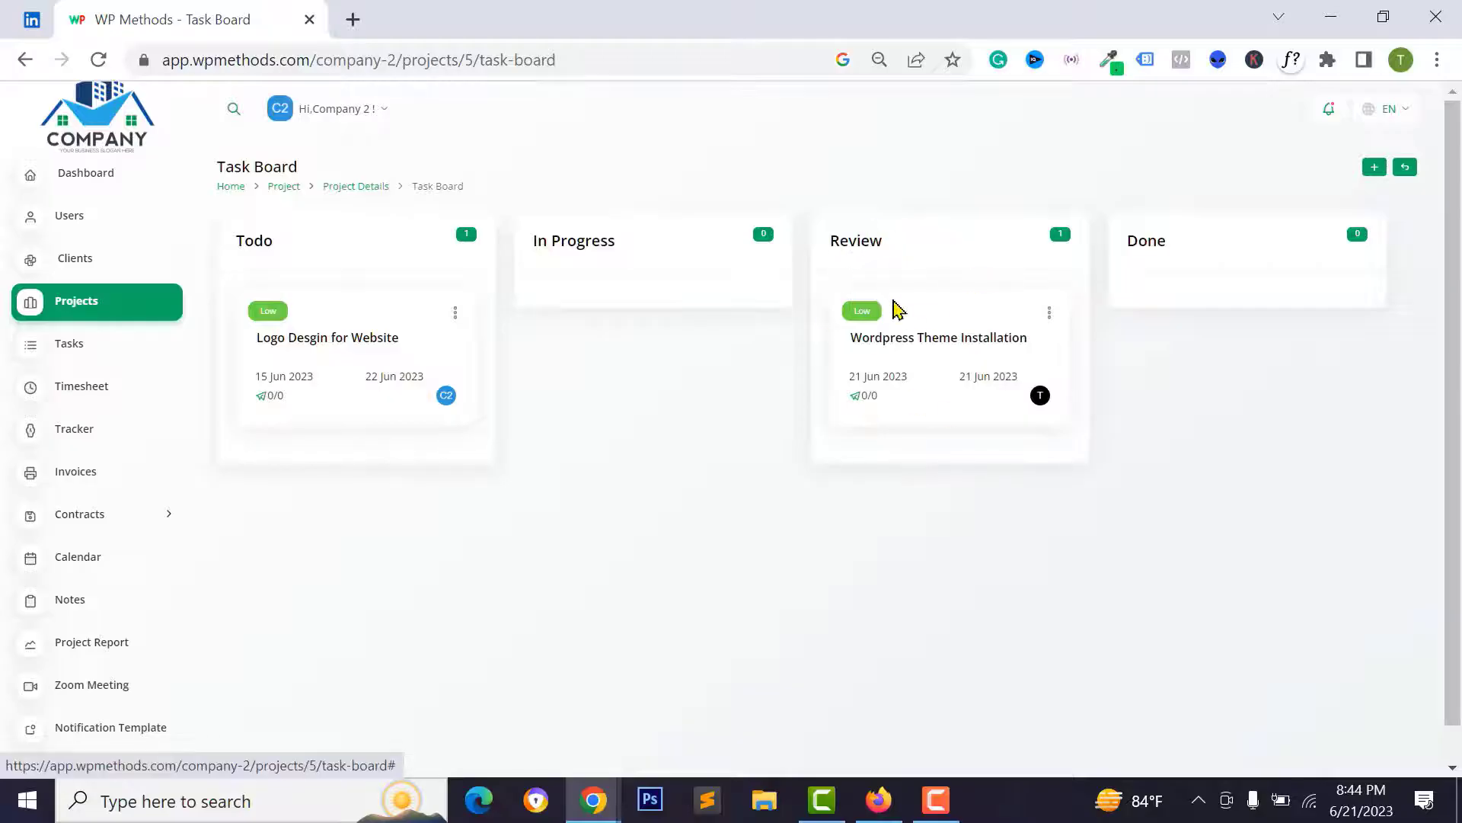
{"action": "left_click_drag", "start_coordinate": [972, 356], "coordinate": [1170, 301]}
{"action": "left_click_drag", "start_coordinate": [1268, 319], "coordinate": [1151, 281]}
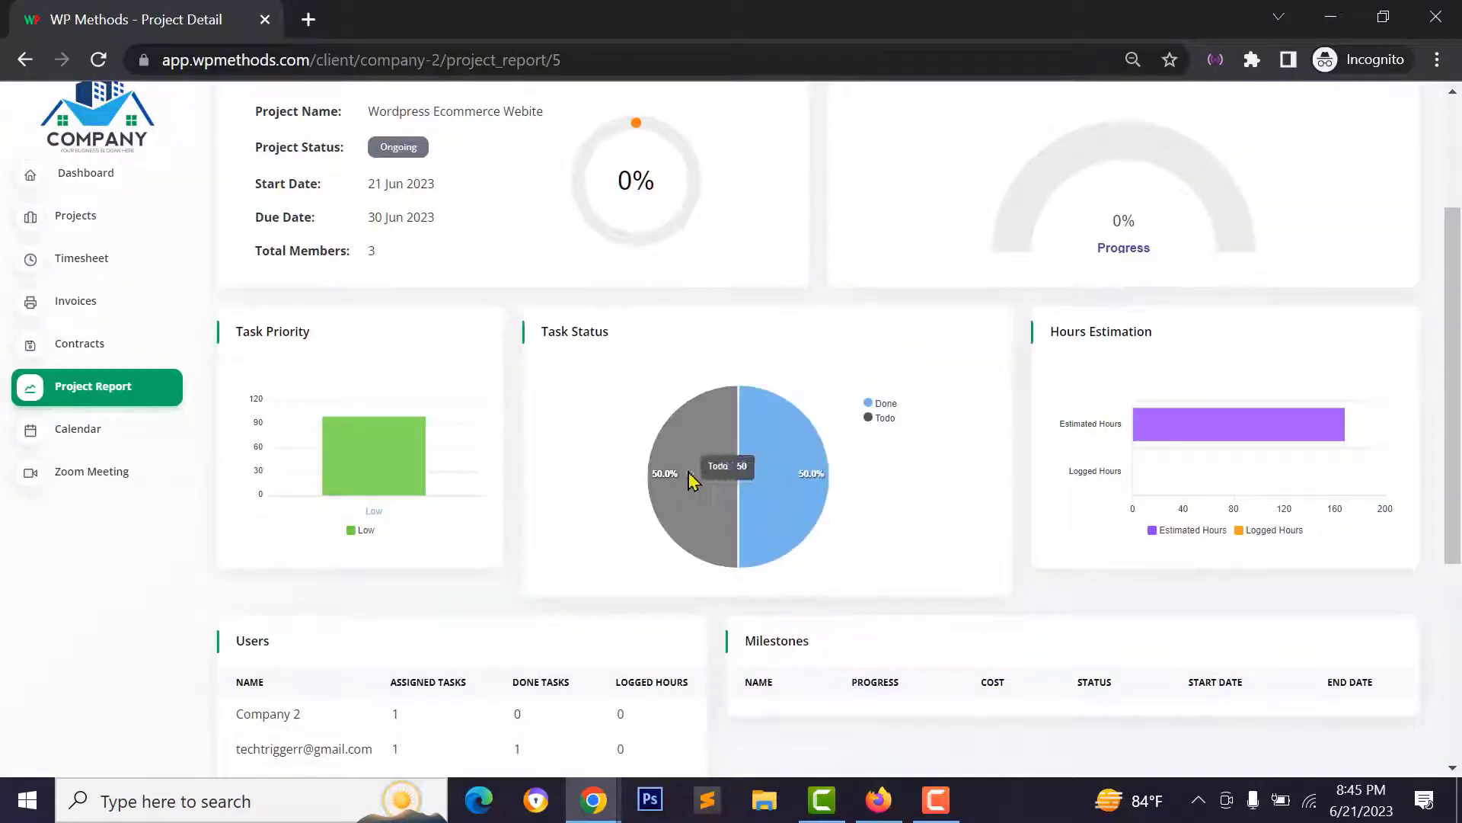
- Drag Logo Desgin for Website to Done in the admin window and open the Invoices list
{"action": "scroll", "coordinate": [708, 503], "scroll_direction": "down", "scroll_amount": 4}
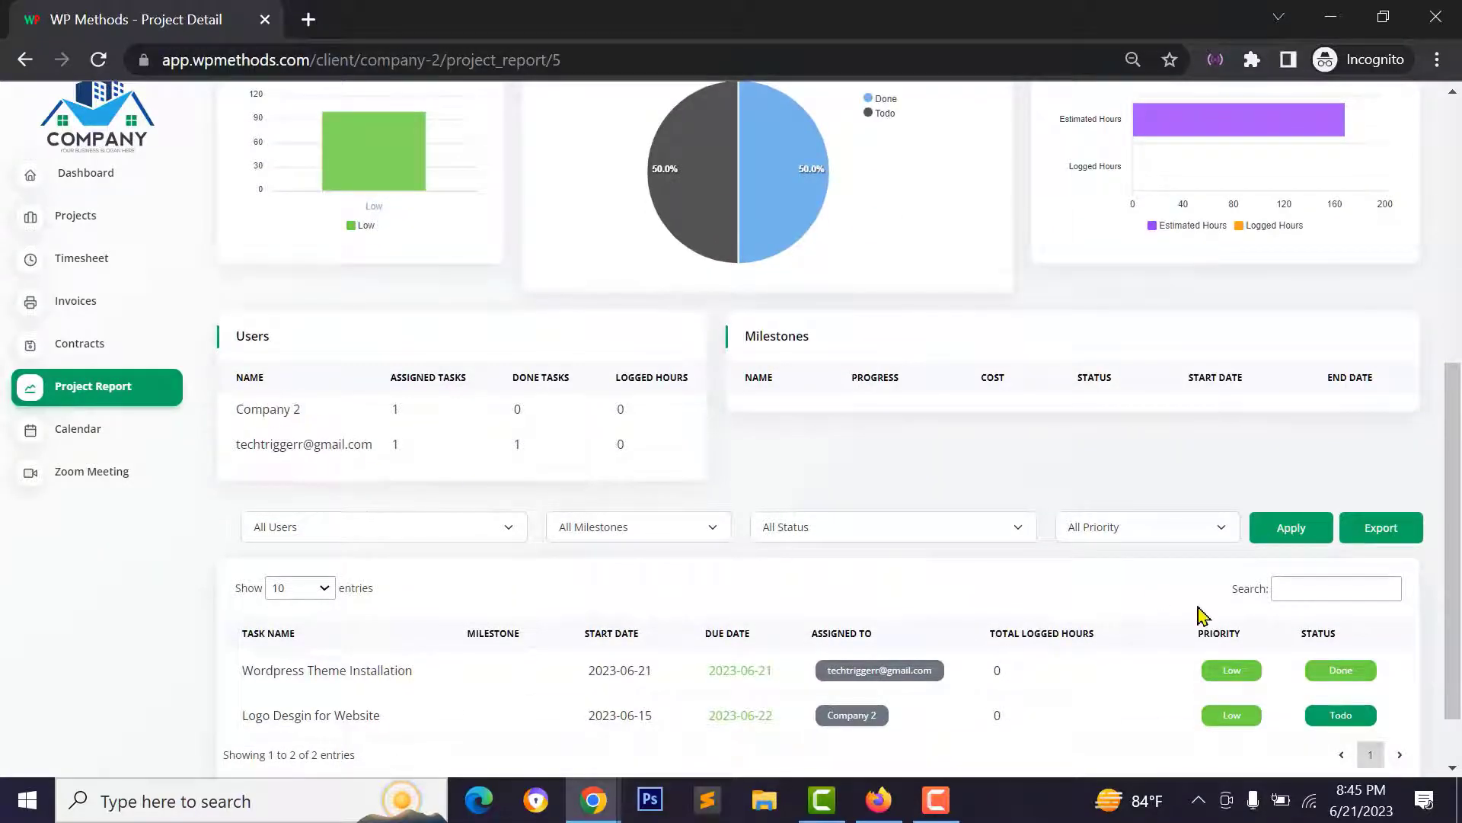
{"action": "scroll", "coordinate": [1202, 613], "scroll_direction": "down", "scroll_amount": 1}
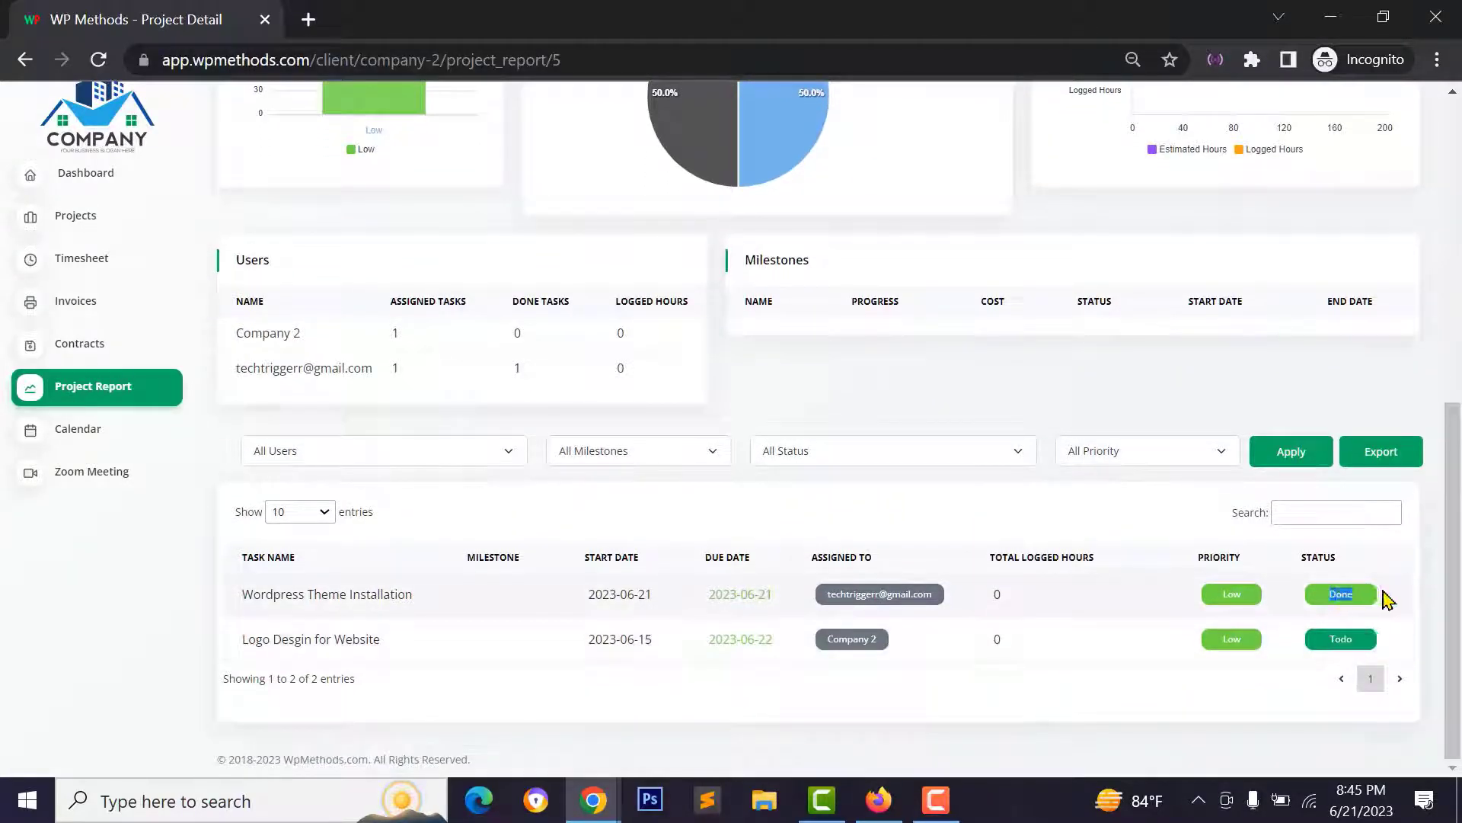
{"action": "key", "text": "alt+Tab"}
{"action": "left_click_drag", "start_coordinate": [420, 329], "coordinate": [1231, 320]}
{"action": "left_click", "coordinate": [84, 461]}
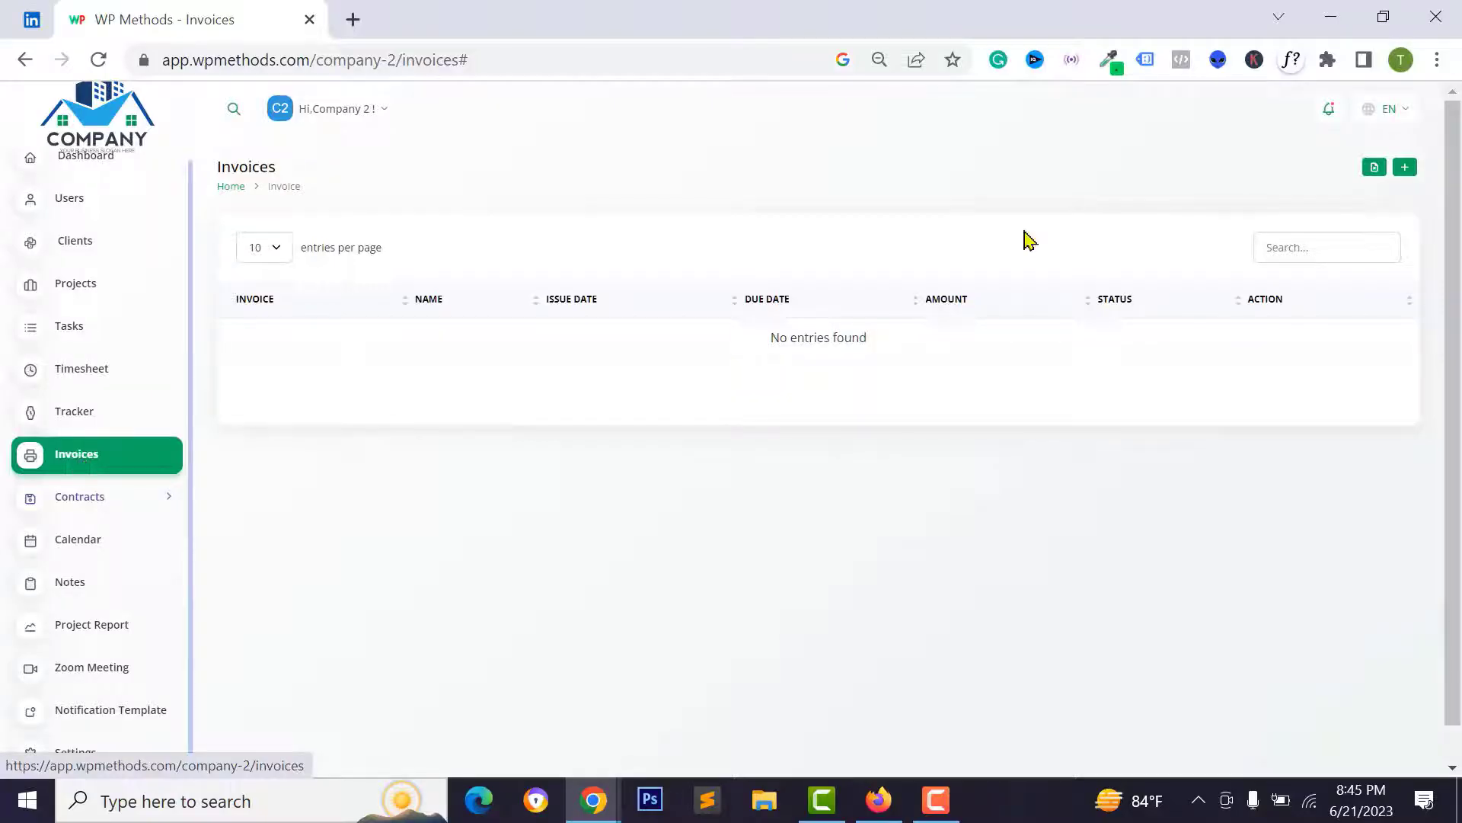
- Start a new invoice for Wordpress Ecommerce Webite, issued 21 Jun 2023 and due 22 Jun 2023
{"action": "left_click", "coordinate": [1405, 168]}
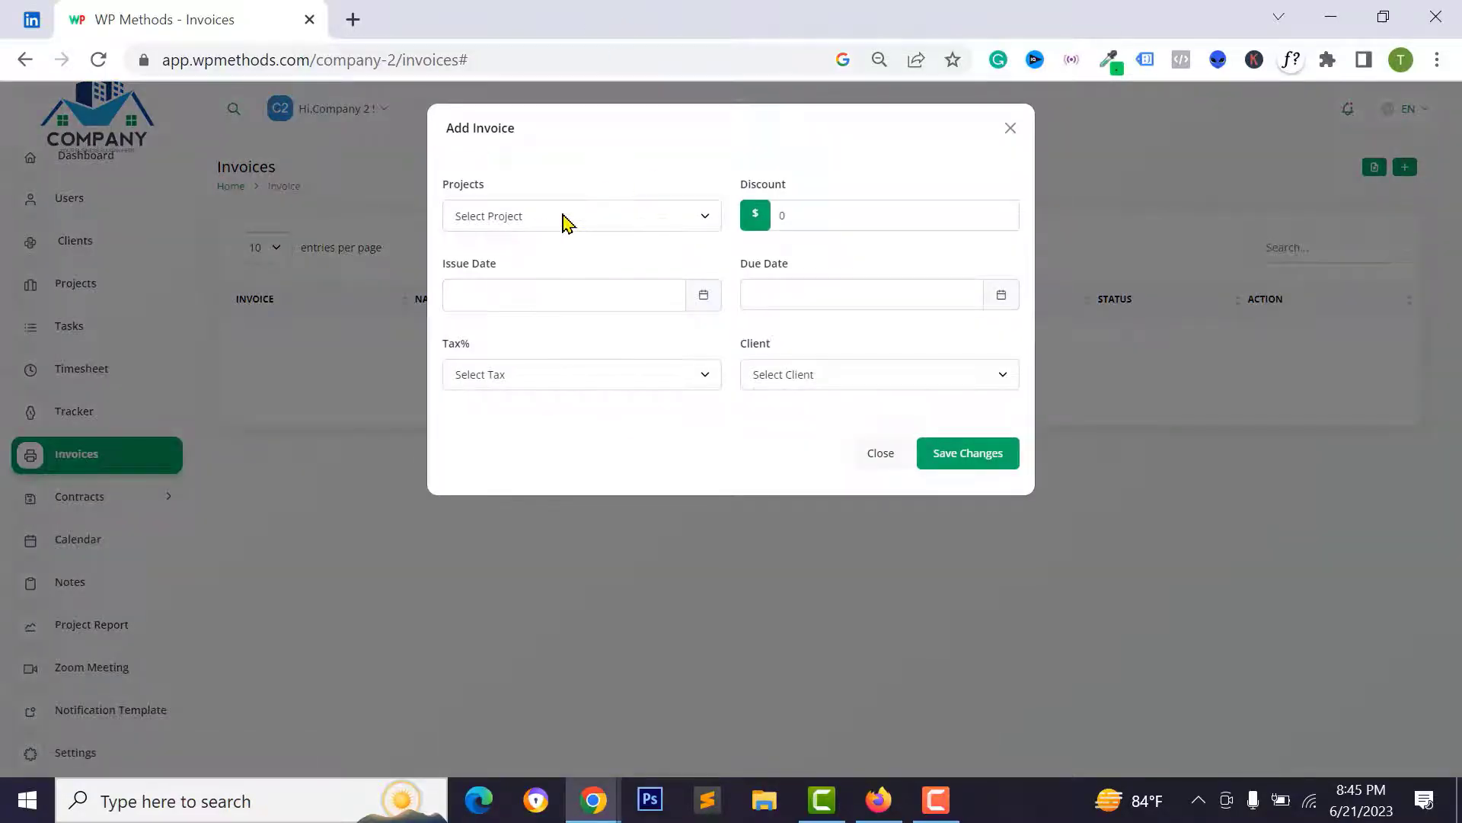
{"action": "left_click", "coordinate": [564, 219]}
{"action": "left_click", "coordinate": [525, 241]}
{"action": "left_click", "coordinate": [538, 227]}
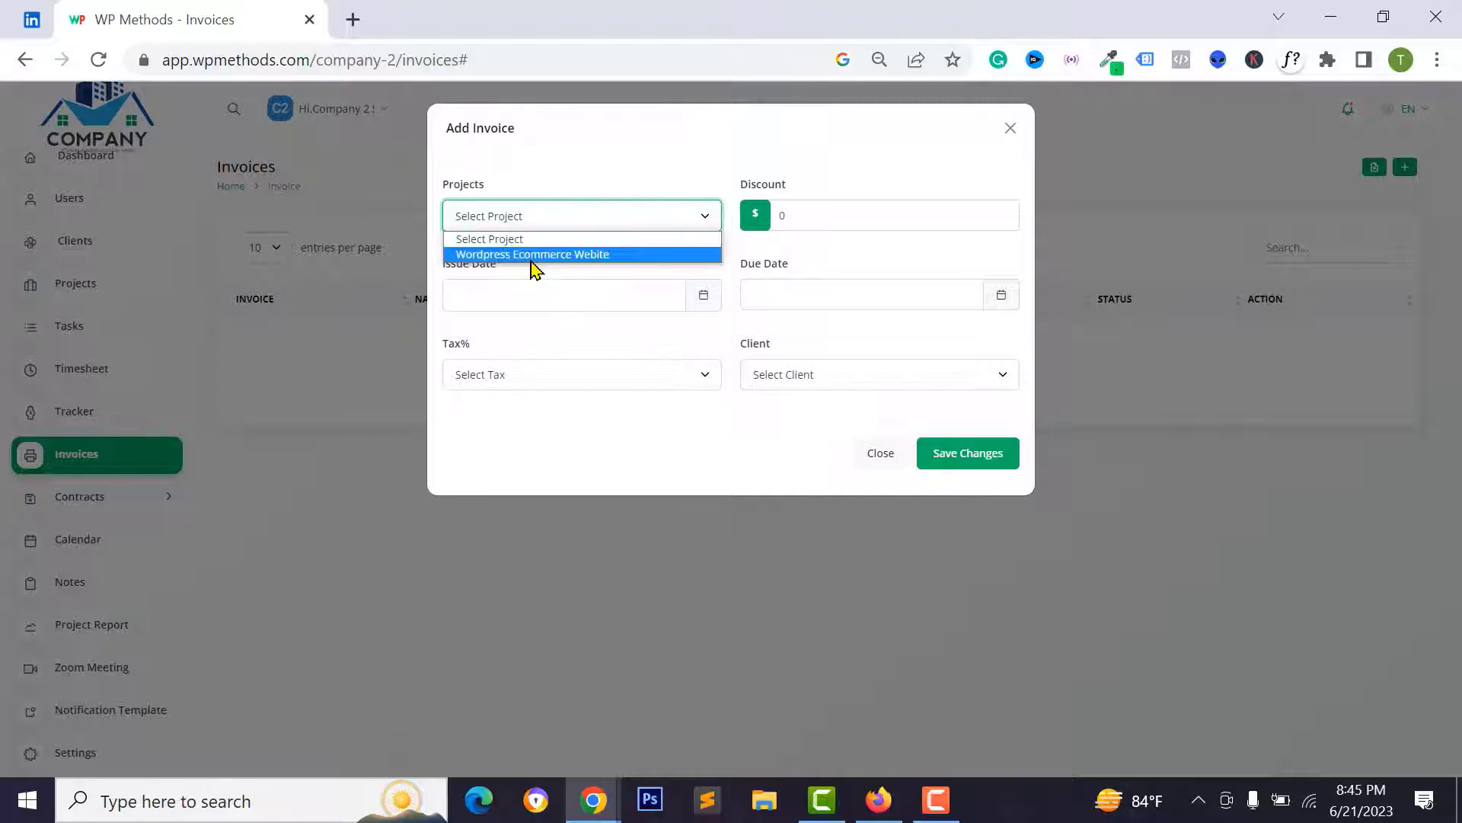
{"action": "left_click", "coordinate": [535, 255]}
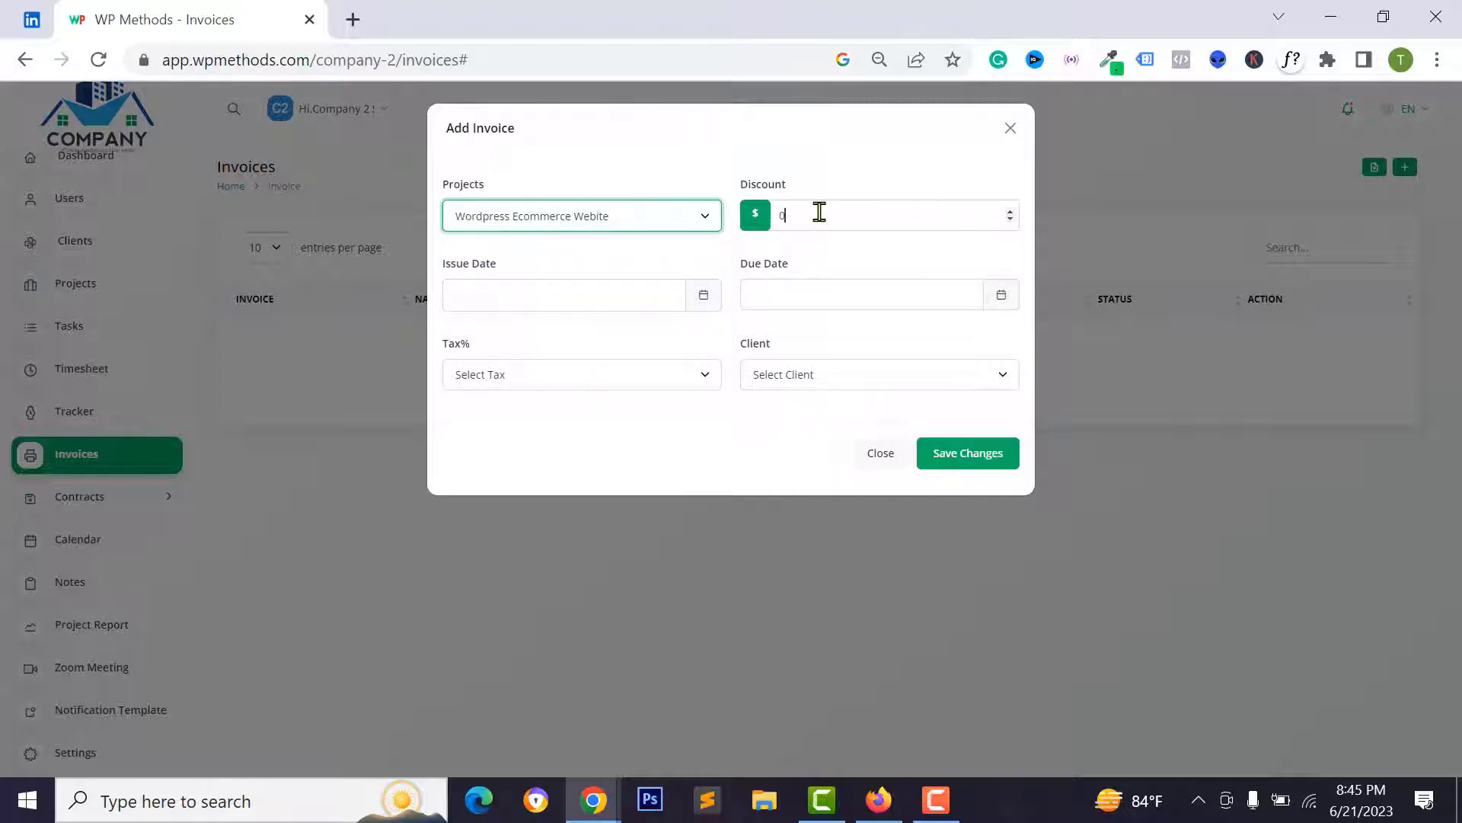
{"action": "left_click_drag", "start_coordinate": [819, 212], "coordinate": [776, 213]}
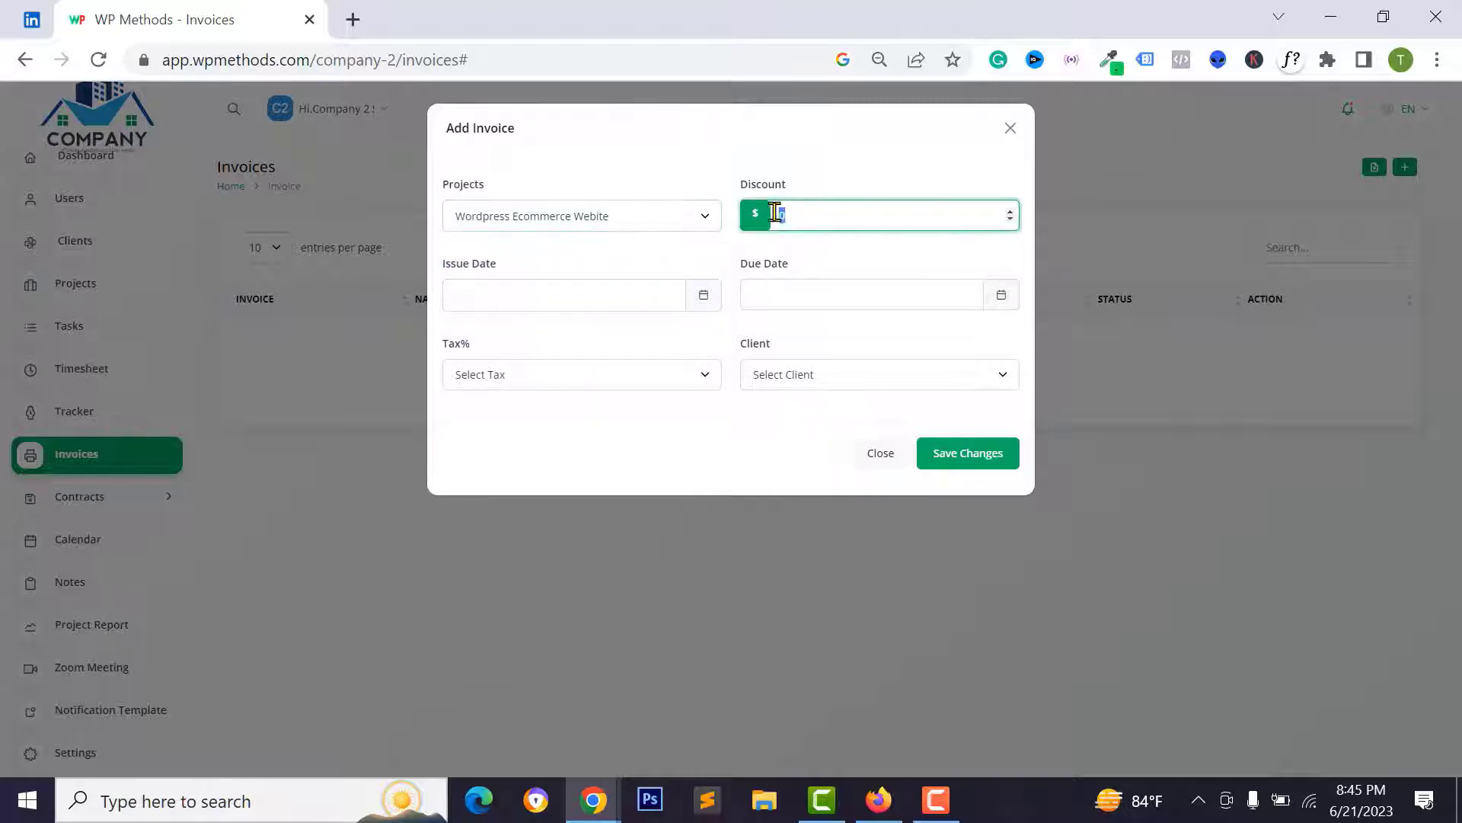
{"action": "left_click", "coordinate": [551, 287]}
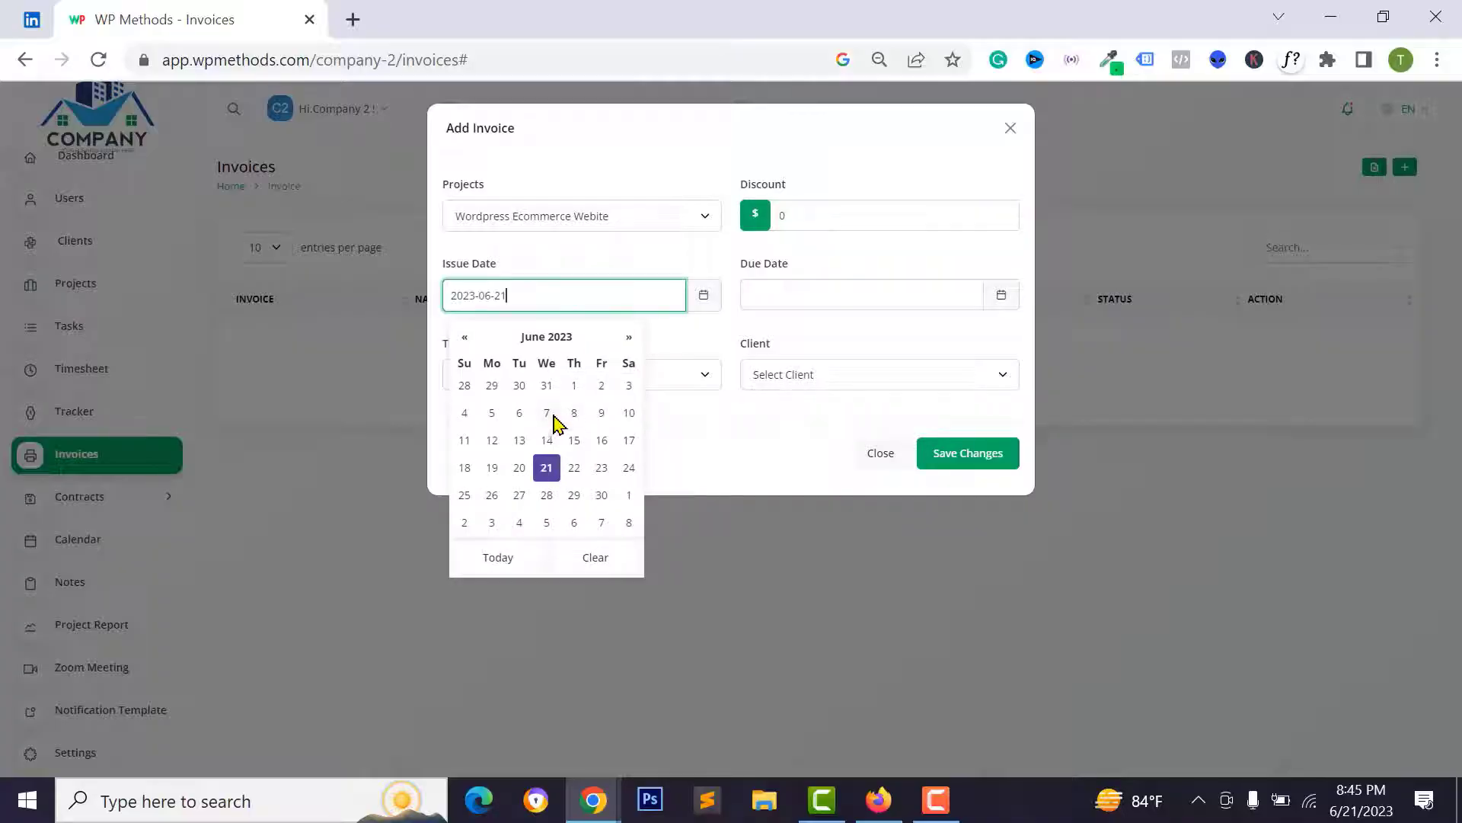
{"action": "left_click", "coordinate": [792, 284]}
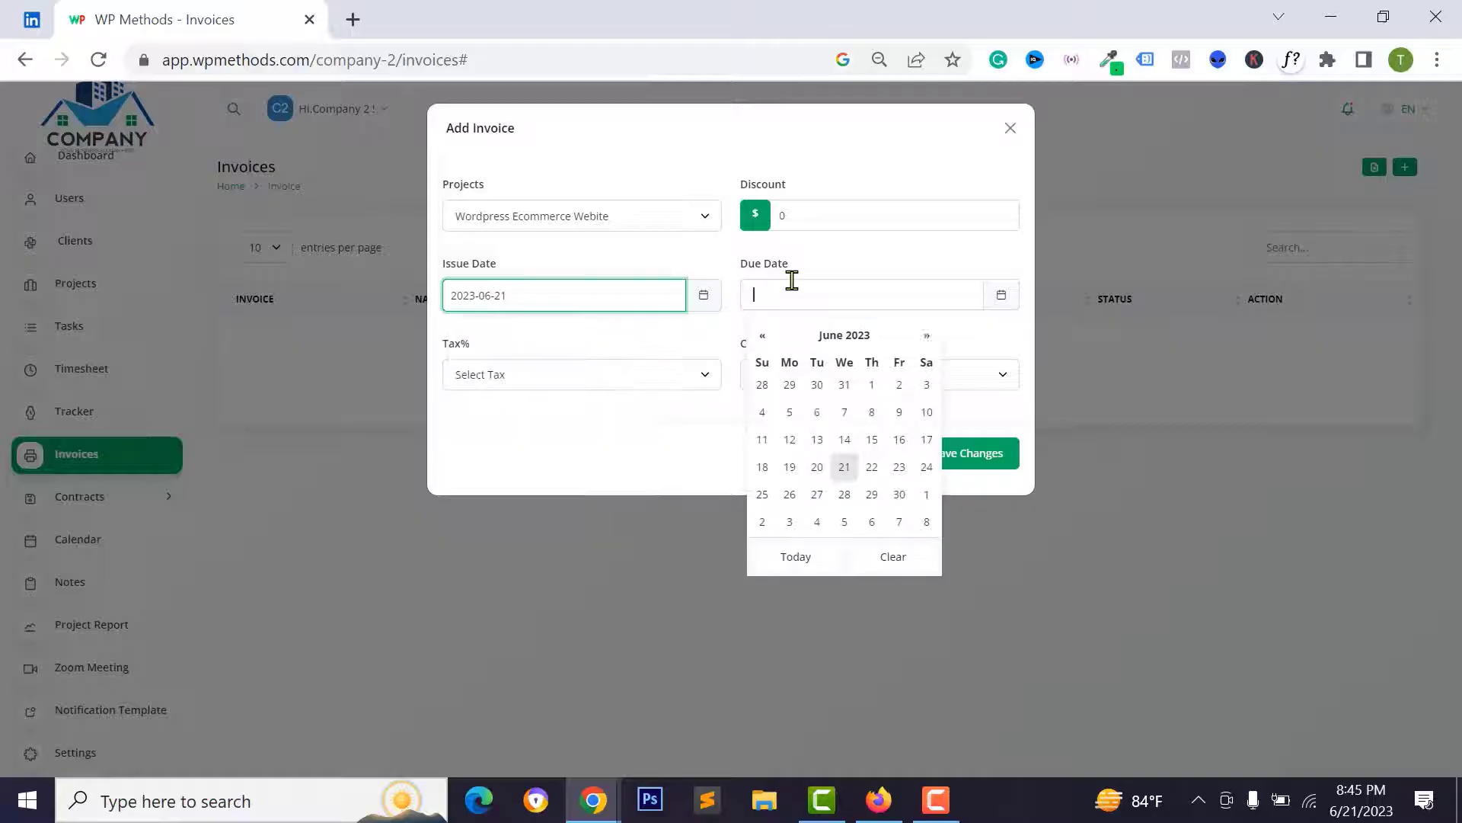
{"action": "left_click", "coordinate": [872, 470]}
- Bill the invoice to the client, reset browser zoom to 100%, and save it
{"action": "left_click", "coordinate": [538, 392]}
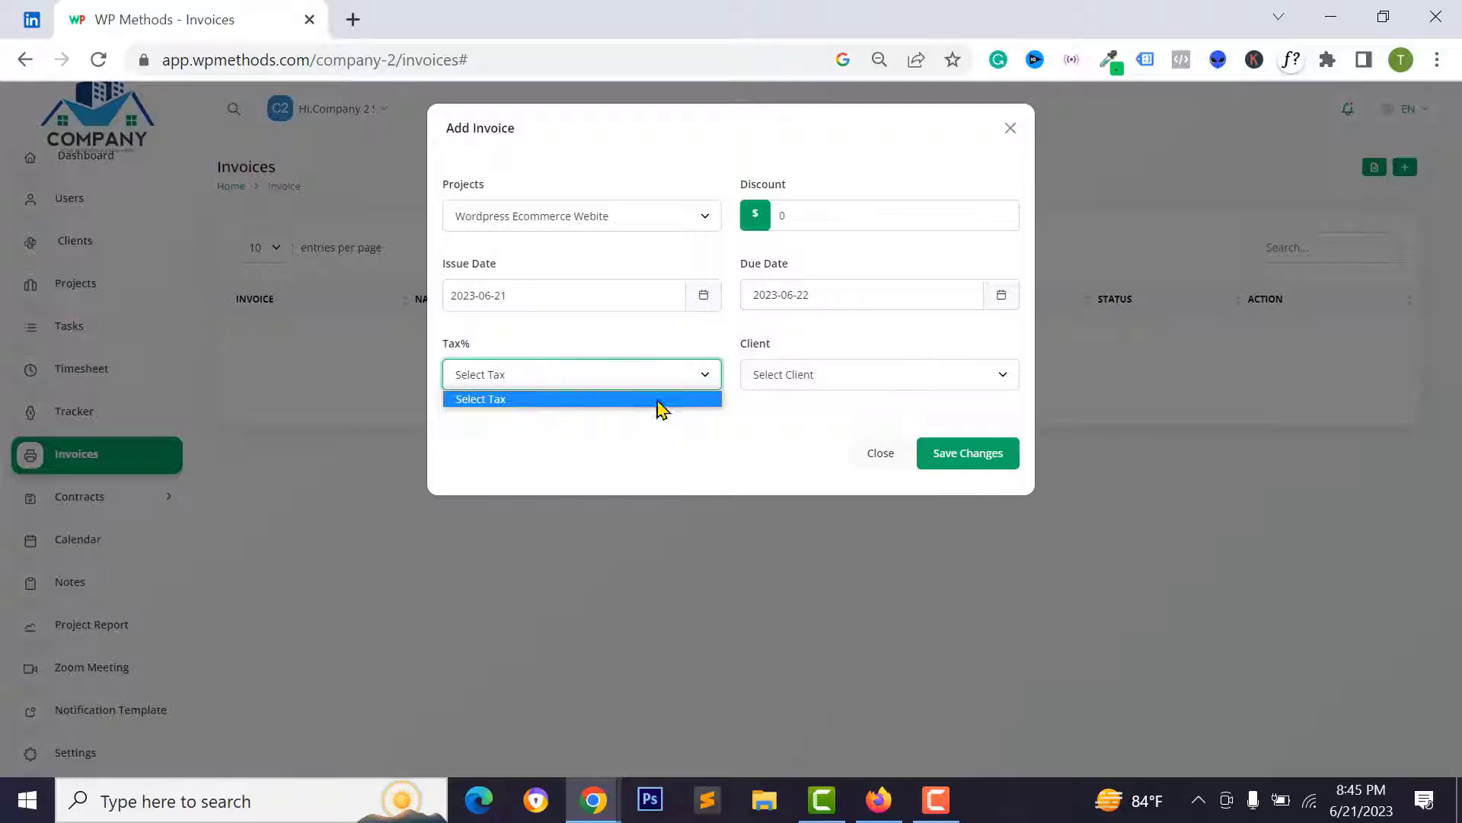
{"action": "left_click", "coordinate": [898, 380]}
{"action": "left_click", "coordinate": [836, 416]}
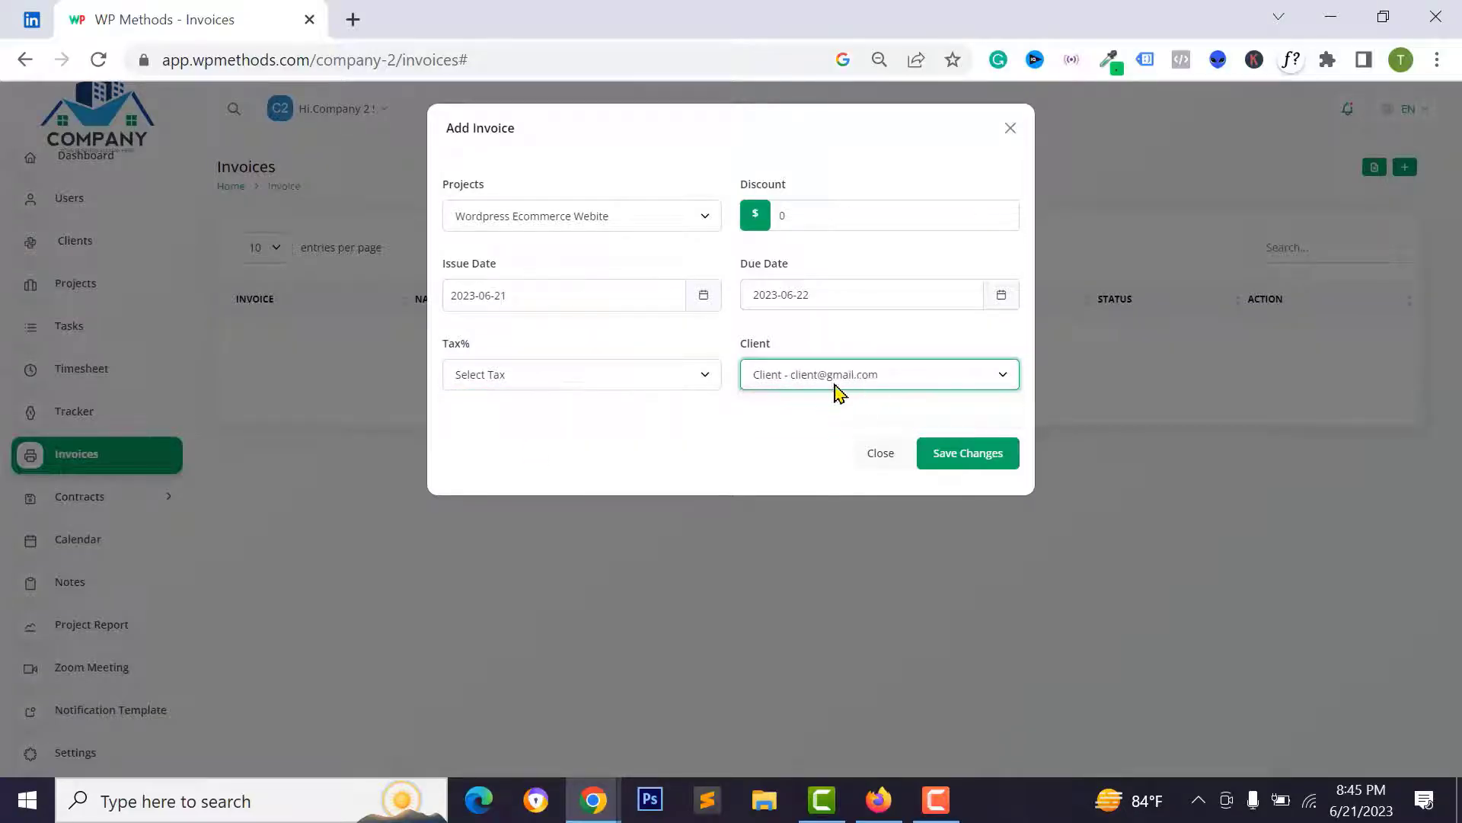
{"action": "left_click", "coordinate": [792, 377]}
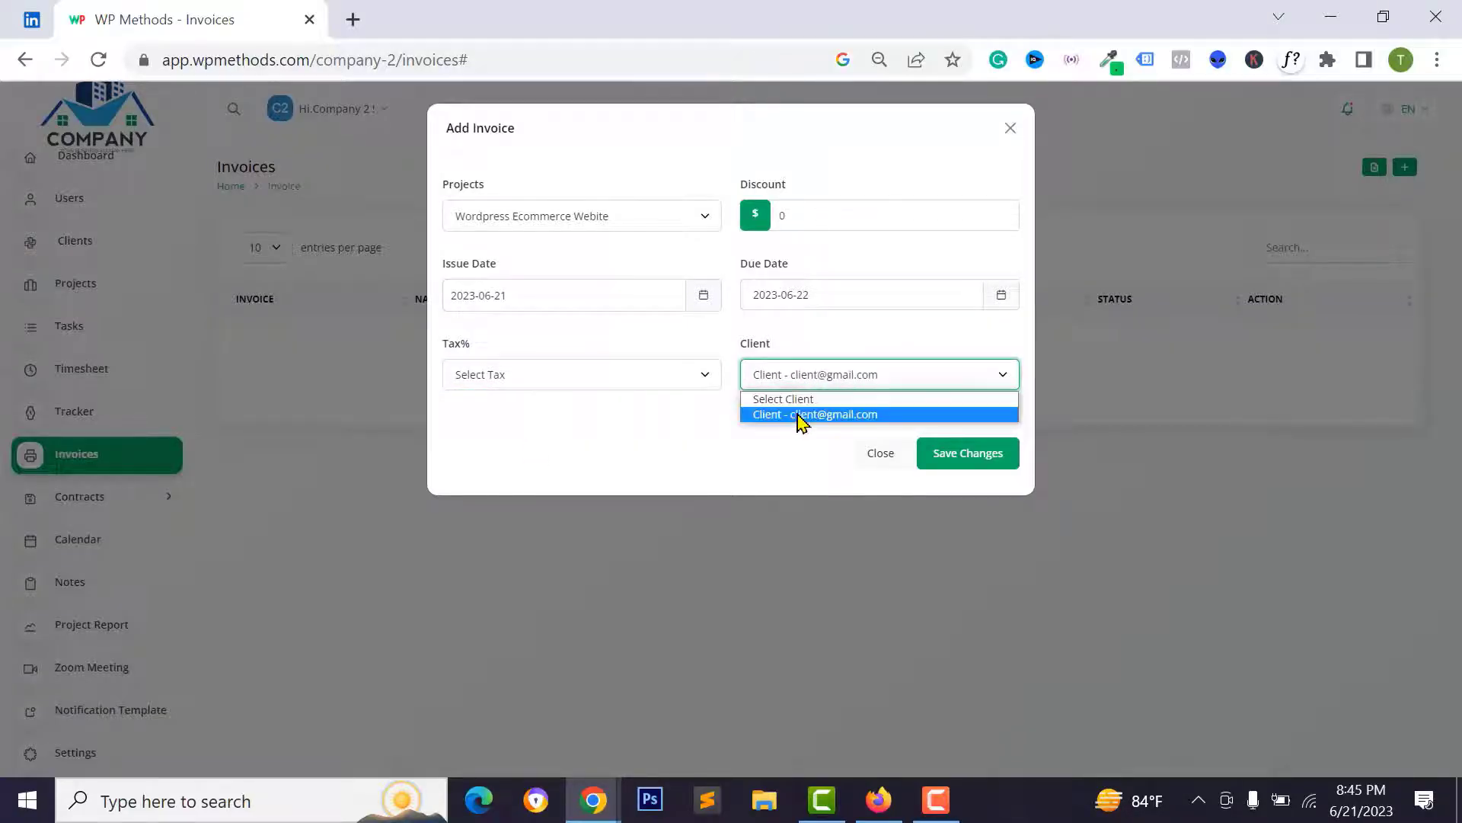
{"action": "left_click", "coordinate": [801, 415]}
{"action": "left_click", "coordinate": [878, 58]}
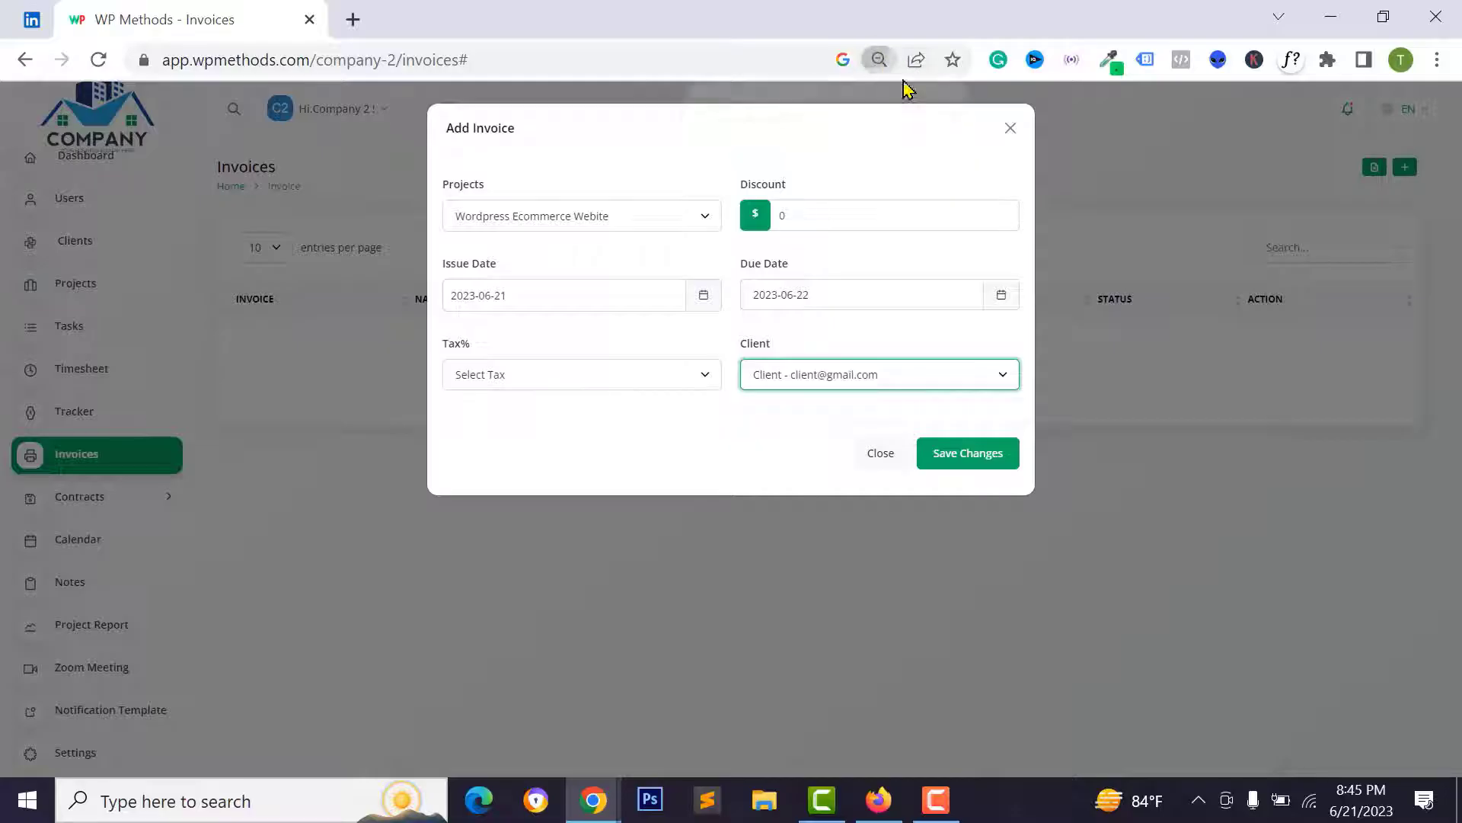
{"action": "left_click", "coordinate": [917, 101]}
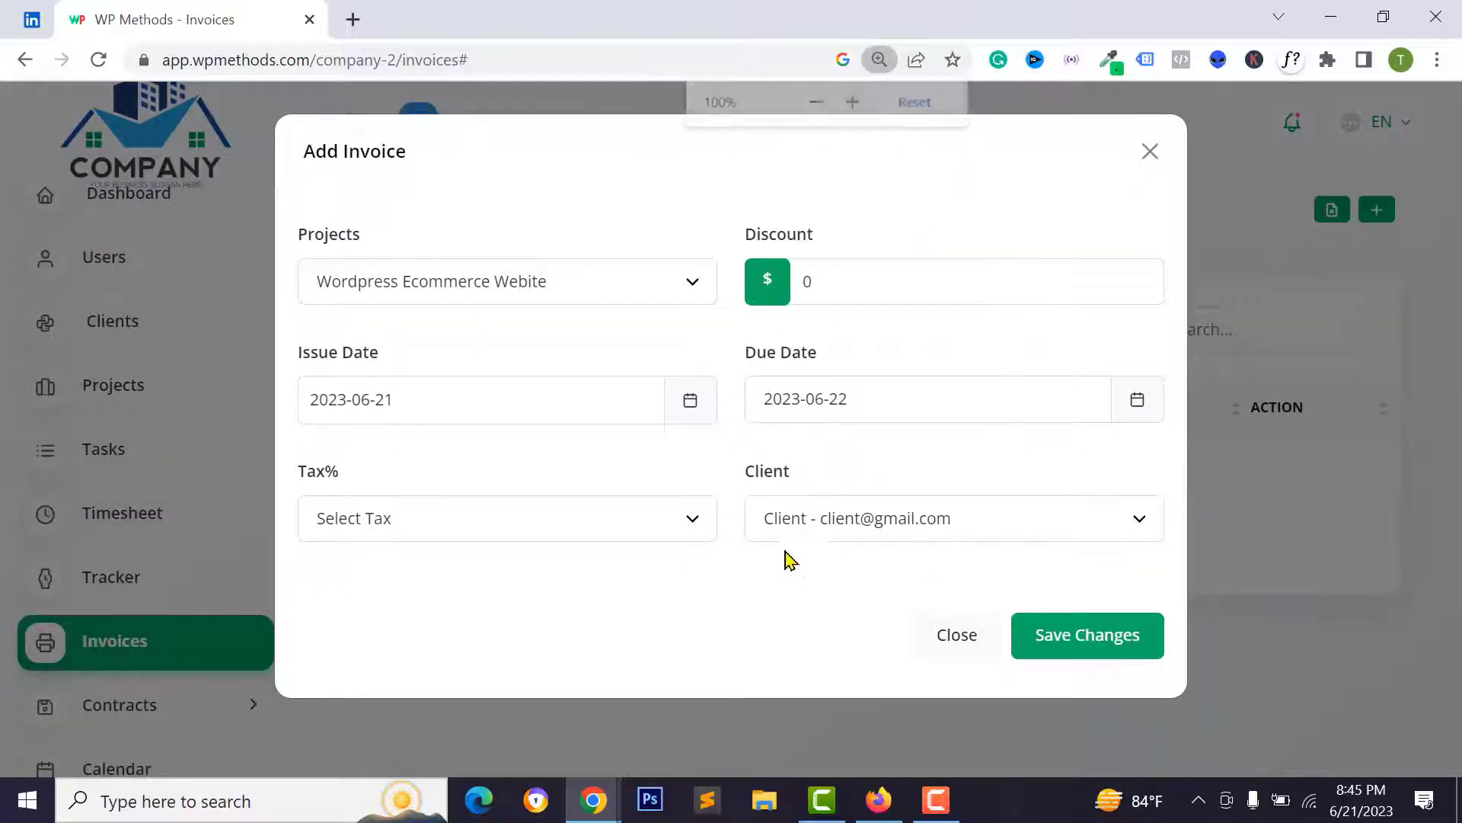
{"action": "left_click", "coordinate": [1031, 631]}
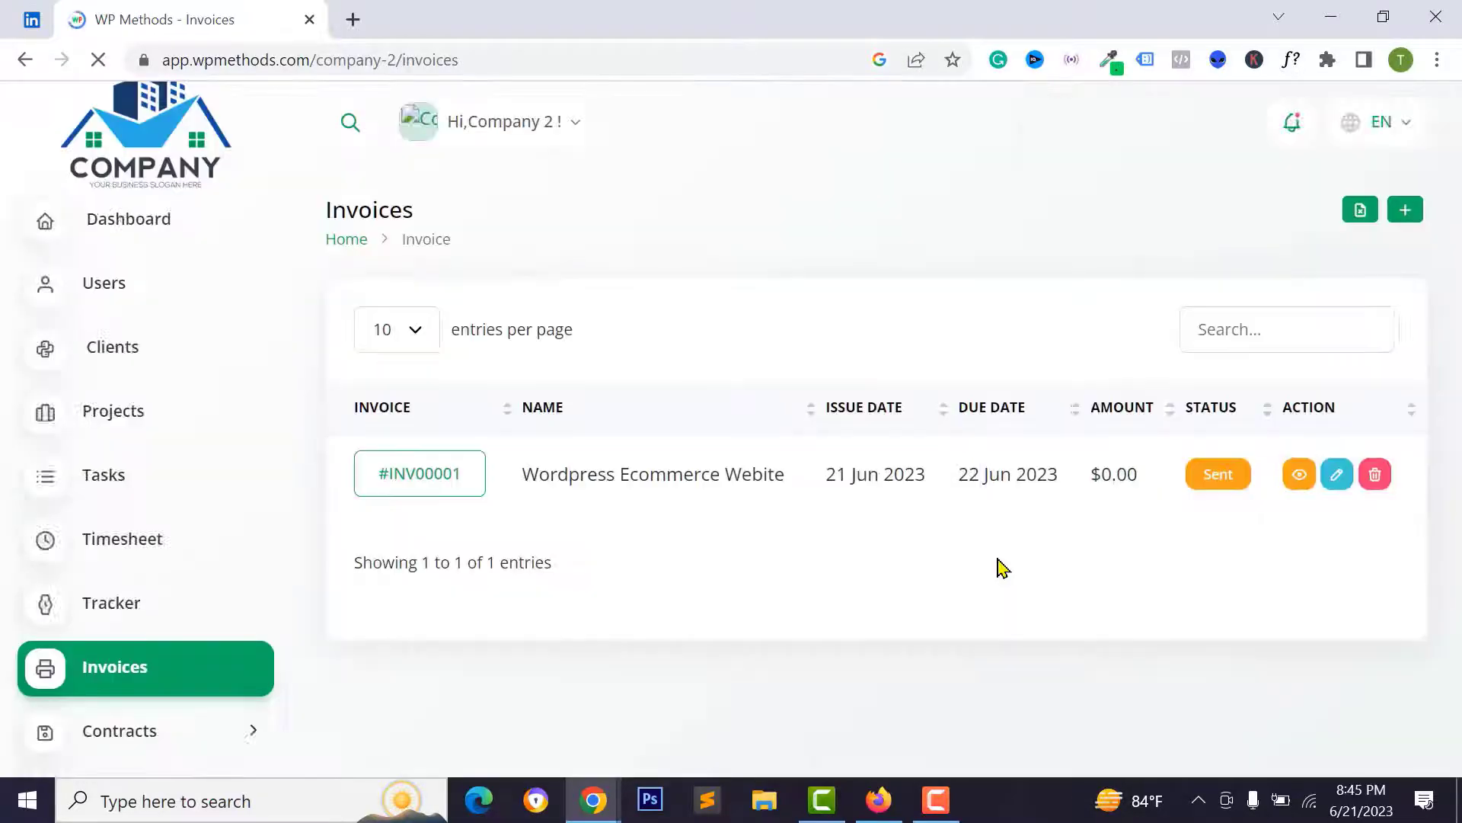
- Open invoice #INV00001, preview its printable version, and return to the detail page
{"action": "left_click", "coordinate": [440, 473]}
{"action": "scroll", "coordinate": [789, 356], "scroll_direction": "down", "scroll_amount": 5}
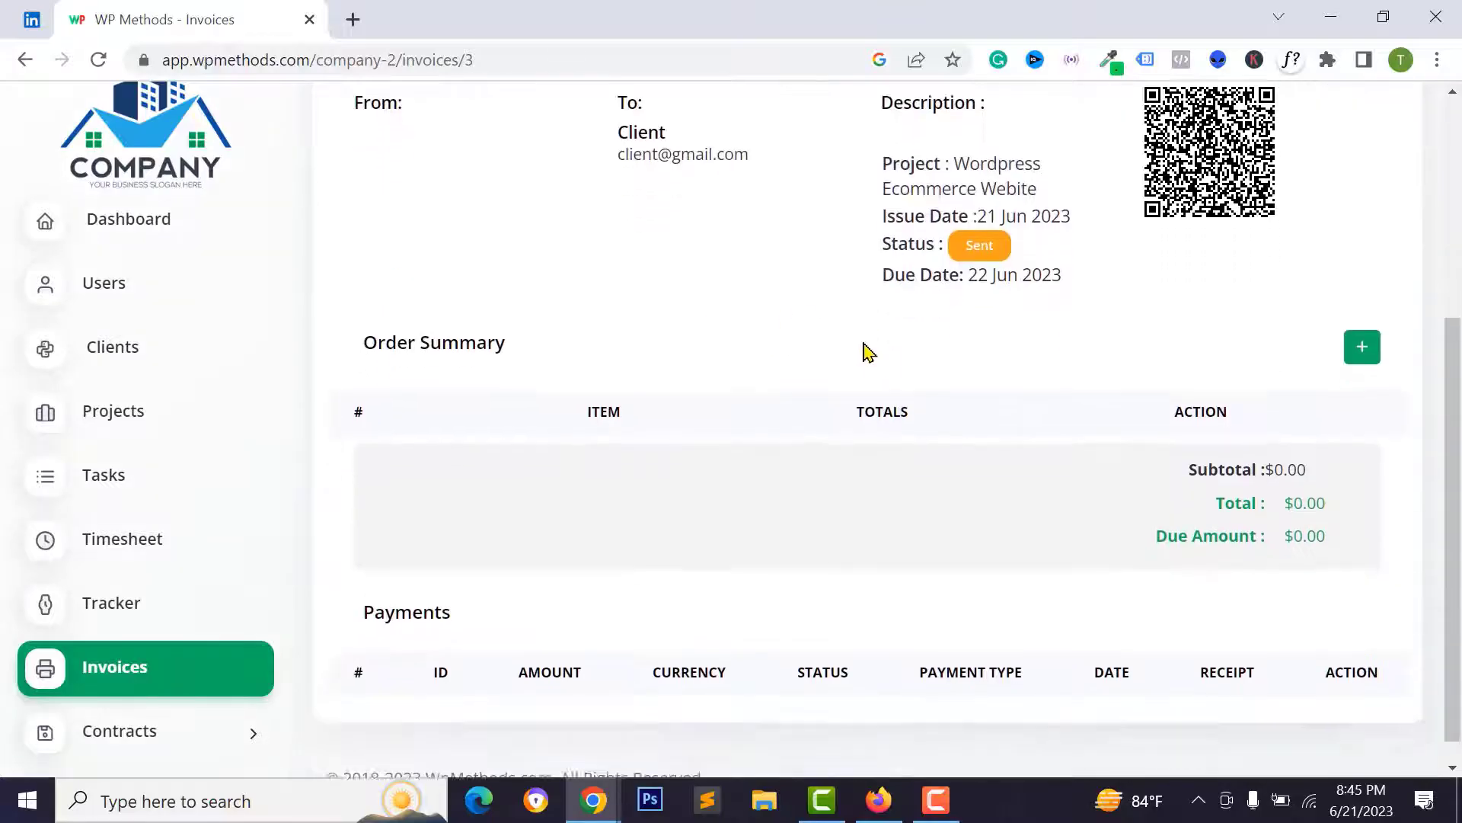
{"action": "scroll", "coordinate": [1257, 362], "scroll_direction": "up", "scroll_amount": 4}
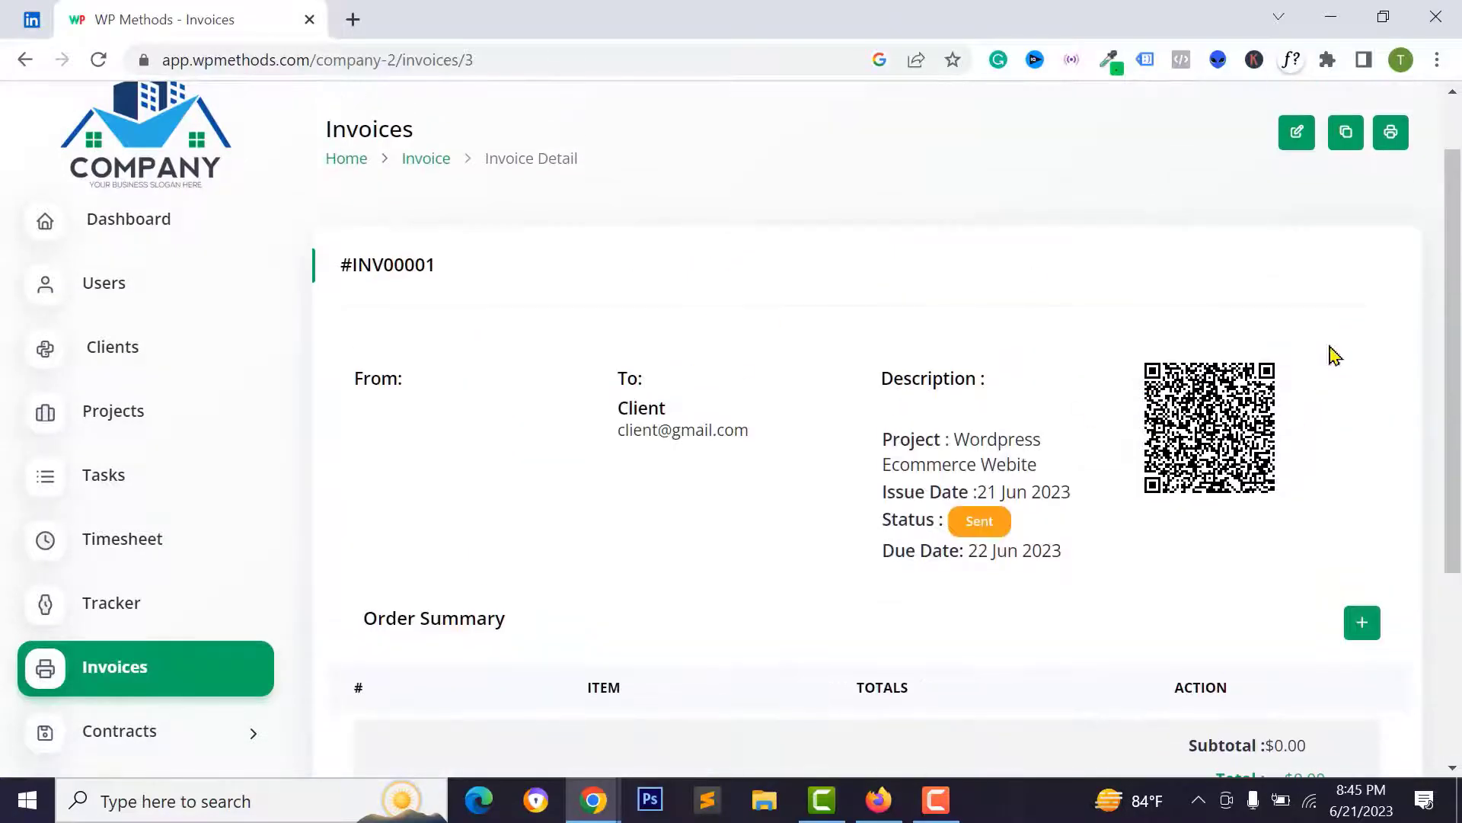
{"action": "left_click", "coordinate": [1390, 132]}
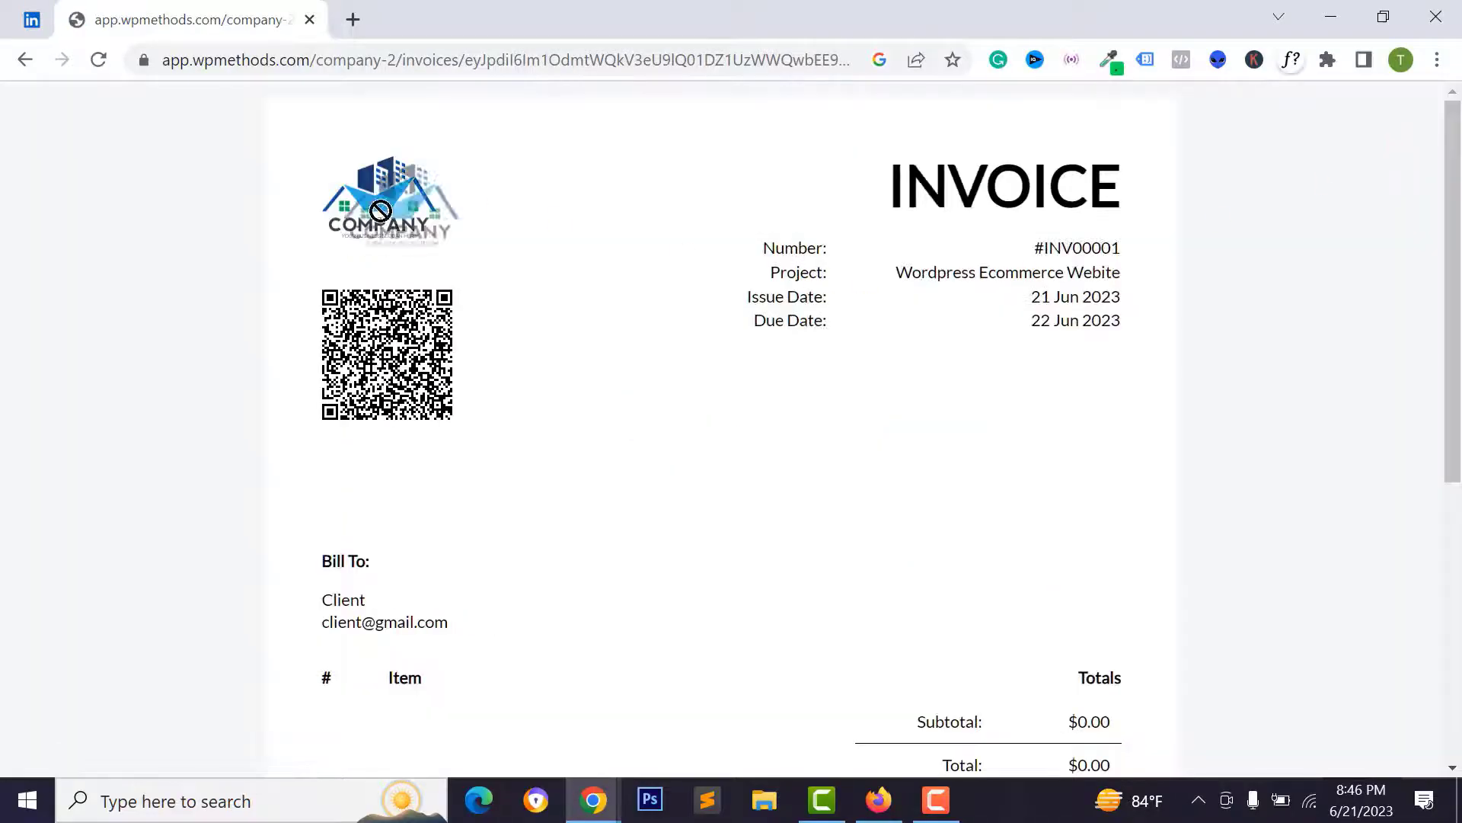
{"action": "scroll", "coordinate": [1035, 255], "scroll_direction": "down", "scroll_amount": 6}
{"action": "scroll", "coordinate": [958, 463], "scroll_direction": "up", "scroll_amount": 7}
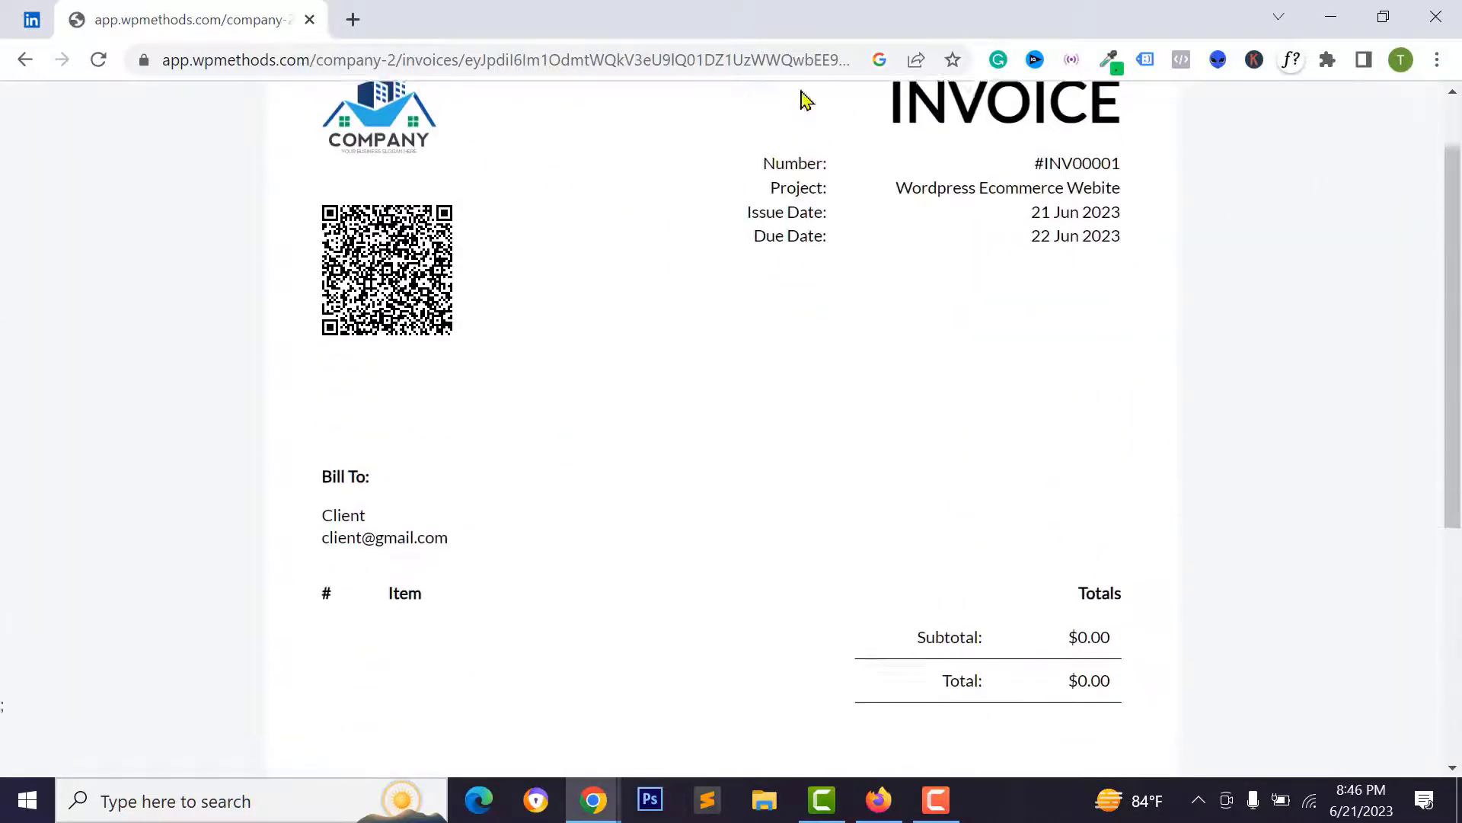
{"action": "left_click", "coordinate": [25, 59]}
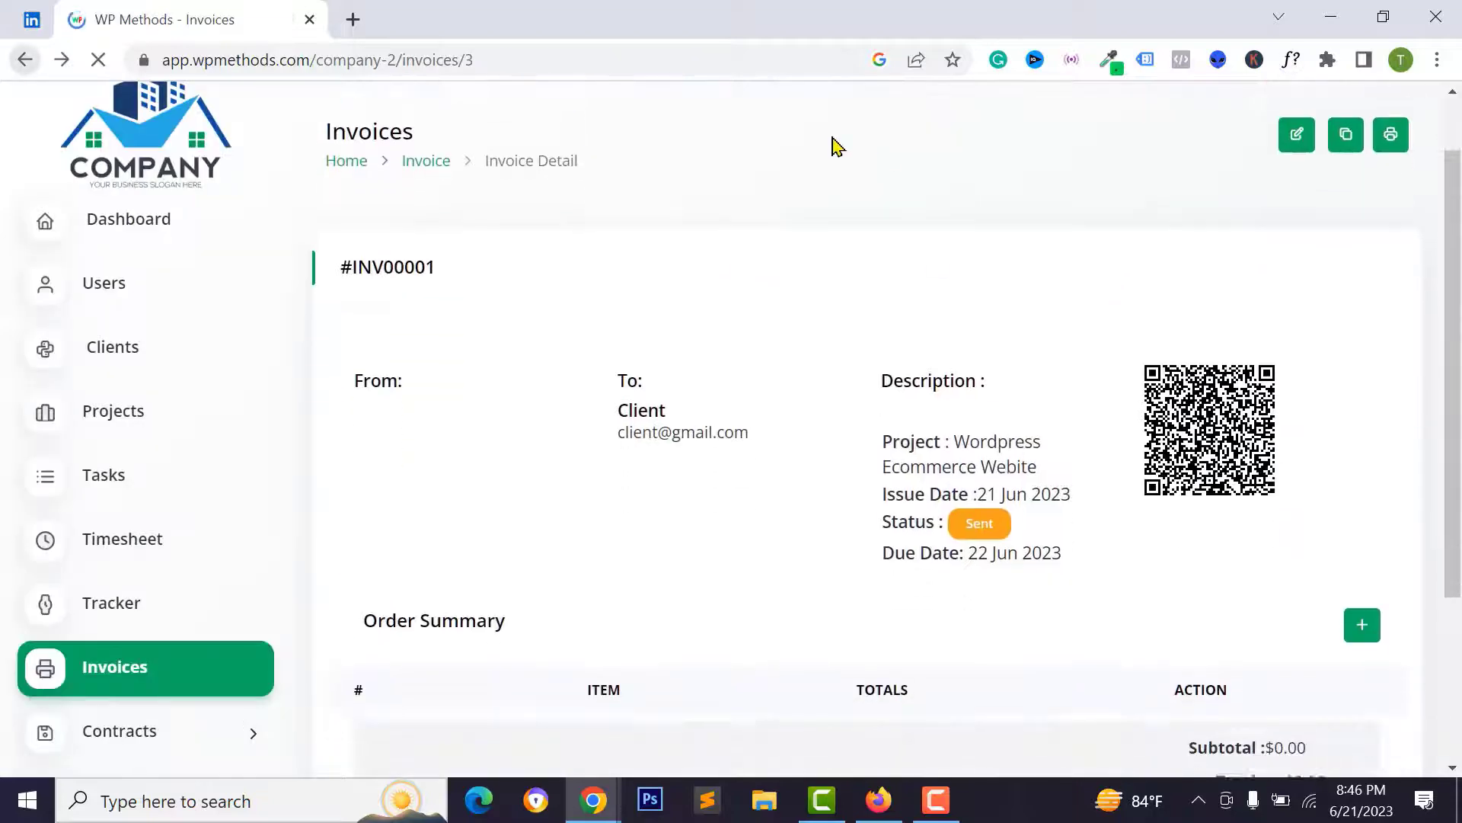
{"action": "scroll", "coordinate": [1082, 311], "scroll_direction": "down", "scroll_amount": 4}
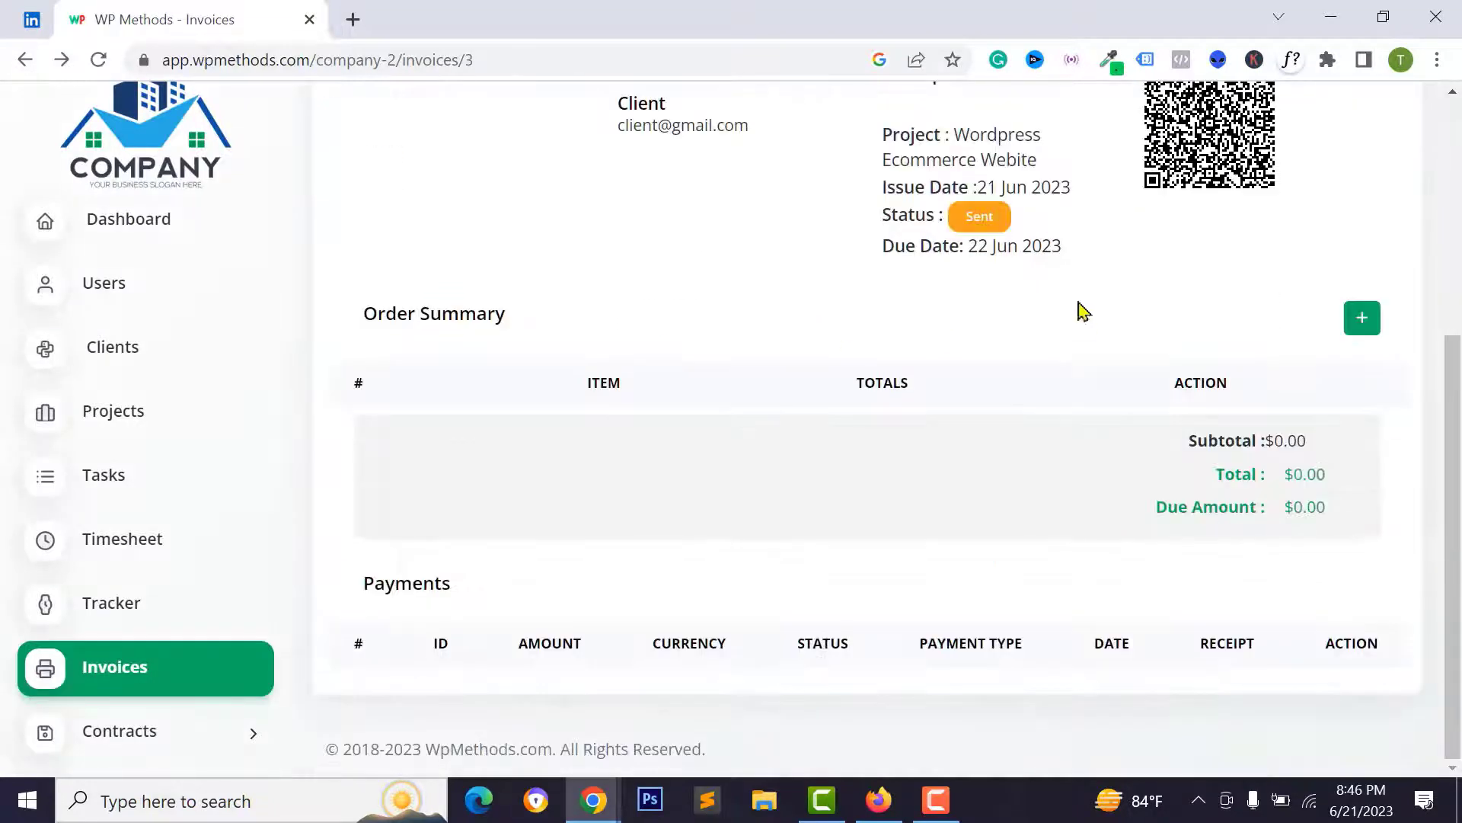
- Add Wordpress Theme Installation to invoice #INV00001 as an item priced $100
{"action": "left_click", "coordinate": [1362, 321]}
{"action": "left_click", "coordinate": [734, 294]}
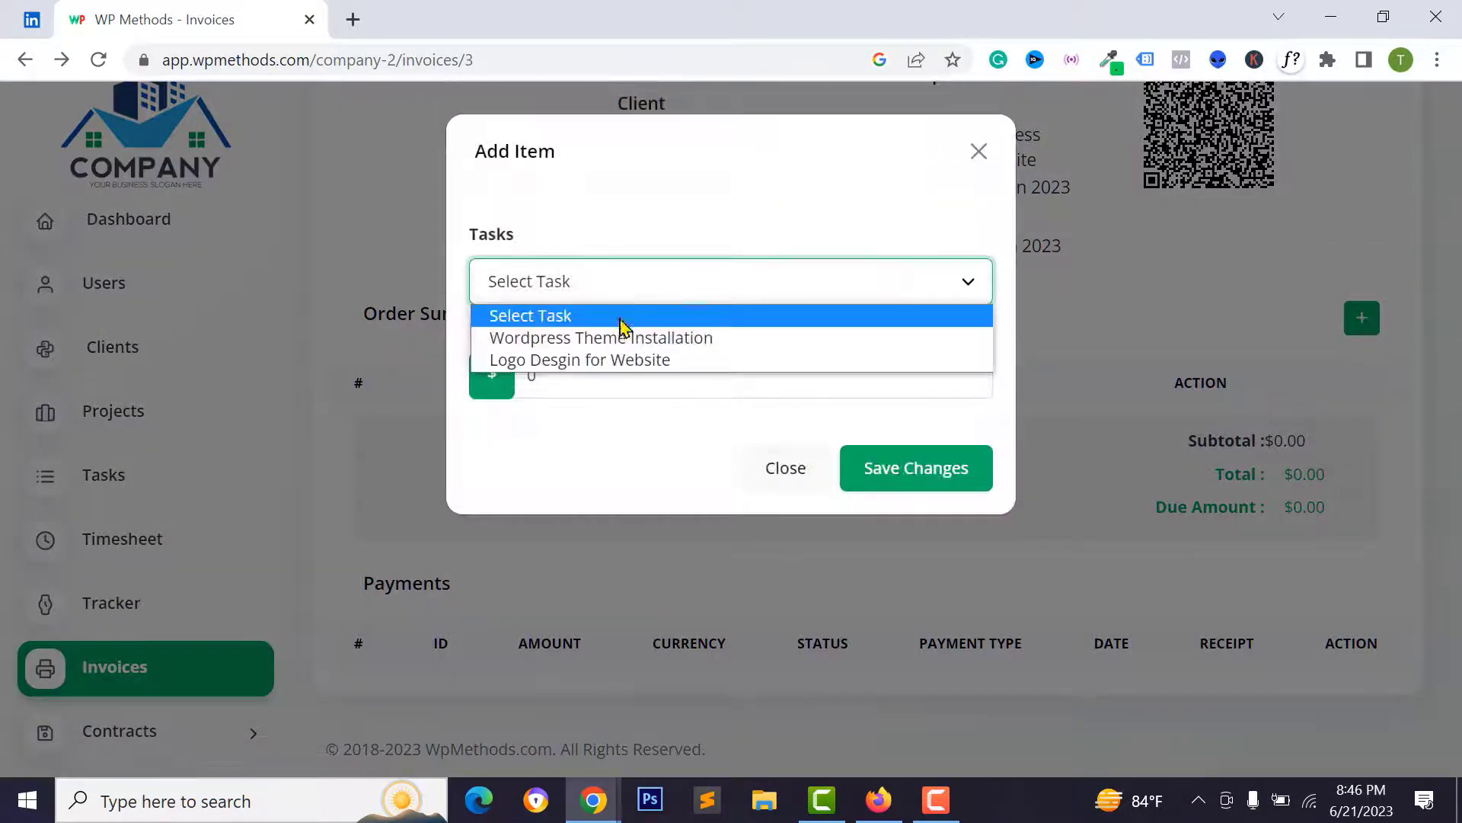
{"action": "left_click", "coordinate": [597, 346]}
{"action": "left_click", "coordinate": [517, 380]}
{"action": "type", "text": "100"}
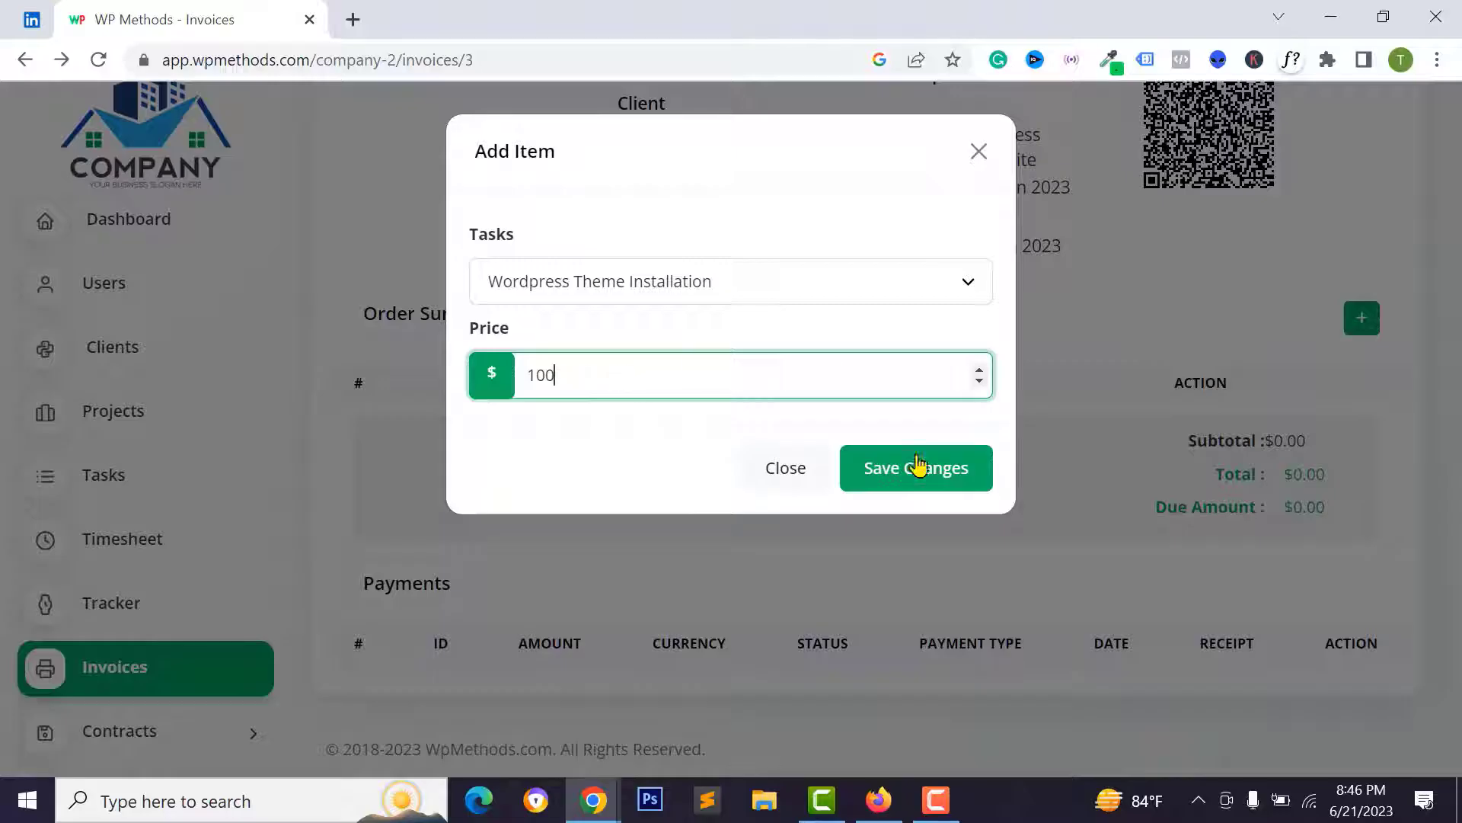
{"action": "left_click", "coordinate": [918, 466]}
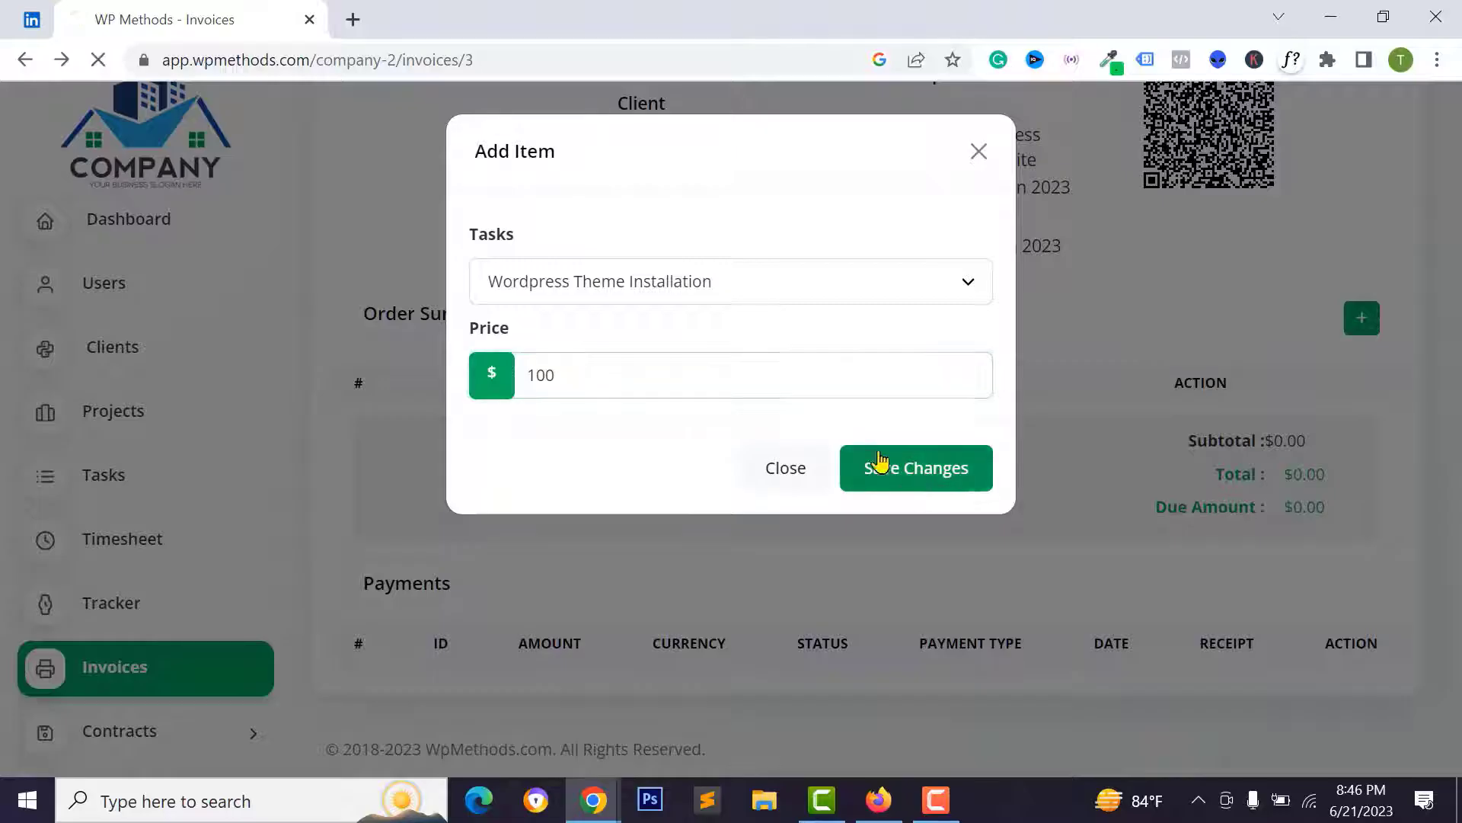
{"action": "scroll", "coordinate": [1124, 449], "scroll_direction": "down", "scroll_amount": 3}
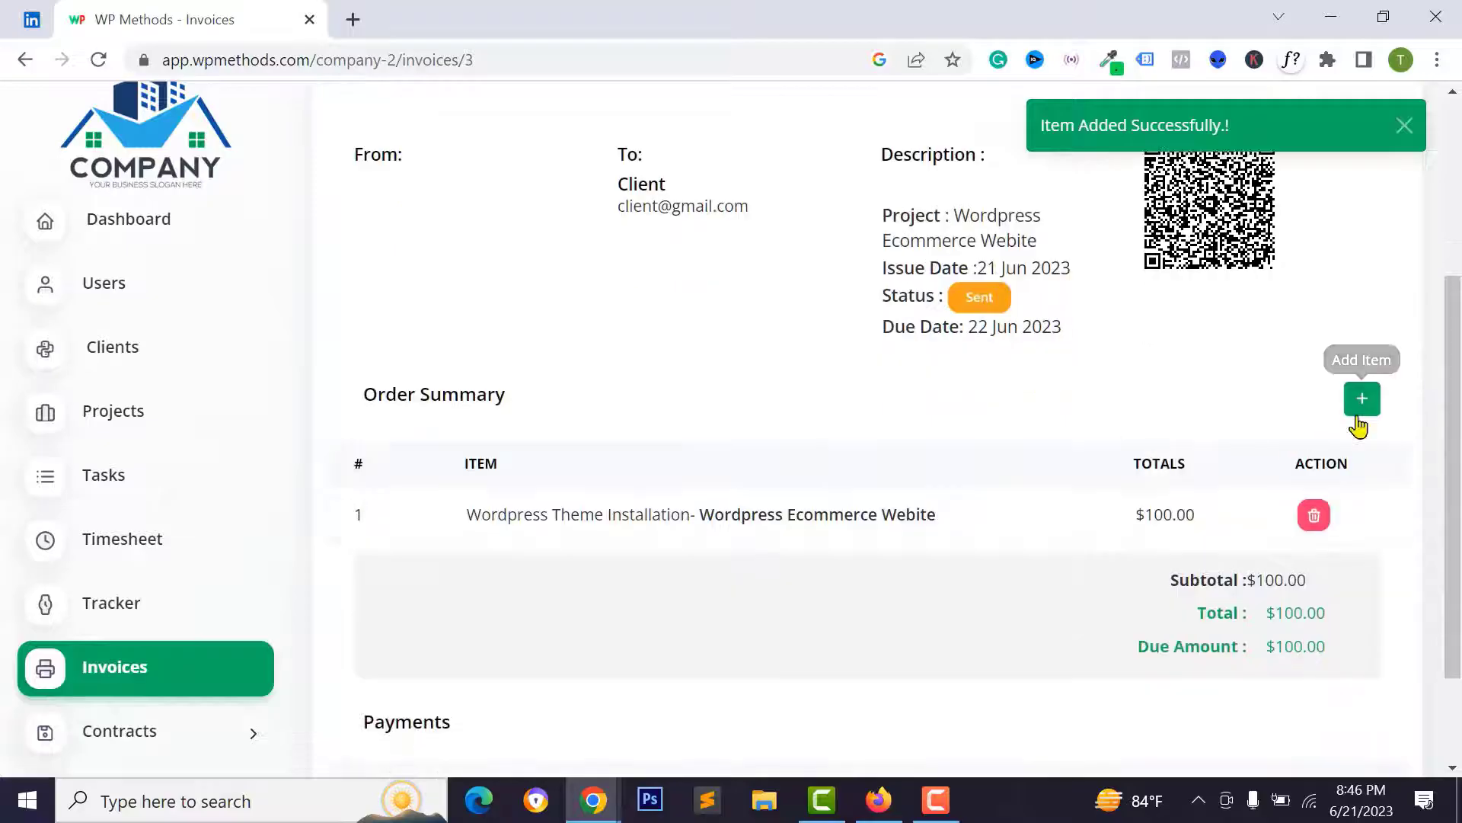
- Add Logo Desgin for Website as a second item priced $150
{"action": "left_click", "coordinate": [1361, 398]}
{"action": "left_click", "coordinate": [610, 290]}
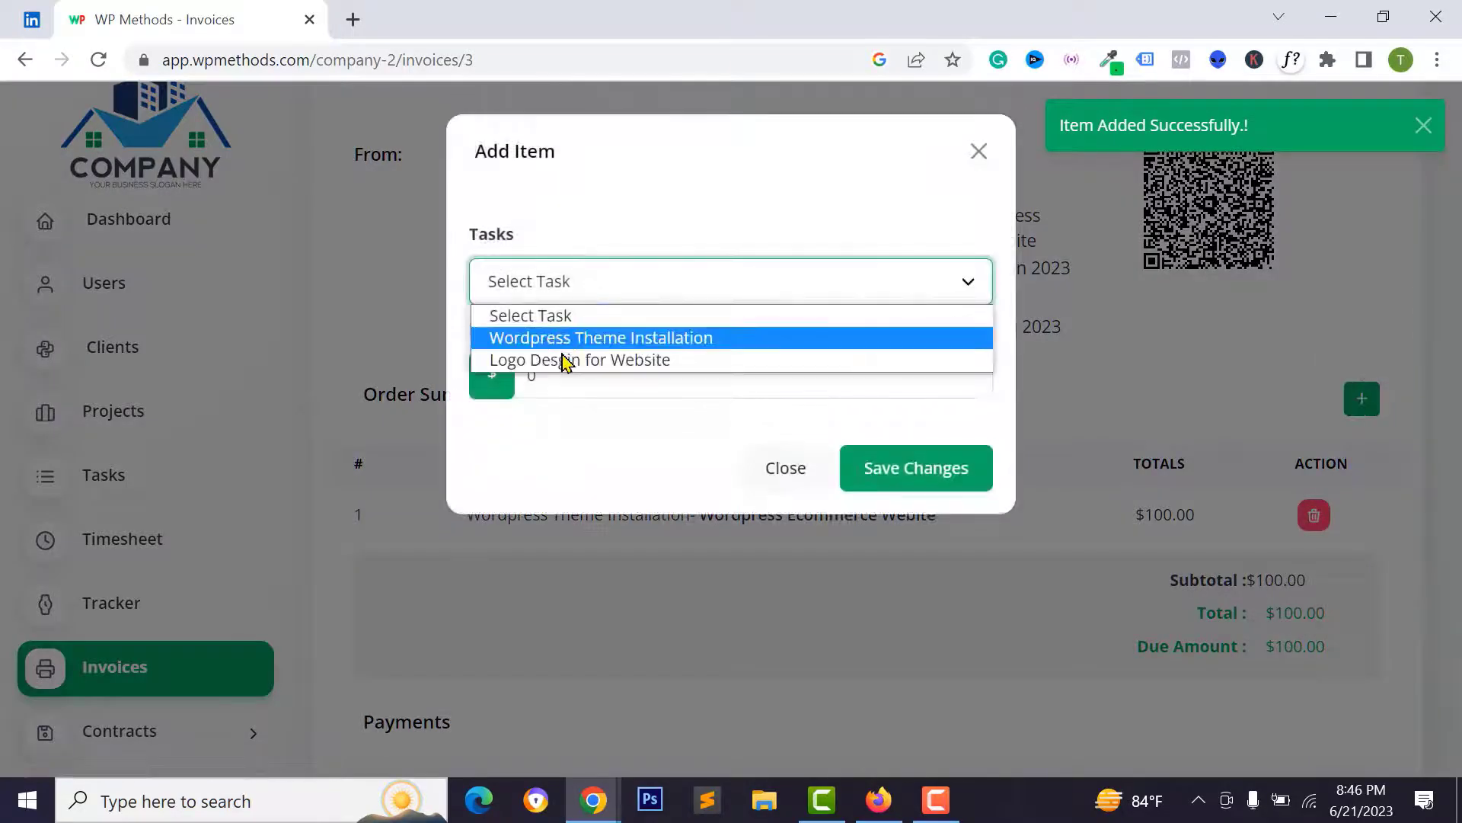
{"action": "left_click", "coordinate": [561, 359]}
{"action": "double_click", "coordinate": [528, 373]}
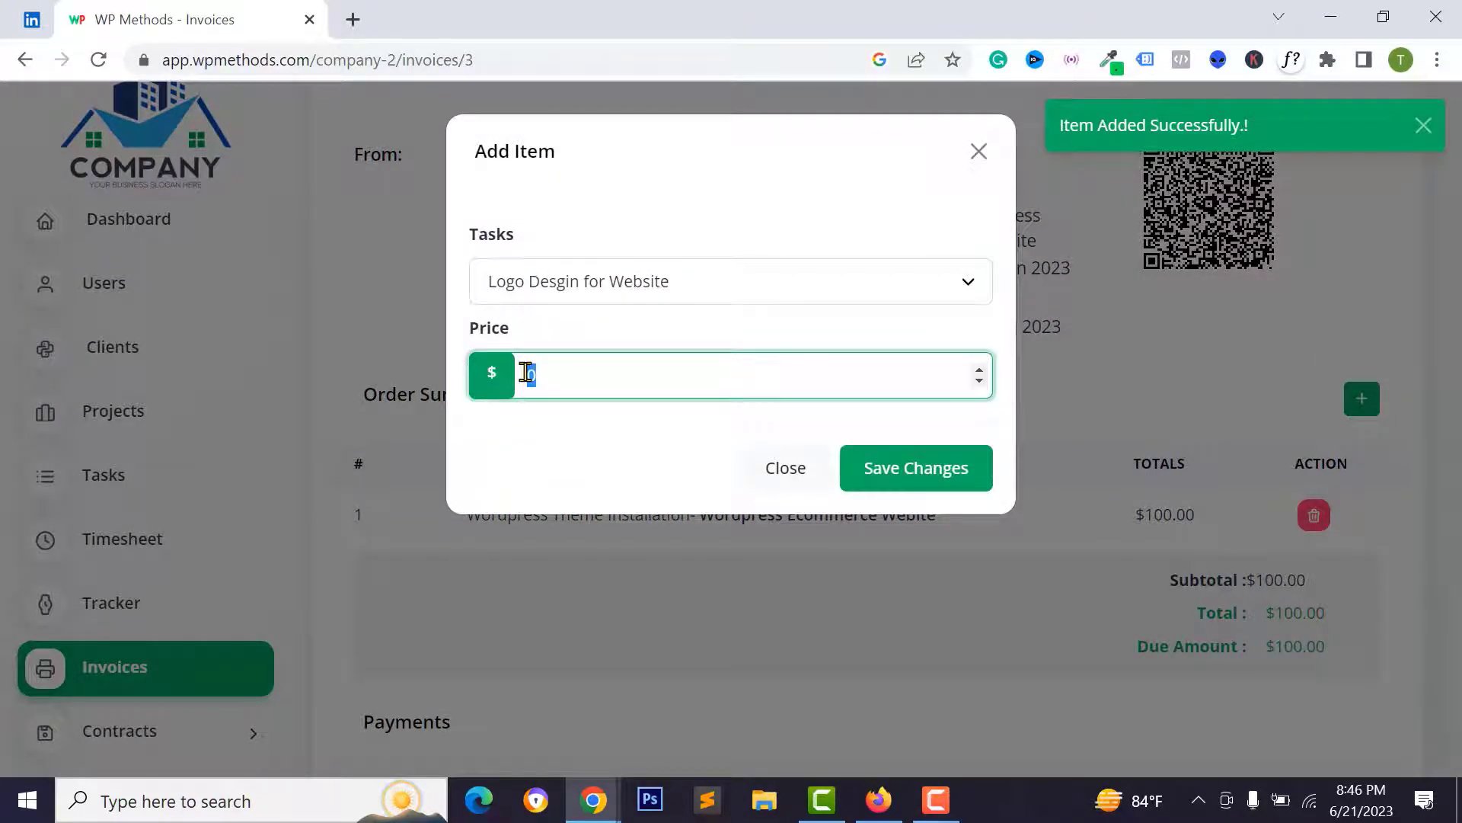
{"action": "left_click", "coordinate": [936, 462]}
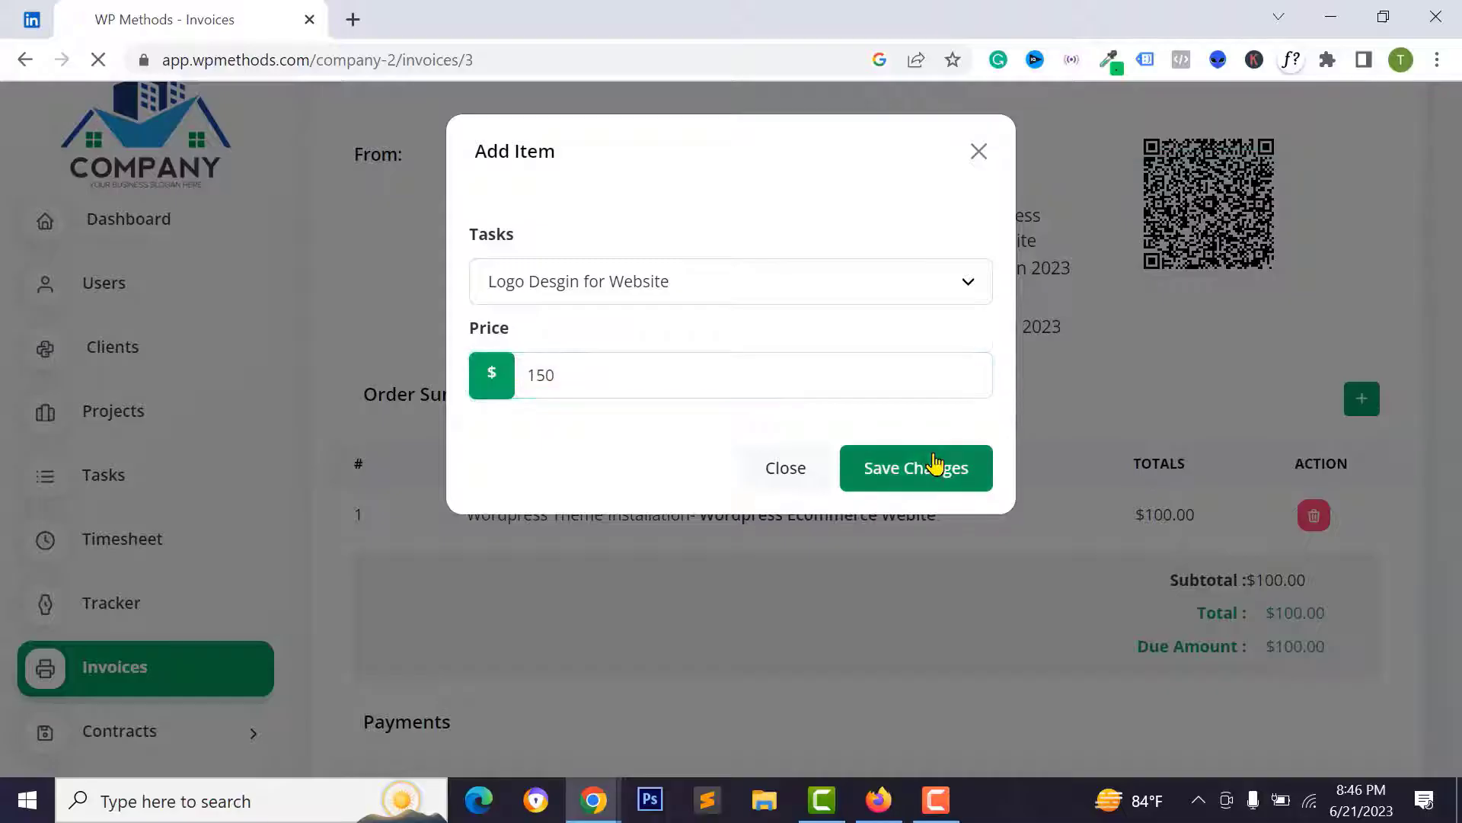
{"action": "scroll", "coordinate": [807, 415], "scroll_direction": "down", "scroll_amount": 6}
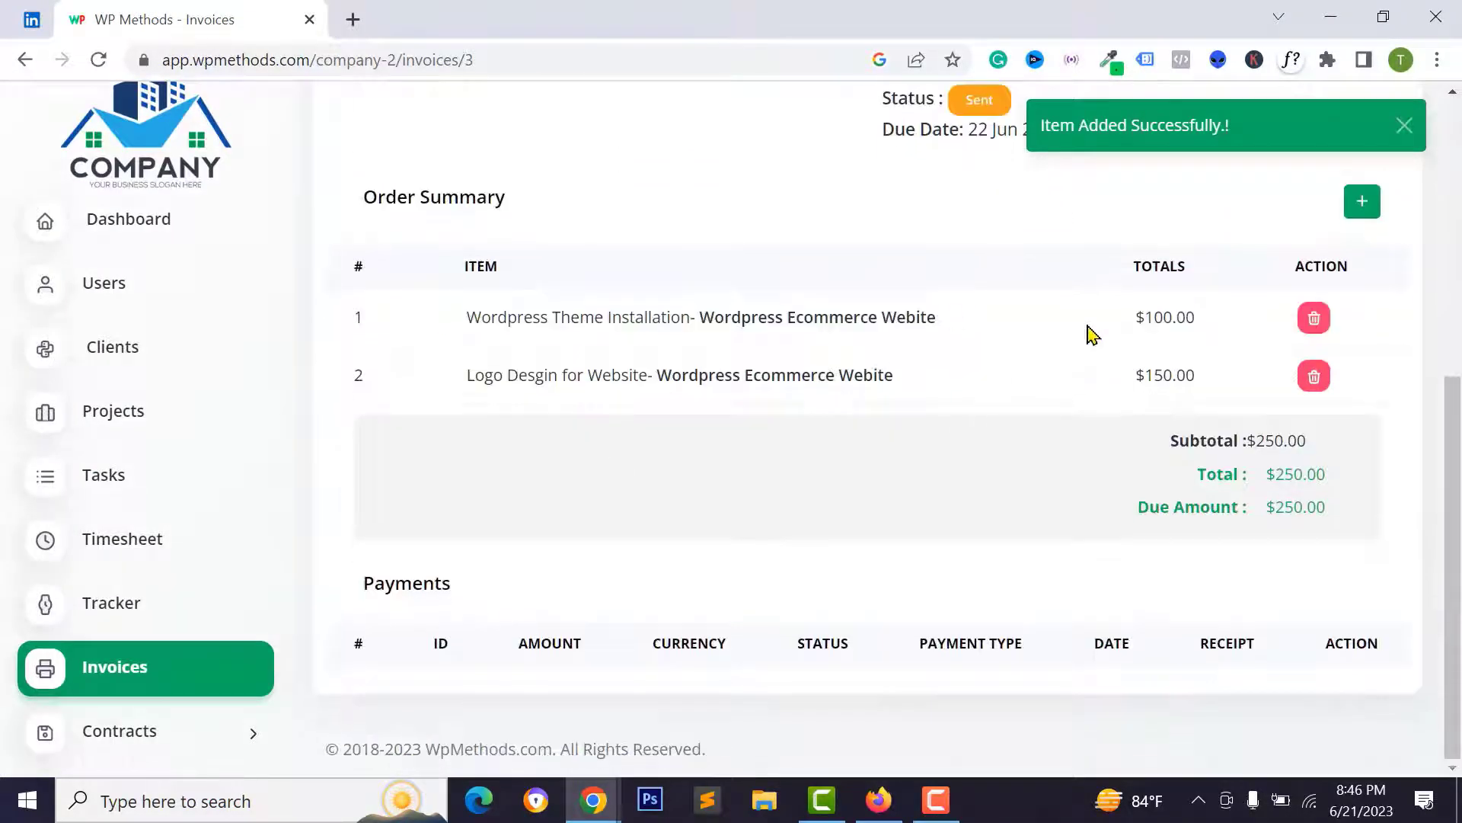
{"action": "scroll", "coordinate": [1105, 304], "scroll_direction": "up", "scroll_amount": 6}
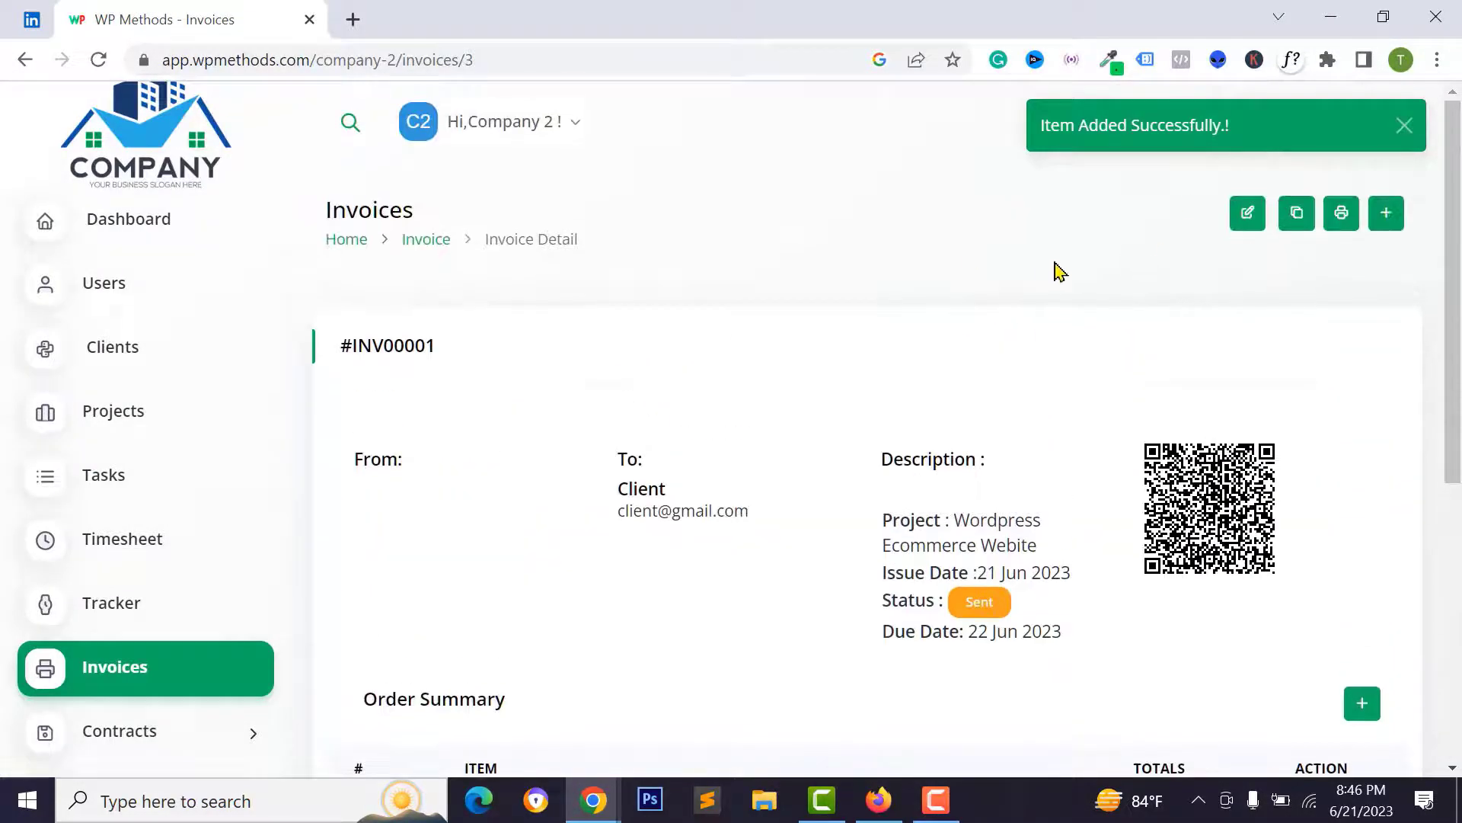
{"action": "scroll", "coordinate": [637, 490], "scroll_direction": "down", "scroll_amount": 6}
{"action": "scroll", "coordinate": [1295, 206], "scroll_direction": "up", "scroll_amount": 5}
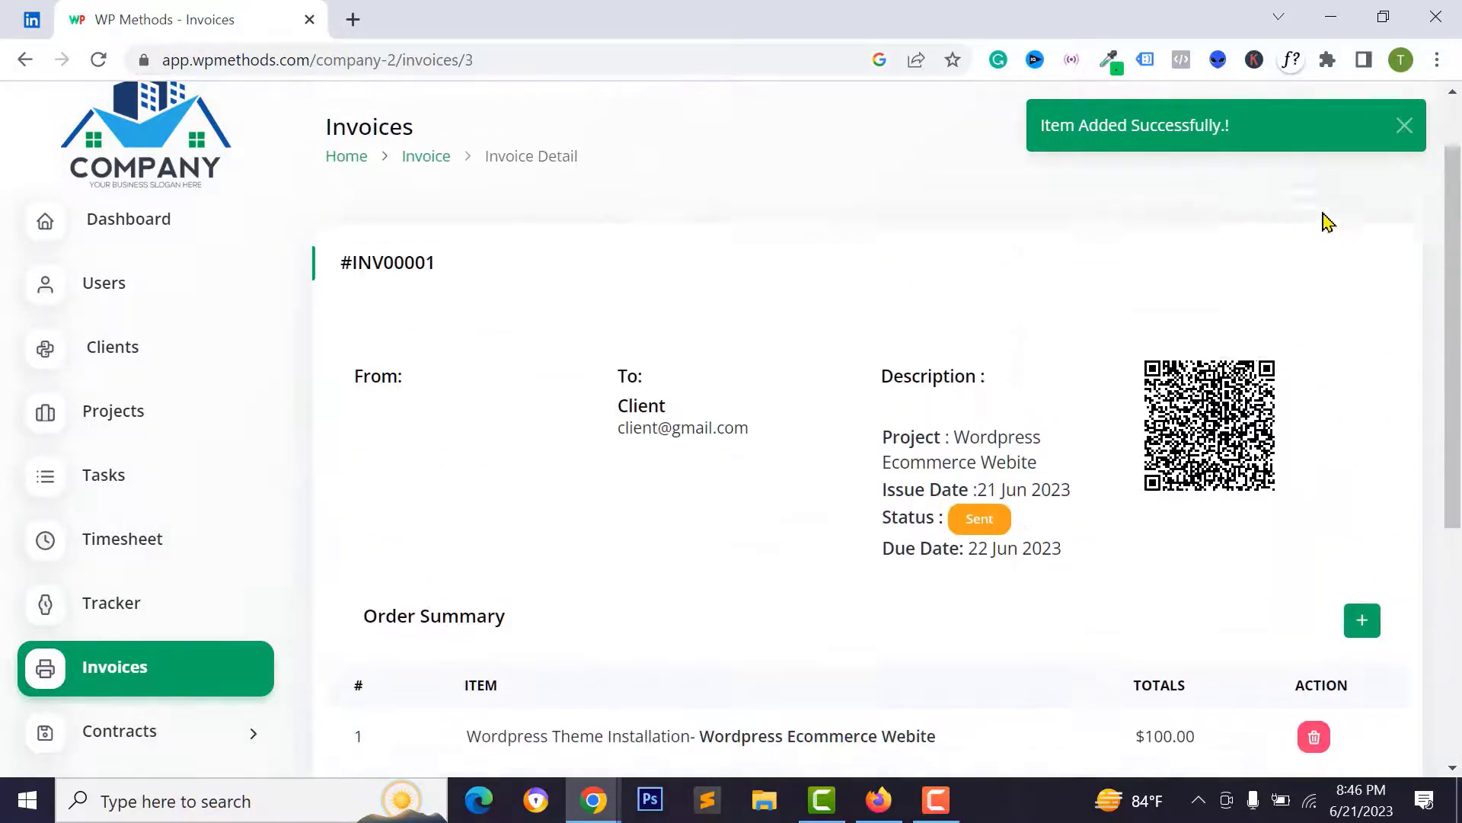
- Review the printable invoice totalling $250.00, then go back to the invoice detail
{"action": "left_click", "coordinate": [1342, 217]}
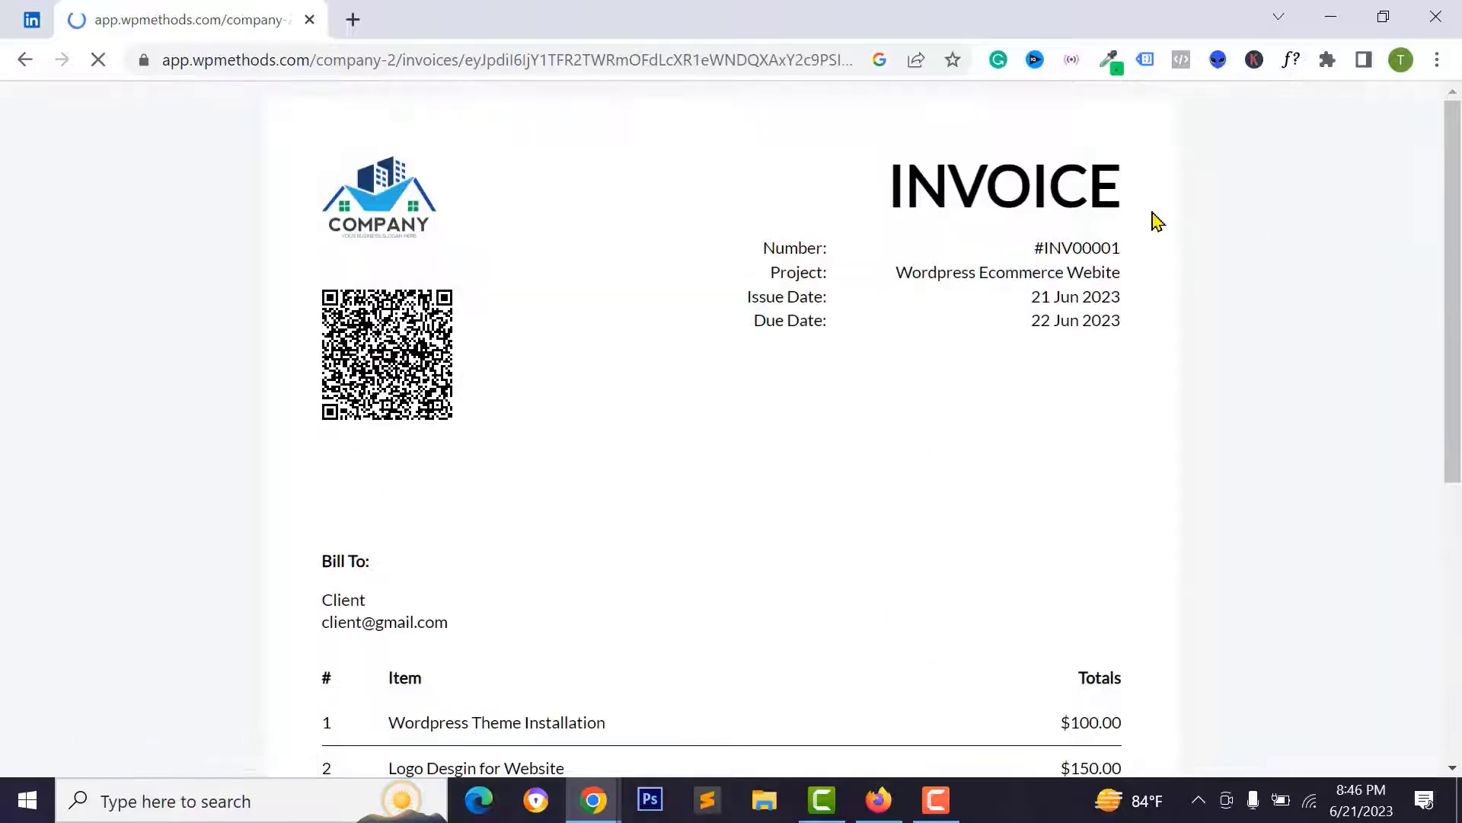
{"action": "scroll", "coordinate": [623, 339], "scroll_direction": "down", "scroll_amount": 6}
{"action": "left_click_drag", "start_coordinate": [387, 267], "coordinate": [673, 281]}
{"action": "left_click_drag", "start_coordinate": [455, 311], "coordinate": [463, 310]}
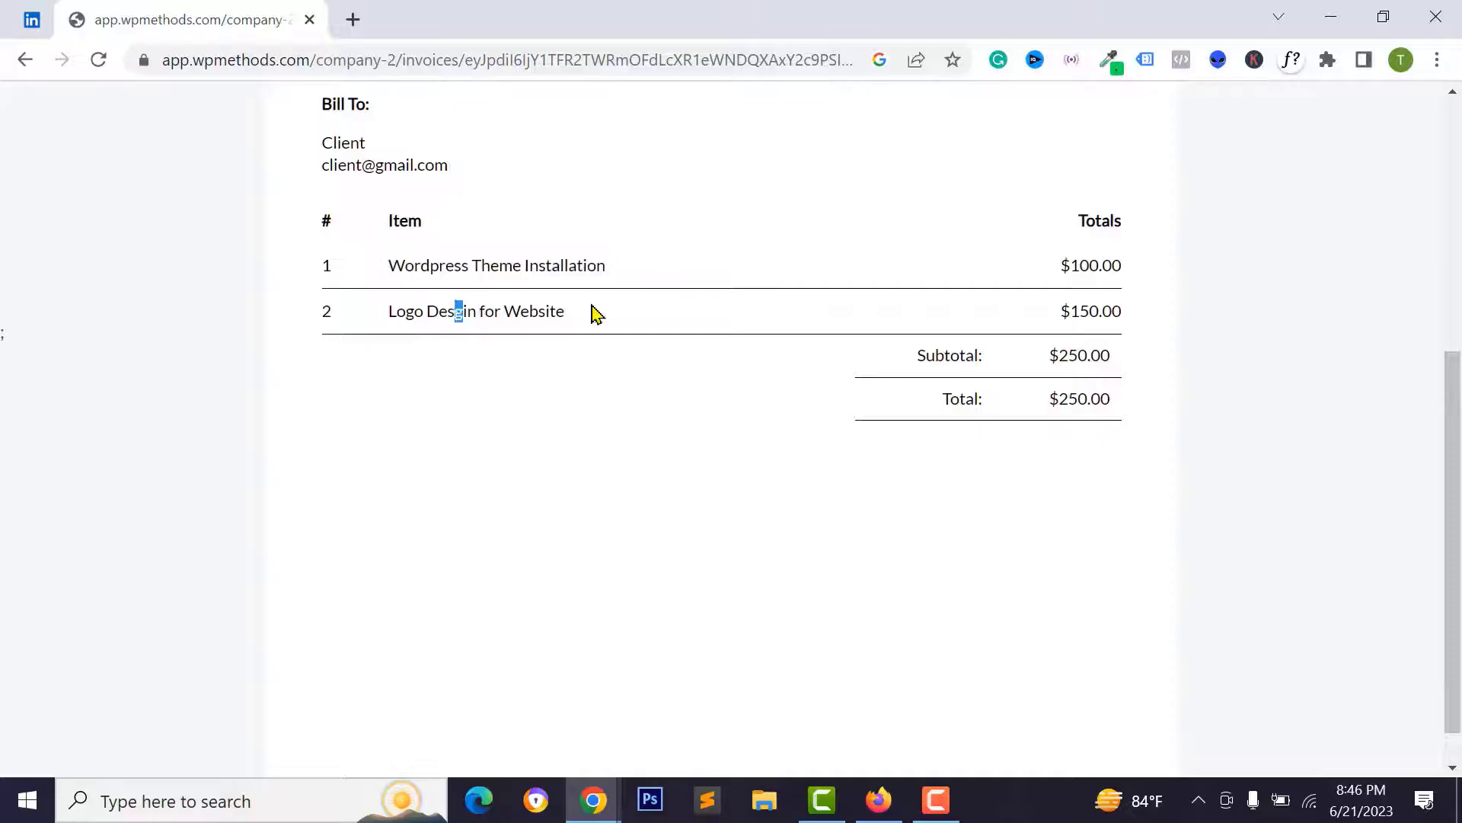
{"action": "left_click_drag", "start_coordinate": [594, 312], "coordinate": [596, 312]}
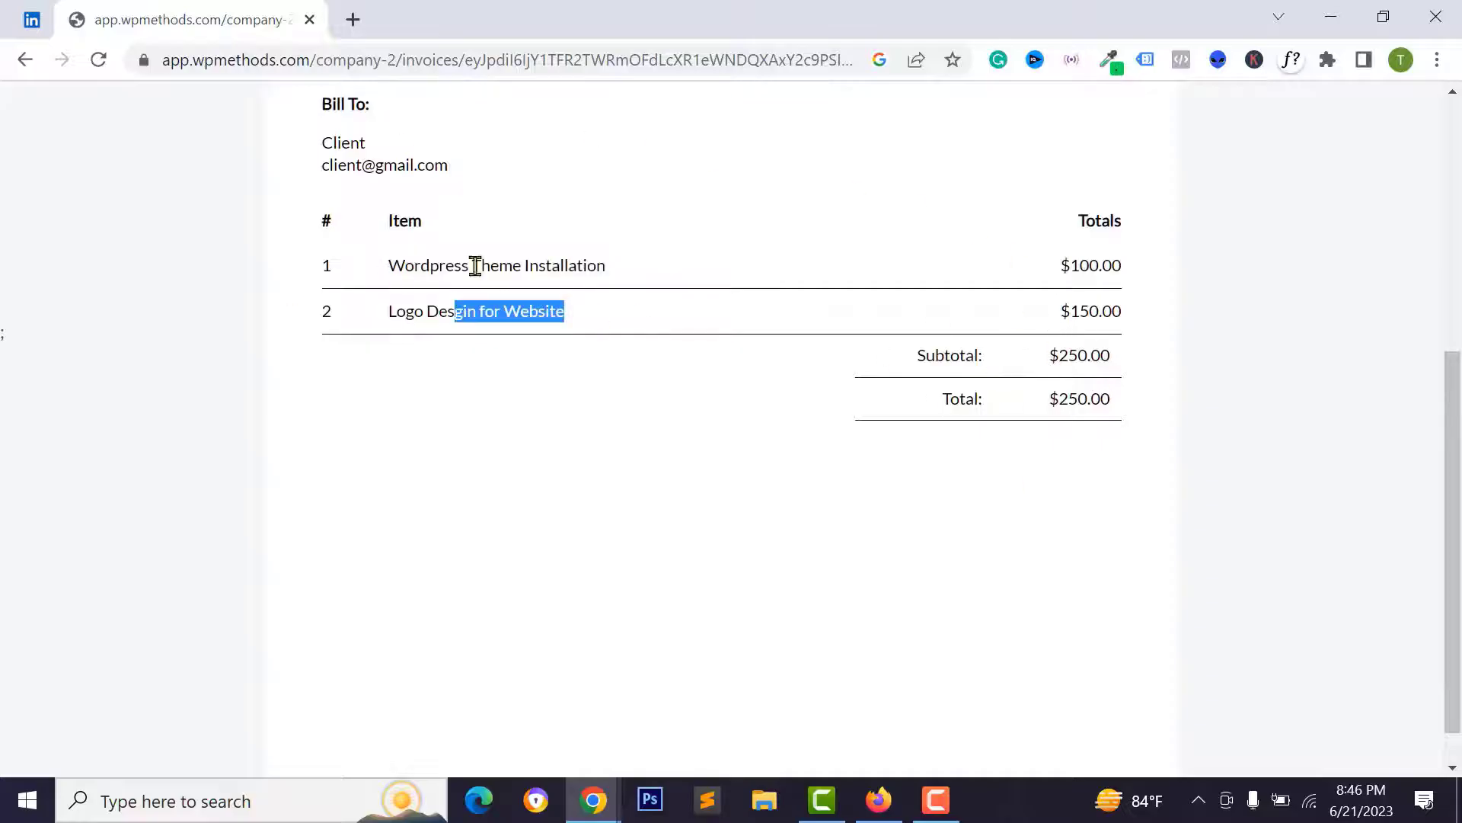
{"action": "scroll", "coordinate": [476, 266], "scroll_direction": "up", "scroll_amount": 5}
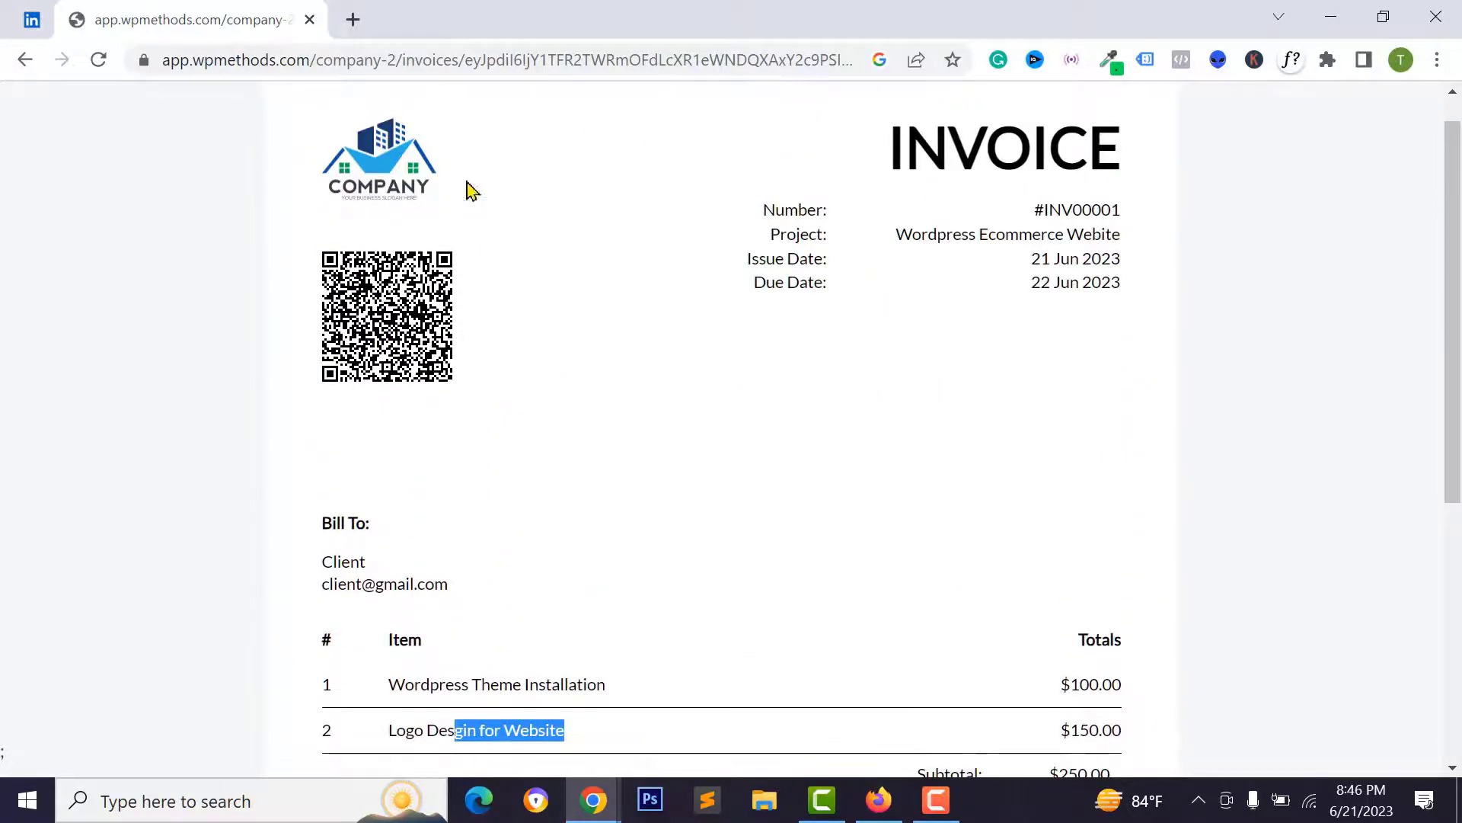
{"action": "scroll", "coordinate": [960, 381], "scroll_direction": "down", "scroll_amount": 6}
{"action": "scroll", "coordinate": [914, 435], "scroll_direction": "up", "scroll_amount": 4}
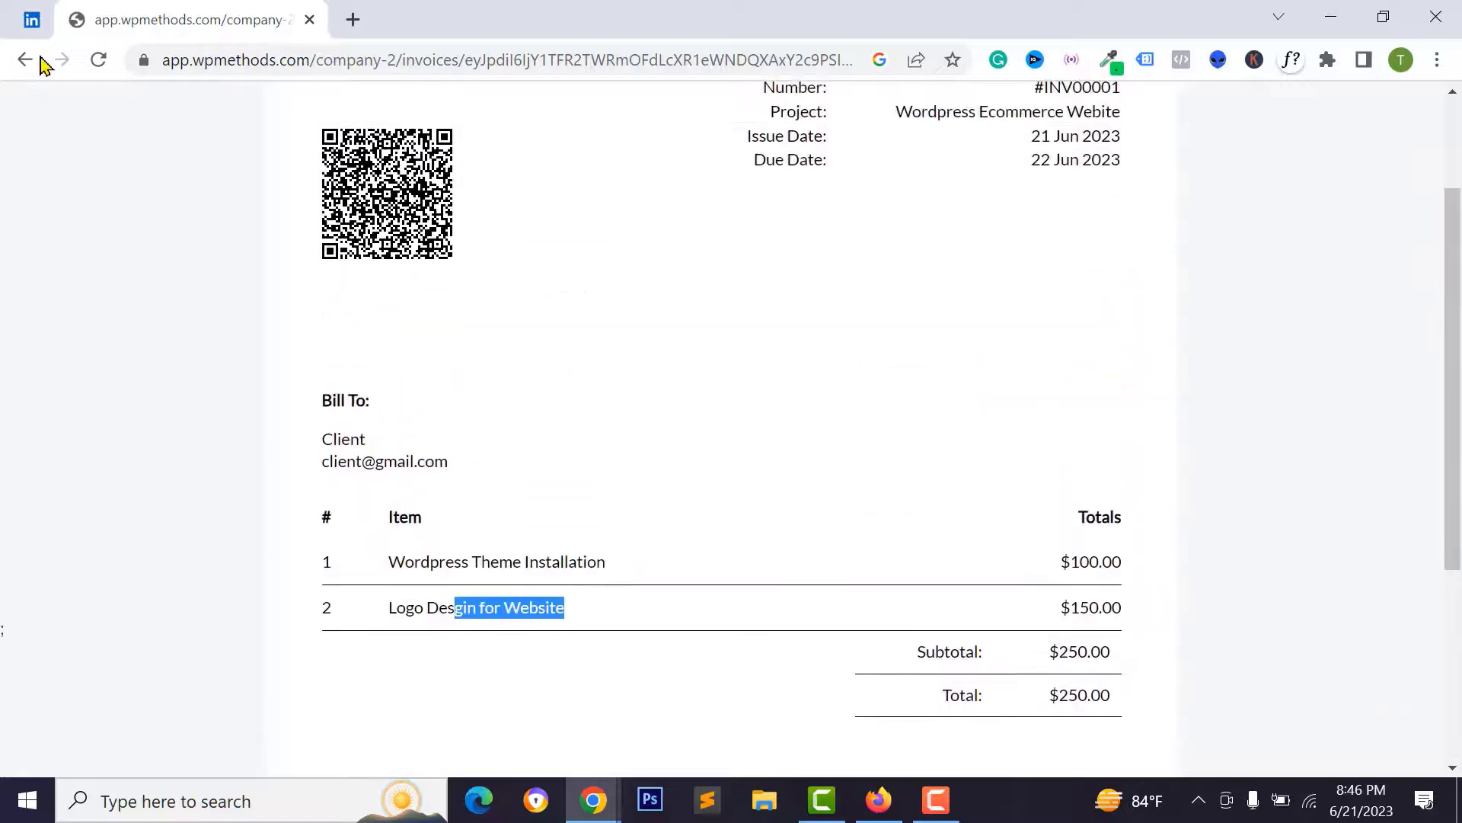
{"action": "left_click", "coordinate": [28, 60]}
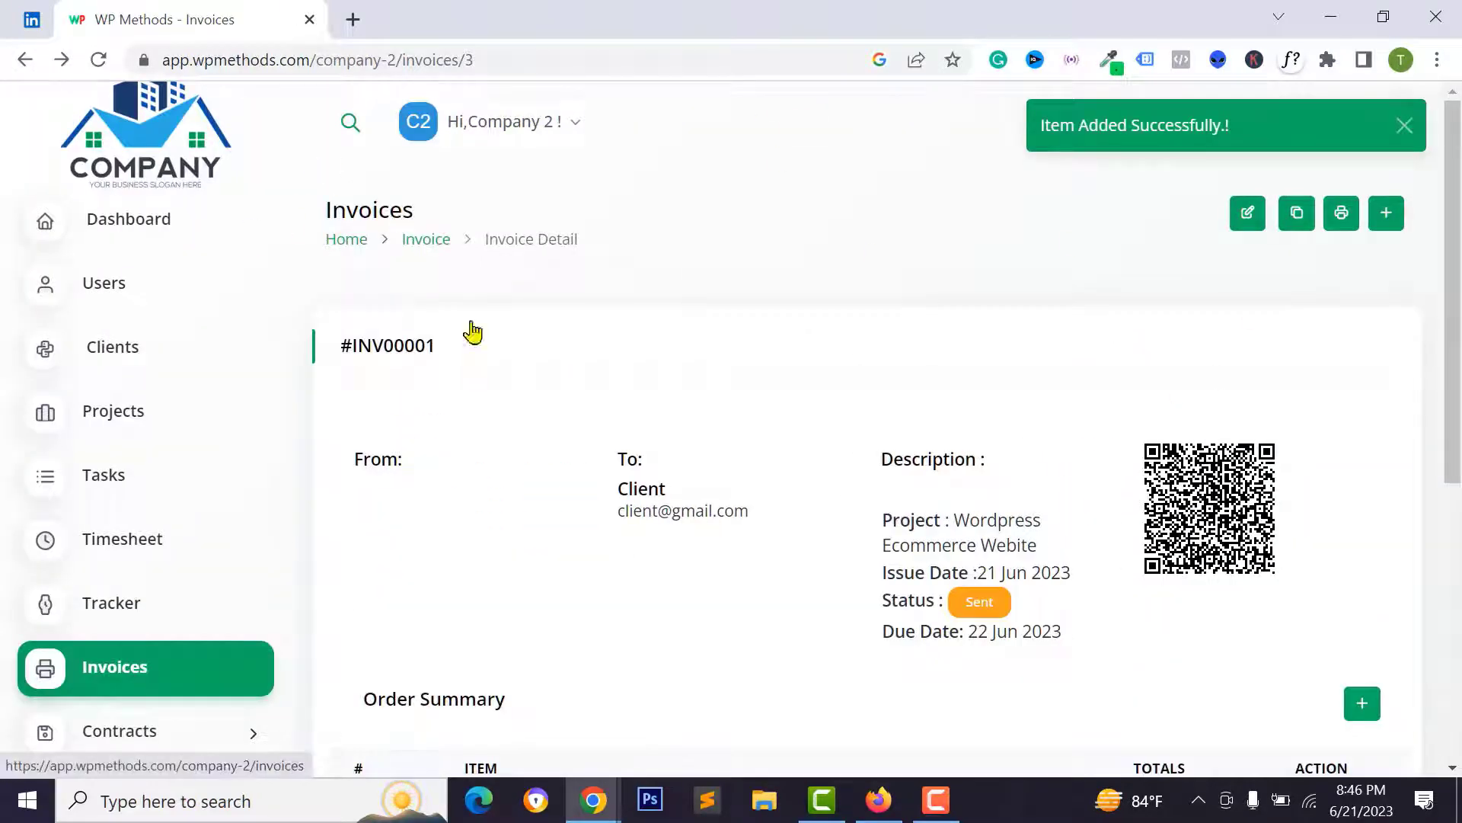
- In the client's incognito window, open invoice #INV00001 from Invoices and review its items
{"action": "mouse_move", "coordinate": [594, 799]}
{"action": "left_click", "coordinate": [695, 685]}
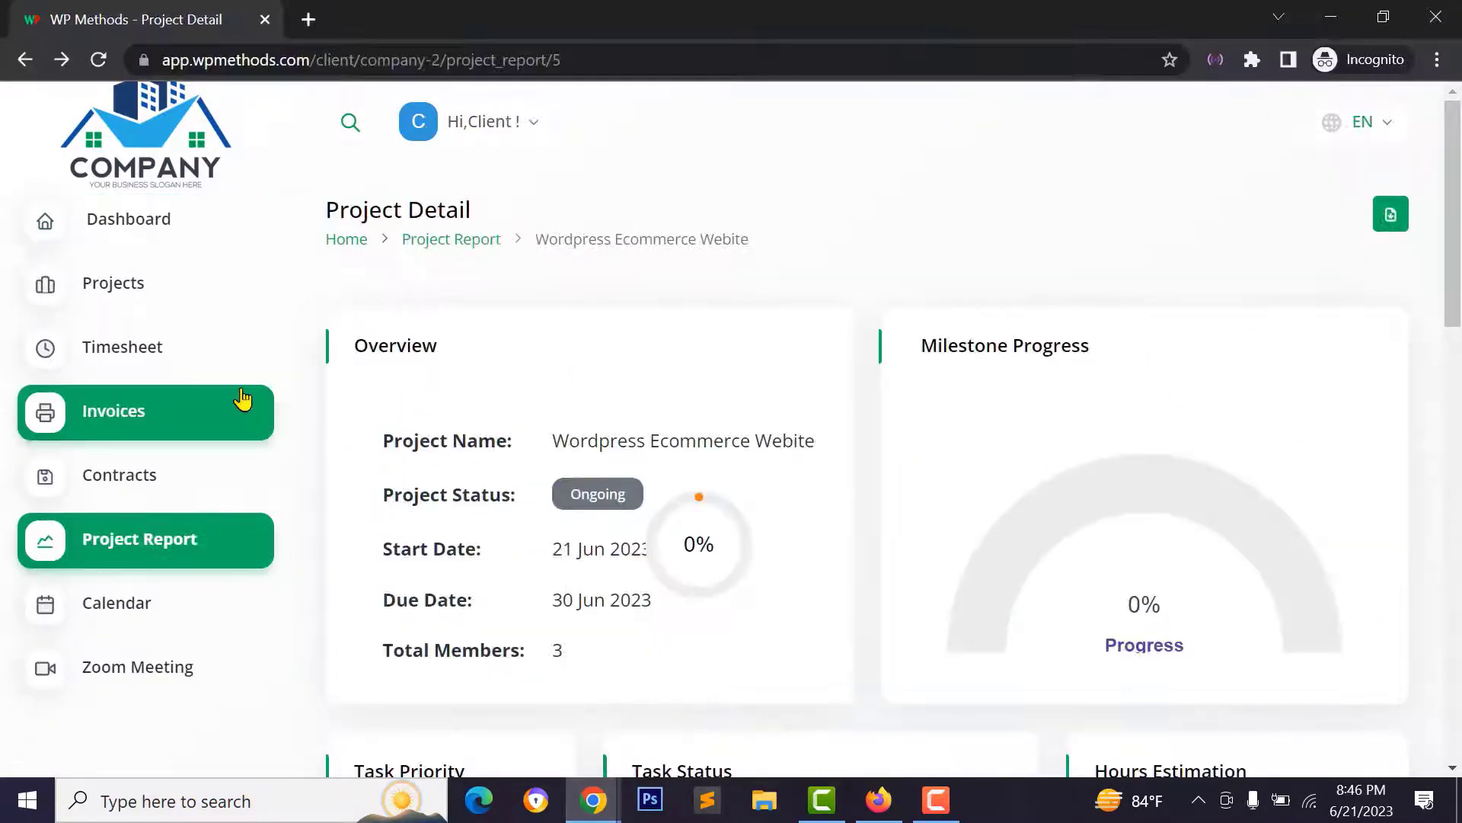
{"action": "left_click", "coordinate": [151, 419]}
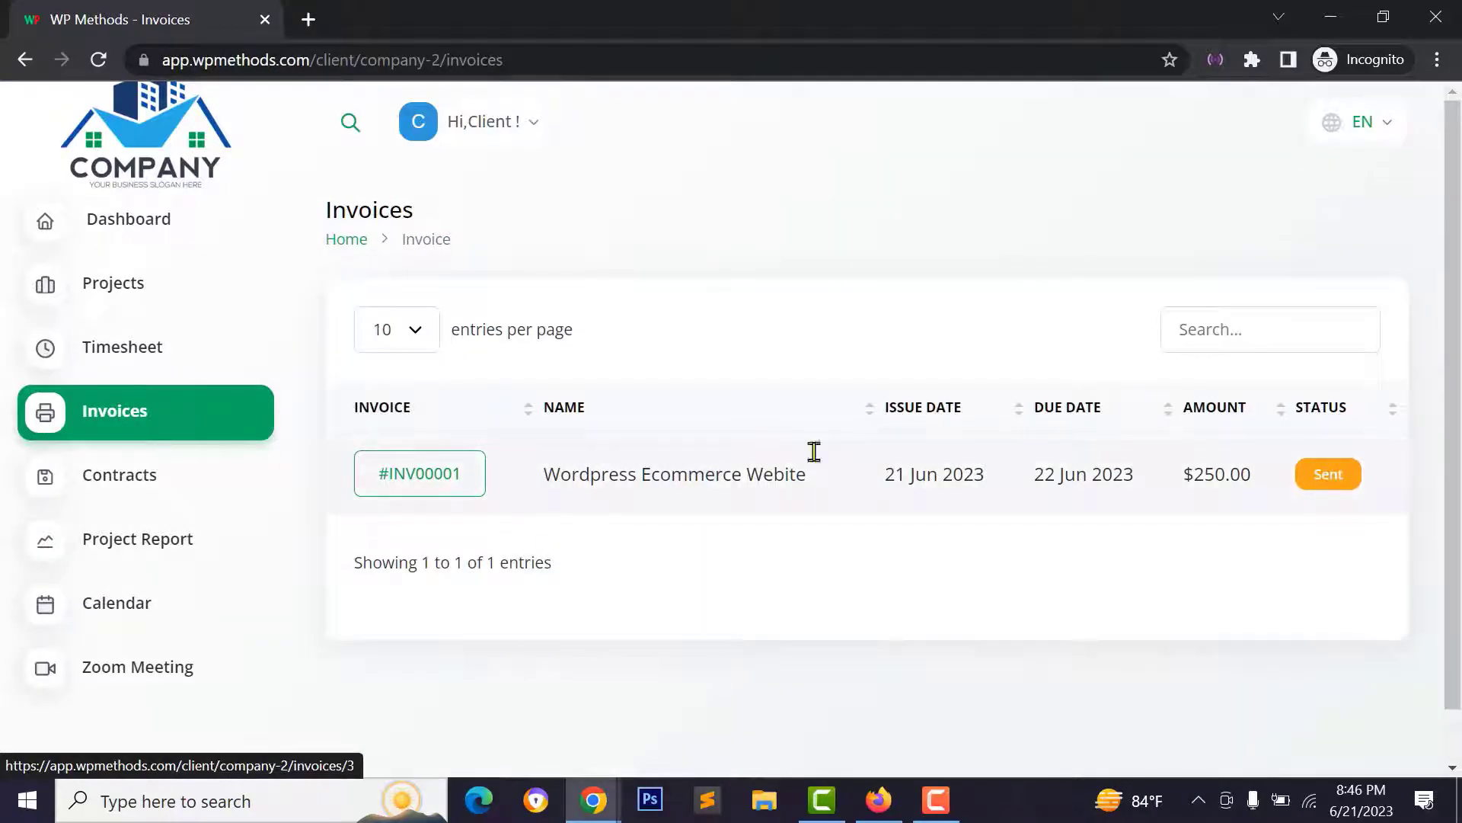
{"action": "left_click", "coordinate": [455, 495]}
{"action": "scroll", "coordinate": [1031, 441], "scroll_direction": "down", "scroll_amount": 4}
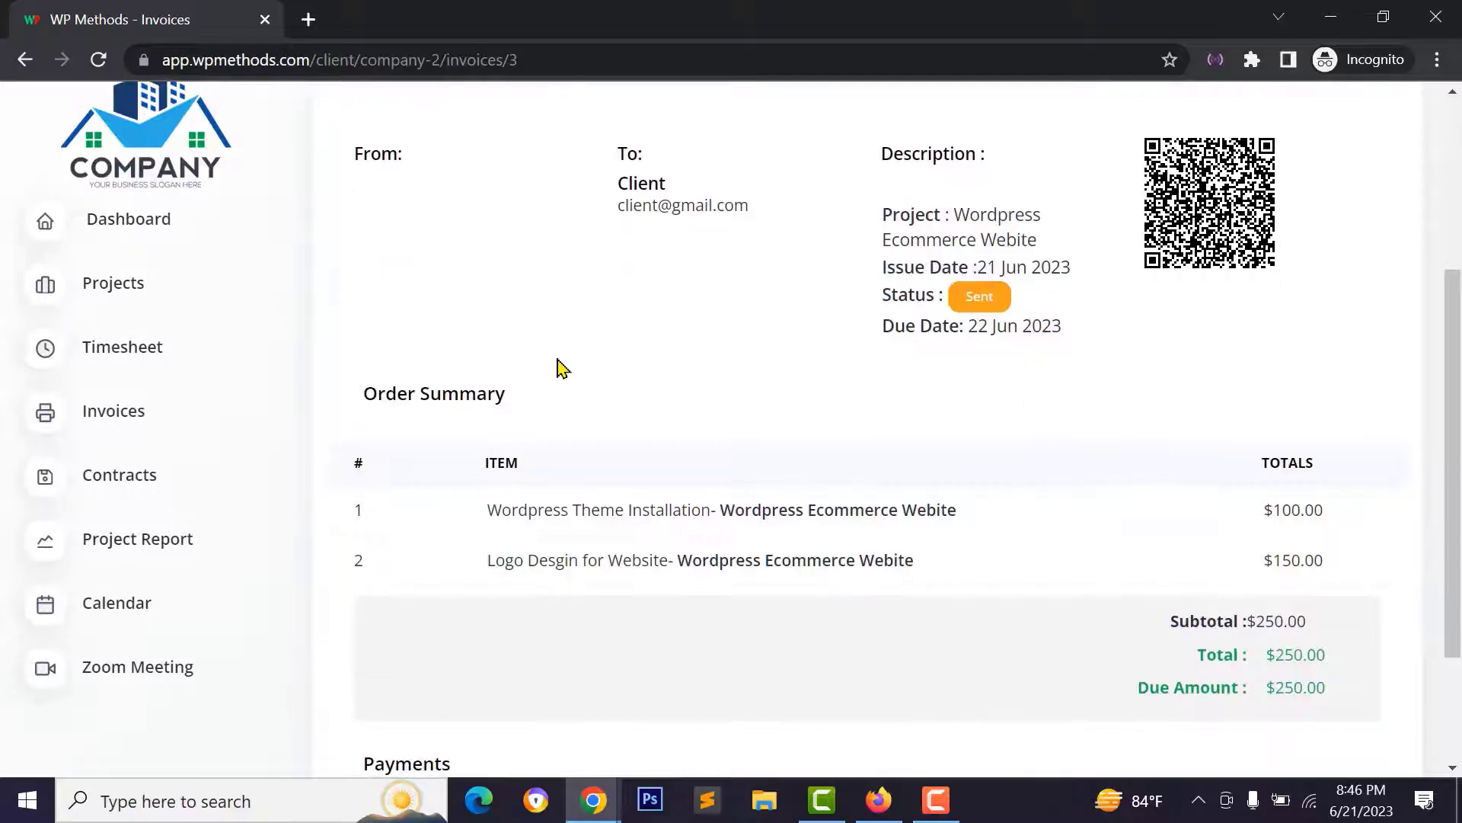
{"action": "scroll", "coordinate": [1181, 391], "scroll_direction": "down", "scroll_amount": 2}
{"action": "scroll", "coordinate": [1142, 368], "scroll_direction": "up", "scroll_amount": 4}
{"action": "scroll", "coordinate": [965, 280], "scroll_direction": "down", "scroll_amount": 4}
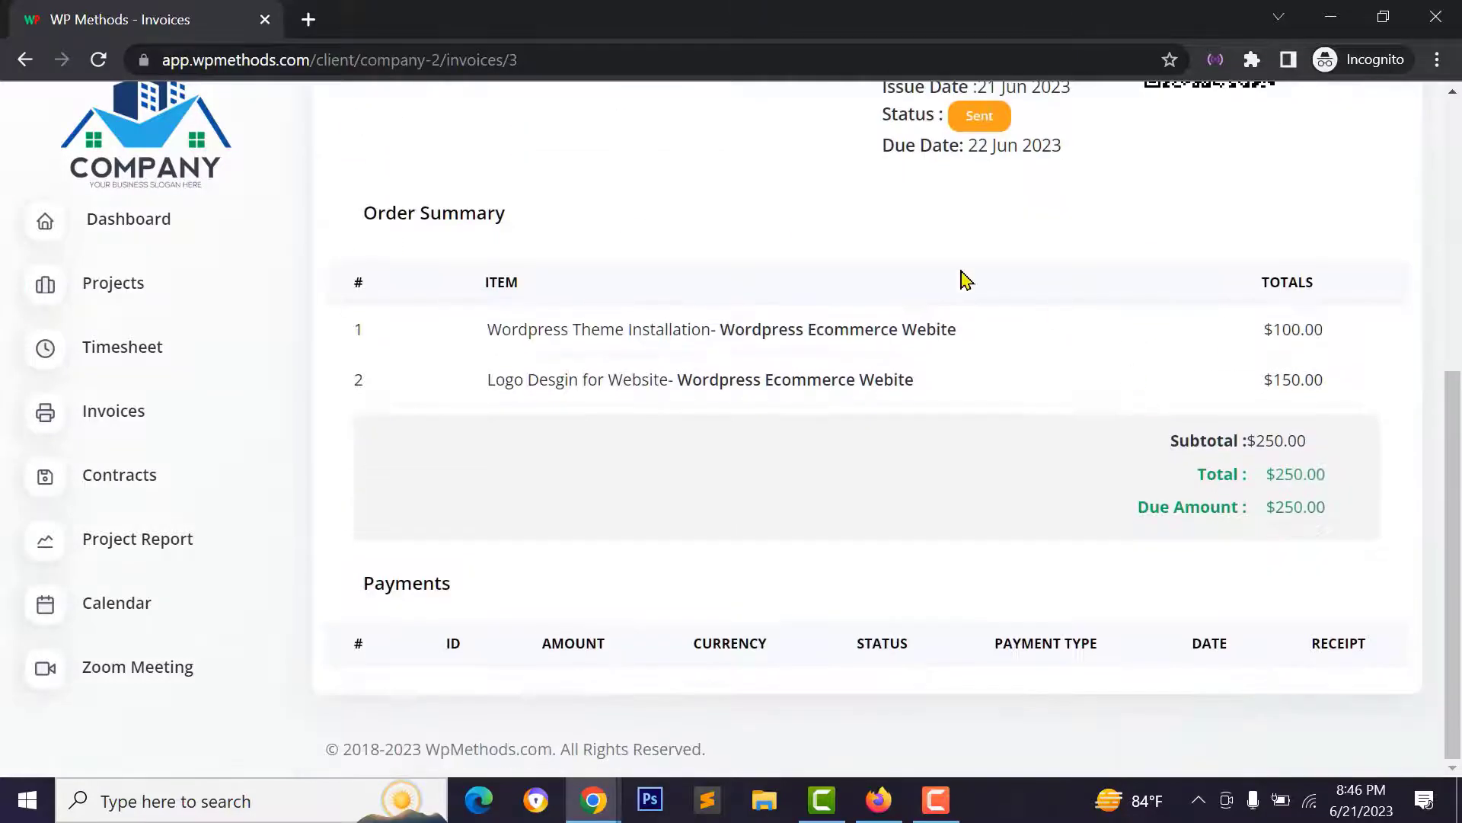
{"action": "scroll", "coordinate": [770, 395], "scroll_direction": "up", "scroll_amount": 5}
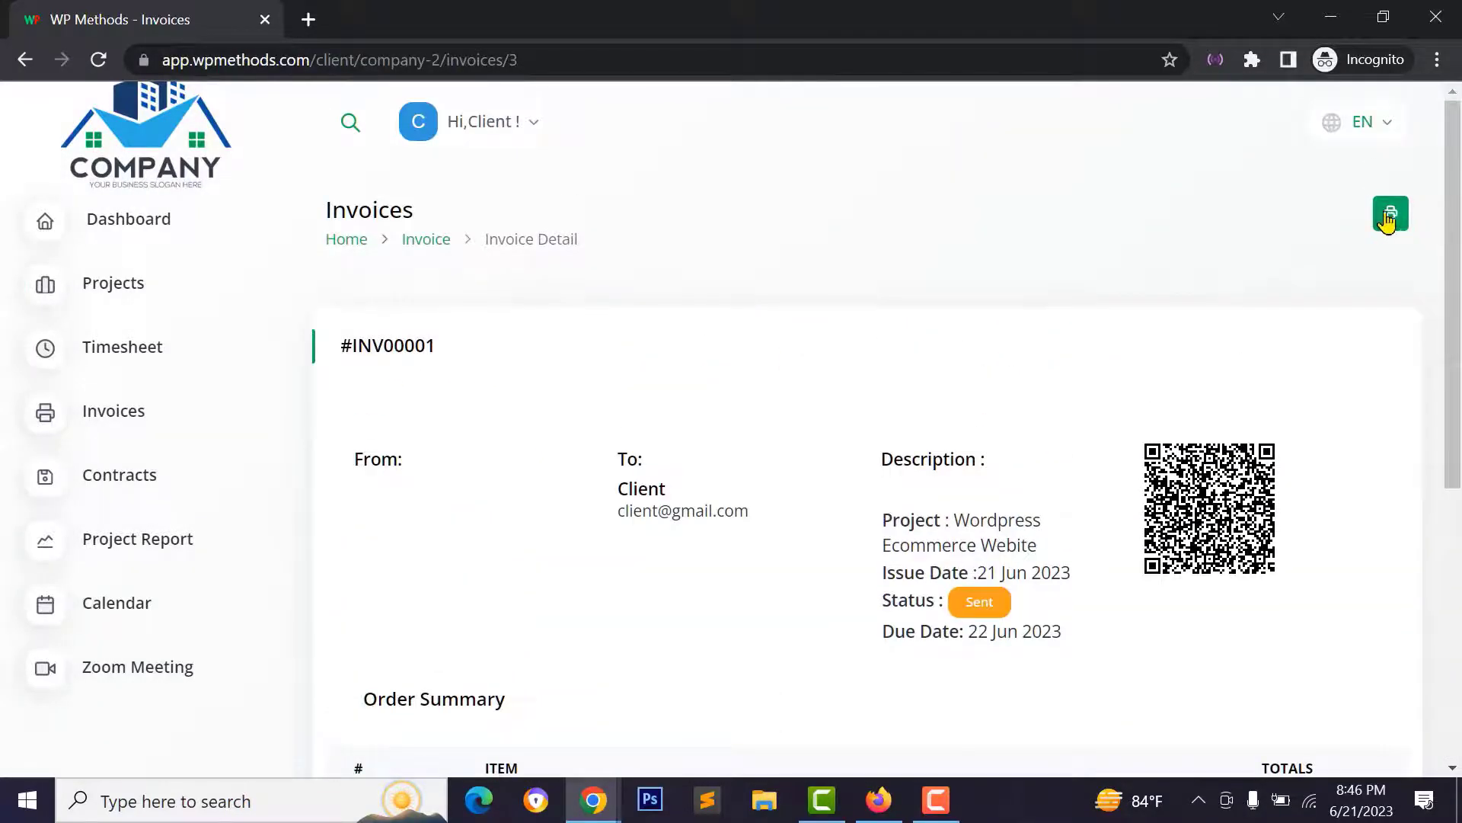
- View the printable invoice showing both items and the $250.00 total, then return
{"action": "left_click", "coordinate": [1391, 215]}
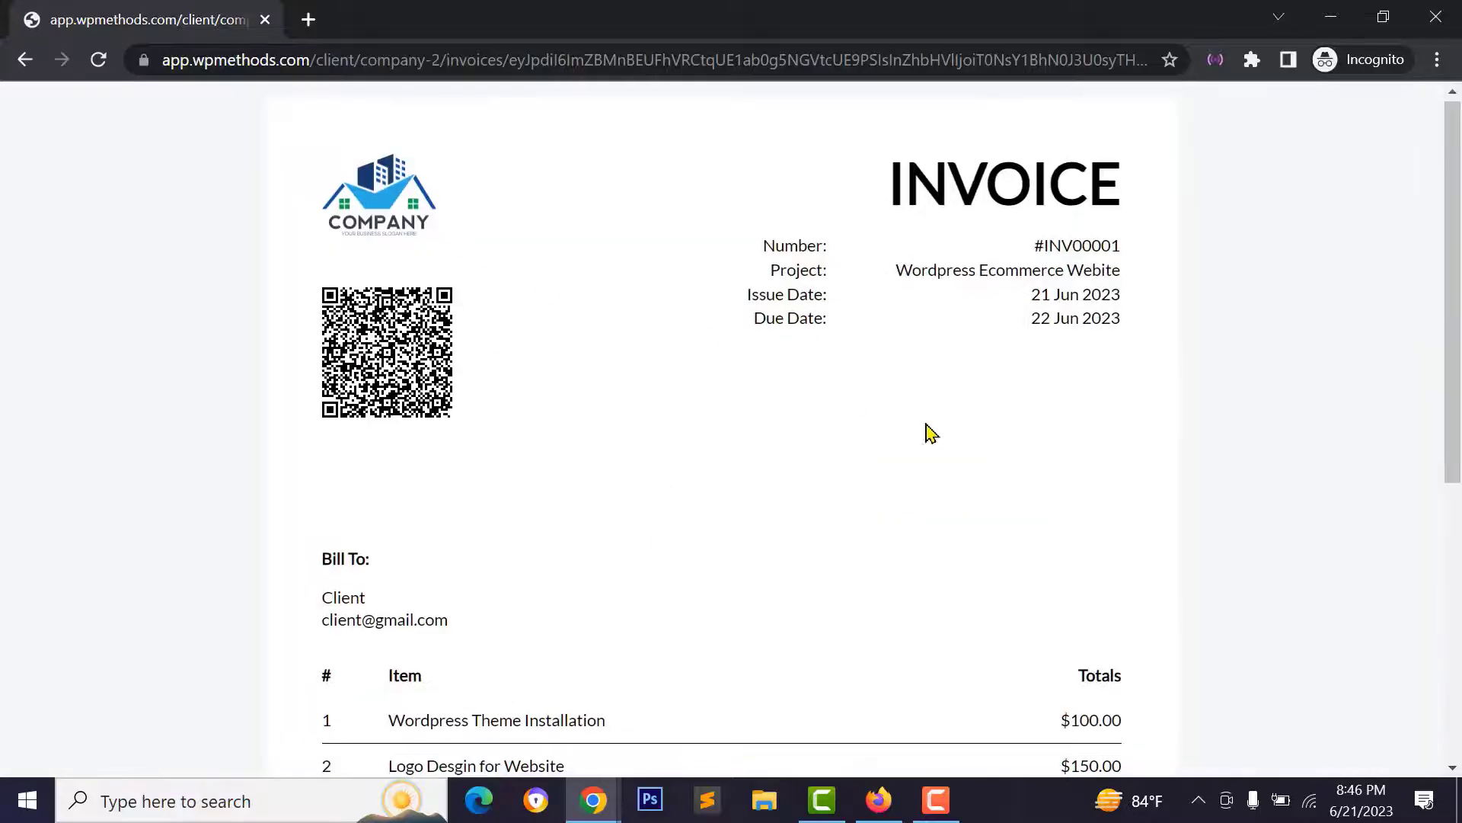
{"action": "scroll", "coordinate": [988, 495], "scroll_direction": "down", "scroll_amount": 5}
{"action": "scroll", "coordinate": [988, 495], "scroll_direction": "up", "scroll_amount": 4}
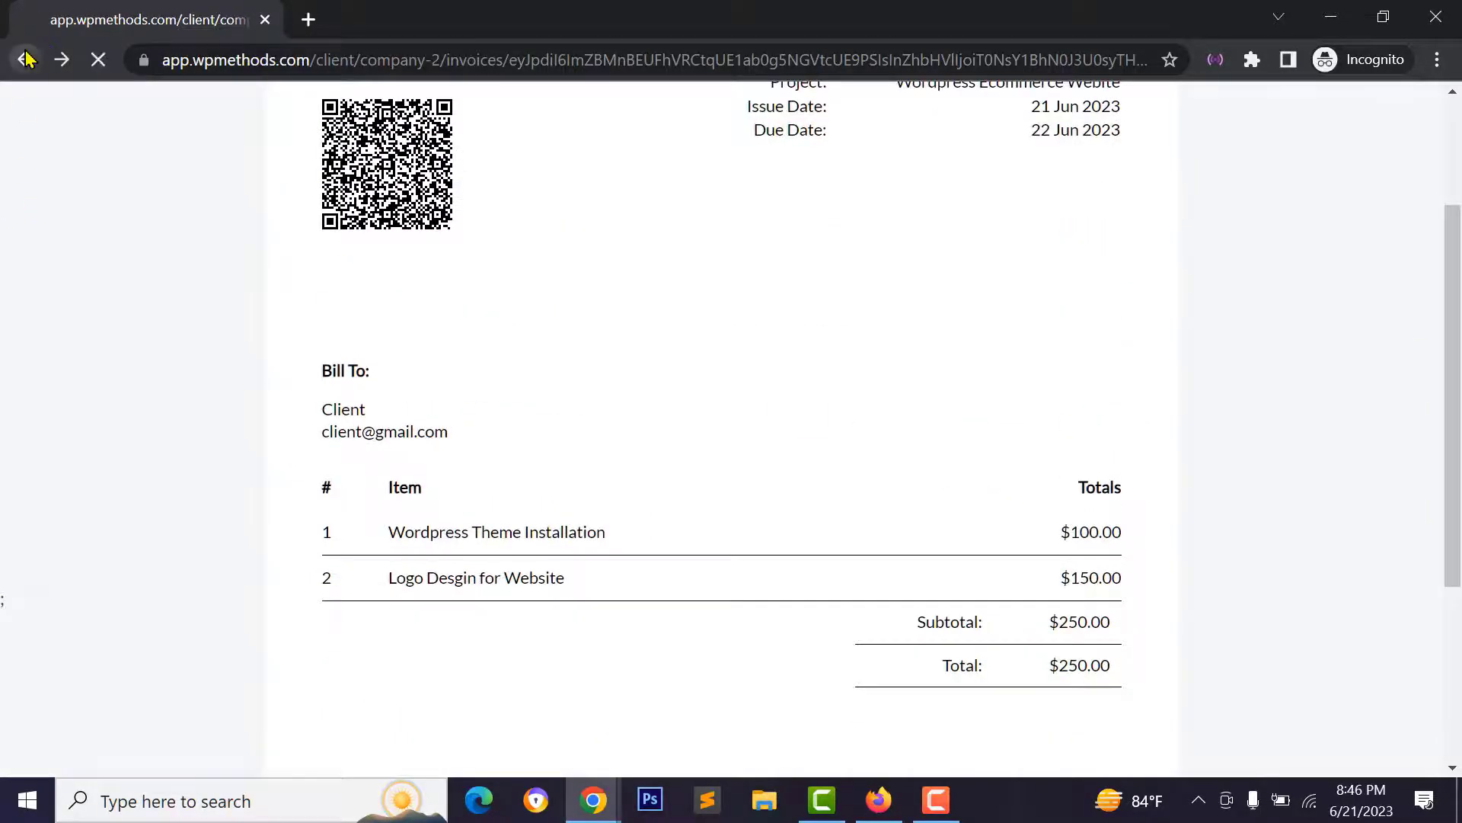
{"action": "left_click", "coordinate": [26, 59]}
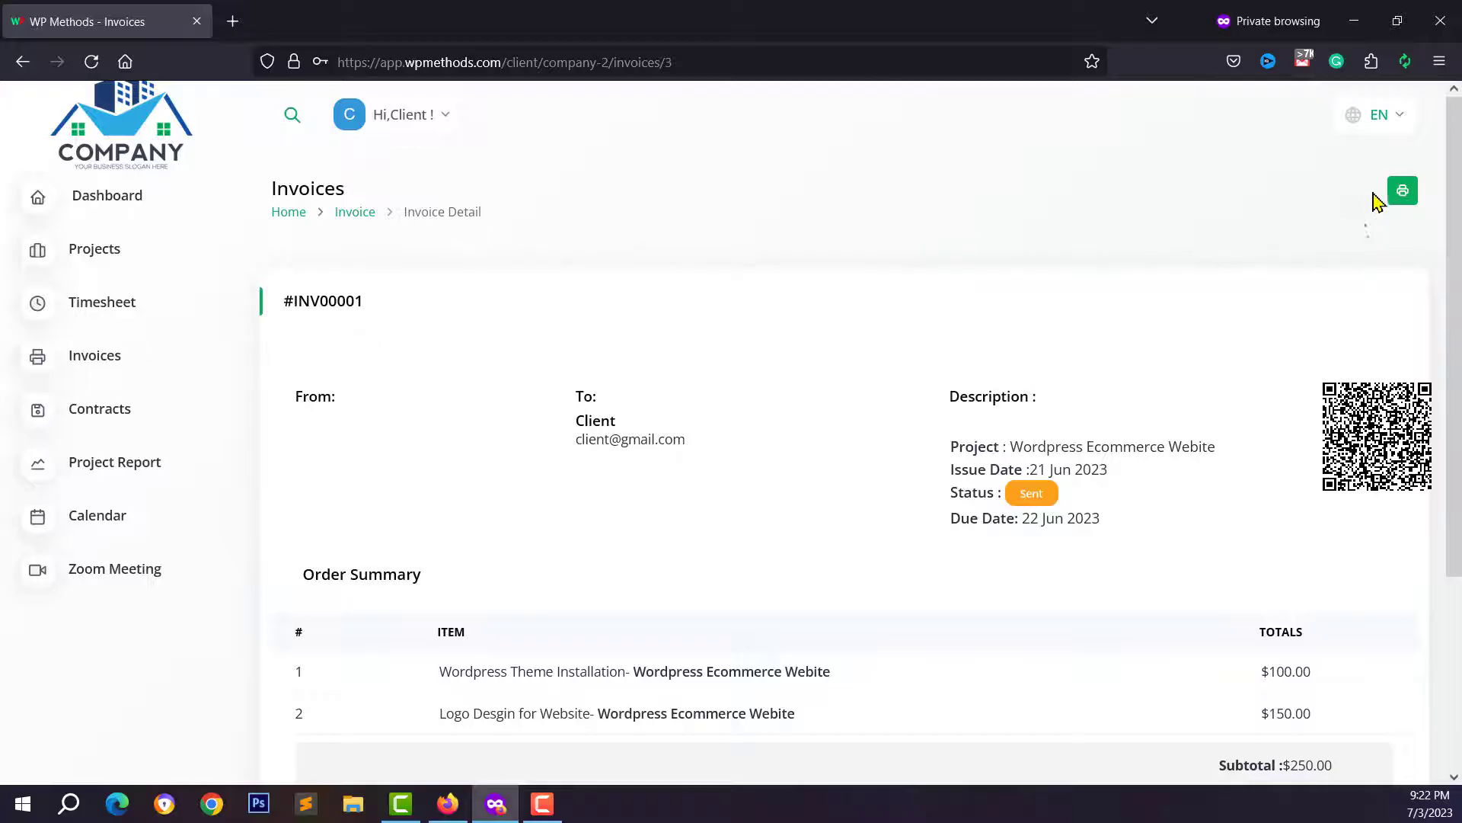
- Open the workspace's Payment Settings, showing USD currency, $ symbol and the disabled gateways
{"action": "left_click", "coordinate": [449, 803]}
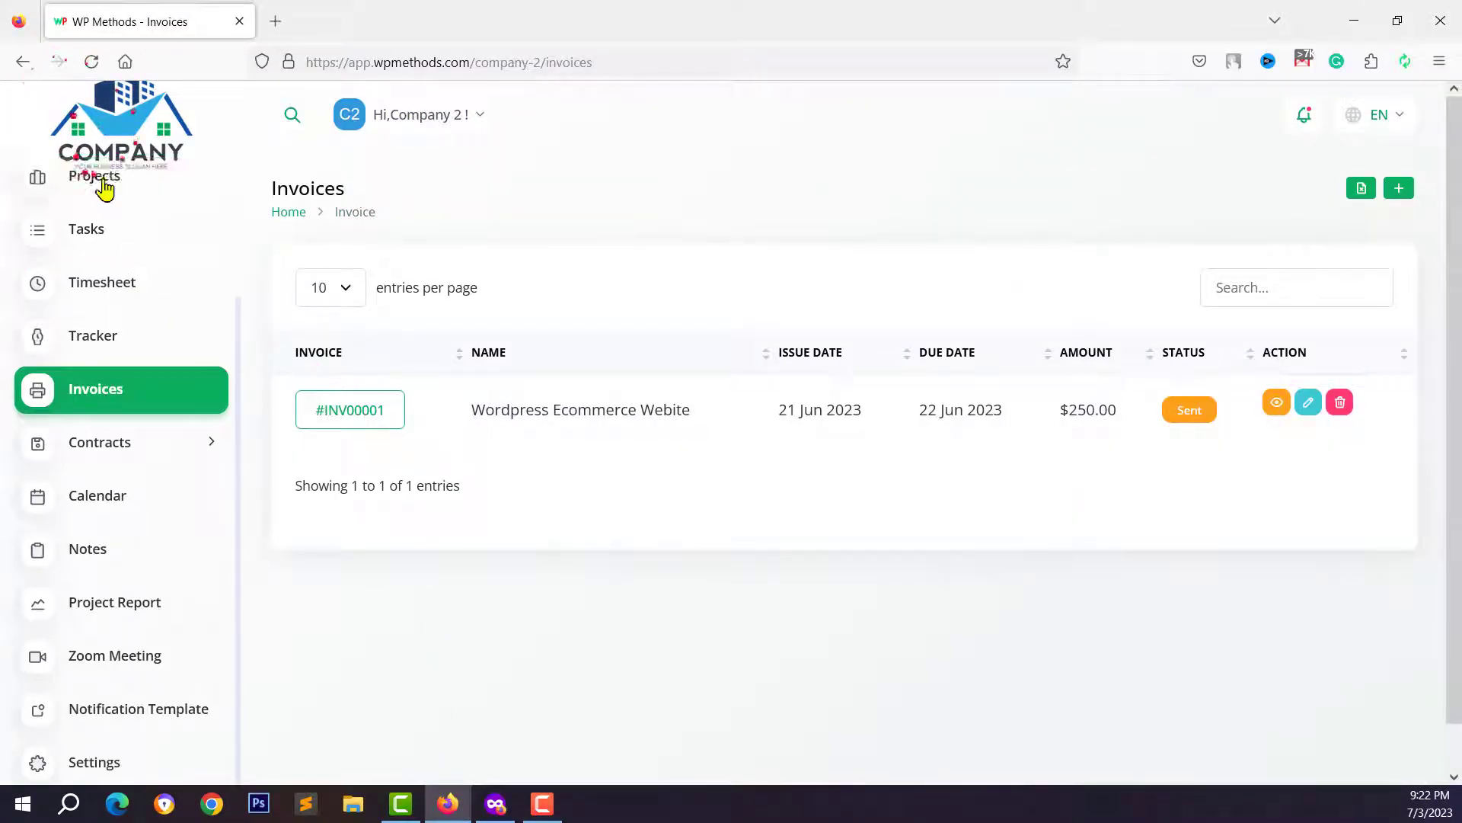
{"action": "scroll", "coordinate": [148, 304], "scroll_direction": "up", "scroll_amount": 1}
{"action": "scroll", "coordinate": [78, 573], "scroll_direction": "down", "scroll_amount": 2}
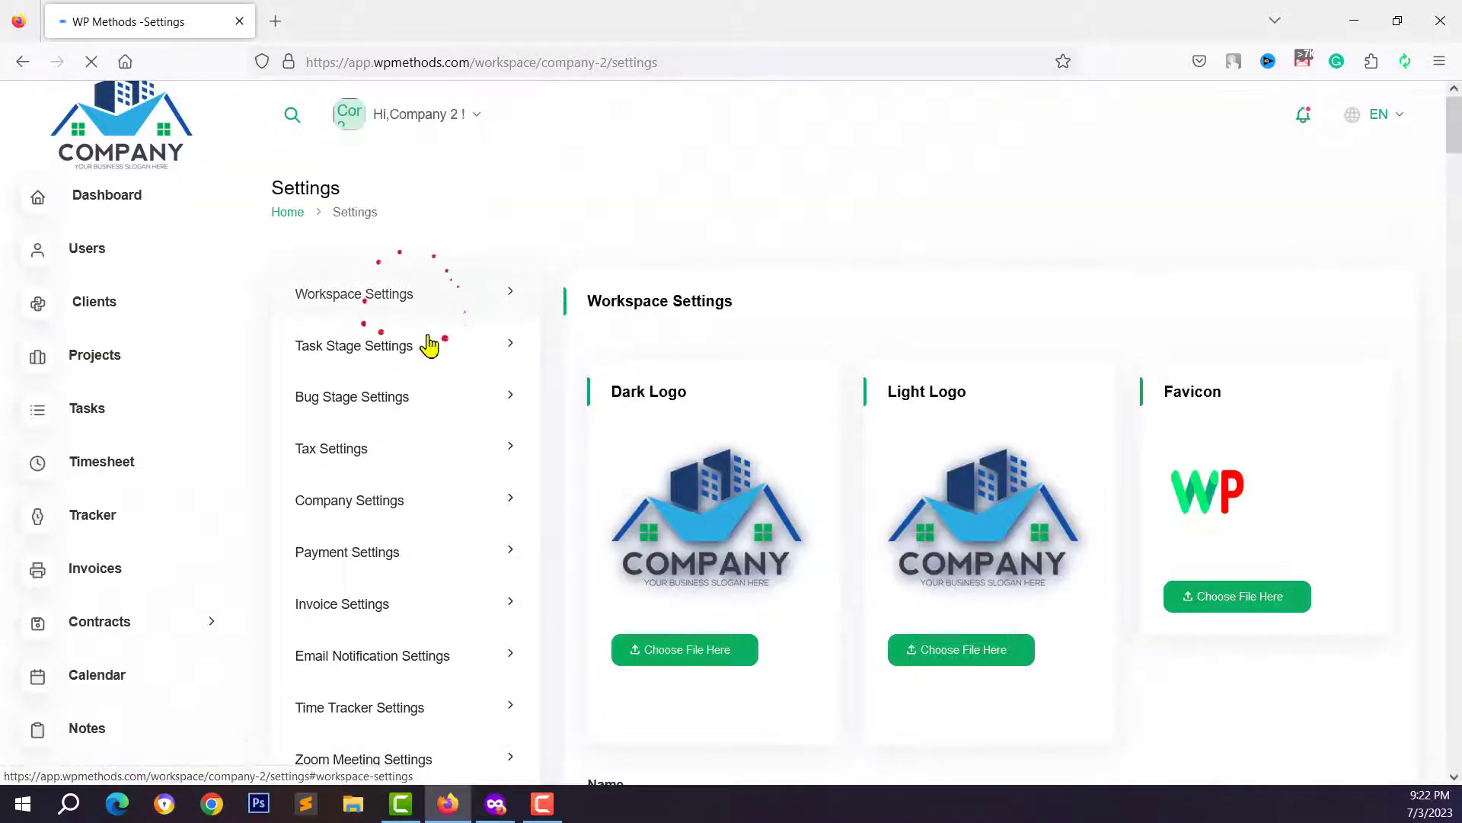
{"action": "scroll", "coordinate": [392, 568], "scroll_direction": "down", "scroll_amount": 3}
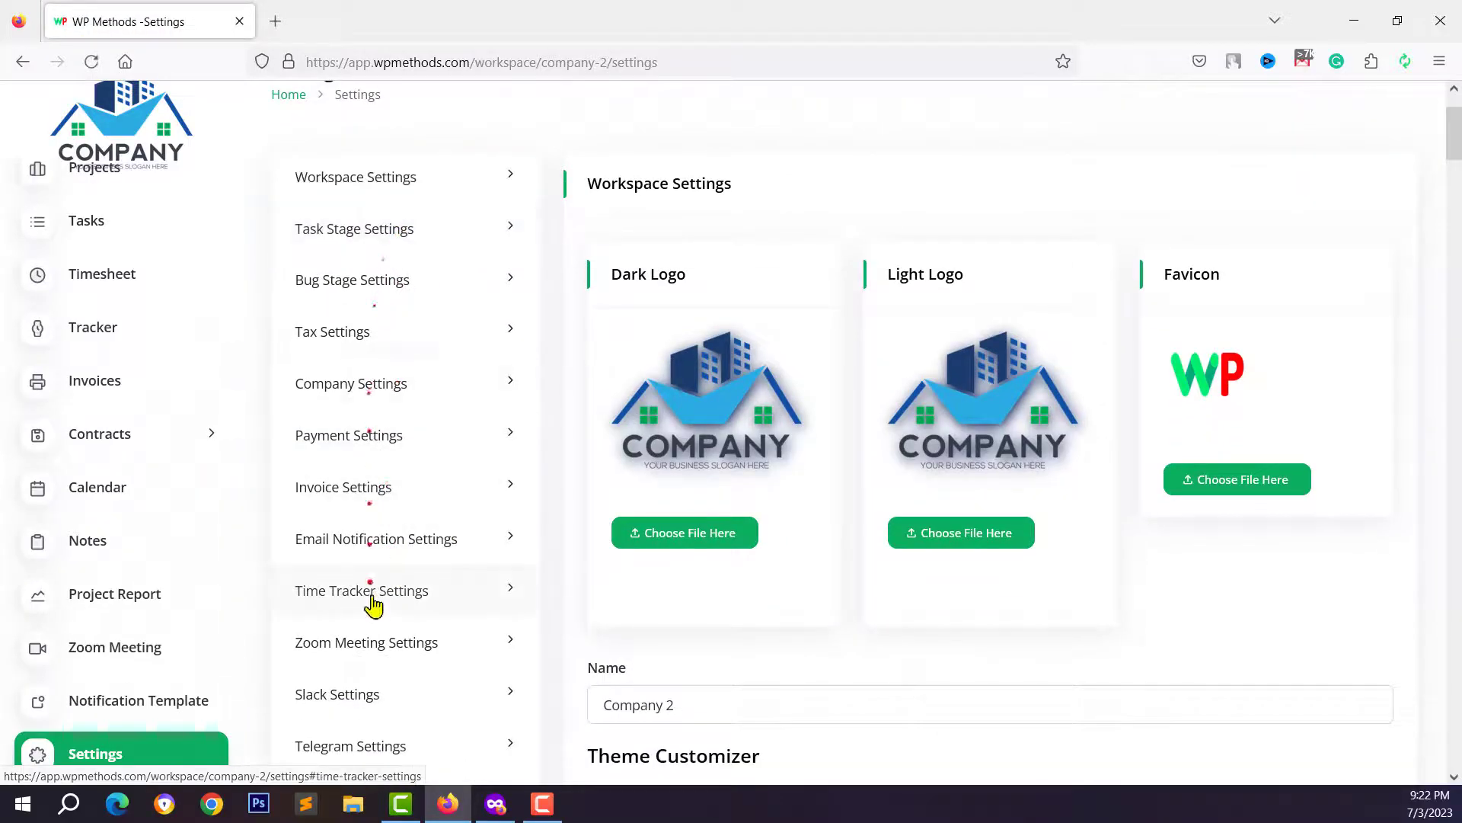
{"action": "scroll", "coordinate": [359, 431], "scroll_direction": "down", "scroll_amount": 5}
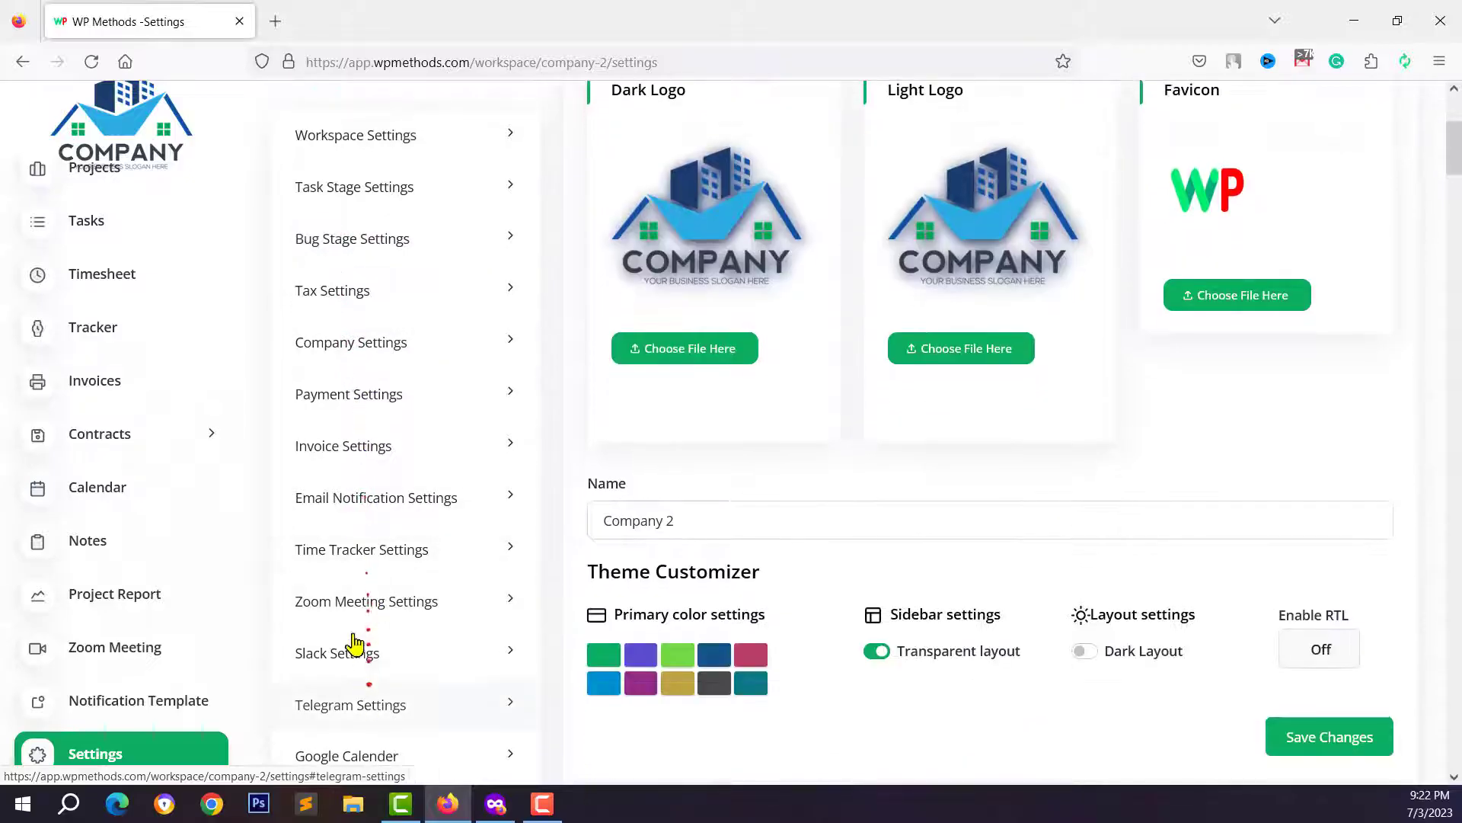
{"action": "left_click", "coordinate": [318, 410]}
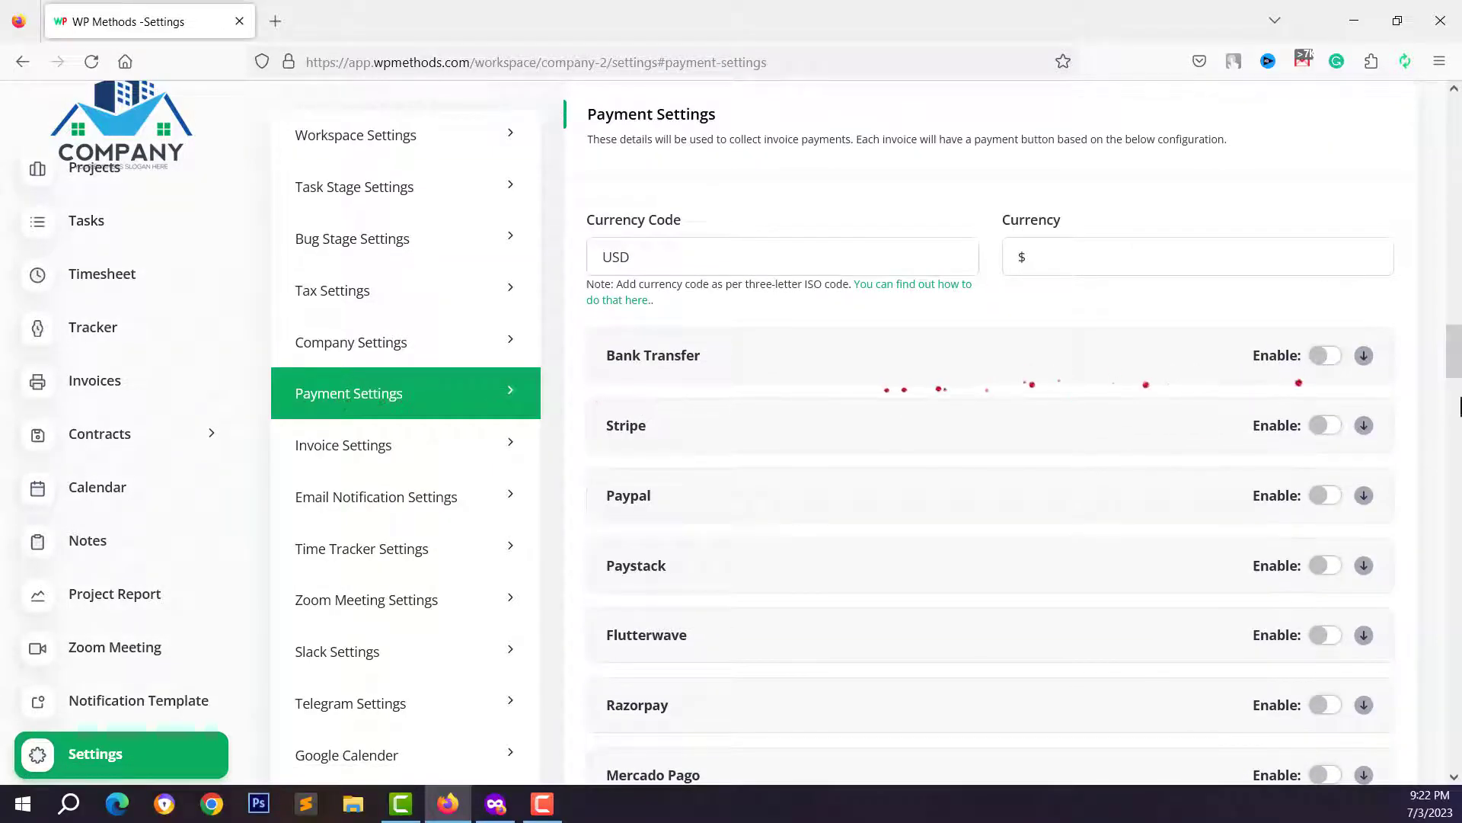
{"action": "scroll", "coordinate": [1333, 464], "scroll_direction": "down", "scroll_amount": 2}
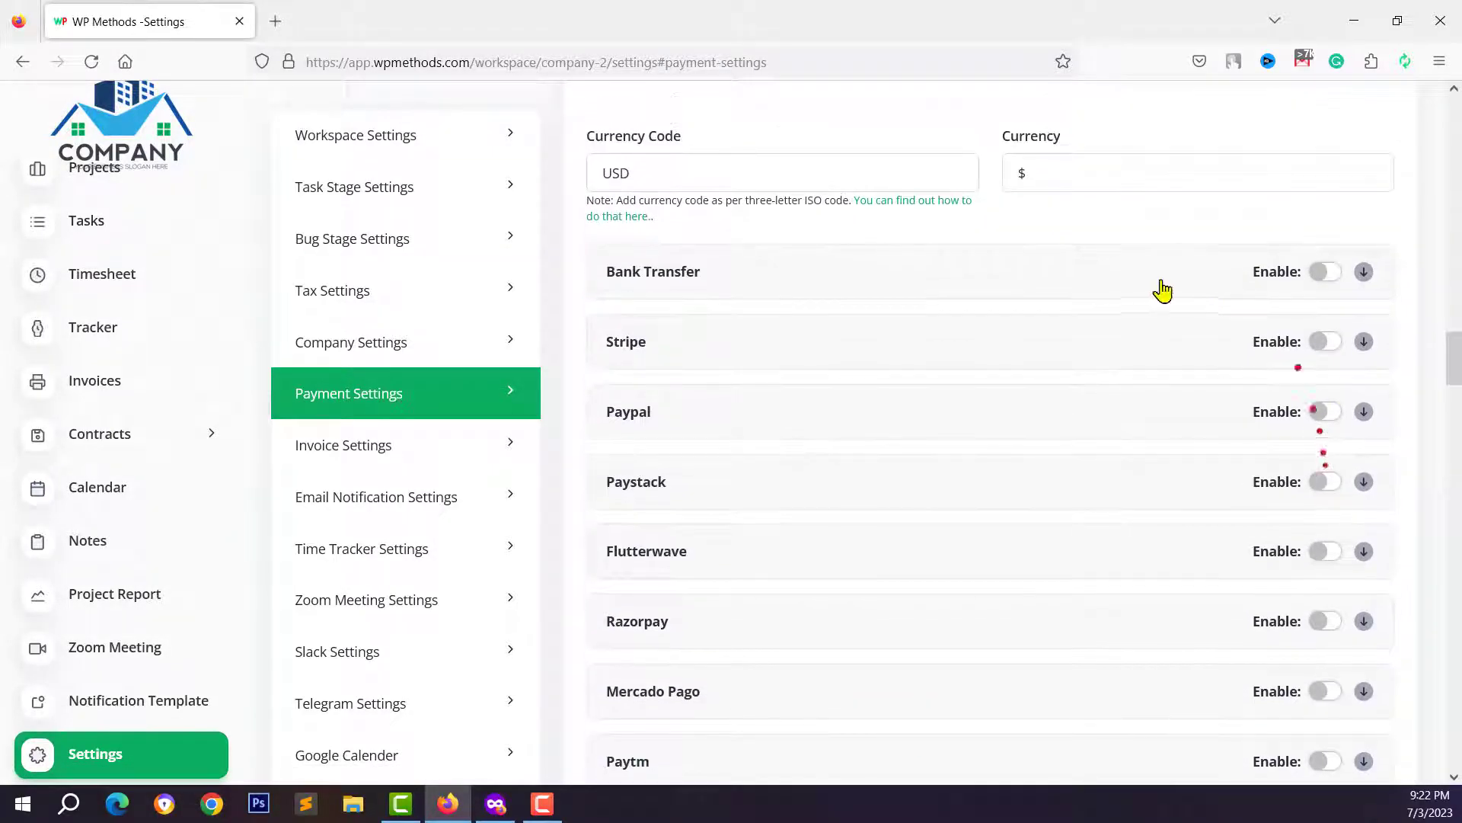
- Enable Bank Transfer and enter the Demo Bank name and account in Bank Details
{"action": "left_click", "coordinate": [1328, 274]}
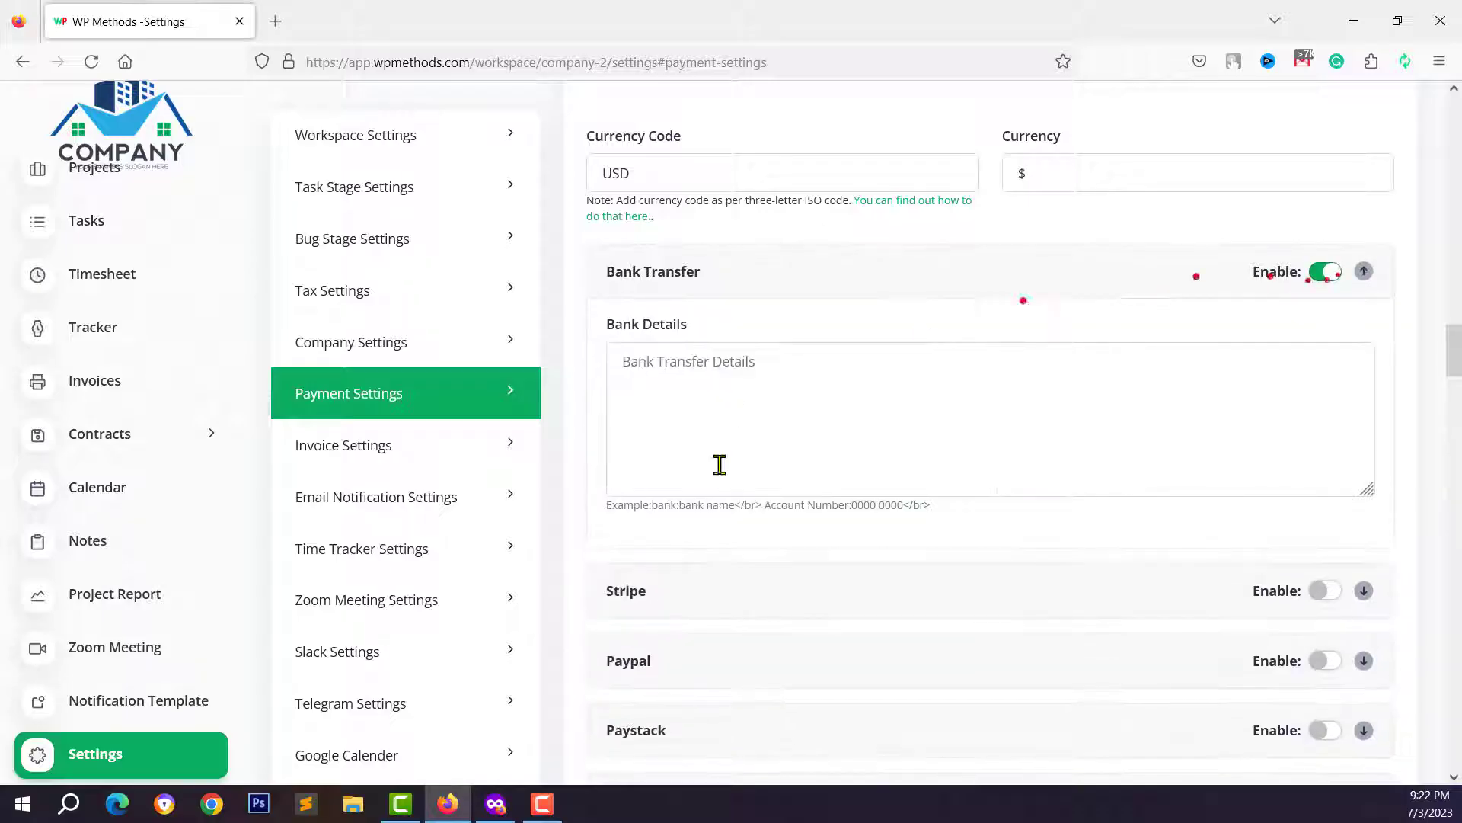
{"action": "left_click", "coordinate": [720, 385]}
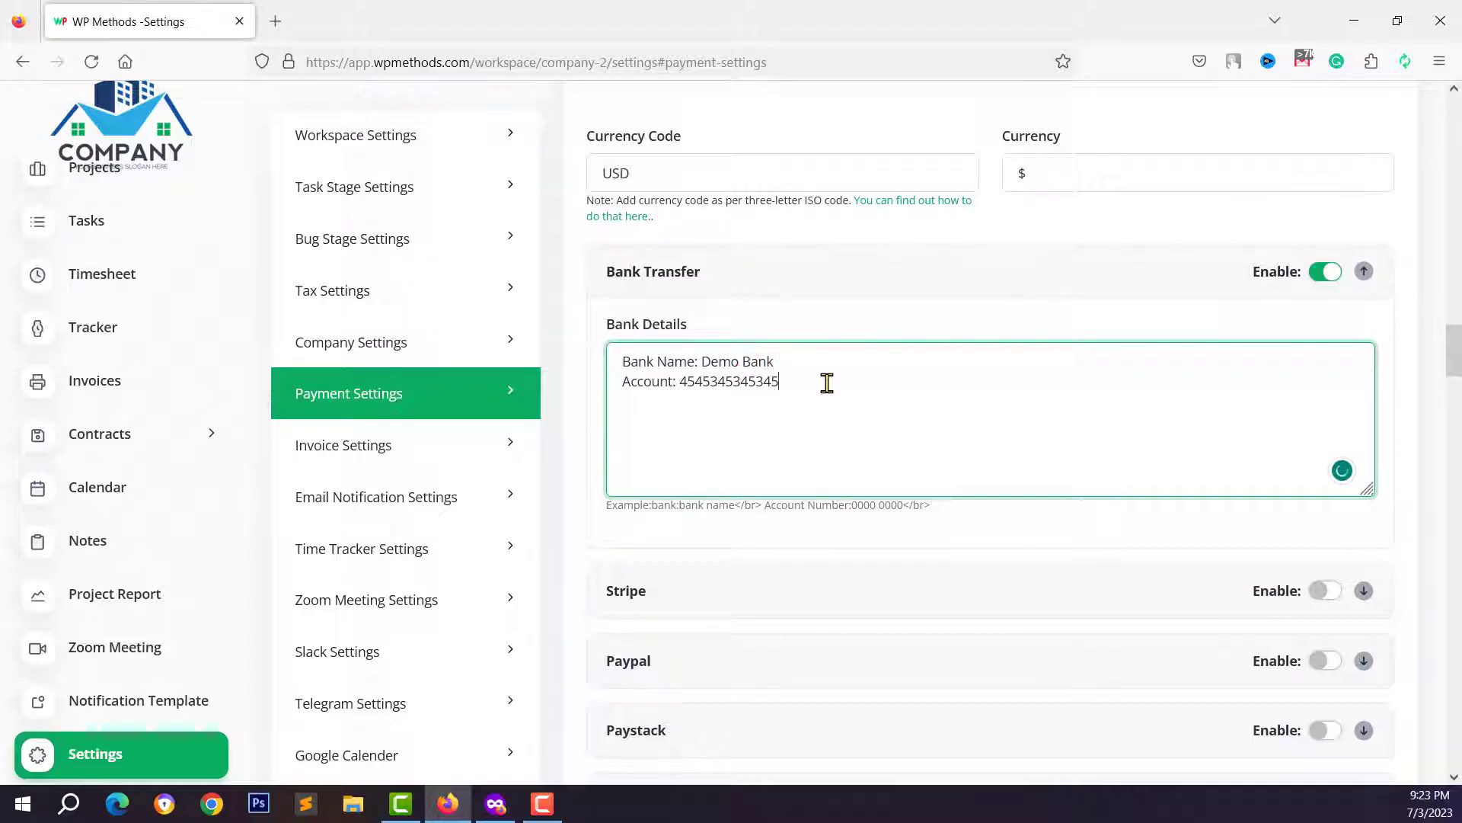
{"action": "scroll", "coordinate": [826, 382], "scroll_direction": "down", "scroll_amount": 3}
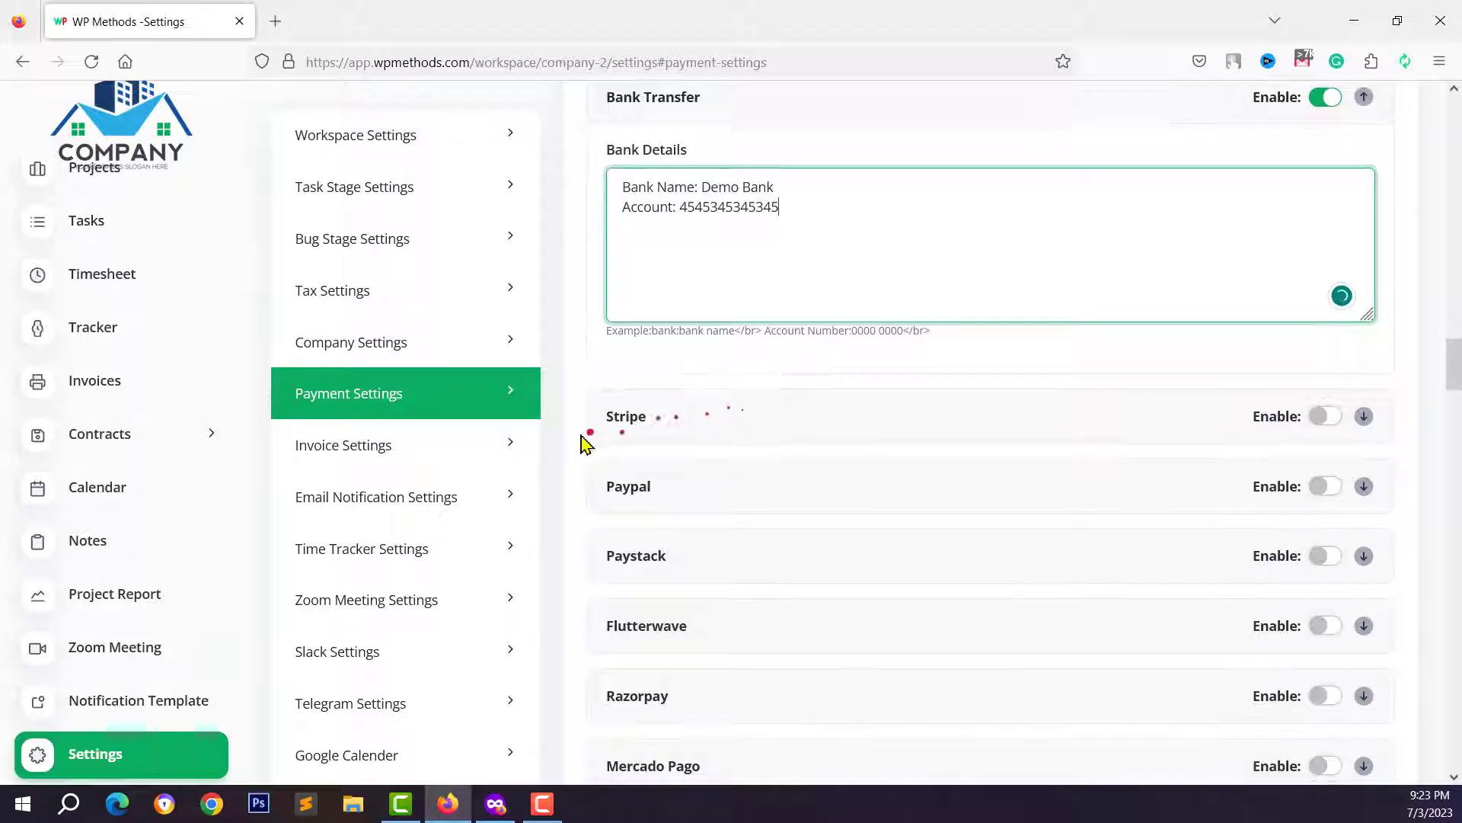
{"action": "scroll", "coordinate": [609, 404], "scroll_direction": "down", "scroll_amount": 1}
- Enable Stripe payments, leaving the Stripe Key field ready for input
{"action": "left_click", "coordinate": [1323, 356]}
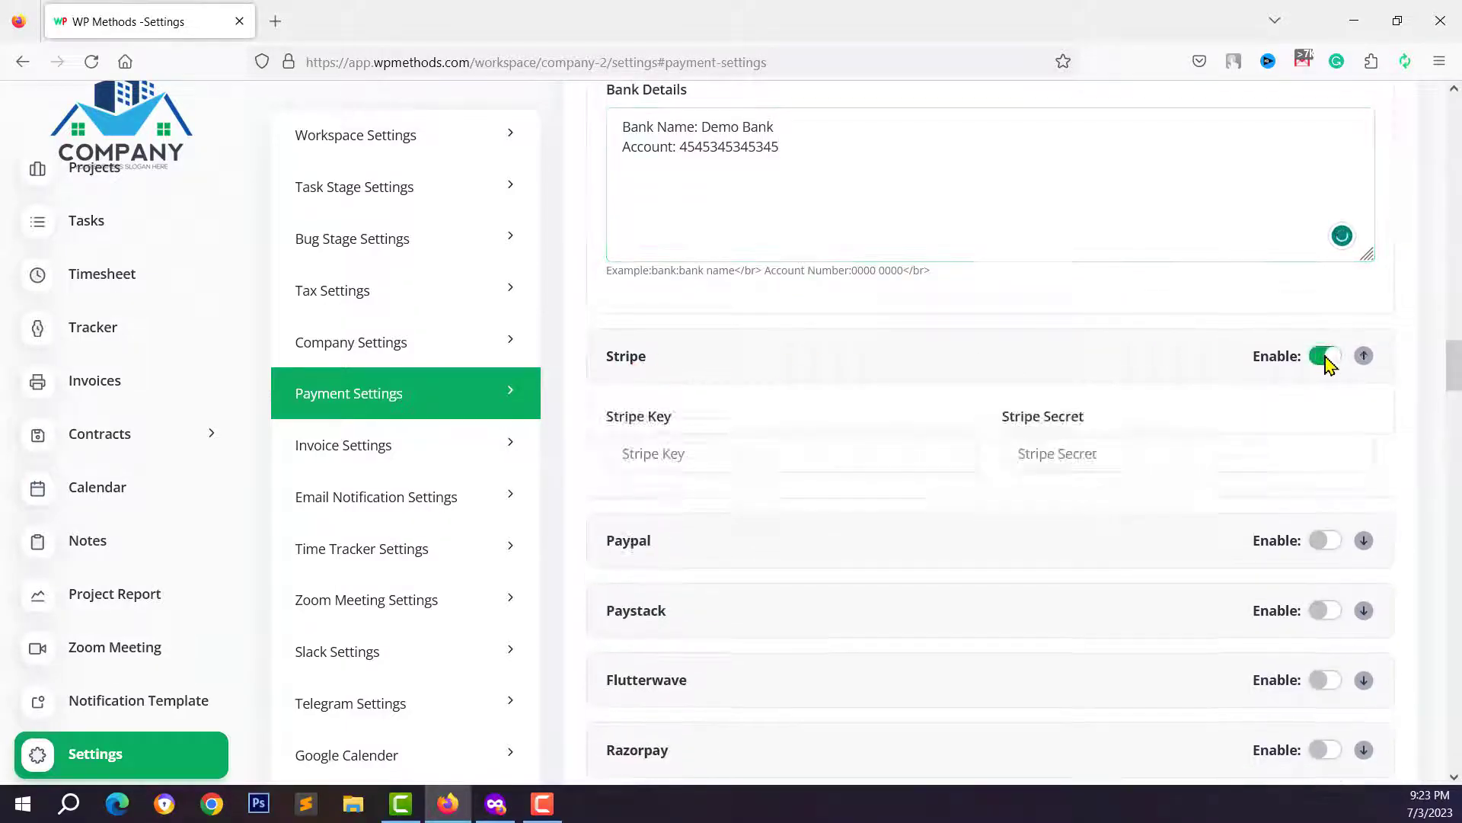
{"action": "left_click", "coordinate": [1329, 358]}
{"action": "left_click", "coordinate": [1323, 358]}
{"action": "left_click", "coordinate": [869, 455]}
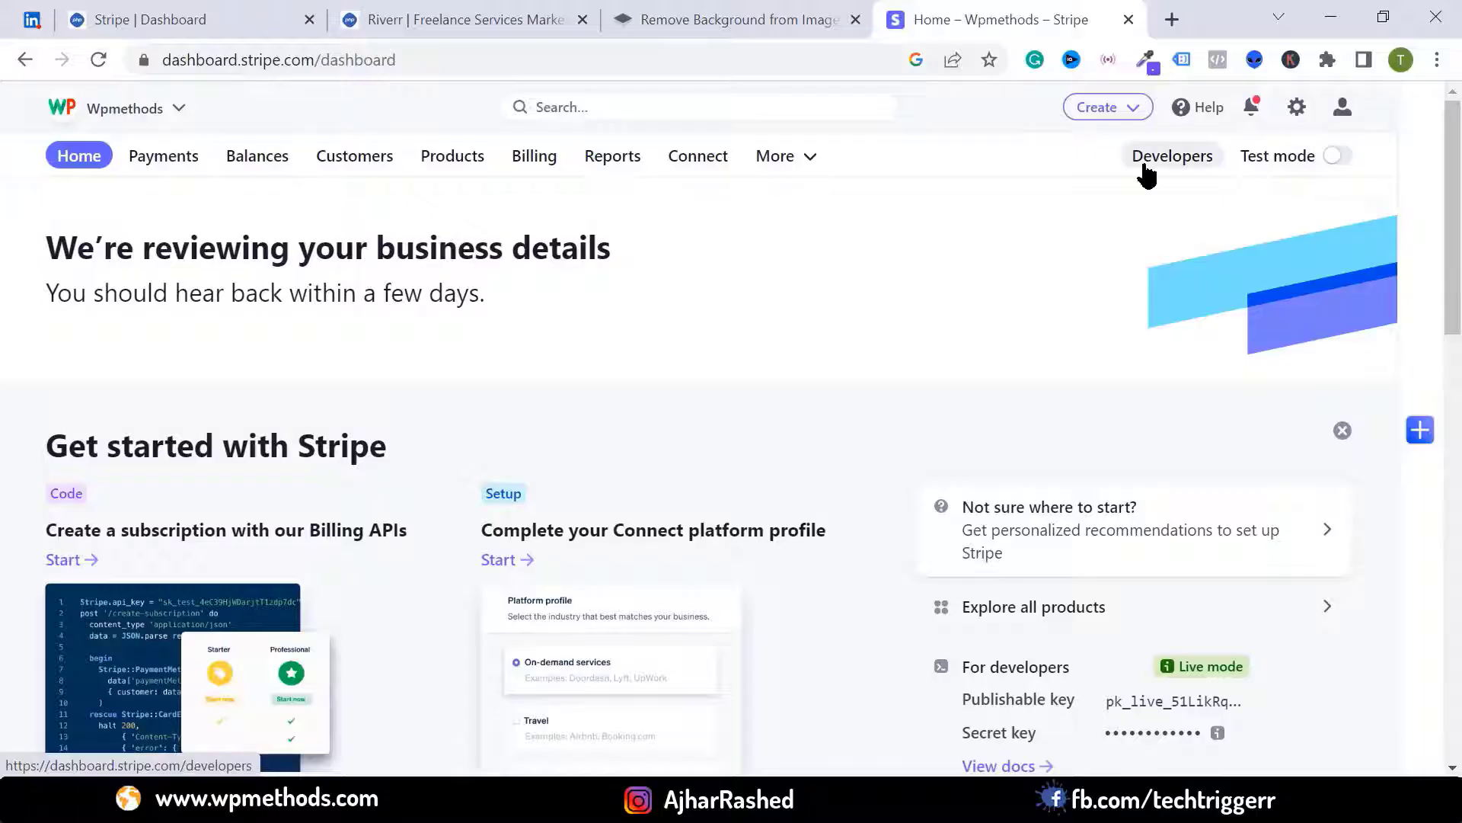
- Copy the publishable key from Stripe's Developers > API keys into Taskly's Stripe Key
{"action": "left_click", "coordinate": [1144, 164]}
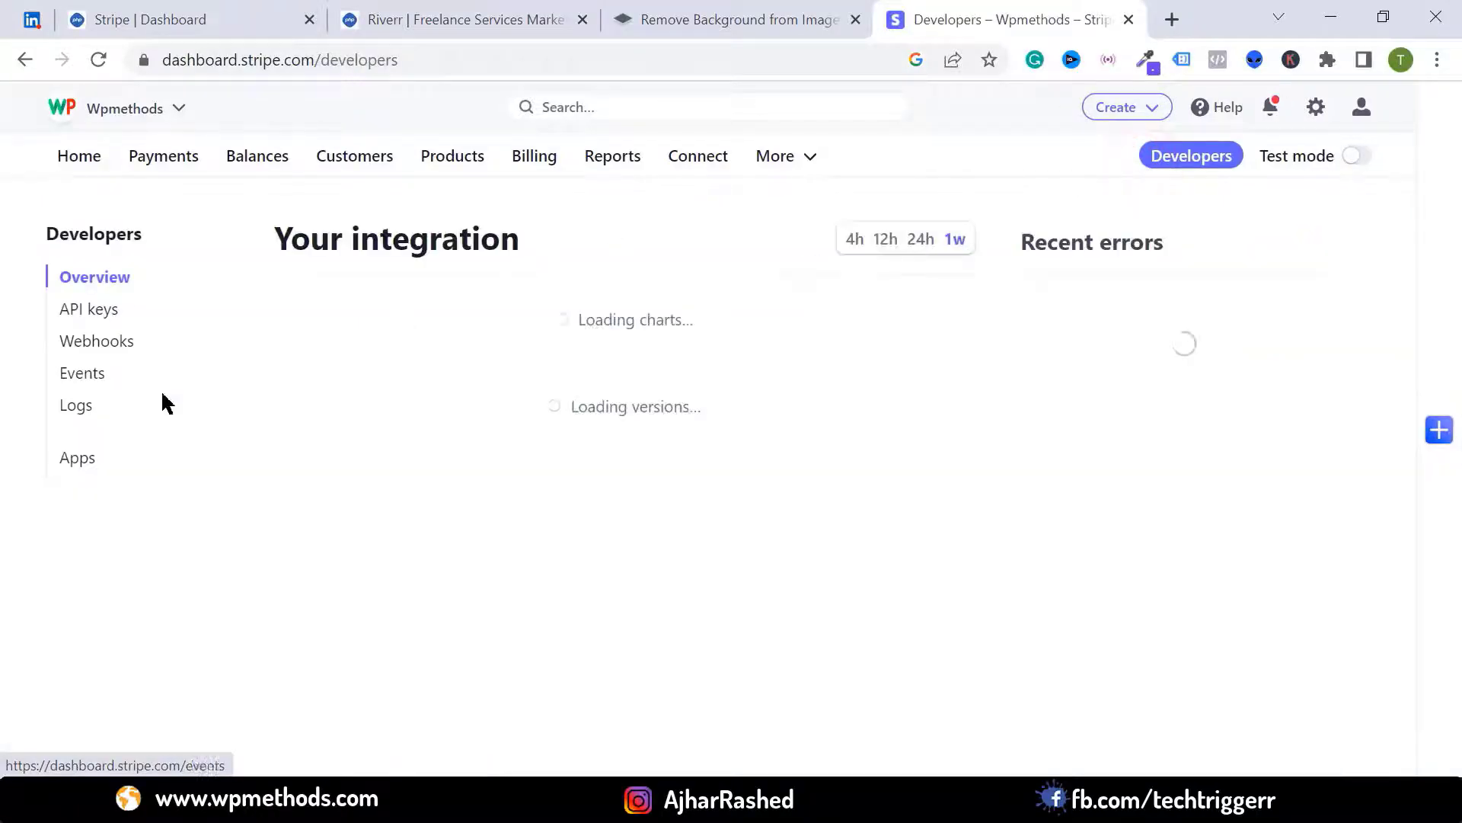
{"action": "left_click", "coordinate": [84, 310]}
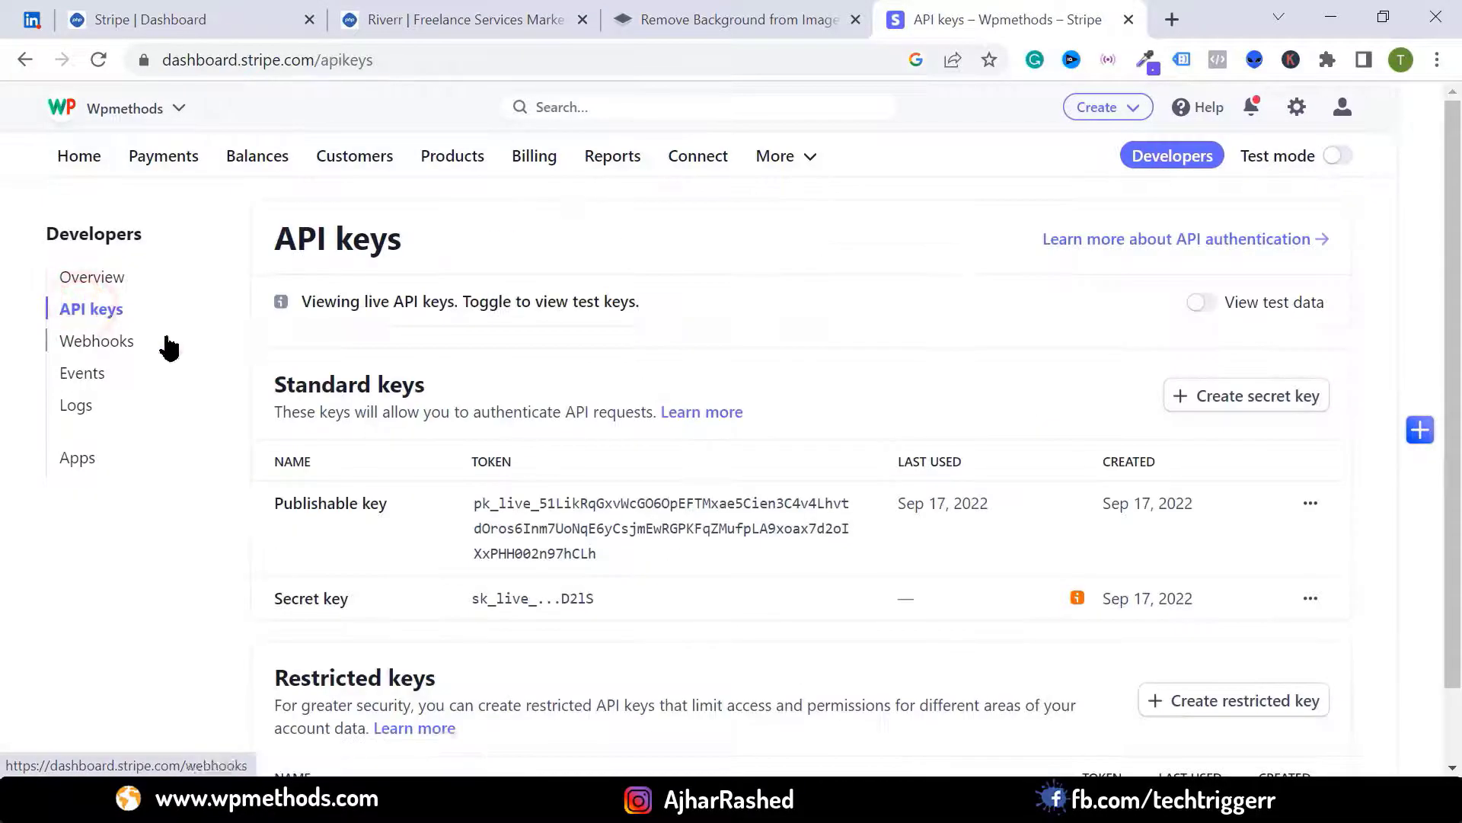
{"action": "scroll", "coordinate": [712, 477], "scroll_direction": "down", "scroll_amount": 1}
{"action": "left_click", "coordinate": [712, 478]}
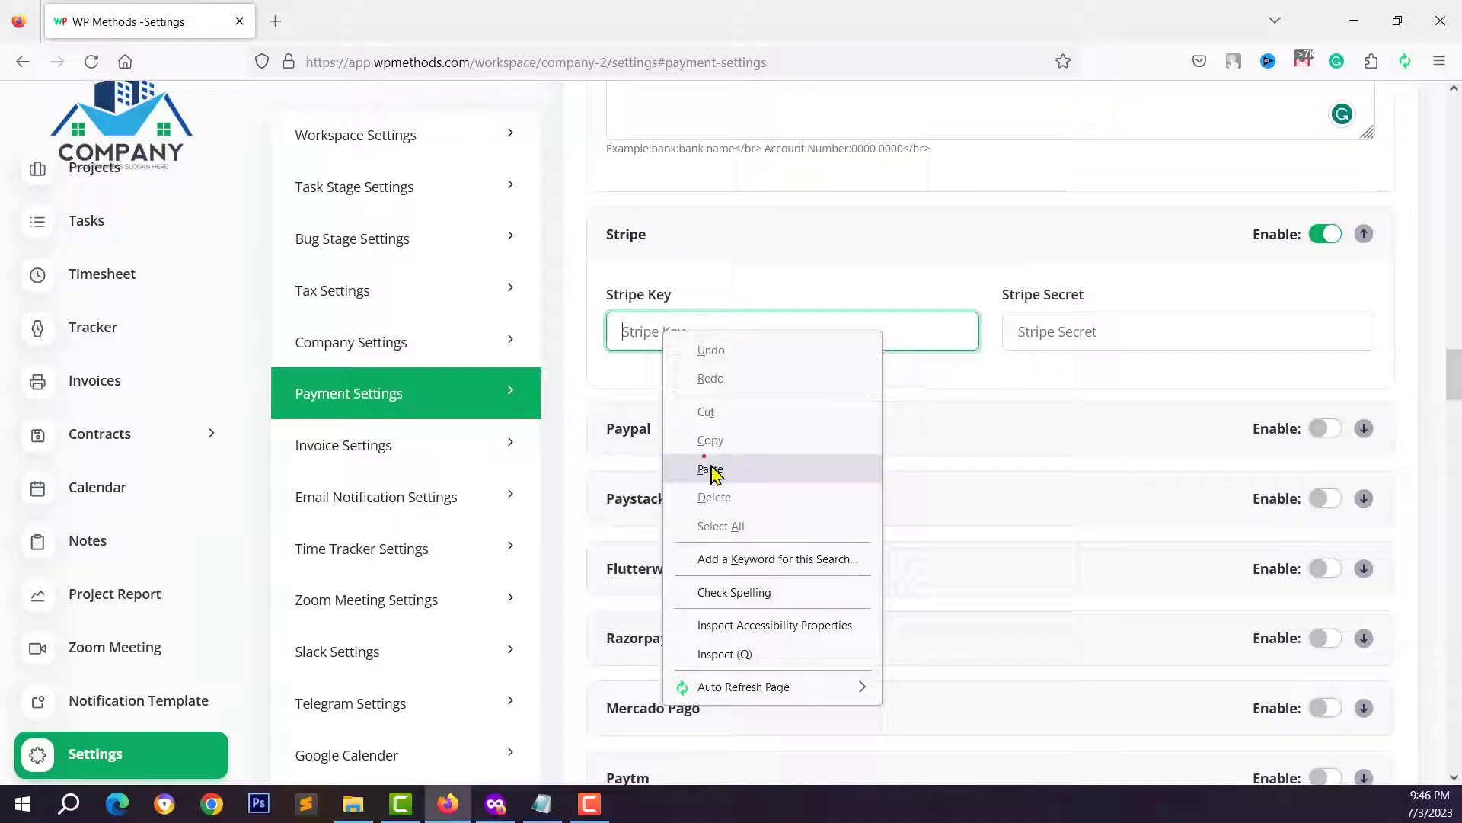
{"action": "left_click", "coordinate": [711, 470]}
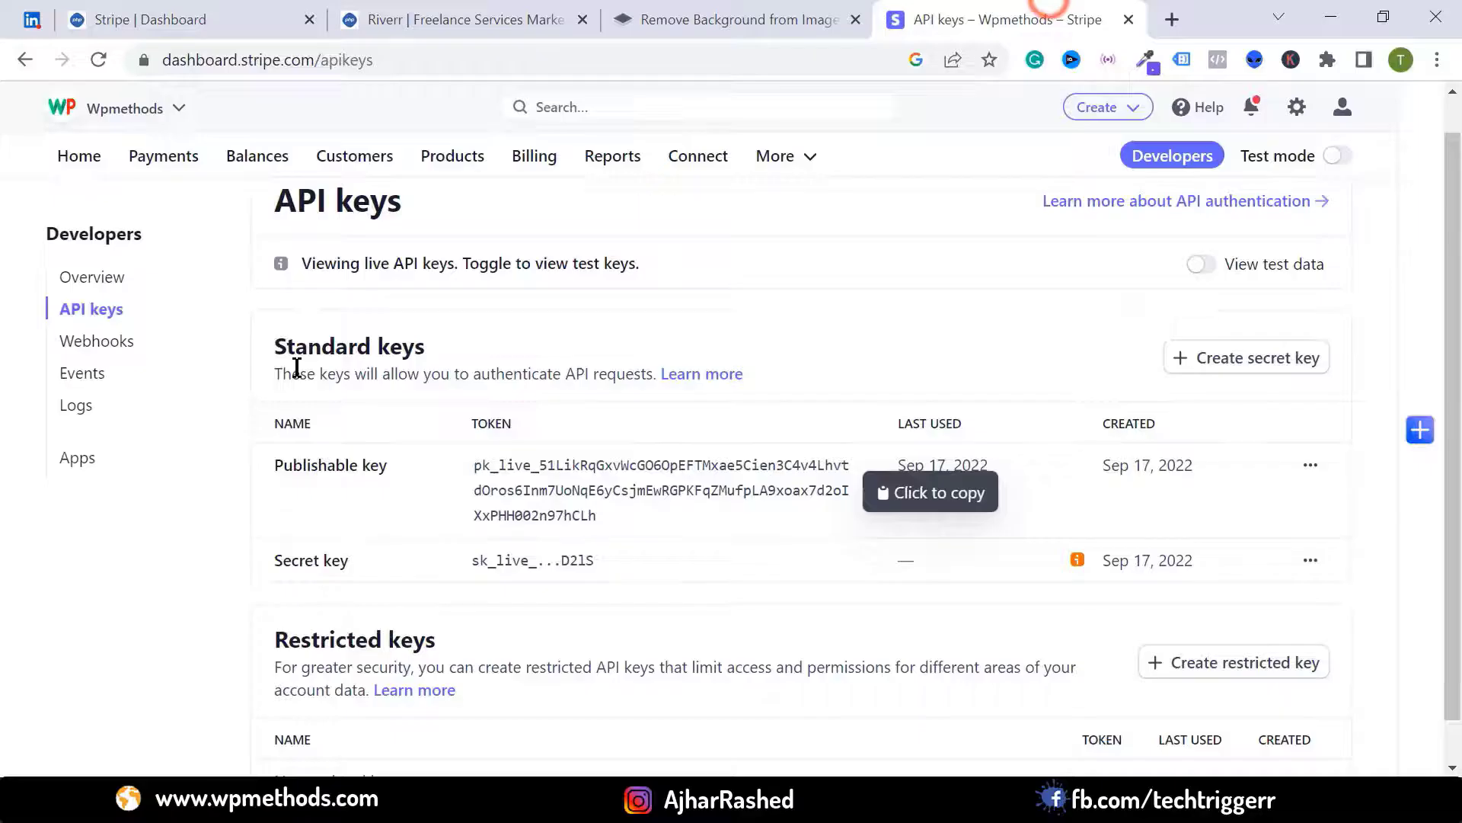
- Roll Stripe's secret key to generate a new one and copy it for Stripe Secret
{"action": "scroll", "coordinate": [415, 538], "scroll_direction": "down", "scroll_amount": 1}
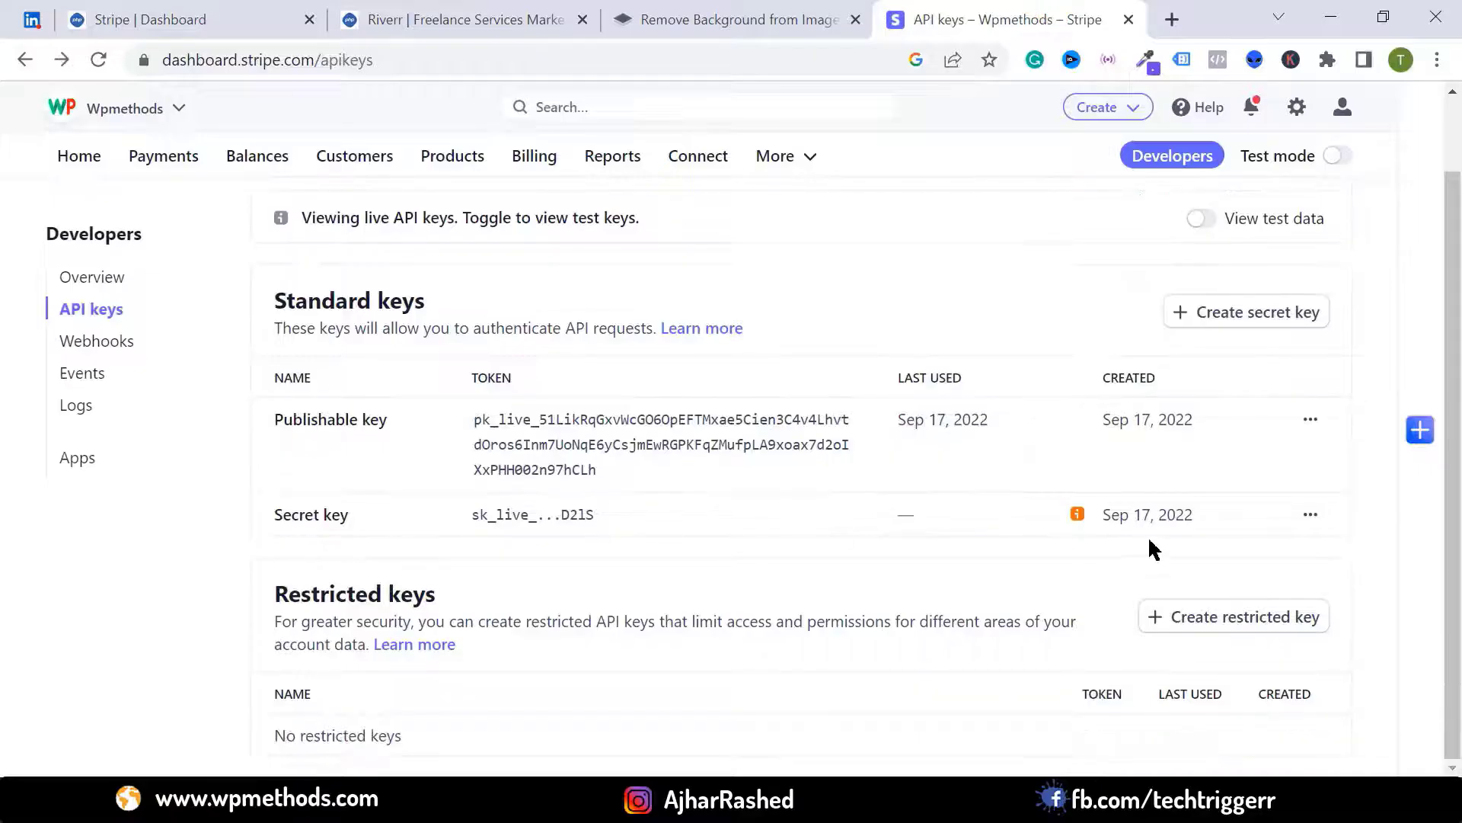
{"action": "left_click", "coordinate": [1312, 516]}
{"action": "left_click", "coordinate": [1215, 561]}
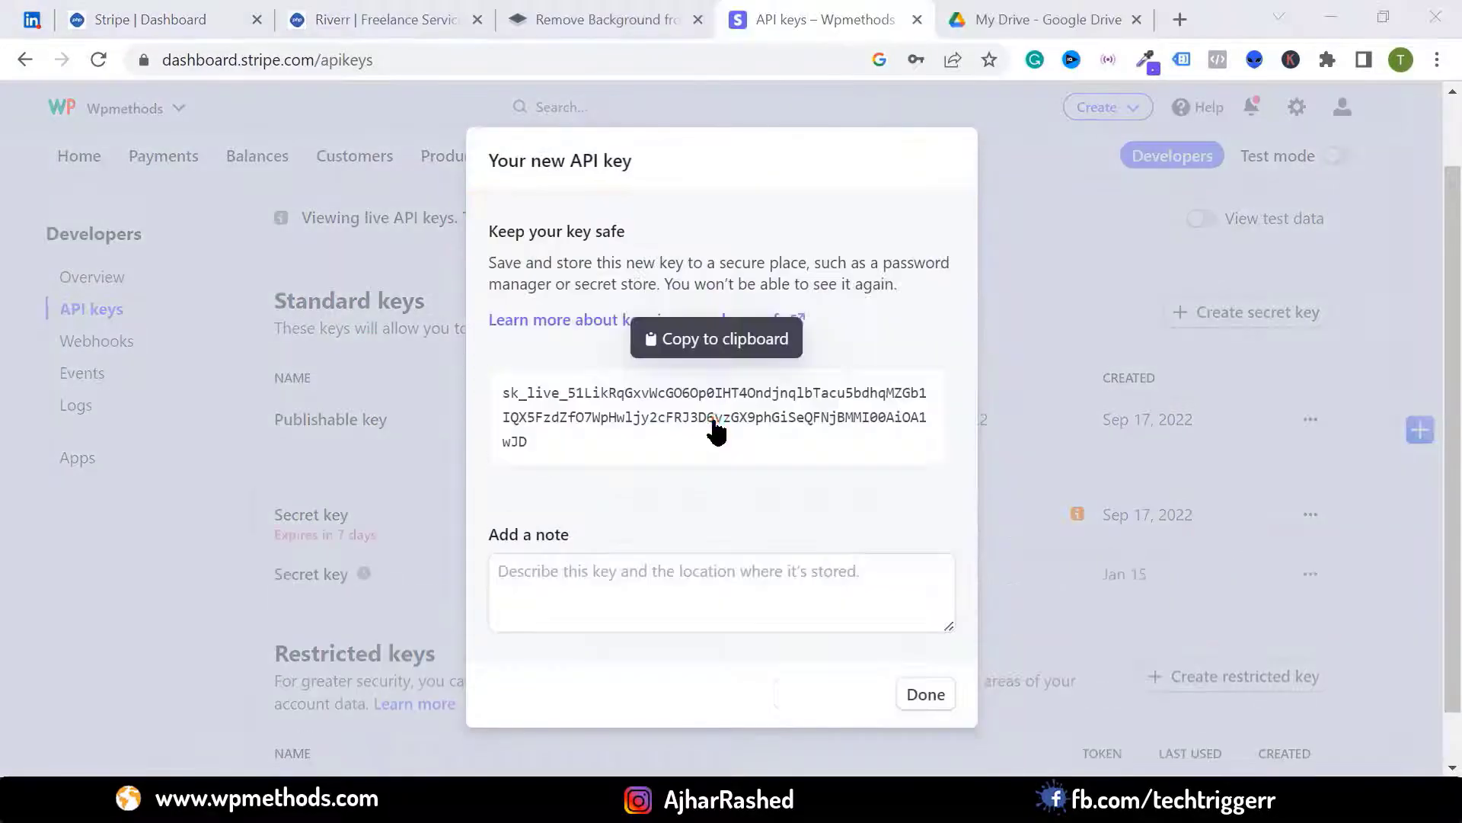
{"action": "left_click", "coordinate": [714, 420]}
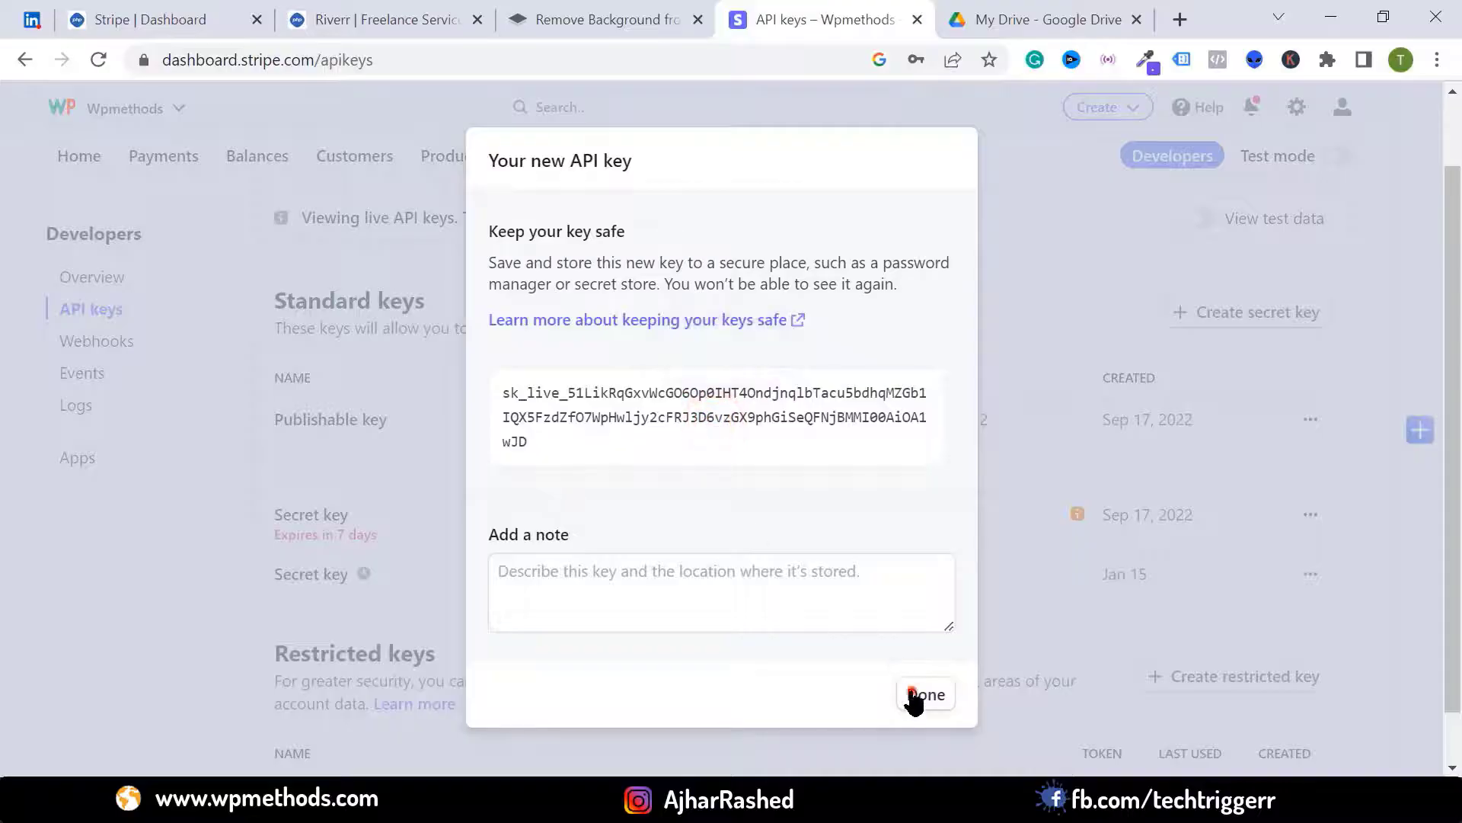
{"action": "left_click", "coordinate": [921, 694]}
{"action": "left_click", "coordinate": [1047, 328]}
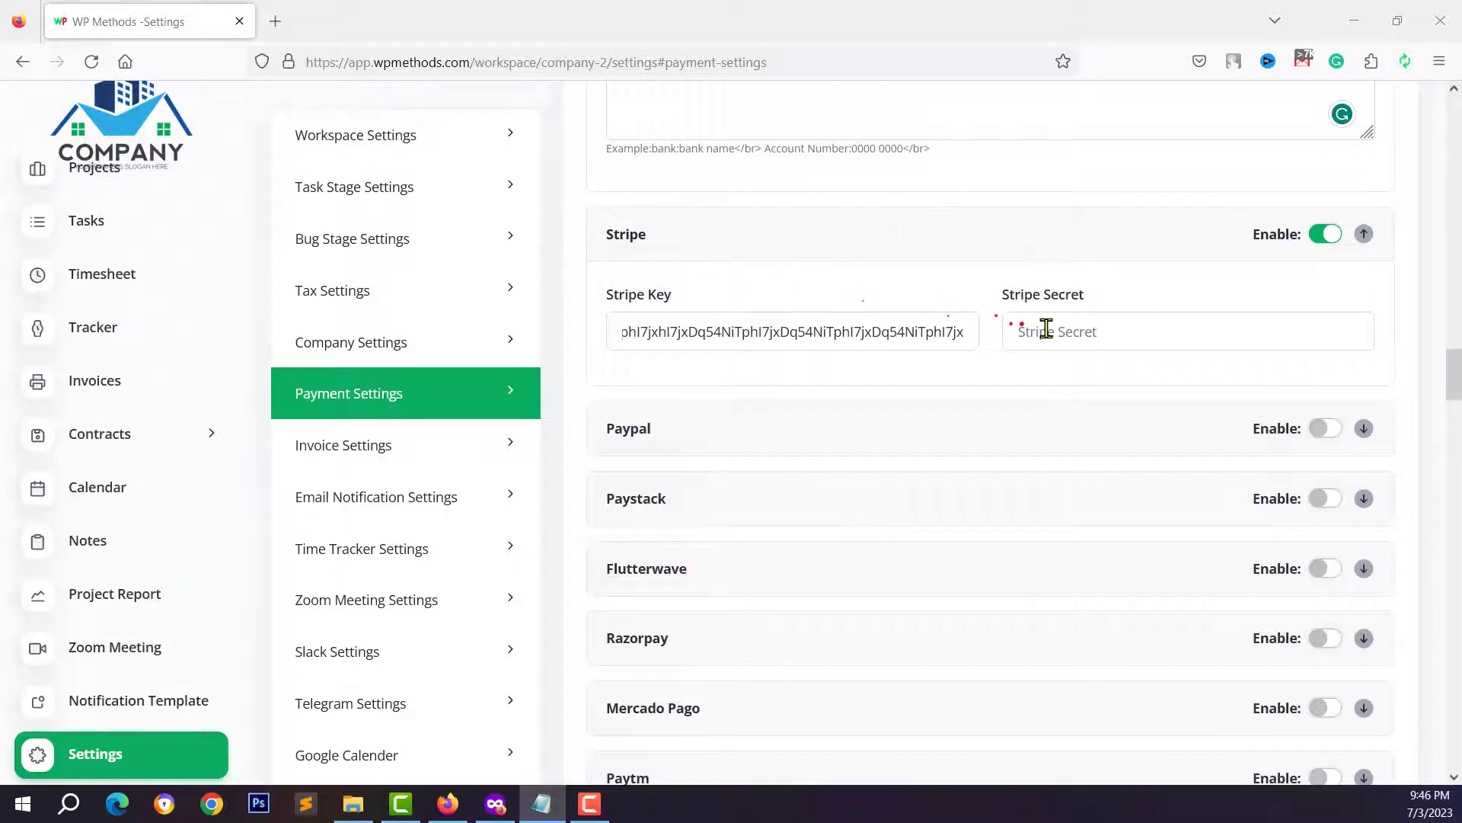
{"action": "right_click", "coordinate": [1046, 328]}
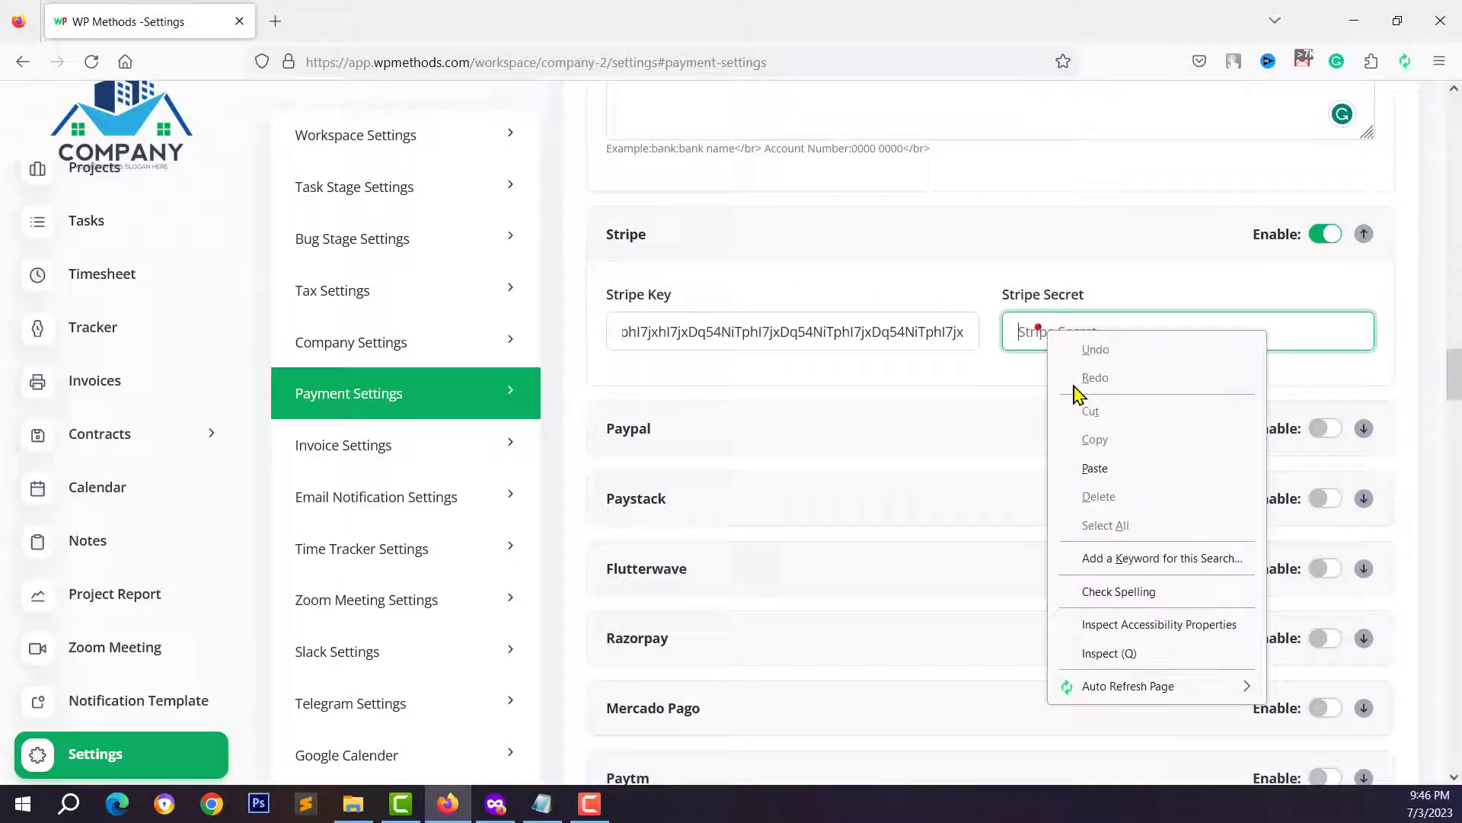
- Paste the new secret into Stripe Secret and enable PayPal in Live mode
{"action": "left_click", "coordinate": [1097, 465]}
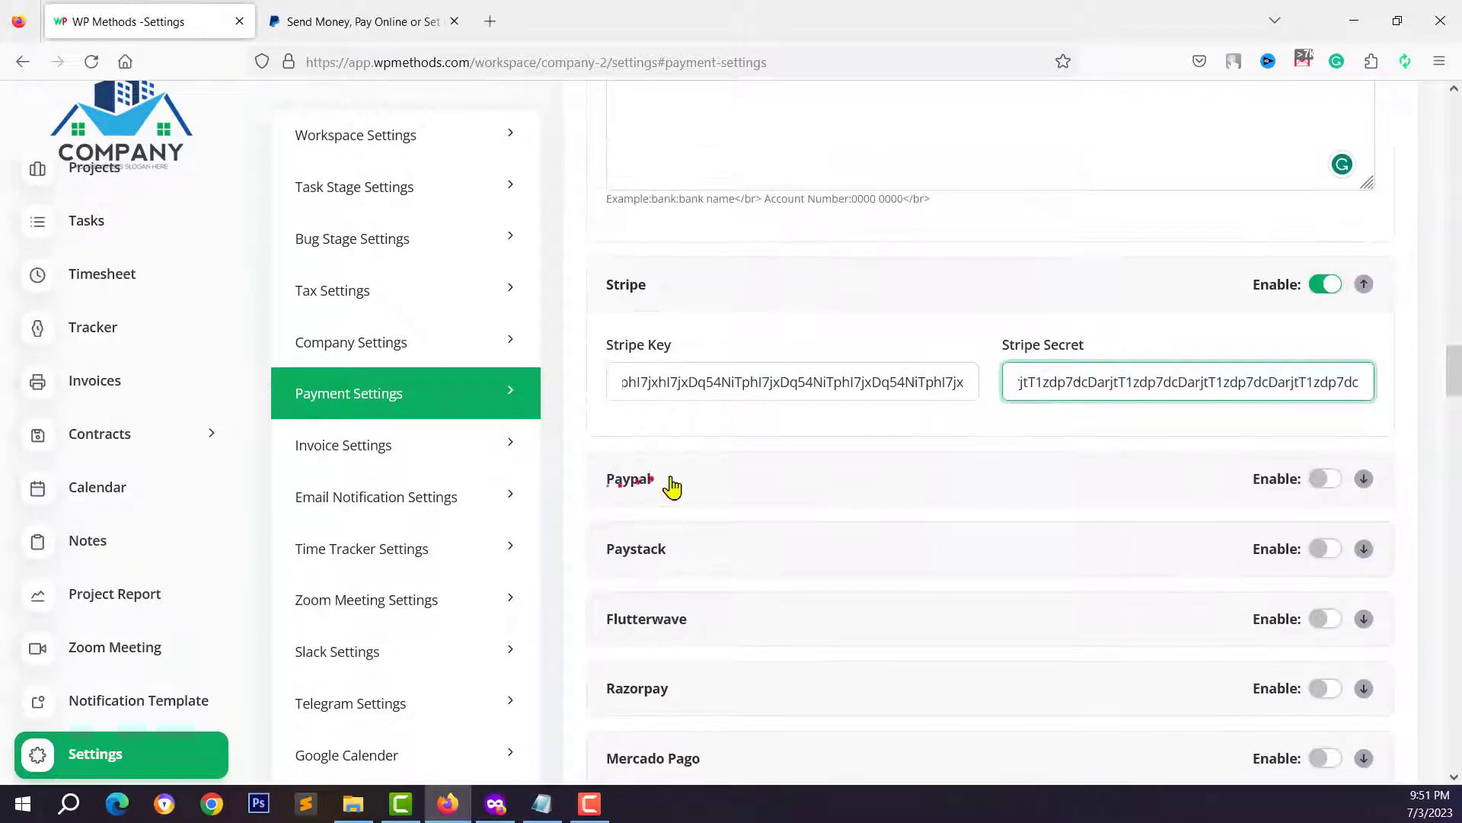
{"action": "left_click", "coordinate": [672, 486]}
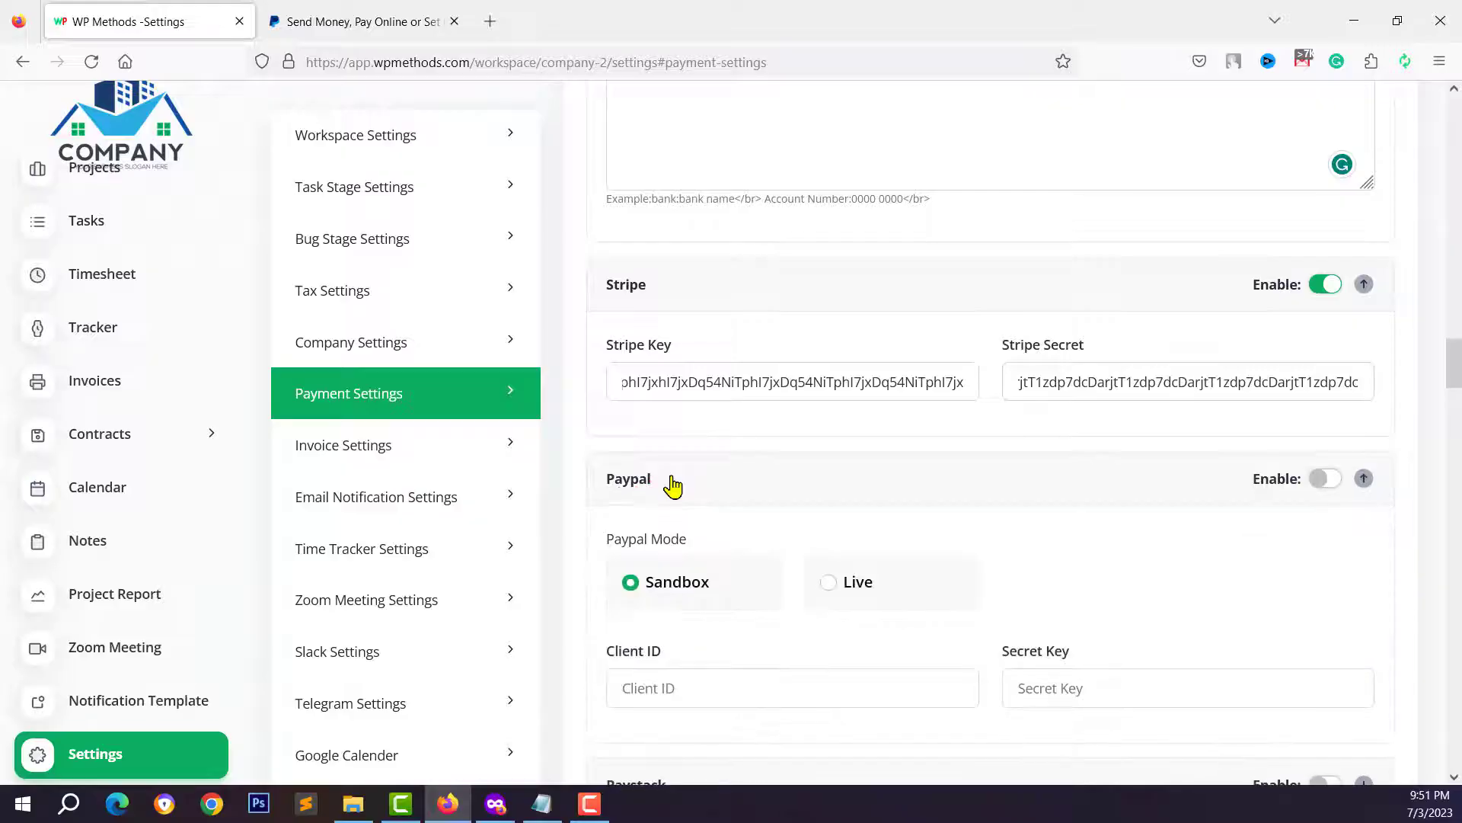
{"action": "left_click", "coordinate": [1322, 480]}
{"action": "left_click", "coordinate": [1204, 497]}
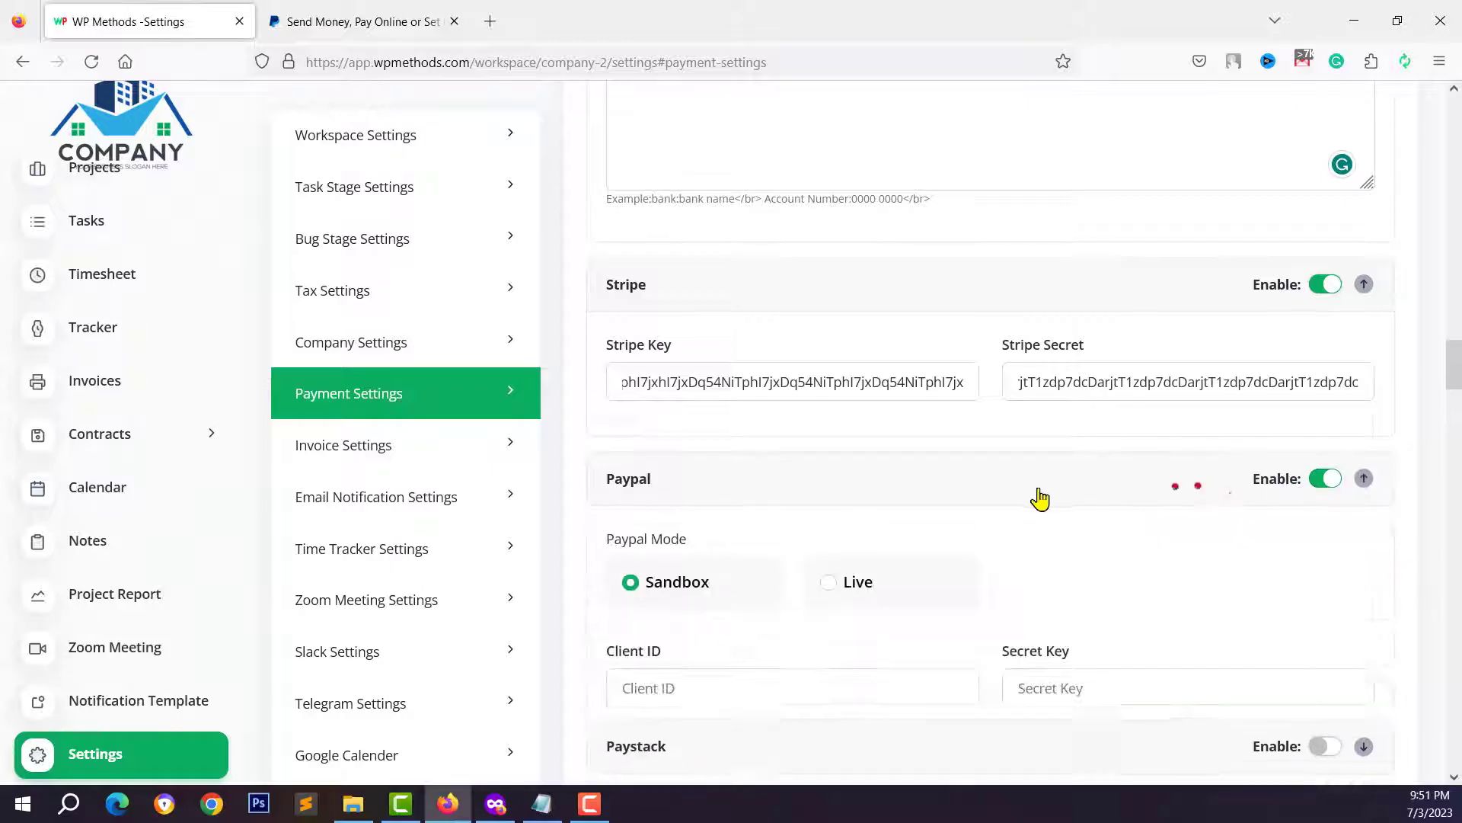
{"action": "scroll", "coordinate": [609, 540], "scroll_direction": "down", "scroll_amount": 1}
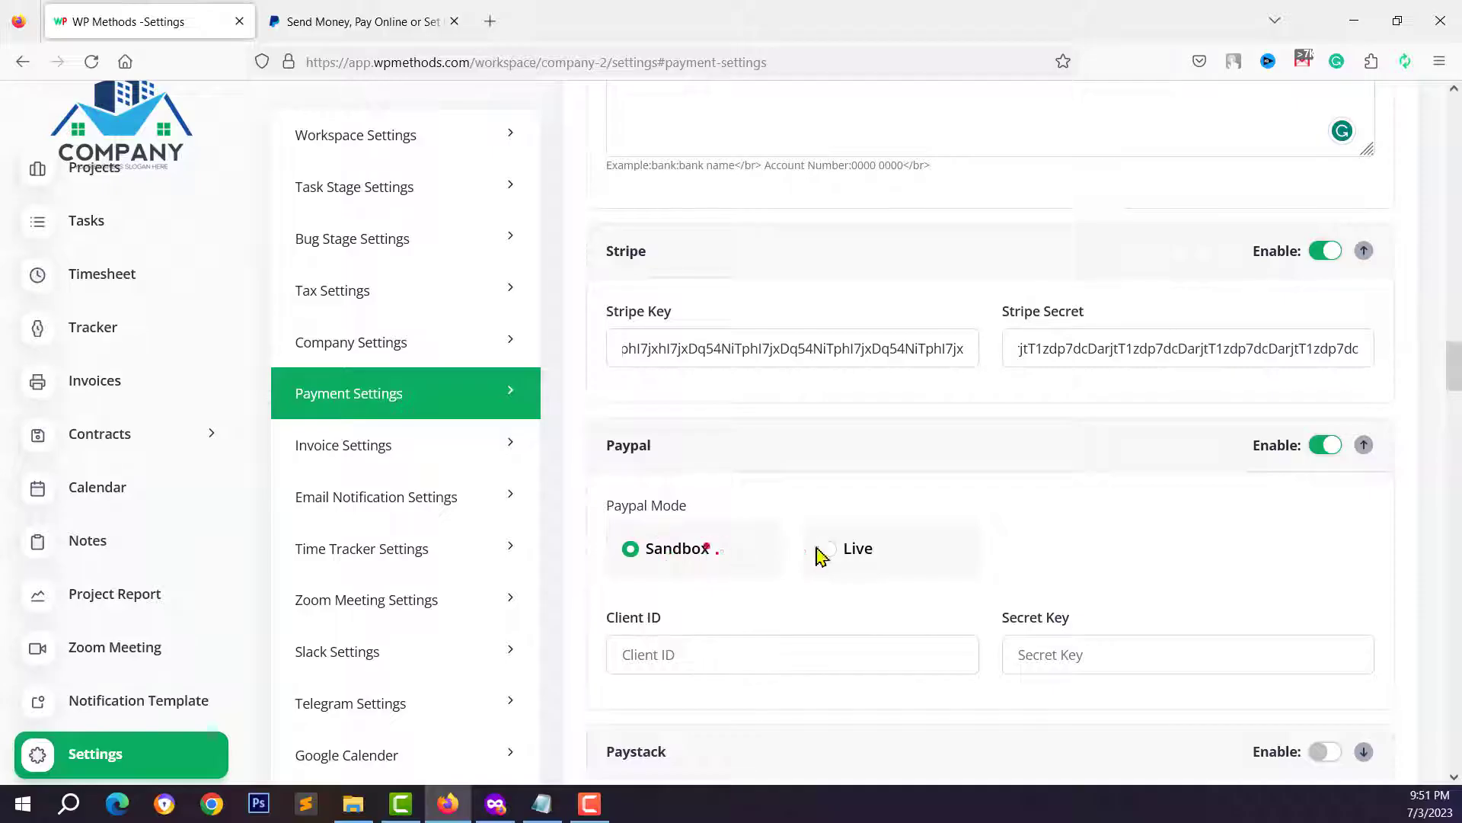
{"action": "scroll", "coordinate": [829, 548], "scroll_direction": "down", "scroll_amount": 2}
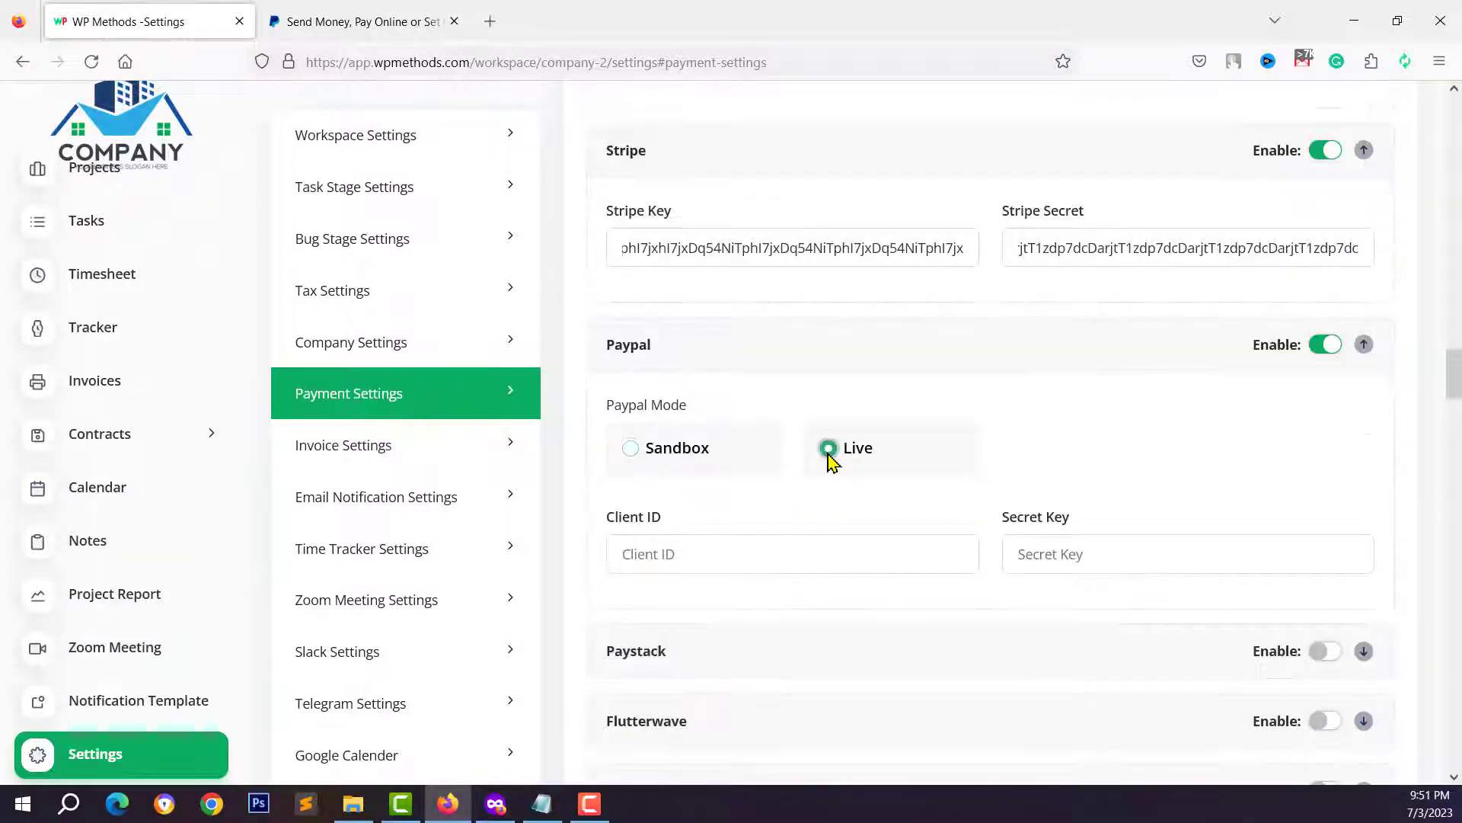
{"action": "left_click", "coordinate": [350, 20]}
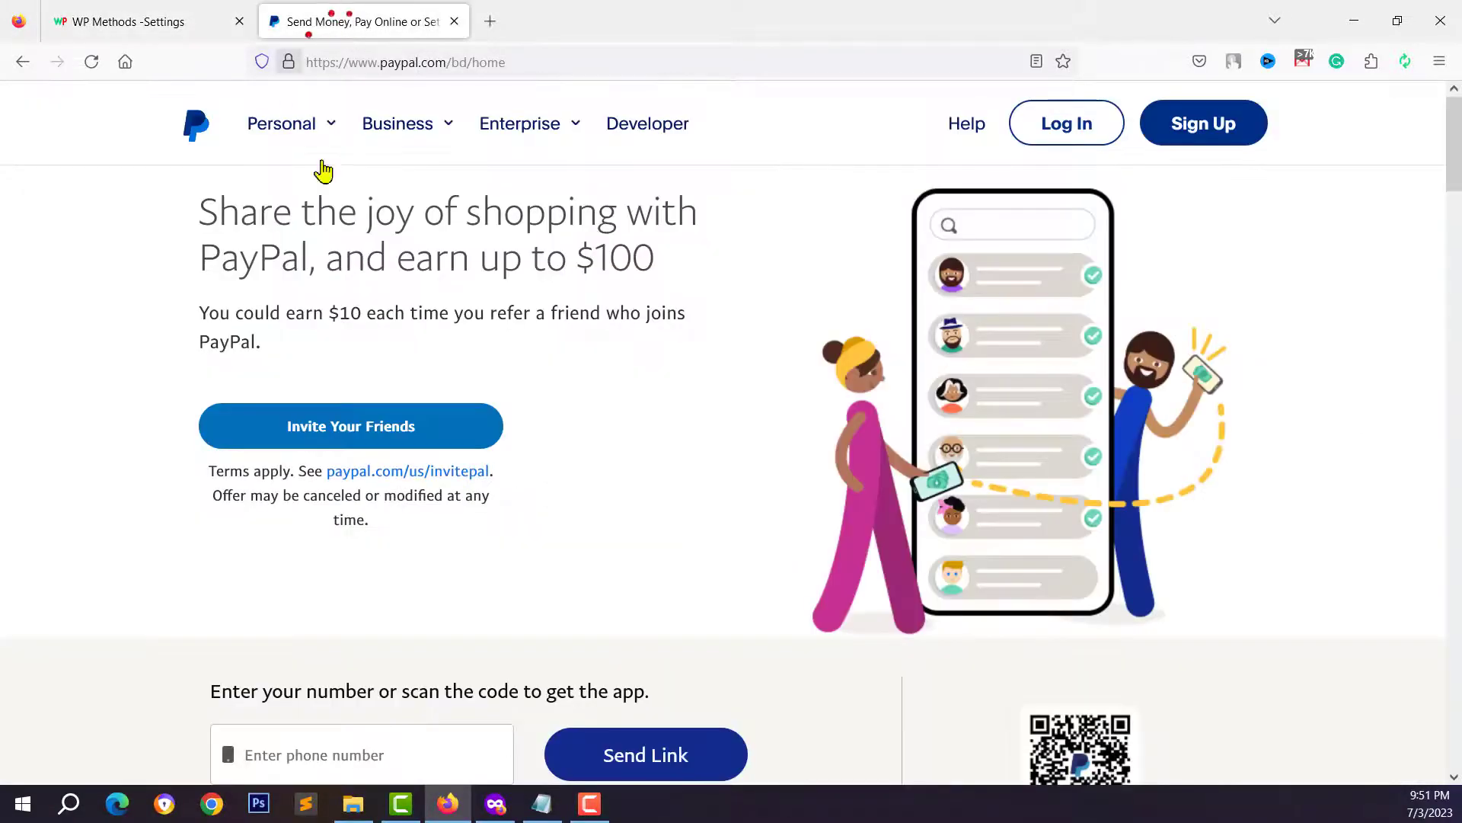
- Go to the PayPal sign-in page from PayPal's homepage
{"action": "mouse_move", "coordinate": [311, 163]}
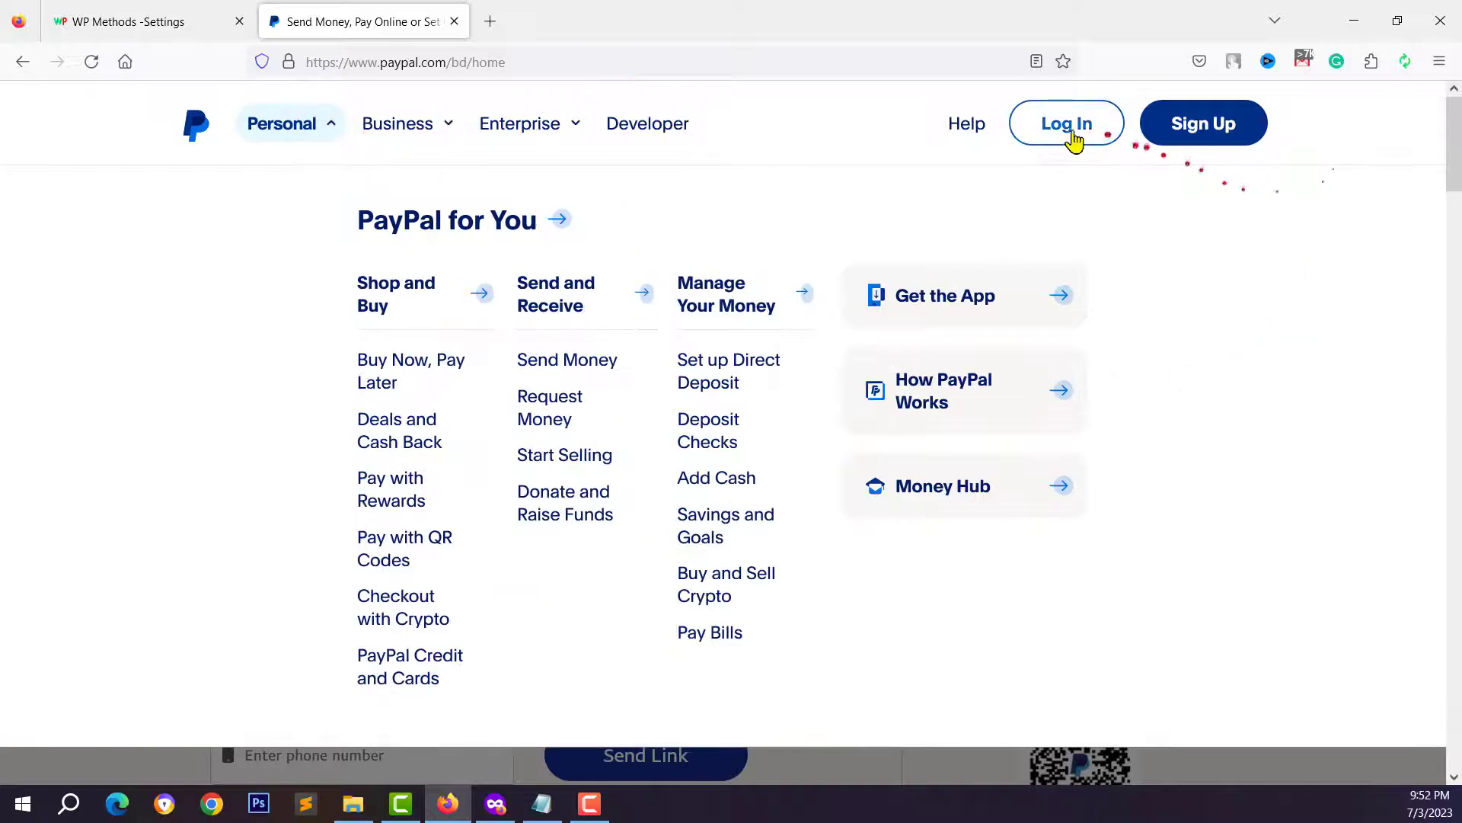
{"action": "left_click", "coordinate": [1082, 126]}
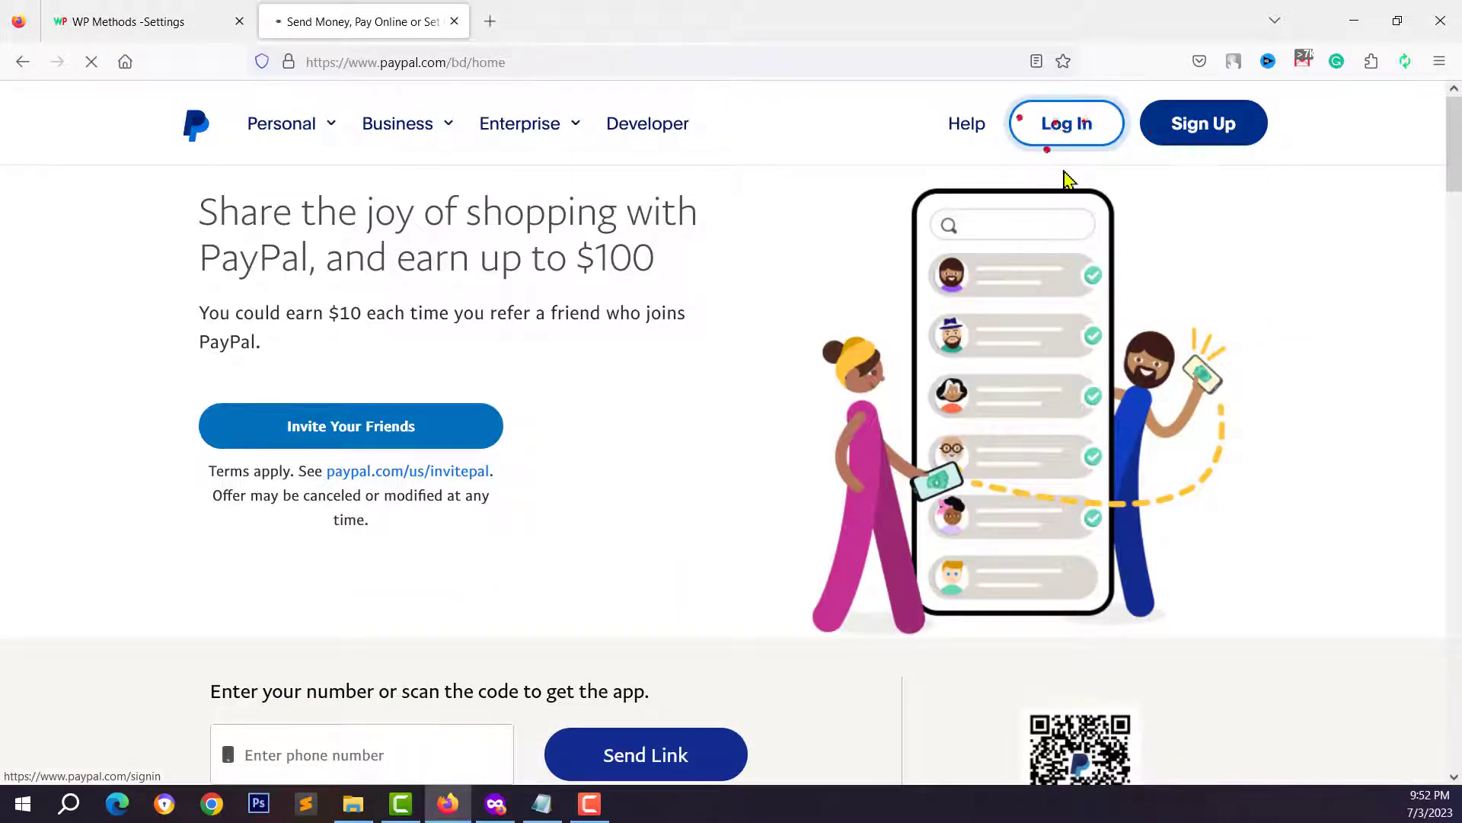
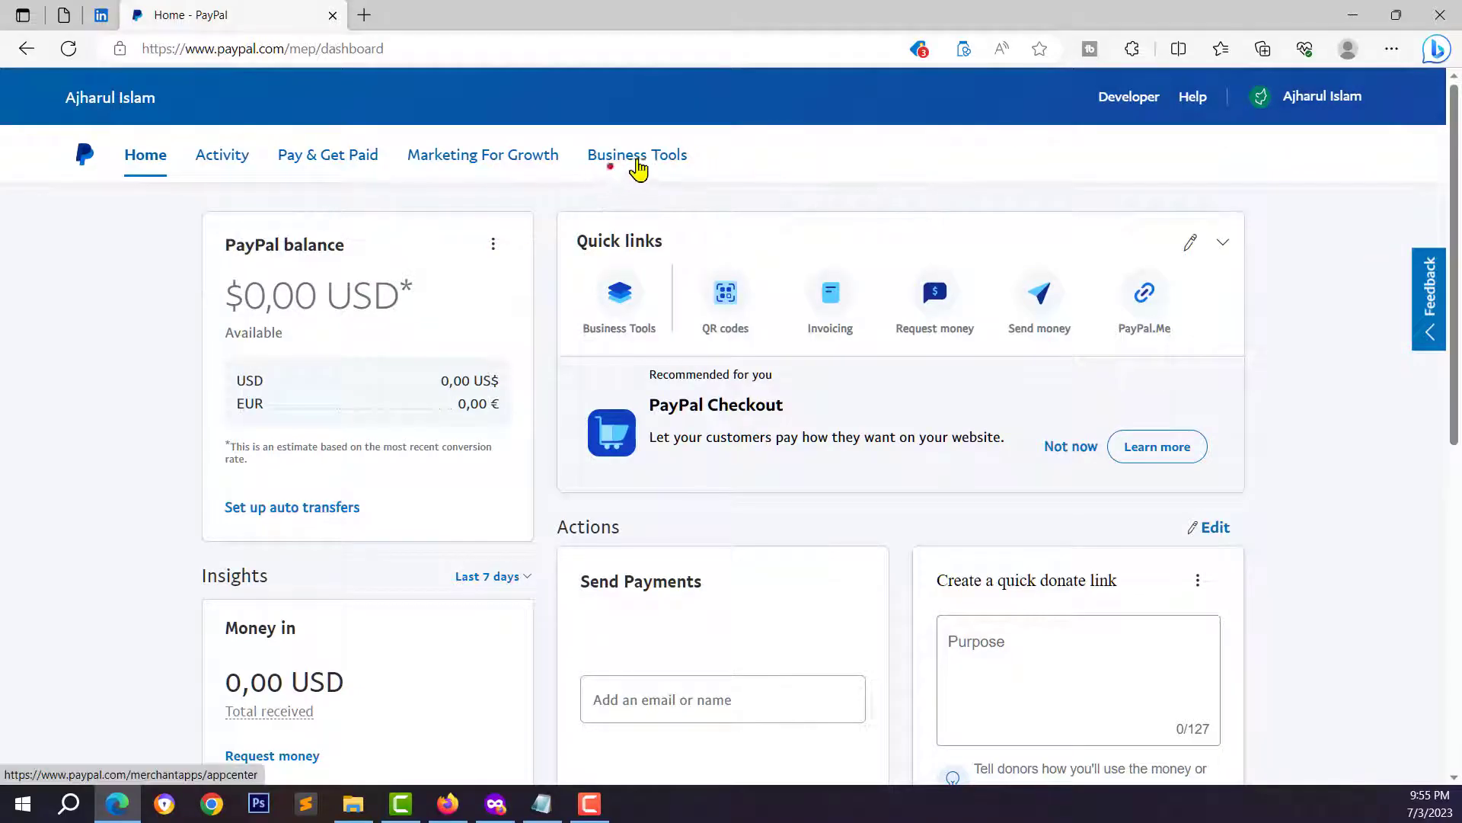
- Open PayPal's live API Credentials from Business Tools and start pasting the Client ID into Taskly
{"action": "left_click", "coordinate": [659, 164]}
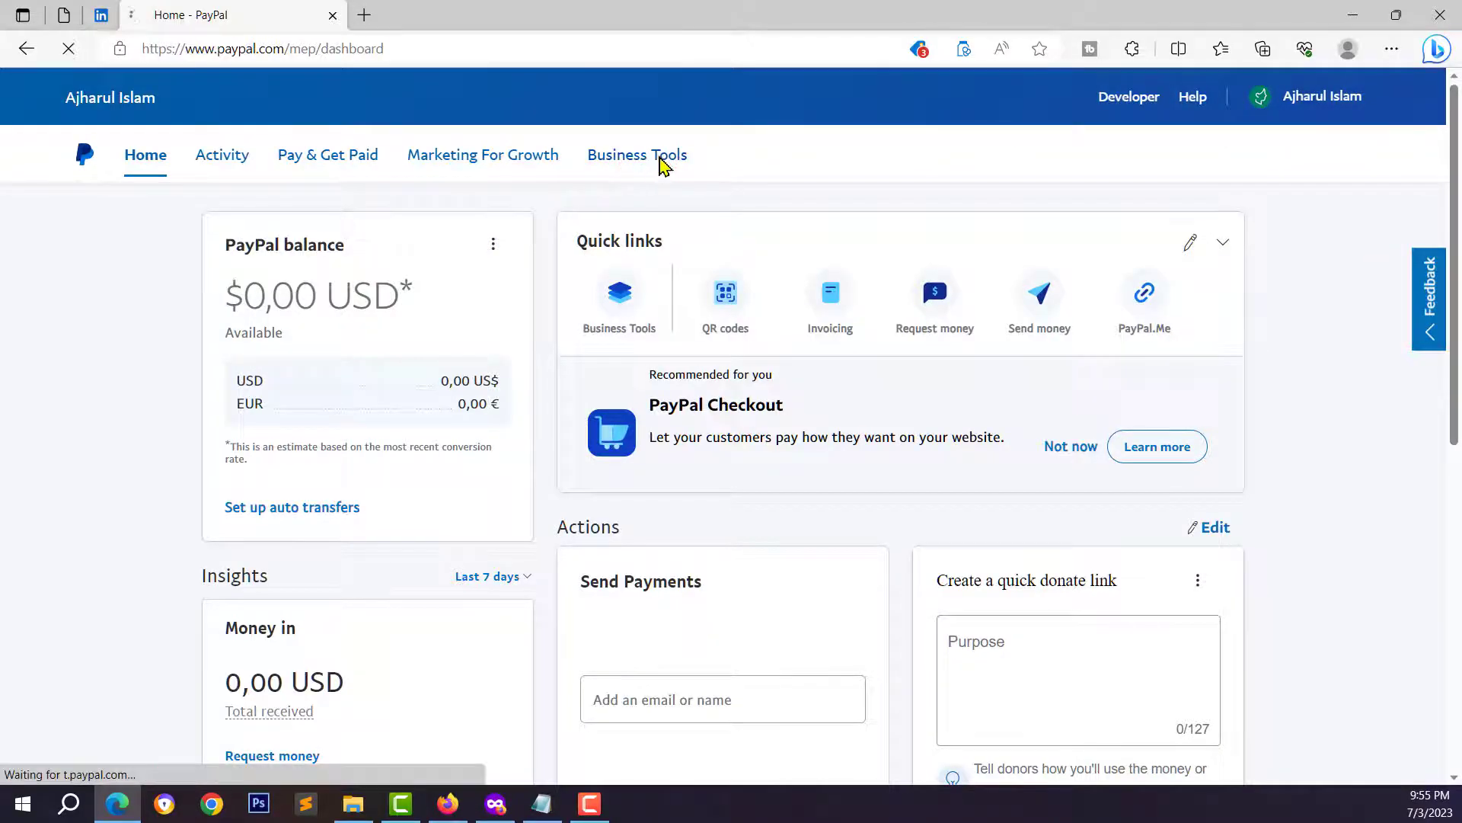
{"action": "scroll", "coordinate": [711, 457], "scroll_direction": "down", "scroll_amount": 10}
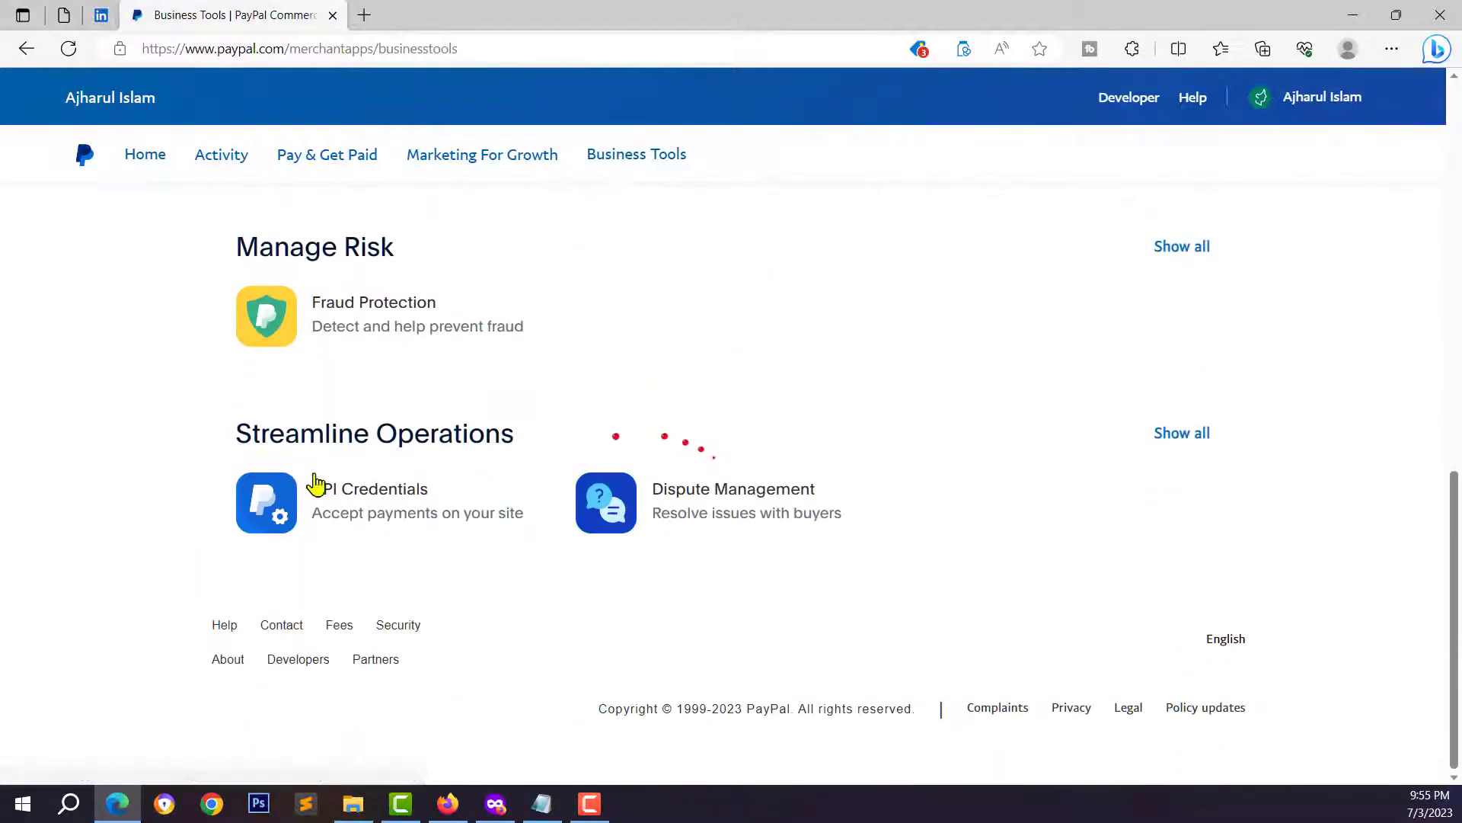
{"action": "left_click", "coordinate": [348, 512]}
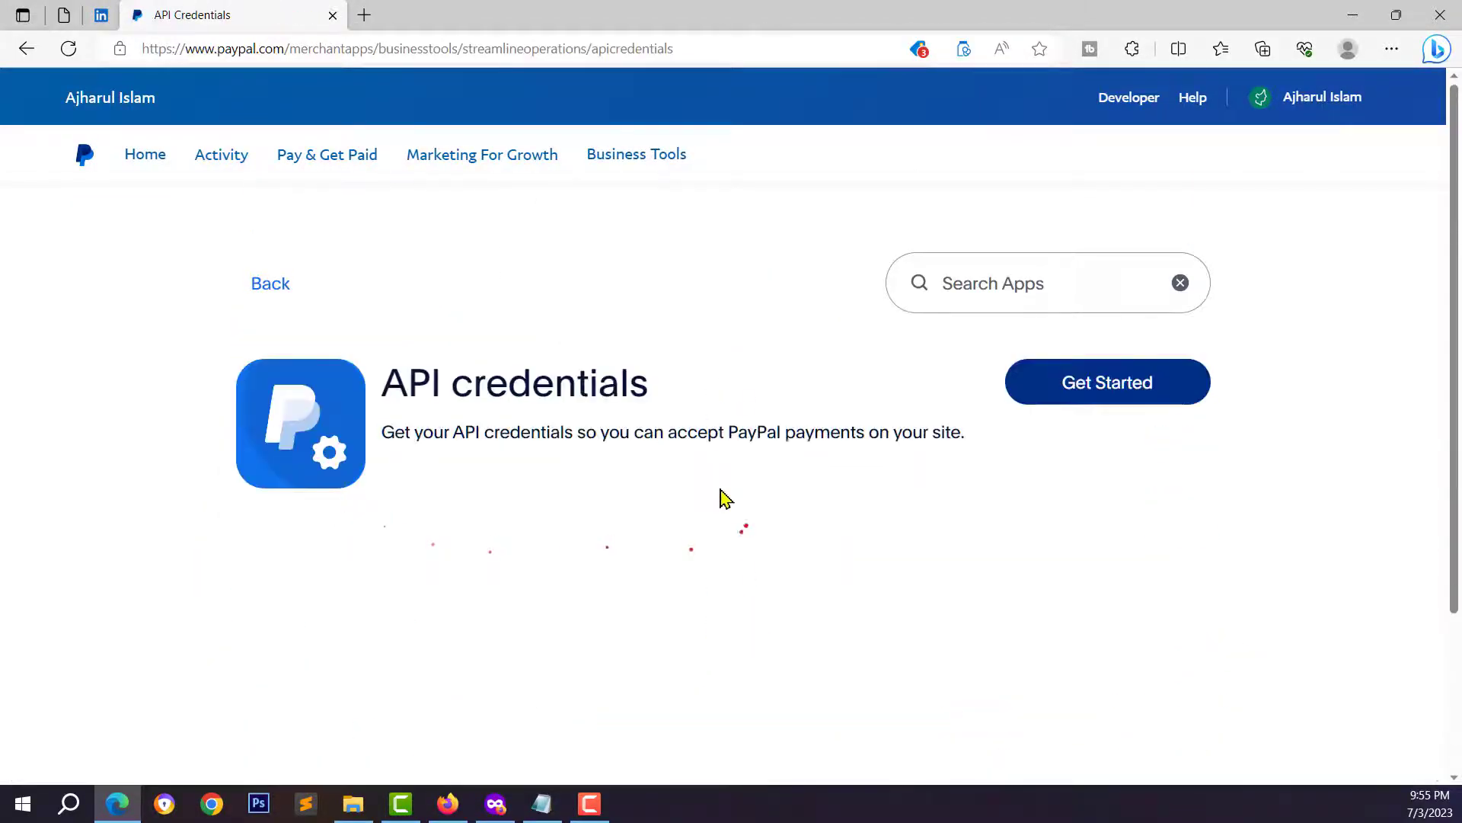
{"action": "left_click", "coordinate": [1084, 395]}
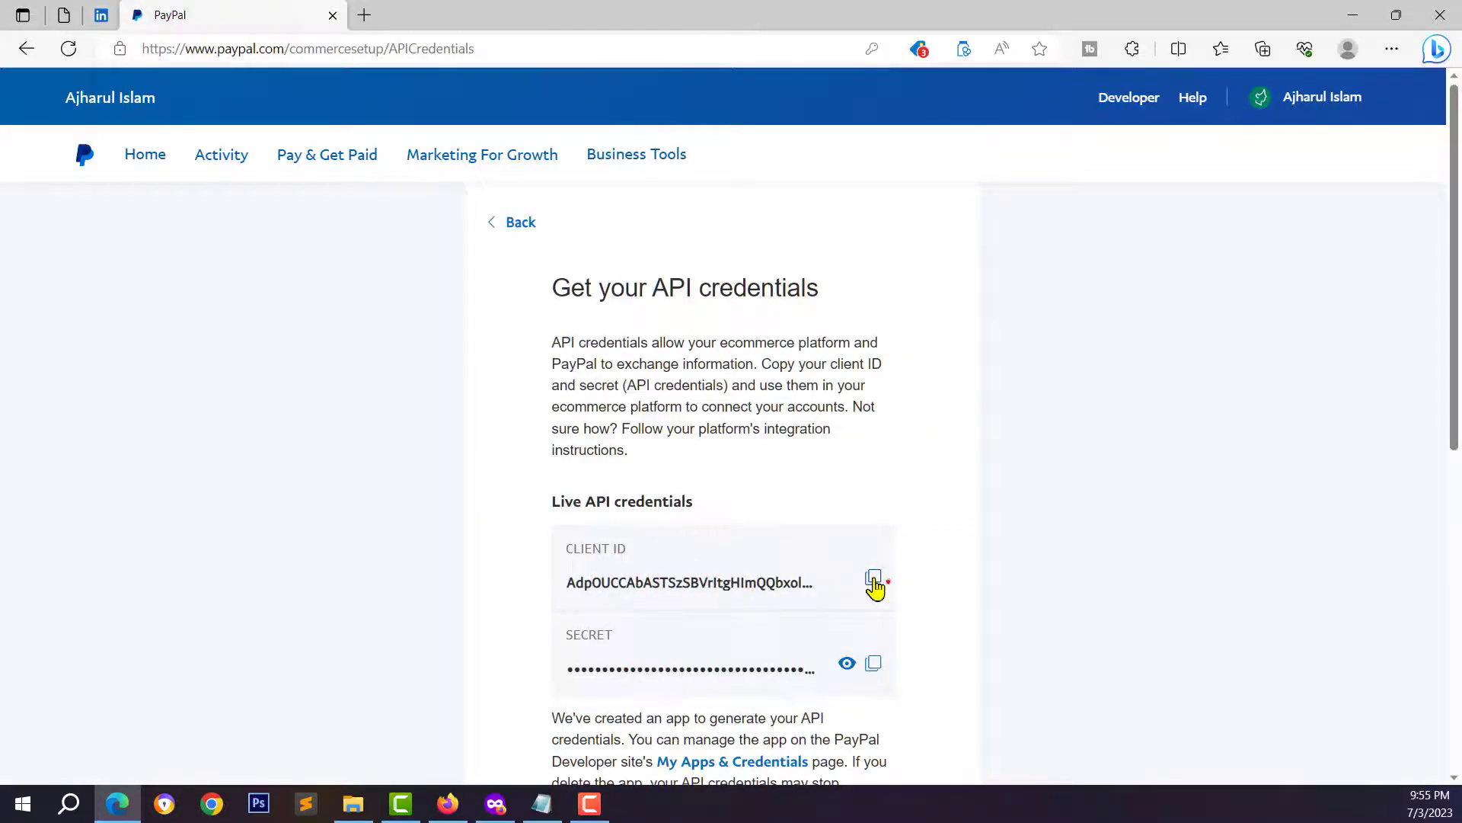
{"action": "key", "text": "alt+Tab"}
{"action": "right_click", "coordinate": [735, 561]}
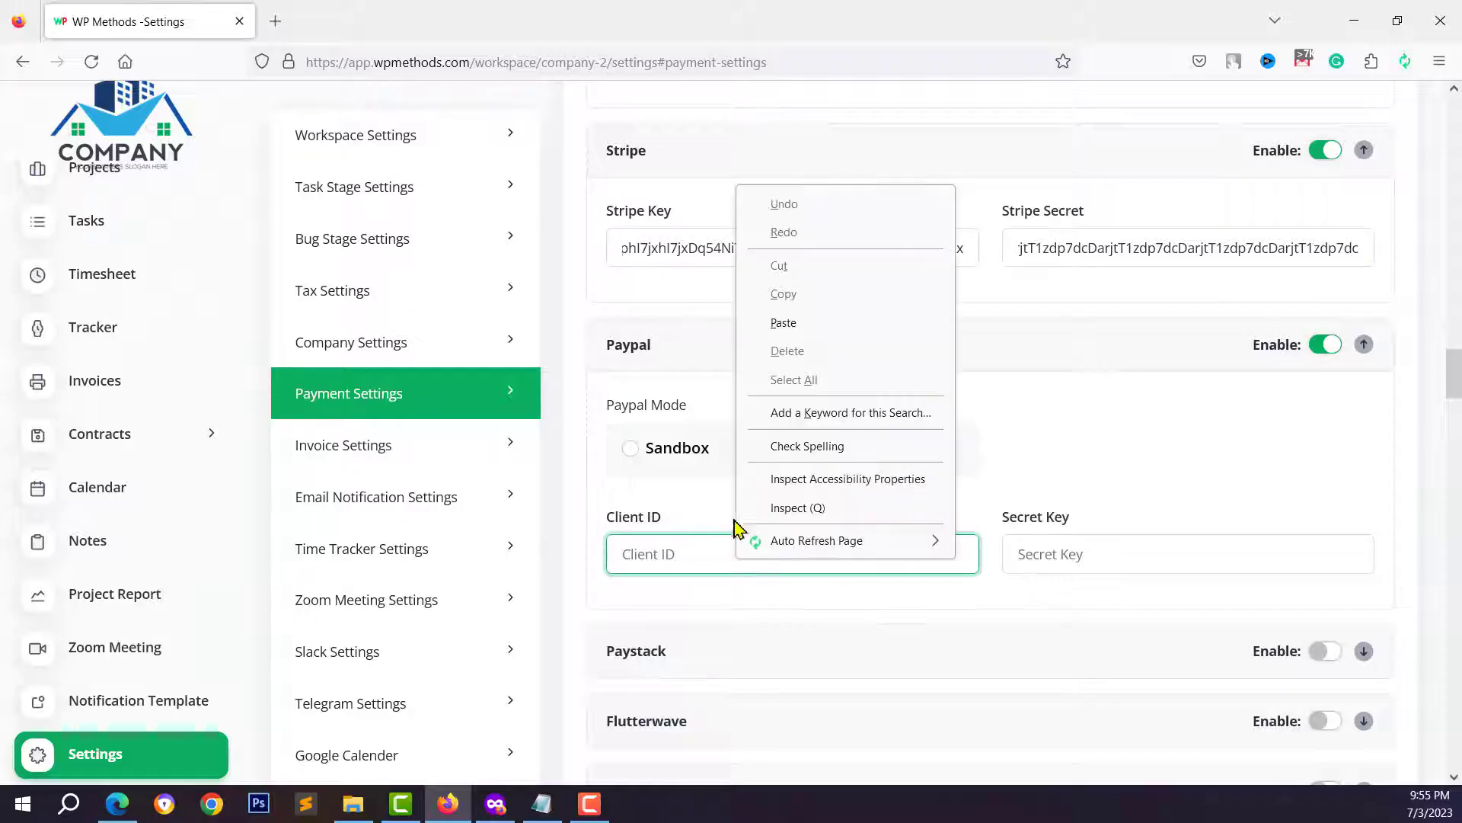
- Paste the live PayPal Client ID into Client ID and fetch the Secret from PayPal
{"action": "left_click", "coordinate": [784, 320]}
{"action": "key", "text": "alt+Tab"}
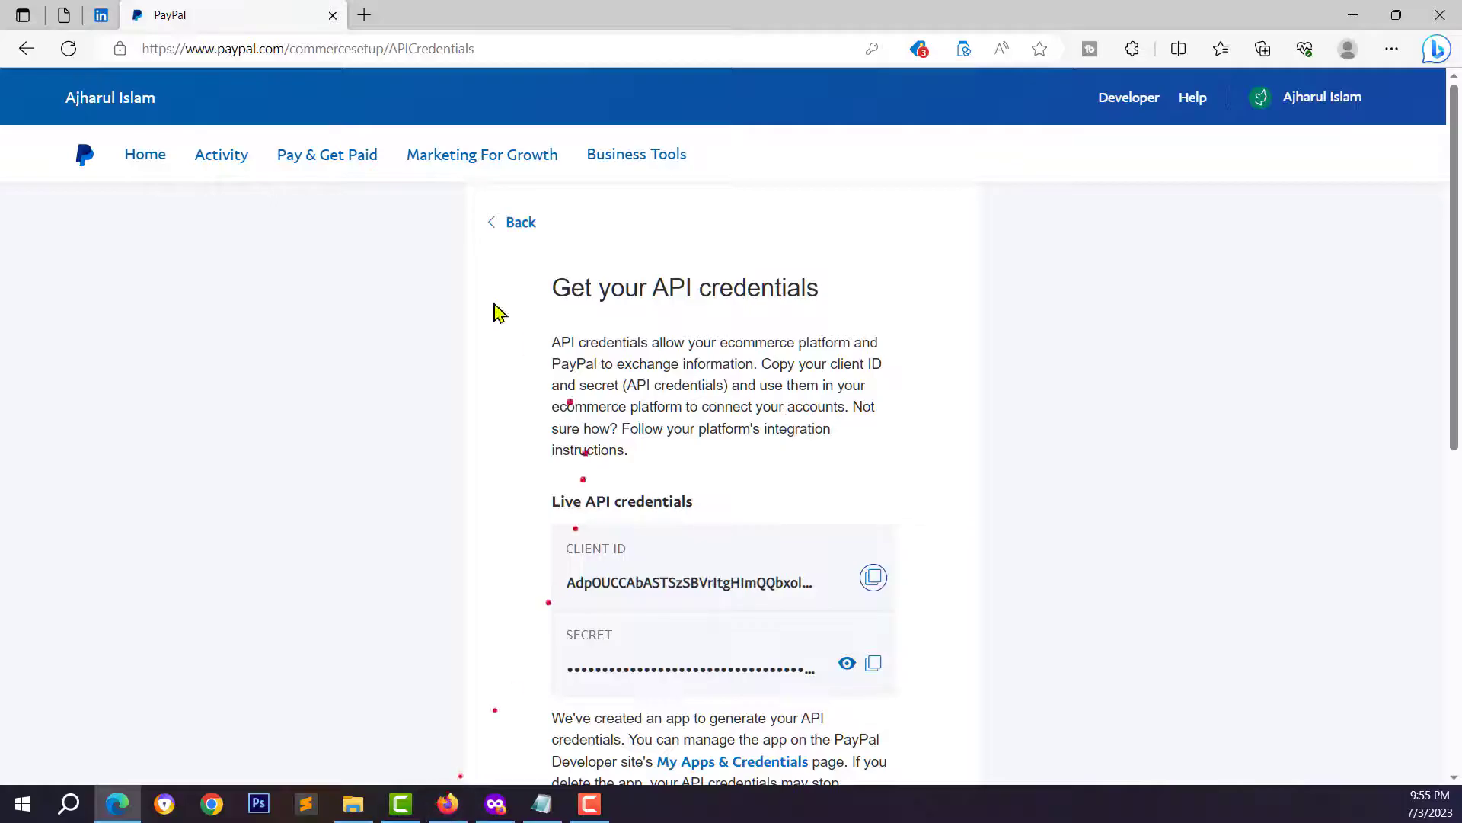
{"action": "scroll", "coordinate": [756, 531], "scroll_direction": "down", "scroll_amount": 3}
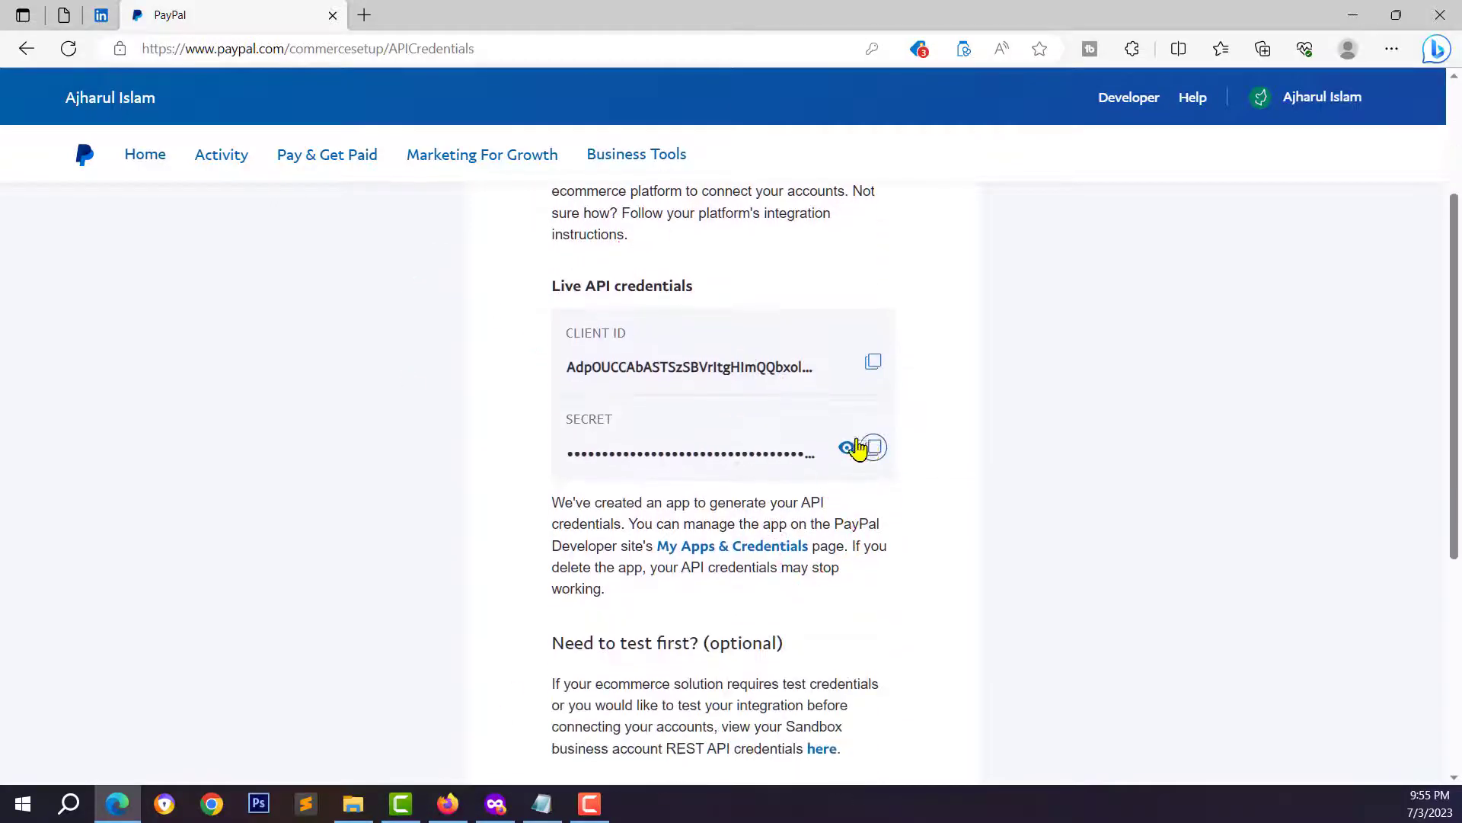
{"action": "key", "text": "alt+Tab"}
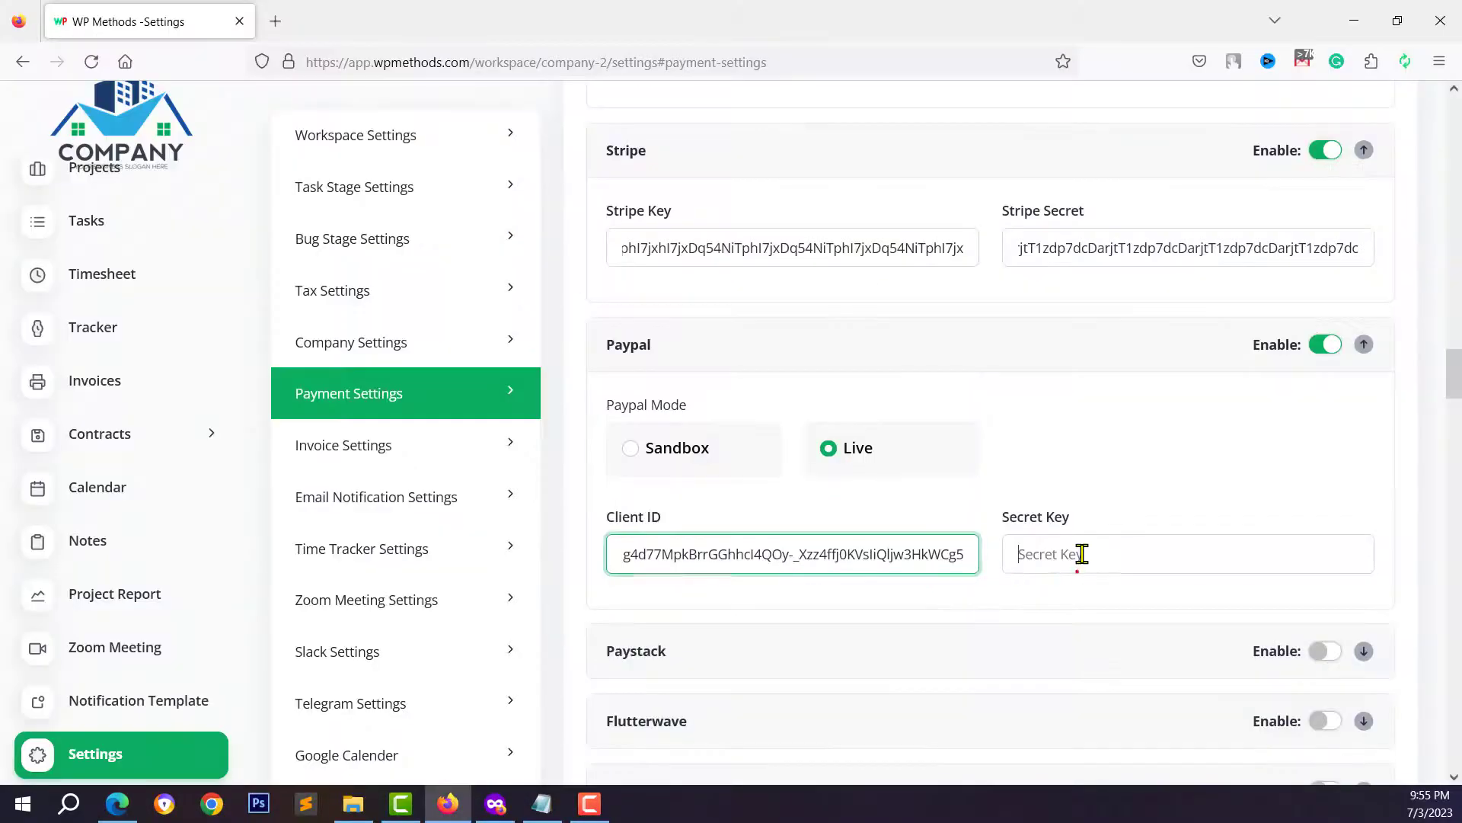
- Paste the PayPal Secret into Secret Key, save the settings, and view the client's invoices
{"action": "left_click", "coordinate": [1080, 555]}
{"action": "right_click", "coordinate": [1042, 556]}
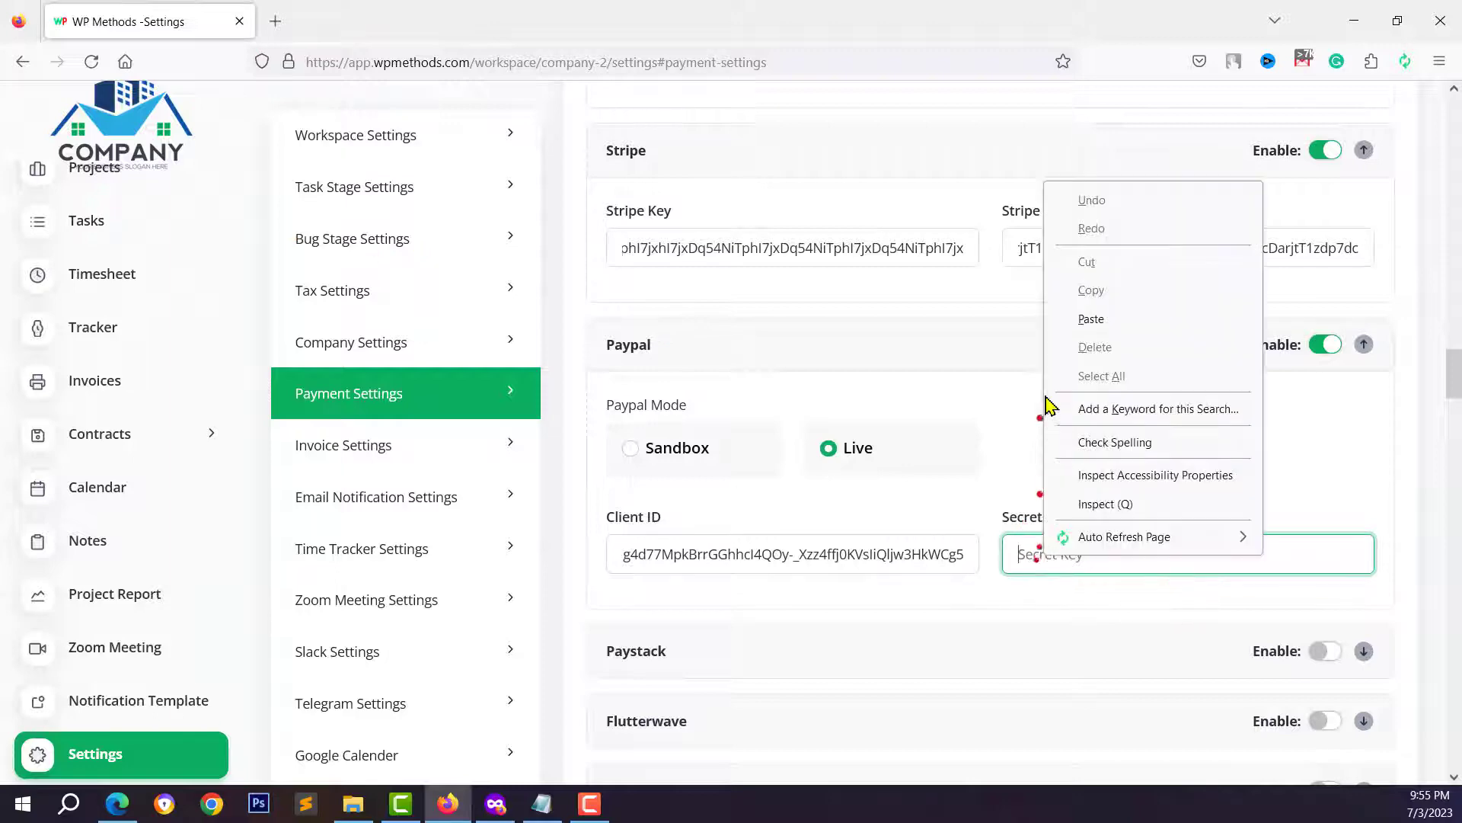
{"action": "left_click", "coordinate": [1100, 324]}
{"action": "scroll", "coordinate": [982, 533], "scroll_direction": "down", "scroll_amount": 10}
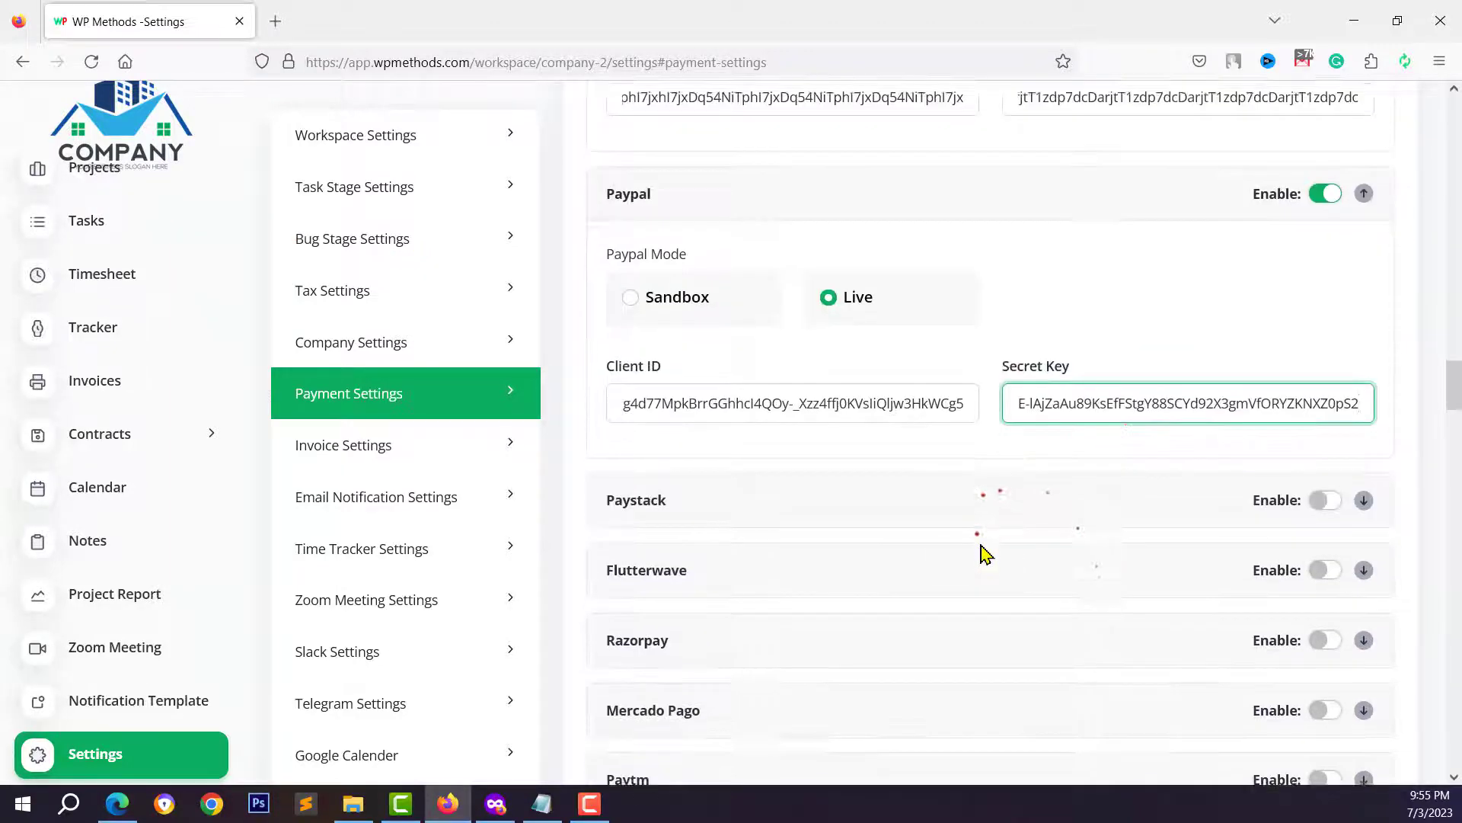
{"action": "left_click", "coordinate": [1326, 630]}
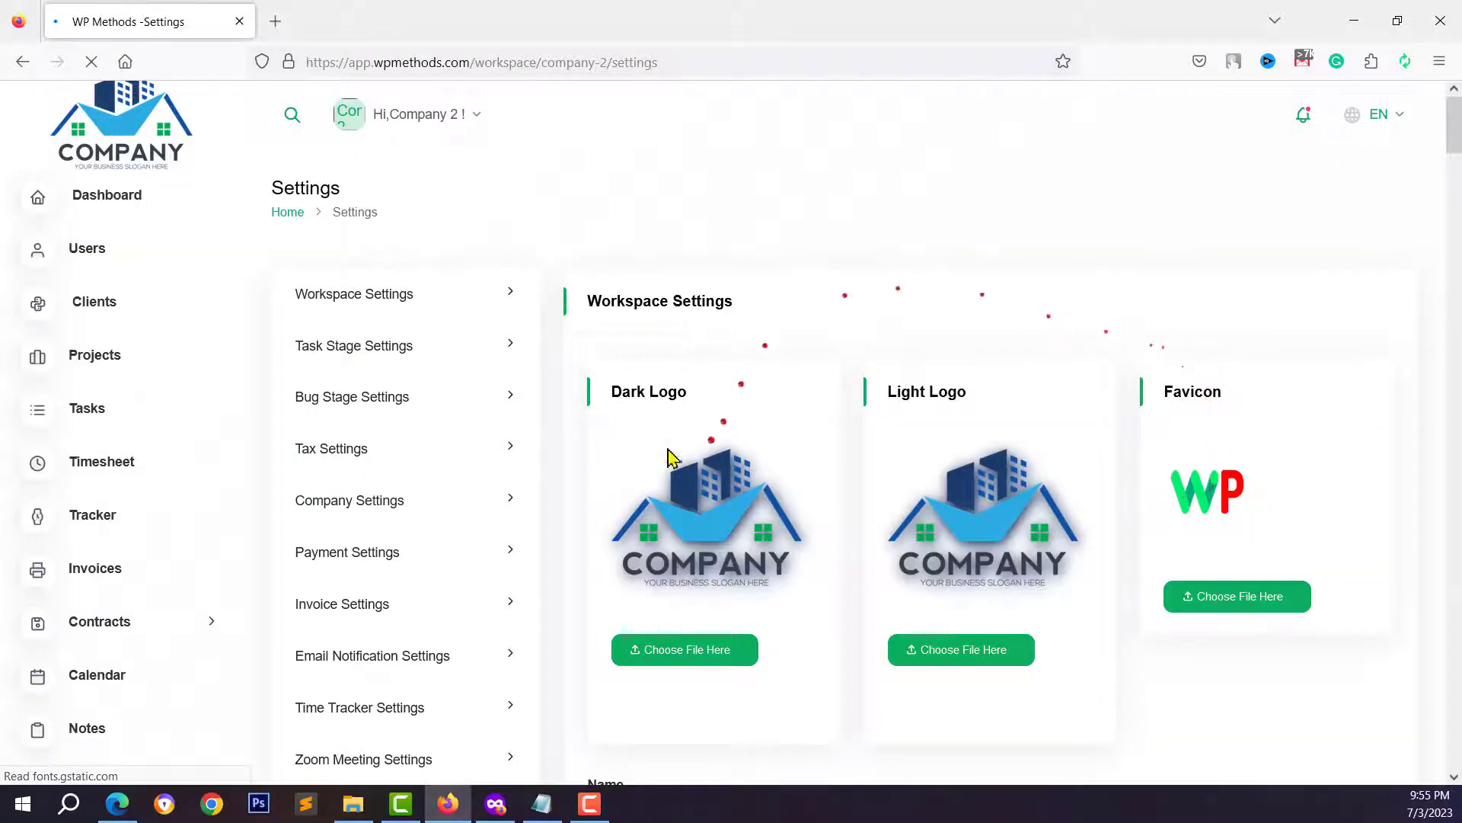
{"action": "scroll", "coordinate": [377, 655], "scroll_direction": "down", "scroll_amount": 3}
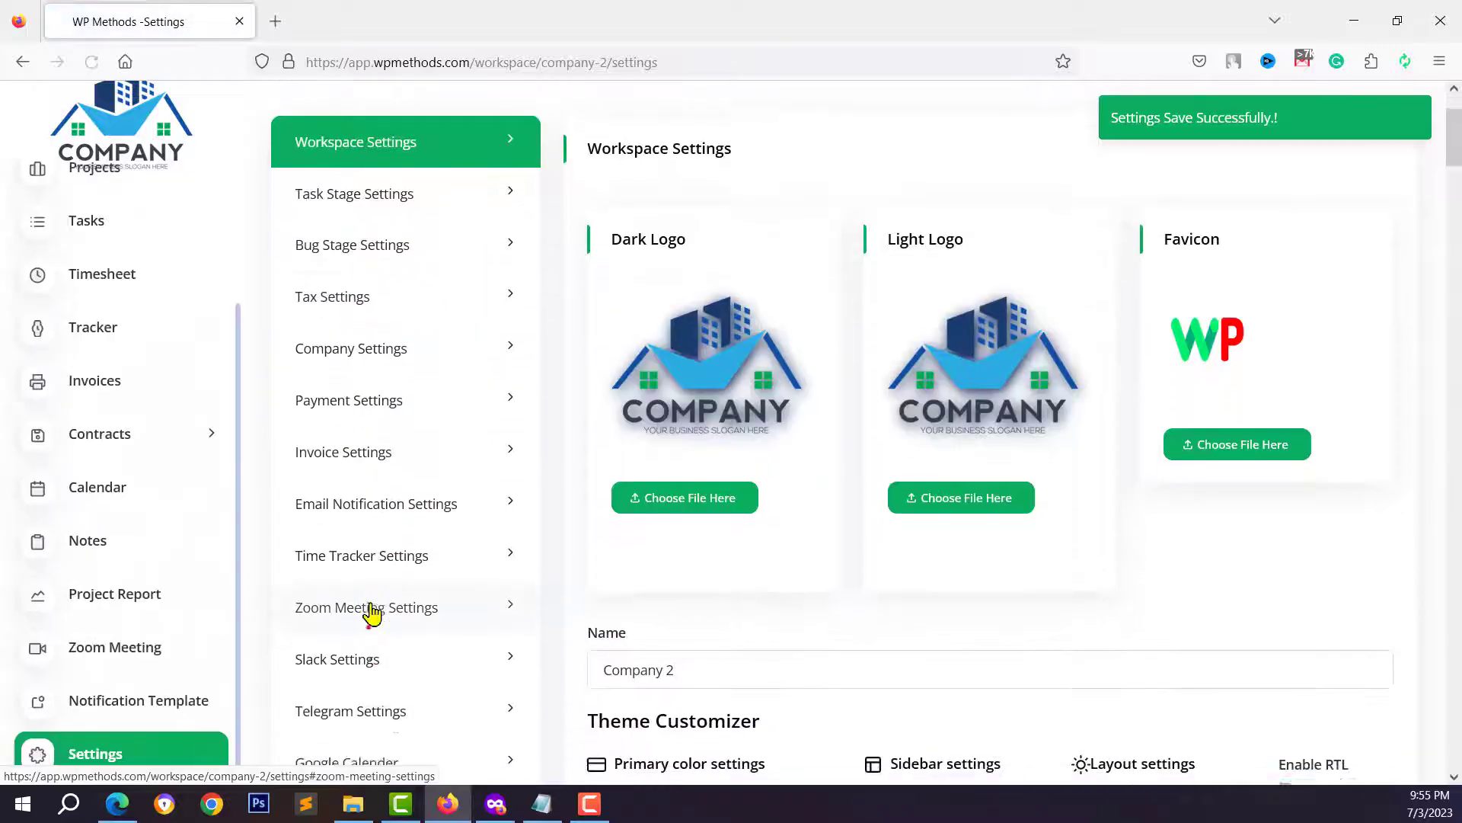
{"action": "left_click", "coordinate": [495, 803]}
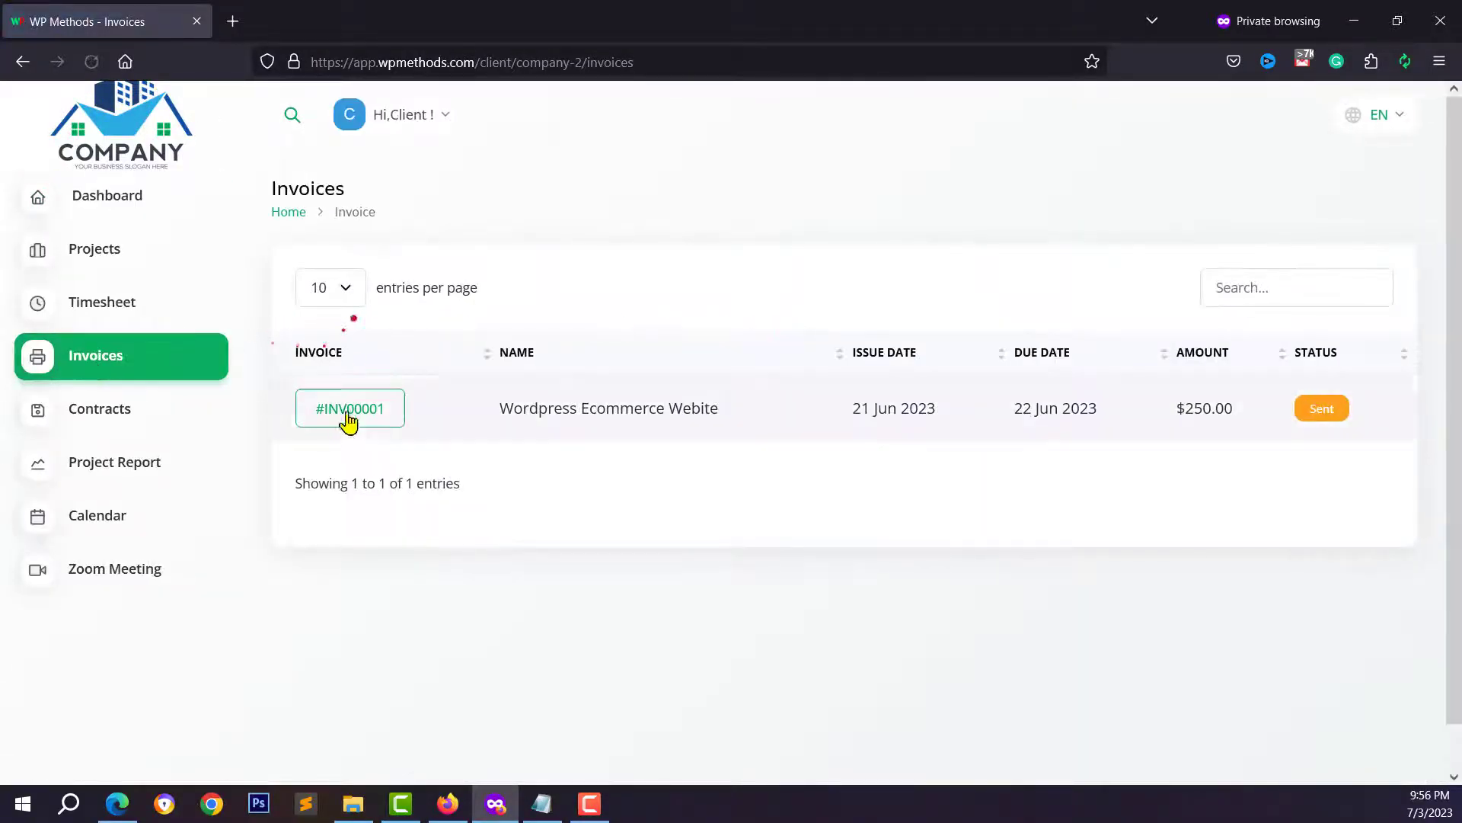
- Open invoice #INV00001's payment options and choose Bank Transfer to Demo Bank
{"action": "left_click", "coordinate": [356, 421]}
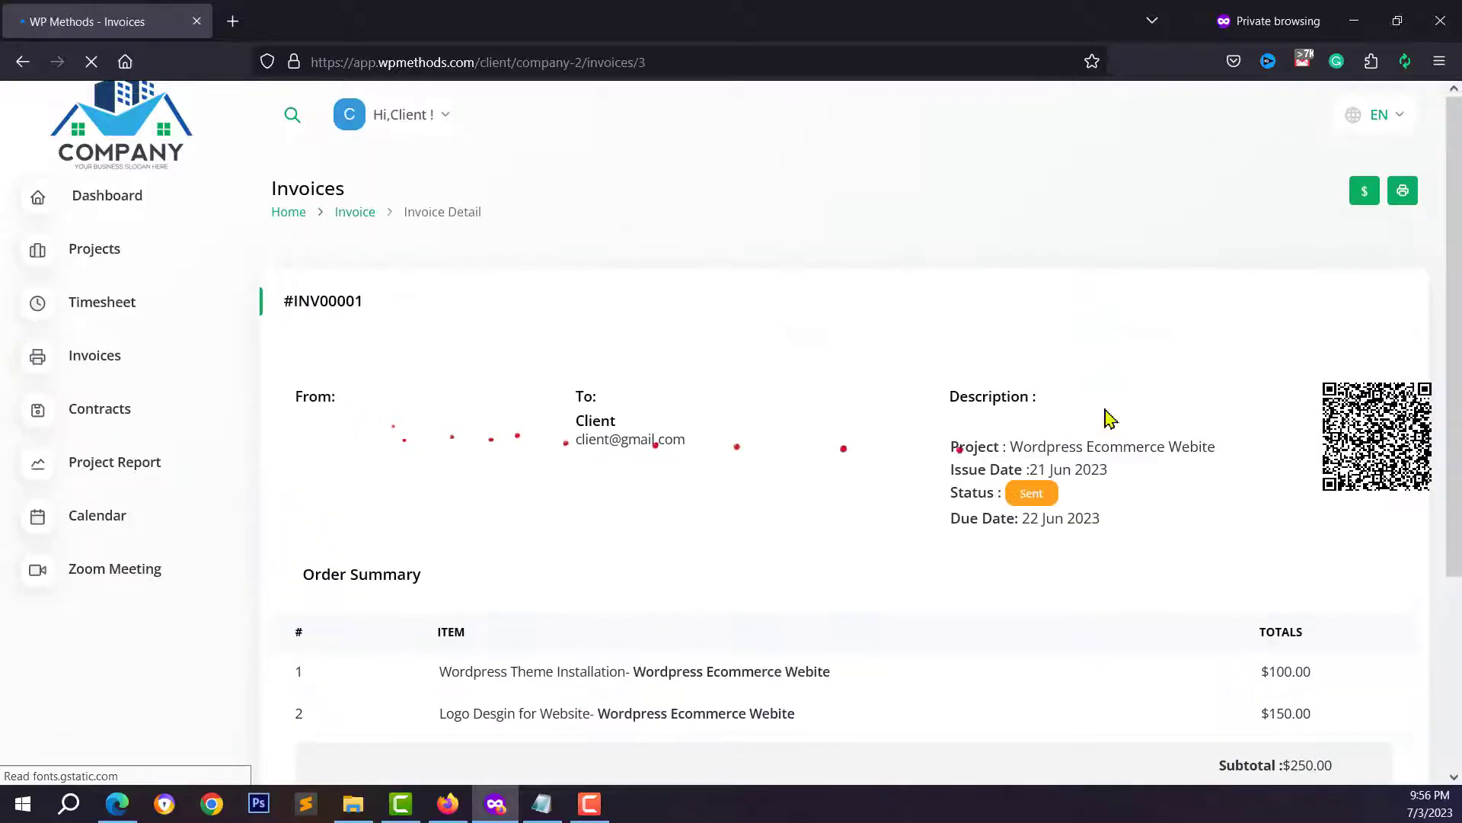
{"action": "left_click", "coordinate": [1366, 201]}
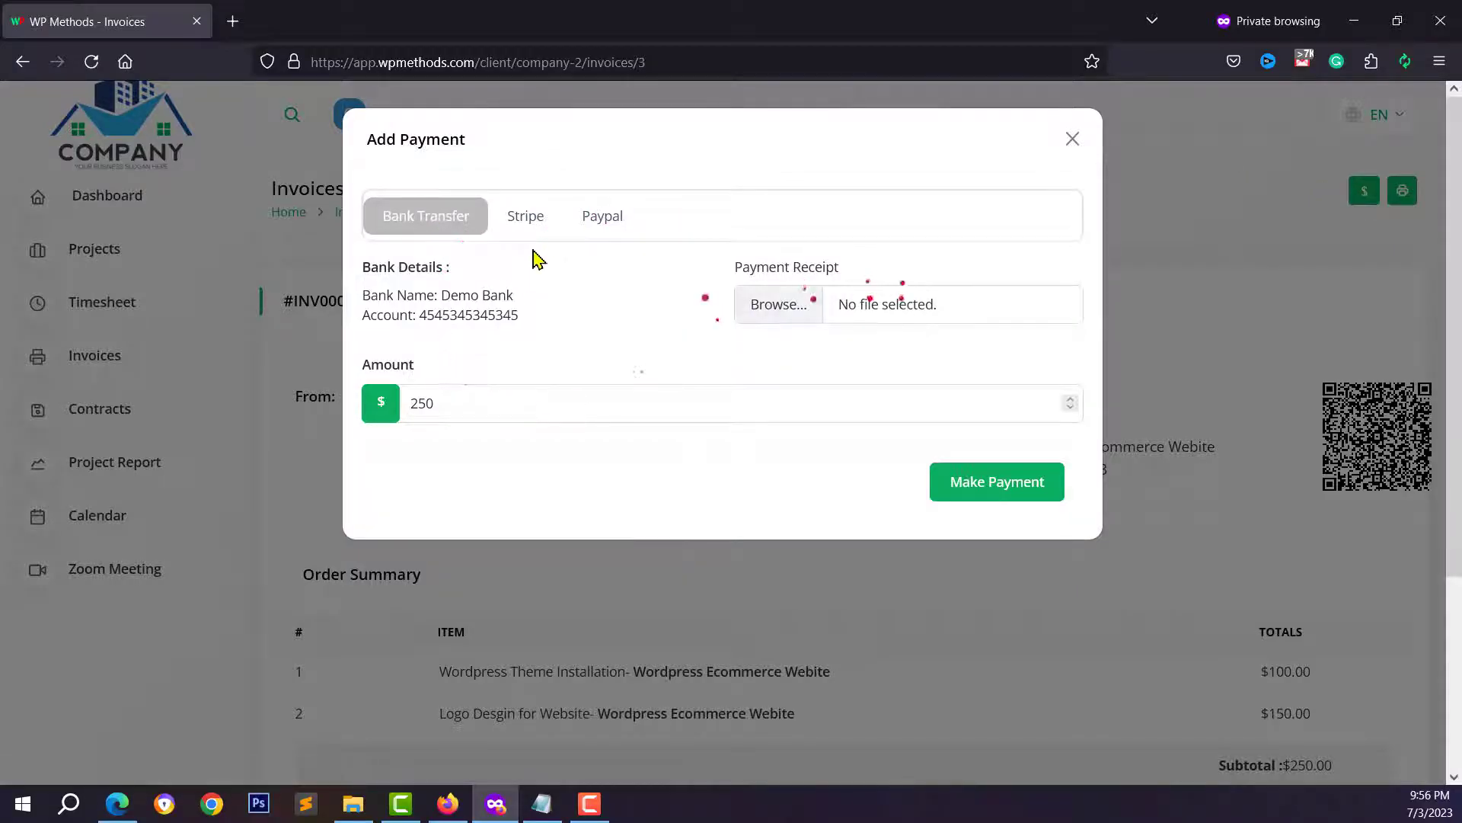
{"action": "left_click", "coordinate": [526, 222]}
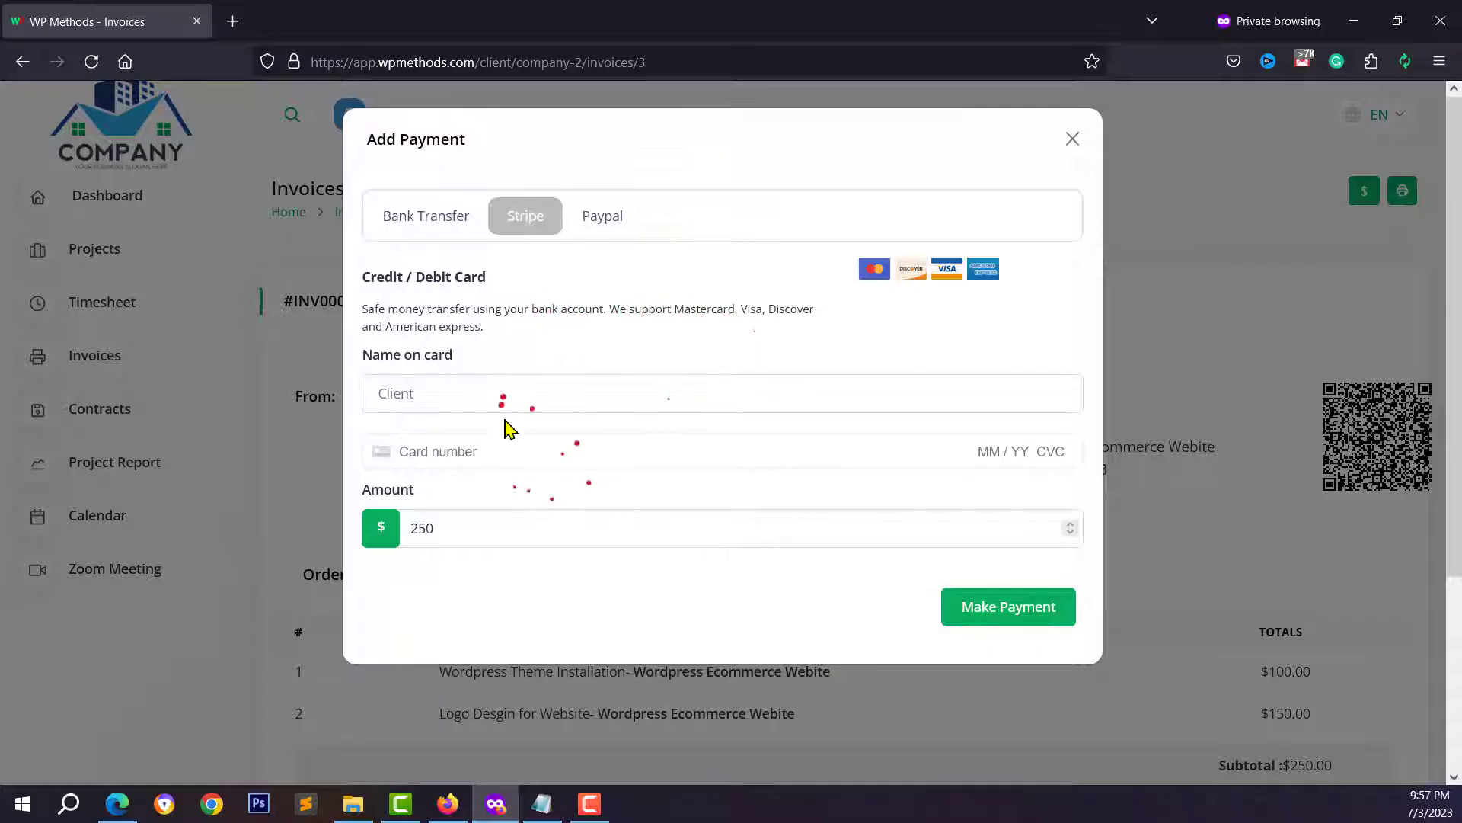
{"action": "left_click", "coordinate": [601, 217]}
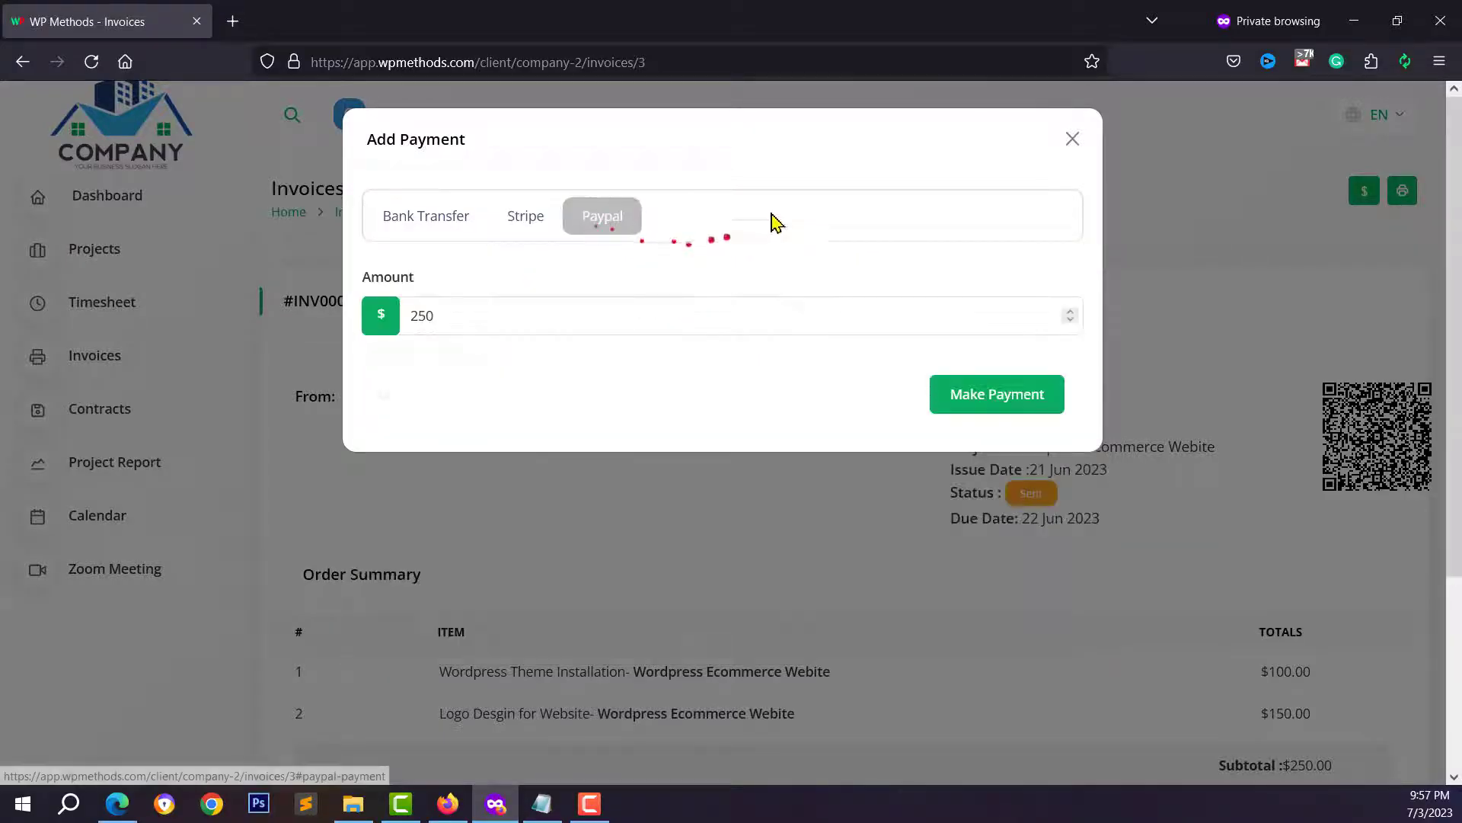
{"action": "left_click", "coordinate": [434, 223]}
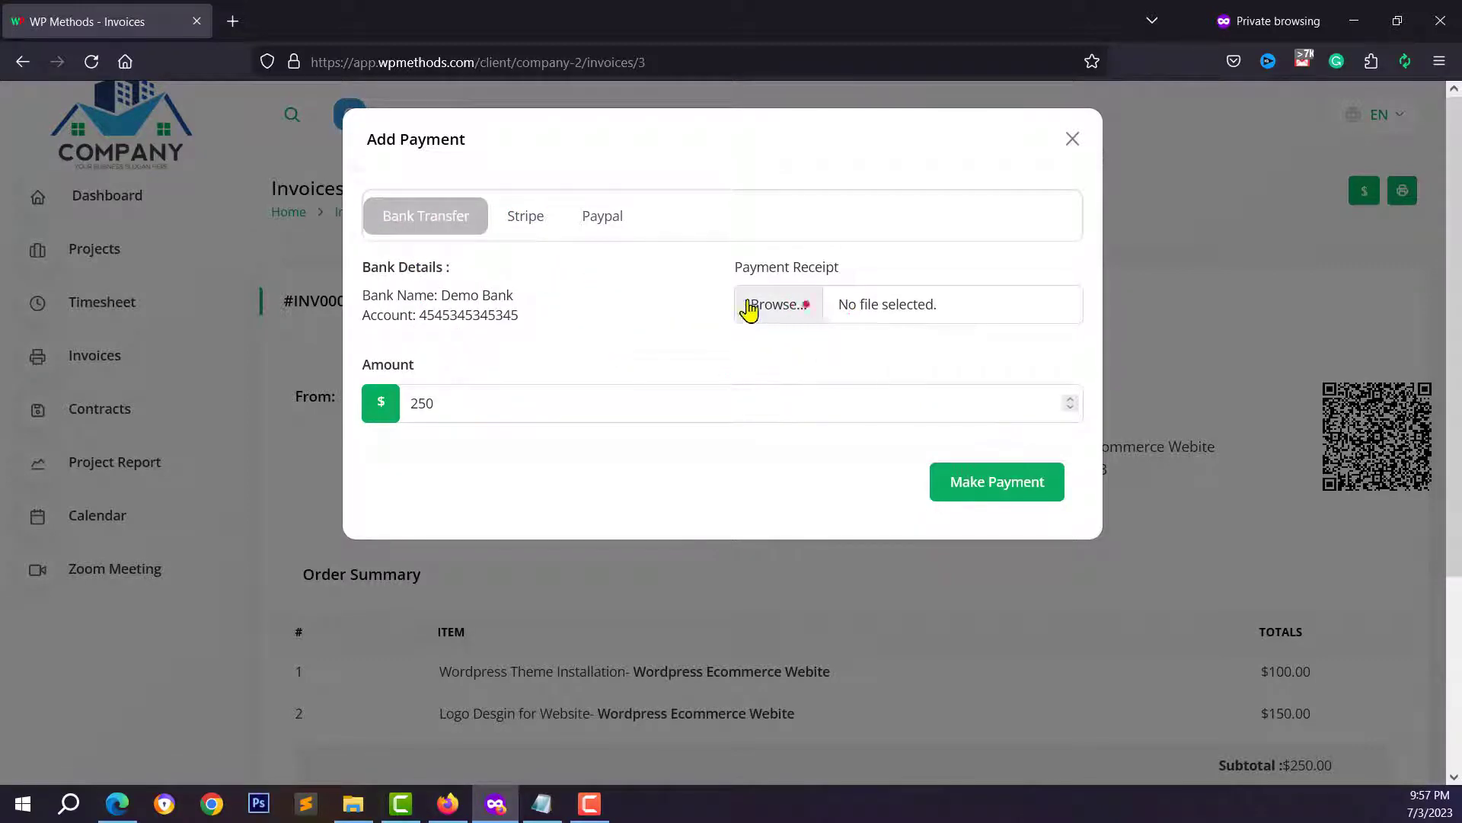
{"action": "left_click_drag", "start_coordinate": [449, 294], "coordinate": [542, 315]}
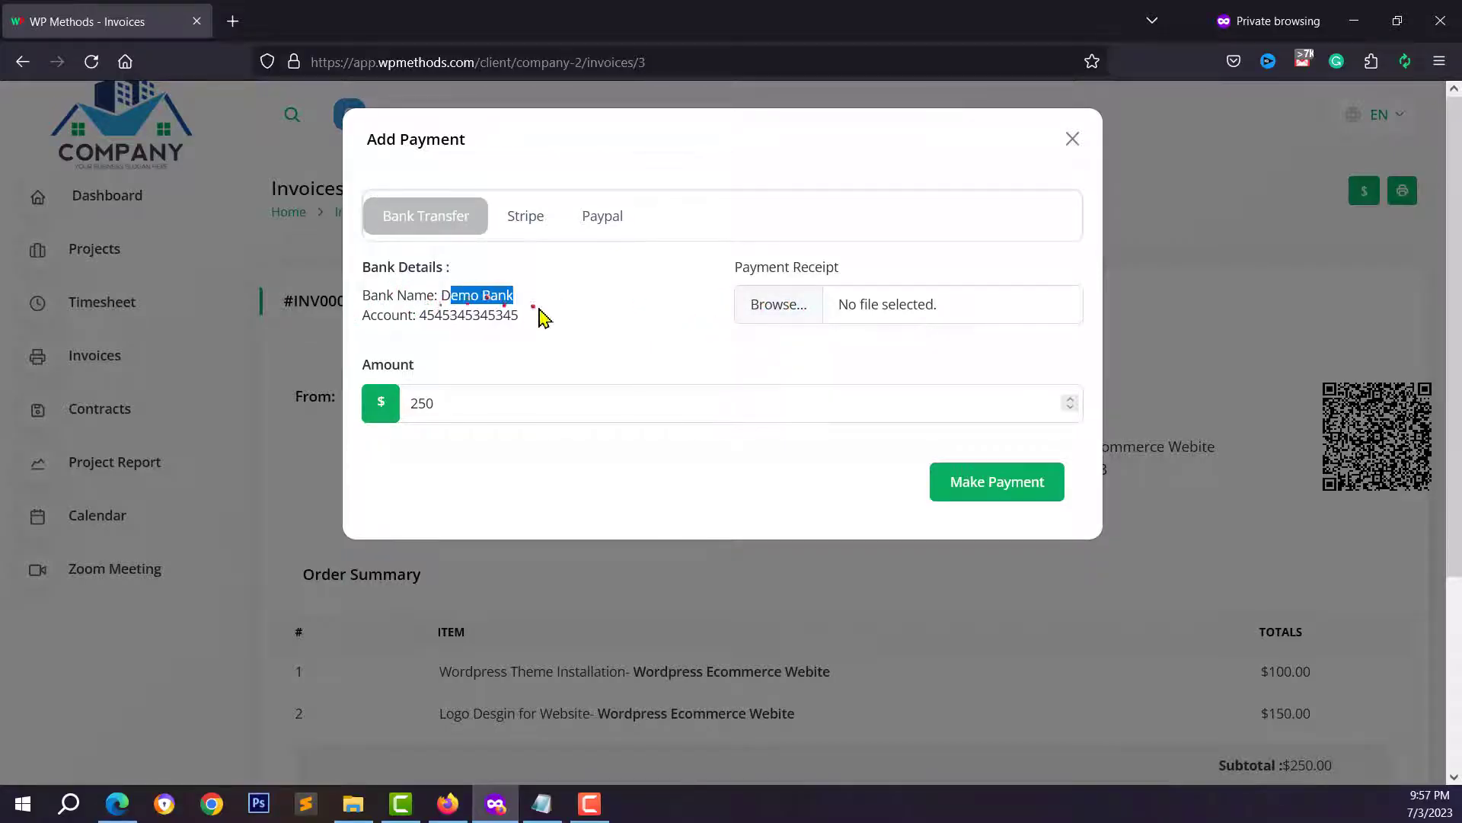
{"action": "left_click", "coordinate": [470, 316]}
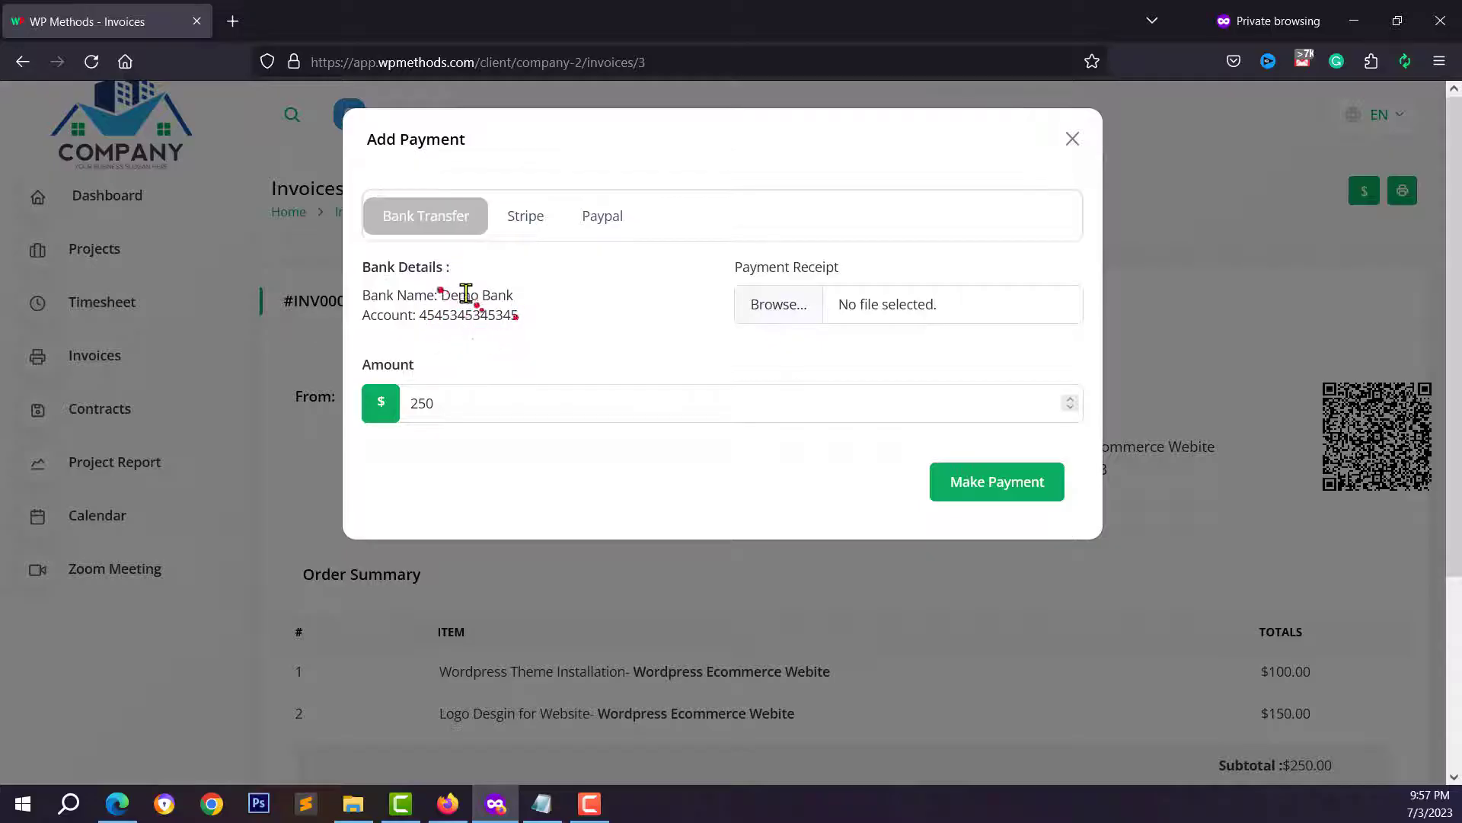
- Attach the receipt image and submit the $250 bank transfer payment
{"action": "left_click", "coordinate": [783, 305]}
{"action": "scroll", "coordinate": [429, 273], "scroll_direction": "down", "scroll_amount": 5}
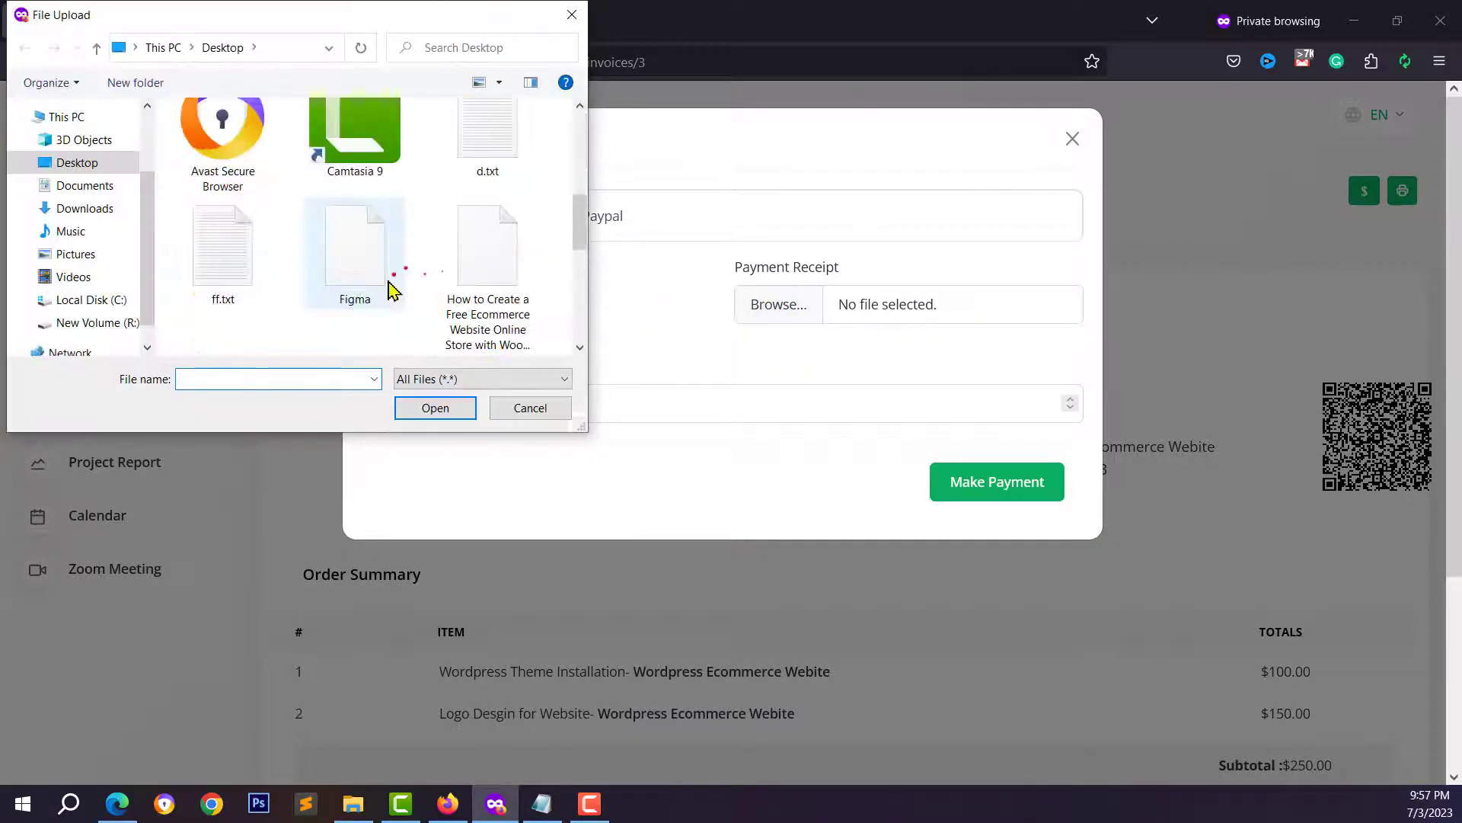
{"action": "scroll", "coordinate": [385, 289], "scroll_direction": "up", "scroll_amount": 3}
{"action": "left_click", "coordinate": [487, 274]}
{"action": "left_click", "coordinate": [435, 409]}
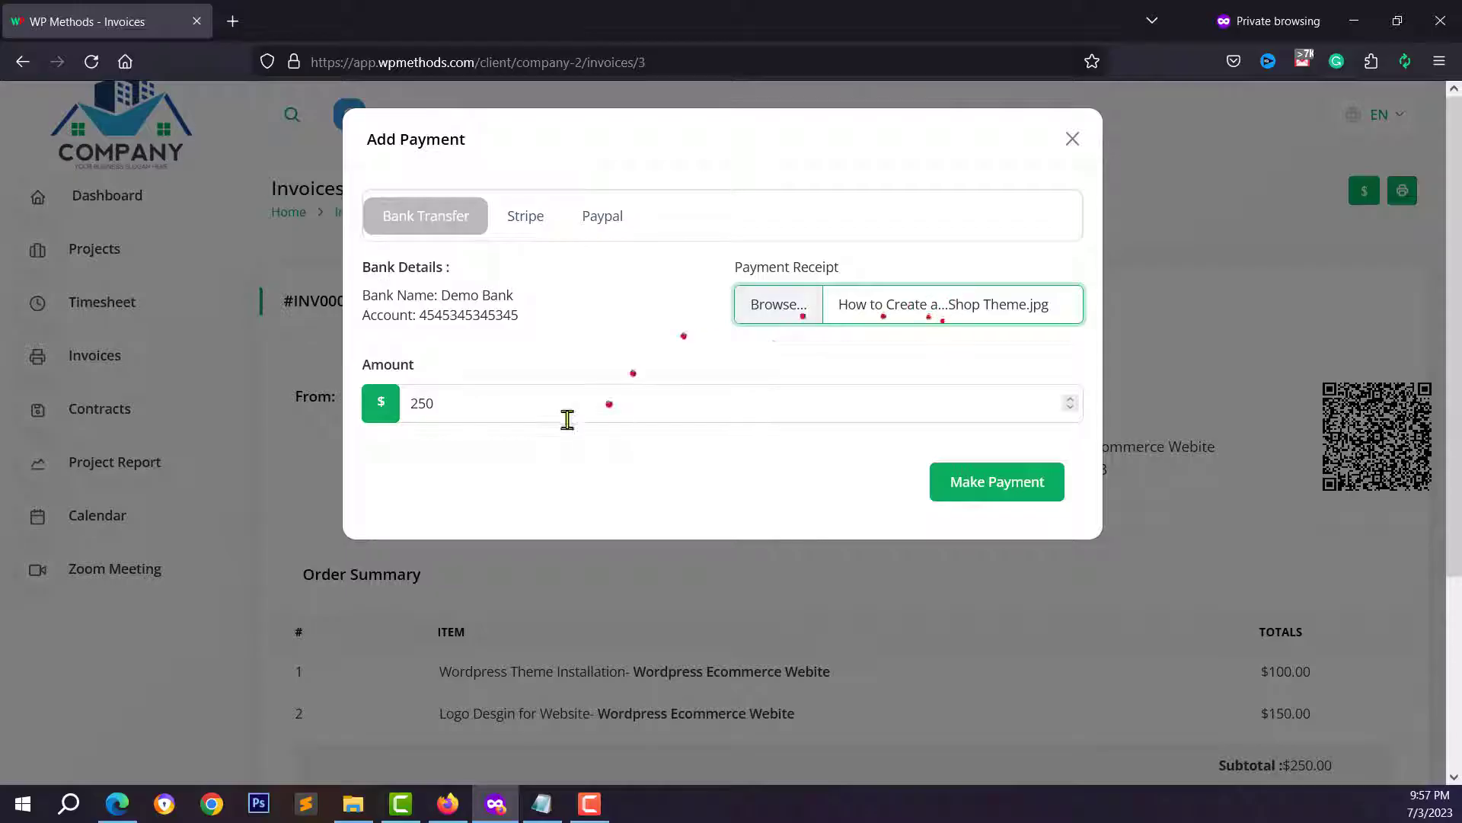
{"action": "left_click", "coordinate": [444, 410]}
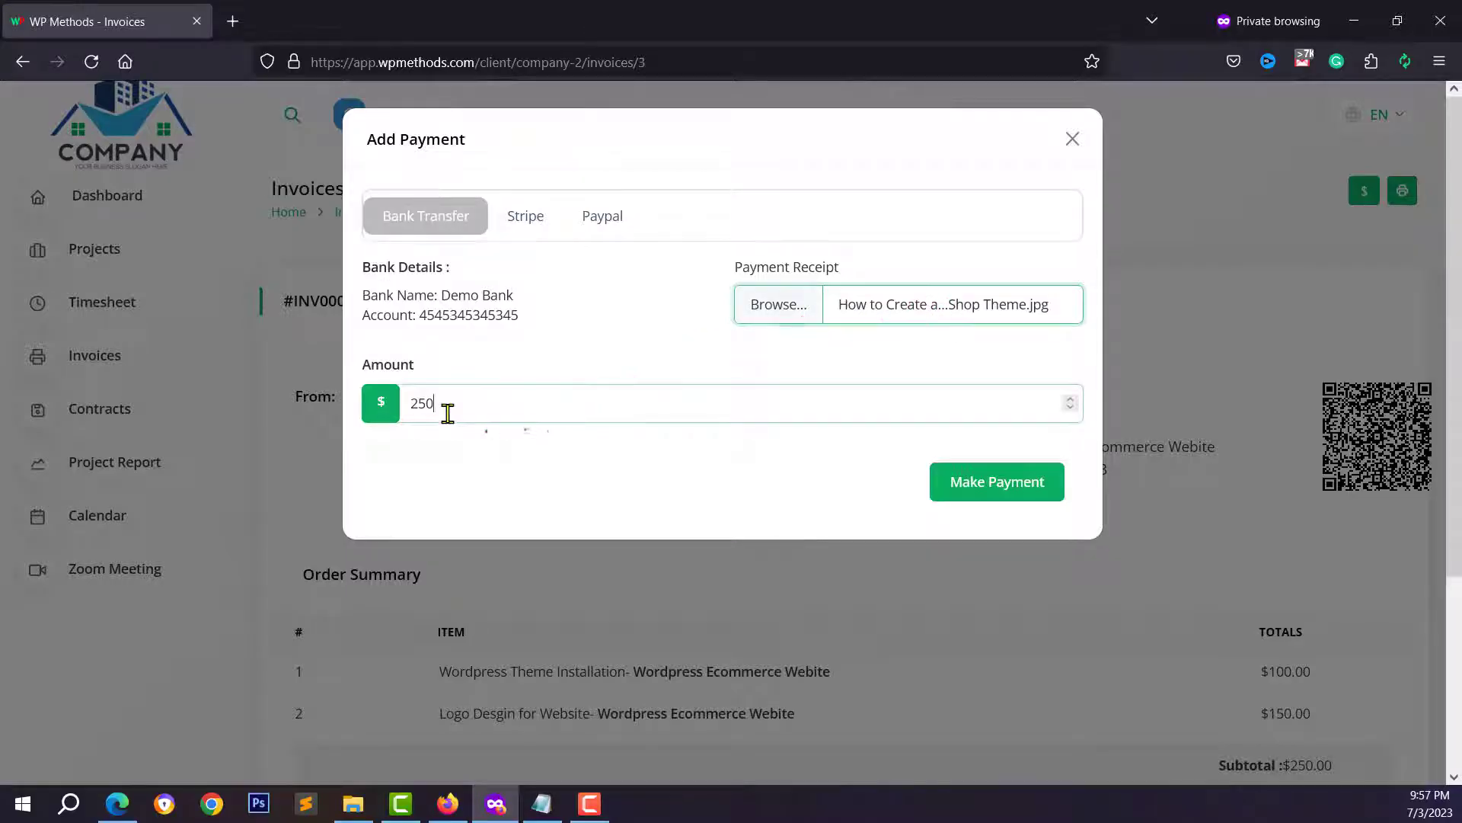
{"action": "left_click", "coordinate": [988, 493]}
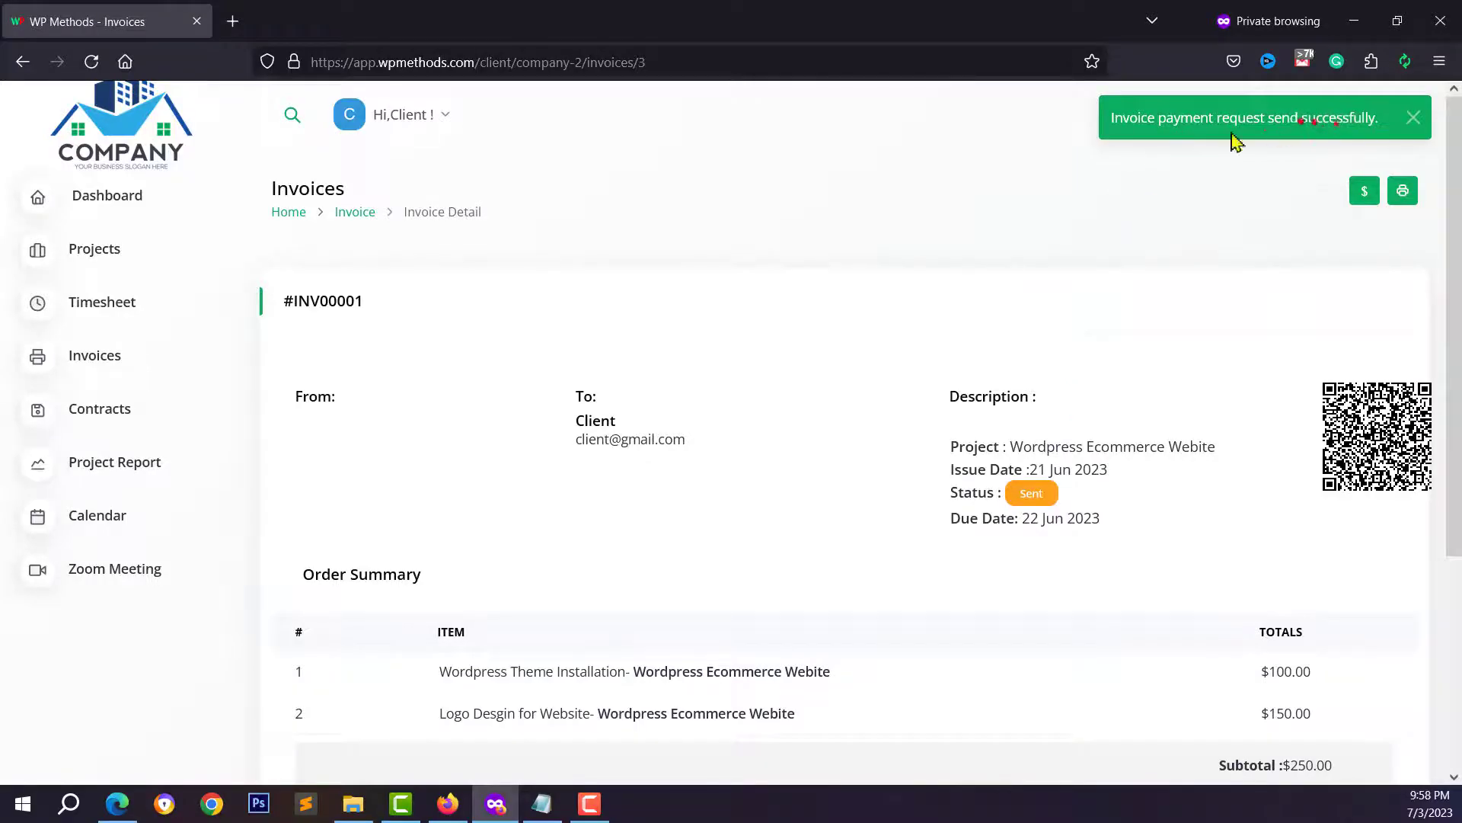
- Back in the admin workspace, open invoice #INV00001 from the Invoices list
{"action": "left_click", "coordinate": [457, 803]}
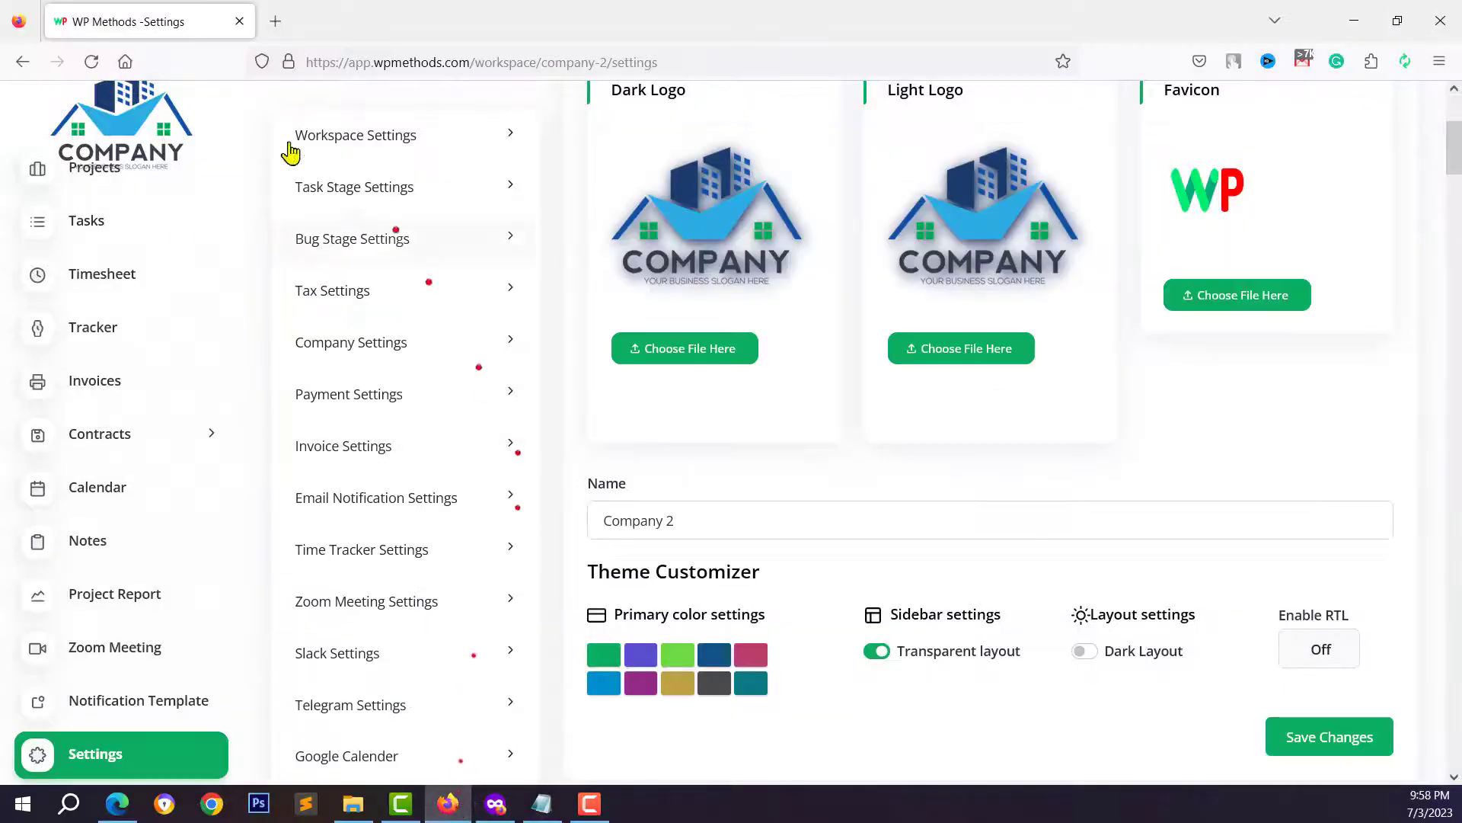
{"action": "scroll", "coordinate": [122, 274], "scroll_direction": "up", "scroll_amount": 2}
{"action": "left_click", "coordinate": [122, 126]}
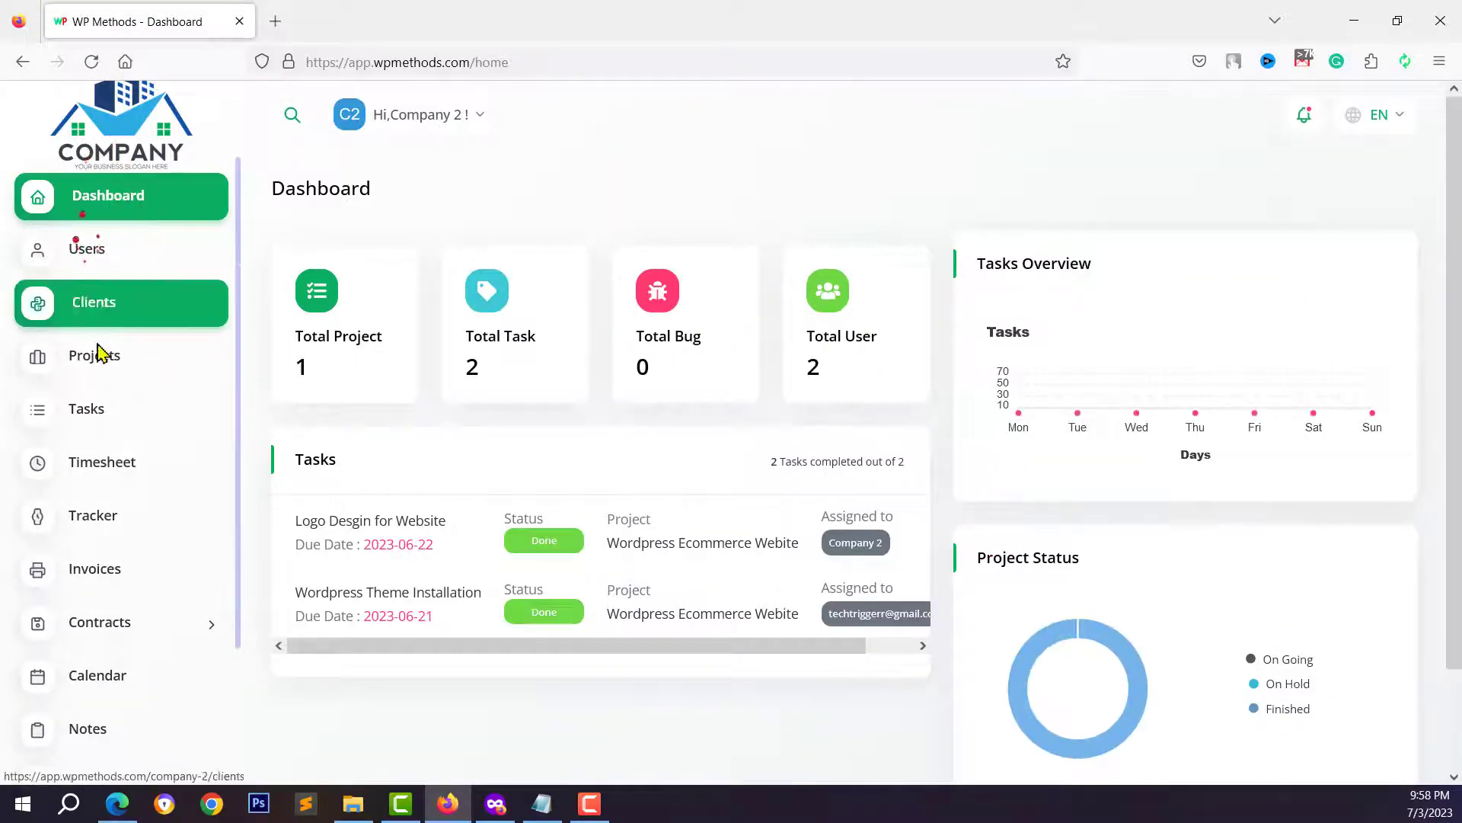
{"action": "scroll", "coordinate": [122, 563], "scroll_direction": "down", "scroll_amount": 2}
{"action": "scroll", "coordinate": [120, 625], "scroll_direction": "down", "scroll_amount": 3}
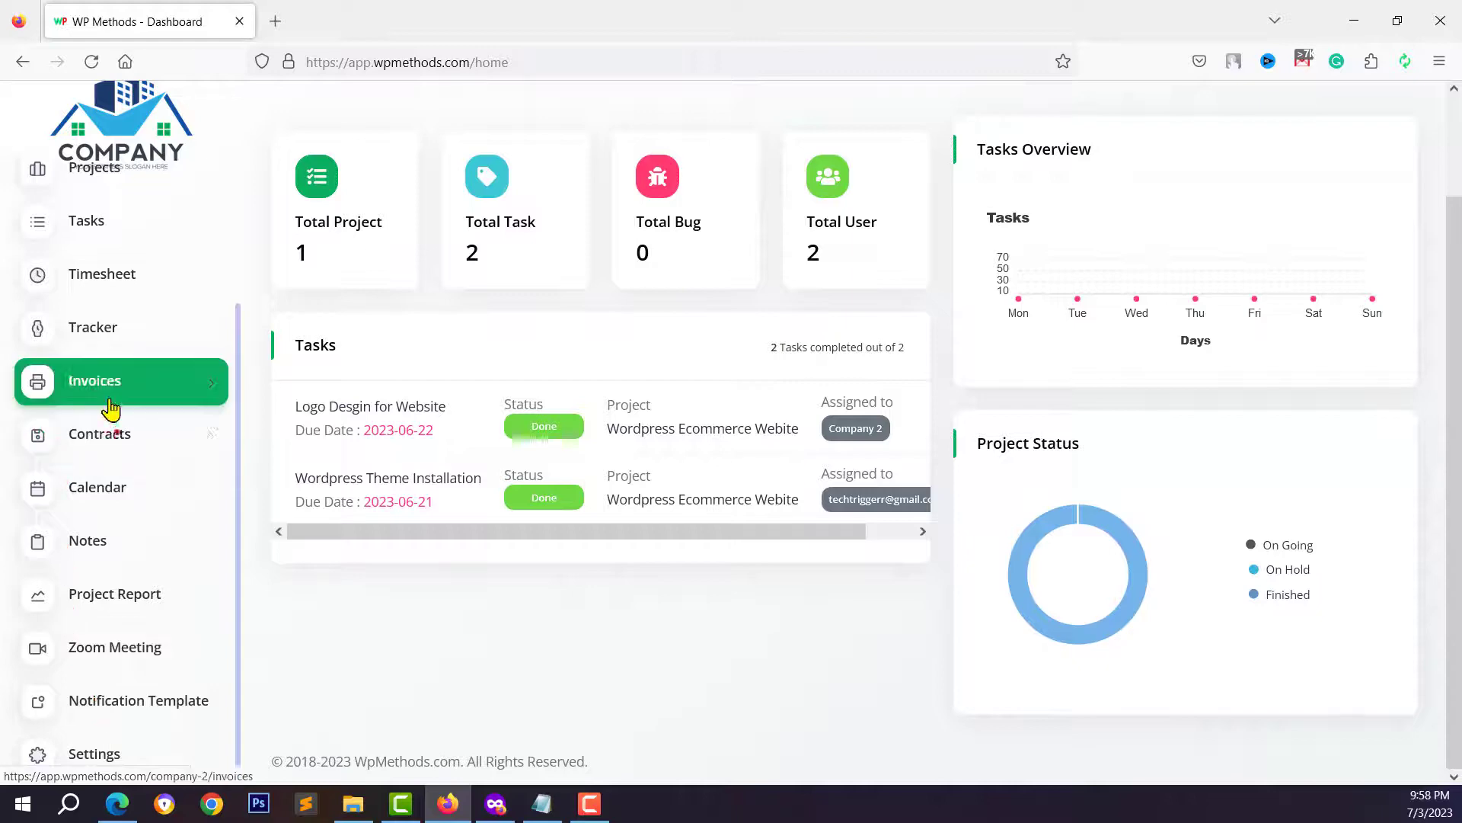
{"action": "scroll", "coordinate": [95, 404], "scroll_direction": "up", "scroll_amount": 2}
{"action": "scroll", "coordinate": [115, 407], "scroll_direction": "down", "scroll_amount": 2}
{"action": "left_click", "coordinate": [158, 410]}
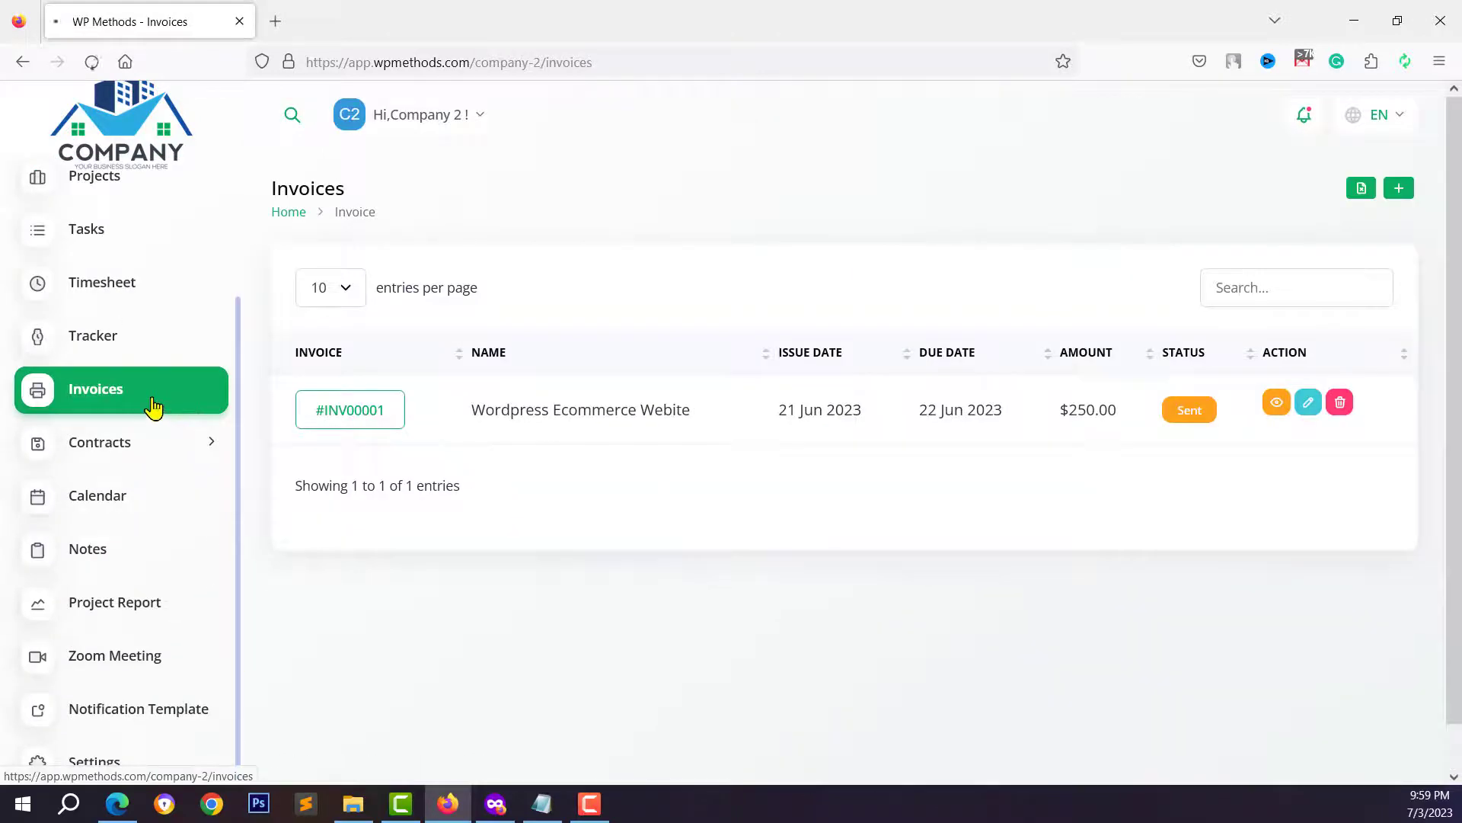
{"action": "left_click", "coordinate": [346, 410]}
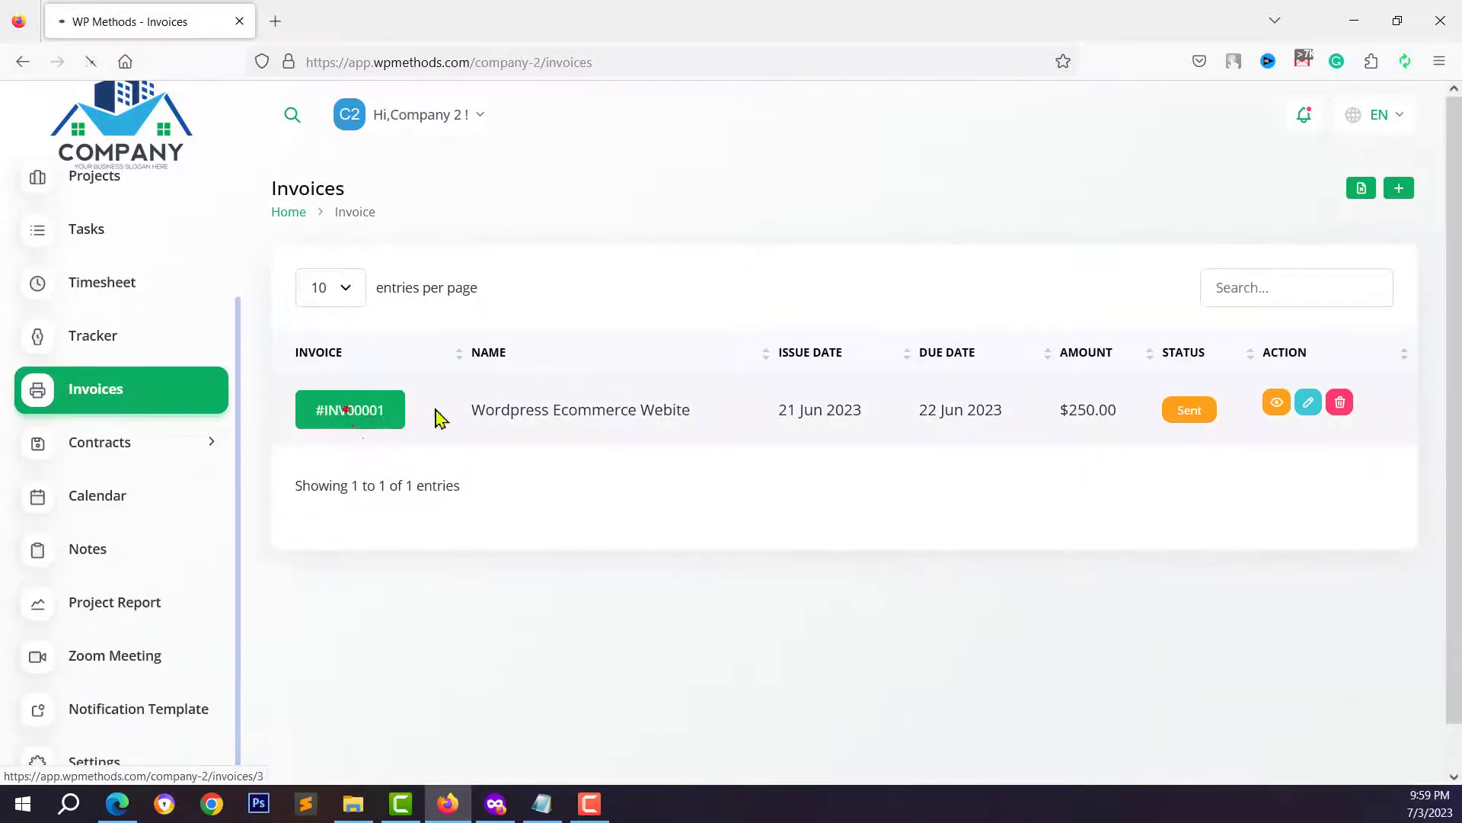
- Approve the pending $250 Bank Transfer payment on the invoice
{"action": "scroll", "coordinate": [586, 666], "scroll_direction": "down", "scroll_amount": 4}
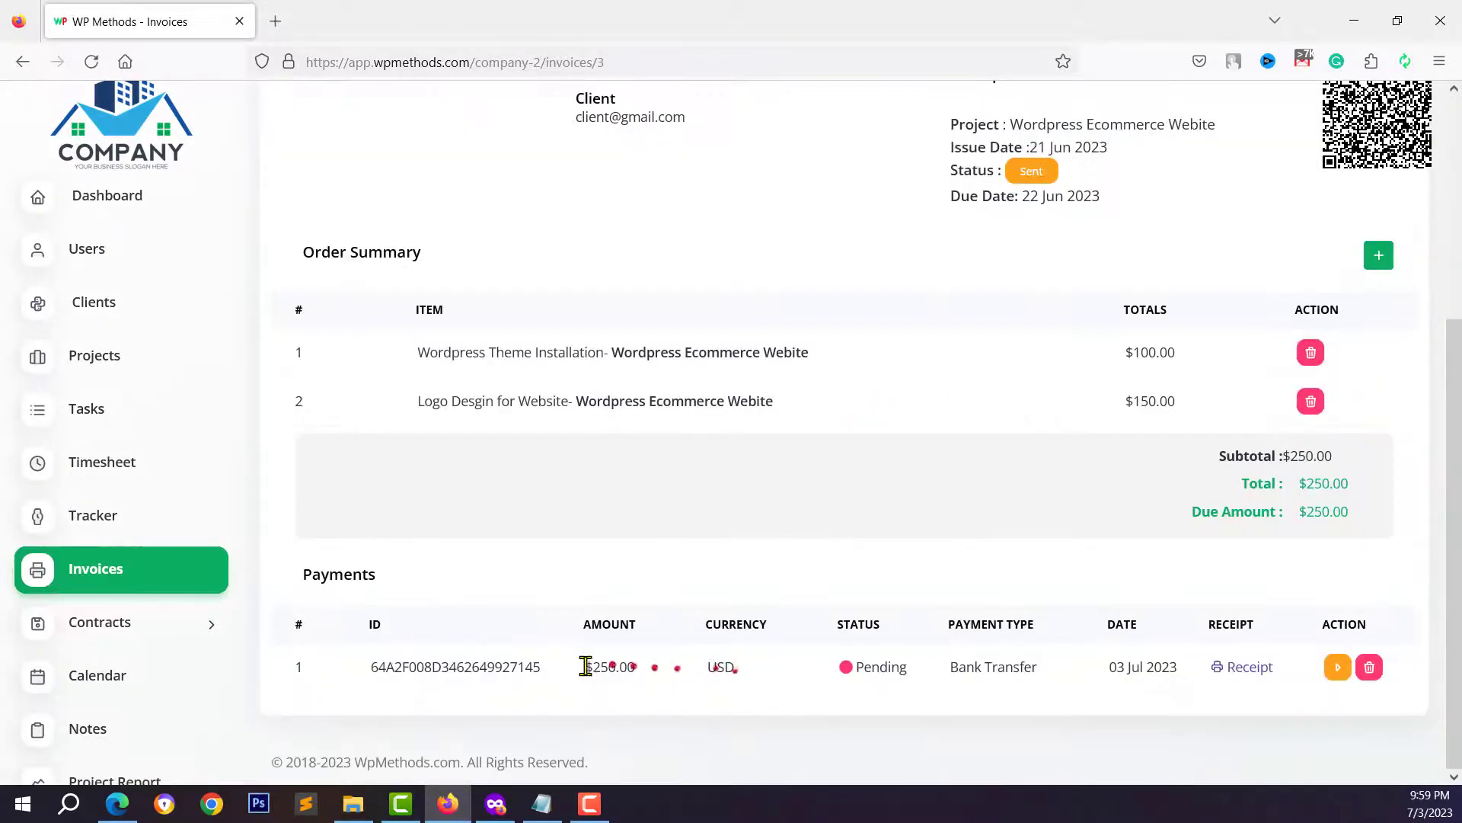
{"action": "left_click", "coordinate": [664, 670]}
{"action": "left_click_drag", "start_coordinate": [954, 673], "coordinate": [1036, 670]}
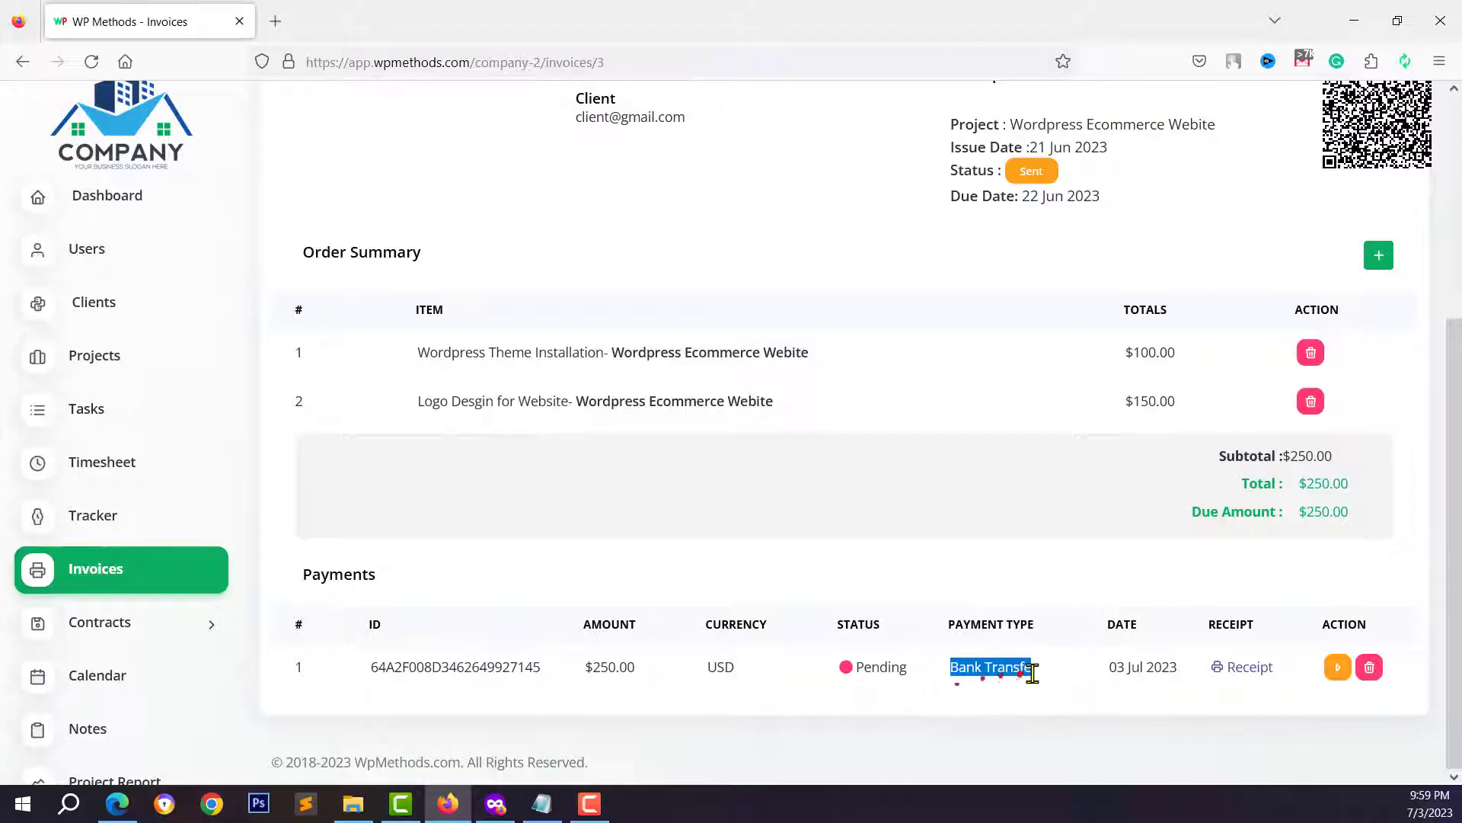
{"action": "left_click", "coordinate": [1055, 683]}
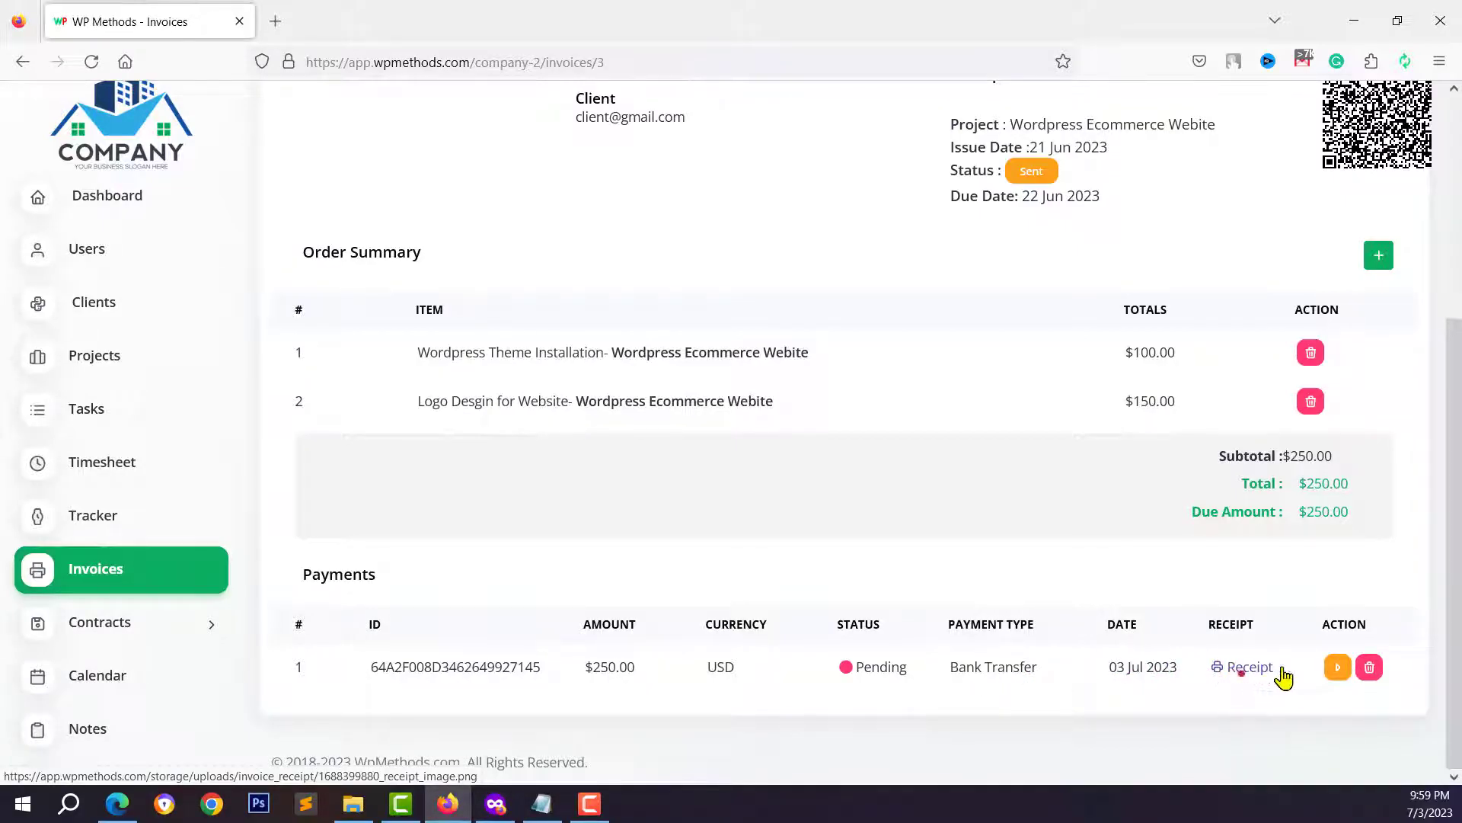
{"action": "left_click", "coordinate": [1338, 668]}
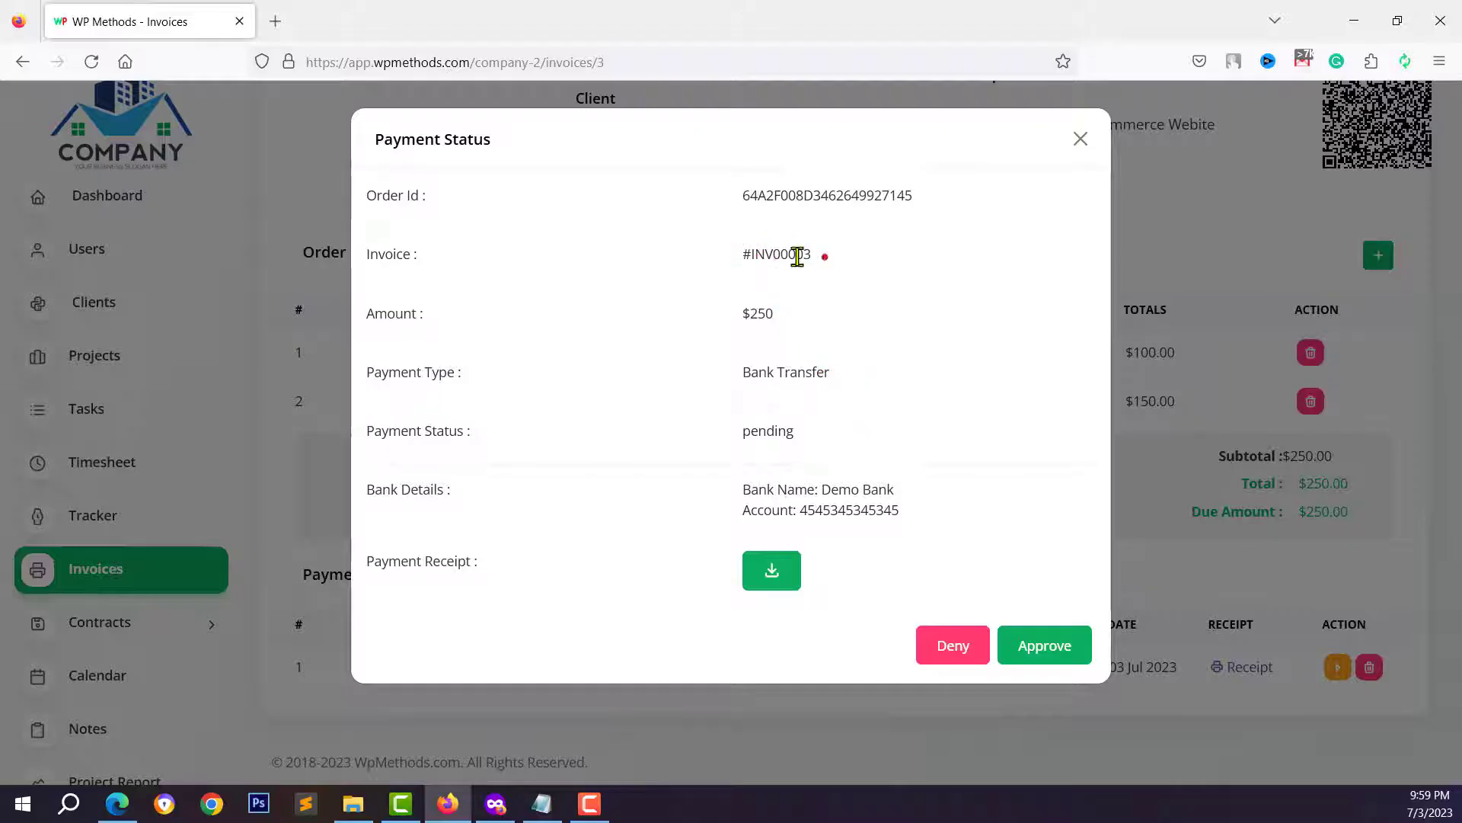
{"action": "left_click", "coordinate": [1028, 645]}
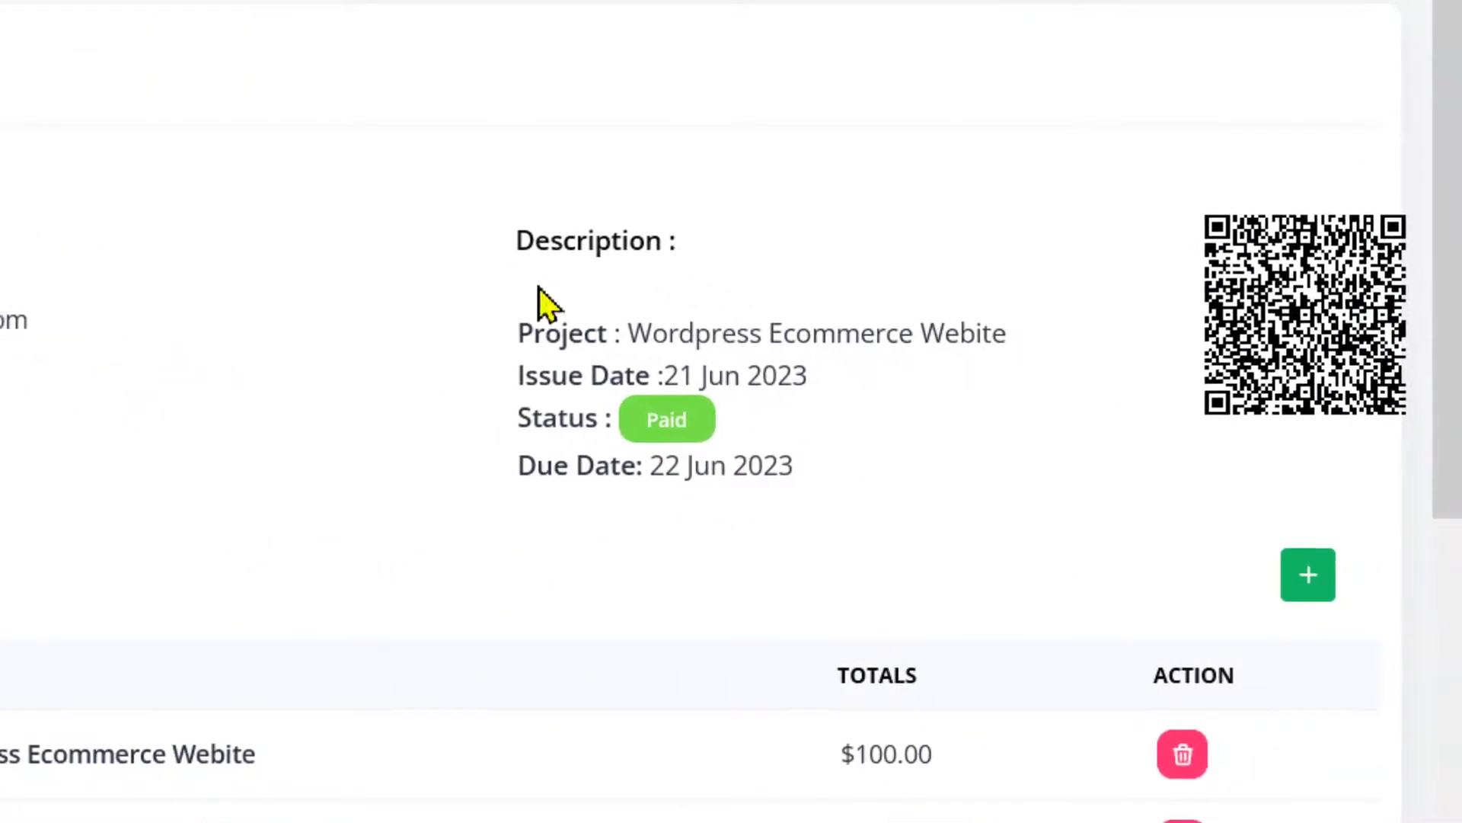
- Open the account and workspace menu, then close it again
{"action": "left_click", "coordinate": [415, 118]}
{"action": "left_click", "coordinate": [421, 122]}
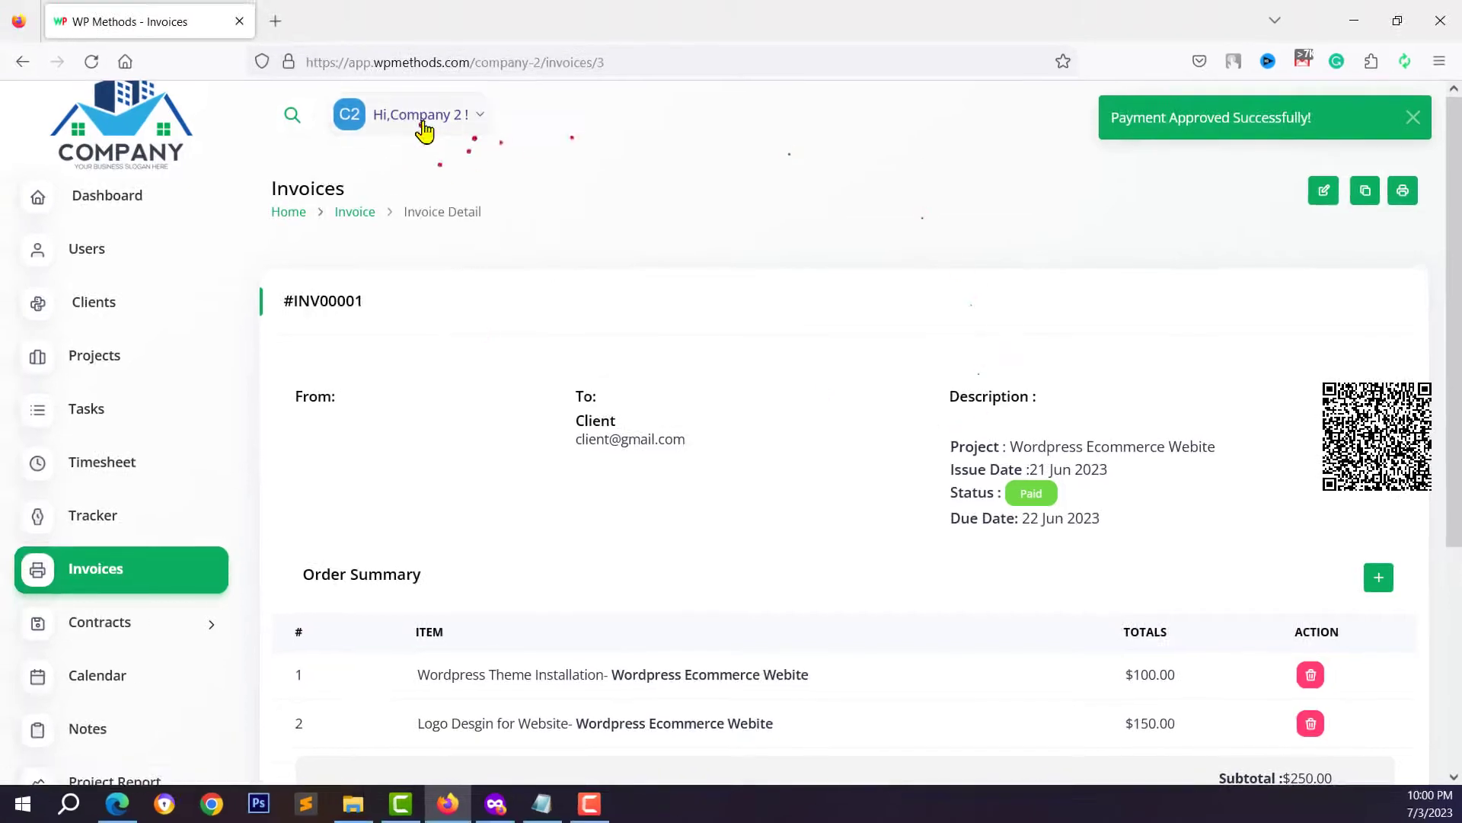
{"action": "left_click", "coordinate": [411, 125]}
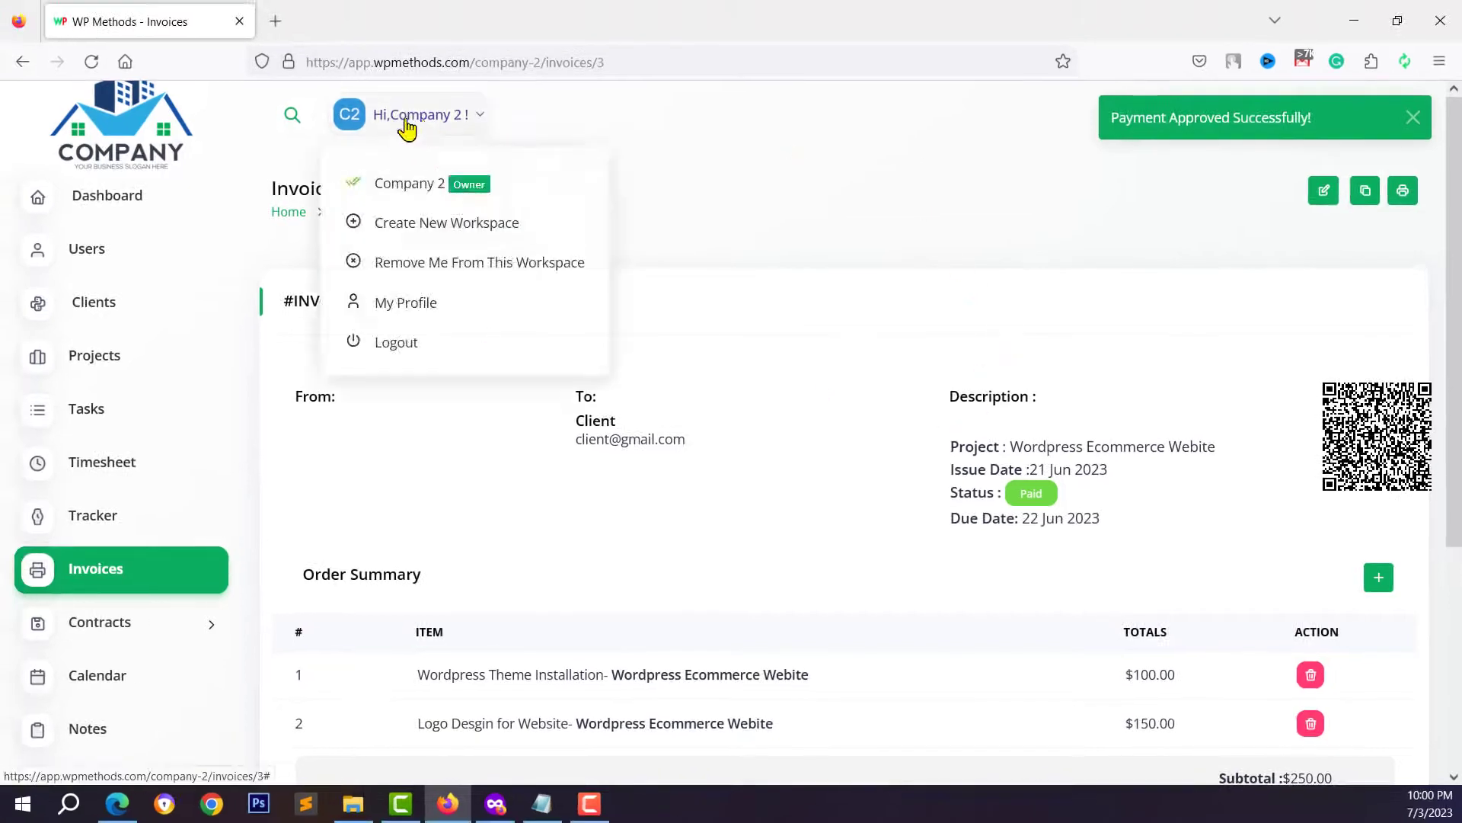
{"action": "left_click", "coordinate": [388, 118]}
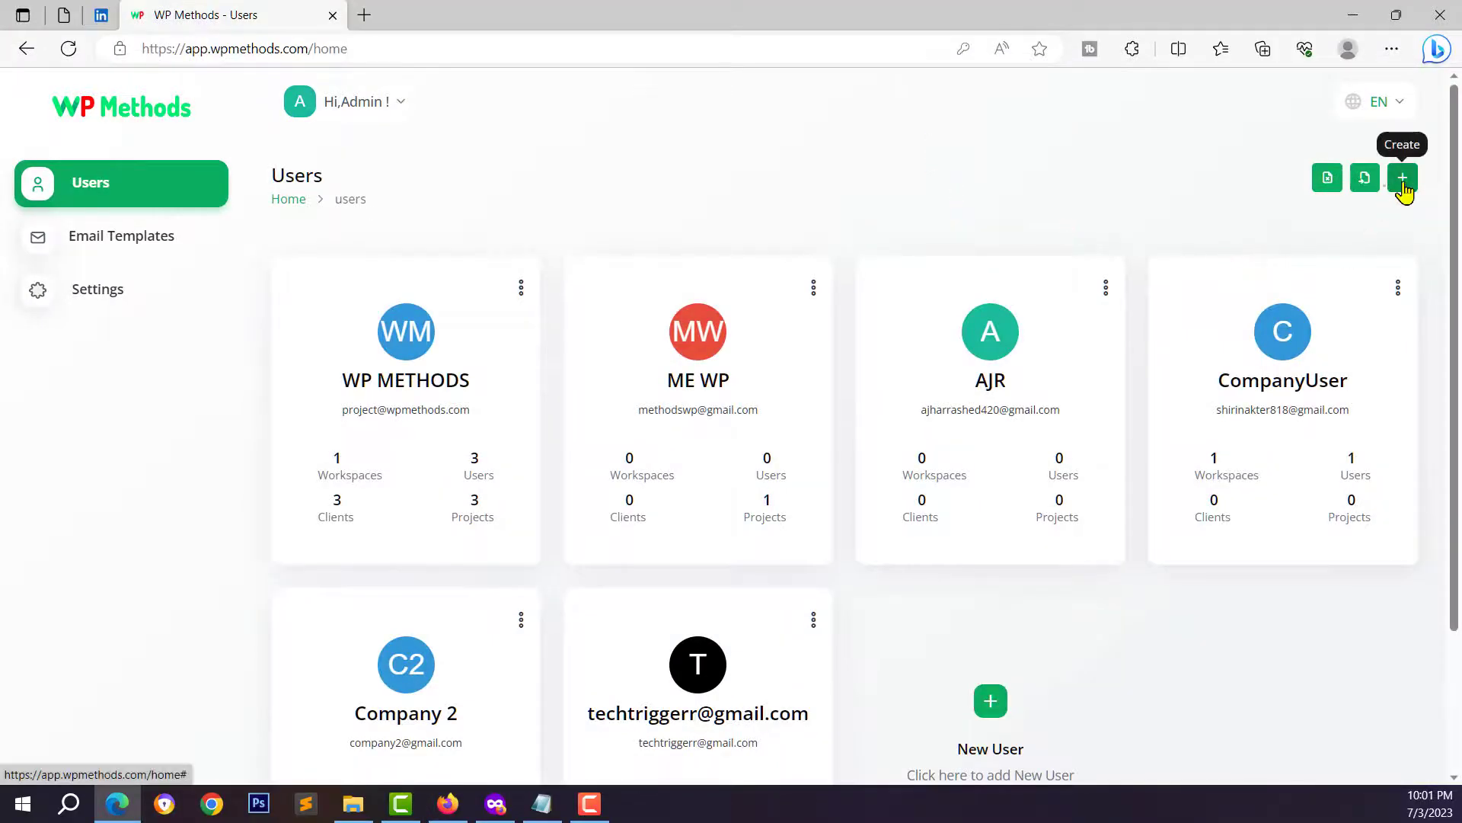
- Open the super admin's users list and the public landing page in a new tab
{"action": "left_click", "coordinate": [1402, 179]}
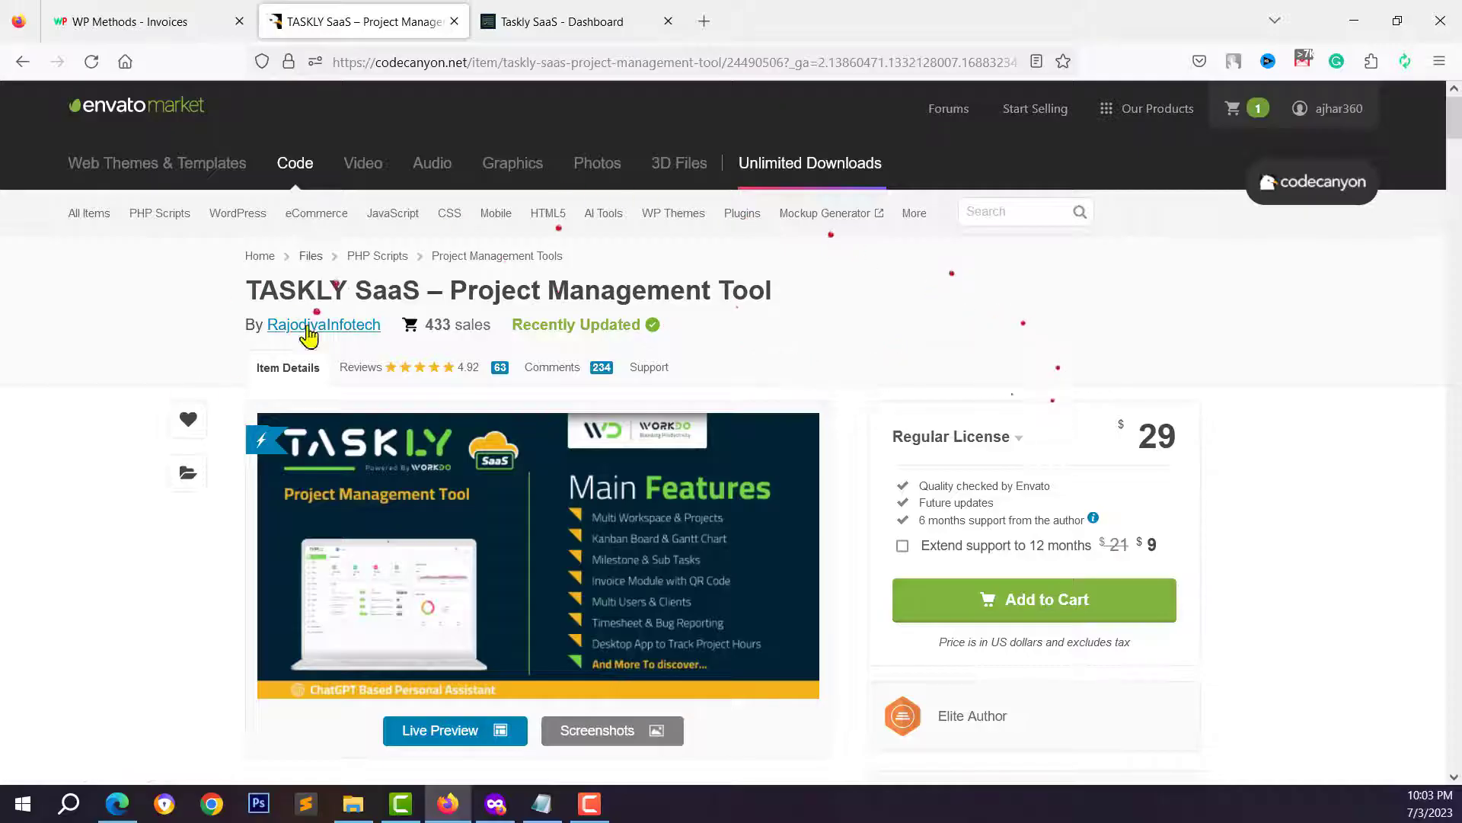
{"action": "left_click", "coordinate": [563, 23]}
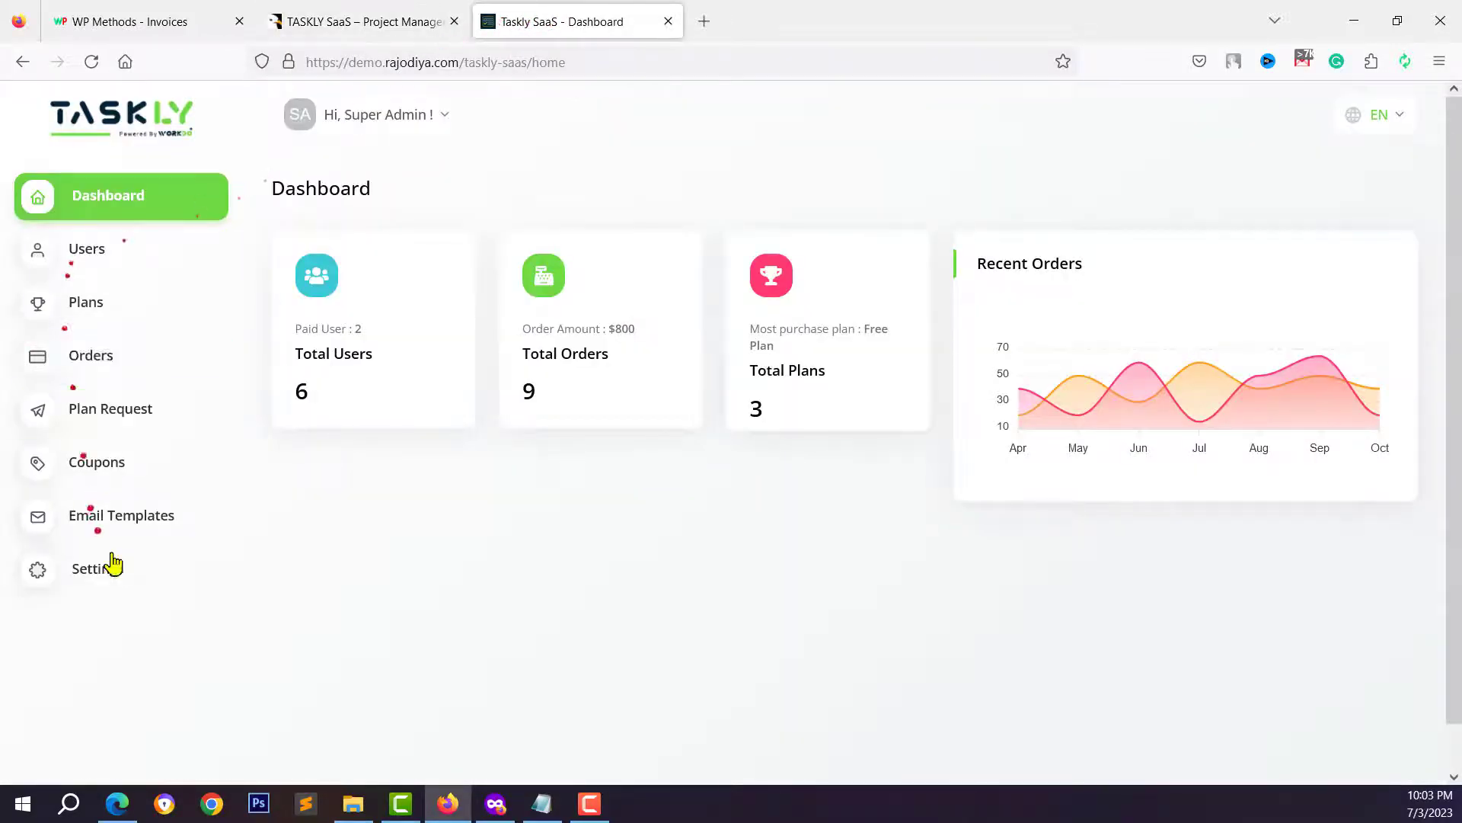
{"action": "left_click", "coordinate": [355, 134]}
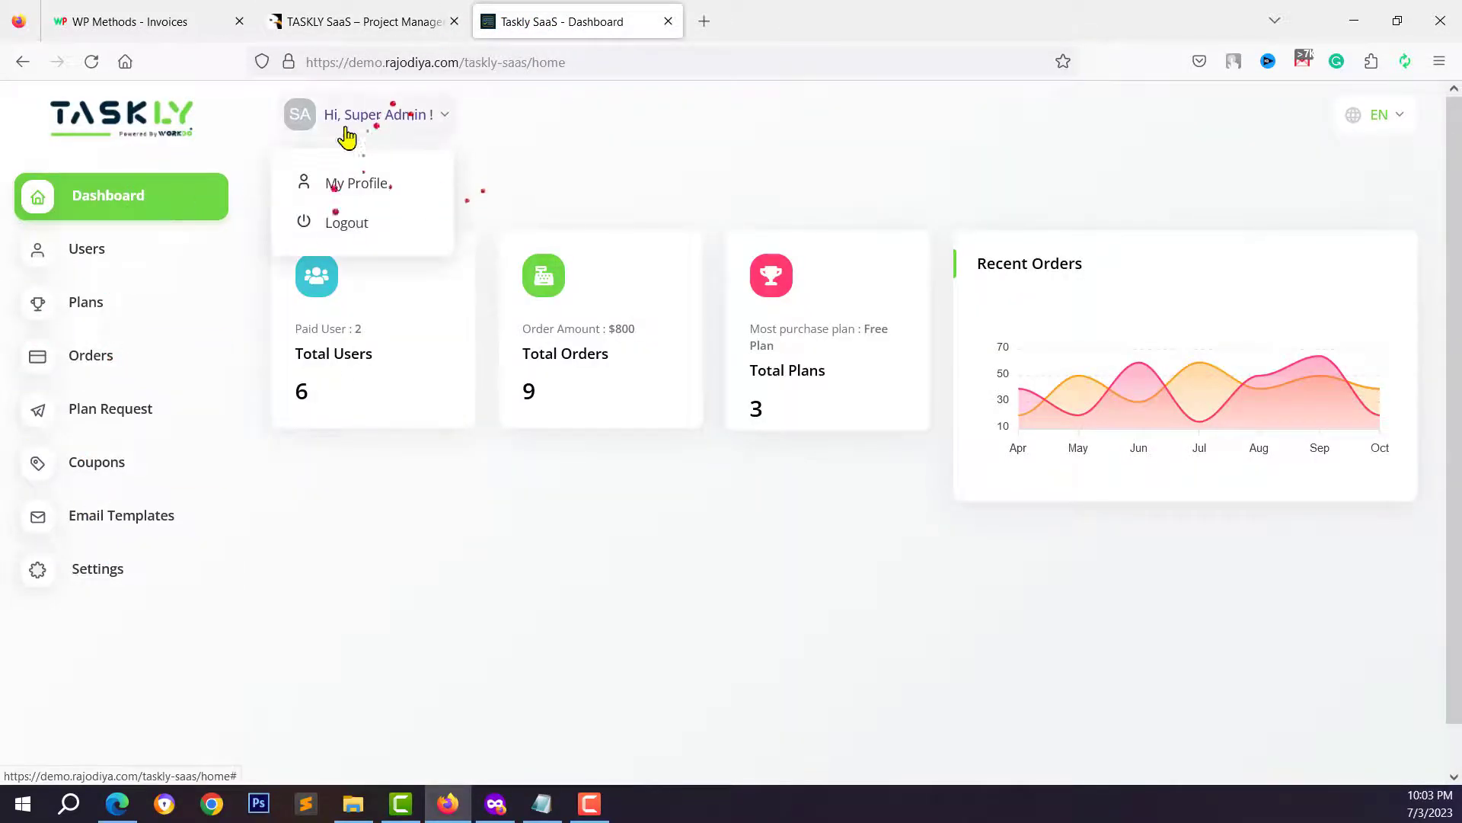
{"action": "left_click", "coordinate": [217, 255]}
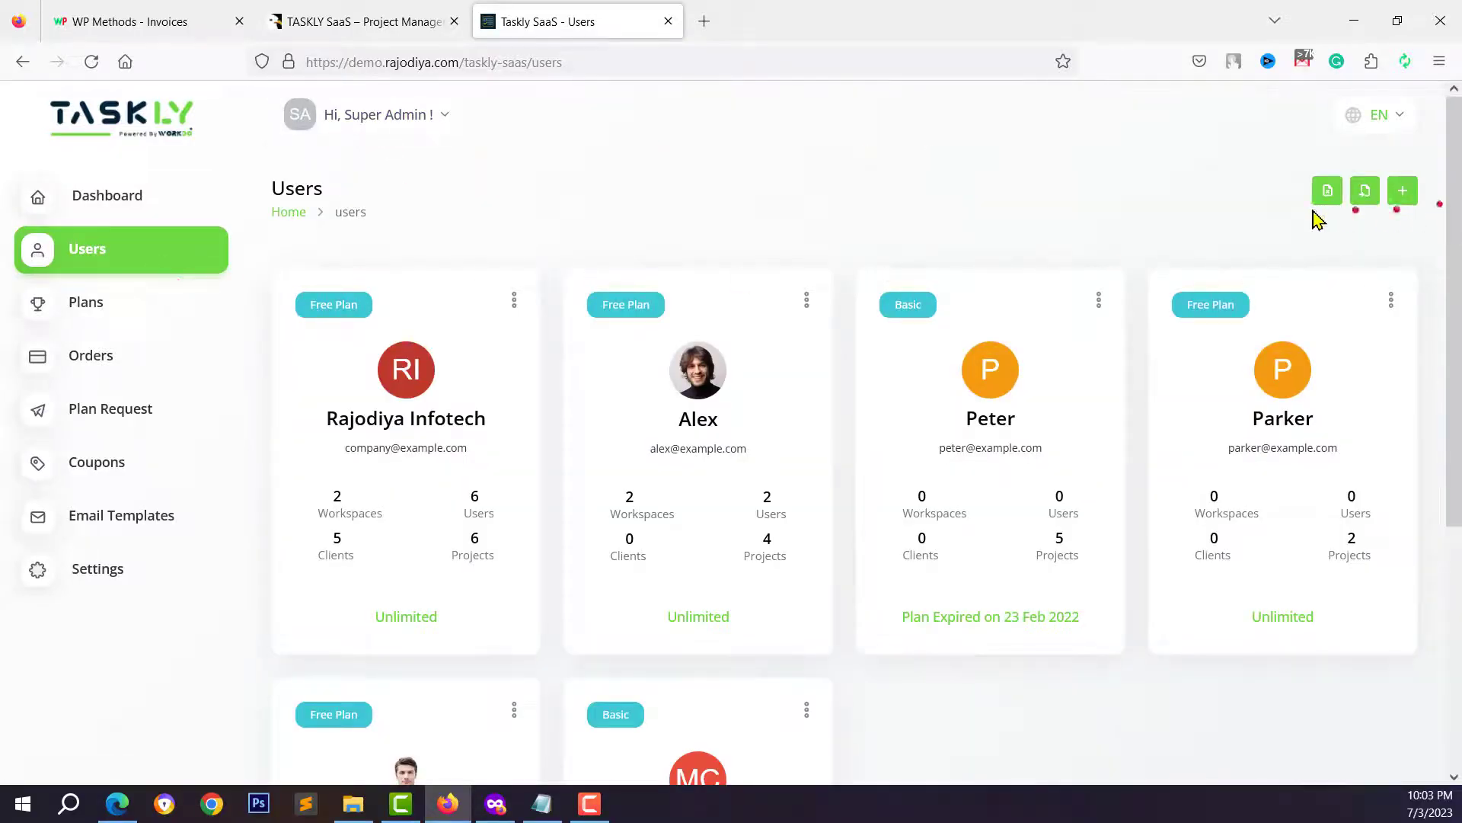
{"action": "left_click", "coordinate": [1282, 193]}
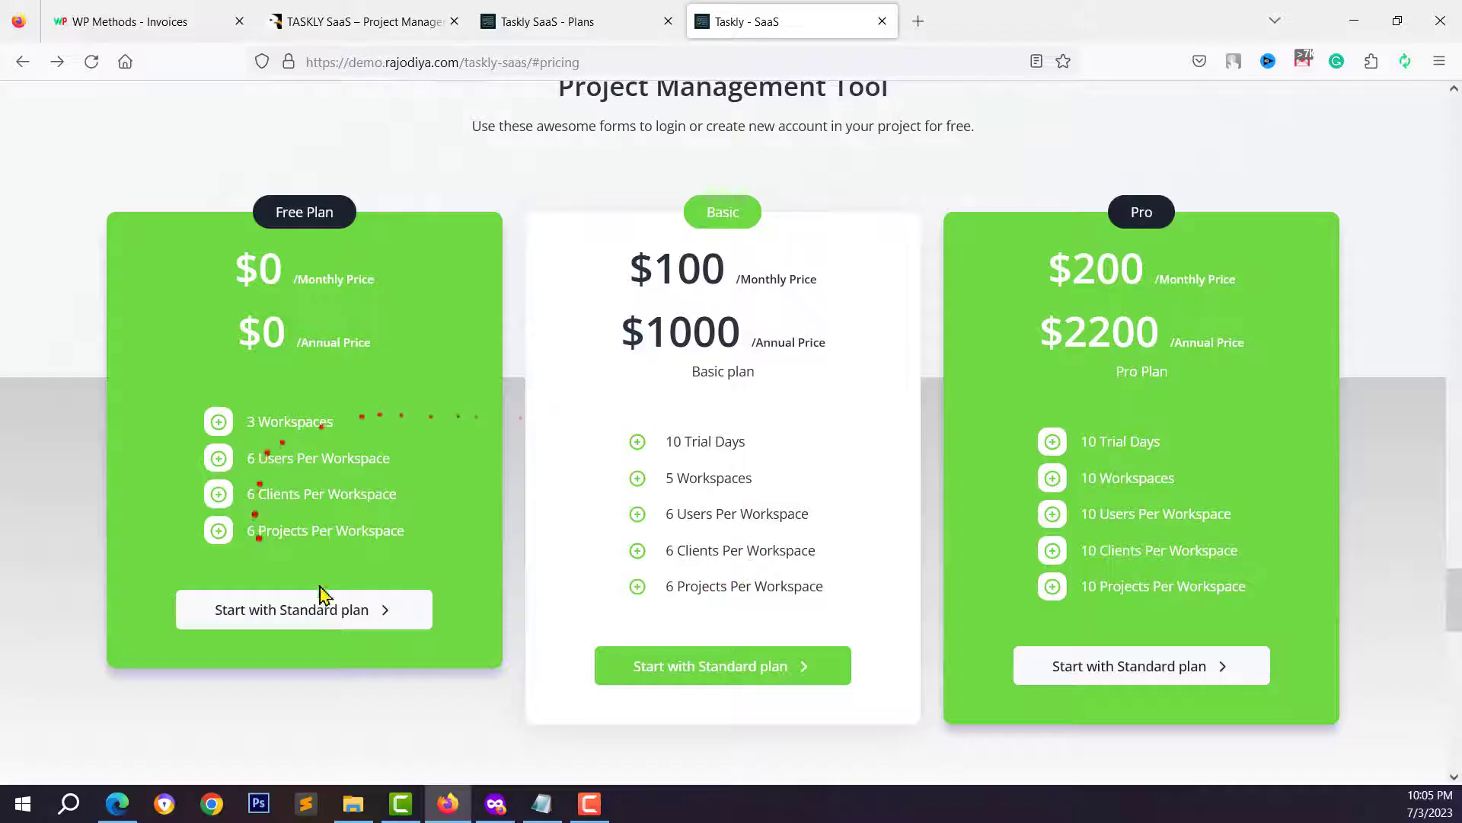
- Compare the payment settings with the landing page pricing, noting the Basic plan's 10 trial days
{"action": "left_click", "coordinate": [542, 21]}
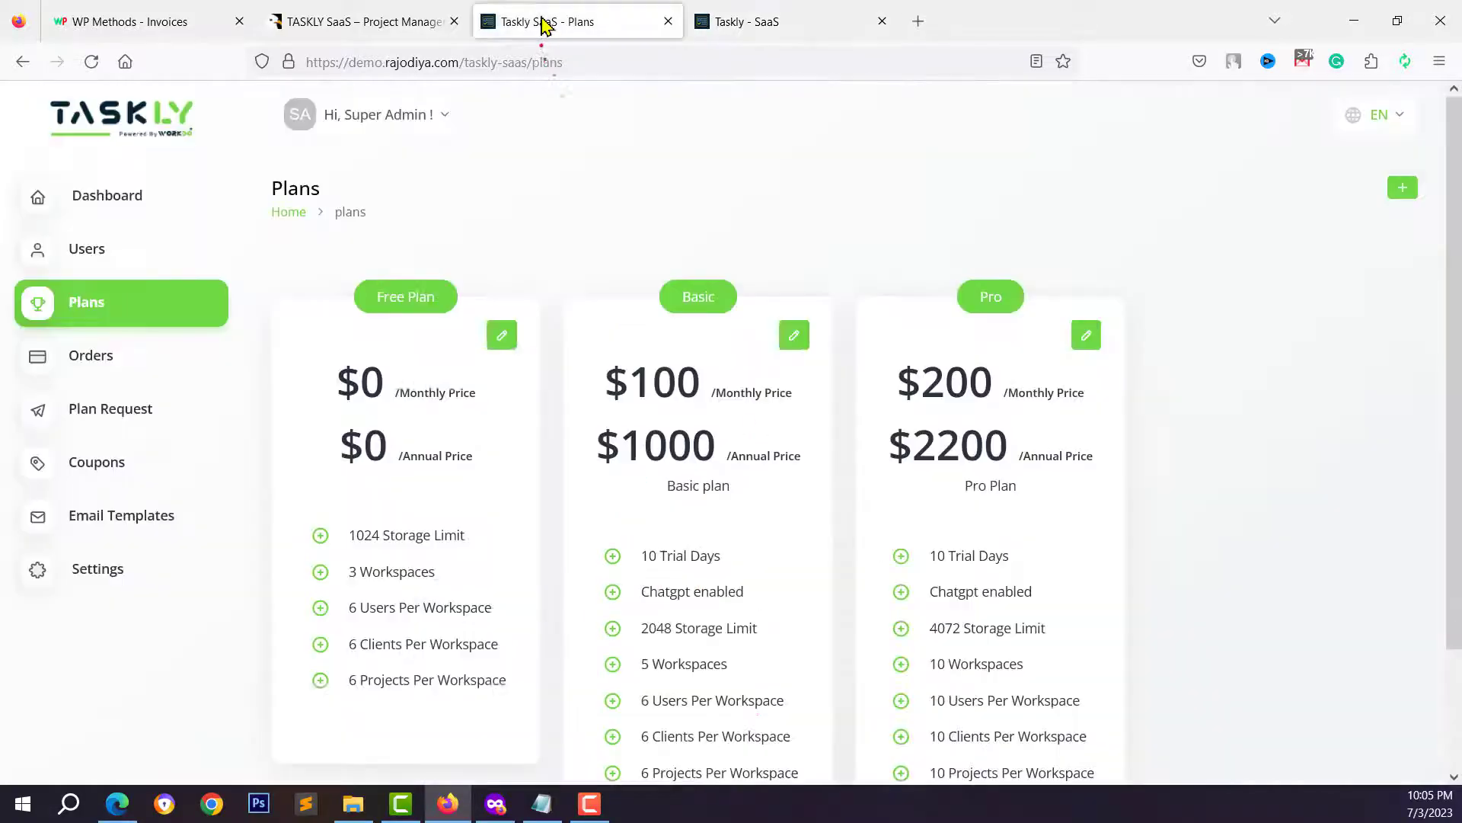
{"action": "left_click", "coordinate": [93, 571]}
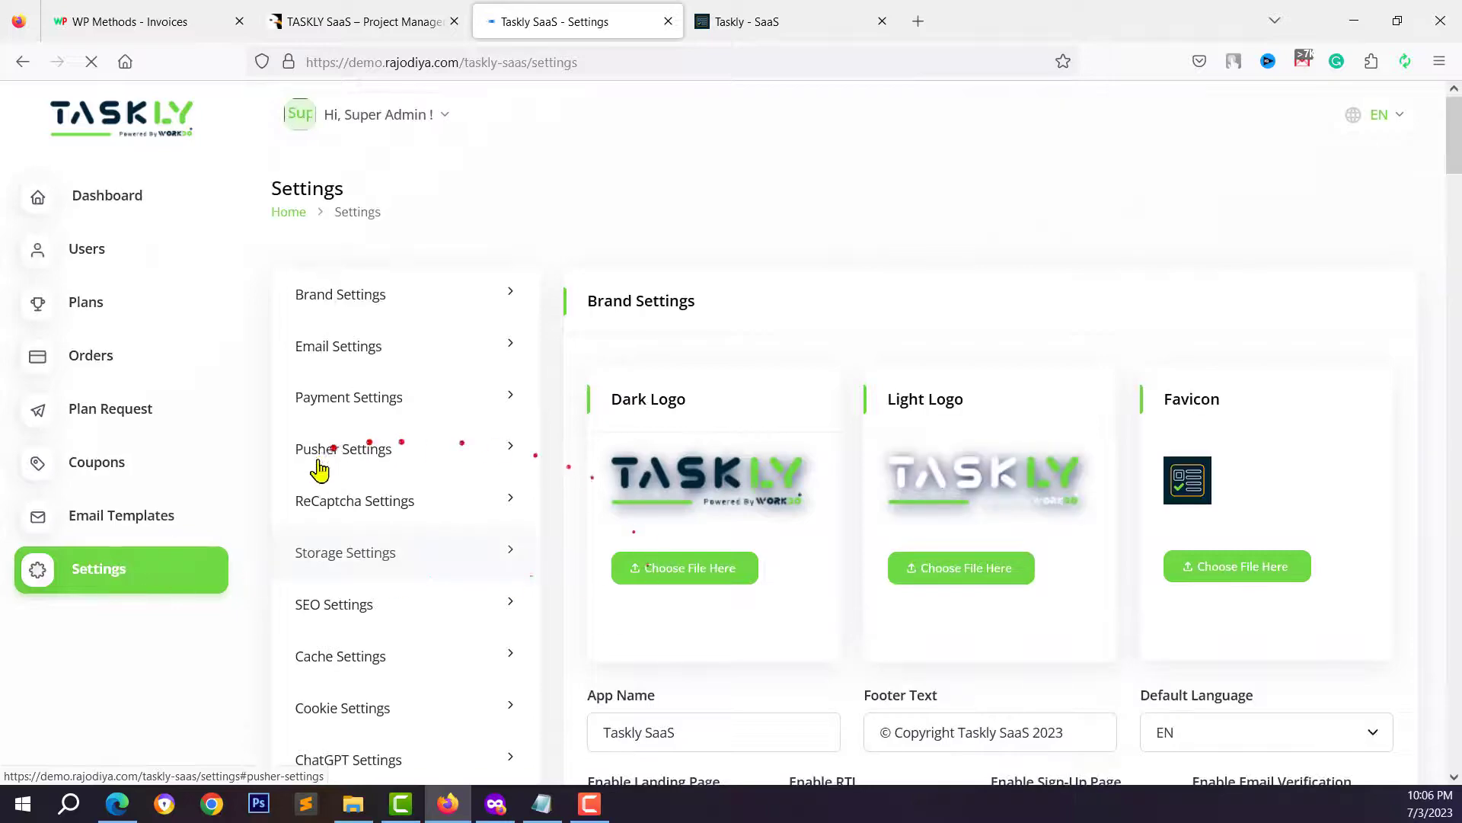
{"action": "left_click", "coordinate": [343, 408]}
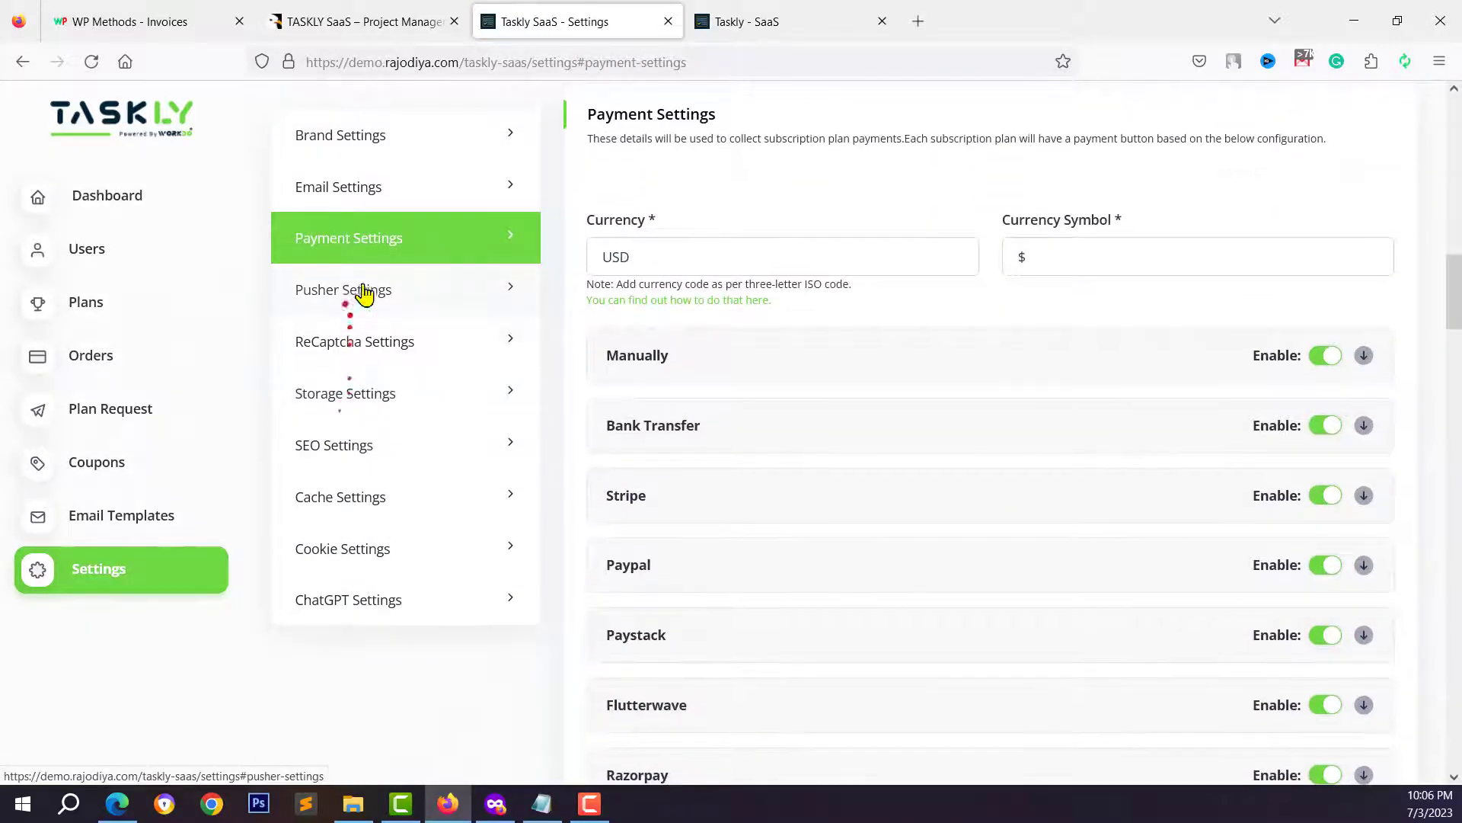
{"action": "scroll", "coordinate": [1244, 412], "scroll_direction": "down", "scroll_amount": 1}
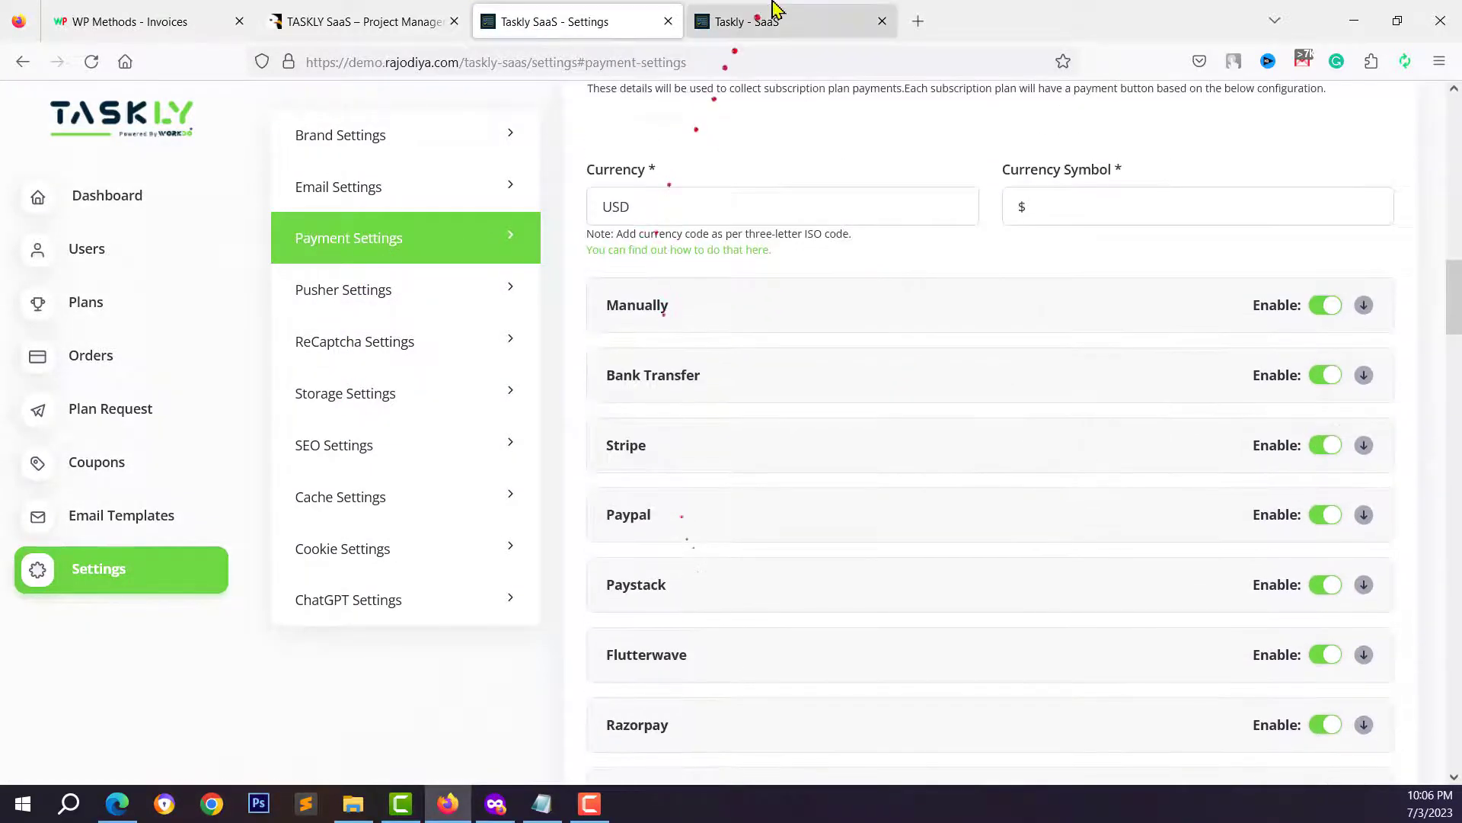
{"action": "left_click", "coordinate": [775, 11]}
{"action": "left_click", "coordinate": [597, 20]}
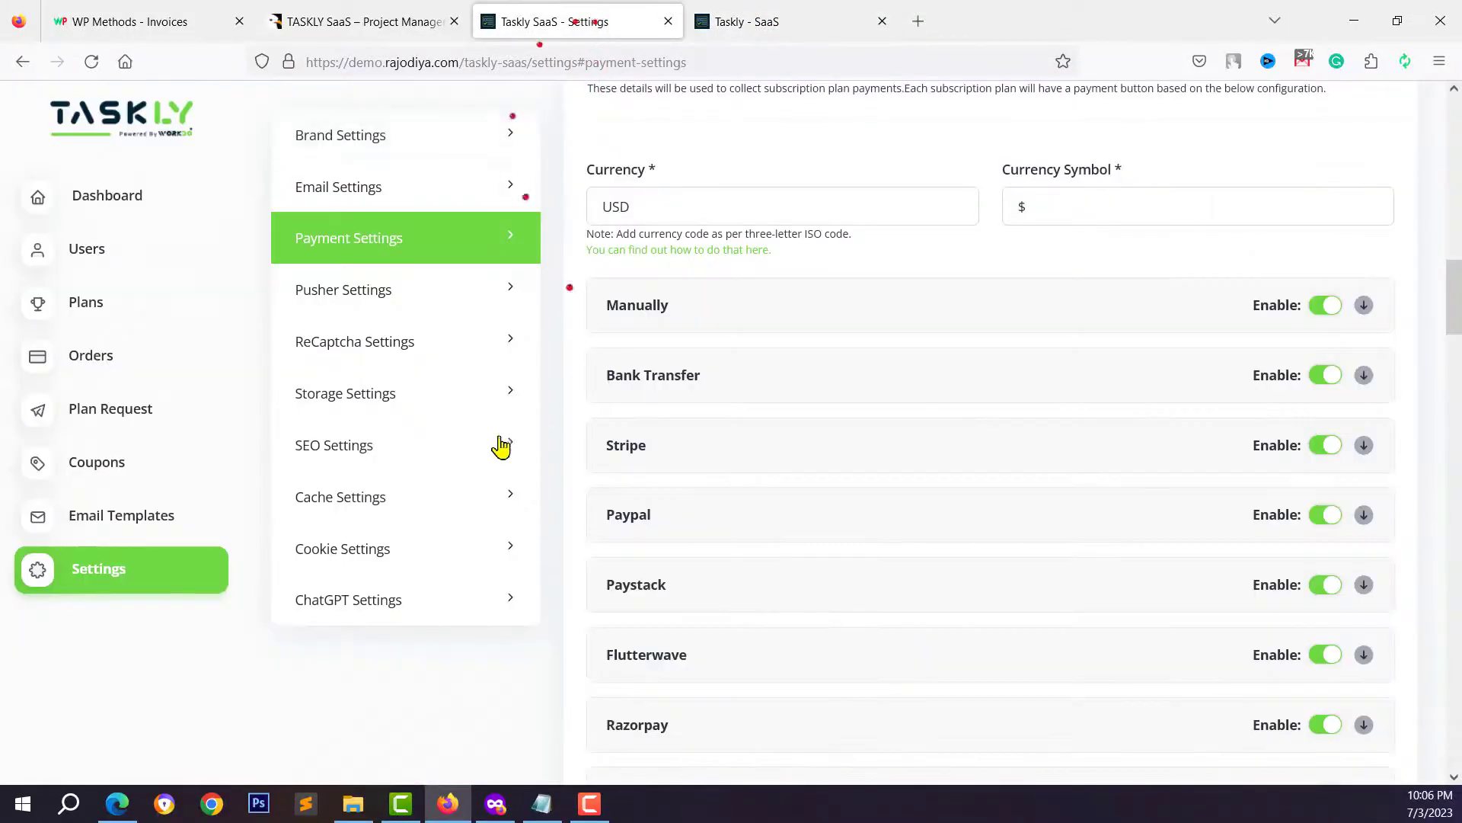
{"action": "key", "text": "ctrl+Tab"}
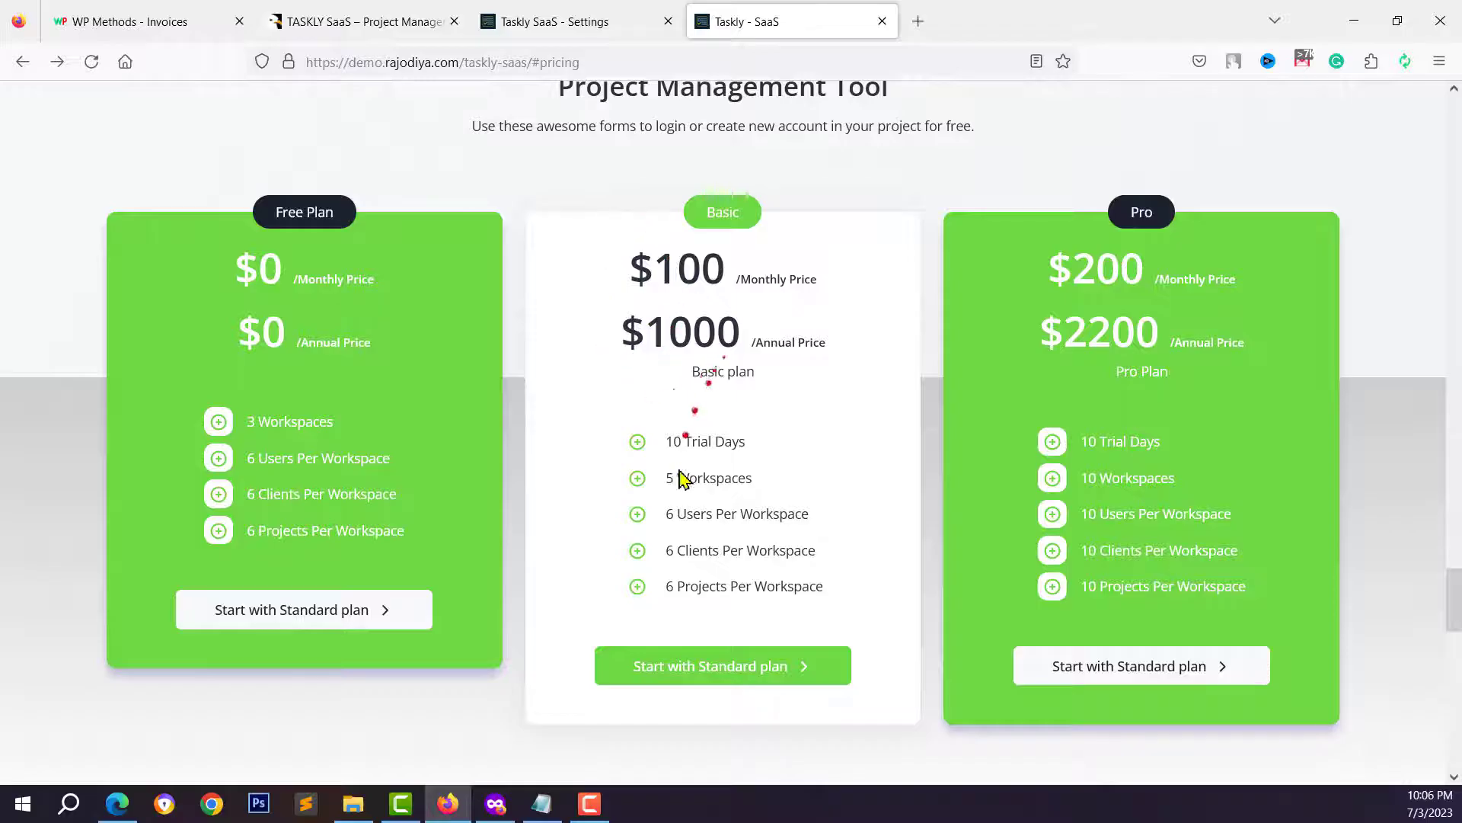
{"action": "left_click_drag", "start_coordinate": [667, 441], "coordinate": [750, 450]}
{"action": "left_click", "coordinate": [742, 446]}
- Open the new subscription plan form and scroll down through the demo page
{"action": "left_click", "coordinate": [579, 22]}
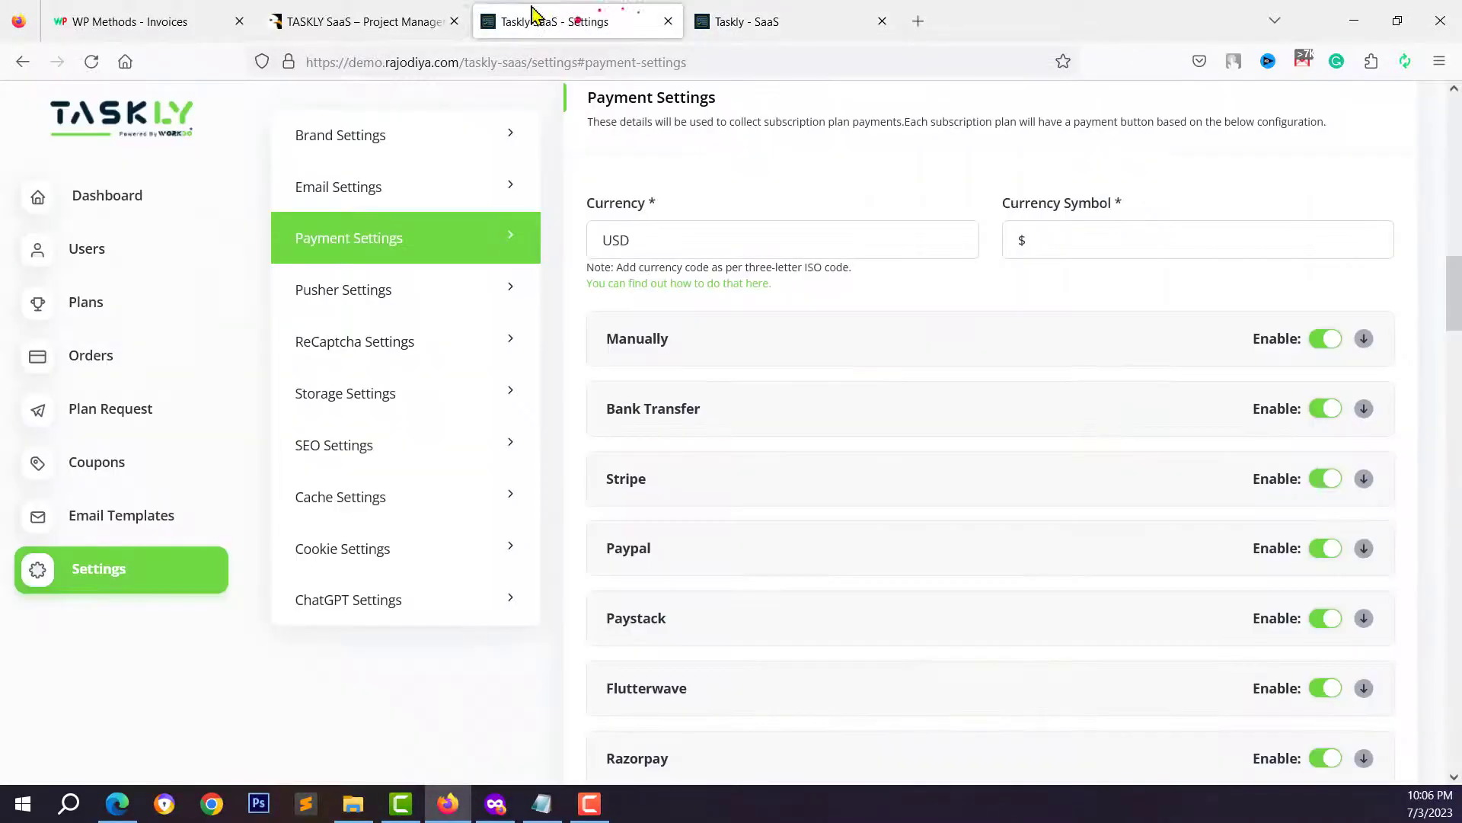
{"action": "left_click", "coordinate": [92, 300]}
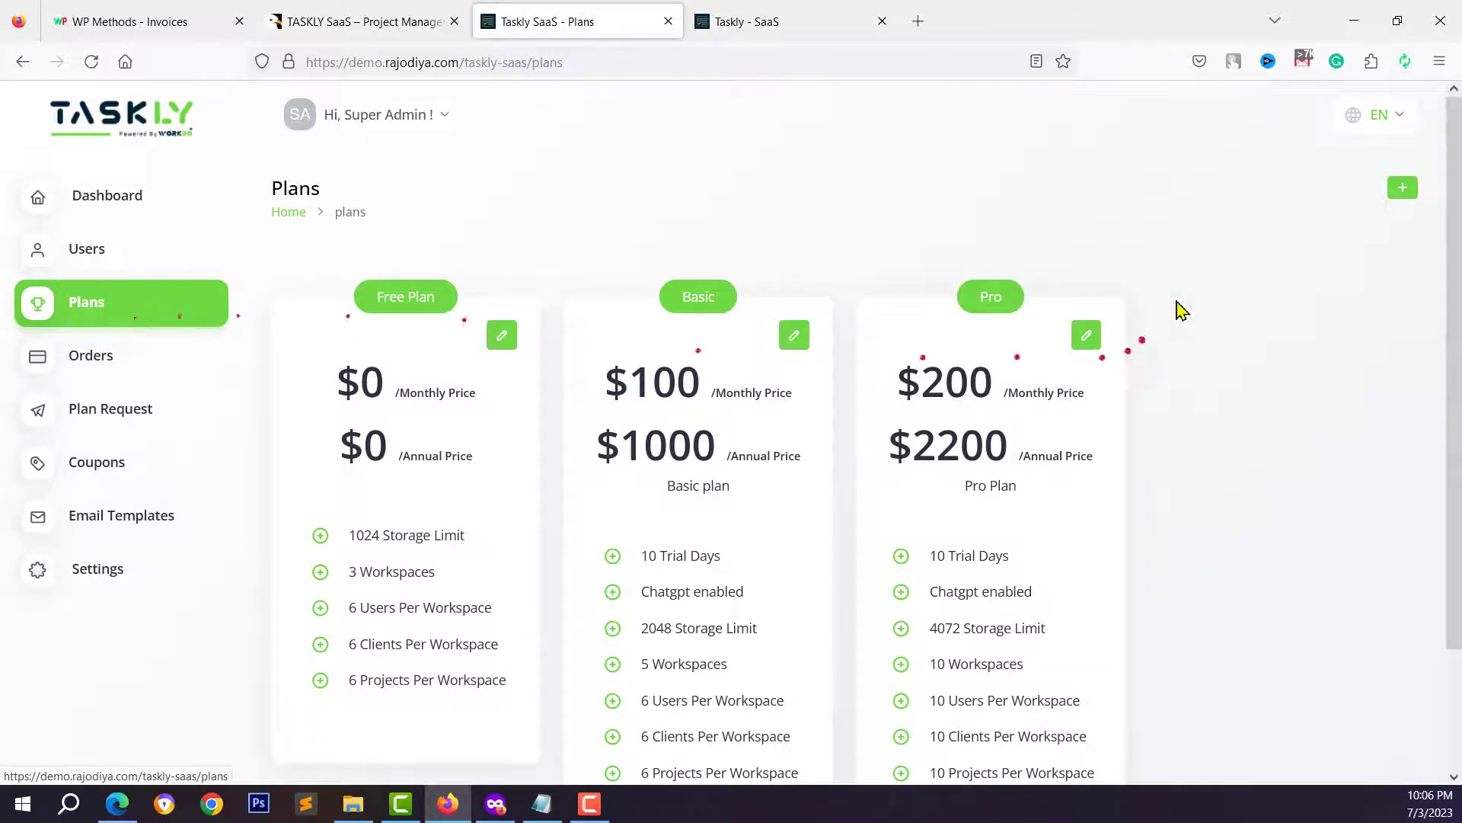
{"action": "left_click", "coordinate": [1402, 189]}
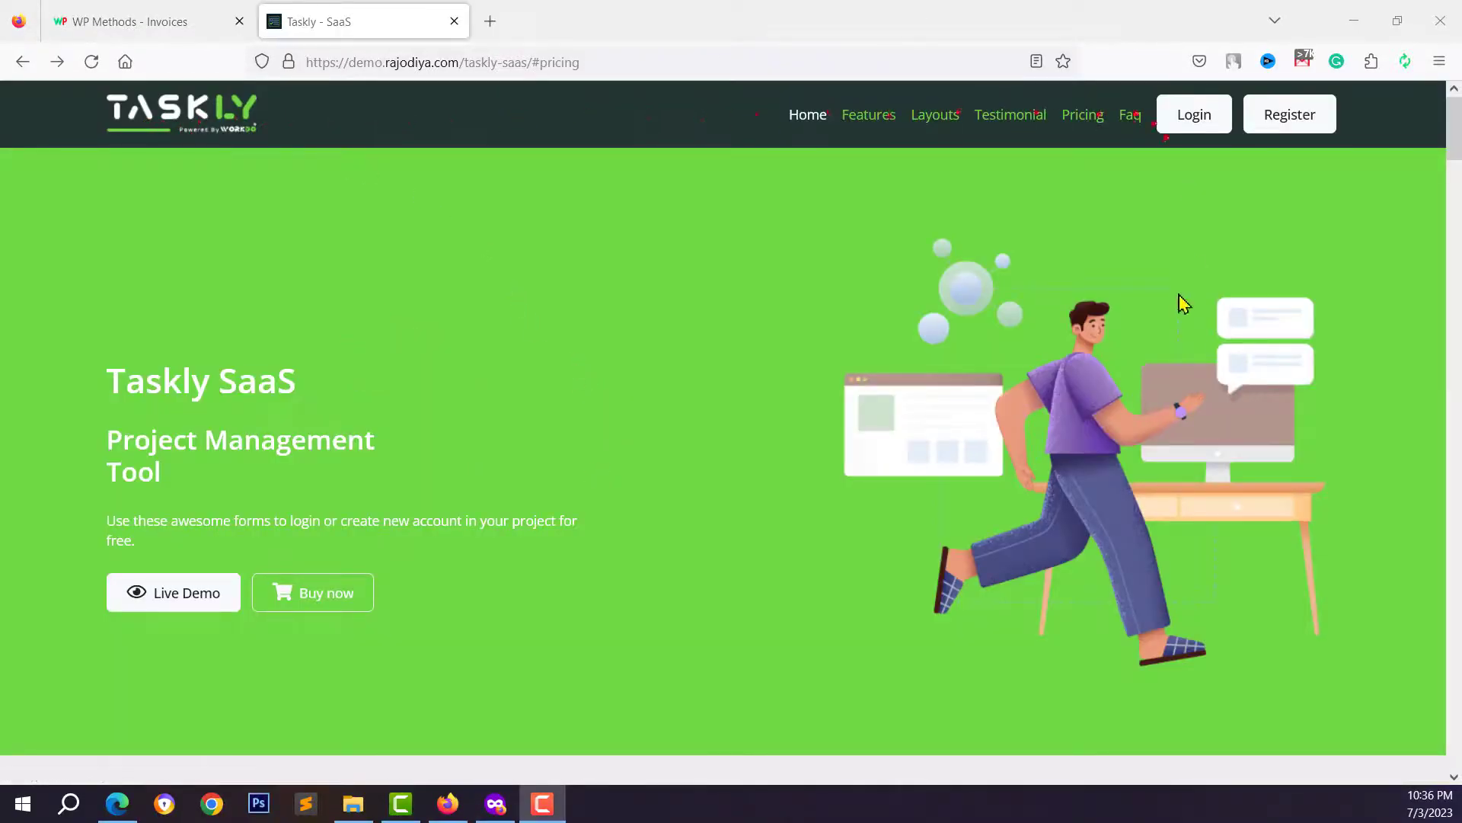
{"action": "scroll", "coordinate": [282, 560], "scroll_direction": "down", "scroll_amount": 9}
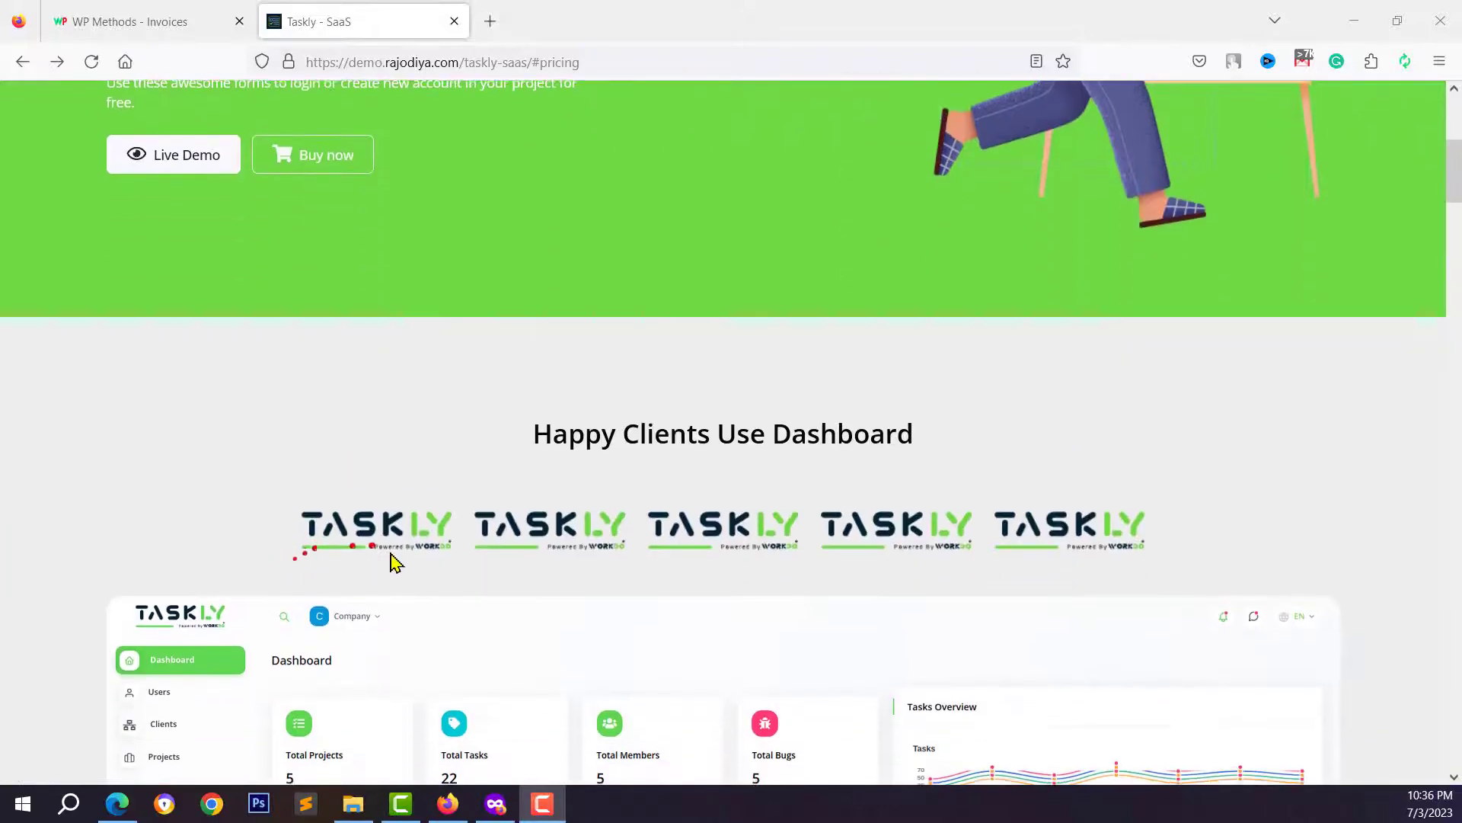
{"action": "scroll", "coordinate": [431, 510], "scroll_direction": "down", "scroll_amount": 8}
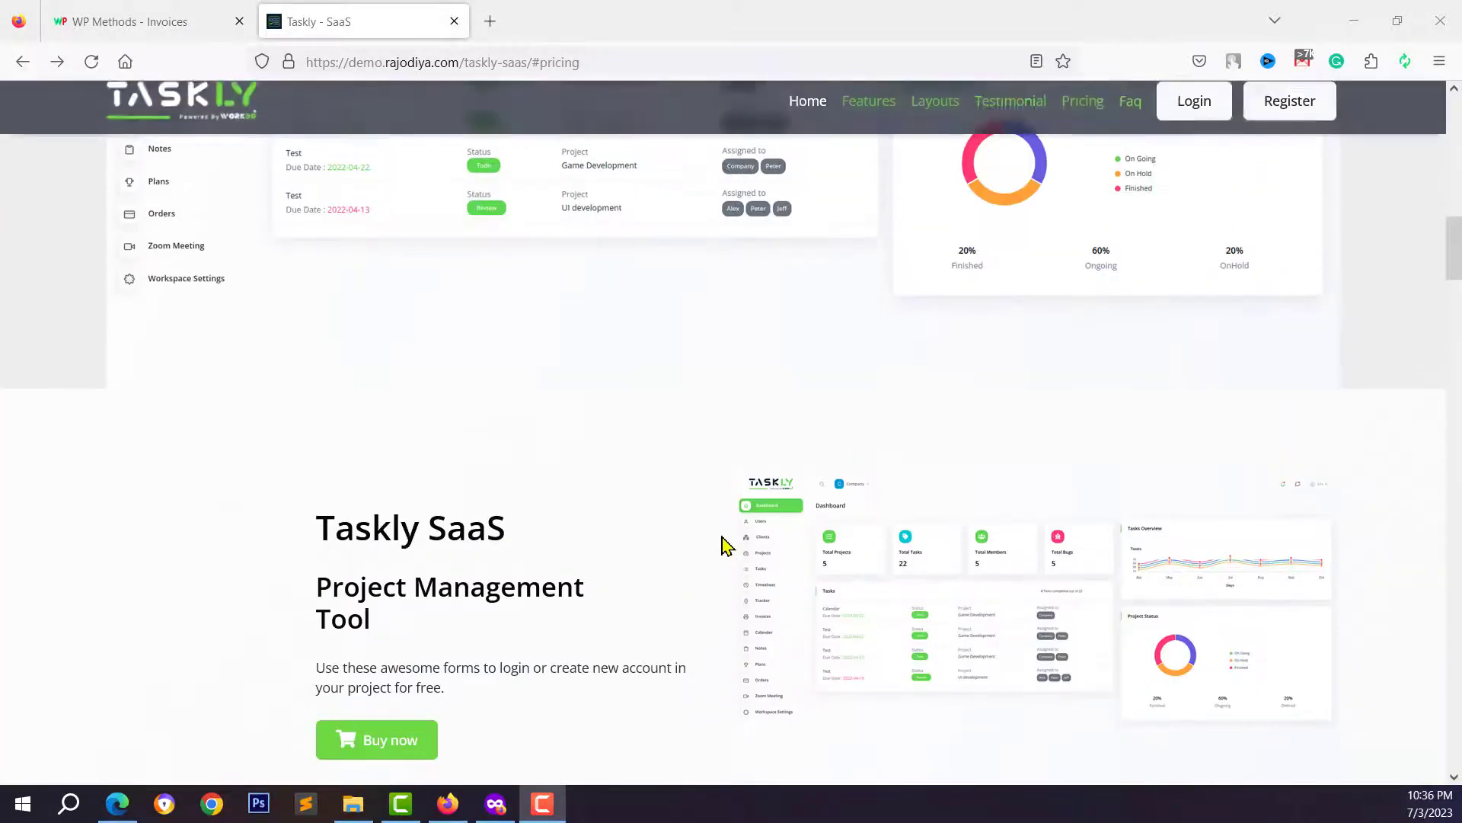
{"action": "scroll", "coordinate": [695, 525], "scroll_direction": "down", "scroll_amount": 3}
{"action": "scroll", "coordinate": [856, 450], "scroll_direction": "up", "scroll_amount": 6}
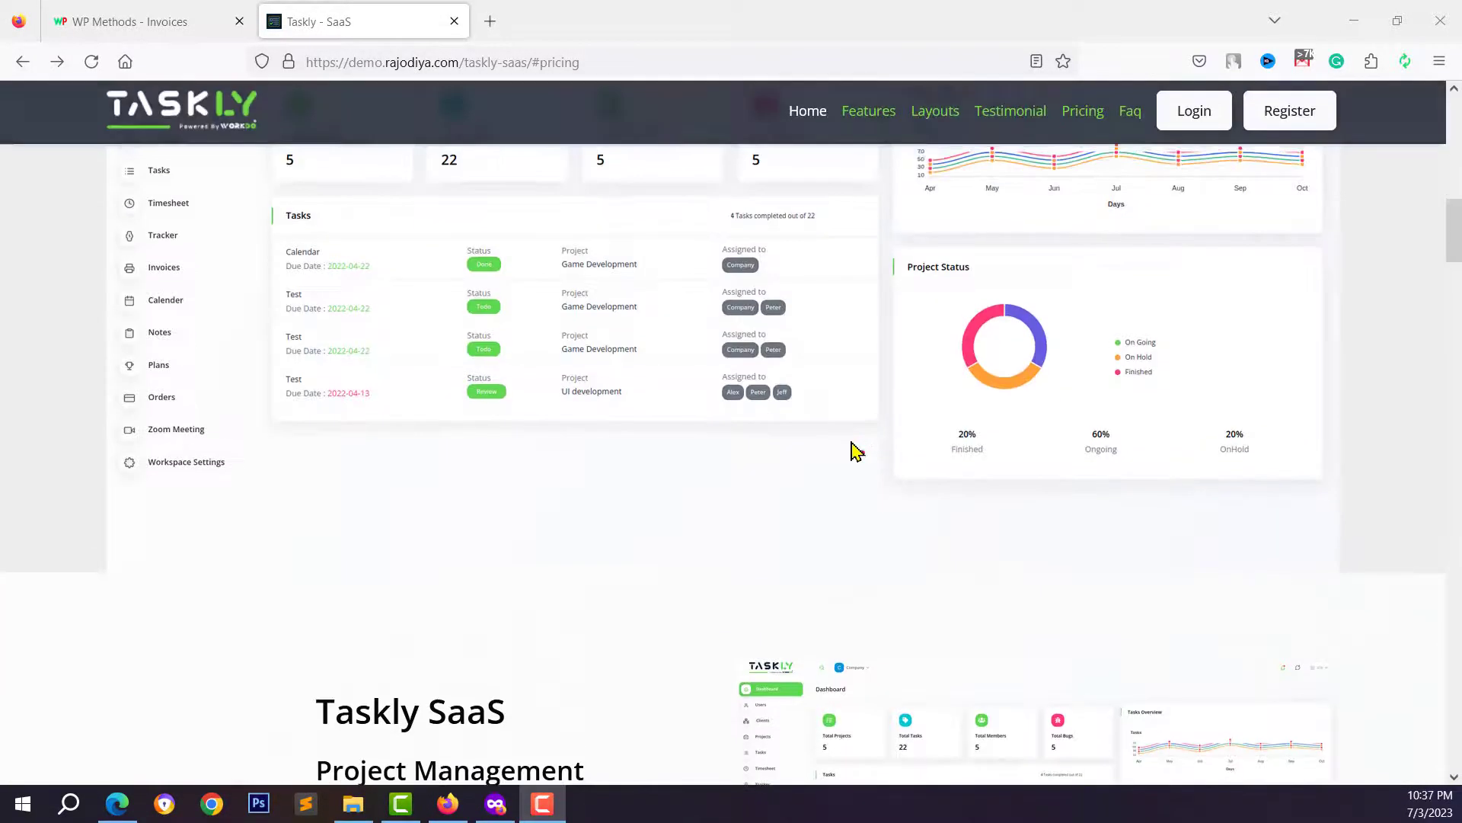
{"action": "scroll", "coordinate": [808, 461], "scroll_direction": "down", "scroll_amount": 4}
{"action": "scroll", "coordinate": [483, 663], "scroll_direction": "down", "scroll_amount": 2}
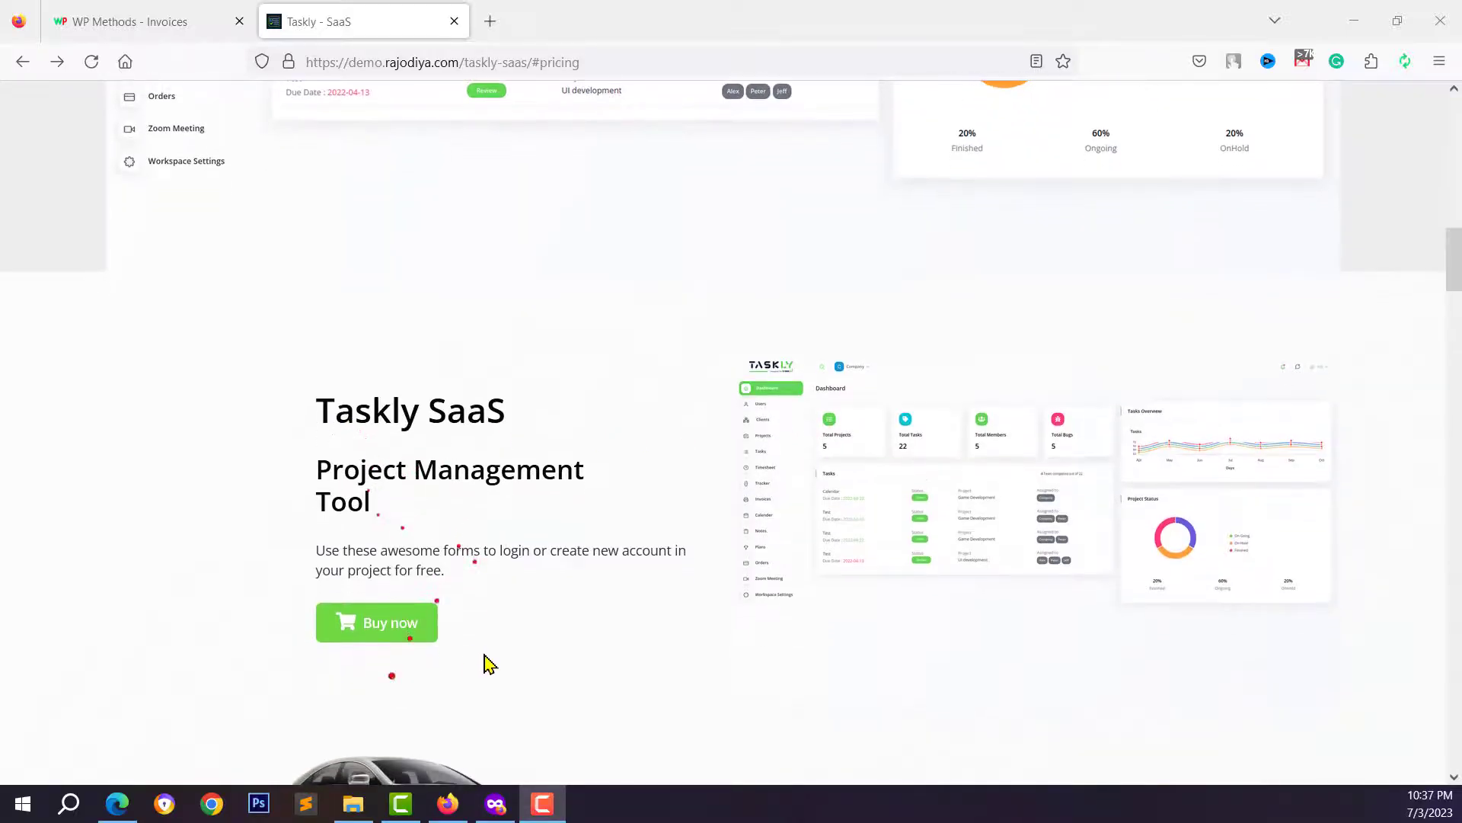
{"action": "scroll", "coordinate": [897, 475], "scroll_direction": "down", "scroll_amount": 10}
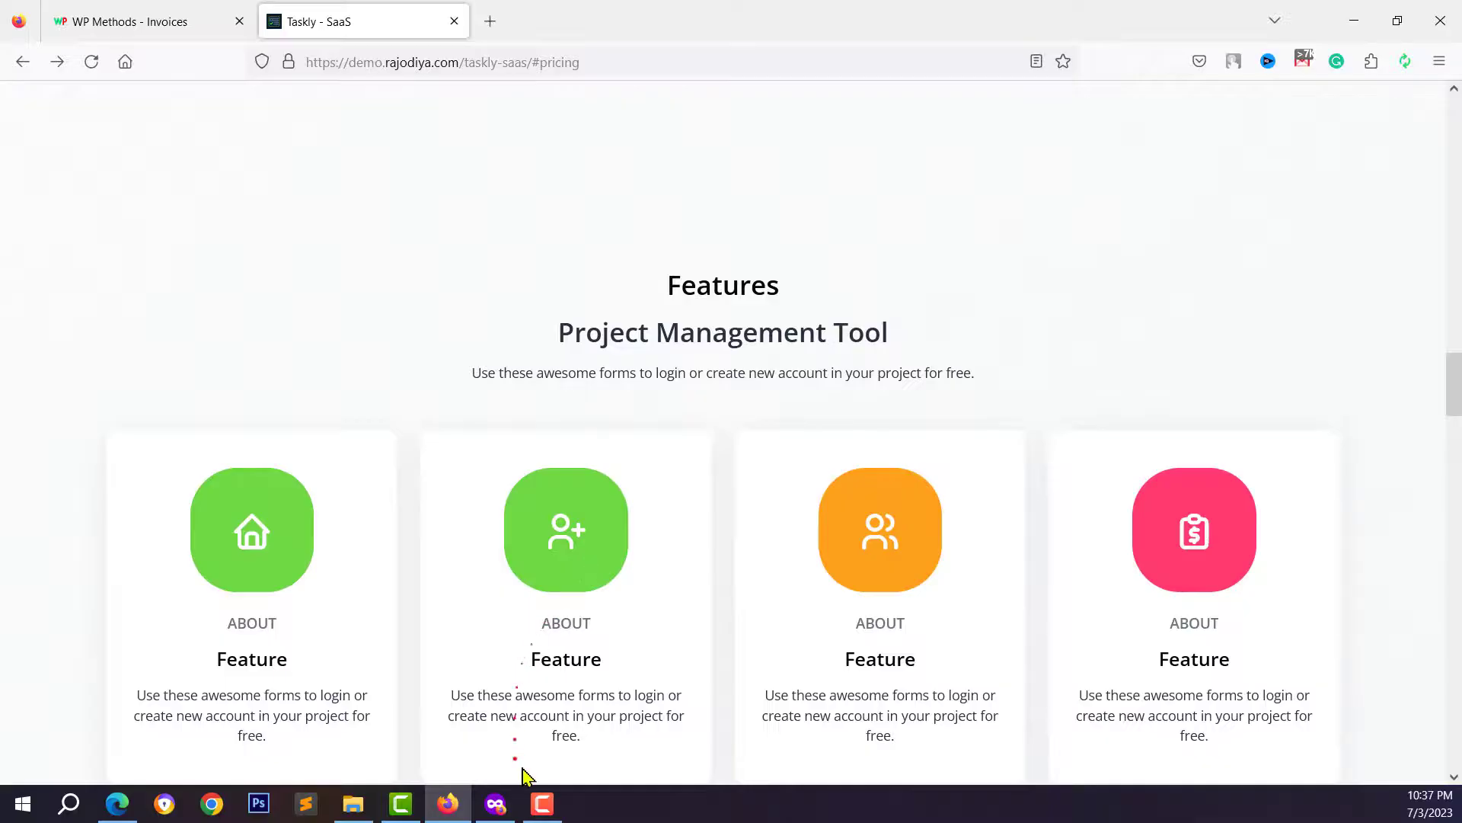
{"action": "left_click", "coordinate": [447, 809]}
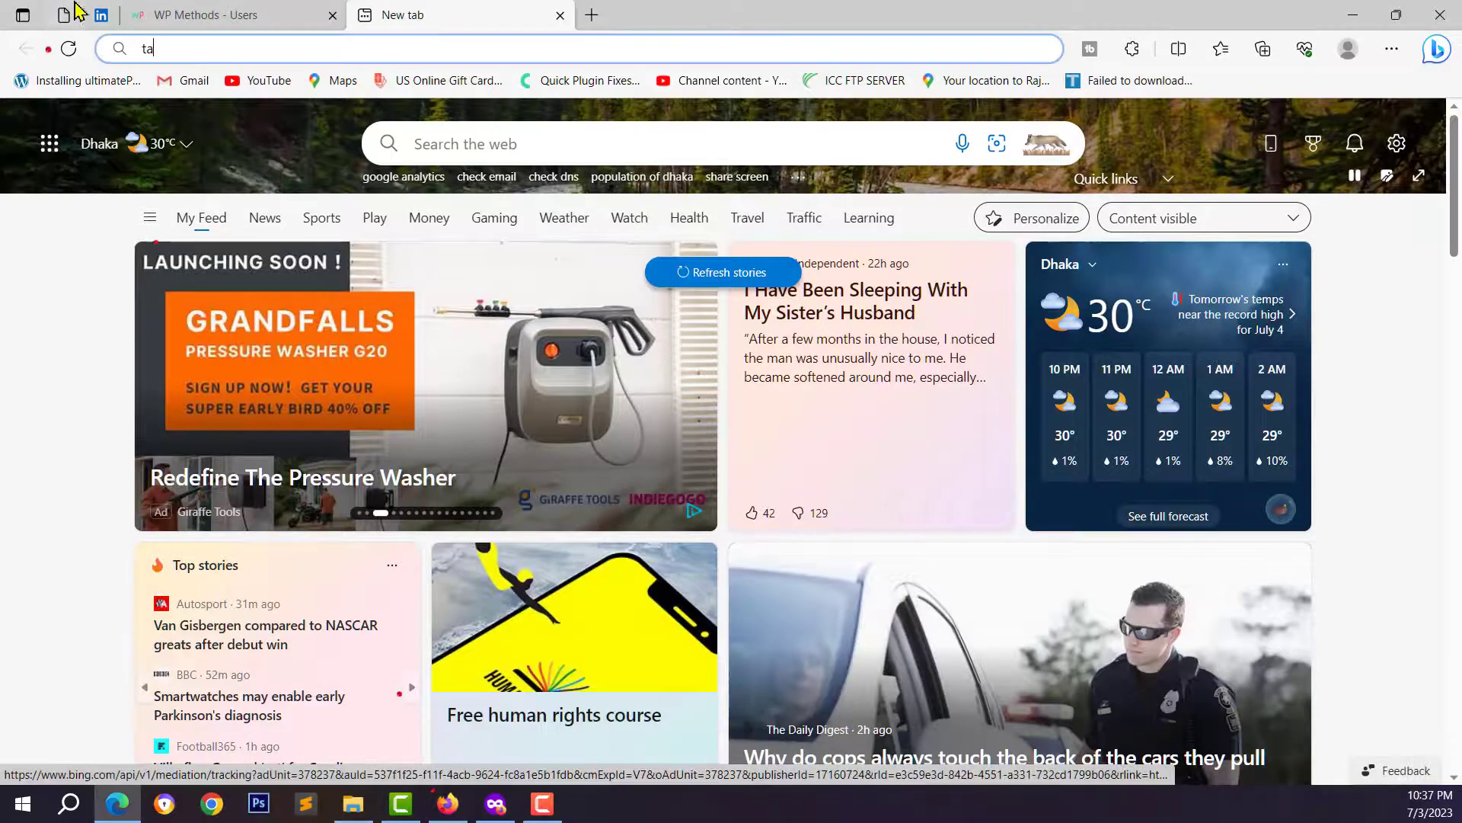
- Turn Enable Landing Page on in Brand Settings and save the changes
{"action": "left_click", "coordinate": [190, 15]}
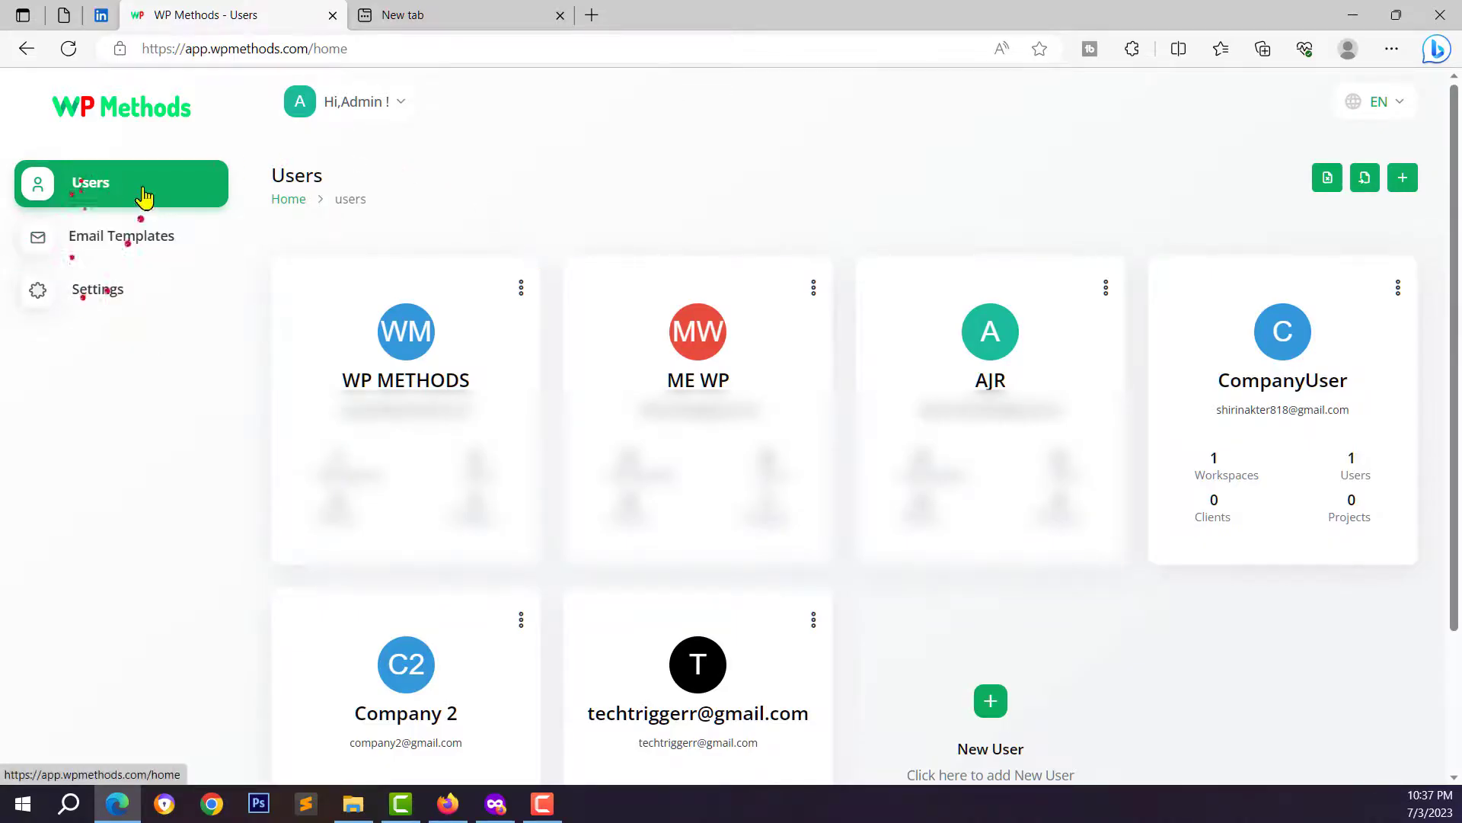
{"action": "left_click", "coordinate": [111, 301]}
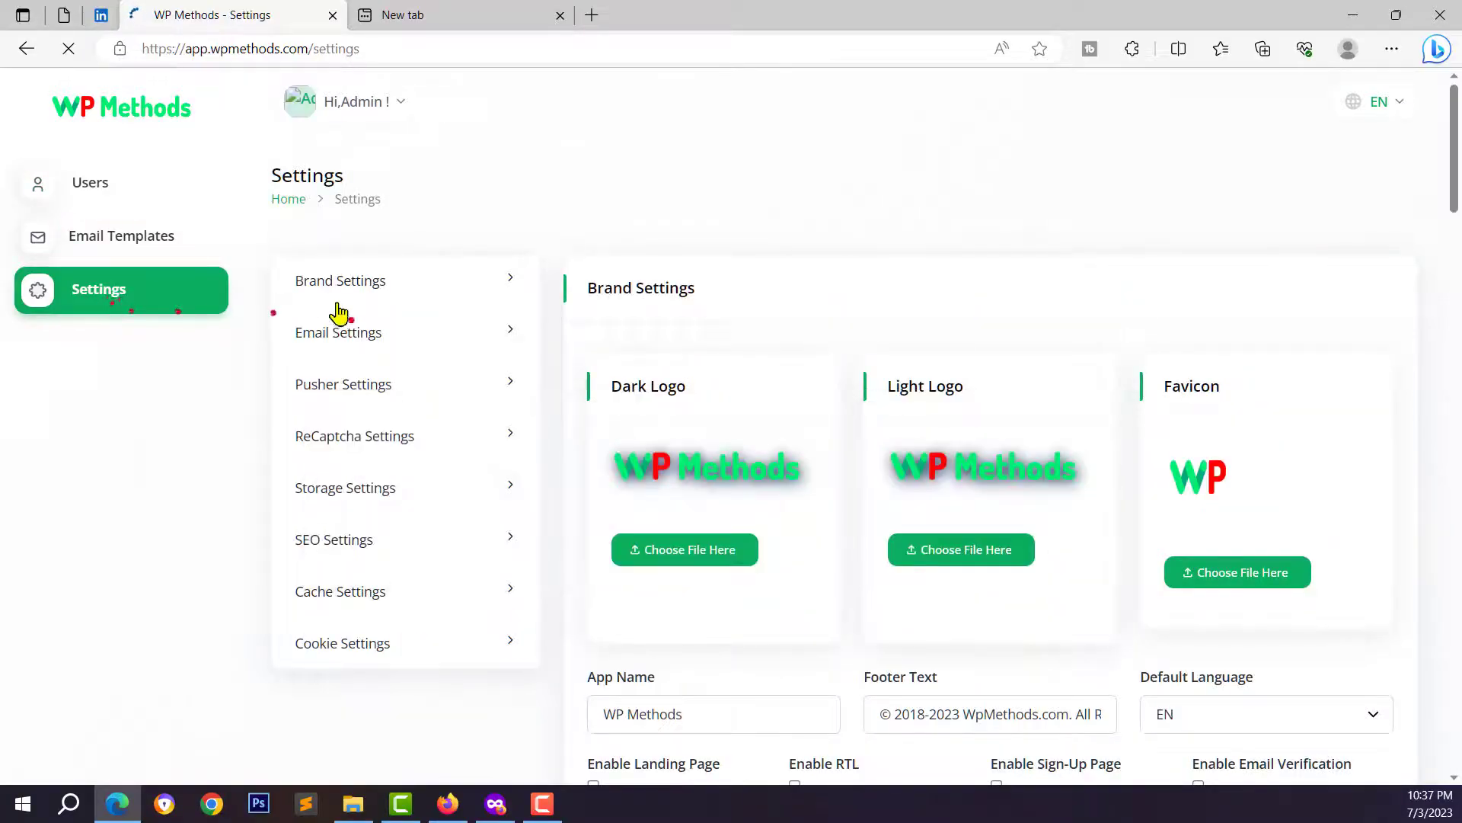
{"action": "left_click", "coordinate": [513, 290]}
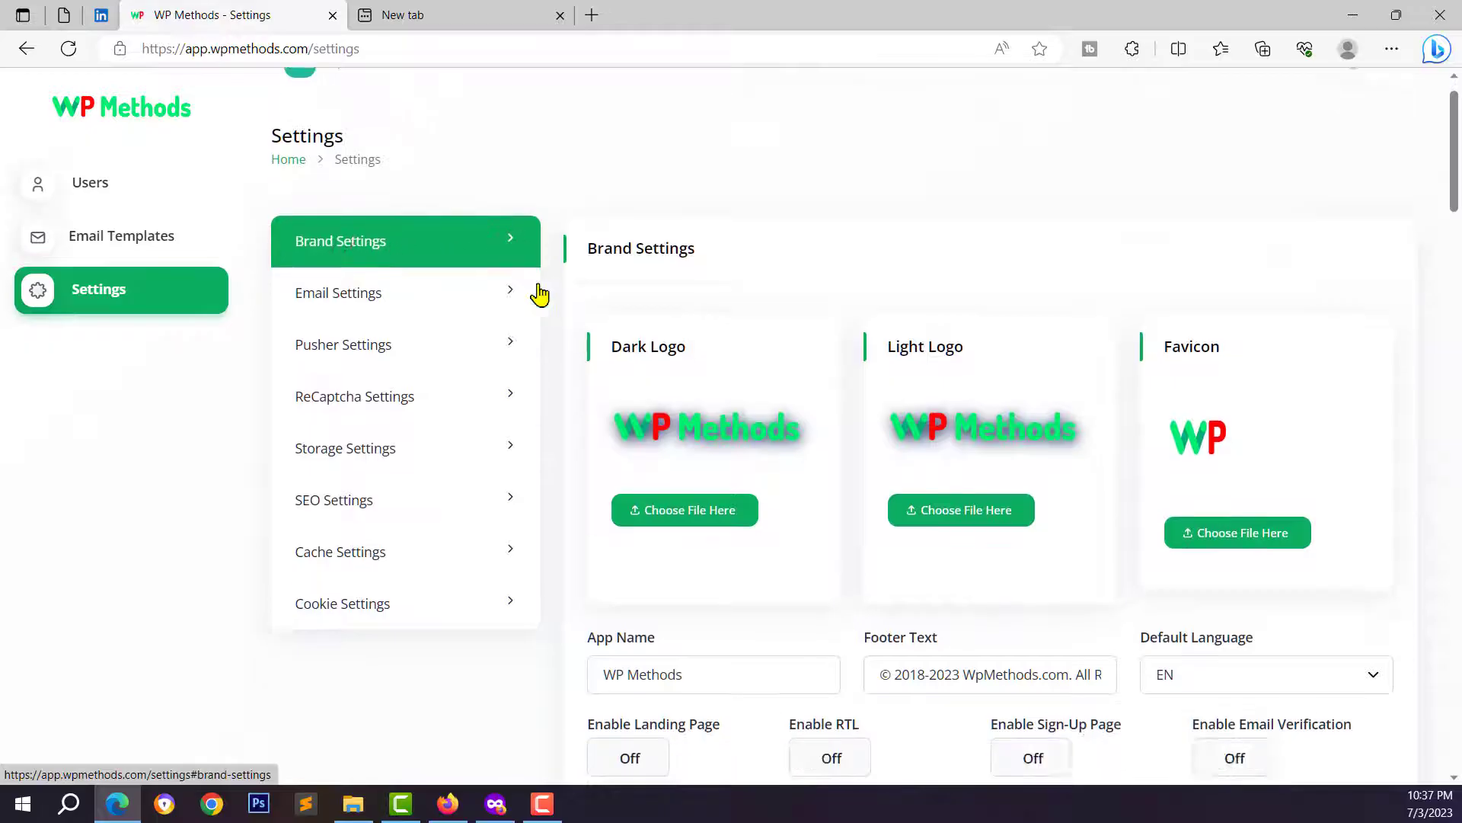
{"action": "scroll", "coordinate": [639, 268], "scroll_direction": "down", "scroll_amount": 2}
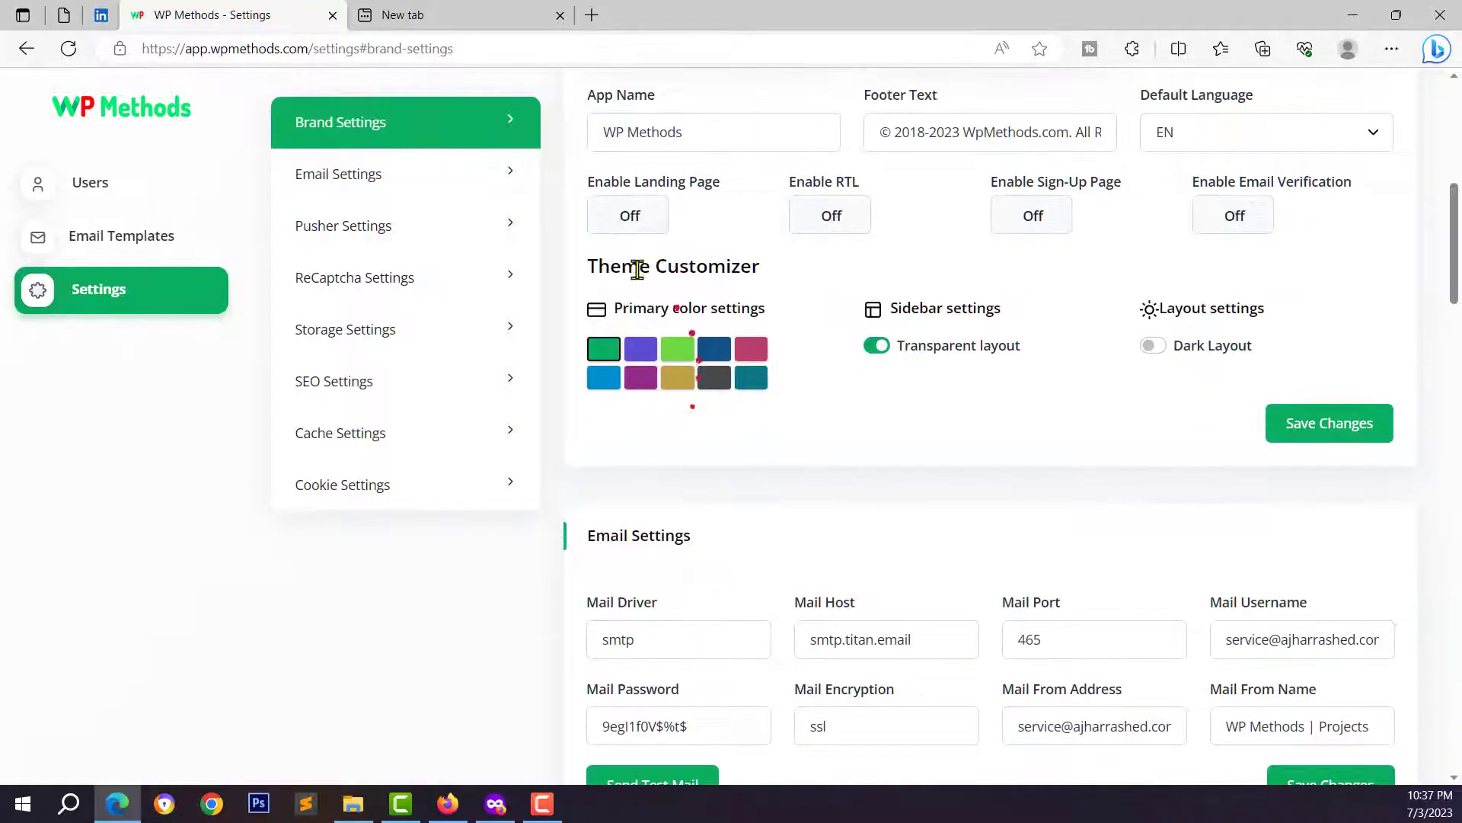
{"action": "scroll", "coordinate": [621, 259], "scroll_direction": "up", "scroll_amount": 1}
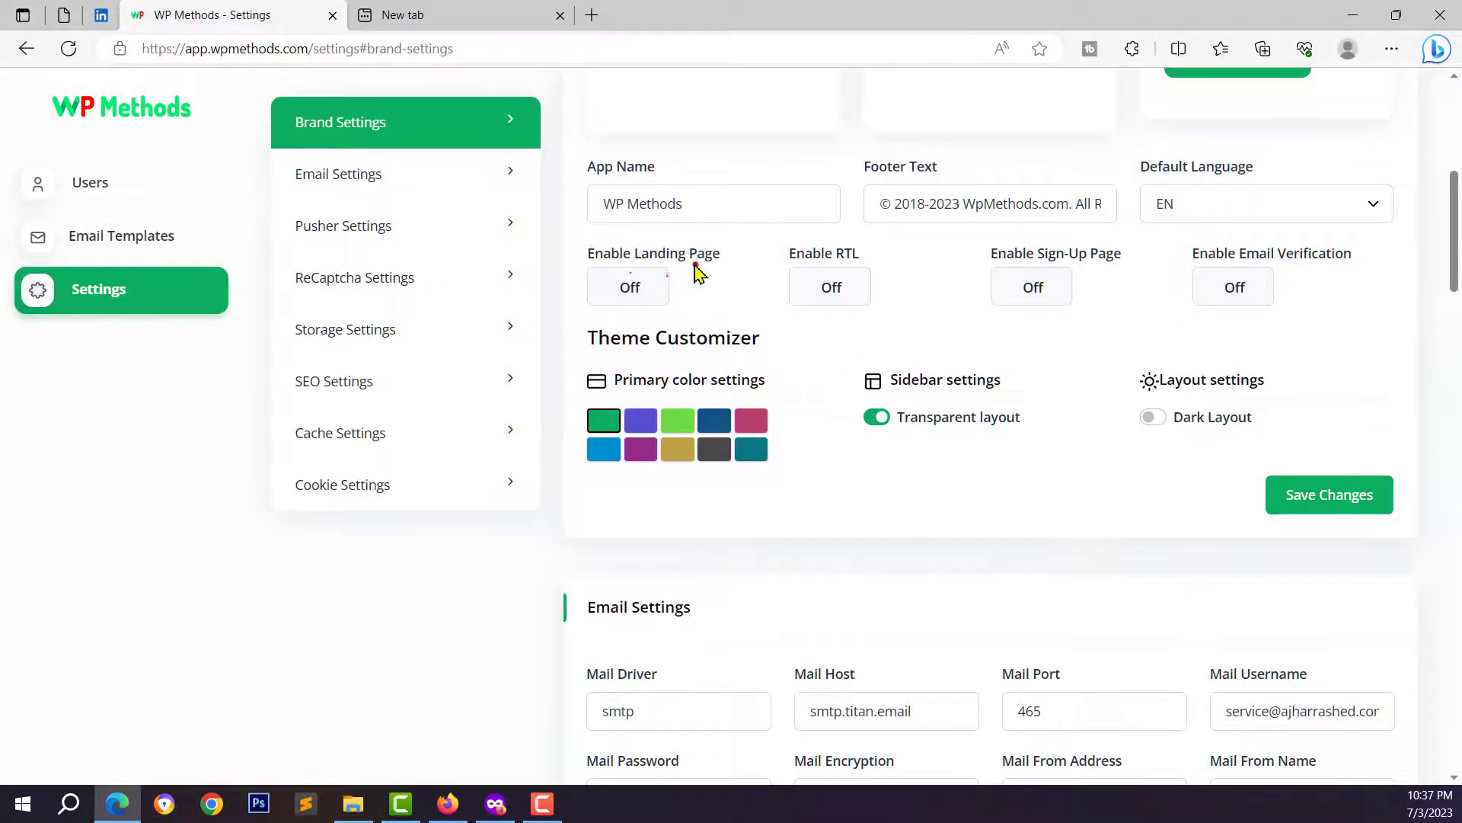
{"action": "left_click", "coordinate": [630, 297]}
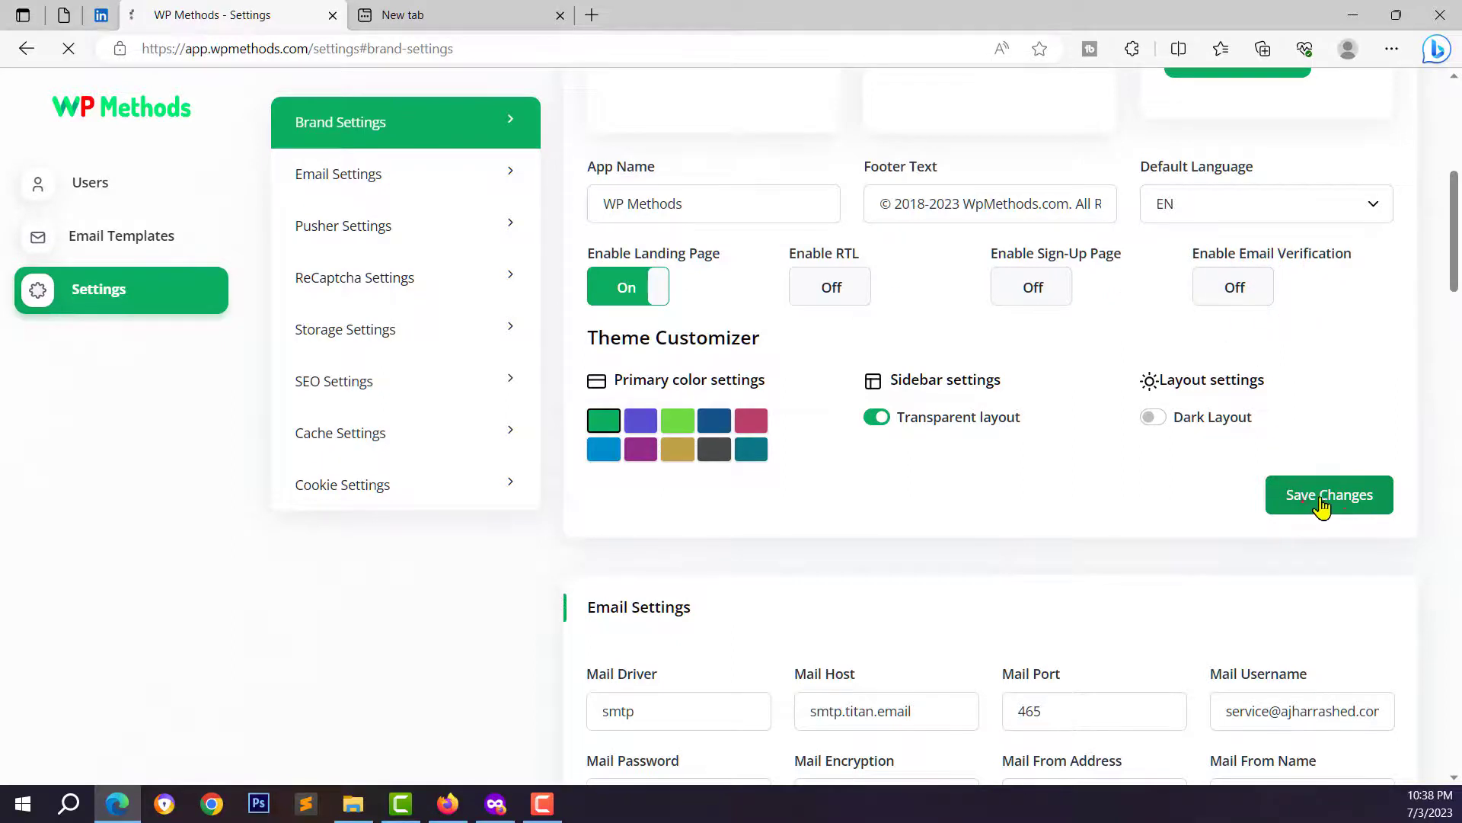
{"action": "left_click", "coordinate": [274, 50]}
- Copy the site address and bring the Hostinger dashboard forward
{"action": "right_click", "coordinate": [282, 52]}
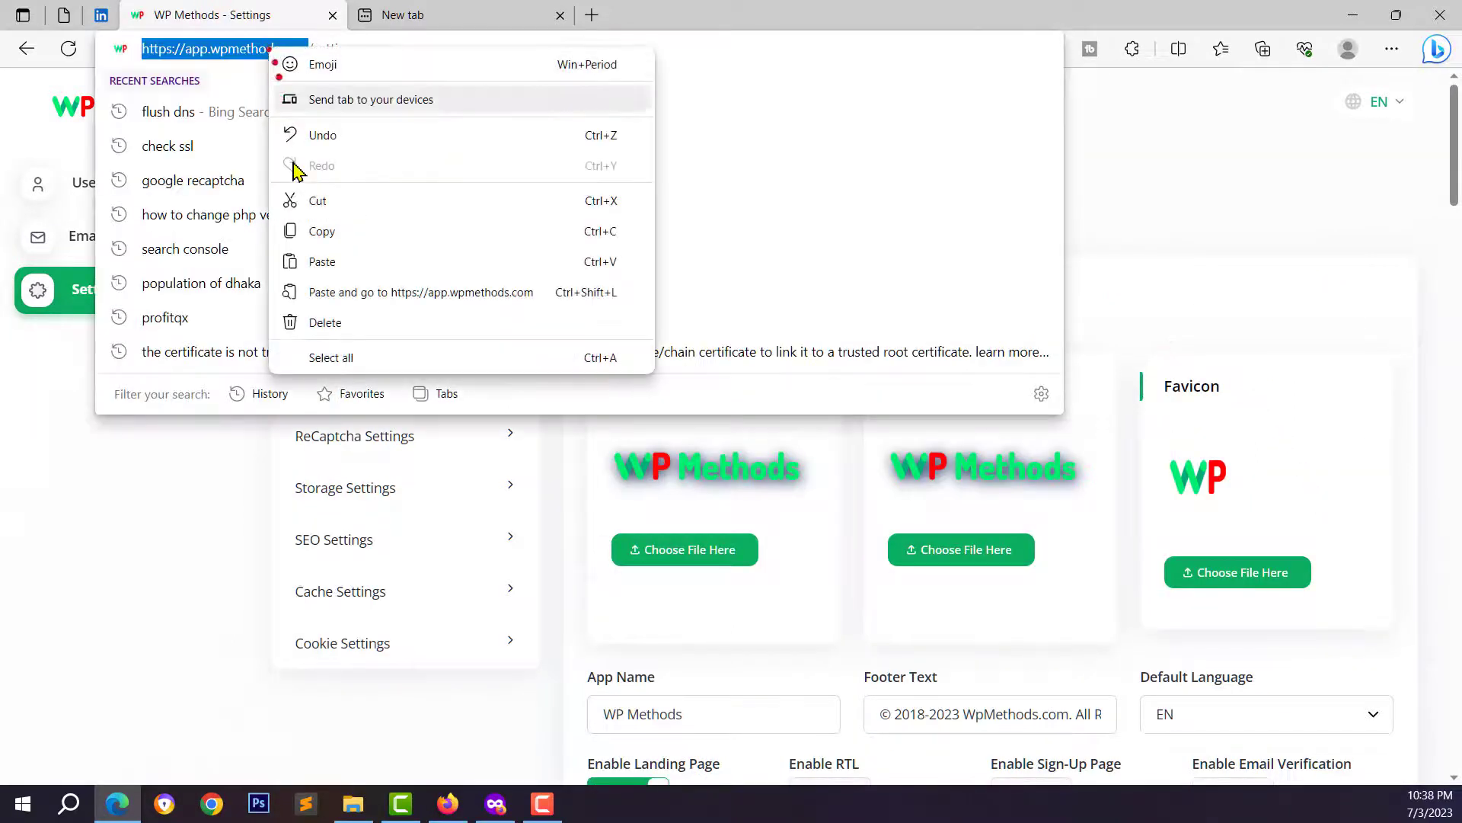
{"action": "left_click", "coordinate": [318, 239]}
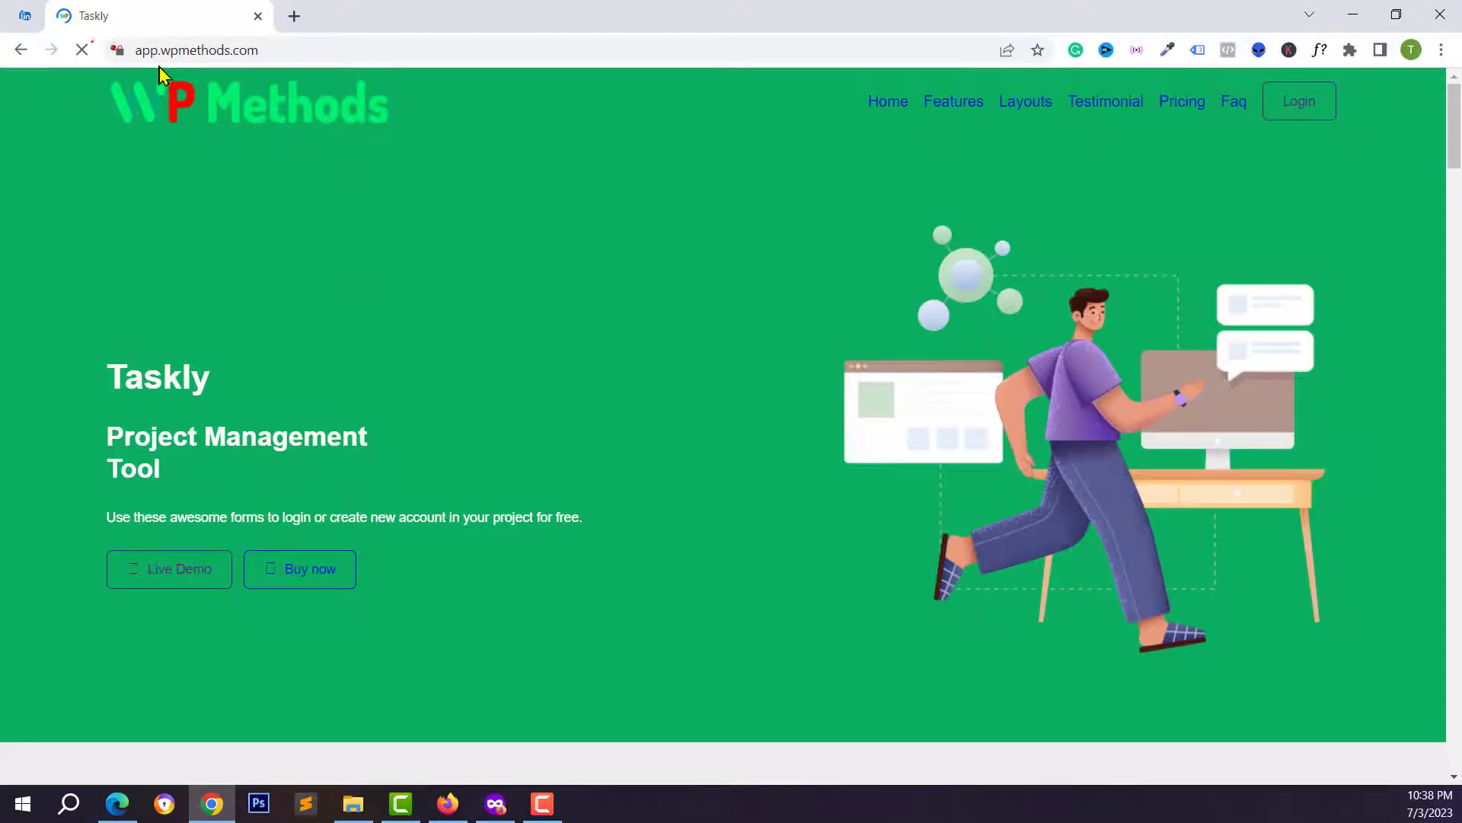
{"action": "scroll", "coordinate": [205, 405], "scroll_direction": "down", "scroll_amount": 10}
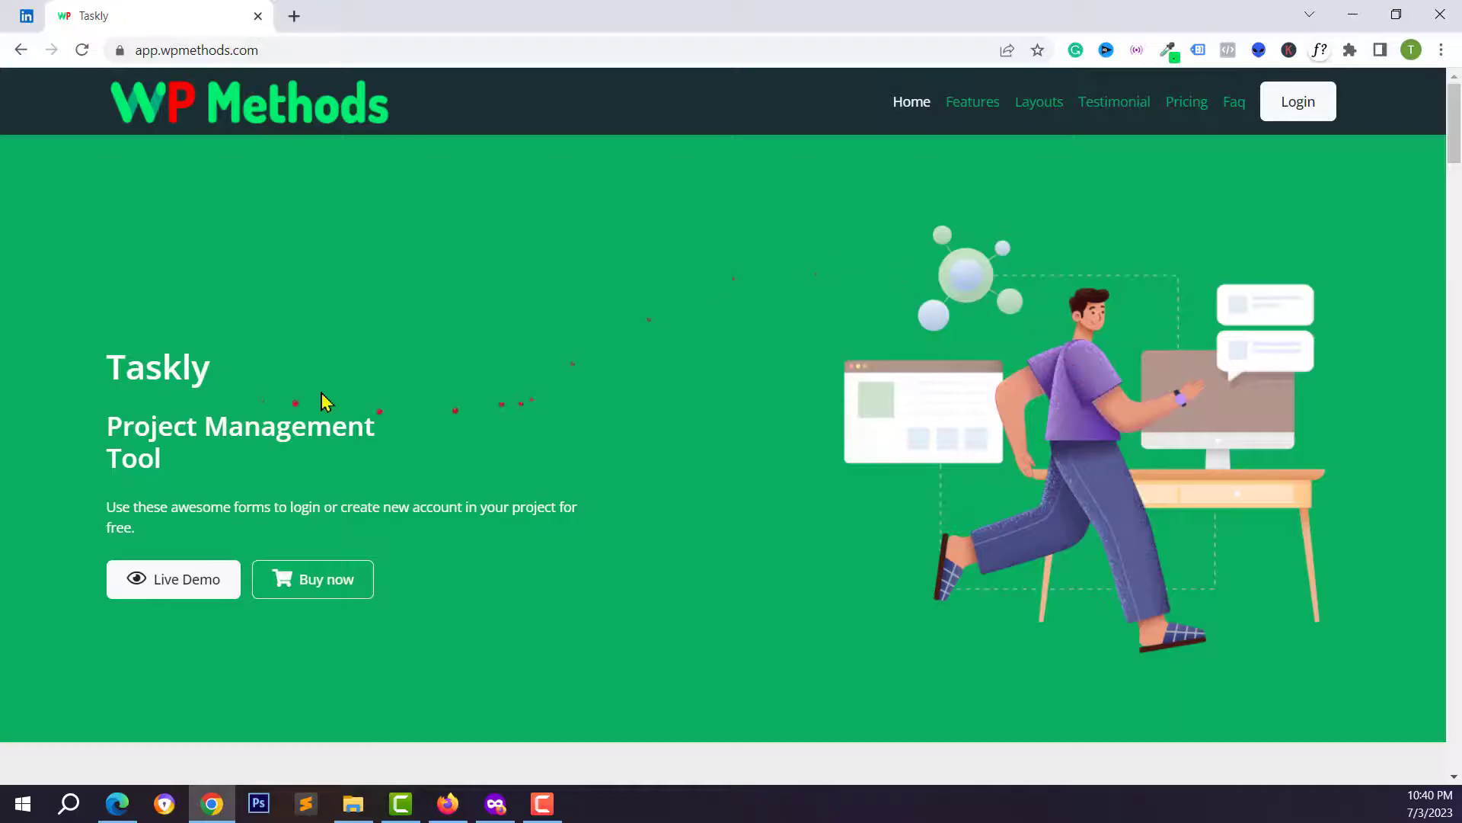
{"action": "scroll", "coordinate": [669, 572], "scroll_direction": "down", "scroll_amount": 3}
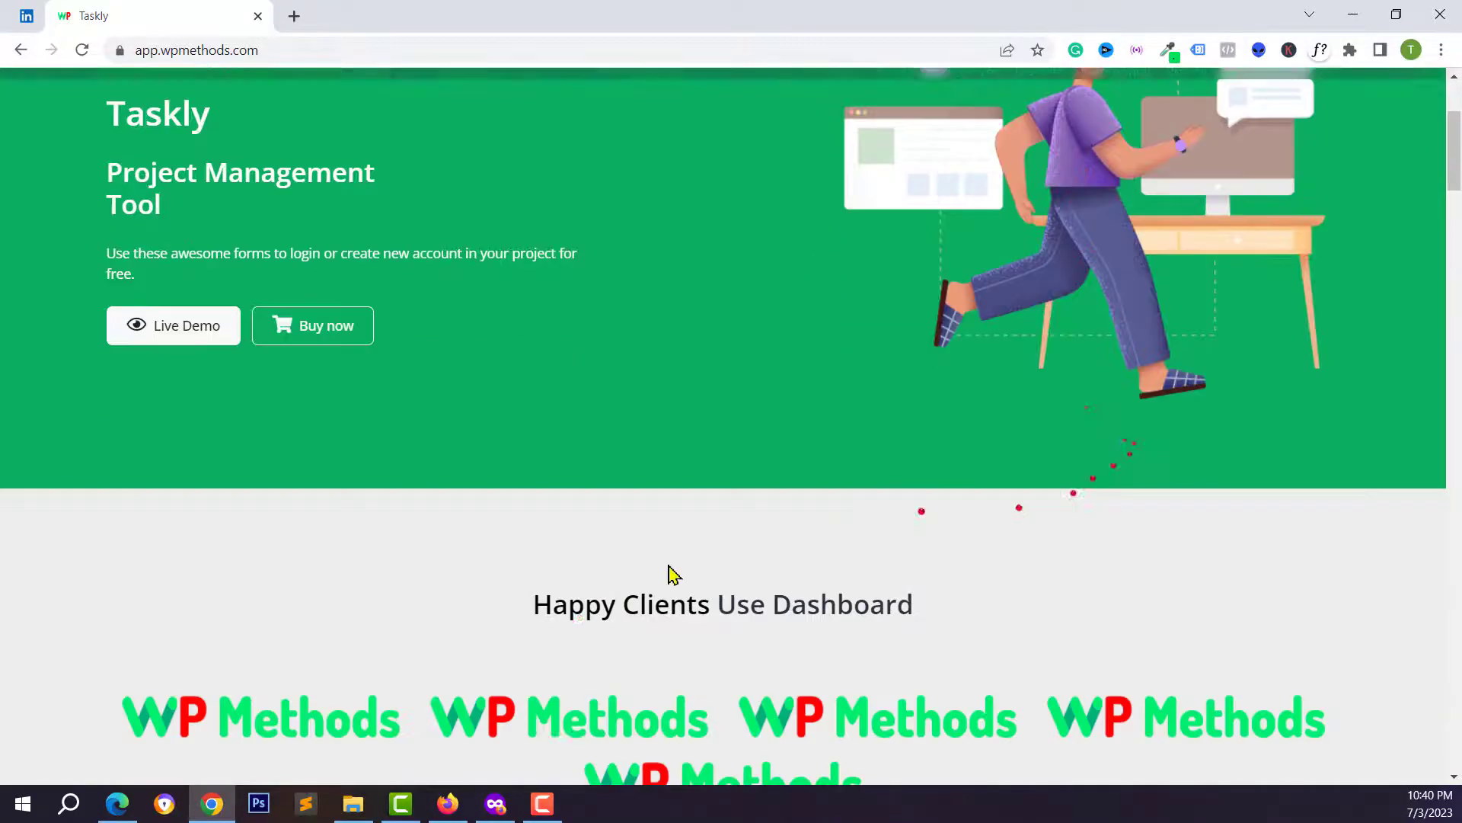
{"action": "left_click", "coordinate": [453, 811]}
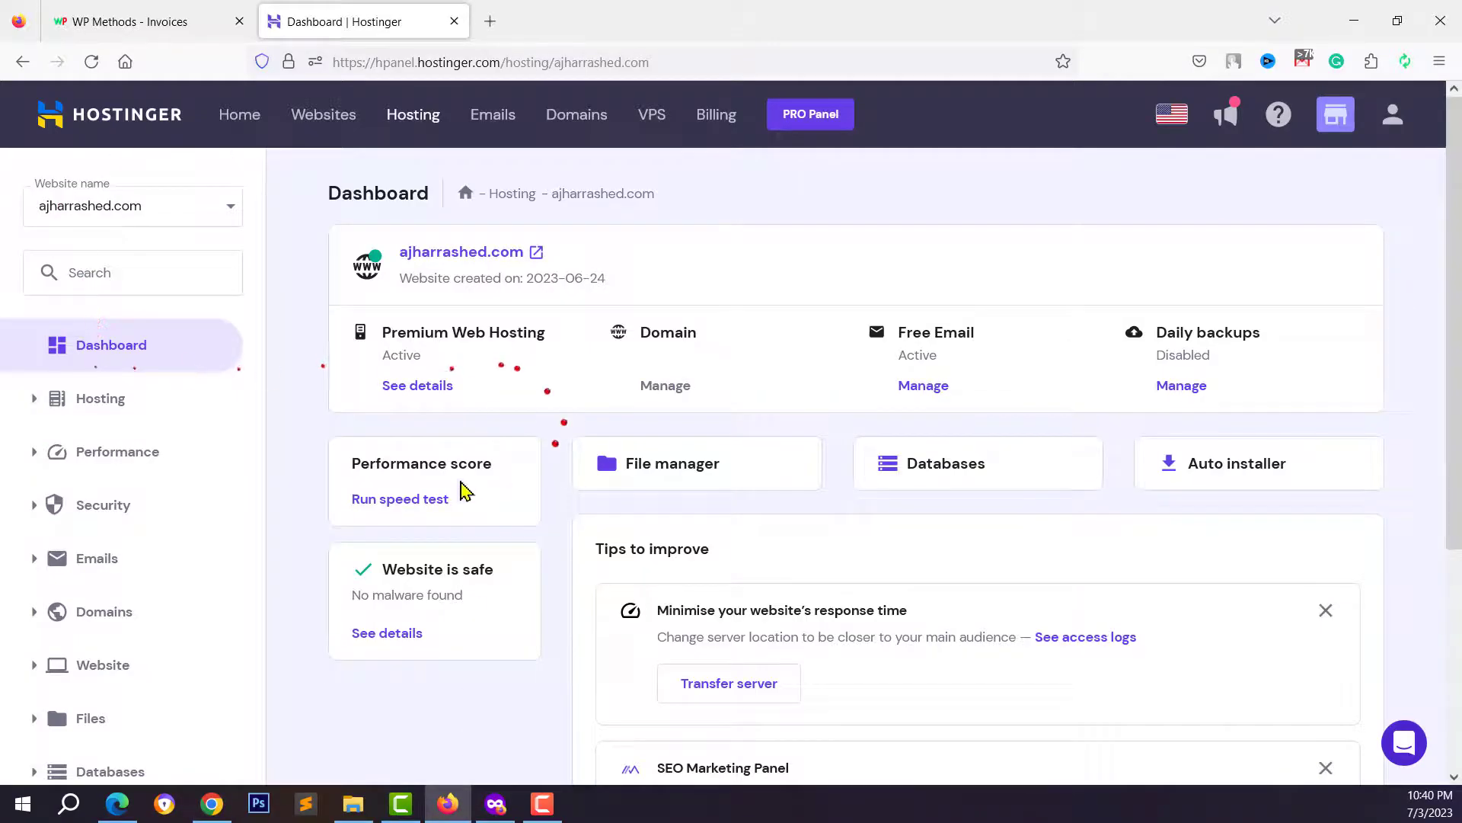
- In File Manager, browse to app.ajharrashed.com/resources/views/layouts and bring up landing.blade.php's actions
{"action": "left_click", "coordinate": [674, 473]}
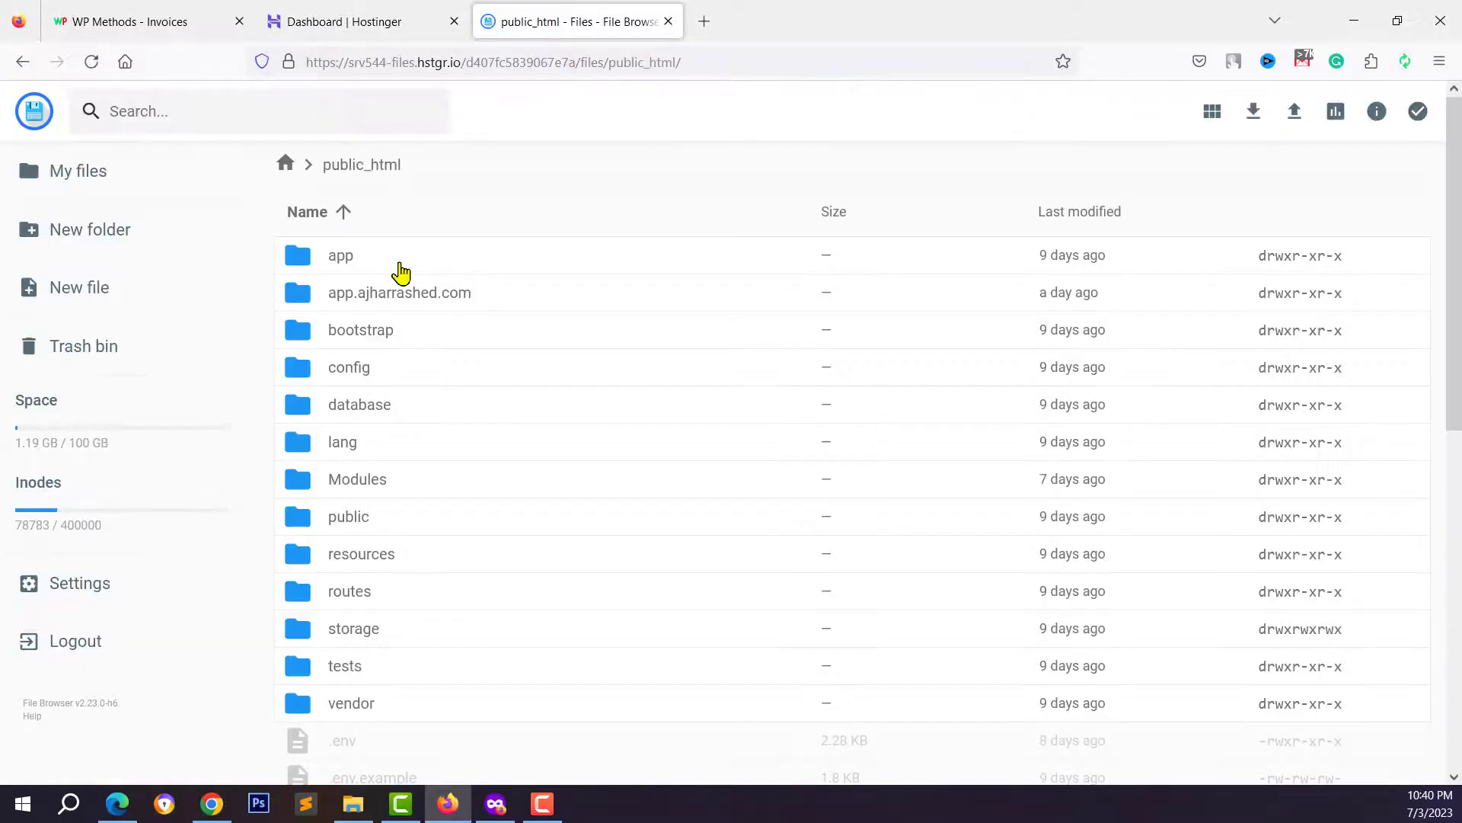
{"action": "double_click", "coordinate": [322, 302]}
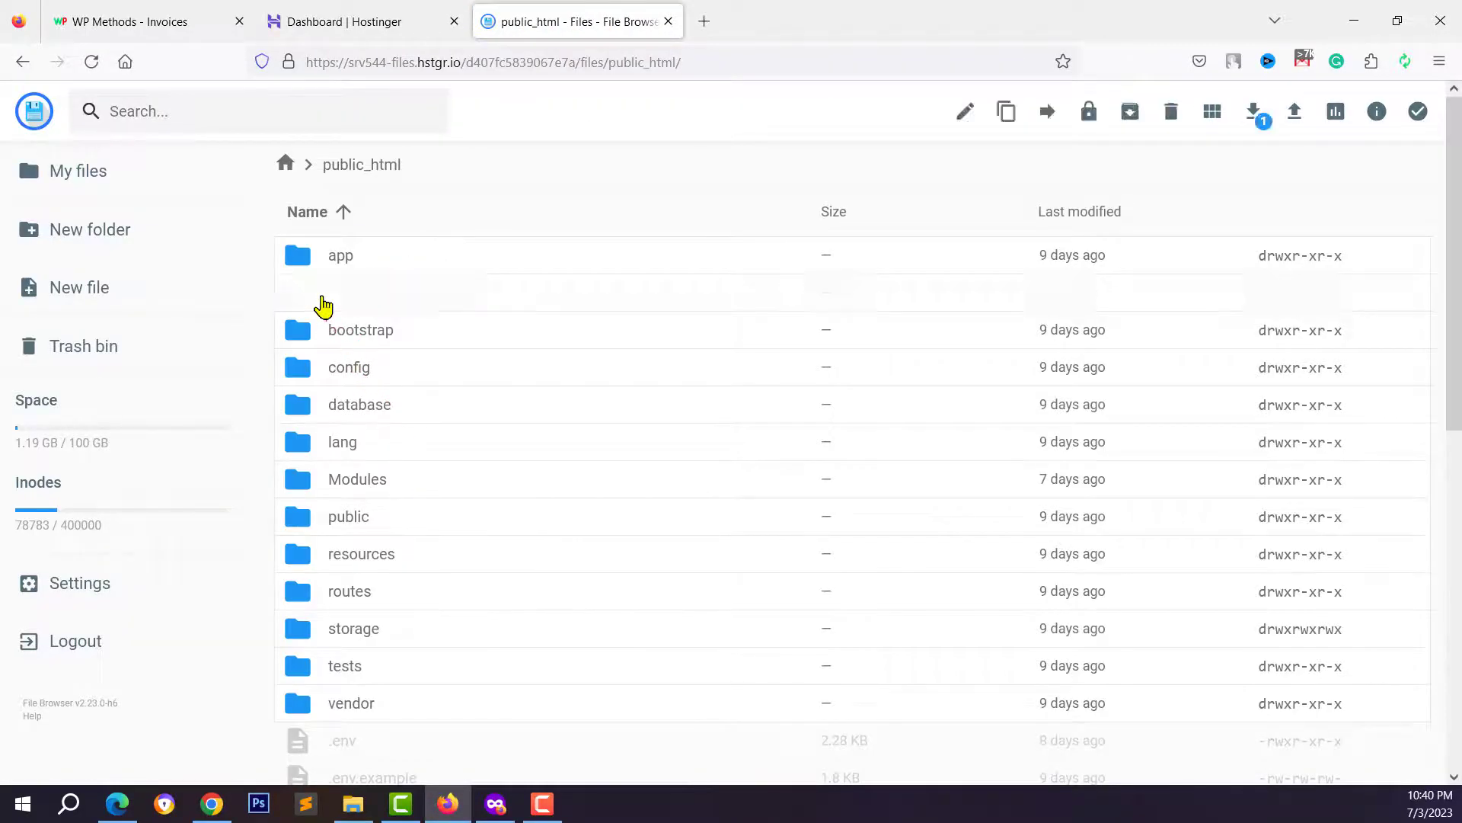
{"action": "scroll", "coordinate": [362, 503], "scroll_direction": "down", "scroll_amount": 1}
{"action": "double_click", "coordinate": [304, 515]}
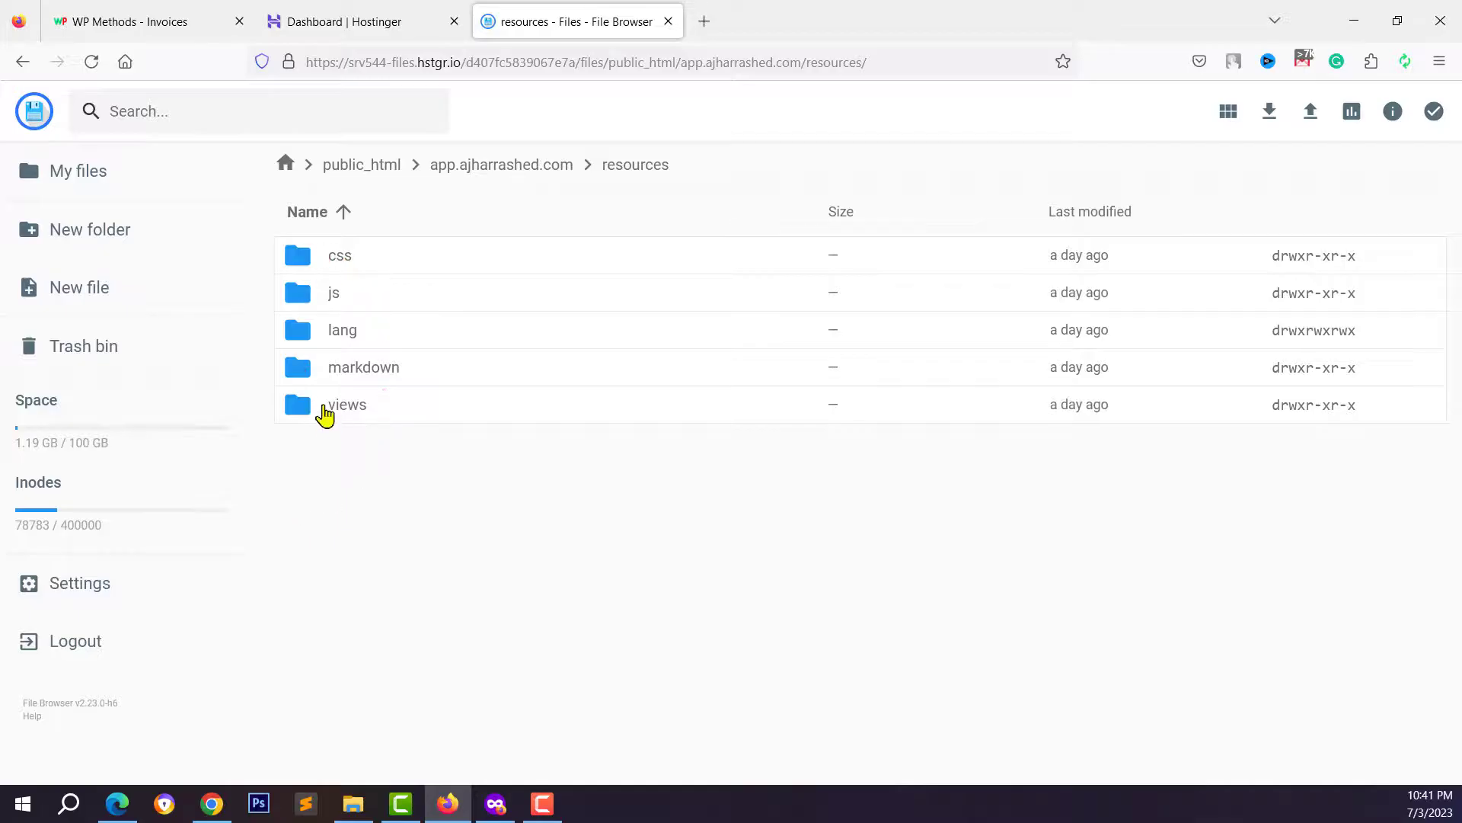
{"action": "double_click", "coordinate": [326, 411]}
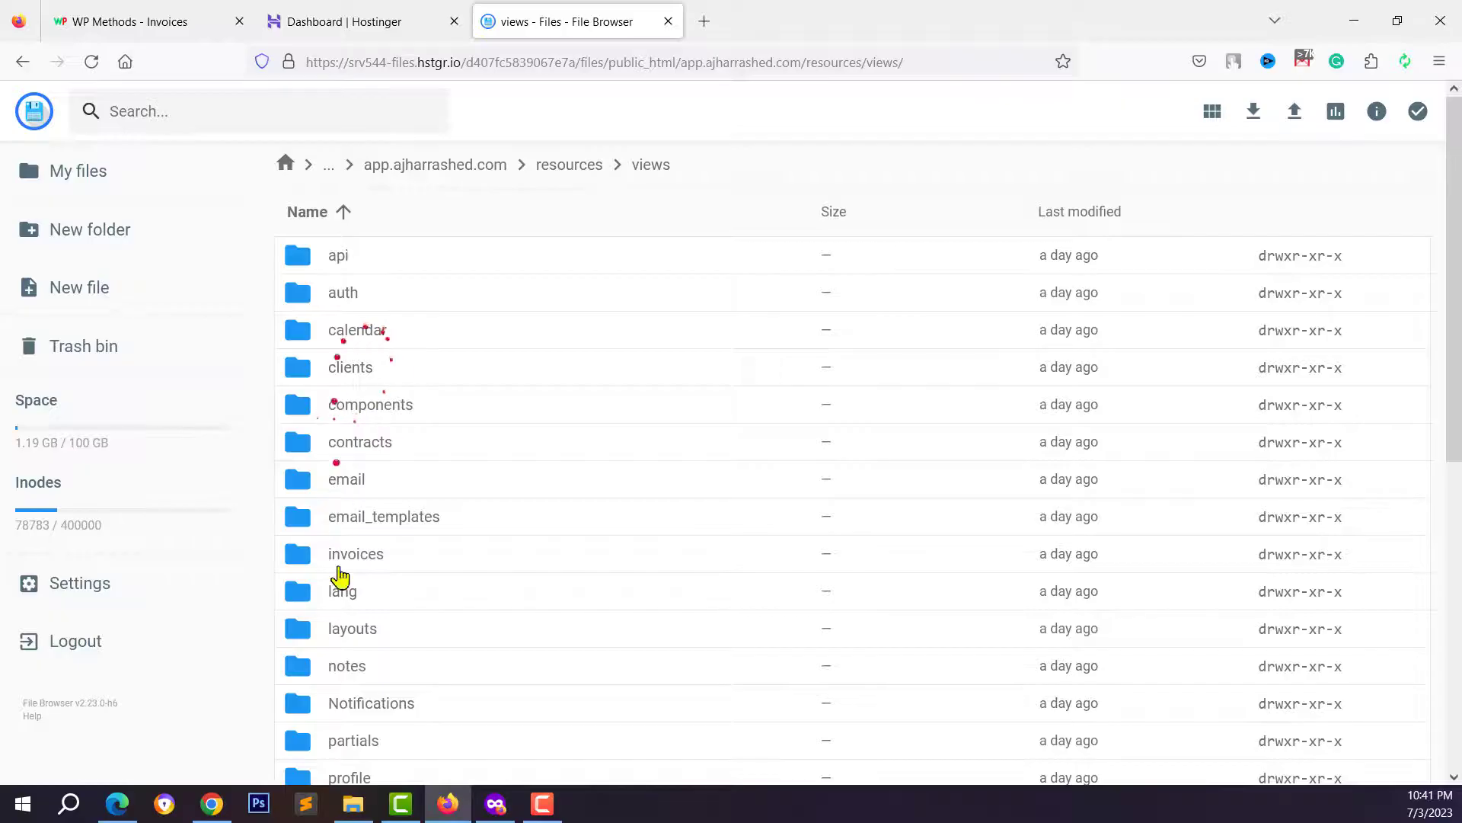
{"action": "scroll", "coordinate": [359, 476], "scroll_direction": "down", "scroll_amount": 5}
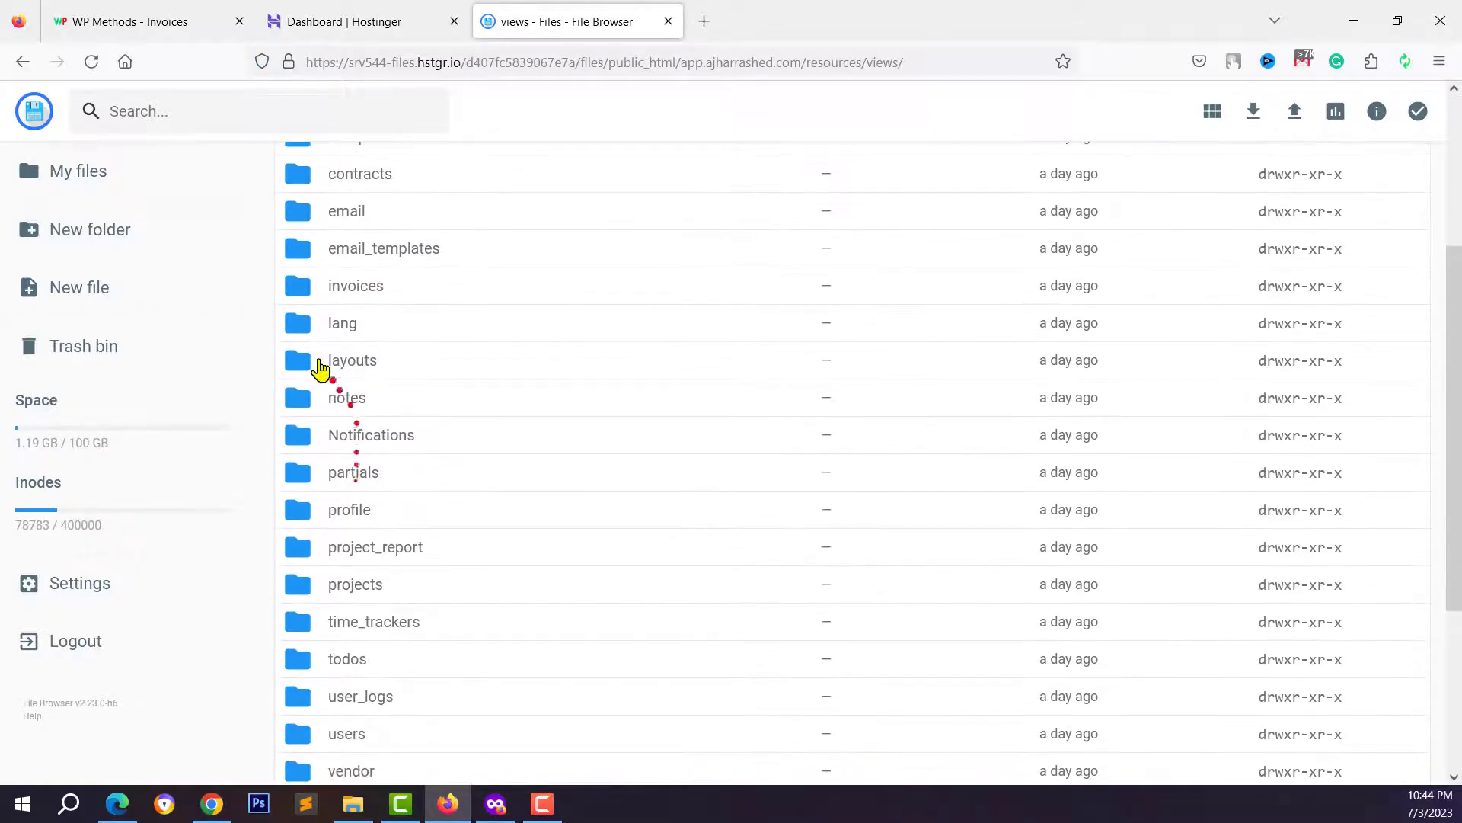
{"action": "scroll", "coordinate": [354, 640], "scroll_direction": "down", "scroll_amount": 2}
{"action": "scroll", "coordinate": [349, 609], "scroll_direction": "up", "scroll_amount": 2}
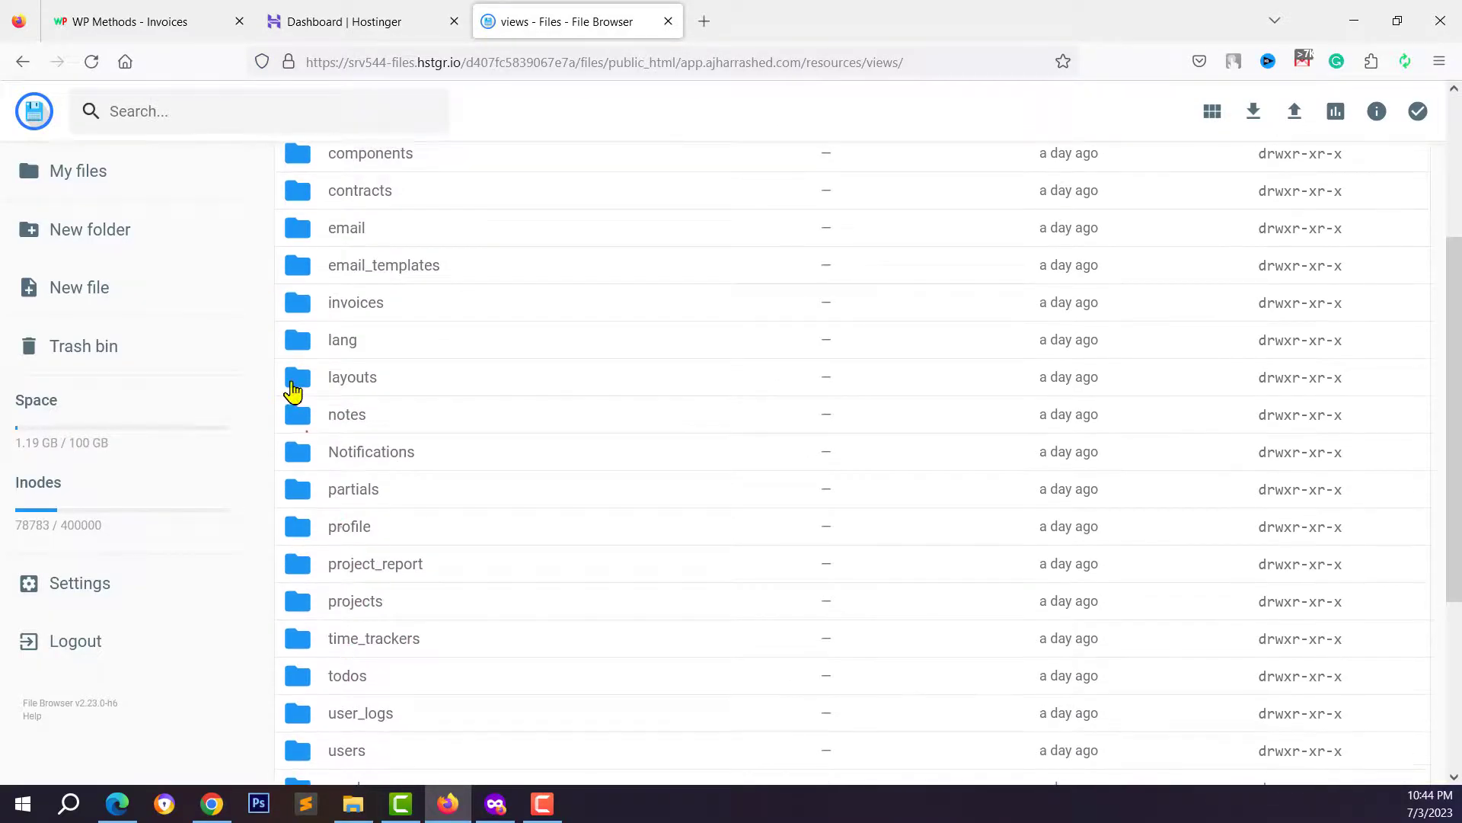
{"action": "double_click", "coordinate": [294, 386]}
{"action": "left_click", "coordinate": [337, 493]}
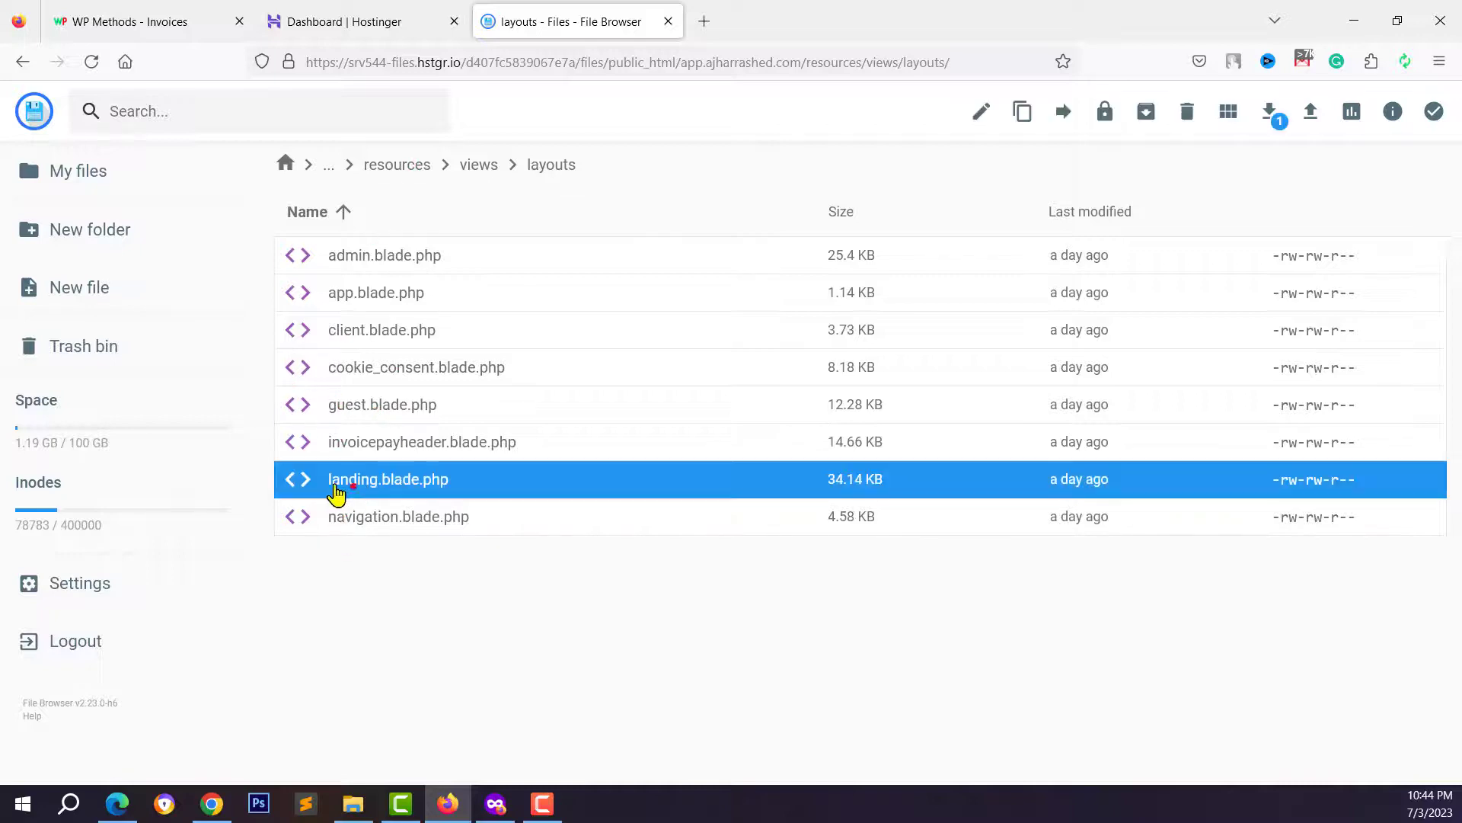
{"action": "right_click", "coordinate": [411, 492]}
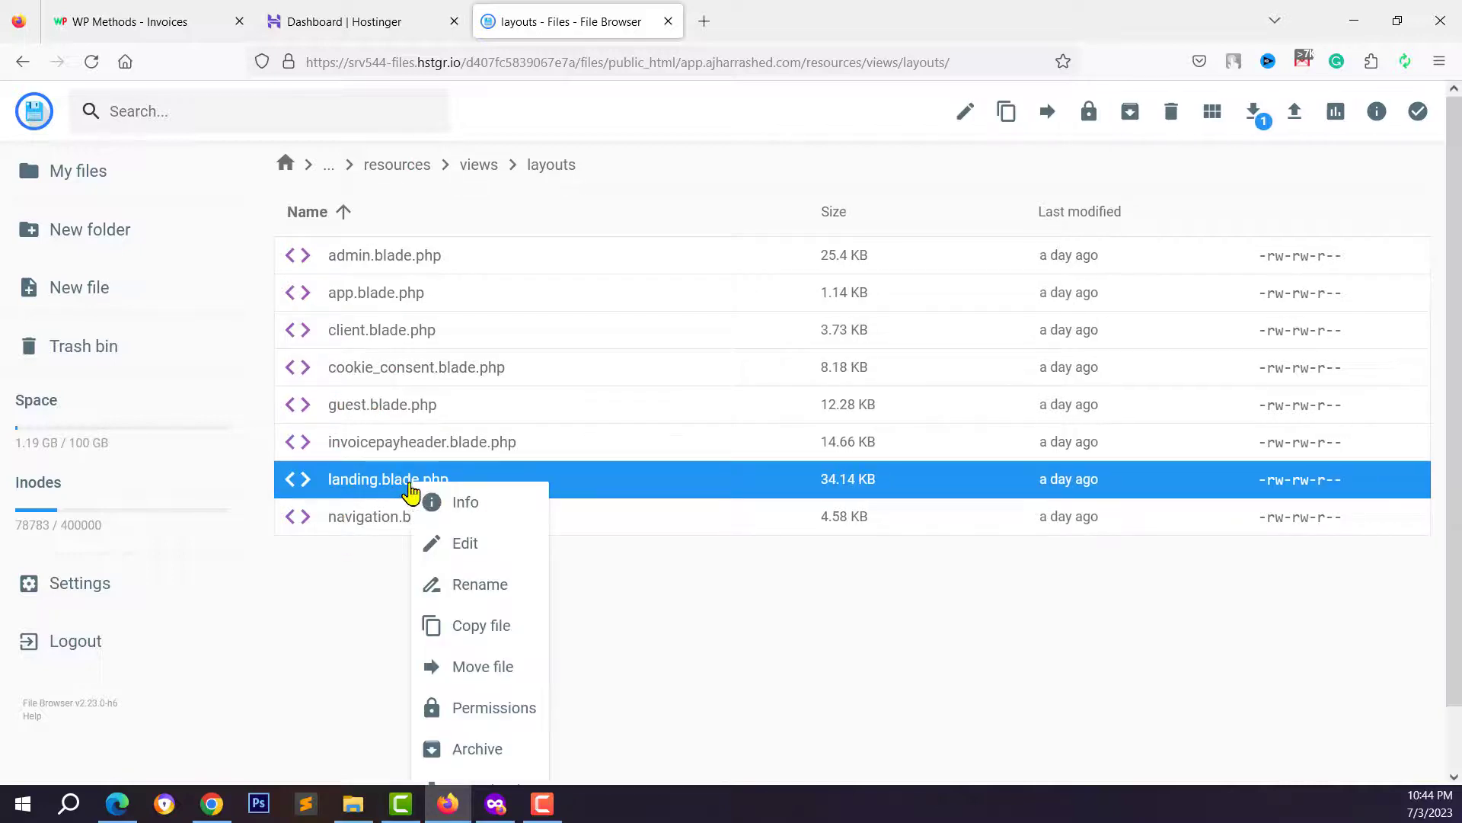
- Open landing.blade.php in the code editor at the hero header markup
{"action": "left_click", "coordinate": [453, 545]}
{"action": "scroll", "coordinate": [218, 444], "scroll_direction": "down", "scroll_amount": 15}
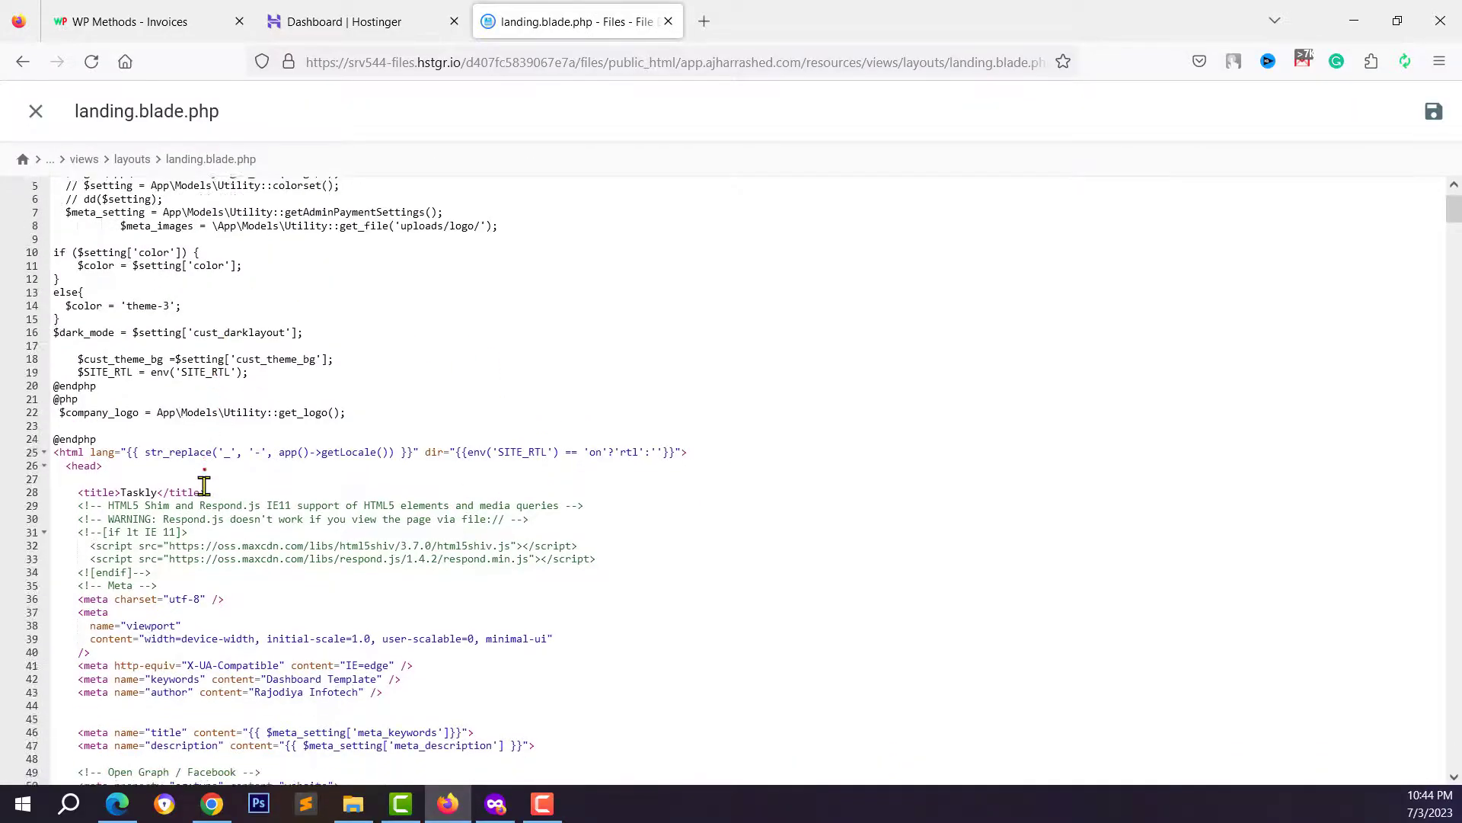
{"action": "left_click", "coordinate": [348, 536]}
{"action": "scroll", "coordinate": [336, 523], "scroll_direction": "down", "scroll_amount": 4}
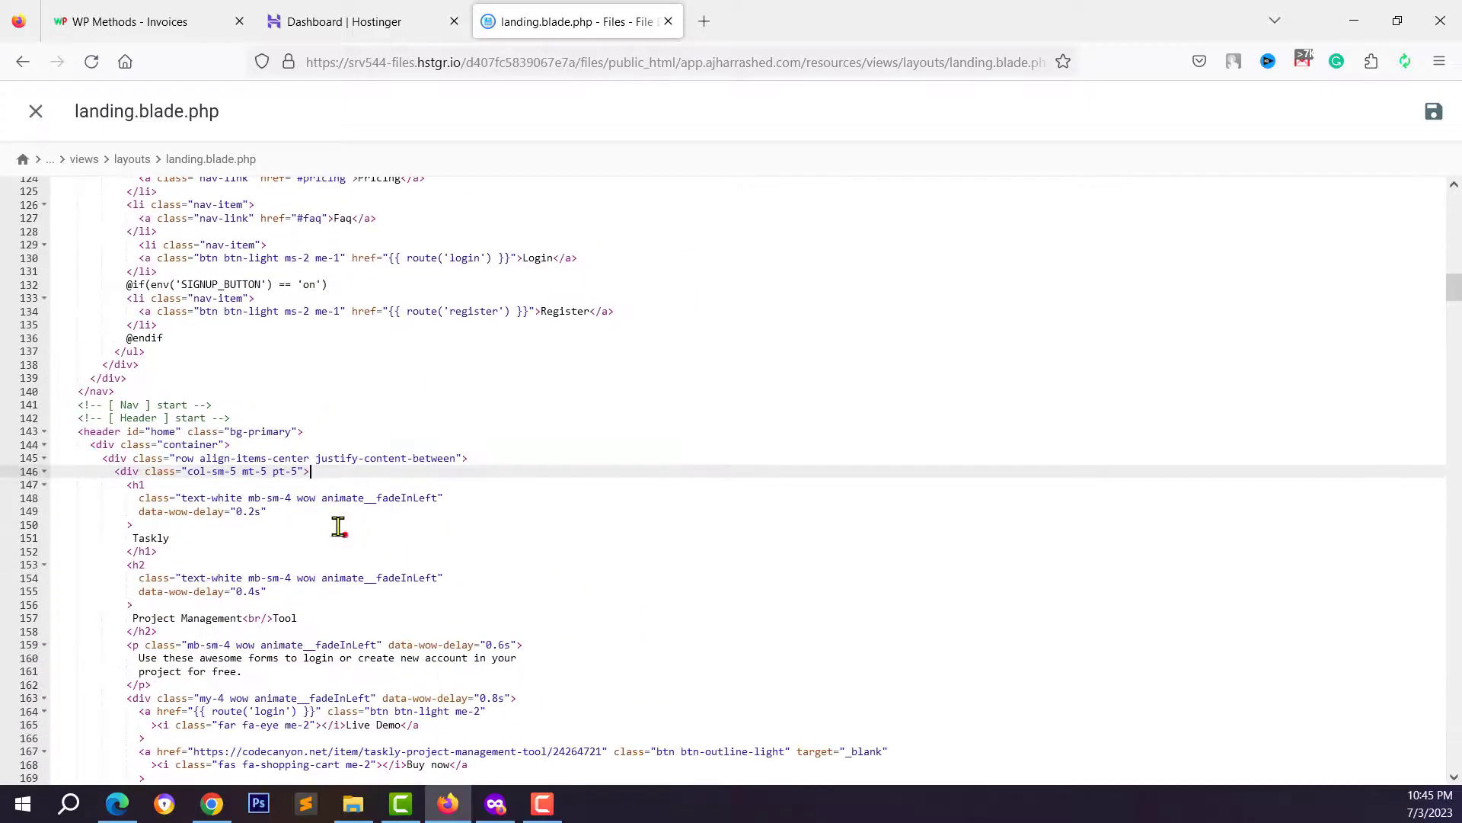
- Compare the live landing page's hero heading and subtitle with the editor code
{"action": "left_click", "coordinate": [212, 803]}
{"action": "scroll", "coordinate": [336, 496], "scroll_direction": "down", "scroll_amount": 10}
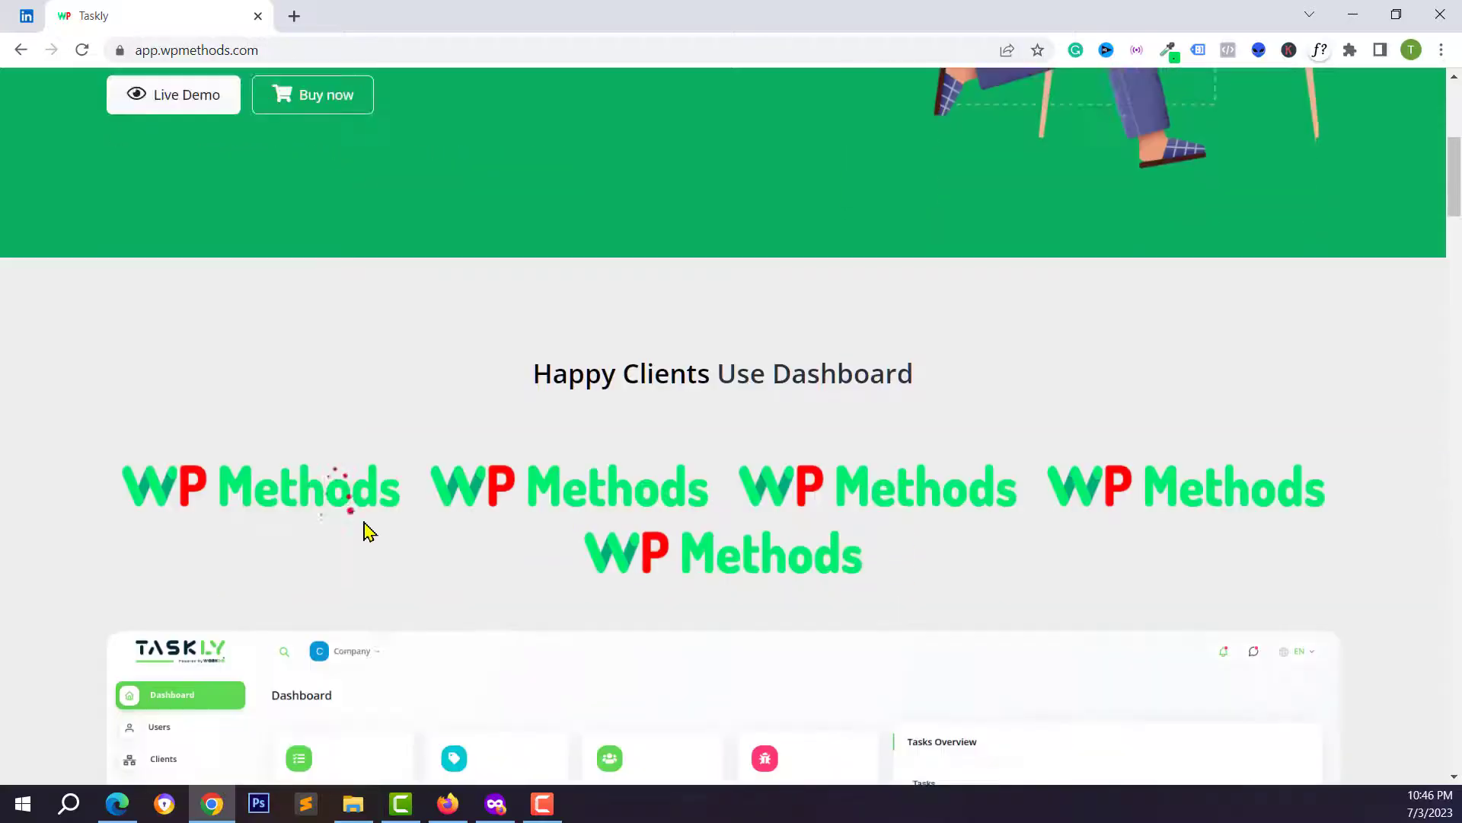
{"action": "scroll", "coordinate": [348, 441], "scroll_direction": "down", "scroll_amount": 6}
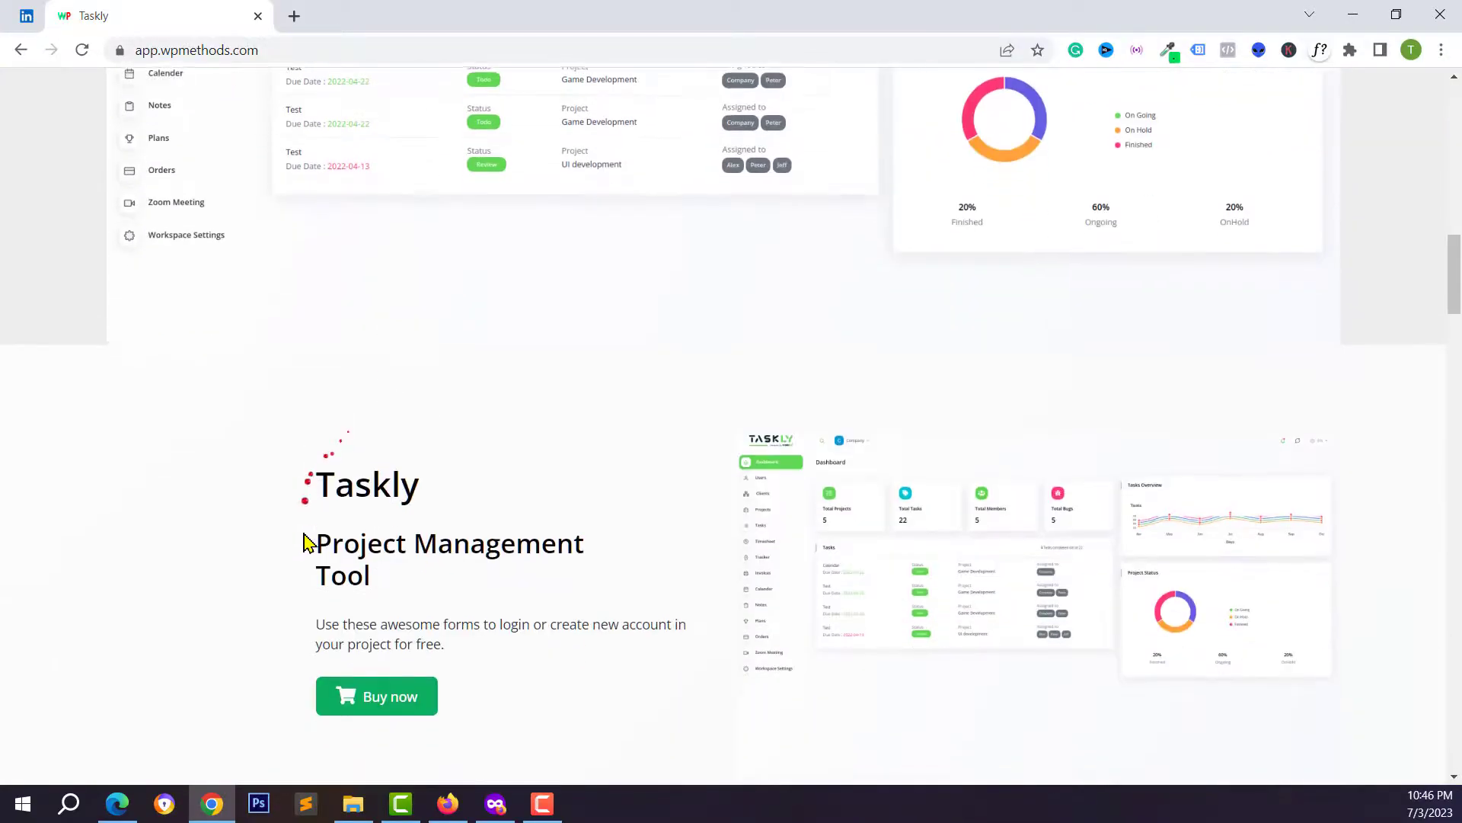
{"action": "left_click", "coordinate": [445, 801]}
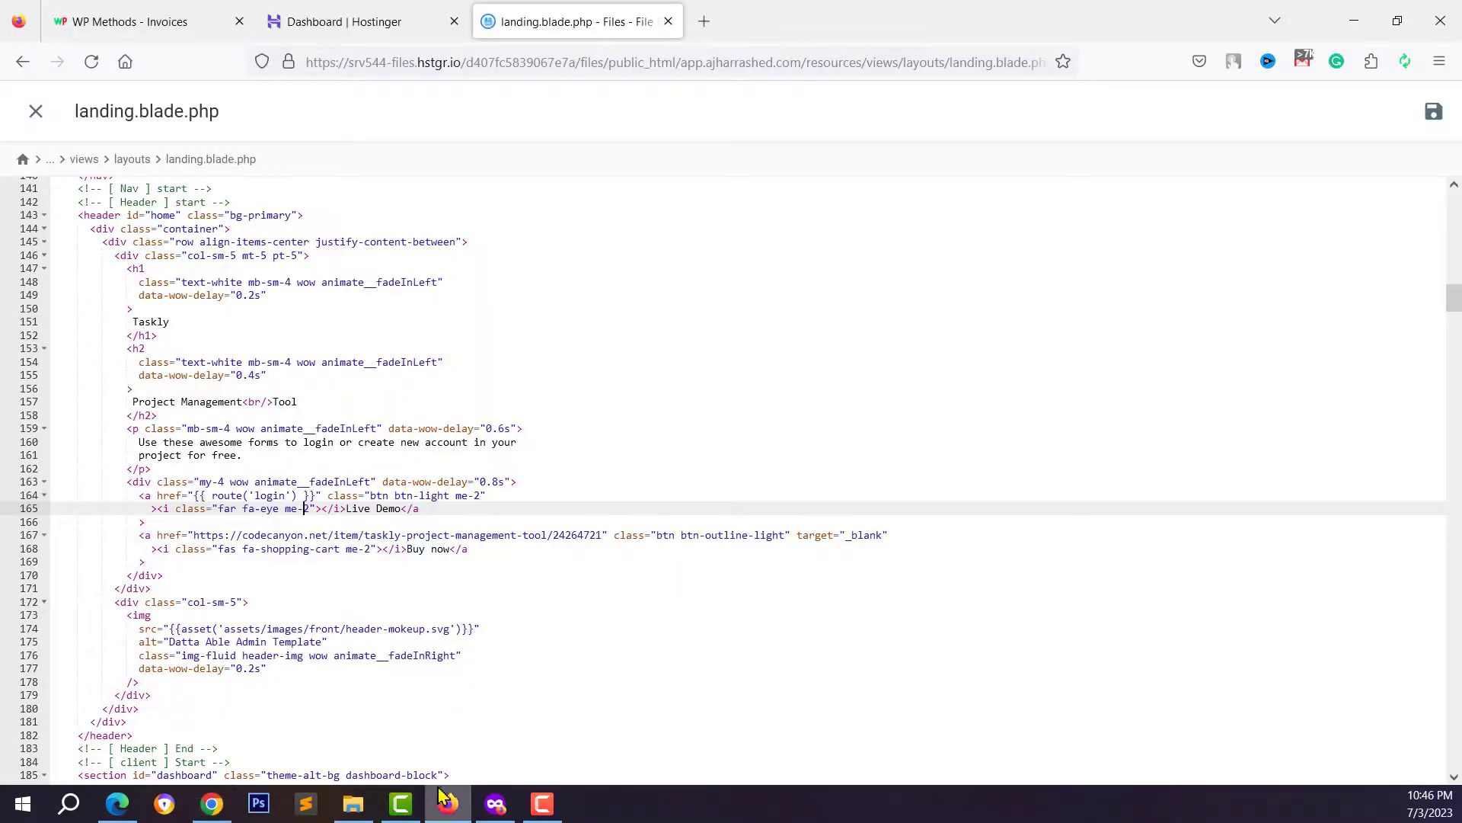
{"action": "key", "text": "alt+Tab"}
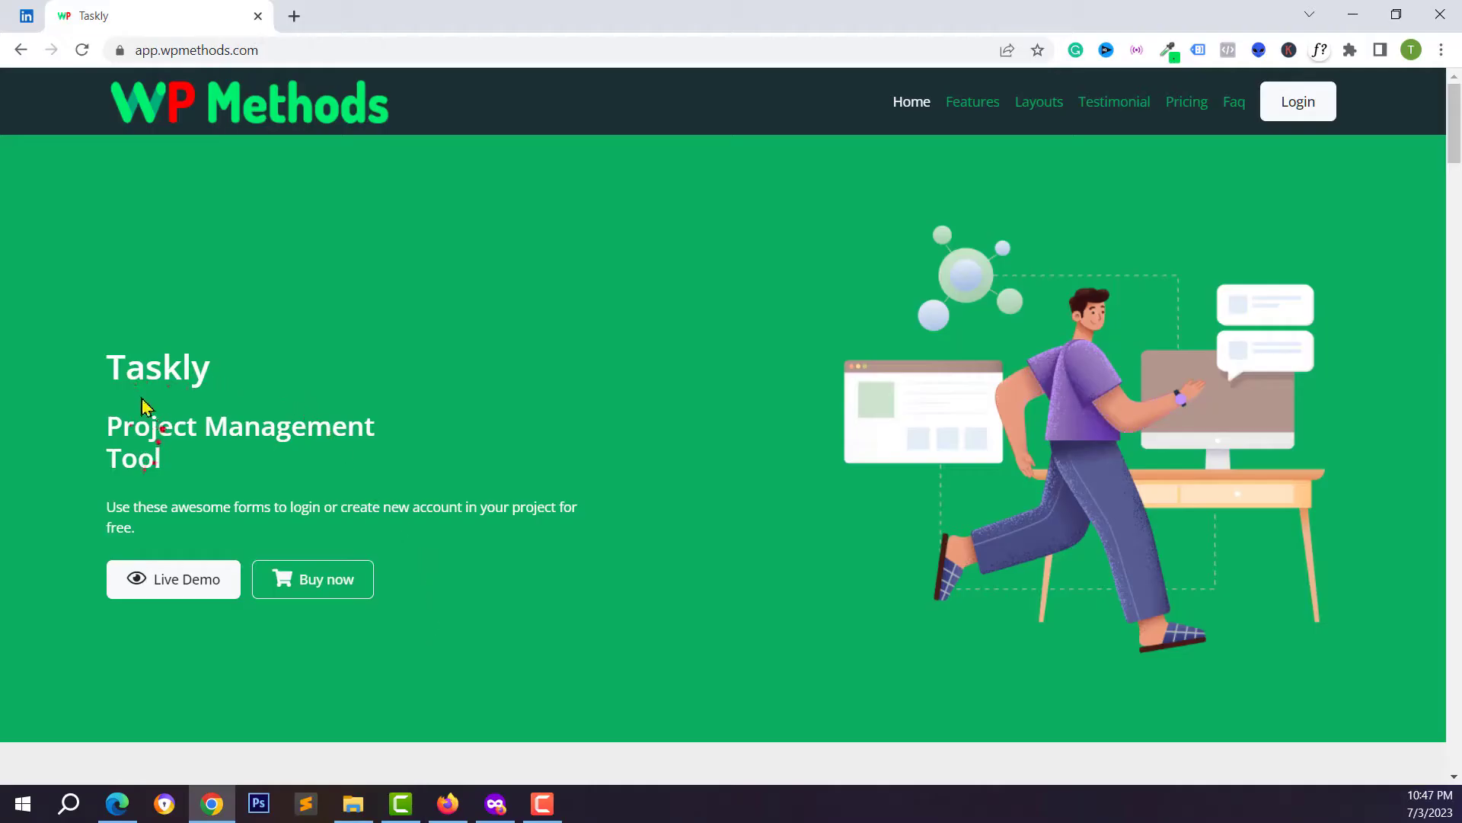
{"action": "left_click_drag", "start_coordinate": [150, 415], "coordinate": [254, 460]}
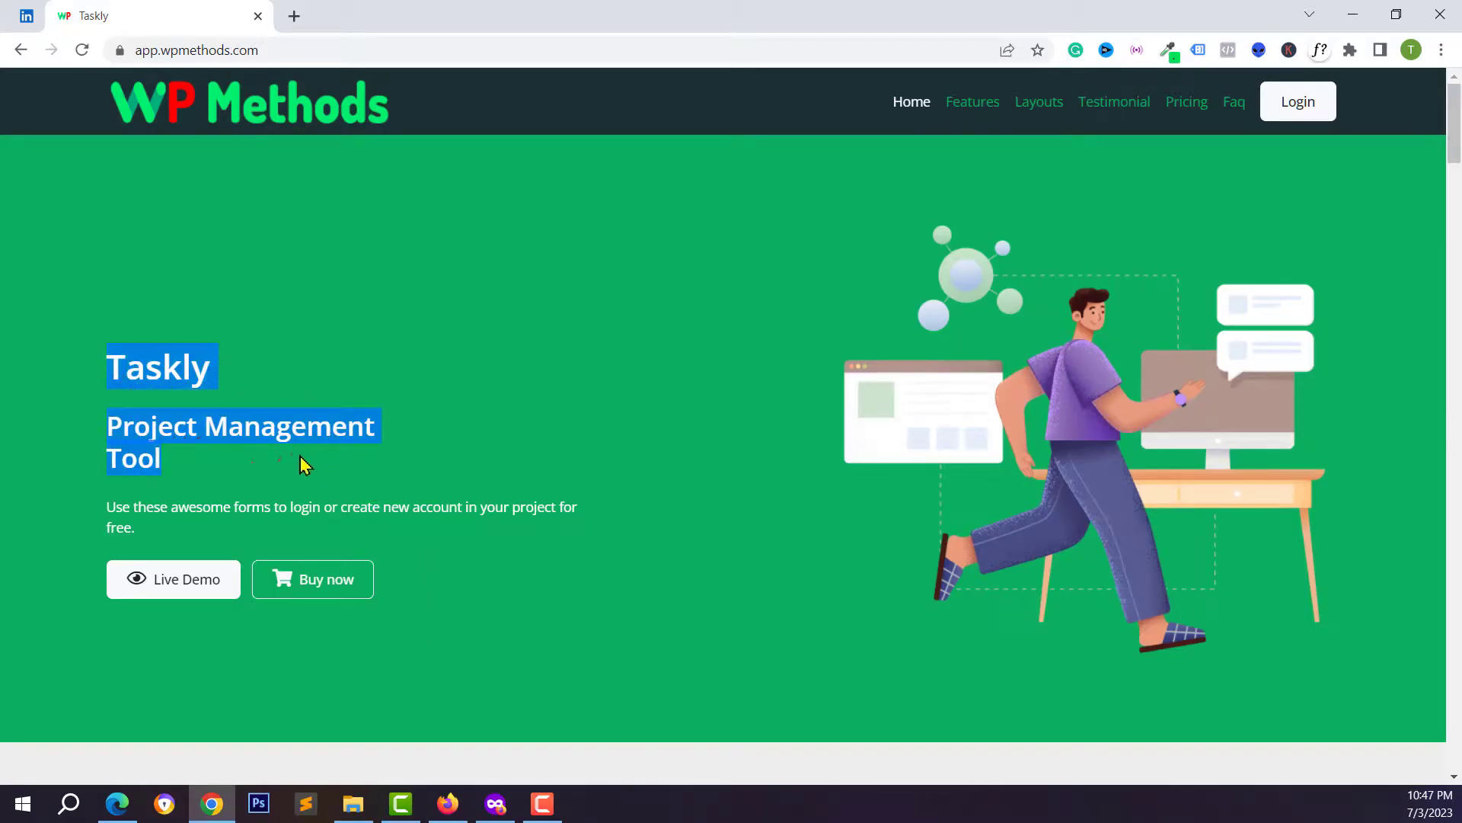
{"action": "left_click", "coordinate": [157, 404]}
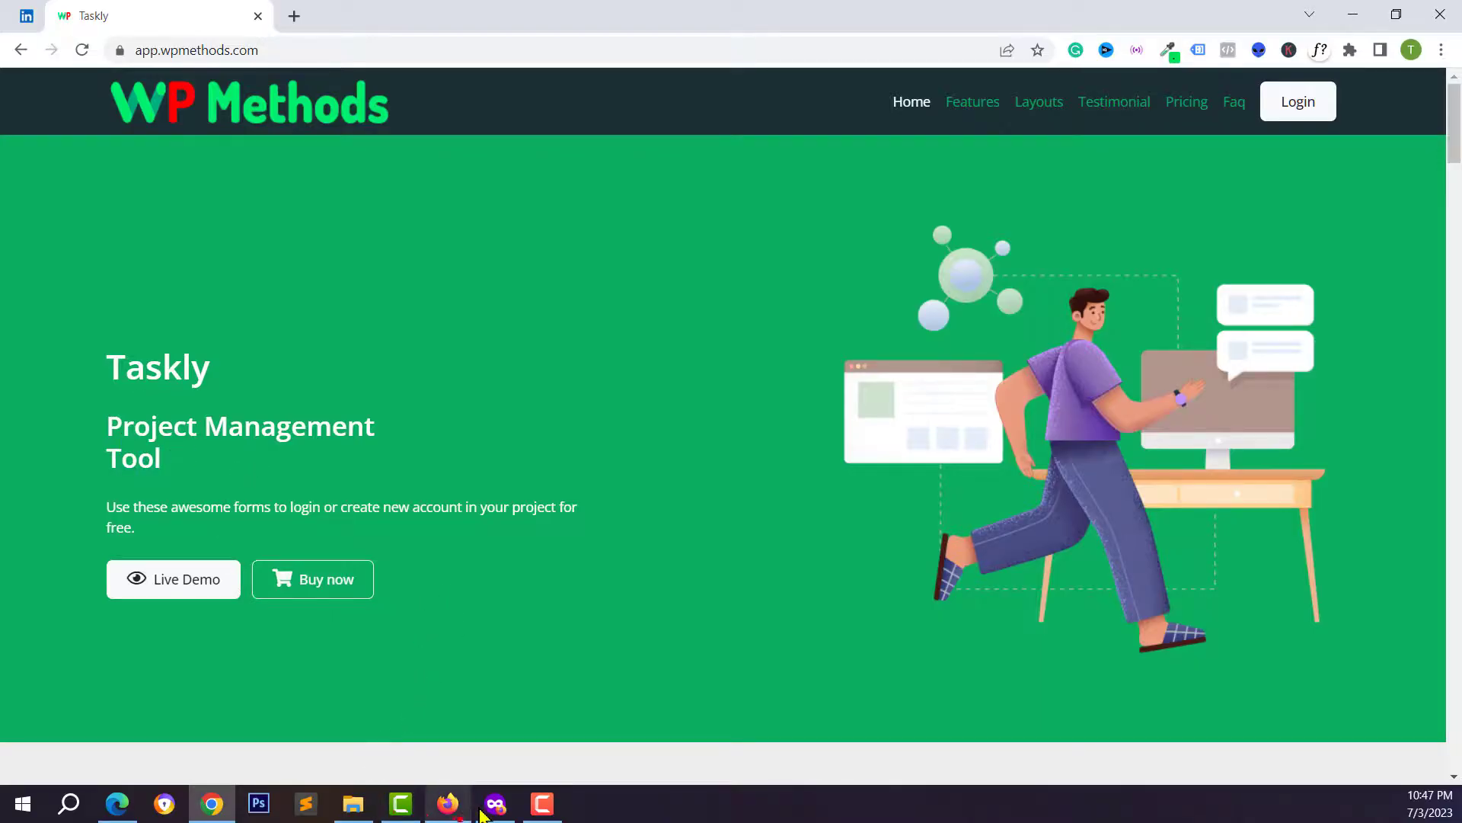
{"action": "left_click", "coordinate": [448, 806]}
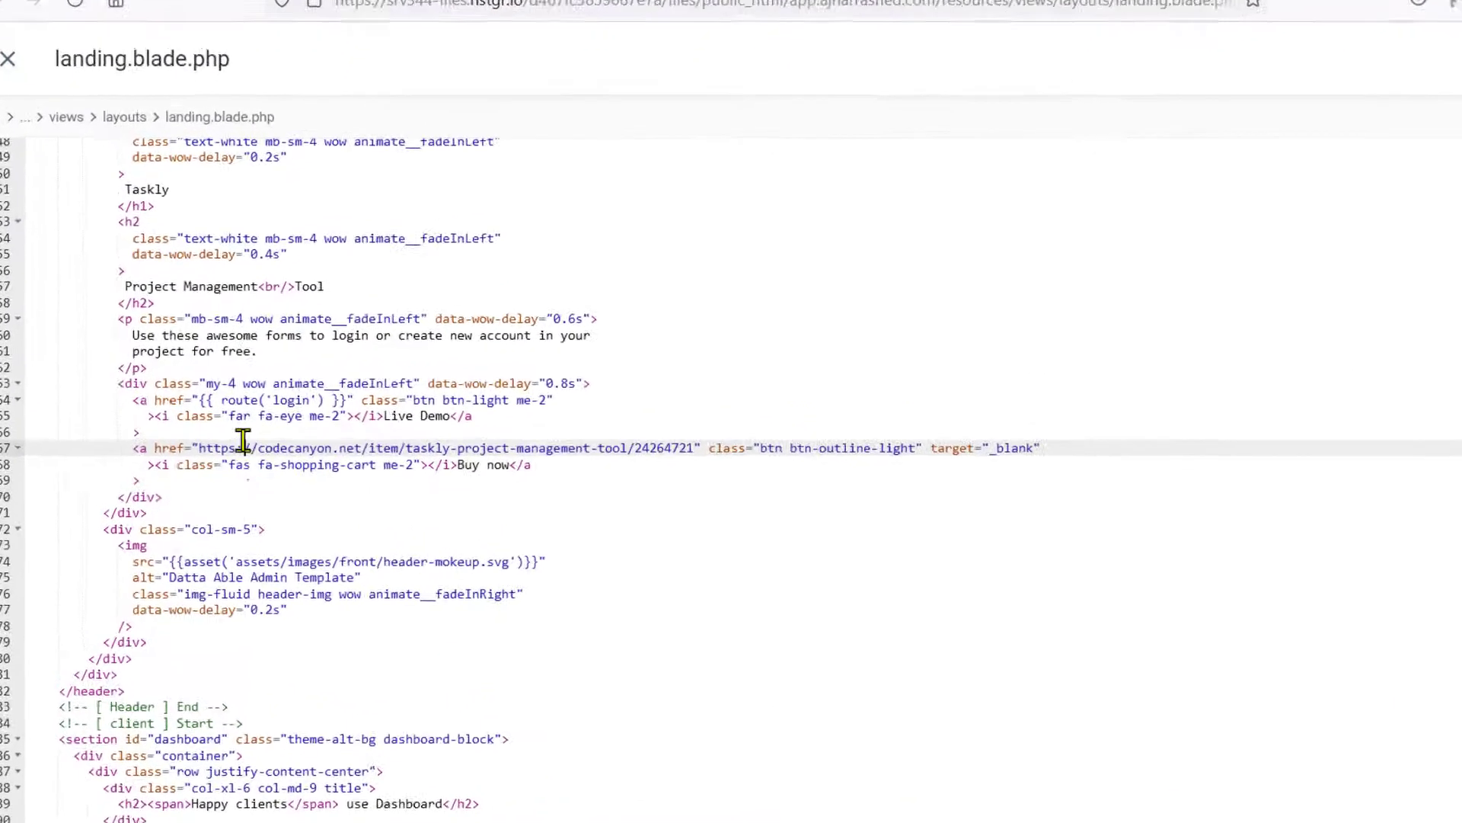
{"action": "left_click", "coordinate": [156, 367]}
{"action": "left_click", "coordinate": [137, 252]}
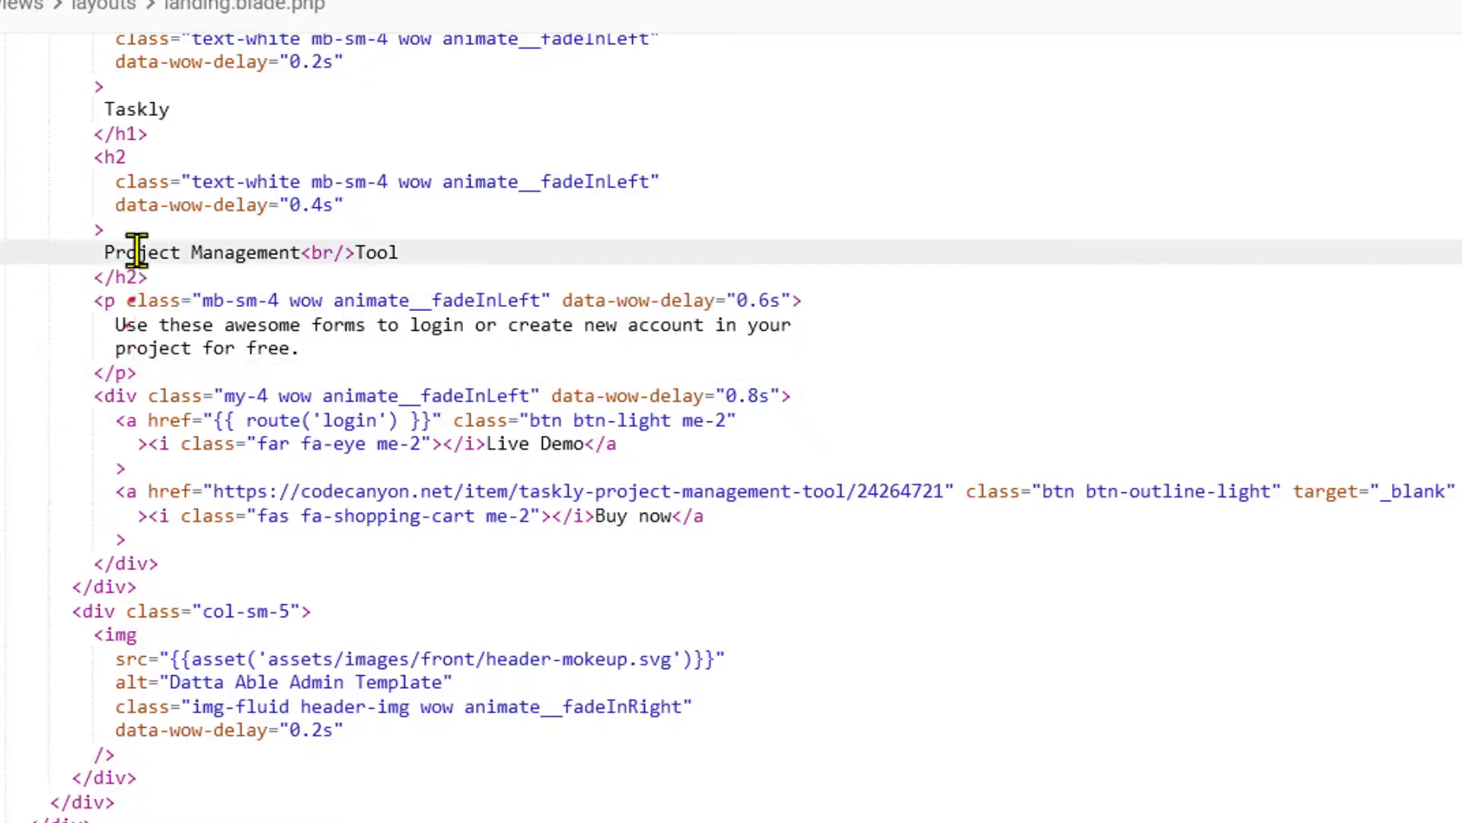
{"action": "left_click_drag", "start_coordinate": [105, 252], "coordinate": [290, 252]}
{"action": "left_click", "coordinate": [362, 252]}
{"action": "left_click_drag", "start_coordinate": [104, 111], "coordinate": [174, 110]}
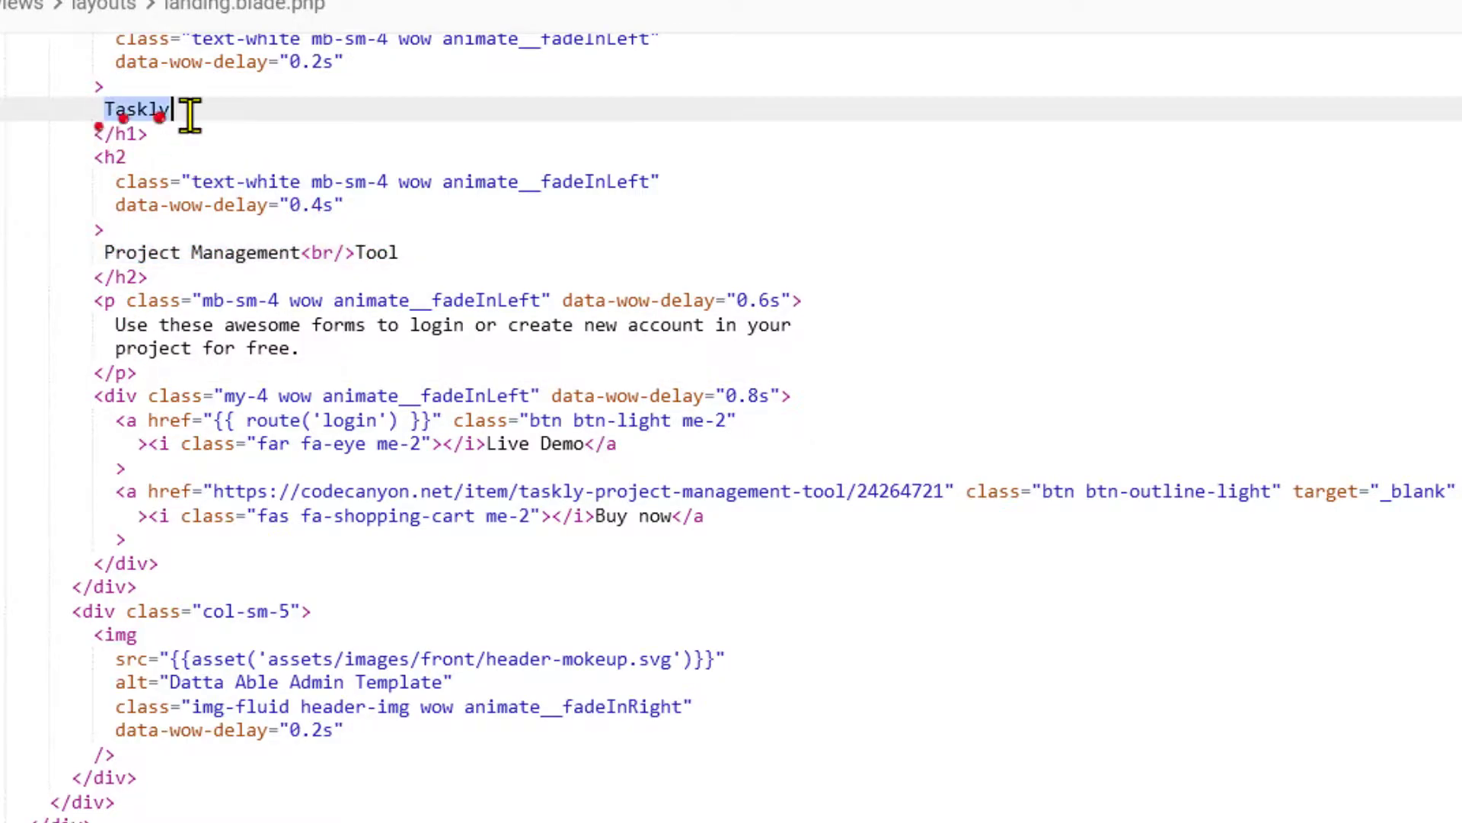
{"action": "scroll", "coordinate": [302, 196], "scroll_direction": "up", "scroll_amount": 1}
{"action": "left_click", "coordinate": [159, 157]}
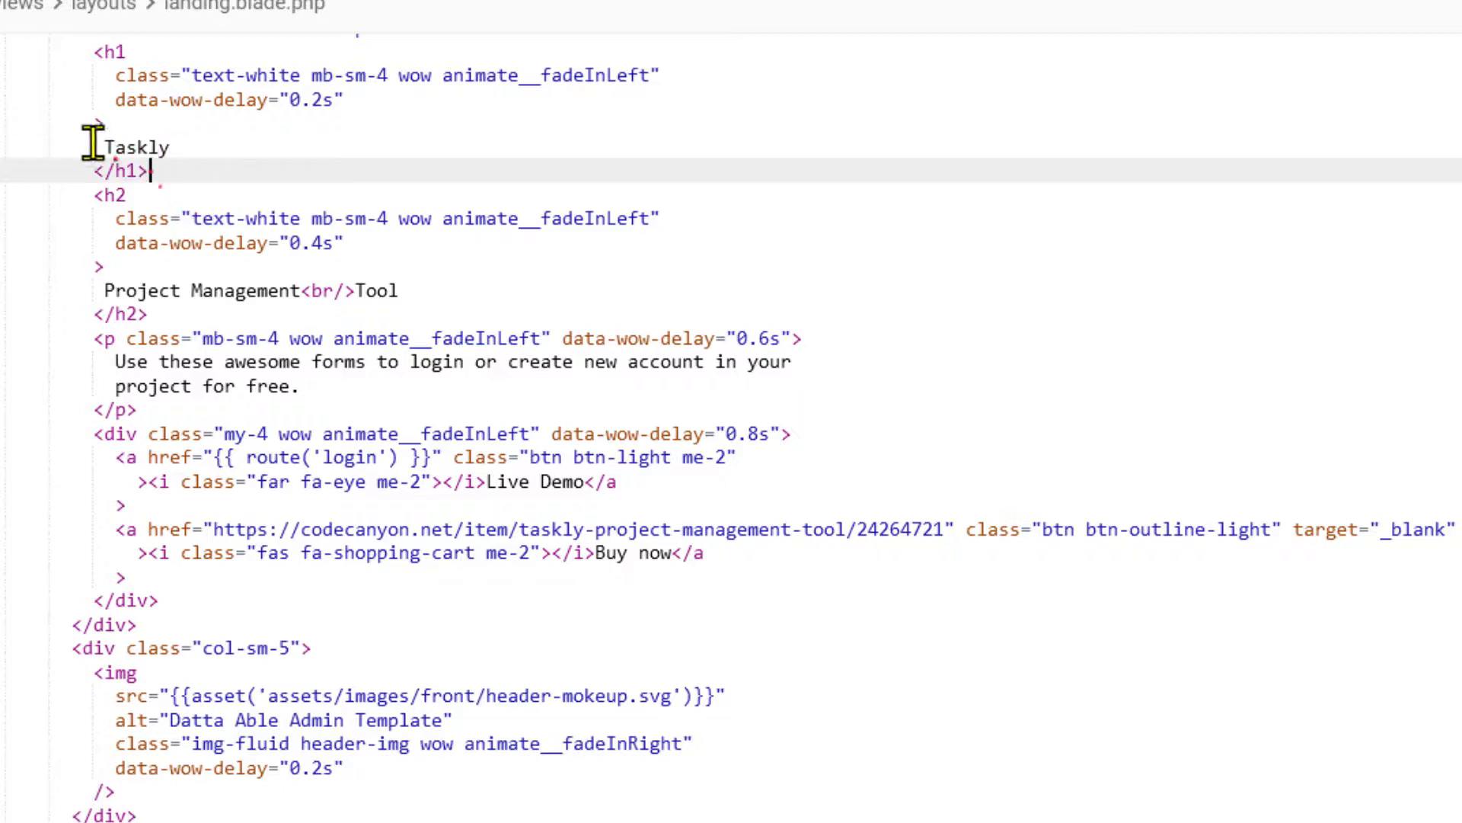
{"action": "left_click_drag", "start_coordinate": [92, 144], "coordinate": [199, 144]}
{"action": "left_click", "coordinate": [199, 143]}
{"action": "left_click", "coordinate": [301, 386]}
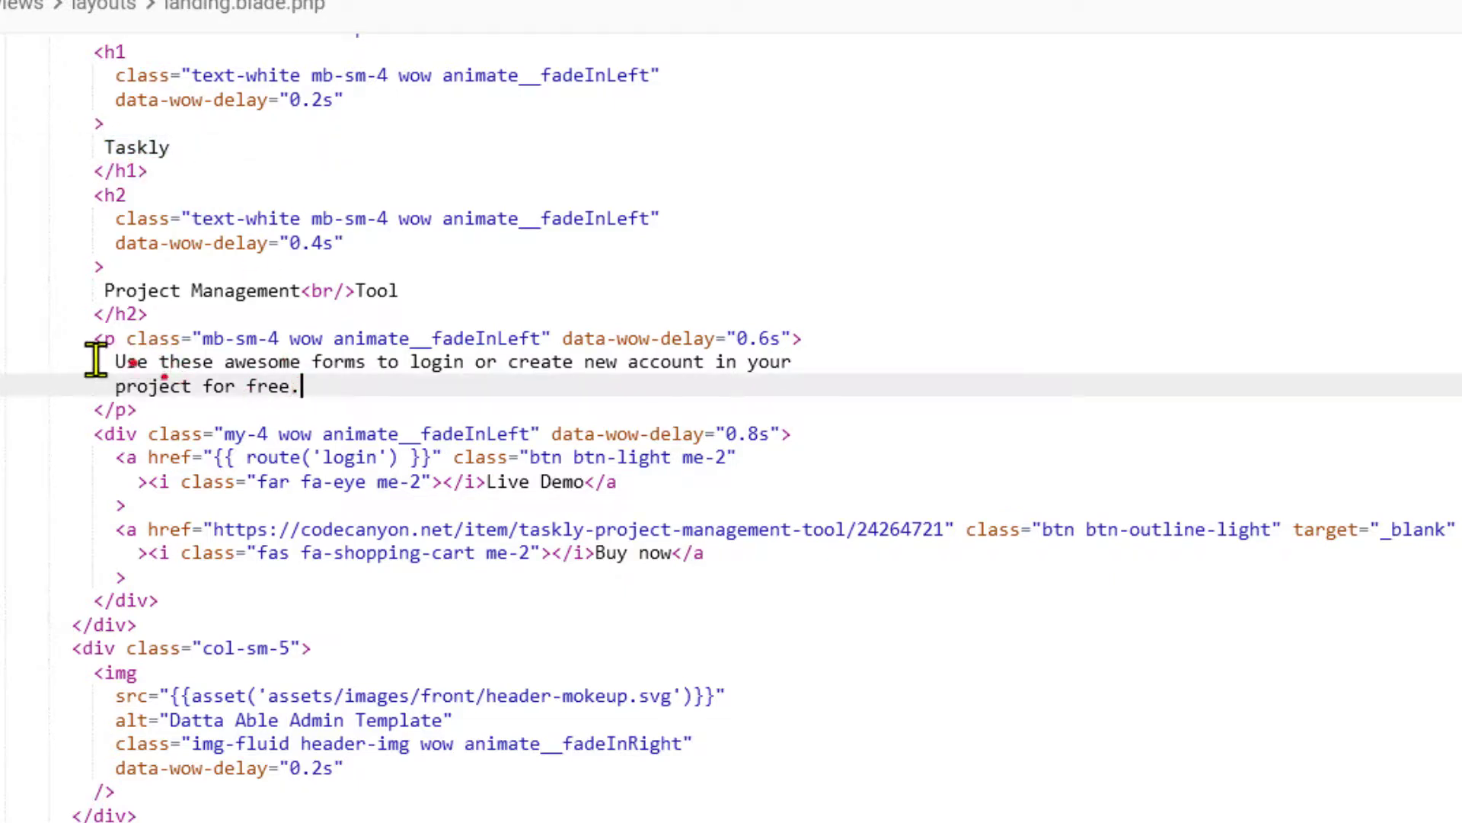
{"action": "left_click_drag", "start_coordinate": [95, 359], "coordinate": [317, 385]}
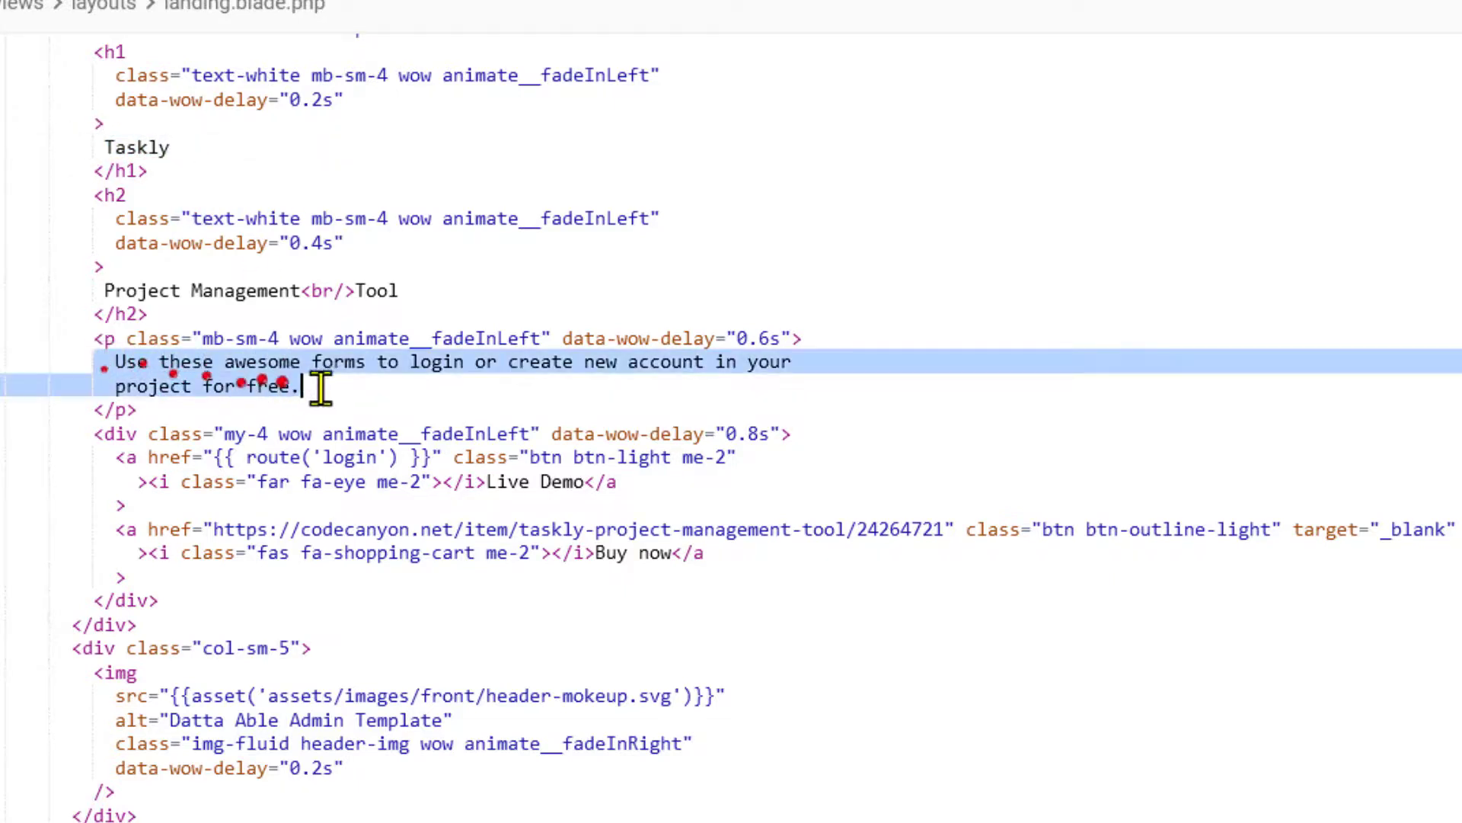
{"action": "left_click", "coordinate": [520, 553]}
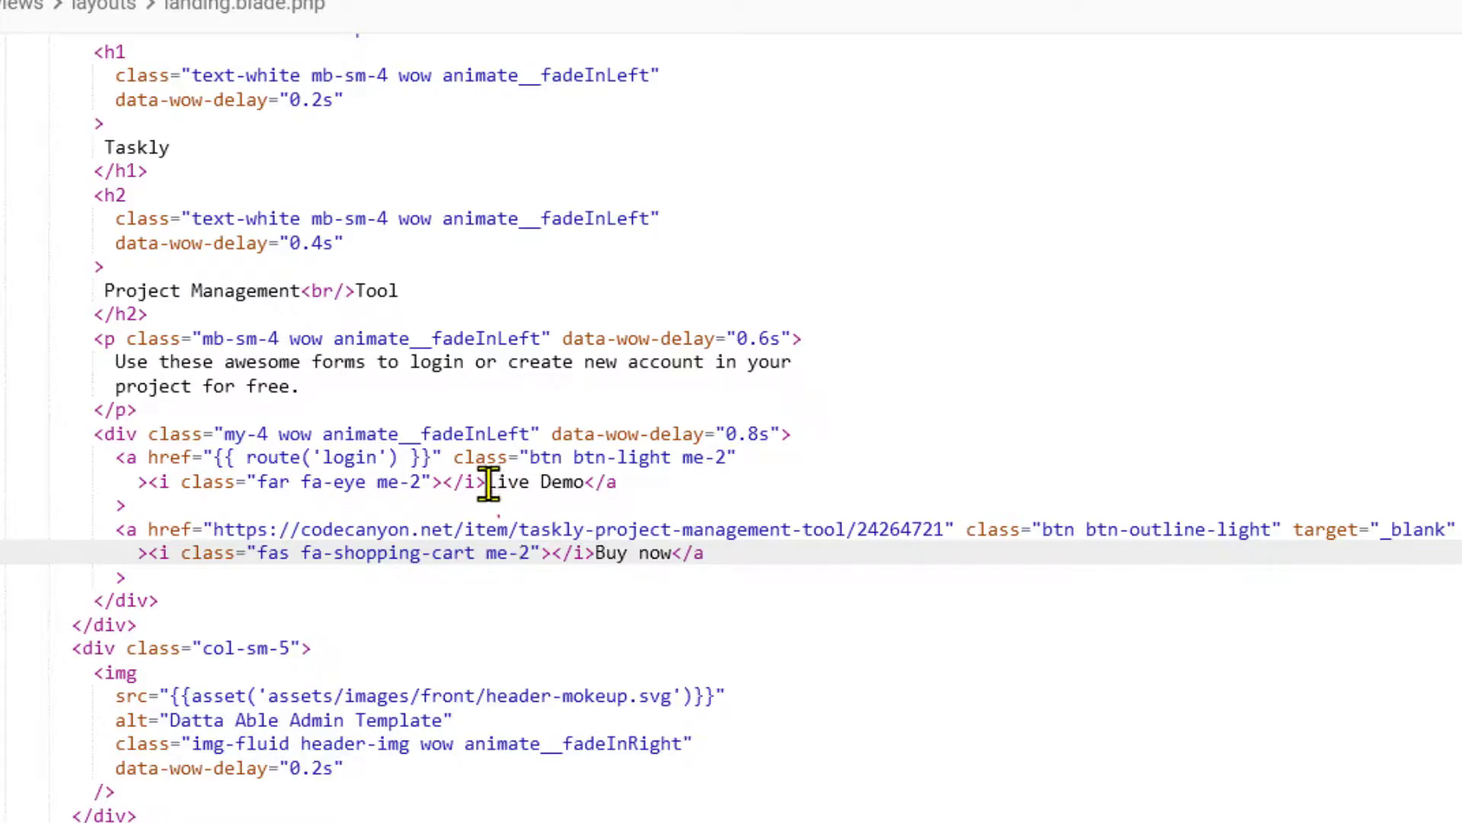
{"action": "left_click_drag", "start_coordinate": [487, 482], "coordinate": [588, 482]}
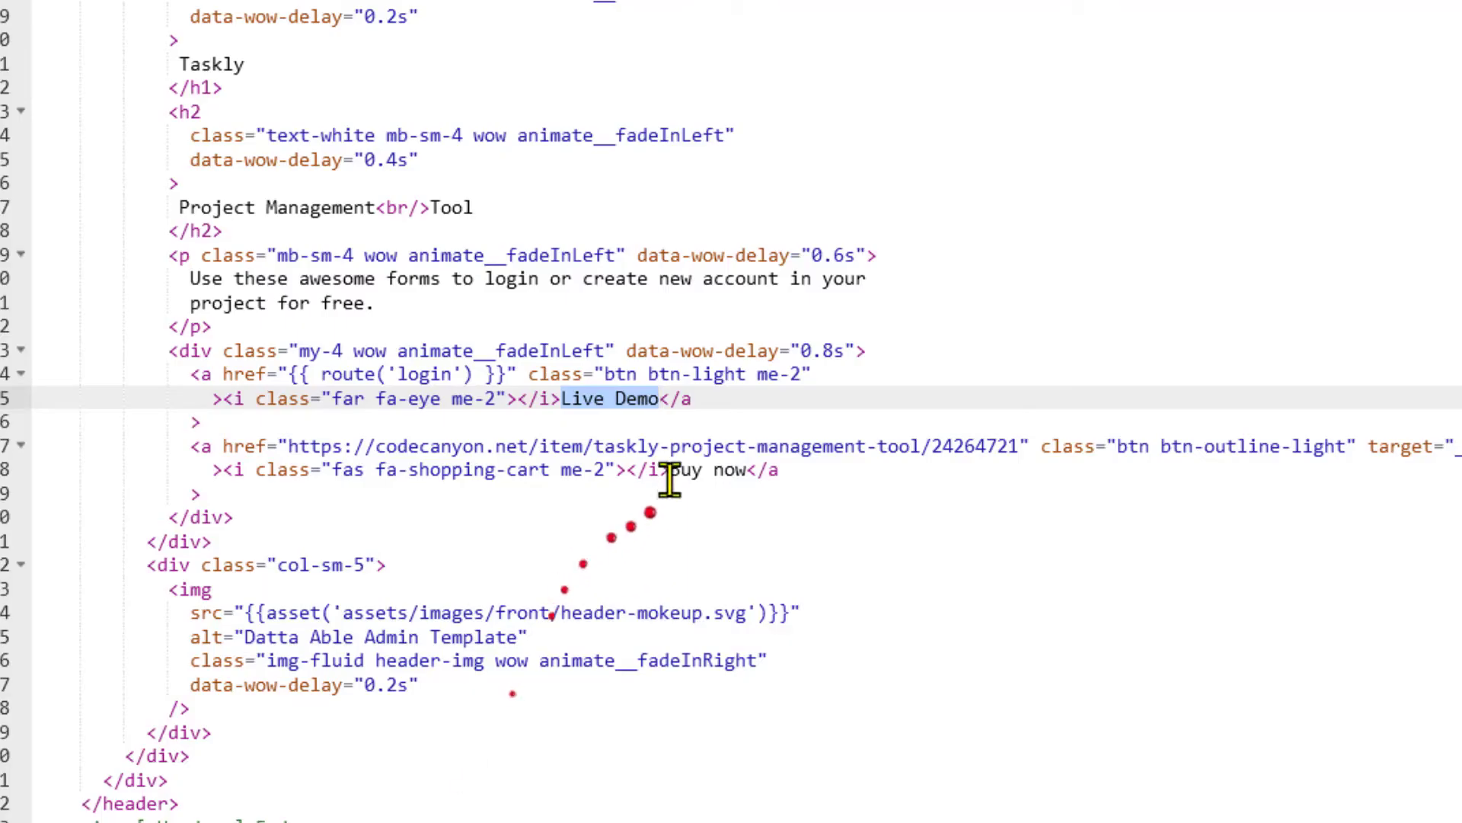
{"action": "left_click", "coordinate": [676, 470]}
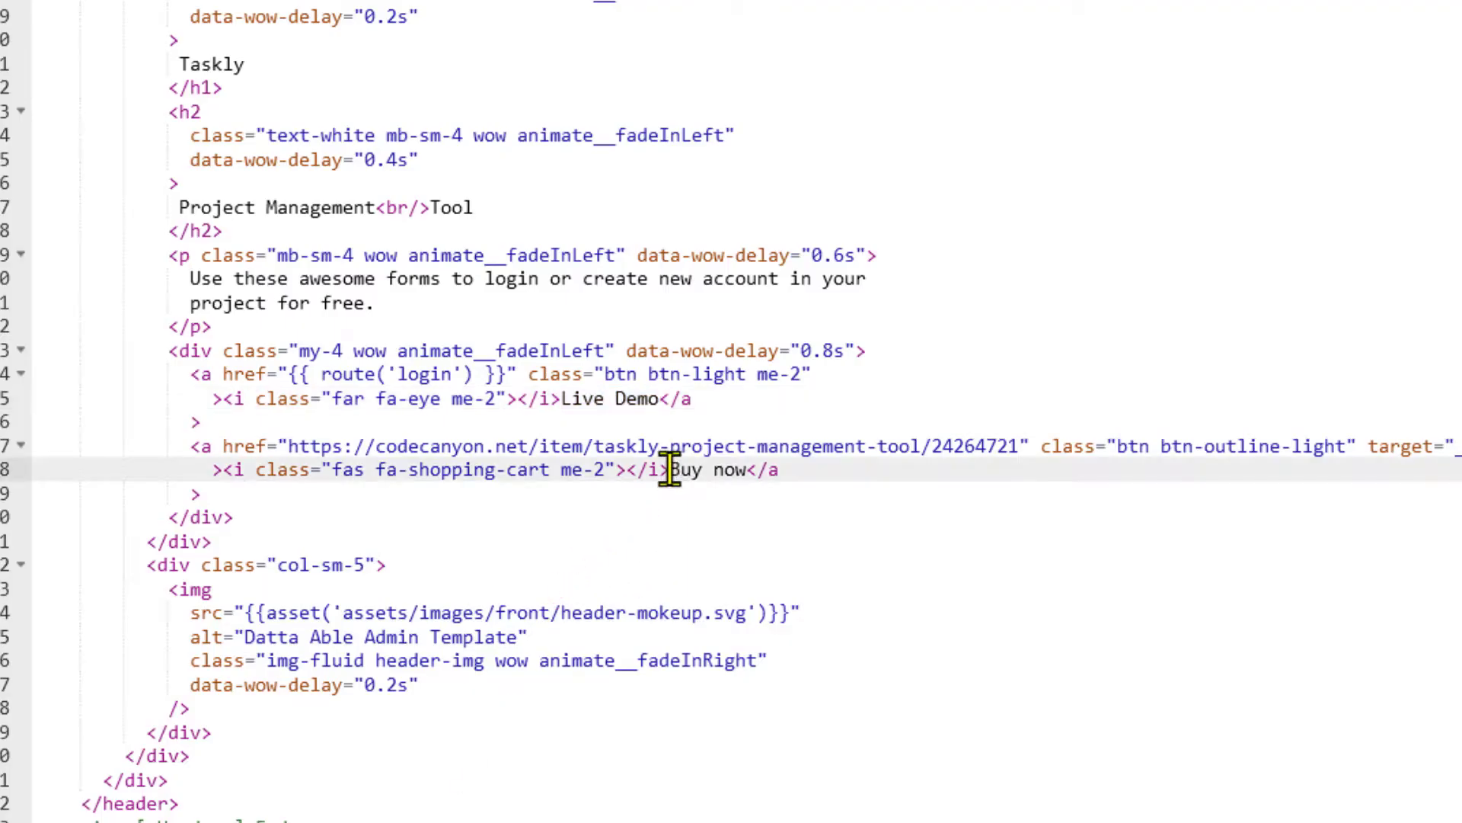
{"action": "left_click_drag", "start_coordinate": [670, 469], "coordinate": [748, 470]}
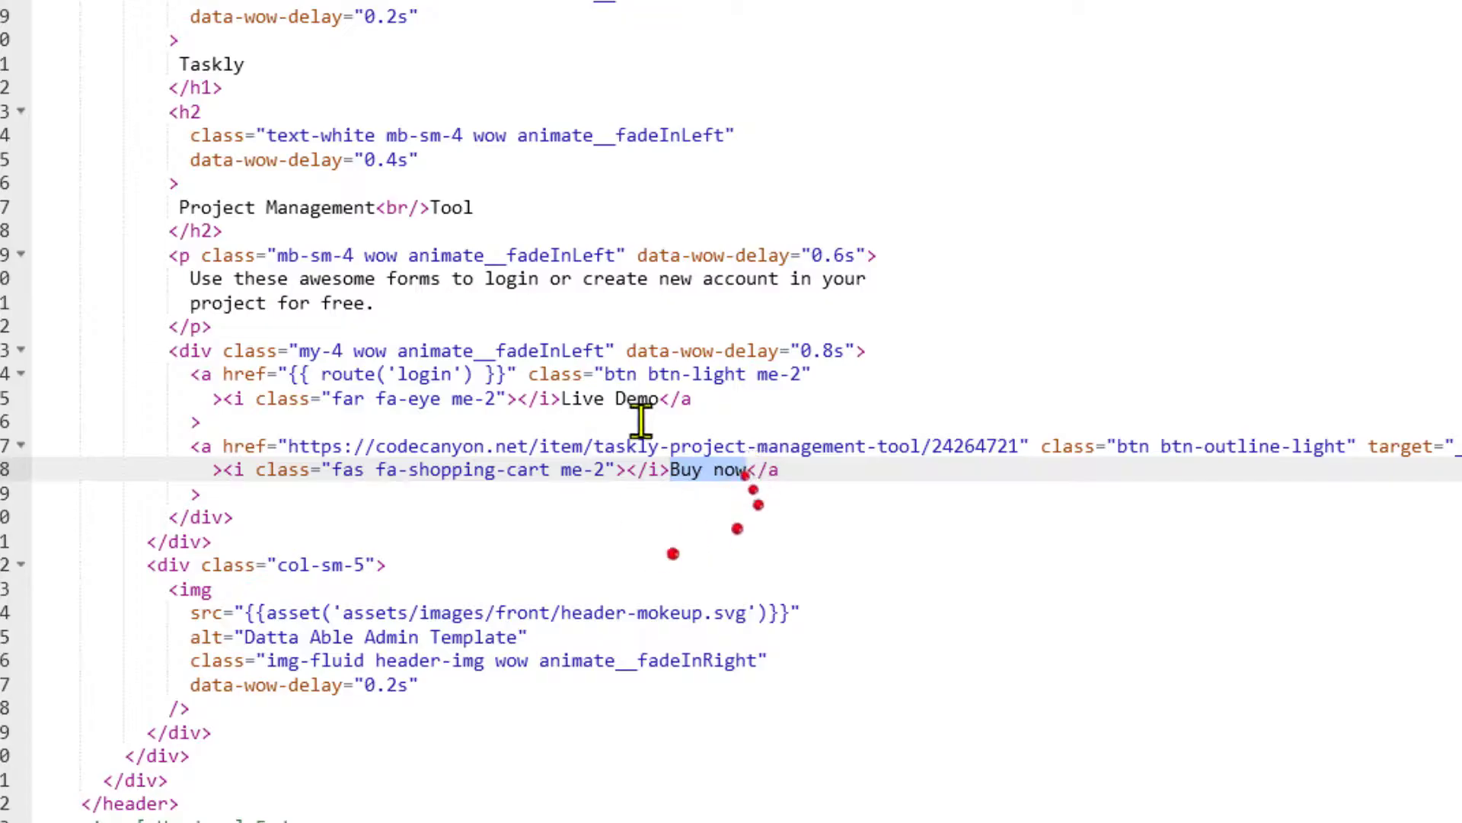
{"action": "left_click", "coordinate": [300, 445]}
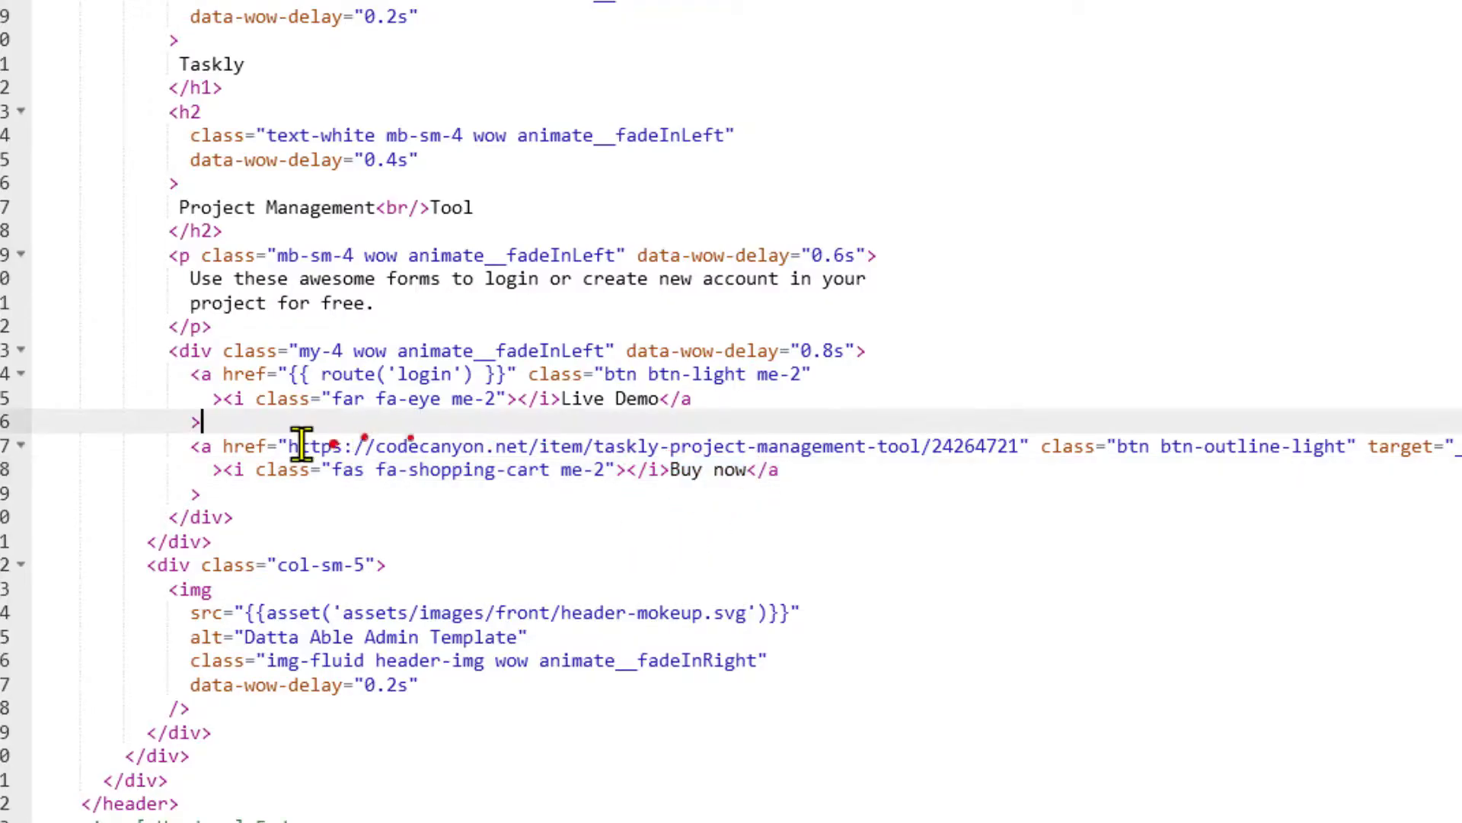
{"action": "left_click_drag", "start_coordinate": [287, 445], "coordinate": [1017, 456]}
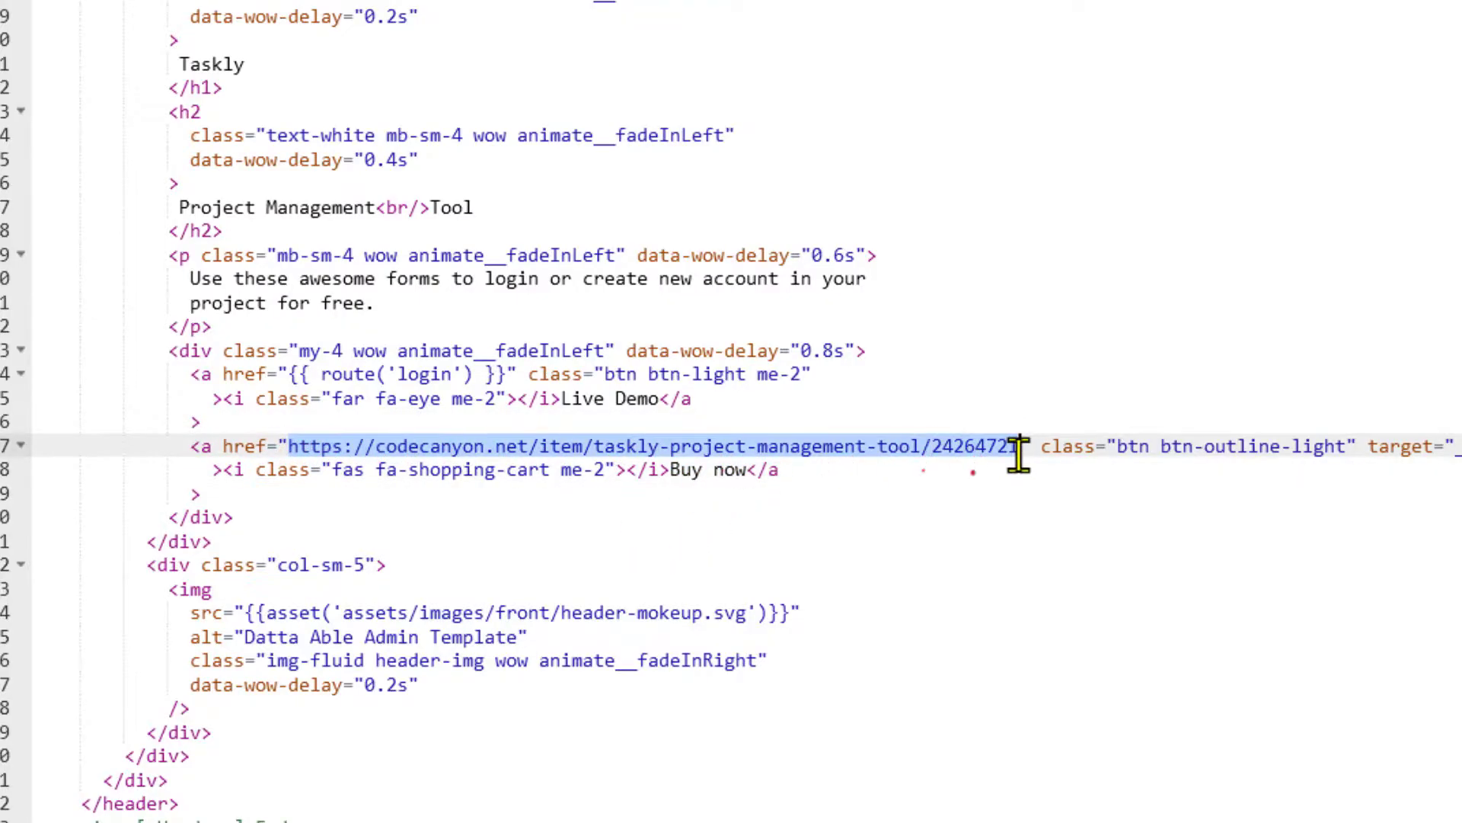
{"action": "key", "text": "BackSpace"}
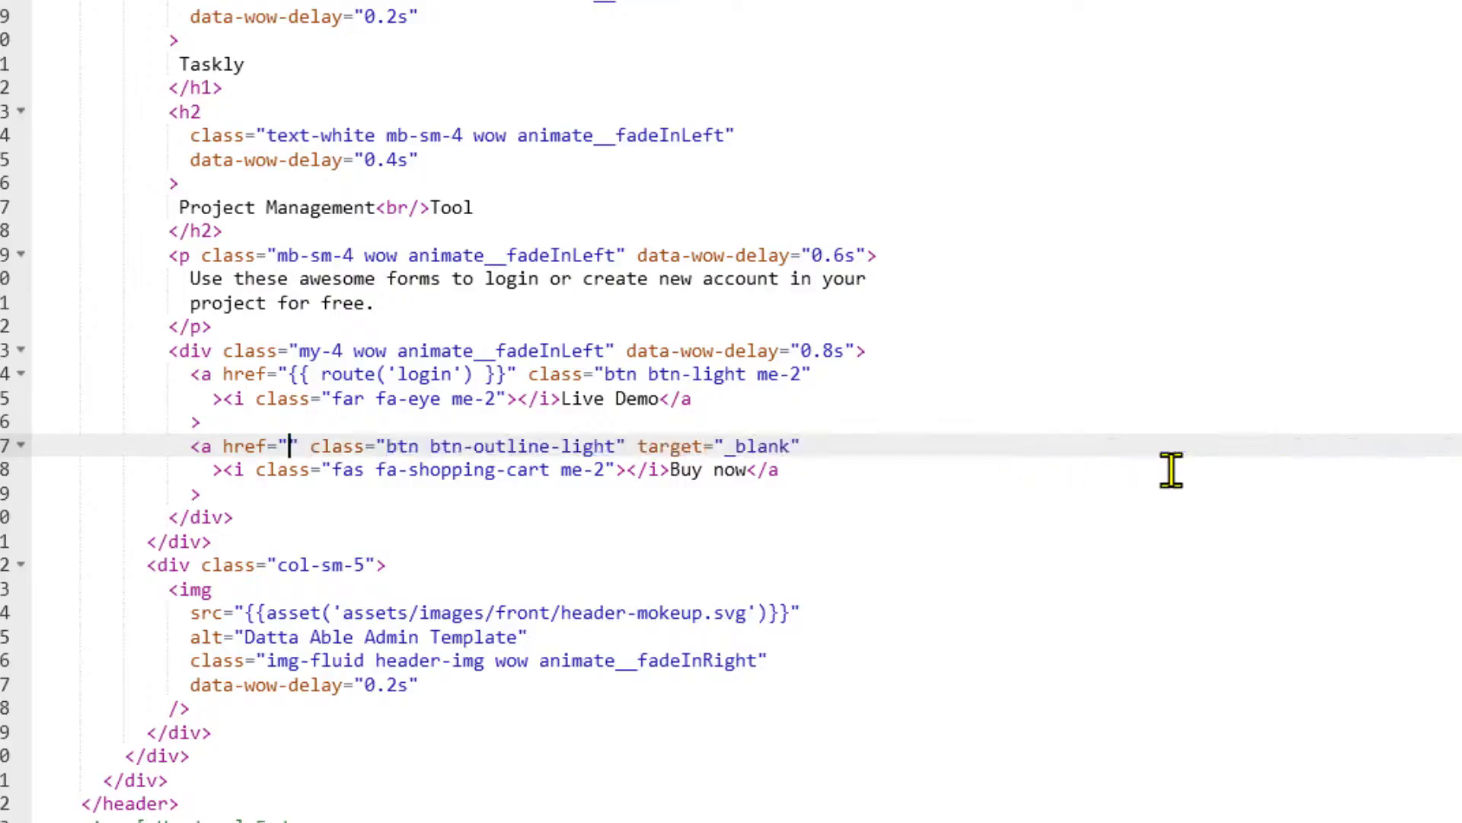
{"action": "type", "text": "https:"}
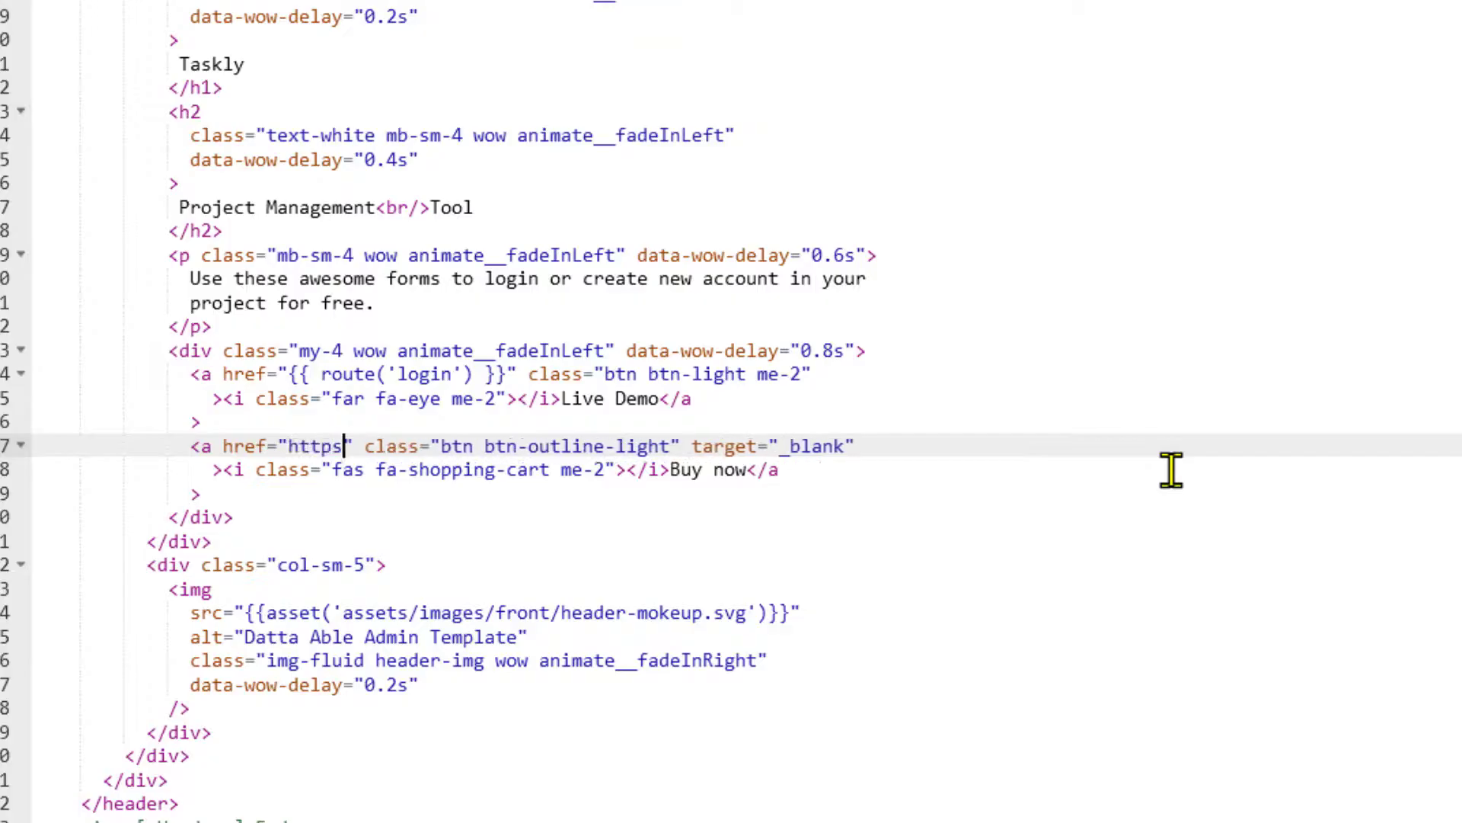
{"action": "type", "text": "//google."}
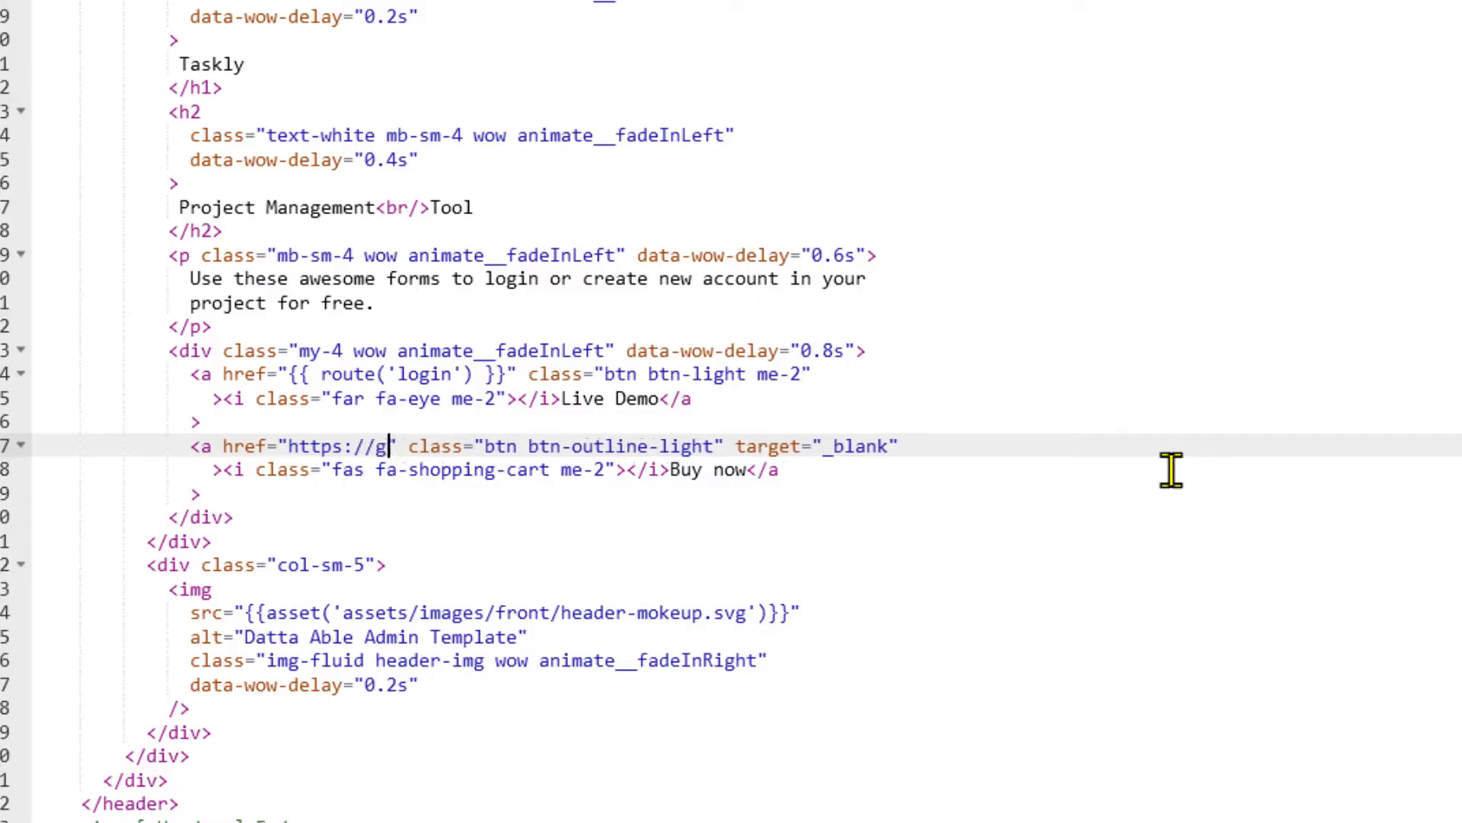
{"action": "type", "text": "com"}
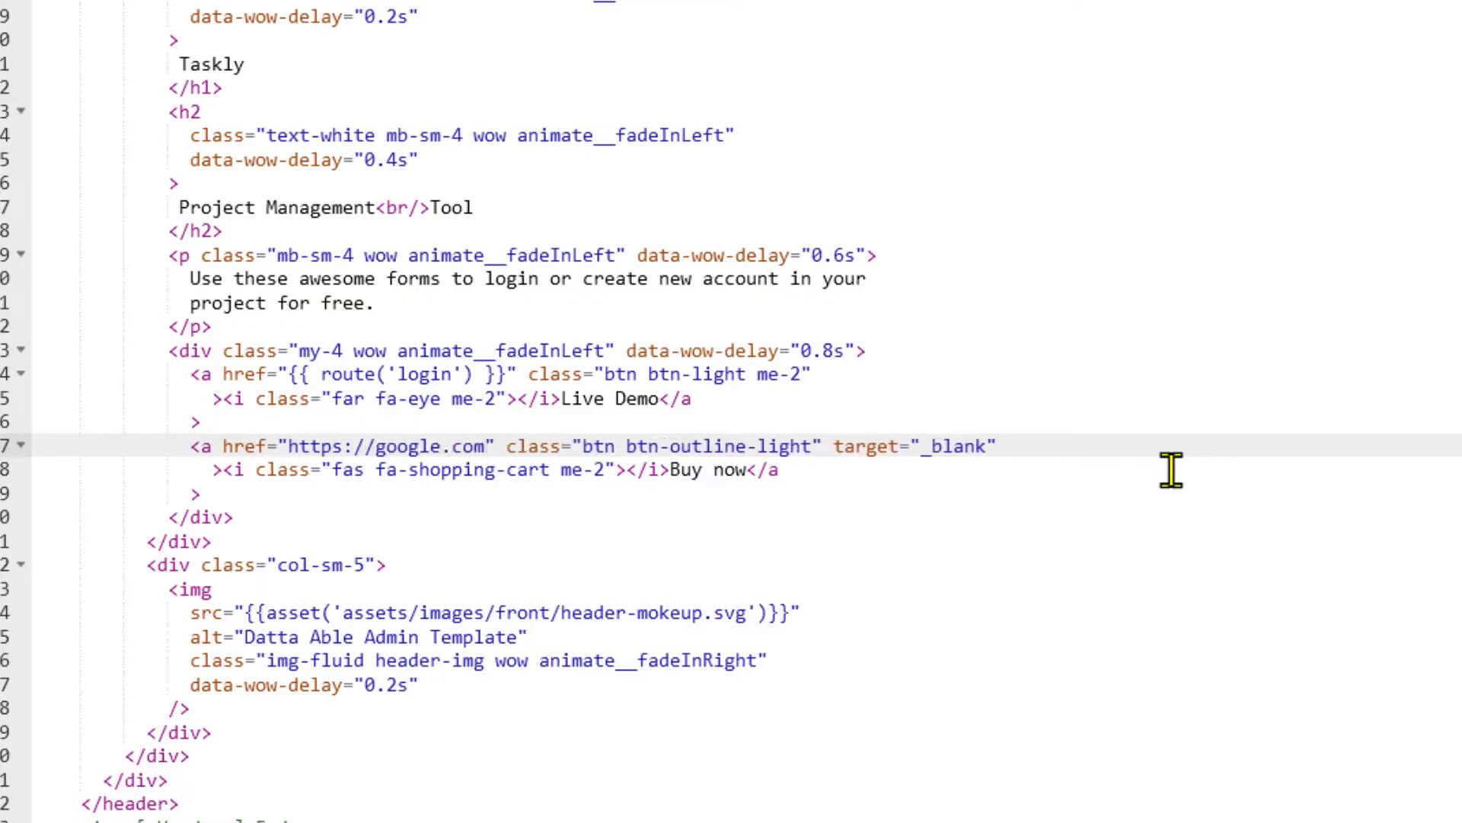
{"action": "left_click", "coordinate": [759, 470]}
{"action": "left_click_drag", "start_coordinate": [671, 470], "coordinate": [748, 470]}
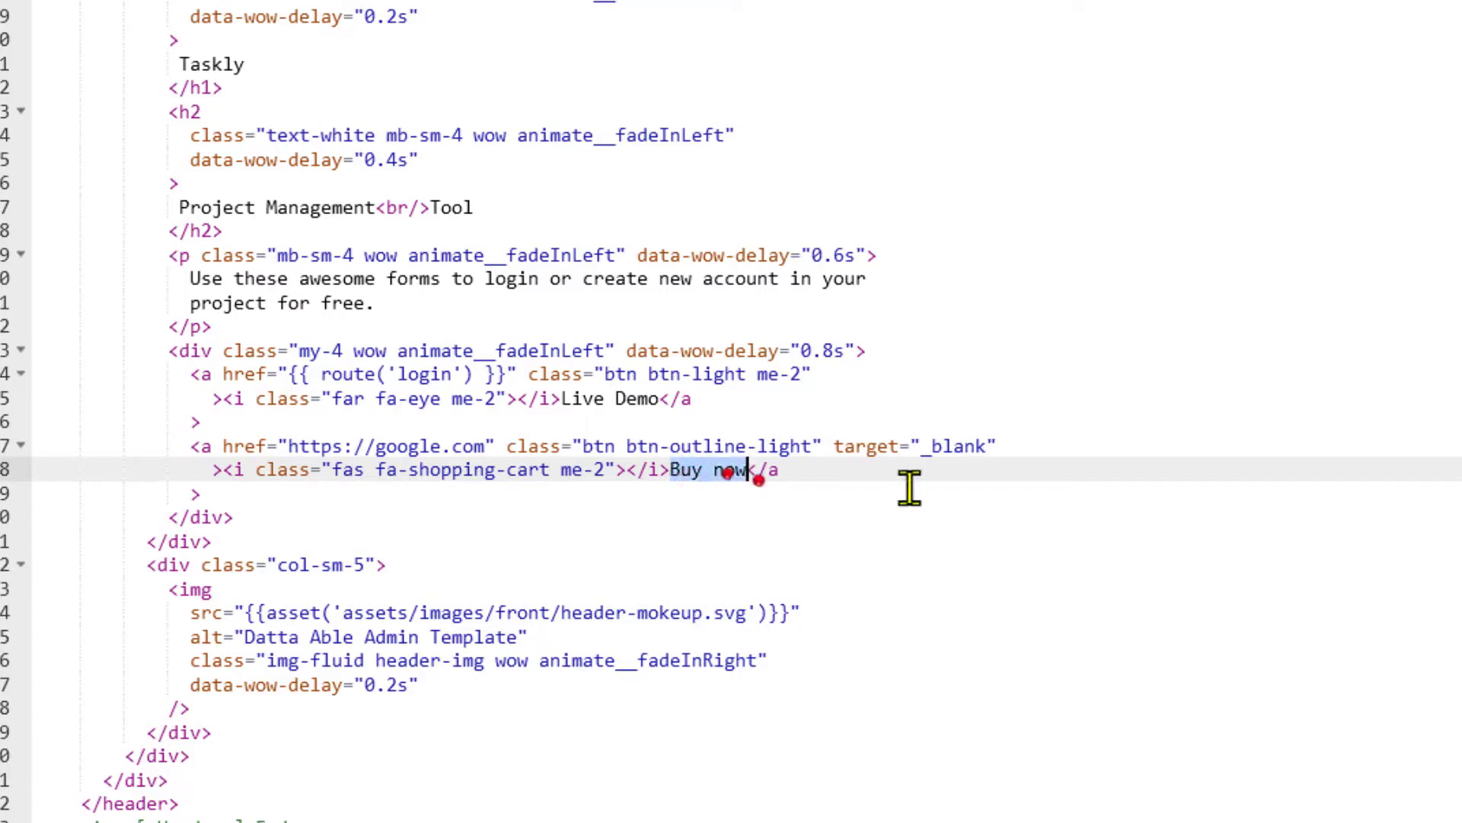
{"action": "type", "text": "Get it now"}
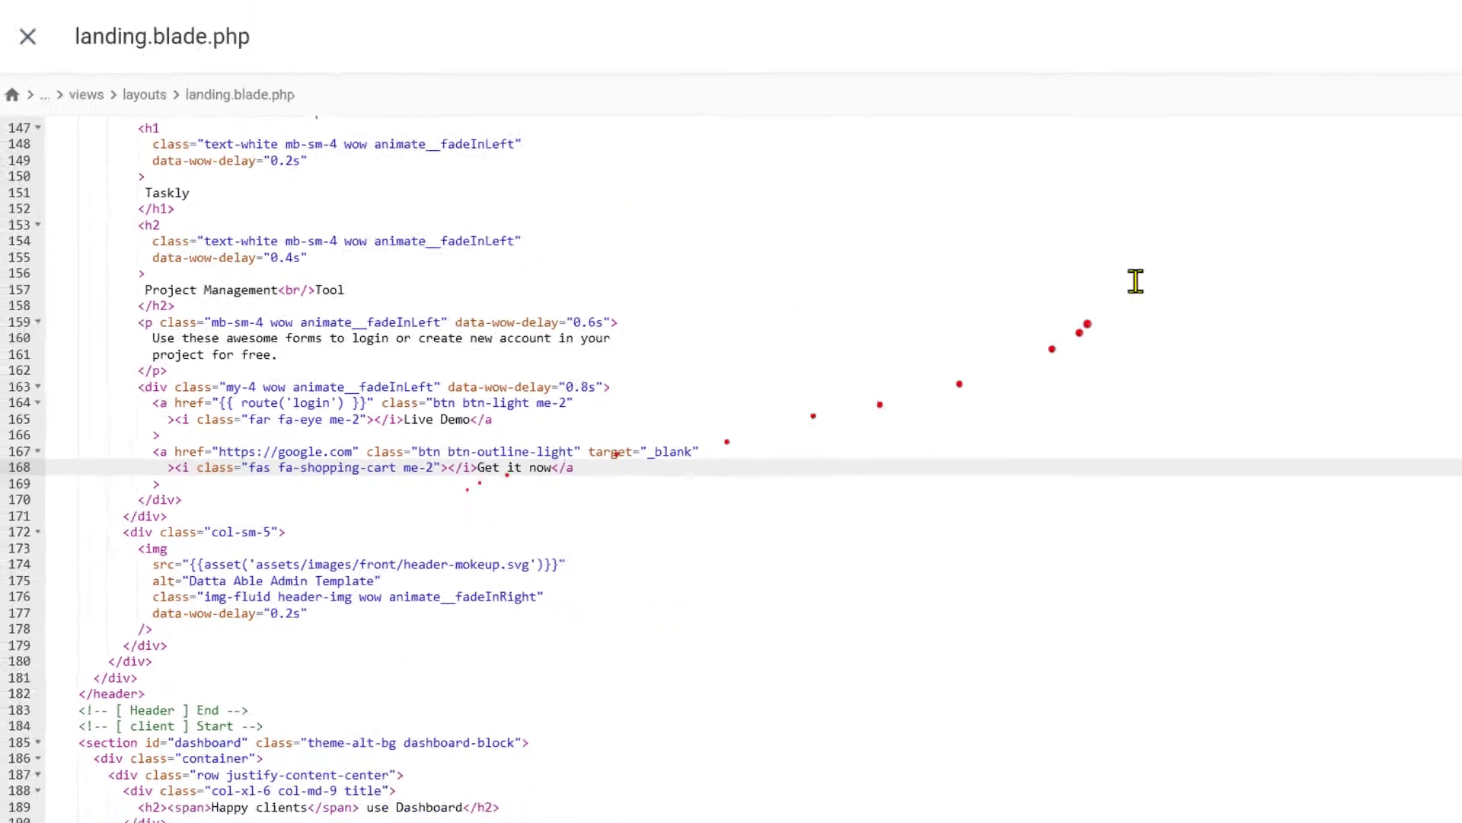
{"action": "scroll", "coordinate": [1227, 188], "scroll_direction": "up", "scroll_amount": 2}
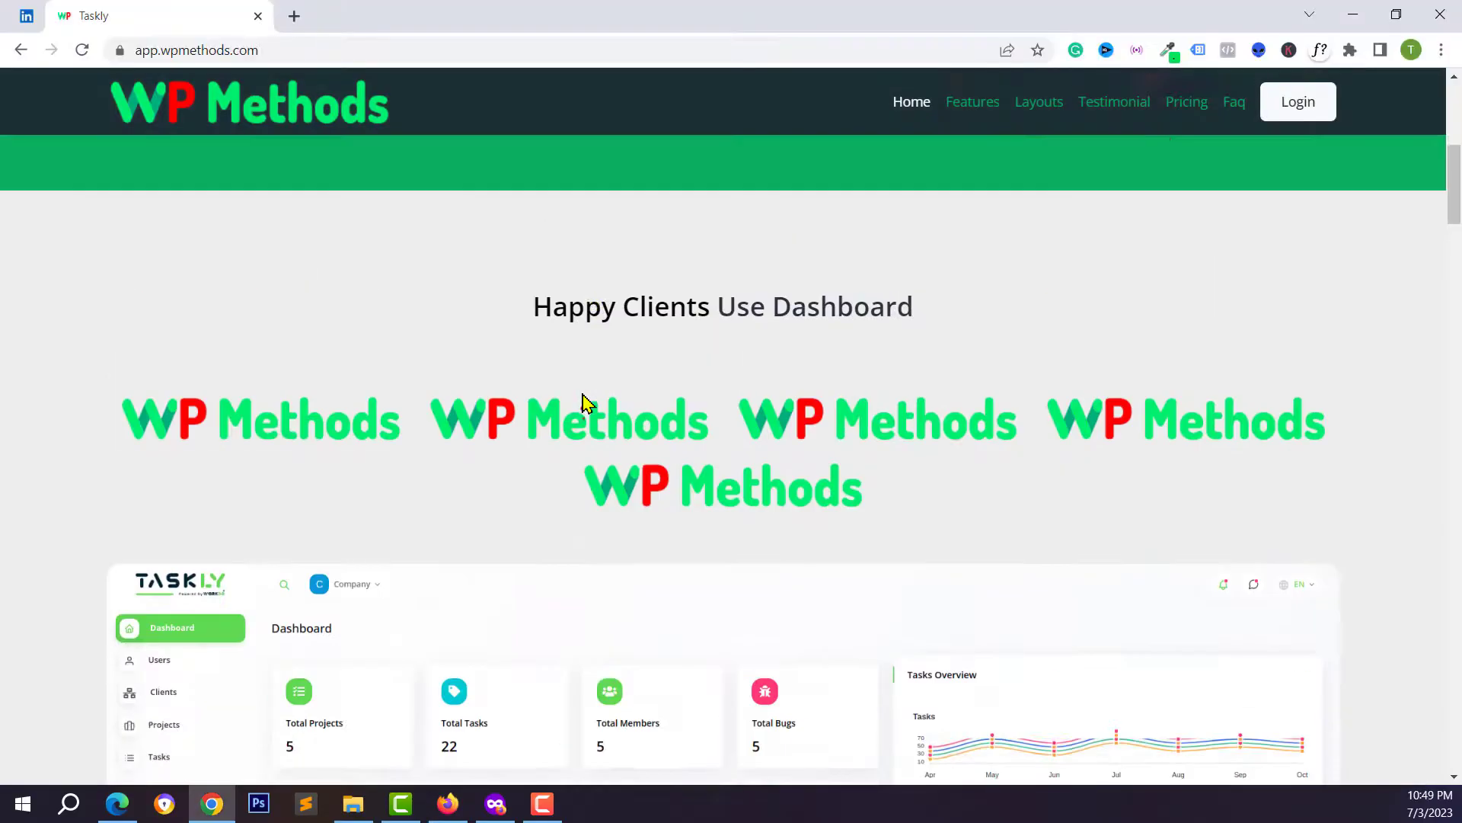
- Scroll through the live Taskly landing page sections, each still offering Buy now
{"action": "scroll", "coordinate": [581, 350], "scroll_direction": "up", "scroll_amount": 3}
{"action": "scroll", "coordinate": [539, 418], "scroll_direction": "down", "scroll_amount": 4}
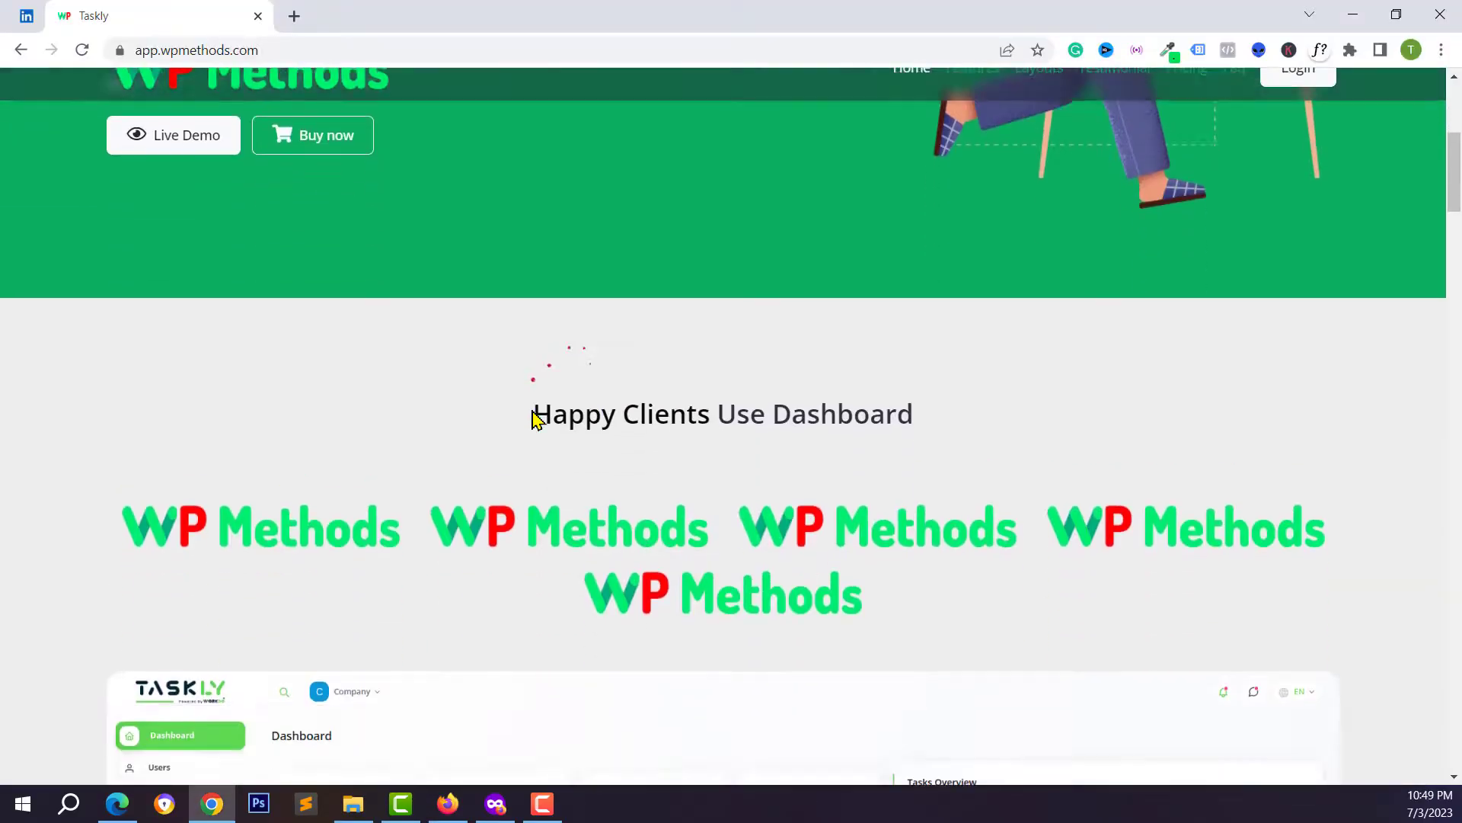
{"action": "scroll", "coordinate": [592, 389], "scroll_direction": "down", "scroll_amount": 12}
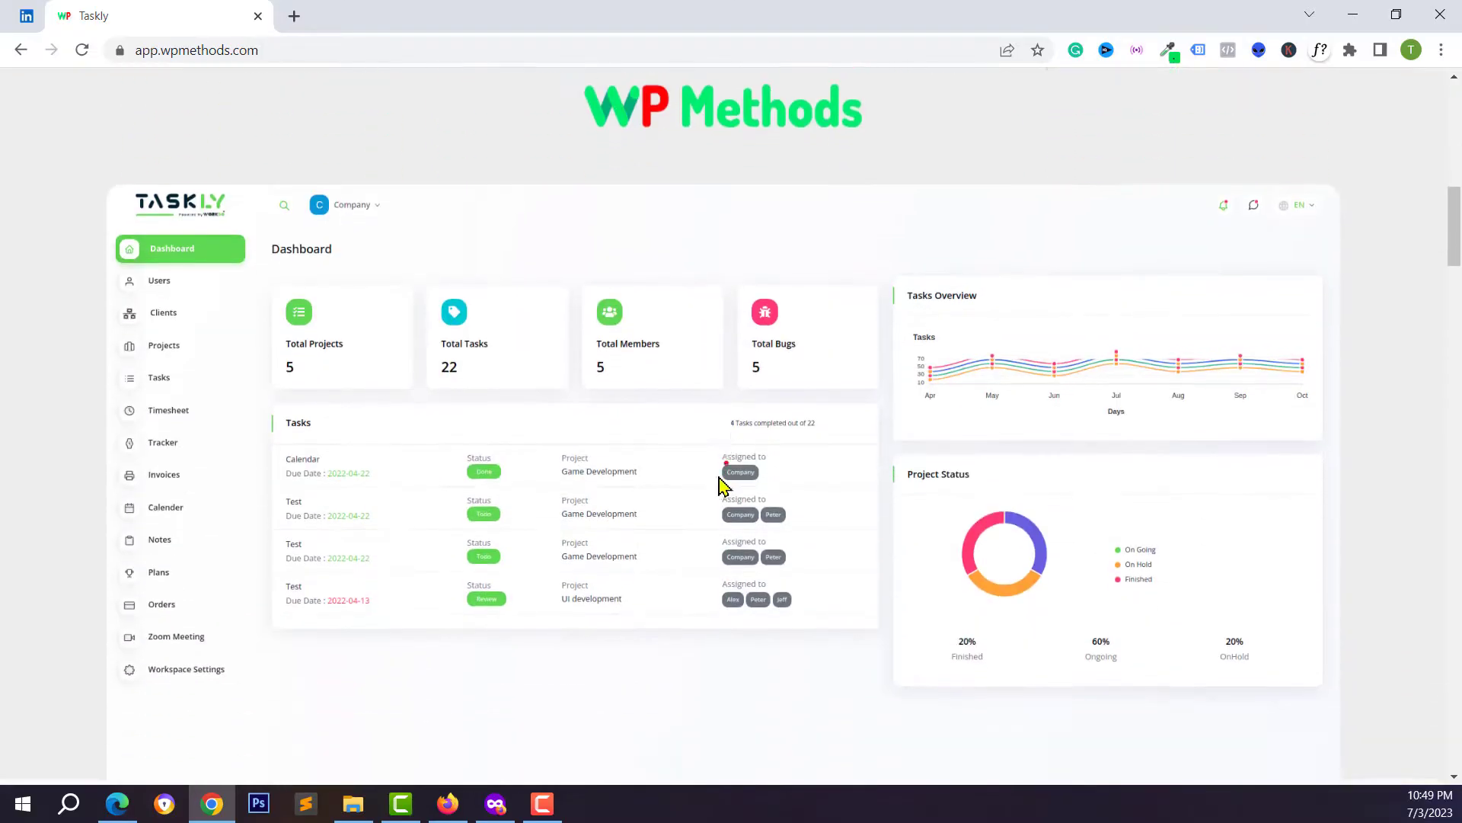
{"action": "scroll", "coordinate": [811, 533], "scroll_direction": "down", "scroll_amount": 6}
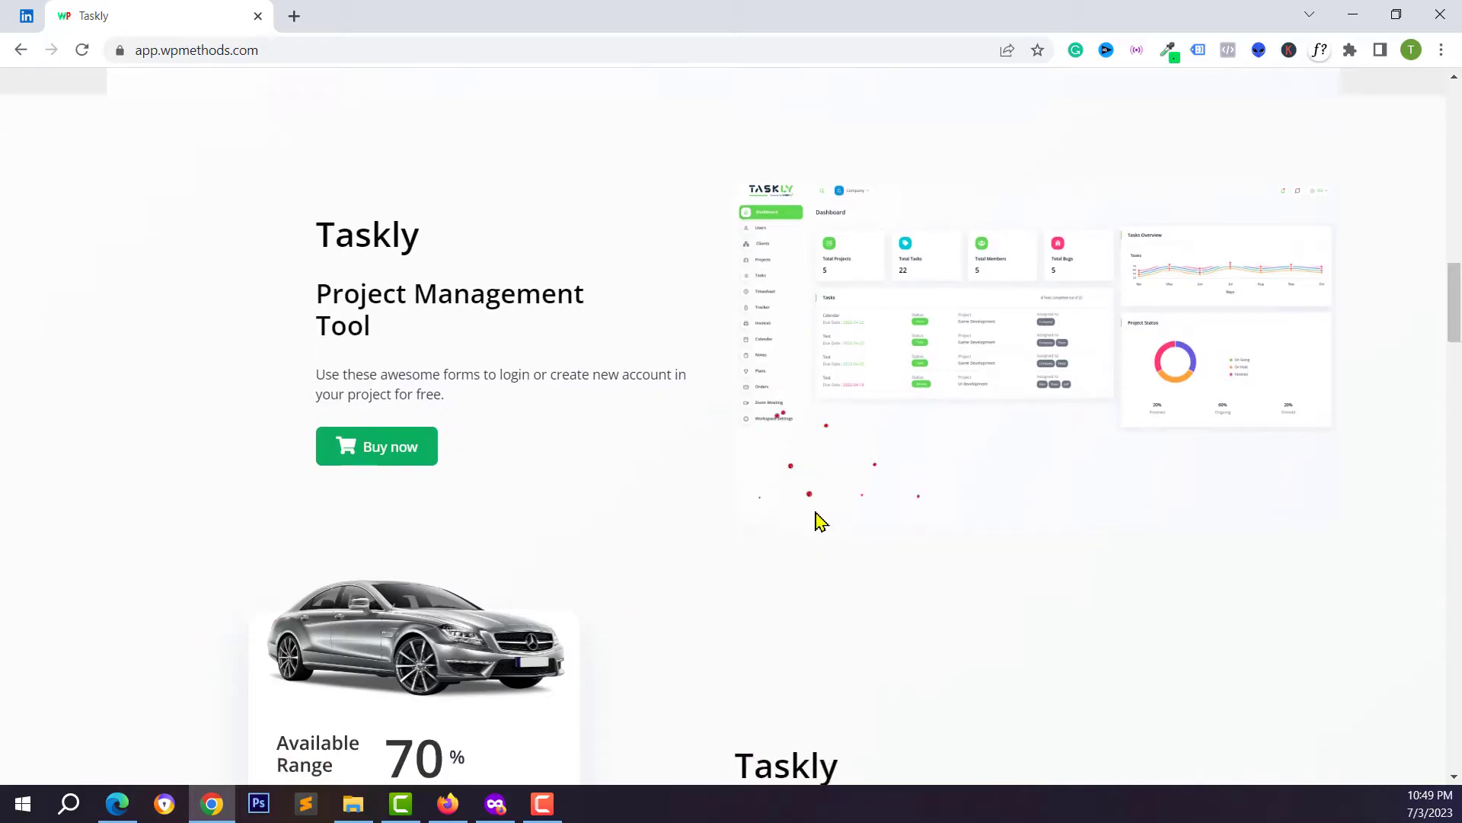
{"action": "scroll", "coordinate": [811, 579], "scroll_direction": "up", "scroll_amount": 7}
{"action": "scroll", "coordinate": [794, 528], "scroll_direction": "up", "scroll_amount": 5}
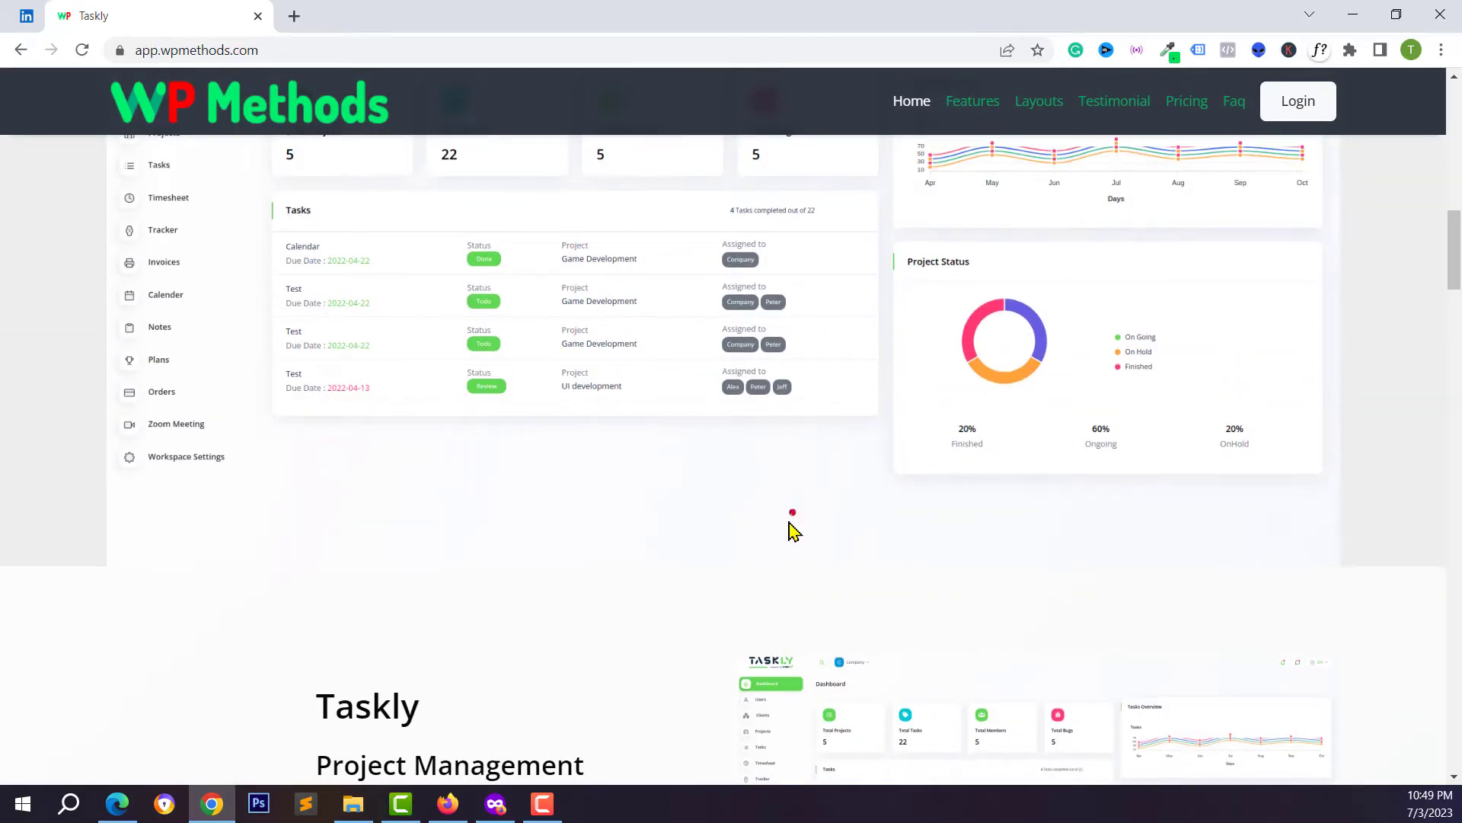
{"action": "scroll", "coordinate": [790, 528], "scroll_direction": "down", "scroll_amount": 3}
{"action": "scroll", "coordinate": [614, 528], "scroll_direction": "down", "scroll_amount": 5}
{"action": "scroll", "coordinate": [690, 636], "scroll_direction": "down", "scroll_amount": 1}
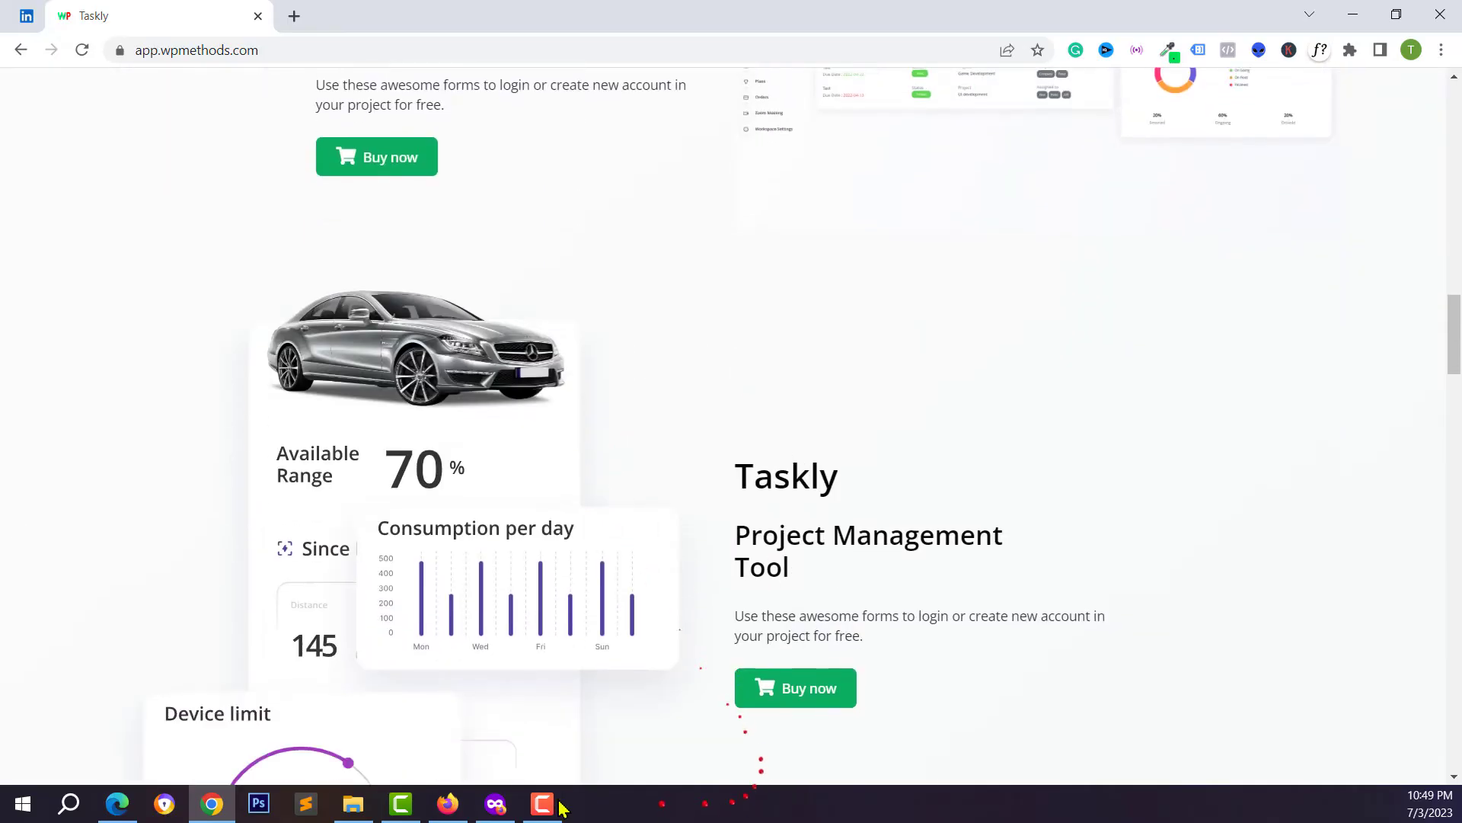